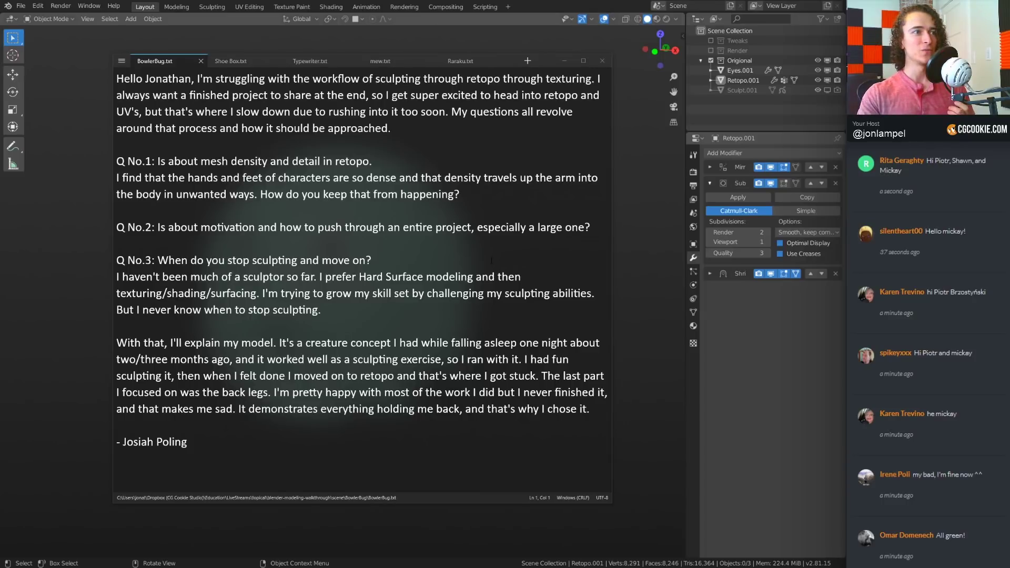
Examine the creature's retopology mesh around the face, arm openings, back and rear legs
{"action": "left_click", "coordinate": [762, 335]}
{"action": "middle_click_drag", "start_coordinate": [508, 355], "coordinate": [508, 365]}
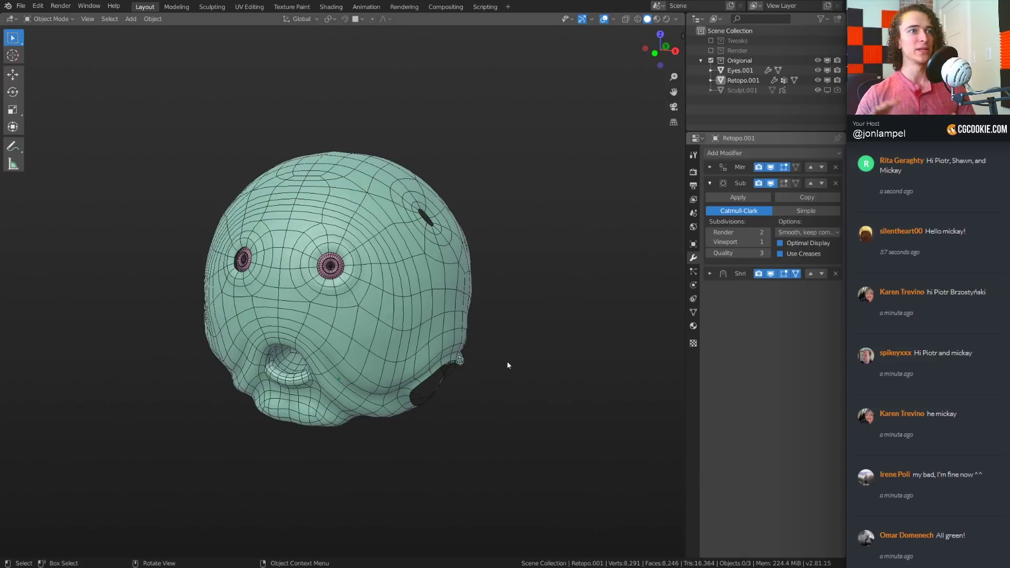
{"action": "mouse_move", "coordinate": [505, 361]}
{"action": "middle_mouse_down"}
{"action": "mouse_move", "coordinate": [389, 357]}
{"action": "mouse_move", "coordinate": [519, 364]}
{"action": "middle_mouse_up"}
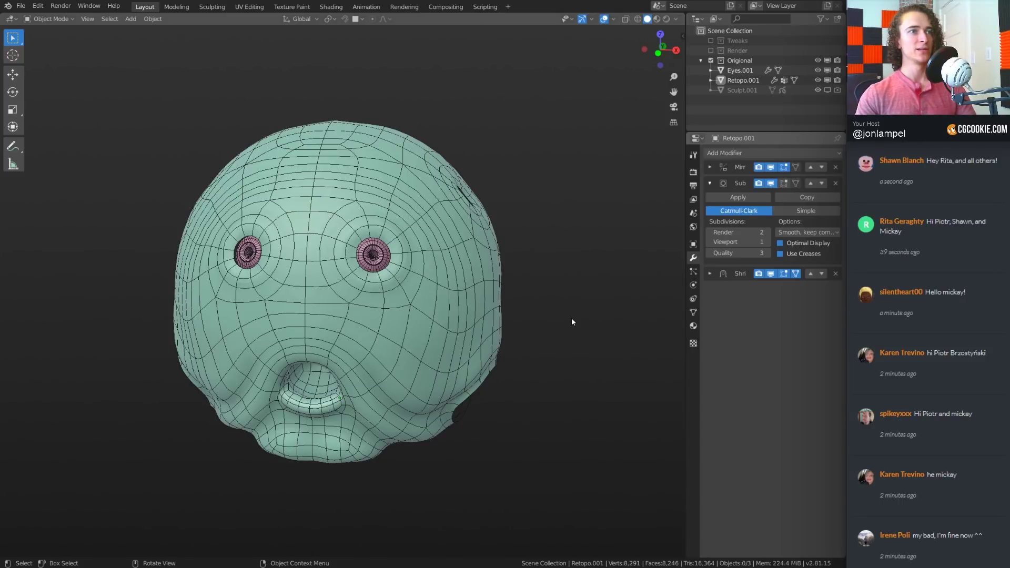
{"action": "middle_click_drag", "start_coordinate": [456, 367], "coordinate": [445, 355]}
{"action": "scroll", "coordinate": [444, 360], "scroll_direction": "up", "scroll_amount": 1}
{"action": "middle_click_drag", "start_coordinate": [433, 402], "coordinate": [431, 359], "text": "shift"}
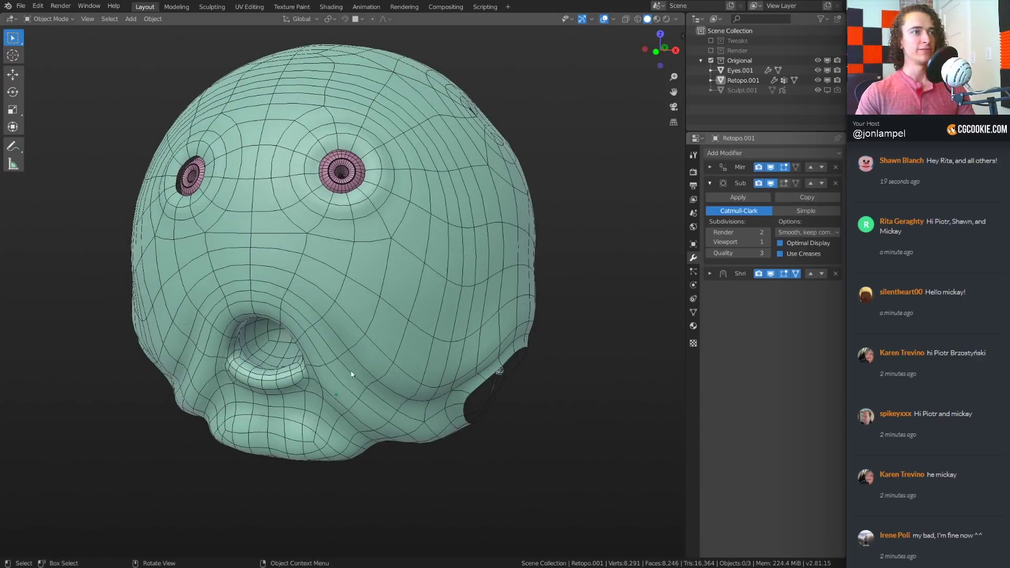
{"action": "middle_click_drag", "start_coordinate": [370, 330], "coordinate": [312, 411]}
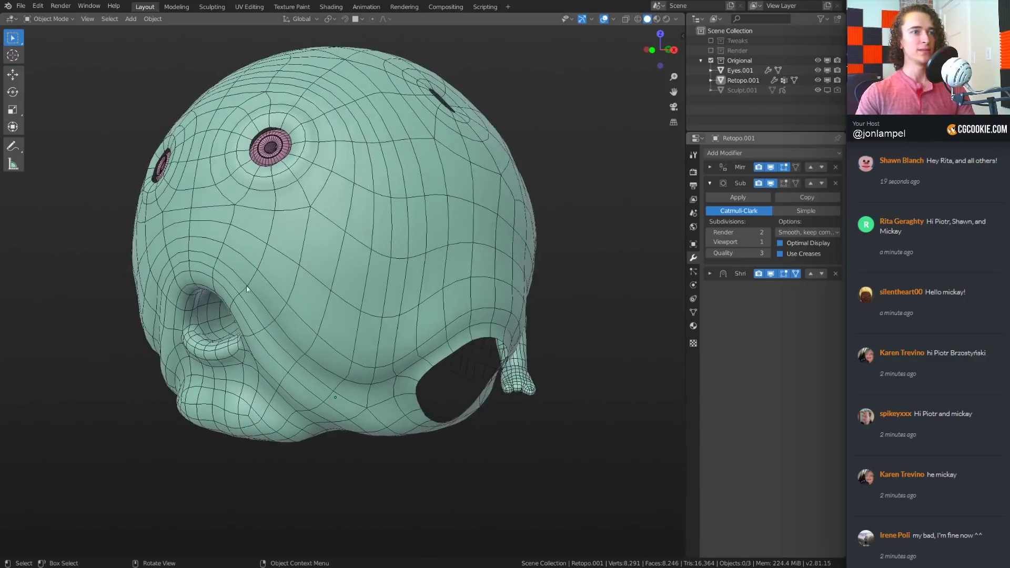
{"action": "middle_click_drag", "start_coordinate": [265, 298], "coordinate": [302, 305]}
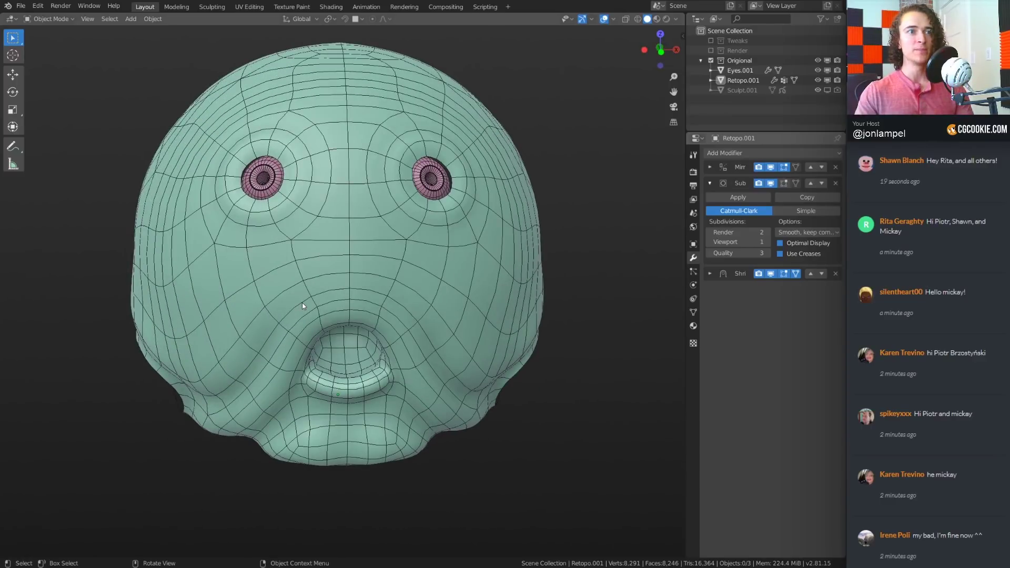
{"action": "middle_click_drag", "start_coordinate": [425, 266], "coordinate": [440, 267]}
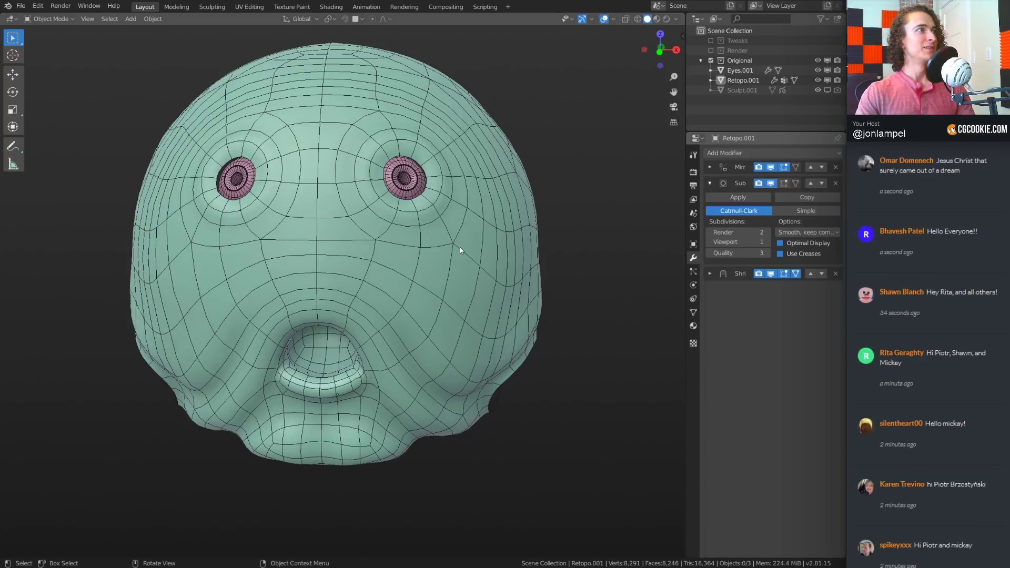
{"action": "middle_click_drag", "start_coordinate": [459, 247], "coordinate": [370, 222]}
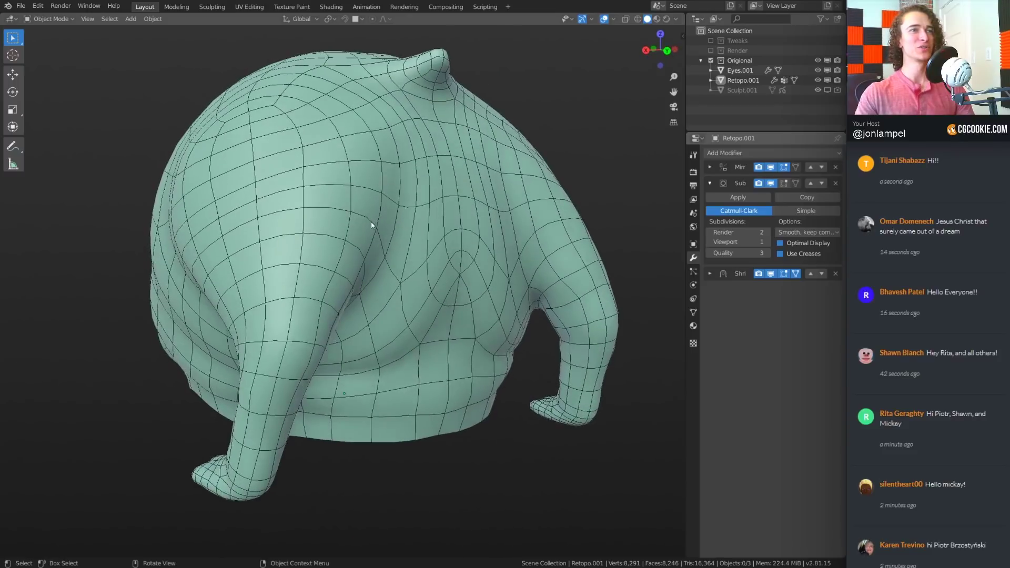
{"action": "middle_click_drag", "start_coordinate": [317, 297], "coordinate": [322, 274]}
{"action": "scroll", "coordinate": [450, 286], "scroll_direction": "down", "scroll_amount": 1}
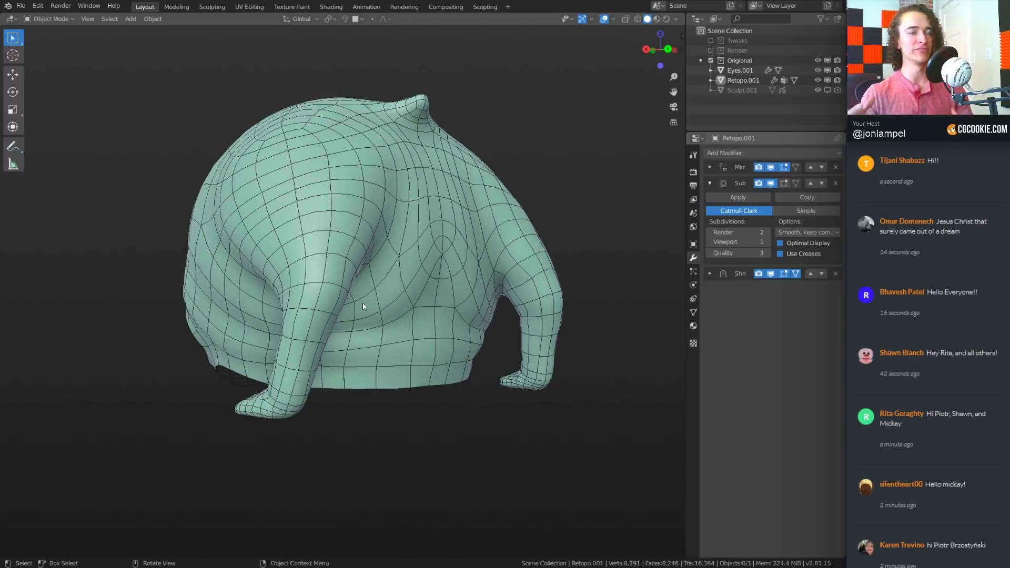
{"action": "middle_click_drag", "start_coordinate": [363, 307], "coordinate": [433, 318]}
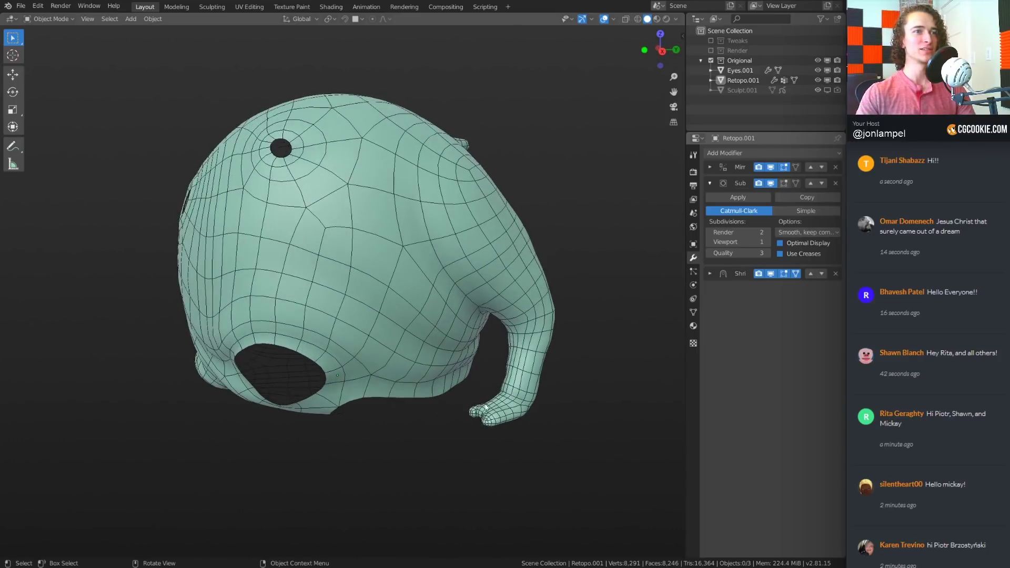
{"action": "middle_click_drag", "start_coordinate": [457, 385], "coordinate": [487, 401]}
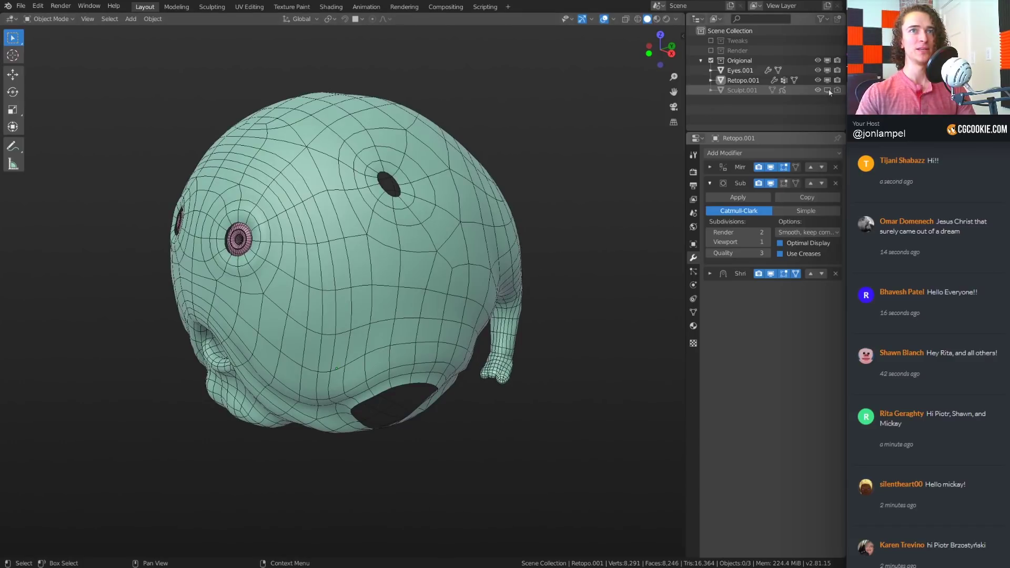
Unhide the original sculpt to compare it with the retopology mesh, and hide it again
{"action": "key", "text": "alt+h"}
{"action": "mouse_move", "coordinate": [453, 367]}
{"action": "middle_mouse_down"}
{"action": "mouse_move", "coordinate": [452, 339]}
{"action": "mouse_move", "coordinate": [506, 333]}
{"action": "mouse_move", "coordinate": [393, 338]}
{"action": "mouse_move", "coordinate": [386, 276]}
{"action": "mouse_move", "coordinate": [388, 333]}
{"action": "mouse_move", "coordinate": [403, 303]}
{"action": "mouse_move", "coordinate": [472, 360]}
{"action": "middle_mouse_up"}
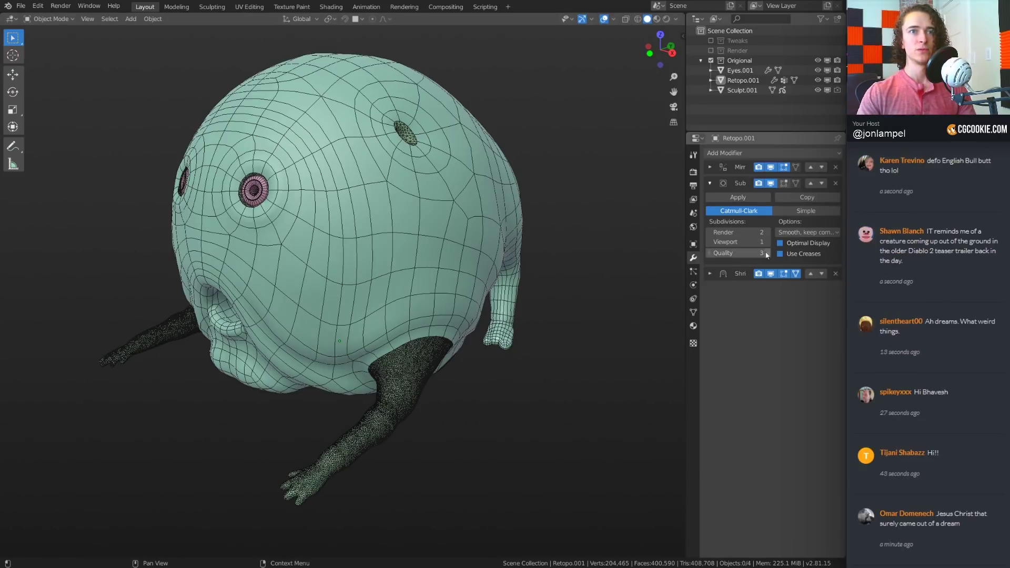
{"action": "left_click", "coordinate": [827, 89]}
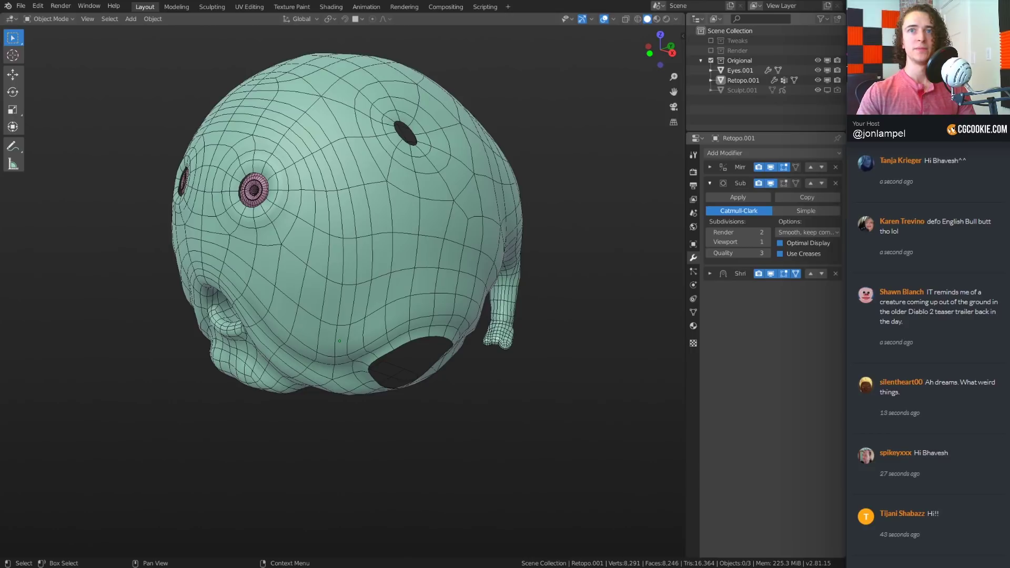
Select the Retopo.001 mesh and switch it to Edit Mode
{"action": "middle_click_drag", "start_coordinate": [423, 246], "coordinate": [447, 276]}
{"action": "left_click", "coordinate": [373, 210]}
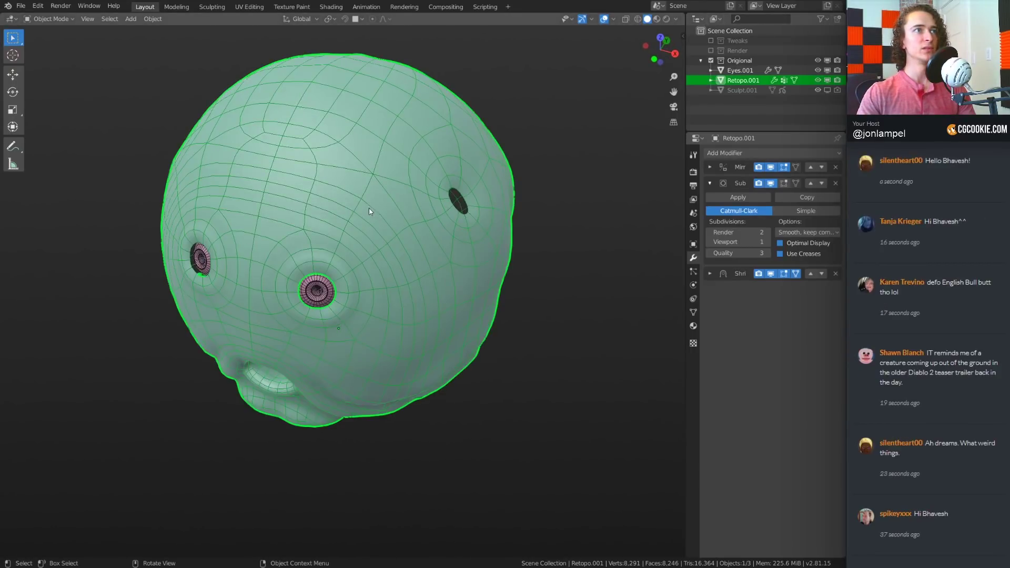
{"action": "key", "text": "ctrl+Tab"}
{"action": "left_click", "coordinate": [410, 242]}
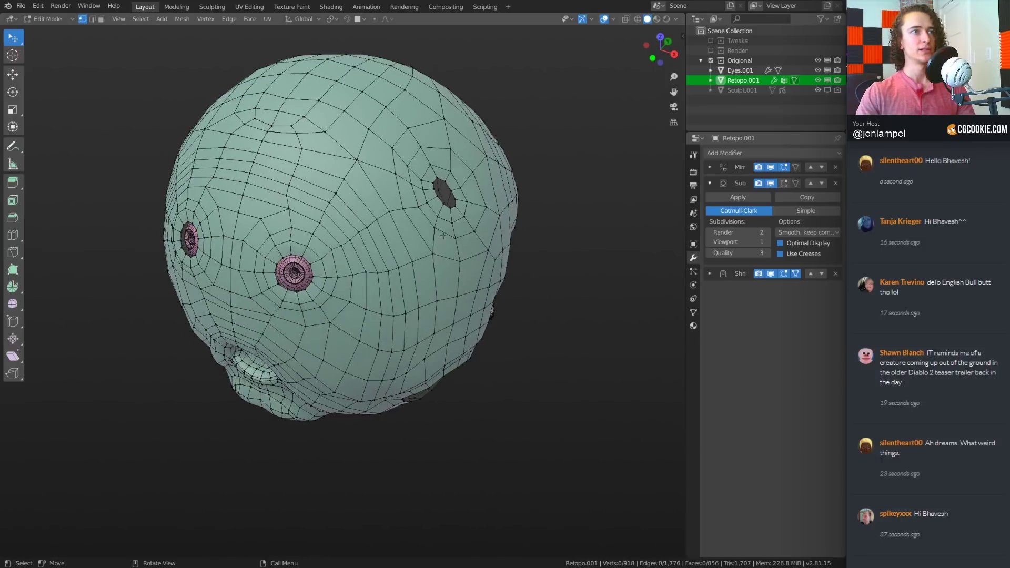
Examine the edge flow on the forehead between the eye and the round side hole, looking for problem poles
{"action": "mouse_move", "coordinate": [443, 236]}
{"action": "middle_mouse_down"}
{"action": "mouse_move", "coordinate": [452, 233]}
{"action": "mouse_move", "coordinate": [310, 256]}
{"action": "mouse_move", "coordinate": [329, 206]}
{"action": "mouse_move", "coordinate": [423, 238]}
{"action": "middle_mouse_up"}
{"action": "scroll", "coordinate": [426, 238], "scroll_direction": "up", "scroll_amount": 2}
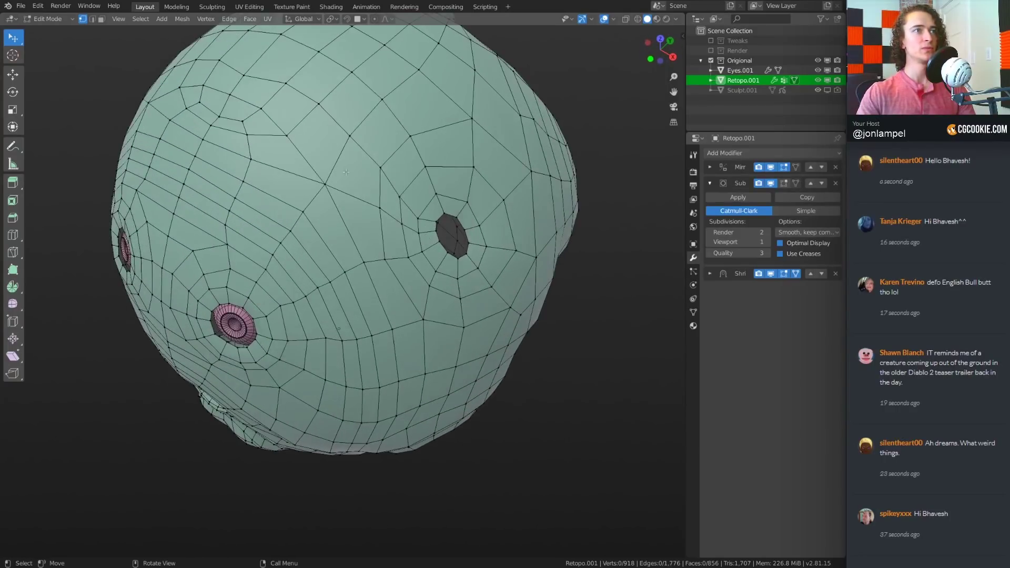
{"action": "middle_click_drag", "start_coordinate": [374, 181], "coordinate": [401, 202]}
{"action": "scroll", "coordinate": [403, 163], "scroll_direction": "down", "scroll_amount": 2}
{"action": "scroll", "coordinate": [401, 202], "scroll_direction": "up", "scroll_amount": 1}
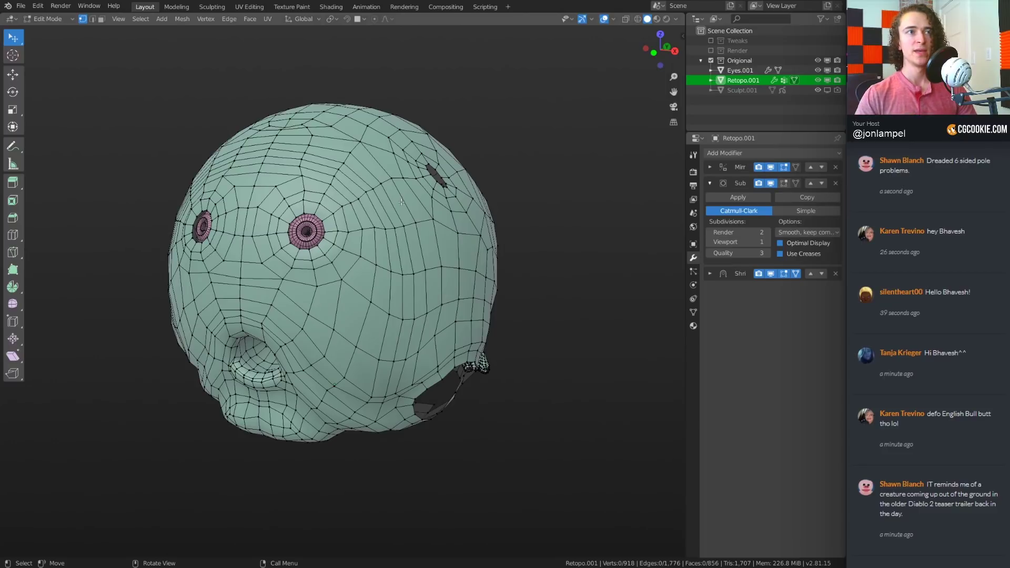
{"action": "mouse_move", "coordinate": [400, 195]}
{"action": "middle_mouse_down"}
{"action": "mouse_move", "coordinate": [384, 222]}
{"action": "mouse_move", "coordinate": [400, 203]}
{"action": "mouse_move", "coordinate": [398, 213]}
{"action": "middle_mouse_up"}
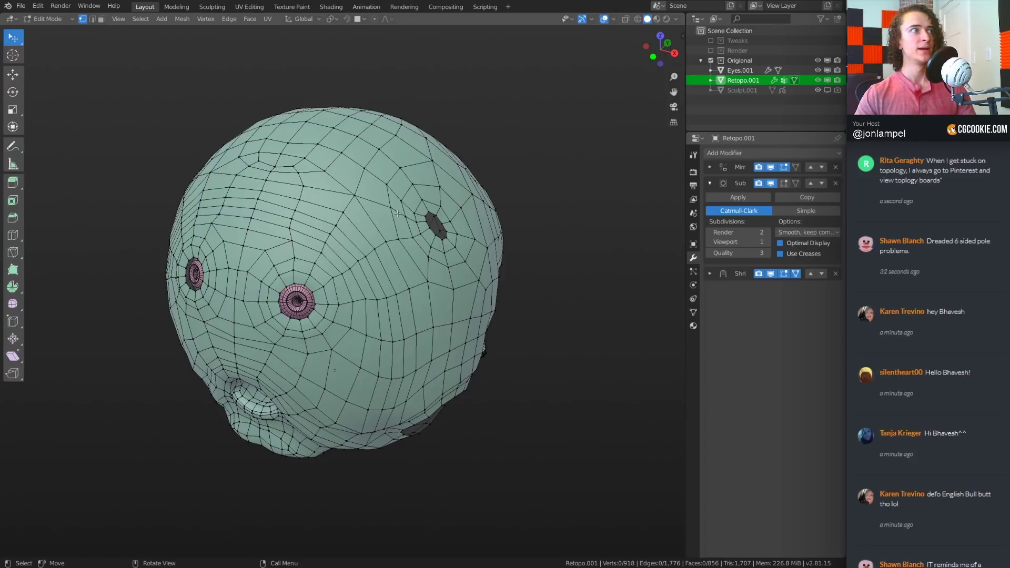
{"action": "middle_click_drag", "start_coordinate": [398, 218], "coordinate": [410, 241]}
{"action": "scroll", "coordinate": [410, 222], "scroll_direction": "up", "scroll_amount": 1}
{"action": "scroll", "coordinate": [409, 241], "scroll_direction": "up", "scroll_amount": 2}
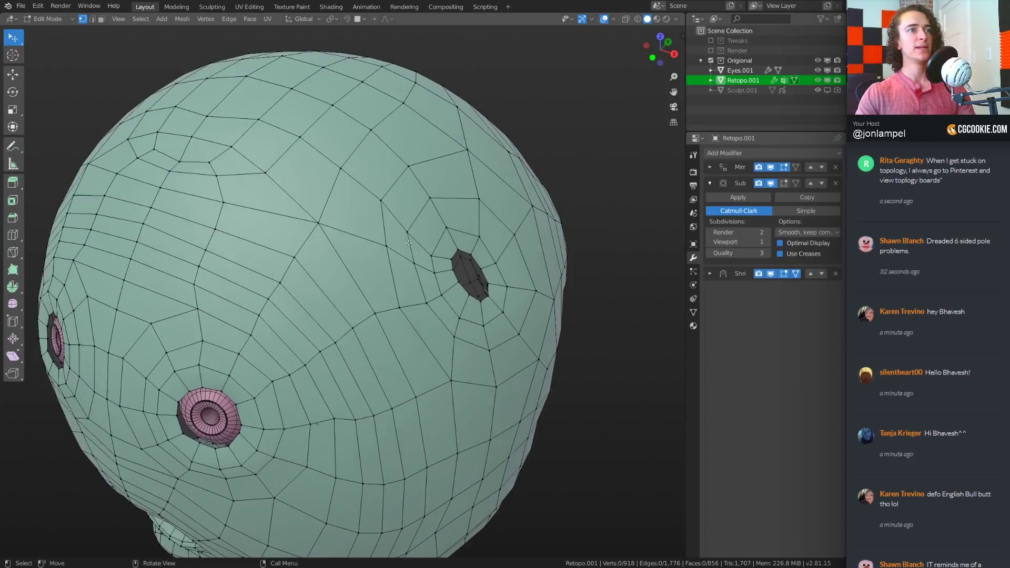
{"action": "middle_click_drag", "start_coordinate": [321, 212], "coordinate": [391, 232]}
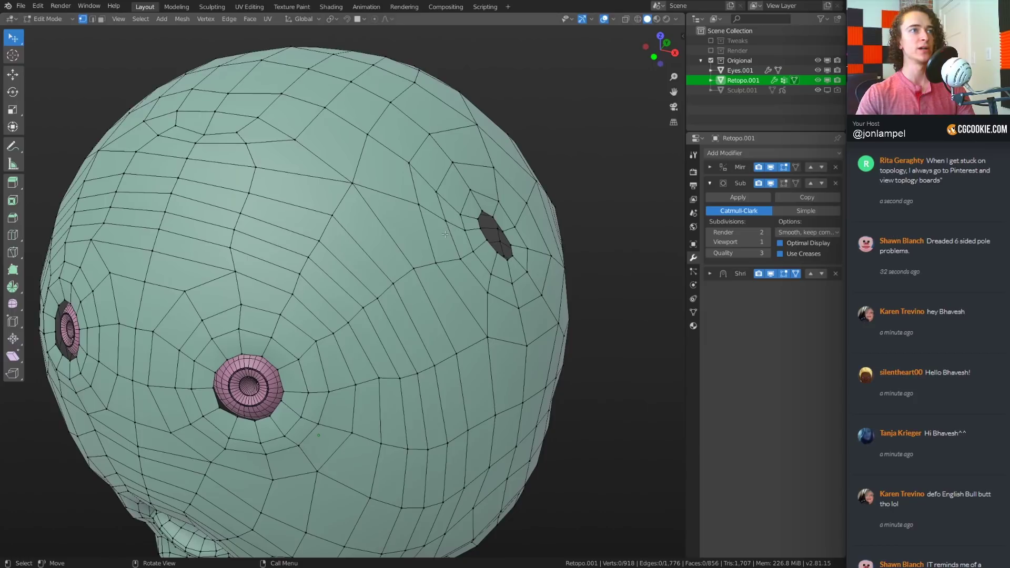
{"action": "middle_click_drag", "start_coordinate": [445, 234], "coordinate": [443, 238]}
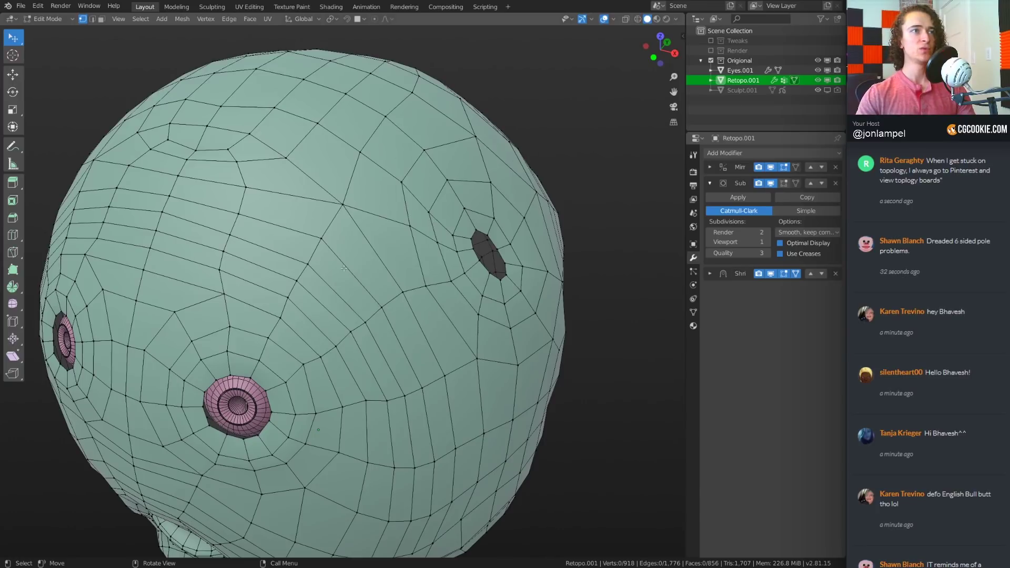
Select the pole vertex on the forehead between the eye and side hole, and grow the selection to its surrounding faces
{"action": "middle_click_drag", "start_coordinate": [324, 250], "coordinate": [239, 254]}
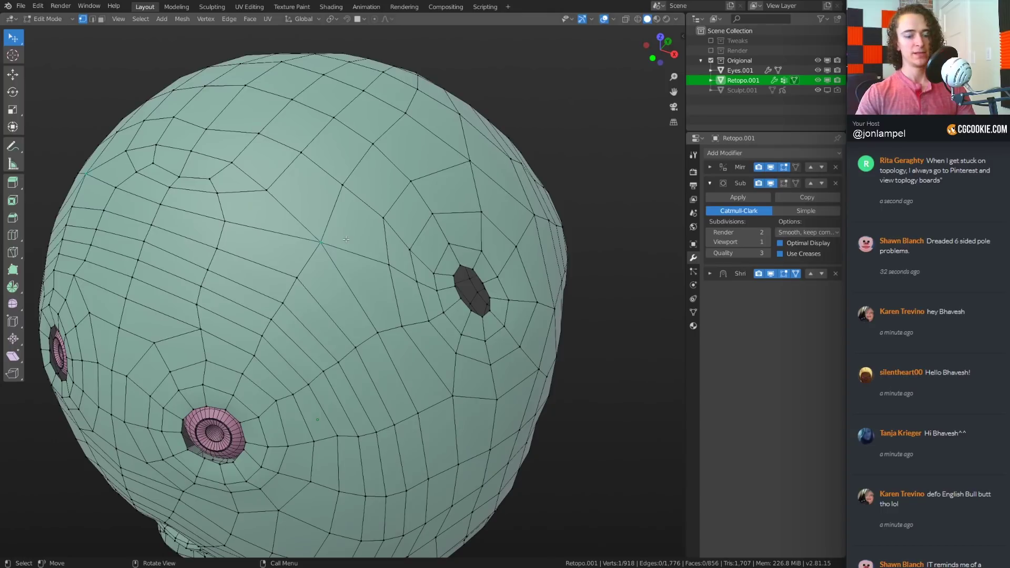
{"action": "key", "text": "b"}
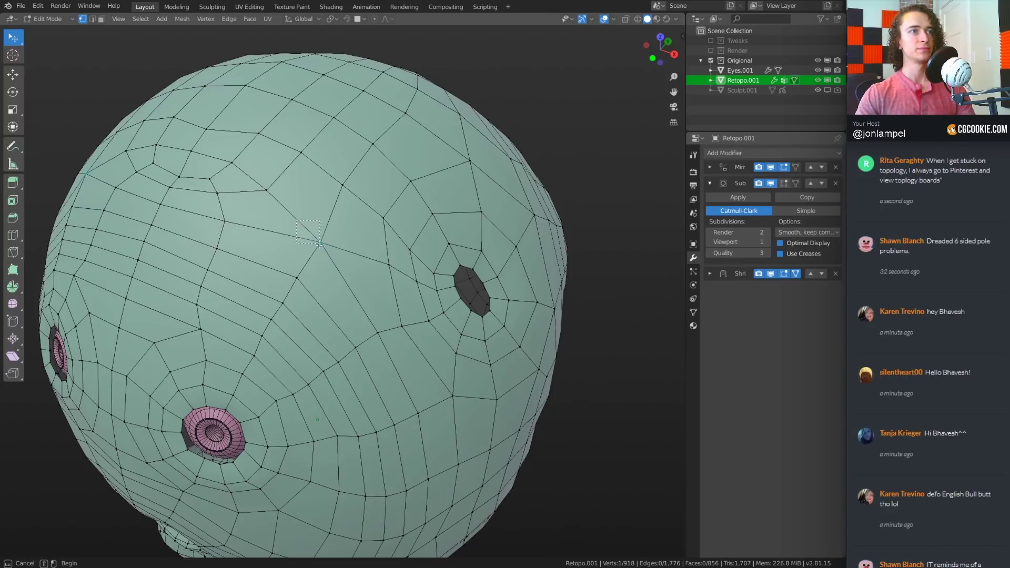
{"action": "left_click_drag", "start_coordinate": [329, 249], "coordinate": [329, 249]}
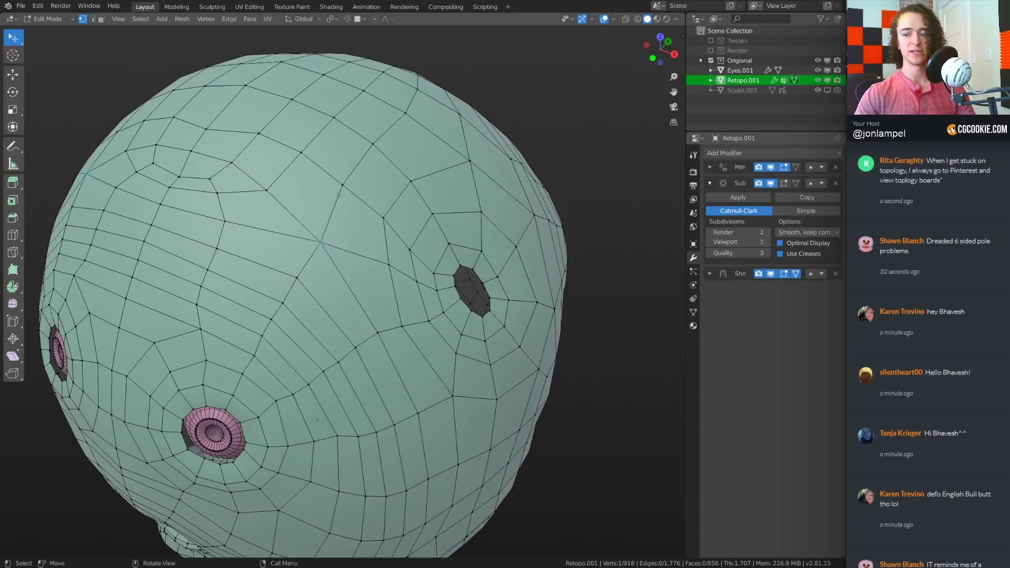
{"action": "key", "text": "ctrl+KP_Add"}
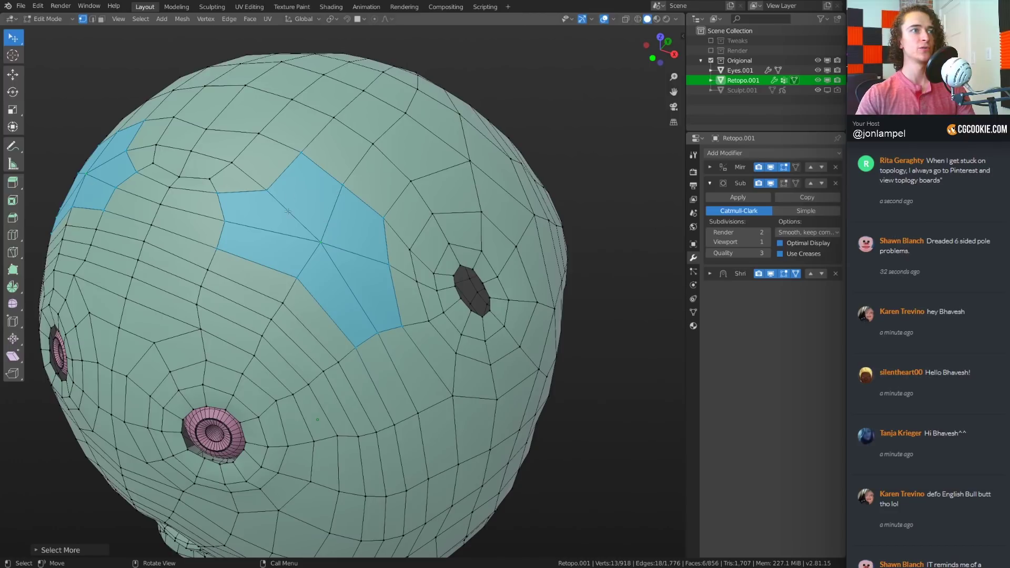
{"action": "middle_click_drag", "start_coordinate": [288, 210], "coordinate": [311, 187]}
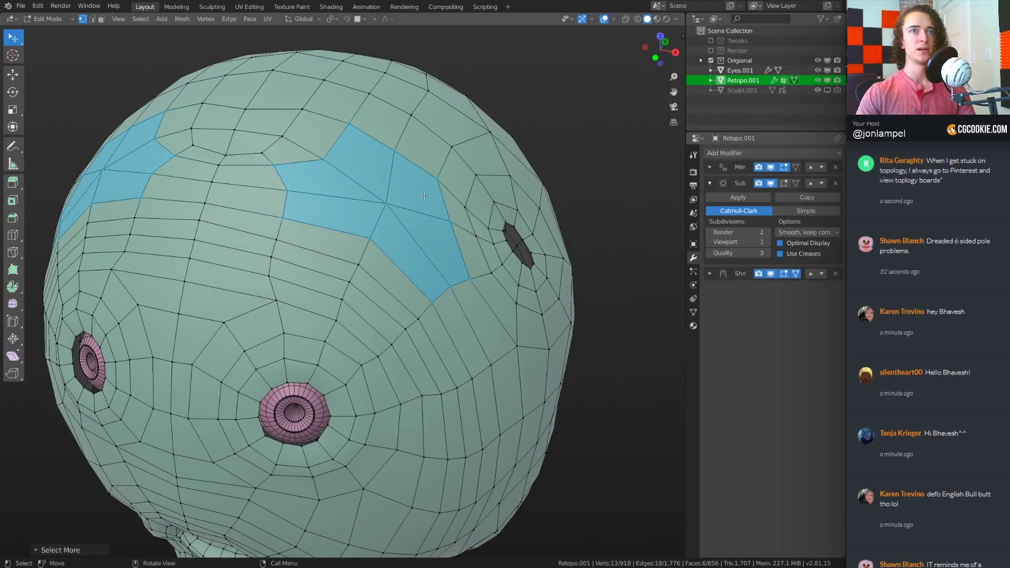
Toggle the Mirror modifier's Edit Mode display and the Shrinkwrap modifier's on-cage display off and back on
{"action": "left_click", "coordinate": [787, 169]}
{"action": "left_click", "coordinate": [788, 169]}
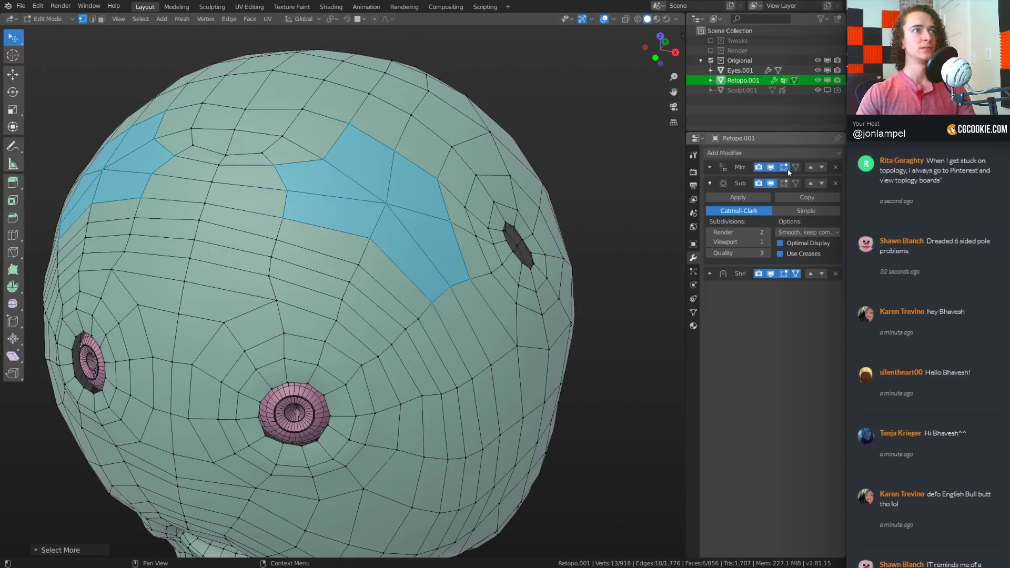
{"action": "left_click", "coordinate": [796, 273]}
{"action": "left_click", "coordinate": [796, 273]}
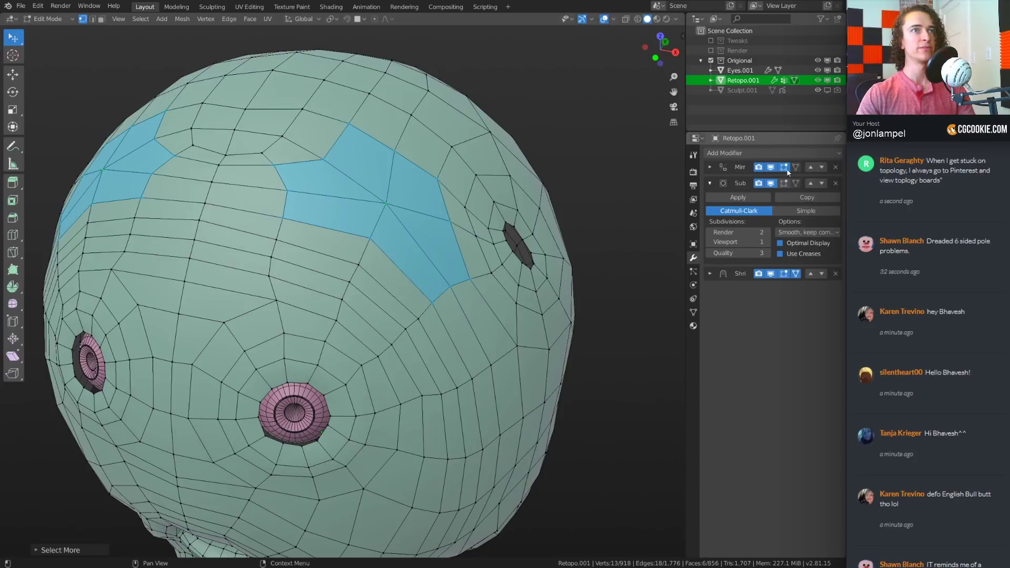
Fill the selected faces around the forehead pole until they become one single n-gon
{"action": "middle_click_drag", "start_coordinate": [447, 220], "coordinate": [478, 215]}
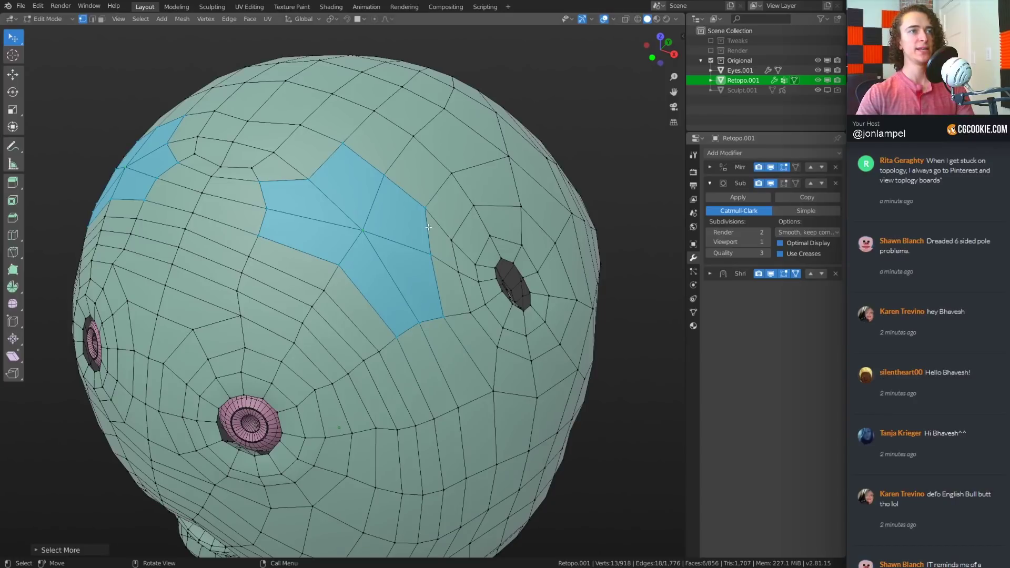
{"action": "key", "text": "f"}
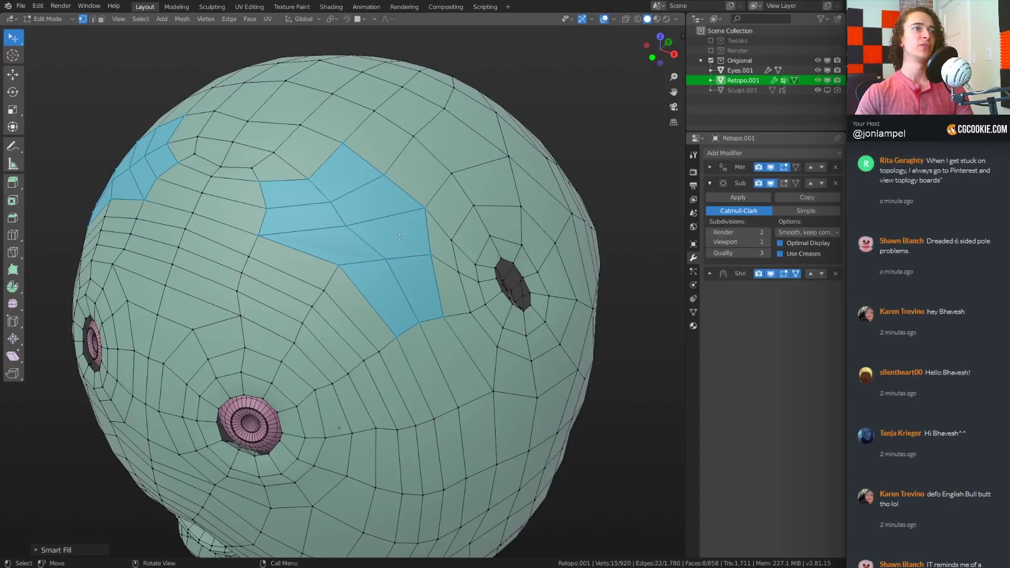
{"action": "key", "text": "f"}
{"action": "middle_click_drag", "start_coordinate": [473, 234], "coordinate": [493, 235]}
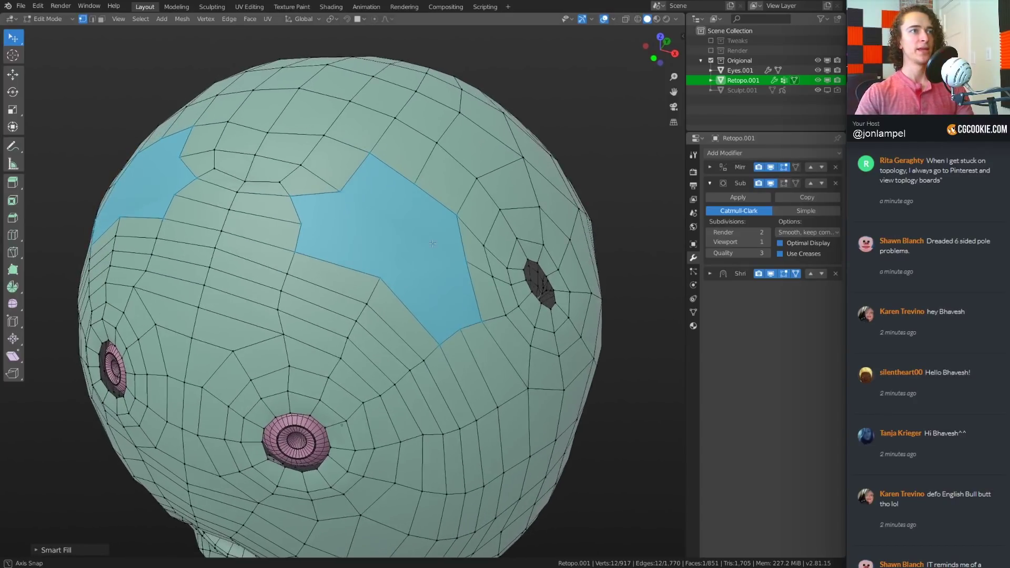
{"action": "scroll", "coordinate": [493, 234], "scroll_direction": "up", "scroll_amount": 2}
{"action": "scroll", "coordinate": [484, 239], "scroll_direction": "down", "scroll_amount": 3}
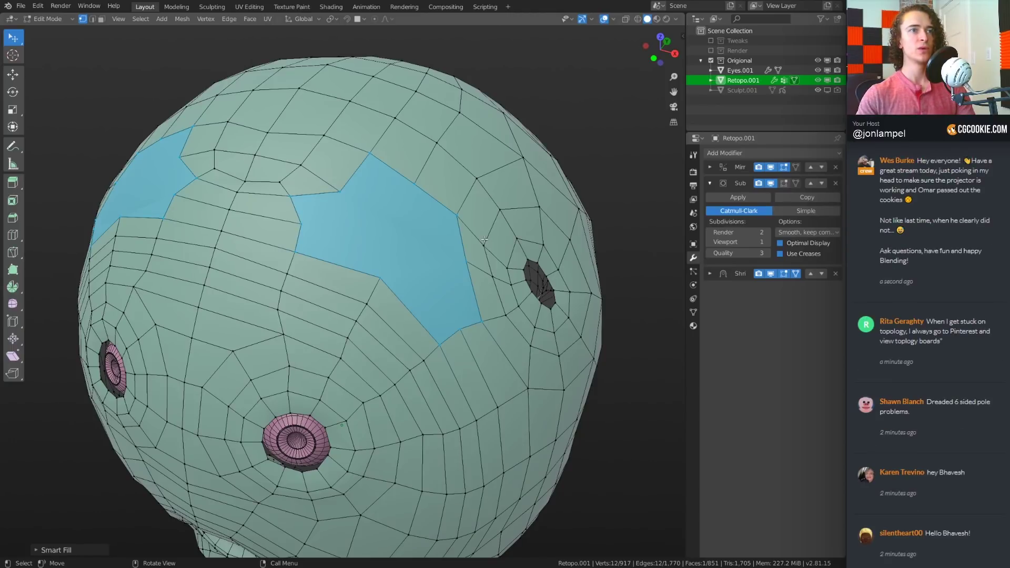
{"action": "middle_click_drag", "start_coordinate": [419, 275], "coordinate": [380, 268]}
{"action": "left_click", "coordinate": [443, 282]}
{"action": "scroll", "coordinate": [381, 267], "scroll_direction": "up", "scroll_amount": 3}
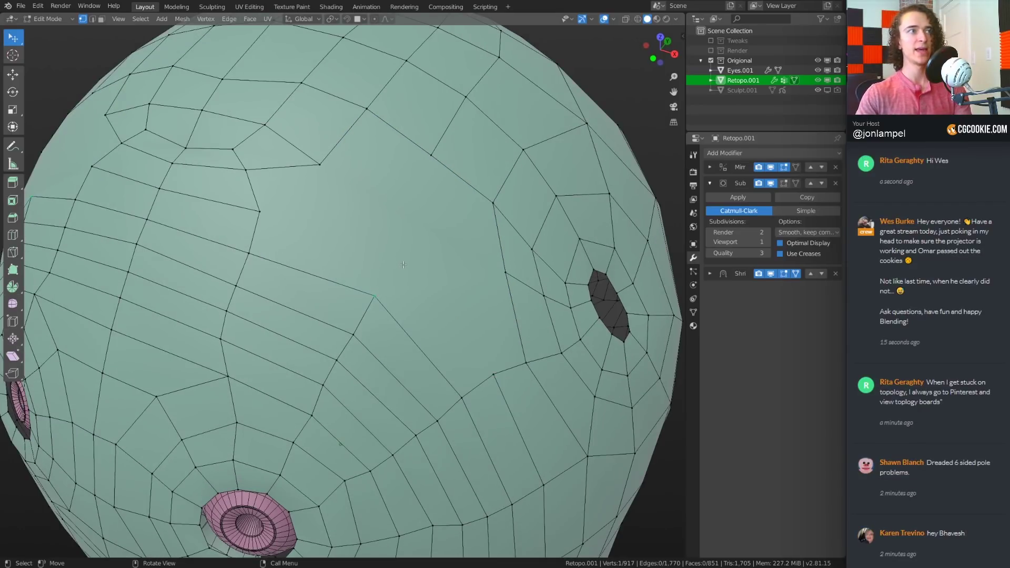
{"action": "key", "text": "k"}
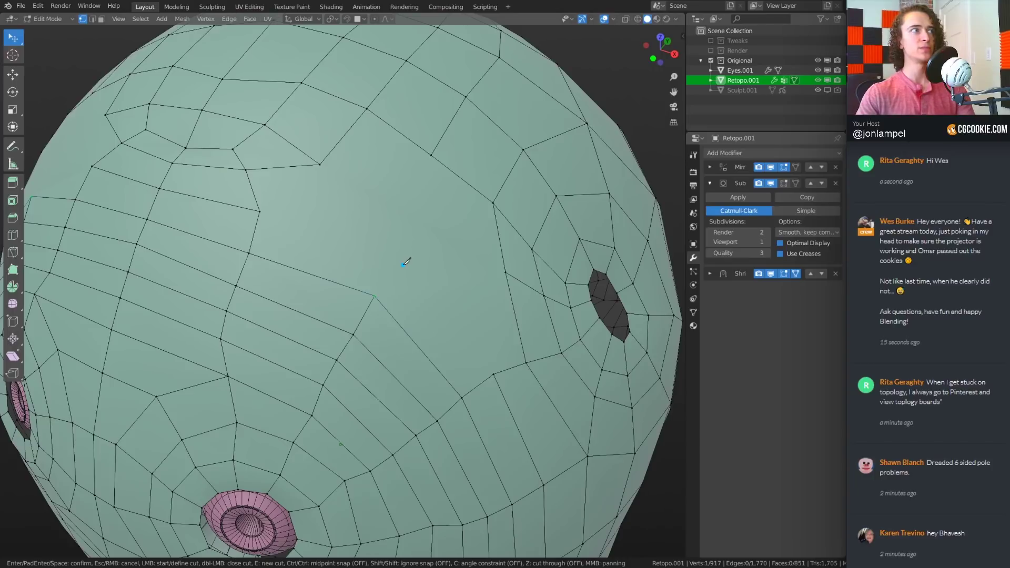
{"action": "left_click", "coordinate": [374, 295]}
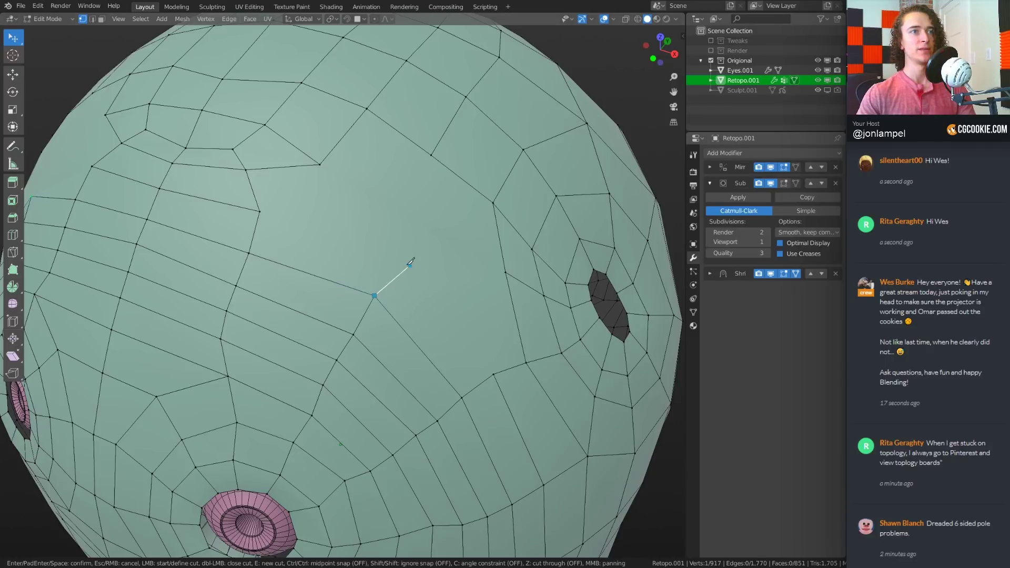
{"action": "left_click", "coordinate": [415, 253]}
{"action": "left_click", "coordinate": [493, 374]}
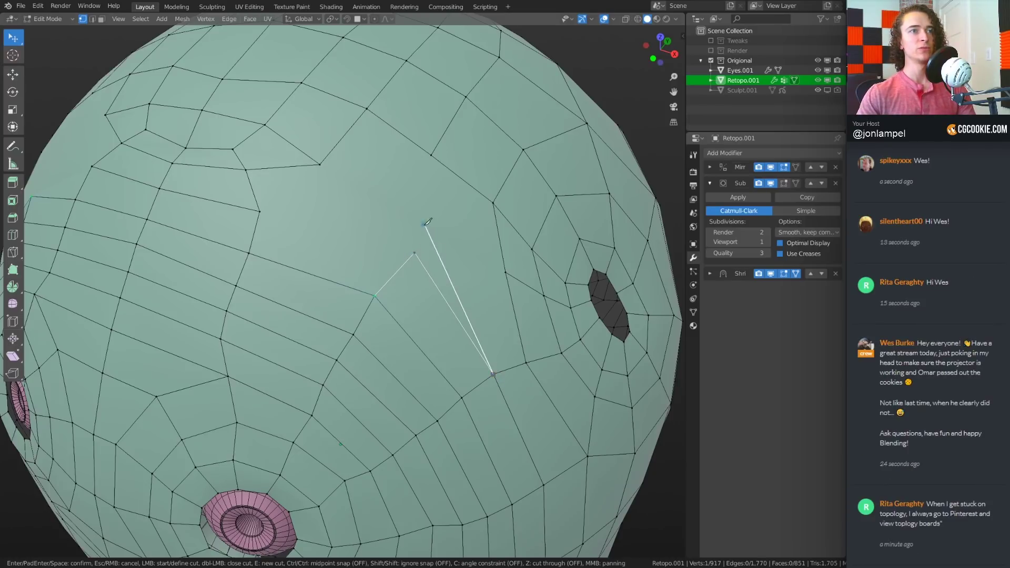
{"action": "left_click", "coordinate": [414, 252]}
{"action": "left_click", "coordinate": [505, 272]}
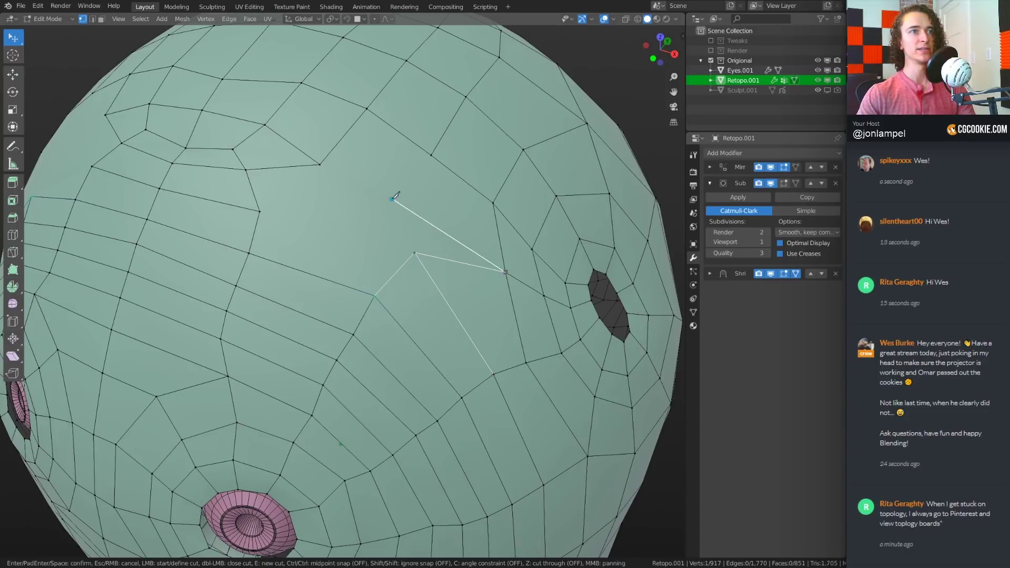
{"action": "left_click", "coordinate": [415, 253]}
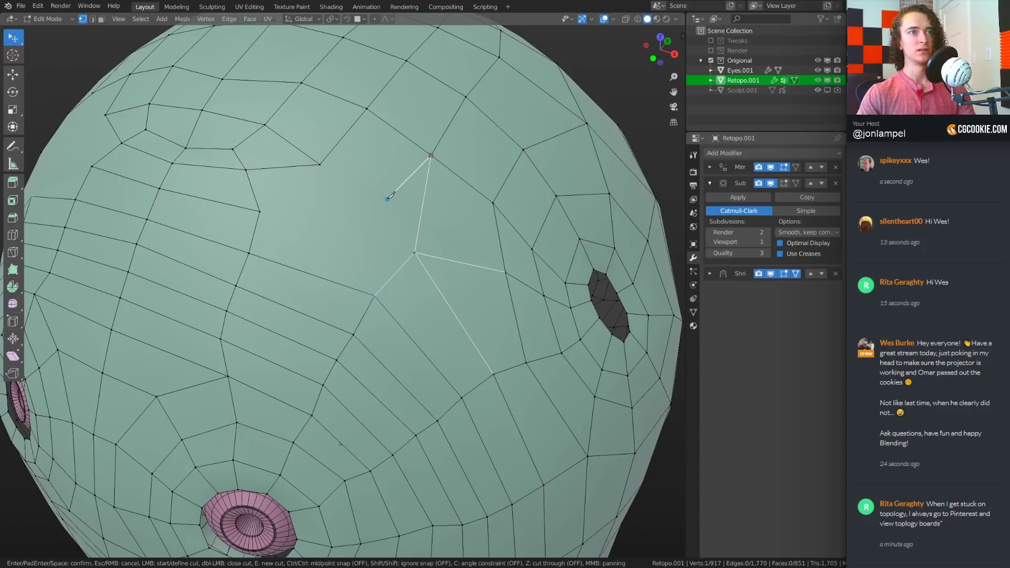
{"action": "key", "text": "Escape"}
Knife-cut from the forehead n-gon's lower corner to a new interior vertex with branches to two side-hole-side vertices, and slide that vertex down its lower branch
{"action": "key", "text": "k"}
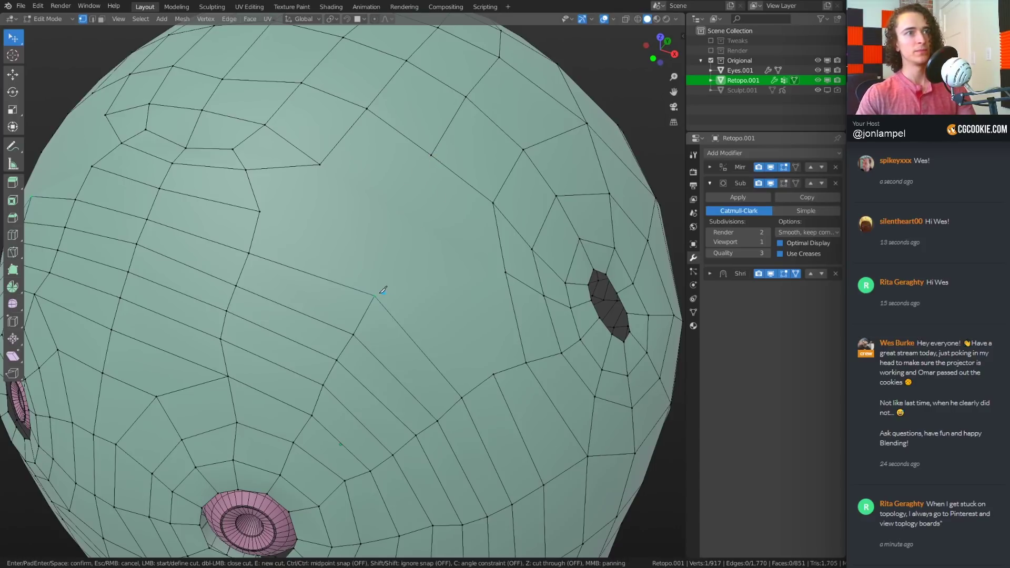
{"action": "left_click", "coordinate": [374, 295]}
{"action": "left_click", "coordinate": [423, 244]}
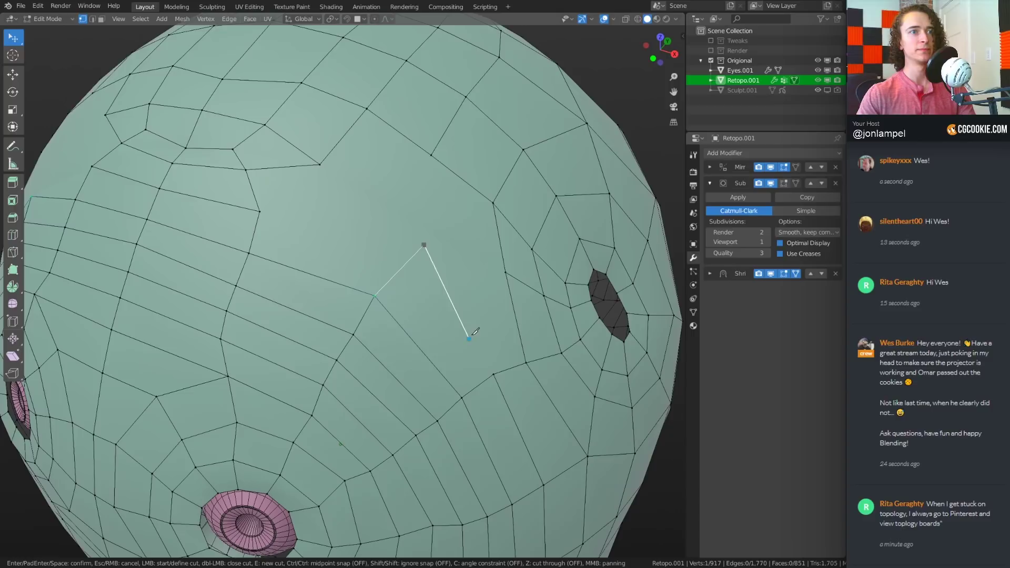
{"action": "left_click", "coordinate": [493, 374]}
{"action": "left_click", "coordinate": [424, 244]}
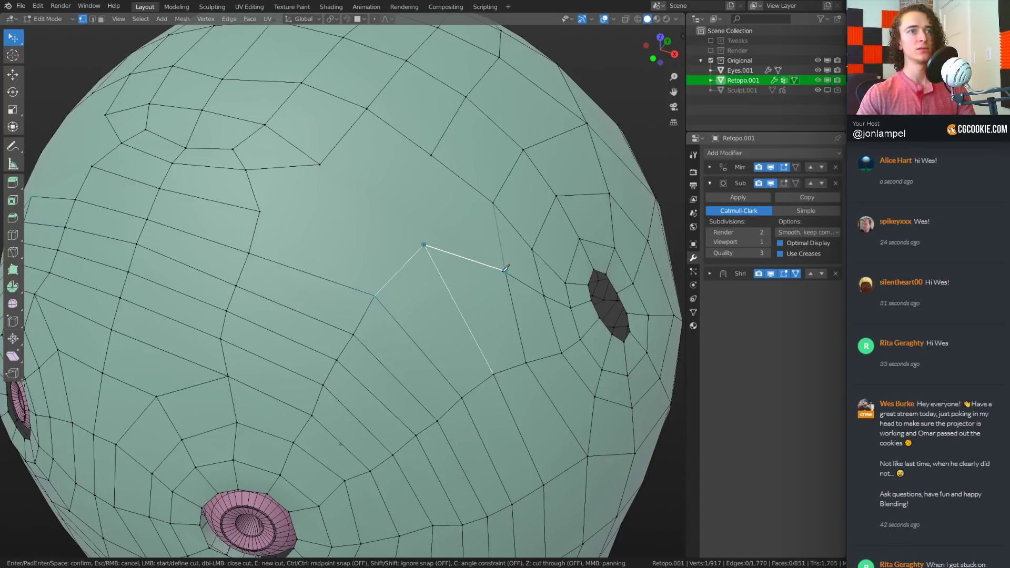
{"action": "left_click", "coordinate": [506, 272]}
{"action": "key", "text": "Return"}
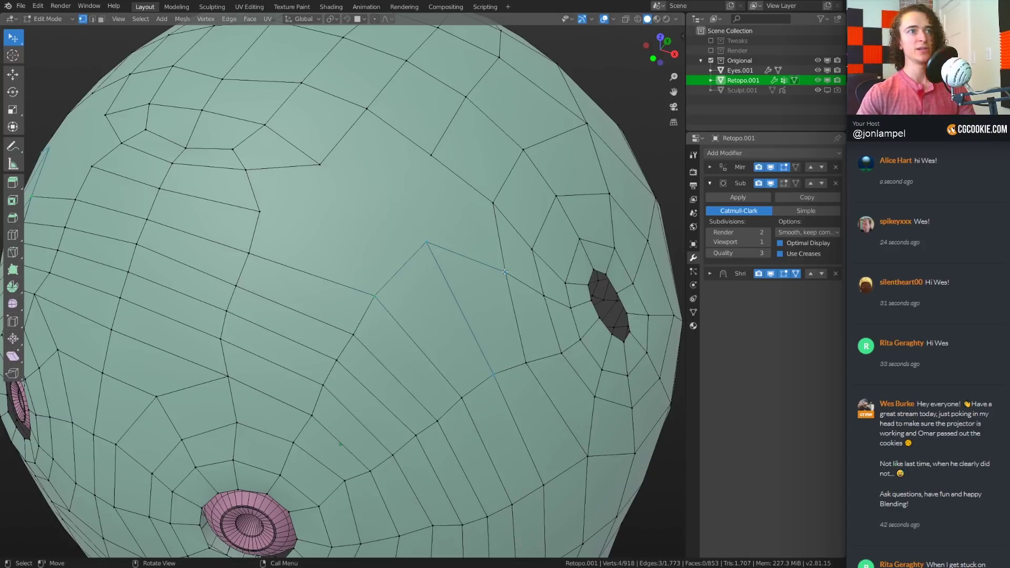
{"action": "key", "text": "shift+v"}
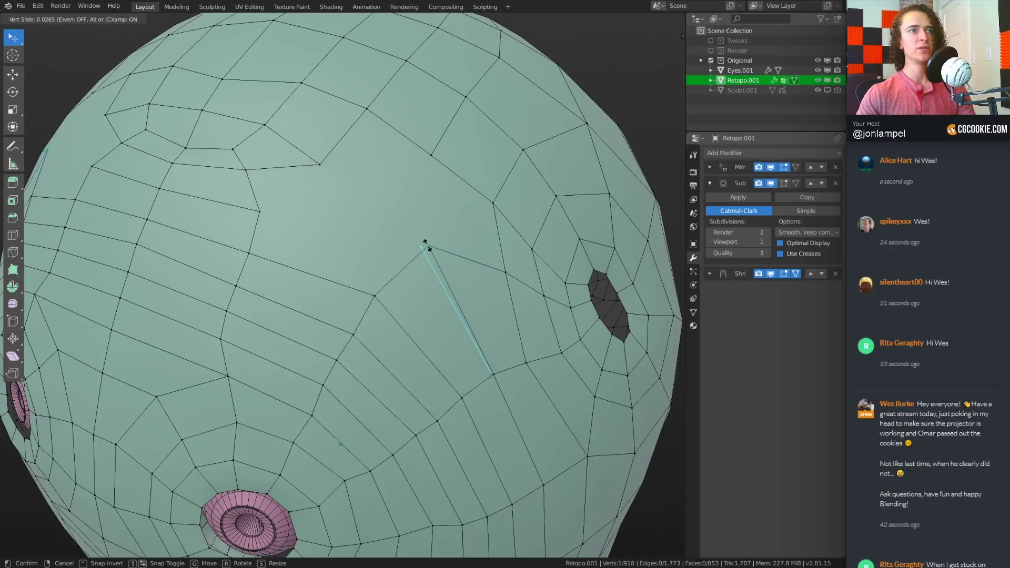
{"action": "left_click", "coordinate": [433, 275]}
Knife-cut from the same corner to a second interior vertex, connect it to both forehead-side vertices, and nudge it outward
{"action": "middle_click_drag", "start_coordinate": [315, 266], "coordinate": [501, 256]}
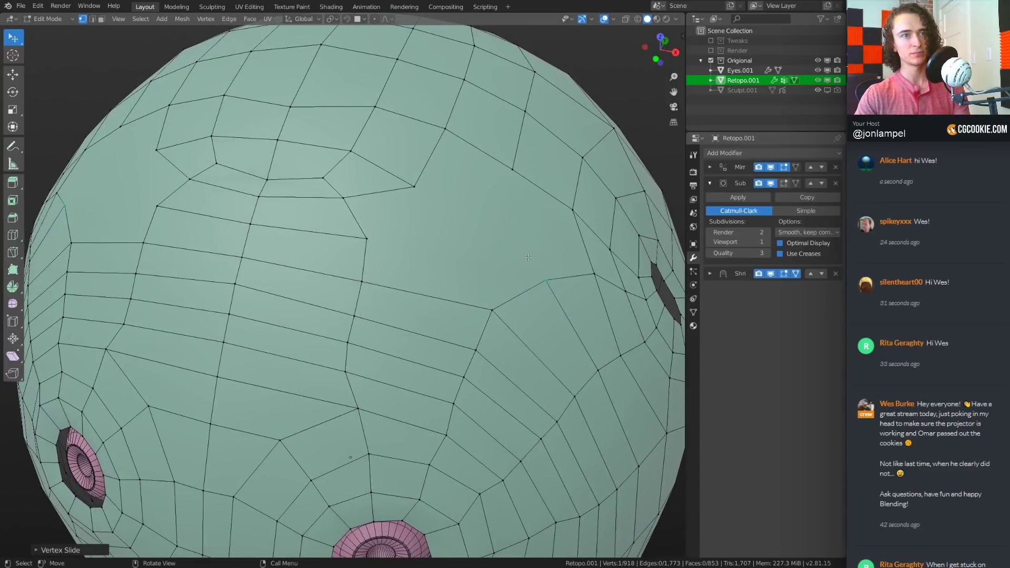
{"action": "key", "text": "k"}
{"action": "left_click", "coordinate": [492, 310]}
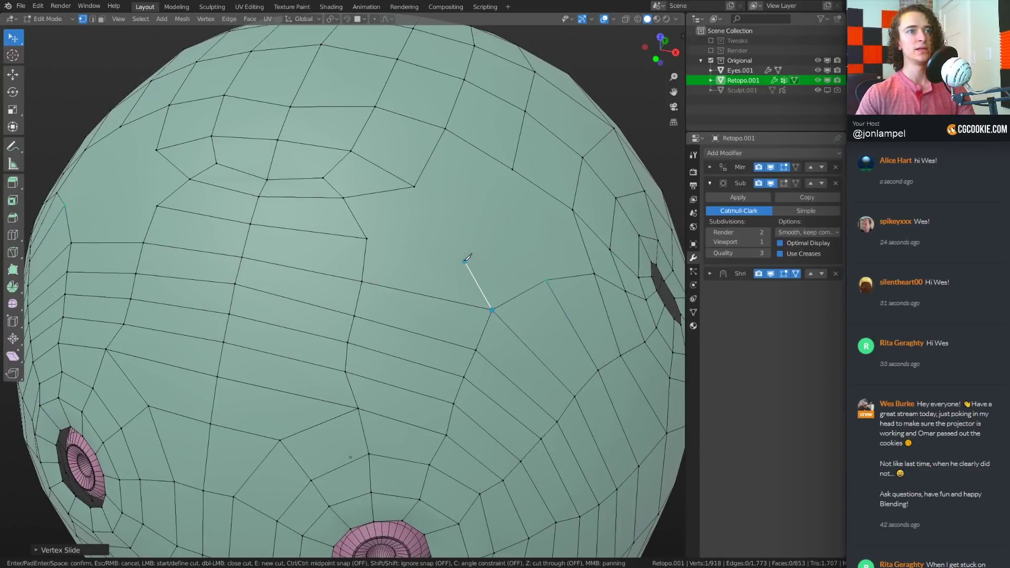
{"action": "left_click", "coordinate": [455, 246]}
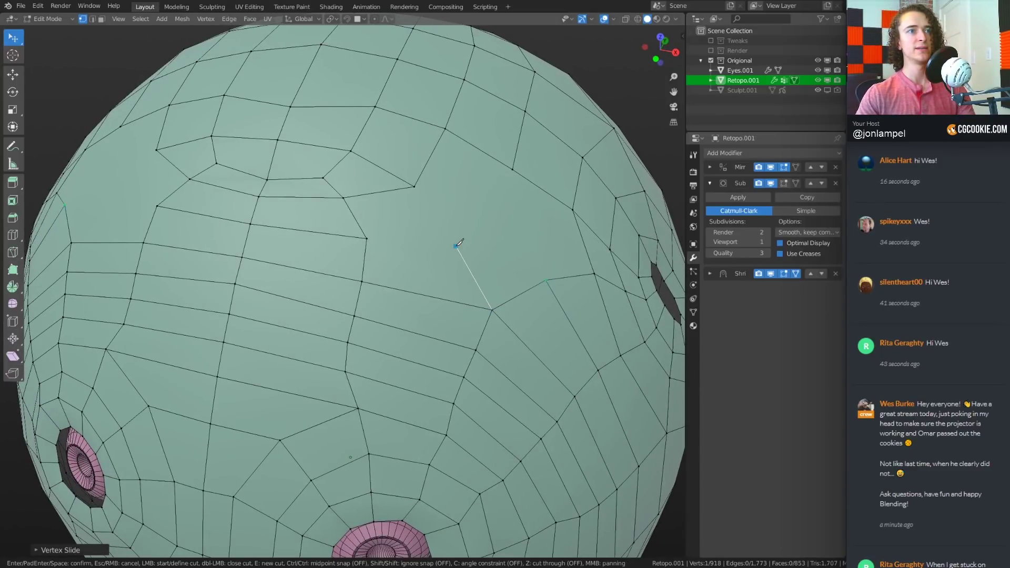
{"action": "left_click", "coordinate": [366, 238]}
{"action": "left_click", "coordinate": [415, 186]}
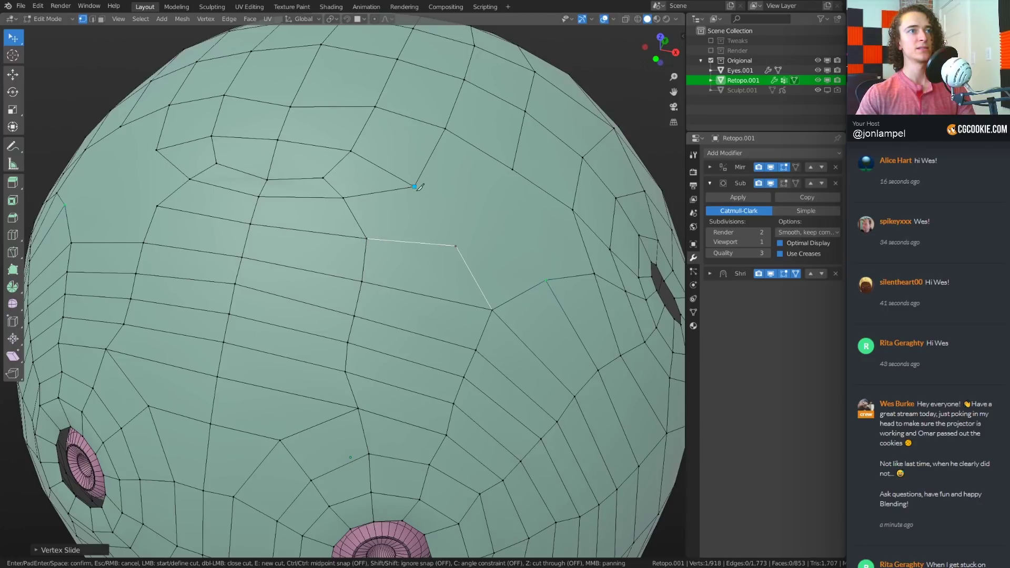
{"action": "left_click", "coordinate": [456, 245]}
{"action": "key", "text": "Return"}
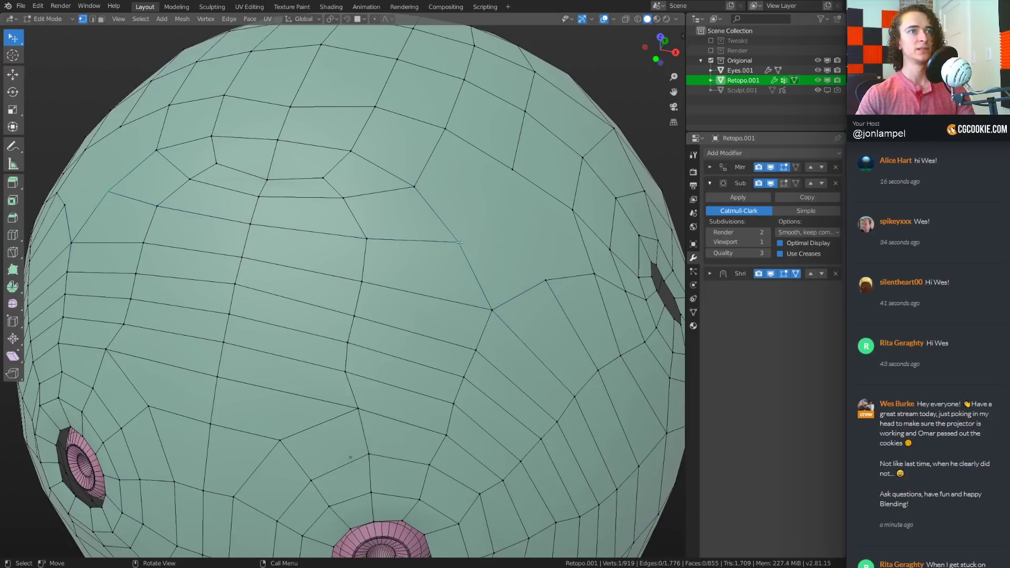
{"action": "left_click_drag", "start_coordinate": [456, 243], "coordinate": [464, 234]}
Knife-cut from the second interior vertex to the n-gon's upper boundary vertex and on to the first interior vertex
{"action": "mouse_move", "coordinate": [514, 249]}
{"action": "middle_mouse_down"}
{"action": "mouse_move", "coordinate": [491, 252]}
{"action": "mouse_move", "coordinate": [504, 248]}
{"action": "middle_mouse_up"}
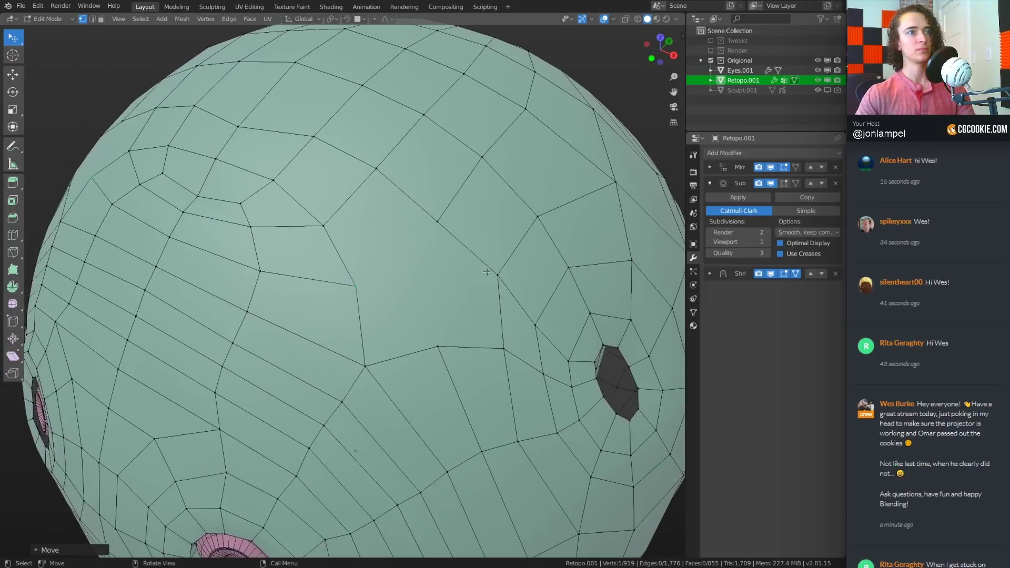
{"action": "key", "text": "k"}
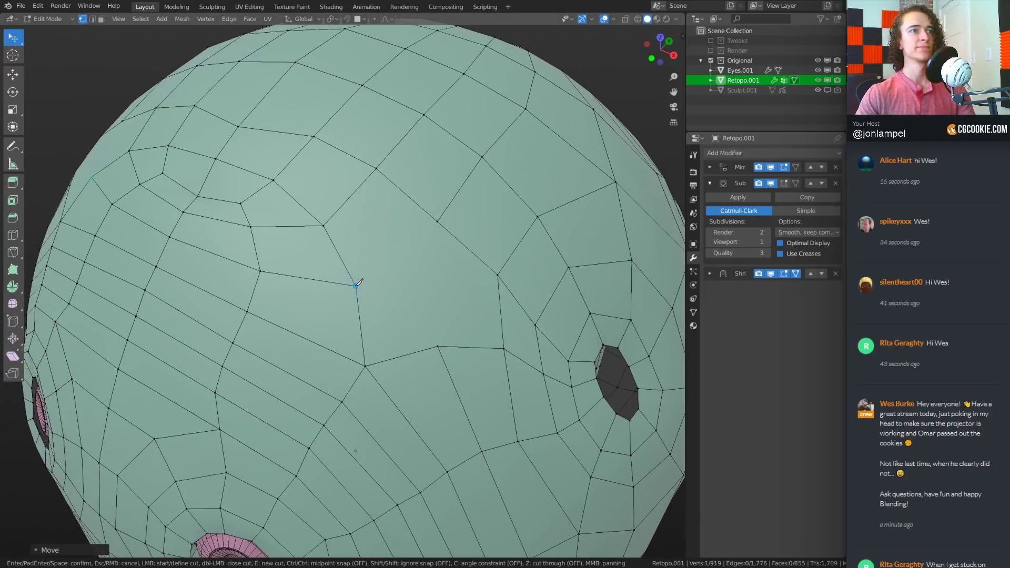
{"action": "left_click", "coordinate": [356, 286]}
{"action": "left_click", "coordinate": [437, 221]}
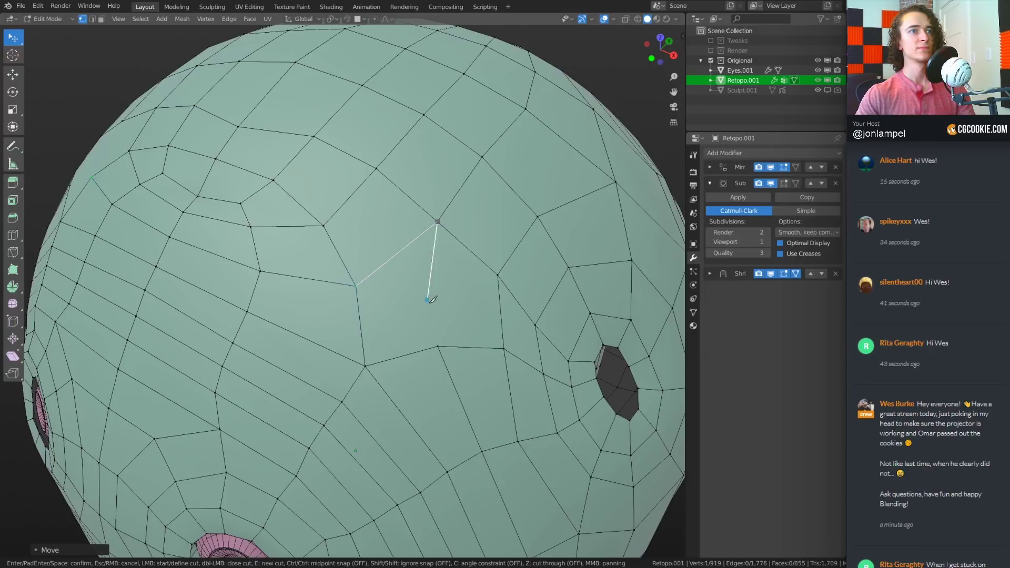
{"action": "left_click", "coordinate": [437, 346]}
{"action": "key", "text": "Return"}
Even out the rebuilt quads by moving the interior vertex near the side hole and sliding the forehead-side one slightly along its edge
{"action": "middle_click_drag", "start_coordinate": [438, 345], "coordinate": [520, 352]}
{"action": "scroll", "coordinate": [488, 345], "scroll_direction": "down", "scroll_amount": 2}
{"action": "middle_click_drag", "start_coordinate": [559, 317], "coordinate": [517, 323], "text": "shift"}
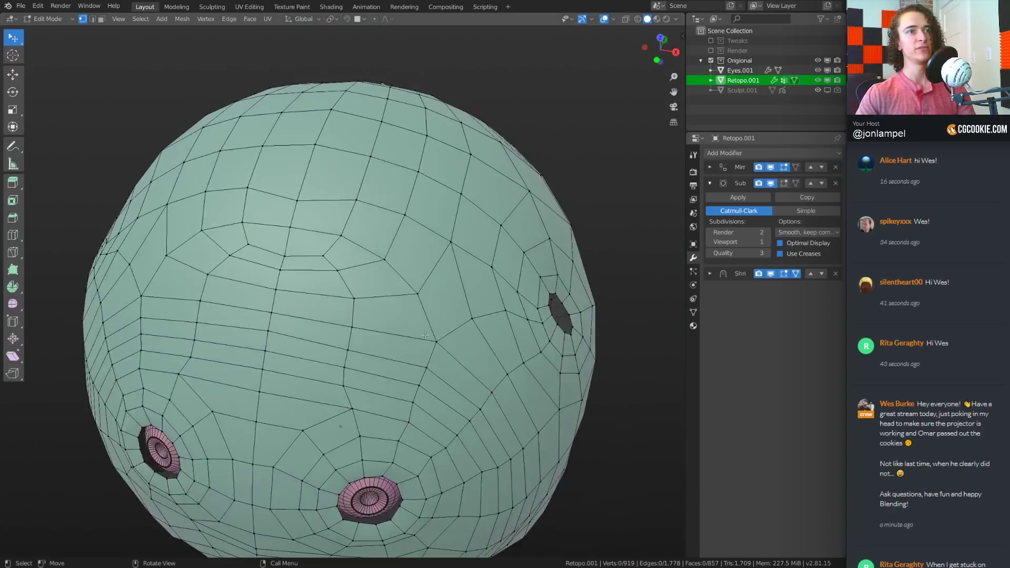
{"action": "scroll", "coordinate": [518, 324], "scroll_direction": "up", "scroll_amount": 2}
{"action": "key", "text": "g"}
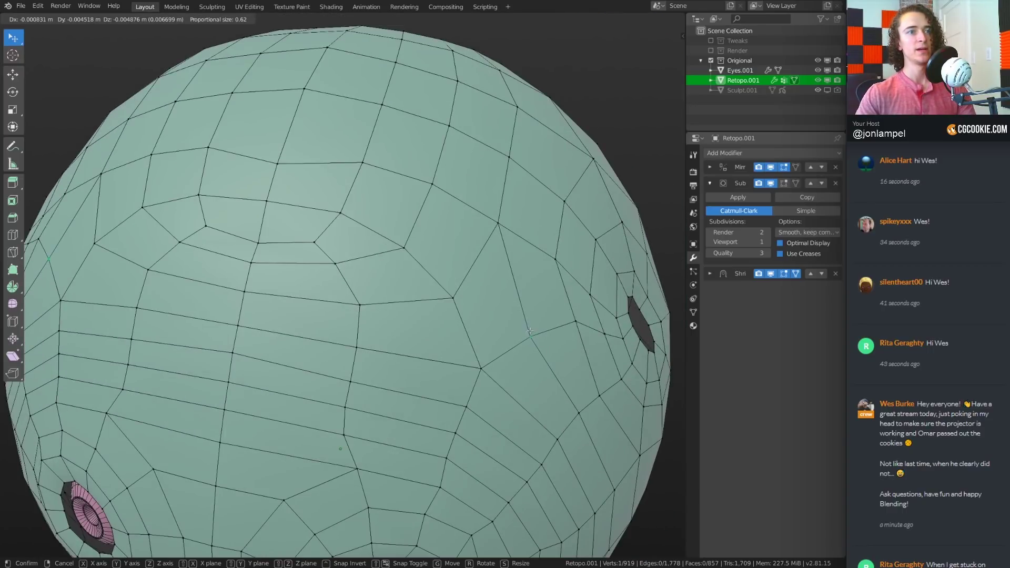
{"action": "left_click", "coordinate": [529, 331]}
{"action": "left_click", "coordinate": [455, 294]}
{"action": "key", "text": "g"}
{"action": "key", "text": "g"}
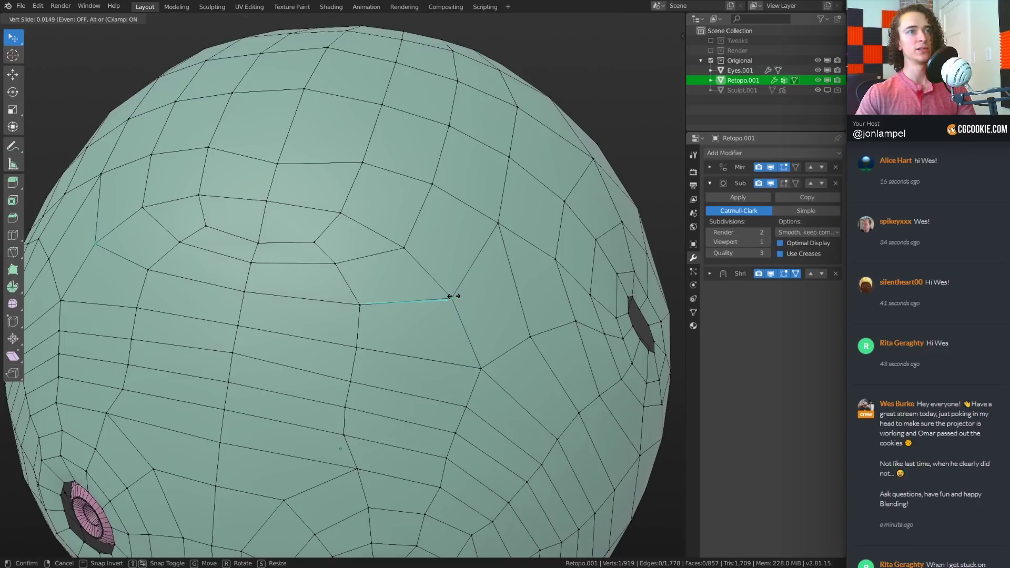
{"action": "left_click", "coordinate": [533, 310]}
Return to Object Mode with the whole head in view
{"action": "middle_click_drag", "start_coordinate": [519, 311], "coordinate": [405, 341]}
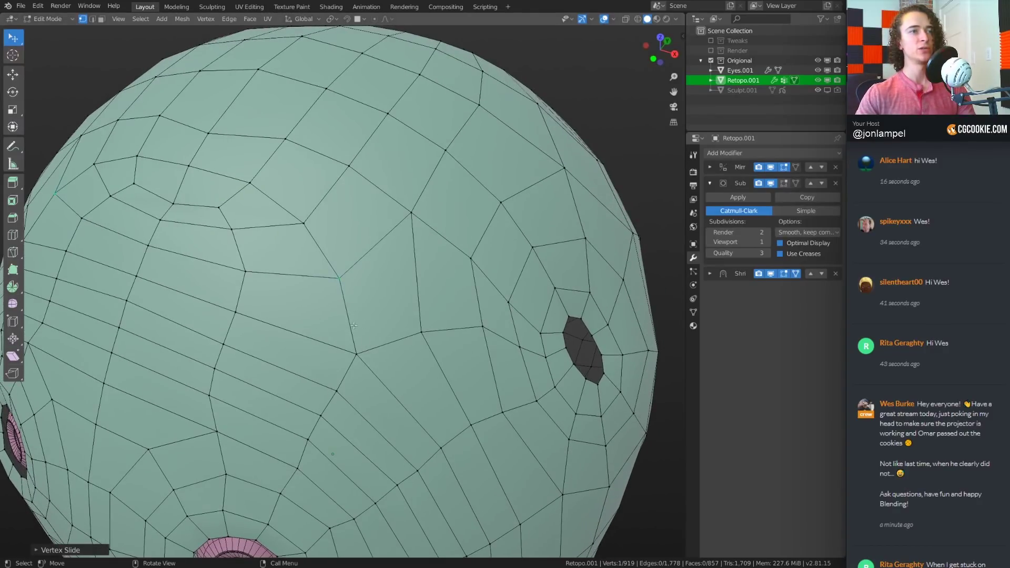
{"action": "scroll", "coordinate": [361, 322], "scroll_direction": "down", "scroll_amount": 5}
{"action": "middle_click_drag", "start_coordinate": [362, 320], "coordinate": [474, 283]}
{"action": "key", "text": "Tab"}
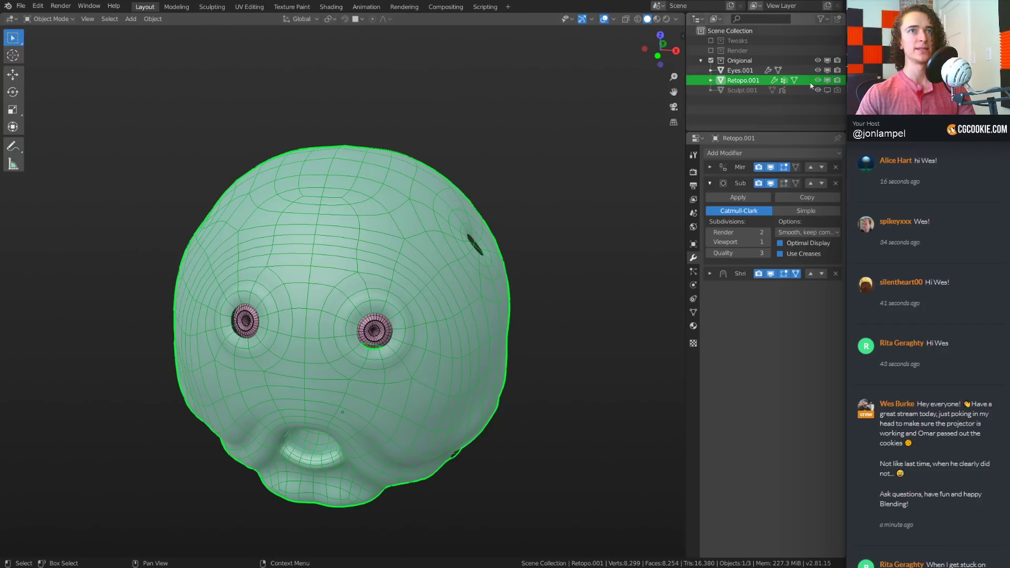
Show the Tweaks collection in place of Origional, with its Sculpt object hidden
{"action": "left_click", "coordinate": [711, 61]}
{"action": "left_click", "coordinate": [710, 41]}
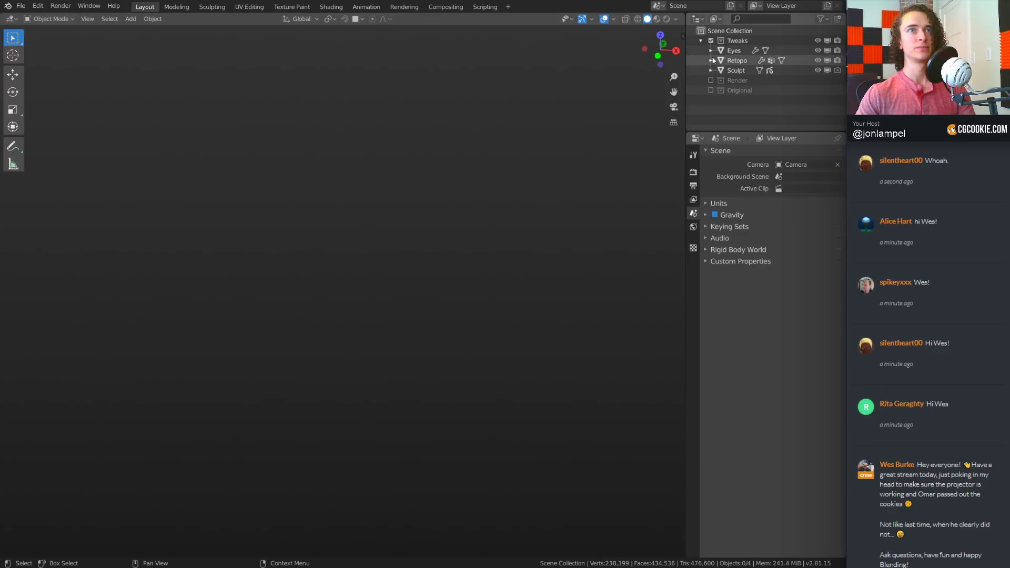
{"action": "mouse_move", "coordinate": [475, 277]}
{"action": "middle_mouse_down"}
{"action": "mouse_move", "coordinate": [284, 260]}
{"action": "mouse_move", "coordinate": [529, 264]}
{"action": "middle_mouse_up"}
{"action": "left_click", "coordinate": [817, 70]}
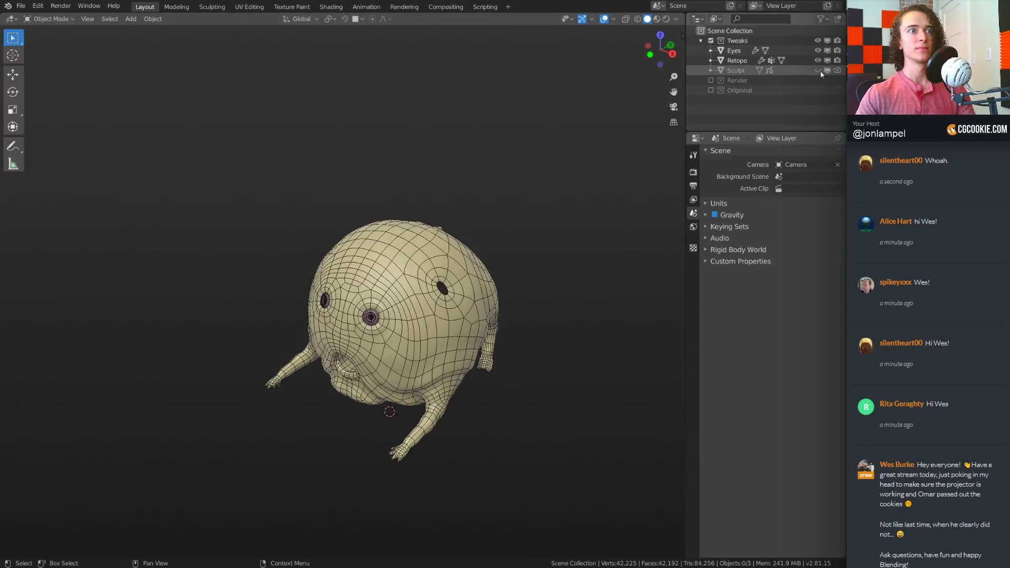
Show the Origional collection alongside Tweaks and clear the selection
{"action": "middle_click_drag", "start_coordinate": [536, 326], "coordinate": [470, 325]}
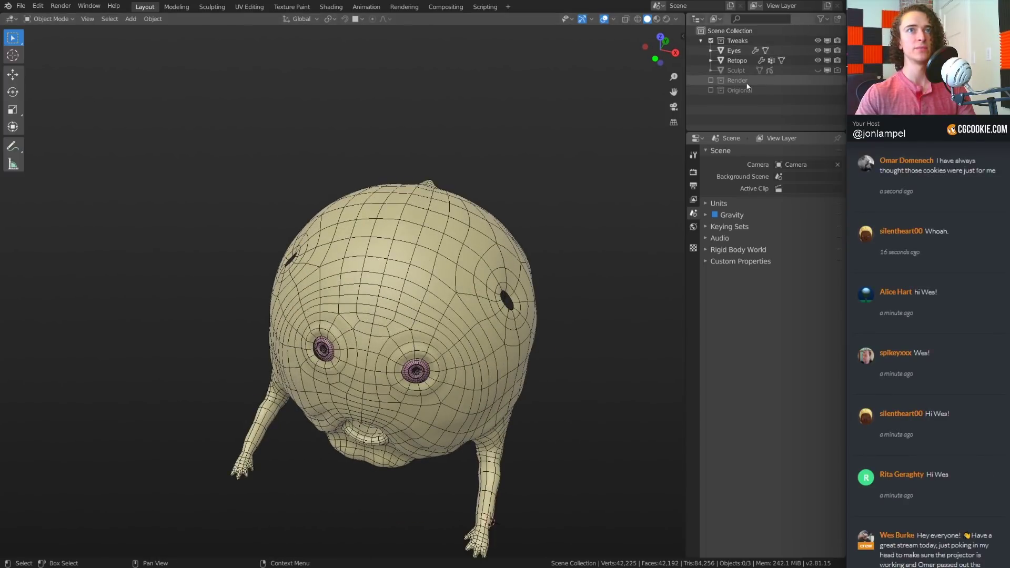
{"action": "left_click", "coordinate": [709, 89]}
{"action": "mouse_move", "coordinate": [473, 263]}
{"action": "middle_mouse_down"}
{"action": "mouse_move", "coordinate": [401, 257]}
{"action": "mouse_move", "coordinate": [437, 295]}
{"action": "mouse_move", "coordinate": [302, 306]}
{"action": "mouse_move", "coordinate": [486, 327]}
{"action": "mouse_move", "coordinate": [568, 323]}
{"action": "middle_mouse_up"}
{"action": "key", "text": "alt+a"}
Compare the edge flow around the forehead, eyes and side hole on the original and tweaked retopology meshes
{"action": "middle_click_drag", "start_coordinate": [231, 260], "coordinate": [279, 253]}
{"action": "middle_click_drag", "start_coordinate": [279, 252], "coordinate": [385, 263], "text": "shift"}
{"action": "scroll", "coordinate": [385, 263], "scroll_direction": "up", "scroll_amount": 2}
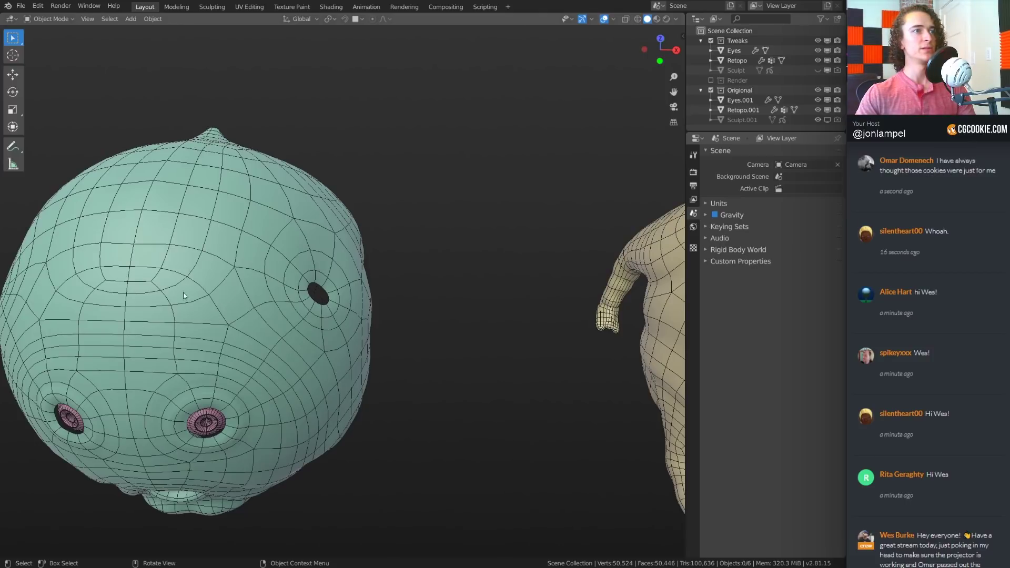
{"action": "scroll", "coordinate": [339, 316], "scroll_direction": "down", "scroll_amount": 2}
{"action": "middle_click_drag", "start_coordinate": [277, 314], "coordinate": [157, 315], "text": "shift"}
{"action": "middle_click_drag", "start_coordinate": [368, 295], "coordinate": [463, 269]}
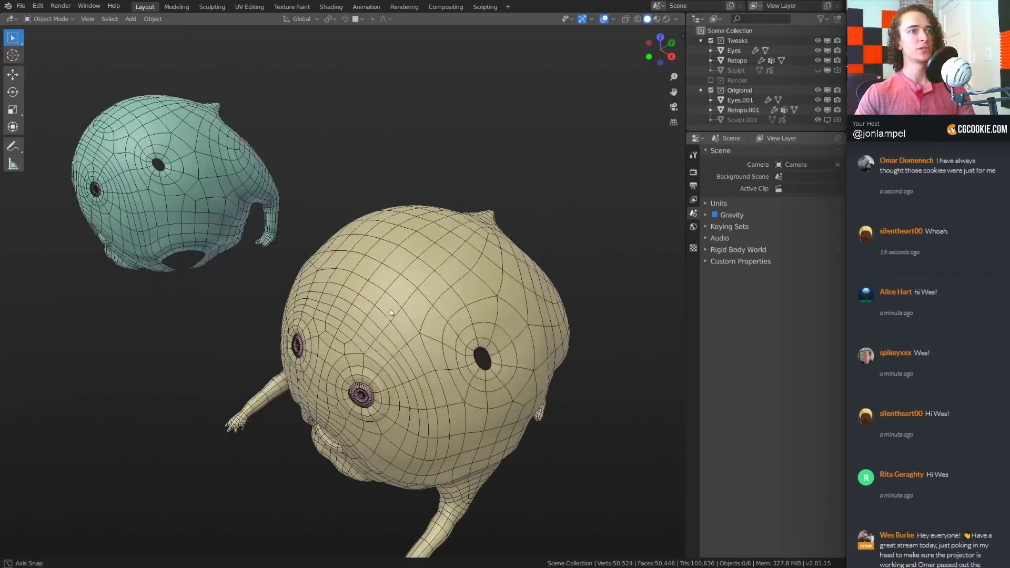
{"action": "middle_click_drag", "start_coordinate": [383, 348], "coordinate": [388, 243]}
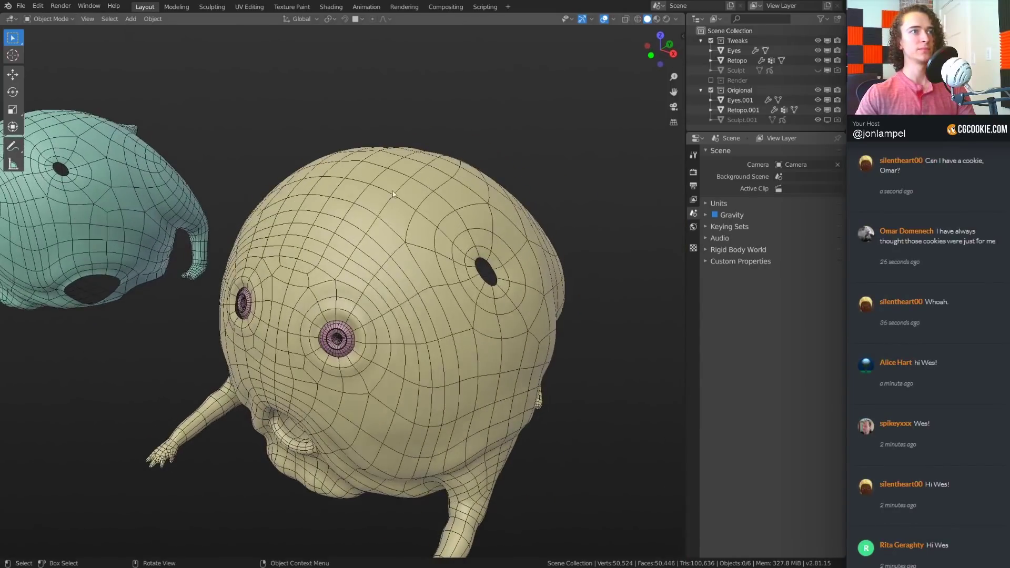
{"action": "scroll", "coordinate": [432, 235], "scroll_direction": "up", "scroll_amount": 3}
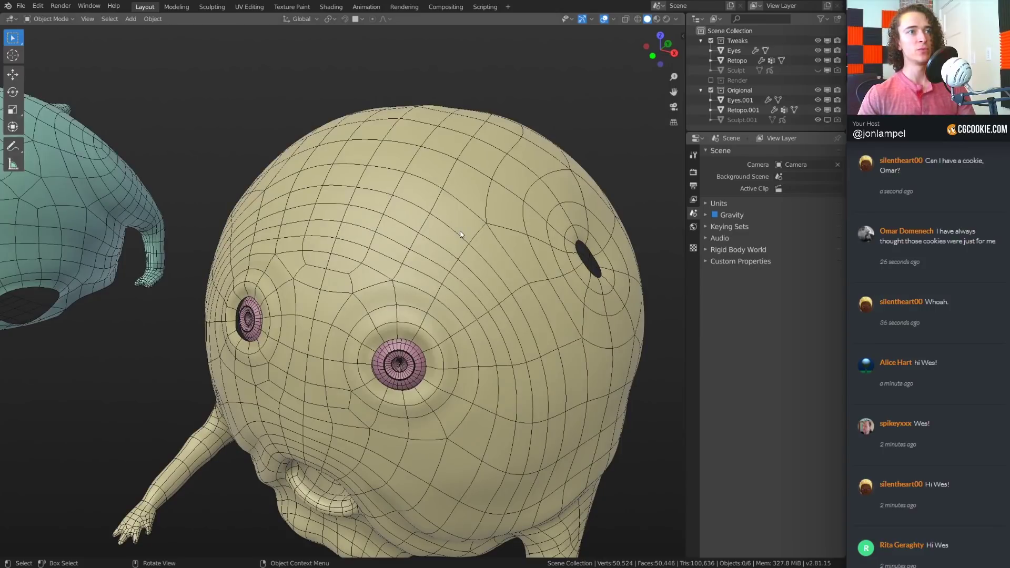
{"action": "middle_click_drag", "start_coordinate": [426, 166], "coordinate": [470, 144]}
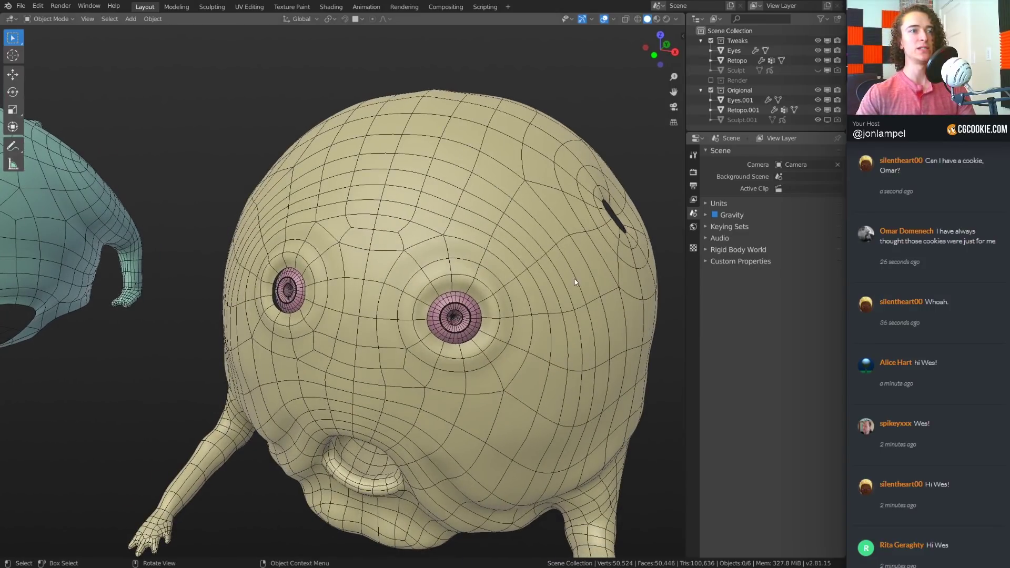
Compare the edge flow across the back and behind the arms on the original and tweaked meshes
{"action": "scroll", "coordinate": [575, 279], "scroll_direction": "down", "scroll_amount": 3}
{"action": "middle_click_drag", "start_coordinate": [503, 325], "coordinate": [332, 298]}
{"action": "middle_click_drag", "start_coordinate": [567, 309], "coordinate": [221, 281]}
{"action": "middle_click_drag", "start_coordinate": [371, 282], "coordinate": [412, 263]}
{"action": "scroll", "coordinate": [346, 243], "scroll_direction": "up", "scroll_amount": 1}
{"action": "middle_click_drag", "start_coordinate": [337, 263], "coordinate": [560, 267], "text": "shift"}
{"action": "middle_click_drag", "start_coordinate": [226, 274], "coordinate": [67, 267], "text": "shift"}
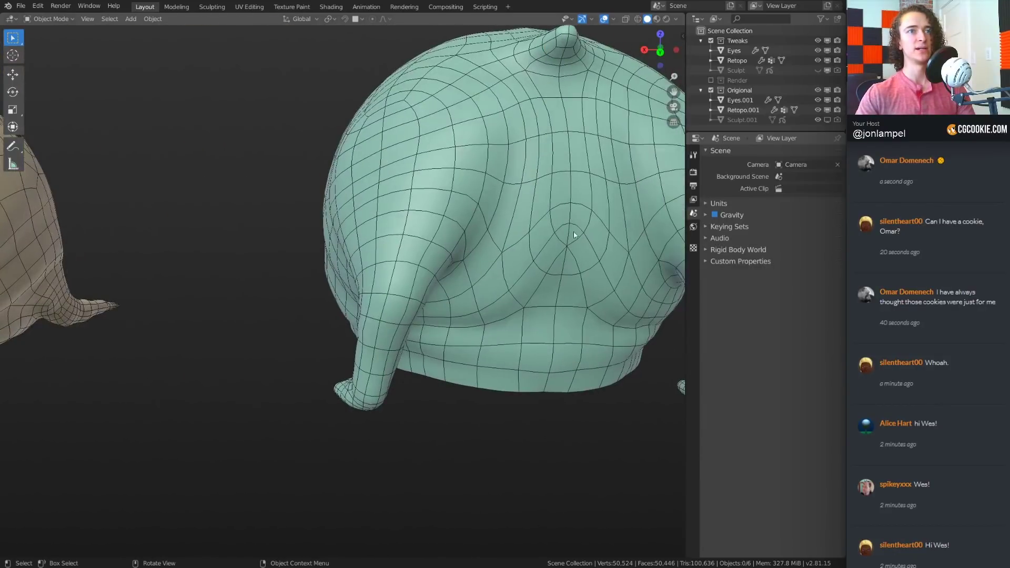
{"action": "middle_click_drag", "start_coordinate": [343, 320], "coordinate": [538, 345], "text": "shift"}
{"action": "scroll", "coordinate": [313, 320], "scroll_direction": "up", "scroll_amount": 2}
{"action": "scroll", "coordinate": [308, 312], "scroll_direction": "down", "scroll_amount": 2}
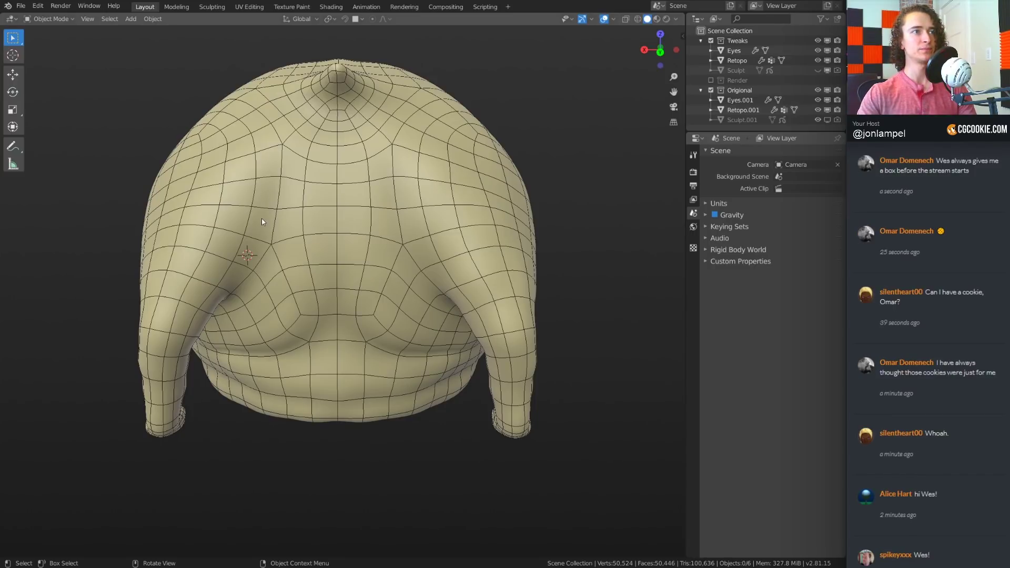
{"action": "scroll", "coordinate": [261, 221], "scroll_direction": "up", "scroll_amount": 2}
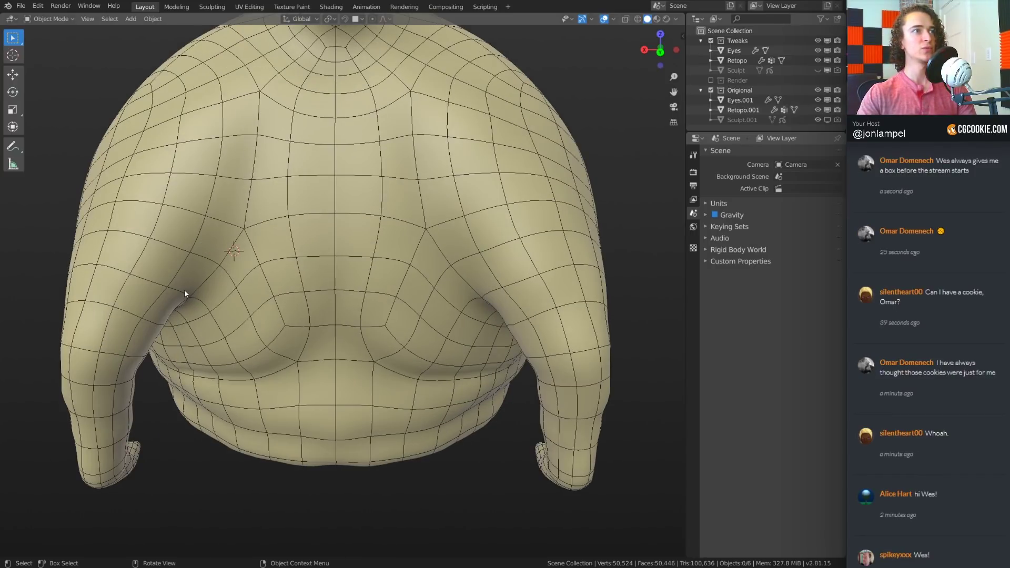
Read the submitter's retopology questions in BowlerBug.txt and return to the 3D view
{"action": "middle_click_drag", "start_coordinate": [158, 399], "coordinate": [153, 331]}
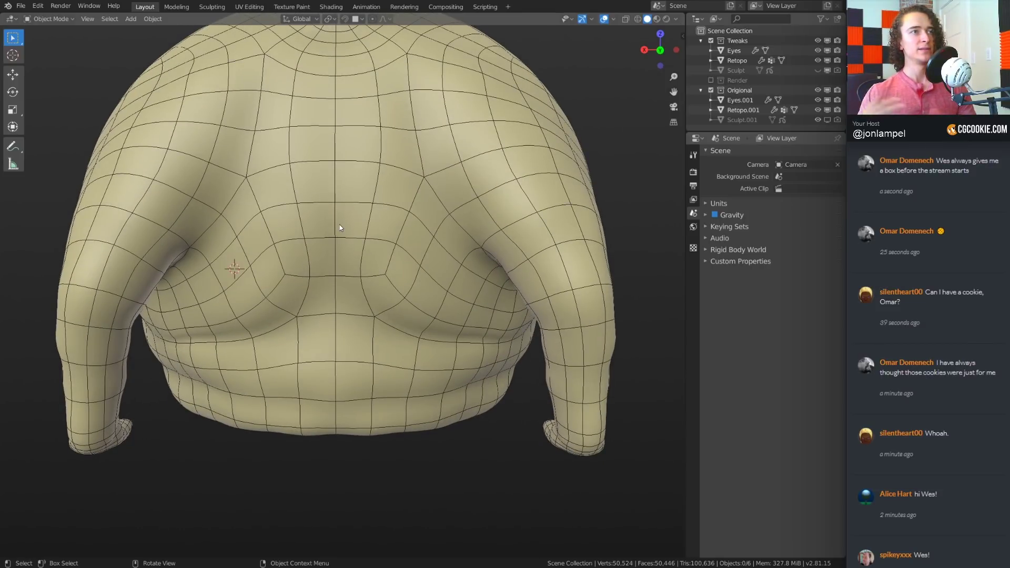
{"action": "middle_click_drag", "start_coordinate": [340, 228], "coordinate": [538, 295]}
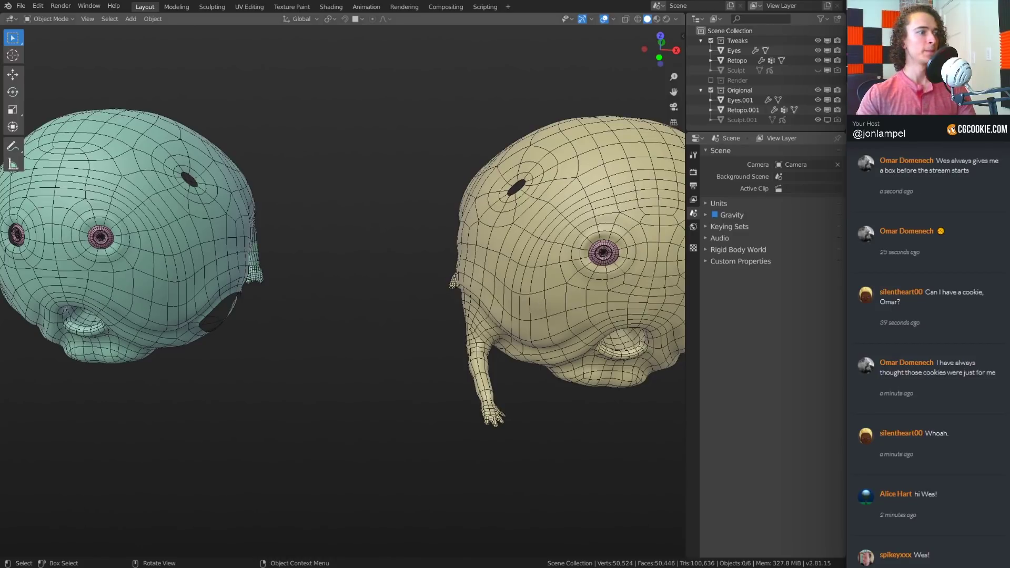
{"action": "key", "text": "alt+Tab"}
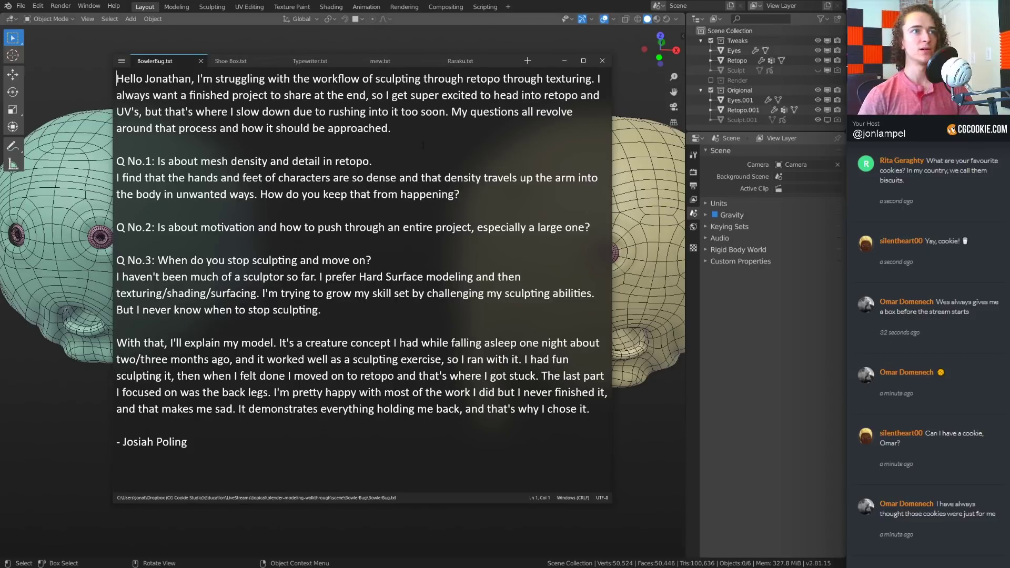
{"action": "left_click", "coordinate": [486, 2]}
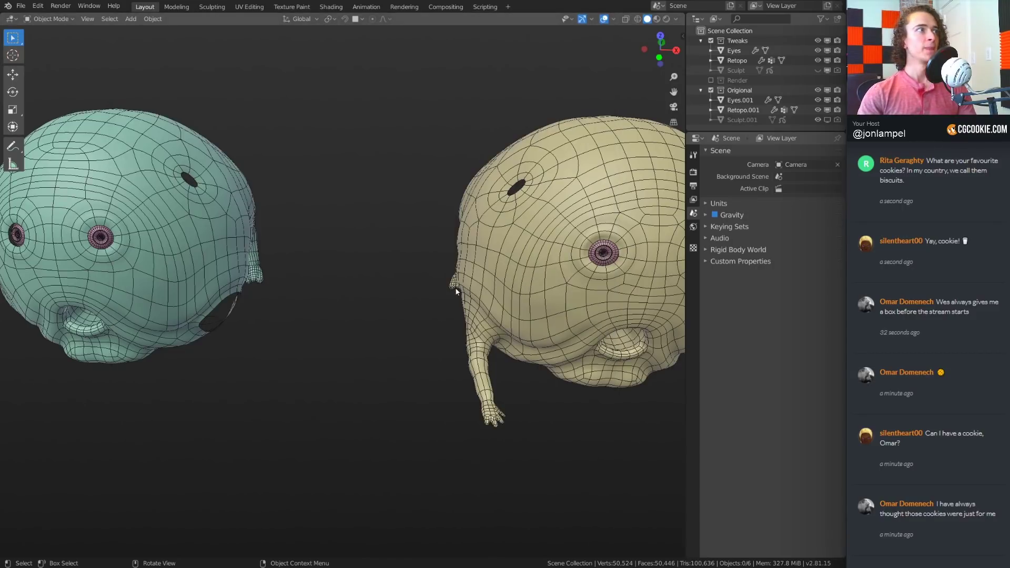
Open the tweaked Retopo mesh in Edit Mode and frame the back of the hand
{"action": "middle_click_drag", "start_coordinate": [455, 279], "coordinate": [325, 286], "text": "shift"}
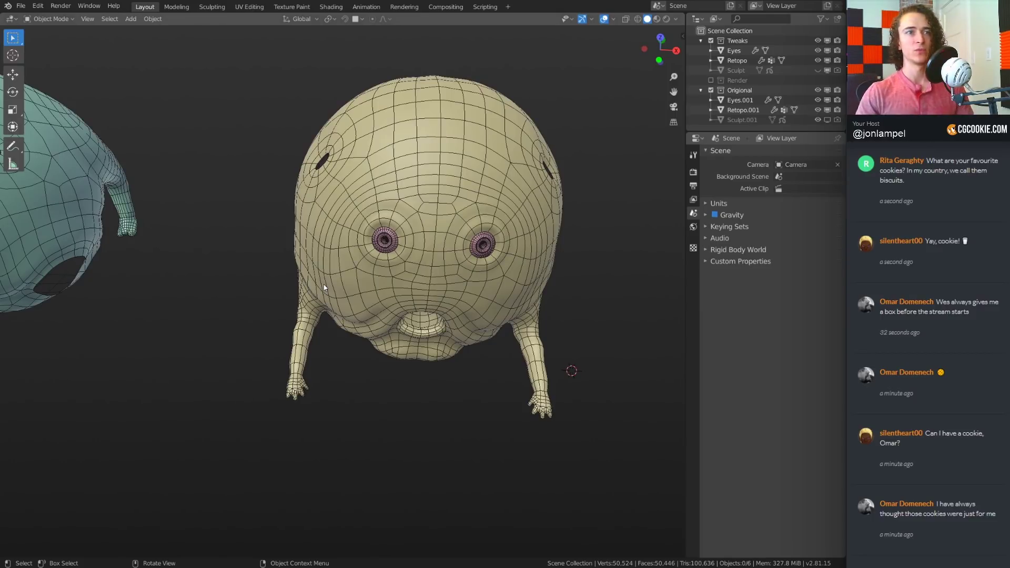
{"action": "middle_click_drag", "start_coordinate": [485, 303], "coordinate": [449, 326]}
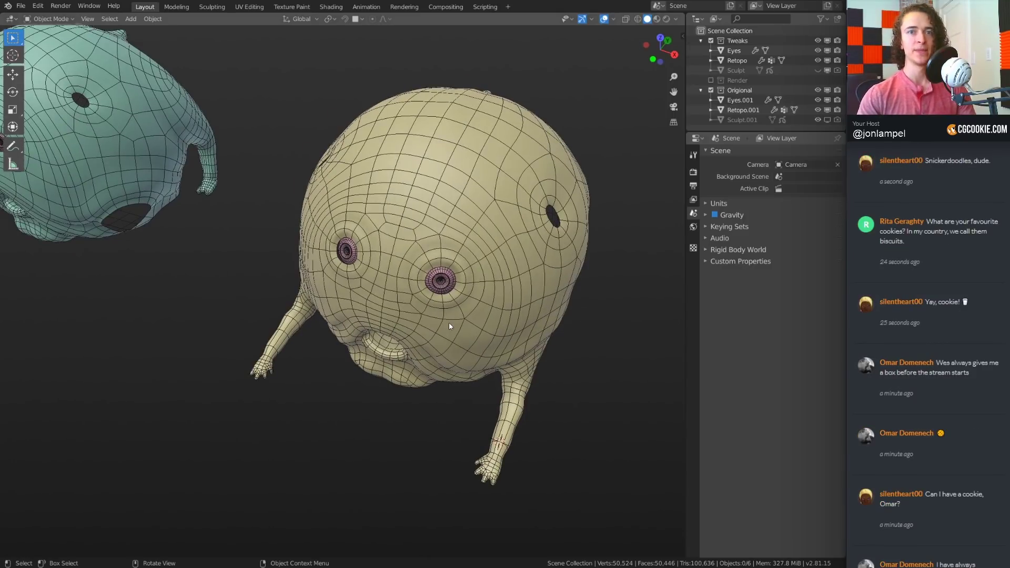
{"action": "middle_click_drag", "start_coordinate": [463, 364], "coordinate": [386, 252], "text": "shift"}
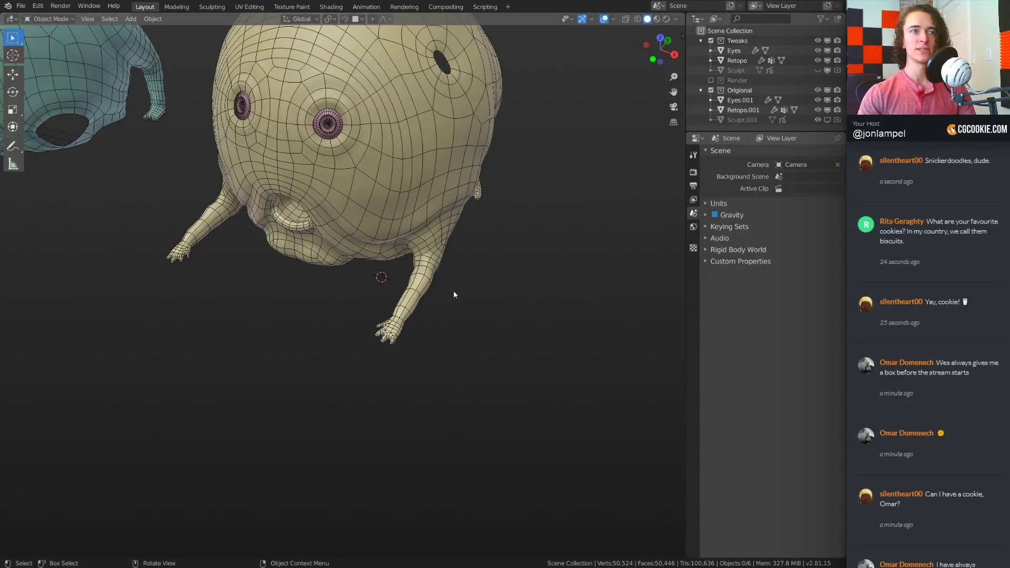
{"action": "scroll", "coordinate": [412, 367], "scroll_direction": "up", "scroll_amount": 6}
{"action": "left_click", "coordinate": [436, 273]}
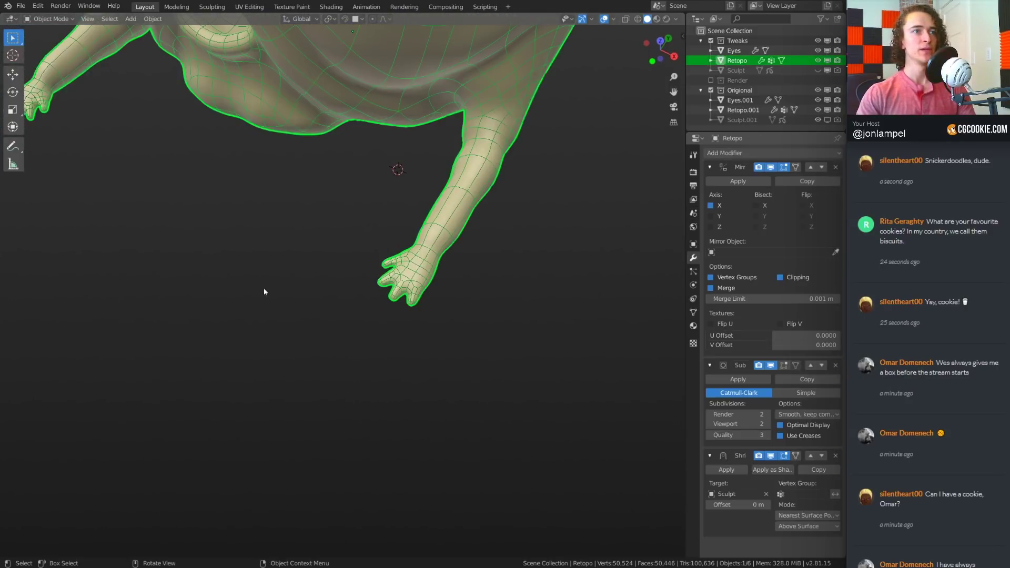
{"action": "key", "text": "Tab"}
{"action": "middle_click_drag", "start_coordinate": [445, 342], "coordinate": [445, 367]}
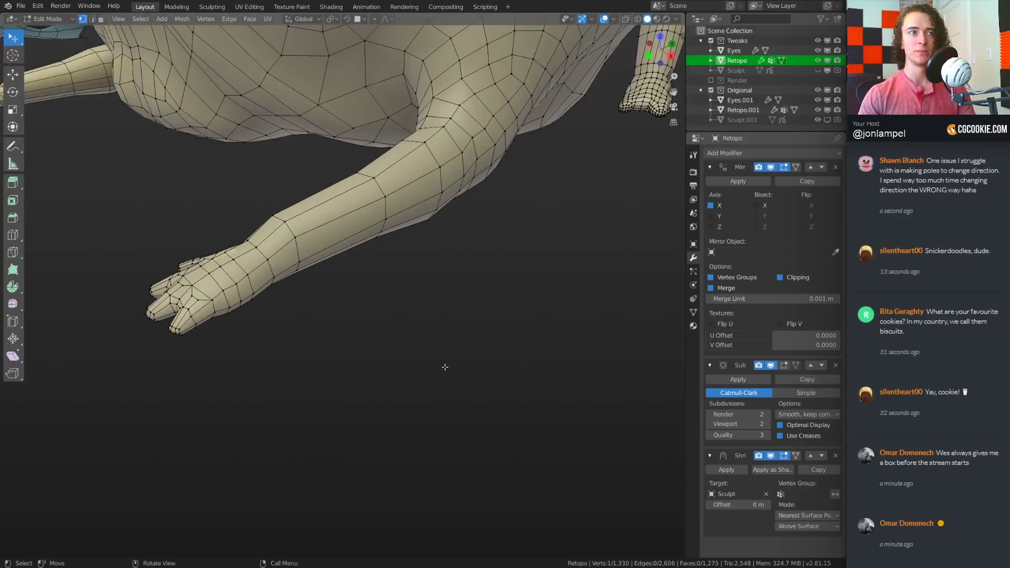
{"action": "middle_click_drag", "start_coordinate": [338, 382], "coordinate": [348, 277]}
{"action": "scroll", "coordinate": [348, 277], "scroll_direction": "up", "scroll_amount": 4}
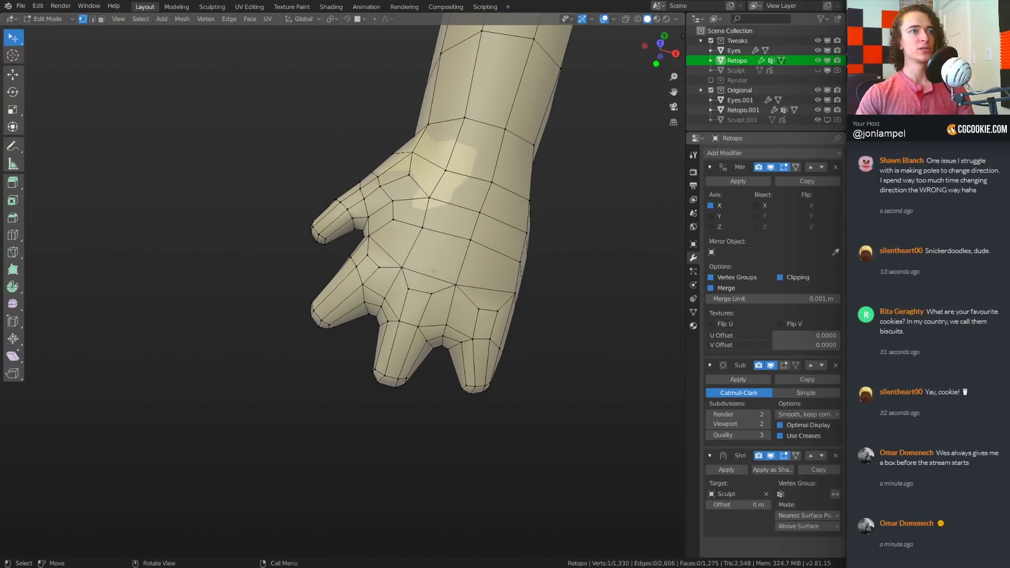
Try a single loop cut around the middle of a finger, and undo it
{"action": "key", "text": "ctrl+r"}
{"action": "key", "text": "Escape"}
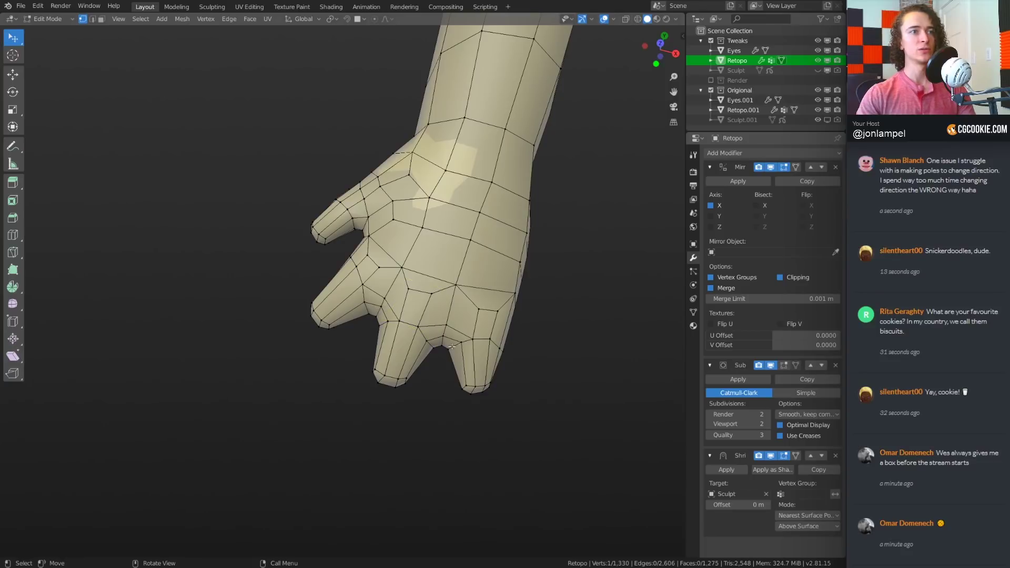
{"action": "middle_click_drag", "start_coordinate": [432, 328], "coordinate": [441, 342]}
{"action": "key", "text": "ctrl+r"}
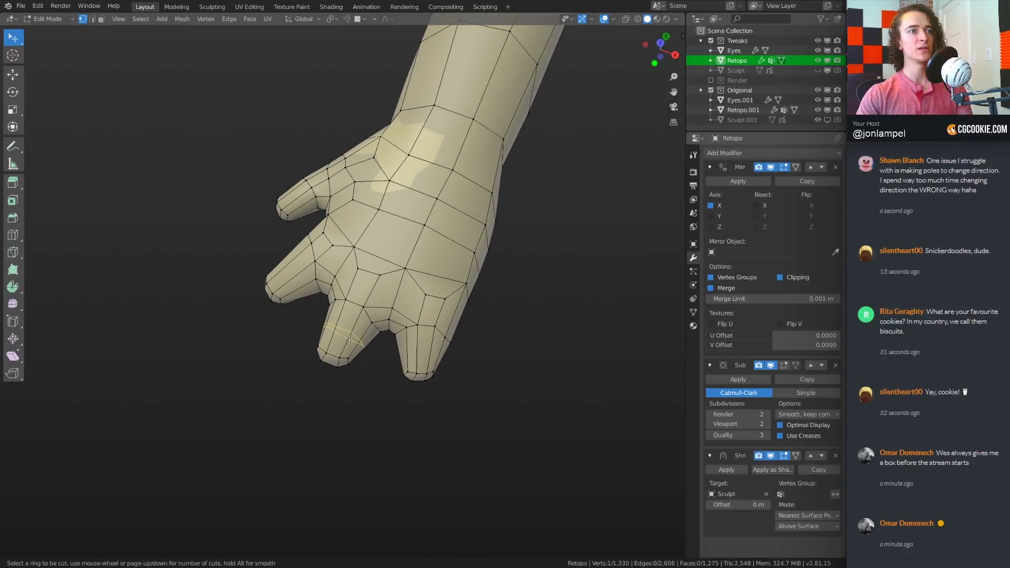
{"action": "left_click", "coordinate": [351, 335]}
{"action": "left_click", "coordinate": [353, 329]}
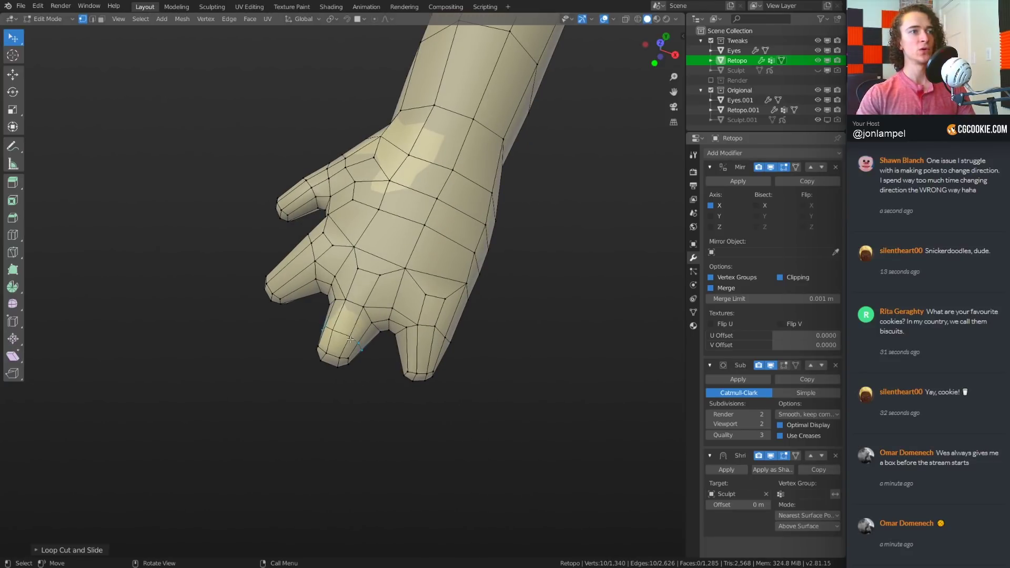
{"action": "key", "text": "ctrl+z"}
Preview the loop cut path around the knuckle at the finger's base without making the cut
{"action": "middle_click_drag", "start_coordinate": [427, 330], "coordinate": [443, 326]}
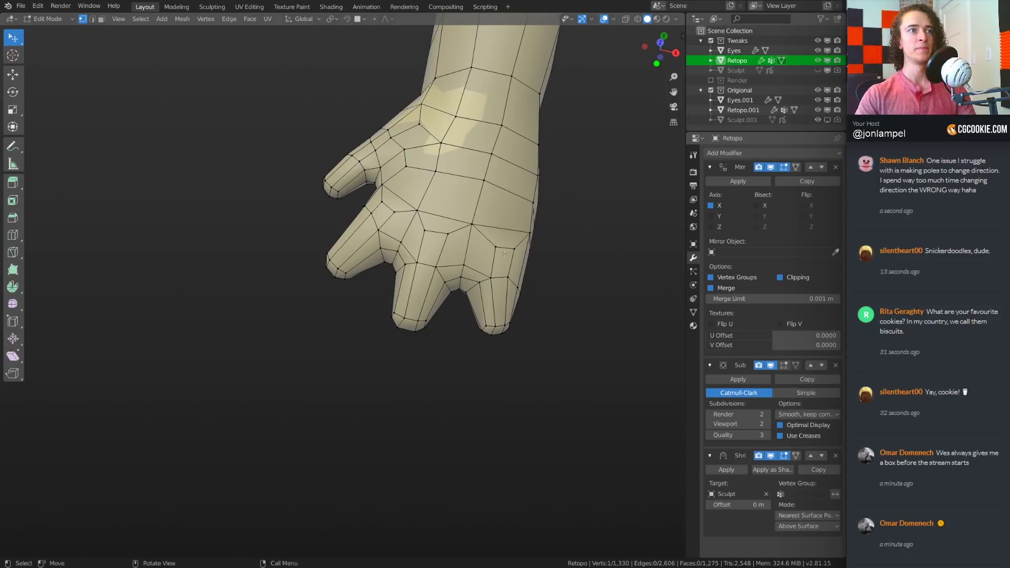
{"action": "middle_click_drag", "start_coordinate": [504, 254], "coordinate": [467, 279], "text": "shift"}
{"action": "scroll", "coordinate": [456, 304], "scroll_direction": "up", "scroll_amount": 3}
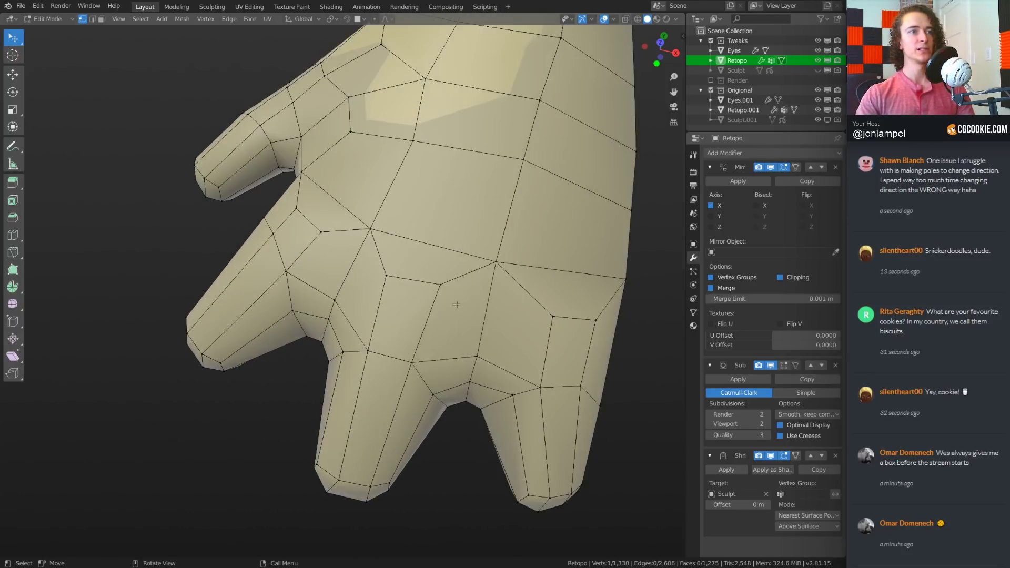
{"action": "key", "text": "ctrl+r"}
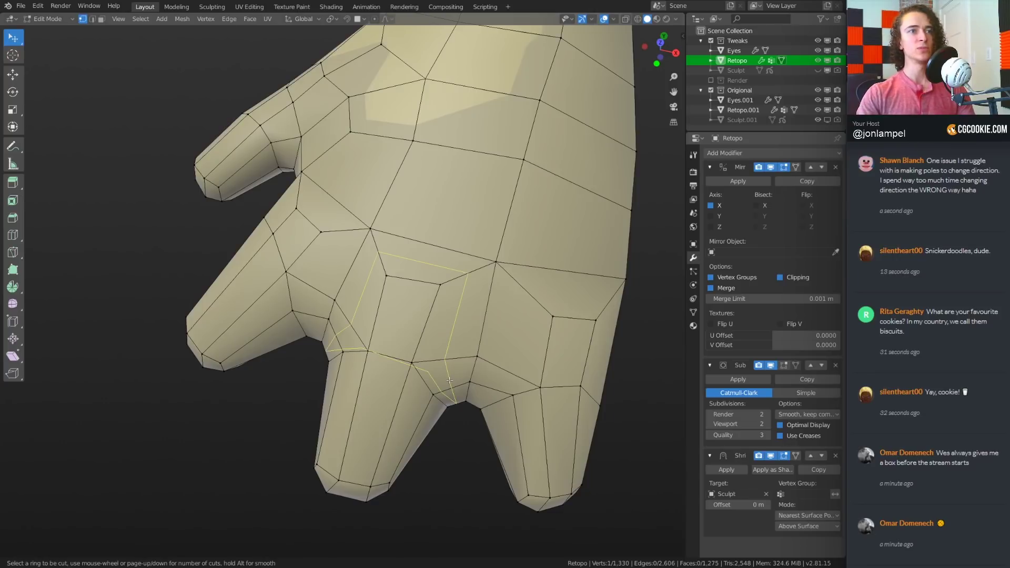
{"action": "key", "text": "Escape"}
{"action": "middle_click_drag", "start_coordinate": [462, 250], "coordinate": [307, 379], "text": "shift"}
{"action": "scroll", "coordinate": [307, 380], "scroll_direction": "down", "scroll_amount": 4}
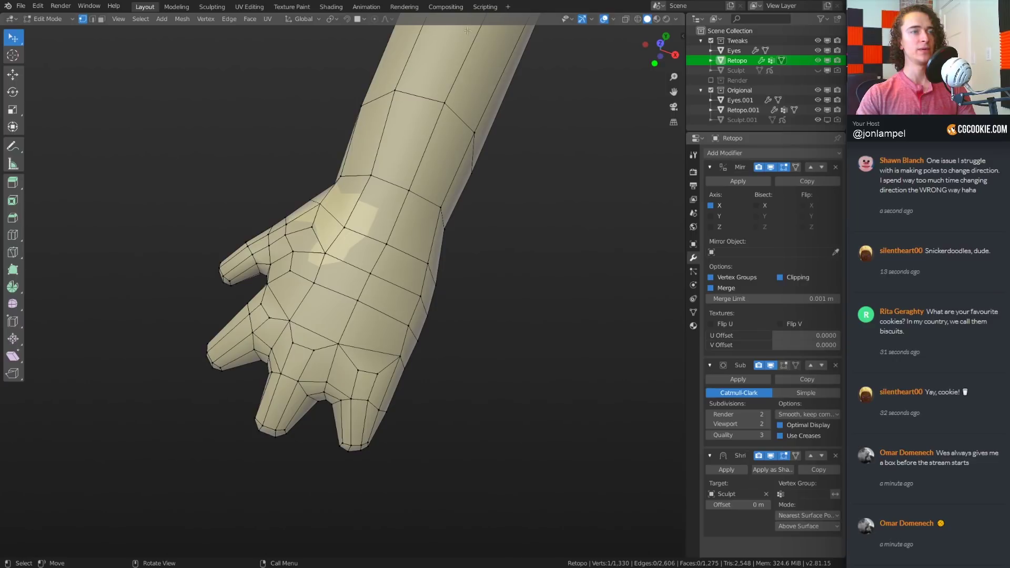
Try a centered loop cut encircling the finger's base and knuckle, and undo it
{"action": "scroll", "coordinate": [304, 400], "scroll_direction": "up", "scroll_amount": 3}
{"action": "key", "text": "ctrl+r"}
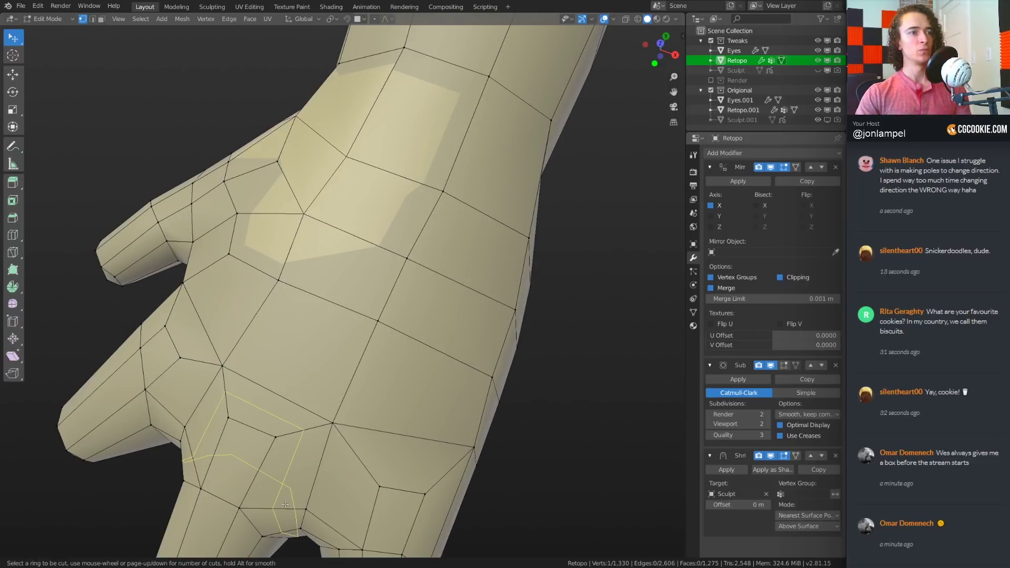
{"action": "left_click", "coordinate": [285, 504]}
{"action": "right_click", "coordinate": [284, 503]}
{"action": "middle_click_drag", "start_coordinate": [285, 504], "coordinate": [445, 283]}
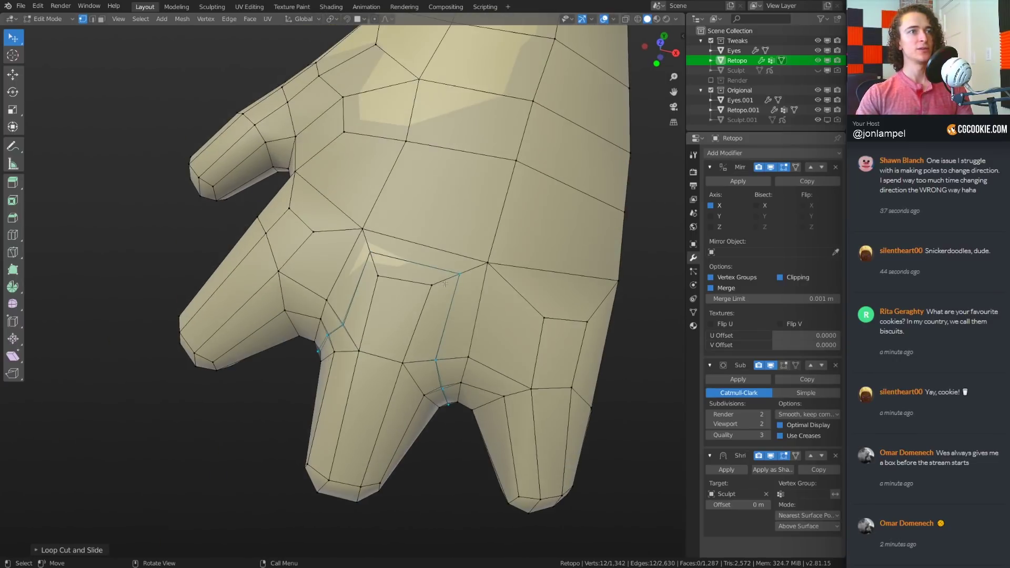
{"action": "middle_click_drag", "start_coordinate": [435, 351], "coordinate": [464, 307]}
{"action": "middle_click_drag", "start_coordinate": [470, 263], "coordinate": [361, 315], "text": "shift"}
{"action": "key", "text": "ctrl+z"}
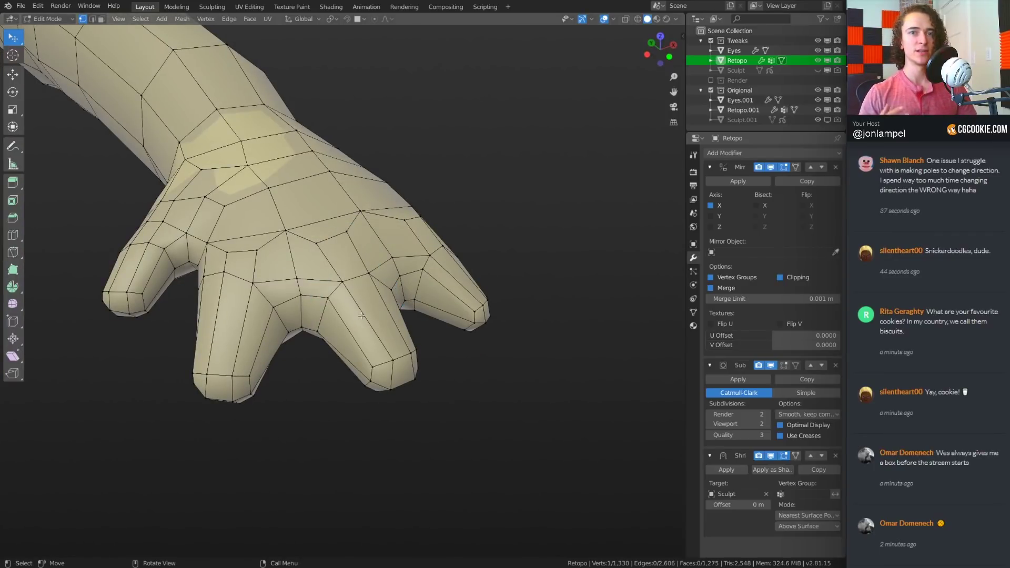
Examine how the edge loops run from the hand up the arm and into the body
{"action": "middle_click_drag", "start_coordinate": [362, 315], "coordinate": [241, 243]}
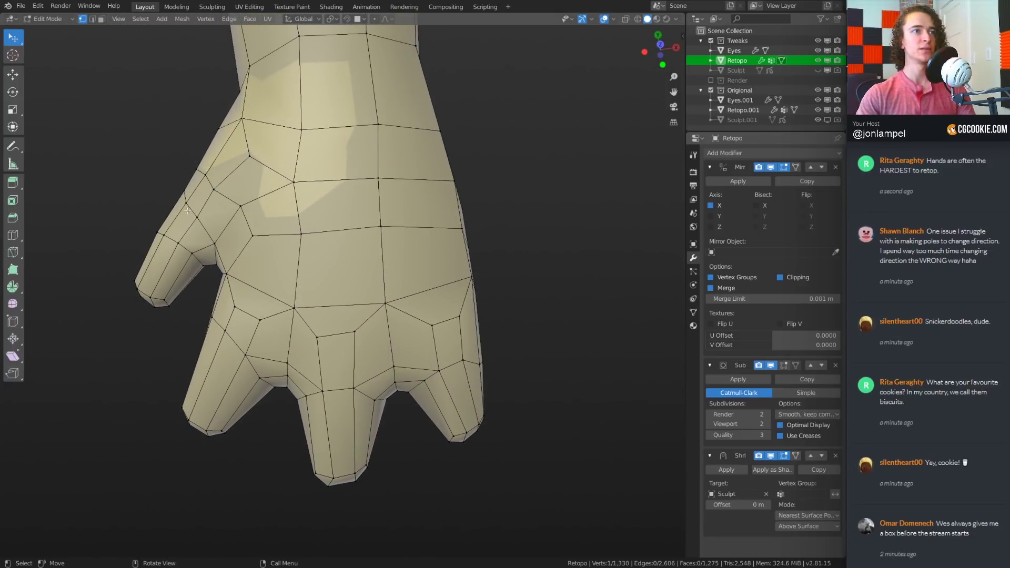
{"action": "scroll", "coordinate": [187, 210], "scroll_direction": "down", "scroll_amount": 3}
{"action": "middle_click_drag", "start_coordinate": [187, 211], "coordinate": [356, 390]}
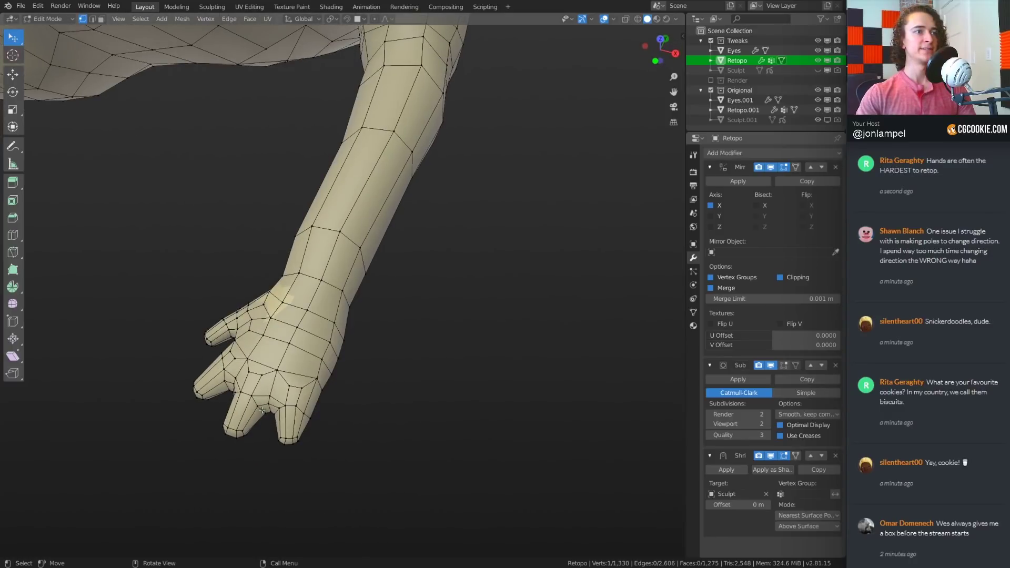
{"action": "middle_click_drag", "start_coordinate": [262, 410], "coordinate": [189, 387]}
{"action": "middle_click_drag", "start_coordinate": [388, 377], "coordinate": [459, 389]}
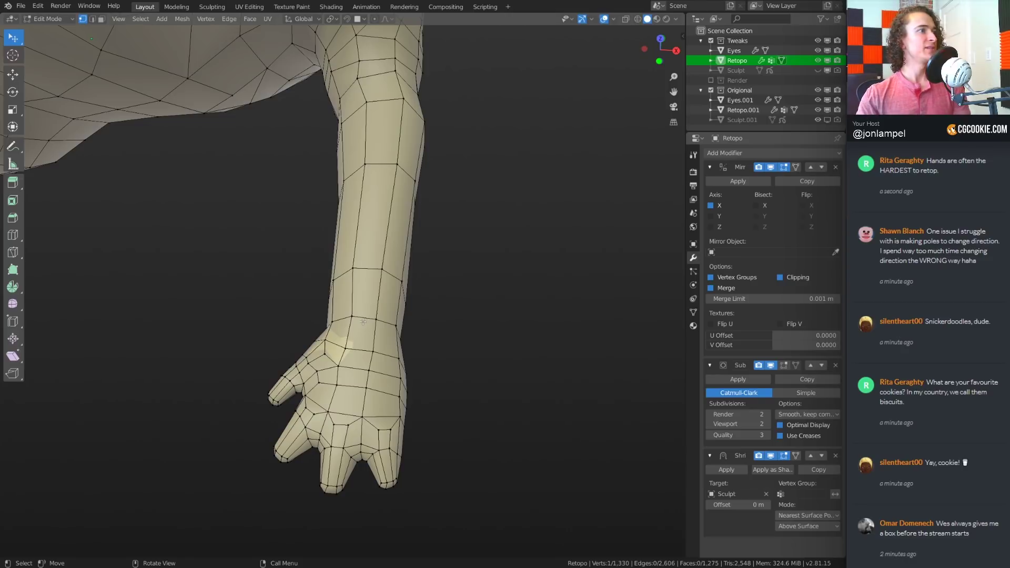
{"action": "middle_click_drag", "start_coordinate": [538, 320], "coordinate": [351, 294]}
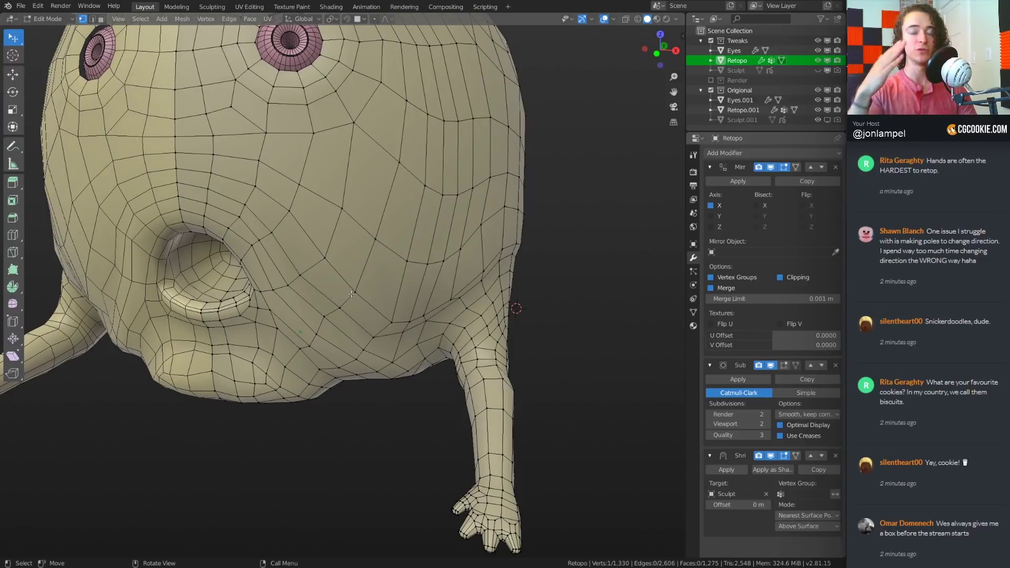
{"action": "middle_click_drag", "start_coordinate": [387, 317], "coordinate": [375, 305]}
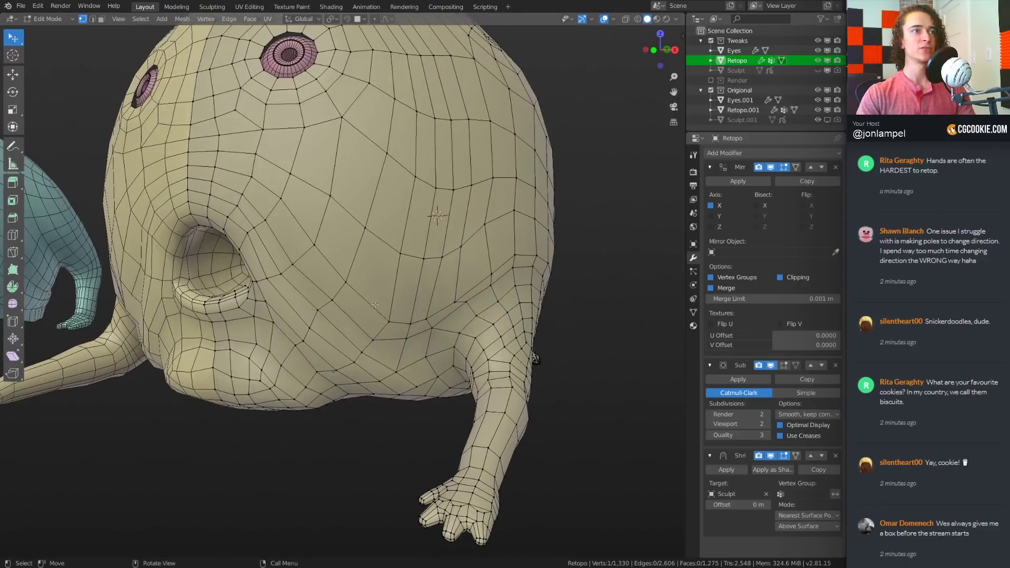
{"action": "scroll", "coordinate": [482, 335], "scroll_direction": "up", "scroll_amount": 2}
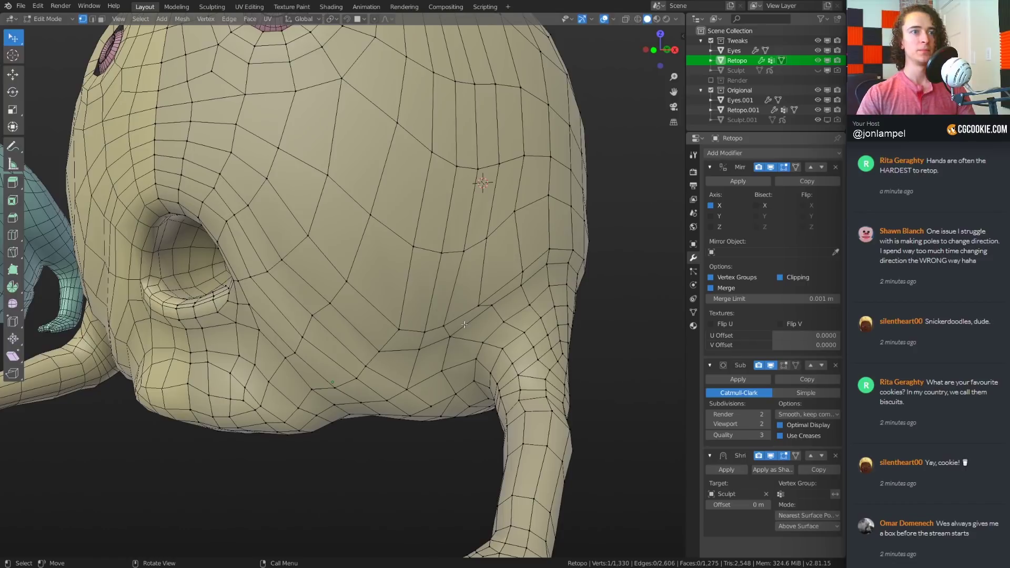
{"action": "middle_click_drag", "start_coordinate": [462, 324], "coordinate": [388, 356]}
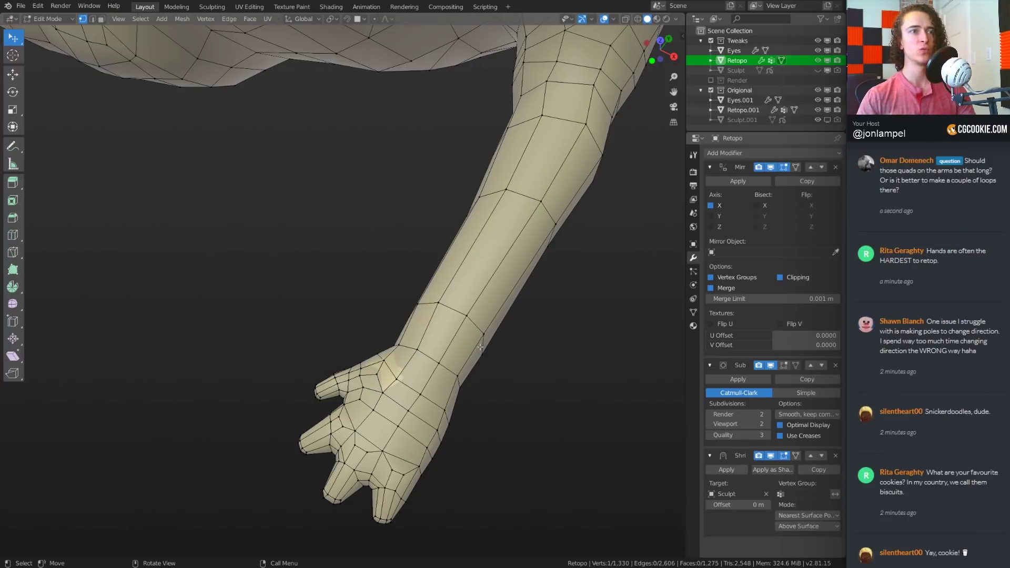
Try a loop cut running from the thumb across the back of the hand, and undo it
{"action": "middle_click_drag", "start_coordinate": [480, 347], "coordinate": [380, 358]}
{"action": "key", "text": "ctrl+r"}
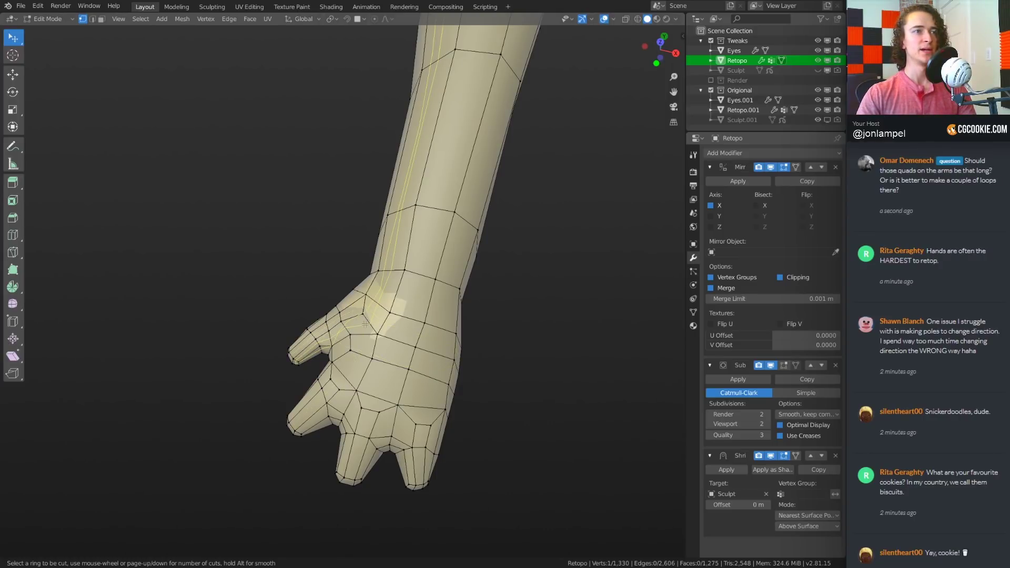
{"action": "left_click", "coordinate": [368, 316]}
{"action": "middle_click_drag", "start_coordinate": [369, 316], "coordinate": [292, 406]}
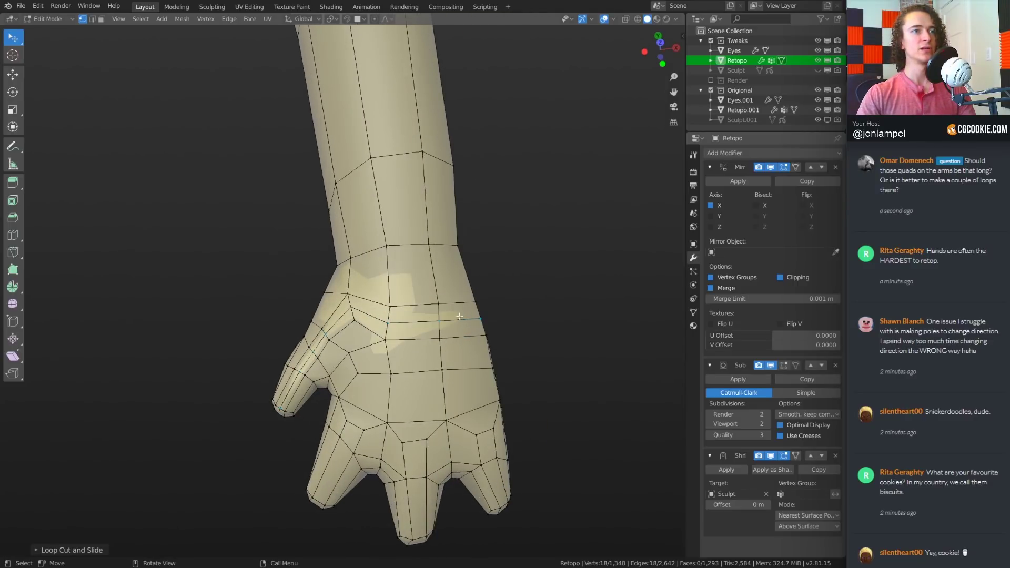
{"action": "middle_click_drag", "start_coordinate": [459, 316], "coordinate": [423, 310]}
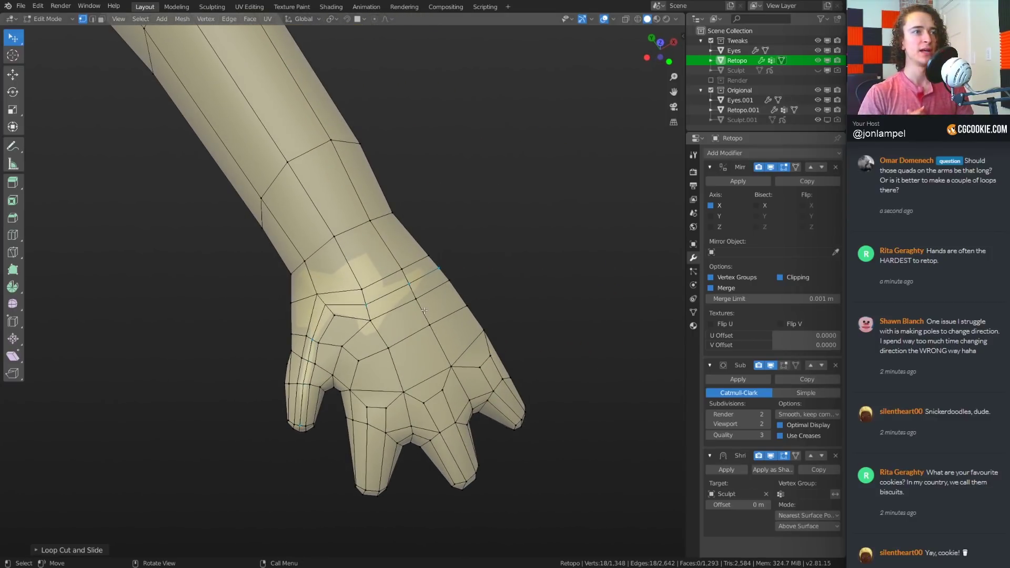
{"action": "key", "text": "ctrl+z"}
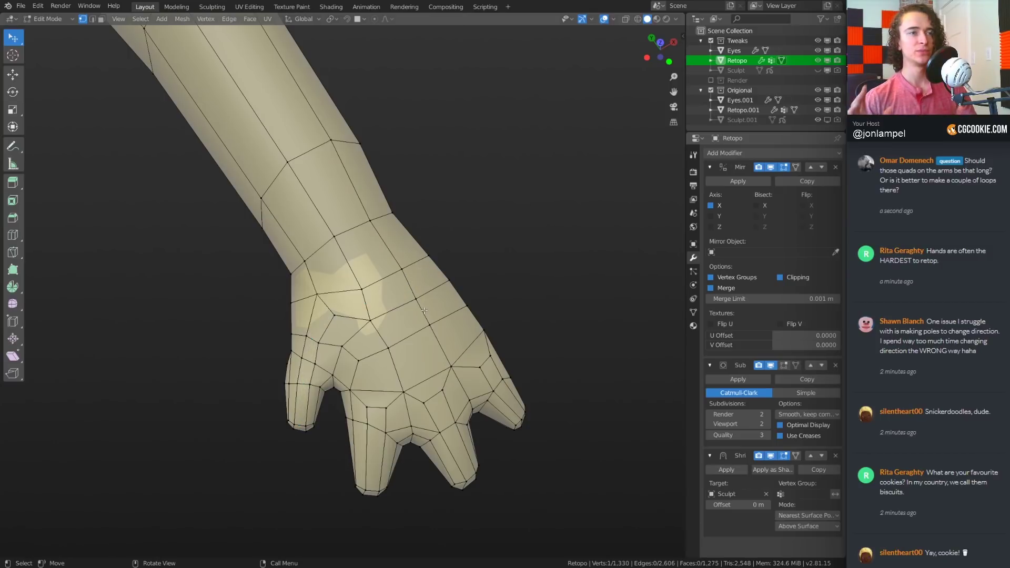
Try three evenly spaced loop cuts around the forearm without sliding them, and undo them
{"action": "middle_click_drag", "start_coordinate": [424, 310], "coordinate": [410, 337]}
{"action": "scroll", "coordinate": [411, 335], "scroll_direction": "down", "scroll_amount": 2}
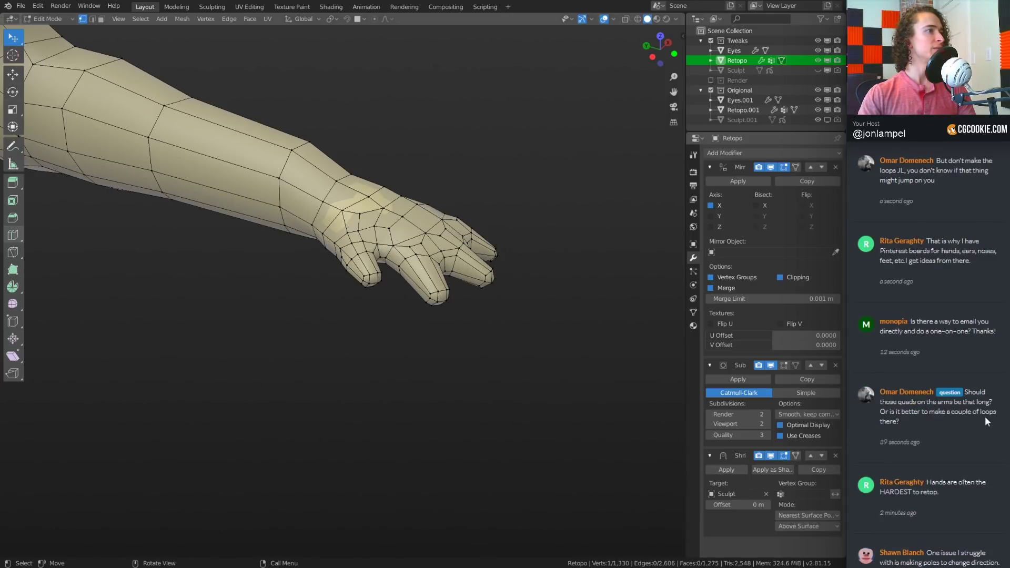
{"action": "middle_click_drag", "start_coordinate": [333, 266], "coordinate": [413, 282]}
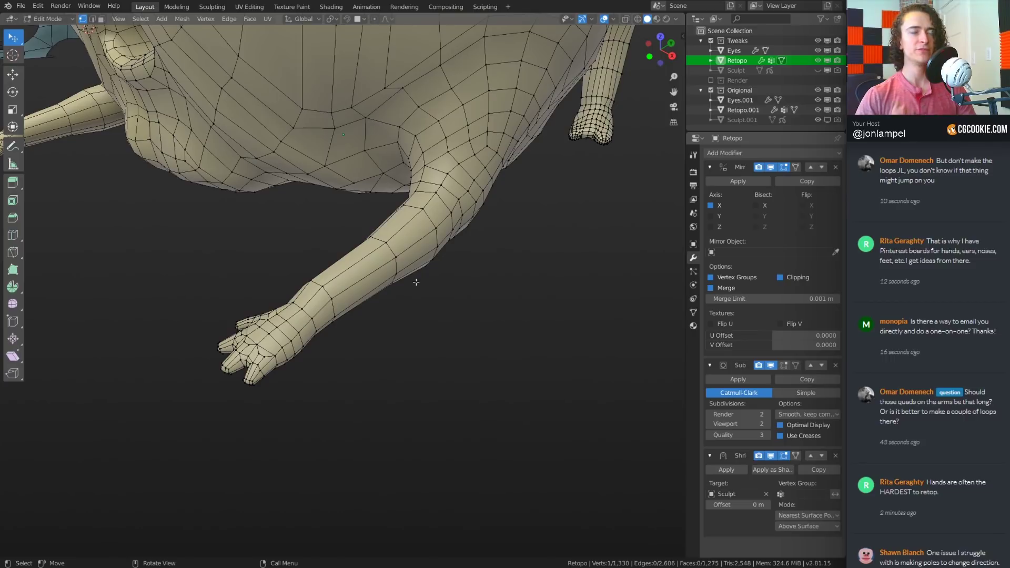
{"action": "middle_click_drag", "start_coordinate": [416, 281], "coordinate": [376, 262]}
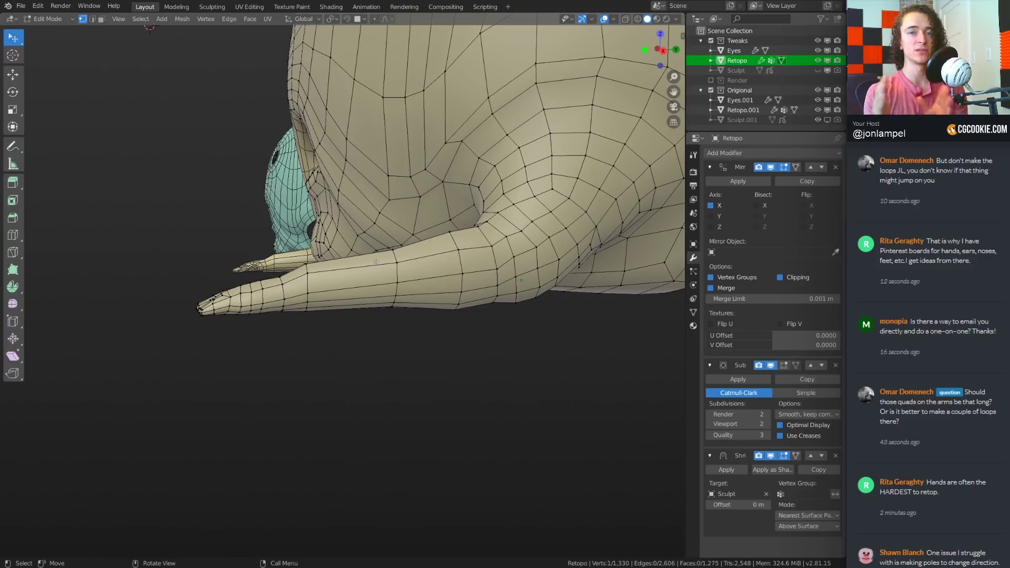
{"action": "middle_click_drag", "start_coordinate": [376, 261], "coordinate": [368, 316]}
{"action": "key", "text": "ctrl+r"}
{"action": "scroll", "coordinate": [350, 268], "scroll_direction": "up", "scroll_amount": 2}
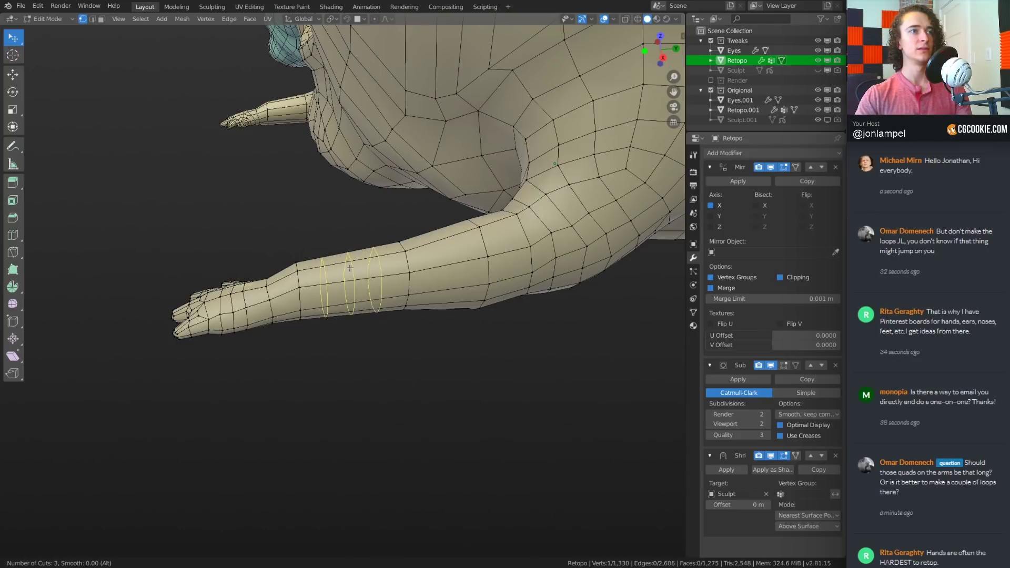
{"action": "left_click", "coordinate": [350, 268]}
{"action": "right_click", "coordinate": [350, 268]}
{"action": "middle_click_drag", "start_coordinate": [350, 268], "coordinate": [411, 290]}
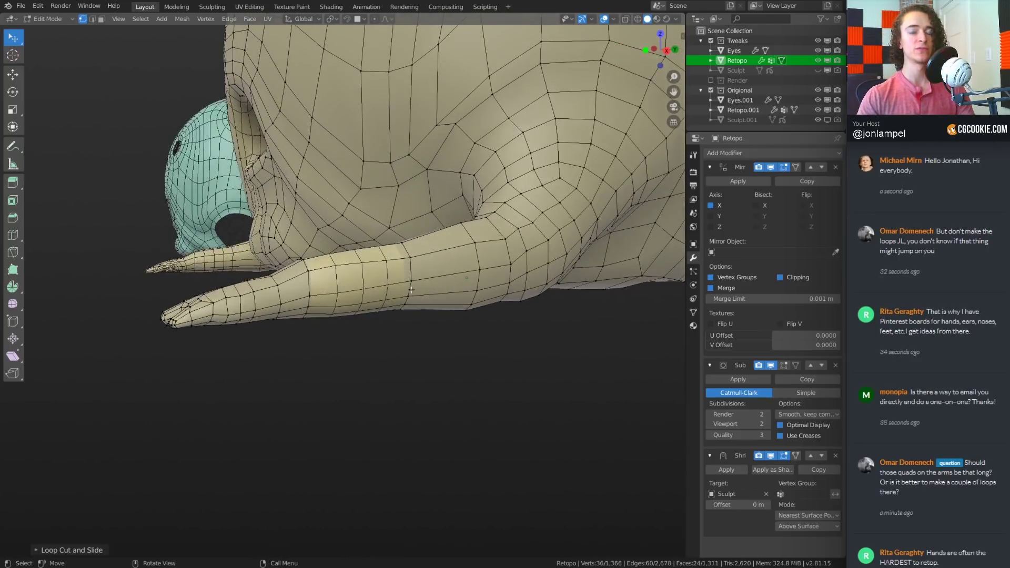
{"action": "key", "text": "ctrl+z"}
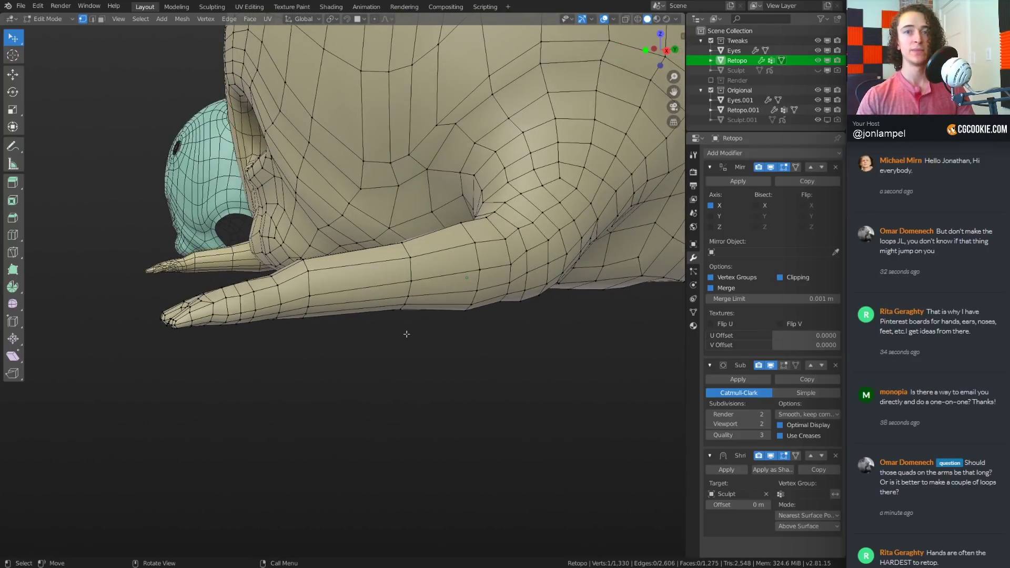
Try scaling the edge loop that encircles the middle of the forearm
{"action": "middle_click_drag", "start_coordinate": [405, 327], "coordinate": [368, 343]}
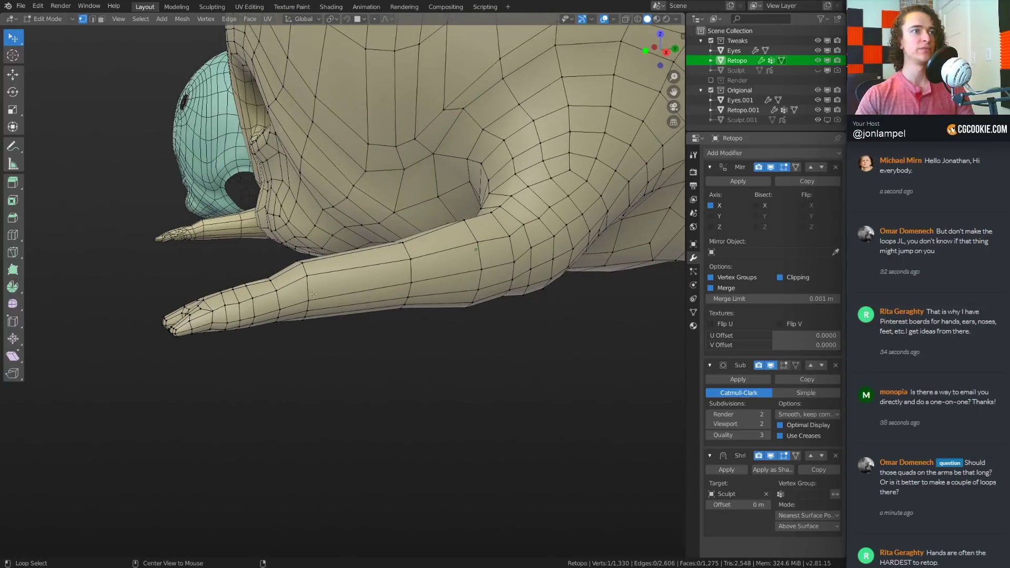
{"action": "left_click", "coordinate": [338, 288], "text": "alt"}
{"action": "key", "text": "s"}
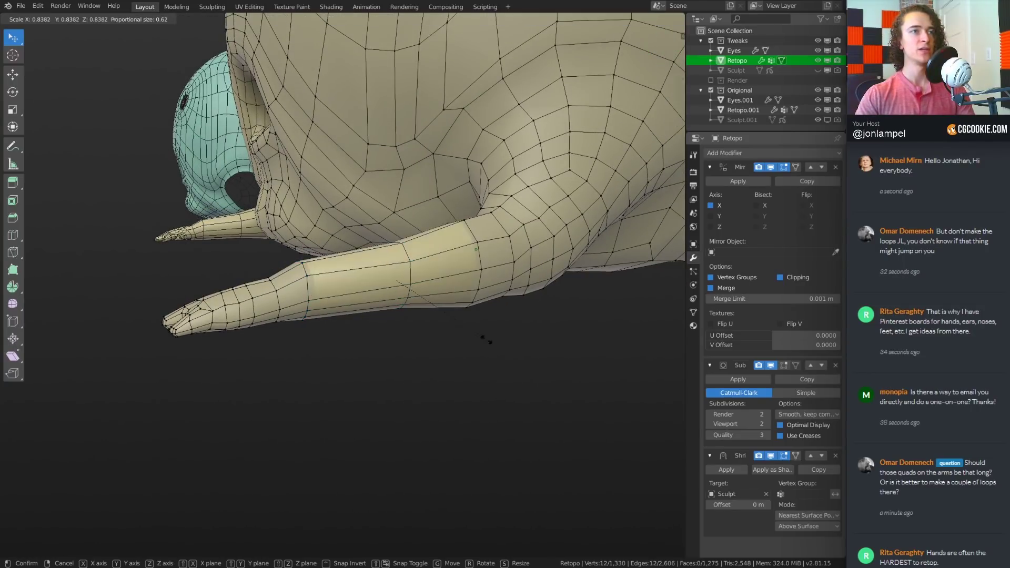
{"action": "left_click", "coordinate": [513, 339]}
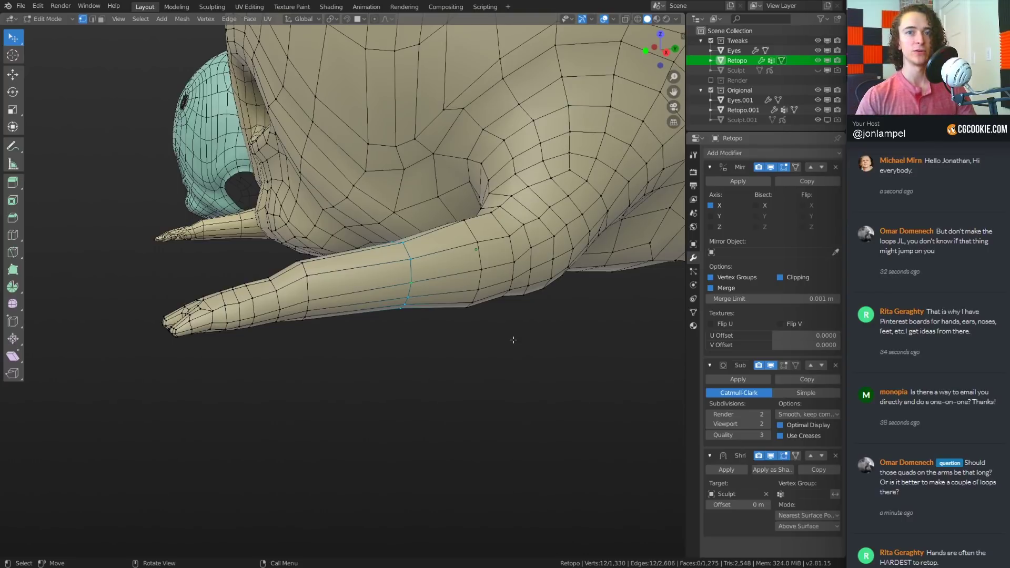
Try three centered loop cuts between wrist and mid-forearm plus a rescale of the mid-forearm edge loop, and undo both
{"action": "key", "text": "ctrl+r"}
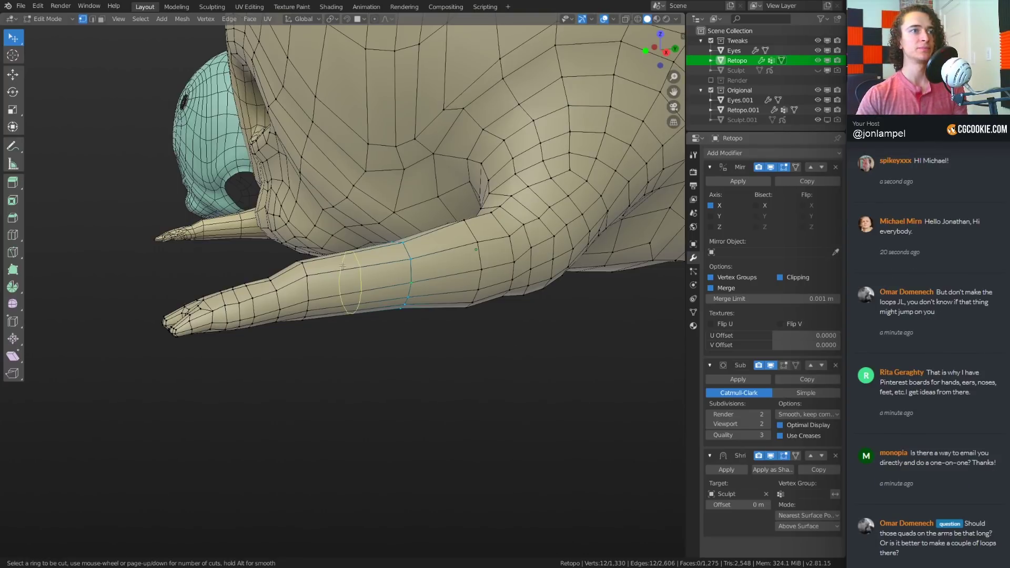
{"action": "scroll", "coordinate": [341, 266], "scroll_direction": "up", "scroll_amount": 2}
{"action": "left_click", "coordinate": [342, 266]}
{"action": "right_click", "coordinate": [344, 267]}
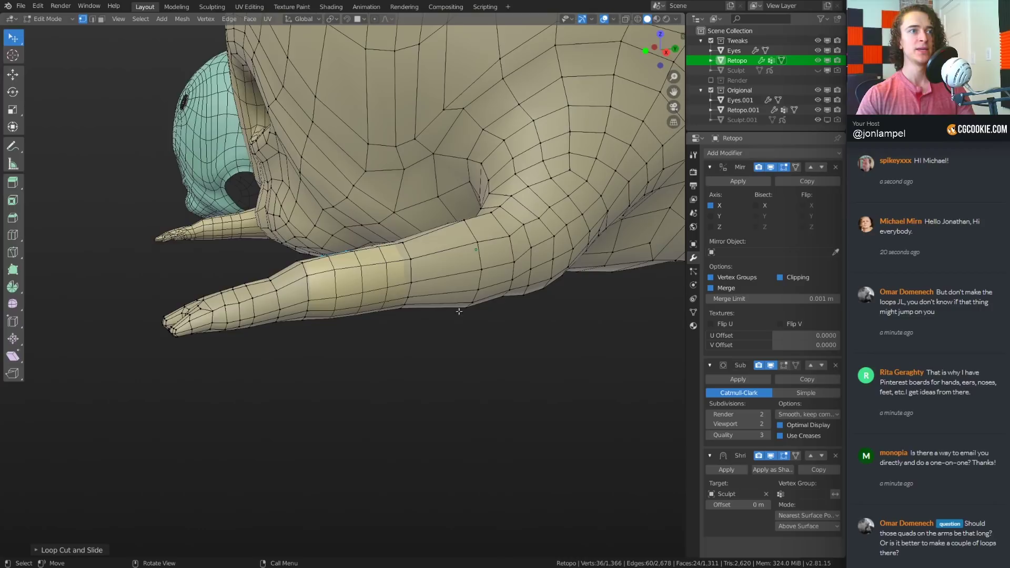
{"action": "left_click", "coordinate": [412, 275], "text": "alt"}
{"action": "key", "text": "s"}
{"action": "left_click", "coordinate": [429, 332]}
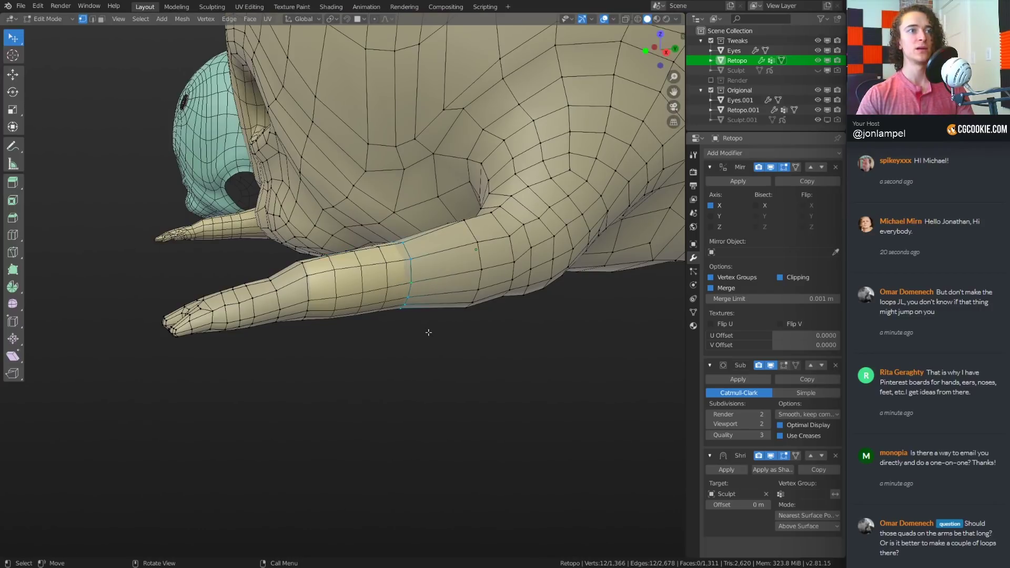
{"action": "key", "text": "ctrl+z"}
{"action": "key", "text": "ctrl+z"}
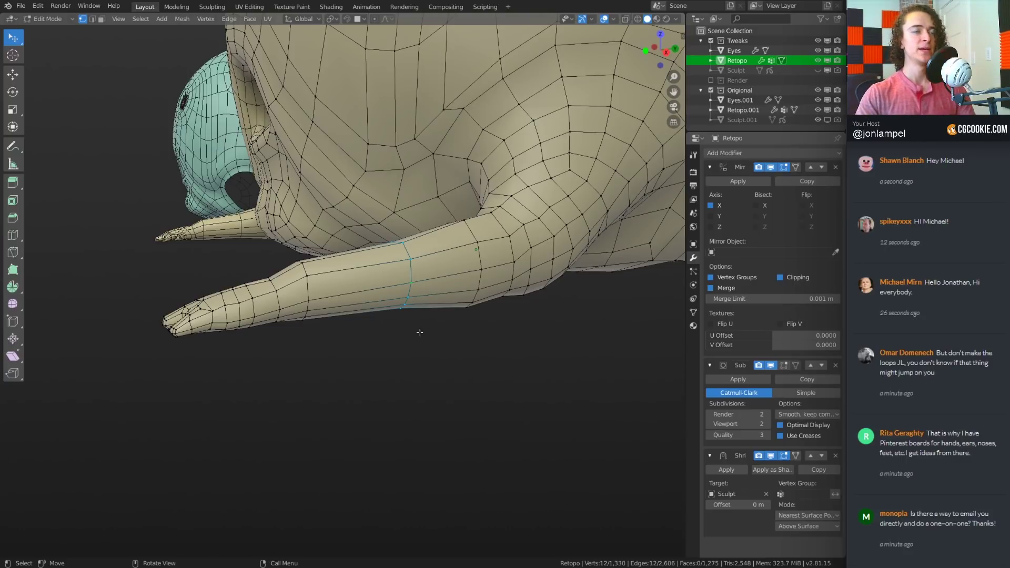
Try moving a single vertex on the forearm just above the wrist
{"action": "middle_click_drag", "start_coordinate": [419, 332], "coordinate": [341, 332]}
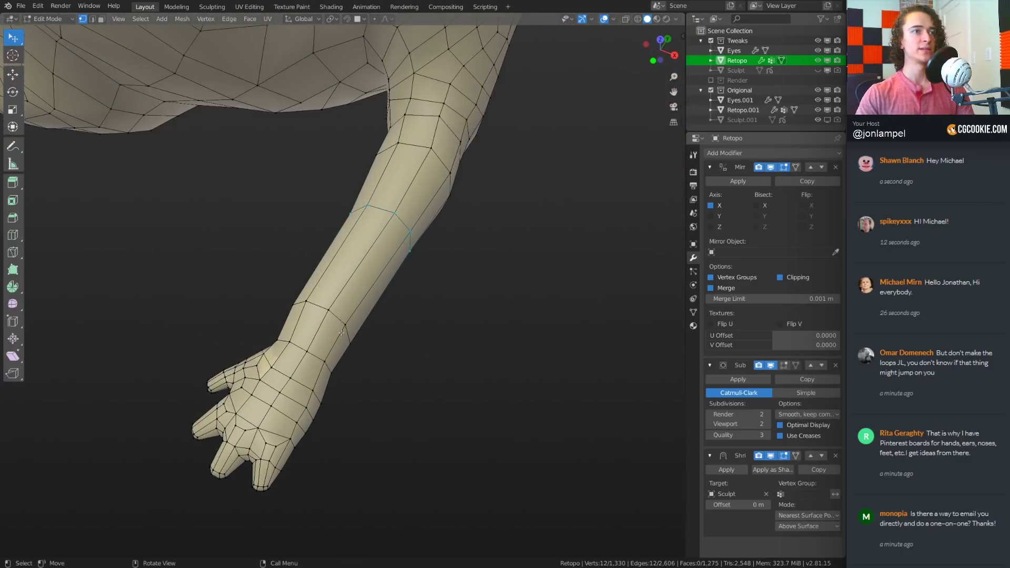
{"action": "left_click", "coordinate": [342, 333]}
{"action": "scroll", "coordinate": [341, 333], "scroll_direction": "up", "scroll_amount": 2}
{"action": "key", "text": "g"}
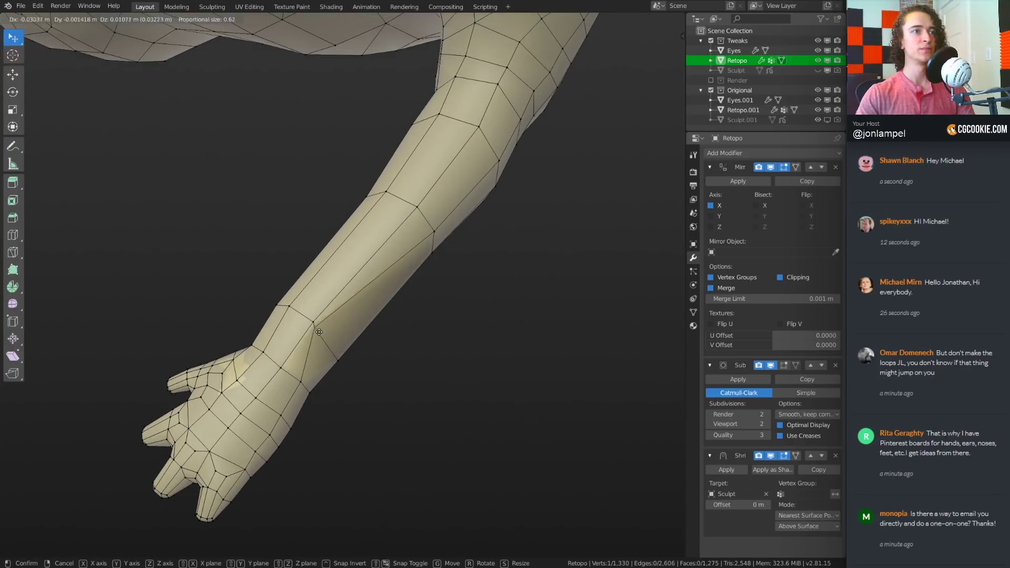
{"action": "left_click", "coordinate": [338, 339]}
Preview a loop cut between the wrist and the mid-forearm edge loop without making the cut
{"action": "middle_click_drag", "start_coordinate": [377, 331], "coordinate": [283, 283]}
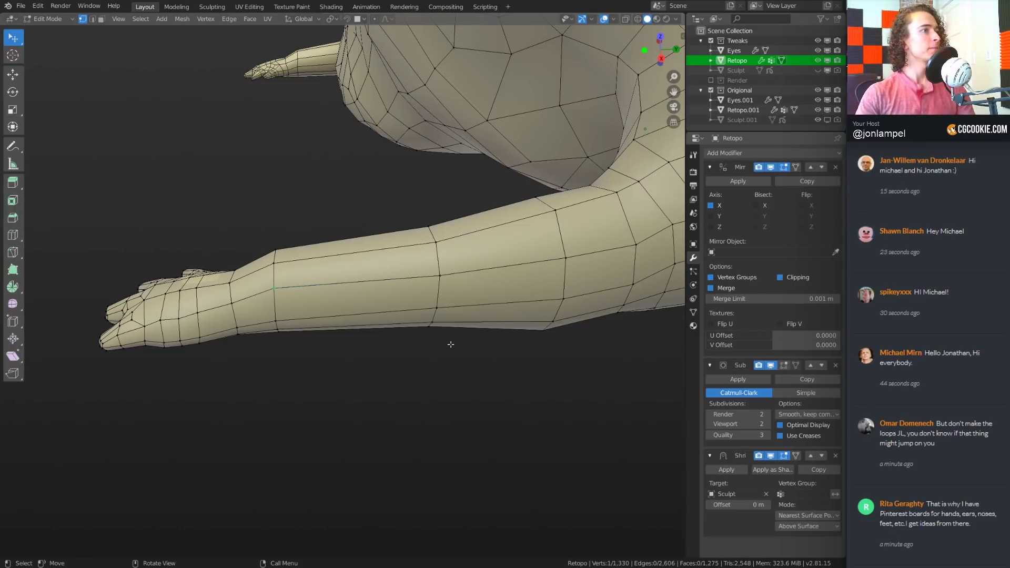
{"action": "mouse_move", "coordinate": [432, 362]}
{"action": "middle_mouse_down"}
{"action": "mouse_move", "coordinate": [449, 340]}
{"action": "mouse_move", "coordinate": [388, 363]}
{"action": "mouse_move", "coordinate": [417, 354]}
{"action": "middle_mouse_up"}
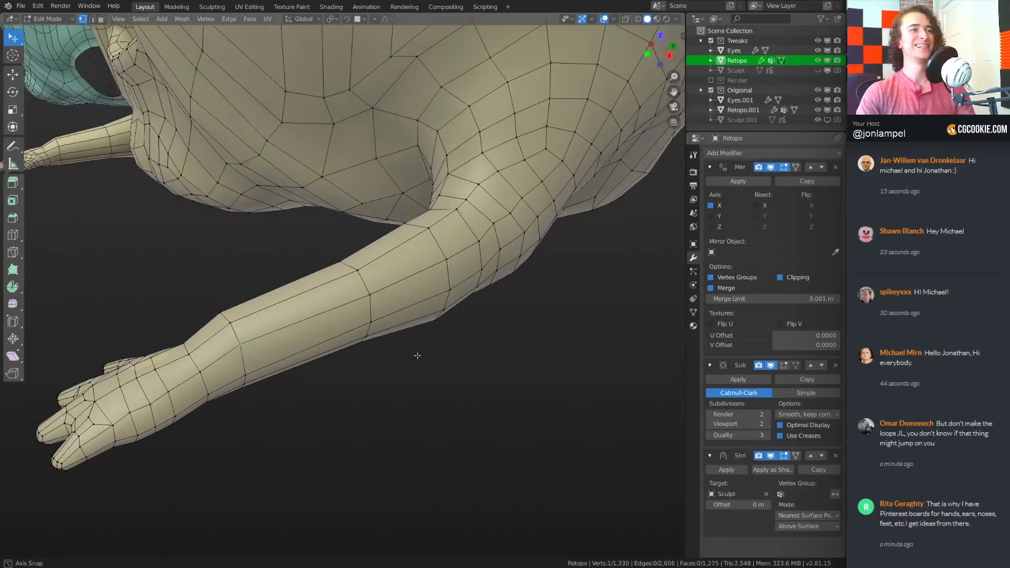
{"action": "scroll", "coordinate": [445, 345], "scroll_direction": "up", "scroll_amount": 2}
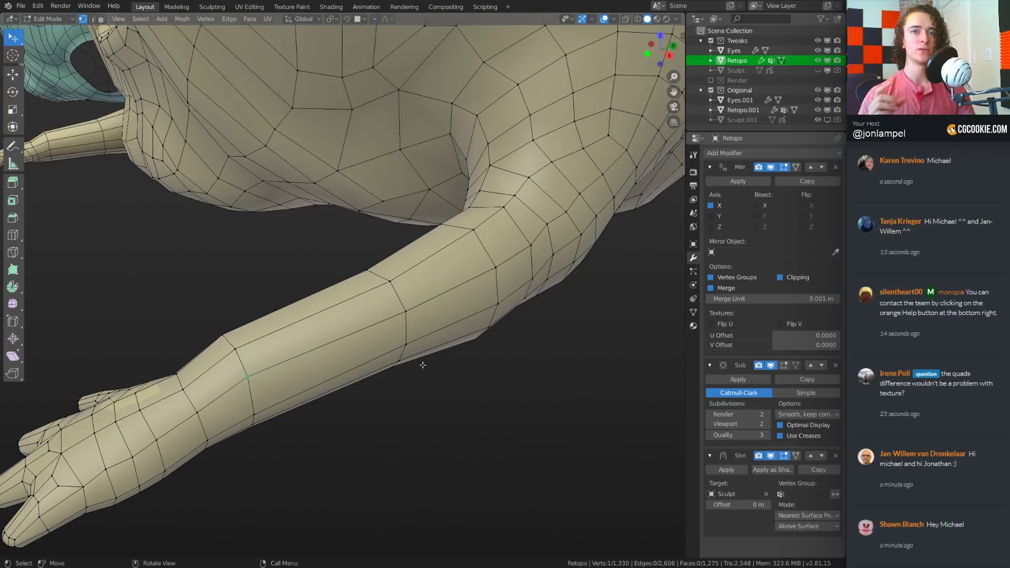
{"action": "middle_click_drag", "start_coordinate": [425, 350], "coordinate": [446, 360]}
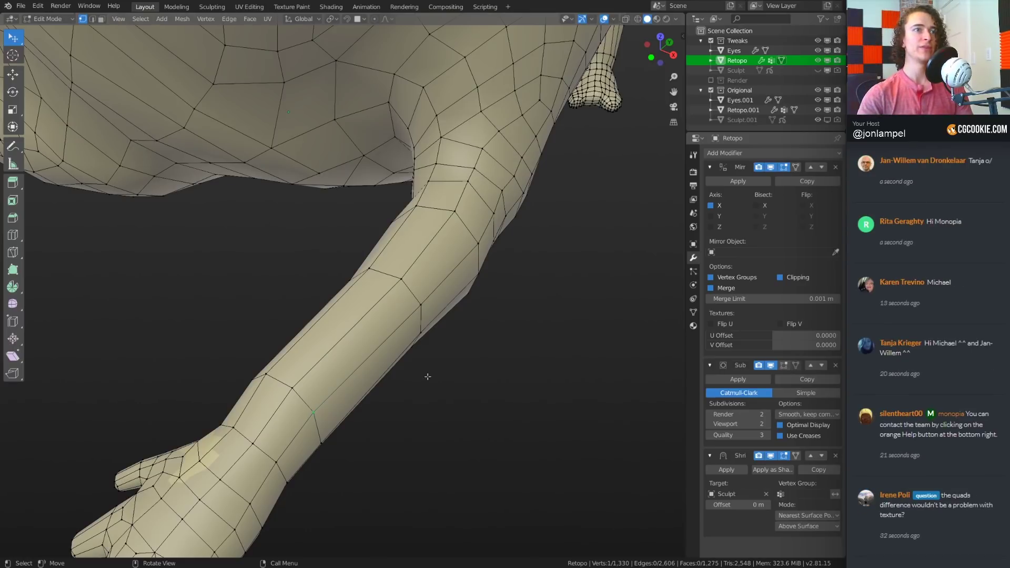
{"action": "middle_click_drag", "start_coordinate": [424, 299], "coordinate": [362, 313]}
{"action": "key", "text": "ctrl+r"}
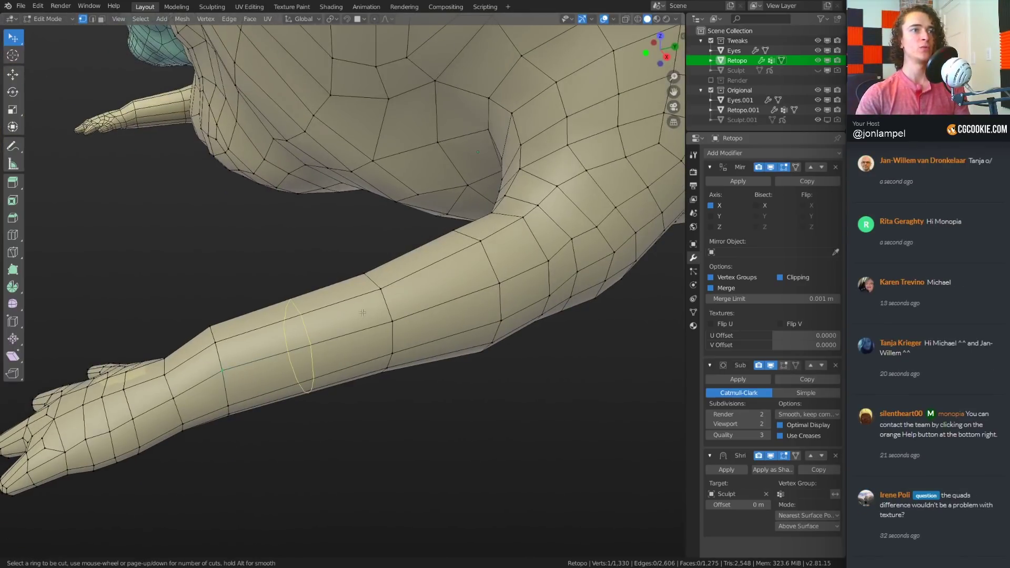
{"action": "scroll", "coordinate": [362, 312], "scroll_direction": "up", "scroll_amount": 1}
{"action": "key", "text": "Escape"}
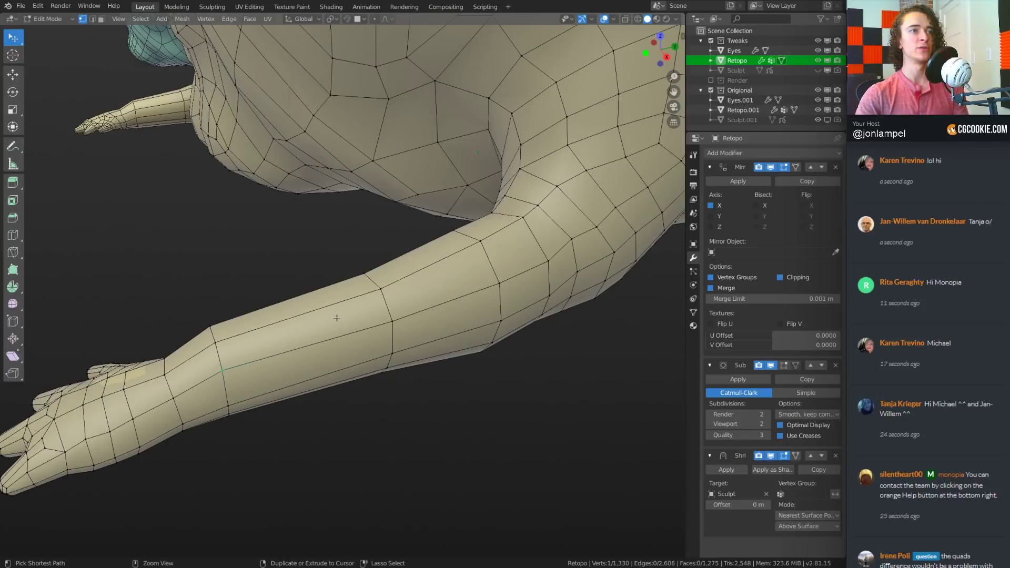
Try a supporting loop cut slid close to each side of the mid-forearm edge loop, and undo both cuts
{"action": "key", "text": "ctrl+r"}
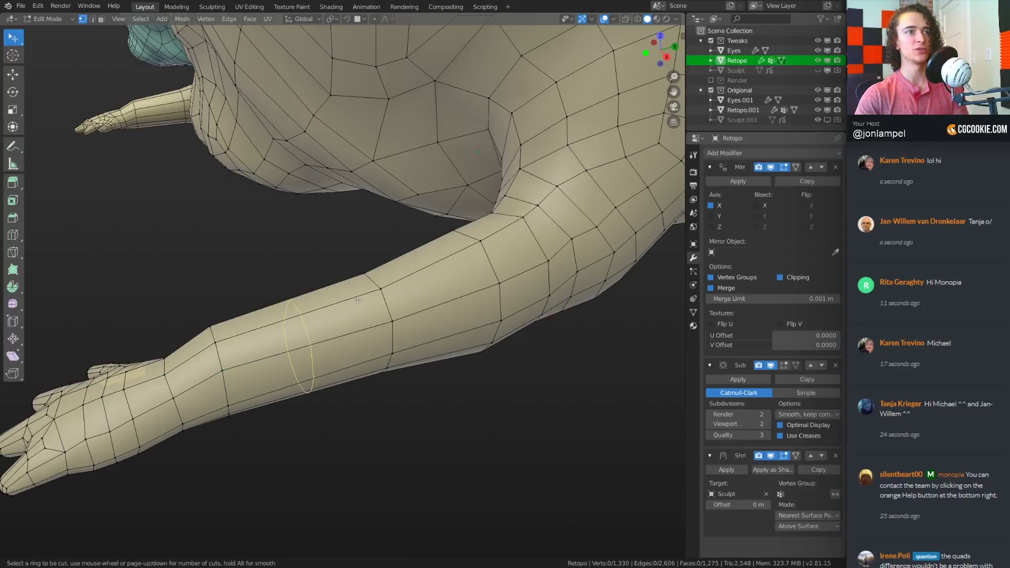
{"action": "left_click", "coordinate": [357, 300]}
{"action": "left_click", "coordinate": [421, 280]}
{"action": "key", "text": "ctrl+r"}
{"action": "left_click", "coordinate": [400, 292]}
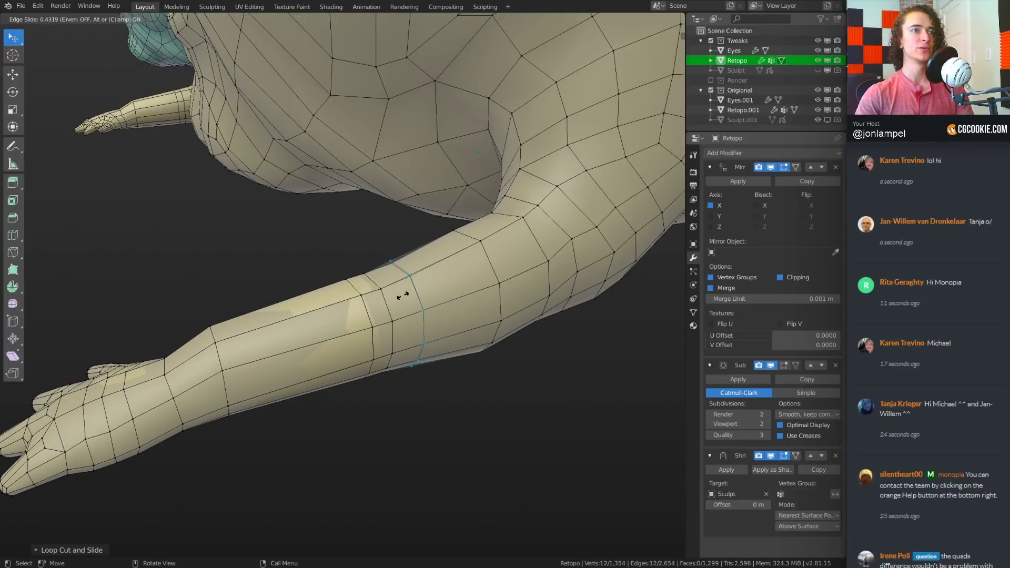
{"action": "left_click", "coordinate": [397, 295]}
{"action": "middle_click_drag", "start_coordinate": [396, 295], "coordinate": [542, 327]}
{"action": "key", "text": "ctrl+z"}
{"action": "key", "text": "ctrl+z"}
Check the smoothed arm surface in Object Mode and return the retopology mesh to Edit Mode
{"action": "key", "text": "ctrl+Tab"}
{"action": "left_click", "coordinate": [523, 330]}
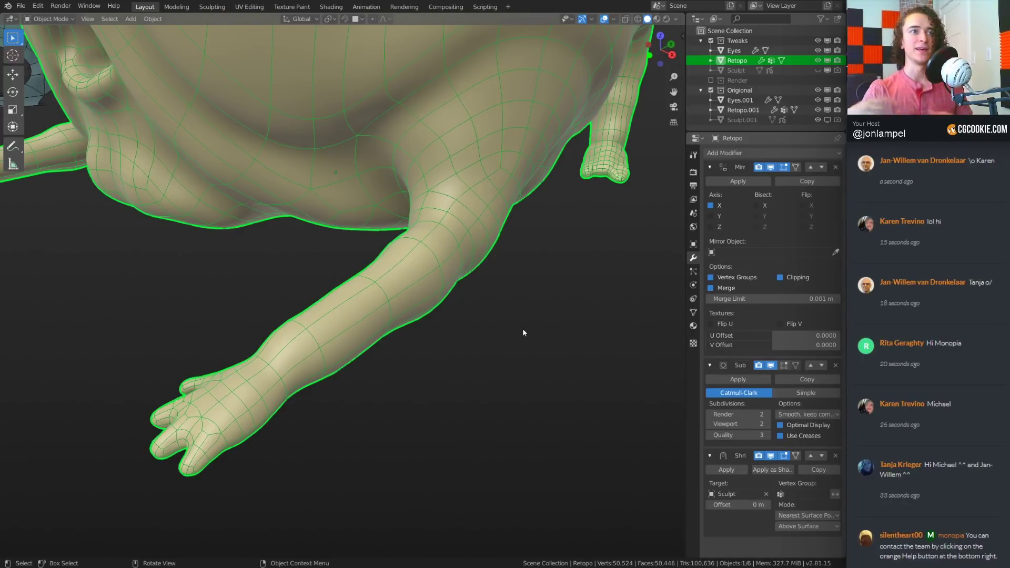
{"action": "key", "text": "ctrl+Tab"}
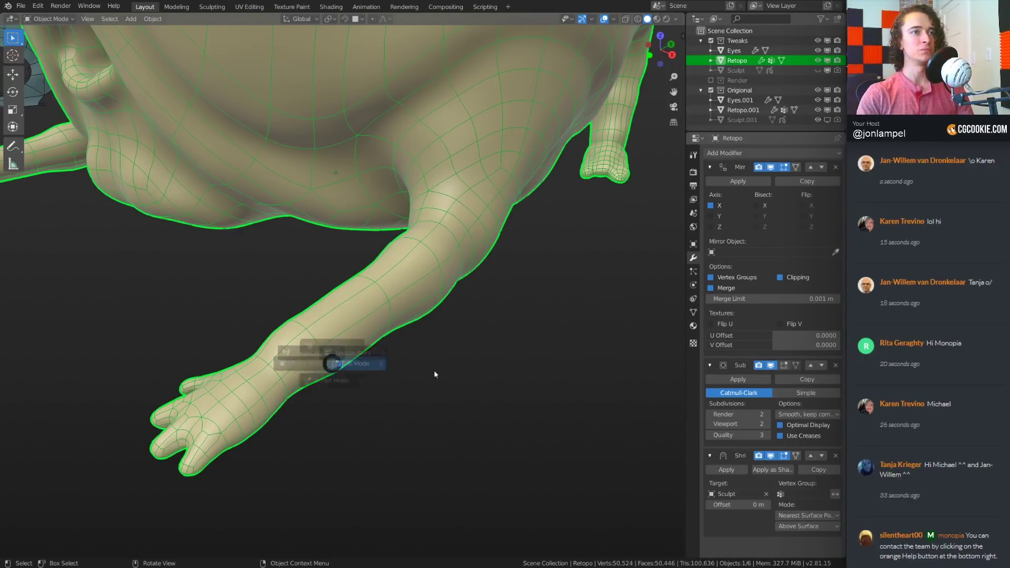
{"action": "left_click", "coordinate": [434, 371]}
Examine how the arm's edge loops flow through the shoulder into the body from several angles
{"action": "middle_click_drag", "start_coordinate": [489, 391], "coordinate": [460, 377]}
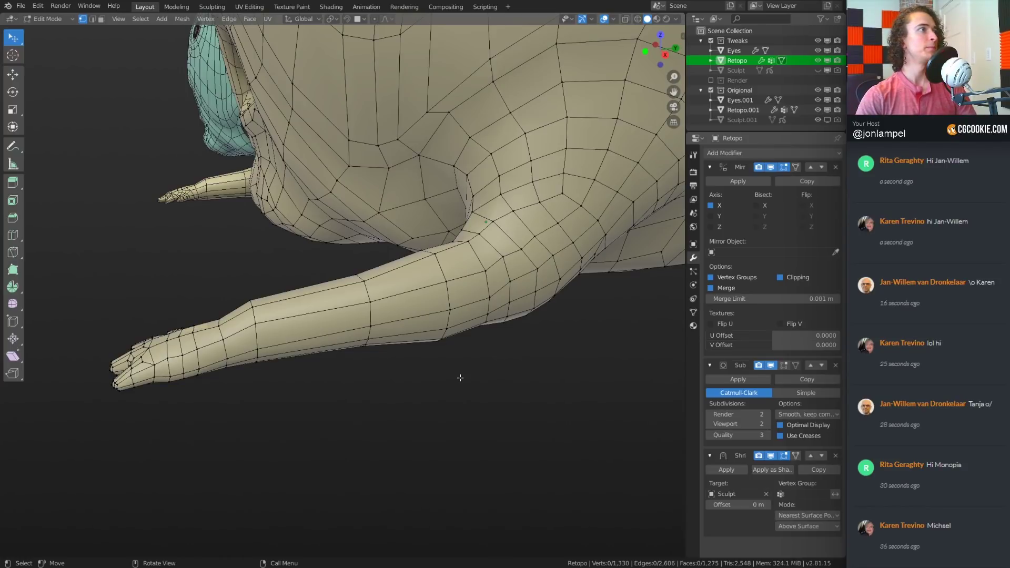
{"action": "mouse_move", "coordinate": [460, 378]}
{"action": "middle_mouse_down"}
{"action": "mouse_move", "coordinate": [457, 349]}
{"action": "mouse_move", "coordinate": [412, 396]}
{"action": "mouse_move", "coordinate": [451, 383]}
{"action": "middle_mouse_up"}
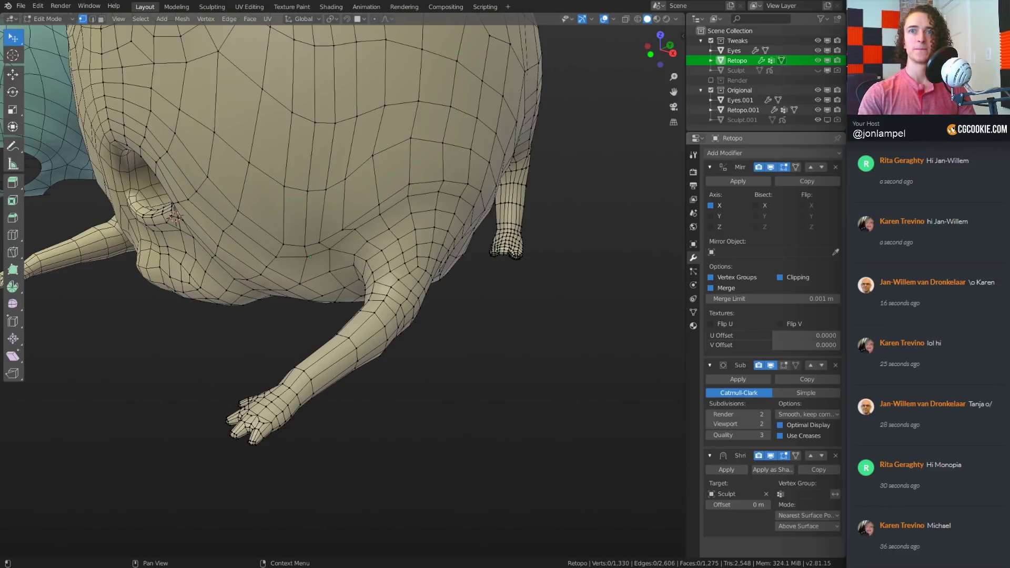
{"action": "middle_click_drag", "start_coordinate": [310, 257], "coordinate": [153, 173]}
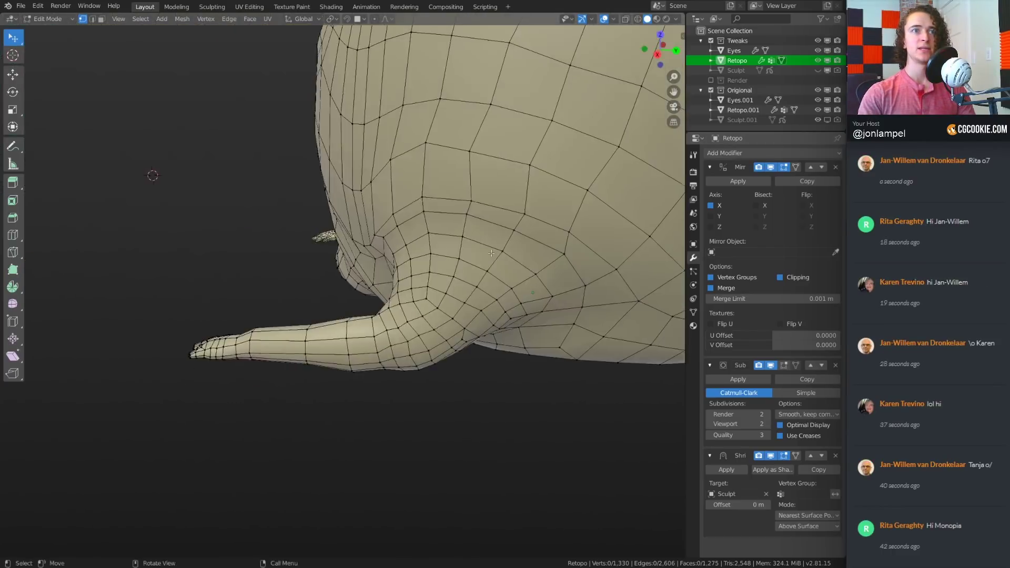
{"action": "middle_click_drag", "start_coordinate": [526, 211], "coordinate": [489, 307], "text": "shift"}
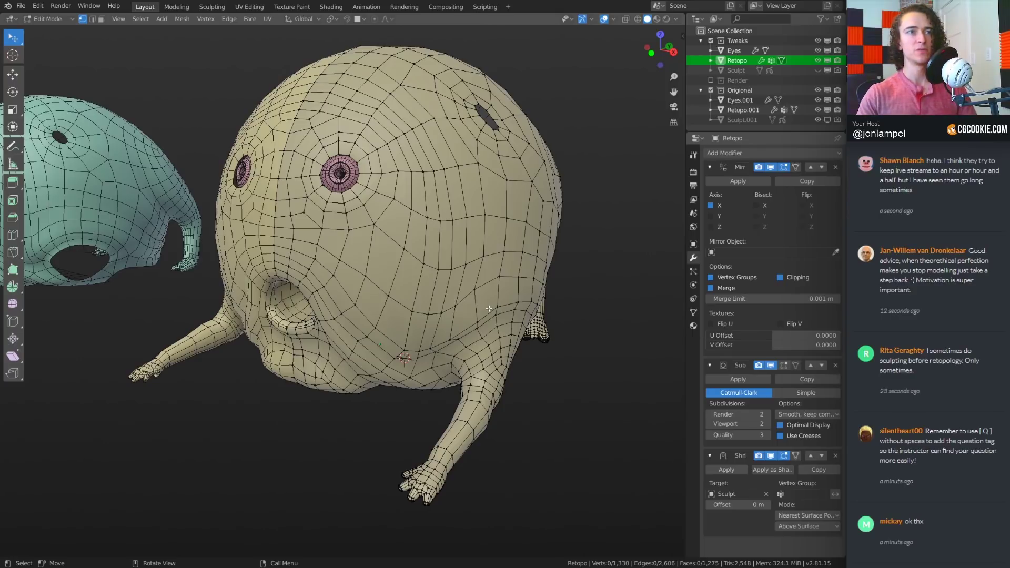
{"action": "middle_click_drag", "start_coordinate": [565, 403], "coordinate": [508, 403]}
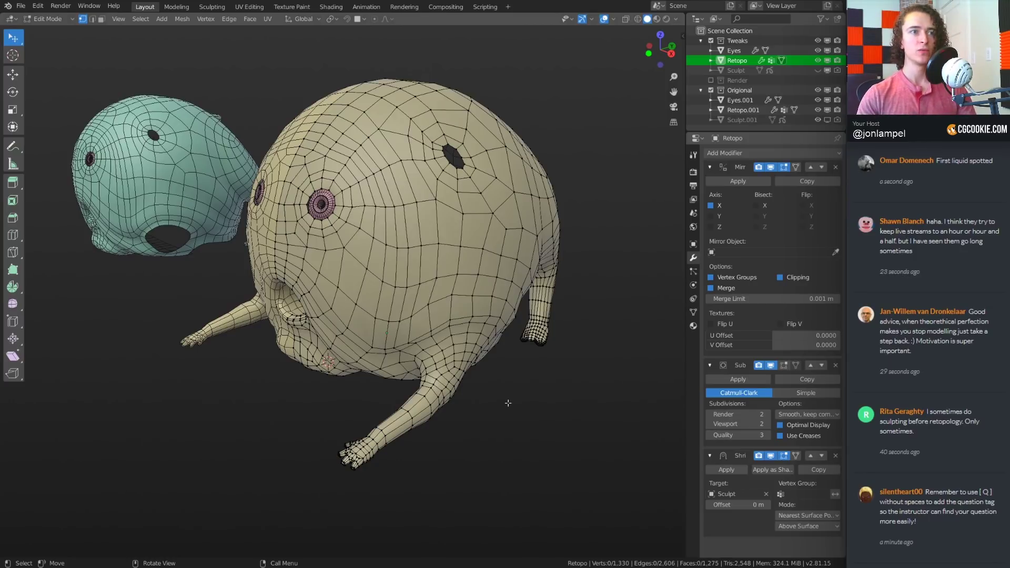
{"action": "middle_click_drag", "start_coordinate": [462, 443], "coordinate": [457, 431]}
{"action": "scroll", "coordinate": [451, 401], "scroll_direction": "up", "scroll_amount": 3}
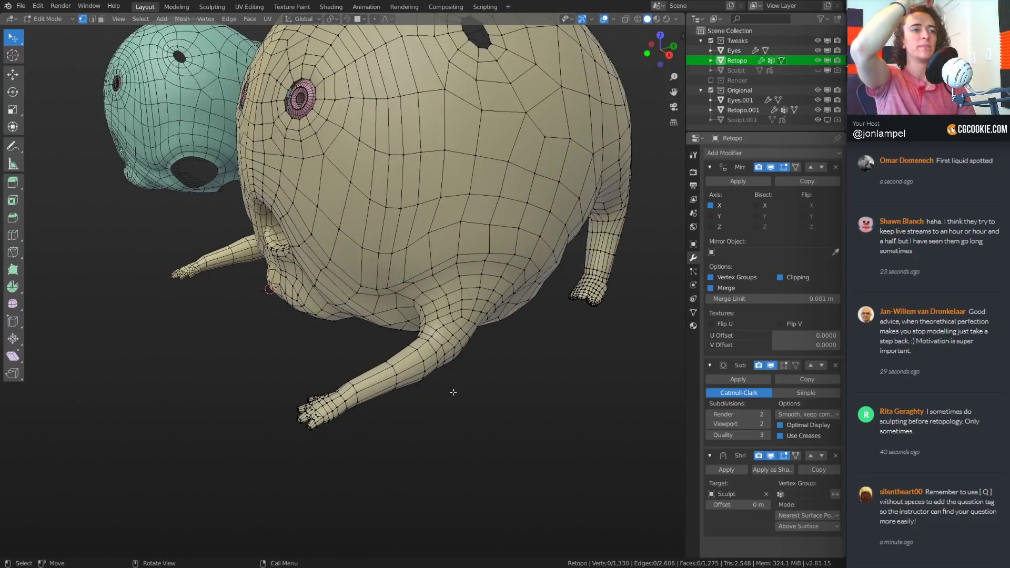
{"action": "middle_click_drag", "start_coordinate": [380, 446], "coordinate": [383, 466]}
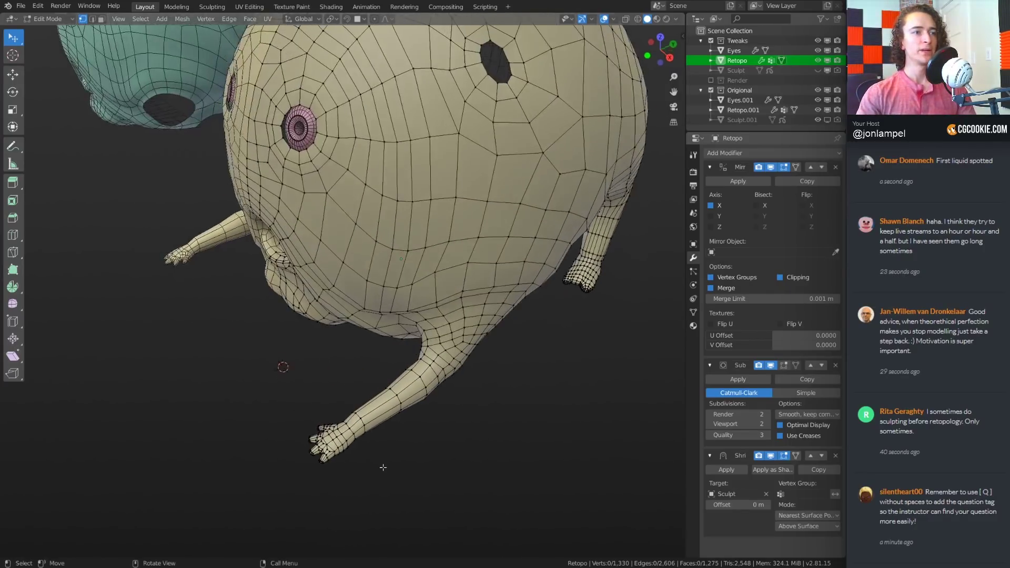
{"action": "scroll", "coordinate": [379, 473], "scroll_direction": "up", "scroll_amount": 1}
{"action": "middle_click_drag", "start_coordinate": [345, 522], "coordinate": [277, 453], "text": "shift"}
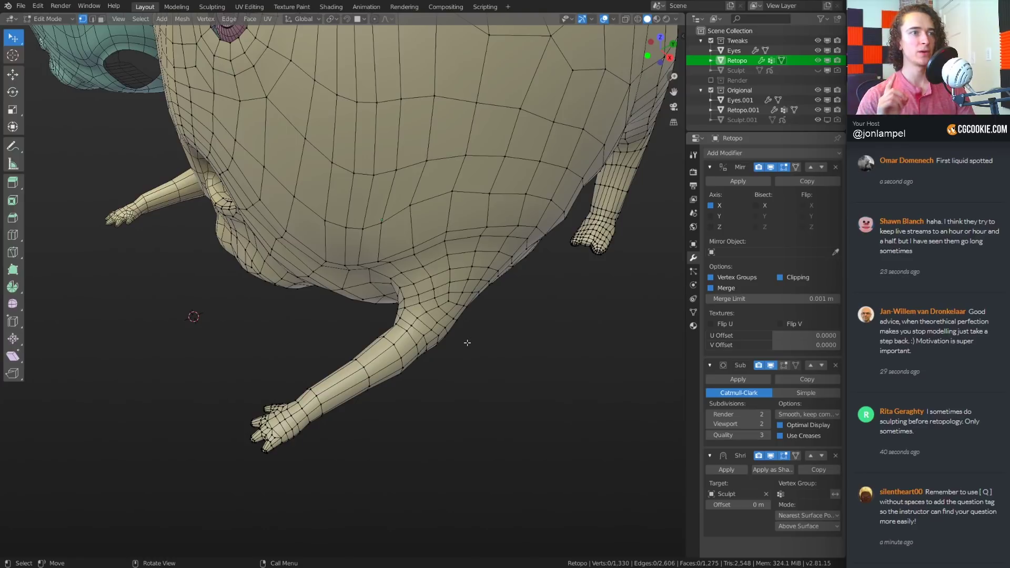
{"action": "middle_click_drag", "start_coordinate": [469, 338], "coordinate": [360, 316]}
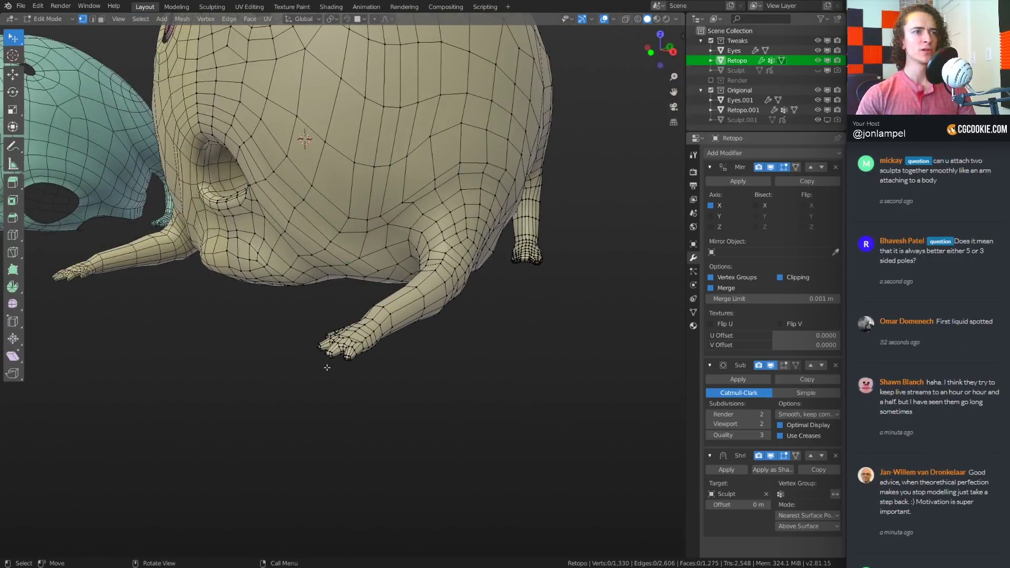
{"action": "middle_click_drag", "start_coordinate": [460, 330], "coordinate": [416, 333]}
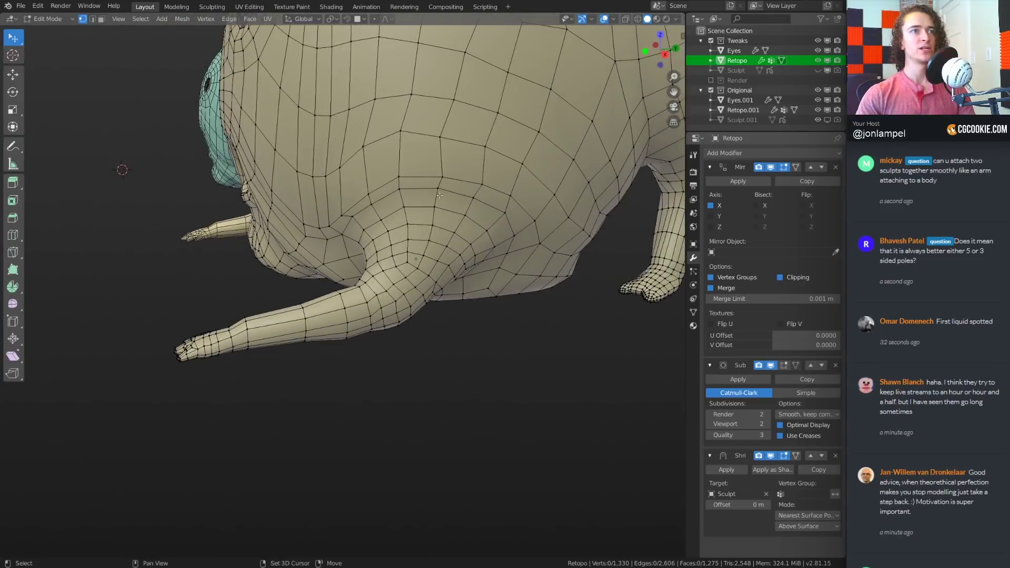
Preview a lengthwise loop cut along the upper arm near the shoulder without making the cut
{"action": "middle_click_drag", "start_coordinate": [516, 208], "coordinate": [445, 258], "text": "shift"}
{"action": "scroll", "coordinate": [409, 231], "scroll_direction": "up", "scroll_amount": 2}
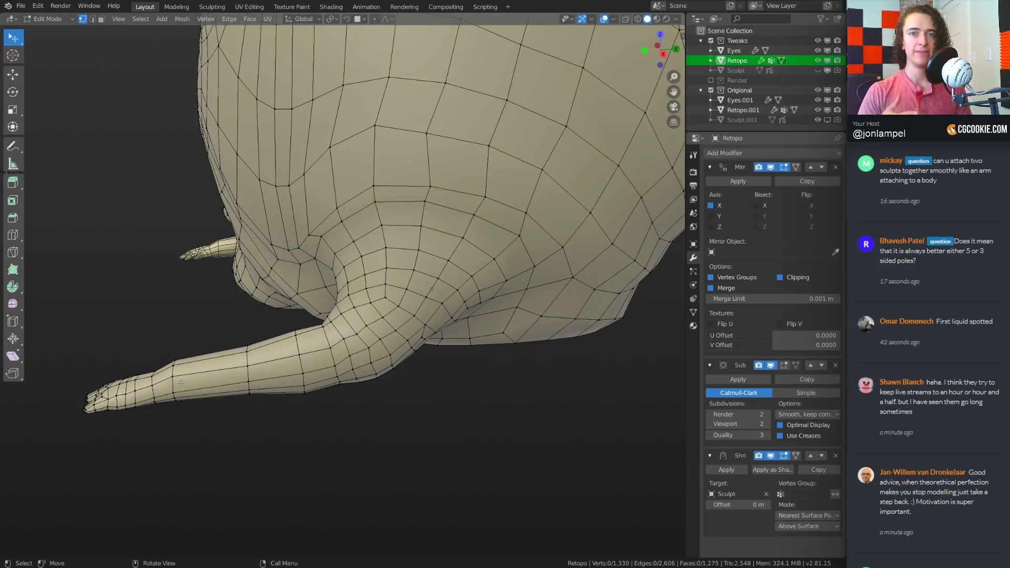
{"action": "middle_click_drag", "start_coordinate": [180, 382], "coordinate": [154, 413]}
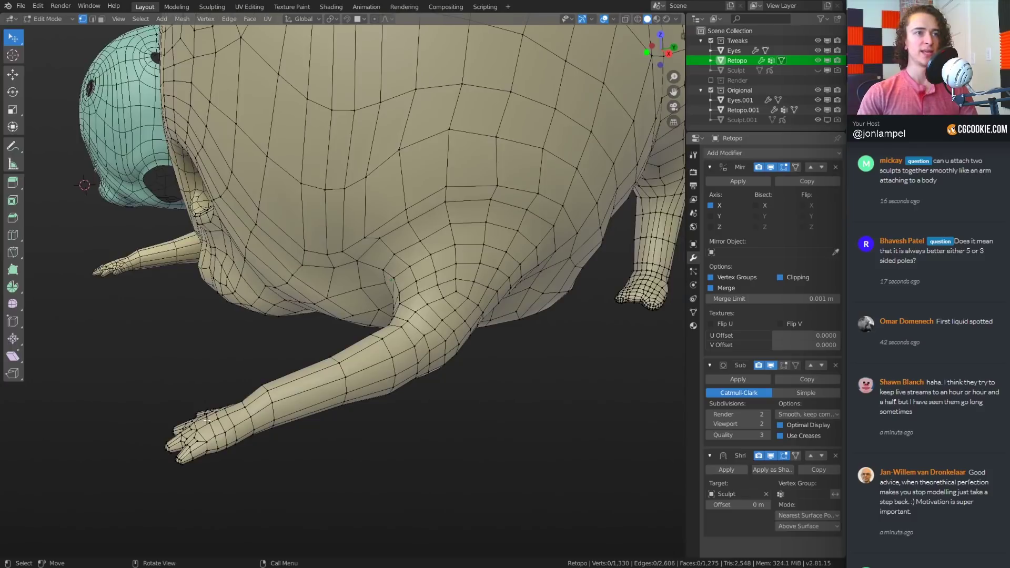
{"action": "middle_click_drag", "start_coordinate": [431, 333], "coordinate": [436, 288]}
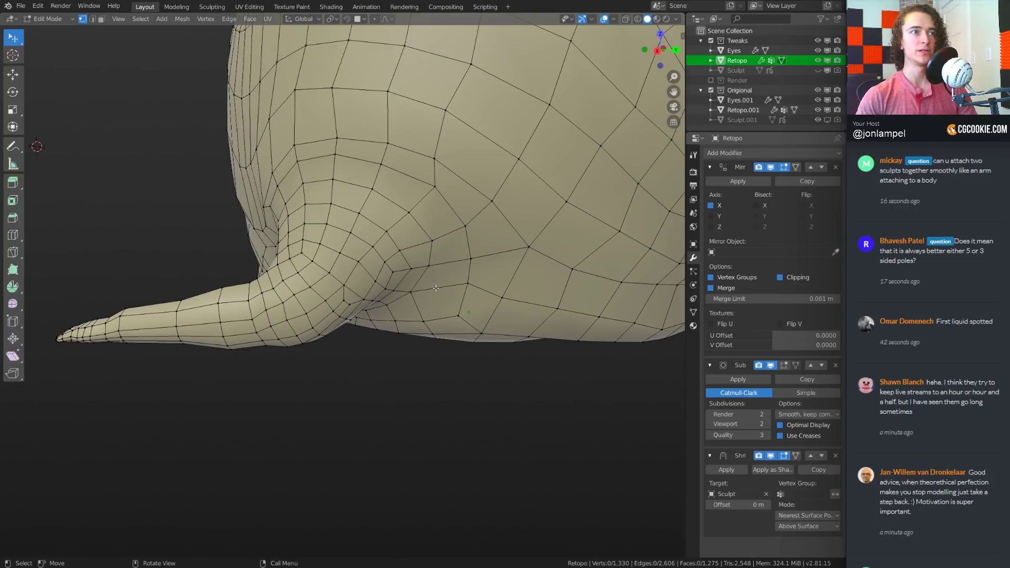
{"action": "middle_click_drag", "start_coordinate": [435, 287], "coordinate": [311, 173]}
{"action": "key", "text": "ctrl+r"}
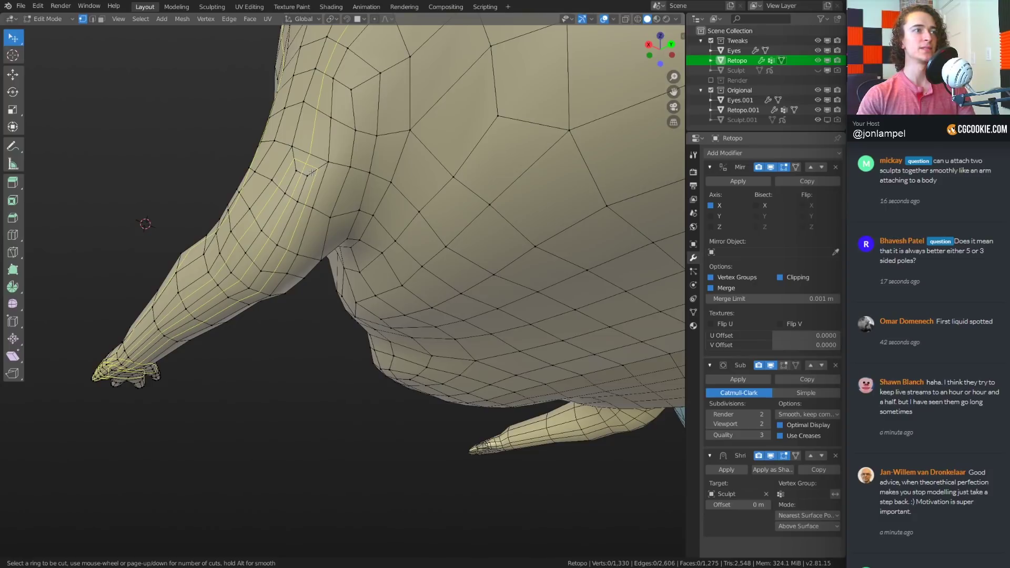
{"action": "right_click", "coordinate": [312, 172]}
Examine the edge flow around the shoulder and armpit and down into the underside of the belly
{"action": "middle_click_drag", "start_coordinate": [317, 181], "coordinate": [339, 243]}
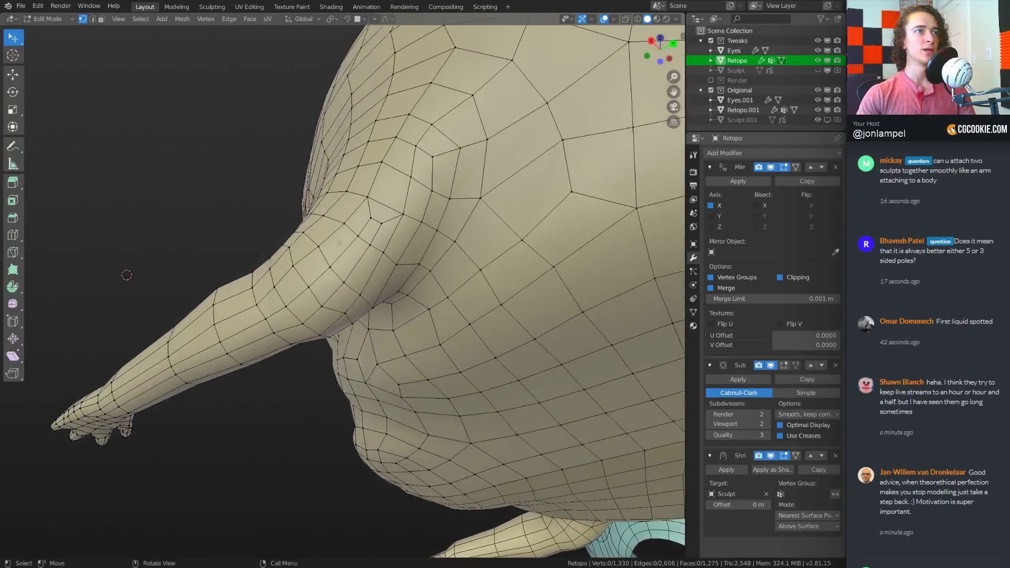
{"action": "scroll", "coordinate": [340, 242], "scroll_direction": "up", "scroll_amount": 1}
{"action": "middle_click_drag", "start_coordinate": [412, 195], "coordinate": [452, 256]}
{"action": "scroll", "coordinate": [477, 233], "scroll_direction": "up", "scroll_amount": 1}
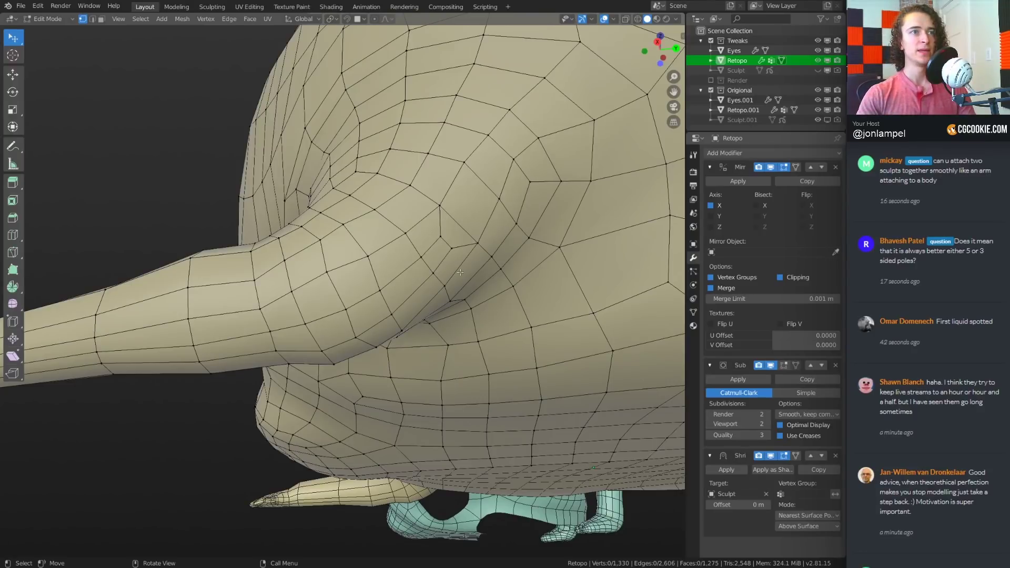
{"action": "middle_click_drag", "start_coordinate": [460, 271], "coordinate": [468, 269]}
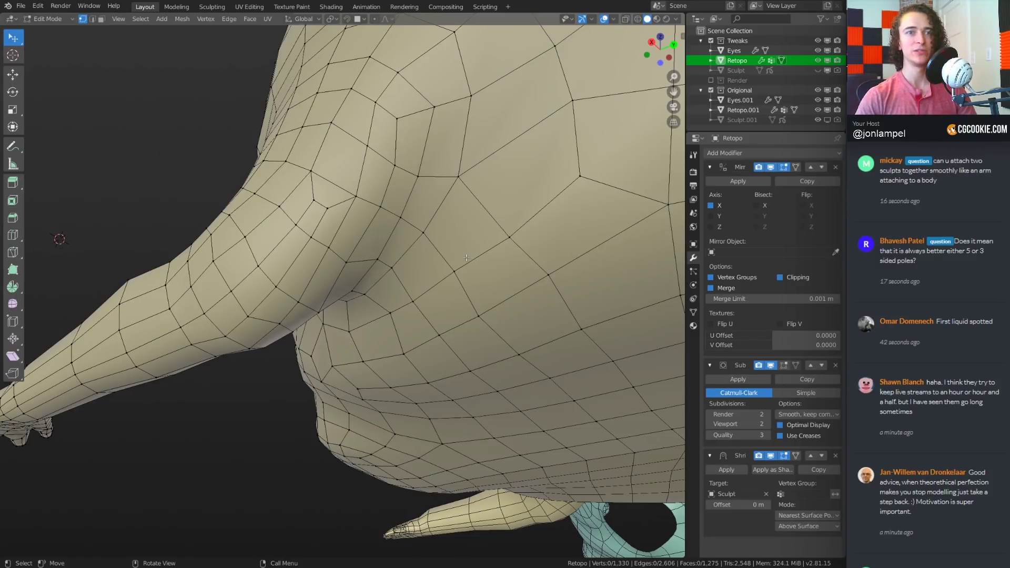
{"action": "middle_click_drag", "start_coordinate": [474, 285], "coordinate": [535, 307]}
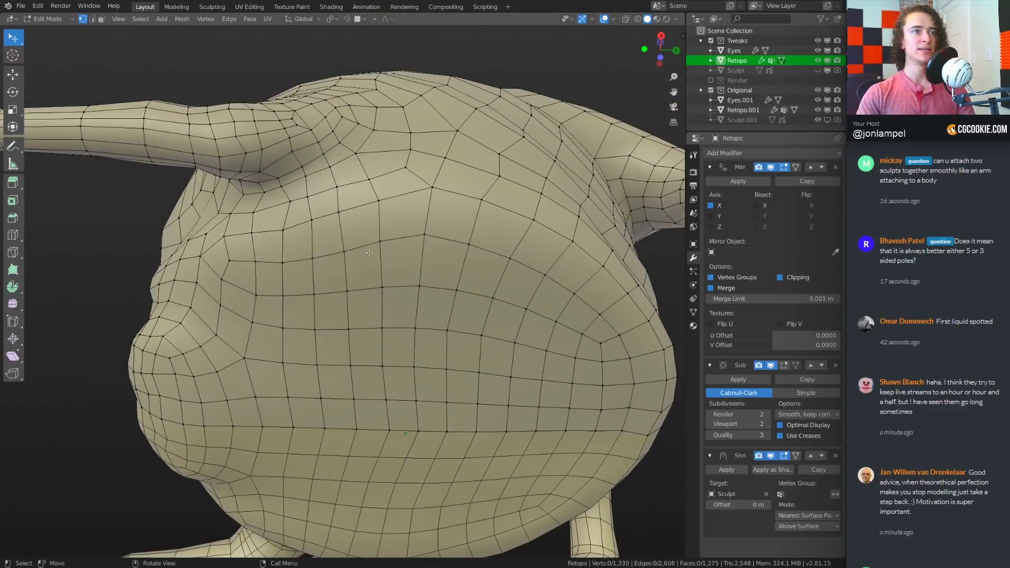
{"action": "scroll", "coordinate": [352, 287], "scroll_direction": "down", "scroll_amount": 2}
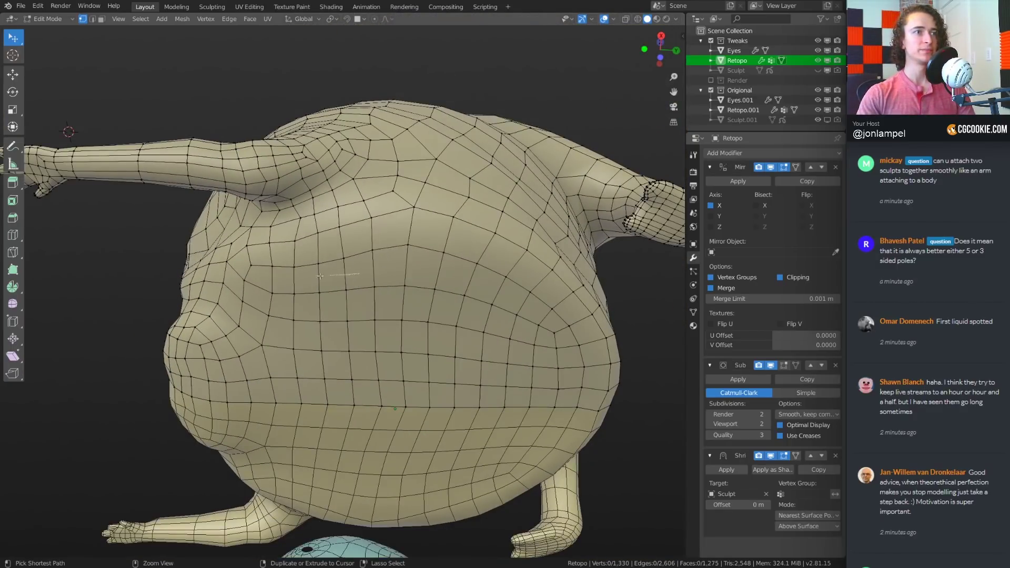
Dissolve a rectangular patch of faces on the belly into one face and preview a loop cut beside it without cutting
{"action": "mouse_move", "coordinate": [360, 273]}
{"action": "right_mouse_down", "text": "ctrl"}
{"action": "mouse_move", "coordinate": [254, 309]}
{"action": "mouse_move", "coordinate": [263, 402]}
{"action": "mouse_move", "coordinate": [487, 439]}
{"action": "mouse_move", "coordinate": [579, 412]}
{"action": "mouse_move", "coordinate": [573, 384]}
{"action": "mouse_move", "coordinate": [505, 310]}
{"action": "mouse_move", "coordinate": [440, 282]}
{"action": "right_mouse_up", "text": "ctrl"}
{"action": "middle_click_drag", "start_coordinate": [436, 308], "coordinate": [368, 256]}
{"action": "key", "text": "ctrl+r"}
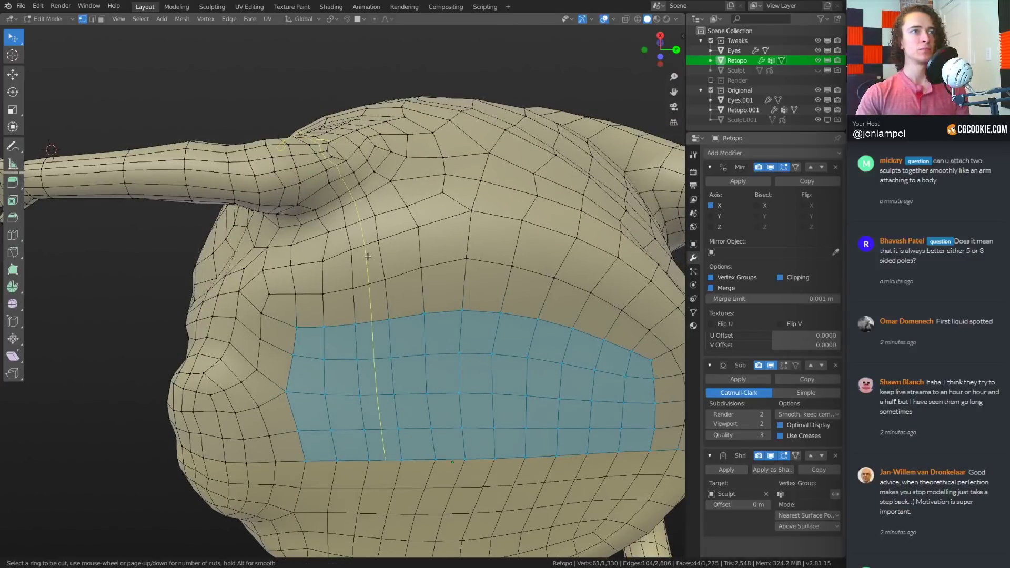
{"action": "key", "text": "Escape"}
{"action": "key", "text": "ctrl+x"}
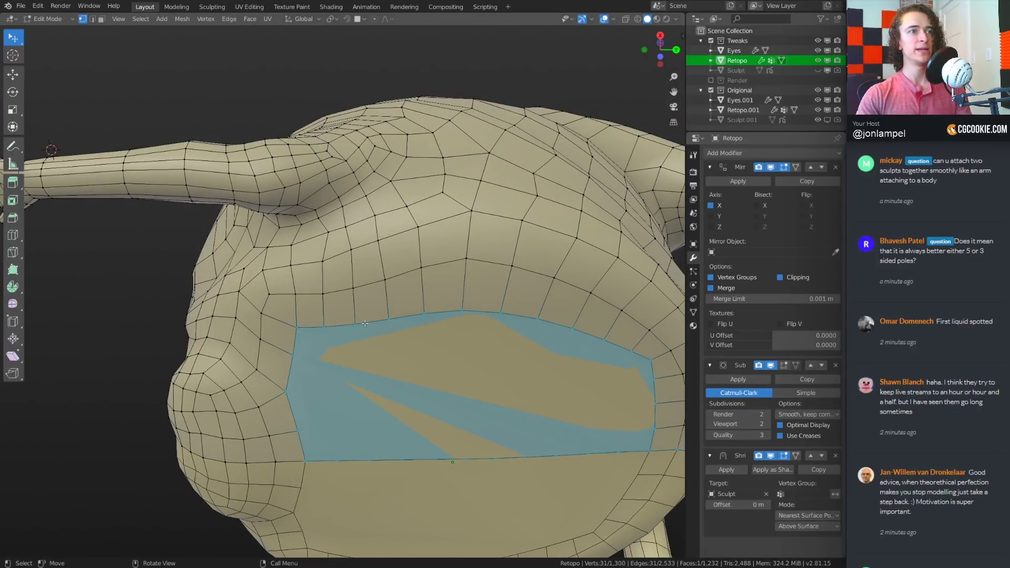
{"action": "key", "text": "ctrl+r"}
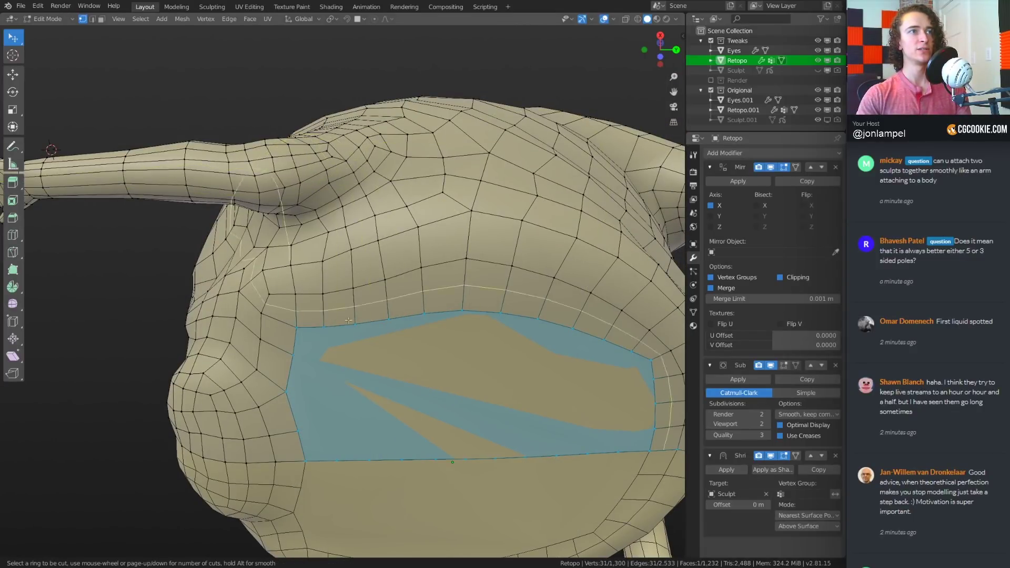
{"action": "key", "text": "Escape"}
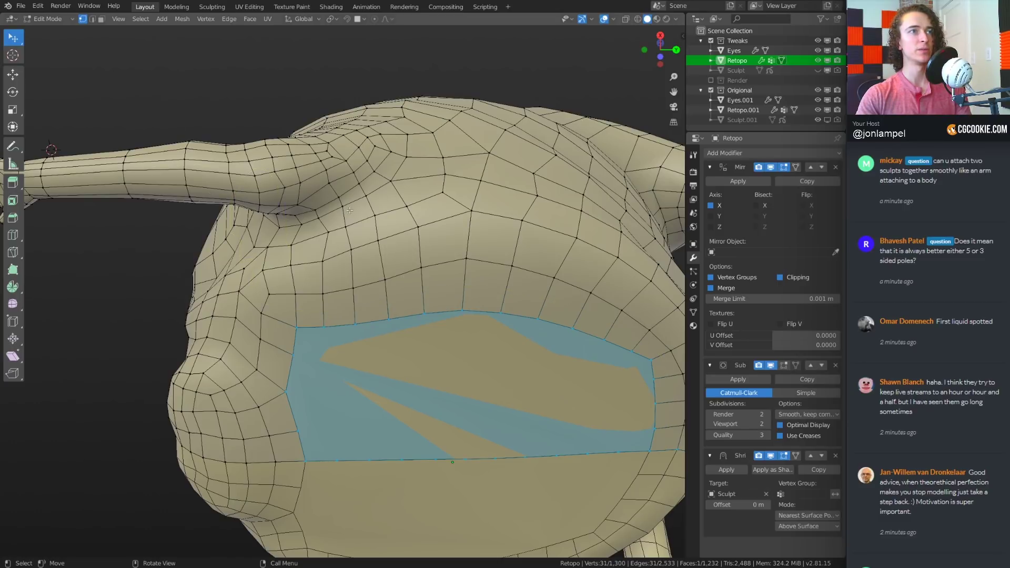
Merge three adjacent faces in the crease under the arm into a single face
{"action": "scroll", "coordinate": [350, 210], "scroll_direction": "up", "scroll_amount": 4}
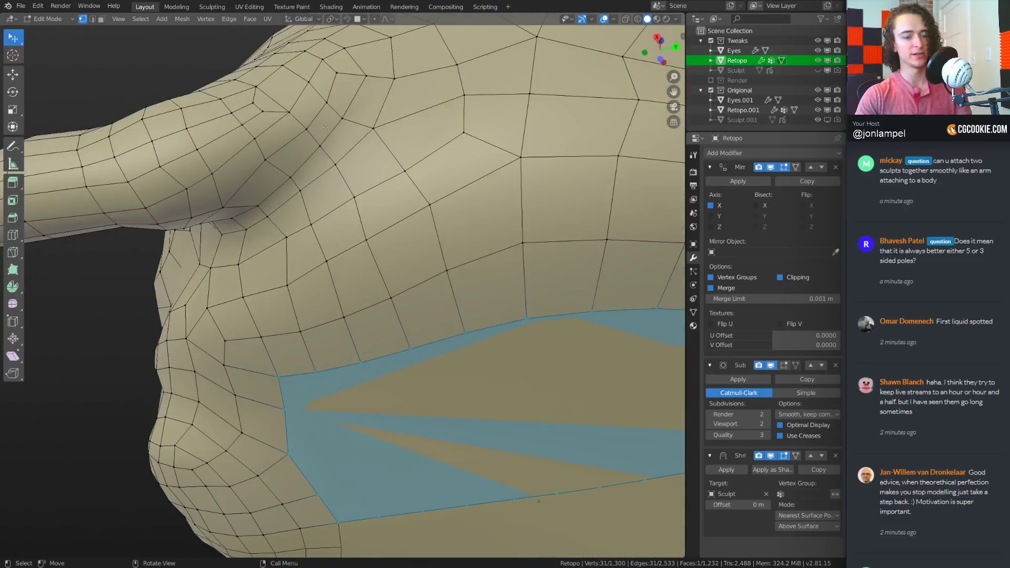
{"action": "key", "text": "3"}
{"action": "left_click", "coordinate": [326, 125]}
{"action": "left_click", "coordinate": [297, 154], "text": "shift"}
{"action": "left_click", "coordinate": [274, 184], "text": "shift"}
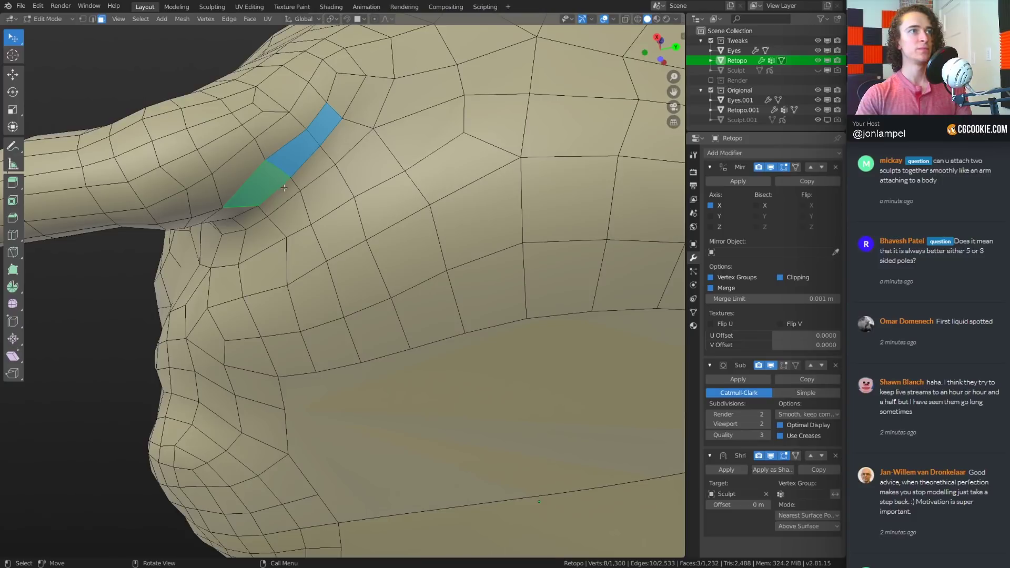
{"action": "key", "text": "f"}
Add a loop cut between the merged armpit face and the belly patch, and delete the neighbouring edge loop
{"action": "scroll", "coordinate": [372, 236], "scroll_direction": "down", "scroll_amount": 4}
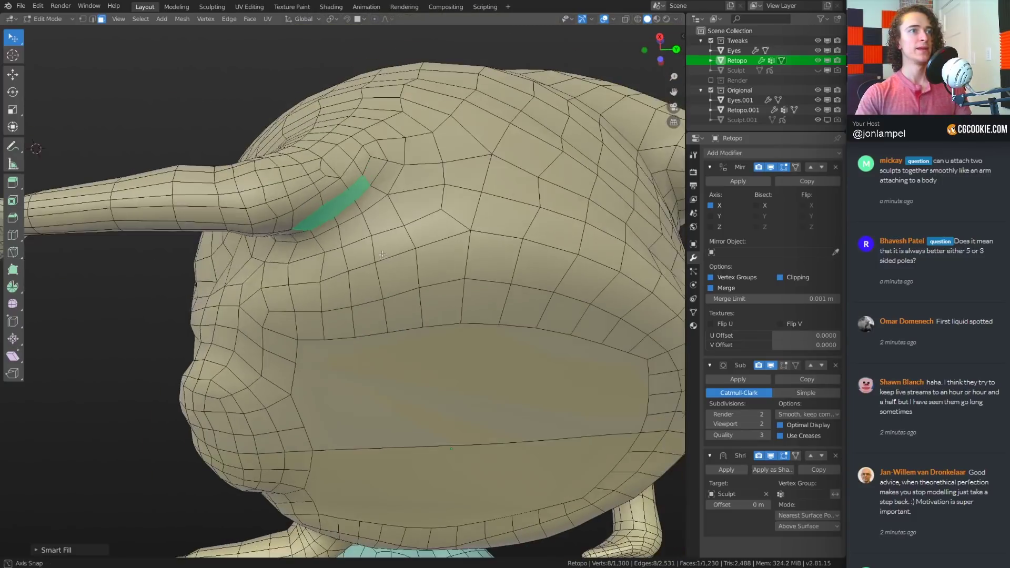
{"action": "key", "text": "ctrl+r"}
{"action": "left_click", "coordinate": [357, 273]}
{"action": "left_click", "coordinate": [355, 274]}
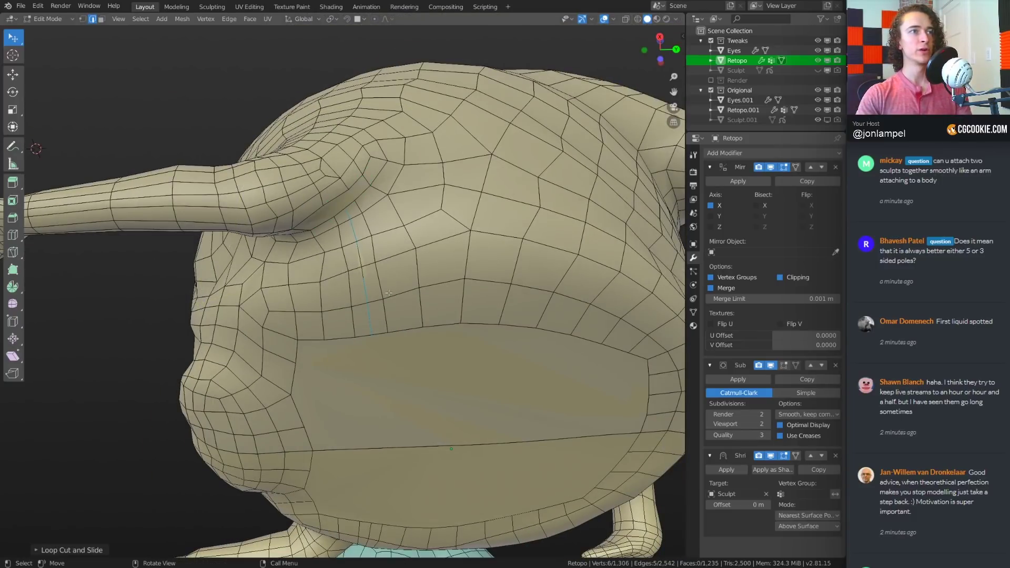
{"action": "left_click", "coordinate": [347, 292], "text": "alt"}
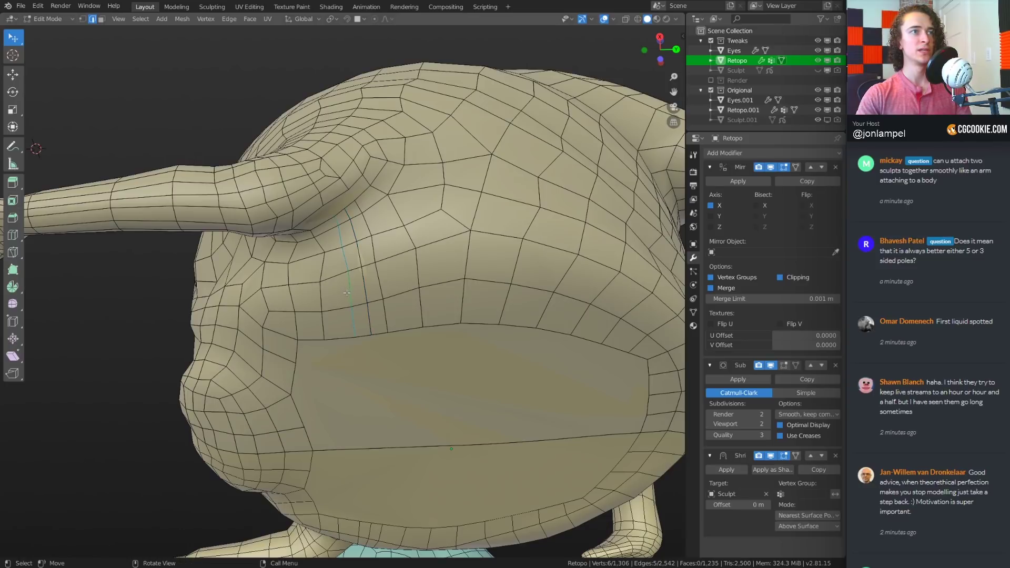
{"action": "key", "text": "x"}
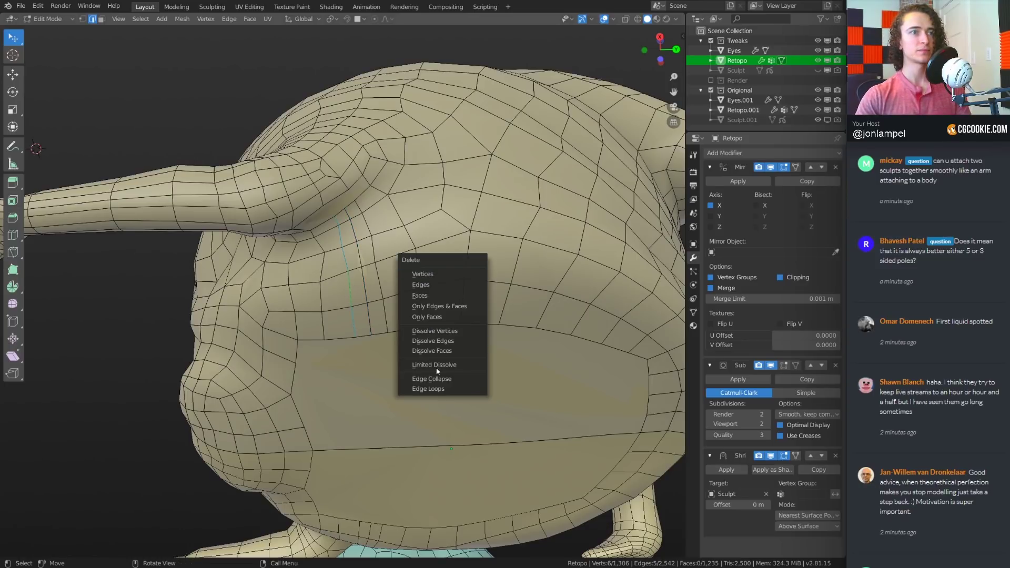
{"action": "left_click", "coordinate": [463, 389]}
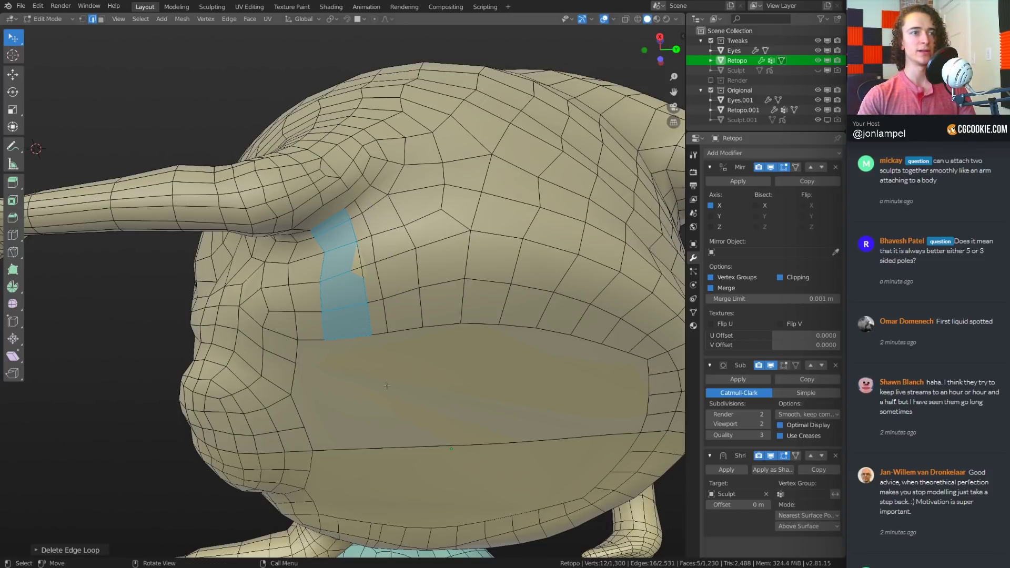
Undo the edge loop changes, the armpit face merge and the belly dissolve
{"action": "middle_click_drag", "start_coordinate": [386, 386], "coordinate": [436, 466]}
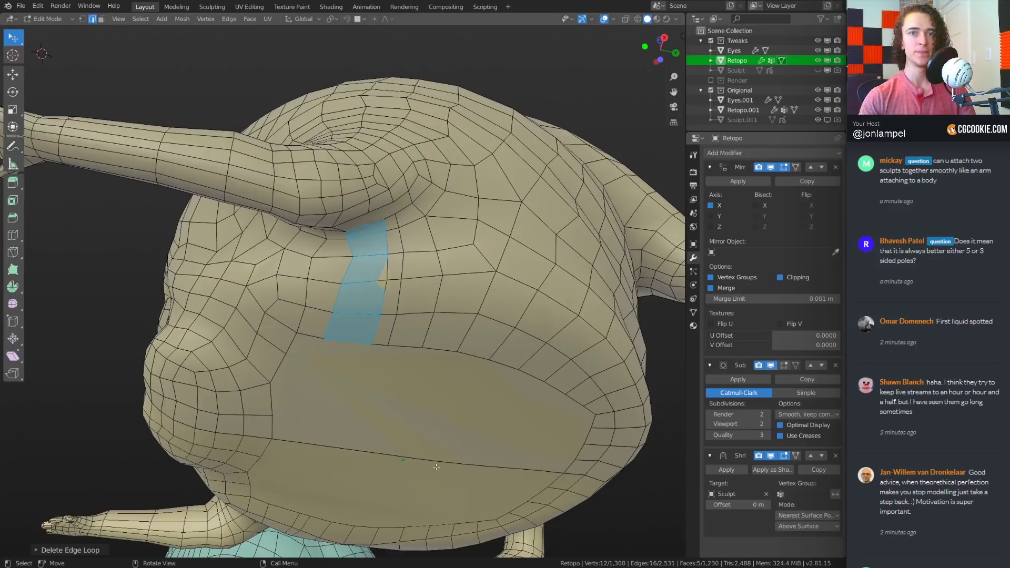
{"action": "middle_click_drag", "start_coordinate": [394, 410], "coordinate": [372, 392]}
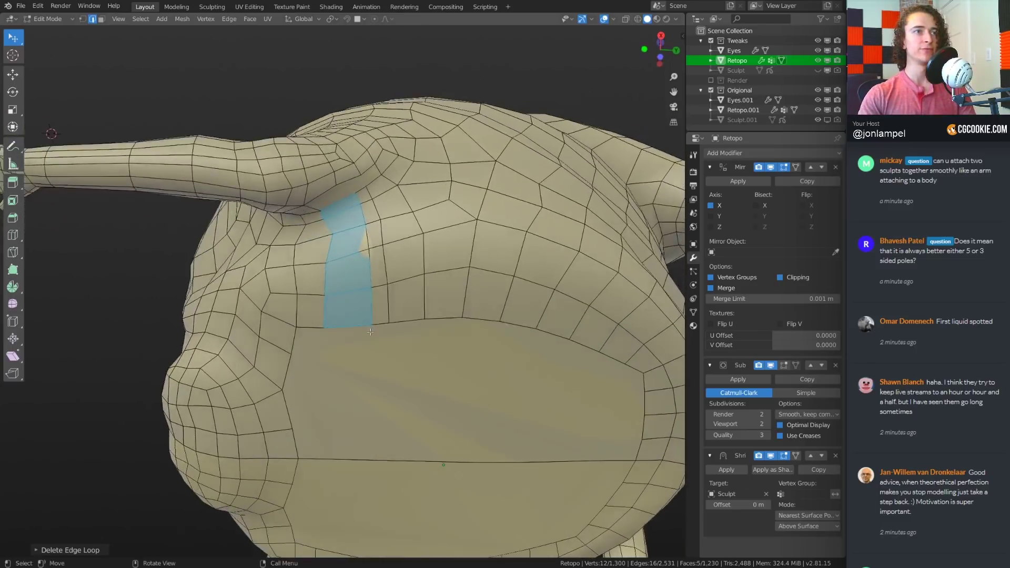
{"action": "scroll", "coordinate": [370, 337], "scroll_direction": "up", "scroll_amount": 1}
{"action": "key", "text": "ctrl+z"}
{"action": "key", "text": "ctrl+z"}
{"action": "key", "text": "ctrl+z"}
{"action": "key", "text": "ctrl+z"}
{"action": "key", "text": "ctrl+z"}
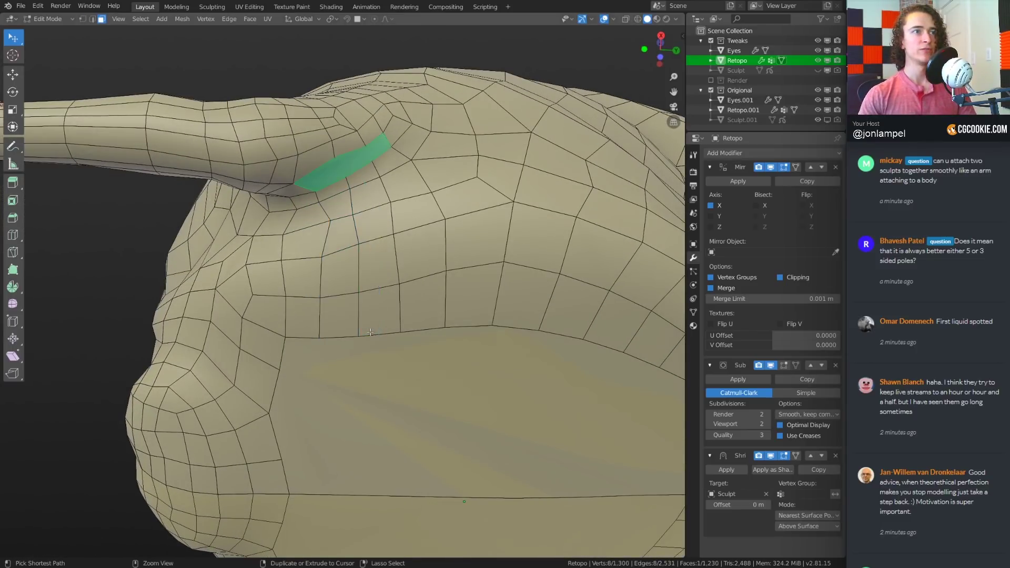
{"action": "key", "text": "ctrl+z"}
{"action": "key", "text": "ctrl+z"}
{"action": "key", "text": "ctrl+z"}
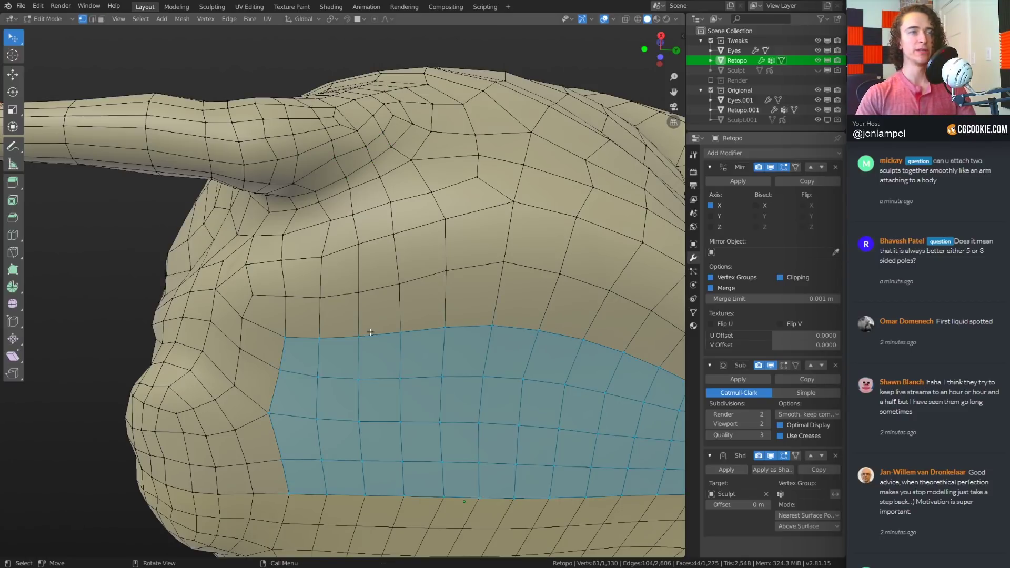
Examine how the shoulder's edge loops spread into the side of the body and the armpit from several angles
{"action": "scroll", "coordinate": [371, 332], "scroll_direction": "down", "scroll_amount": 5}
{"action": "middle_click_drag", "start_coordinate": [370, 332], "coordinate": [412, 360]}
{"action": "scroll", "coordinate": [412, 360], "scroll_direction": "up", "scroll_amount": 3}
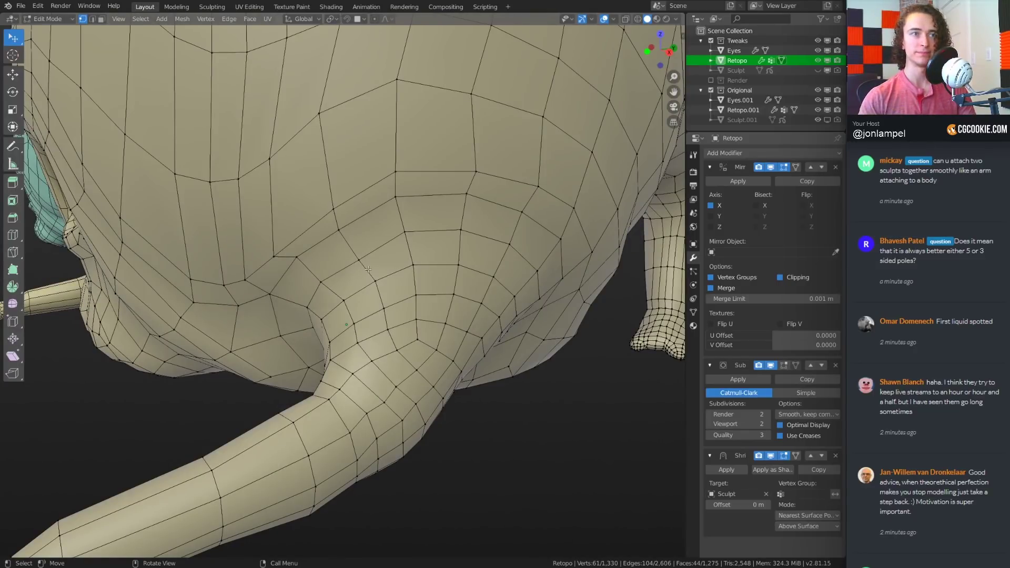
{"action": "middle_click_drag", "start_coordinate": [367, 281], "coordinate": [317, 250]}
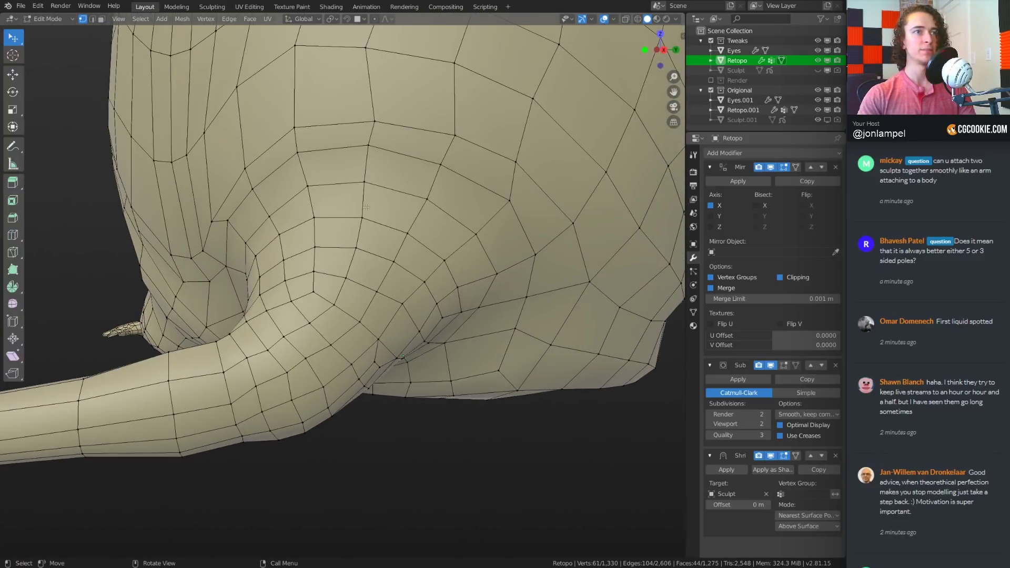
{"action": "middle_click_drag", "start_coordinate": [366, 207], "coordinate": [341, 213]}
{"action": "middle_click_drag", "start_coordinate": [412, 256], "coordinate": [317, 255]}
{"action": "scroll", "coordinate": [377, 287], "scroll_direction": "up", "scroll_amount": 1}
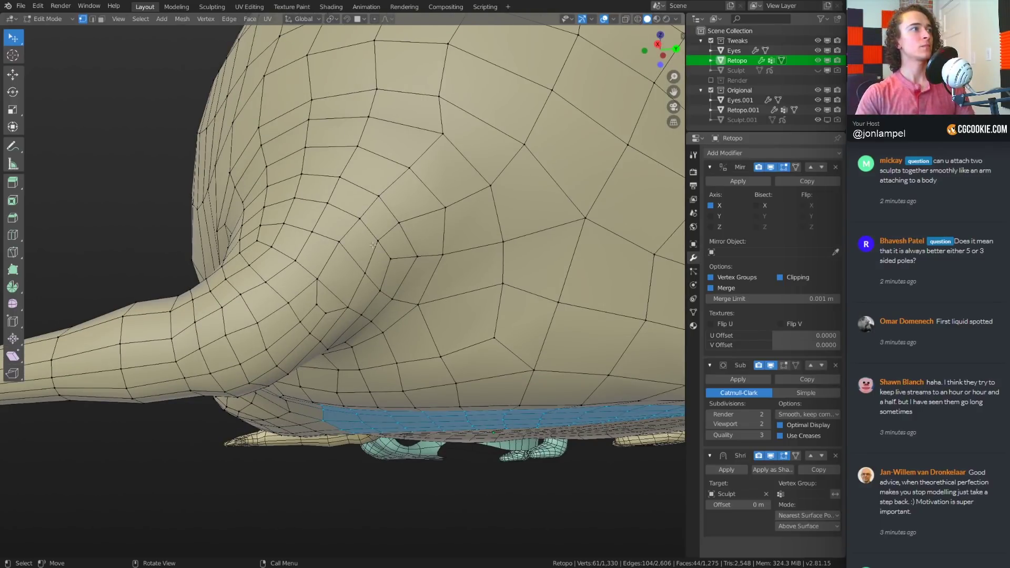
{"action": "middle_click_drag", "start_coordinate": [373, 241], "coordinate": [281, 215]}
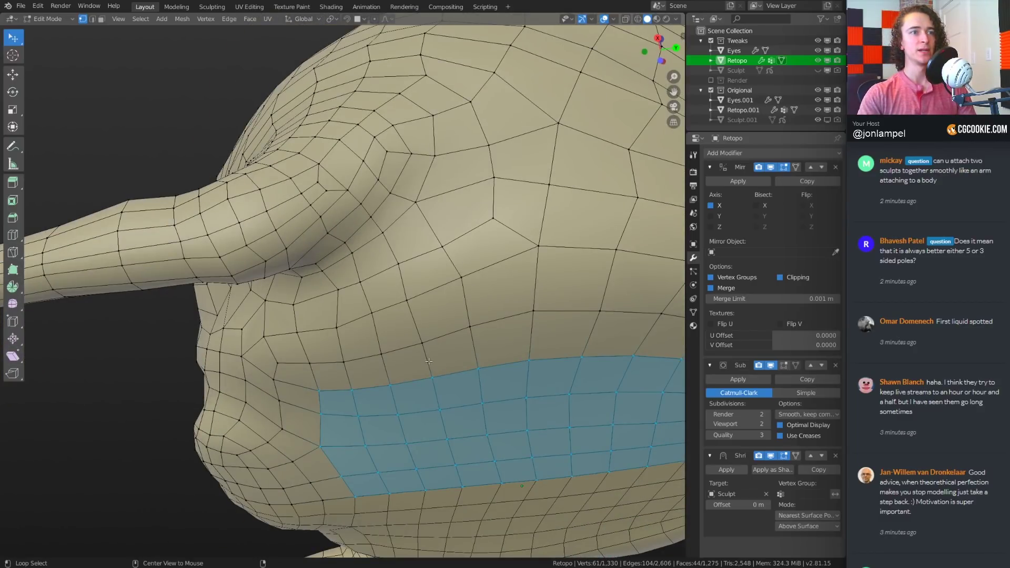
Select the edge loop running from the armpit down onto the belly and examine the surrounding flow toward the rear leg
{"action": "left_click", "coordinate": [378, 225], "text": "alt"}
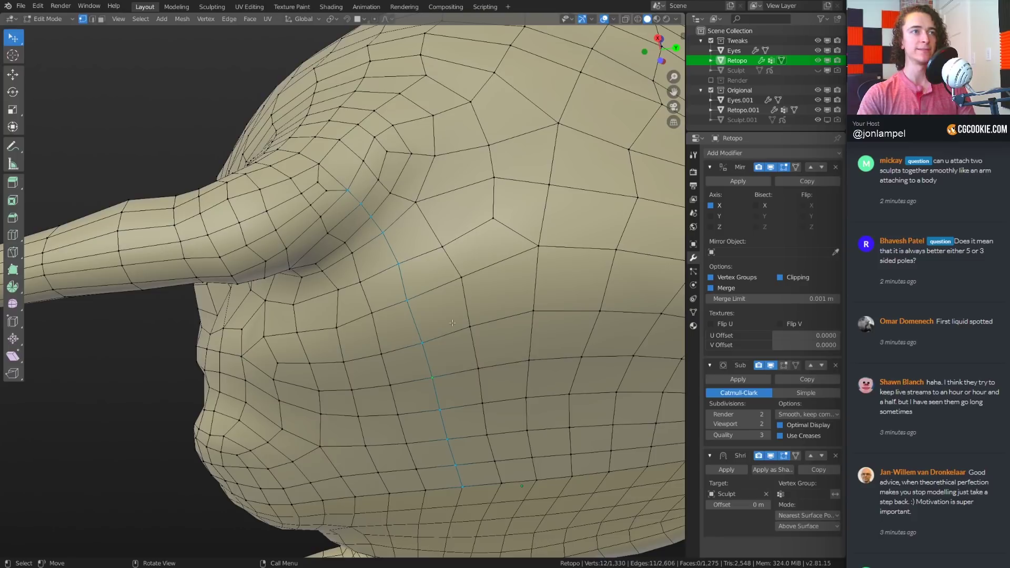
{"action": "middle_click_drag", "start_coordinate": [454, 322], "coordinate": [463, 327]}
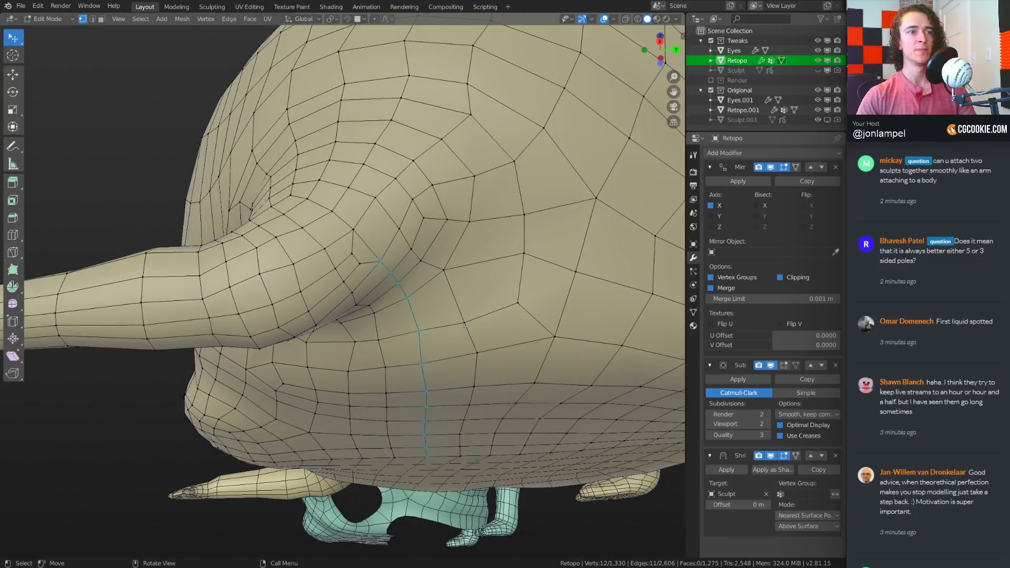
{"action": "middle_click_drag", "start_coordinate": [457, 455], "coordinate": [366, 350]}
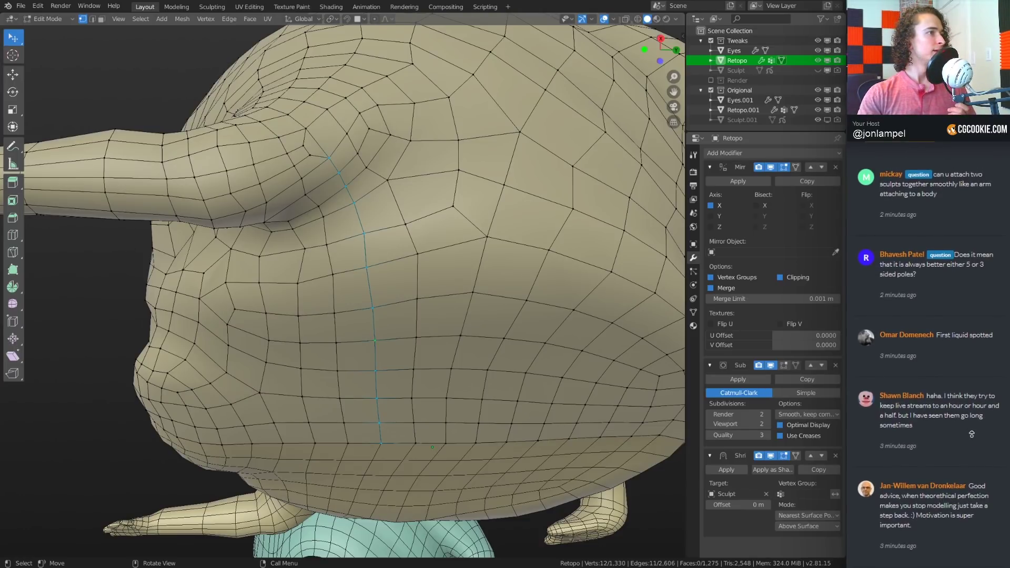
{"action": "scroll", "coordinate": [971, 435], "scroll_direction": "up", "scroll_amount": 1}
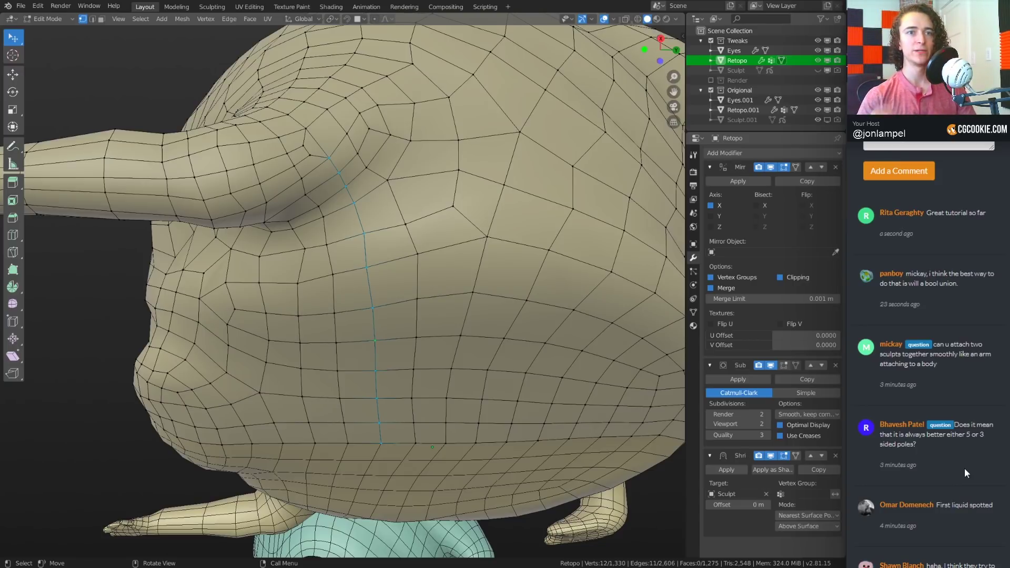
{"action": "middle_click_drag", "start_coordinate": [442, 390], "coordinate": [401, 343]}
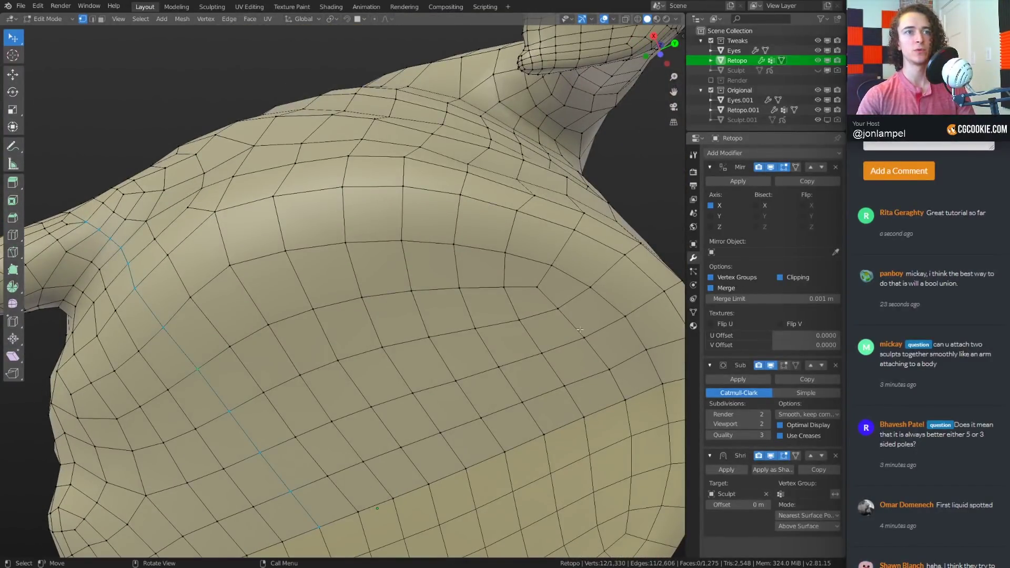
{"action": "middle_click_drag", "start_coordinate": [578, 331], "coordinate": [535, 421]}
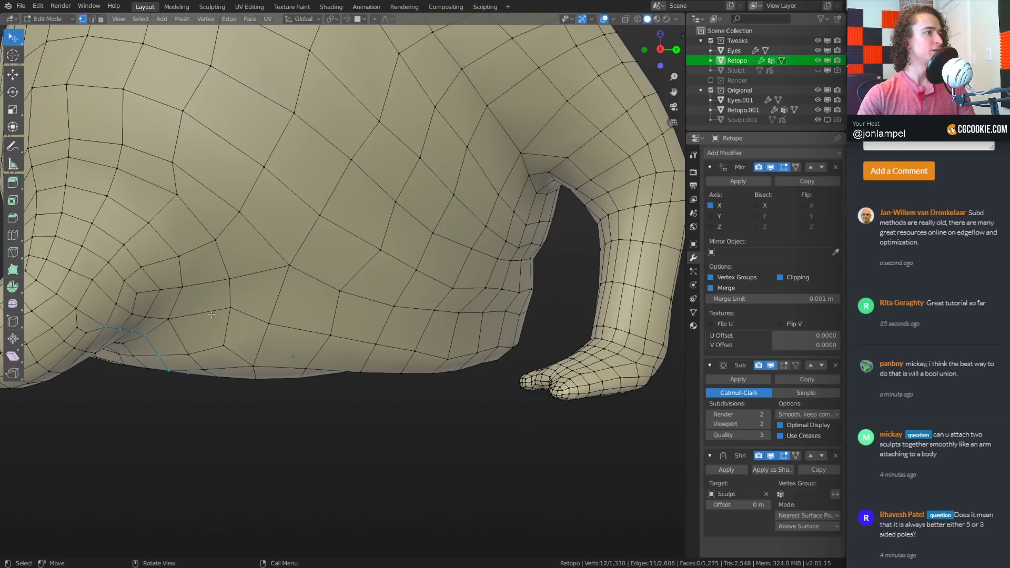
{"action": "middle_click_drag", "start_coordinate": [211, 314], "coordinate": [239, 320]}
{"action": "scroll", "coordinate": [302, 214], "scroll_direction": "down", "scroll_amount": 1}
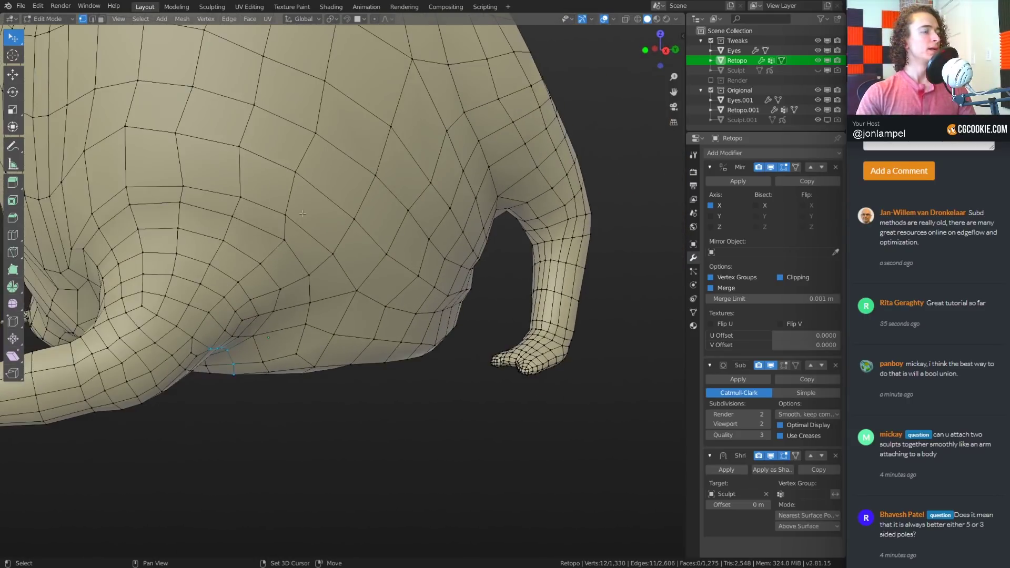
Return the tweaked retopology mesh to Object Mode with the whole creature in view
{"action": "middle_click_drag", "start_coordinate": [302, 213], "coordinate": [373, 319], "text": "shift"}
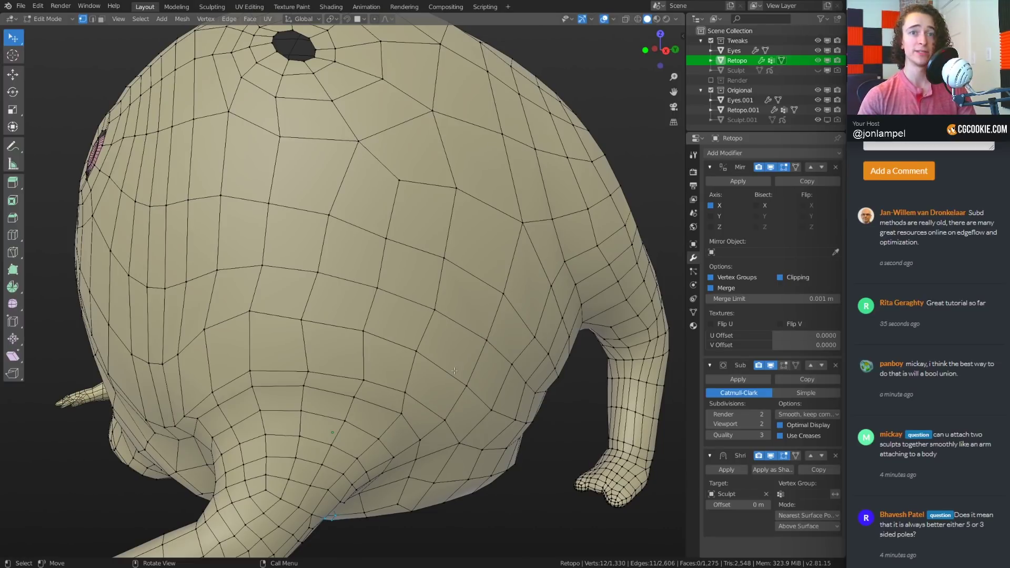
{"action": "scroll", "coordinate": [458, 345], "scroll_direction": "down", "scroll_amount": 2}
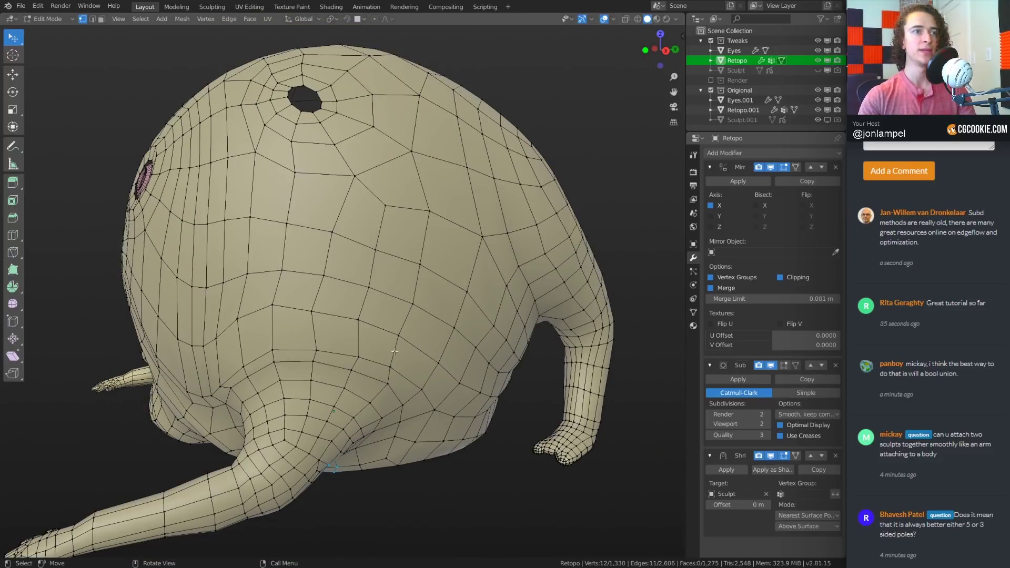
{"action": "middle_click_drag", "start_coordinate": [405, 337], "coordinate": [454, 307]}
{"action": "key", "text": "ctrl+Tab"}
{"action": "left_click", "coordinate": [464, 288]}
{"action": "scroll", "coordinate": [482, 280], "scroll_direction": "down", "scroll_amount": 4}
Add a cube, scale it down, and move it straight up along Z above the tweaked creature
{"action": "key", "text": "shift+a"}
{"action": "mouse_move", "coordinate": [552, 207]}
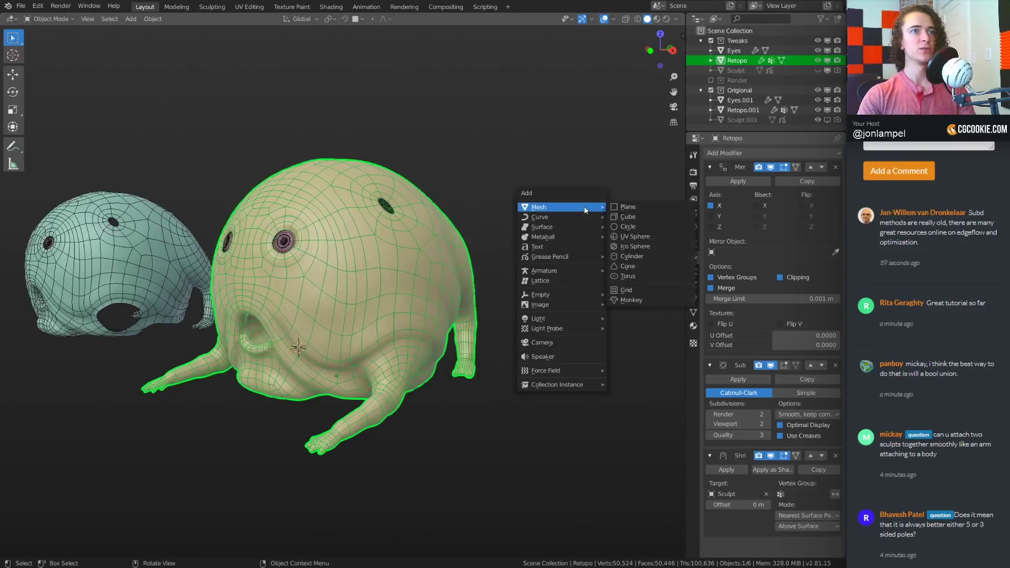
{"action": "left_click", "coordinate": [630, 217]}
{"action": "key", "text": "s"}
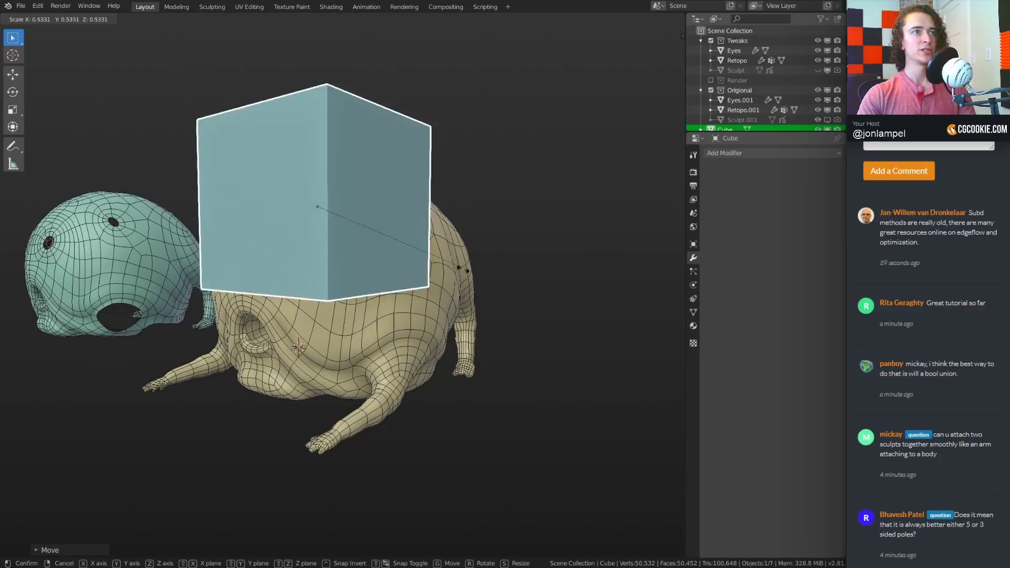
{"action": "left_click", "coordinate": [399, 253]}
{"action": "key", "text": "g"}
{"action": "key", "text": "z"}
{"action": "left_click", "coordinate": [483, 147]}
Add a UV sphere and move it beside the cube above the creature so the two shapes overlap
{"action": "key", "text": "shift+a"}
{"action": "mouse_move", "coordinate": [484, 147]}
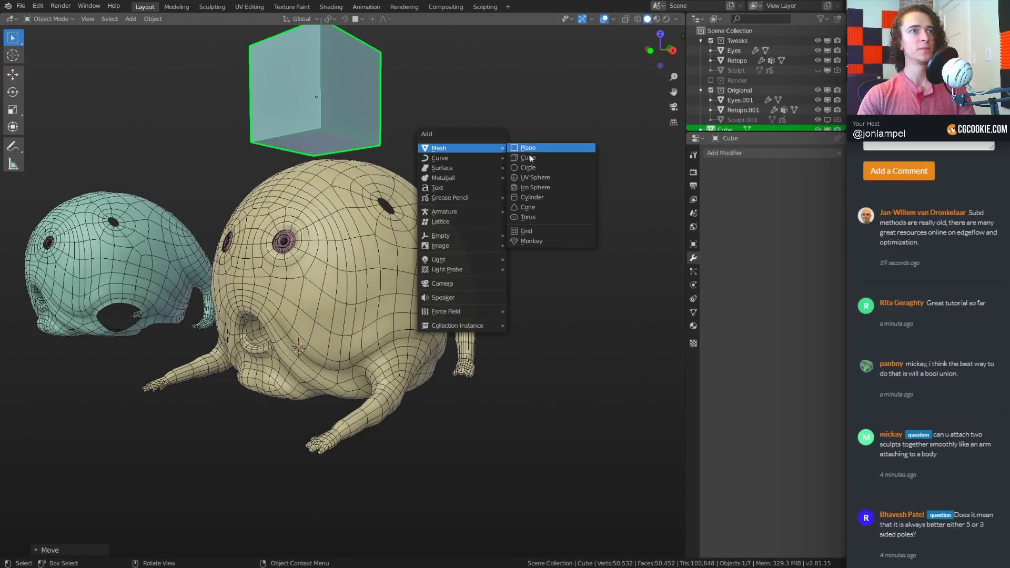
{"action": "left_click", "coordinate": [535, 178]}
{"action": "key", "text": "g"}
{"action": "left_click", "coordinate": [507, 101]}
{"action": "middle_click_drag", "start_coordinate": [507, 102], "coordinate": [589, 320]}
{"action": "key", "text": "g"}
{"action": "key", "text": "z"}
{"action": "left_click", "coordinate": [529, 247]}
{"action": "key", "text": "g"}
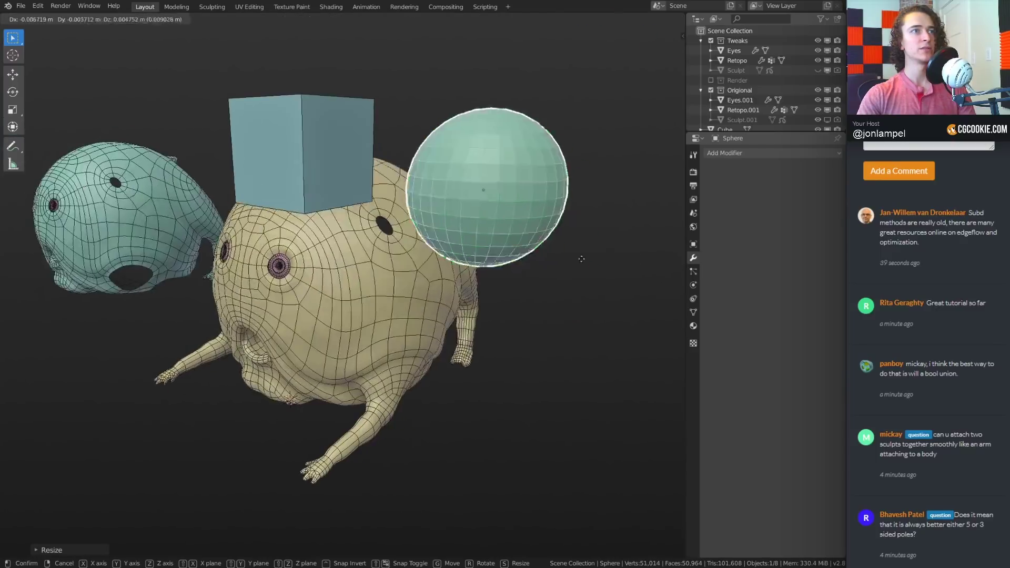
{"action": "left_click", "coordinate": [496, 213]}
Join the sphere and the cube into a single object and check their overlap in the viewport
{"action": "left_click", "coordinate": [274, 113], "text": "shift"}
{"action": "middle_click_drag", "start_coordinate": [275, 113], "coordinate": [446, 165]}
{"action": "key", "text": "ctrl+j"}
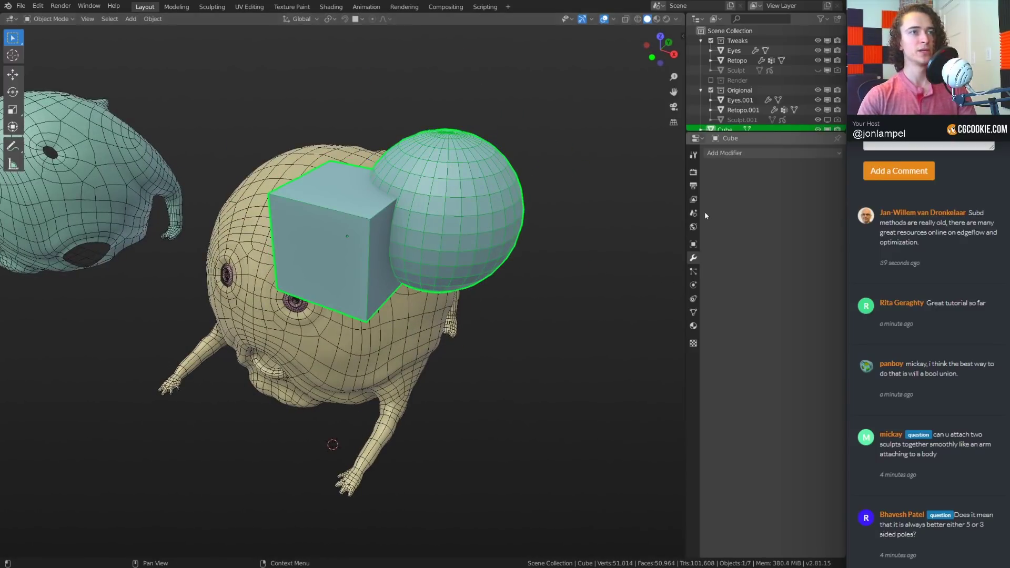
{"action": "key", "text": "z"}
{"action": "left_click", "coordinate": [507, 219]}
{"action": "mouse_move", "coordinate": [506, 219]}
{"action": "middle_mouse_down"}
{"action": "mouse_move", "coordinate": [444, 223]}
{"action": "mouse_move", "coordinate": [470, 226]}
{"action": "middle_mouse_up"}
{"action": "key", "text": "z"}
{"action": "left_click", "coordinate": [529, 234]}
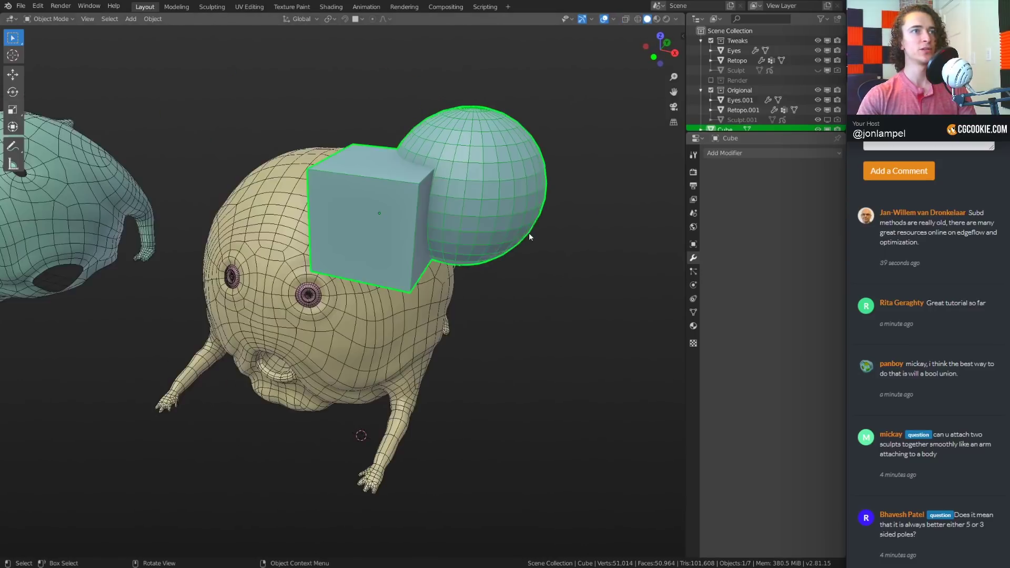
{"action": "scroll", "coordinate": [507, 268], "scroll_direction": "up", "scroll_amount": 3}
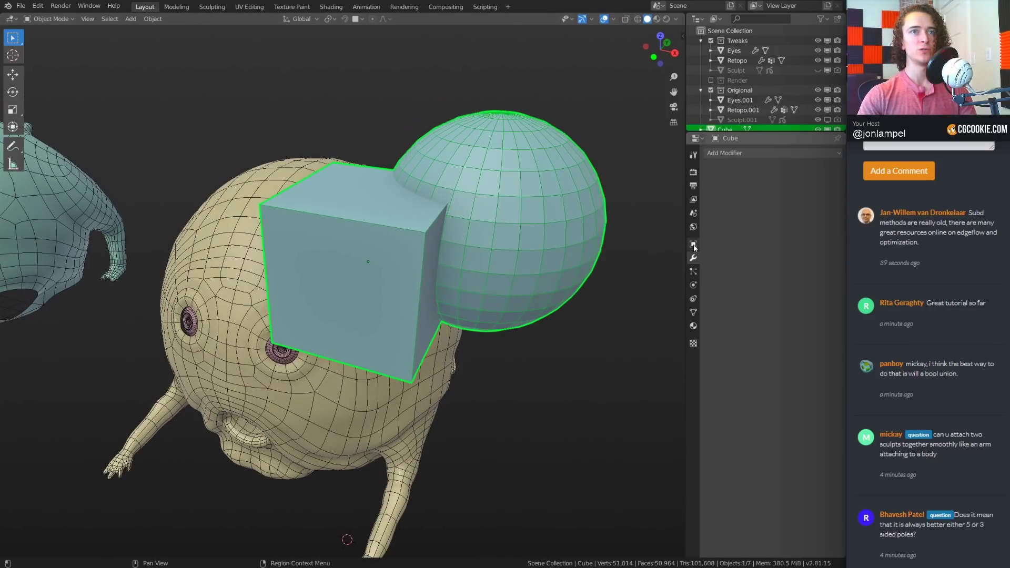
Remesh the joined cube and sphere with QuadriFlow in Faces mode at 4000 faces with paint symmetry on
{"action": "left_click", "coordinate": [693, 312]}
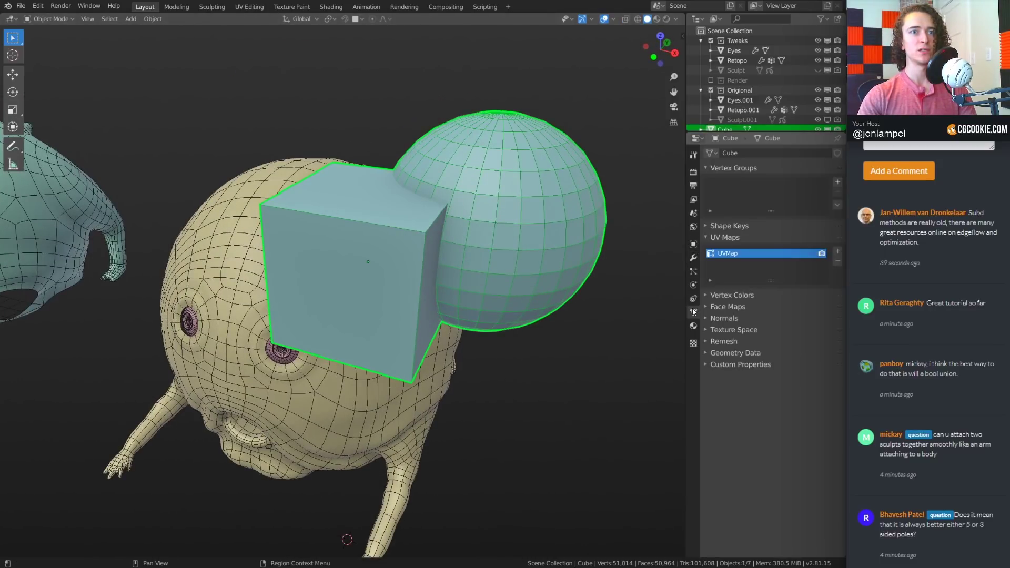
{"action": "left_click", "coordinate": [724, 341]}
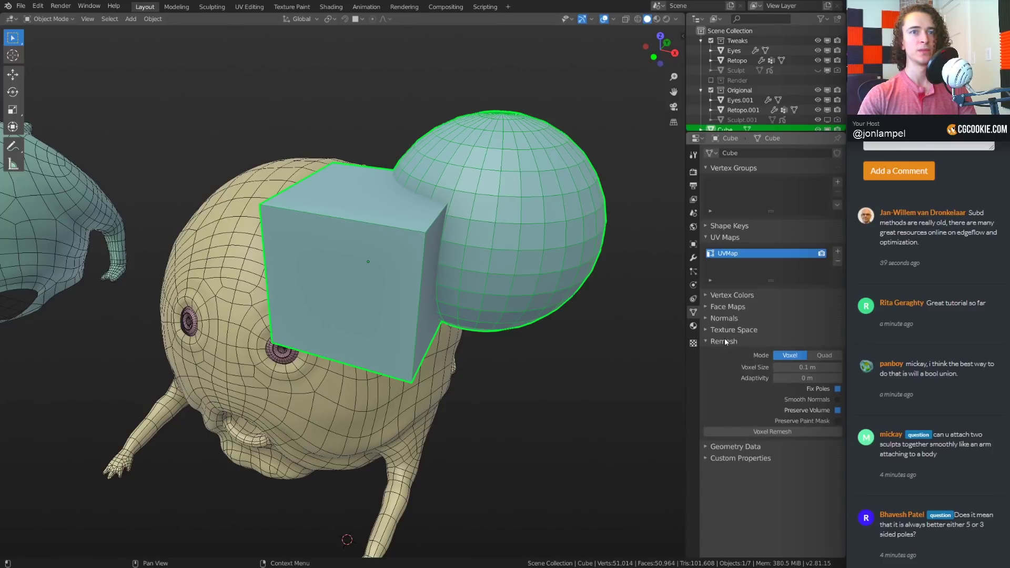
{"action": "left_click", "coordinate": [824, 356]}
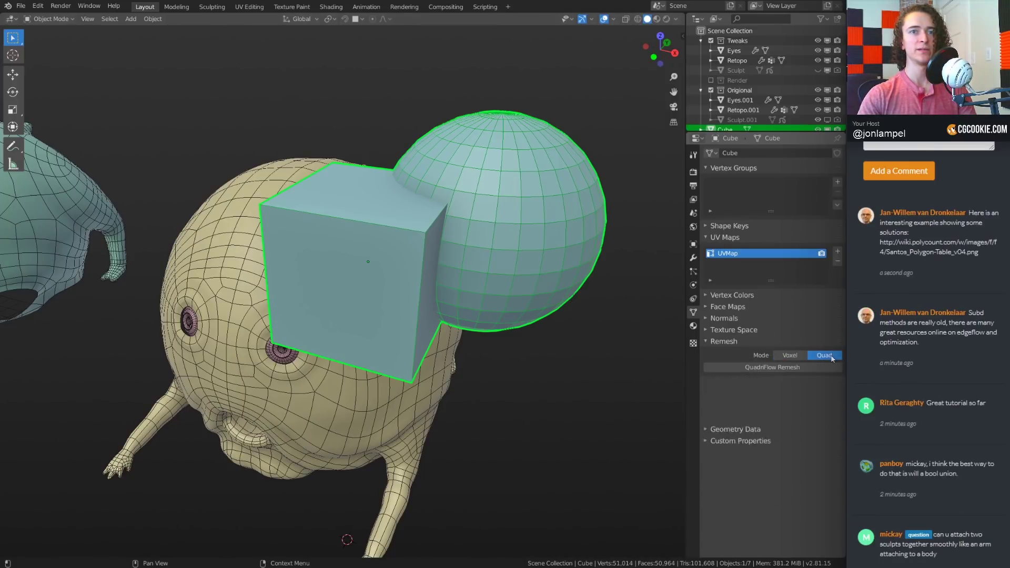
{"action": "mouse_move", "coordinate": [591, 331]}
{"action": "middle_mouse_down"}
{"action": "mouse_move", "coordinate": [579, 314]}
{"action": "mouse_move", "coordinate": [583, 323]}
{"action": "middle_mouse_up"}
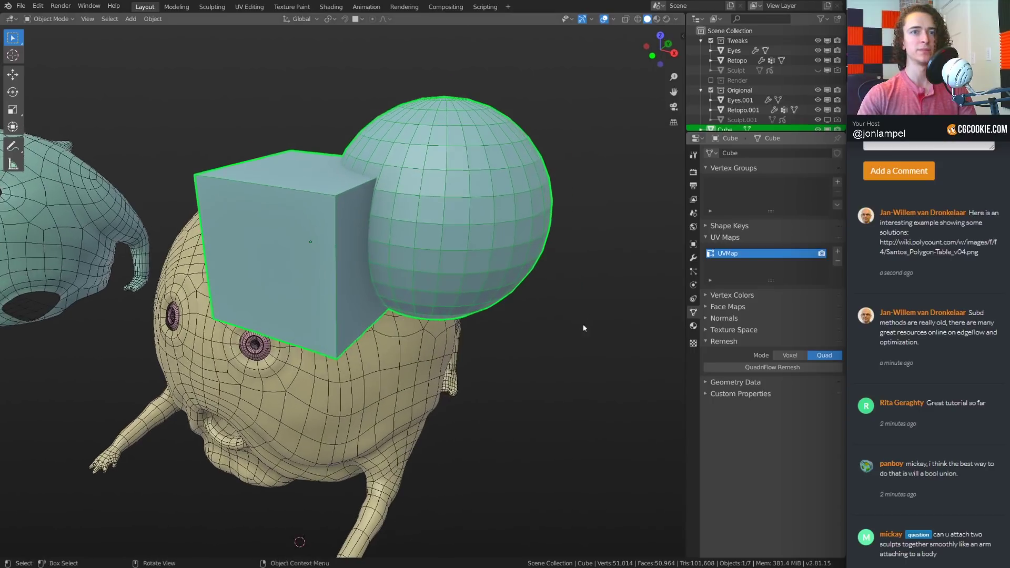
{"action": "left_click", "coordinate": [794, 368]}
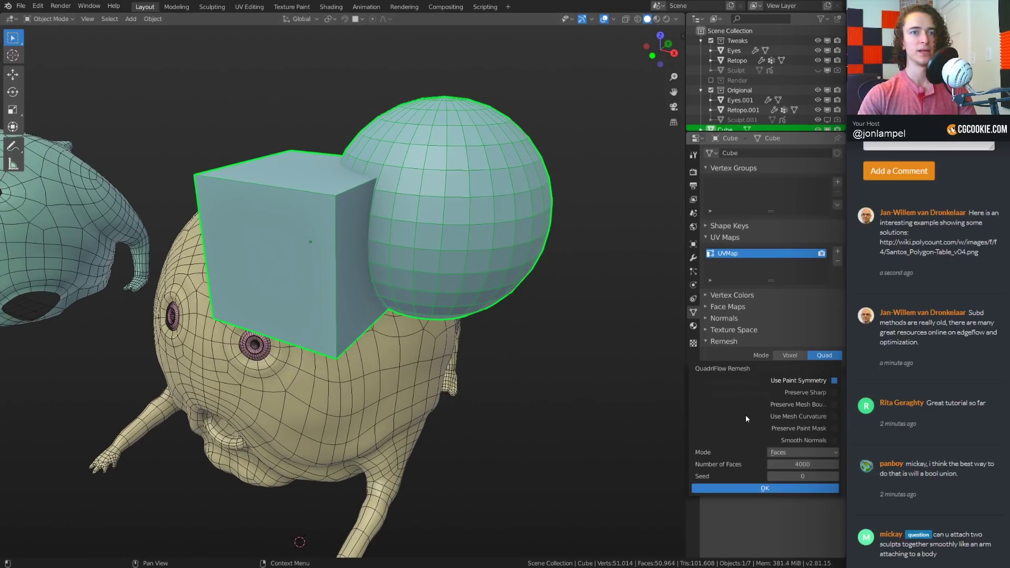
{"action": "left_click", "coordinate": [764, 488]}
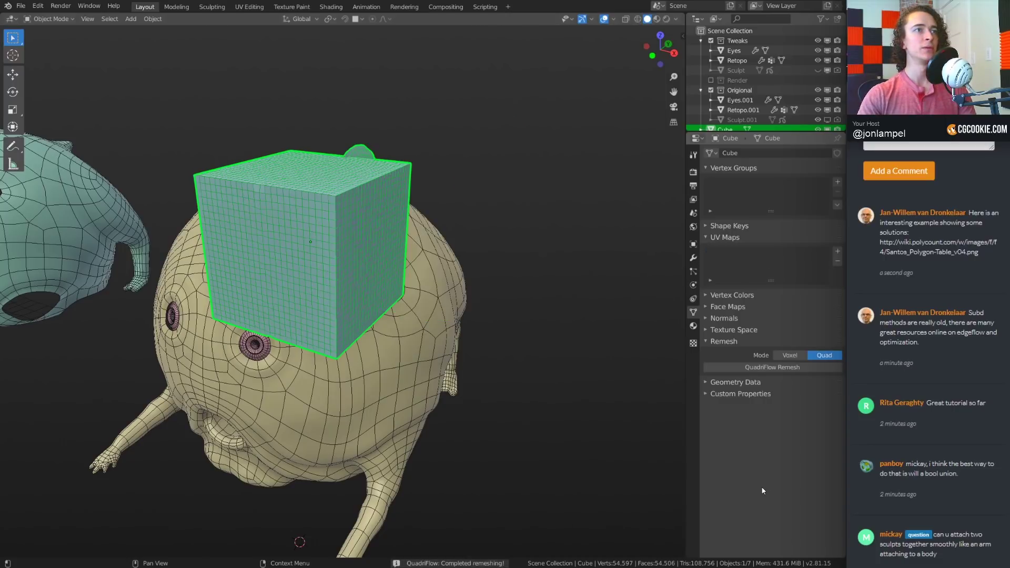
Undo the QuadriFlow remesh and run a Voxel Remesh on the joined object with a 0.1 m voxel size
{"action": "middle_click_drag", "start_coordinate": [518, 345], "coordinate": [578, 361]}
{"action": "key", "text": "ctrl+z"}
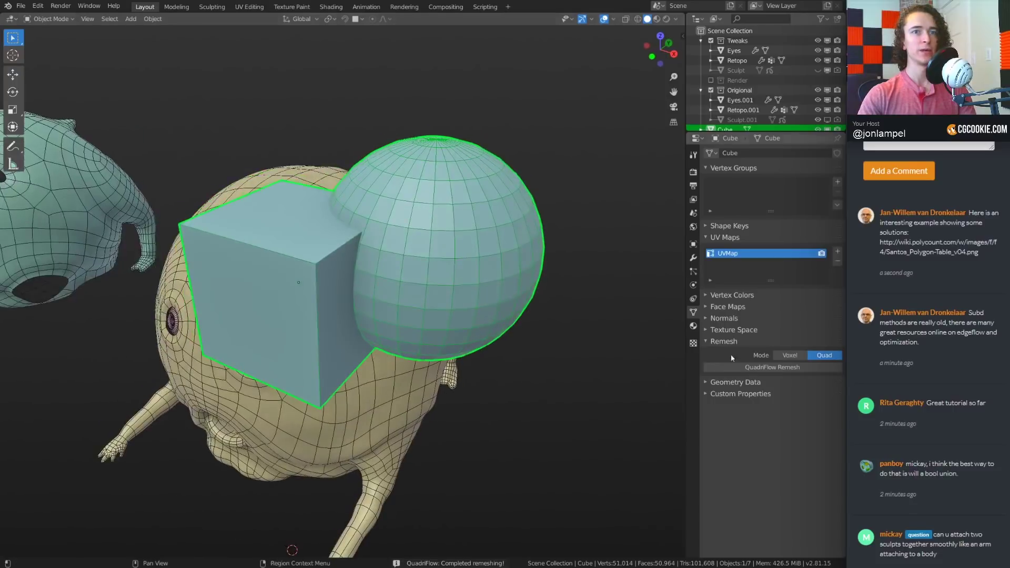
{"action": "left_click", "coordinate": [789, 355]}
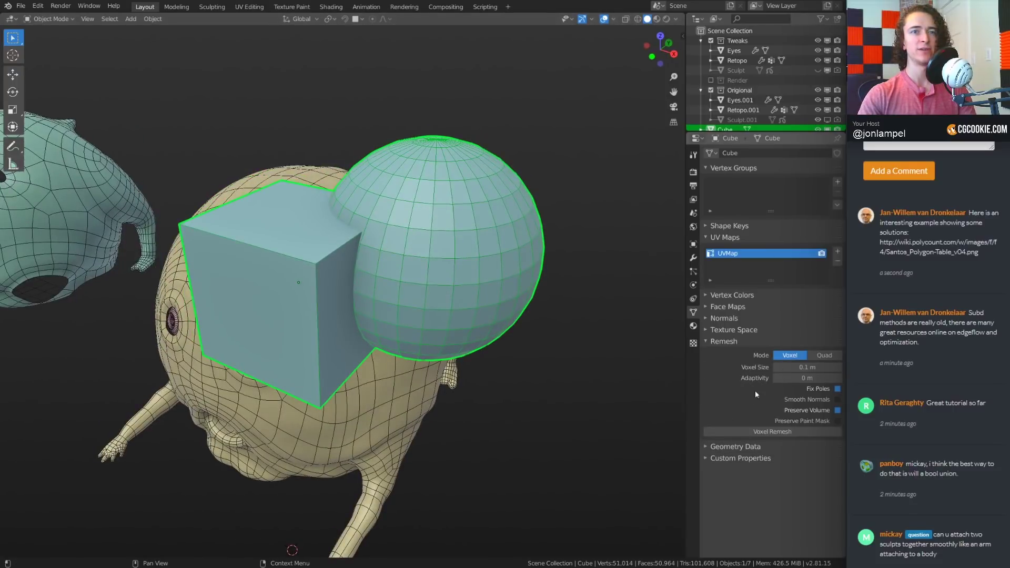
{"action": "left_click", "coordinate": [825, 355]}
{"action": "left_click", "coordinate": [782, 367]}
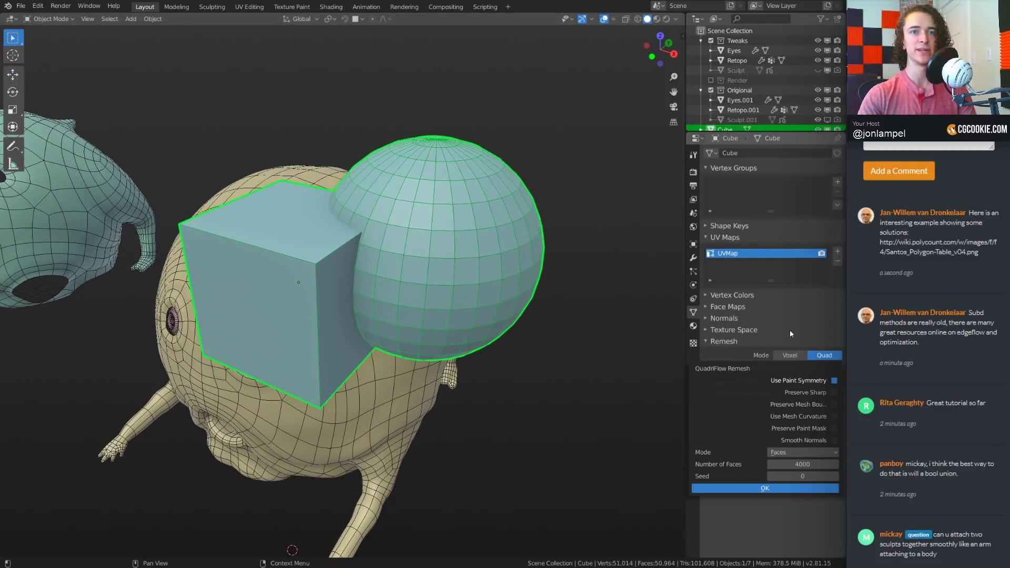
{"action": "left_click", "coordinate": [789, 355]}
{"action": "left_click", "coordinate": [776, 432]}
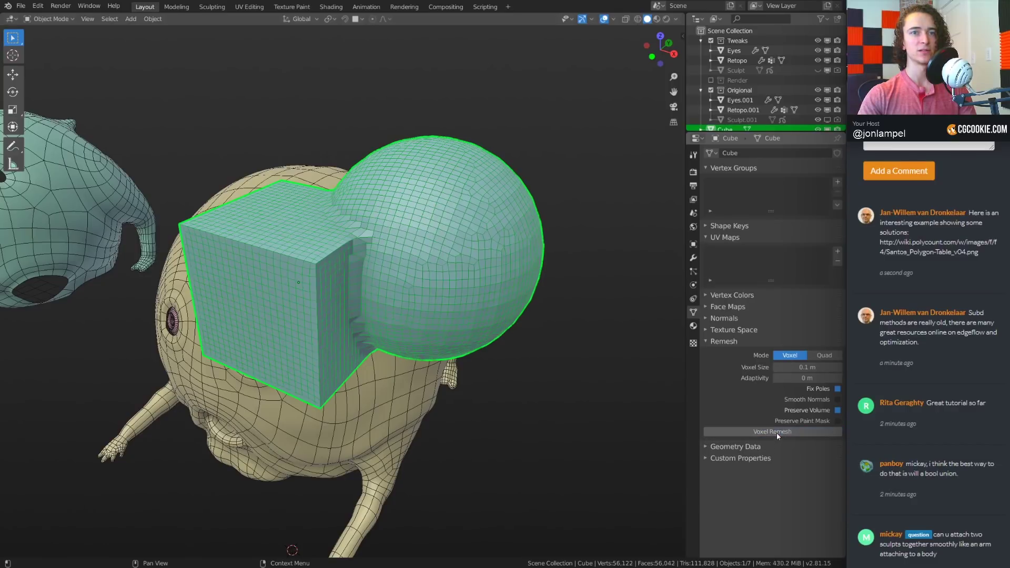
Examine the fused cube and sphere in wireframe, return to solid shading, and delete the object
{"action": "mouse_move", "coordinate": [526, 336]}
{"action": "middle_mouse_down"}
{"action": "mouse_move", "coordinate": [472, 338]}
{"action": "mouse_move", "coordinate": [358, 264]}
{"action": "mouse_move", "coordinate": [350, 280]}
{"action": "mouse_move", "coordinate": [389, 302]}
{"action": "middle_mouse_up"}
{"action": "scroll", "coordinate": [368, 257], "scroll_direction": "up", "scroll_amount": 5}
{"action": "key", "text": "z"}
{"action": "left_click", "coordinate": [316, 284]}
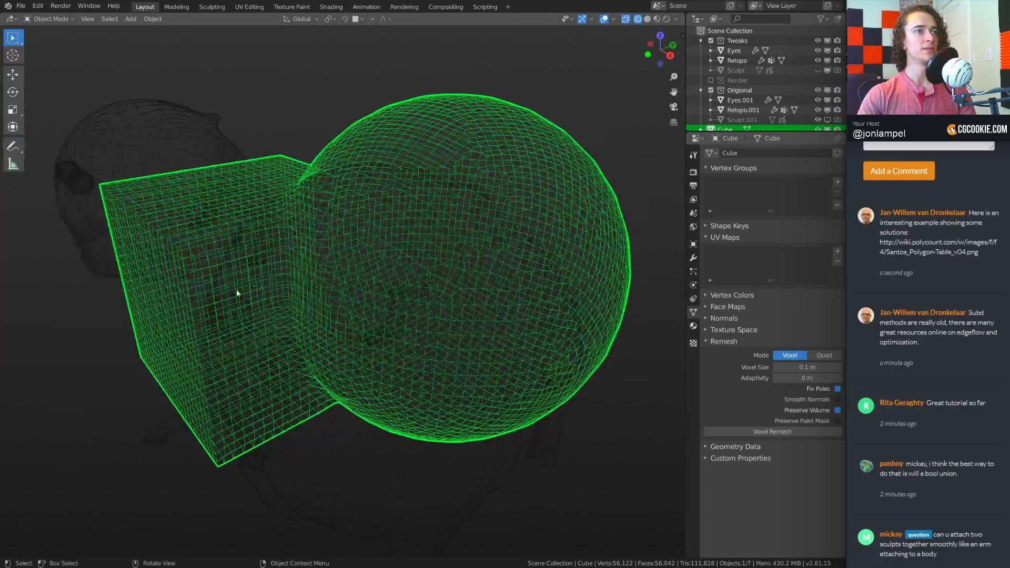
{"action": "key", "text": "z"}
{"action": "left_click", "coordinate": [300, 289]}
{"action": "mouse_move", "coordinate": [305, 289]}
{"action": "middle_mouse_down"}
{"action": "mouse_move", "coordinate": [347, 291]}
{"action": "mouse_move", "coordinate": [407, 267]}
{"action": "mouse_move", "coordinate": [409, 334]}
{"action": "mouse_move", "coordinate": [382, 257]}
{"action": "middle_mouse_up"}
{"action": "key", "text": "Delete"}
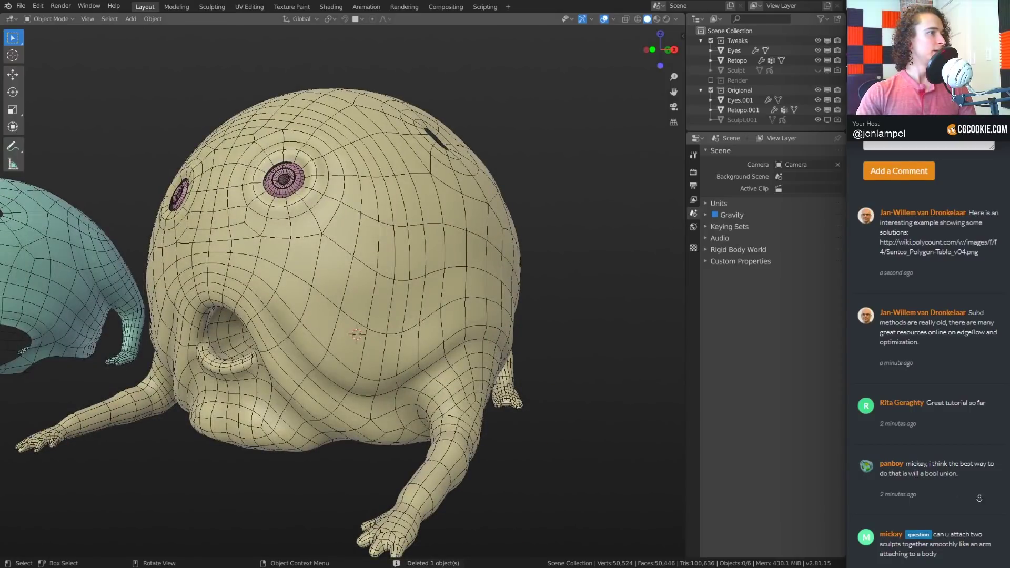
Select the original creature's retopology mesh and enter Edit Mode facing its head
{"action": "mouse_move", "coordinate": [979, 497]}
{"action": "middle_mouse_down"}
{"action": "mouse_move", "coordinate": [979, 510]}
{"action": "mouse_move", "coordinate": [979, 493]}
{"action": "middle_mouse_up"}
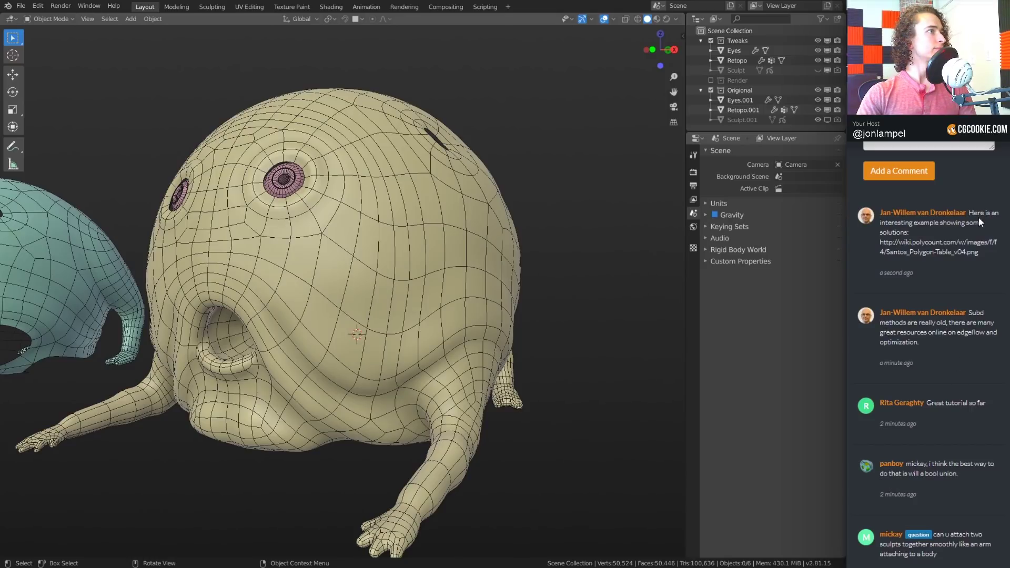
{"action": "middle_click_drag", "start_coordinate": [326, 295], "coordinate": [362, 266]}
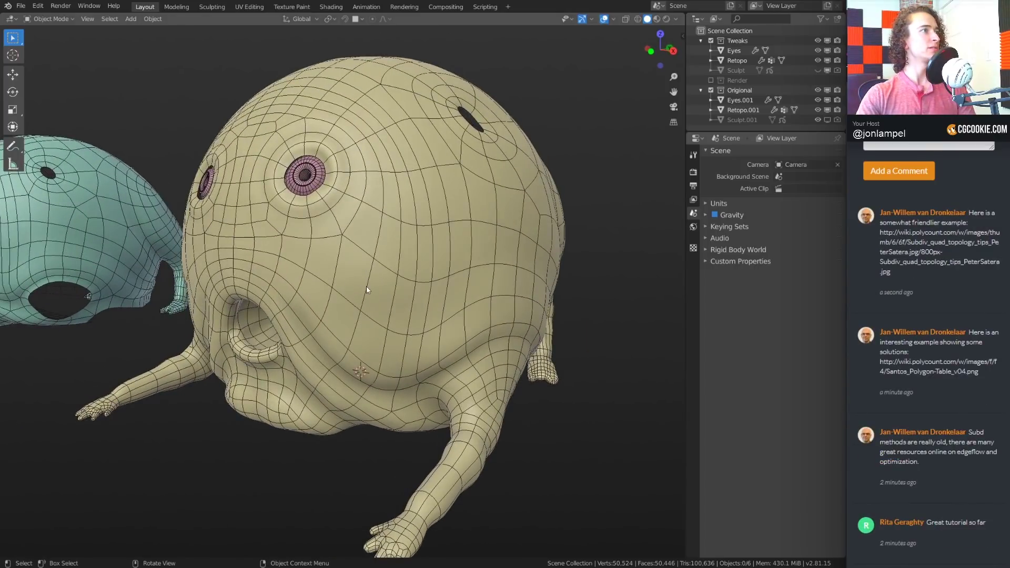
{"action": "middle_click_drag", "start_coordinate": [404, 295], "coordinate": [427, 280], "text": "shift"}
{"action": "scroll", "coordinate": [427, 281], "scroll_direction": "down", "scroll_amount": 4}
{"action": "middle_click_drag", "start_coordinate": [298, 277], "coordinate": [490, 310], "text": "shift"}
{"action": "scroll", "coordinate": [278, 302], "scroll_direction": "up", "scroll_amount": 3}
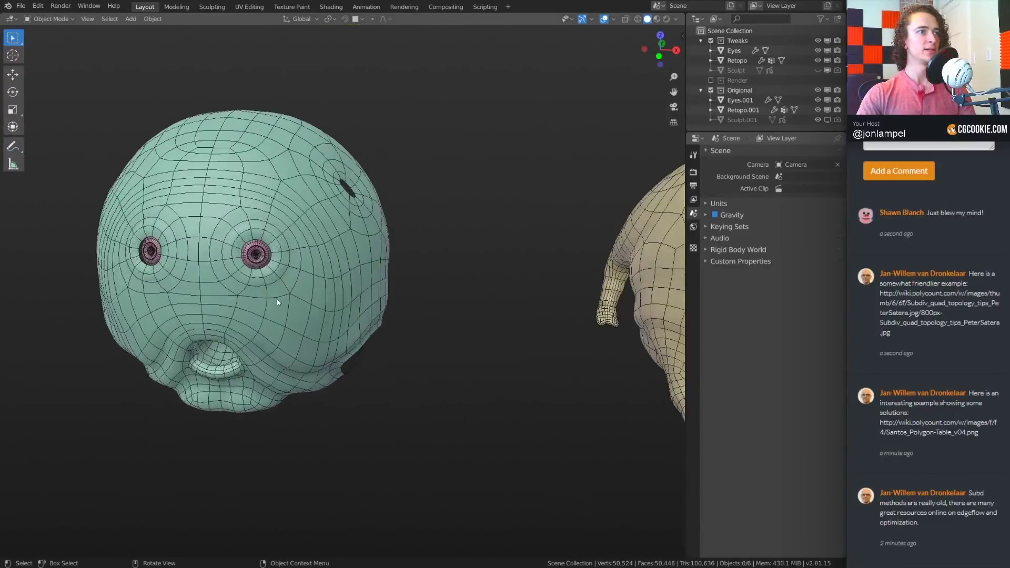
{"action": "left_click", "coordinate": [292, 309]}
{"action": "middle_click_drag", "start_coordinate": [293, 309], "coordinate": [244, 294]}
{"action": "key", "text": "ctrl+Tab"}
{"action": "left_click", "coordinate": [316, 307]}
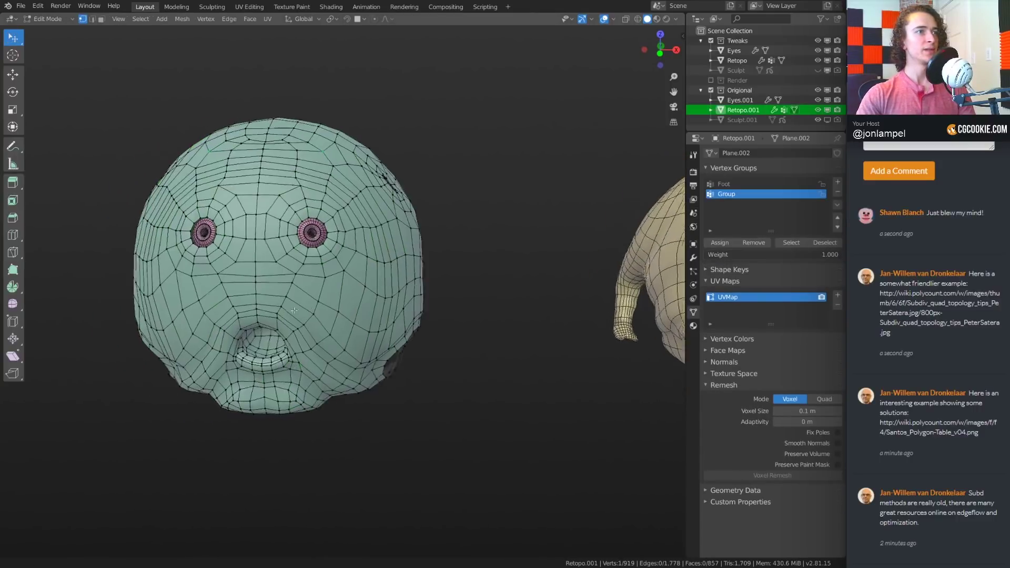
Nudge the centre-line vertex between the eyes and the mouth and view the original face from the front
{"action": "scroll", "coordinate": [249, 309], "scroll_direction": "up", "scroll_amount": 4}
{"action": "key", "text": "g"}
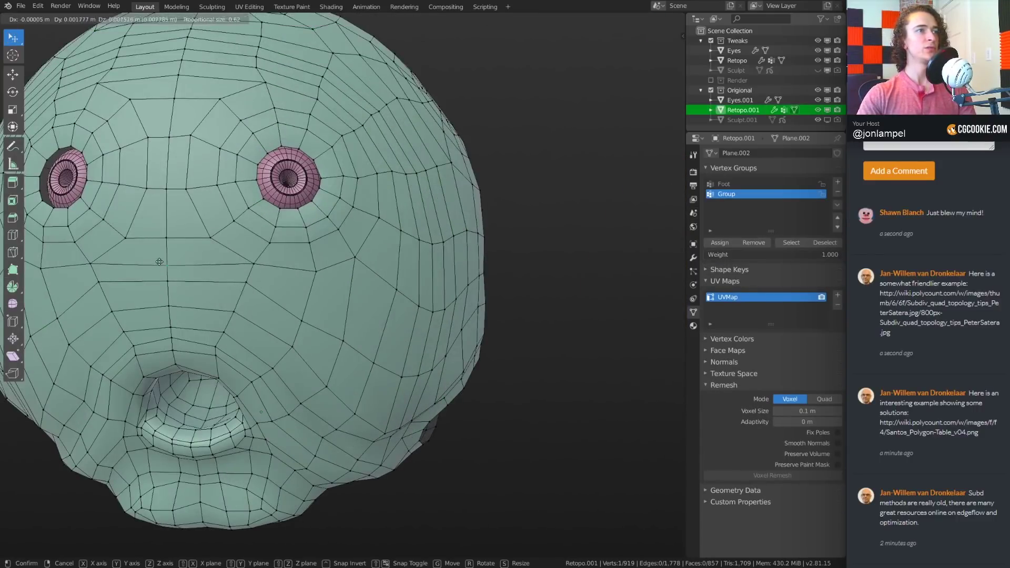
{"action": "left_click", "coordinate": [166, 265]}
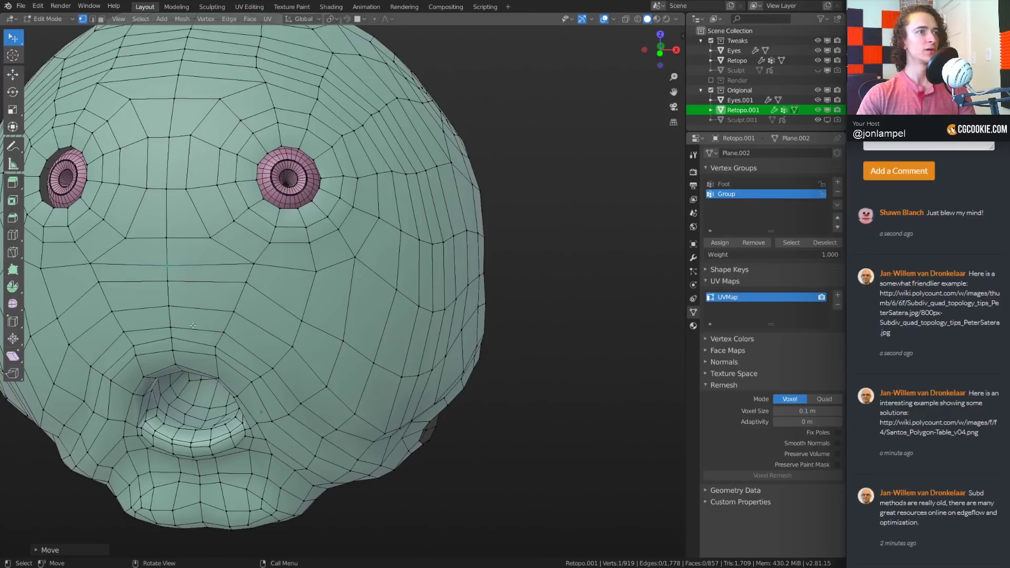
{"action": "middle_click_drag", "start_coordinate": [193, 325], "coordinate": [325, 331]}
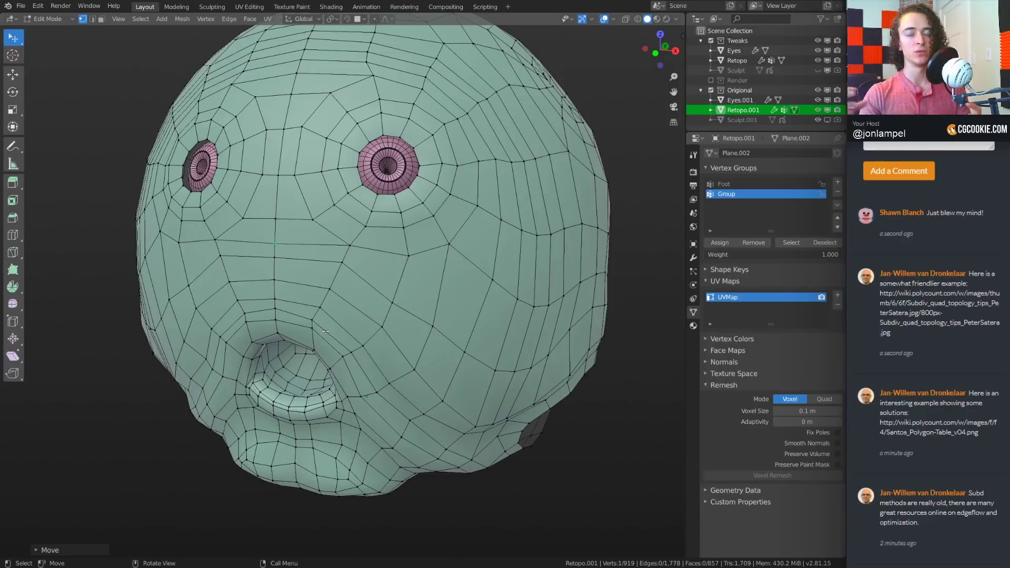
{"action": "key", "text": "KP_1"}
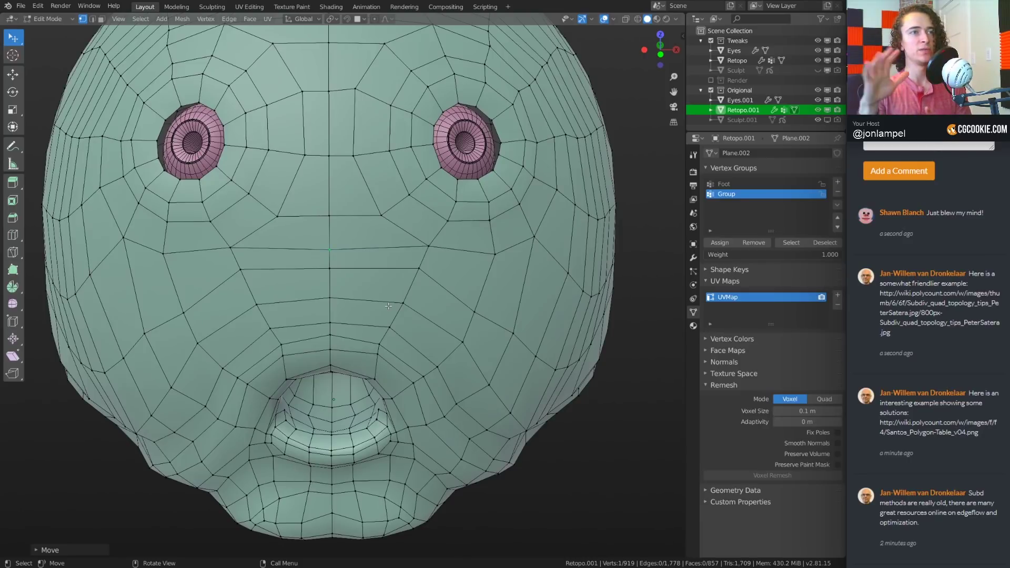
Try a knife cut from the edge between the eyes down to the top of the mouth, and undo it
{"action": "middle_click_drag", "start_coordinate": [389, 275], "coordinate": [344, 261]}
{"action": "key", "text": "k"}
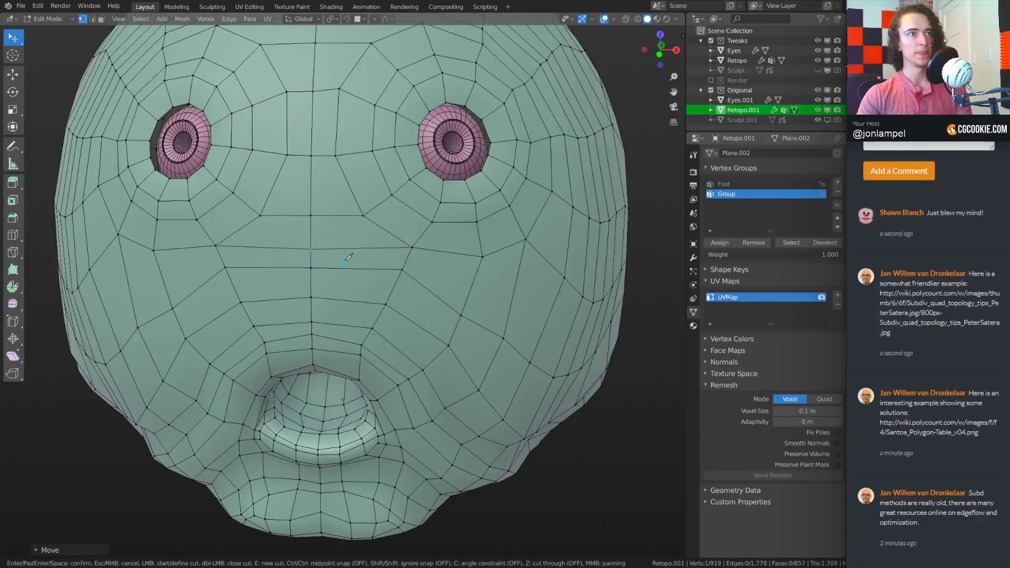
{"action": "left_click", "coordinate": [363, 215]}
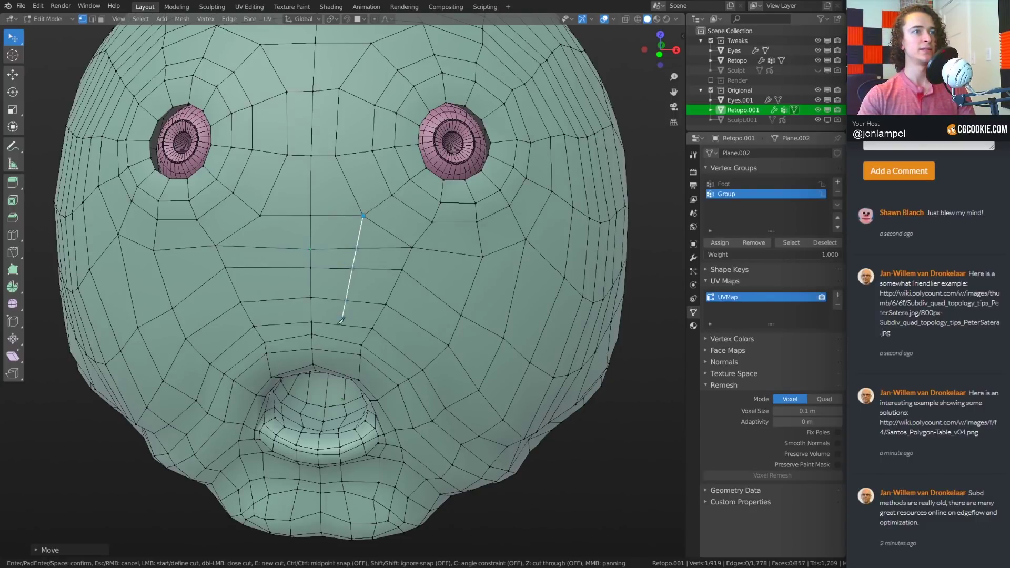
{"action": "left_click", "coordinate": [329, 368]}
{"action": "key", "text": "Return"}
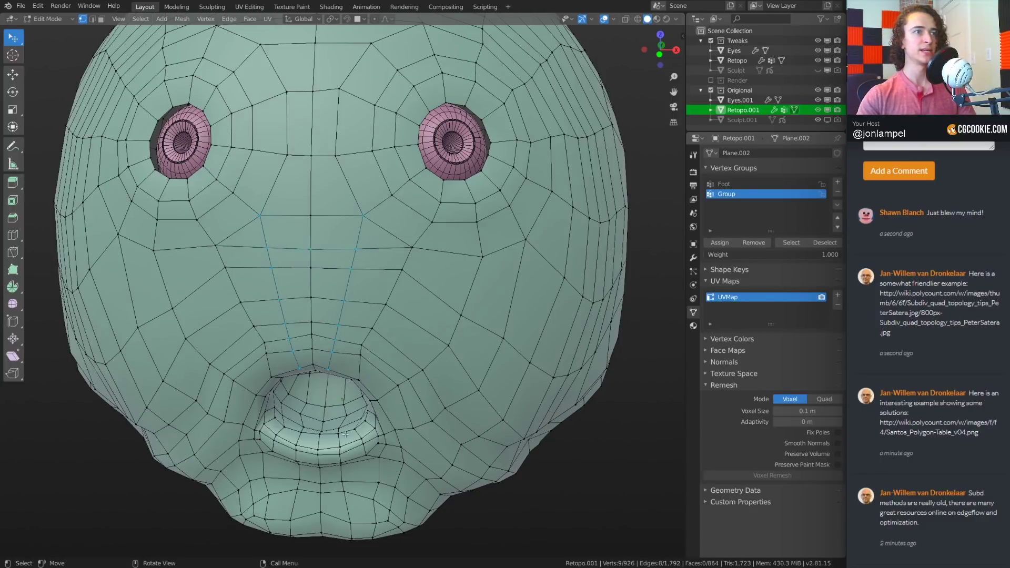
{"action": "key", "text": "ctrl+z"}
Leave Edit Mode on the original mesh, and put the tweaked retopology mesh in Edit Mode with its mouth in view
{"action": "scroll", "coordinate": [512, 344], "scroll_direction": "down", "scroll_amount": 2}
{"action": "mouse_move", "coordinate": [515, 346]}
{"action": "middle_mouse_down"}
{"action": "mouse_move", "coordinate": [495, 347]}
{"action": "mouse_move", "coordinate": [519, 353]}
{"action": "middle_mouse_up"}
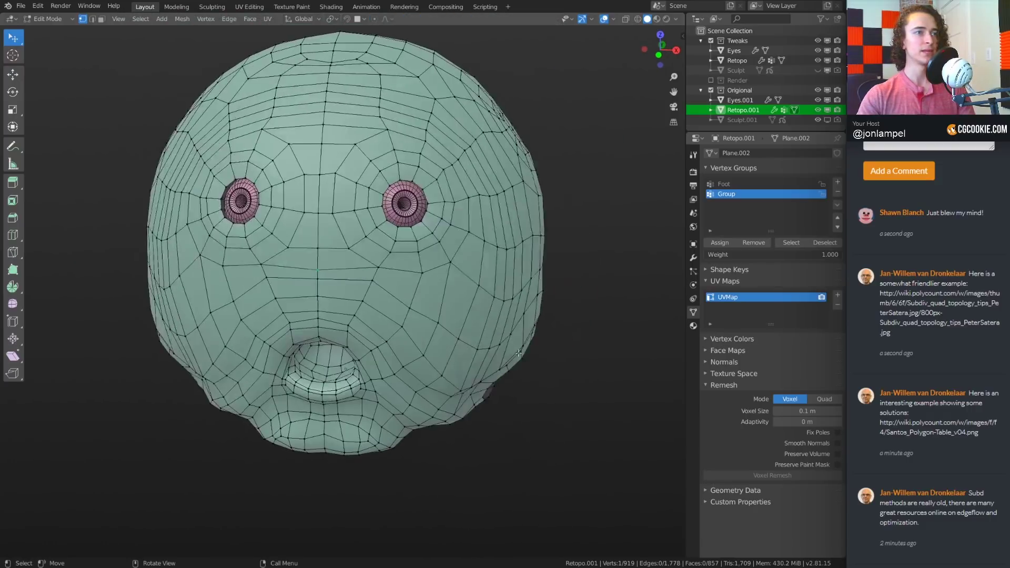
{"action": "key", "text": "Tab"}
{"action": "scroll", "coordinate": [570, 371], "scroll_direction": "down", "scroll_amount": 3}
{"action": "middle_click_drag", "start_coordinate": [590, 365], "coordinate": [497, 344]}
{"action": "left_click", "coordinate": [497, 345]}
{"action": "key", "text": "Tab"}
{"action": "scroll", "coordinate": [442, 318], "scroll_direction": "up", "scroll_amount": 3}
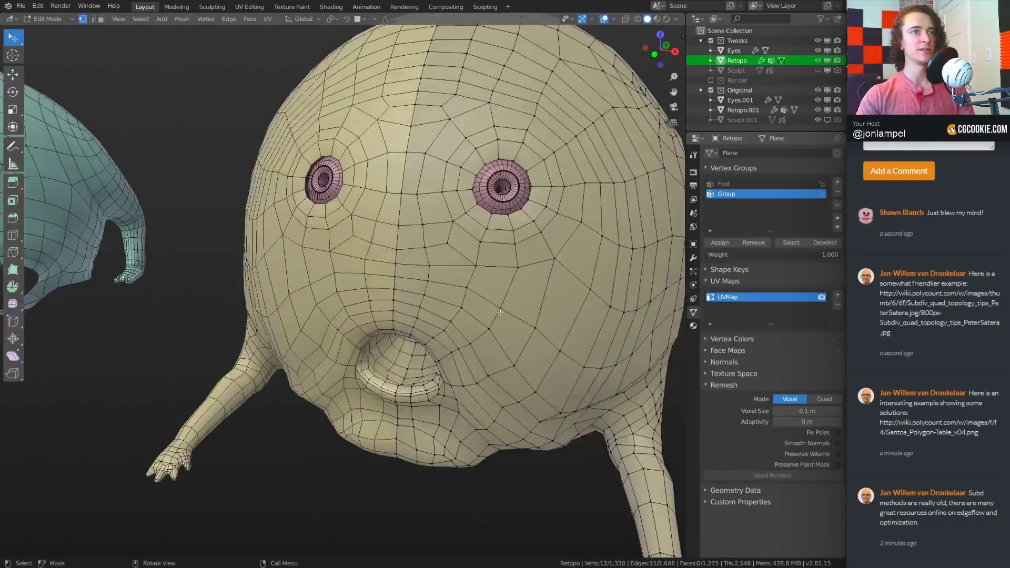
{"action": "middle_click_drag", "start_coordinate": [442, 318], "coordinate": [469, 304]}
{"action": "scroll", "coordinate": [470, 315], "scroll_direction": "up", "scroll_amount": 3}
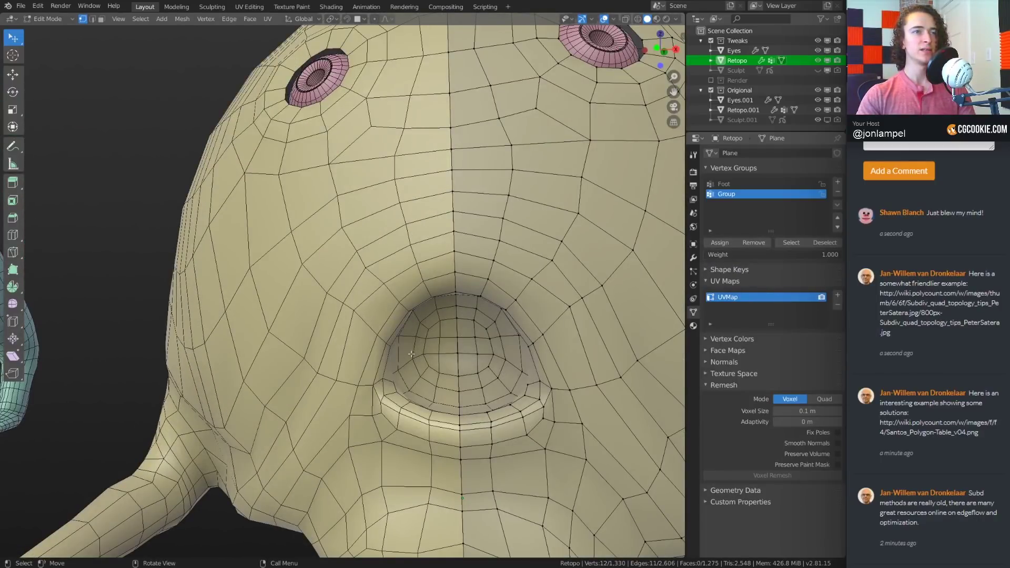
Box-select the small patch at the back of the tweaked mesh's mouth, fill it, and grow the selection around it
{"action": "middle_click_drag", "start_coordinate": [504, 352], "coordinate": [452, 339]}
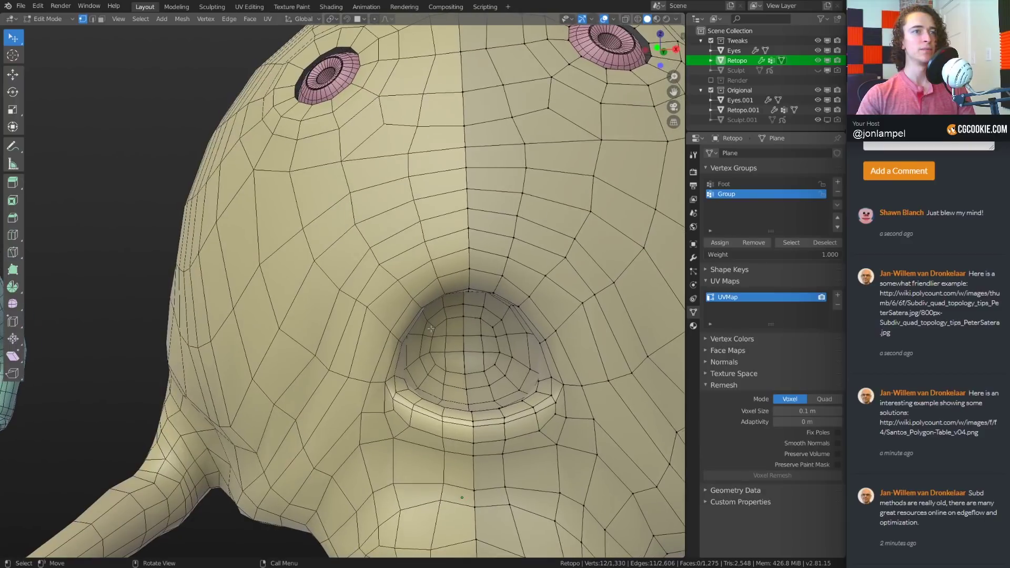
{"action": "key", "text": "b"}
{"action": "left_click_drag", "start_coordinate": [454, 329], "coordinate": [488, 360]}
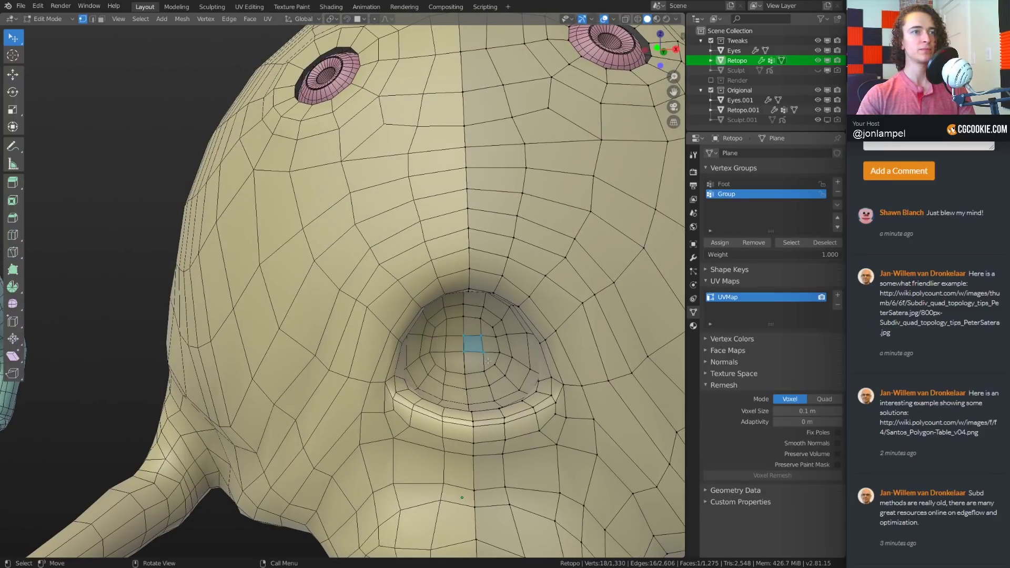
{"action": "key", "text": "f"}
{"action": "key", "text": "ctrl+KP_Add"}
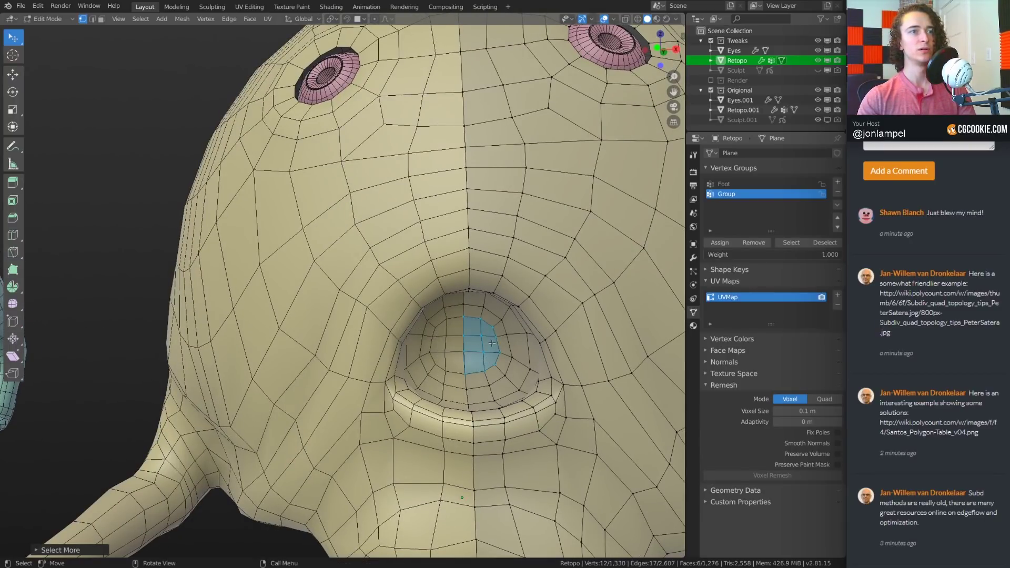
{"action": "key", "text": "f"}
Examine the tweaked head's topology around the mouth, eyes and forehead, and compare it with the original creature
{"action": "middle_click_drag", "start_coordinate": [480, 315], "coordinate": [459, 401], "text": "shift"}
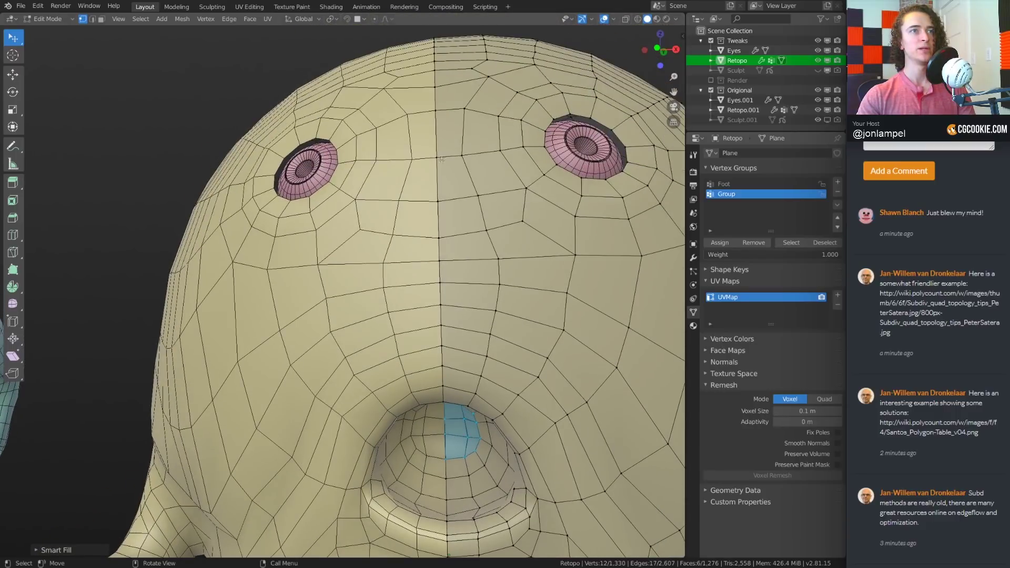
{"action": "scroll", "coordinate": [441, 160], "scroll_direction": "down", "scroll_amount": 3}
{"action": "middle_click_drag", "start_coordinate": [441, 160], "coordinate": [459, 264]}
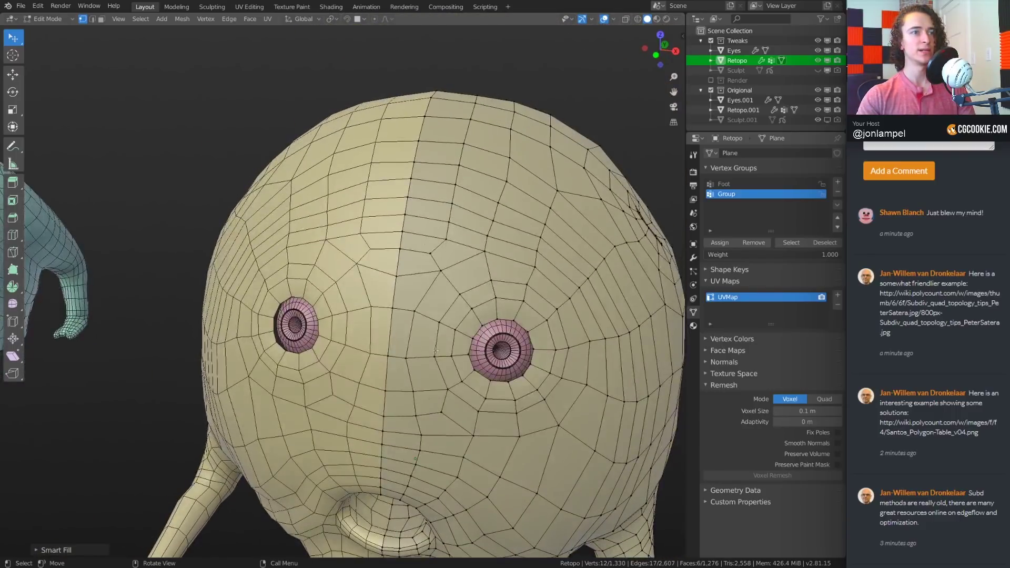
{"action": "scroll", "coordinate": [435, 350], "scroll_direction": "down", "scroll_amount": 2}
{"action": "mouse_move", "coordinate": [427, 376]}
{"action": "middle_mouse_down"}
{"action": "mouse_move", "coordinate": [598, 357]}
{"action": "mouse_move", "coordinate": [424, 365]}
{"action": "middle_mouse_up"}
{"action": "middle_click_drag", "start_coordinate": [219, 342], "coordinate": [647, 316], "text": "shift"}
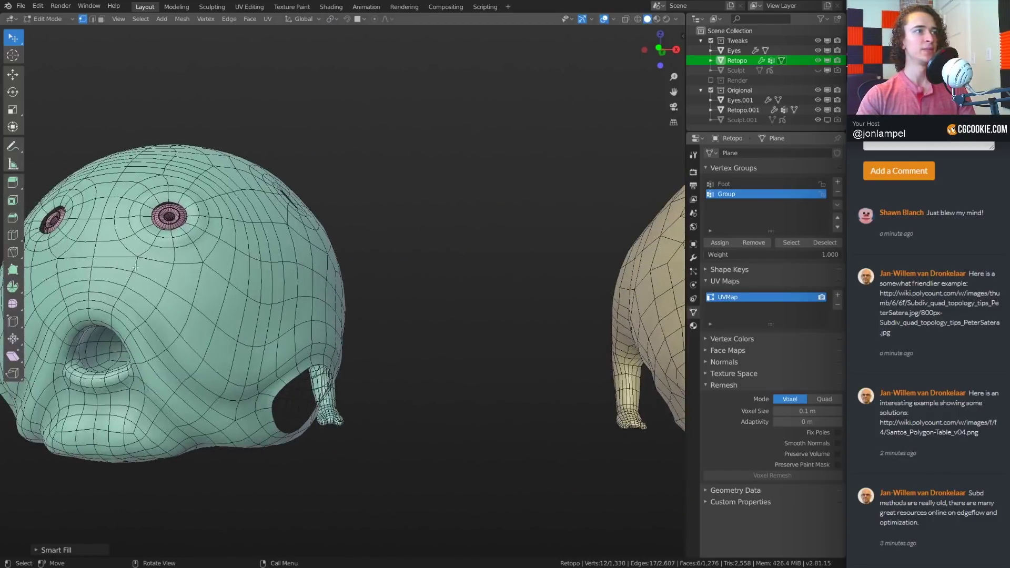
{"action": "scroll", "coordinate": [136, 267], "scroll_direction": "down", "scroll_amount": 2}
{"action": "middle_click_drag", "start_coordinate": [136, 267], "coordinate": [2, 346]}
Return the tweaked mesh to Object Mode, deselect everything, and view both creatures at a three-quarter angle
{"action": "key", "text": "ctrl+Tab"}
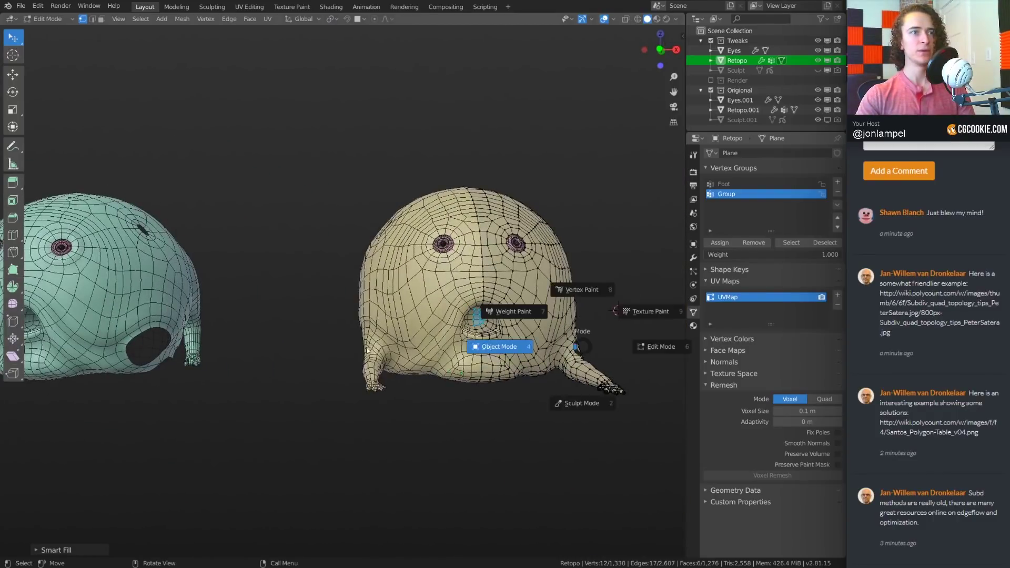
{"action": "left_click", "coordinate": [367, 351]}
{"action": "middle_click_drag", "start_coordinate": [526, 346], "coordinate": [435, 341]}
{"action": "key", "text": "alt+a"}
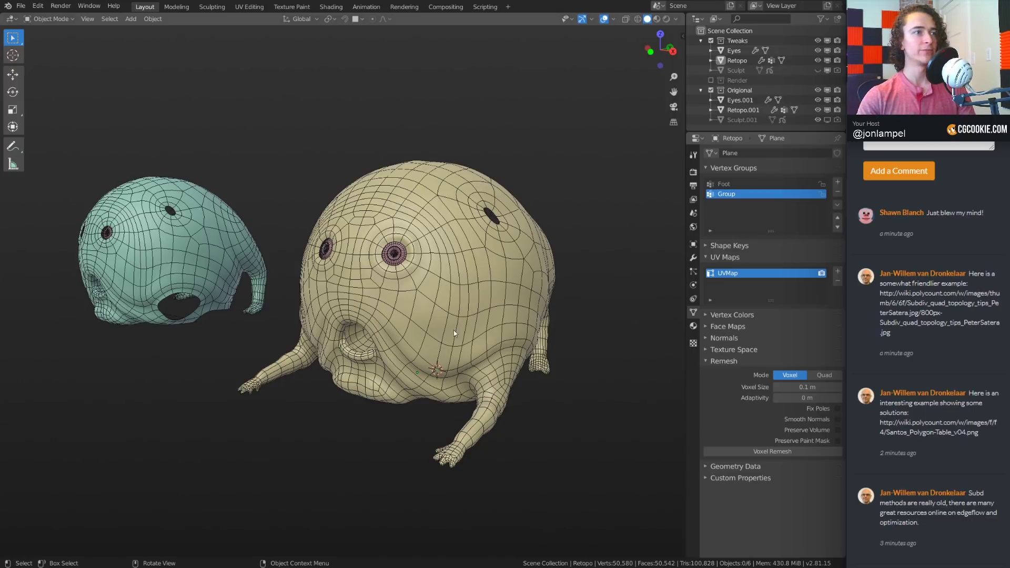
{"action": "mouse_move", "coordinate": [456, 320]}
{"action": "middle_mouse_down"}
{"action": "mouse_move", "coordinate": [567, 362]}
{"action": "mouse_move", "coordinate": [489, 352]}
{"action": "mouse_move", "coordinate": [451, 303]}
{"action": "middle_mouse_up"}
{"action": "scroll", "coordinate": [480, 349], "scroll_direction": "up", "scroll_amount": 4}
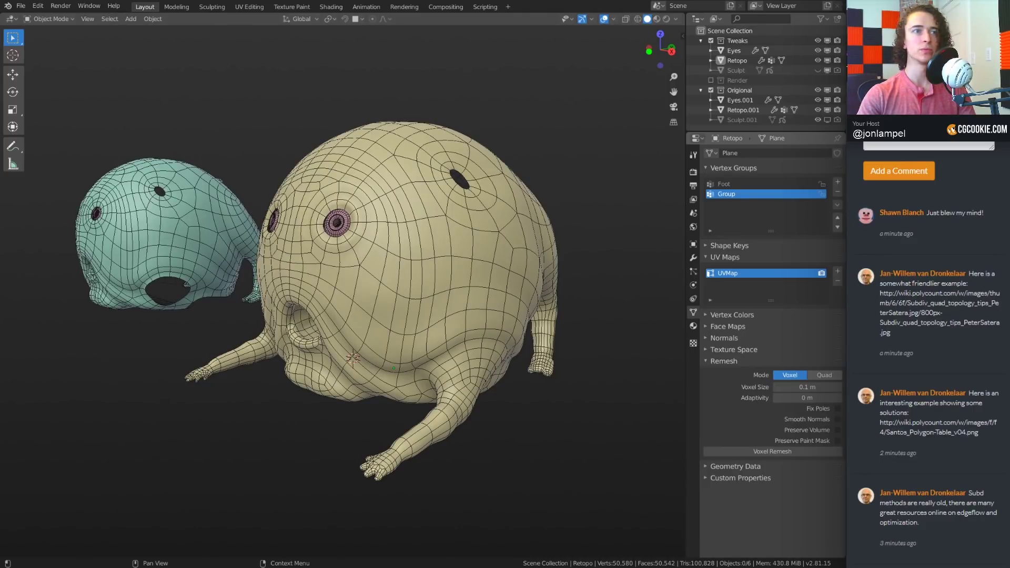
{"action": "middle_click_drag", "start_coordinate": [592, 363], "coordinate": [565, 358]}
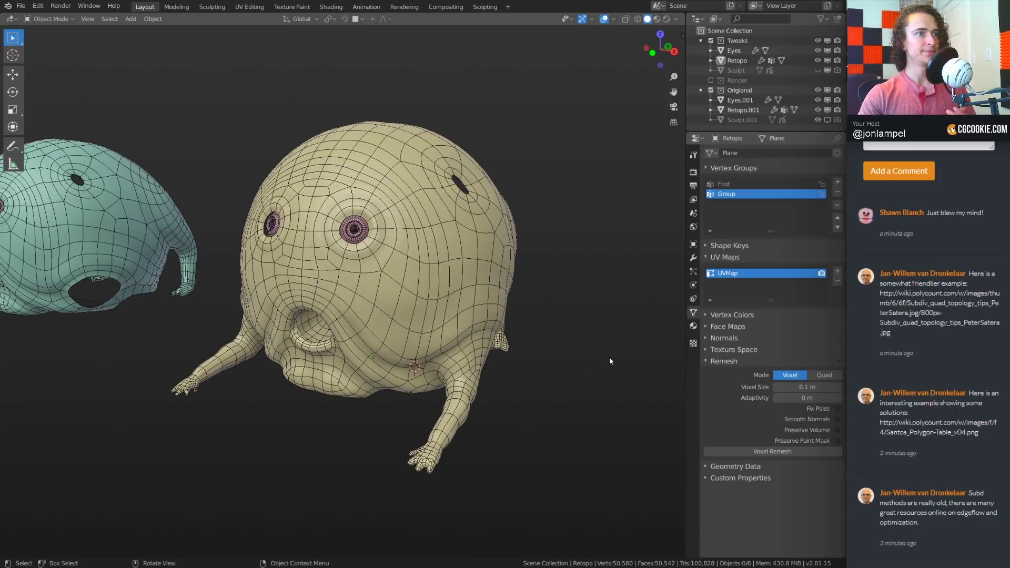
{"action": "middle_click_drag", "start_coordinate": [518, 373], "coordinate": [418, 406]}
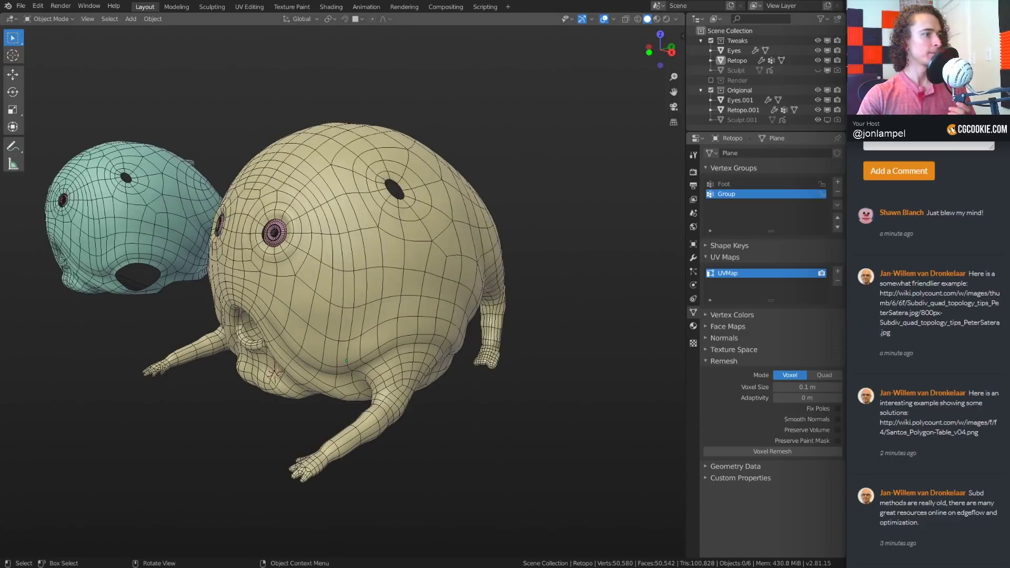
Switch to the text editor, show Shoe Box.txt with enlarged text, and reposition the window for reading
{"action": "key", "text": "alt+Tab"}
{"action": "left_click", "coordinate": [232, 61]}
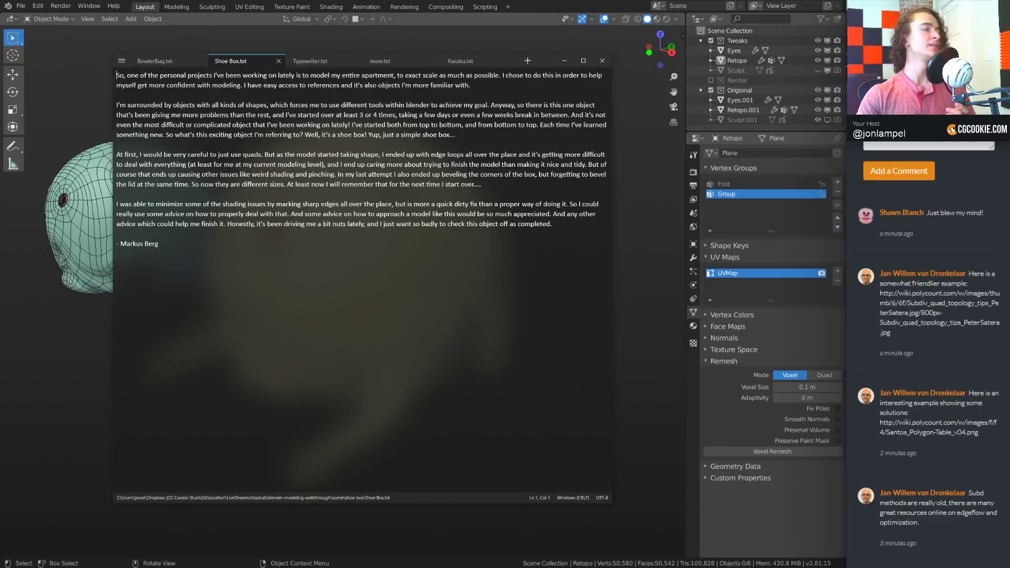
{"action": "scroll", "coordinate": [277, 280], "scroll_direction": "up", "scroll_amount": 6, "text": "ctrl"}
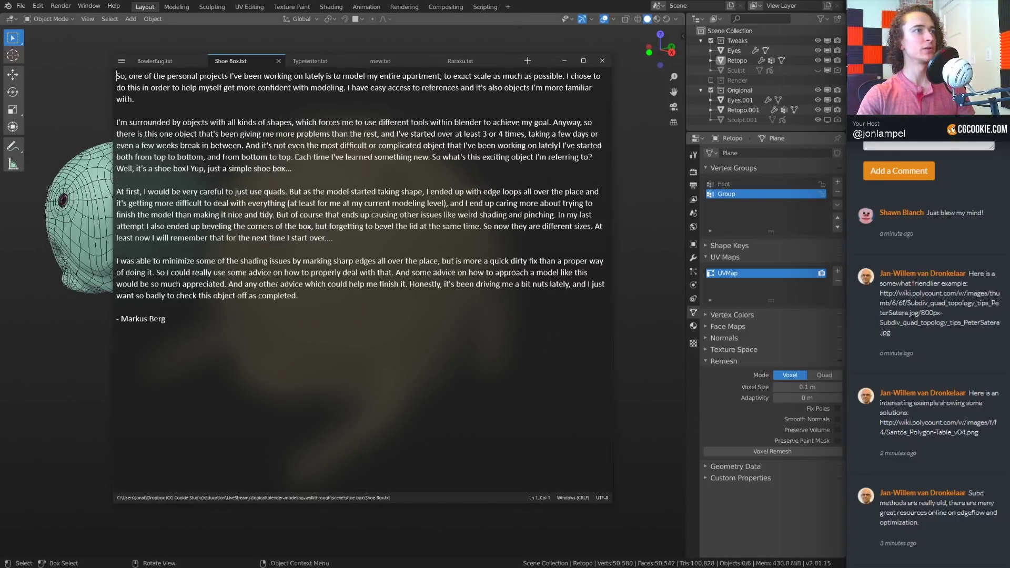
{"action": "scroll", "coordinate": [276, 280], "scroll_direction": "down", "scroll_amount": 1, "text": "ctrl"}
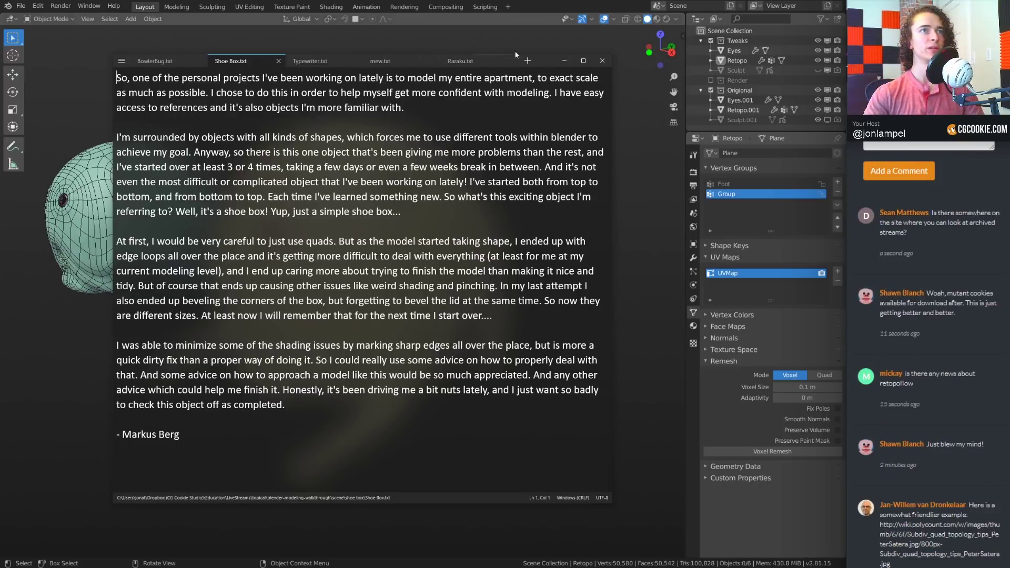
{"action": "left_click_drag", "start_coordinate": [545, 61], "coordinate": [645, 59]}
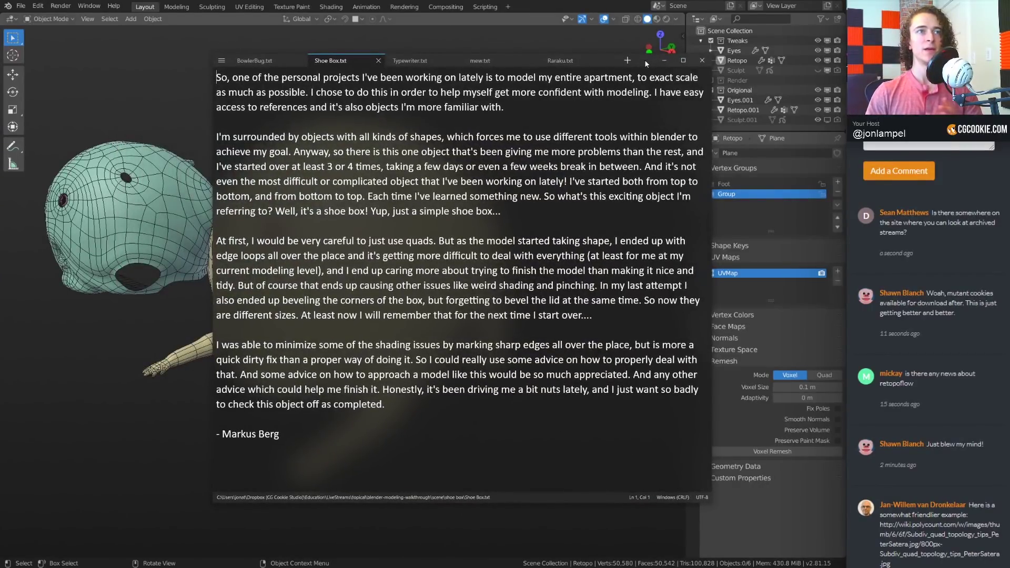
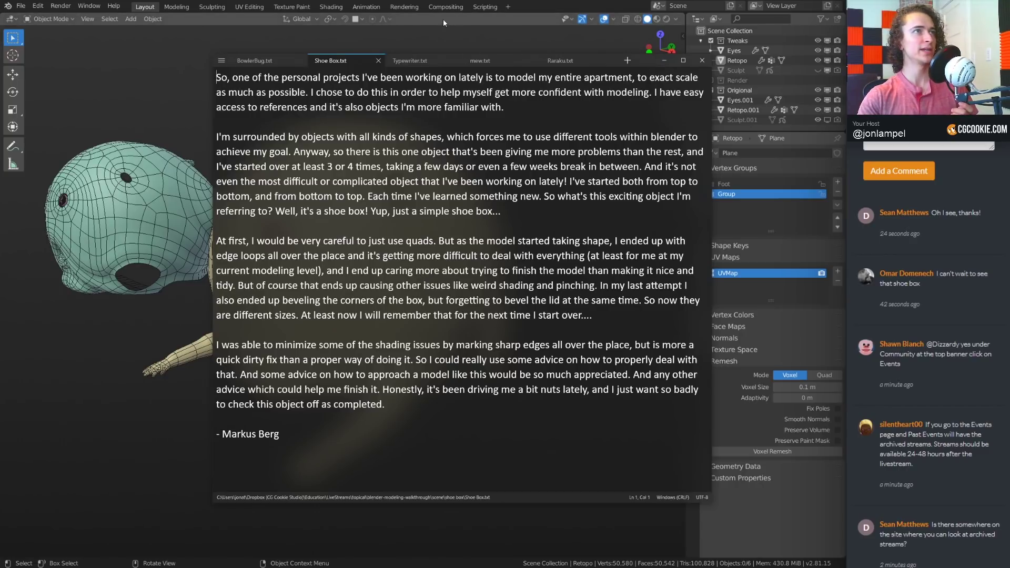
Switch back to Blender and open the recent file shoe_box_tweak.blend, discarding the changes to BowlerBug_tweaks
{"action": "left_click", "coordinate": [451, 1]}
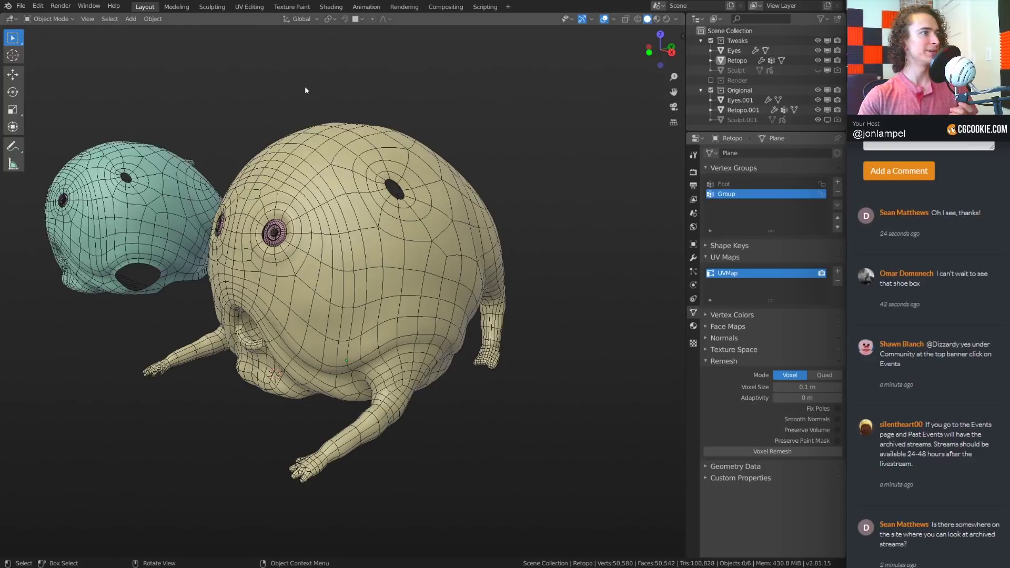
{"action": "left_click", "coordinate": [21, 6]}
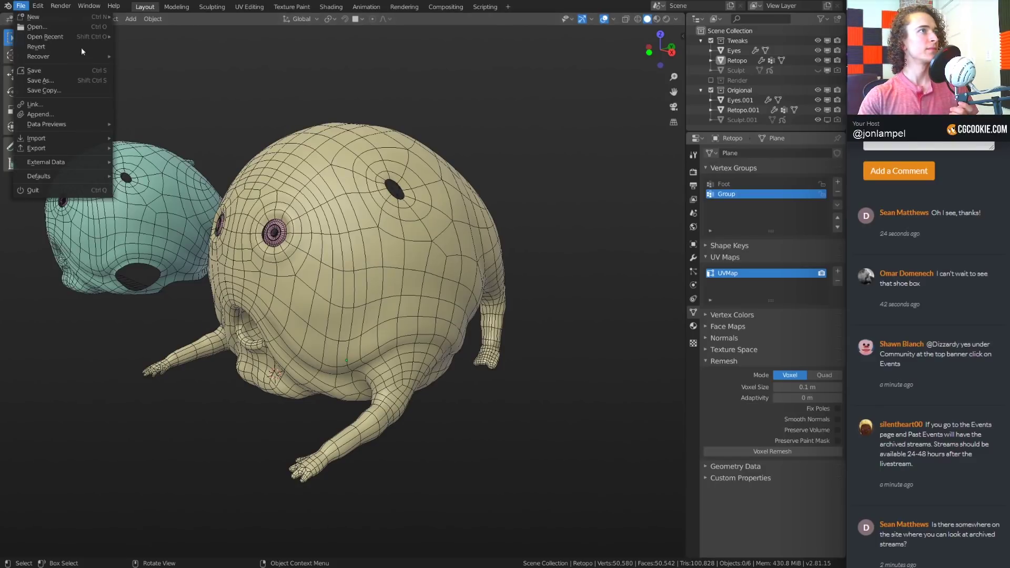
{"action": "mouse_move", "coordinate": [99, 37]}
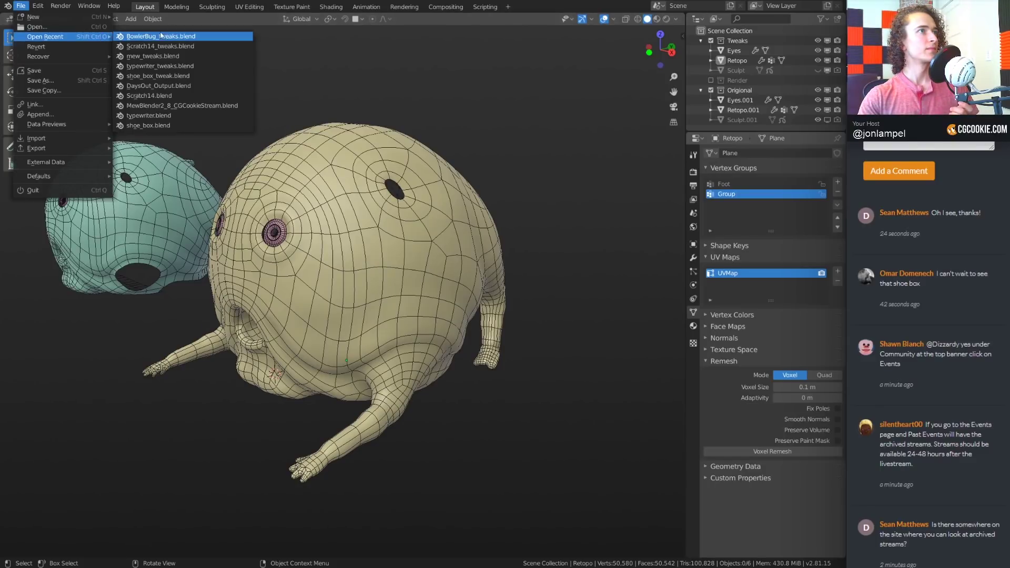
{"action": "left_click", "coordinate": [204, 75]}
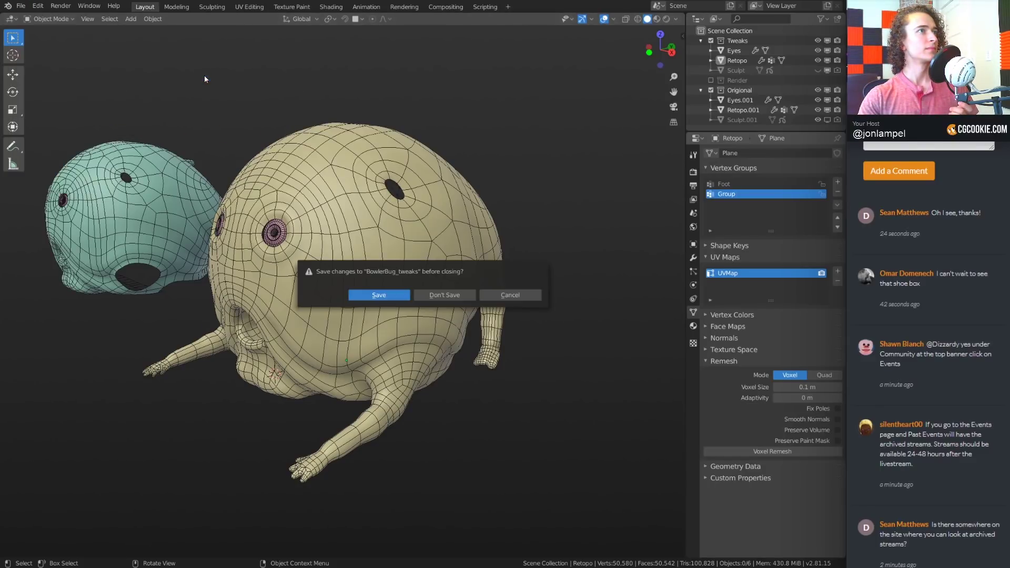
{"action": "left_click", "coordinate": [461, 295]}
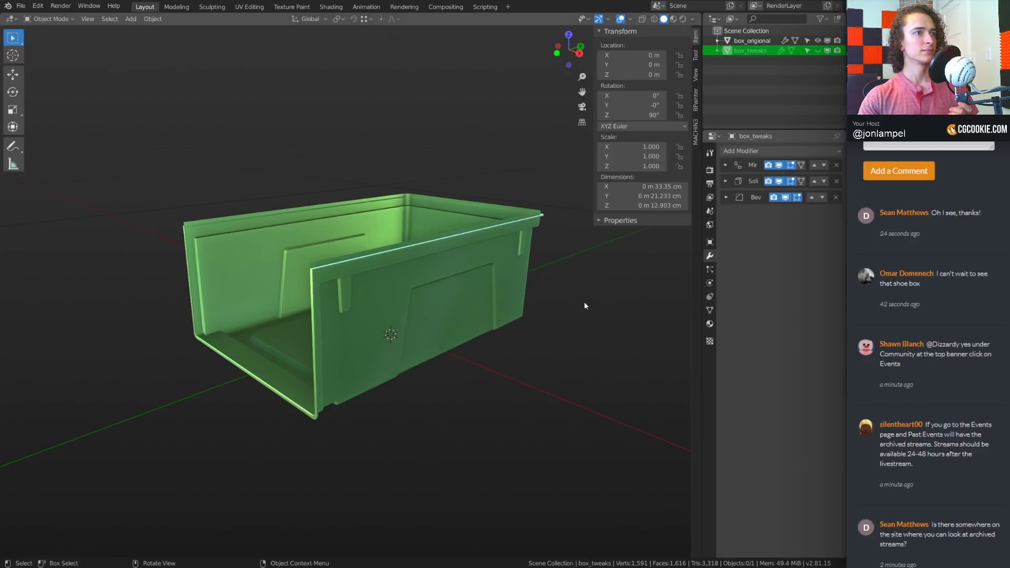
Shade the viewport with the glossy vertical-striped metal matcap and view the shoe box's long side up close
{"action": "mouse_move", "coordinate": [441, 365]}
{"action": "middle_mouse_down"}
{"action": "mouse_move", "coordinate": [462, 370]}
{"action": "mouse_move", "coordinate": [438, 371]}
{"action": "mouse_move", "coordinate": [450, 369]}
{"action": "middle_mouse_up"}
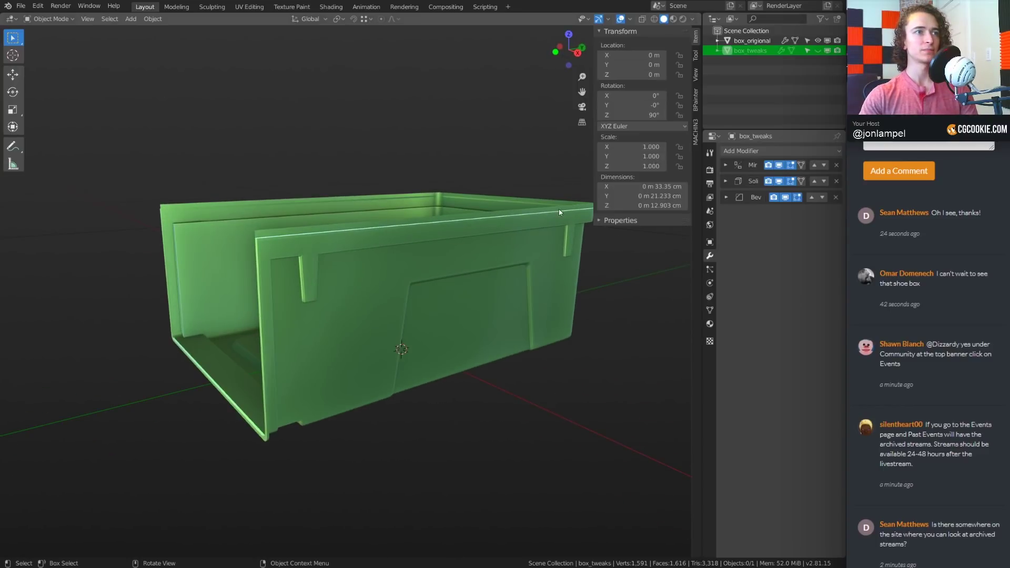
{"action": "middle_click_drag", "start_coordinate": [503, 305], "coordinate": [466, 279]}
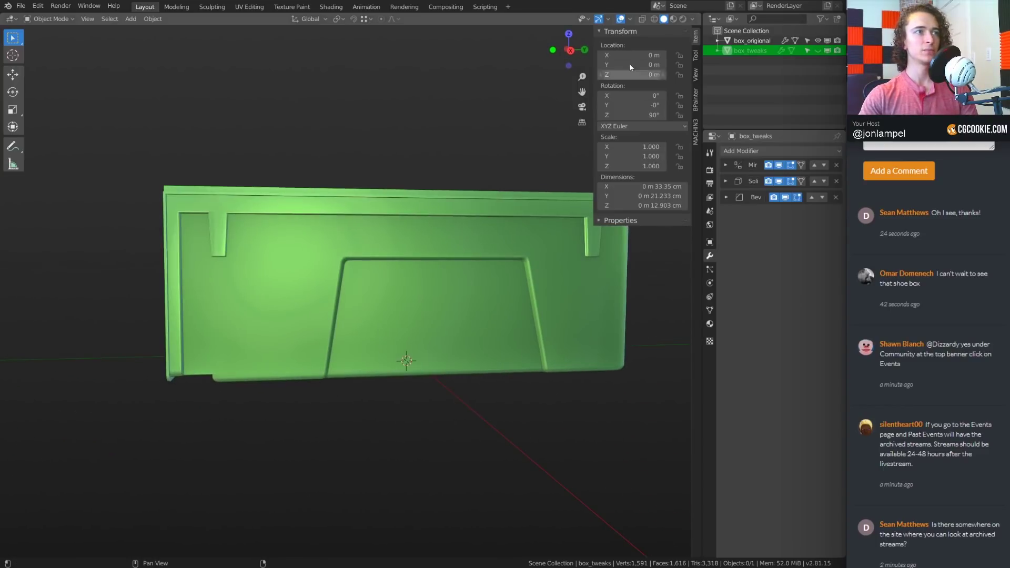
{"action": "left_click", "coordinate": [692, 19]}
{"action": "left_click", "coordinate": [683, 78]}
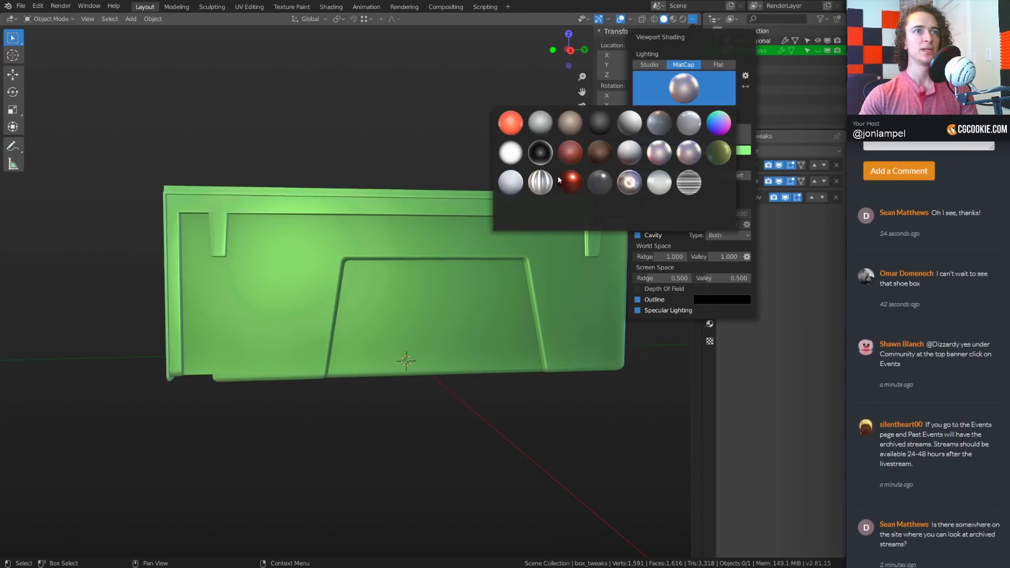
{"action": "left_click", "coordinate": [547, 183]}
{"action": "mouse_move", "coordinate": [307, 315]}
{"action": "middle_mouse_down"}
{"action": "mouse_move", "coordinate": [300, 310]}
{"action": "mouse_move", "coordinate": [319, 305]}
{"action": "middle_mouse_up"}
{"action": "scroll", "coordinate": [319, 309], "scroll_direction": "up", "scroll_amount": 3}
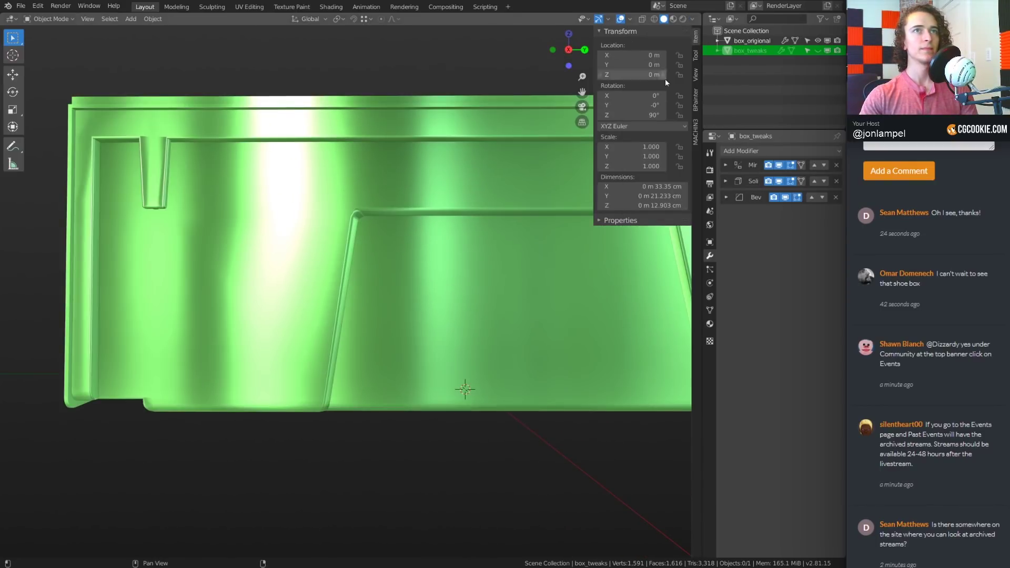
Change the viewport matcap to the horizontal black-and-white stripes and move in on the box's long side
{"action": "left_click", "coordinate": [692, 19]}
{"action": "left_click", "coordinate": [683, 88]}
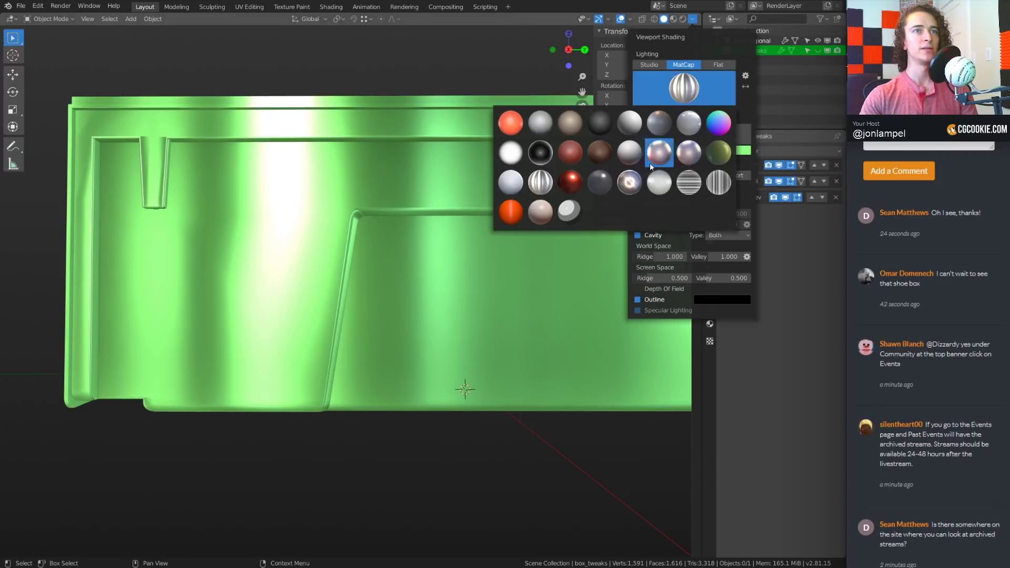
{"action": "left_click", "coordinate": [694, 185]}
{"action": "middle_click_drag", "start_coordinate": [294, 368], "coordinate": [315, 368]}
{"action": "scroll", "coordinate": [365, 355], "scroll_direction": "up", "scroll_amount": 4}
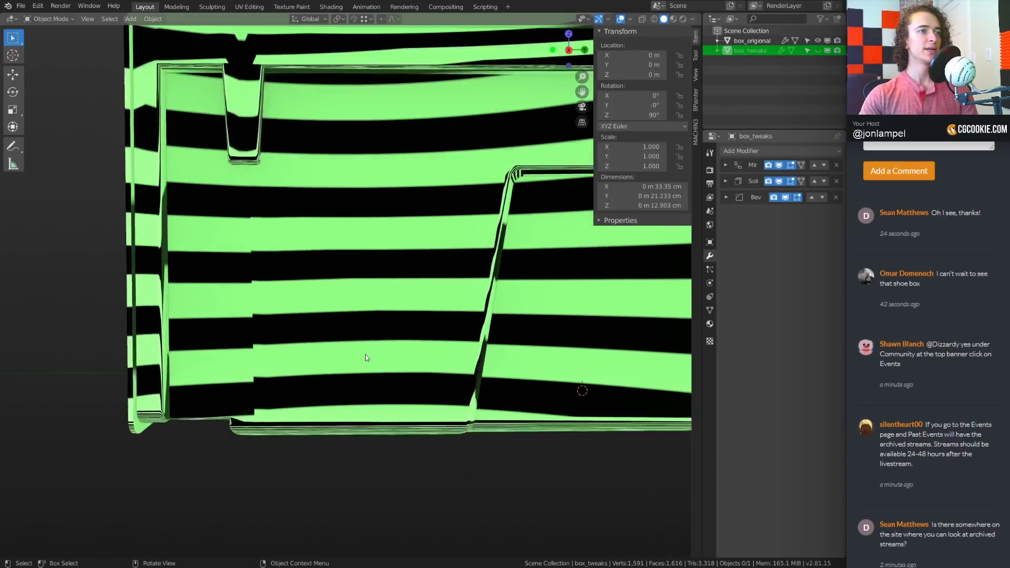
Examine how the stripe reflections run across the shoe box's side, recessed panel, tabs and rounded corner
{"action": "middle_click_drag", "start_coordinate": [235, 337], "coordinate": [394, 322]}
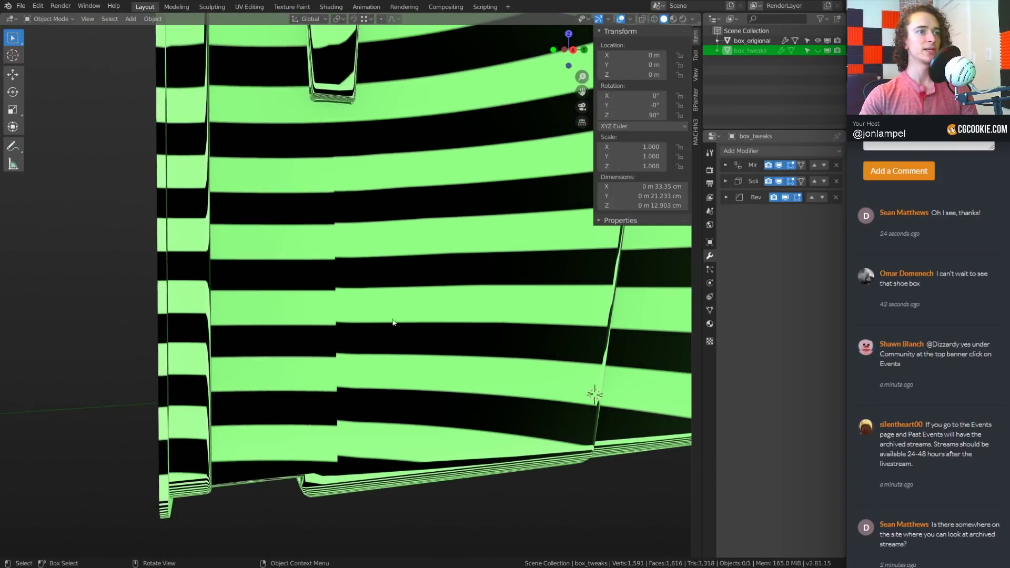
{"action": "scroll", "coordinate": [356, 299], "scroll_direction": "down", "scroll_amount": 2}
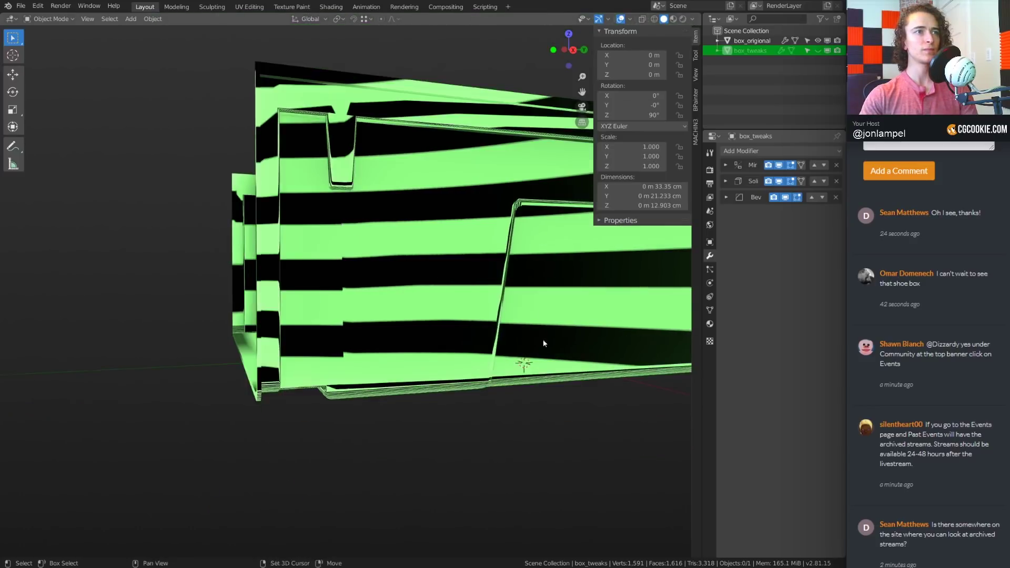
{"action": "middle_click_drag", "start_coordinate": [543, 339], "coordinate": [459, 353], "text": "shift"}
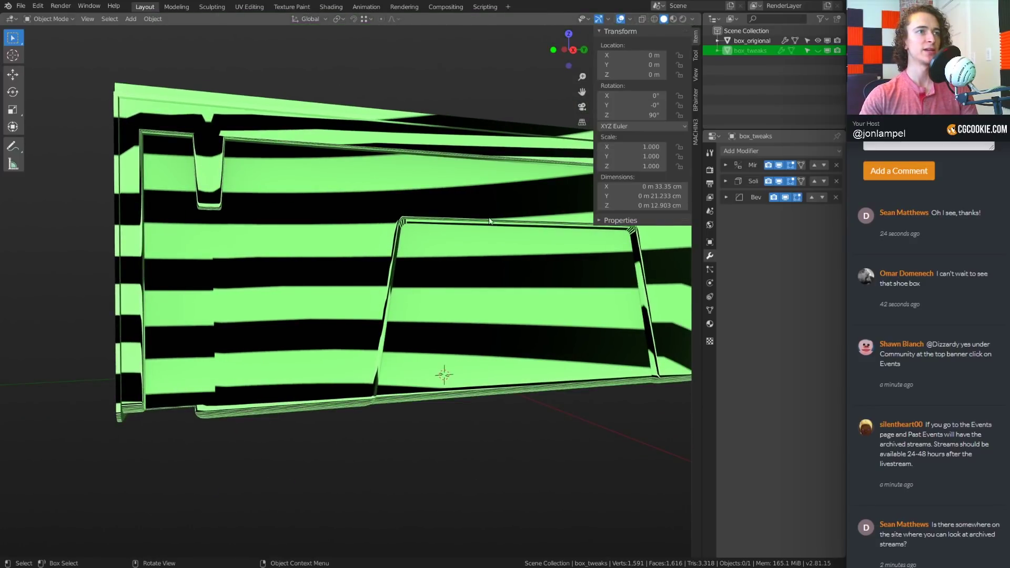
{"action": "middle_click_drag", "start_coordinate": [489, 221], "coordinate": [297, 339]}
{"action": "scroll", "coordinate": [410, 218], "scroll_direction": "up", "scroll_amount": 1}
{"action": "middle_click_drag", "start_coordinate": [409, 216], "coordinate": [418, 161], "text": "shift"}
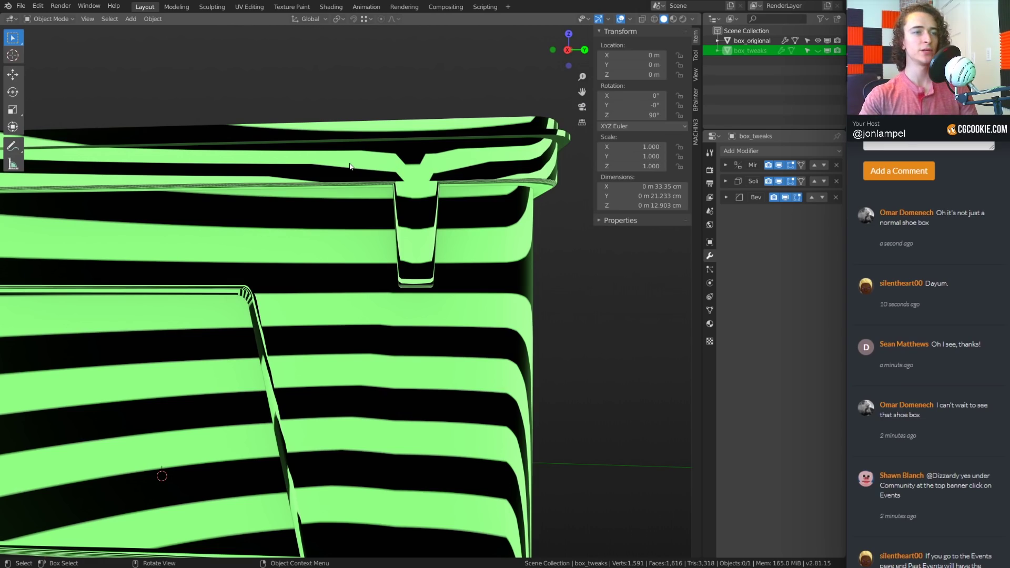
{"action": "scroll", "coordinate": [339, 361], "scroll_direction": "down", "scroll_amount": 3}
{"action": "middle_click_drag", "start_coordinate": [339, 361], "coordinate": [415, 387]}
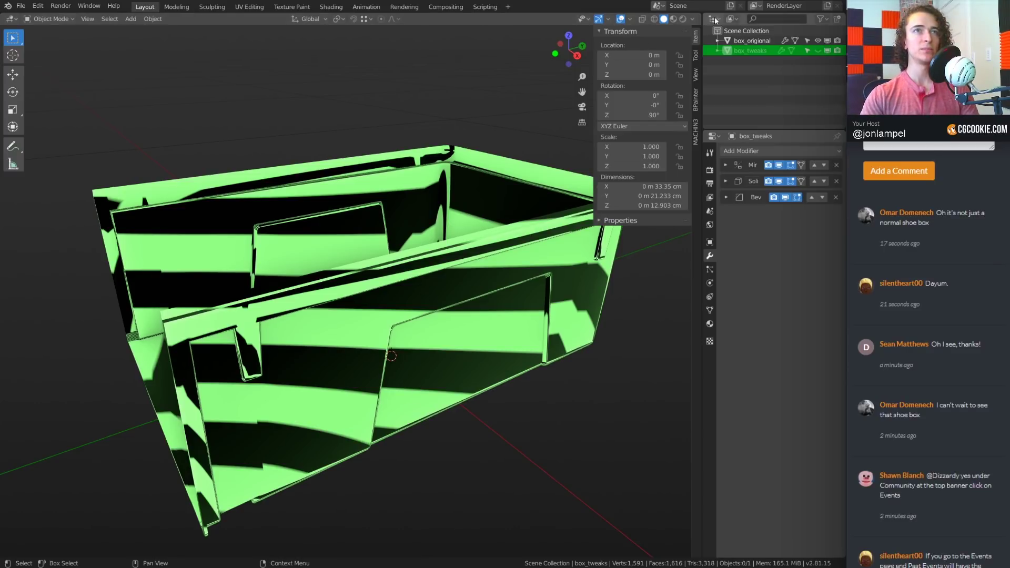
Change the viewport matcap from the stripes to the pearly metallic sphere
{"action": "left_click", "coordinate": [691, 19]}
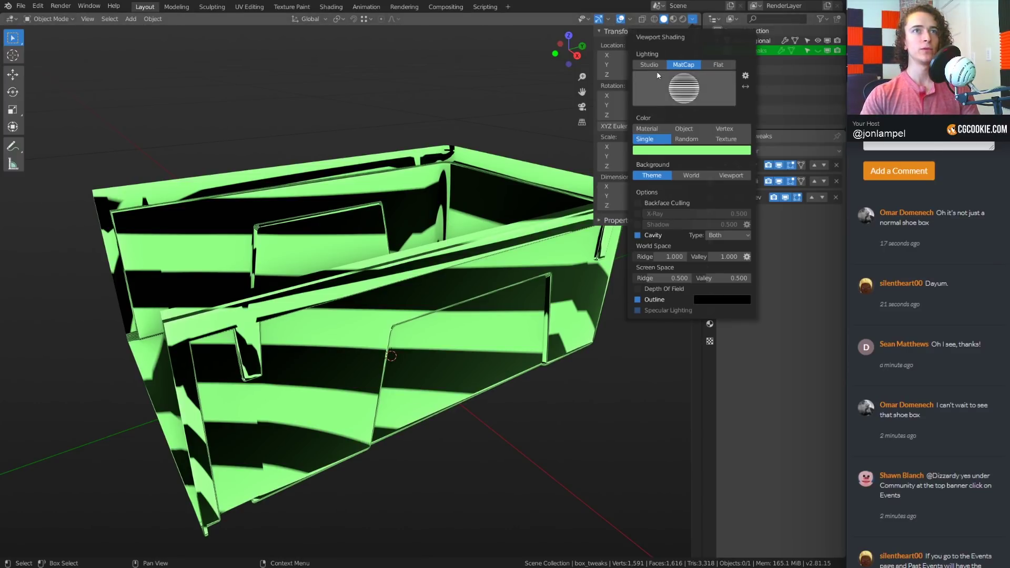
{"action": "left_click", "coordinate": [683, 88]}
{"action": "left_click", "coordinate": [690, 162]}
Select the box_origional object and put it in Edit Mode
{"action": "mouse_move", "coordinate": [368, 321]}
{"action": "middle_mouse_down"}
{"action": "mouse_move", "coordinate": [333, 334]}
{"action": "mouse_move", "coordinate": [364, 330]}
{"action": "mouse_move", "coordinate": [351, 330]}
{"action": "middle_mouse_up"}
{"action": "left_click", "coordinate": [351, 330]}
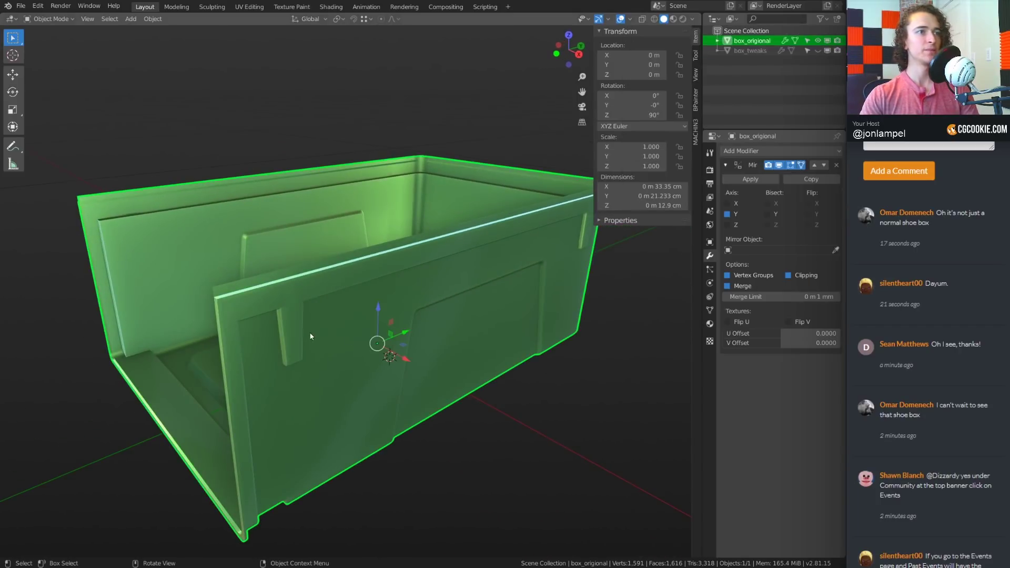
{"action": "key", "text": "Tab"}
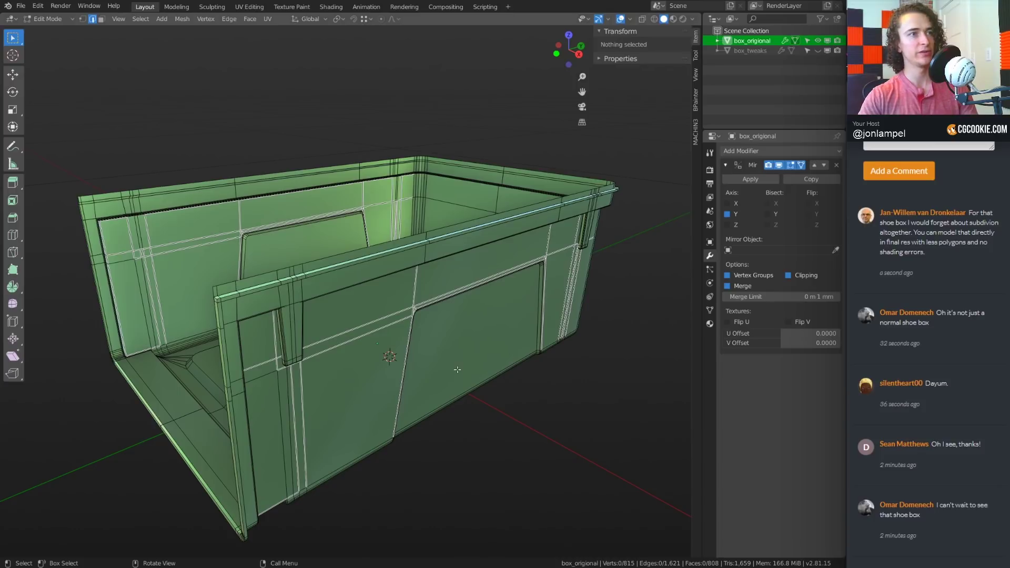
Examine the edge flow on the shoe box's long side around the hanging tab, the frame and the bottom corner
{"action": "middle_click_drag", "start_coordinate": [457, 369], "coordinate": [419, 311]}
{"action": "scroll", "coordinate": [431, 303], "scroll_direction": "up", "scroll_amount": 1}
{"action": "middle_click_drag", "start_coordinate": [494, 258], "coordinate": [602, 304]}
{"action": "scroll", "coordinate": [602, 304], "scroll_direction": "up", "scroll_amount": 4}
{"action": "middle_click_drag", "start_coordinate": [509, 84], "coordinate": [391, 255], "text": "shift"}
{"action": "scroll", "coordinate": [396, 278], "scroll_direction": "up", "scroll_amount": 2}
{"action": "middle_click_drag", "start_coordinate": [356, 77], "coordinate": [372, 214], "text": "shift"}
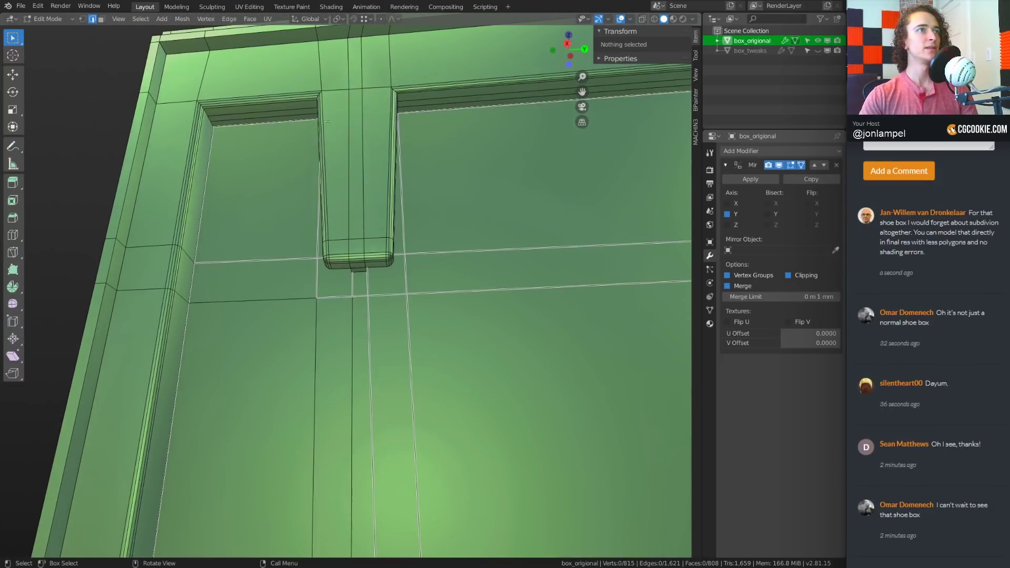
{"action": "middle_click_drag", "start_coordinate": [187, 248], "coordinate": [266, 236]}
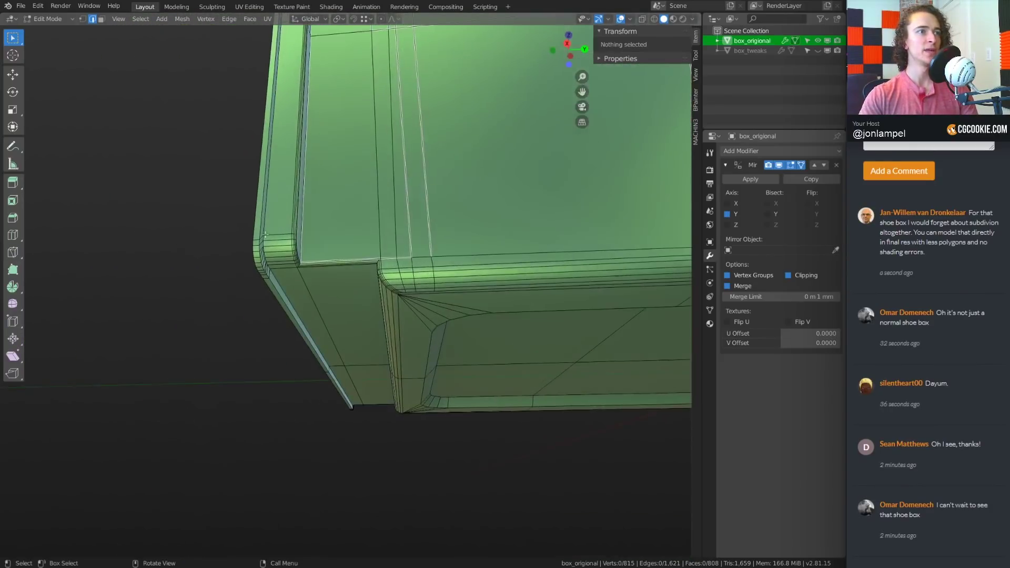
{"action": "middle_click_drag", "start_coordinate": [347, 251], "coordinate": [152, 263], "text": "shift"}
{"action": "scroll", "coordinate": [152, 263], "scroll_direction": "down", "scroll_amount": 3}
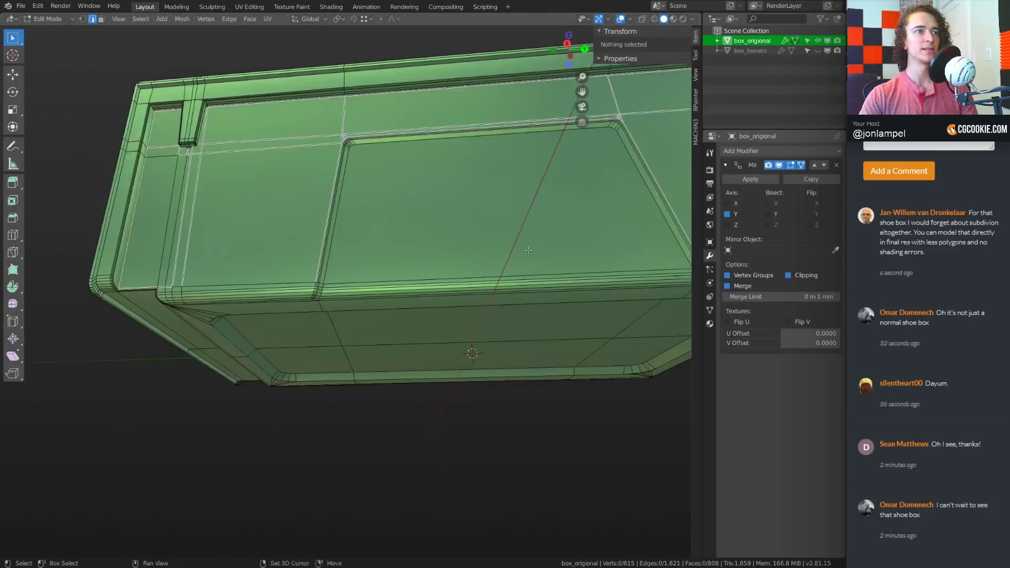
Examine the edges around the recessed panel, the far tab and the rounded corner, and compare them with the near end
{"action": "middle_click_drag", "start_coordinate": [531, 246], "coordinate": [241, 290], "text": "shift"}
{"action": "mouse_move", "coordinate": [424, 314]}
{"action": "middle_mouse_down"}
{"action": "mouse_move", "coordinate": [415, 336]}
{"action": "mouse_move", "coordinate": [415, 247]}
{"action": "mouse_move", "coordinate": [413, 323]}
{"action": "middle_mouse_up"}
{"action": "scroll", "coordinate": [412, 323], "scroll_direction": "up", "scroll_amount": 3}
{"action": "middle_click_drag", "start_coordinate": [416, 272], "coordinate": [396, 184]}
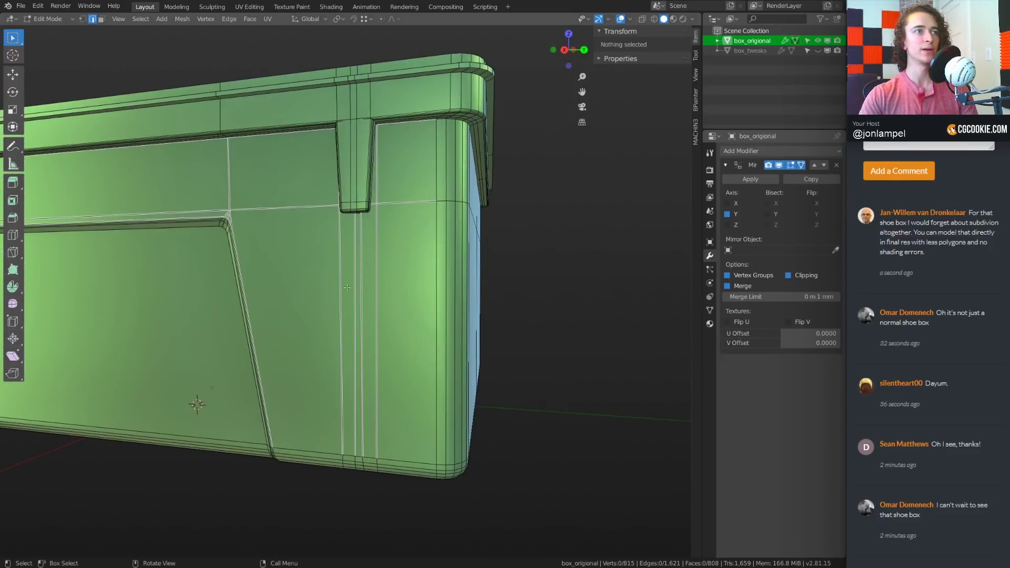
{"action": "scroll", "coordinate": [378, 231], "scroll_direction": "down", "scroll_amount": 2}
{"action": "middle_click_drag", "start_coordinate": [318, 319], "coordinate": [375, 330]}
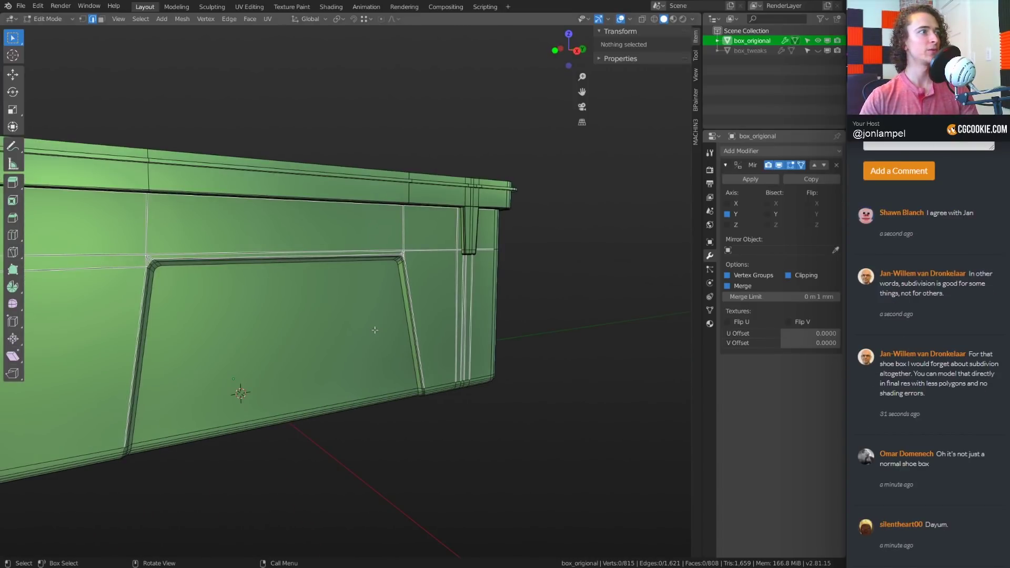
{"action": "middle_click_drag", "start_coordinate": [372, 348], "coordinate": [573, 347]}
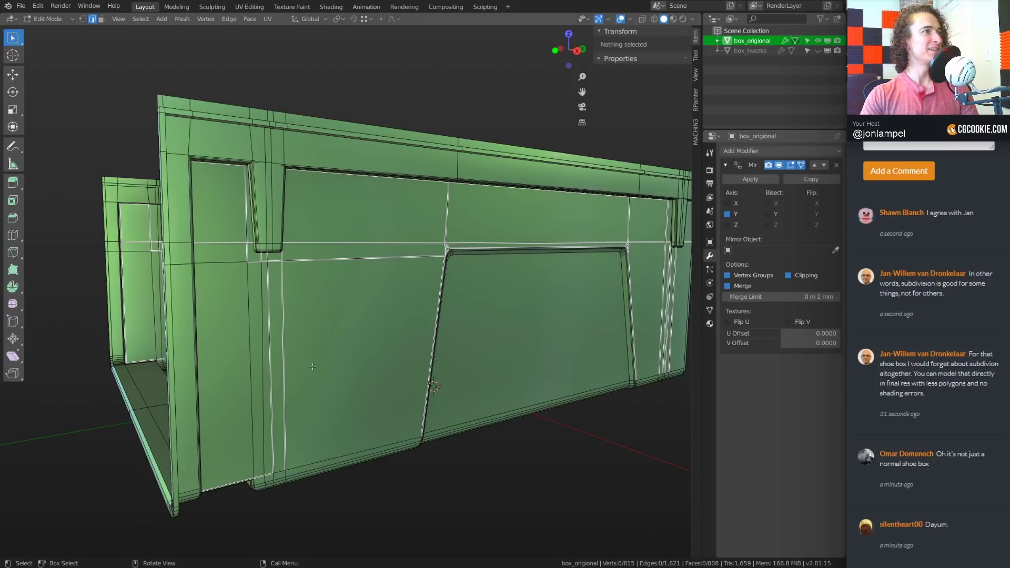
{"action": "middle_click_drag", "start_coordinate": [312, 366], "coordinate": [363, 348]}
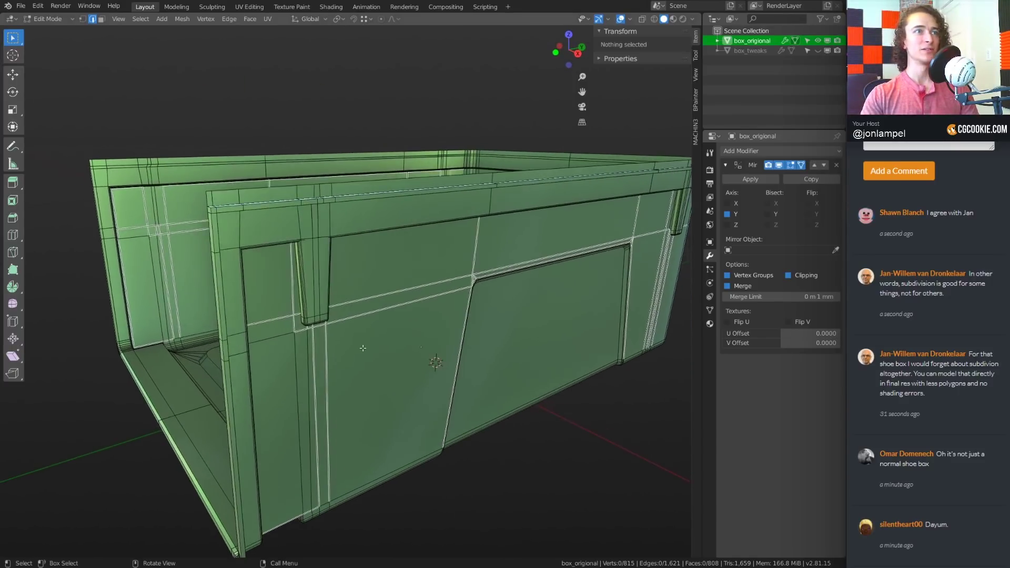
Preview box_origional in Object Mode with a Subdivision Surface modifier, remove the modifier and return to Edit Mode
{"action": "key", "text": "Tab"}
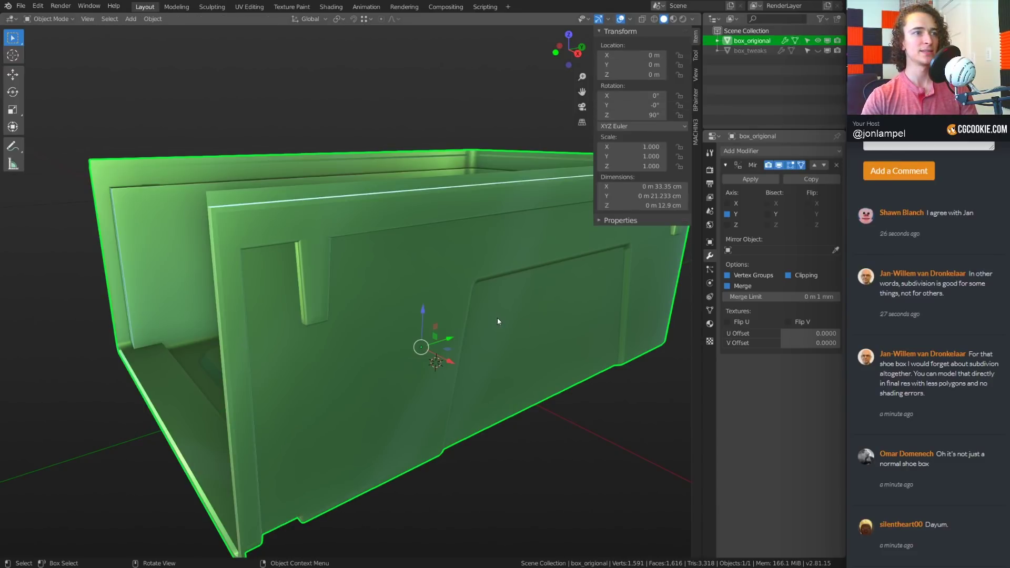
{"action": "middle_click_drag", "start_coordinate": [498, 318], "coordinate": [493, 320]}
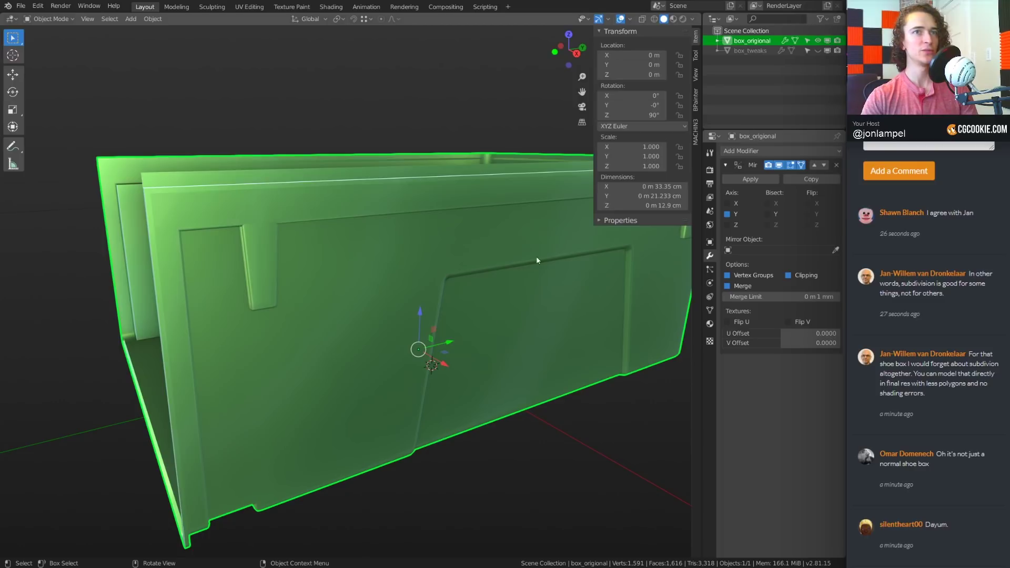
{"action": "left_click", "coordinate": [778, 151]}
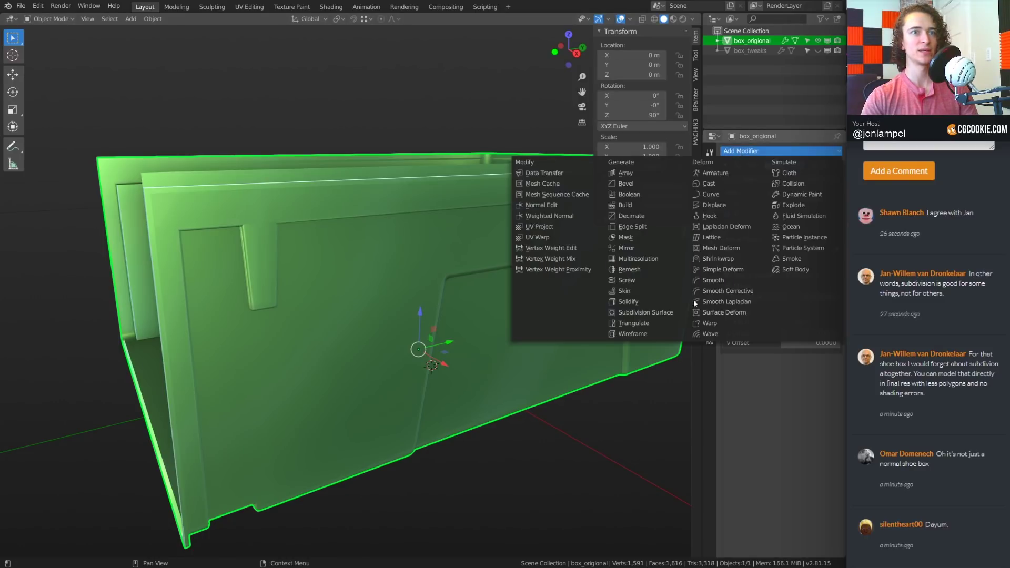
{"action": "left_click", "coordinate": [650, 313]}
{"action": "middle_click_drag", "start_coordinate": [504, 332], "coordinate": [488, 309]}
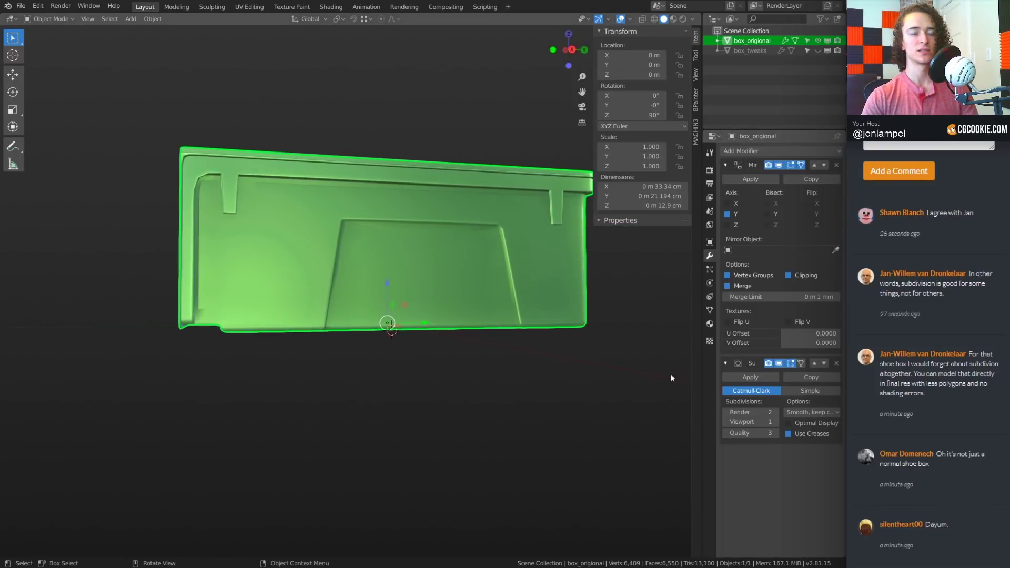
{"action": "left_click", "coordinate": [836, 363]}
{"action": "middle_click_drag", "start_coordinate": [444, 274], "coordinate": [459, 286]}
{"action": "key", "text": "ctrl+Tab"}
{"action": "left_click", "coordinate": [503, 310]}
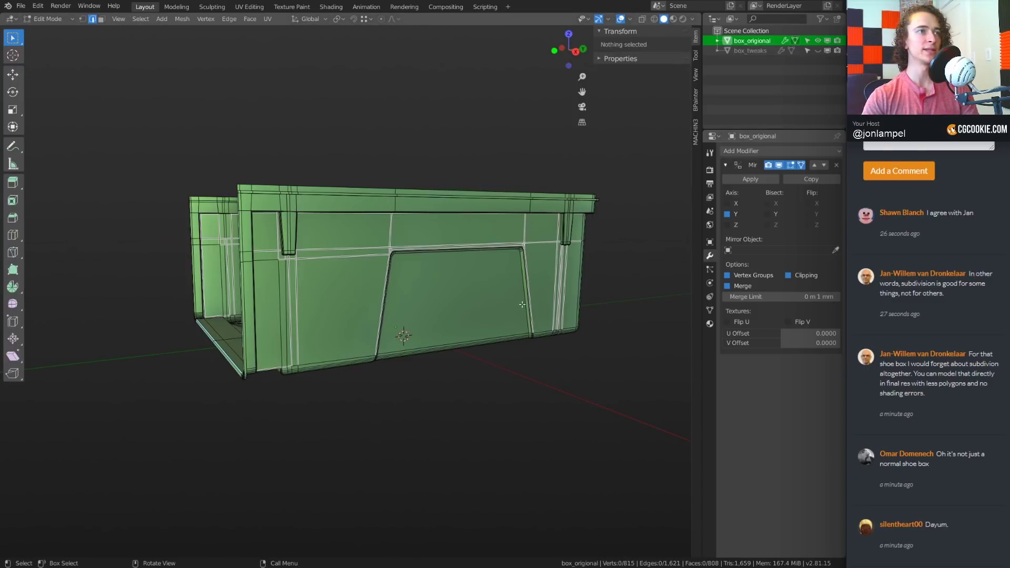
Inspect the tab's lower edge and delete the single hidden face behind the tab in face select mode
{"action": "middle_click_drag", "start_coordinate": [522, 304], "coordinate": [347, 241]}
{"action": "scroll", "coordinate": [347, 241], "scroll_direction": "up", "scroll_amount": 4}
{"action": "left_click", "coordinate": [239, 216]}
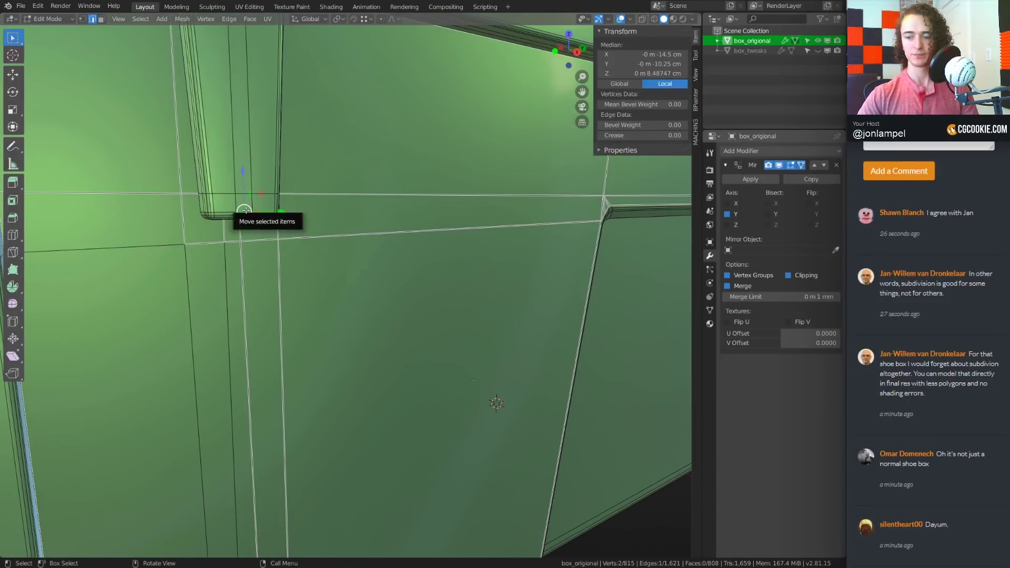
{"action": "middle_click_drag", "start_coordinate": [239, 214], "coordinate": [375, 386]}
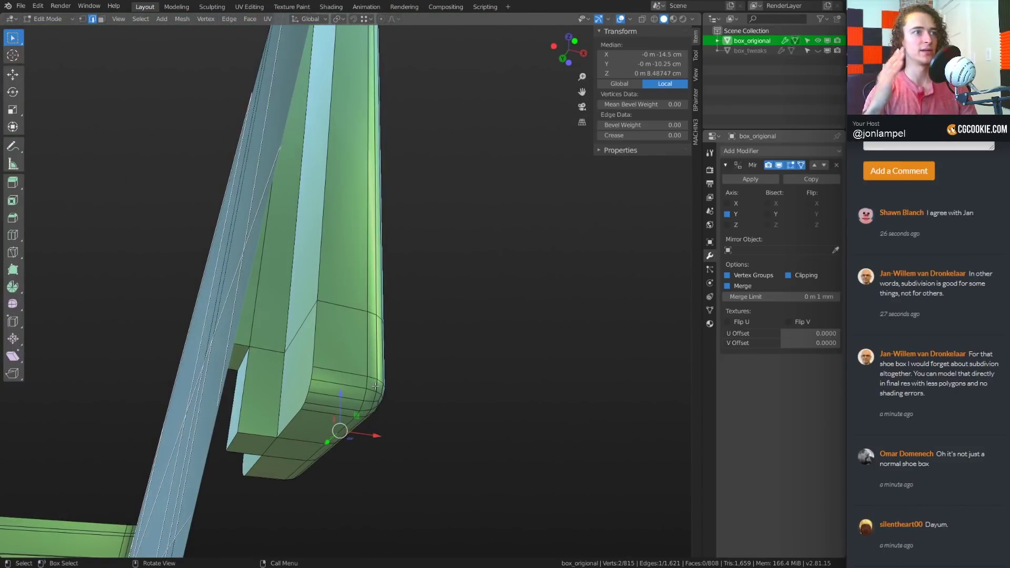
{"action": "scroll", "coordinate": [366, 356], "scroll_direction": "down", "scroll_amount": 3}
{"action": "middle_click_drag", "start_coordinate": [386, 363], "coordinate": [402, 269]}
{"action": "key", "text": "3"}
{"action": "left_click", "coordinate": [290, 253]}
{"action": "scroll", "coordinate": [326, 253], "scroll_direction": "down", "scroll_amount": 2}
{"action": "key", "text": "x"}
{"action": "left_click", "coordinate": [398, 200]}
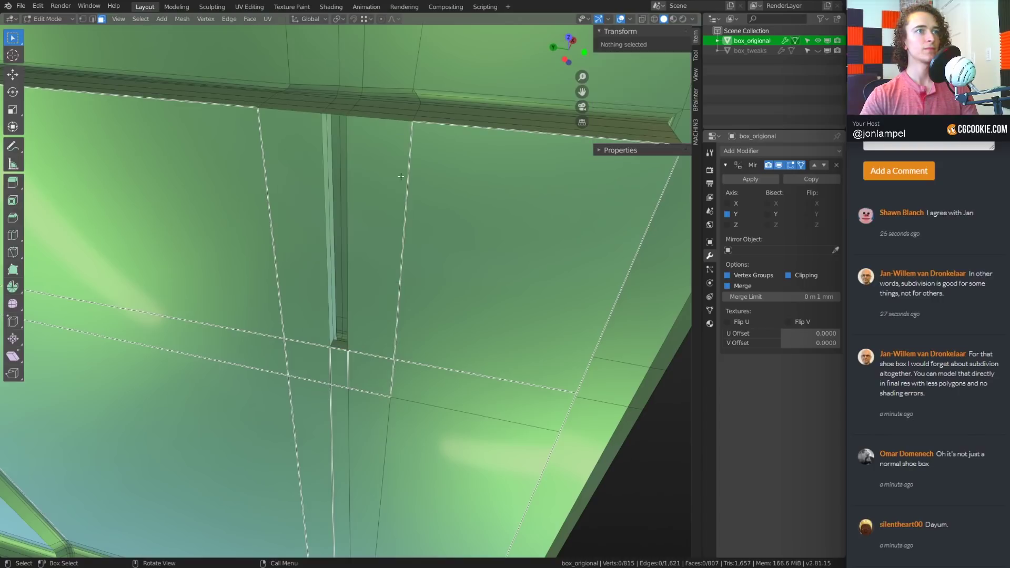
Check the faces at the top of the tab's slot with the Face Orientation overlay and turn the overlay off again
{"action": "middle_click_drag", "start_coordinate": [400, 203], "coordinate": [399, 452]}
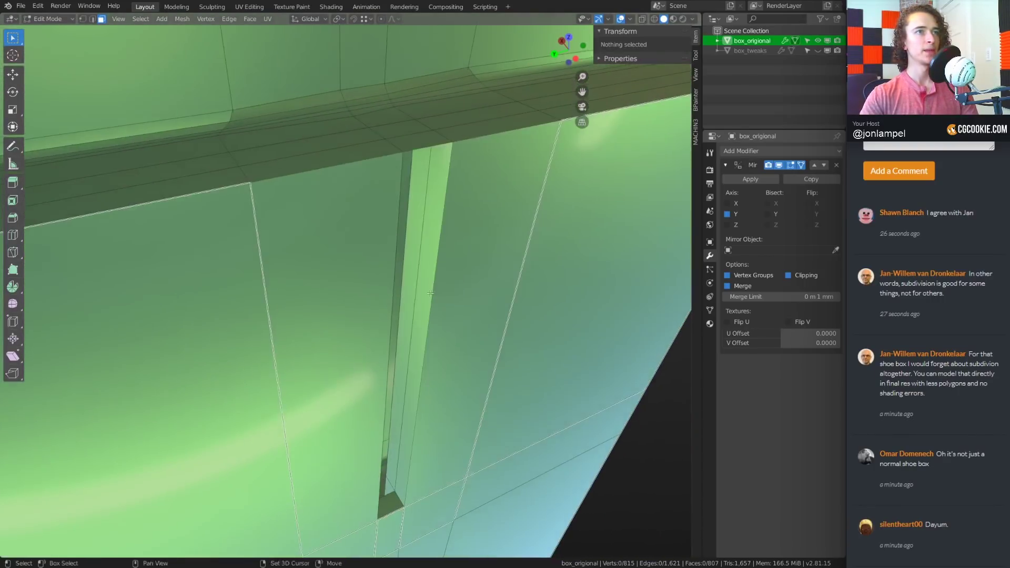
{"action": "middle_click_drag", "start_coordinate": [452, 179], "coordinate": [383, 282], "text": "shift"}
{"action": "left_click", "coordinate": [363, 276]}
{"action": "left_click", "coordinate": [380, 300], "text": "shift"}
{"action": "left_click", "coordinate": [693, 19]}
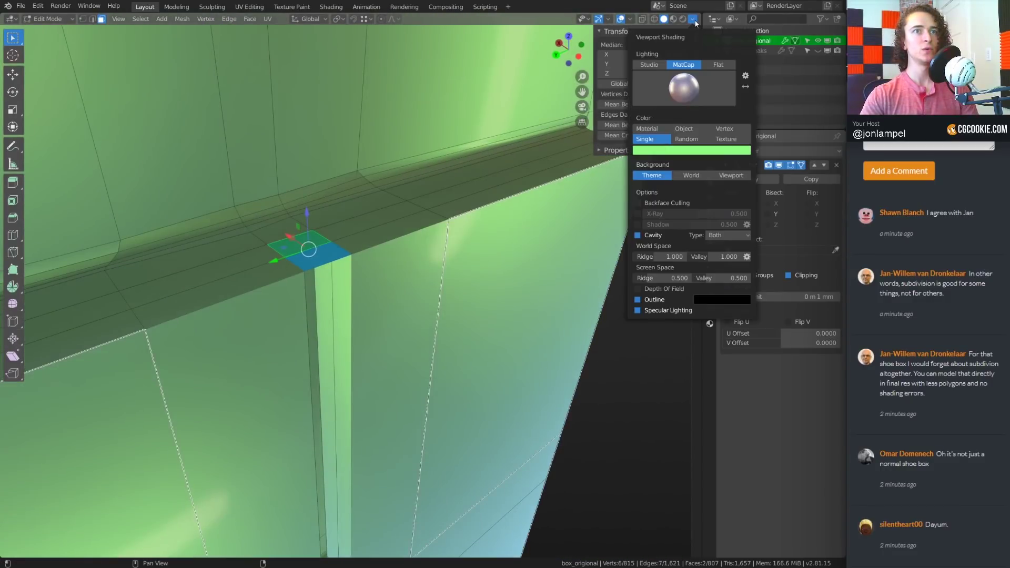
{"action": "mouse_move", "coordinate": [629, 21]}
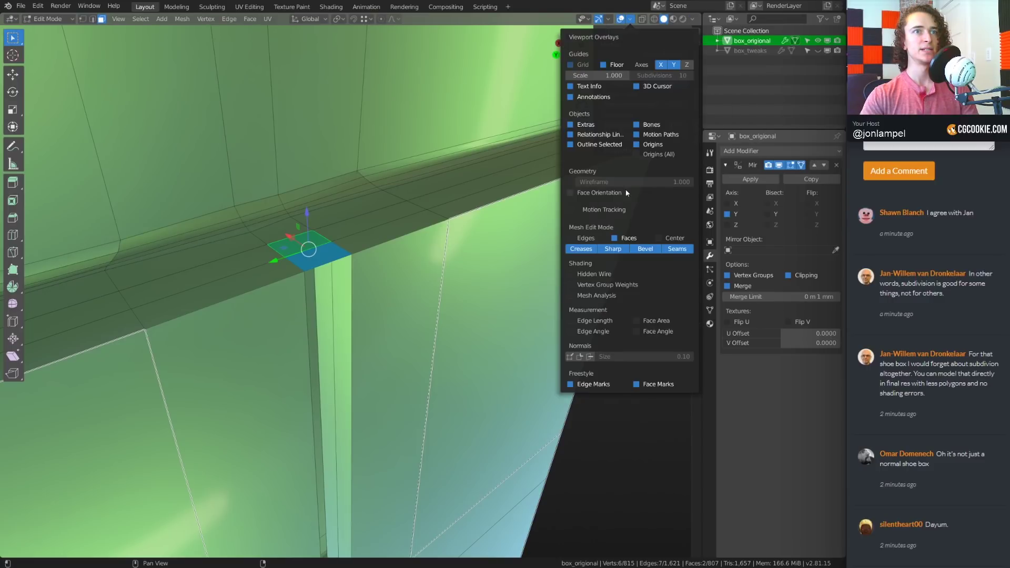
{"action": "left_click", "coordinate": [574, 195]}
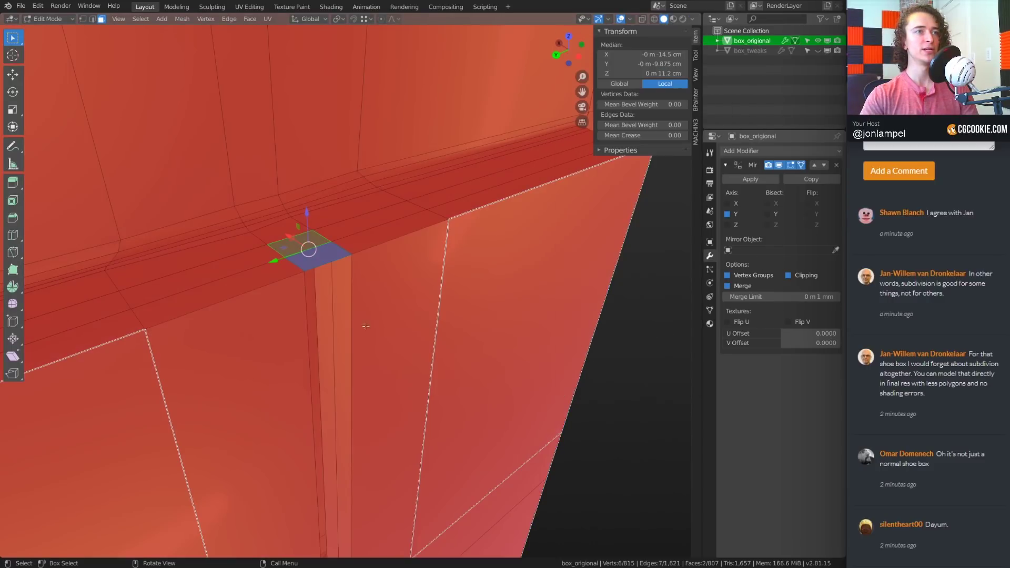
{"action": "middle_click_drag", "start_coordinate": [365, 325], "coordinate": [405, 153]}
{"action": "key", "text": "alt+a"}
{"action": "left_click", "coordinate": [630, 20]}
{"action": "left_click", "coordinate": [572, 194]}
Delete the three hidden faces under the rim that close the top of the slot behind the tab
{"action": "scroll", "coordinate": [394, 137], "scroll_direction": "up", "scroll_amount": 3}
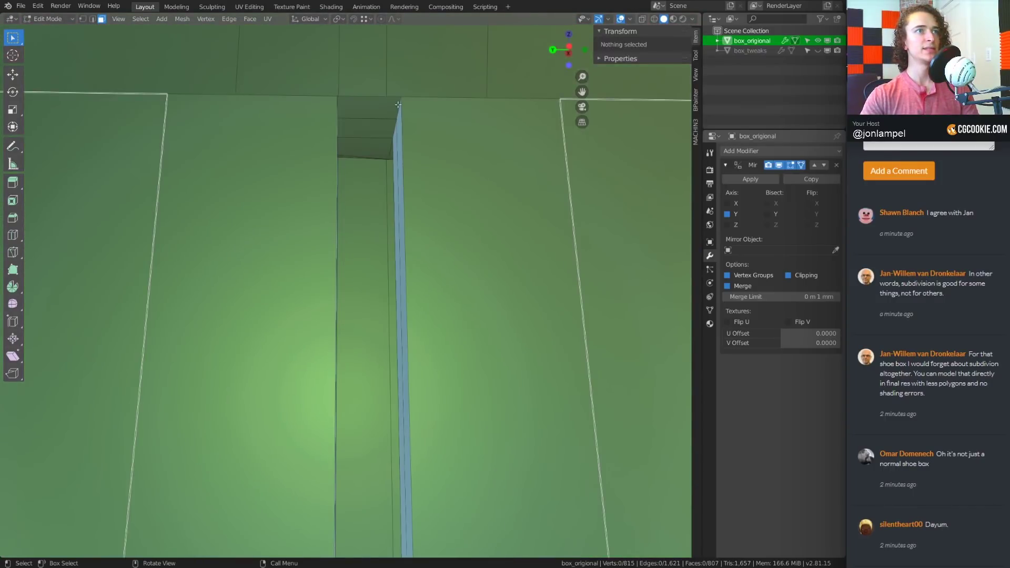
{"action": "left_click", "coordinate": [388, 107]}
{"action": "middle_click_drag", "start_coordinate": [388, 107], "coordinate": [349, 236]}
{"action": "left_click", "coordinate": [338, 199], "text": "shift"}
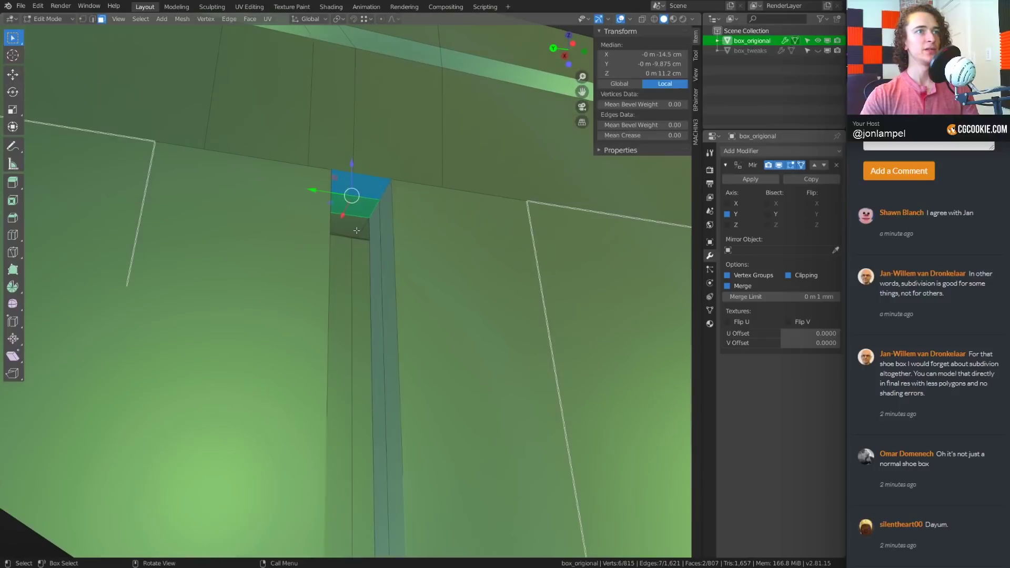
{"action": "left_click", "coordinate": [348, 236], "text": "shift"}
{"action": "key", "text": "x"}
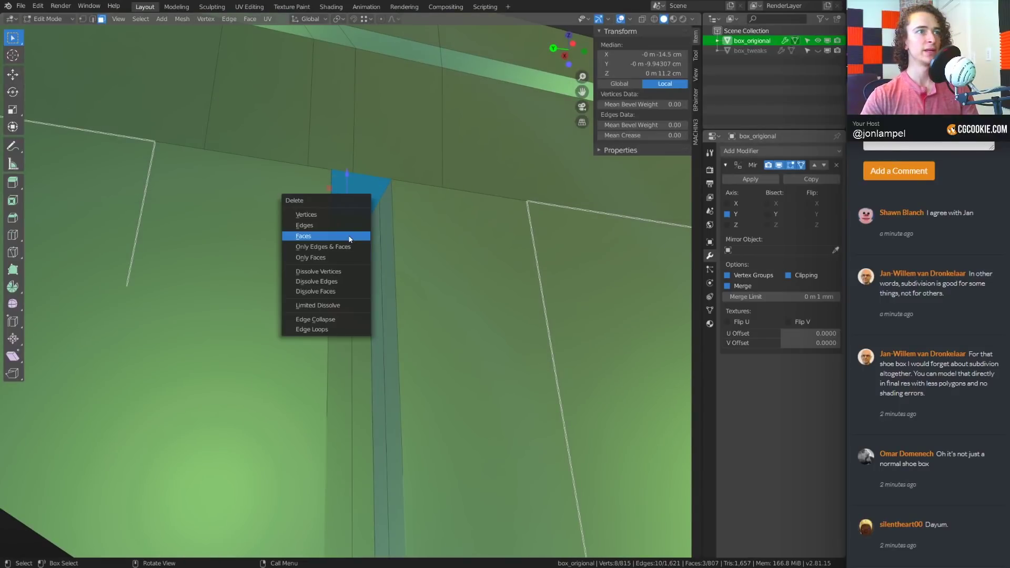
{"action": "left_click", "coordinate": [349, 236]}
{"action": "middle_click_drag", "start_coordinate": [349, 239], "coordinate": [438, 314]}
Examine the topology under the rim, around the tab and near the recessed panel's corner from inside and outside
{"action": "key", "text": "ctrl+r"}
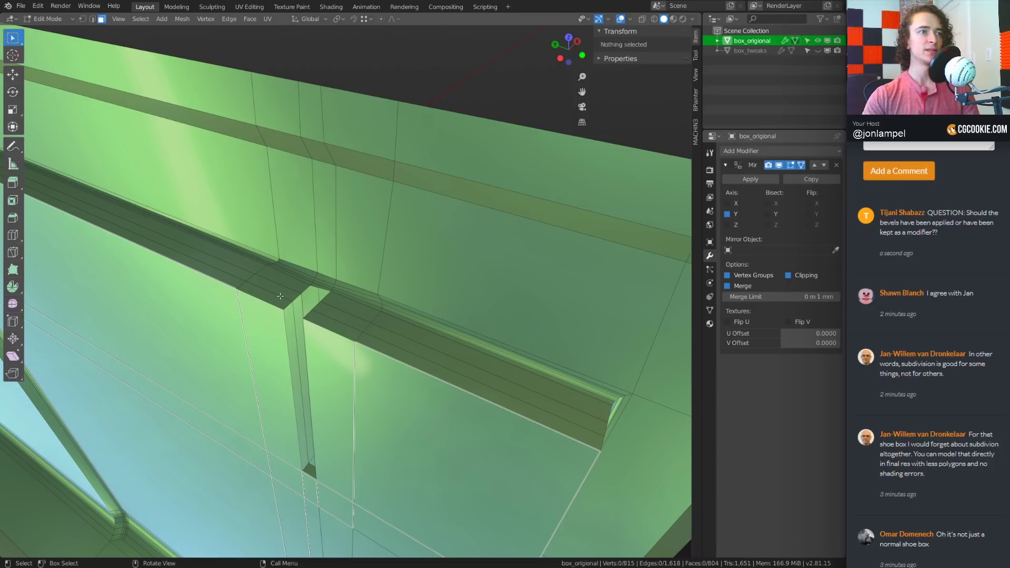
{"action": "middle_click_drag", "start_coordinate": [281, 296], "coordinate": [375, 332]}
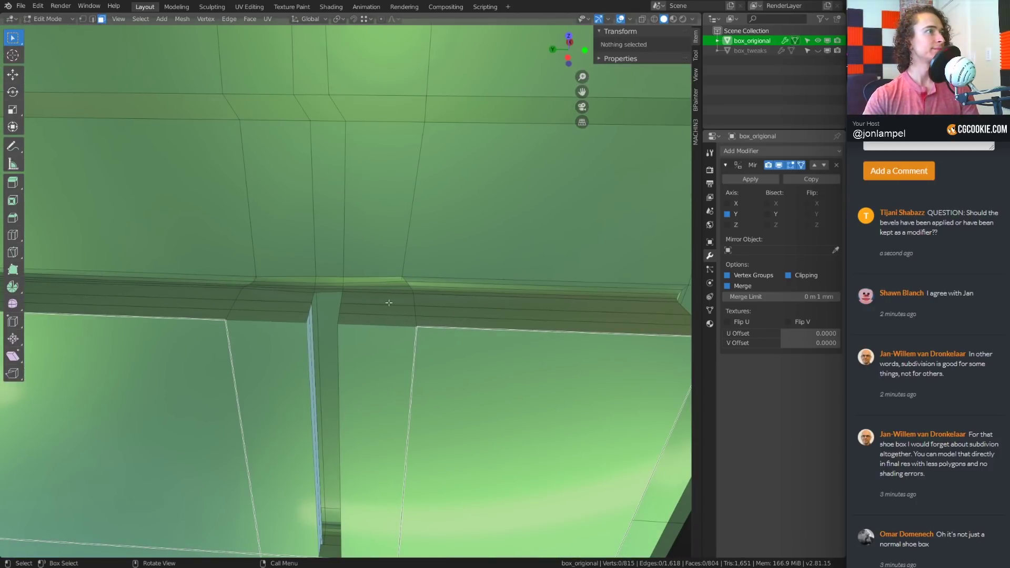
{"action": "middle_click_drag", "start_coordinate": [423, 321], "coordinate": [355, 289]}
{"action": "scroll", "coordinate": [535, 352], "scroll_direction": "down", "scroll_amount": 2}
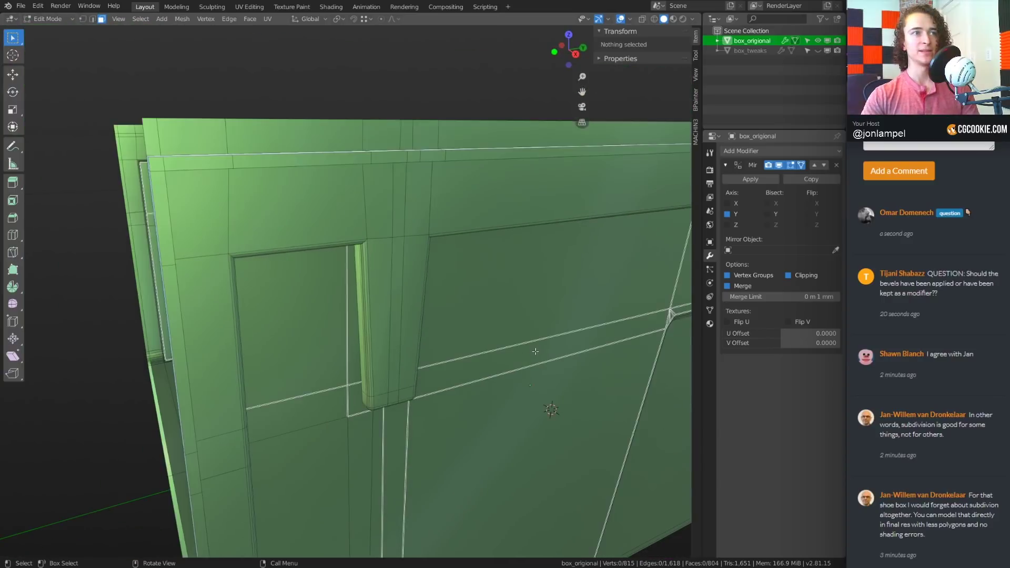
{"action": "scroll", "coordinate": [535, 351], "scroll_direction": "up", "scroll_amount": 1}
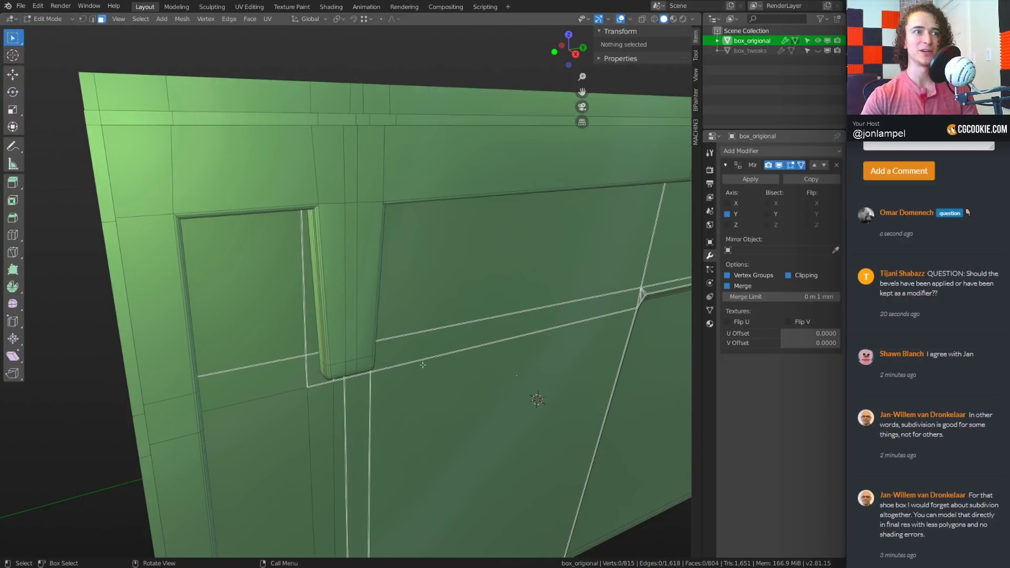
{"action": "middle_click_drag", "start_coordinate": [391, 338], "coordinate": [369, 313]}
{"action": "scroll", "coordinate": [371, 316], "scroll_direction": "up", "scroll_amount": 2}
{"action": "middle_click_drag", "start_coordinate": [374, 394], "coordinate": [381, 345]}
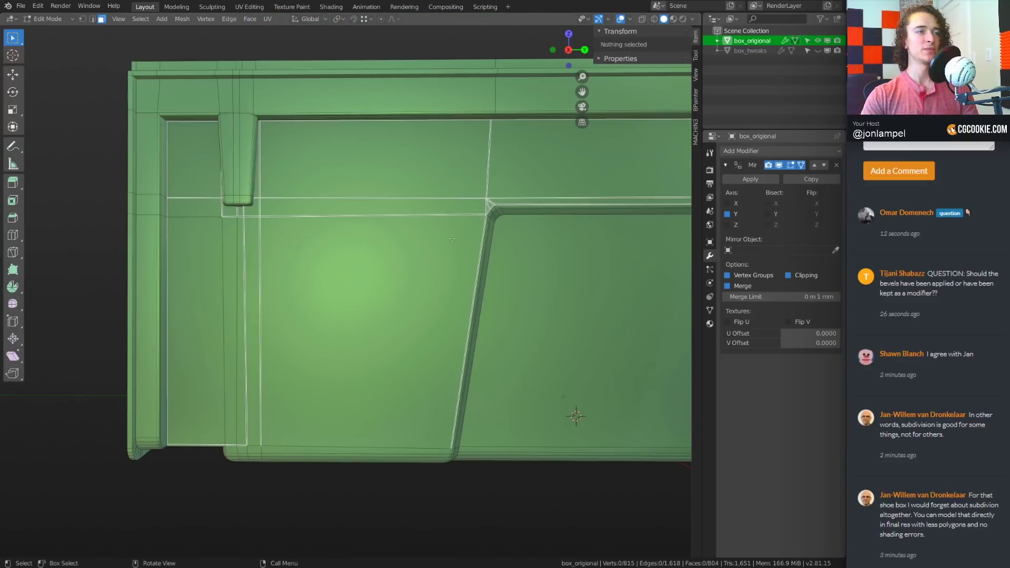
{"action": "middle_click_drag", "start_coordinate": [452, 239], "coordinate": [431, 247]}
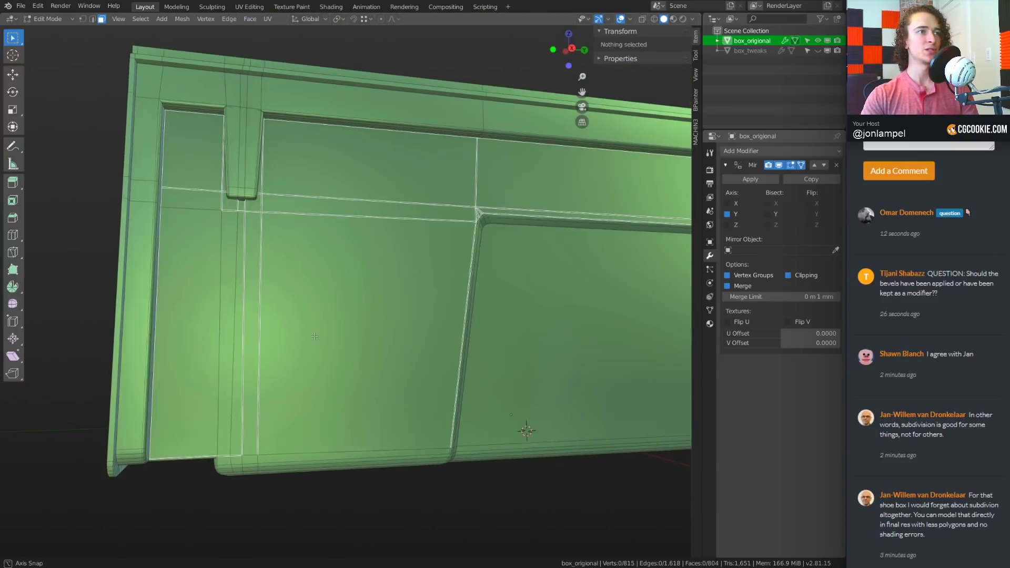
Set the viewport matcap to the horizontal black-and-white stripes
{"action": "left_click", "coordinate": [693, 19]}
{"action": "left_click", "coordinate": [690, 93]}
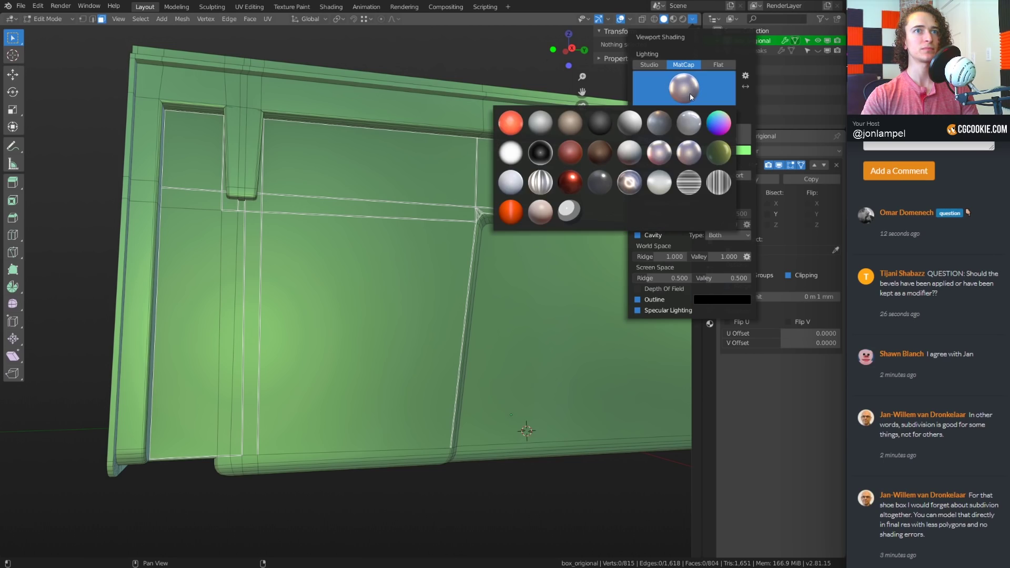
{"action": "left_click", "coordinate": [689, 182]}
Examine how the stripe reflections run across the vertical sharp edges below the tab from several angles
{"action": "mouse_move", "coordinate": [337, 400]}
{"action": "middle_mouse_down"}
{"action": "mouse_move", "coordinate": [298, 429]}
{"action": "mouse_move", "coordinate": [305, 421]}
{"action": "mouse_move", "coordinate": [168, 363]}
{"action": "mouse_move", "coordinate": [242, 295]}
{"action": "mouse_move", "coordinate": [347, 126]}
{"action": "middle_mouse_up"}
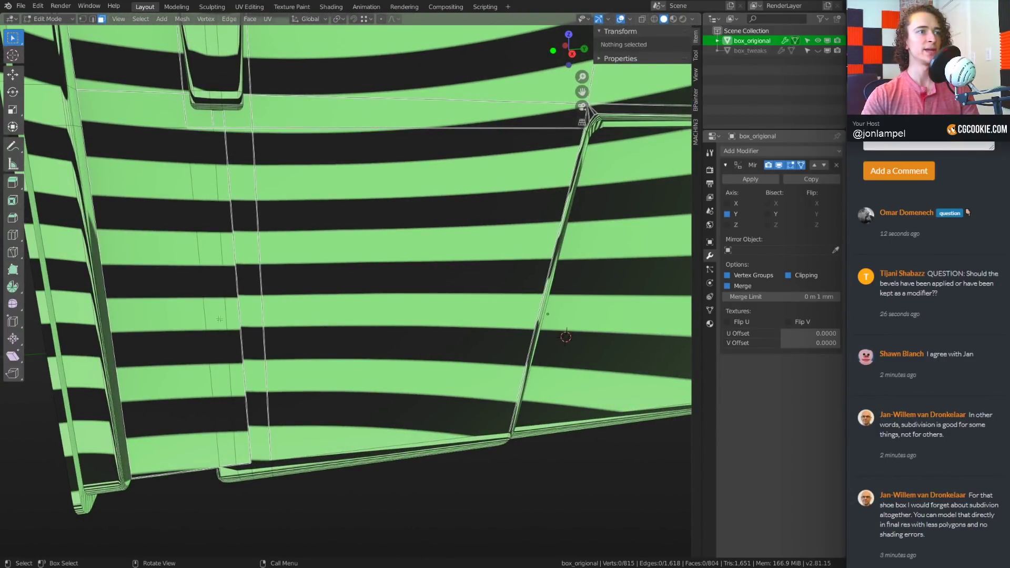
{"action": "middle_click_drag", "start_coordinate": [348, 333], "coordinate": [326, 166]}
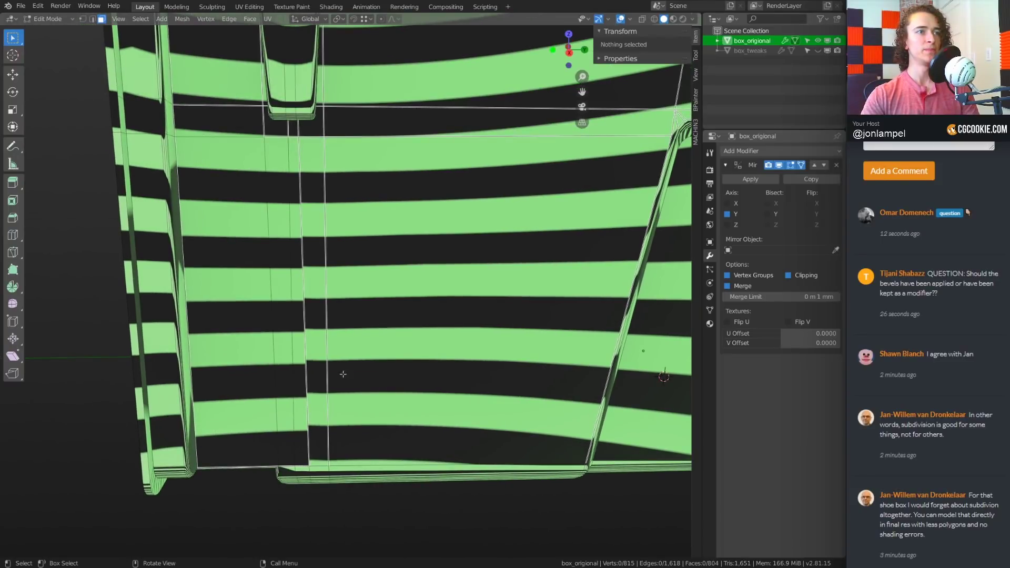
{"action": "middle_click_drag", "start_coordinate": [343, 374], "coordinate": [260, 365]}
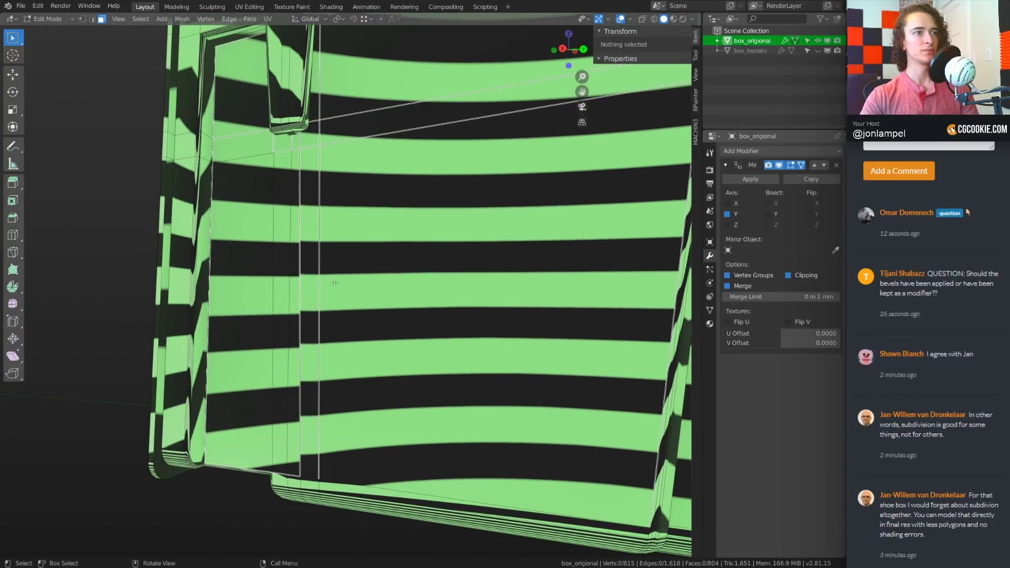
{"action": "middle_click_drag", "start_coordinate": [334, 282], "coordinate": [366, 250]}
{"action": "middle_click_drag", "start_coordinate": [398, 430], "coordinate": [395, 277]}
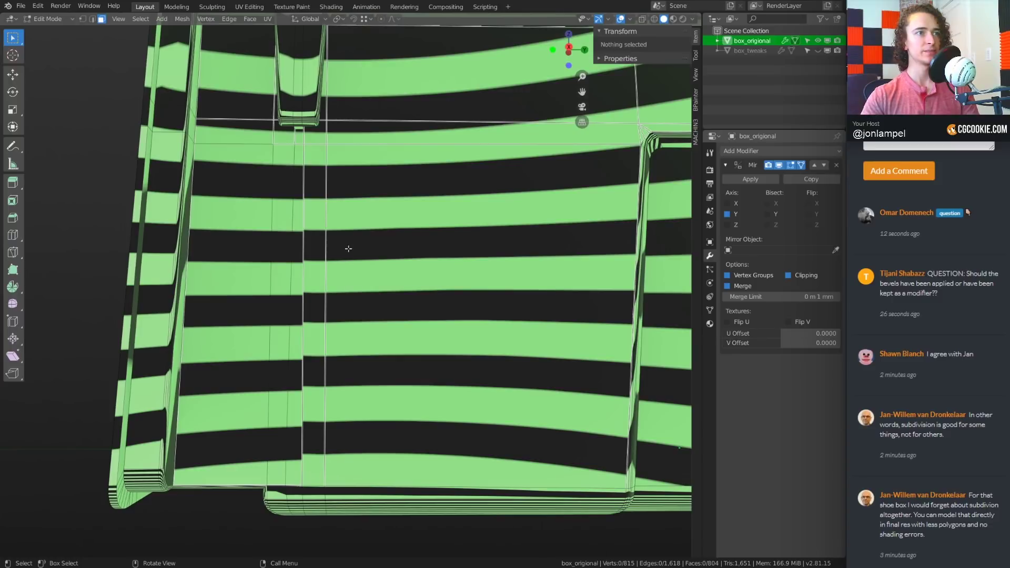
{"action": "middle_click_drag", "start_coordinate": [349, 248], "coordinate": [342, 272]}
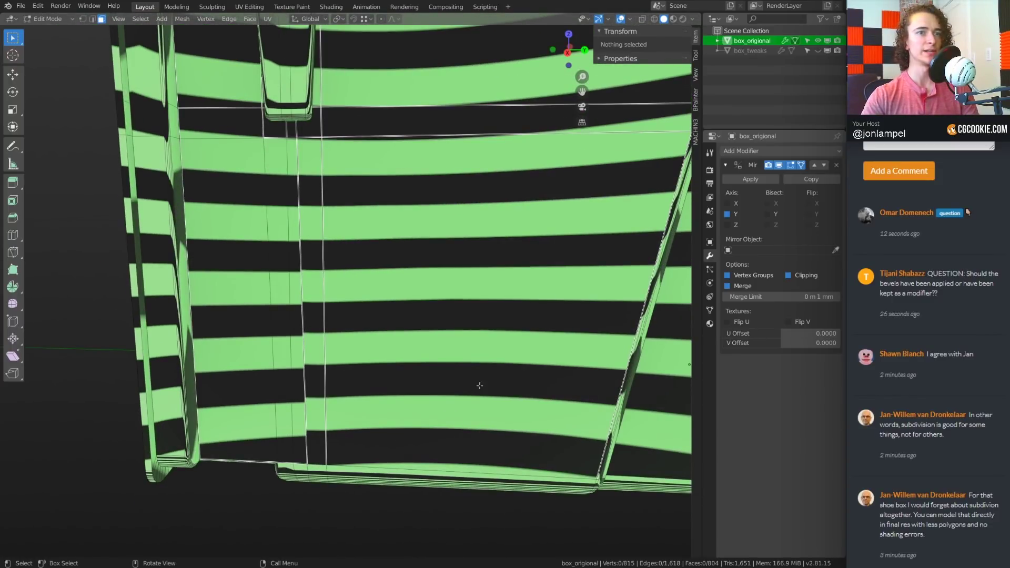
Leave Edit Mode and view the stripe reflections across the box's whole long side
{"action": "middle_click_drag", "start_coordinate": [479, 386], "coordinate": [515, 352]}
{"action": "key", "text": "Tab"}
{"action": "scroll", "coordinate": [468, 353], "scroll_direction": "down", "scroll_amount": 3}
{"action": "scroll", "coordinate": [531, 359], "scroll_direction": "up", "scroll_amount": 3}
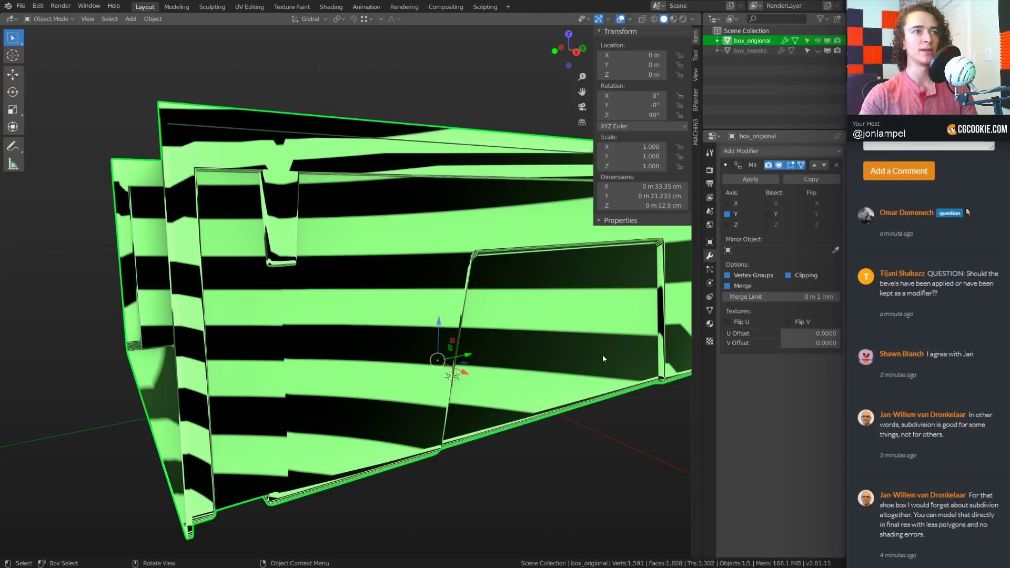
Hide box_origional and show box_tweaks to view the stripe reflections across its long side
{"action": "middle_click_drag", "start_coordinate": [572, 390], "coordinate": [544, 384]}
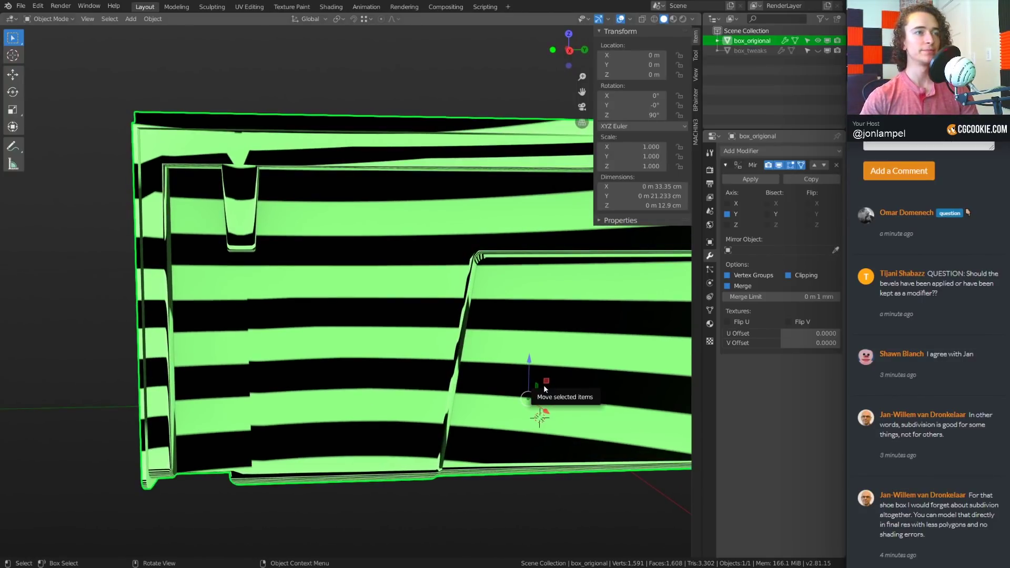
{"action": "left_click", "coordinate": [818, 42]}
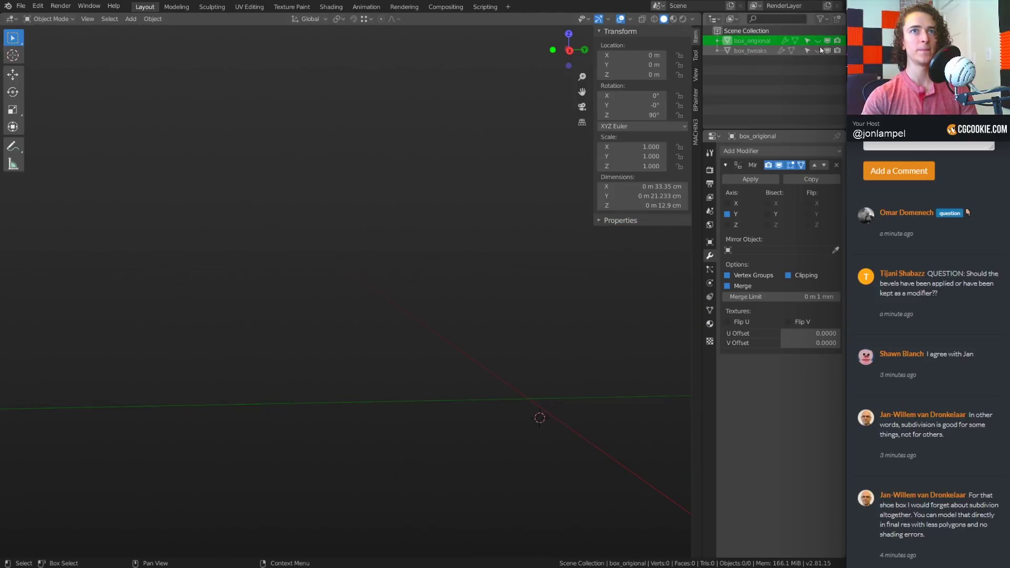
{"action": "left_click", "coordinate": [818, 51]}
{"action": "middle_click_drag", "start_coordinate": [423, 315], "coordinate": [384, 360]}
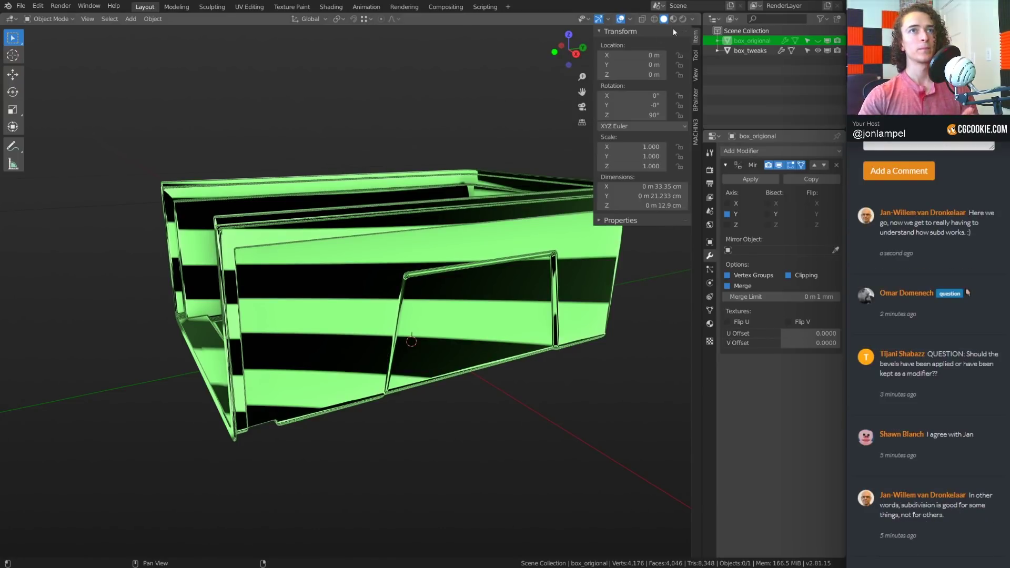
{"action": "left_click", "coordinate": [692, 19]}
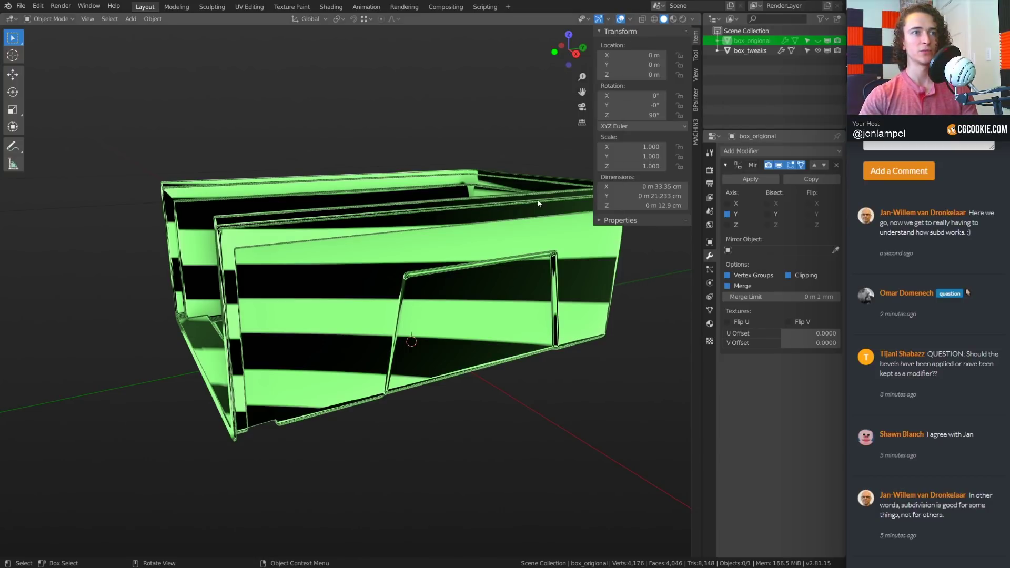
{"action": "middle_click_drag", "start_coordinate": [565, 365], "coordinate": [564, 334]}
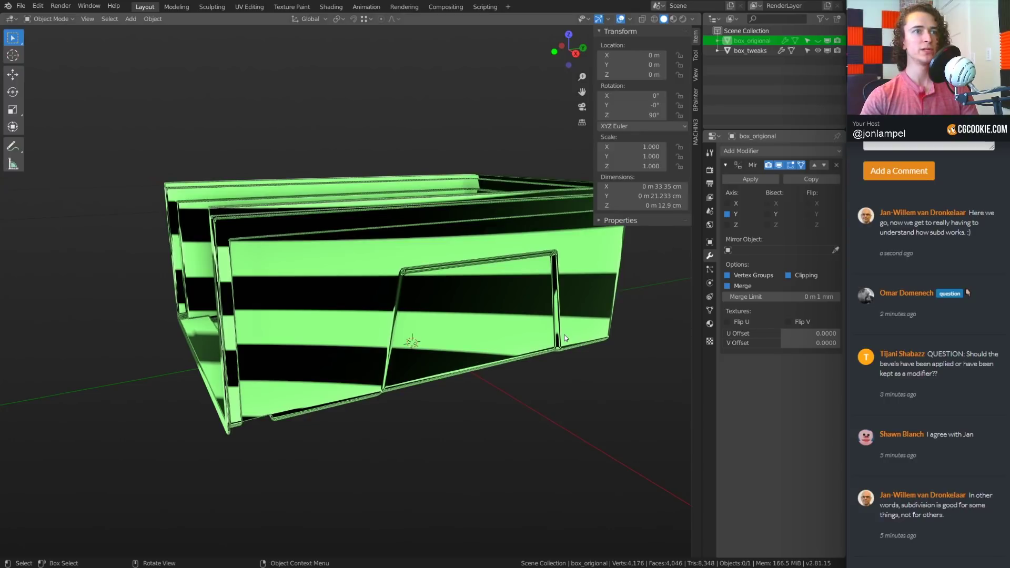
Select box_tweaks and turn its Solidify modifier's viewport display off and back on to compare the shape
{"action": "left_click", "coordinate": [347, 249]}
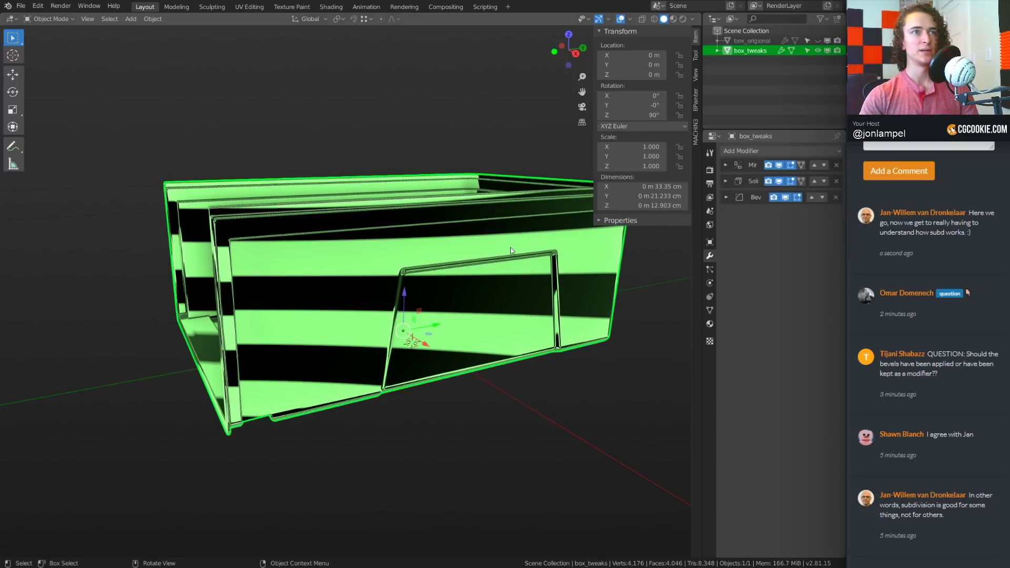
{"action": "middle_click_drag", "start_coordinate": [510, 247], "coordinate": [531, 251]}
{"action": "left_click", "coordinate": [780, 182]}
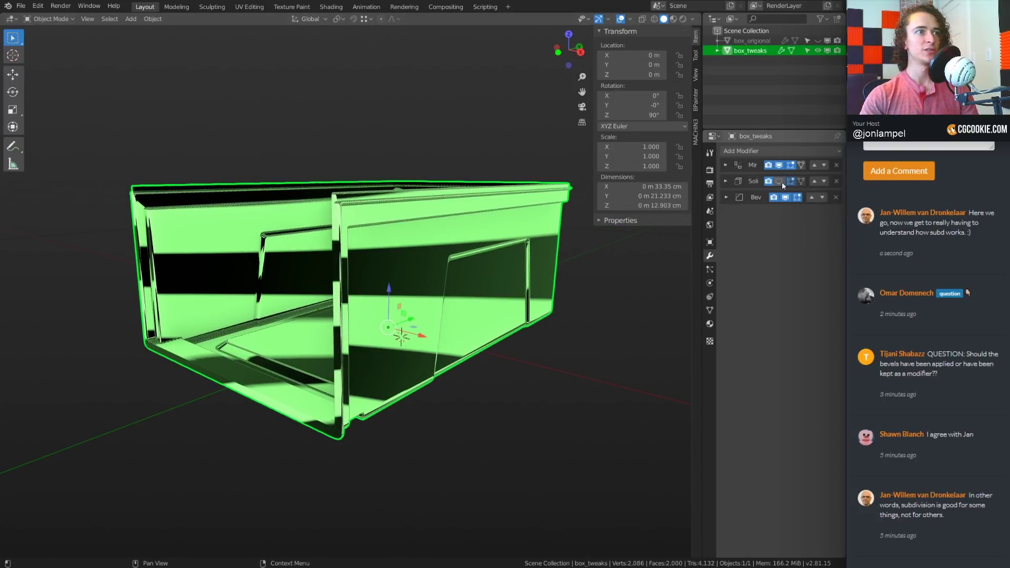
{"action": "left_click", "coordinate": [782, 182]}
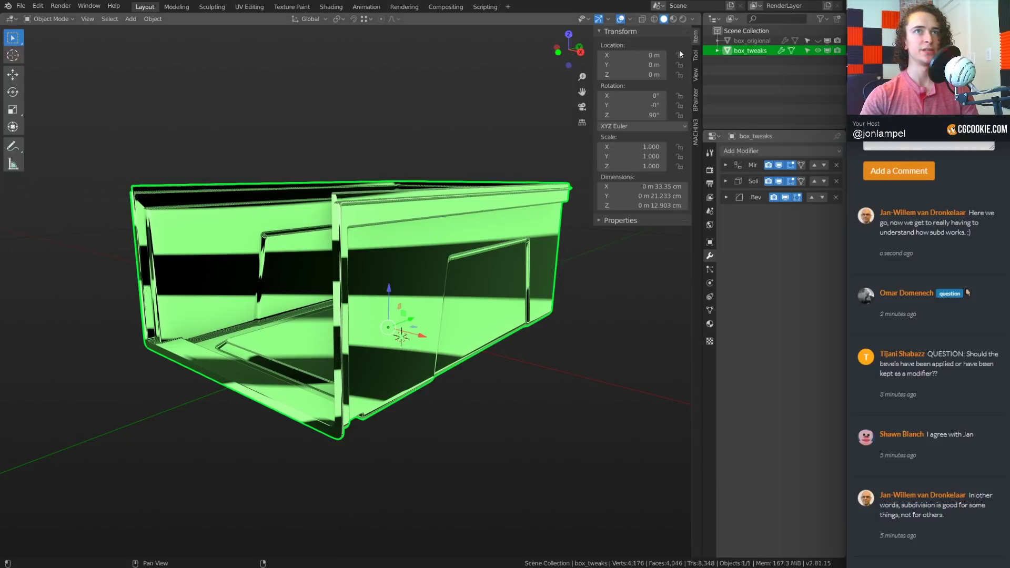
Replace the striped viewport matcap with the glossy pearlescent one
{"action": "left_click", "coordinate": [693, 19]}
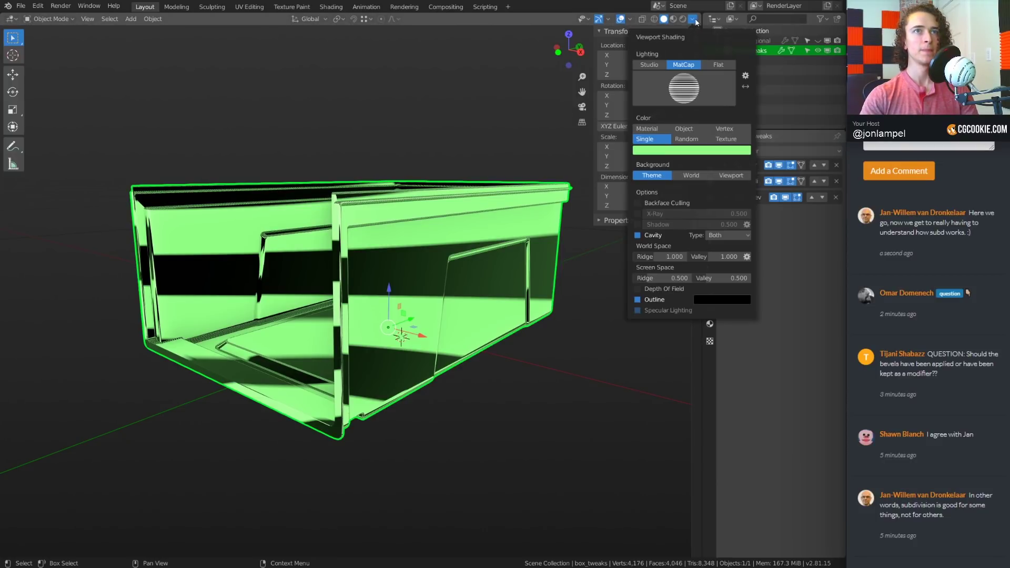
{"action": "left_click", "coordinate": [683, 88]}
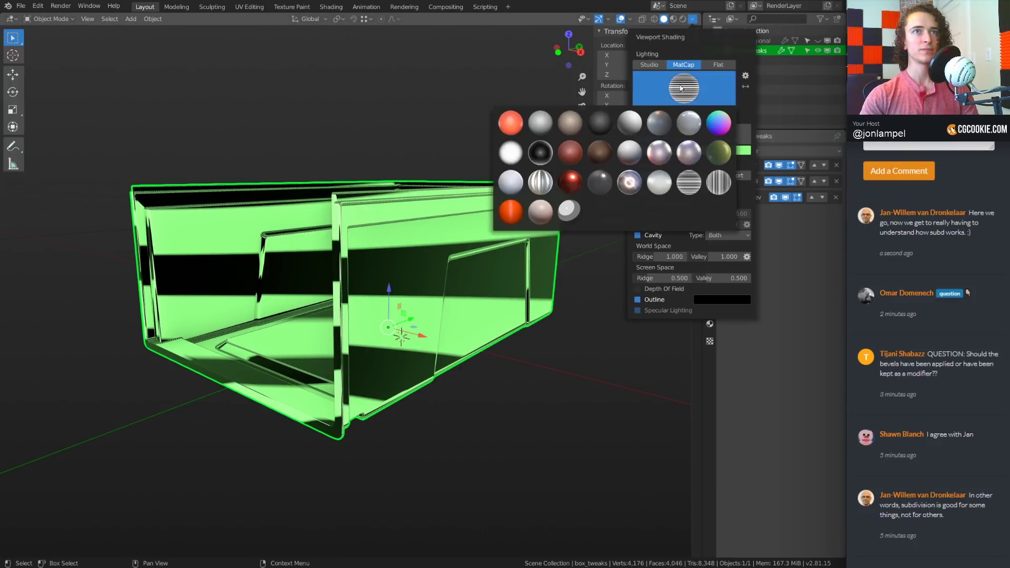
{"action": "left_click", "coordinate": [692, 154]}
{"action": "middle_click_drag", "start_coordinate": [399, 316], "coordinate": [460, 311]}
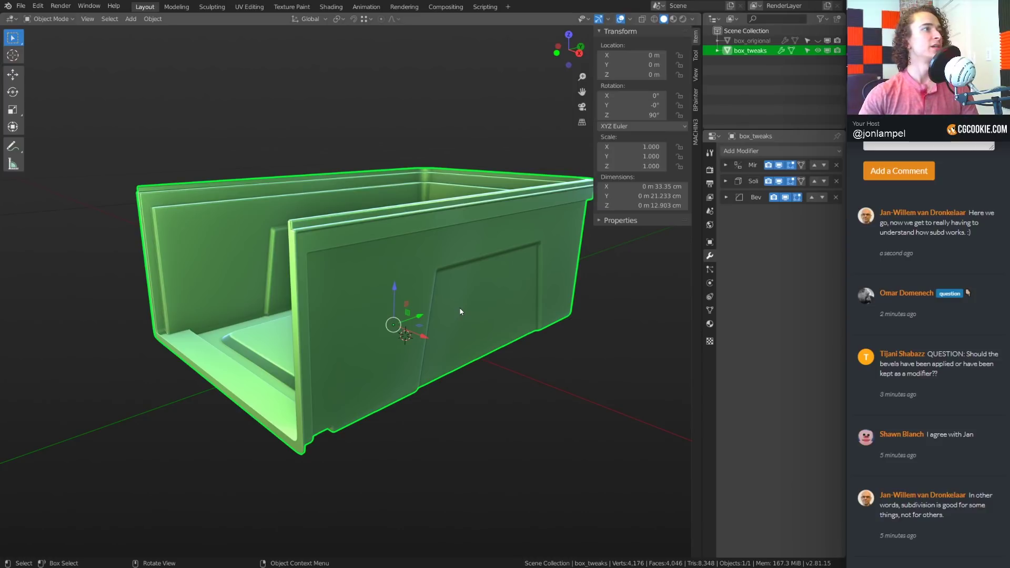
Enter Edit Mode on box_tweaks, clear the selection and examine the sparse topology along the long side
{"action": "mouse_move", "coordinate": [559, 370]}
{"action": "middle_mouse_down"}
{"action": "mouse_move", "coordinate": [412, 343]}
{"action": "mouse_move", "coordinate": [415, 352]}
{"action": "mouse_move", "coordinate": [510, 316]}
{"action": "mouse_move", "coordinate": [501, 339]}
{"action": "mouse_move", "coordinate": [568, 358]}
{"action": "middle_mouse_up"}
{"action": "key", "text": "Tab"}
{"action": "key", "text": "alt+a"}
{"action": "scroll", "coordinate": [501, 336], "scroll_direction": "up", "scroll_amount": 1}
{"action": "middle_click_drag", "start_coordinate": [276, 241], "coordinate": [527, 304]}
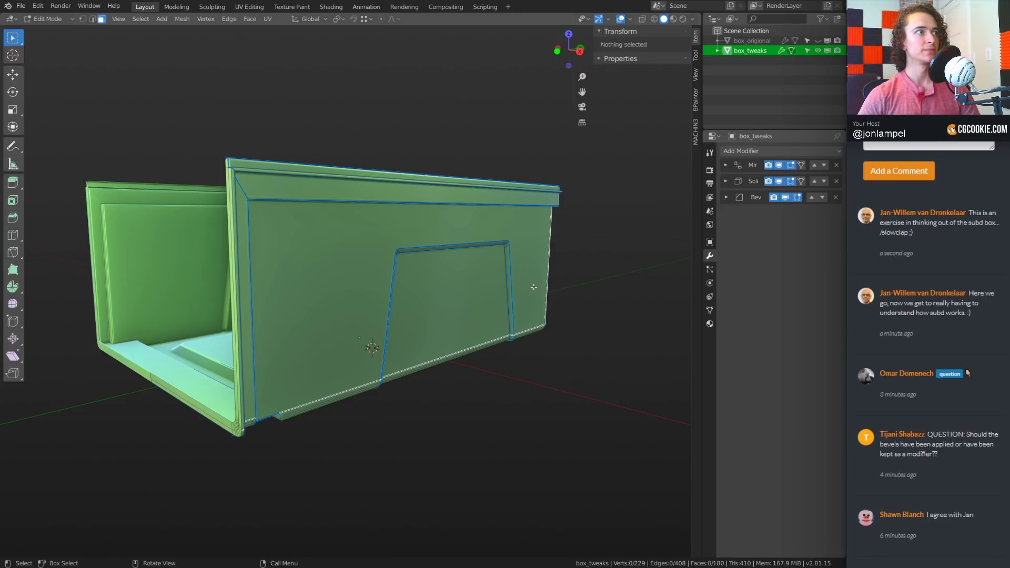
{"action": "middle_click_drag", "start_coordinate": [511, 373], "coordinate": [476, 365]}
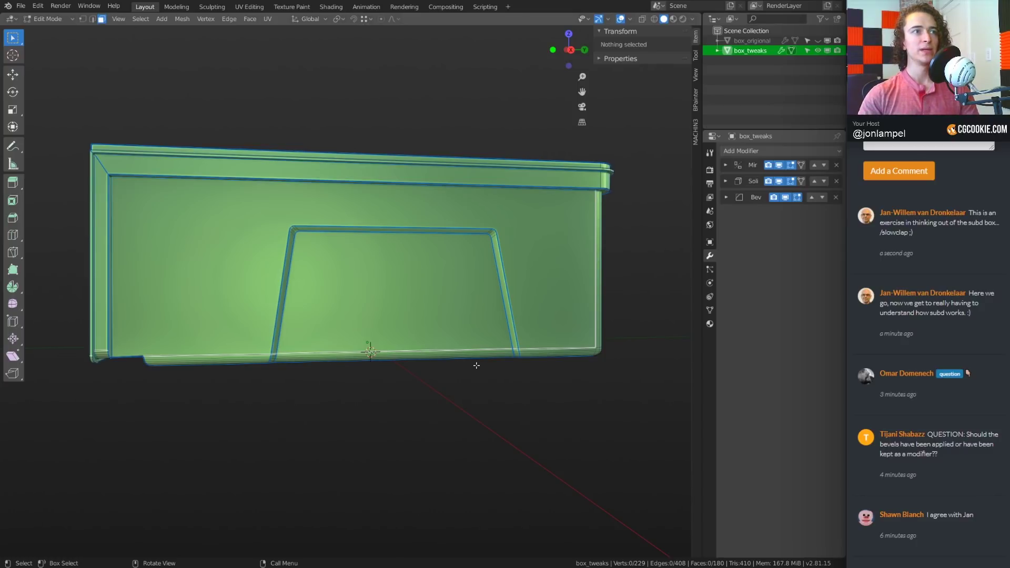
{"action": "middle_click_drag", "start_coordinate": [481, 291], "coordinate": [455, 292]}
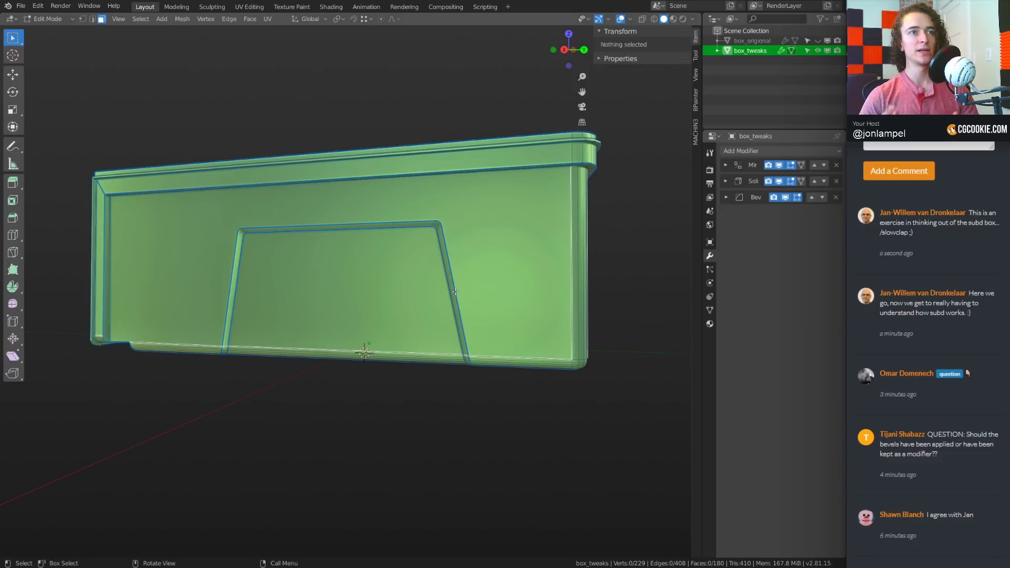
{"action": "left_click", "coordinate": [333, 255]}
{"action": "key", "text": "KP_Decimal"}
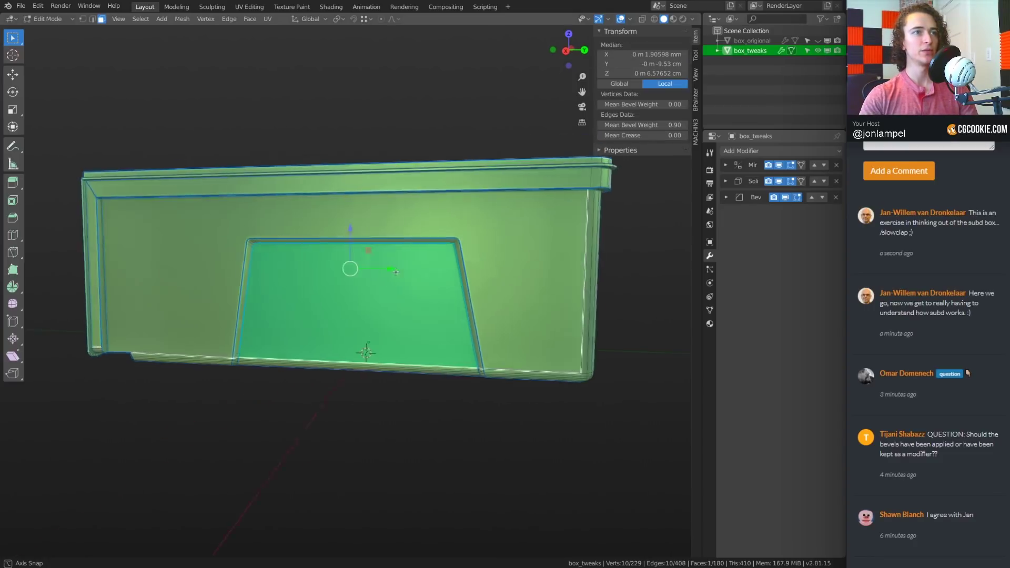
{"action": "key", "text": "b"}
{"action": "left_click_drag", "start_coordinate": [199, 204], "coordinate": [538, 260]}
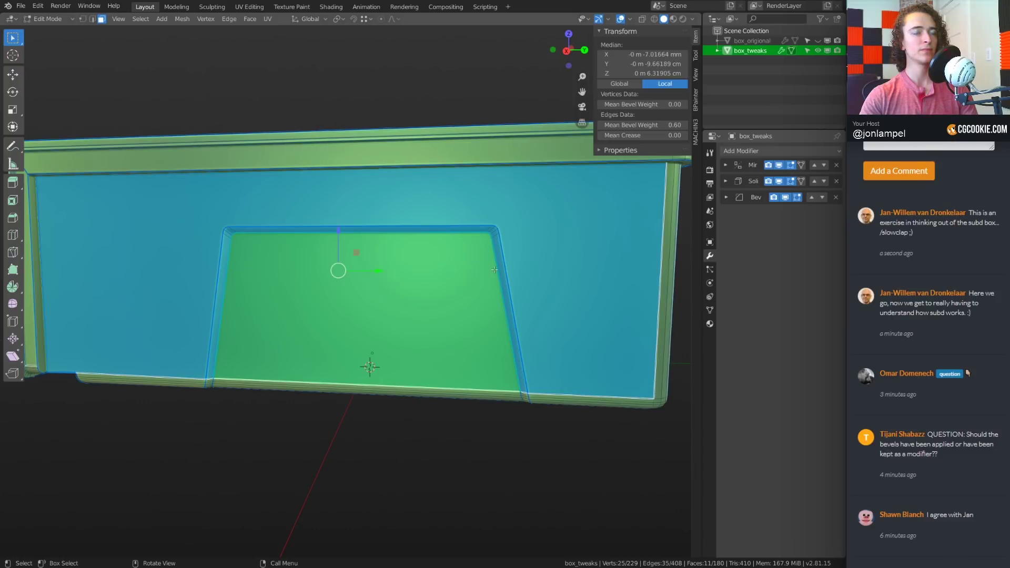
{"action": "key", "text": "ctrl+z"}
{"action": "scroll", "coordinate": [190, 241], "scroll_direction": "up", "scroll_amount": 3}
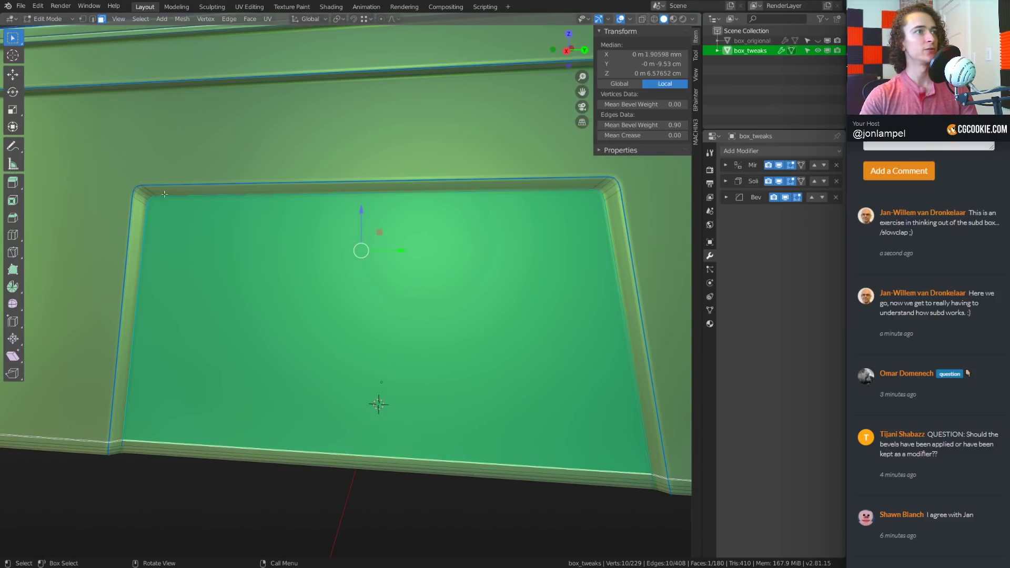
Try to lower the border faces along the recessed panel's upper edge by about 2.18 cm on Z
{"action": "left_click", "coordinate": [142, 200]}
{"action": "left_click", "coordinate": [387, 182], "text": "ctrl"}
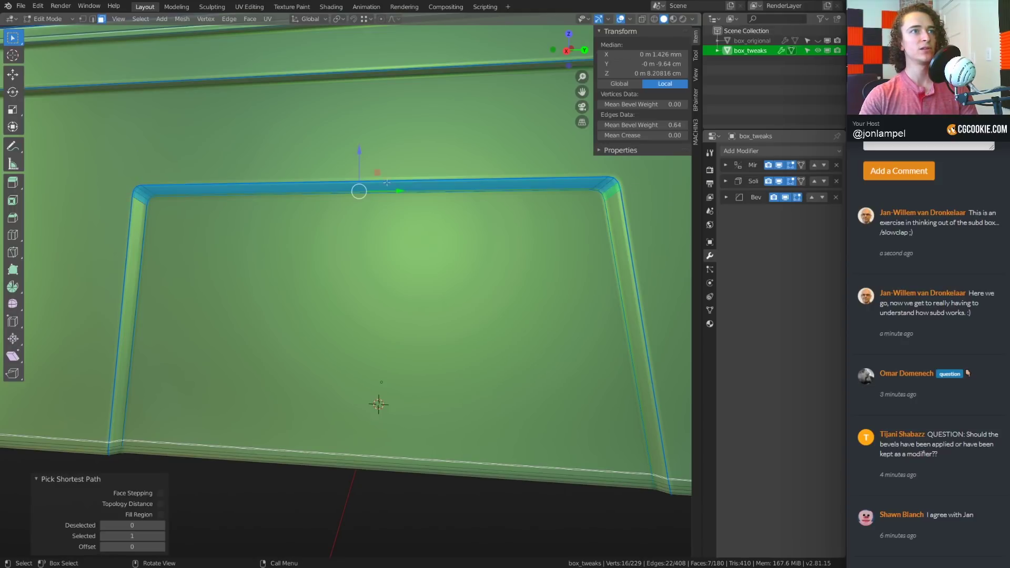
{"action": "left_click_drag", "start_coordinate": [358, 156], "coordinate": [355, 174]}
{"action": "scroll", "coordinate": [346, 307], "scroll_direction": "down", "scroll_amount": 4}
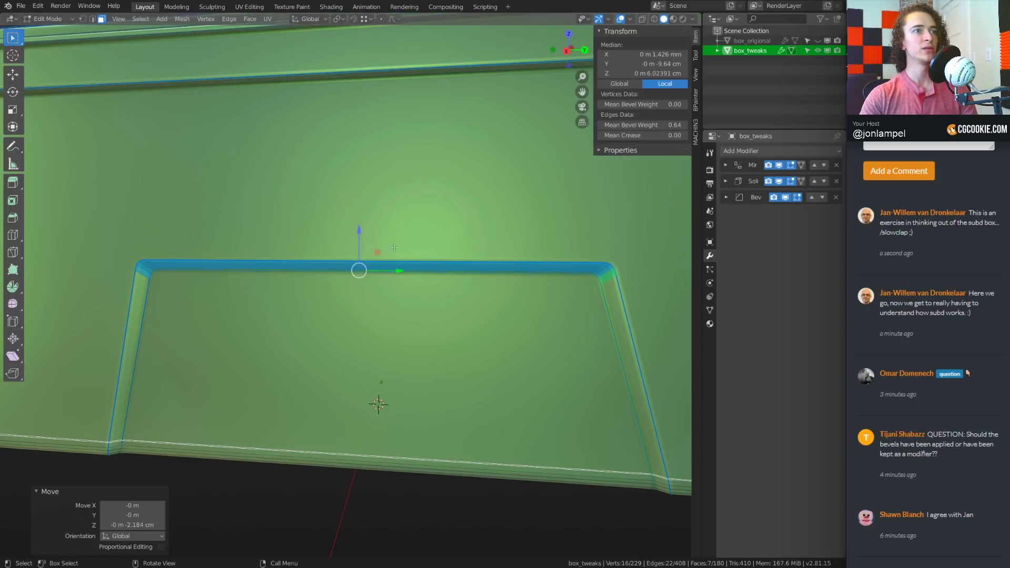
{"action": "key", "text": "g"}
{"action": "right_click", "coordinate": [354, 275]}
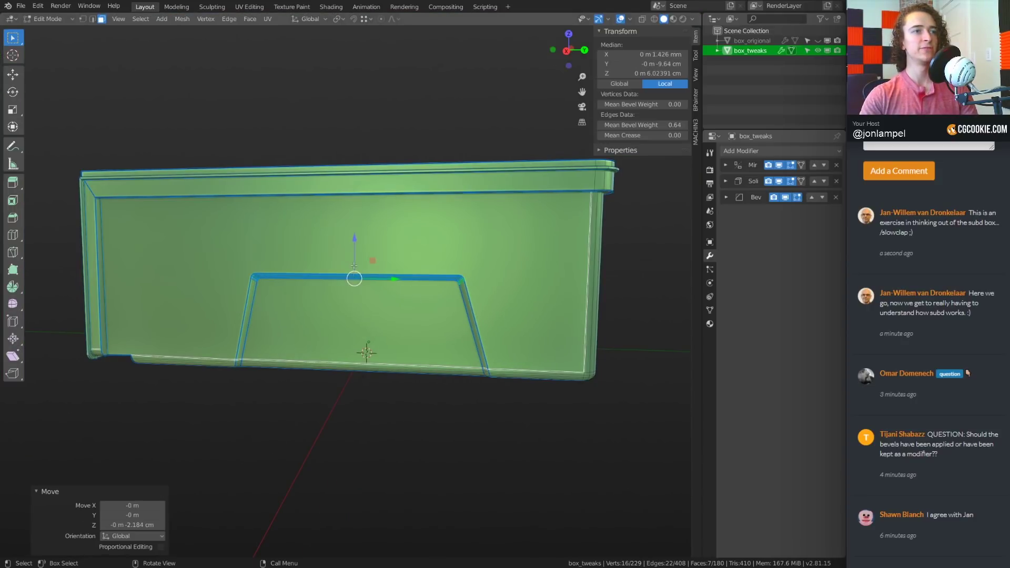
{"action": "key", "text": "ctrl+z"}
Try to add four loop cuts across the slanted side border of the recessed panel
{"action": "middle_click_drag", "start_coordinate": [480, 281], "coordinate": [578, 261]}
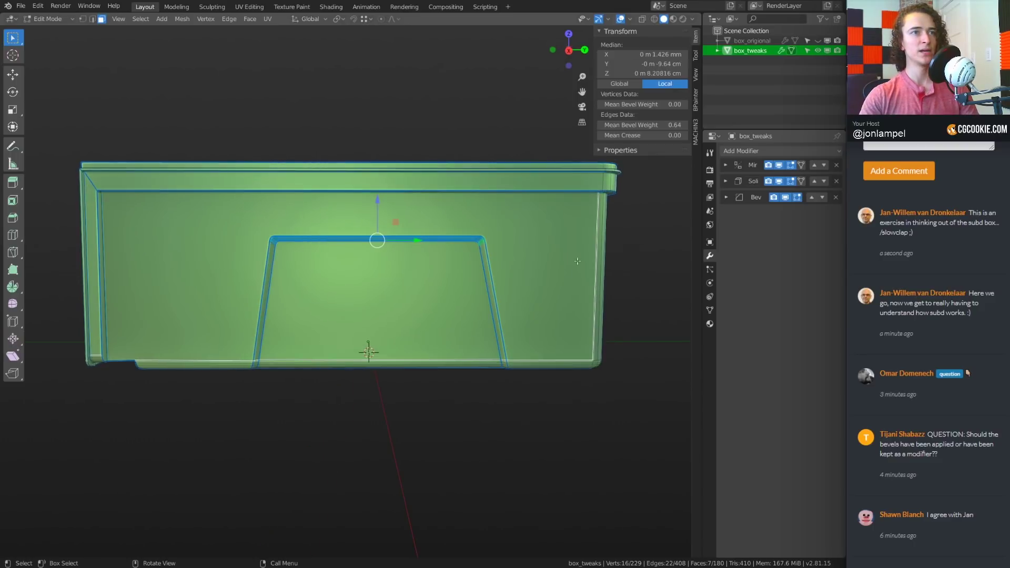
{"action": "key", "text": "ctrl+r"}
{"action": "scroll", "coordinate": [505, 284], "scroll_direction": "up", "scroll_amount": 3}
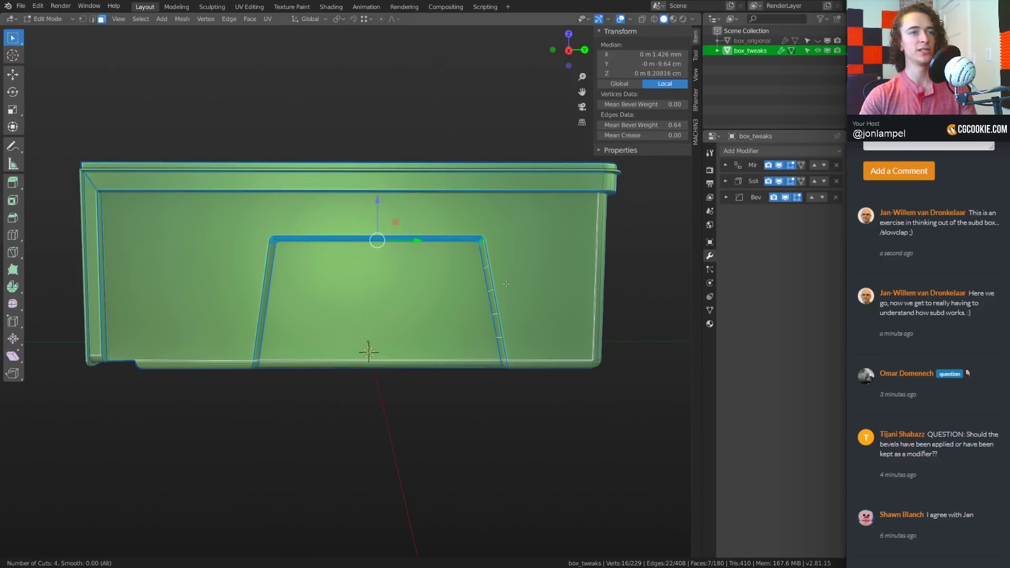
{"action": "right_click", "coordinate": [506, 284]}
Check the box in Object Mode, return to Edit Mode with nothing selected and examine its underside and long side
{"action": "key", "text": "ctrl+Tab"}
{"action": "left_click", "coordinate": [317, 291]}
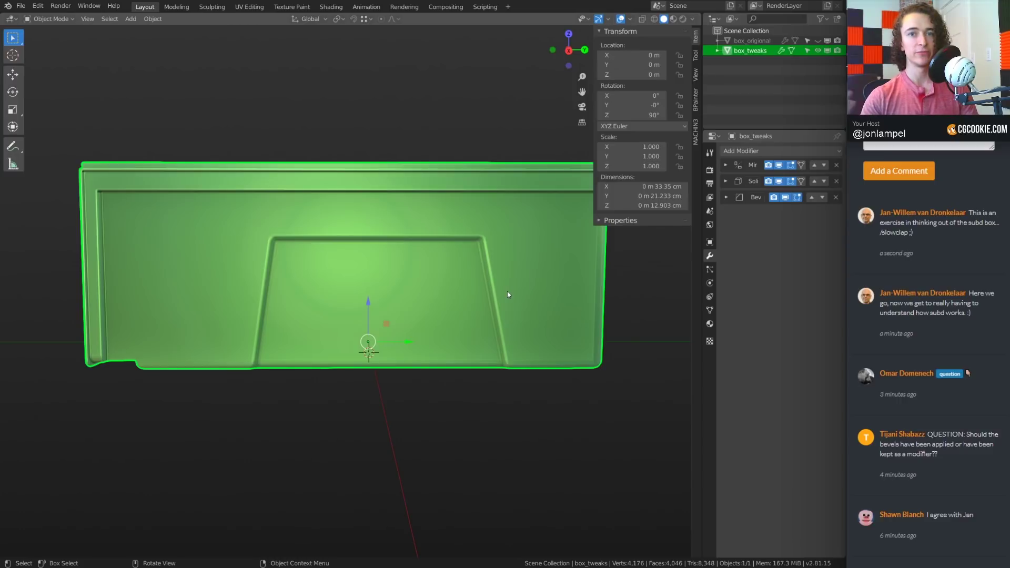
{"action": "key", "text": "Tab"}
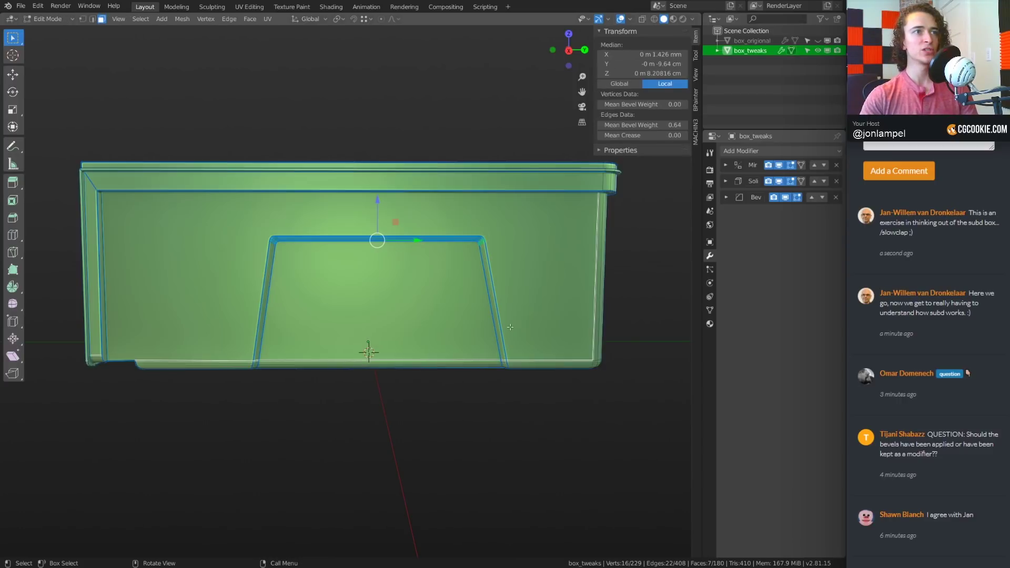
{"action": "key", "text": "alt+a"}
{"action": "middle_click_drag", "start_coordinate": [494, 325], "coordinate": [440, 284]}
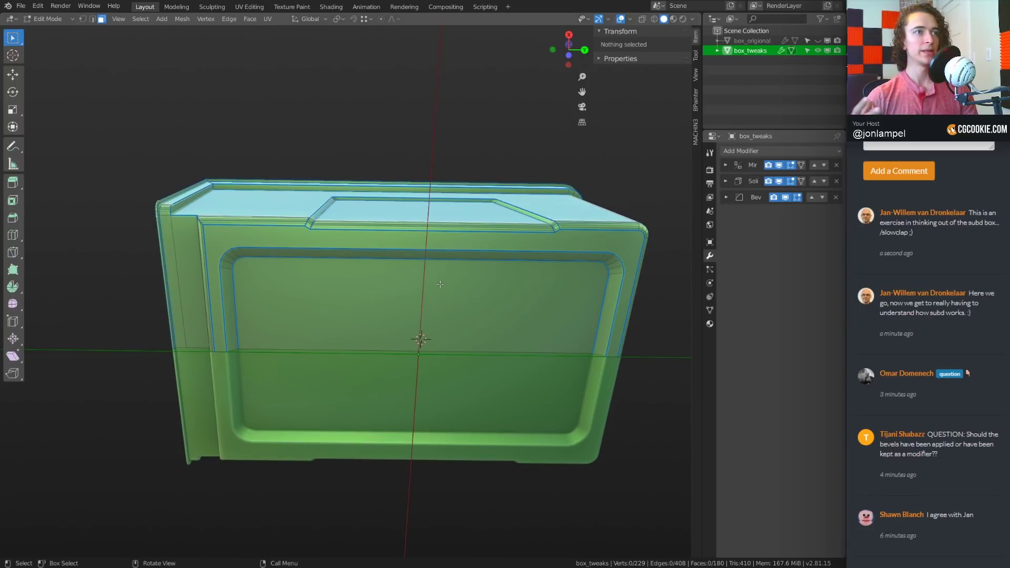
{"action": "middle_click_drag", "start_coordinate": [346, 275], "coordinate": [390, 321], "text": "shift"}
{"action": "scroll", "coordinate": [390, 321], "scroll_direction": "up", "scroll_amount": 3}
{"action": "middle_click_drag", "start_coordinate": [357, 269], "coordinate": [447, 311]}
{"action": "scroll", "coordinate": [493, 297], "scroll_direction": "up", "scroll_amount": 3}
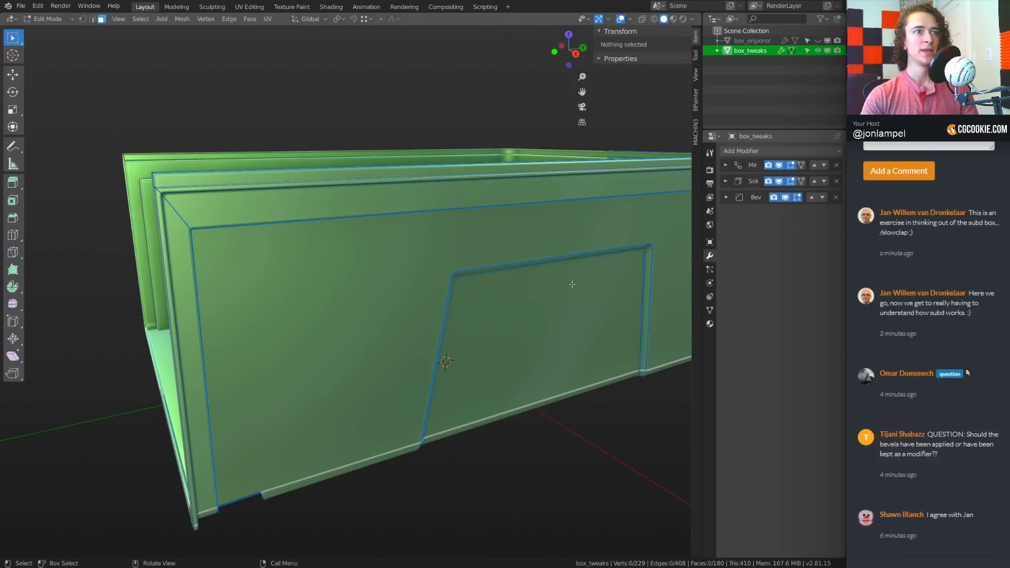
Leave Edit Mode and examine the smooth shading across the long side and around the rounded vertical corner
{"action": "key", "text": "Tab"}
{"action": "scroll", "coordinate": [414, 297], "scroll_direction": "down", "scroll_amount": 2}
{"action": "middle_click_drag", "start_coordinate": [502, 300], "coordinate": [443, 297]}
{"action": "scroll", "coordinate": [510, 332], "scroll_direction": "up", "scroll_amount": 2}
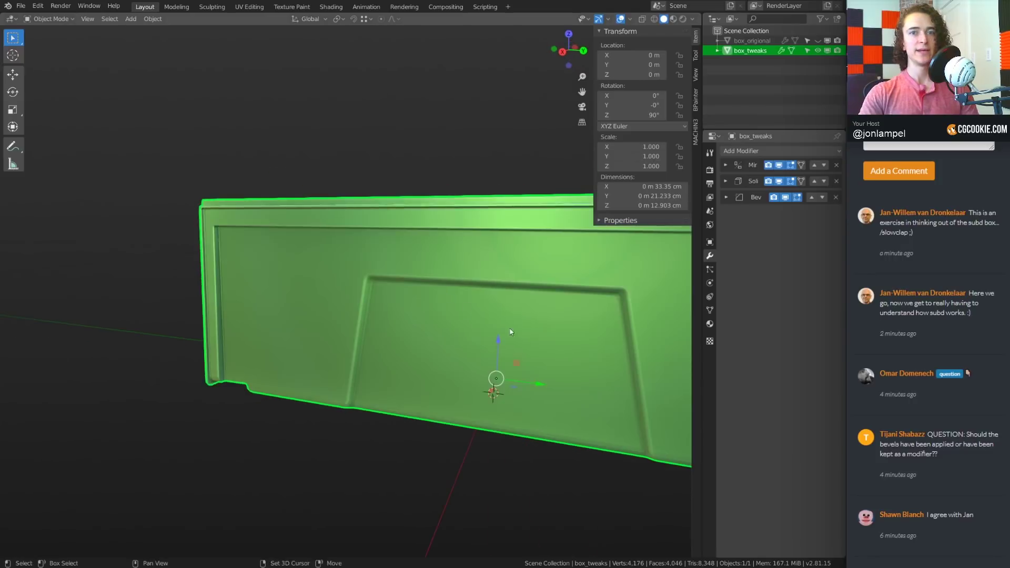
{"action": "scroll", "coordinate": [510, 332], "scroll_direction": "down", "scroll_amount": 2}
{"action": "middle_click_drag", "start_coordinate": [510, 331], "coordinate": [345, 308]}
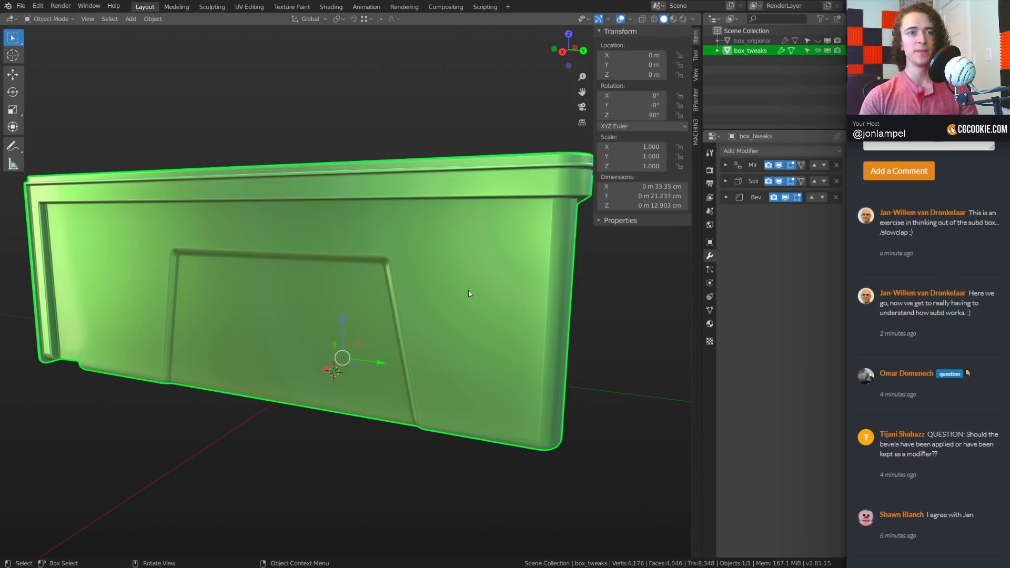
{"action": "middle_click_drag", "start_coordinate": [469, 287], "coordinate": [515, 295]}
Enter Edit Mode and examine the bevel topology where the vertical corner meets the box's underside
{"action": "key", "text": "Tab"}
{"action": "scroll", "coordinate": [508, 299], "scroll_direction": "up", "scroll_amount": 2}
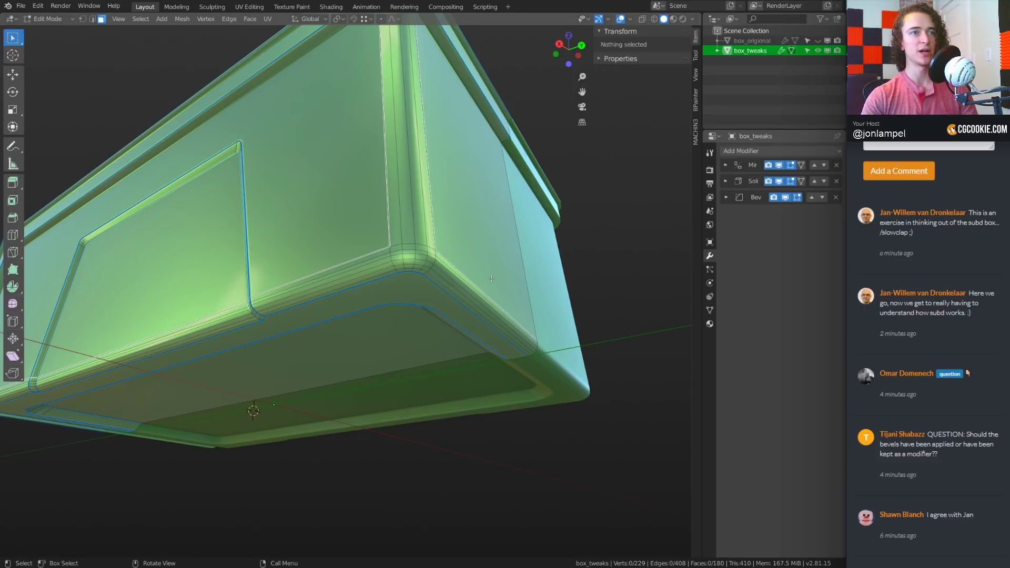
{"action": "middle_click_drag", "start_coordinate": [433, 276], "coordinate": [375, 311]}
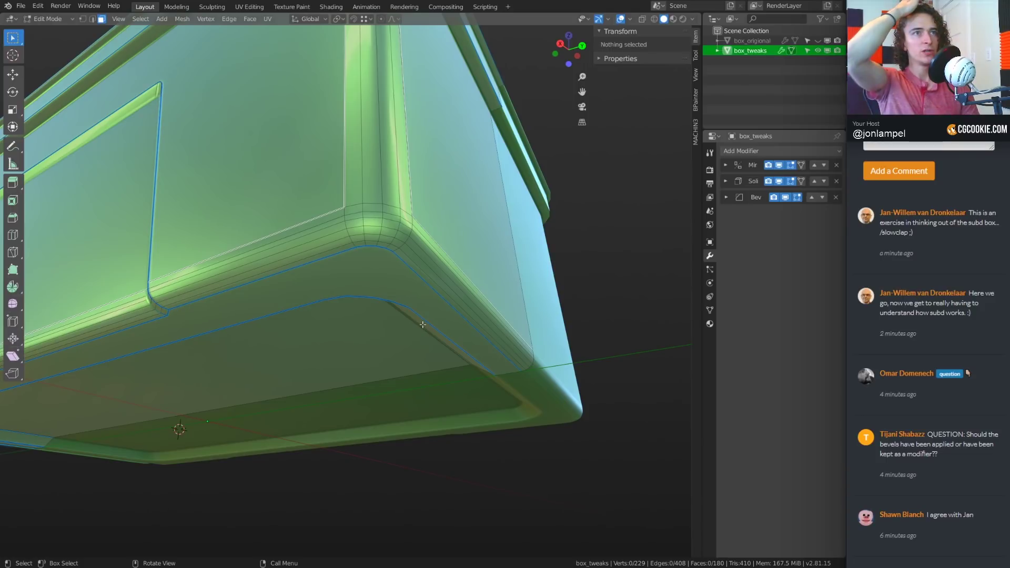
Expand the Bevel modifier's settings and adjust the bevel weight of the large side panel's upper border edge
{"action": "middle_click_drag", "start_coordinate": [387, 227], "coordinate": [347, 196]}
{"action": "left_click", "coordinate": [725, 197]}
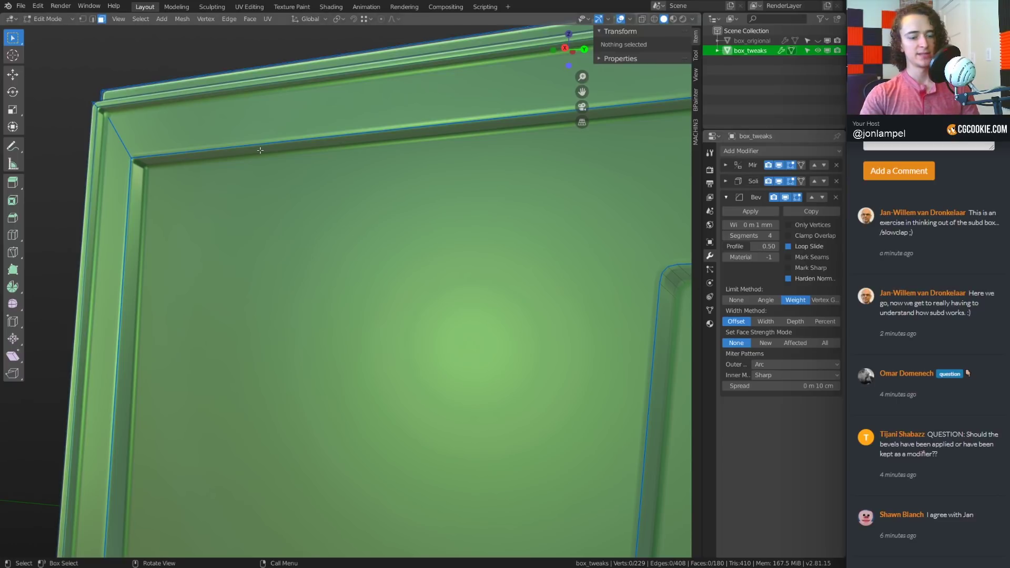
{"action": "key", "text": "2"}
{"action": "left_click", "coordinate": [237, 143]}
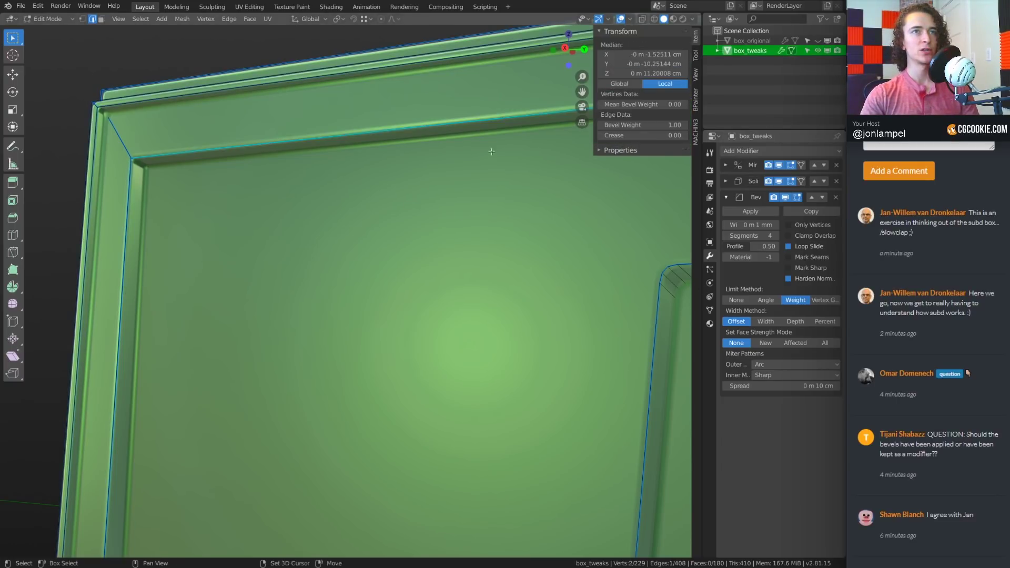
{"action": "middle_click_drag", "start_coordinate": [491, 151], "coordinate": [367, 157]}
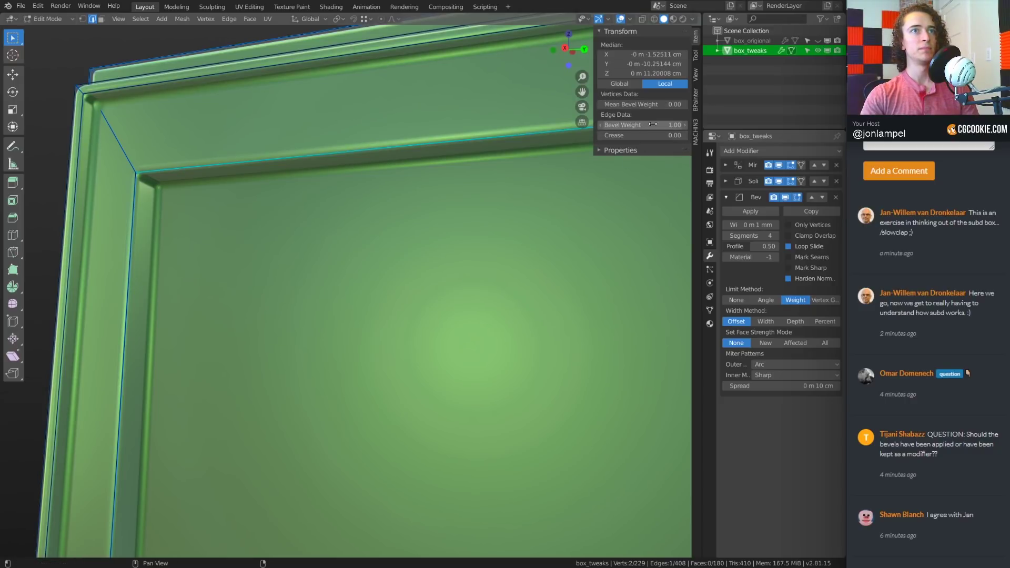
{"action": "mouse_move", "coordinate": [661, 125]}
{"action": "left_mouse_down"}
{"action": "mouse_move", "coordinate": [600, 125]}
{"action": "mouse_move", "coordinate": [661, 124]}
{"action": "left_mouse_up"}
Select the long top edge of the outer rim and set its bevel weight to 0.30
{"action": "scroll", "coordinate": [316, 321], "scroll_direction": "down", "scroll_amount": 4}
{"action": "middle_click_drag", "start_coordinate": [316, 321], "coordinate": [332, 342]}
{"action": "middle_click_drag", "start_coordinate": [447, 368], "coordinate": [394, 310], "text": "shift"}
{"action": "scroll", "coordinate": [415, 321], "scroll_direction": "up", "scroll_amount": 3}
{"action": "middle_click_drag", "start_coordinate": [436, 336], "coordinate": [359, 342]}
{"action": "left_click", "coordinate": [339, 272]}
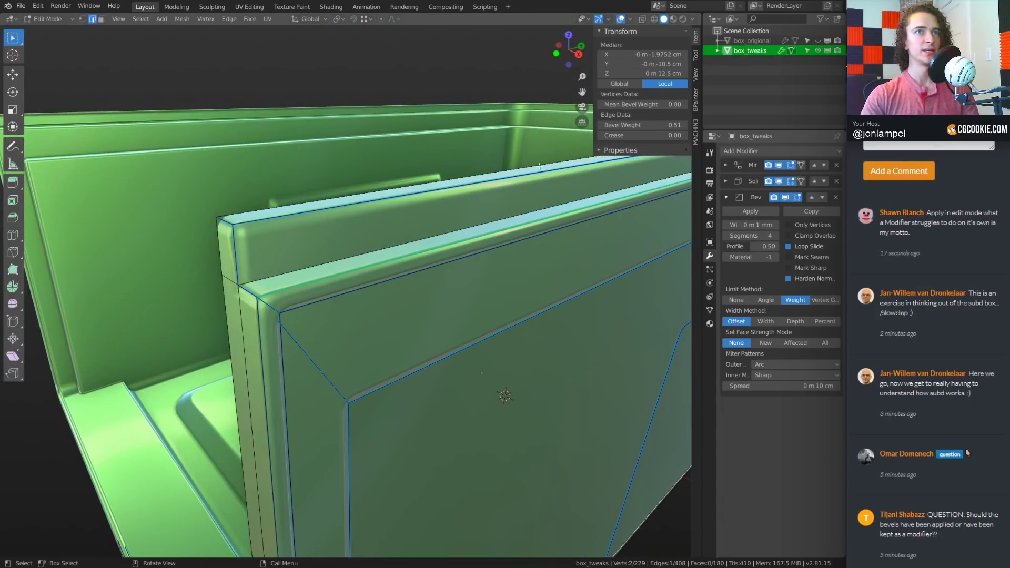
{"action": "mouse_move", "coordinate": [643, 125]}
{"action": "left_mouse_down"}
{"action": "mouse_move", "coordinate": [684, 125]}
{"action": "mouse_move", "coordinate": [631, 125]}
{"action": "left_mouse_up"}
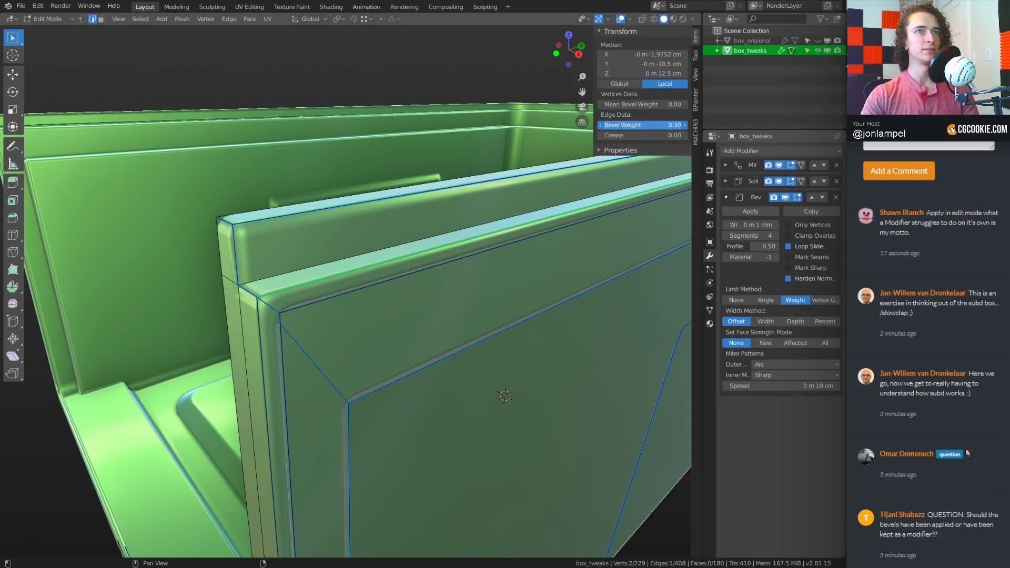
Set the bevel weight of the outer rim's long top edge to 0.50 and check the rim's shading in Object Mode
{"action": "left_click", "coordinate": [642, 125]}
{"action": "type", "text": "0.5"}
{"action": "key", "text": "Return"}
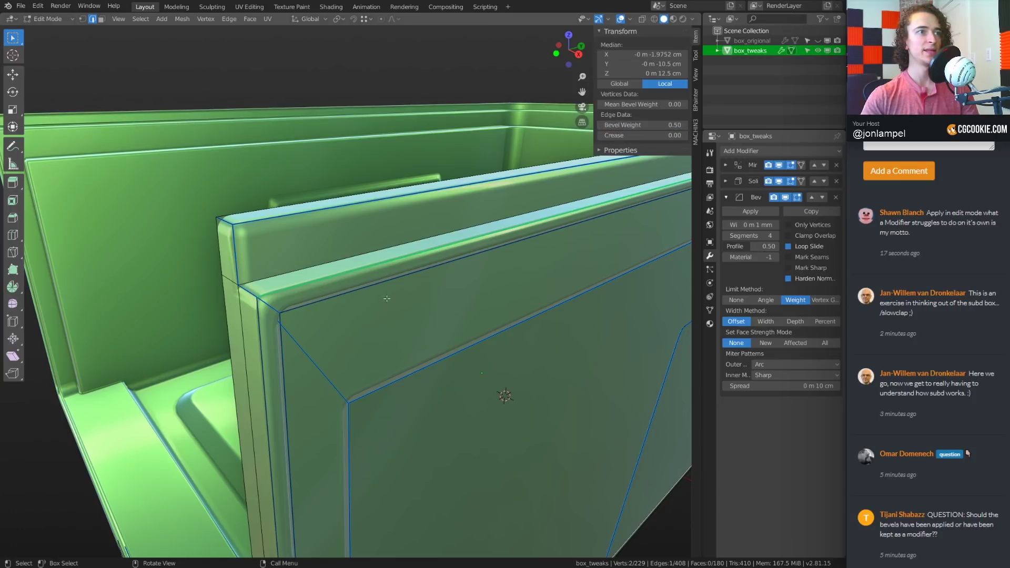
{"action": "middle_click_drag", "start_coordinate": [371, 287], "coordinate": [386, 283]}
{"action": "key", "text": "Tab"}
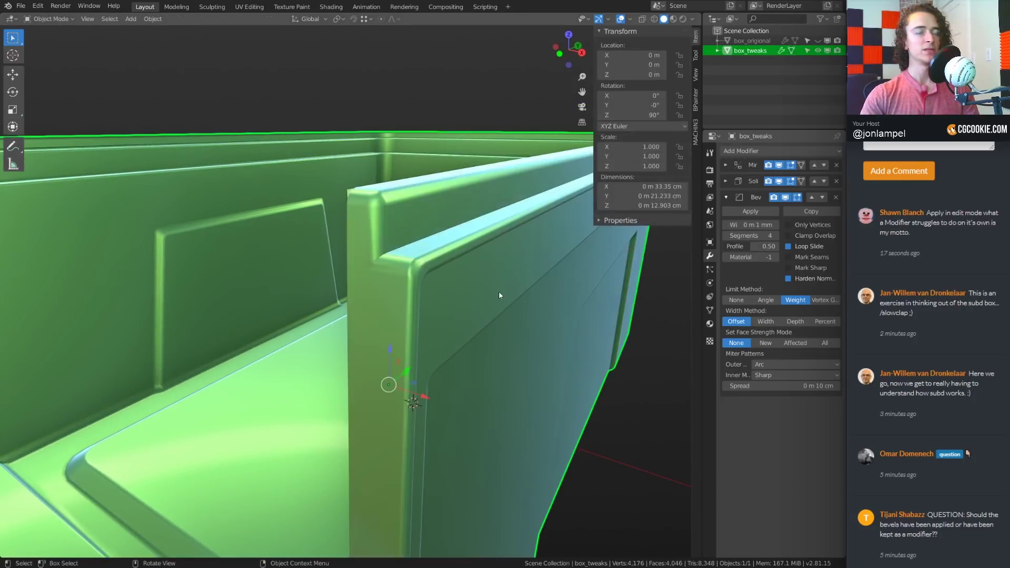
{"action": "scroll", "coordinate": [498, 291], "scroll_direction": "down", "scroll_amount": 3}
{"action": "middle_click_drag", "start_coordinate": [499, 292], "coordinate": [545, 311]}
{"action": "middle_click_drag", "start_coordinate": [293, 277], "coordinate": [349, 230], "text": "shift"}
{"action": "scroll", "coordinate": [333, 286], "scroll_direction": "down", "scroll_amount": 3}
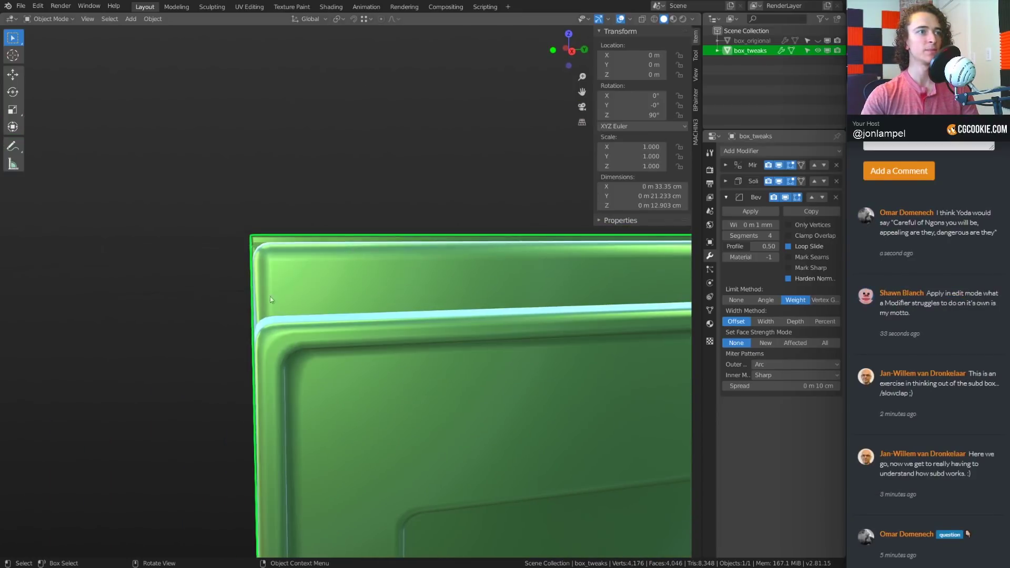
Enter Edit Mode and select the short diagonal edge joining the outer corner of the side panel's border to the recessed panel's corner
{"action": "key", "text": "Tab"}
{"action": "middle_click_drag", "start_coordinate": [423, 484], "coordinate": [415, 280], "text": "shift"}
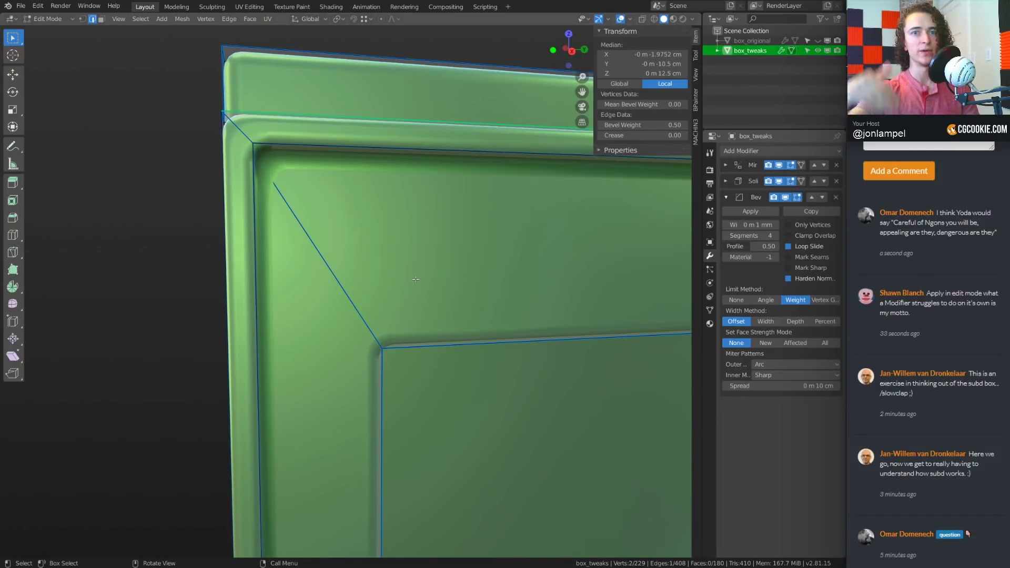
{"action": "middle_click_drag", "start_coordinate": [399, 279], "coordinate": [399, 279]}
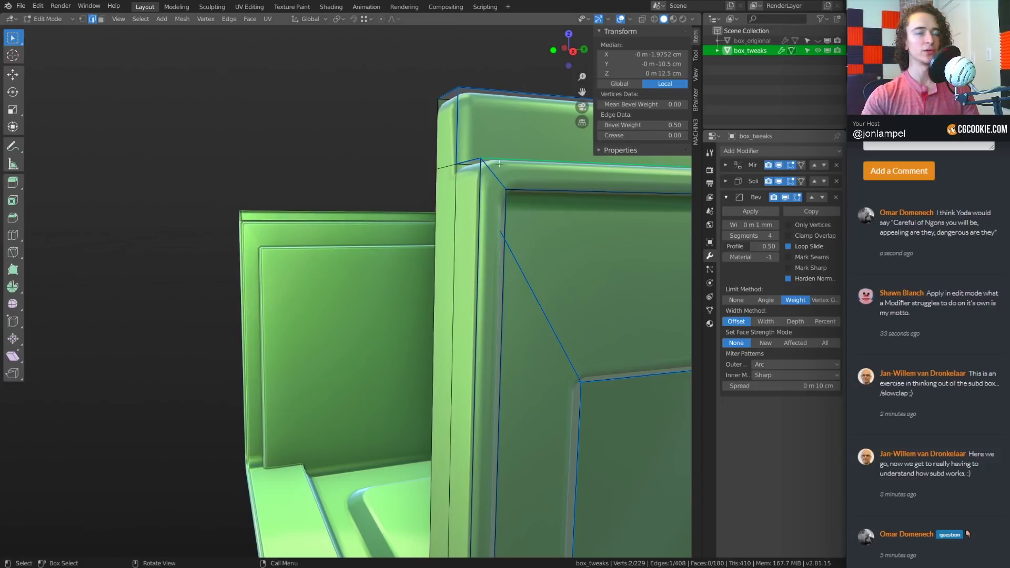
{"action": "middle_click_drag", "start_coordinate": [581, 238], "coordinate": [533, 235], "text": "shift"}
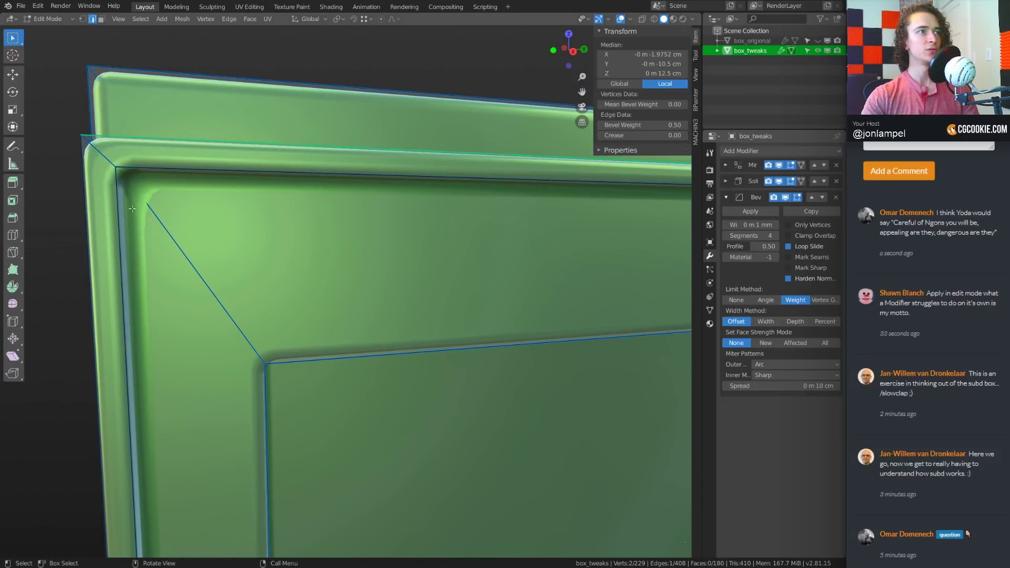
{"action": "left_click", "coordinate": [222, 298]}
{"action": "middle_click_drag", "start_coordinate": [221, 297], "coordinate": [203, 243], "text": "shift"}
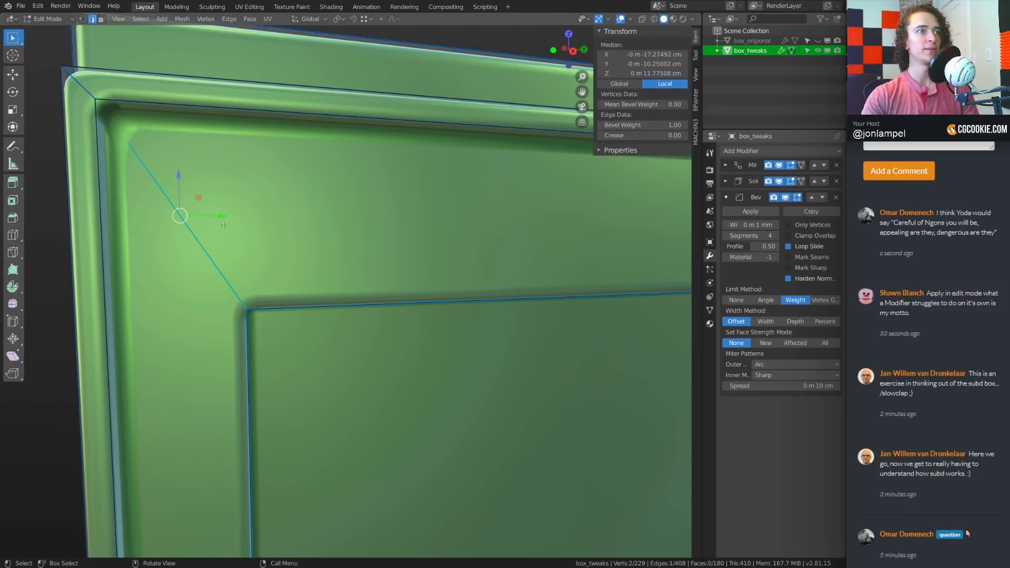
{"action": "mouse_move", "coordinate": [411, 226]}
{"action": "middle_mouse_down"}
{"action": "mouse_move", "coordinate": [400, 224]}
{"action": "mouse_move", "coordinate": [413, 226]}
{"action": "middle_mouse_up"}
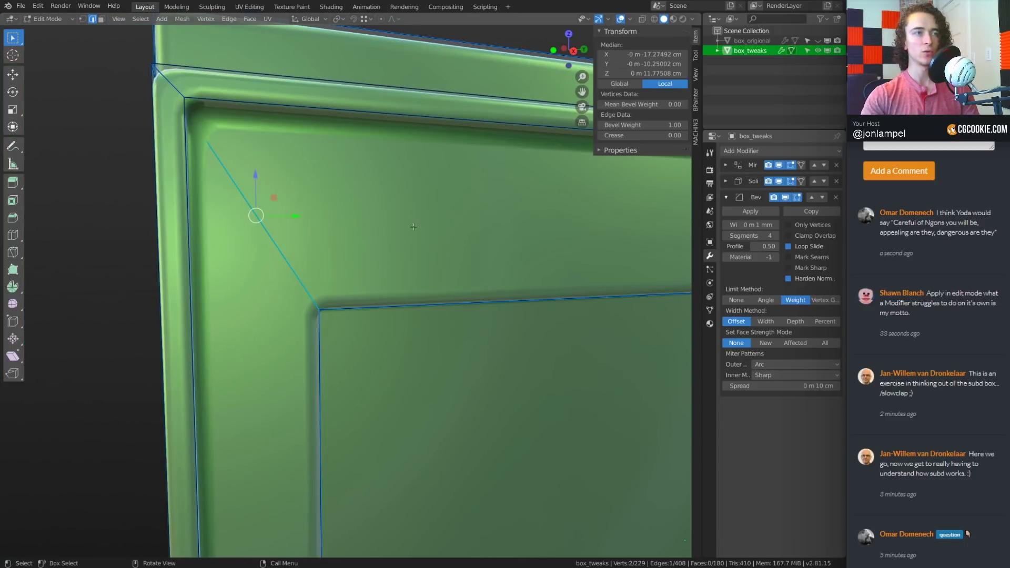
Inspect the diagonal edge in wireframe, set its bevel weight to 0.00, and return to solid shading to check the corner
{"action": "key", "text": "z"}
{"action": "left_click", "coordinate": [135, 256]}
{"action": "middle_click_drag", "start_coordinate": [158, 253], "coordinate": [337, 241]}
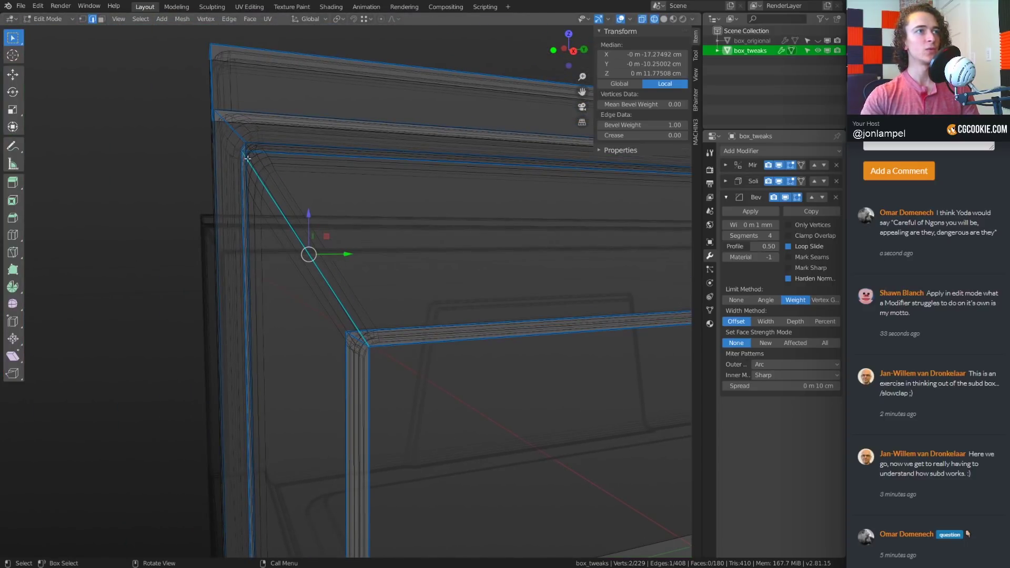
{"action": "left_click_drag", "start_coordinate": [637, 125], "coordinate": [579, 125]}
{"action": "middle_click_drag", "start_coordinate": [433, 242], "coordinate": [406, 231]}
{"action": "key", "text": "z"}
{"action": "left_click", "coordinate": [518, 243]}
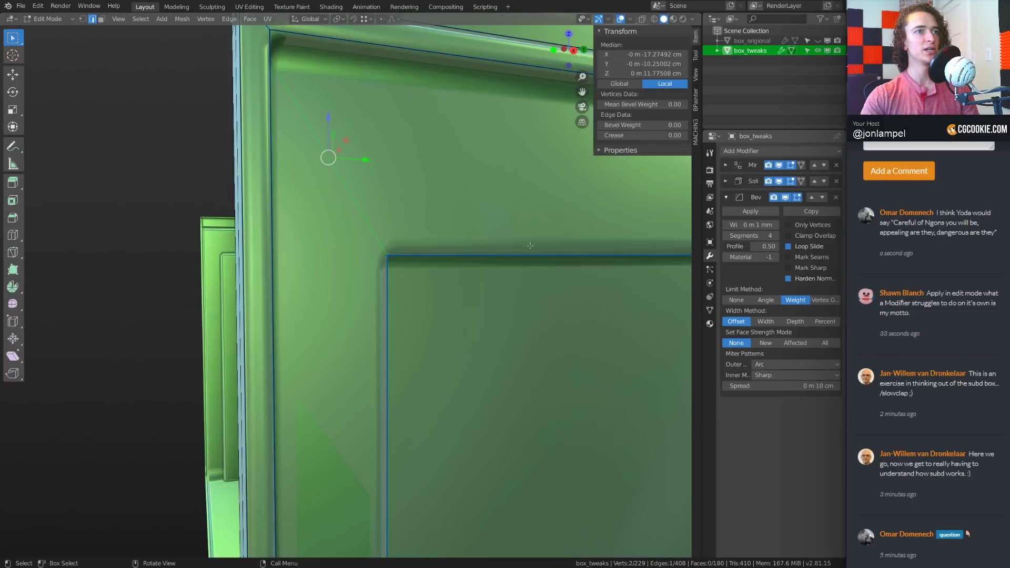
{"action": "scroll", "coordinate": [531, 246], "scroll_direction": "up", "scroll_amount": 5}
{"action": "scroll", "coordinate": [532, 245], "scroll_direction": "down", "scroll_amount": 5}
{"action": "middle_click_drag", "start_coordinate": [531, 246], "coordinate": [496, 250]}
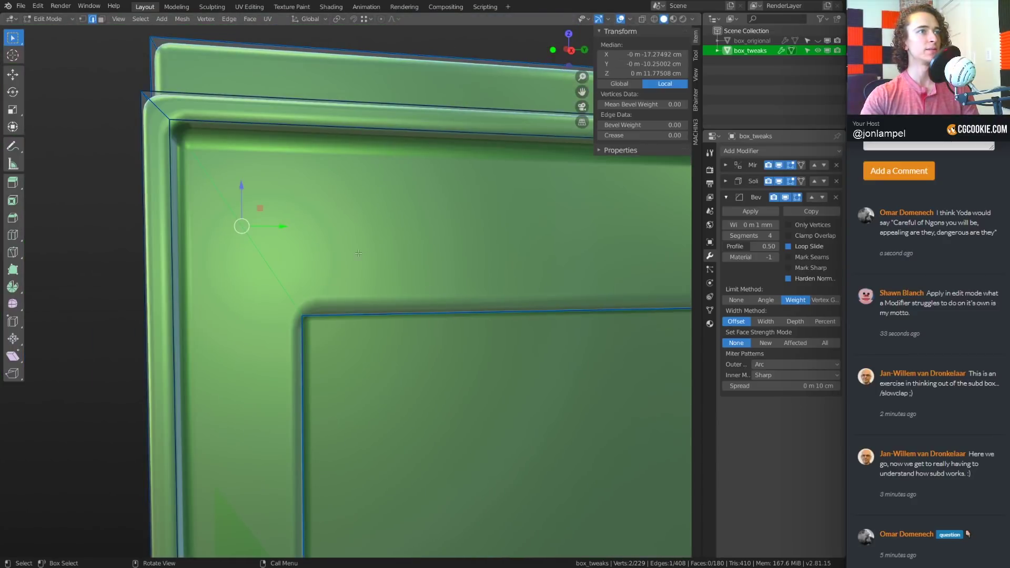
Set the diagonal corner edge's bevel weight to 1.00, examine the corner shading, and leave Edit Mode
{"action": "left_click_drag", "start_coordinate": [634, 125], "coordinate": [686, 125]}
{"action": "middle_click_drag", "start_coordinate": [429, 279], "coordinate": [410, 275]}
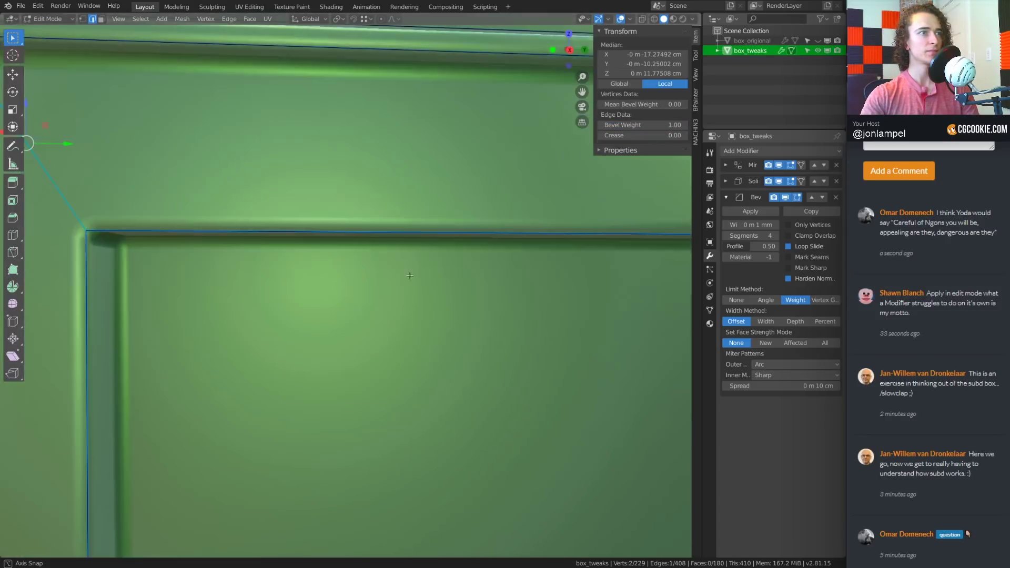
{"action": "middle_click_drag", "start_coordinate": [185, 264], "coordinate": [276, 313], "text": "shift"}
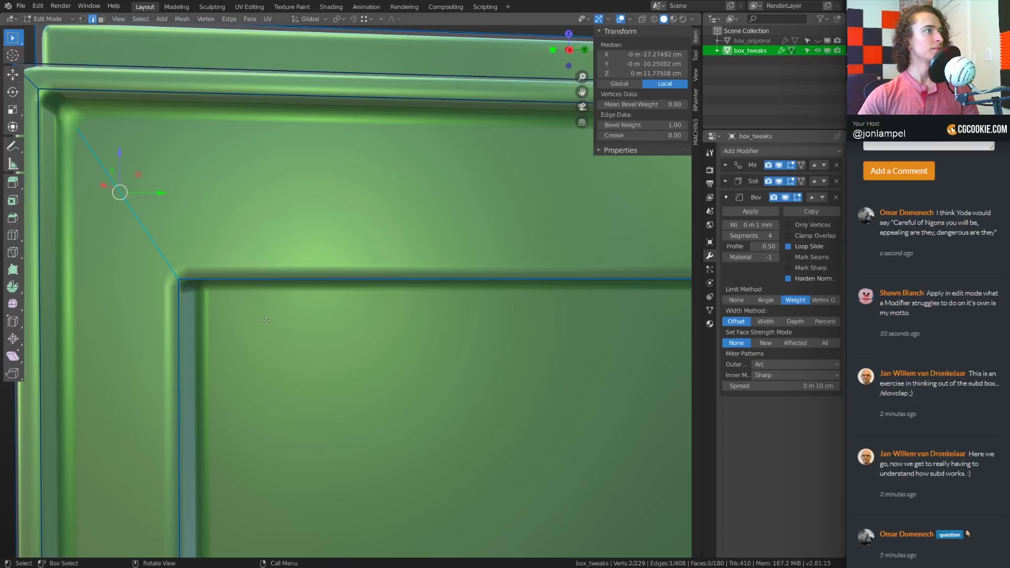
{"action": "scroll", "coordinate": [266, 320], "scroll_direction": "down", "scroll_amount": 4}
{"action": "middle_click_drag", "start_coordinate": [265, 320], "coordinate": [340, 293]}
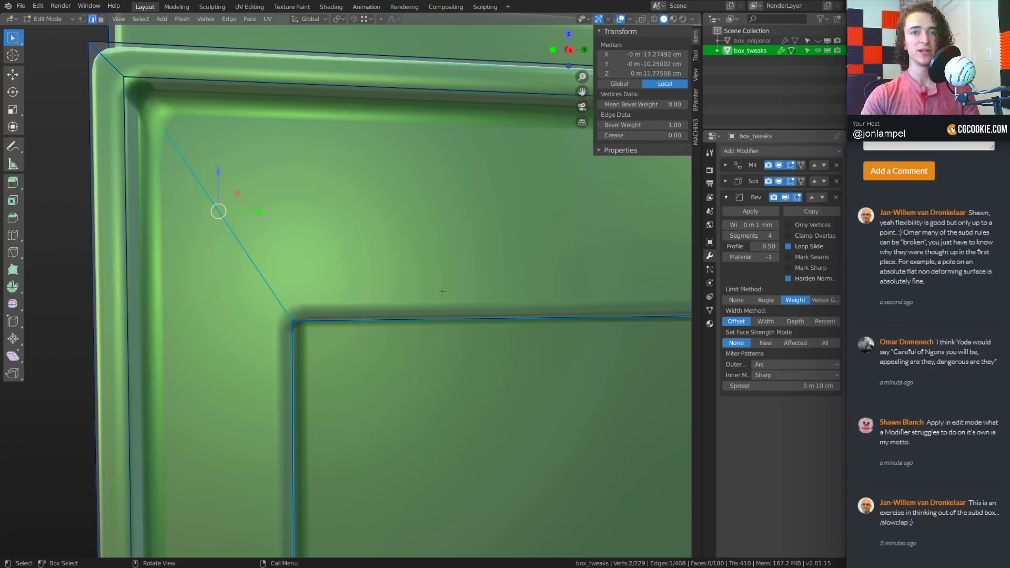
{"action": "middle_click_drag", "start_coordinate": [461, 293], "coordinate": [443, 288]}
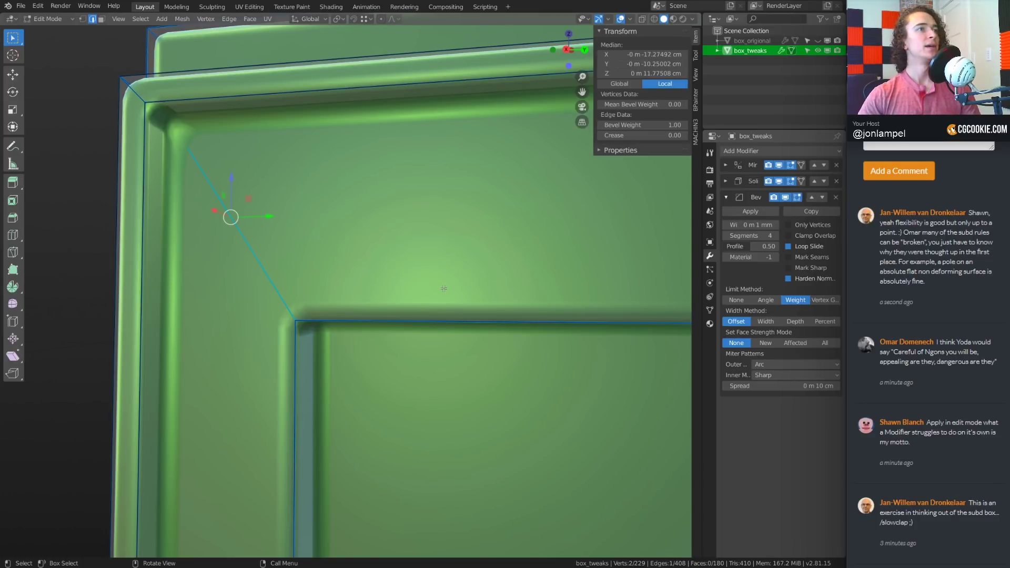
{"action": "middle_click_drag", "start_coordinate": [424, 384], "coordinate": [437, 395]}
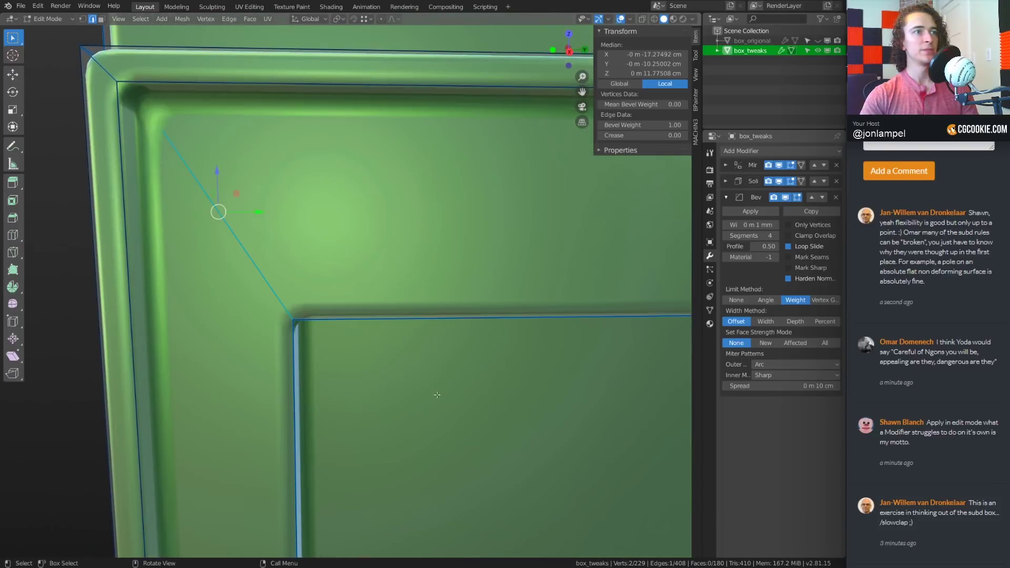
{"action": "scroll", "coordinate": [517, 367], "scroll_direction": "down", "scroll_amount": 1}
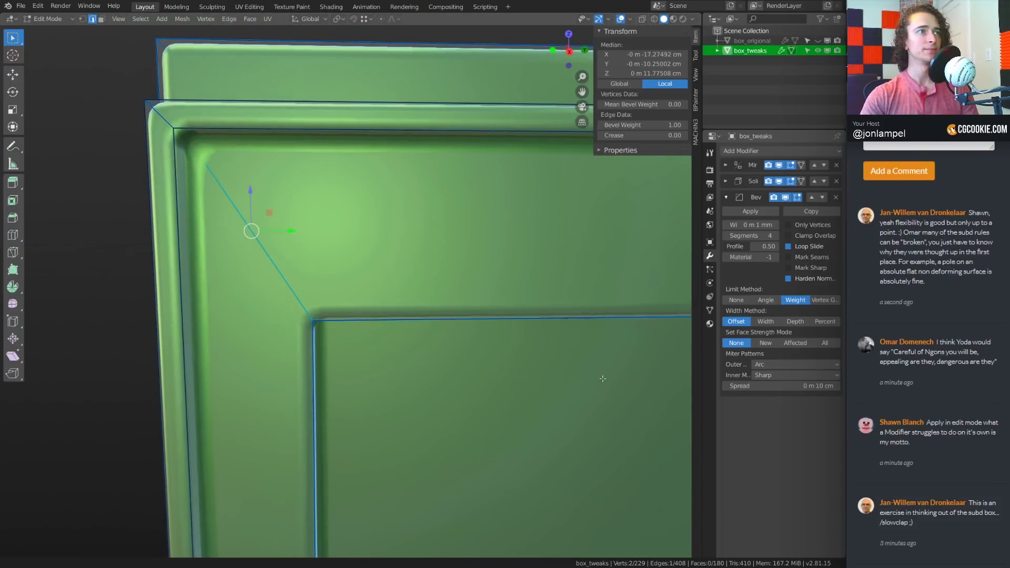
{"action": "key", "text": "Tab"}
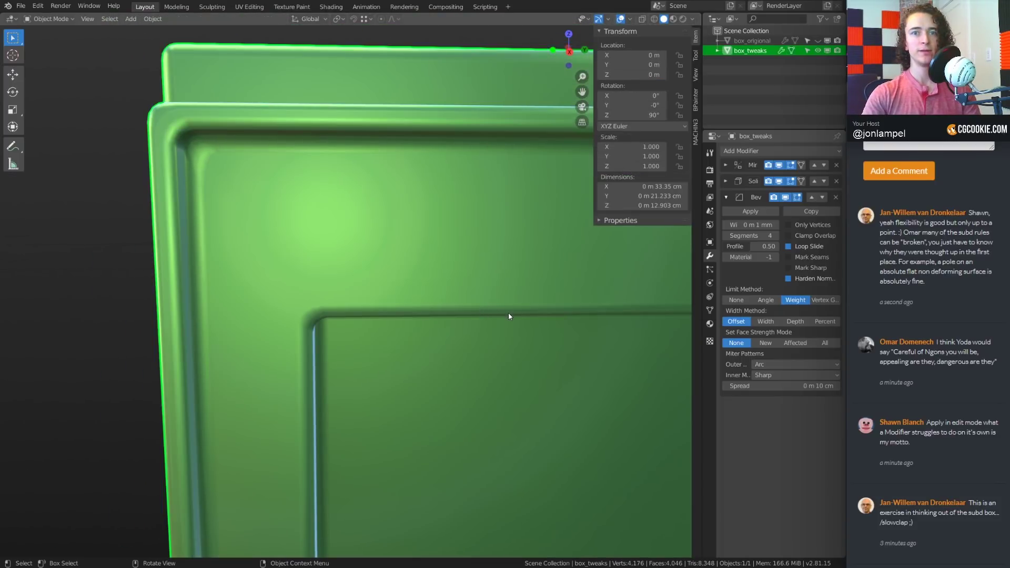
Try the Sharp outer miter in the Bevel modifier, examine the lower corner, and restore the Arc outer miter
{"action": "middle_click_drag", "start_coordinate": [500, 319], "coordinate": [576, 344]}
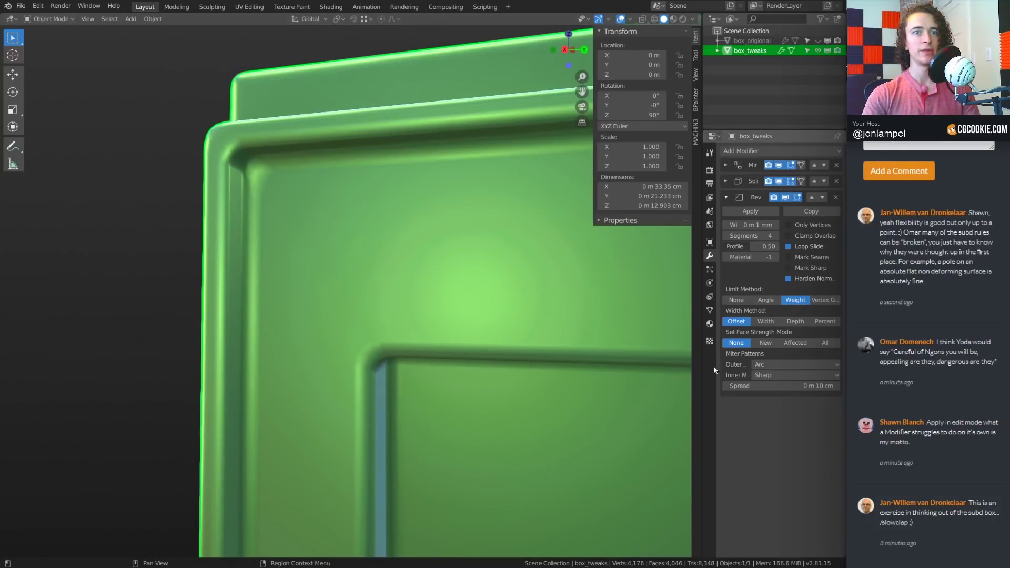
{"action": "left_click", "coordinate": [777, 375]}
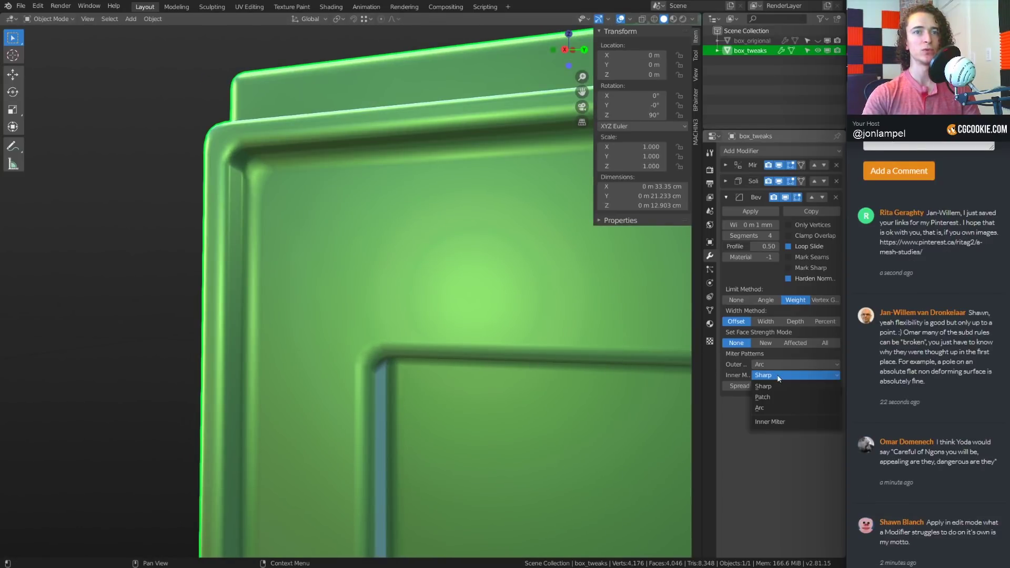
{"action": "left_click", "coordinate": [778, 370]}
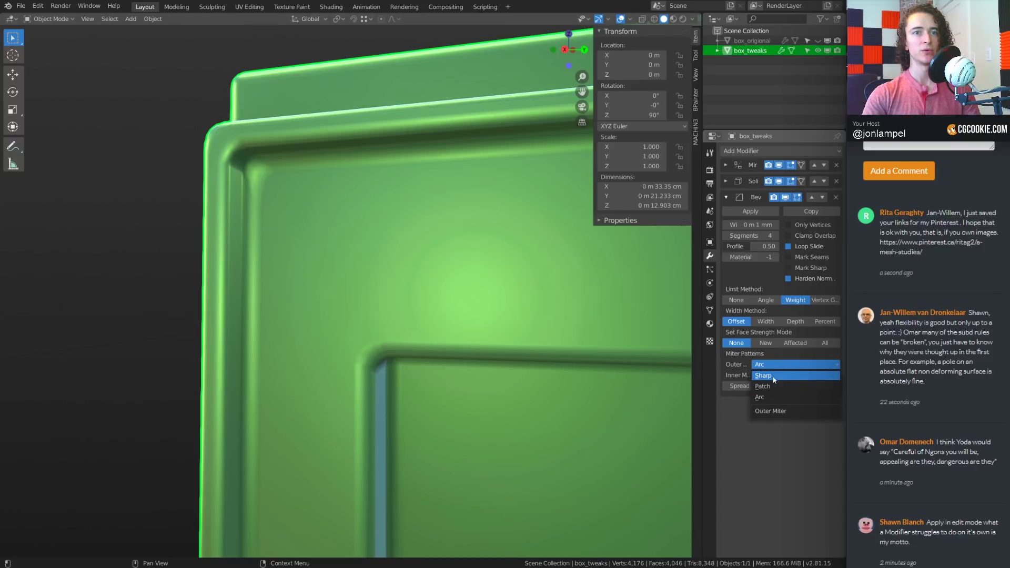
{"action": "left_click", "coordinate": [771, 377]}
{"action": "scroll", "coordinate": [427, 409], "scroll_direction": "down", "scroll_amount": 2}
{"action": "middle_click_drag", "start_coordinate": [428, 410], "coordinate": [416, 312]}
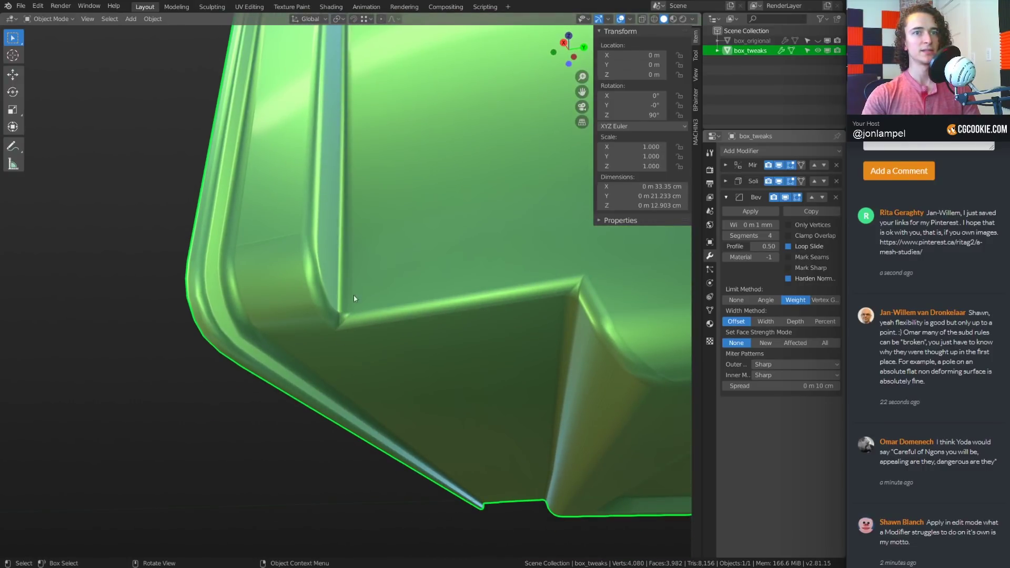
{"action": "left_click", "coordinate": [785, 364]}
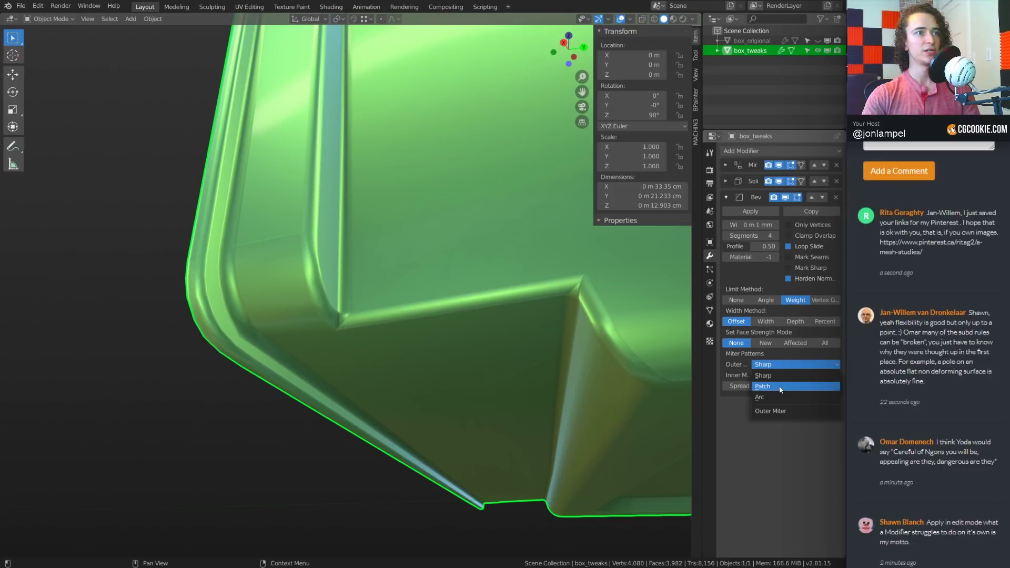
{"action": "left_click", "coordinate": [768, 397]}
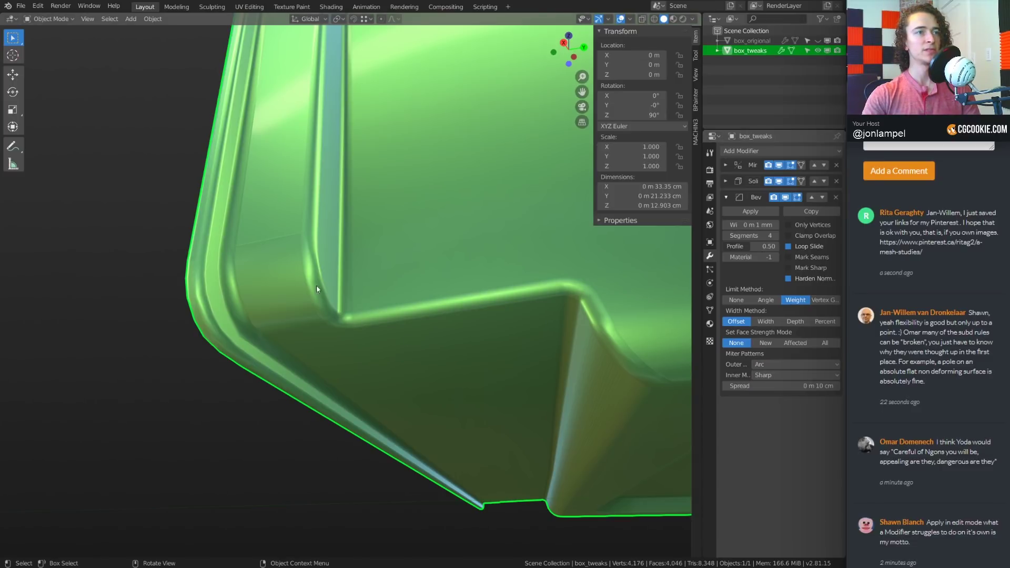
Switch the Bevel modifier's inner miter to Patch and reduce the miter spread to 0 m
{"action": "left_click", "coordinate": [800, 376]}
{"action": "left_click", "coordinate": [781, 386]}
{"action": "left_click", "coordinate": [781, 375]}
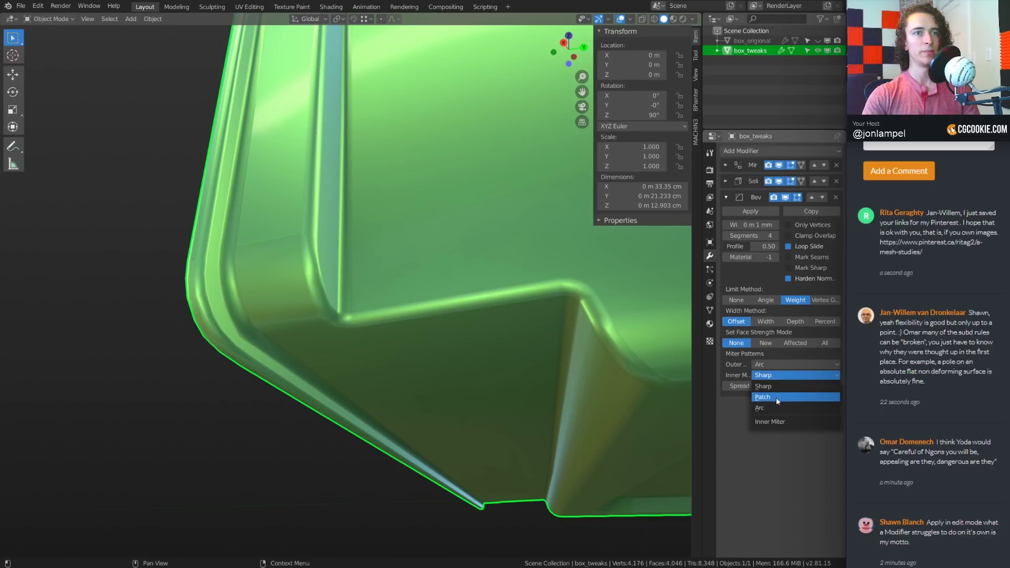
{"action": "left_click", "coordinate": [775, 397]}
{"action": "left_click", "coordinate": [781, 373]}
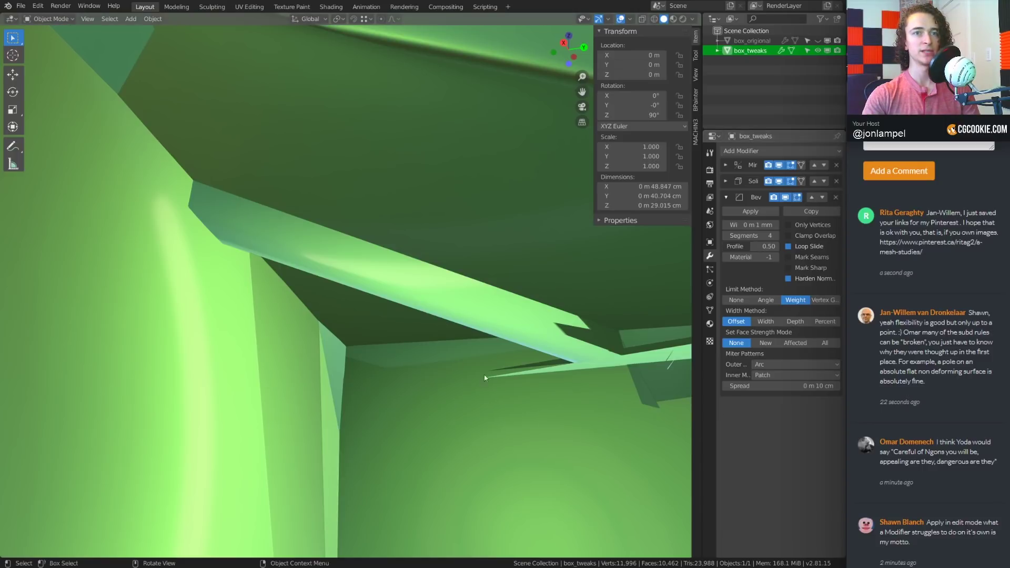
{"action": "left_click_drag", "start_coordinate": [778, 385], "coordinate": [757, 386]}
Set the Bevel modifier's inner miter back to Sharp
{"action": "left_click", "coordinate": [793, 375]}
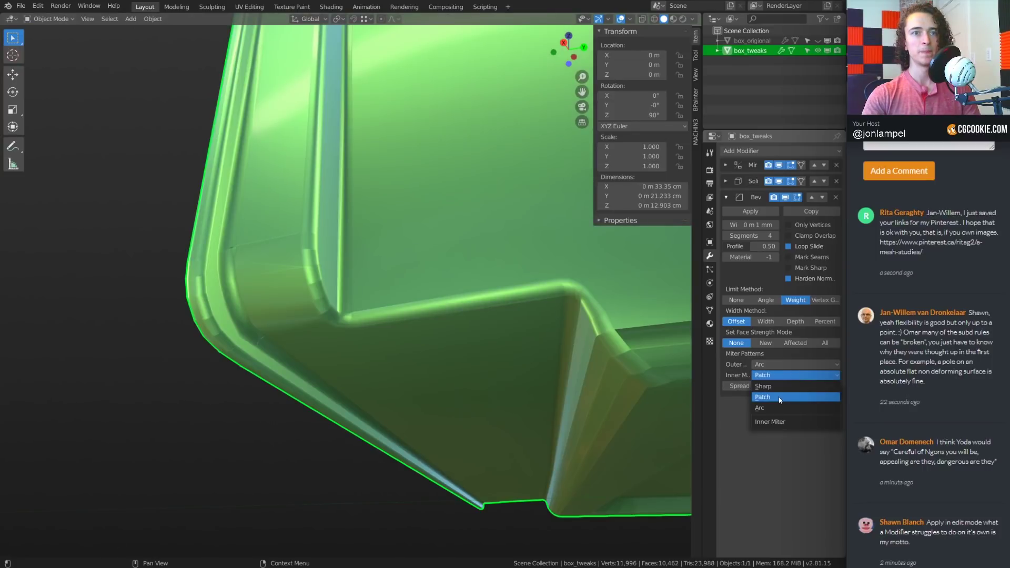
{"action": "left_click", "coordinate": [779, 397]}
{"action": "left_click", "coordinate": [773, 375]}
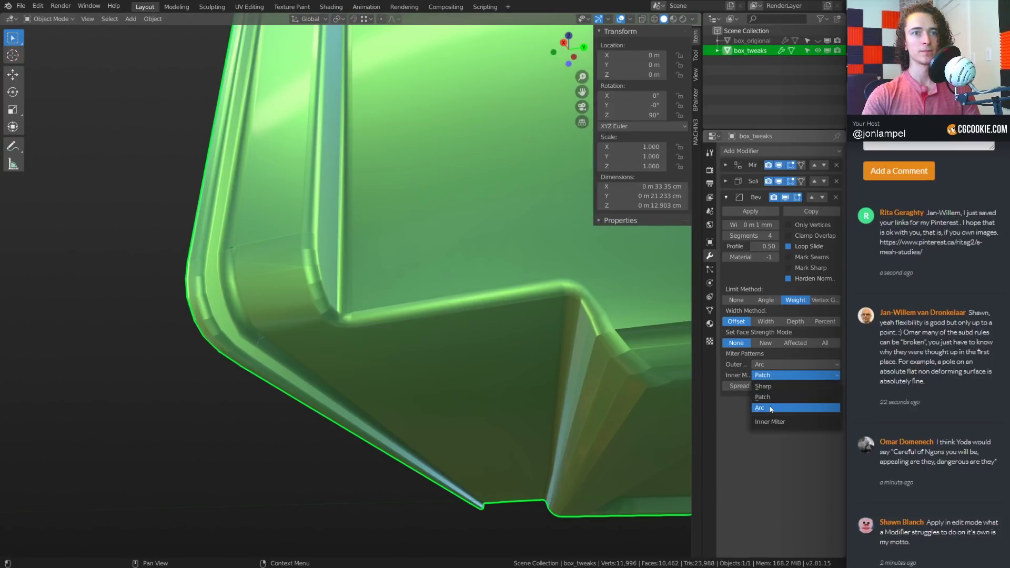
{"action": "left_click", "coordinate": [772, 382]}
Set the Bevel modifier's outer miter to Patch and examine the box's long side
{"action": "left_click", "coordinate": [770, 366]}
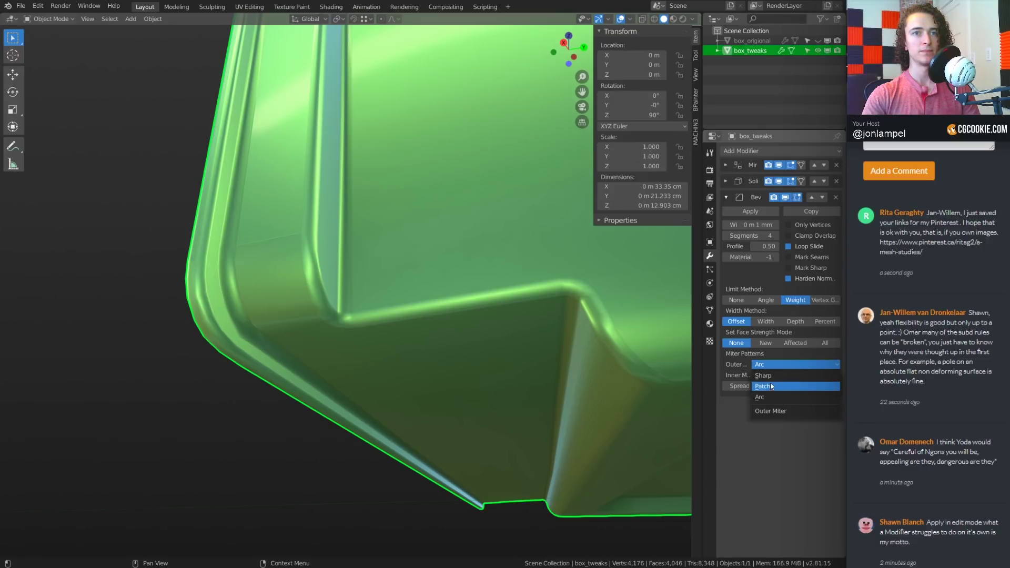
{"action": "left_click", "coordinate": [771, 387]}
{"action": "middle_click_drag", "start_coordinate": [413, 322], "coordinate": [291, 358]}
{"action": "scroll", "coordinate": [403, 321], "scroll_direction": "down", "scroll_amount": 4}
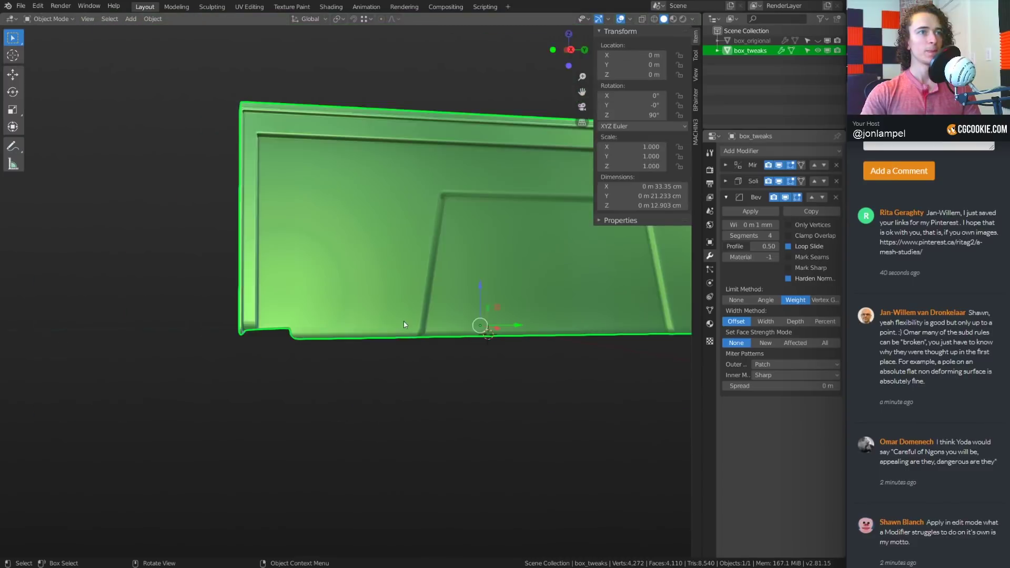
{"action": "mouse_move", "coordinate": [403, 321]}
{"action": "middle_mouse_down"}
{"action": "mouse_move", "coordinate": [423, 338]}
{"action": "mouse_move", "coordinate": [386, 308]}
{"action": "mouse_move", "coordinate": [426, 289]}
{"action": "mouse_move", "coordinate": [387, 323]}
{"action": "middle_mouse_up"}
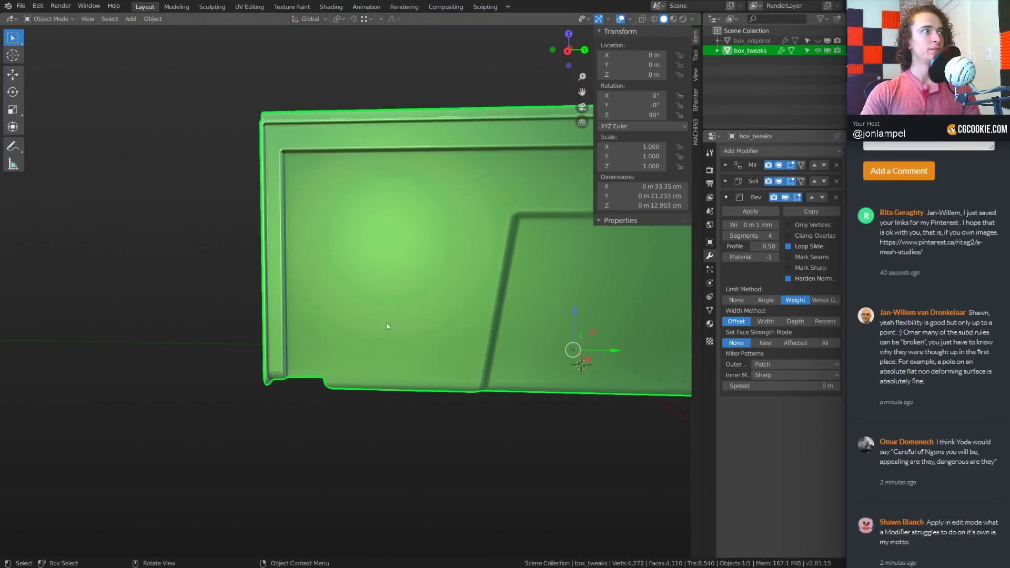
{"action": "scroll", "coordinate": [386, 323], "scroll_direction": "up", "scroll_amount": 1}
Select the path of edges along the lower border of the box's long side and mark them sharp
{"action": "key", "text": "Tab"}
{"action": "middle_click_drag", "start_coordinate": [271, 312], "coordinate": [412, 382]}
{"action": "left_click", "coordinate": [400, 401]}
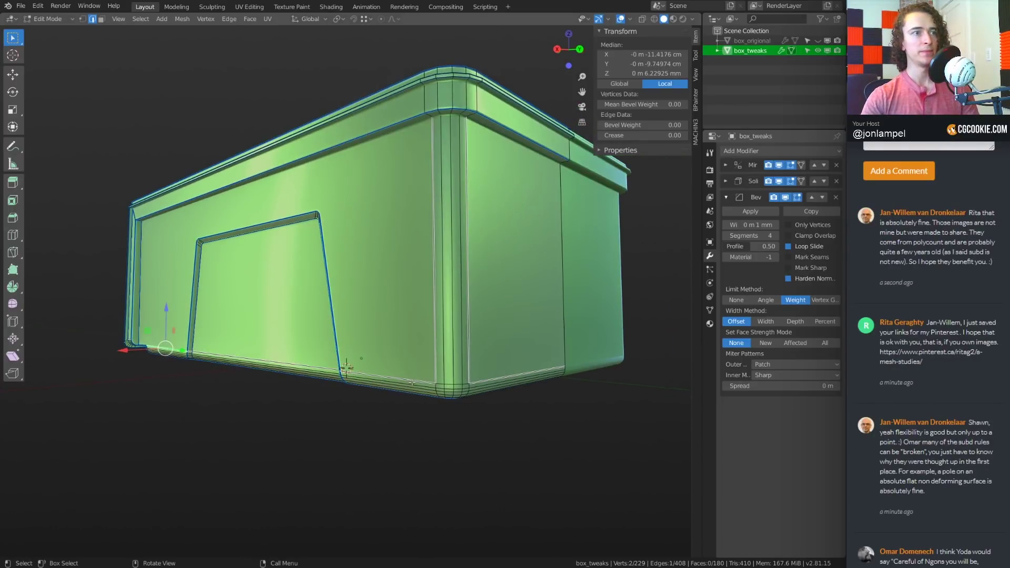
{"action": "left_click", "coordinate": [411, 383], "text": "ctrl"}
{"action": "middle_click_drag", "start_coordinate": [42, 386], "coordinate": [345, 308]}
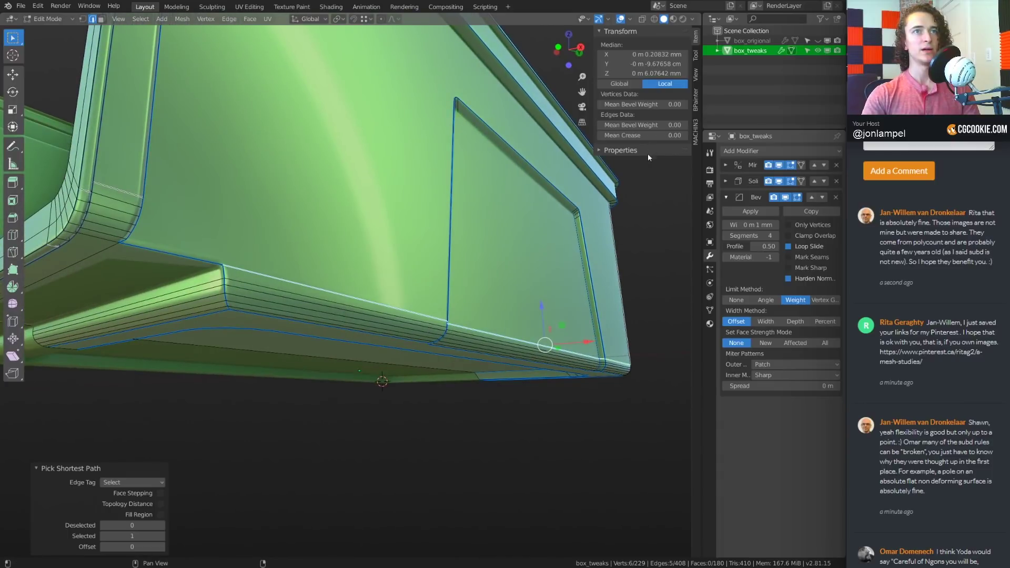
{"action": "right_click", "coordinate": [513, 198]}
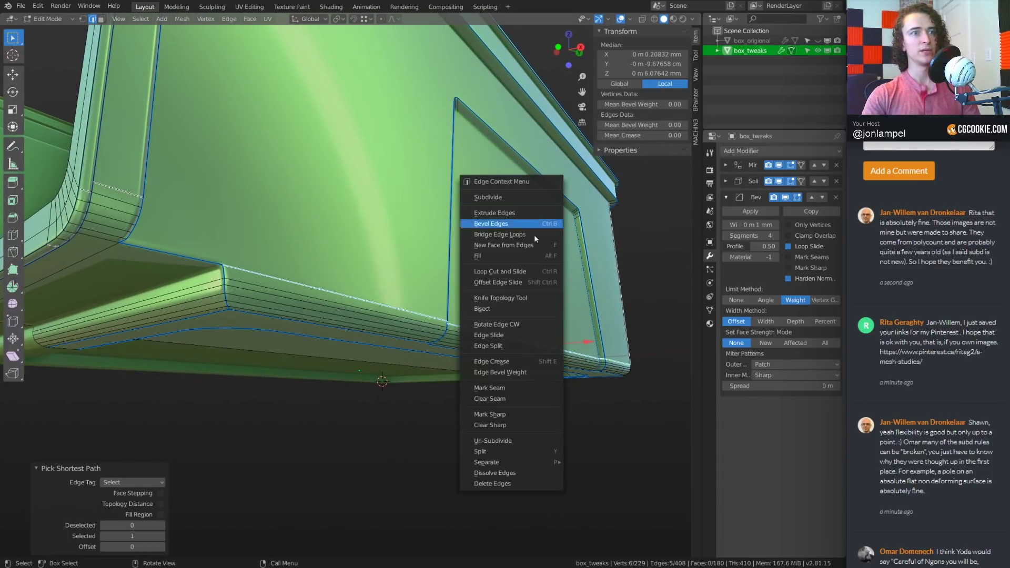
{"action": "right_click", "coordinate": [651, 294]}
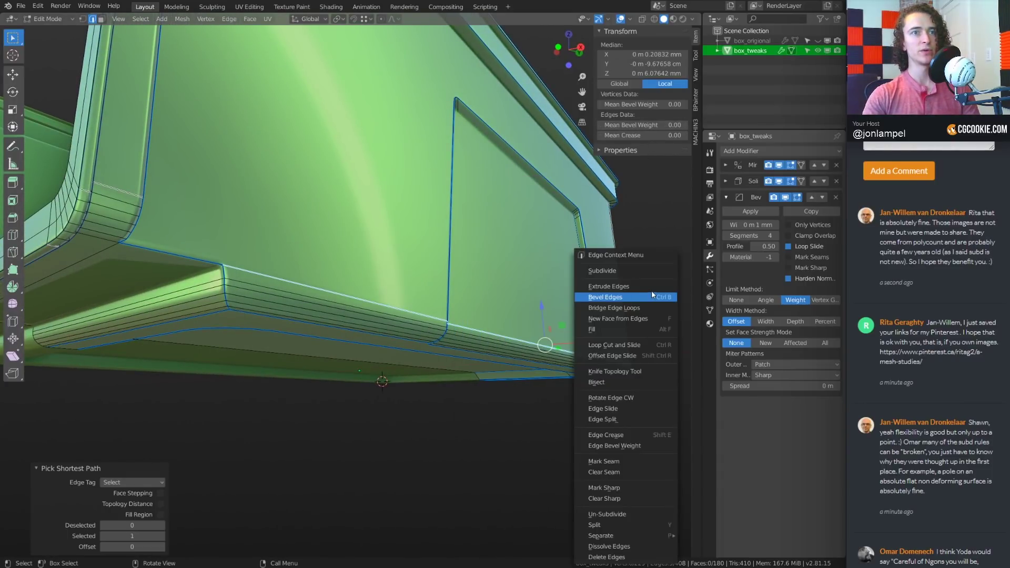
{"action": "left_click", "coordinate": [618, 492]}
Switch to Object Mode and examine the shading along the box's lower edge and notched corner
{"action": "middle_click_drag", "start_coordinate": [616, 433], "coordinate": [582, 355]}
{"action": "key", "text": "ctrl+Tab"}
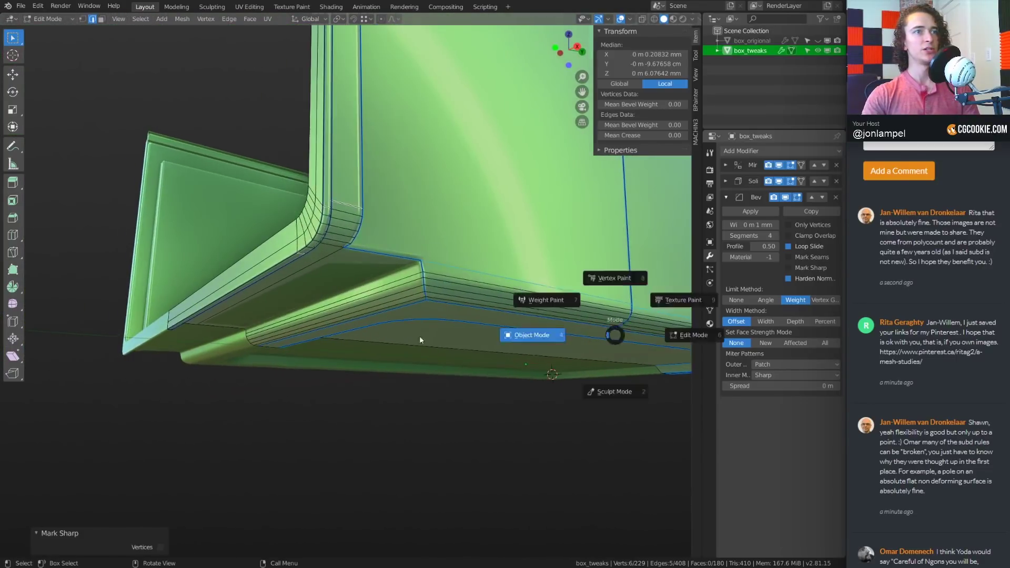
{"action": "left_click", "coordinate": [419, 335]}
{"action": "middle_click_drag", "start_coordinate": [419, 335], "coordinate": [449, 205]}
{"action": "scroll", "coordinate": [559, 345], "scroll_direction": "up", "scroll_amount": 4}
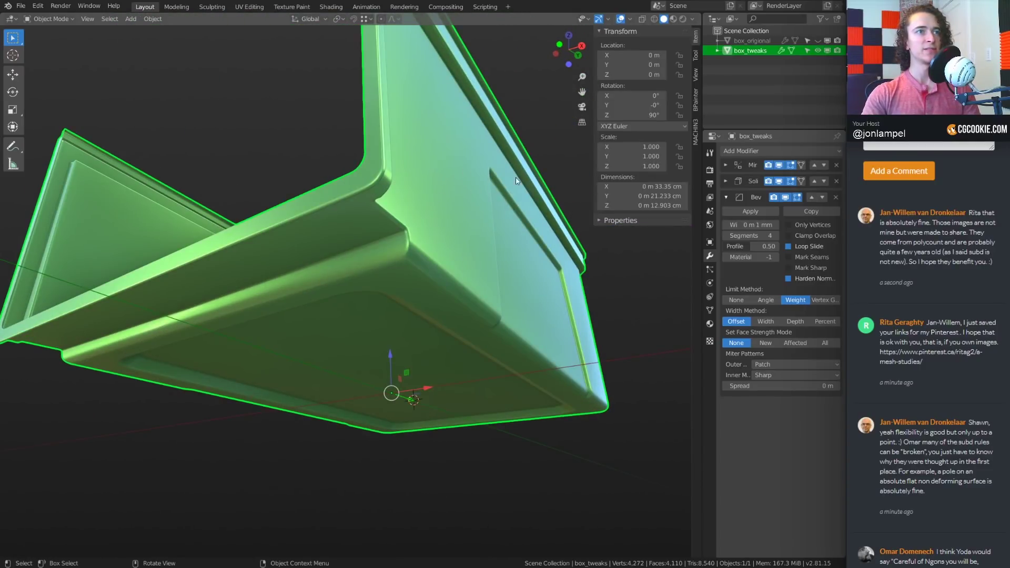
{"action": "middle_click_drag", "start_coordinate": [516, 178], "coordinate": [307, 256]}
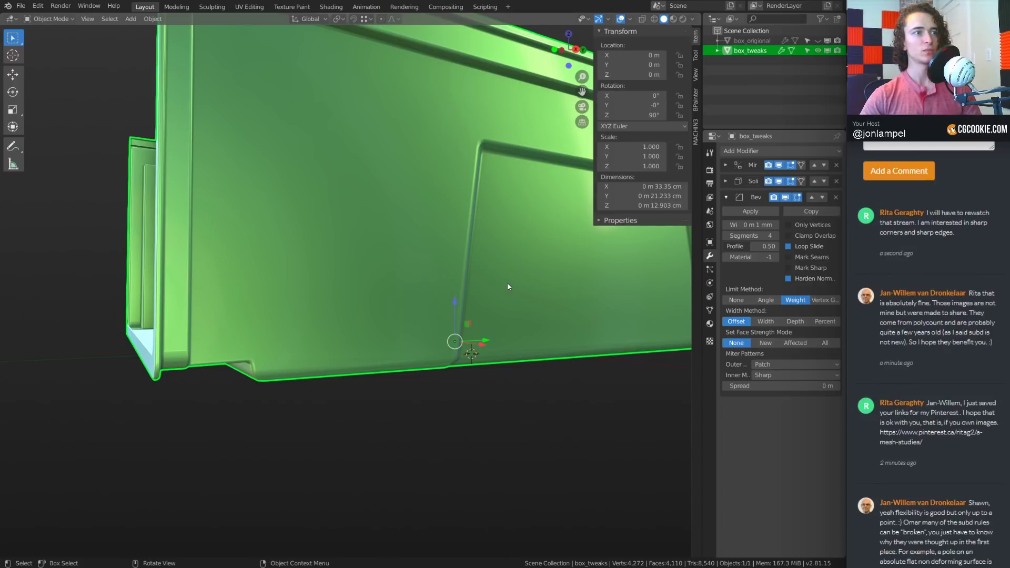
{"action": "middle_click_drag", "start_coordinate": [508, 287], "coordinate": [470, 298]}
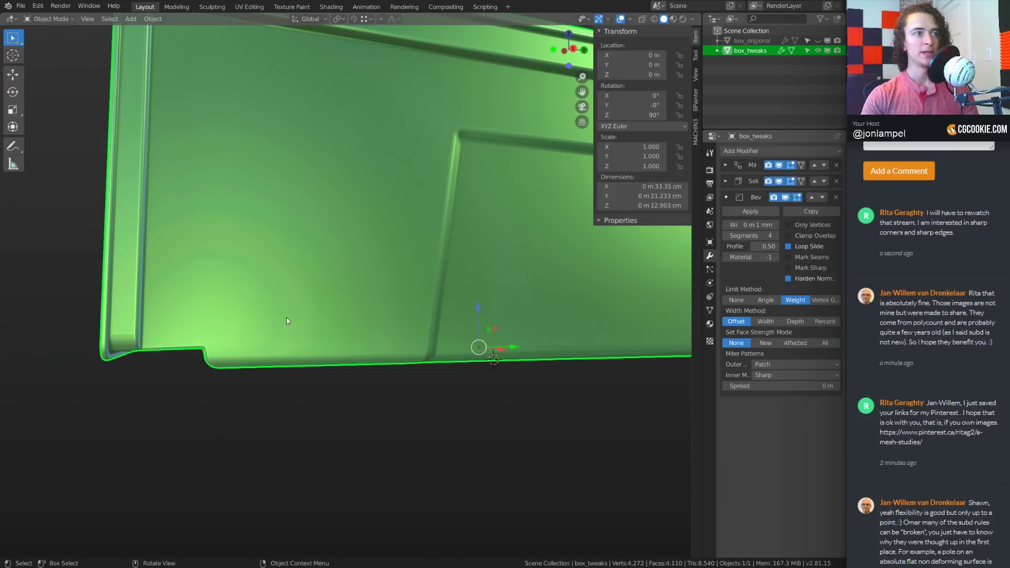
Return to editing the mesh and clear the sharp mark from the selected lower border edges
{"action": "key", "text": "Tab"}
{"action": "middle_click_drag", "start_coordinate": [432, 332], "coordinate": [463, 323]}
{"action": "scroll", "coordinate": [377, 282], "scroll_direction": "up", "scroll_amount": 5}
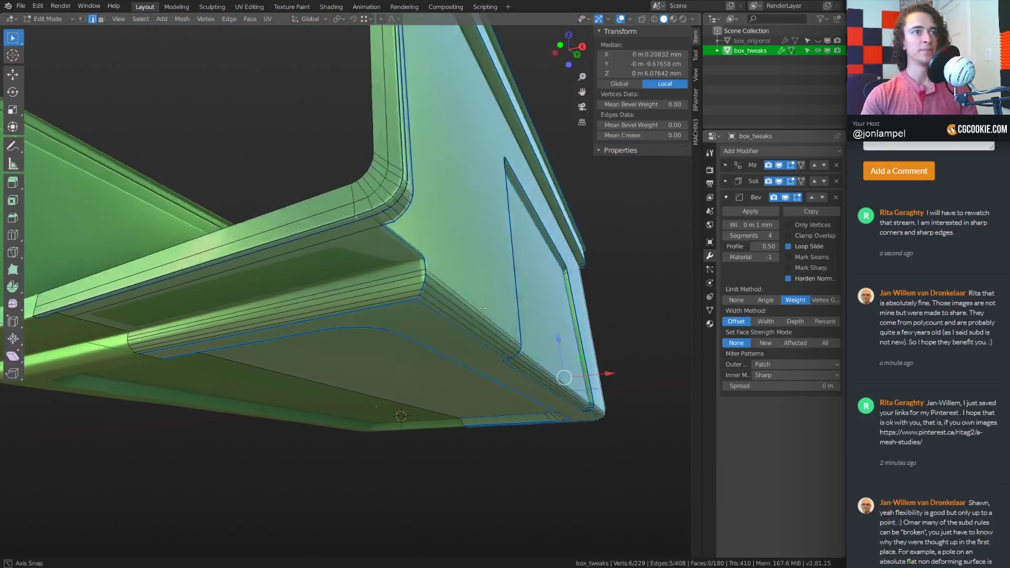
{"action": "middle_click_drag", "start_coordinate": [377, 282], "coordinate": [230, 332]}
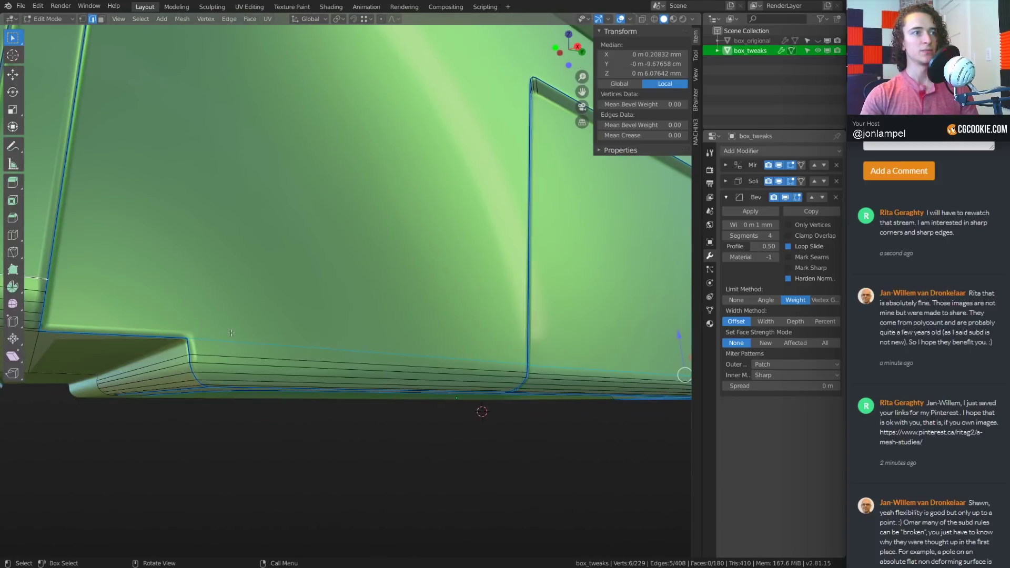
{"action": "middle_click_drag", "start_coordinate": [399, 335], "coordinate": [577, 185]}
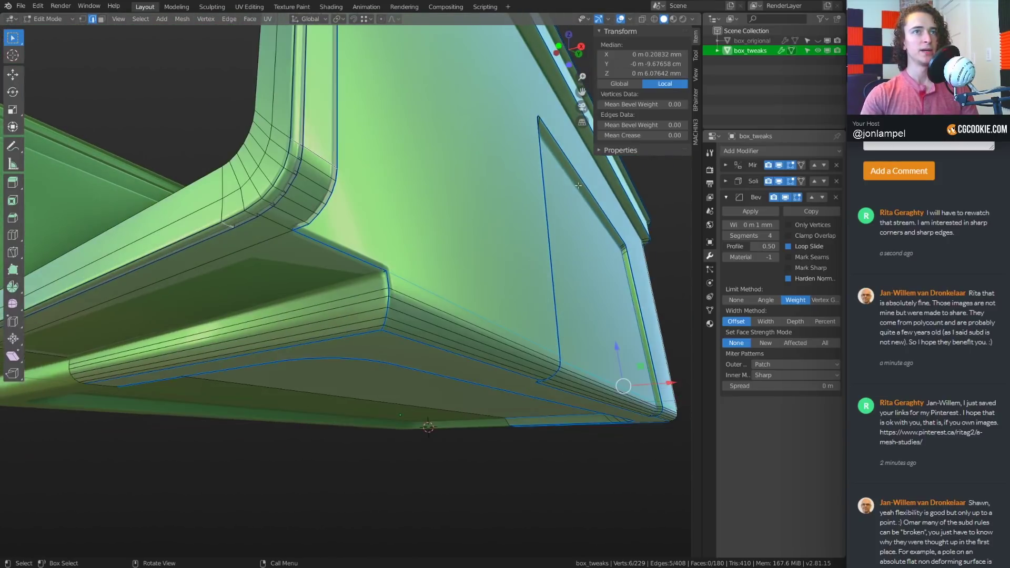
{"action": "key", "text": "ctrl+e"}
{"action": "left_click", "coordinate": [492, 280]}
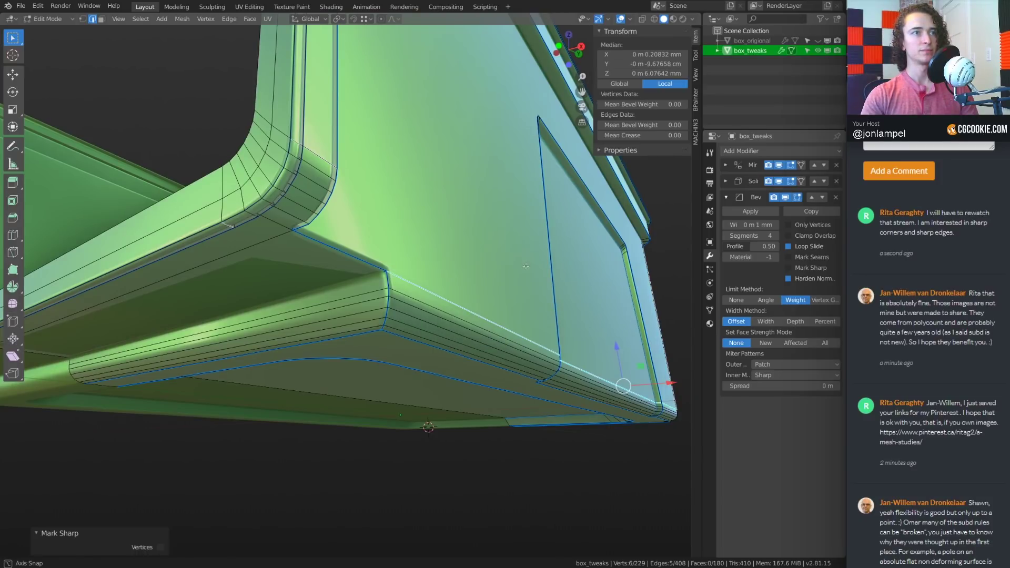
Examine the lower notch, rounded corner and trapezoid panel of the box_tweaks mesh from several sides
{"action": "middle_click_drag", "start_coordinate": [492, 281], "coordinate": [463, 254]}
{"action": "key", "text": "Tab"}
{"action": "key", "text": "Tab"}
{"action": "scroll", "coordinate": [277, 195], "scroll_direction": "up", "scroll_amount": 2}
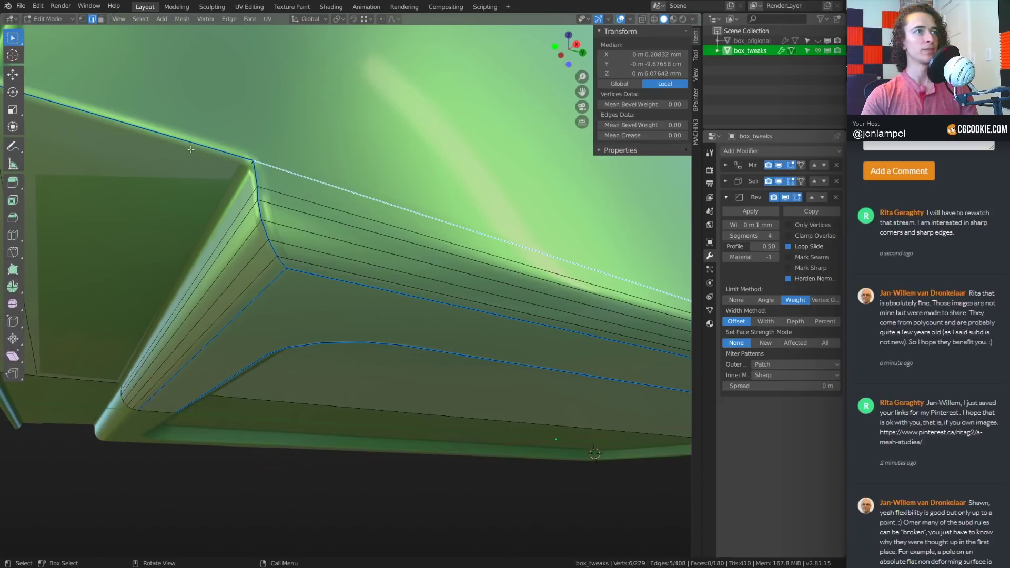
{"action": "middle_click_drag", "start_coordinate": [256, 160], "coordinate": [309, 180], "text": "shift"}
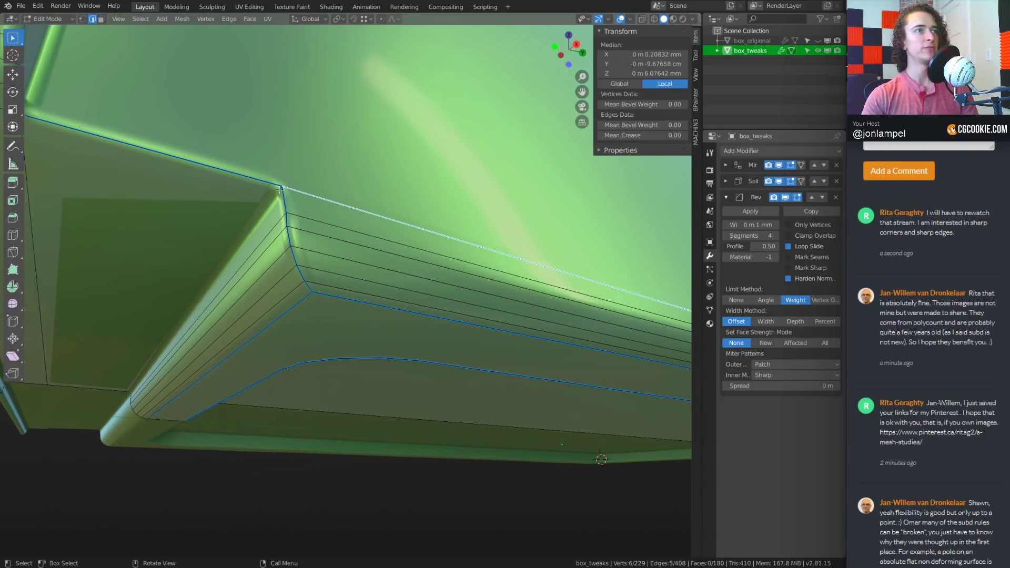
{"action": "scroll", "coordinate": [301, 188], "scroll_direction": "down", "scroll_amount": 3}
{"action": "middle_click_drag", "start_coordinate": [301, 187], "coordinate": [327, 308], "text": "shift"}
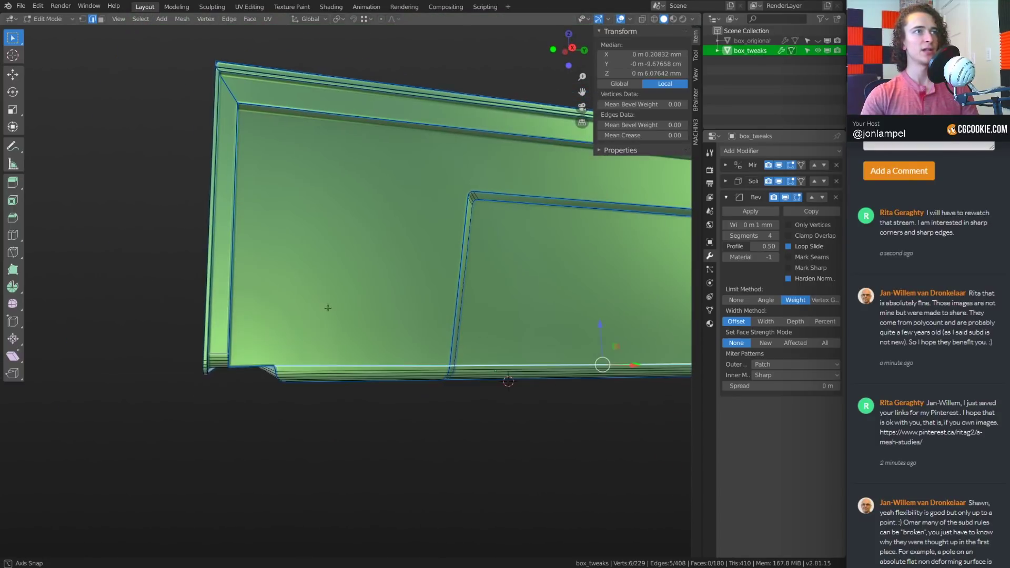
{"action": "middle_click_drag", "start_coordinate": [644, 303], "coordinate": [351, 289], "text": "shift"}
{"action": "scroll", "coordinate": [453, 267], "scroll_direction": "down", "scroll_amount": 4}
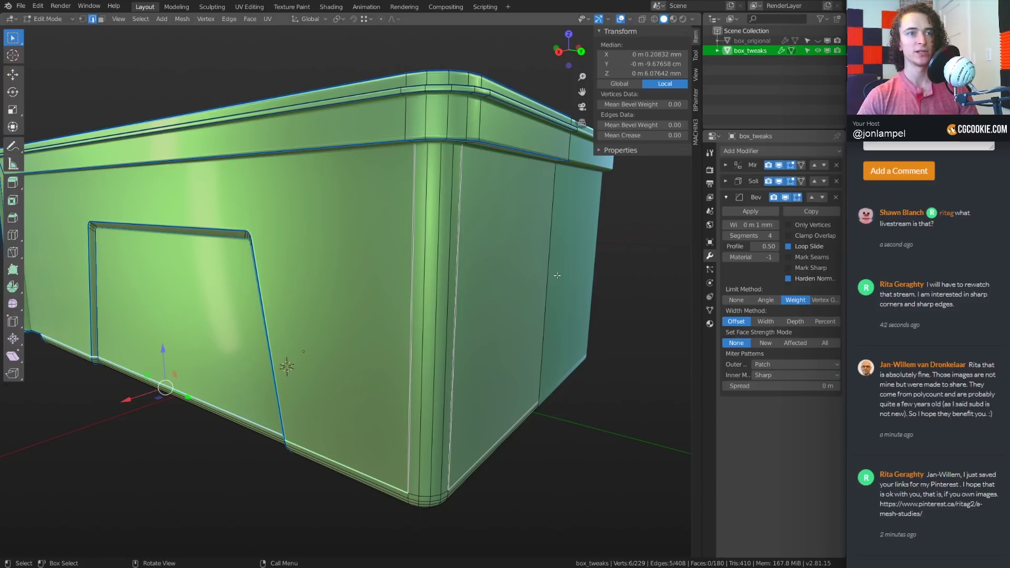
{"action": "middle_click_drag", "start_coordinate": [536, 316], "coordinate": [399, 296]}
{"action": "middle_click_drag", "start_coordinate": [400, 303], "coordinate": [401, 306]}
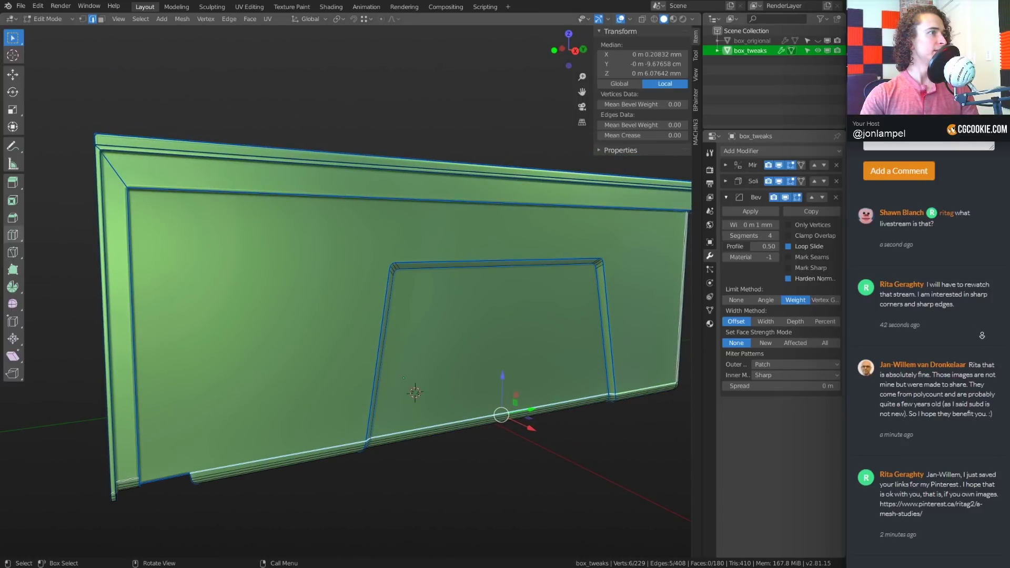
{"action": "middle_click_drag", "start_coordinate": [981, 335], "coordinate": [986, 319]}
{"action": "mouse_move", "coordinate": [398, 277]}
{"action": "middle_mouse_down"}
{"action": "mouse_move", "coordinate": [402, 259]}
{"action": "mouse_move", "coordinate": [409, 265]}
{"action": "middle_mouse_up"}
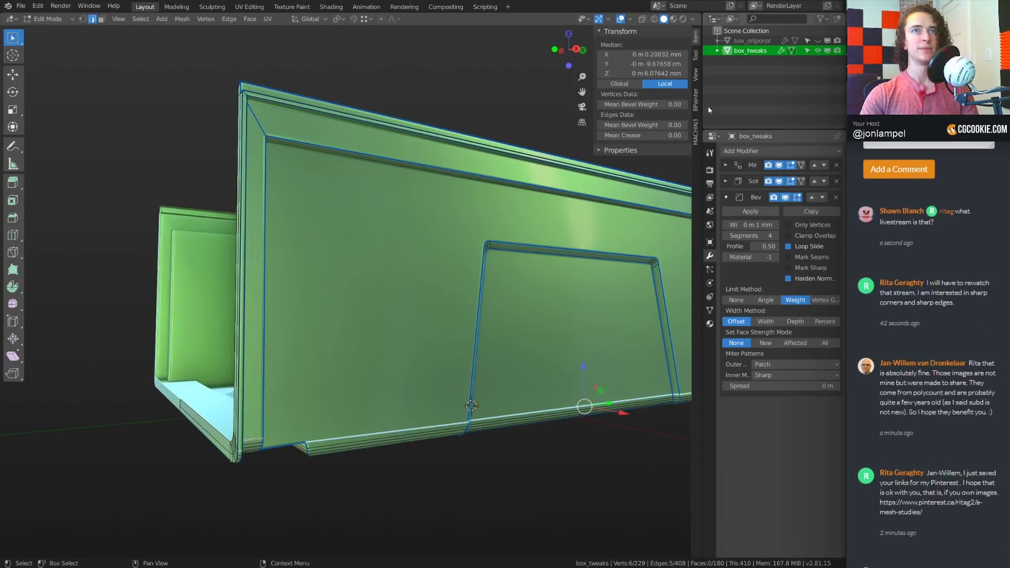
Hide box_tweaks, show box_origional in its place, and examine the tapered tab on its long side
{"action": "left_click", "coordinate": [817, 50]}
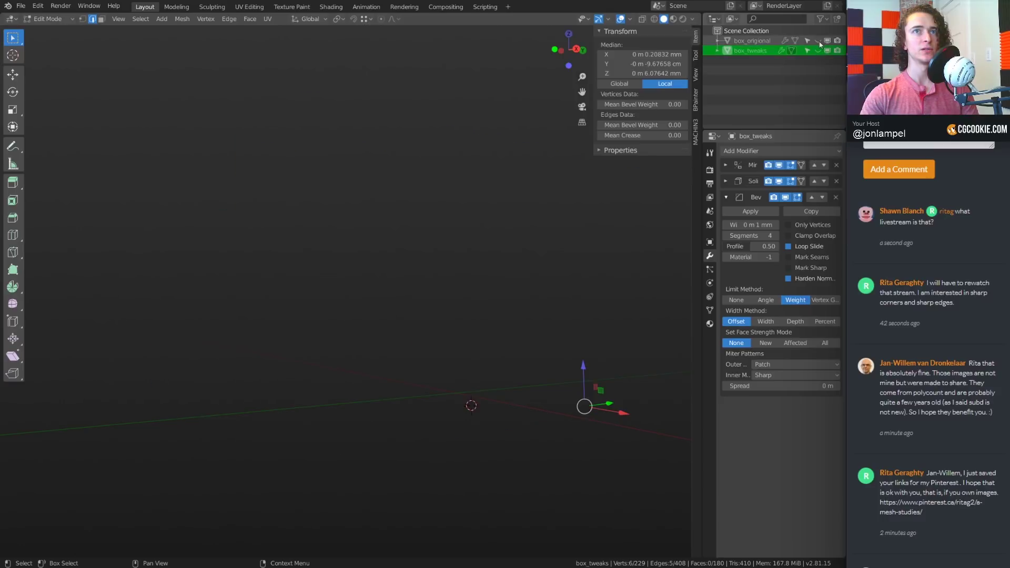
{"action": "left_click", "coordinate": [817, 40]}
{"action": "middle_click_drag", "start_coordinate": [476, 218], "coordinate": [496, 207]}
{"action": "scroll", "coordinate": [506, 194], "scroll_direction": "up", "scroll_amount": 4}
{"action": "left_click", "coordinate": [474, 241]}
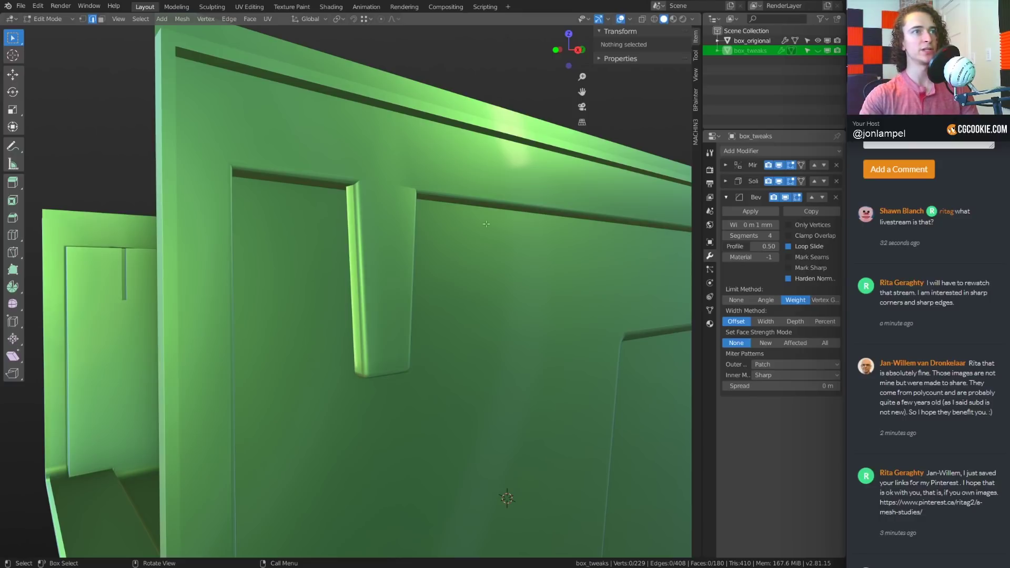
{"action": "middle_click_drag", "start_coordinate": [486, 224], "coordinate": [442, 229]}
{"action": "scroll", "coordinate": [441, 251], "scroll_direction": "up", "scroll_amount": 3}
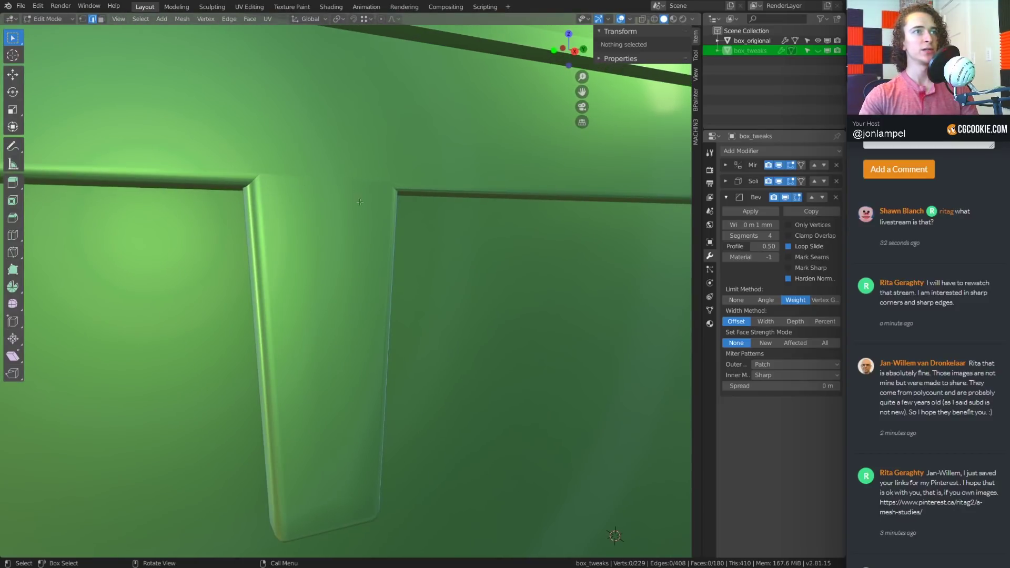
{"action": "middle_click_drag", "start_coordinate": [396, 207], "coordinate": [315, 251]}
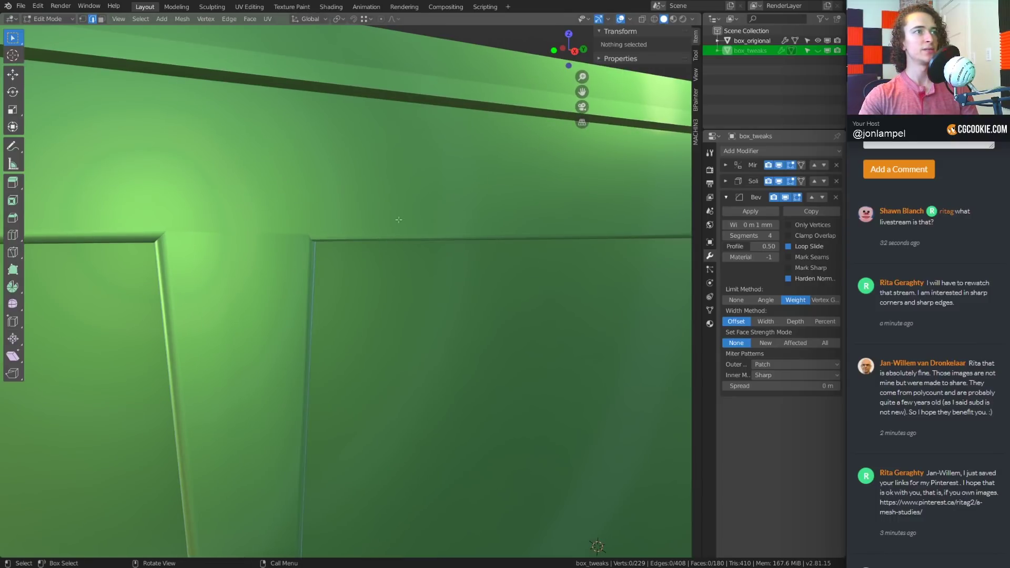
Switch the viewport matcap to vertical stripes and examine the reflections around the tapered tab
{"action": "left_click", "coordinate": [692, 19]}
{"action": "left_click", "coordinate": [668, 95]}
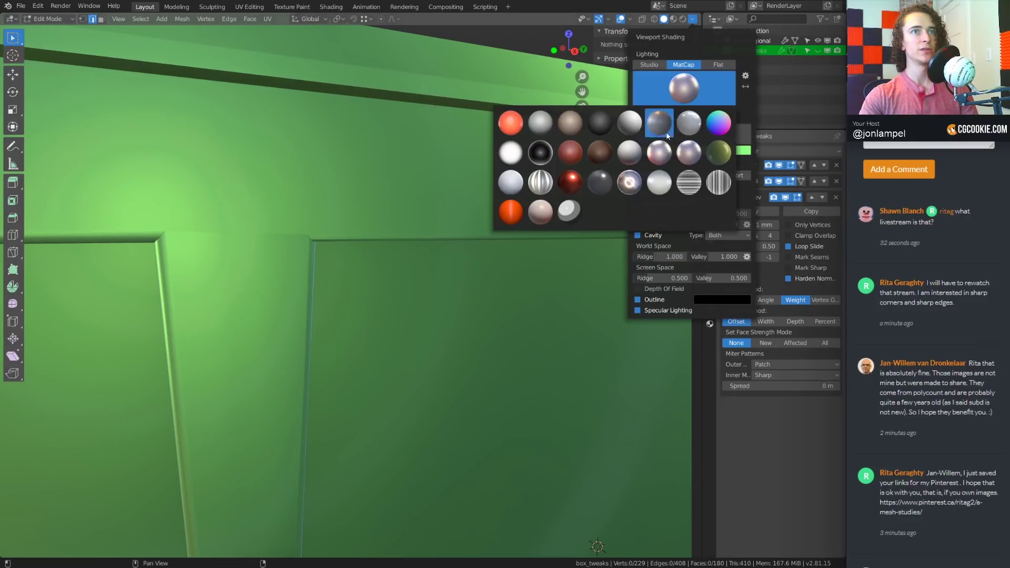
{"action": "left_click", "coordinate": [717, 183]}
{"action": "middle_click_drag", "start_coordinate": [247, 274], "coordinate": [360, 248], "text": "shift"}
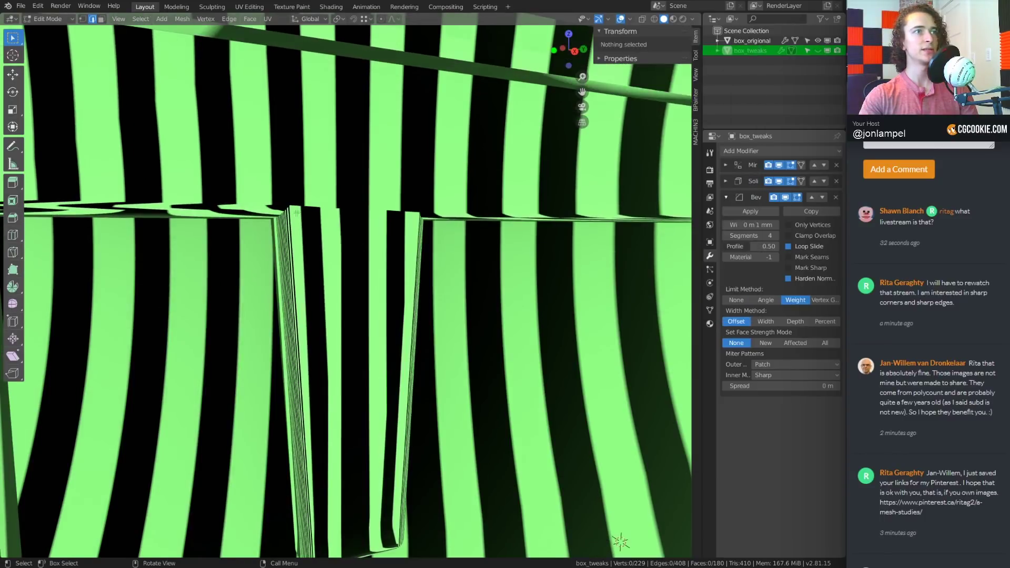
Set the viewport matcap to a shiny pearly metal and examine the original box's inner wall and slot
{"action": "left_click", "coordinate": [692, 19]}
{"action": "left_click", "coordinate": [695, 89]}
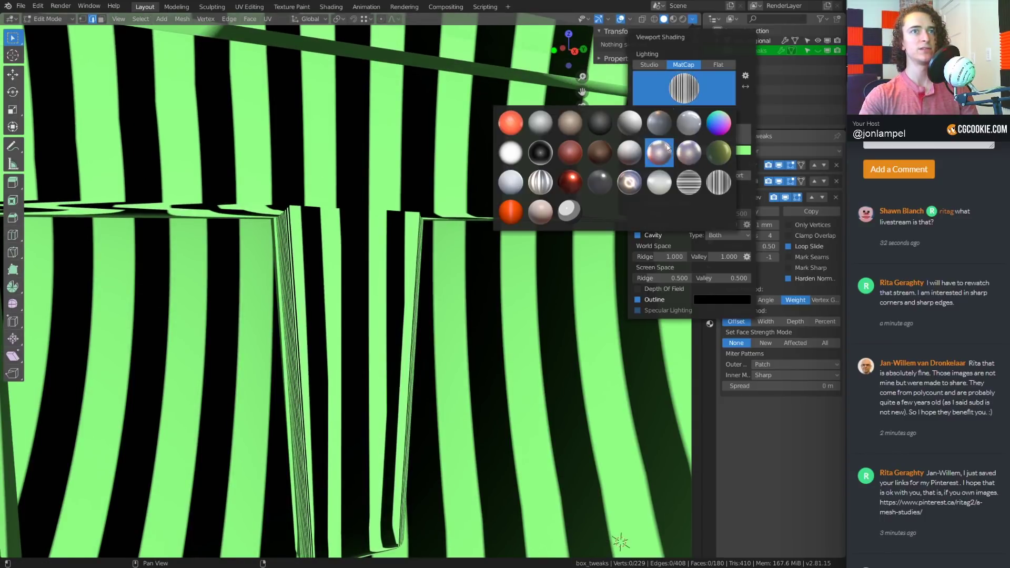
{"action": "left_click", "coordinate": [689, 150]}
{"action": "scroll", "coordinate": [336, 273], "scroll_direction": "down", "scroll_amount": 6}
{"action": "middle_click_drag", "start_coordinate": [294, 268], "coordinate": [442, 320]}
{"action": "middle_click_drag", "start_coordinate": [530, 359], "coordinate": [439, 331], "text": "shift"}
{"action": "scroll", "coordinate": [439, 332], "scroll_direction": "up", "scroll_amount": 1}
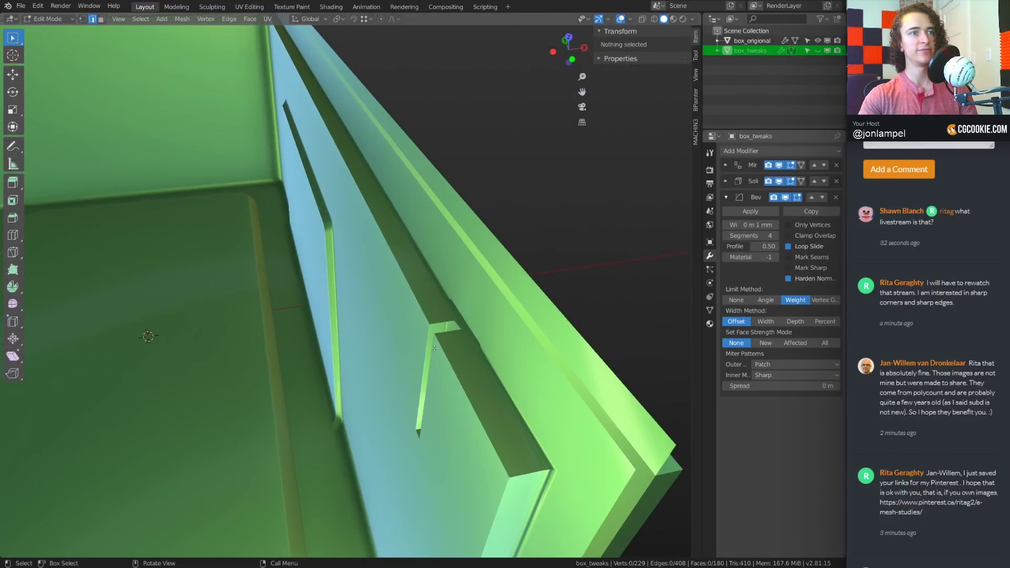
Leave the box_tweaks mesh and open box_origional for mesh editing near the notch in its side wall
{"action": "left_click", "coordinate": [434, 319]}
{"action": "middle_click_drag", "start_coordinate": [502, 326], "coordinate": [369, 305]}
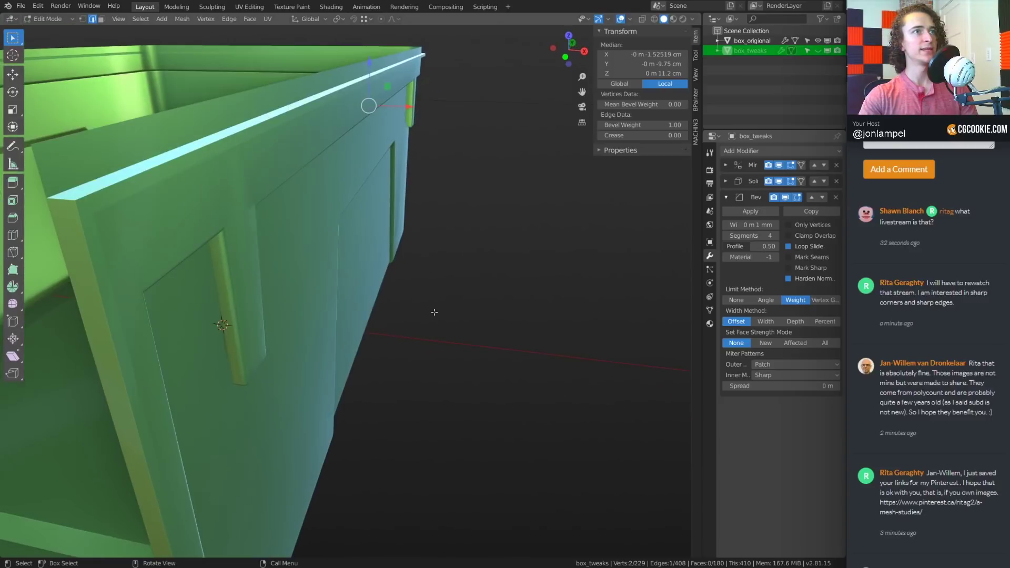
{"action": "key", "text": "Tab"}
{"action": "left_click", "coordinate": [309, 247]}
{"action": "key", "text": "Tab"}
{"action": "middle_click_drag", "start_coordinate": [477, 281], "coordinate": [500, 290]}
Delete the narrow rounded corner faces across the notch and on both sides of it under box_origional's rim, and return to Object Mode
{"action": "left_click", "coordinate": [471, 280]}
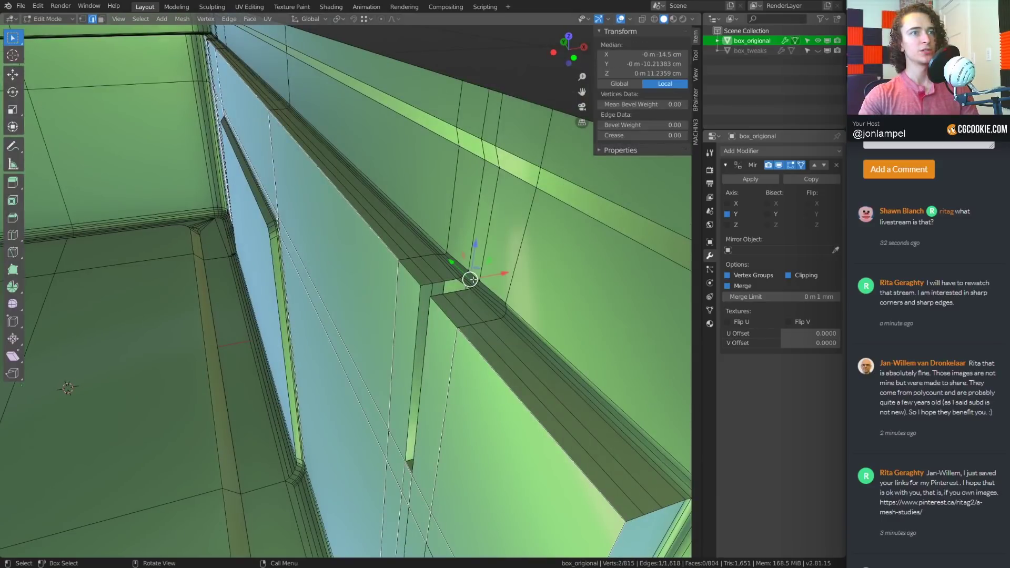
{"action": "key", "text": "3"}
{"action": "left_click", "coordinate": [471, 283]}
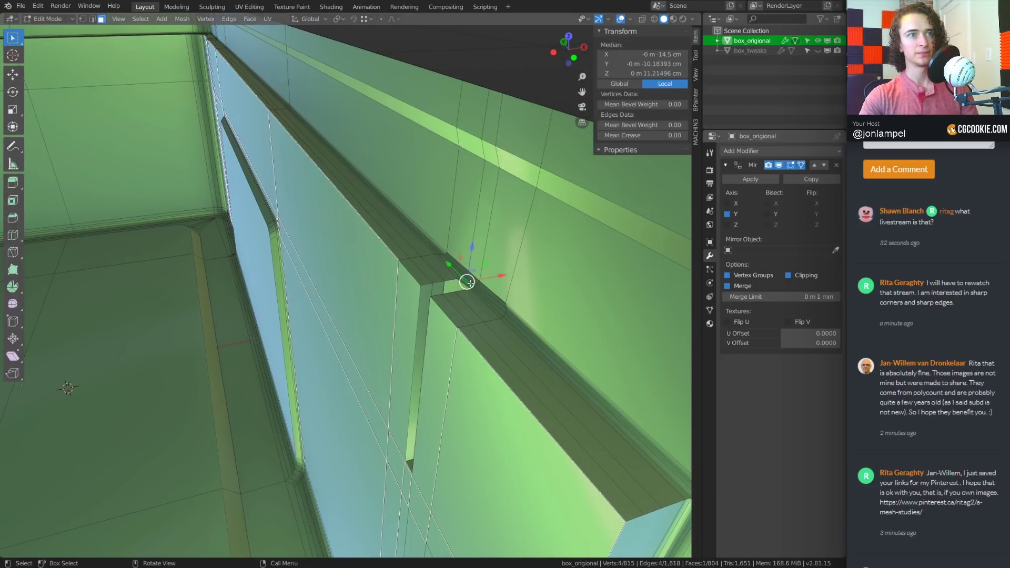
{"action": "key", "text": "KP_Decimal"}
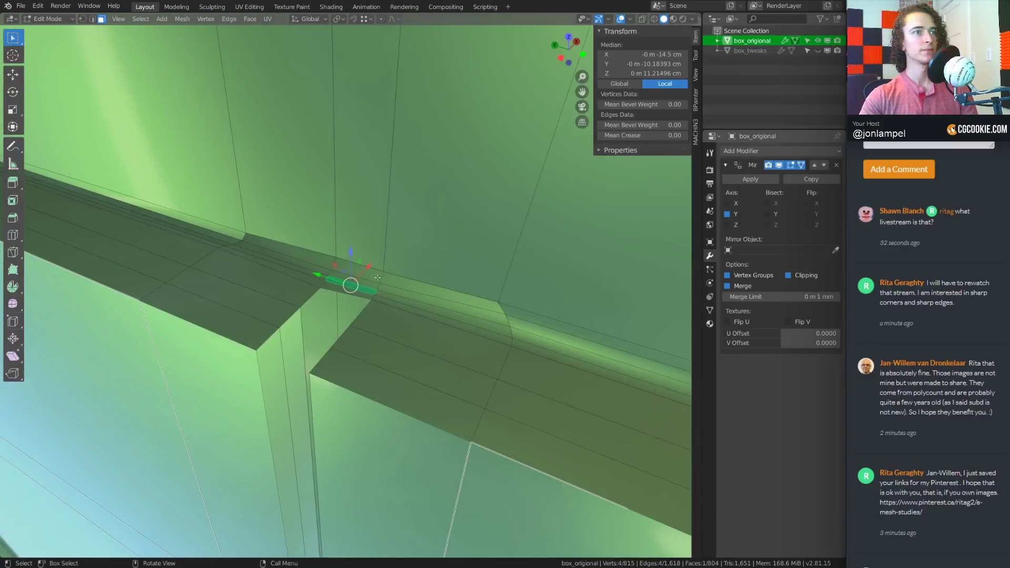
{"action": "left_click", "coordinate": [369, 291], "text": "shift"}
{"action": "left_click", "coordinate": [364, 295], "text": "shift"}
{"action": "middle_click_drag", "start_coordinate": [515, 307], "coordinate": [491, 305]}
{"action": "middle_click_drag", "start_coordinate": [448, 344], "coordinate": [400, 286]}
{"action": "key", "text": "b"}
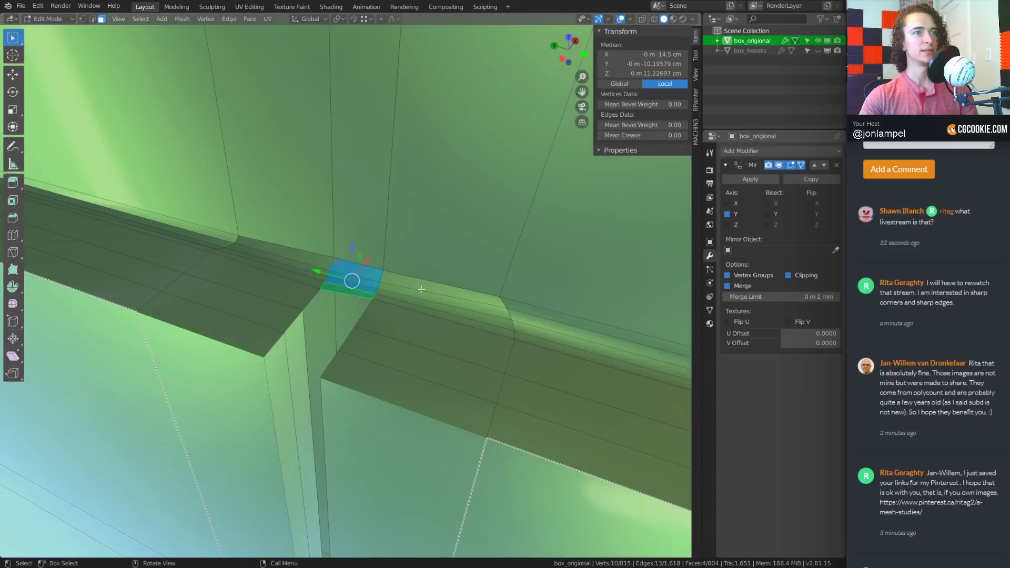
{"action": "left_click_drag", "start_coordinate": [387, 280], "coordinate": [405, 301]}
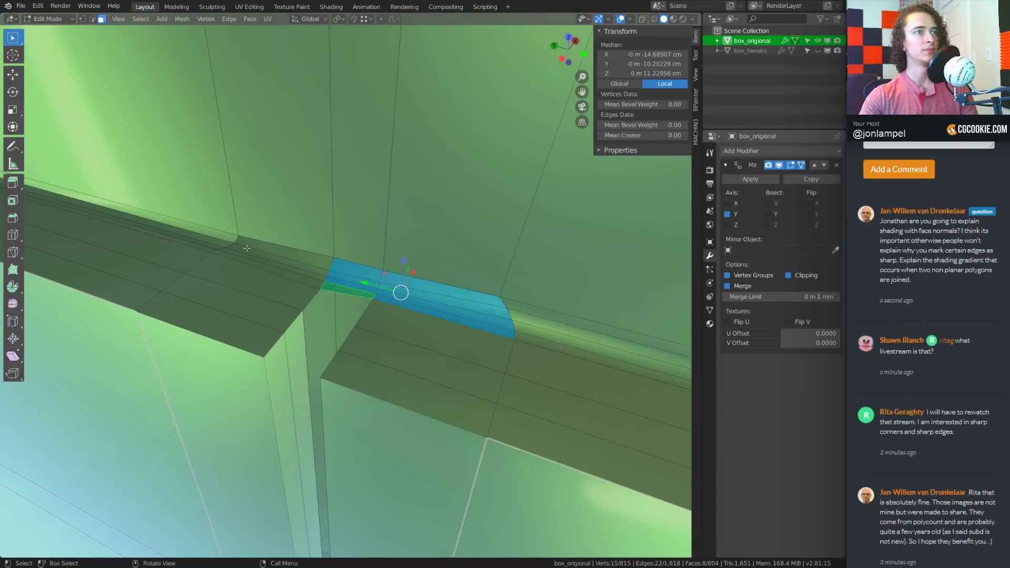
{"action": "key", "text": "b"}
{"action": "left_click_drag", "start_coordinate": [260, 248], "coordinate": [288, 266]}
{"action": "middle_click_drag", "start_coordinate": [288, 266], "coordinate": [263, 238]}
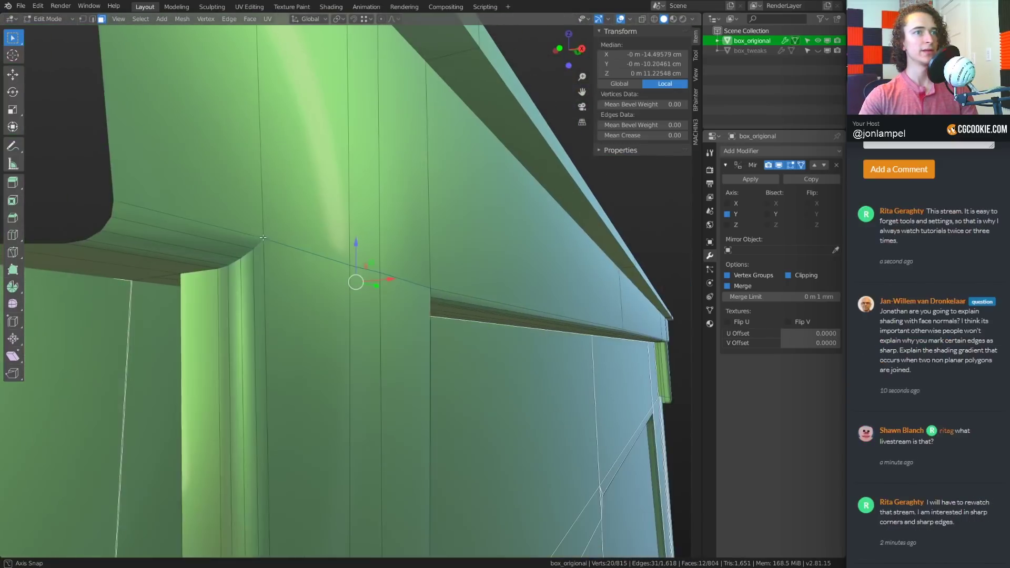
{"action": "key", "text": "x"}
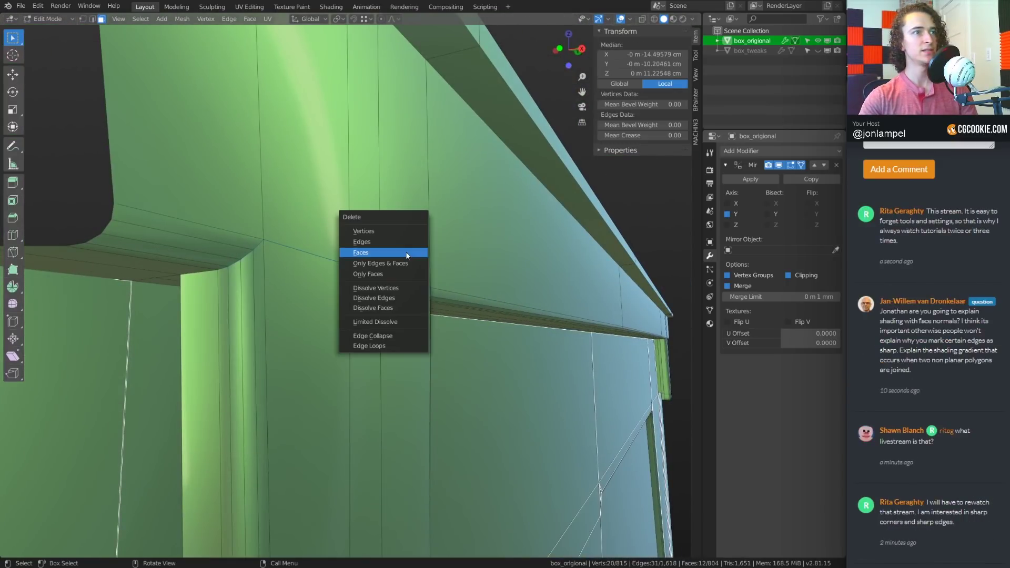
{"action": "left_click", "coordinate": [405, 255]}
{"action": "middle_click_drag", "start_coordinate": [519, 255], "coordinate": [480, 327]}
{"action": "key", "text": "Tab"}
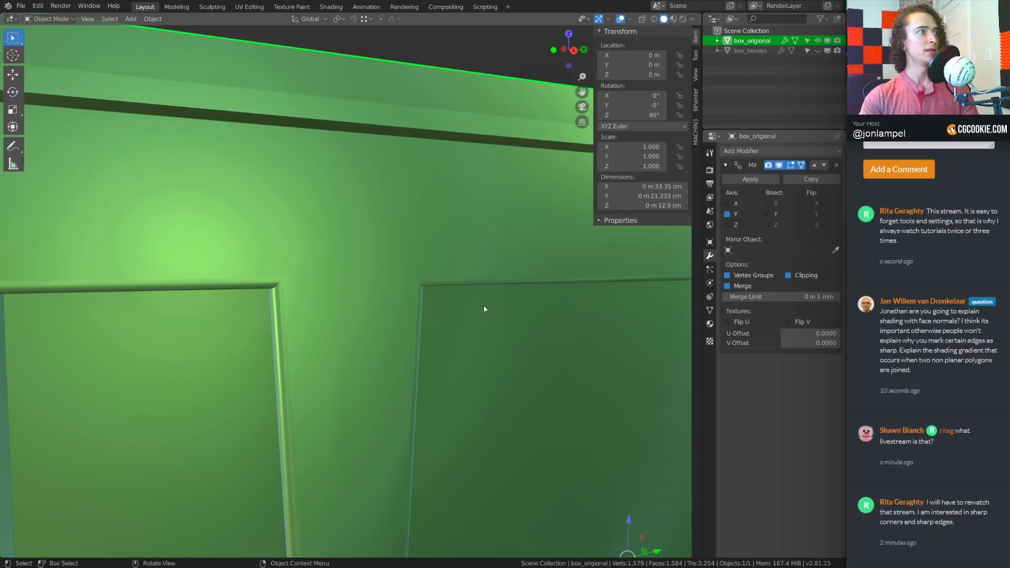
Unhide box_tweaks and move it along X to about 40 cm so both boxes stand side by side
{"action": "middle_click_drag", "start_coordinate": [383, 381], "coordinate": [425, 384]}
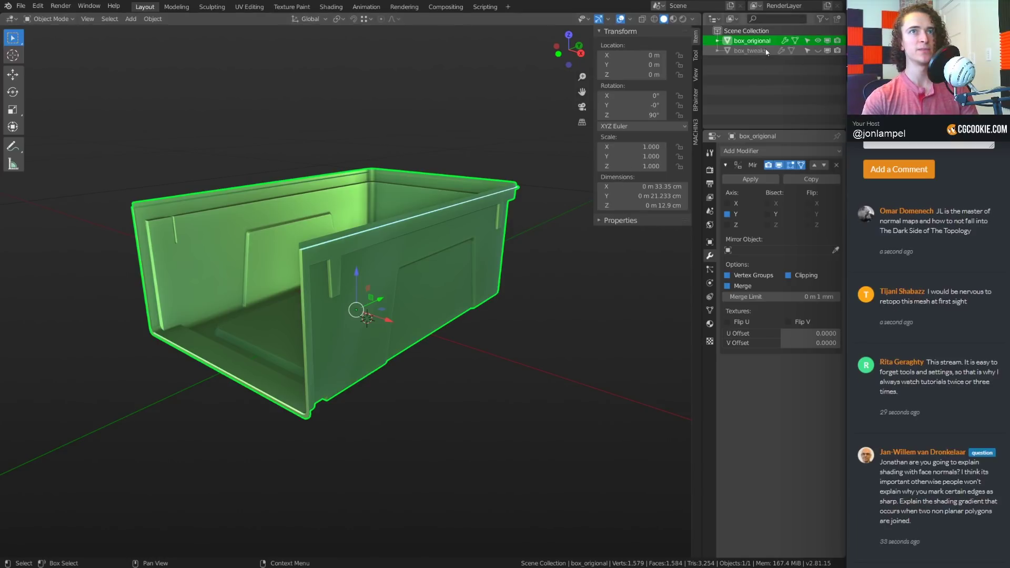
{"action": "middle_click_drag", "start_coordinate": [581, 228], "coordinate": [536, 210]}
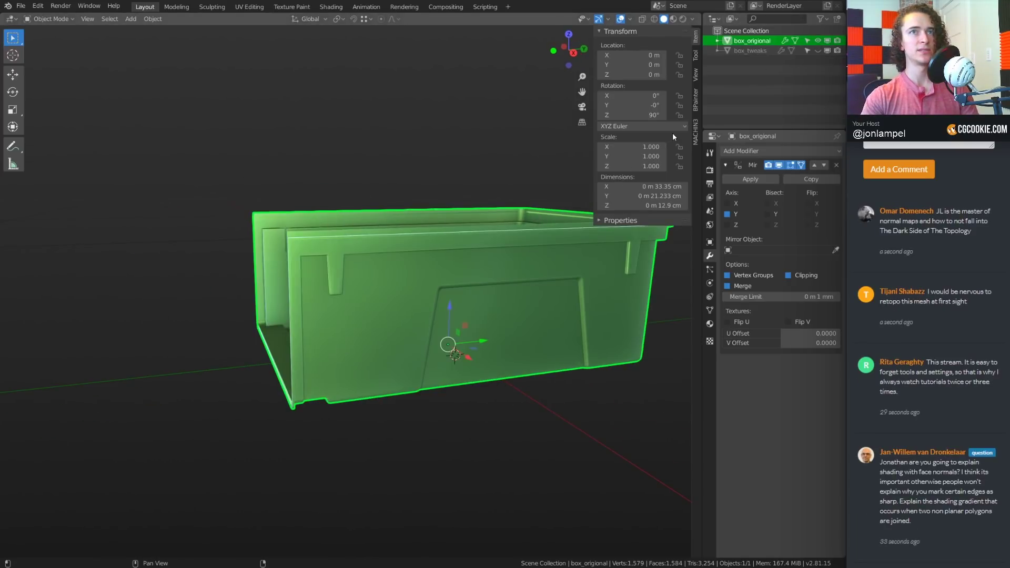
{"action": "left_click", "coordinate": [817, 50]}
{"action": "left_click", "coordinate": [751, 50]}
{"action": "middle_click_drag", "start_coordinate": [435, 358], "coordinate": [402, 386]}
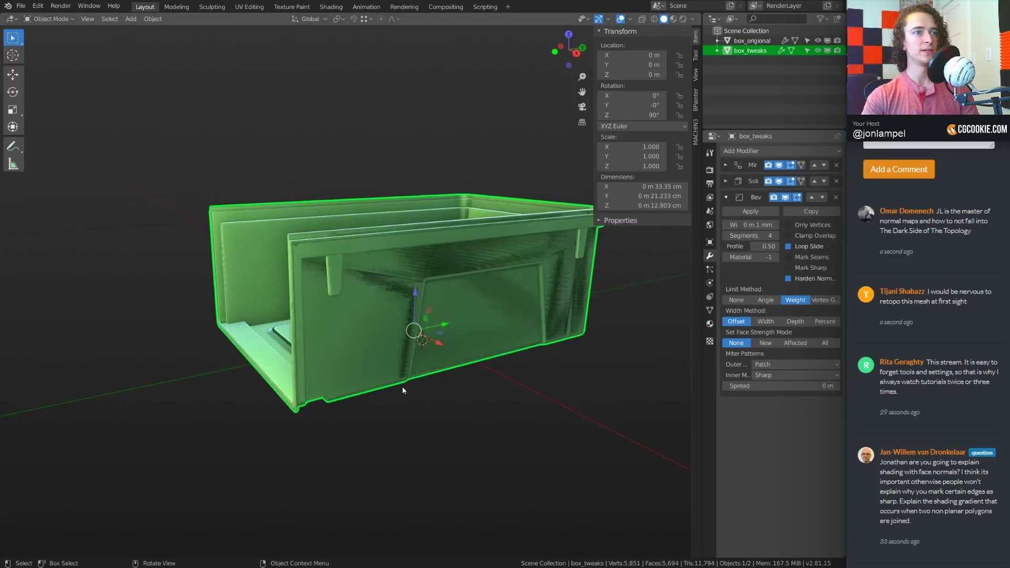
{"action": "left_click_drag", "start_coordinate": [442, 345], "coordinate": [737, 500]}
{"action": "scroll", "coordinate": [479, 367], "scroll_direction": "down", "scroll_amount": 2}
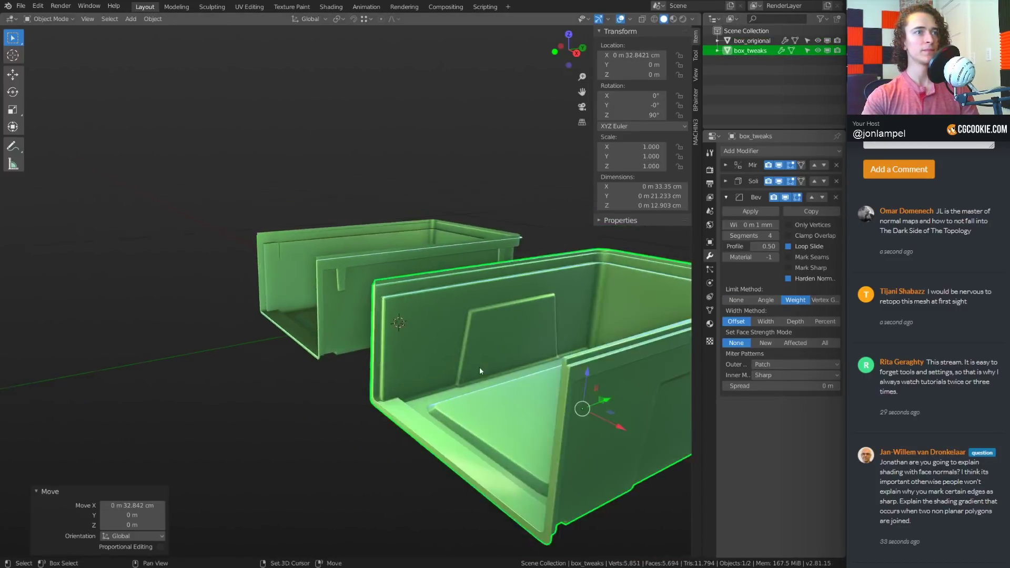
{"action": "middle_click_drag", "start_coordinate": [479, 367], "coordinate": [417, 354]}
{"action": "left_click_drag", "start_coordinate": [542, 372], "coordinate": [615, 391]}
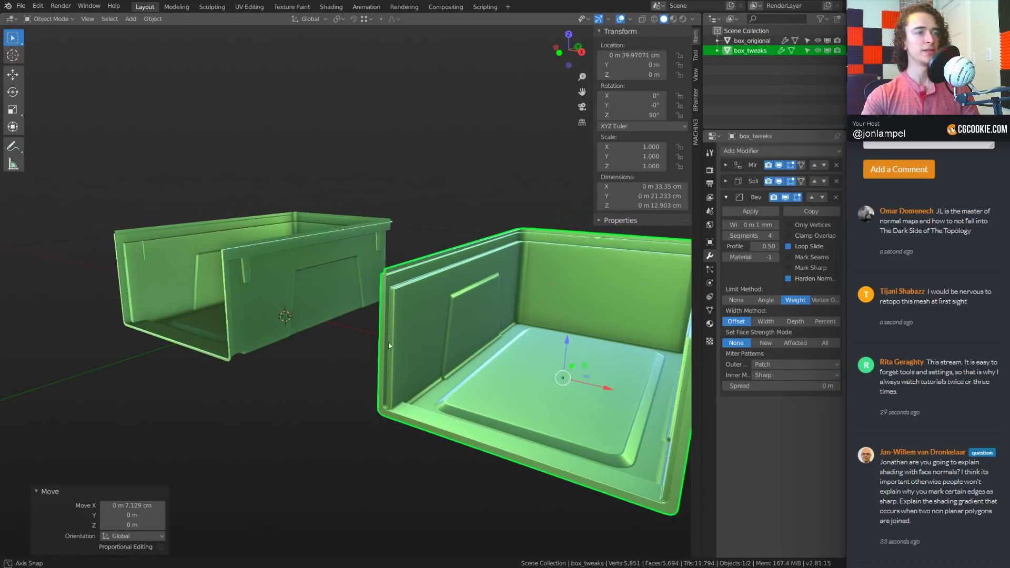
Compare the geometry of box_origional and box_tweaks in wireframe, and return to solid shading
{"action": "scroll", "coordinate": [386, 345], "scroll_direction": "up", "scroll_amount": 2}
{"action": "key", "text": "shift+alt+z"}
{"action": "key", "text": "shift+z"}
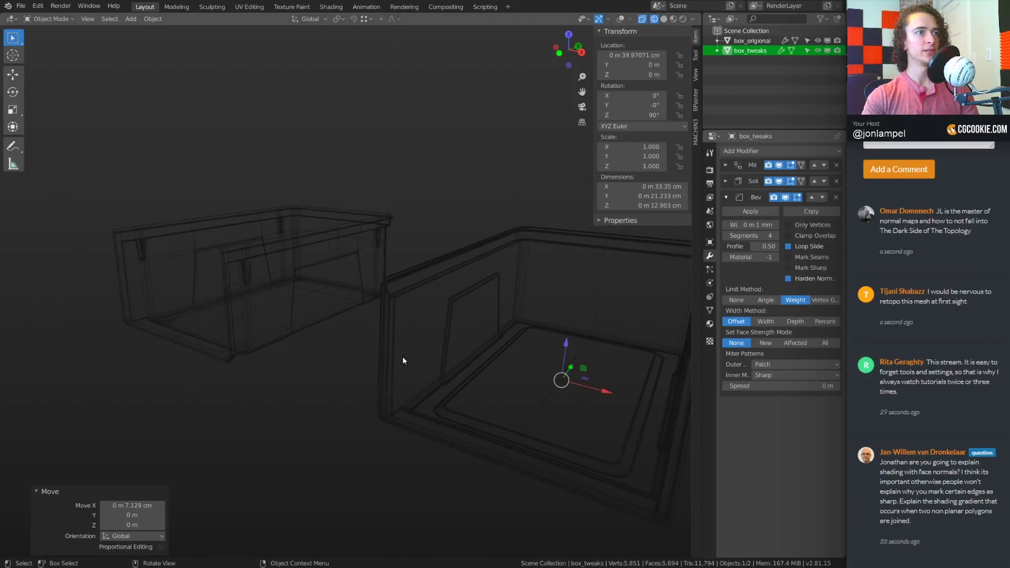
{"action": "middle_click_drag", "start_coordinate": [431, 397], "coordinate": [368, 403]}
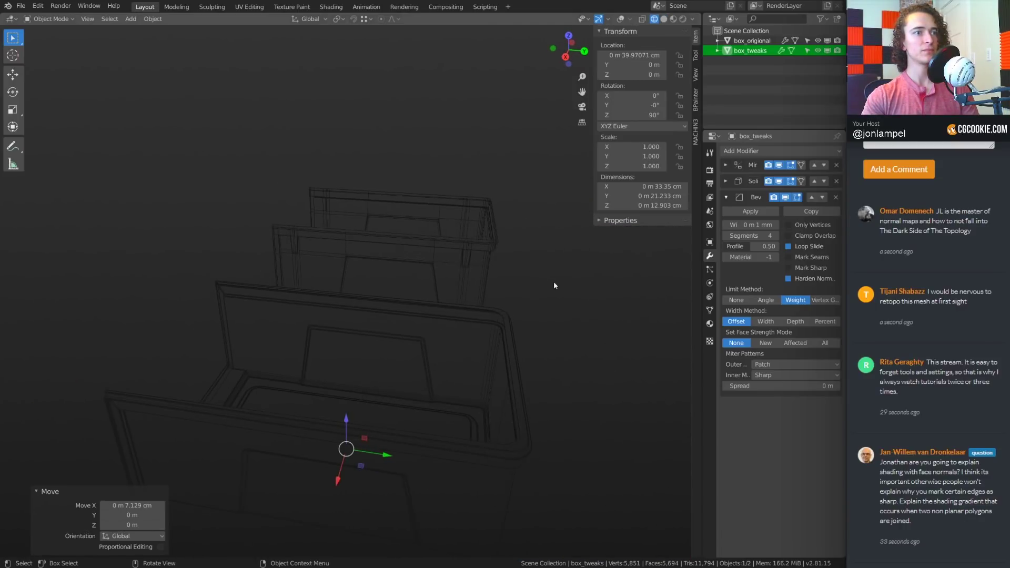
{"action": "middle_click_drag", "start_coordinate": [554, 282], "coordinate": [547, 278]}
{"action": "left_click", "coordinate": [693, 20]}
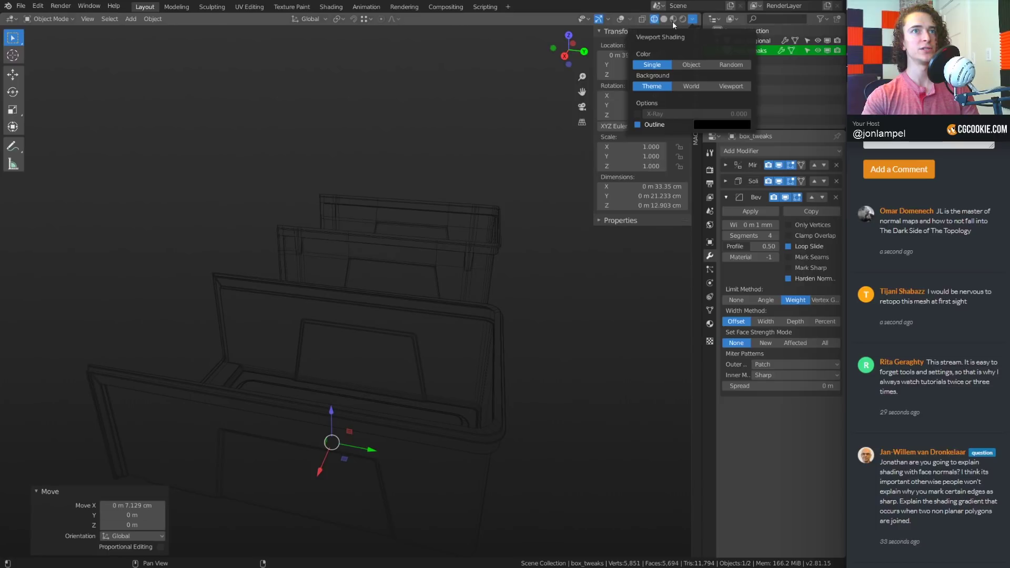
{"action": "left_click", "coordinate": [630, 20]}
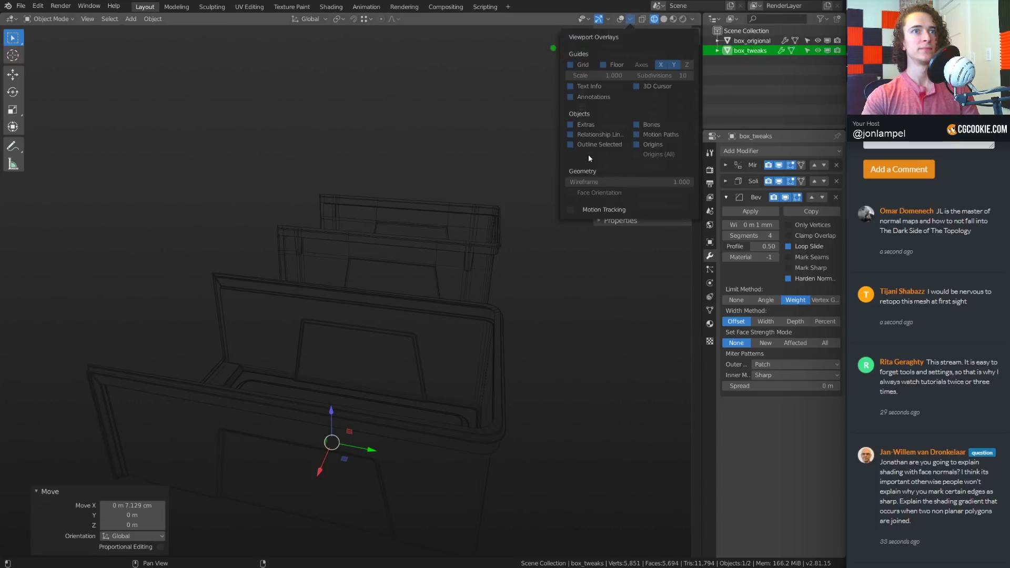
{"action": "middle_click_drag", "start_coordinate": [526, 237], "coordinate": [469, 306]}
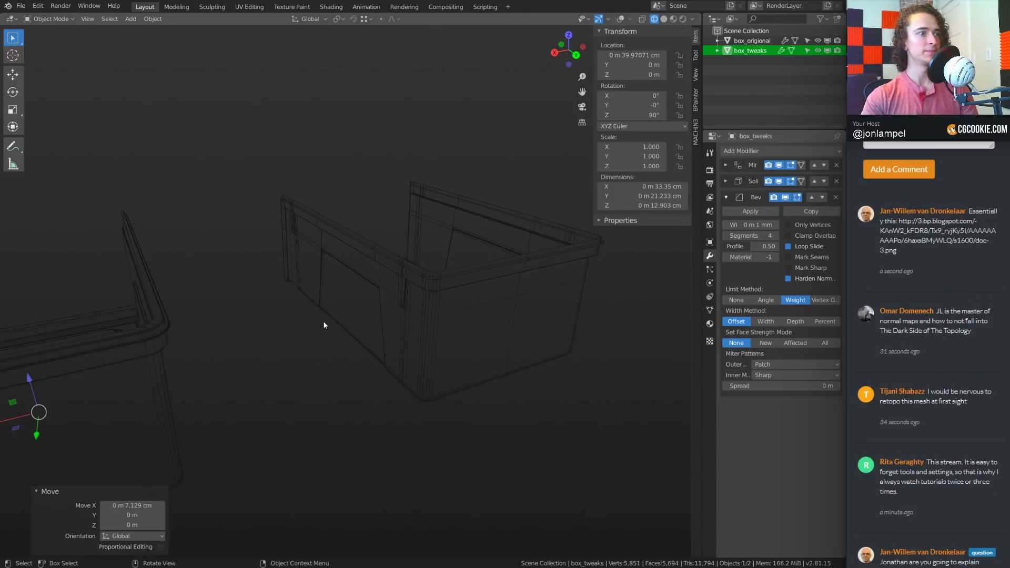
{"action": "mouse_move", "coordinate": [323, 321]}
{"action": "middle_mouse_down"}
{"action": "mouse_move", "coordinate": [447, 314]}
{"action": "mouse_move", "coordinate": [310, 322]}
{"action": "middle_mouse_up"}
{"action": "key", "text": "z"}
{"action": "mouse_move", "coordinate": [500, 340]}
{"action": "middle_mouse_down", "text": "shift"}
{"action": "mouse_move", "coordinate": [426, 314]}
{"action": "mouse_move", "coordinate": [446, 310]}
{"action": "middle_mouse_up", "text": "shift"}
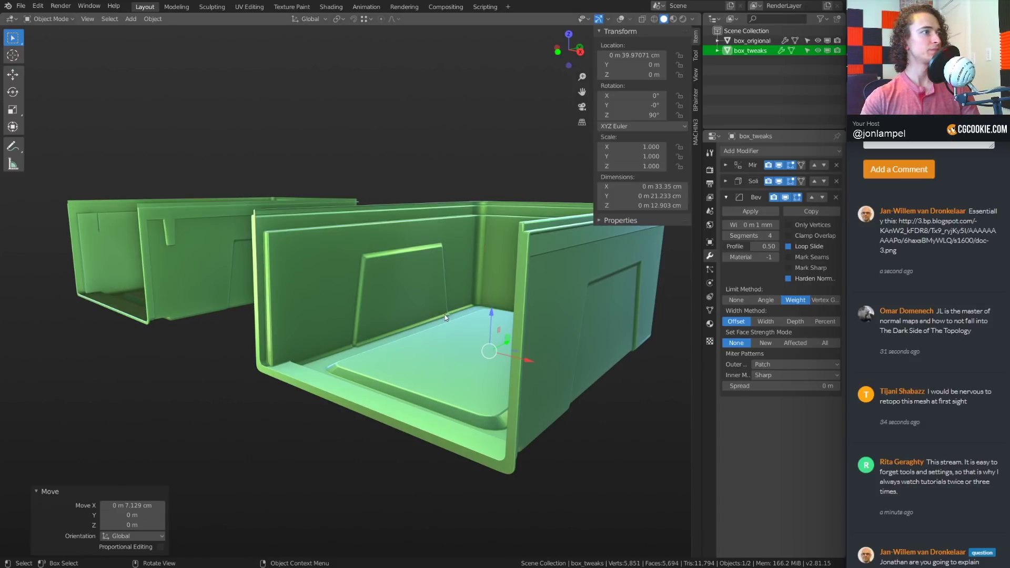
{"action": "middle_click_drag", "start_coordinate": [360, 273], "coordinate": [322, 276], "text": "shift"}
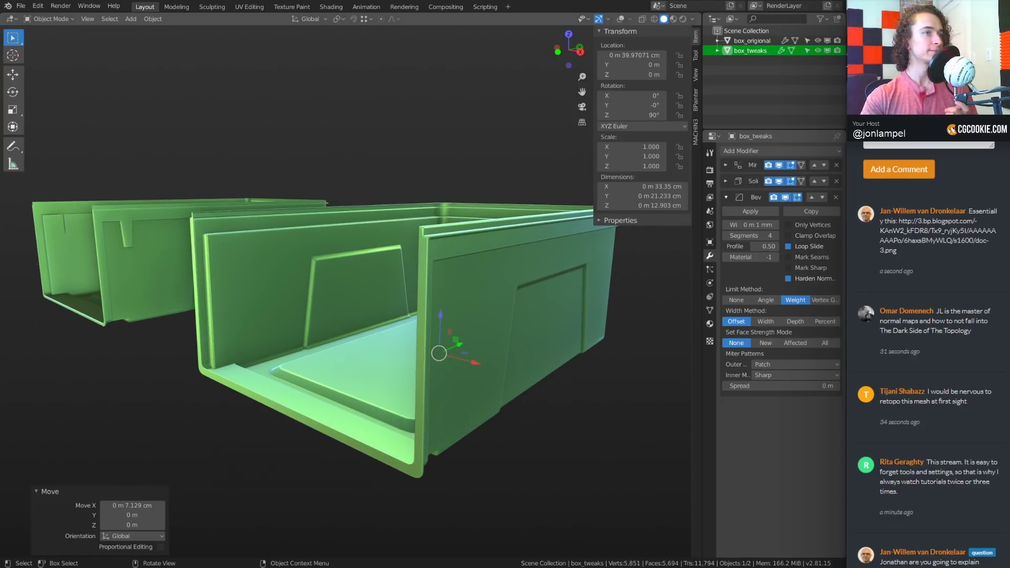
Switch to the text editor and read the enlarged Typewriter.txt note on the case topology, and return to Blender
{"action": "key", "text": "alt+Tab"}
{"action": "left_click", "coordinate": [418, 63]}
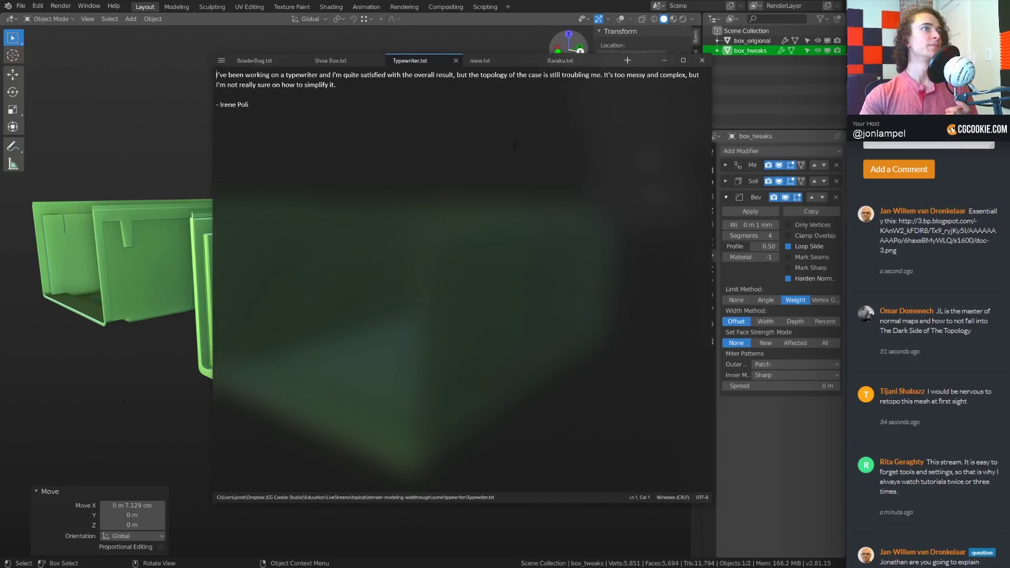
{"action": "scroll", "coordinate": [508, 142], "scroll_direction": "up", "scroll_amount": 6, "text": "ctrl"}
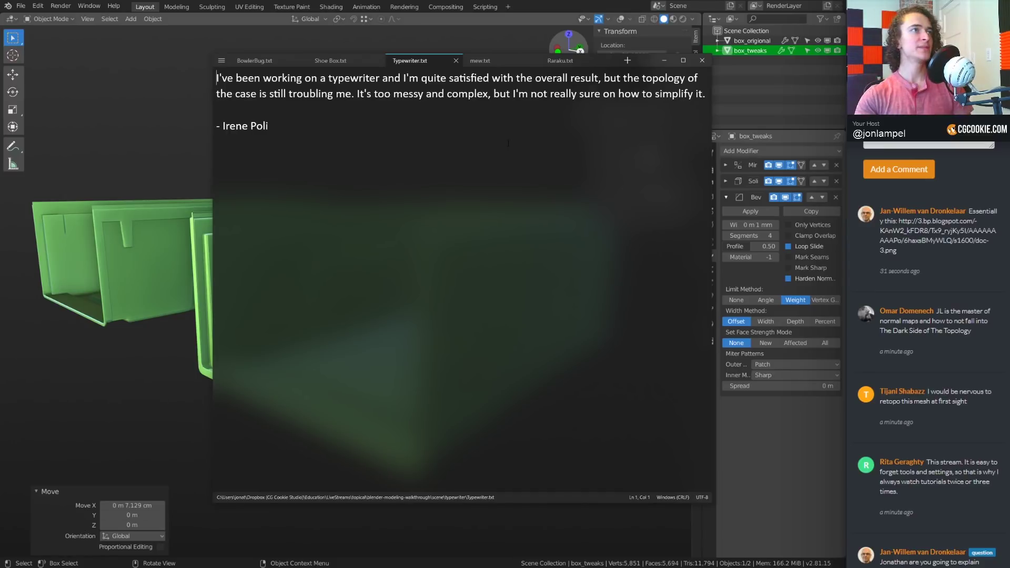
{"action": "key", "text": "alt+Tab"}
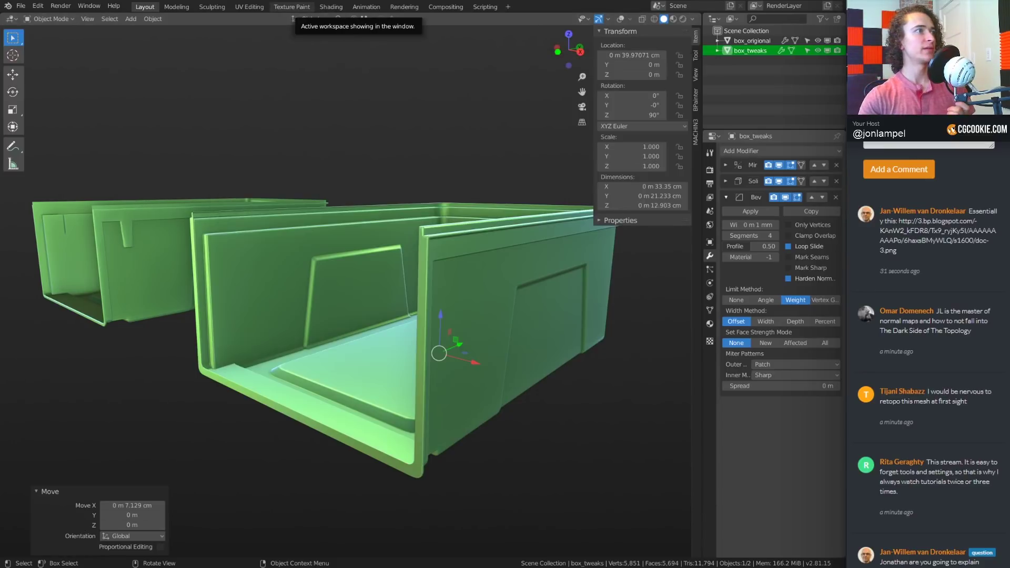
Open the recent file typewriter_tweaks.blend without saving the changes to shoe_box_tweak
{"action": "left_click", "coordinate": [23, 7]}
{"action": "mouse_move", "coordinate": [61, 37]}
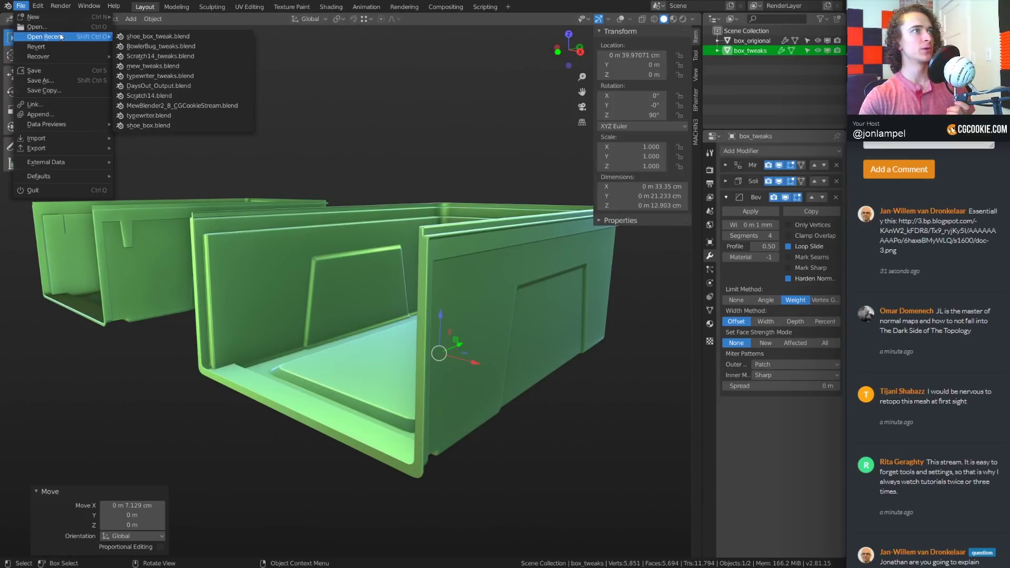
{"action": "left_click", "coordinate": [193, 77]}
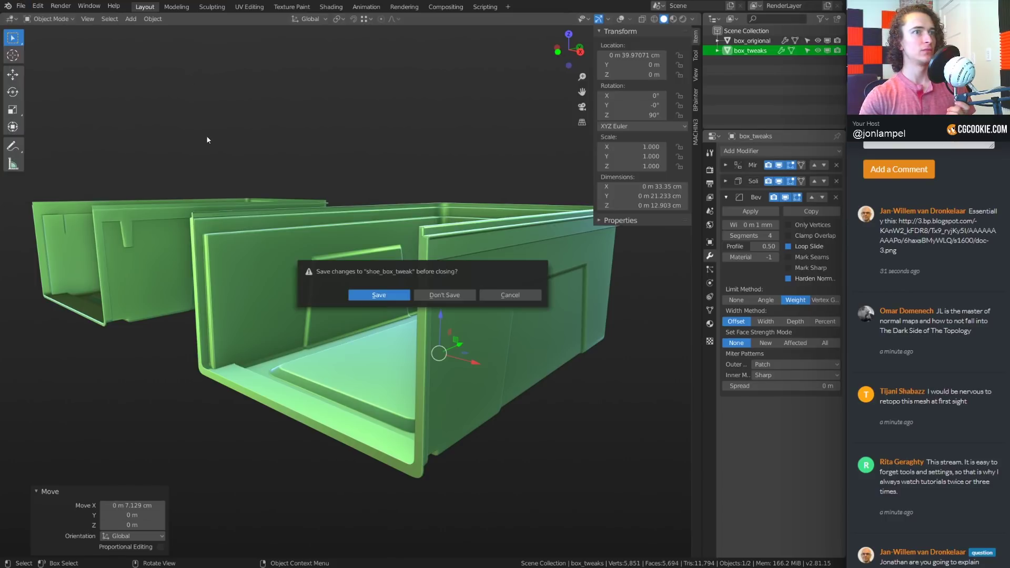
{"action": "left_click", "coordinate": [446, 297]}
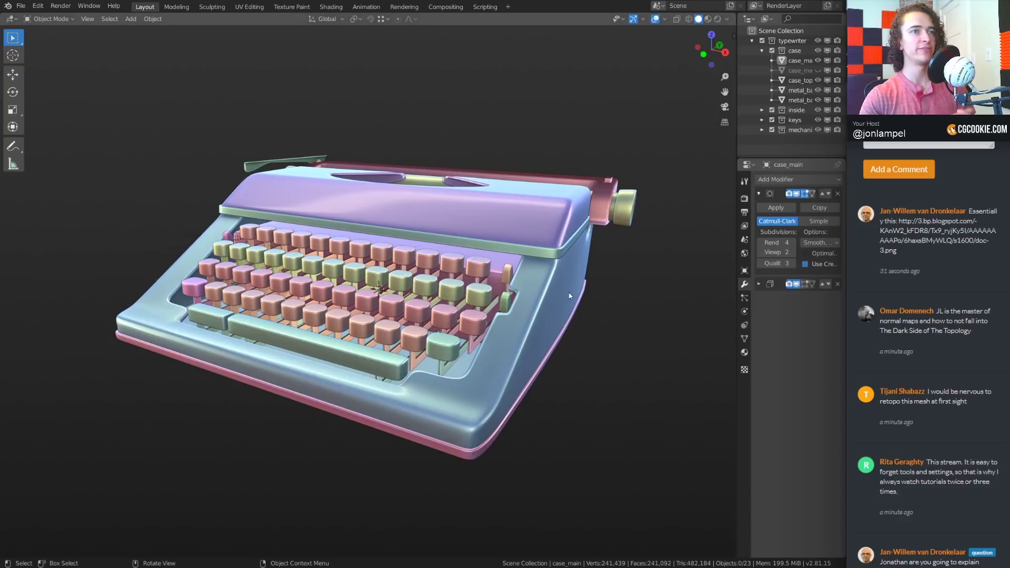
Select the typewriter's main case and enter Edit Mode on it
{"action": "middle_click_drag", "start_coordinate": [570, 342], "coordinate": [442, 326]}
{"action": "scroll", "coordinate": [575, 355], "scroll_direction": "up", "scroll_amount": 2}
{"action": "left_click", "coordinate": [519, 336]}
{"action": "key", "text": "ctrl+Tab"}
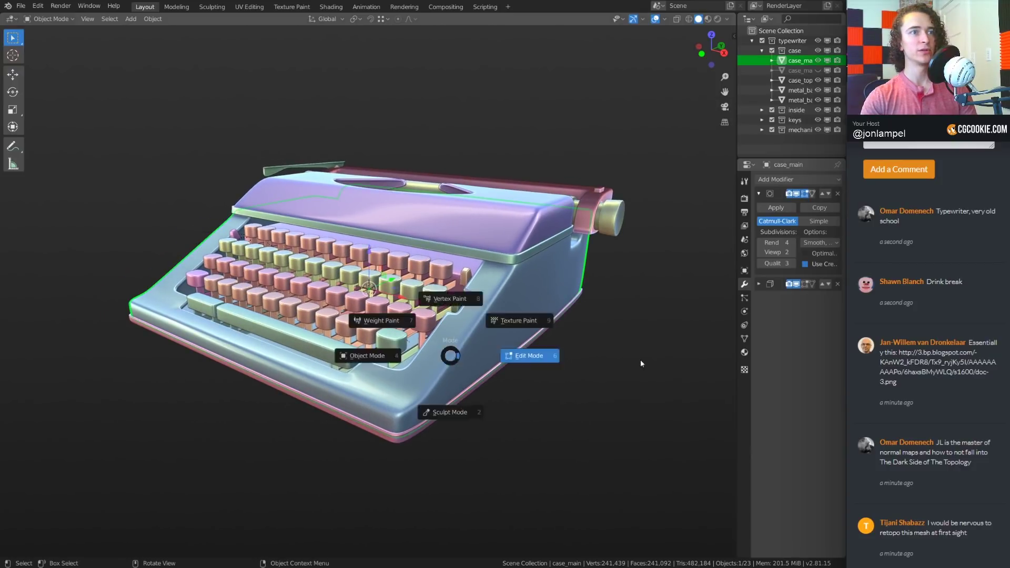
{"action": "mouse_move", "coordinate": [356, 358]}
{"action": "middle_mouse_down"}
{"action": "mouse_move", "coordinate": [534, 349]}
{"action": "mouse_move", "coordinate": [373, 362]}
{"action": "middle_mouse_up"}
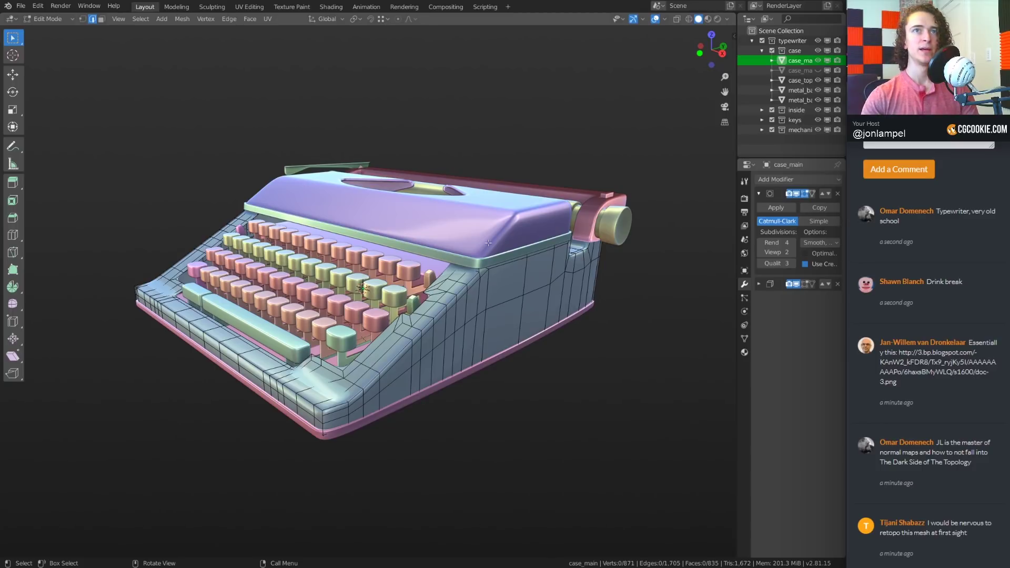
Isolate case_main by excluding the mechanics, keys and inside collections and hiding metal_base, metal_band and case_top
{"action": "left_click_drag", "start_coordinate": [736, 141], "coordinate": [690, 135]}
{"action": "left_click", "coordinate": [723, 130]}
{"action": "left_click", "coordinate": [723, 119]}
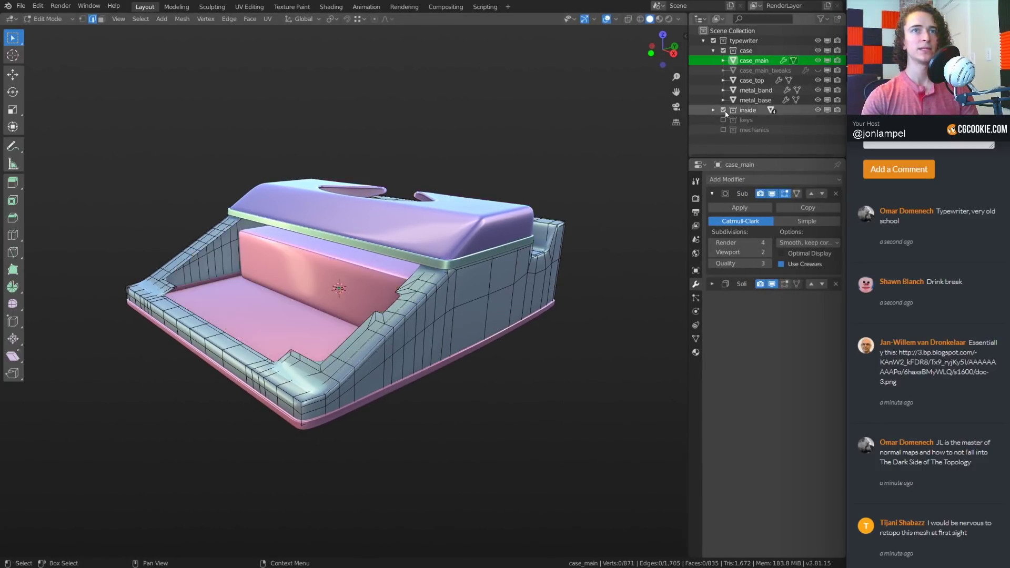
{"action": "left_click", "coordinate": [723, 109]}
{"action": "left_click", "coordinate": [817, 100]}
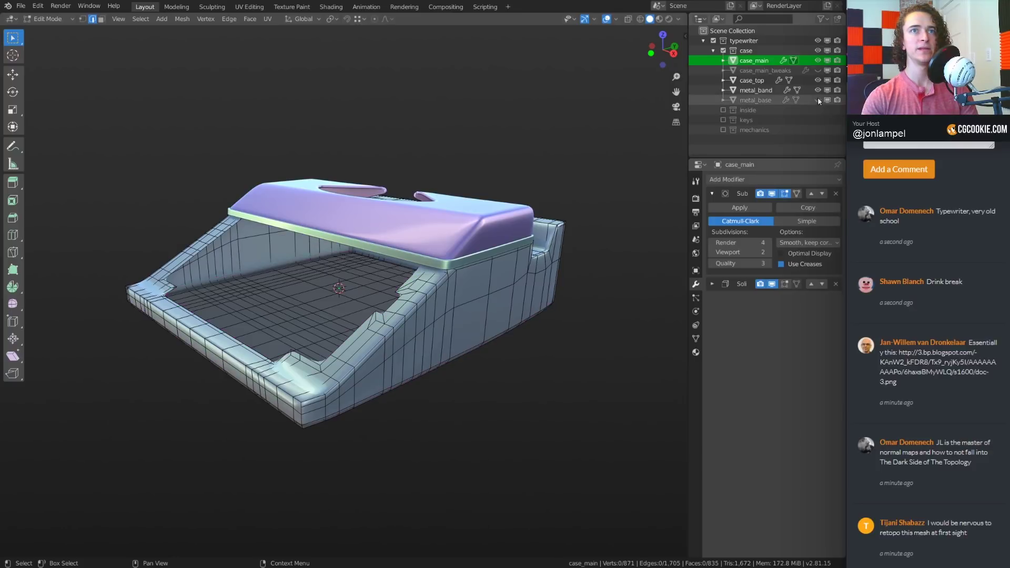
{"action": "left_click", "coordinate": [817, 90]}
{"action": "left_click", "coordinate": [817, 80]}
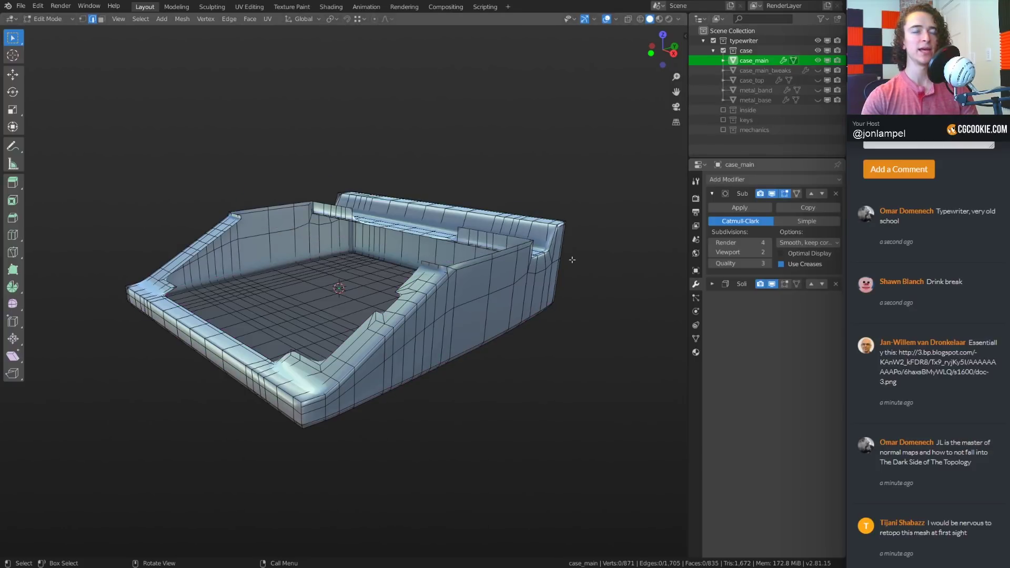
{"action": "middle_click_drag", "start_coordinate": [407, 349], "coordinate": [438, 342]}
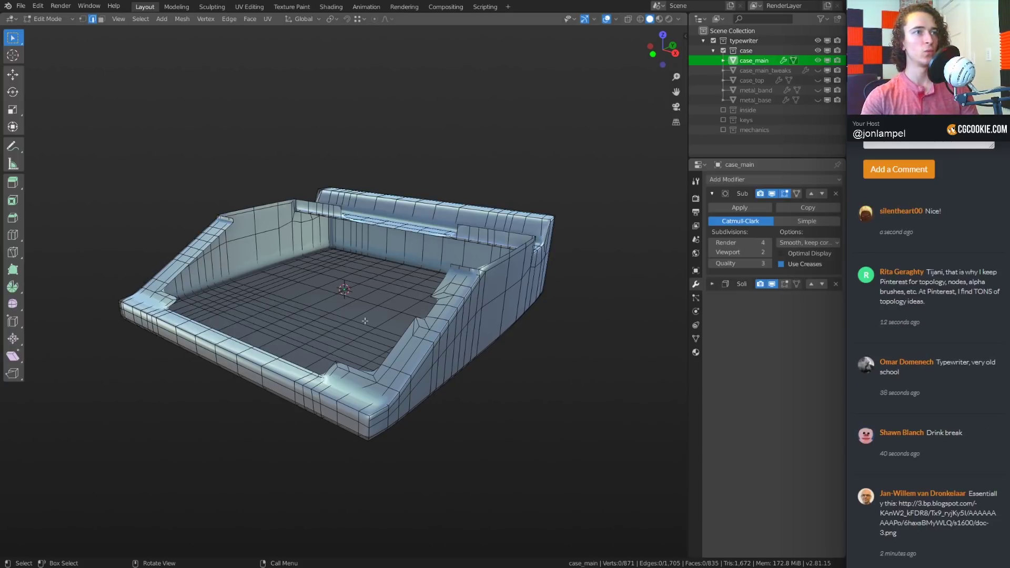
{"action": "middle_click_drag", "start_coordinate": [365, 321], "coordinate": [448, 315]}
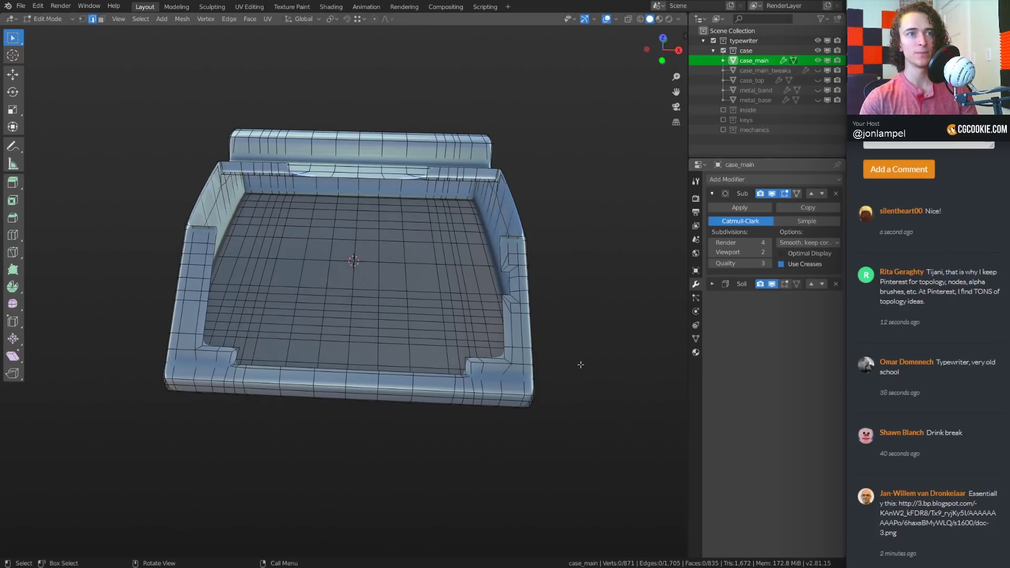
{"action": "middle_click_drag", "start_coordinate": [587, 318], "coordinate": [581, 311]}
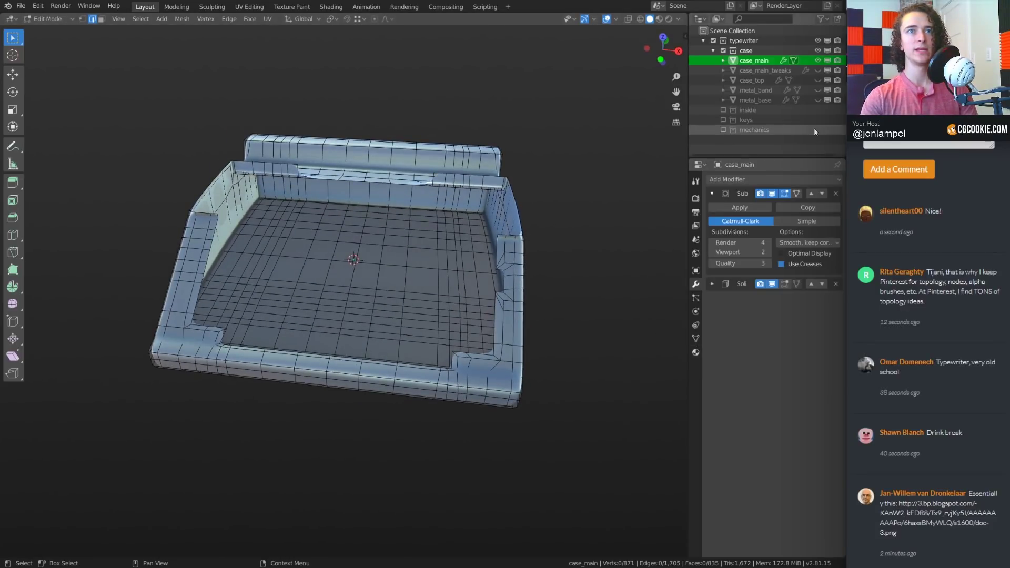
Unhide case_main_tweaks beside the original case and switch case_main back to Object Mode
{"action": "left_click", "coordinate": [818, 70]}
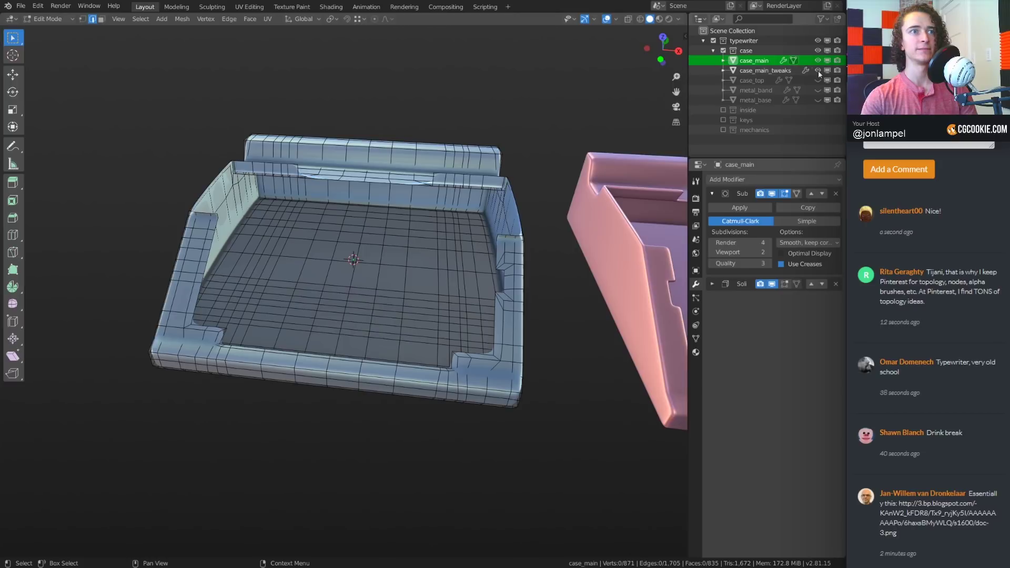
{"action": "middle_click_drag", "start_coordinate": [583, 223], "coordinate": [455, 210], "text": "shift"}
{"action": "key", "text": "ctrl+Tab"}
{"action": "left_click", "coordinate": [331, 232]}
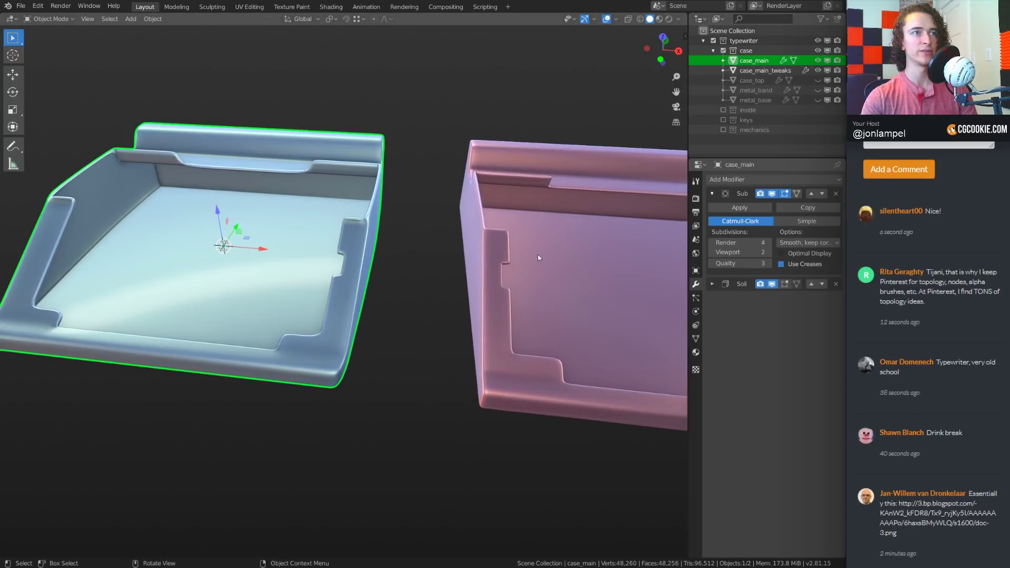
Turn on the wireframe overlay and inspect case_main's mesh density with its viewport subdivision switched off and on again
{"action": "left_click", "coordinate": [617, 20]}
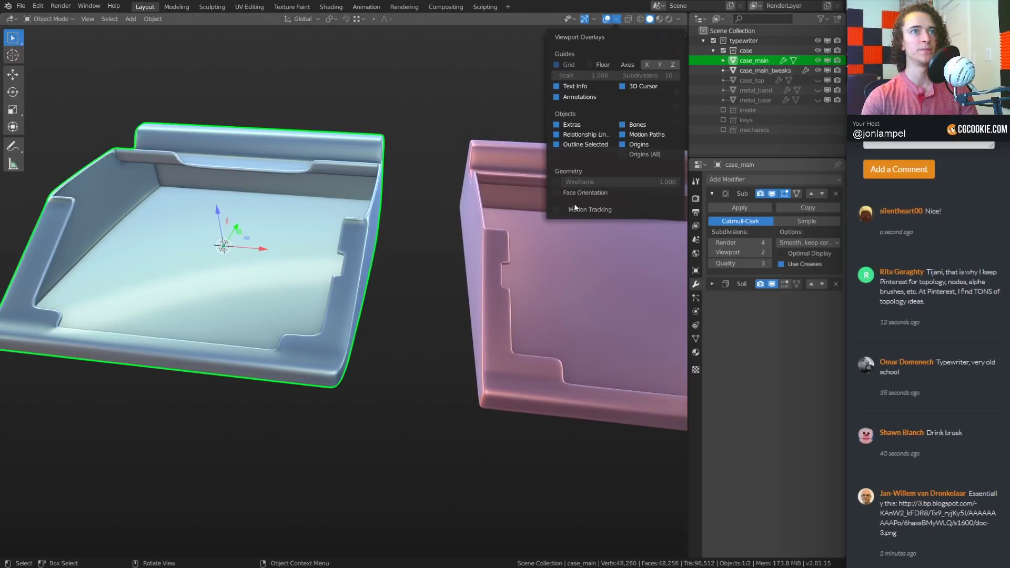
{"action": "left_click", "coordinate": [559, 180]}
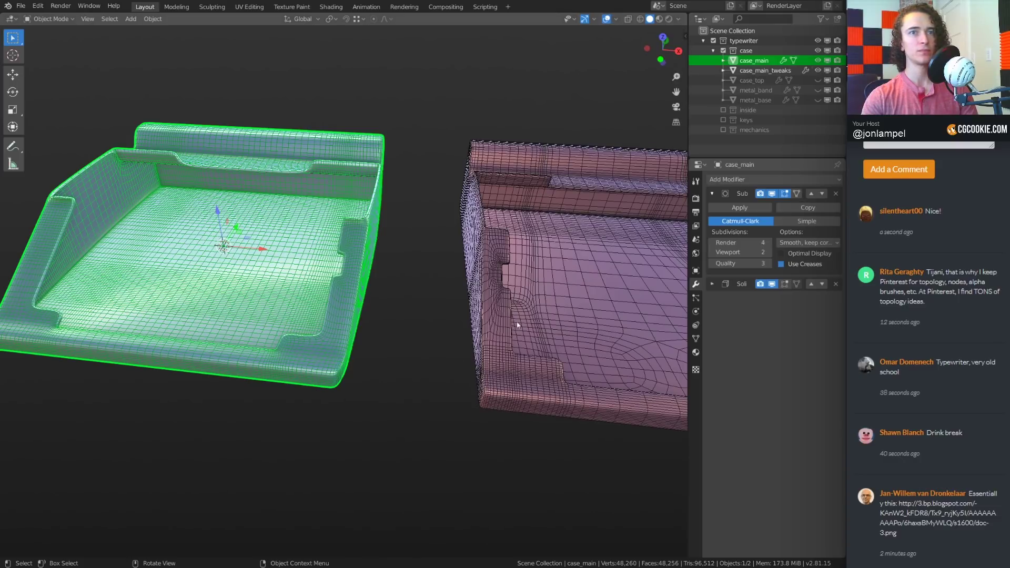
{"action": "left_click", "coordinate": [771, 193]}
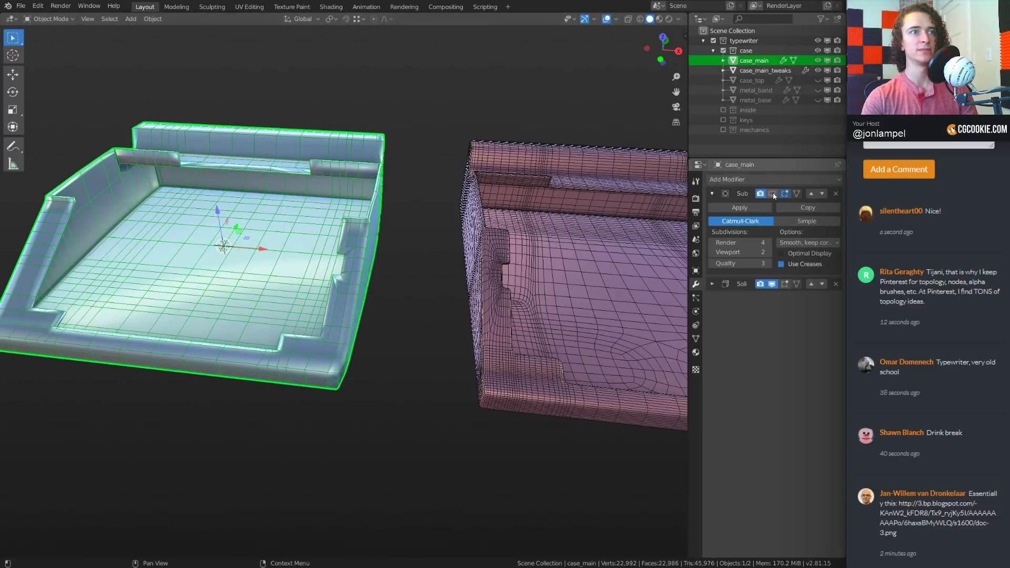
{"action": "left_click", "coordinate": [583, 191]}
{"action": "left_click", "coordinate": [357, 211]}
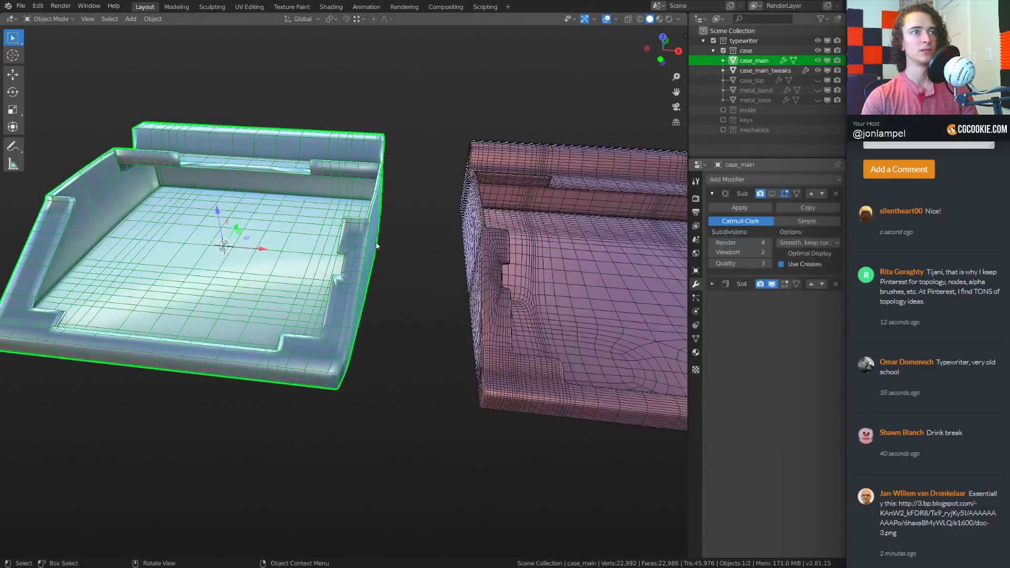
{"action": "left_click", "coordinate": [771, 193]}
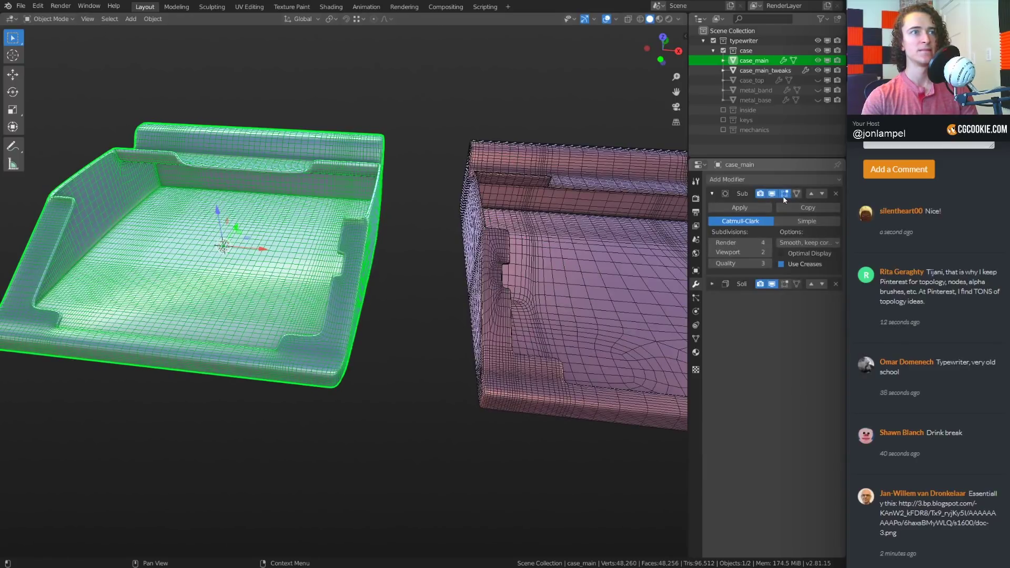
Enter Edit Mode on case_main and case_main_tweaks together and turn off the wireframe overlay
{"action": "left_click", "coordinate": [528, 272], "text": "shift"}
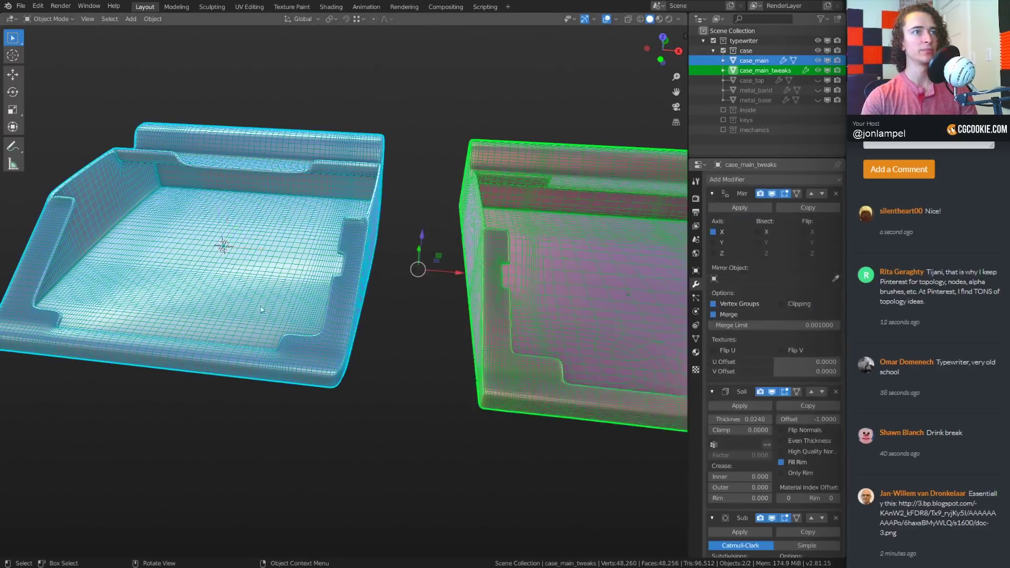
{"action": "key", "text": "Tab"}
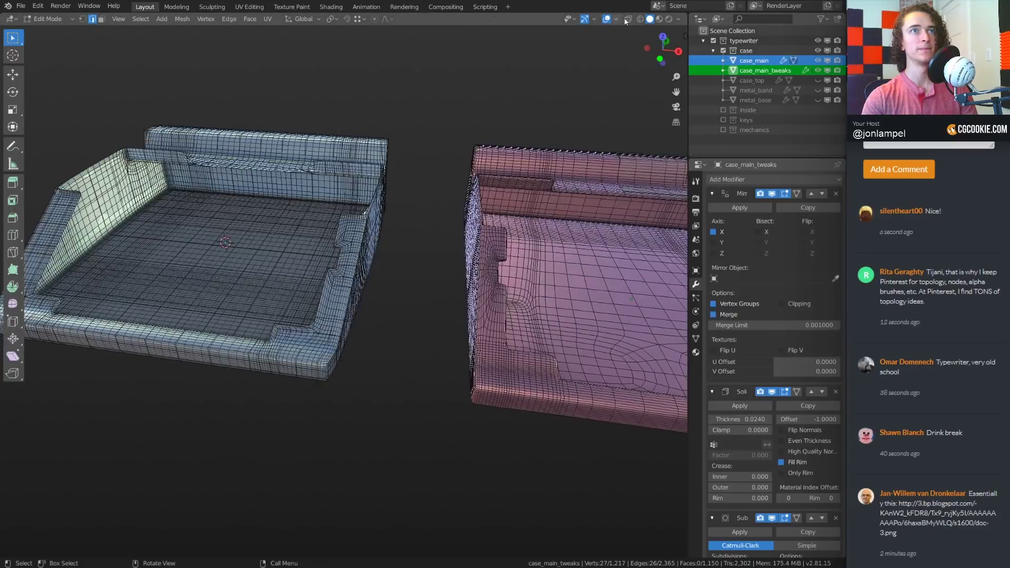
{"action": "left_click", "coordinate": [614, 19]}
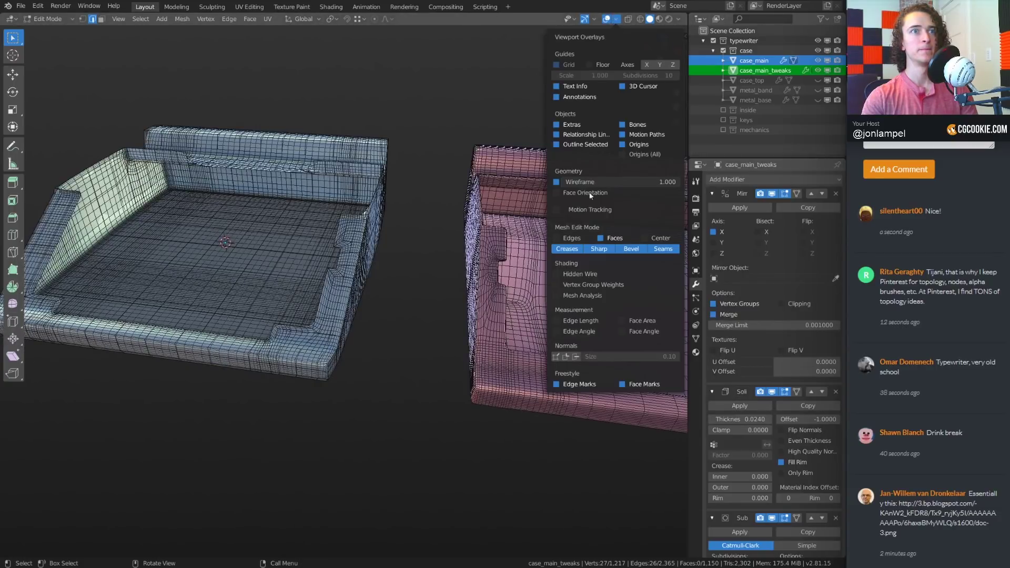
{"action": "left_click", "coordinate": [556, 182]}
Compare the edge layout of the original case with the tweaked case from several sides, ending on the original's floor
{"action": "middle_click_drag", "start_coordinate": [526, 337], "coordinate": [458, 326]}
{"action": "scroll", "coordinate": [516, 303], "scroll_direction": "down", "scroll_amount": 5}
{"action": "scroll", "coordinate": [476, 302], "scroll_direction": "up", "scroll_amount": 4}
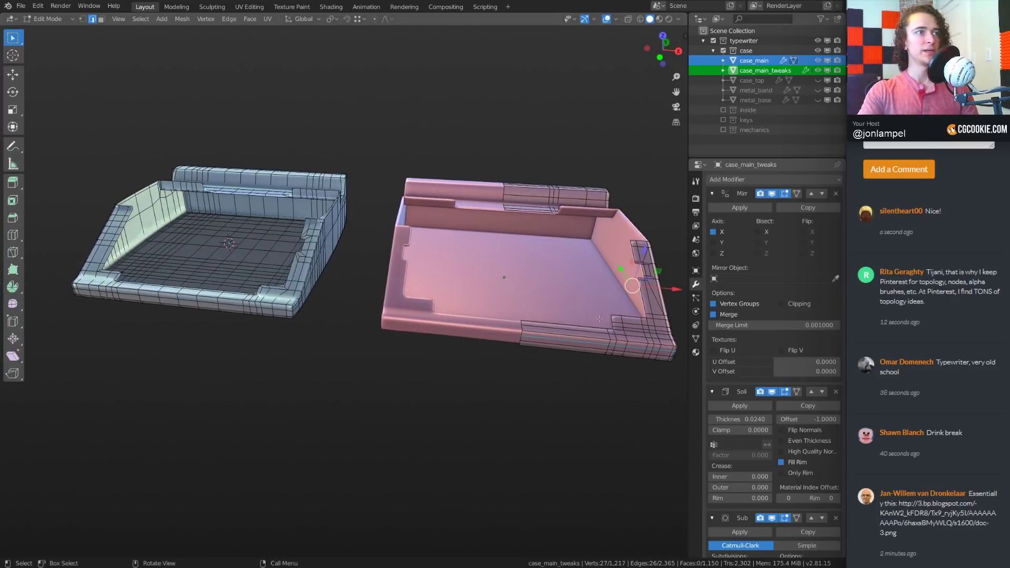
{"action": "middle_click_drag", "start_coordinate": [599, 318], "coordinate": [250, 304]}
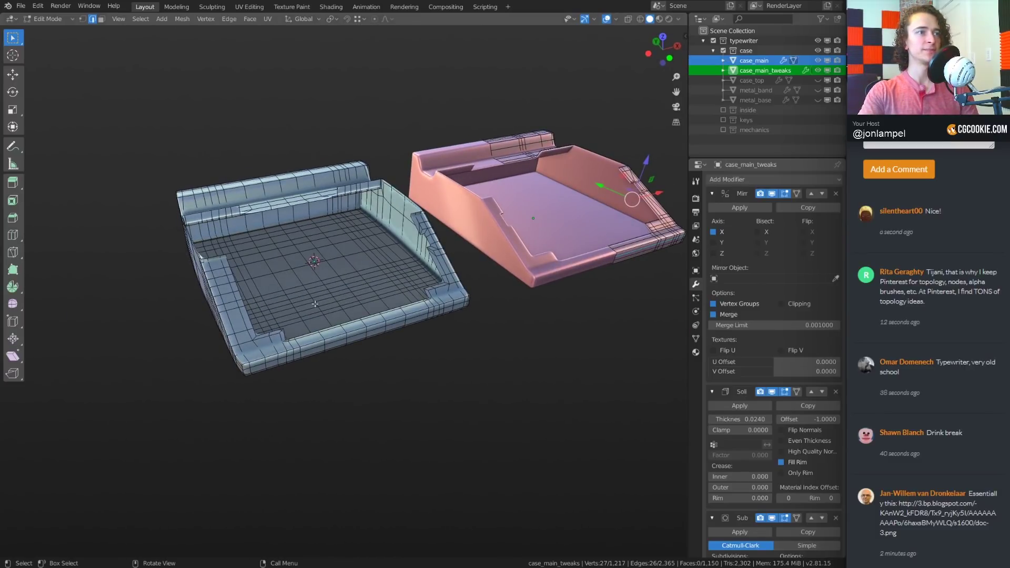
{"action": "middle_click_drag", "start_coordinate": [314, 304], "coordinate": [163, 275]}
{"action": "middle_click_drag", "start_coordinate": [581, 276], "coordinate": [454, 273], "text": "shift"}
{"action": "scroll", "coordinate": [454, 273], "scroll_direction": "up", "scroll_amount": 1}
{"action": "middle_click_drag", "start_coordinate": [601, 275], "coordinate": [593, 253]}
{"action": "scroll", "coordinate": [593, 252], "scroll_direction": "up", "scroll_amount": 2}
{"action": "middle_click_drag", "start_coordinate": [289, 296], "coordinate": [409, 335], "text": "shift"}
{"action": "scroll", "coordinate": [408, 335], "scroll_direction": "up", "scroll_amount": 1}
{"action": "scroll", "coordinate": [408, 335], "scroll_direction": "up", "scroll_amount": 2}
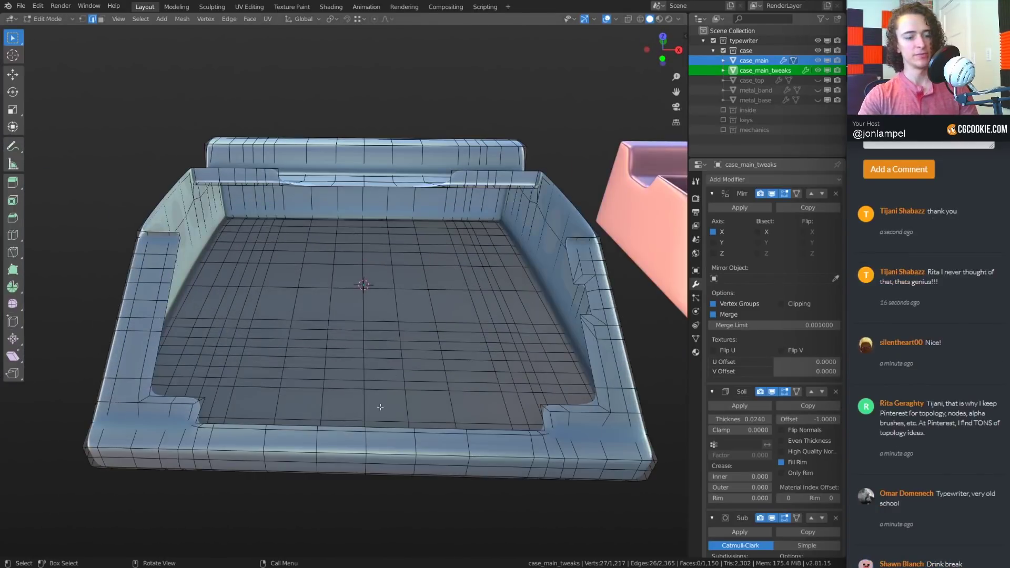
Delete the two front-to-back edge loops on either side of case_main's centre line
{"action": "key", "text": "1"}
{"action": "scroll", "coordinate": [413, 399], "scroll_direction": "down", "scroll_amount": 3}
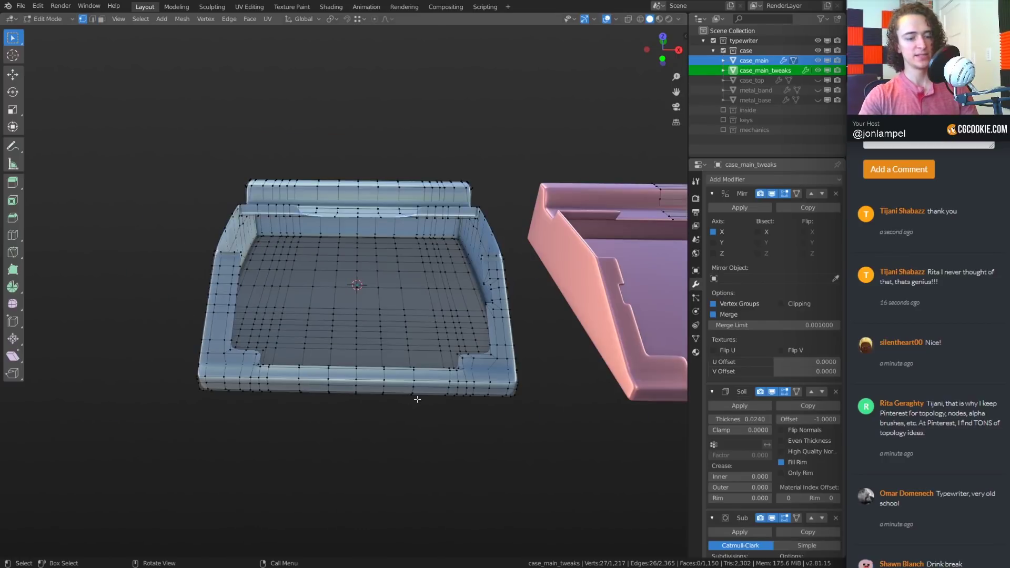
{"action": "key", "text": "2"}
{"action": "left_click", "coordinate": [377, 356], "text": "alt"}
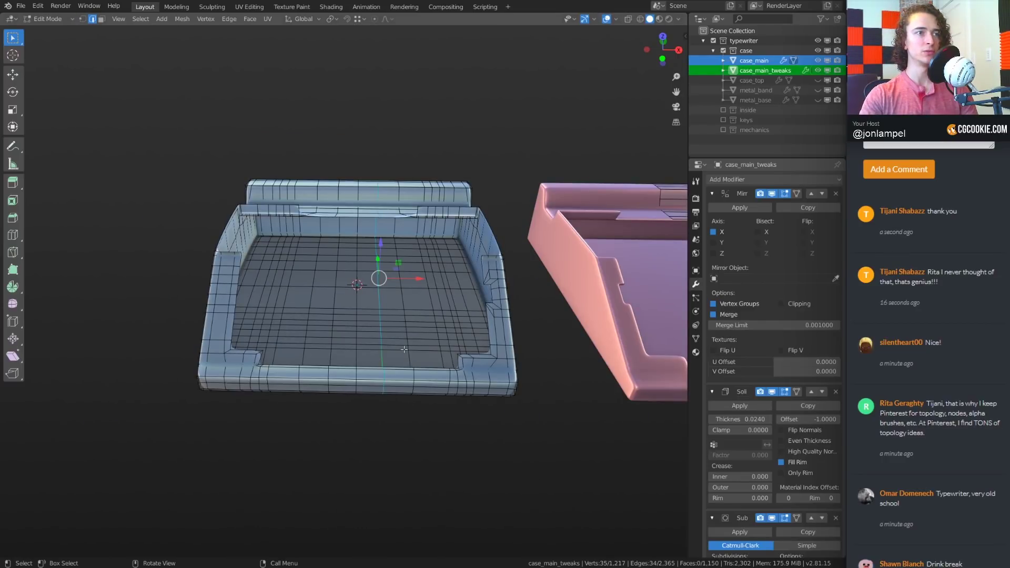
{"action": "left_click", "coordinate": [336, 357], "text": "alt+shift"}
{"action": "middle_click_drag", "start_coordinate": [337, 357], "coordinate": [437, 311]}
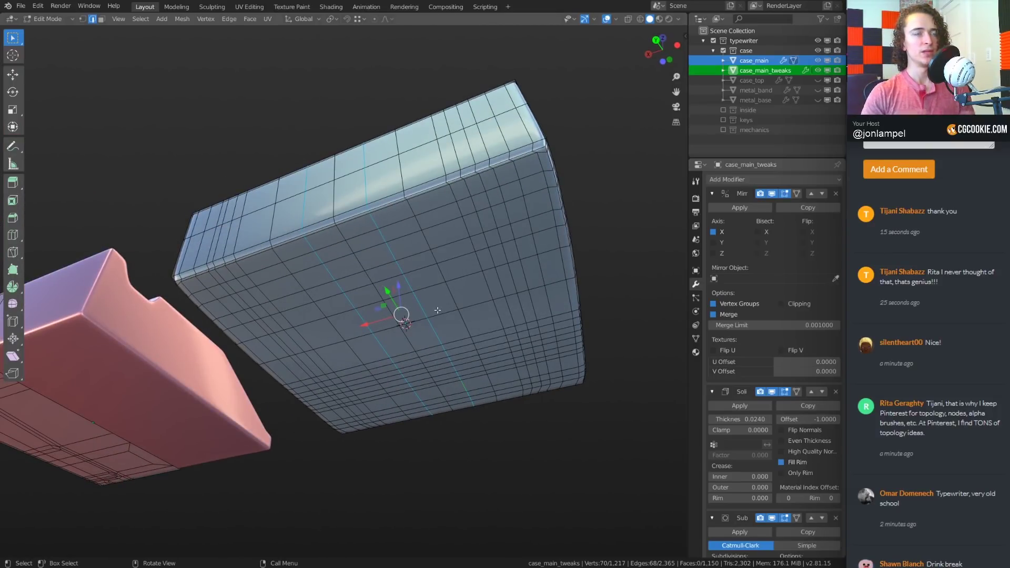
{"action": "middle_click_drag", "start_coordinate": [411, 247], "coordinate": [382, 264]}
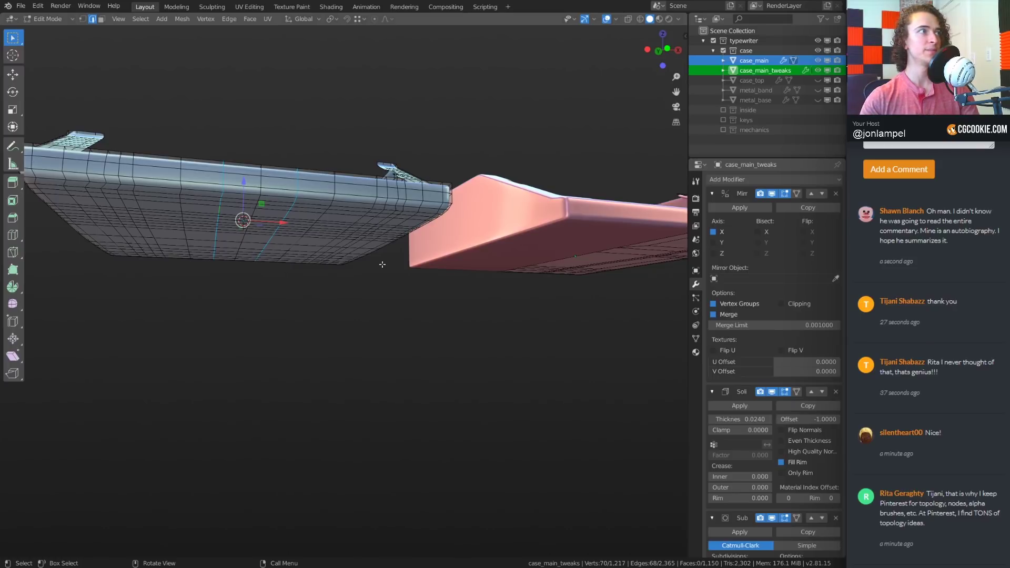
{"action": "middle_click_drag", "start_coordinate": [383, 264], "coordinate": [436, 340]}
{"action": "key", "text": "x"}
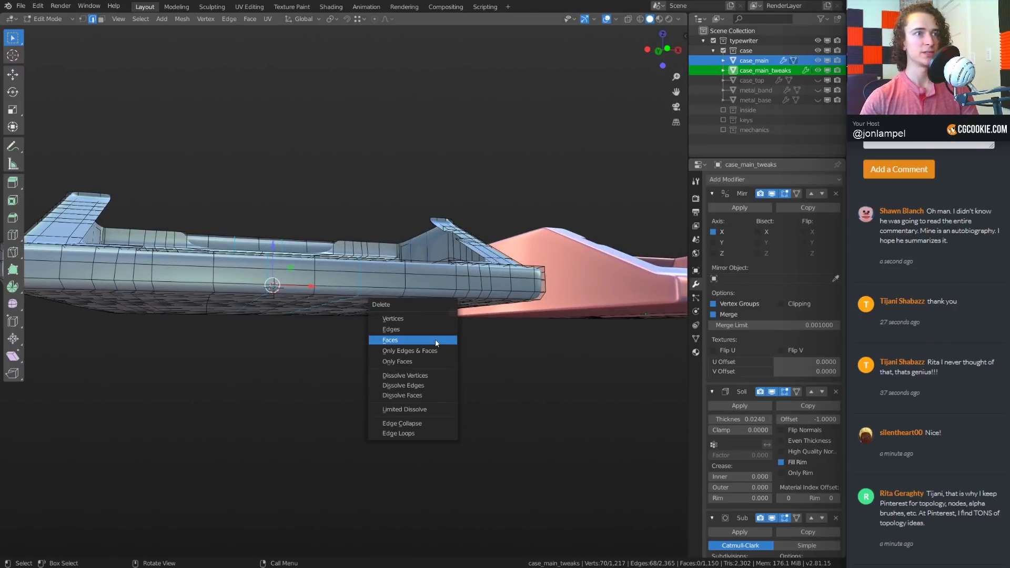
{"action": "left_click", "coordinate": [406, 431]}
Check the smoothed surface of both cases in Object Mode, return to Edit Mode and clear the selection
{"action": "middle_click_drag", "start_coordinate": [406, 431], "coordinate": [406, 473]}
{"action": "middle_click_drag", "start_coordinate": [409, 306], "coordinate": [382, 371]}
{"action": "key", "text": "Tab"}
{"action": "scroll", "coordinate": [438, 324], "scroll_direction": "down", "scroll_amount": 4}
{"action": "key", "text": "Tab"}
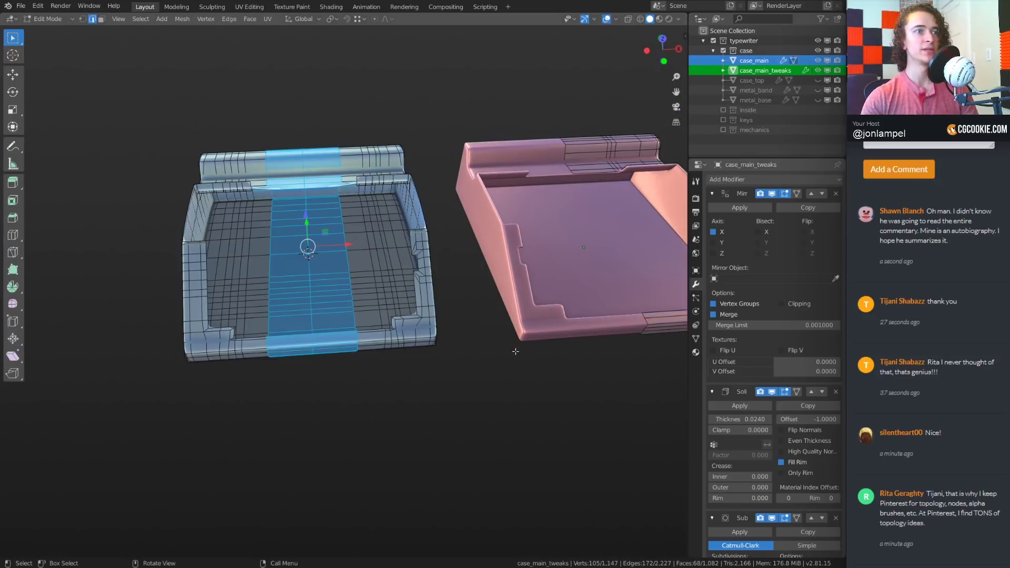
{"action": "key", "text": "alt+a"}
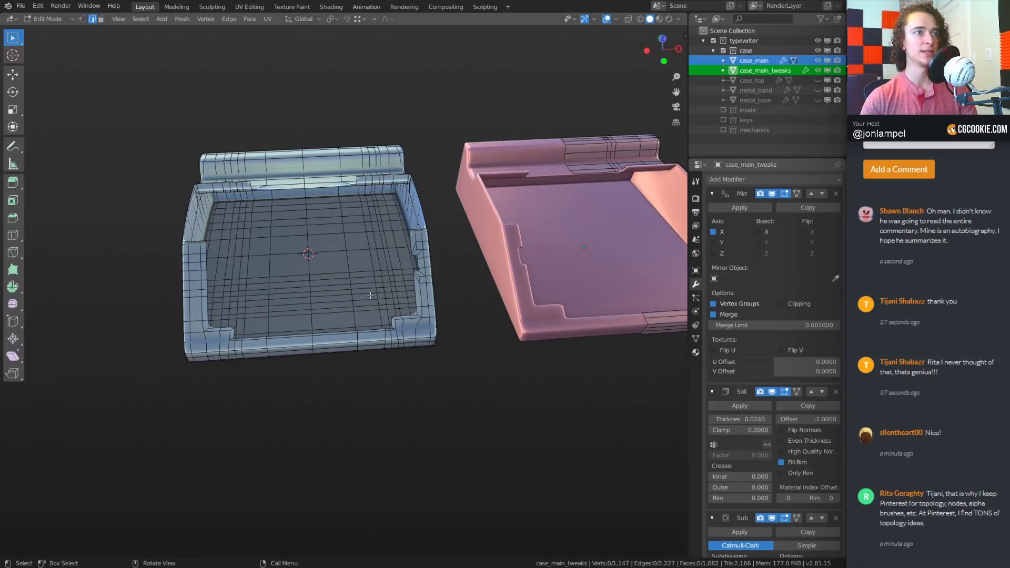
Delete the edge loop that runs across case_main's floor and up the middle of both side walls
{"action": "scroll", "coordinate": [366, 236], "scroll_direction": "up", "scroll_amount": 3}
{"action": "middle_click_drag", "start_coordinate": [366, 236], "coordinate": [431, 353]}
{"action": "left_click", "coordinate": [262, 338], "text": "alt"}
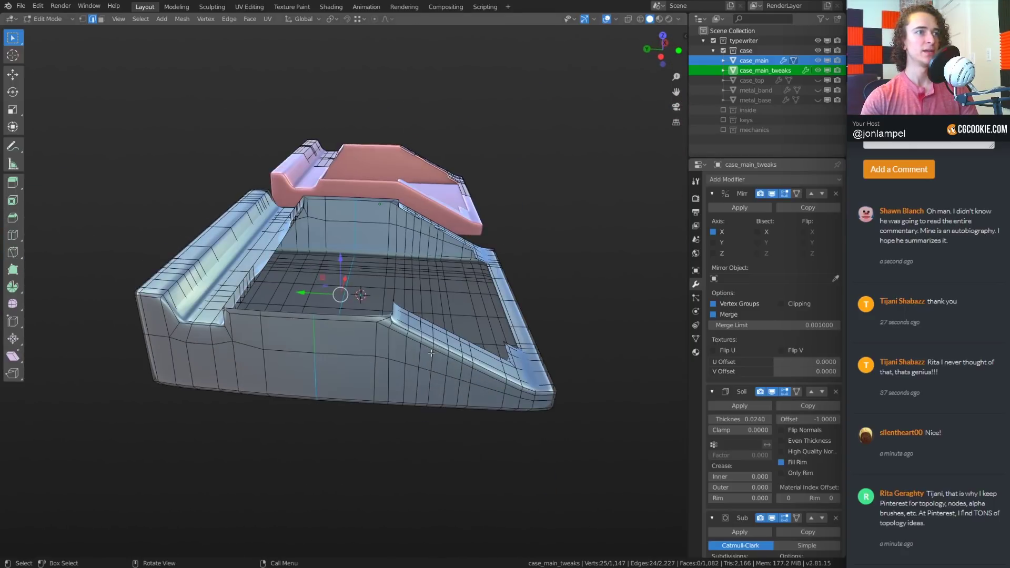
{"action": "key", "text": "x"}
{"action": "left_click", "coordinate": [361, 386]}
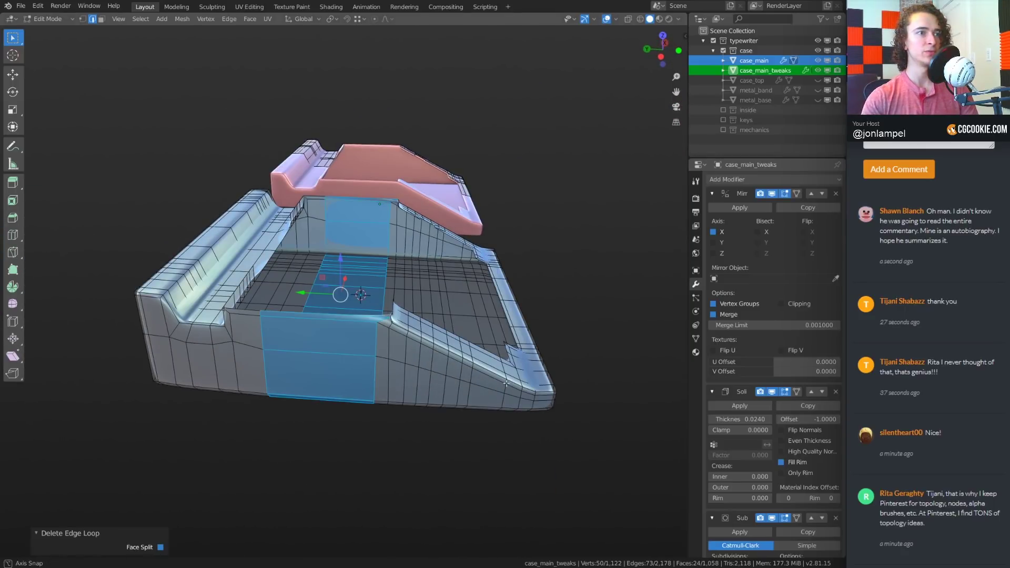
{"action": "middle_click_drag", "start_coordinate": [360, 387], "coordinate": [376, 405]}
Compare the smoothed shapes of the simplified original and the tweaked case in Object Mode
{"action": "middle_click_drag", "start_coordinate": [513, 383], "coordinate": [434, 381], "text": "shift"}
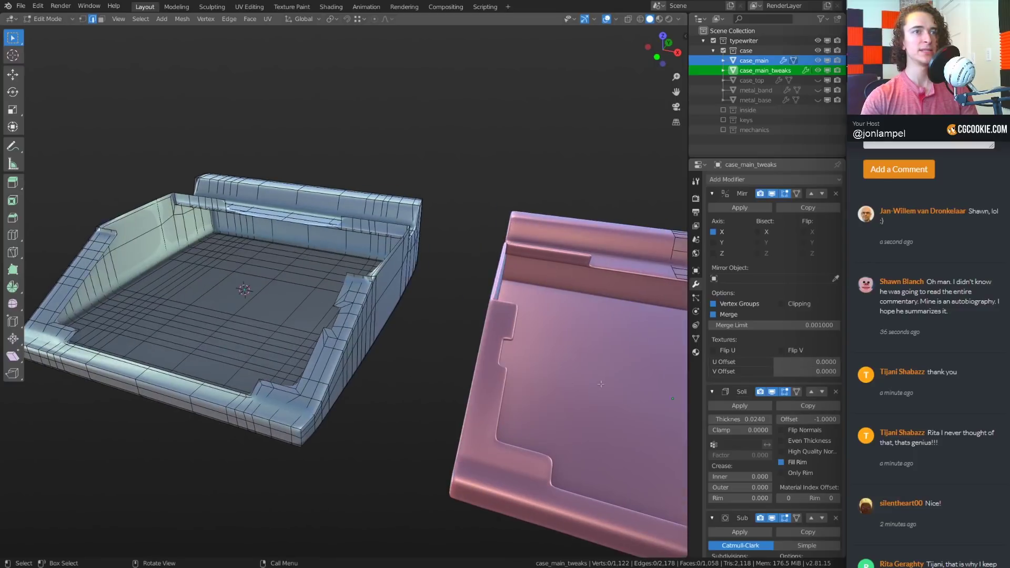
{"action": "key", "text": "Tab"}
{"action": "middle_click_drag", "start_coordinate": [587, 373], "coordinate": [360, 297], "text": "shift"}
{"action": "middle_click_drag", "start_coordinate": [551, 332], "coordinate": [483, 342]}
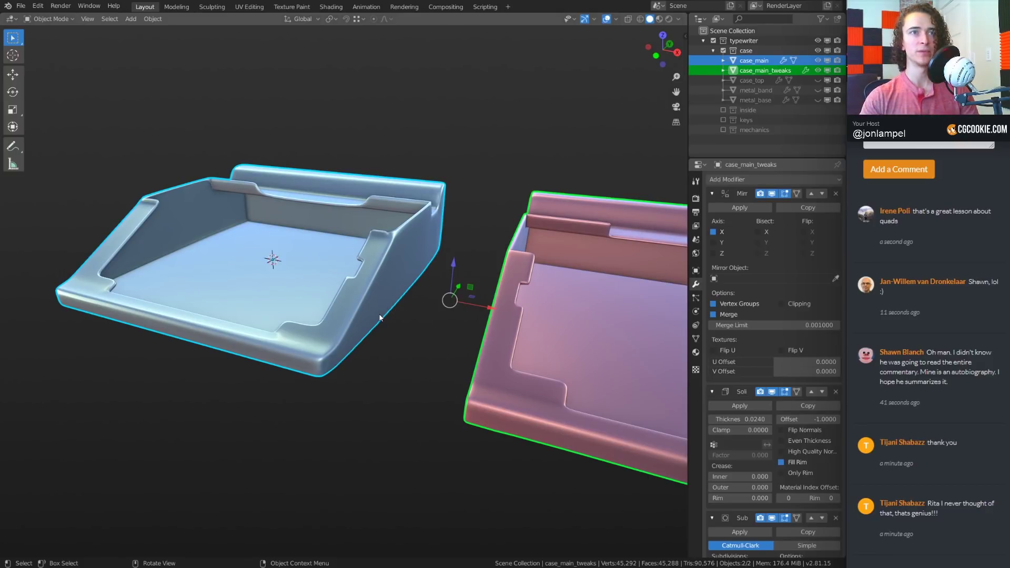
{"action": "middle_click_drag", "start_coordinate": [564, 301], "coordinate": [475, 284]}
Return to Edit Mode and examine how the edge loops are redirected across the side and underside of case_main_tweaks
{"action": "key", "text": "Tab"}
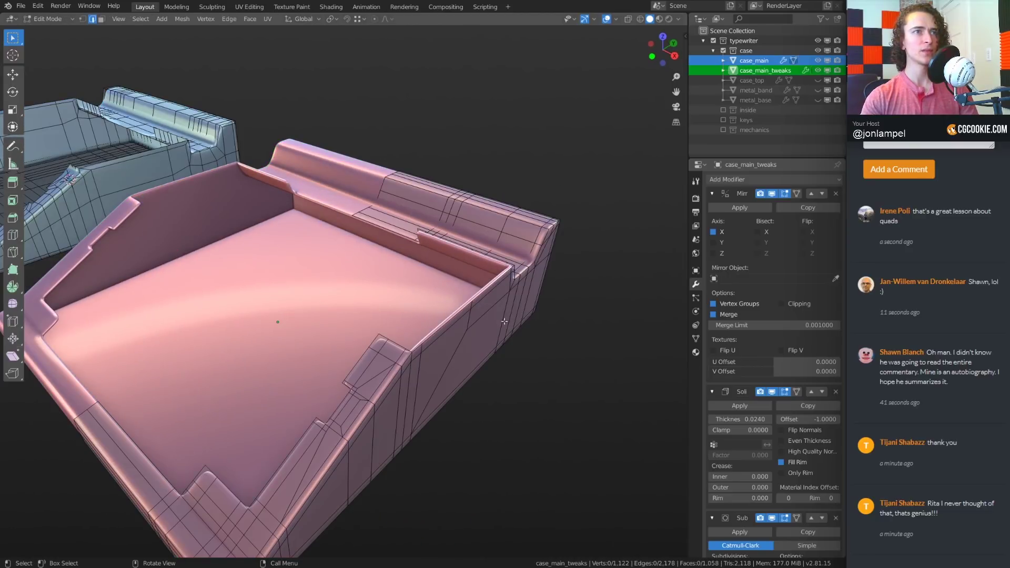
{"action": "middle_click_drag", "start_coordinate": [402, 344], "coordinate": [406, 339]}
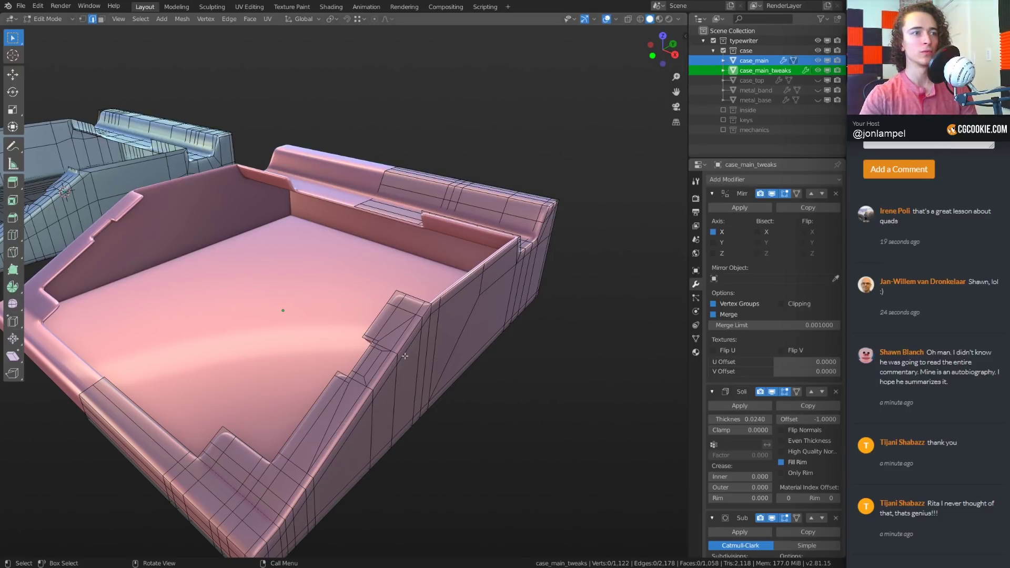
{"action": "middle_click_drag", "start_coordinate": [402, 367], "coordinate": [378, 262]}
{"action": "scroll", "coordinate": [427, 447], "scroll_direction": "up", "scroll_amount": 3}
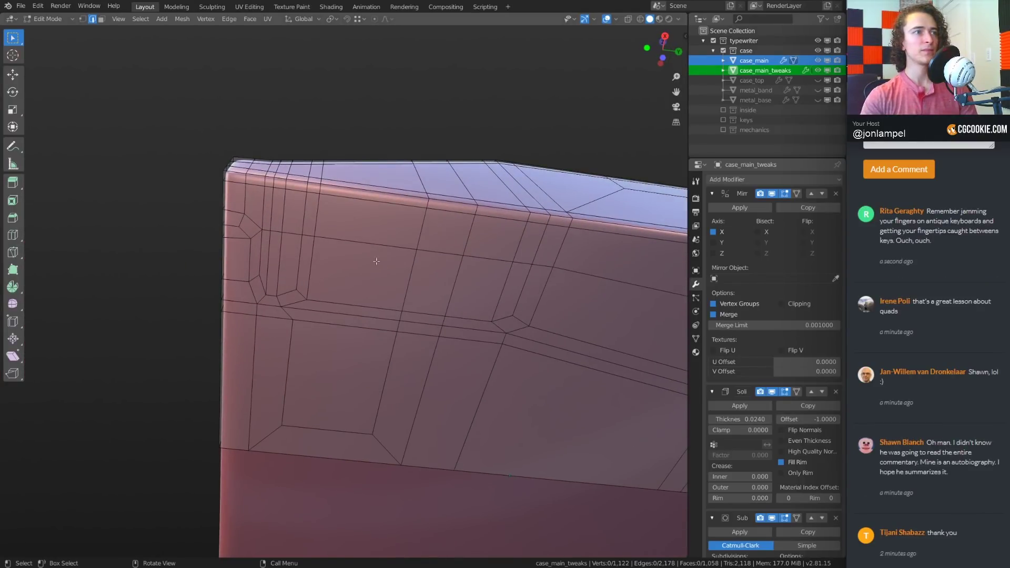
{"action": "middle_click_drag", "start_coordinate": [377, 261], "coordinate": [424, 318]}
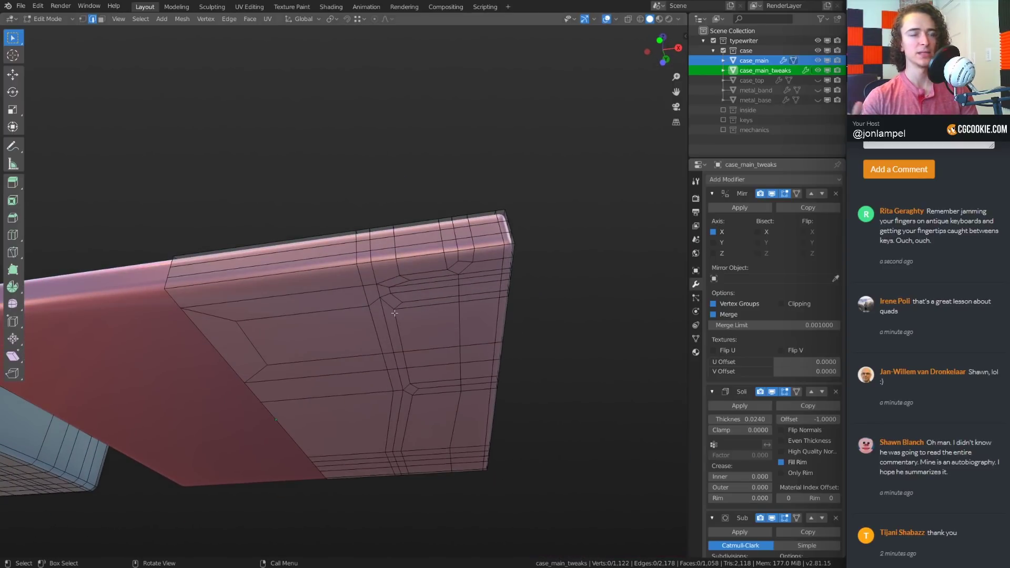
{"action": "middle_click_drag", "start_coordinate": [400, 304], "coordinate": [434, 298]}
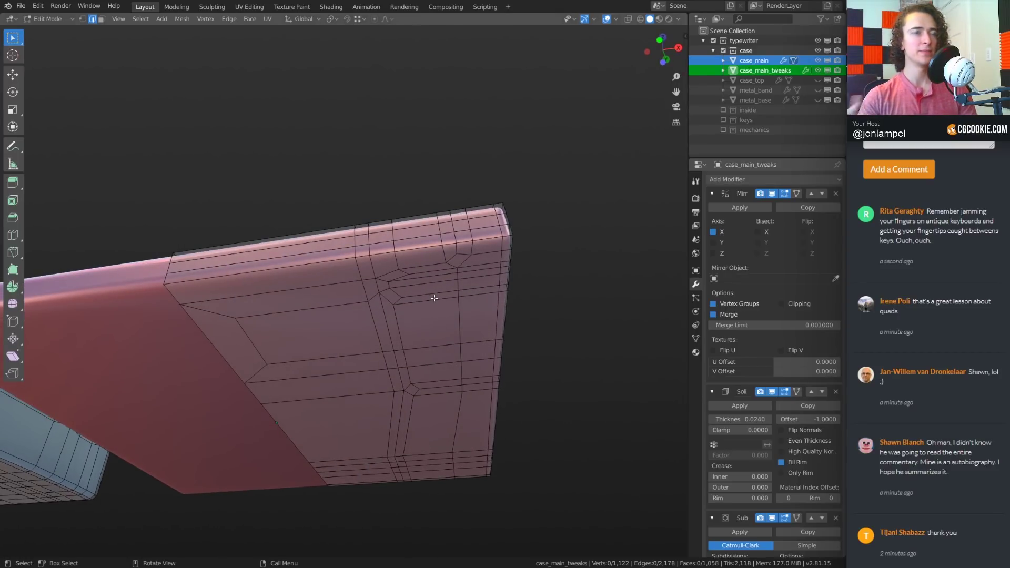
{"action": "middle_click_drag", "start_coordinate": [434, 298], "coordinate": [353, 259]}
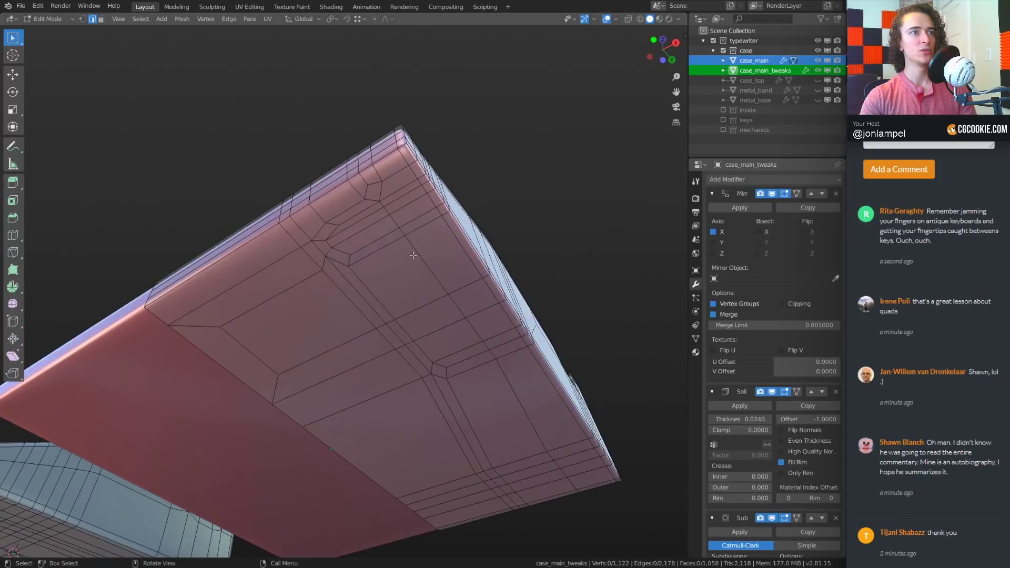
Insert one centred loop cut near the front corner of case_main_tweaks to trace its edge flow, and undo it
{"action": "key", "text": "ctrl+r"}
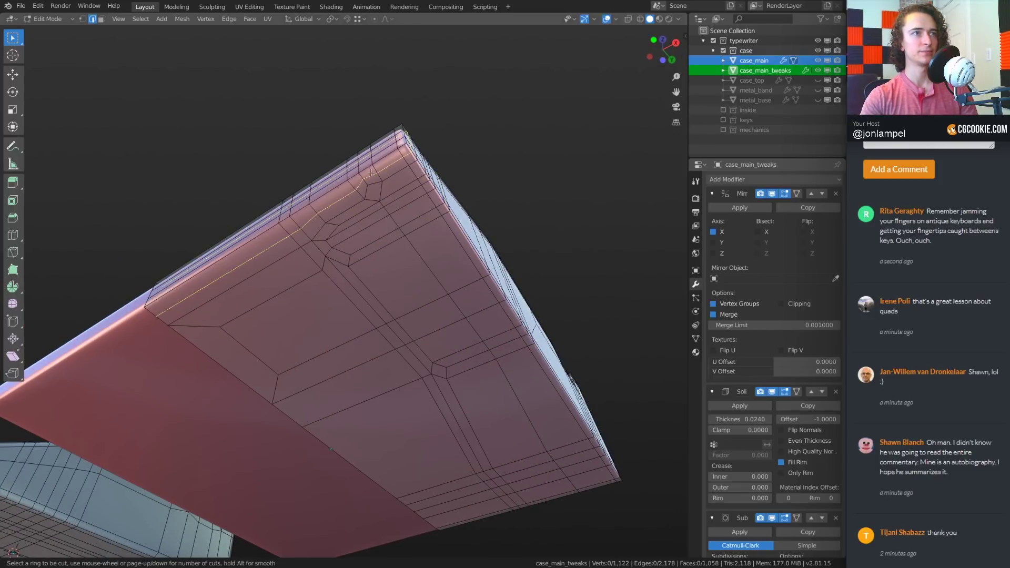
{"action": "left_click", "coordinate": [362, 190]}
{"action": "right_click", "coordinate": [362, 190]}
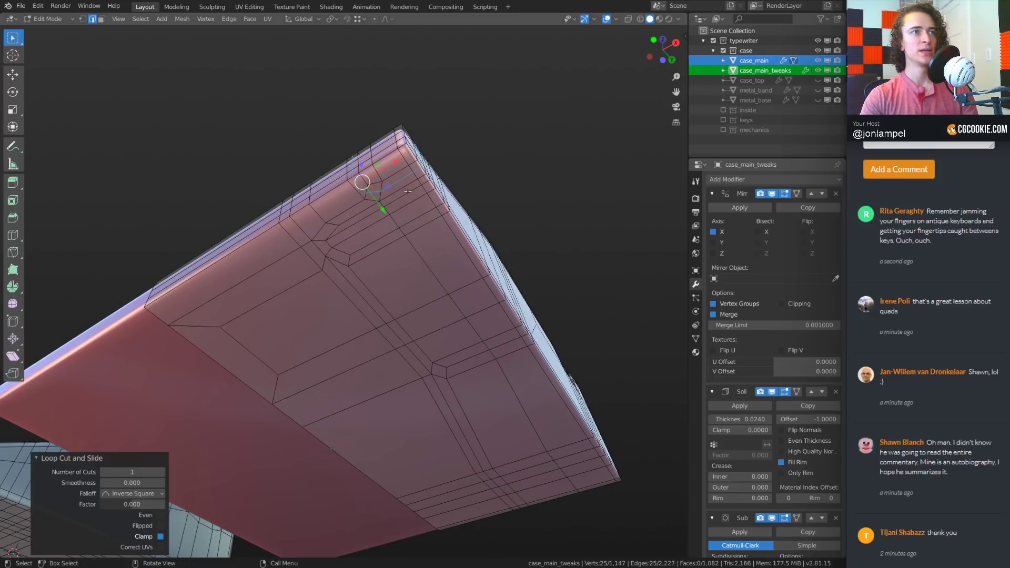
{"action": "middle_click_drag", "start_coordinate": [408, 191], "coordinate": [424, 401]}
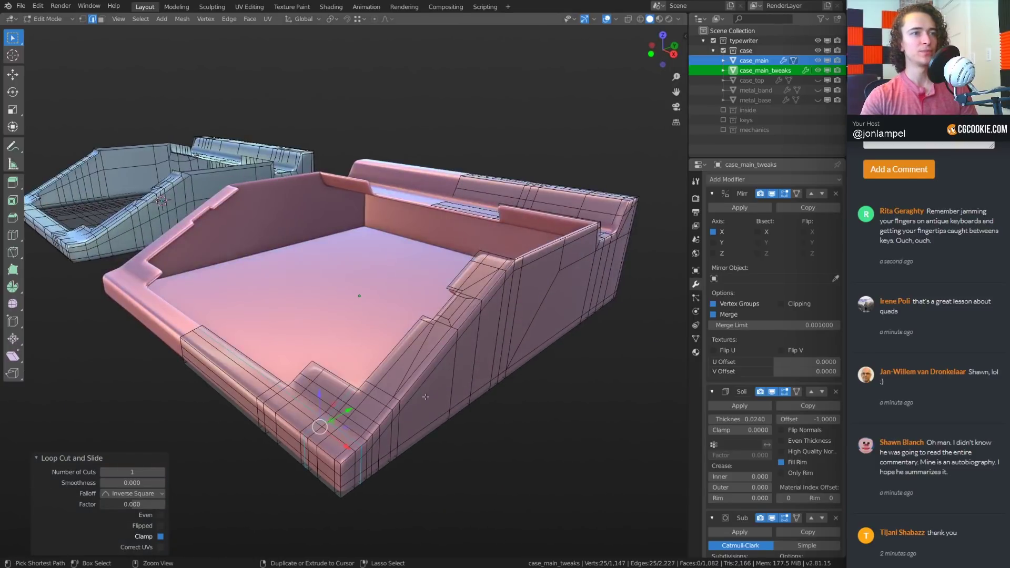
{"action": "key", "text": "ctrl+z"}
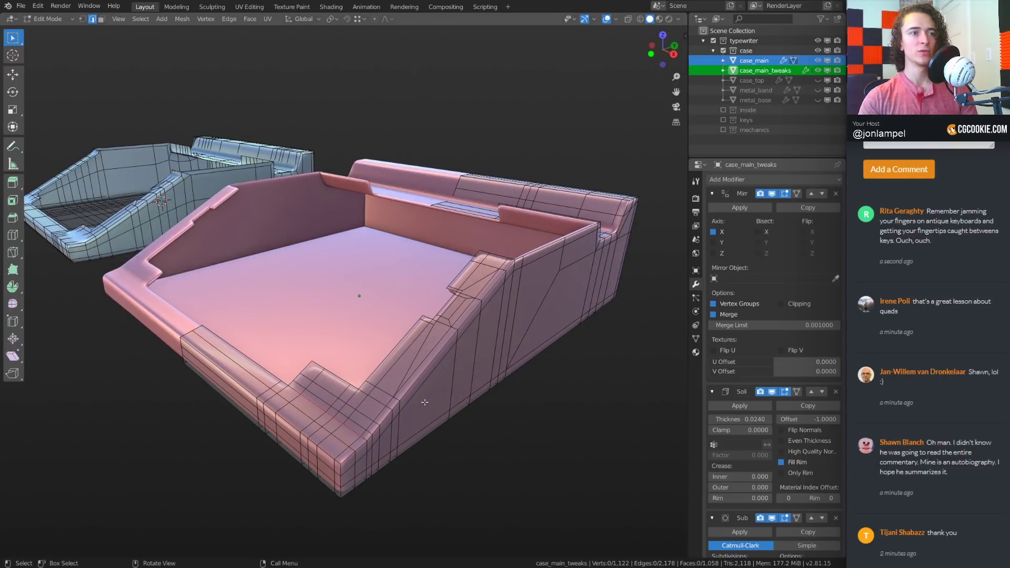
{"action": "middle_click_drag", "start_coordinate": [424, 402], "coordinate": [429, 306]}
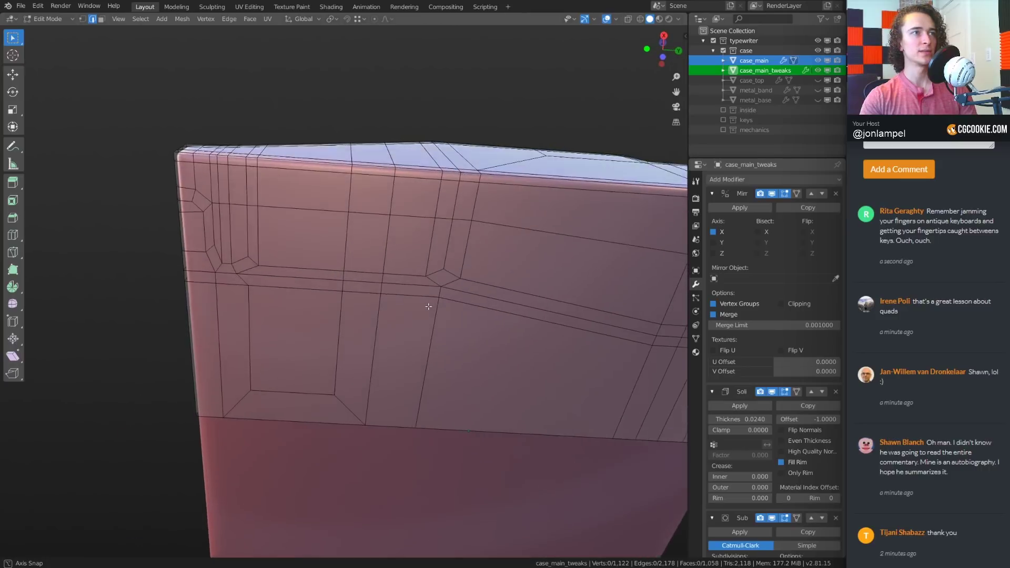
Examine the underside, interior and side-wall topology of case_main_tweaks next to the denser case_main
{"action": "scroll", "coordinate": [428, 306], "scroll_direction": "down", "scroll_amount": 1}
{"action": "middle_click_drag", "start_coordinate": [500, 302], "coordinate": [420, 301], "text": "shift"}
{"action": "scroll", "coordinate": [421, 302], "scroll_direction": "down", "scroll_amount": 5}
{"action": "middle_click_drag", "start_coordinate": [393, 463], "coordinate": [402, 268], "text": "shift"}
{"action": "scroll", "coordinate": [402, 268], "scroll_direction": "up", "scroll_amount": 3}
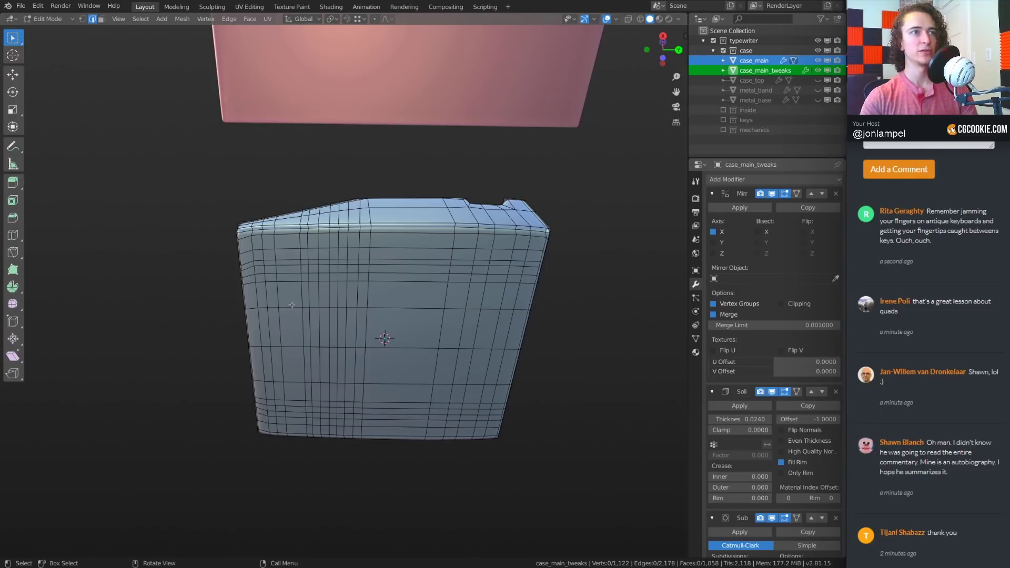
{"action": "middle_click_drag", "start_coordinate": [292, 305], "coordinate": [365, 229]}
{"action": "middle_click_drag", "start_coordinate": [547, 246], "coordinate": [344, 262], "text": "shift"}
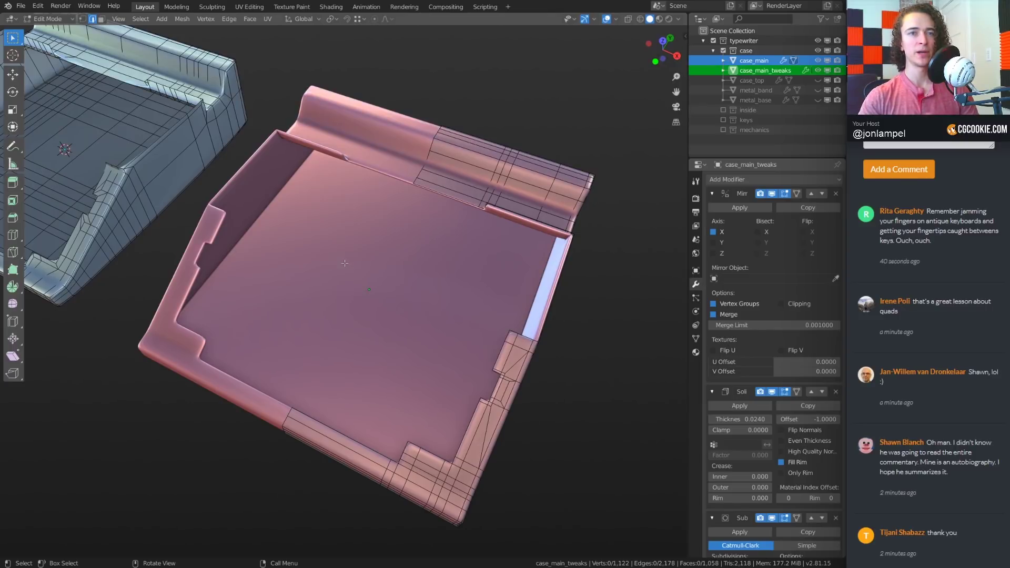
{"action": "middle_click_drag", "start_coordinate": [358, 358], "coordinate": [227, 326]}
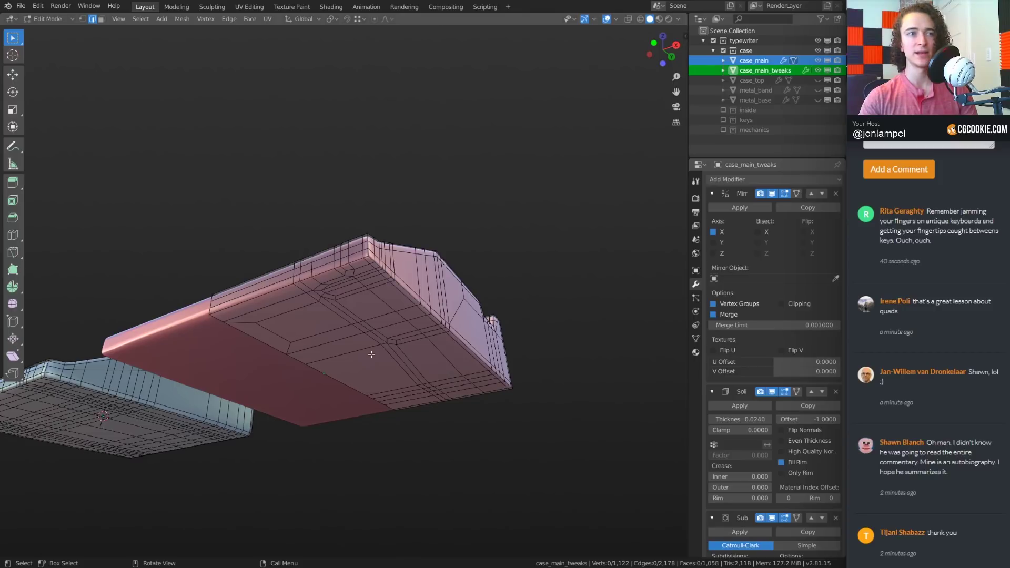
{"action": "middle_click_drag", "start_coordinate": [263, 337], "coordinate": [303, 331]}
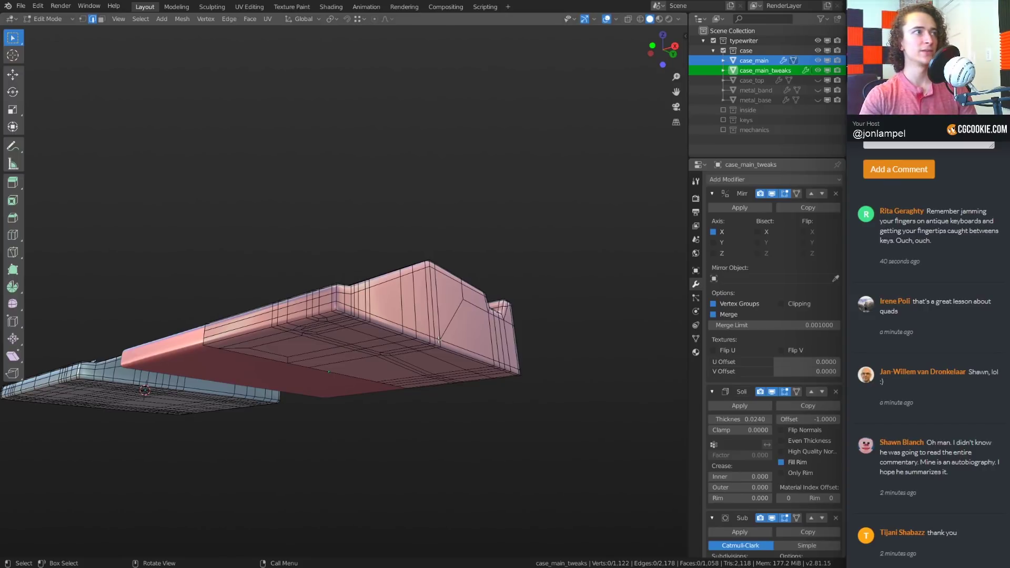
{"action": "middle_click_drag", "start_coordinate": [457, 306], "coordinate": [468, 345]}
{"action": "scroll", "coordinate": [452, 330], "scroll_direction": "up", "scroll_amount": 4}
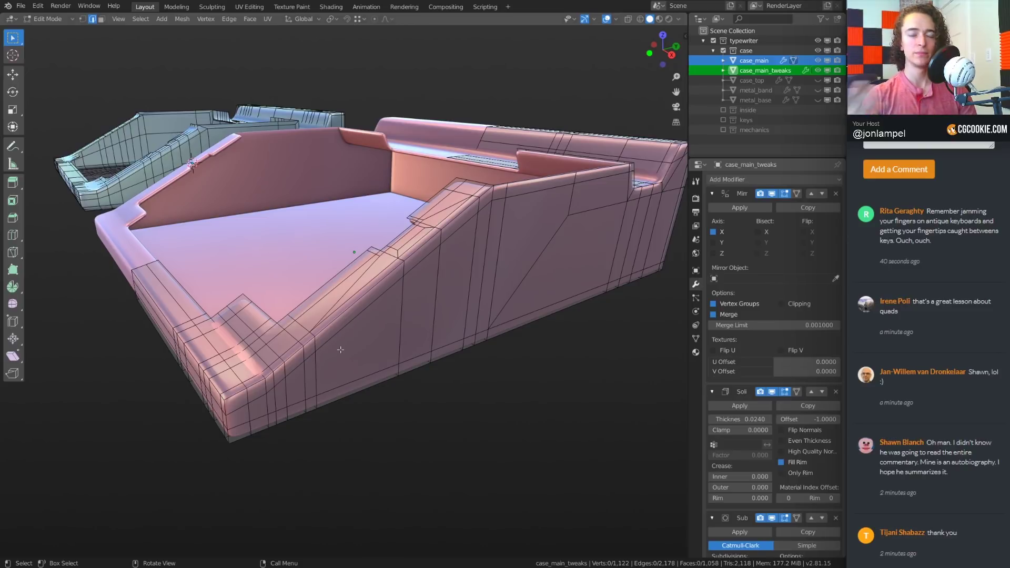
Move the edge loop running down the side wall through case_main_tweaks' rear channel by about -0.095 along global Y
{"action": "middle_click_drag", "start_coordinate": [358, 297], "coordinate": [431, 275]}
{"action": "left_click", "coordinate": [419, 310], "text": "alt"}
{"action": "mouse_move", "coordinate": [432, 274]}
{"action": "left_mouse_down"}
{"action": "mouse_move", "coordinate": [404, 271]}
{"action": "mouse_move", "coordinate": [413, 272]}
{"action": "left_mouse_up"}
{"action": "middle_click_drag", "start_coordinate": [414, 272], "coordinate": [496, 149]}
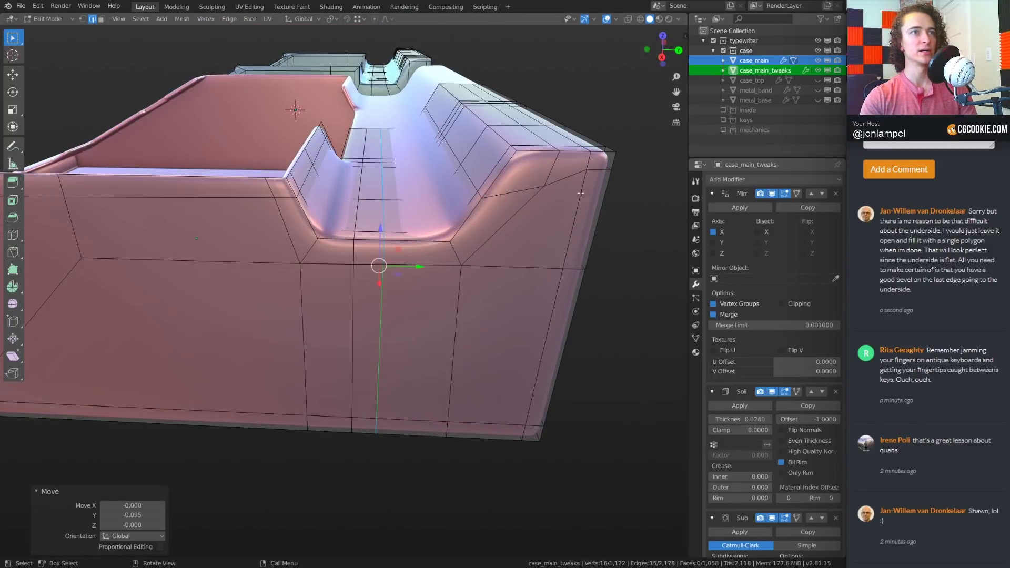
Edge Slide the loop that runs around the raised rear corner of case_main_tweaks
{"action": "middle_click_drag", "start_coordinate": [580, 193], "coordinate": [502, 195]}
{"action": "left_click", "coordinate": [510, 256], "text": "alt"}
{"action": "key", "text": "g"}
{"action": "key", "text": "g"}
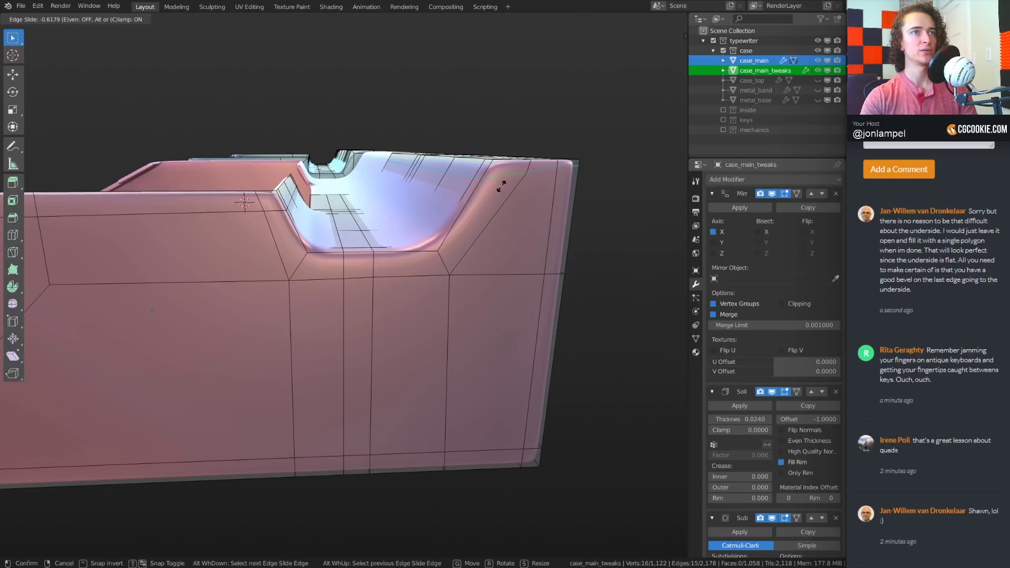
{"action": "left_click", "coordinate": [508, 192]}
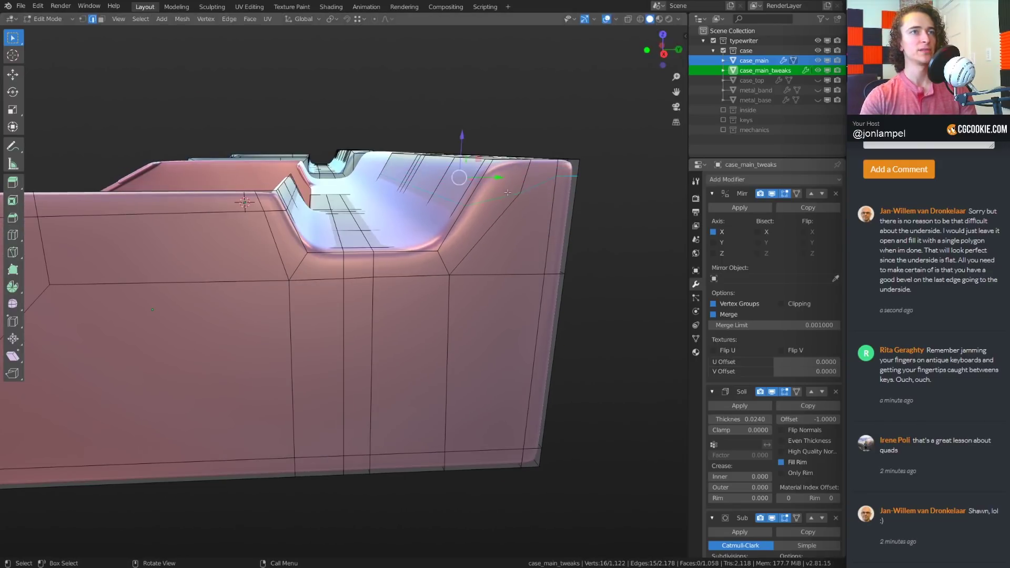
Move the edge loop along the upper part of case_main_tweaks' side wall about 0.079 along global Z and deselect it
{"action": "middle_click_drag", "start_coordinate": [508, 192], "coordinate": [521, 249]}
{"action": "key", "text": "g"}
{"action": "key", "text": "z"}
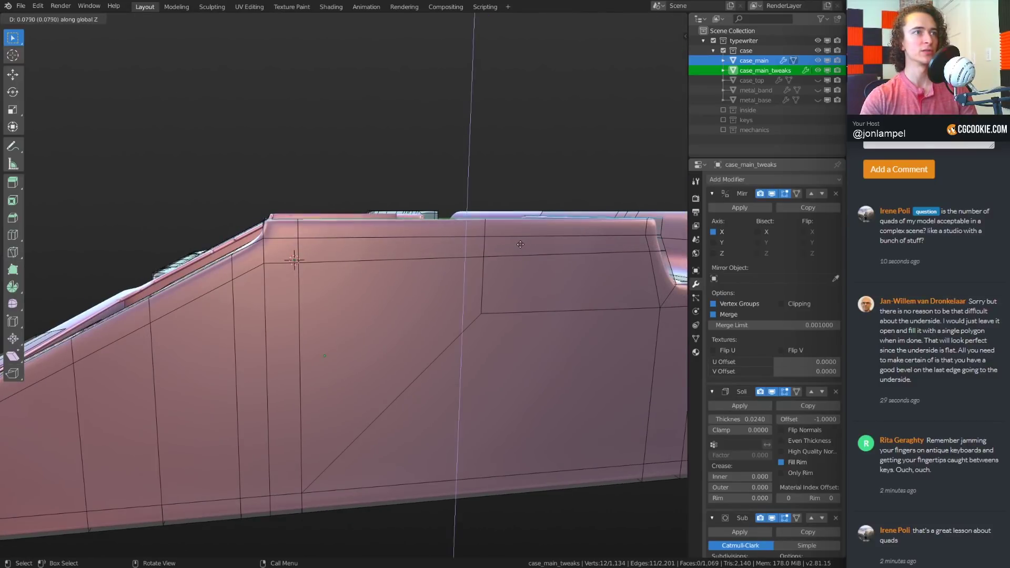
{"action": "left_click", "coordinate": [520, 244]}
{"action": "middle_click_drag", "start_coordinate": [520, 244], "coordinate": [432, 237]}
{"action": "key", "text": "alt+a"}
Select the edge loop that runs just below the top edge of case_main_tweaks' side wall
{"action": "middle_click_drag", "start_coordinate": [550, 284], "coordinate": [472, 281]}
{"action": "middle_click_drag", "start_coordinate": [495, 185], "coordinate": [442, 181]}
{"action": "scroll", "coordinate": [471, 189], "scroll_direction": "down", "scroll_amount": 4}
{"action": "key", "text": "ctrl+r"}
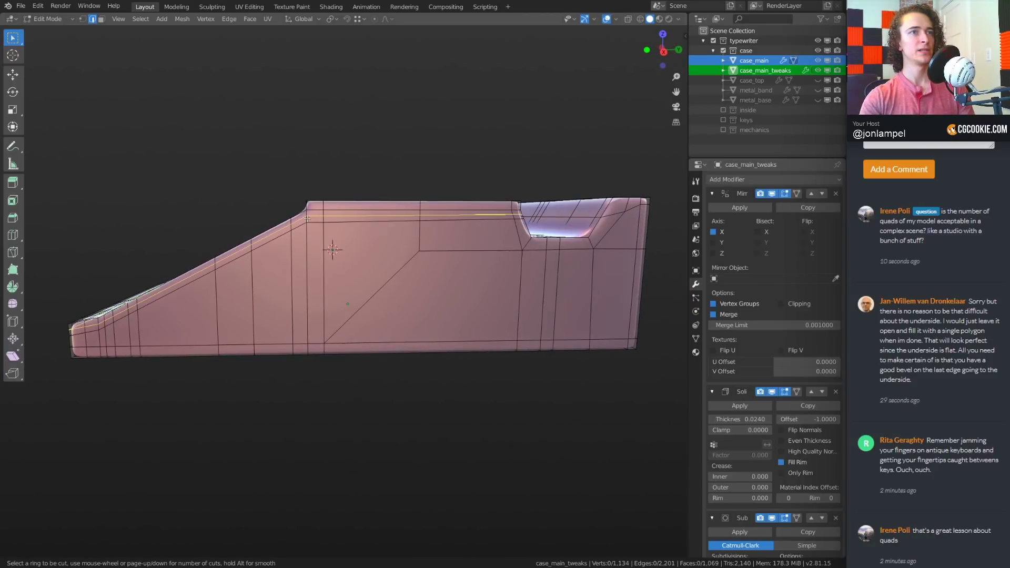
{"action": "left_click", "coordinate": [307, 218]}
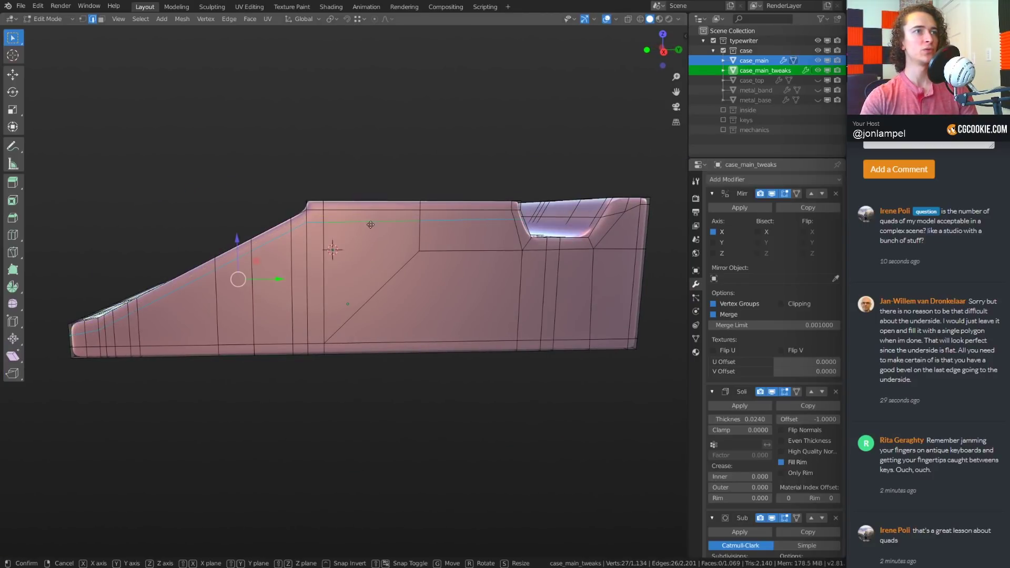
{"action": "left_click", "coordinate": [371, 224]}
{"action": "middle_click_drag", "start_coordinate": [336, 231], "coordinate": [300, 249]}
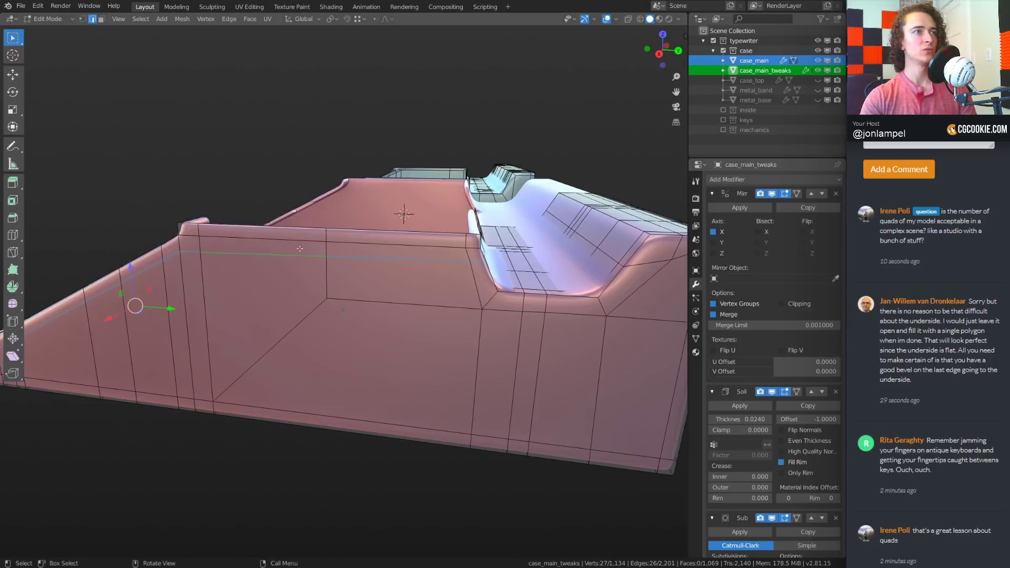
Compare the loop along the tweaked side wall's top edge with the edge flow on case_main's side wall
{"action": "middle_click_drag", "start_coordinate": [420, 220], "coordinate": [406, 292]}
{"action": "scroll", "coordinate": [397, 221], "scroll_direction": "up", "scroll_amount": 4}
{"action": "scroll", "coordinate": [397, 222], "scroll_direction": "down", "scroll_amount": 3}
{"action": "scroll", "coordinate": [397, 221], "scroll_direction": "down", "scroll_amount": 3}
{"action": "scroll", "coordinate": [405, 291], "scroll_direction": "up", "scroll_amount": 2}
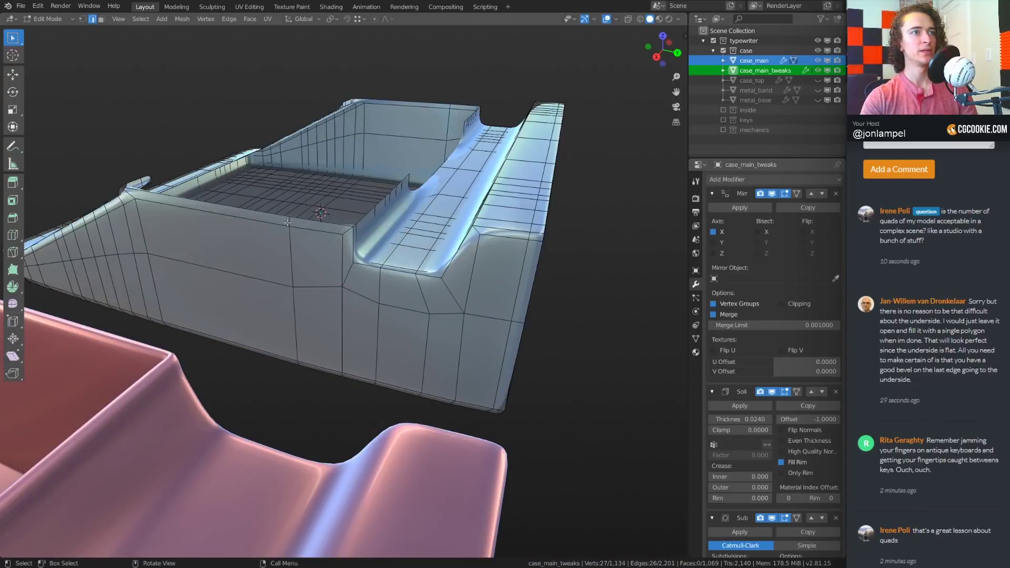
{"action": "mouse_move", "coordinate": [304, 219]}
{"action": "left_mouse_down"}
{"action": "mouse_move", "coordinate": [340, 227]}
{"action": "mouse_move", "coordinate": [346, 277]}
{"action": "left_mouse_up"}
{"action": "scroll", "coordinate": [361, 270], "scroll_direction": "down", "scroll_amount": 6}
{"action": "middle_click_drag", "start_coordinate": [363, 282], "coordinate": [475, 175], "text": "shift"}
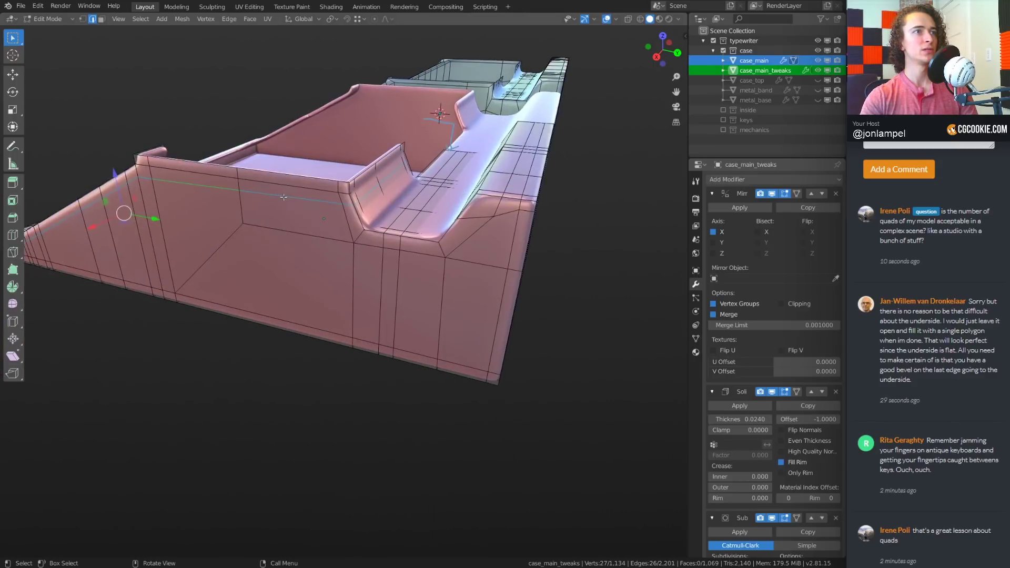
{"action": "mouse_move", "coordinate": [274, 185]}
{"action": "left_mouse_down"}
{"action": "mouse_move", "coordinate": [357, 197]}
{"action": "mouse_move", "coordinate": [379, 182]}
{"action": "left_mouse_up"}
{"action": "right_click_drag", "start_coordinate": [372, 180], "coordinate": [252, 185]}
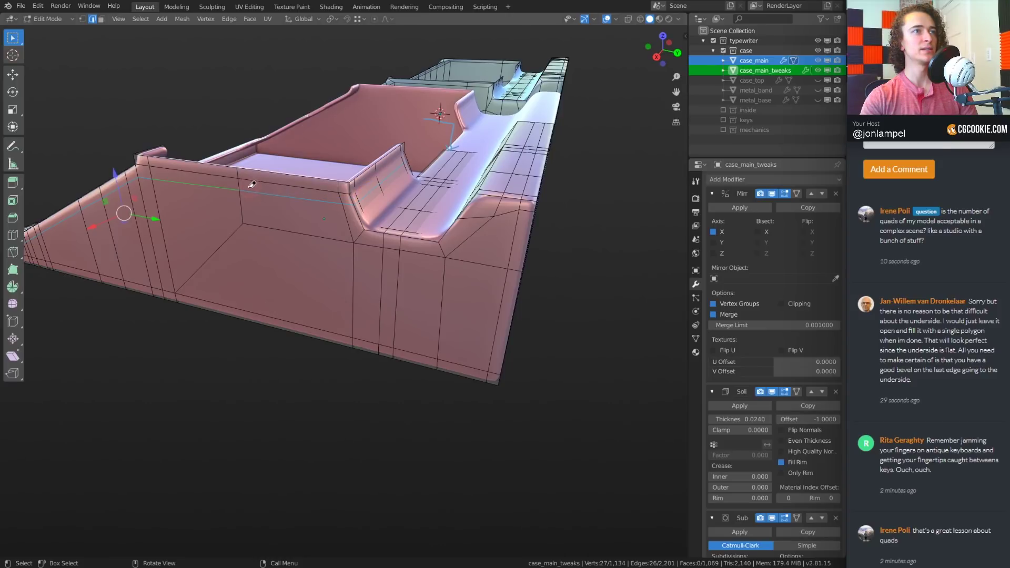
Examine the rear channel of case_main_tweaks and the dense edges around case_main's floor and front corner
{"action": "scroll", "coordinate": [472, 170], "scroll_direction": "down", "scroll_amount": 4}
{"action": "middle_click_drag", "start_coordinate": [472, 169], "coordinate": [442, 232], "text": "shift"}
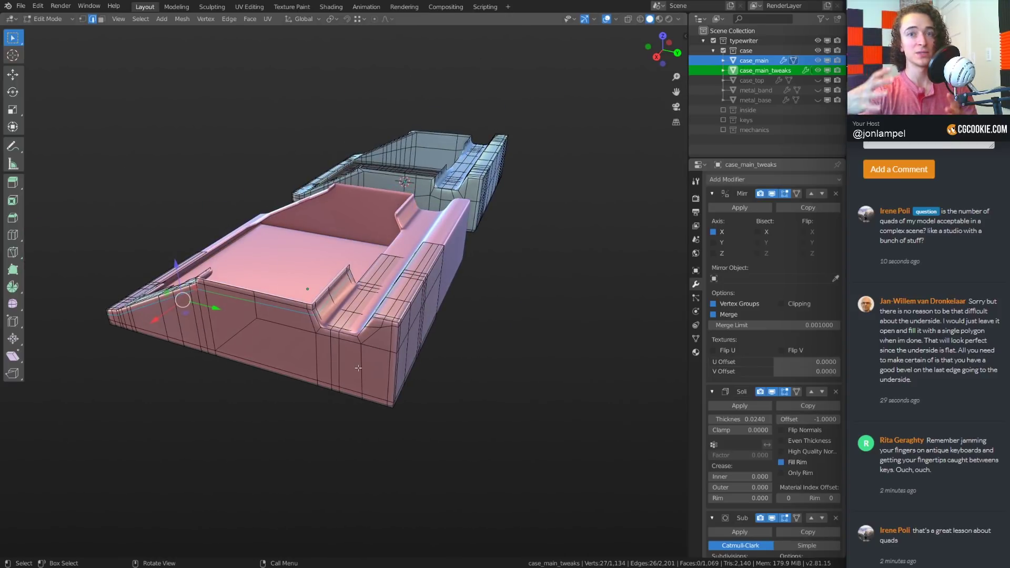
{"action": "scroll", "coordinate": [345, 356], "scroll_direction": "up", "scroll_amount": 6}
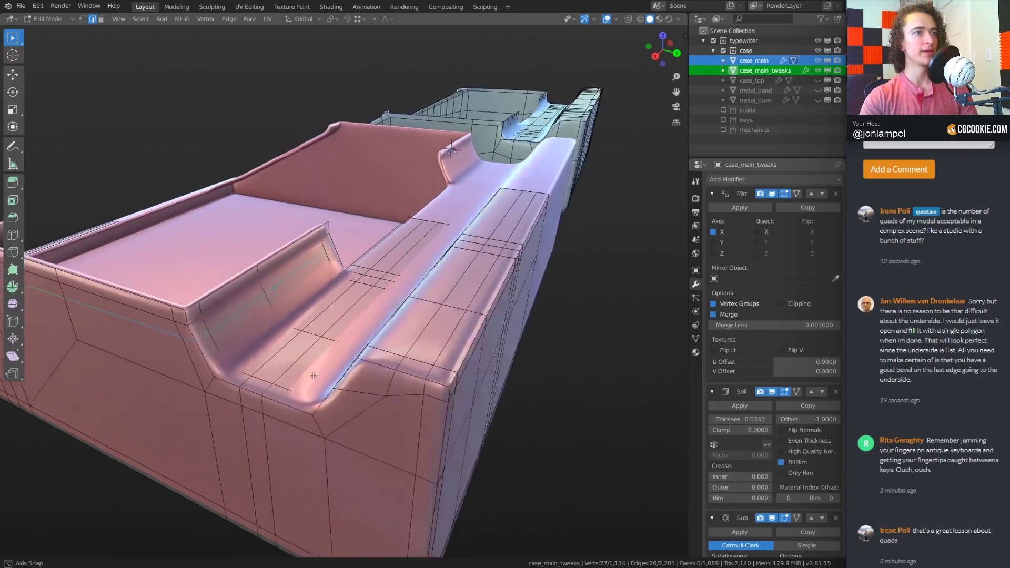
{"action": "middle_click_drag", "start_coordinate": [386, 335], "coordinate": [336, 331]}
{"action": "scroll", "coordinate": [258, 249], "scroll_direction": "down", "scroll_amount": 2}
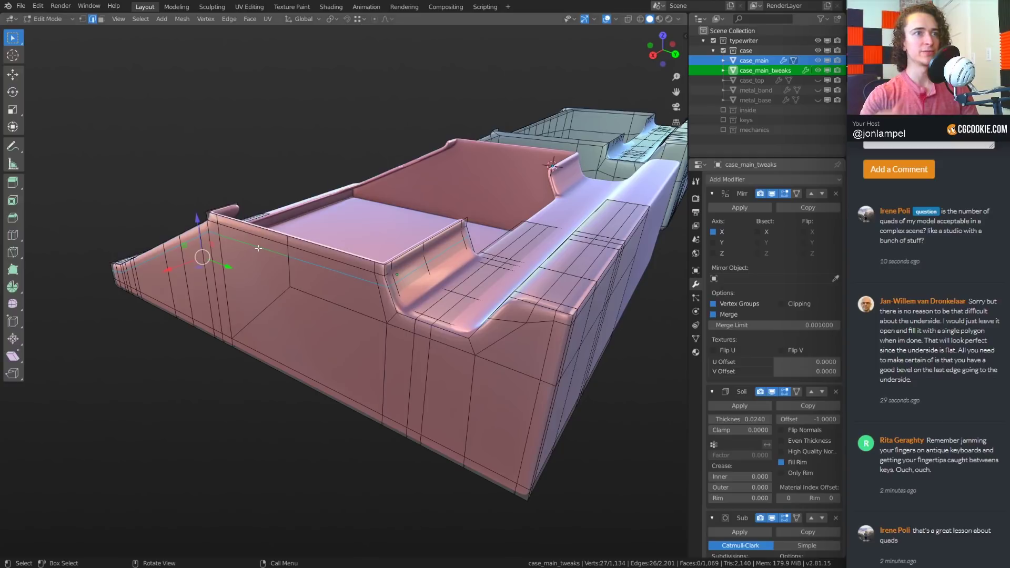
{"action": "middle_click_drag", "start_coordinate": [447, 261], "coordinate": [540, 282]}
{"action": "middle_click_drag", "start_coordinate": [424, 290], "coordinate": [366, 337]}
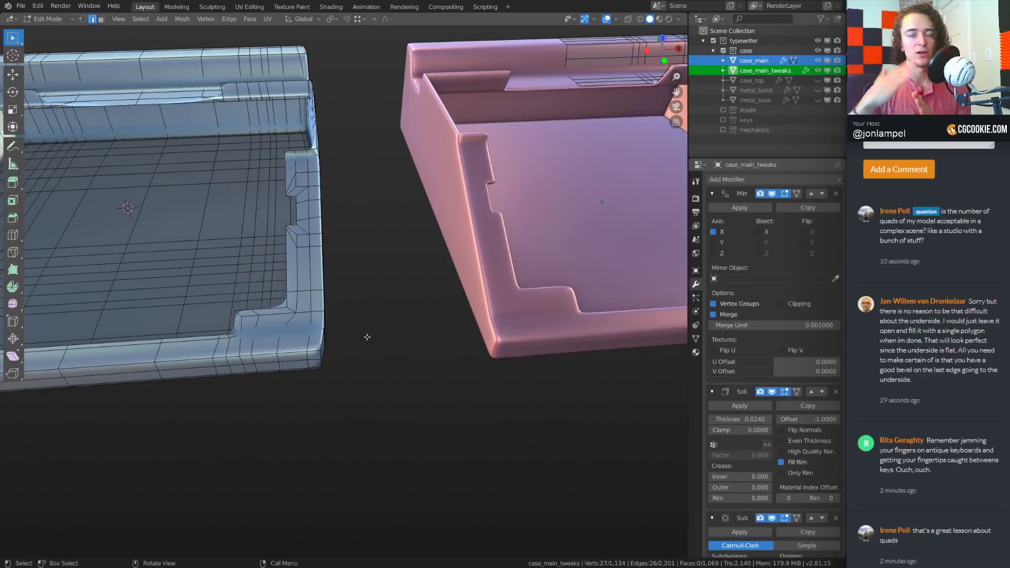
{"action": "middle_click_drag", "start_coordinate": [366, 337], "coordinate": [341, 333]}
{"action": "middle_click_drag", "start_coordinate": [406, 320], "coordinate": [415, 322]}
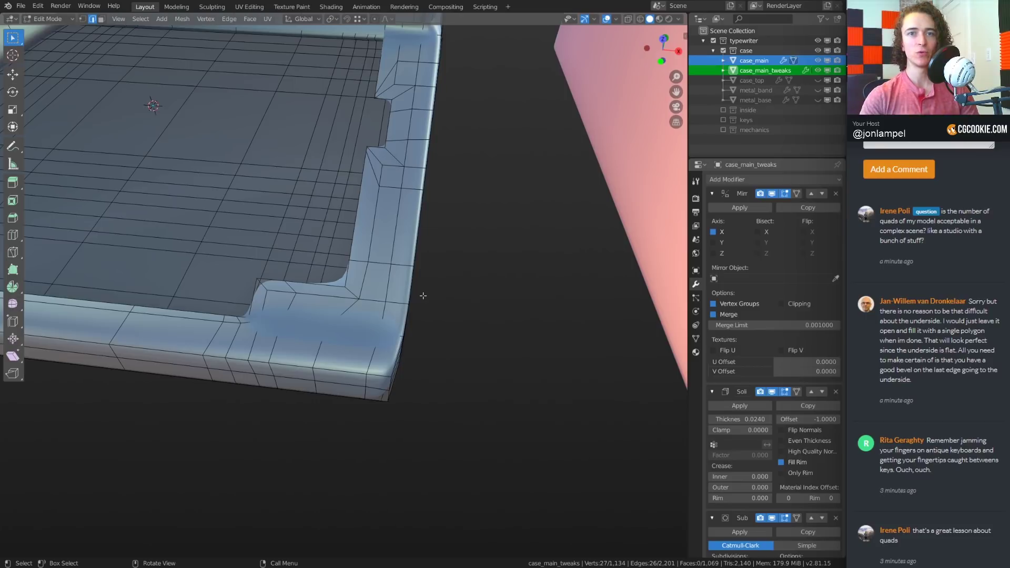
{"action": "scroll", "coordinate": [833, 413], "scroll_direction": "down", "scroll_amount": 2}
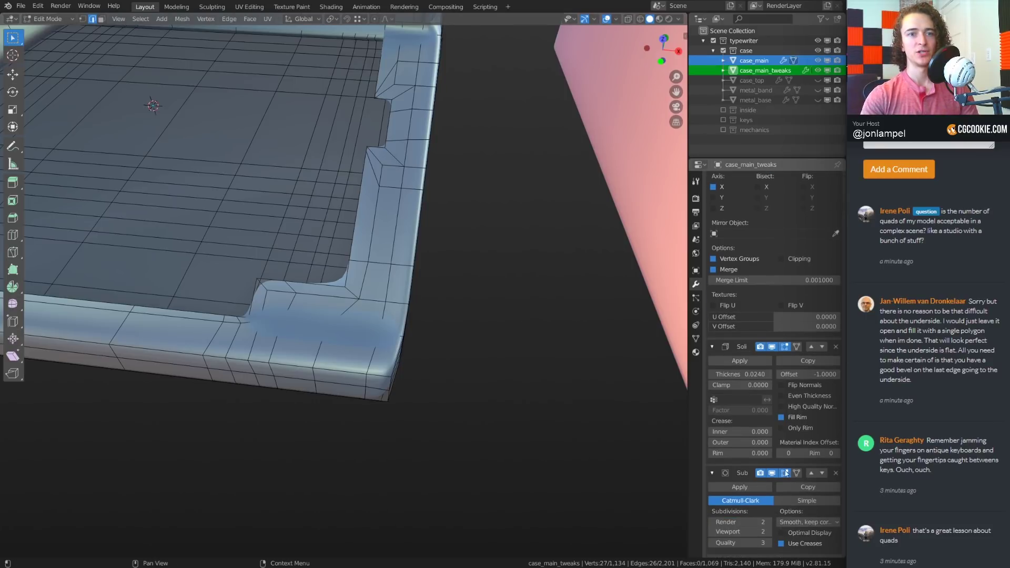
{"action": "key", "text": "Home"}
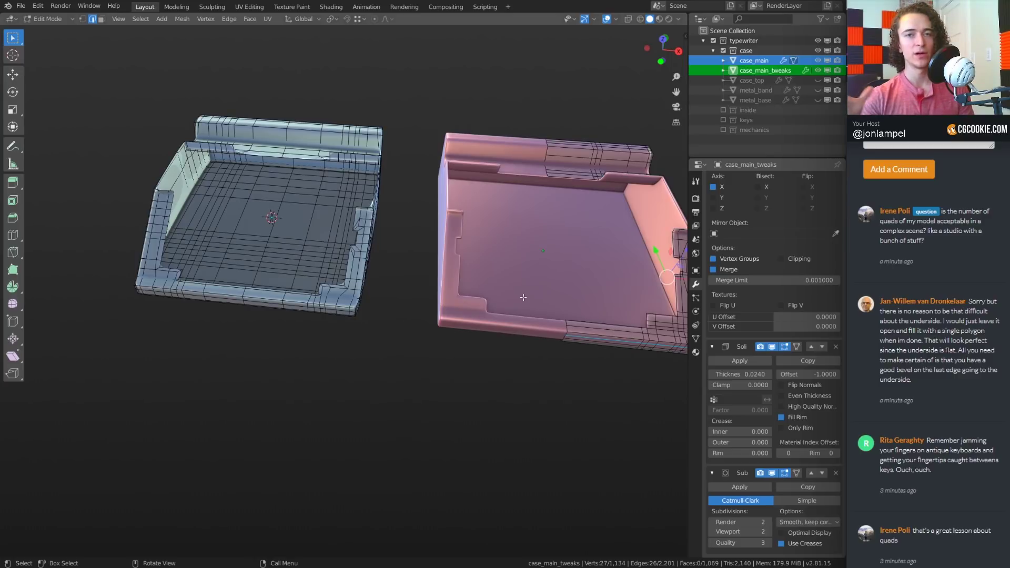
In Object Mode, compare case_main with its Subdivision Surface viewport display switched off and back on
{"action": "key", "text": "Tab"}
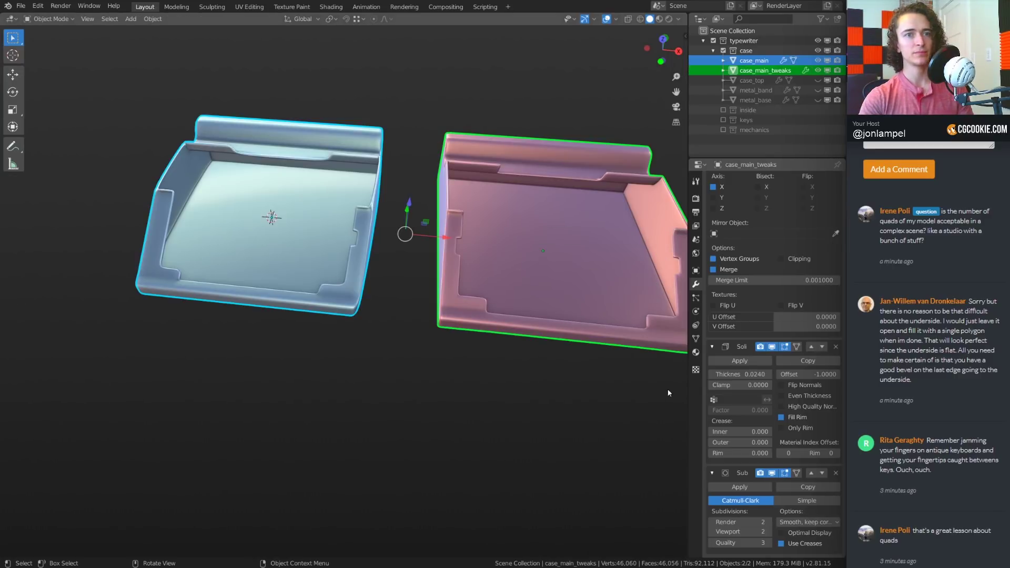
{"action": "left_click", "coordinate": [326, 288]}
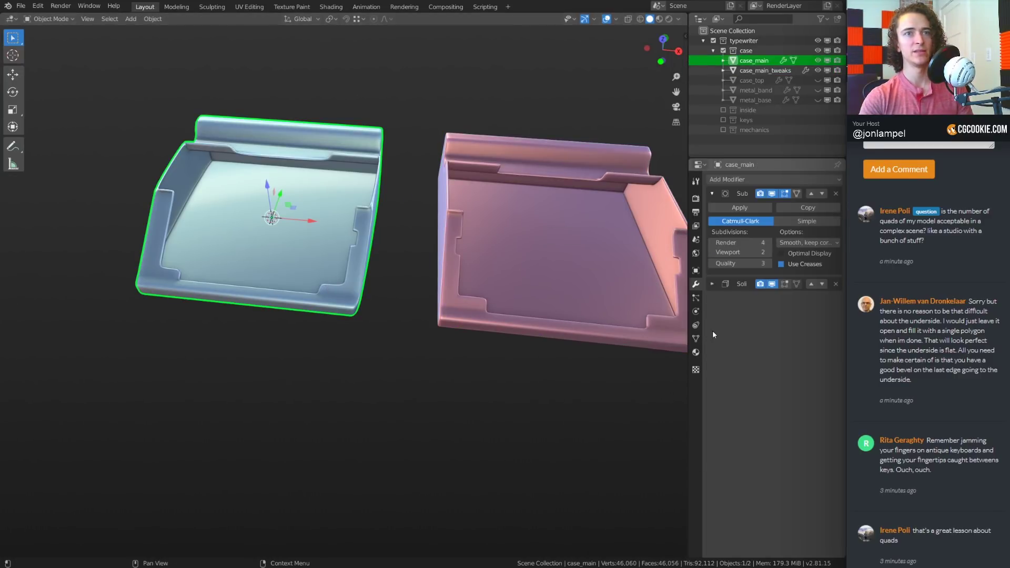
{"action": "left_click", "coordinate": [772, 194]}
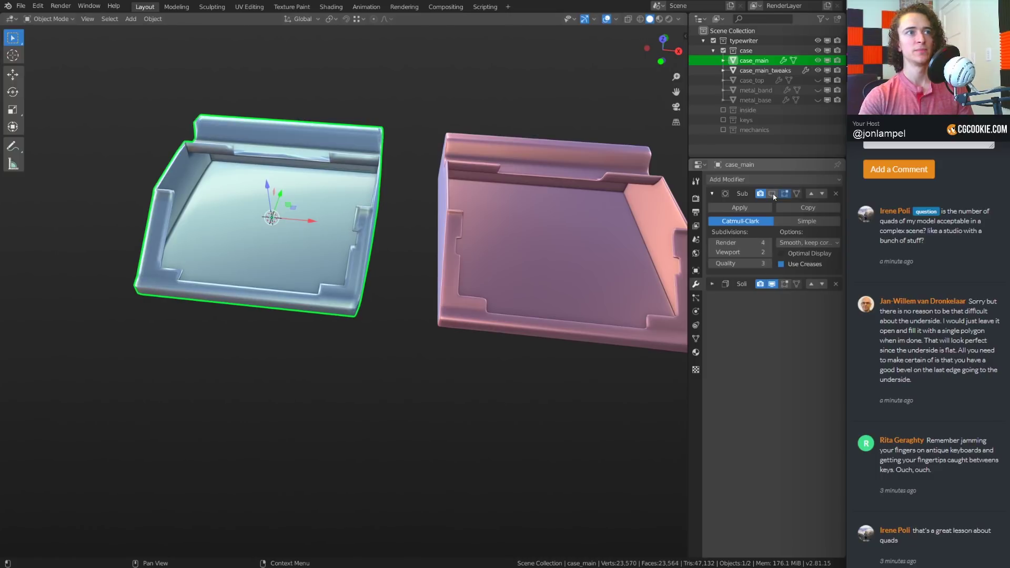
{"action": "scroll", "coordinate": [419, 393], "scroll_direction": "down", "scroll_amount": 8}
{"action": "middle_click_drag", "start_coordinate": [419, 388], "coordinate": [396, 370]}
{"action": "scroll", "coordinate": [396, 368], "scroll_direction": "up", "scroll_amount": 7}
{"action": "scroll", "coordinate": [399, 259], "scroll_direction": "up", "scroll_amount": 6}
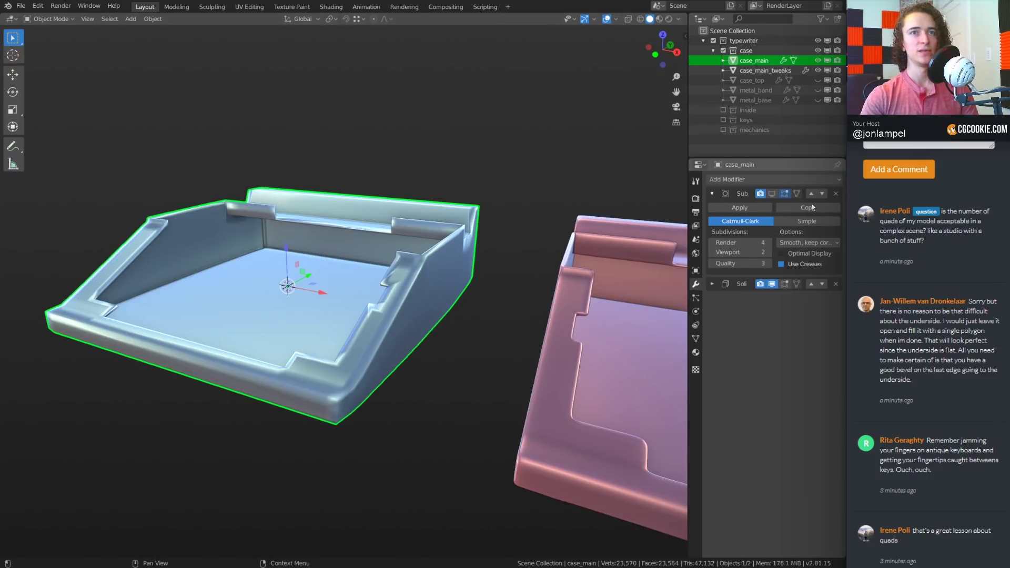
{"action": "left_click", "coordinate": [771, 194]}
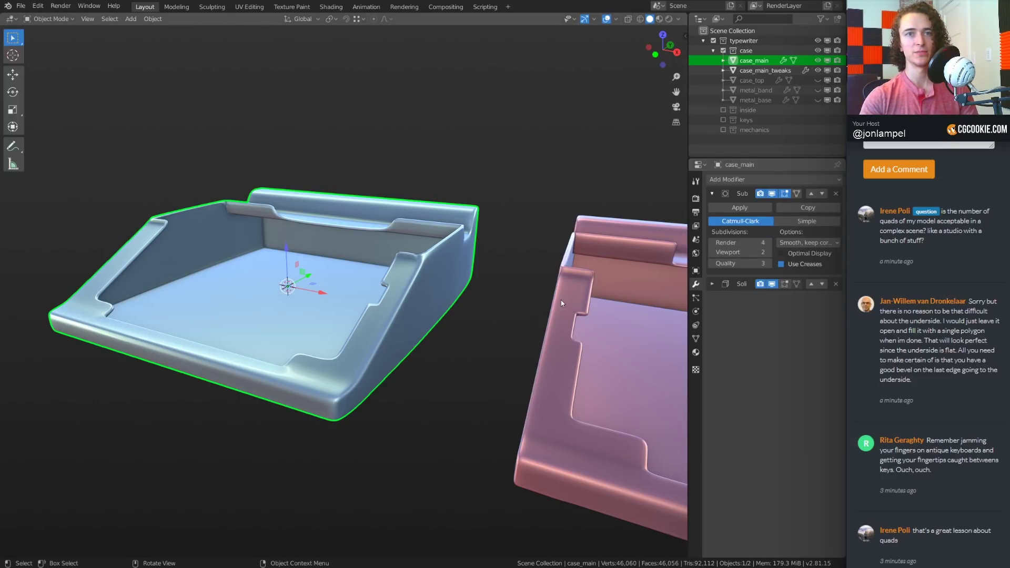
Inspect the scene's Simplify limits for maximum subdivision in the render settings, enabling Simplify and turning it off again
{"action": "left_click", "coordinate": [695, 198]}
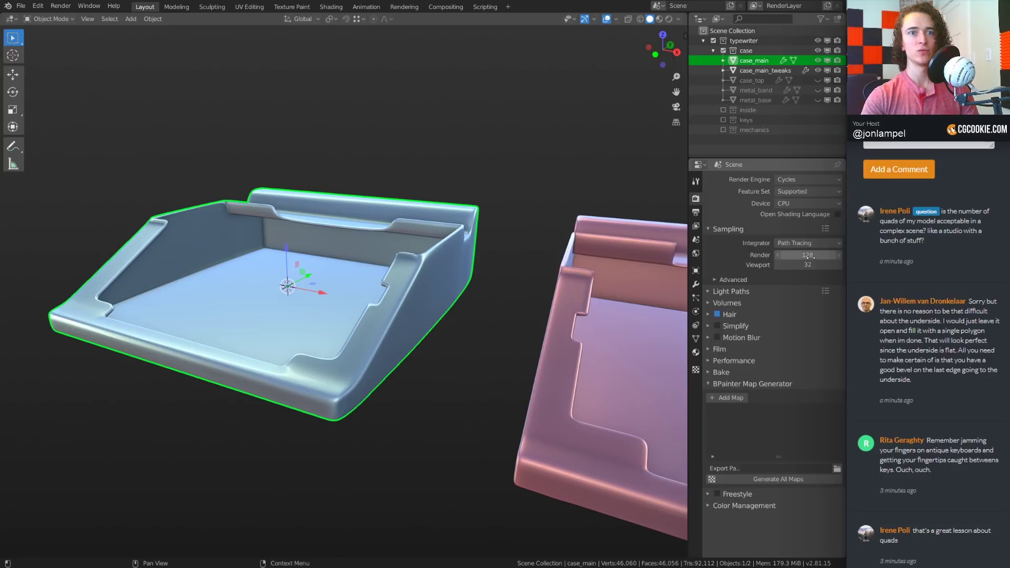
{"action": "left_click", "coordinate": [766, 386]}
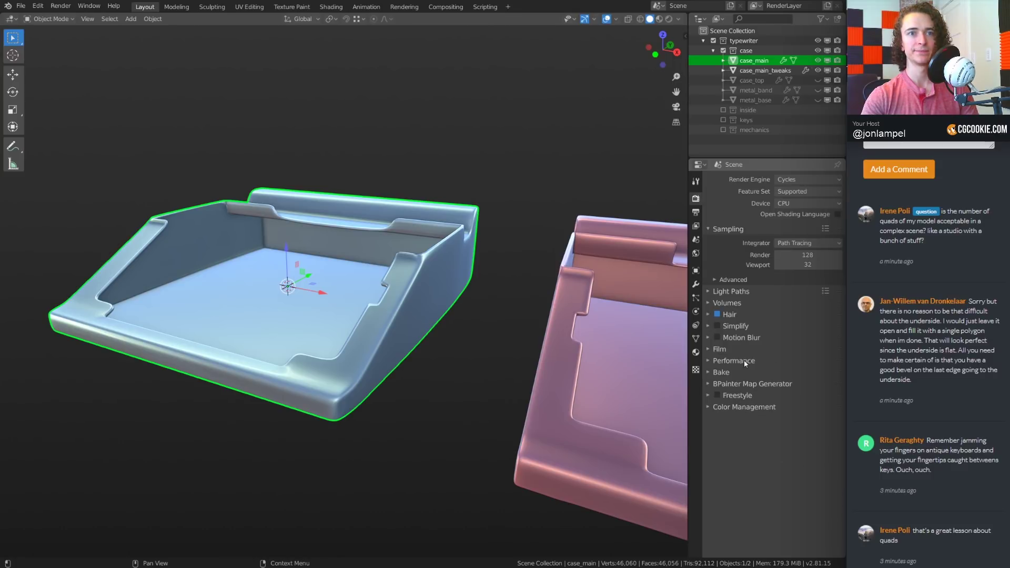
{"action": "left_click", "coordinate": [740, 330]}
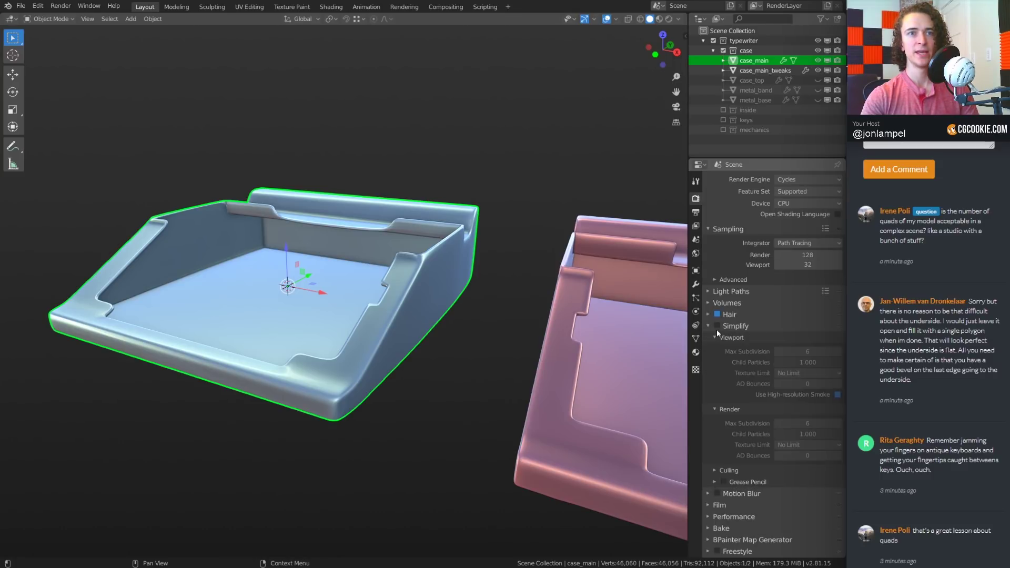
{"action": "left_click", "coordinate": [717, 327]}
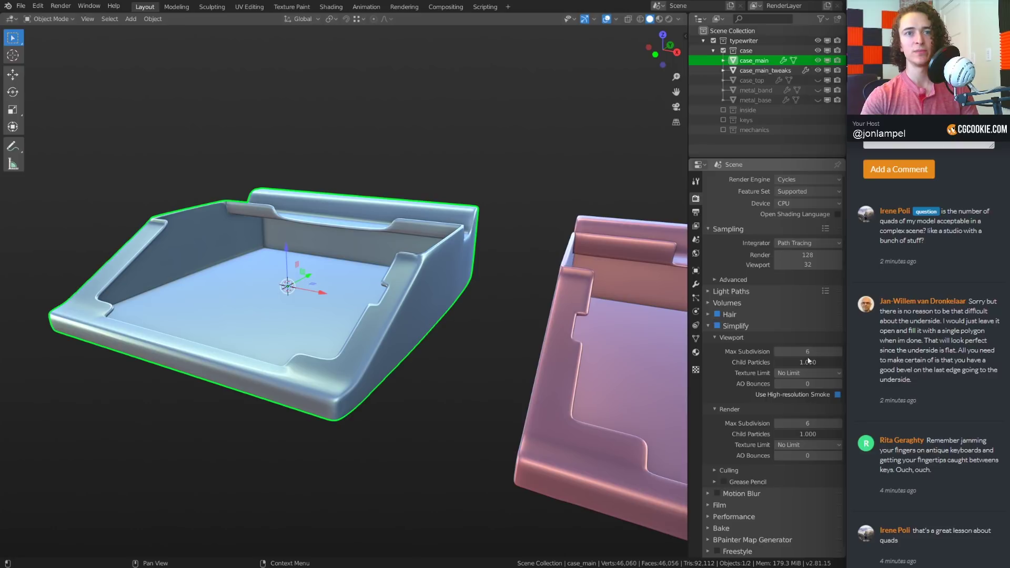
{"action": "left_click", "coordinate": [717, 326]}
{"action": "left_click", "coordinate": [742, 326]}
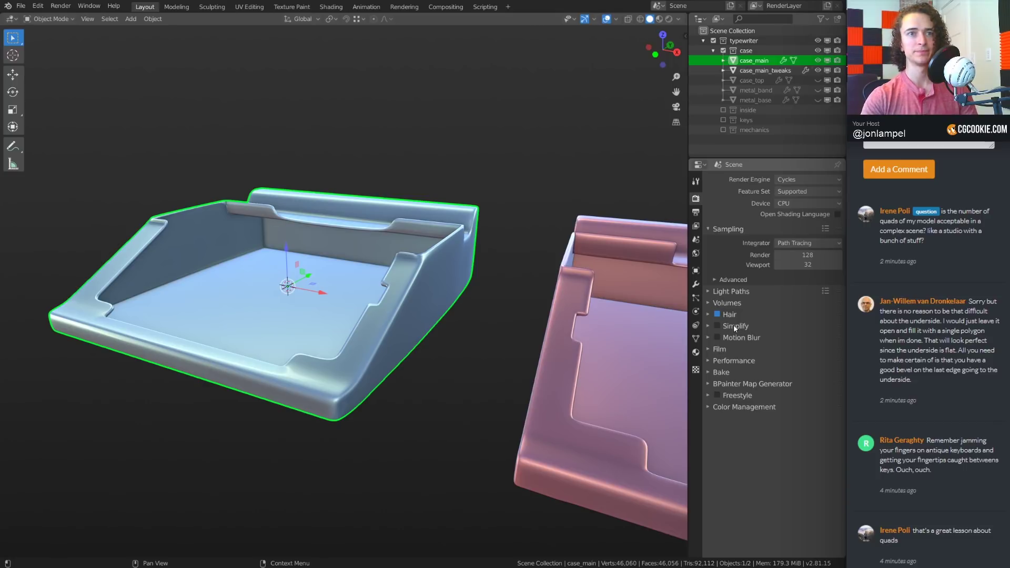
Frame case_main and enter Edit Mode on it to show its full wireframe
{"action": "scroll", "coordinate": [487, 327], "scroll_direction": "down", "scroll_amount": 4}
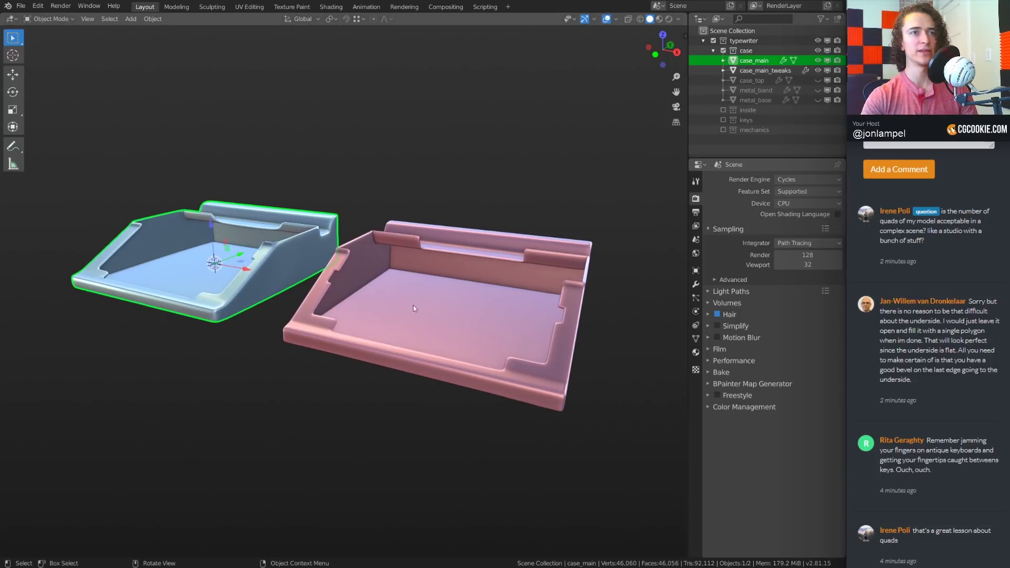
{"action": "key", "text": "KP_Decimal"}
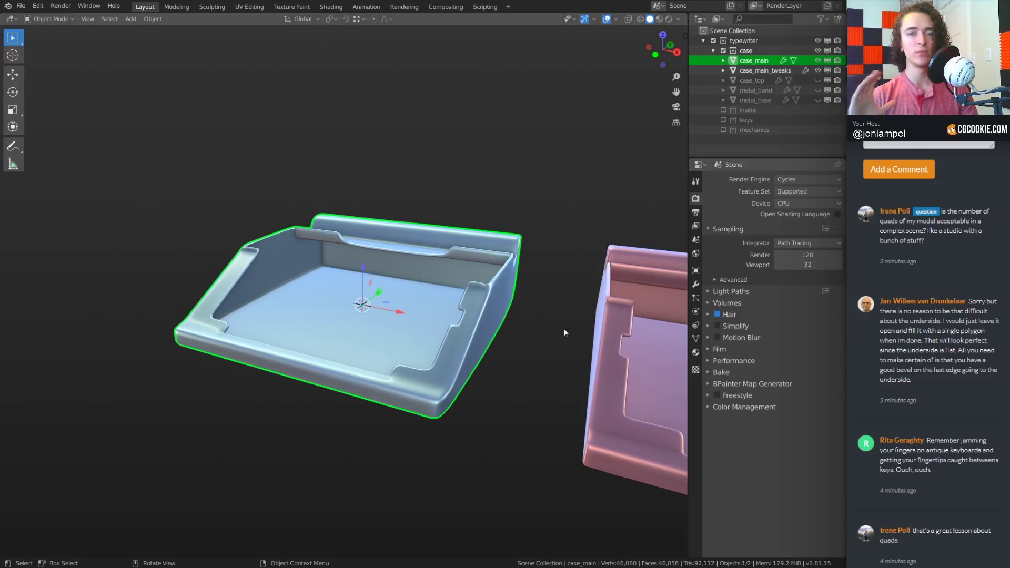
{"action": "middle_click_drag", "start_coordinate": [550, 342], "coordinate": [520, 363]}
{"action": "key", "text": "Tab"}
{"action": "scroll", "coordinate": [477, 359], "scroll_direction": "up", "scroll_amount": 1}
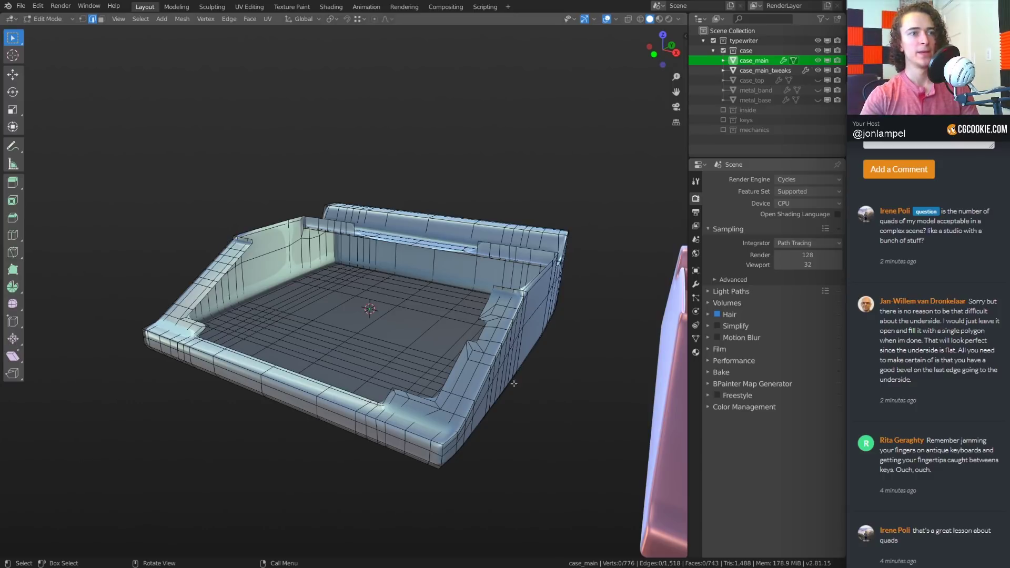
Check case_main's front corner edges, then select case_main_tweaks together with case_main in Object Mode and enter Edit Mode on both
{"action": "middle_click_drag", "start_coordinate": [520, 363], "coordinate": [477, 318]}
{"action": "scroll", "coordinate": [477, 318], "scroll_direction": "up", "scroll_amount": 8}
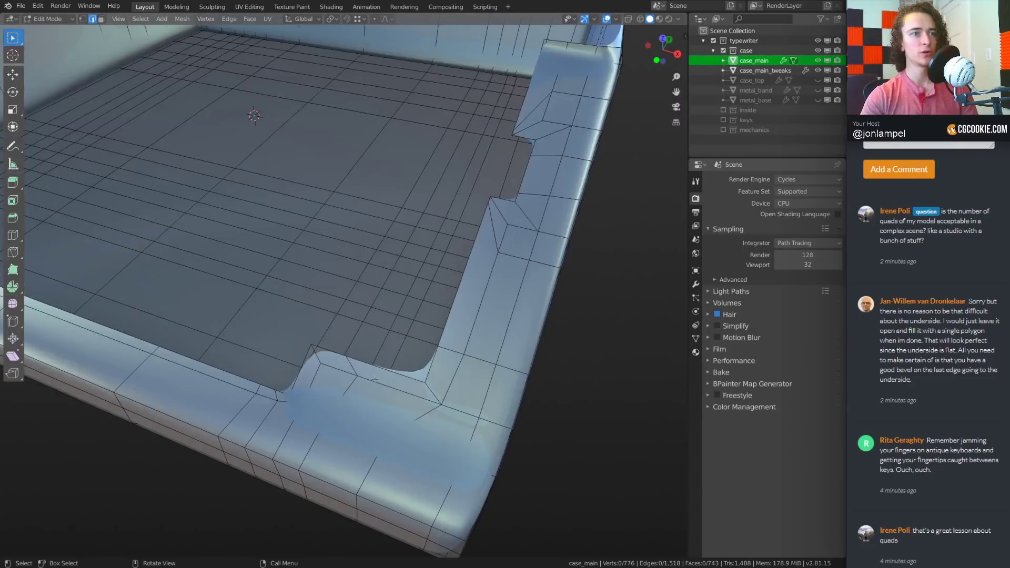
{"action": "middle_click_drag", "start_coordinate": [447, 379], "coordinate": [566, 416]}
{"action": "middle_click_drag", "start_coordinate": [506, 376], "coordinate": [439, 401]}
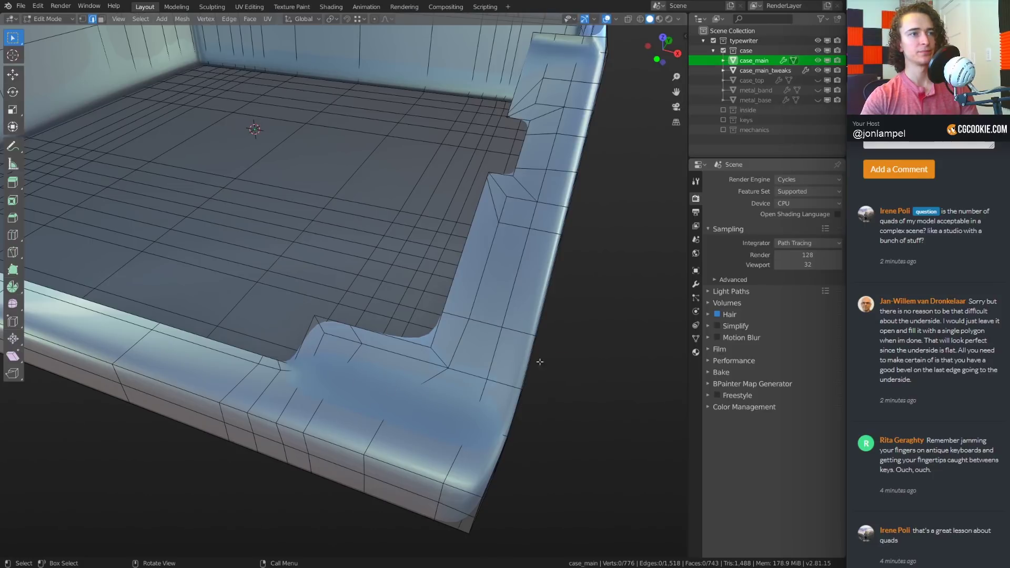
{"action": "key", "text": "Home"}
{"action": "key", "text": "Tab"}
{"action": "left_click", "coordinate": [222, 296]}
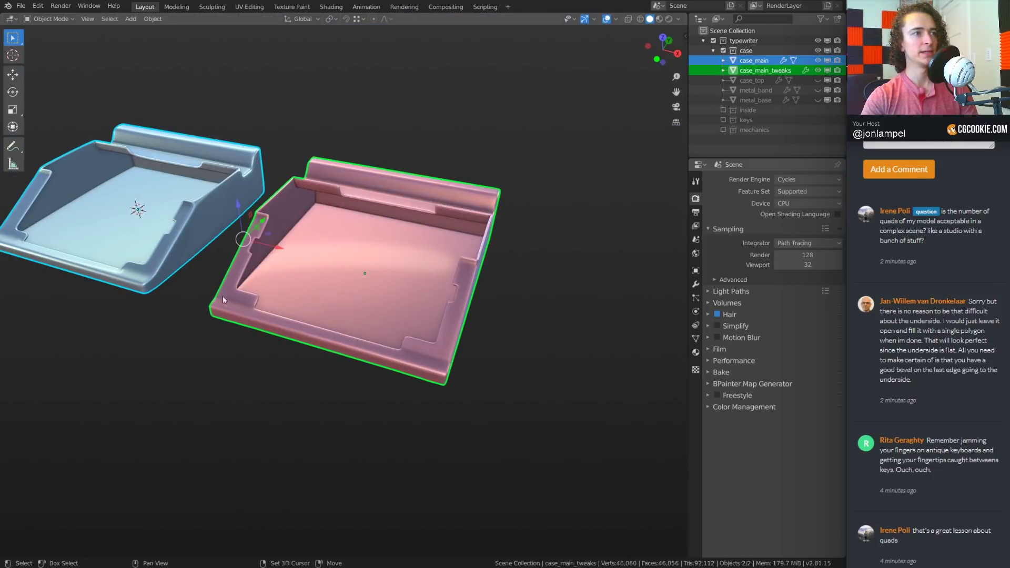
{"action": "left_click", "coordinate": [132, 254], "text": "shift"}
{"action": "key", "text": "Tab"}
Edge-slide the crosswise edge loop through the front corner notch of case_main_tweaks by a factor of -0.208
{"action": "middle_click_drag", "start_coordinate": [363, 320], "coordinate": [432, 313]}
{"action": "scroll", "coordinate": [432, 312], "scroll_direction": "up", "scroll_amount": 2}
{"action": "scroll", "coordinate": [470, 338], "scroll_direction": "up", "scroll_amount": 3}
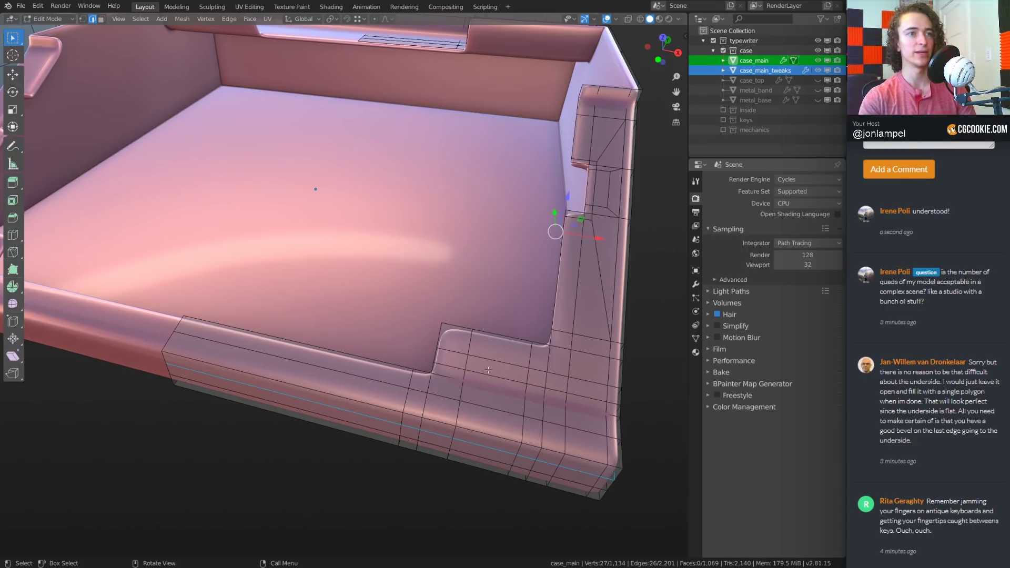
{"action": "middle_click_drag", "start_coordinate": [487, 372], "coordinate": [515, 332]}
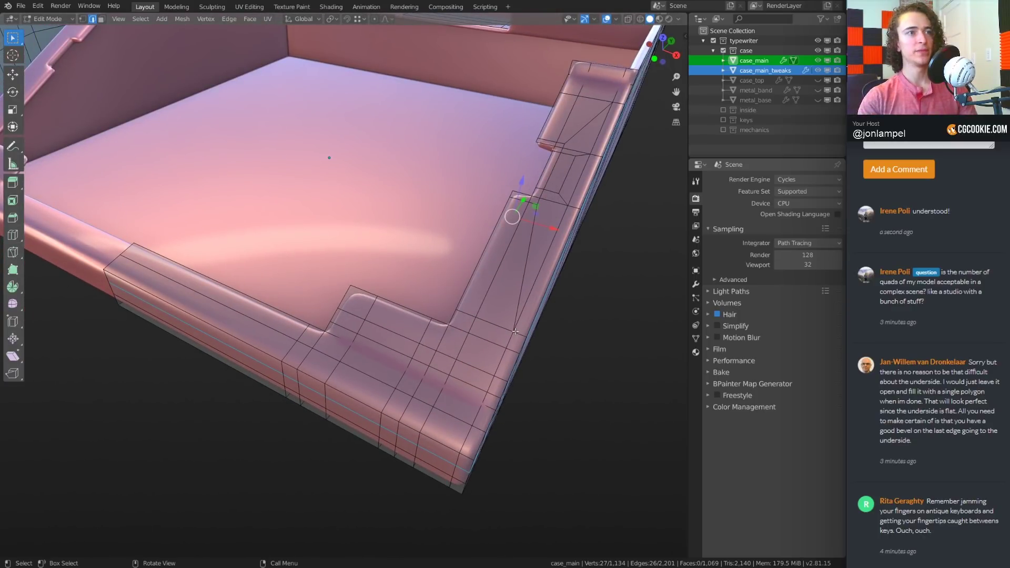
{"action": "middle_click_drag", "start_coordinate": [515, 332], "coordinate": [404, 337]}
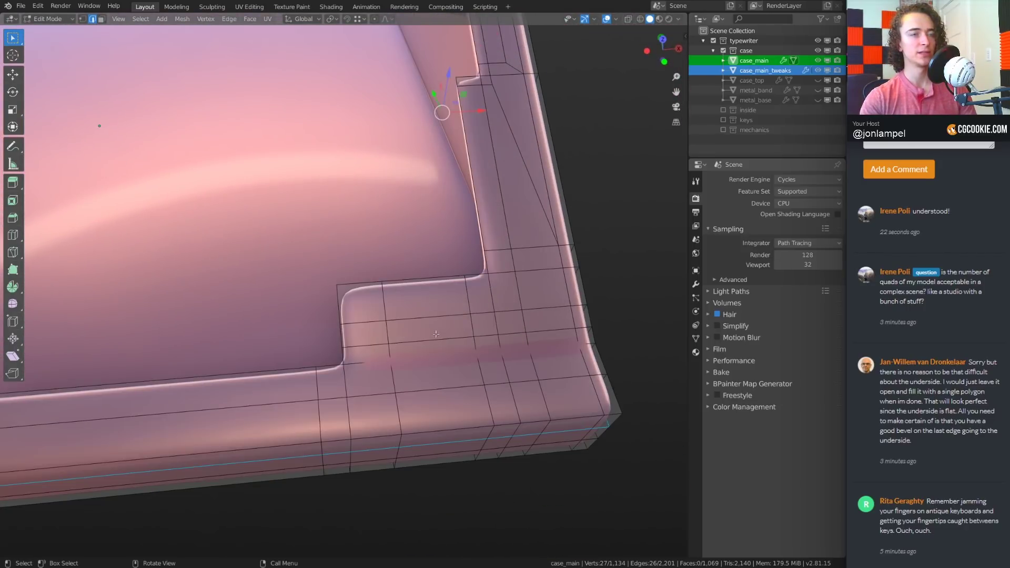
{"action": "left_click", "coordinate": [469, 336], "text": "alt"}
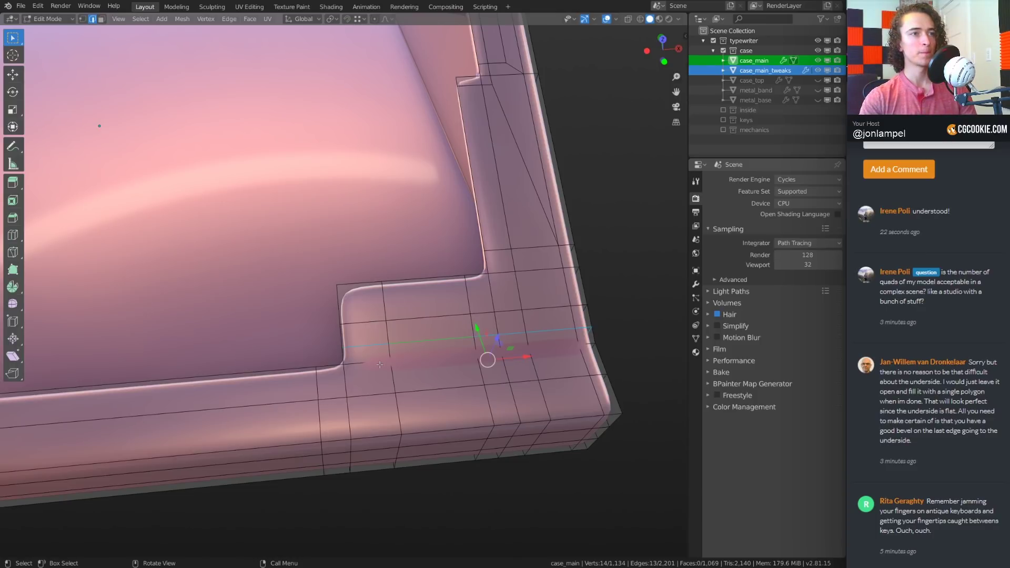
{"action": "middle_click_drag", "start_coordinate": [379, 363], "coordinate": [399, 350]}
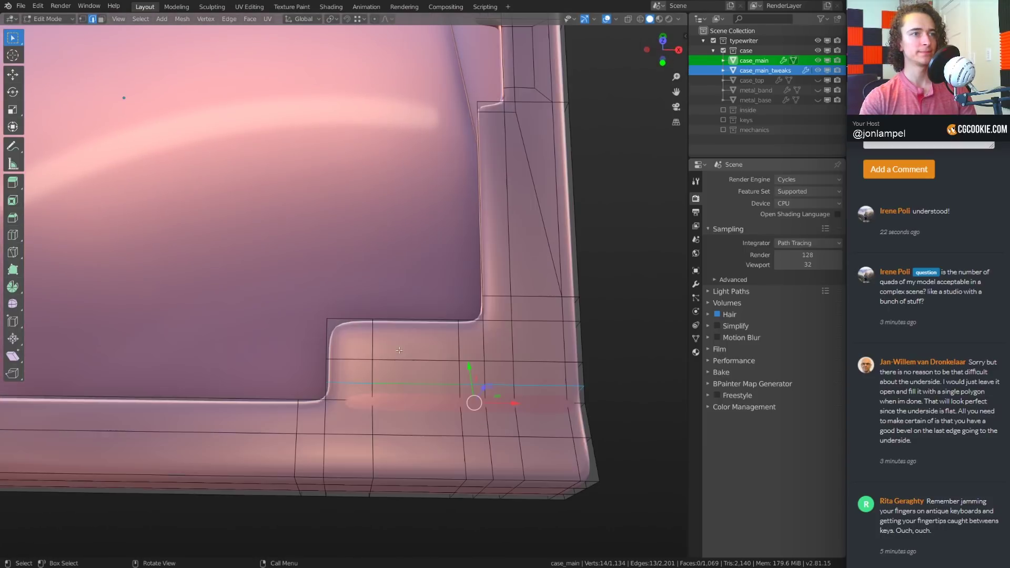
{"action": "scroll", "coordinate": [399, 349], "scroll_direction": "down", "scroll_amount": 3, "text": "shift"}
{"action": "key", "text": "g"}
{"action": "key", "text": "g"}
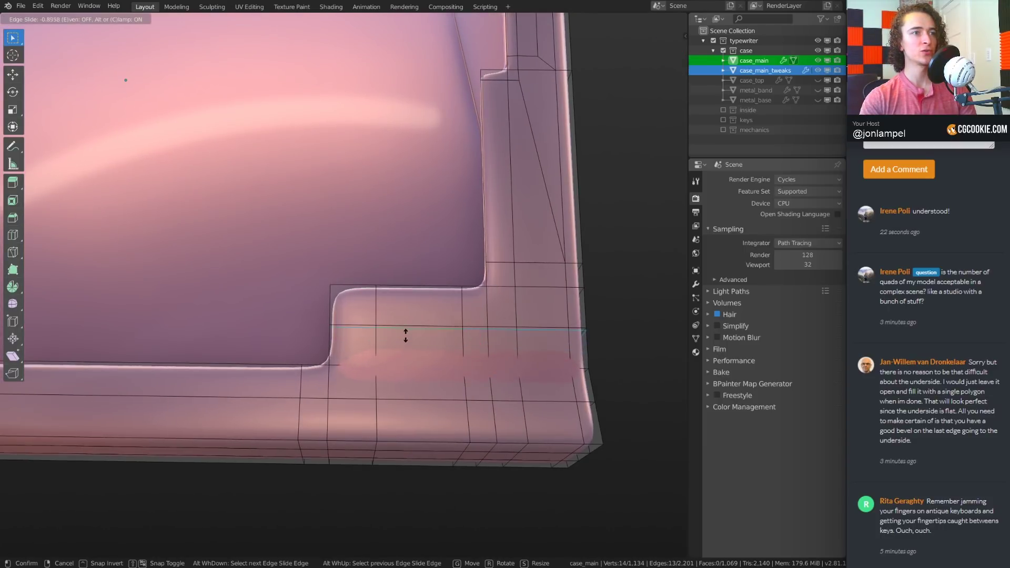
{"action": "left_click", "coordinate": [400, 346]}
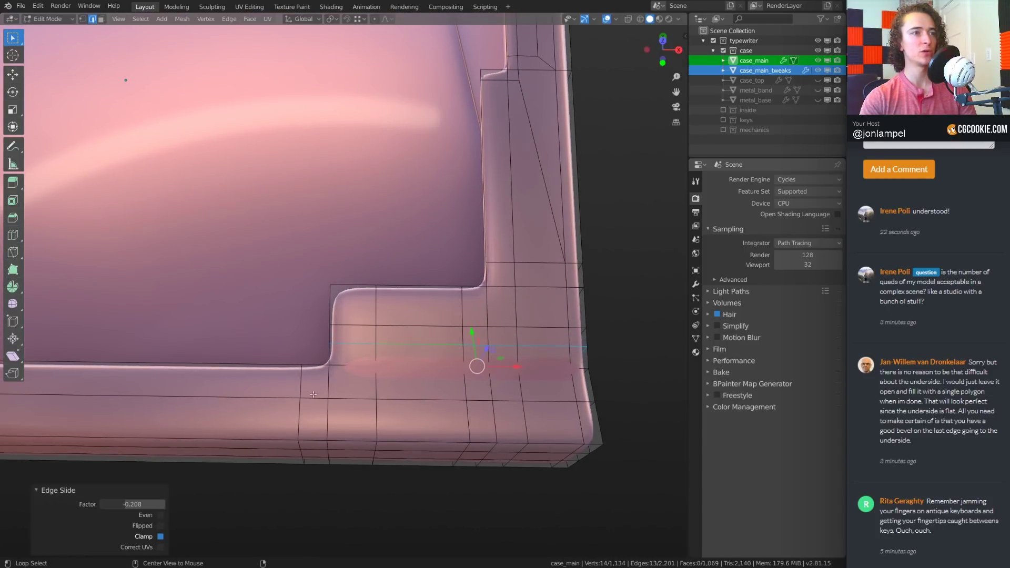
Edge-slide the front rim's edge loop just beside the corner notch by a factor of -0.199
{"action": "left_click", "coordinate": [292, 380], "text": "alt"}
{"action": "key", "text": "g"}
{"action": "key", "text": "g"}
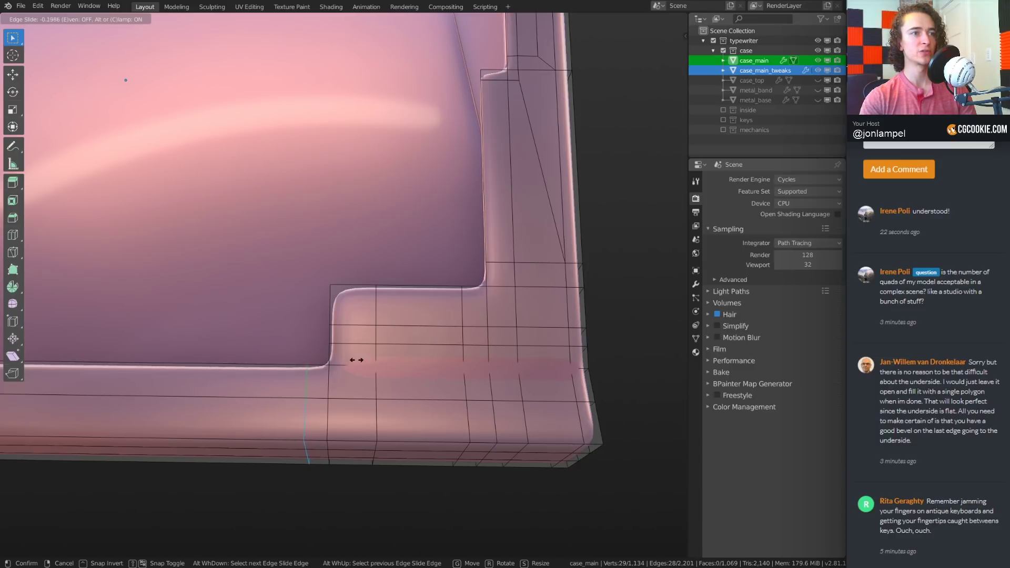
{"action": "left_click", "coordinate": [356, 360]}
Examine the front corner of case_main_tweaks and the edge flow around the side rail's notch
{"action": "middle_click_drag", "start_coordinate": [535, 360], "coordinate": [490, 328]}
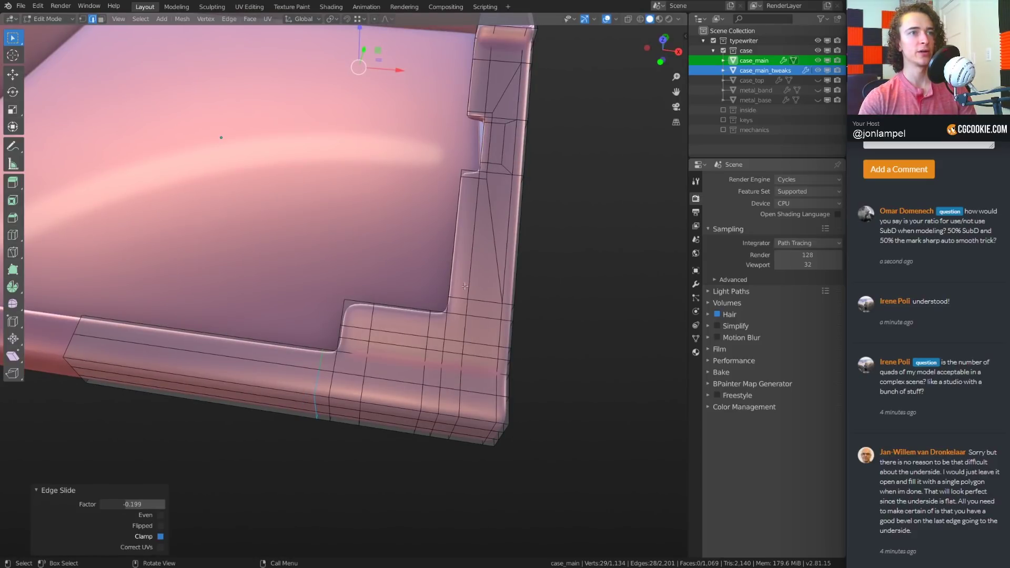
{"action": "middle_click_drag", "start_coordinate": [465, 286], "coordinate": [443, 304]}
{"action": "scroll", "coordinate": [518, 310], "scroll_direction": "up", "scroll_amount": 3}
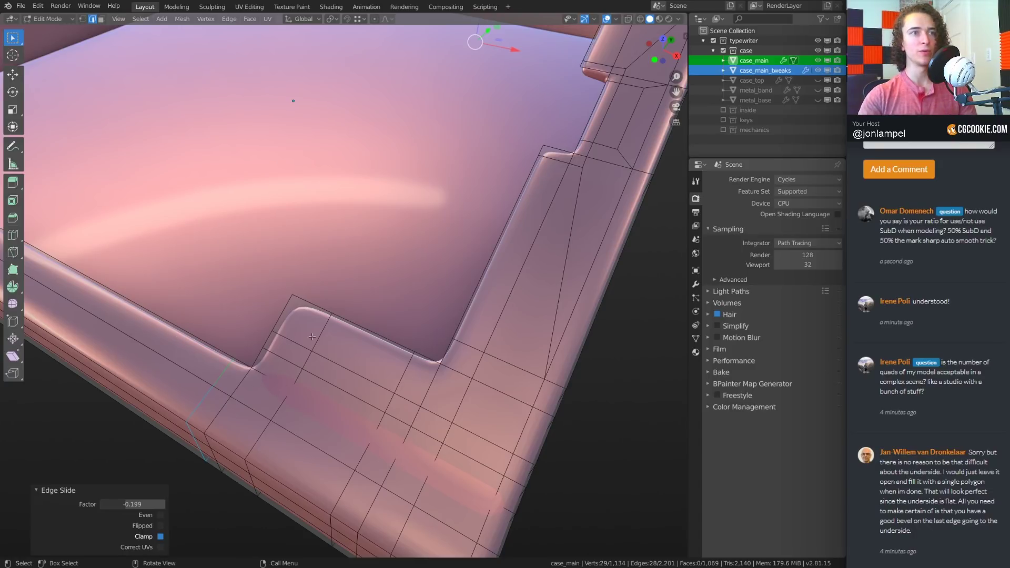
{"action": "scroll", "coordinate": [573, 223], "scroll_direction": "down", "scroll_amount": 3}
{"action": "middle_click_drag", "start_coordinate": [565, 234], "coordinate": [489, 282]}
{"action": "scroll", "coordinate": [552, 271], "scroll_direction": "up", "scroll_amount": 2}
{"action": "scroll", "coordinate": [536, 282], "scroll_direction": "up", "scroll_amount": 3}
{"action": "scroll", "coordinate": [482, 252], "scroll_direction": "up", "scroll_amount": 3}
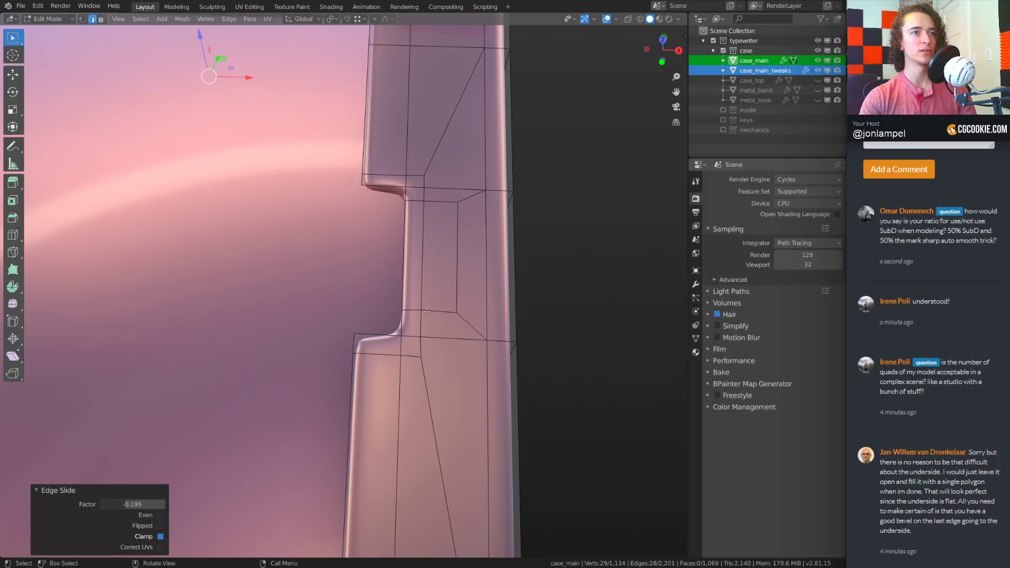
{"action": "mouse_move", "coordinate": [453, 342]}
{"action": "middle_mouse_down"}
{"action": "mouse_move", "coordinate": [483, 339]}
{"action": "mouse_move", "coordinate": [453, 340]}
{"action": "middle_mouse_up"}
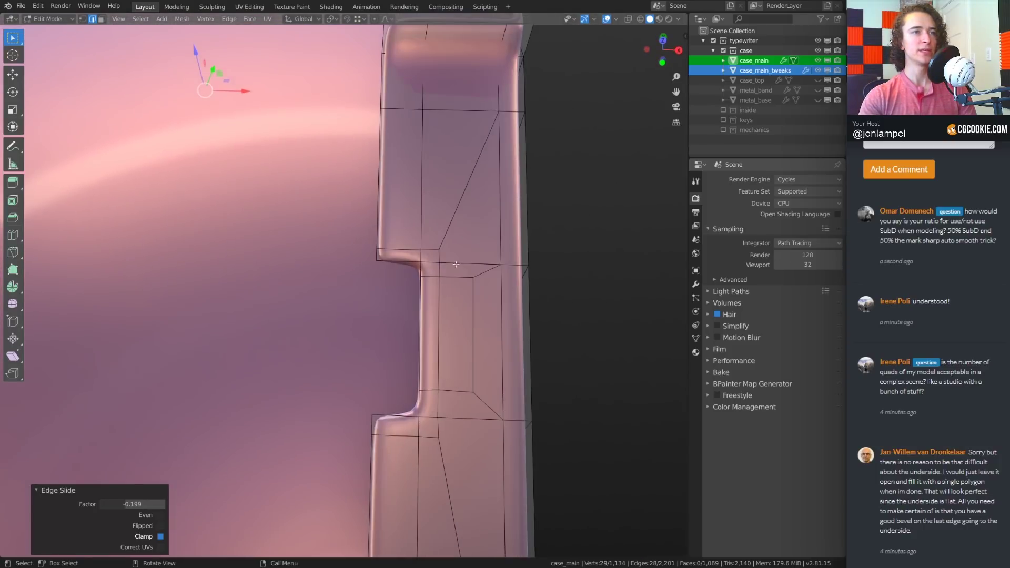
{"action": "middle_click_drag", "start_coordinate": [502, 404], "coordinate": [510, 381]}
{"action": "scroll", "coordinate": [473, 354], "scroll_direction": "up", "scroll_amount": 3}
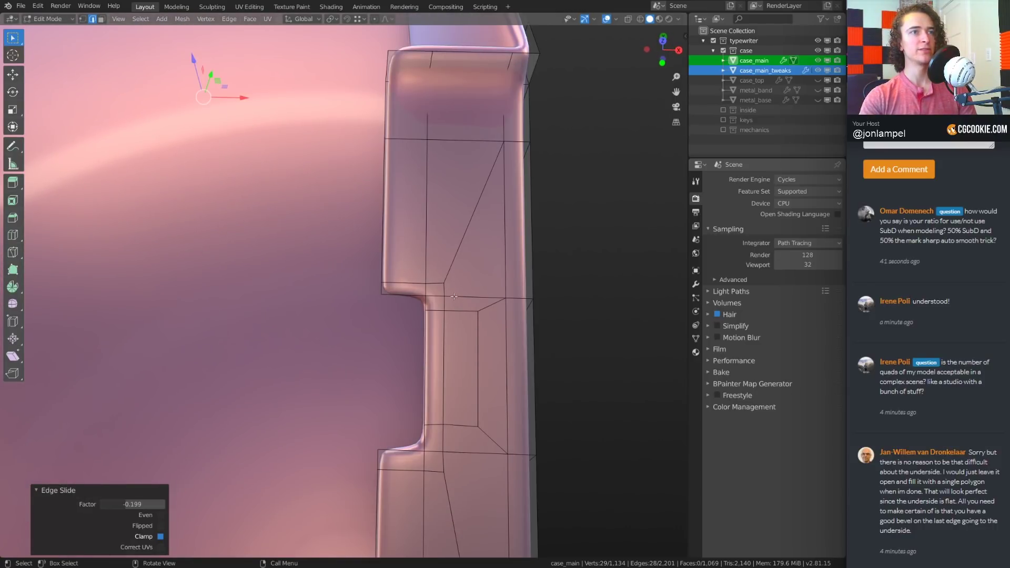
Inspect how the side rail's edges run between its notch and the front corner, previewing a lengthwise loop cut without applying it
{"action": "scroll", "coordinate": [454, 296], "scroll_direction": "down", "scroll_amount": 3}
{"action": "scroll", "coordinate": [403, 210], "scroll_direction": "down", "scroll_amount": 4}
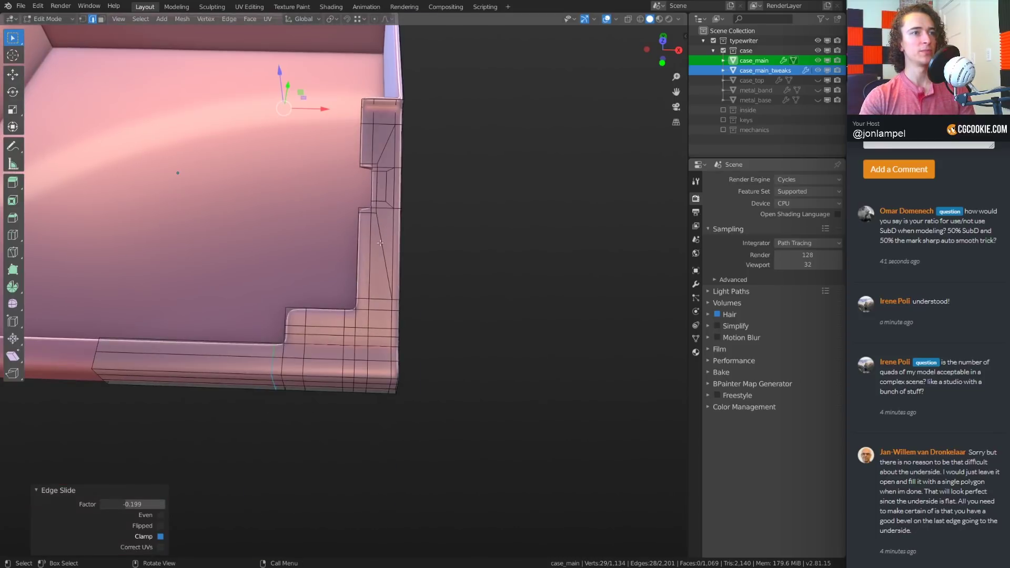
{"action": "middle_click_drag", "start_coordinate": [388, 368], "coordinate": [432, 209]}
{"action": "scroll", "coordinate": [383, 226], "scroll_direction": "up", "scroll_amount": 5}
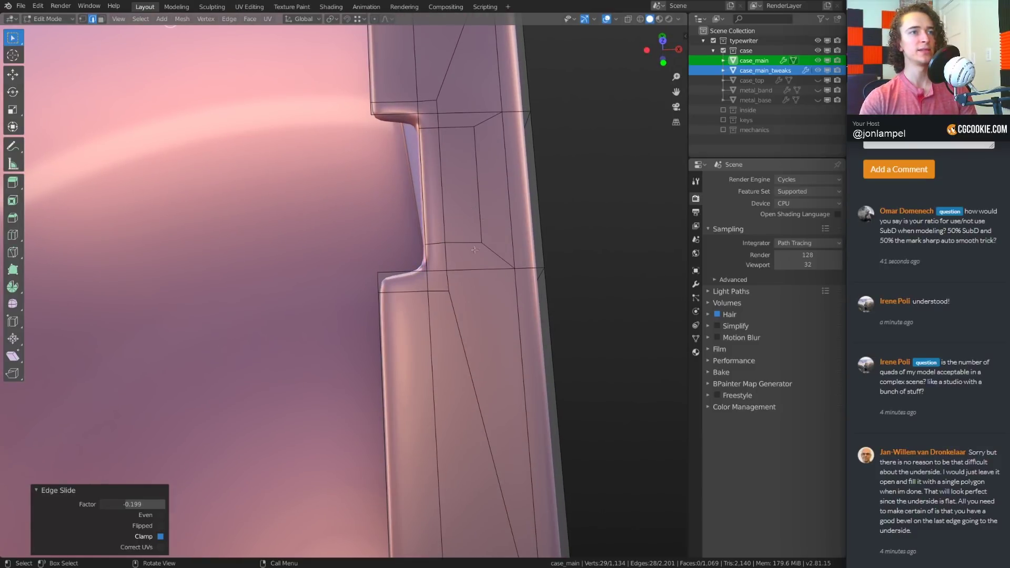
{"action": "middle_click_drag", "start_coordinate": [474, 250], "coordinate": [476, 299], "text": "shift"}
{"action": "key", "text": "ctrl+r"}
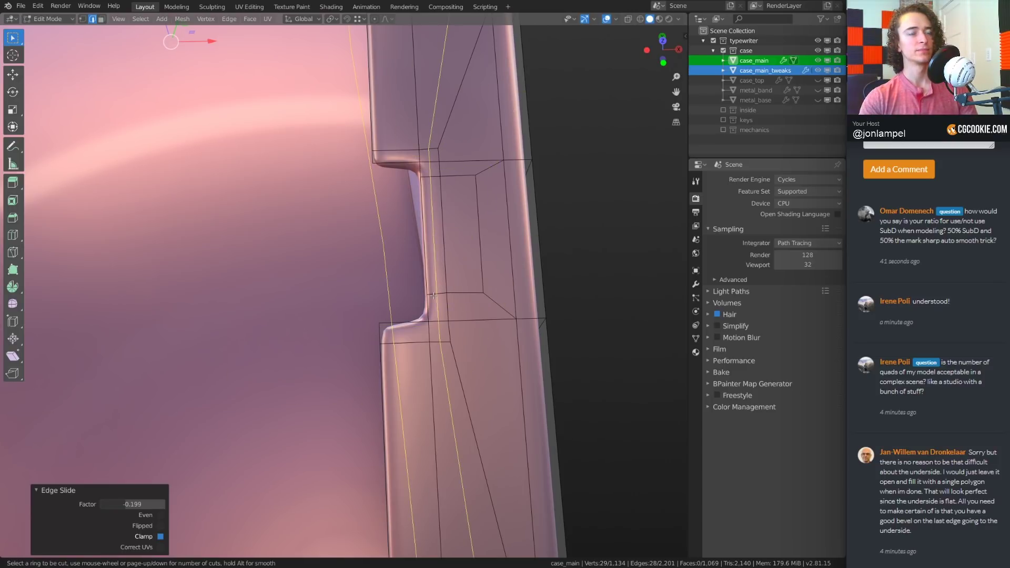
{"action": "key", "text": "Escape"}
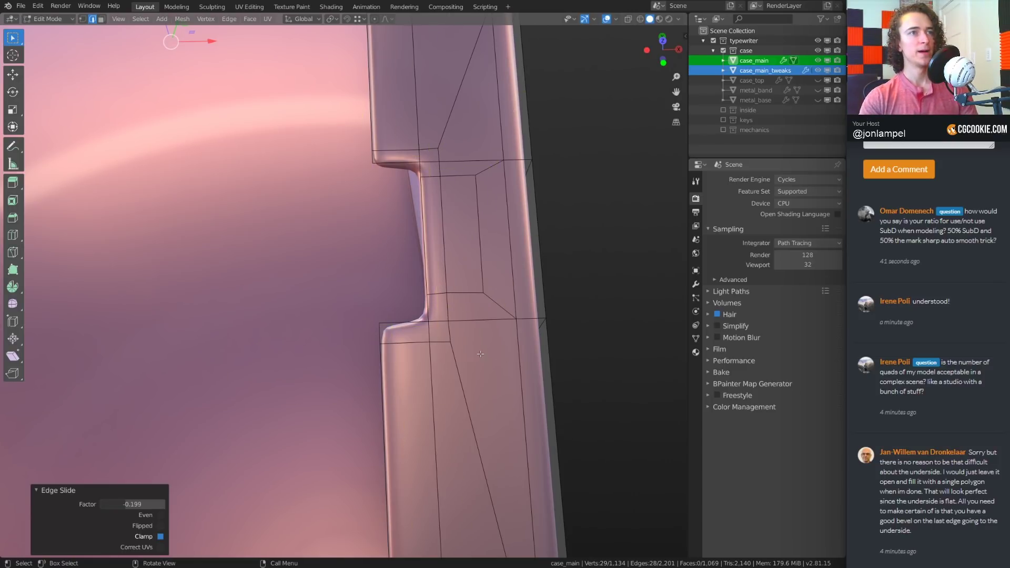
{"action": "scroll", "coordinate": [504, 327], "scroll_direction": "down", "scroll_amount": 4}
{"action": "middle_click_drag", "start_coordinate": [453, 418], "coordinate": [444, 231]}
{"action": "middle_click_drag", "start_coordinate": [414, 365], "coordinate": [424, 293], "text": "shift"}
{"action": "scroll", "coordinate": [424, 293], "scroll_direction": "up", "scroll_amount": 4}
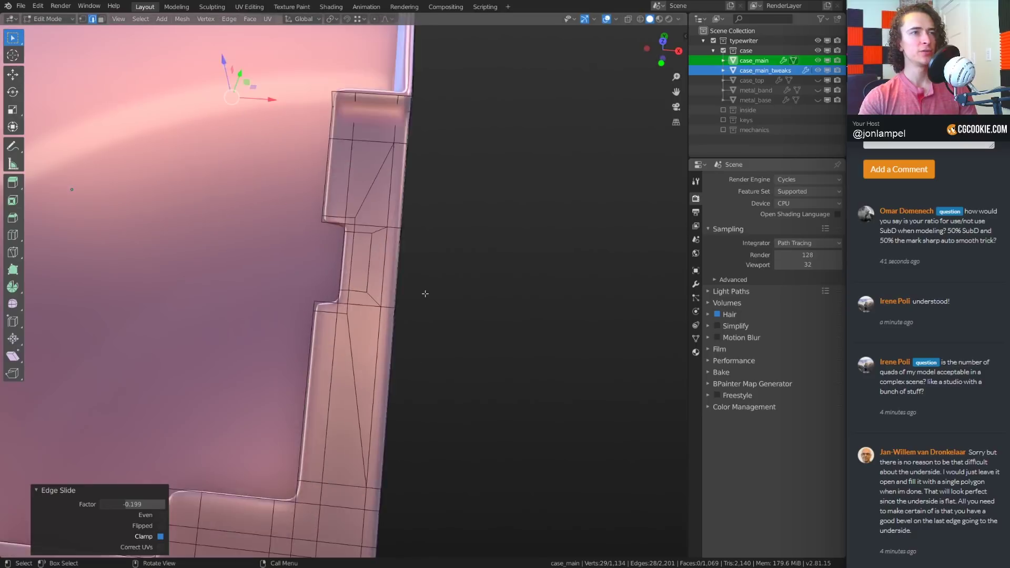
{"action": "middle_click_drag", "start_coordinate": [324, 508], "coordinate": [376, 378], "text": "shift"}
{"action": "scroll", "coordinate": [376, 378], "scroll_direction": "down", "scroll_amount": 4}
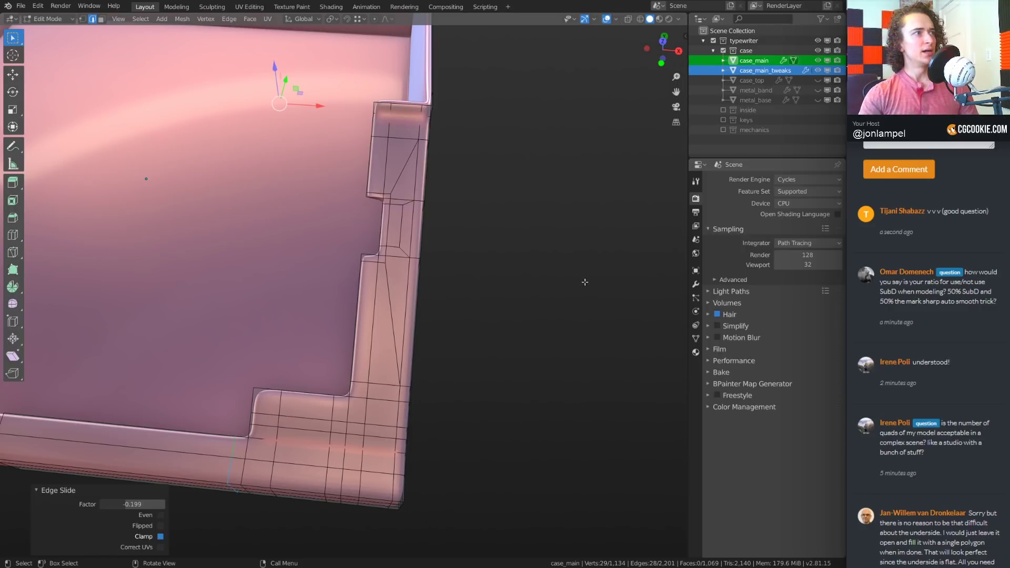
{"action": "mouse_move", "coordinate": [585, 282]}
{"action": "middle_mouse_down"}
{"action": "mouse_move", "coordinate": [570, 271]}
{"action": "mouse_move", "coordinate": [571, 285]}
{"action": "middle_mouse_up"}
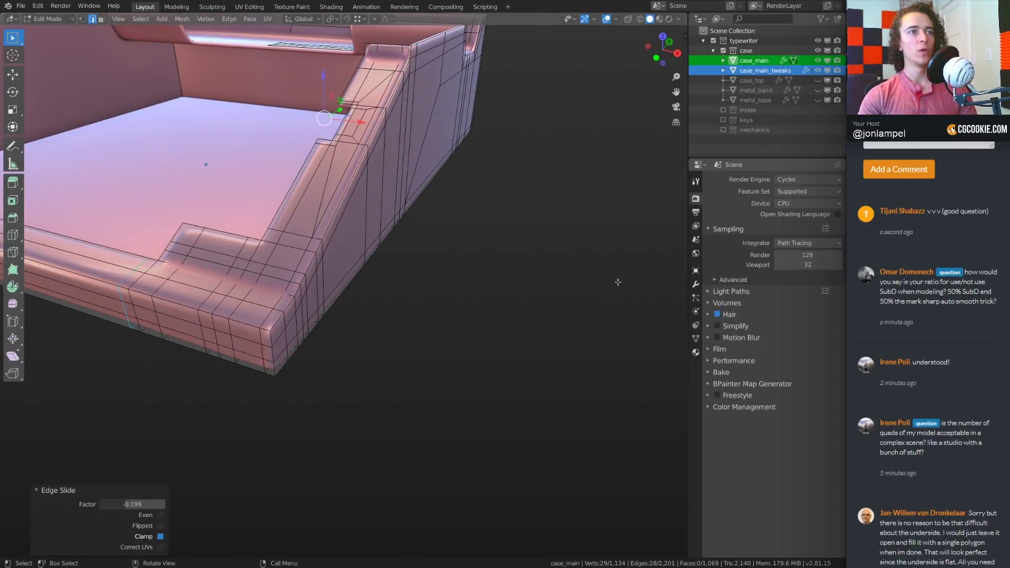
Return to Object Mode and hide case_main_tweaks
{"action": "key", "text": "Tab"}
{"action": "middle_click_drag", "start_coordinate": [618, 282], "coordinate": [506, 321]}
{"action": "scroll", "coordinate": [500, 323], "scroll_direction": "down", "scroll_amount": 3}
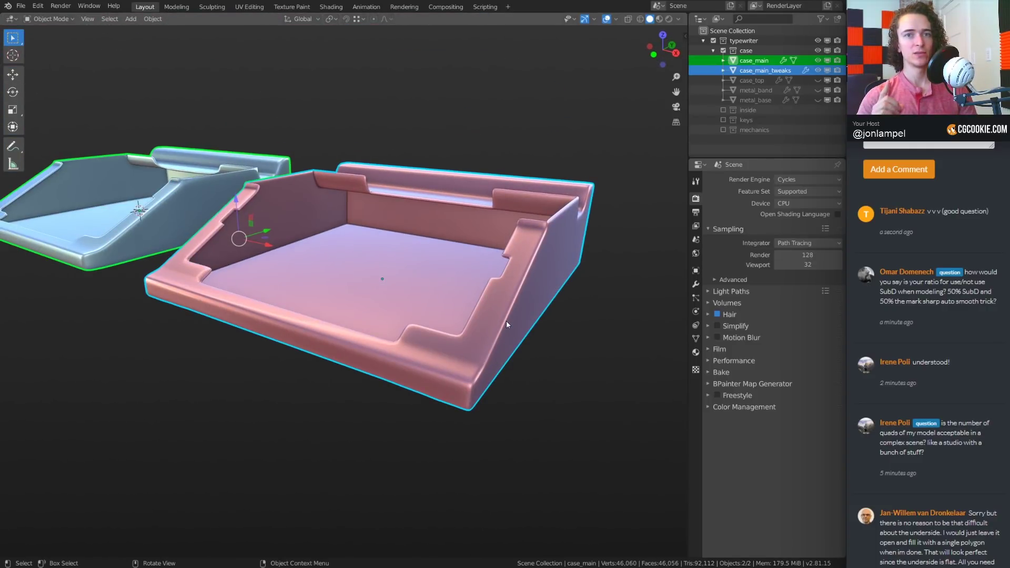
{"action": "middle_click_drag", "start_coordinate": [506, 321], "coordinate": [558, 383]}
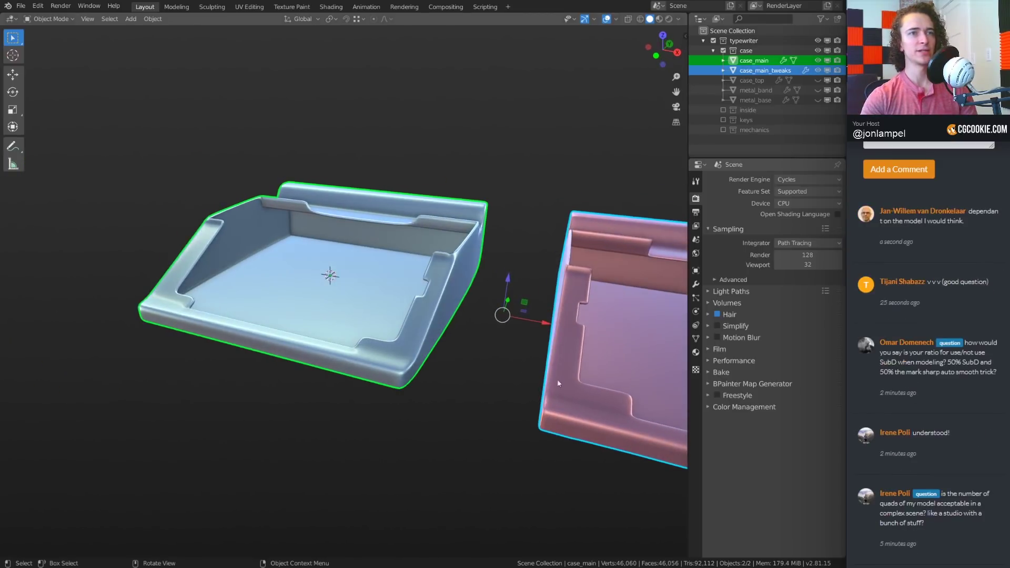
{"action": "left_click", "coordinate": [558, 383]}
{"action": "key", "text": "h"}
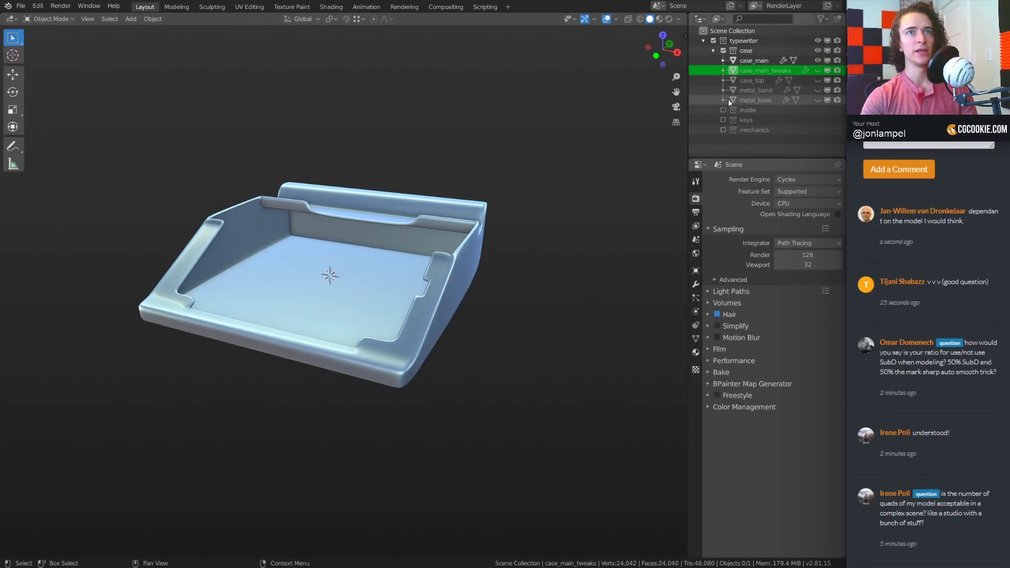
Enable the inside, keys and mechanics collections and show case_top
{"action": "left_click_drag", "start_coordinate": [723, 110], "coordinate": [721, 128]}
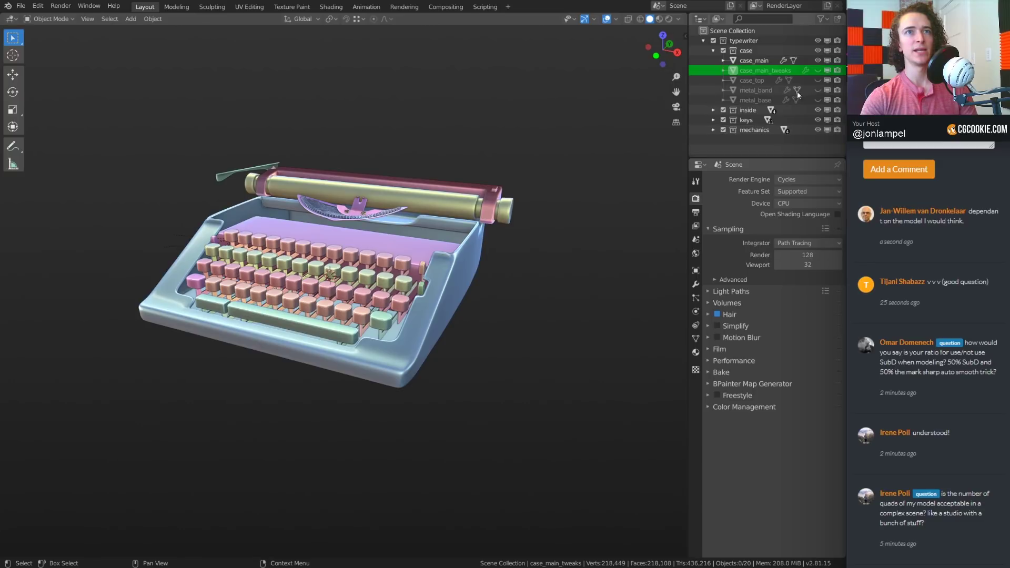
{"action": "left_click", "coordinate": [817, 80]}
{"action": "middle_click_drag", "start_coordinate": [620, 232], "coordinate": [543, 261]}
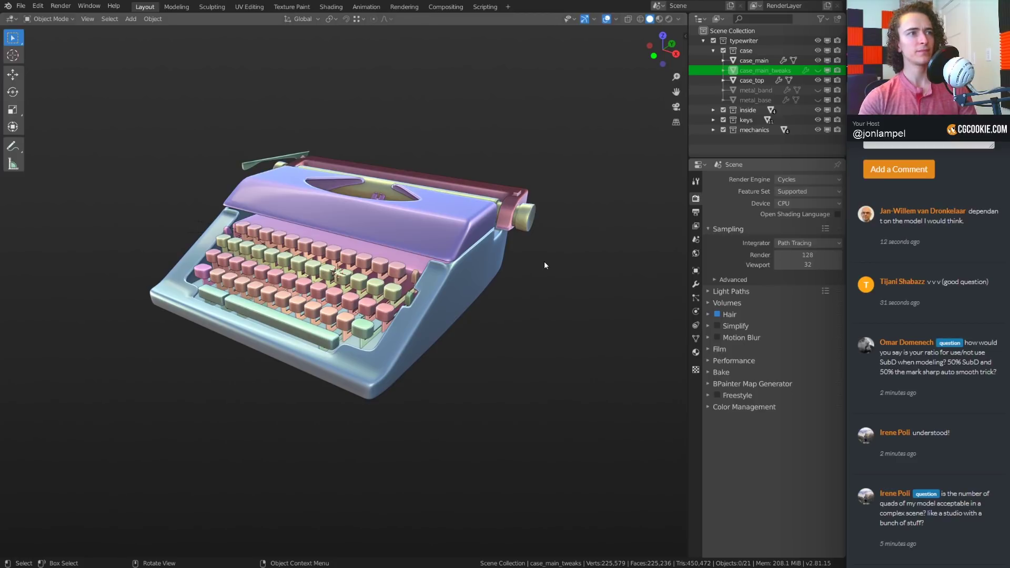
Examine the assembled typewriter from the front and side, focusing on the case's shape and surface shading
{"action": "scroll", "coordinate": [544, 260], "scroll_direction": "up", "scroll_amount": 2}
{"action": "middle_click_drag", "start_coordinate": [544, 261], "coordinate": [509, 309]}
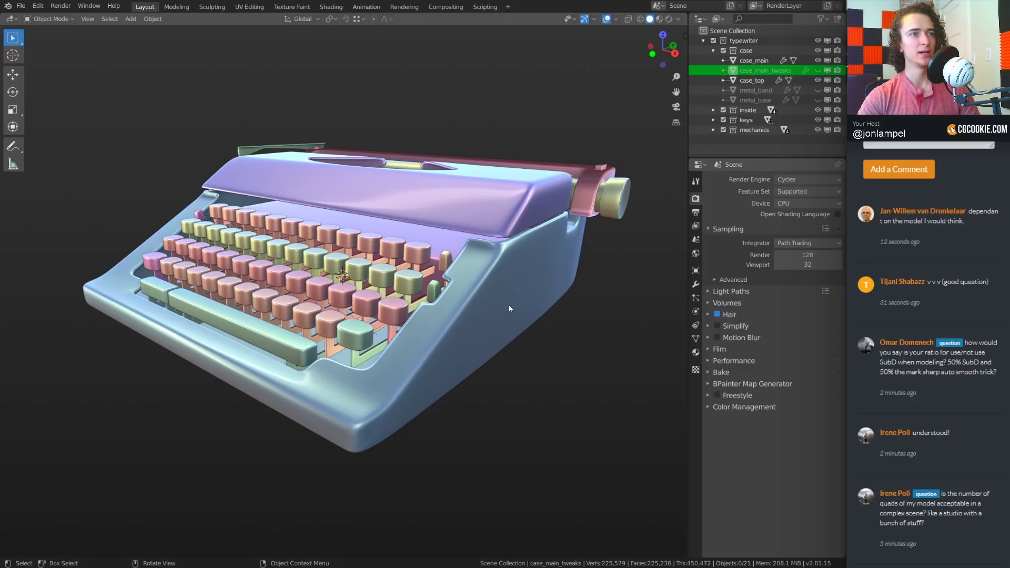
{"action": "mouse_move", "coordinate": [465, 323]}
{"action": "middle_mouse_down"}
{"action": "mouse_move", "coordinate": [455, 328]}
{"action": "mouse_move", "coordinate": [463, 320]}
{"action": "middle_mouse_up"}
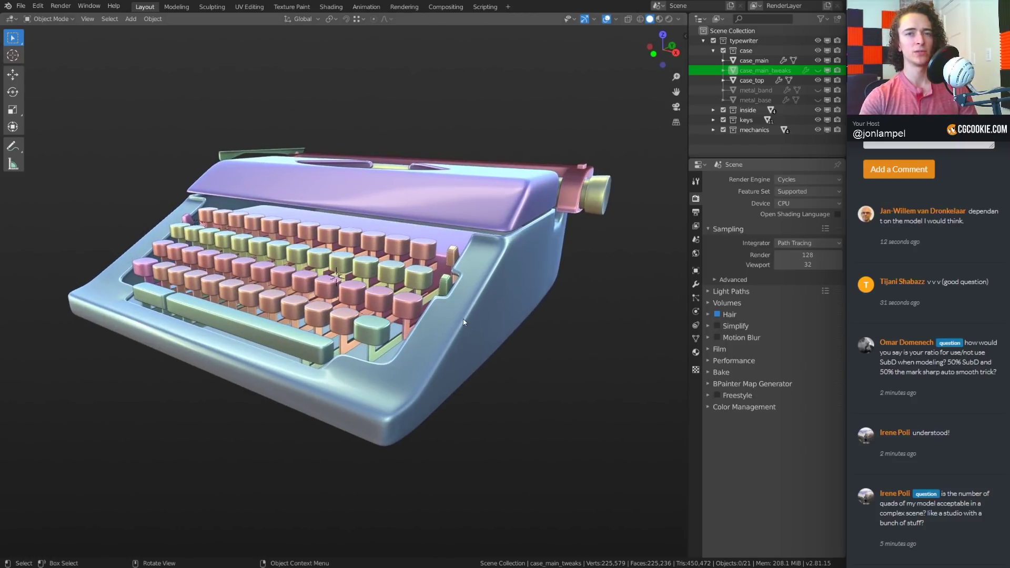
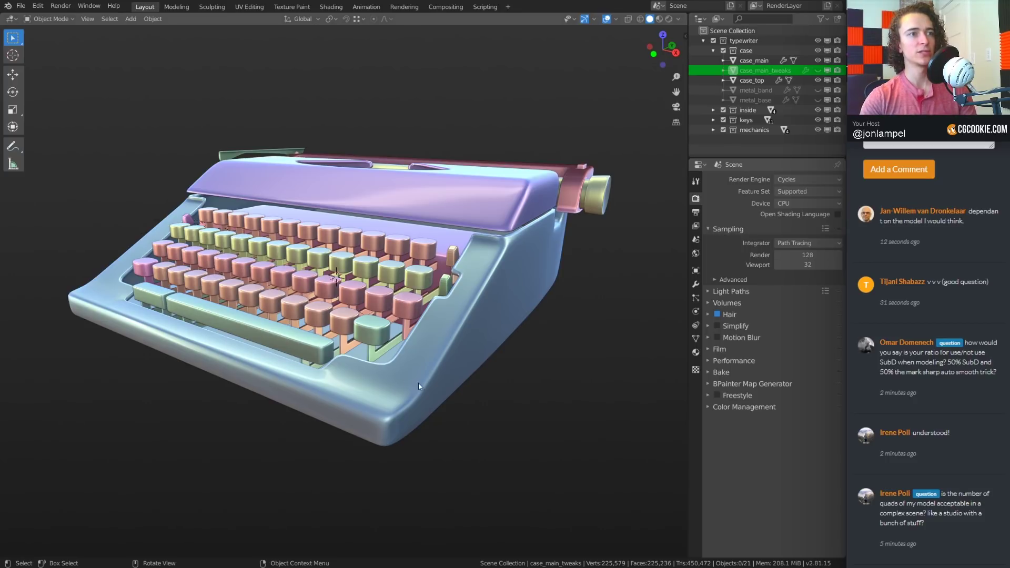
{"action": "mouse_move", "coordinate": [418, 386]}
{"action": "middle_mouse_down"}
{"action": "mouse_move", "coordinate": [459, 387]}
{"action": "mouse_move", "coordinate": [429, 390]}
{"action": "middle_mouse_up"}
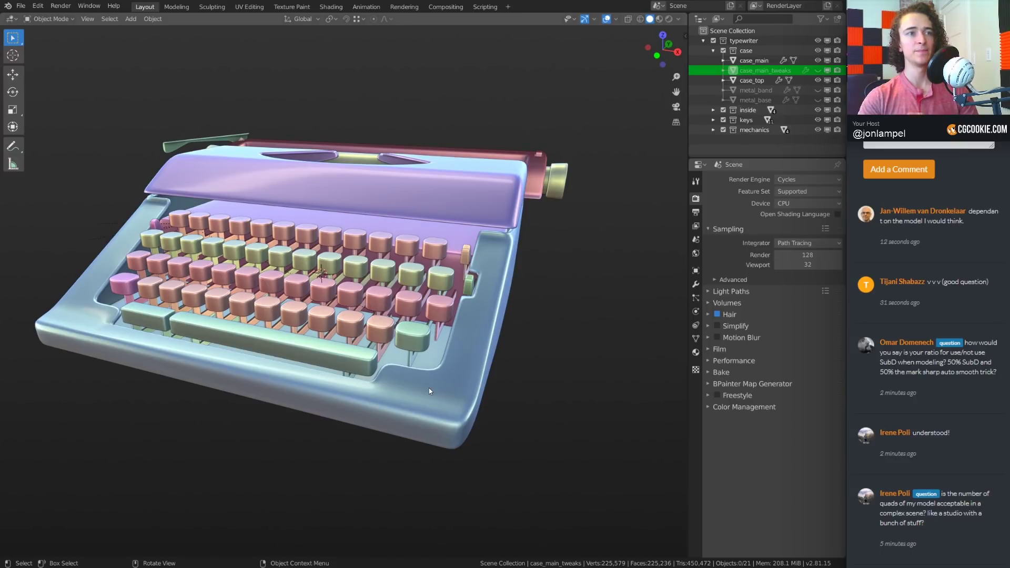
{"action": "middle_click_drag", "start_coordinate": [510, 356], "coordinate": [442, 350]}
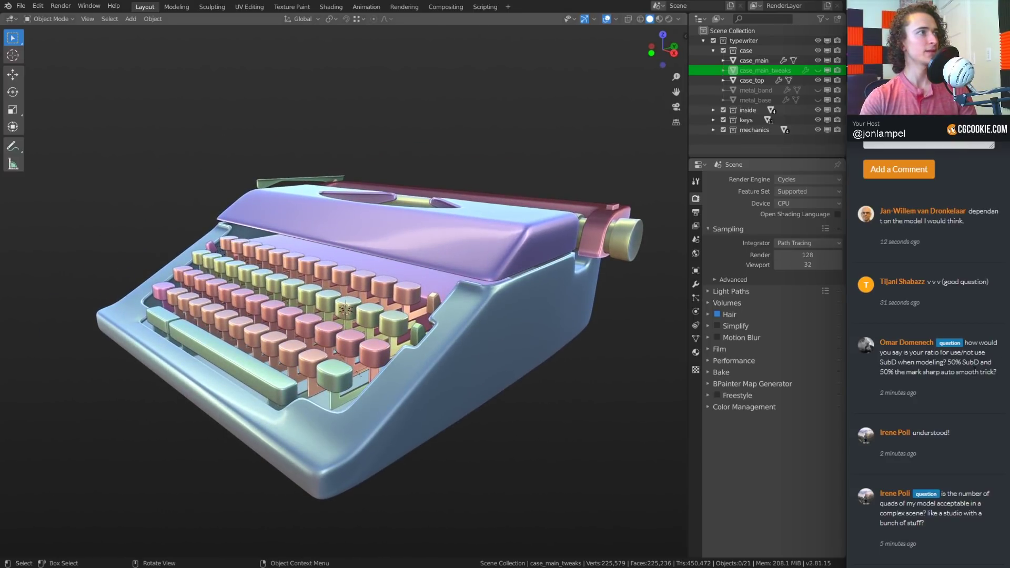
{"action": "scroll", "coordinate": [500, 368], "scroll_direction": "down", "scroll_amount": 2}
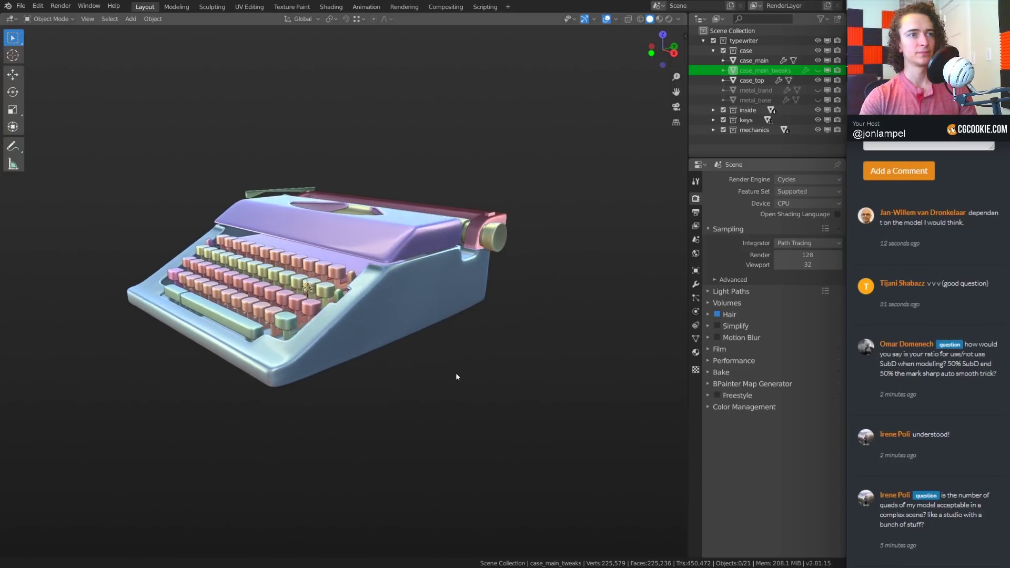
{"action": "middle_click_drag", "start_coordinate": [456, 376], "coordinate": [499, 381]}
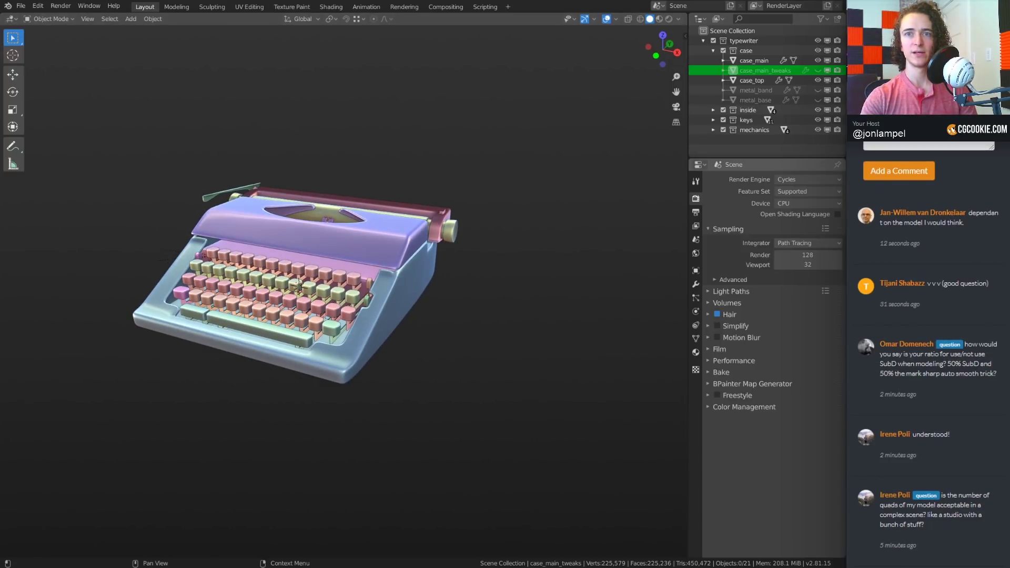
Show case_main_tweaks again beside the typewriter, select it and open its modifier settings
{"action": "scroll", "coordinate": [581, 327], "scroll_direction": "down", "scroll_amount": 1}
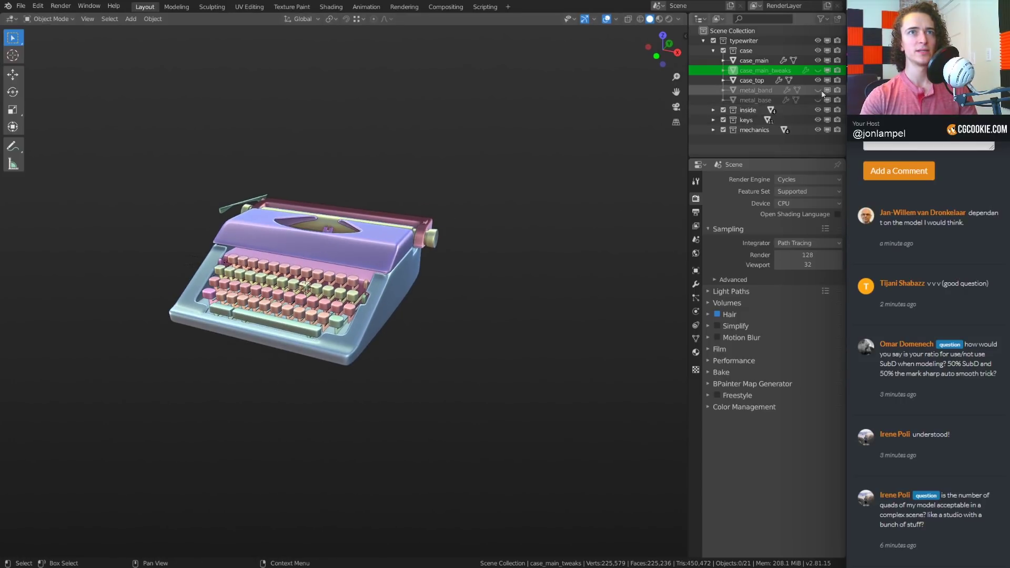
{"action": "scroll", "coordinate": [596, 289], "scroll_direction": "down", "scroll_amount": 4}
{"action": "middle_click_drag", "start_coordinate": [597, 289], "coordinate": [547, 327], "text": "shift"}
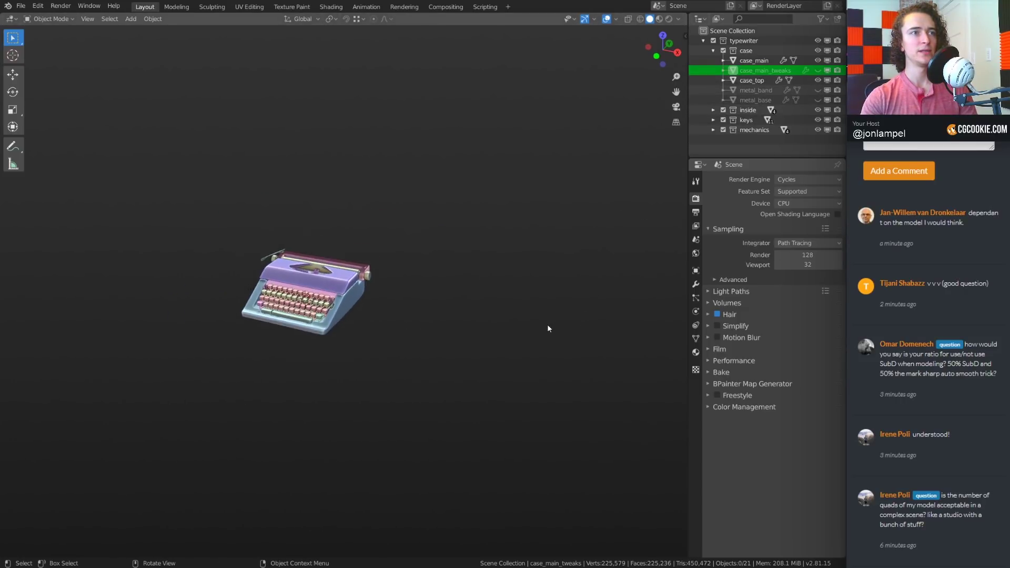
{"action": "scroll", "coordinate": [548, 327], "scroll_direction": "up", "scroll_amount": 4}
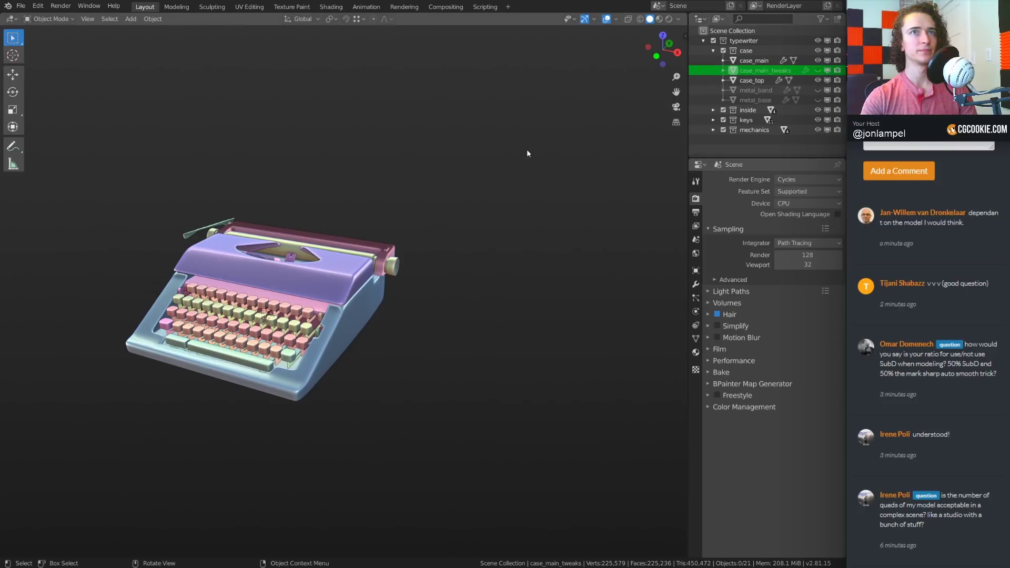
{"action": "left_click", "coordinate": [818, 71]}
{"action": "middle_click_drag", "start_coordinate": [500, 390], "coordinate": [508, 355], "text": "shift"}
{"action": "left_click", "coordinate": [436, 338]}
{"action": "scroll", "coordinate": [508, 355], "scroll_direction": "up", "scroll_amount": 3}
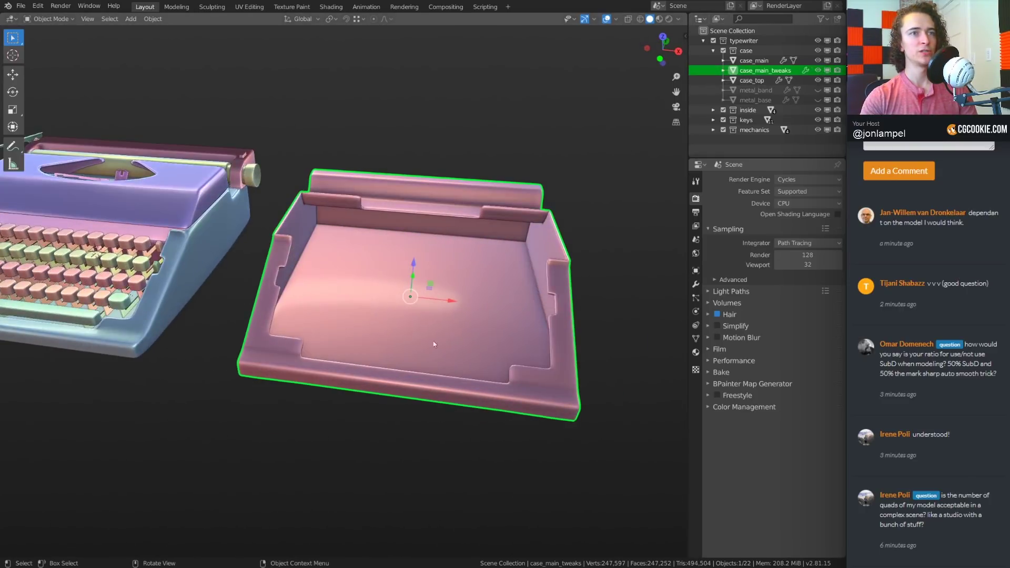
{"action": "left_click", "coordinate": [696, 285]}
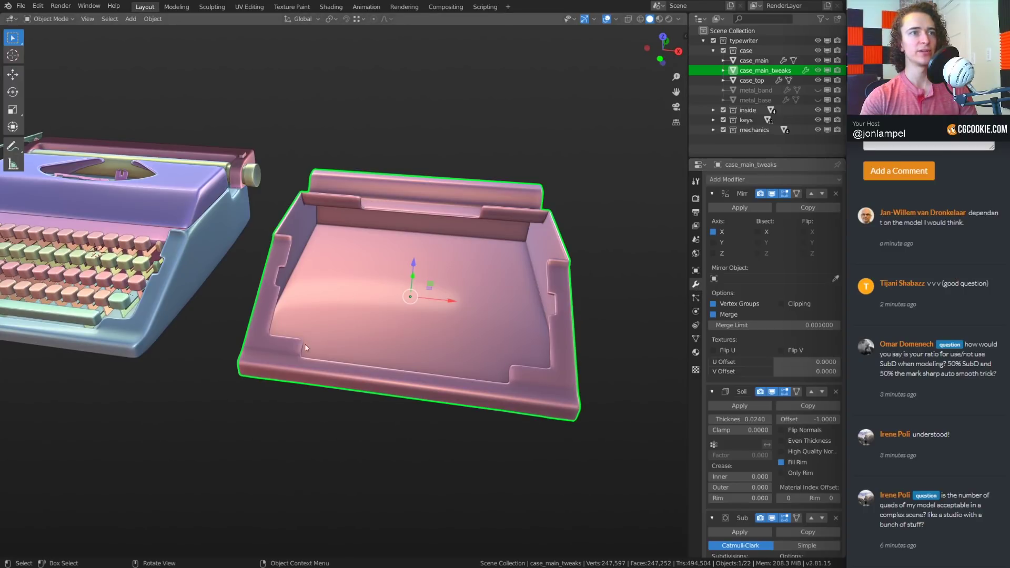
Examine case_main's underside and keyboard side in Edit Mode, previewing a loop cut on the base without applying it
{"action": "middle_click_drag", "start_coordinate": [305, 347], "coordinate": [298, 281]}
{"action": "left_click", "coordinate": [284, 286]}
{"action": "key", "text": "Tab"}
{"action": "middle_click_drag", "start_coordinate": [337, 322], "coordinate": [475, 295]}
{"action": "scroll", "coordinate": [477, 340], "scroll_direction": "up", "scroll_amount": 2}
{"action": "key", "text": "ctrl+r"}
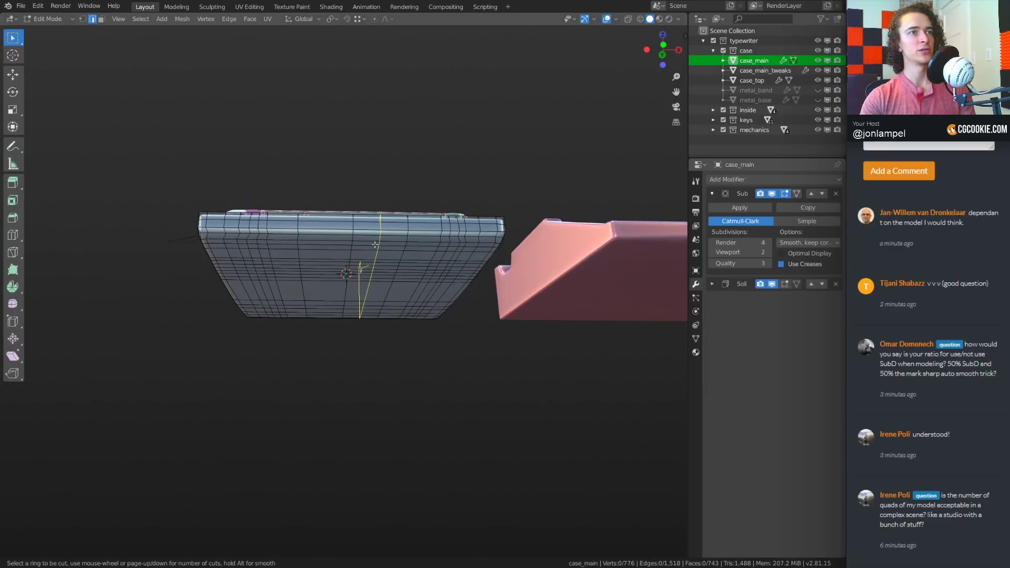
{"action": "middle_click_drag", "start_coordinate": [374, 244], "coordinate": [419, 316]}
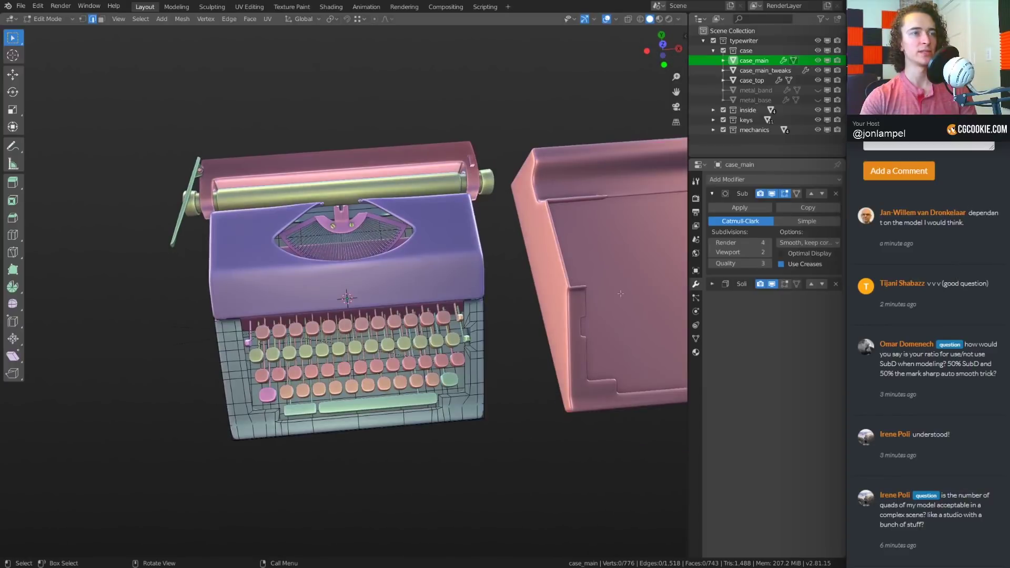
{"action": "middle_click_drag", "start_coordinate": [489, 329], "coordinate": [377, 313], "text": "shift"}
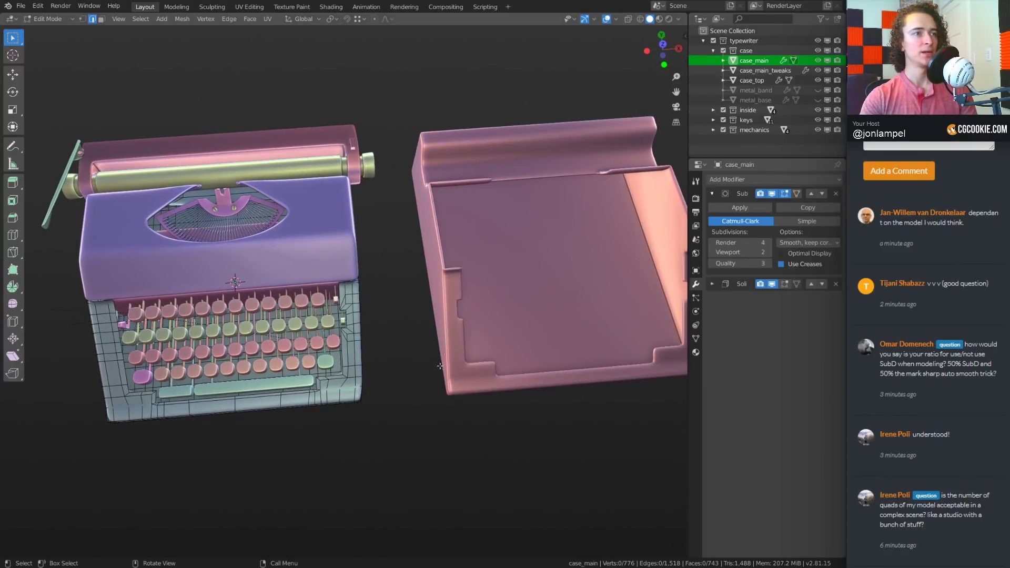
{"action": "middle_click_drag", "start_coordinate": [440, 365], "coordinate": [352, 270]}
Leave case_main and open case_main_tweaks in Edit Mode with nothing selected
{"action": "key", "text": "ctrl+Tab"}
{"action": "left_click", "coordinate": [406, 323]}
{"action": "left_click", "coordinate": [505, 326]}
{"action": "key", "text": "Tab"}
{"action": "key", "text": "alt+a"}
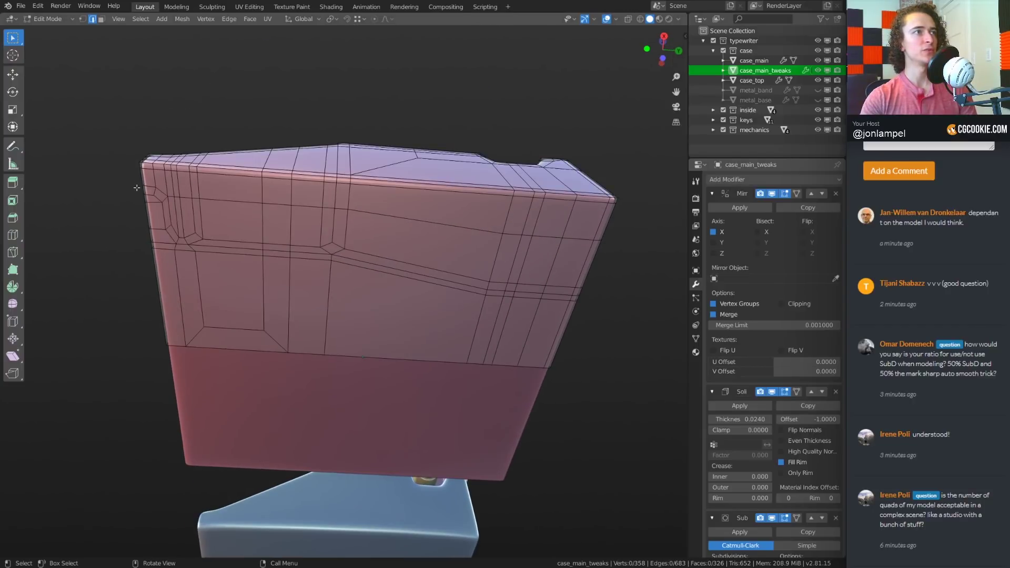
Box-select the interior vertices of the case's bottom panel from below and delete them to open up the base
{"action": "middle_click_drag", "start_coordinate": [296, 200], "coordinate": [220, 168]}
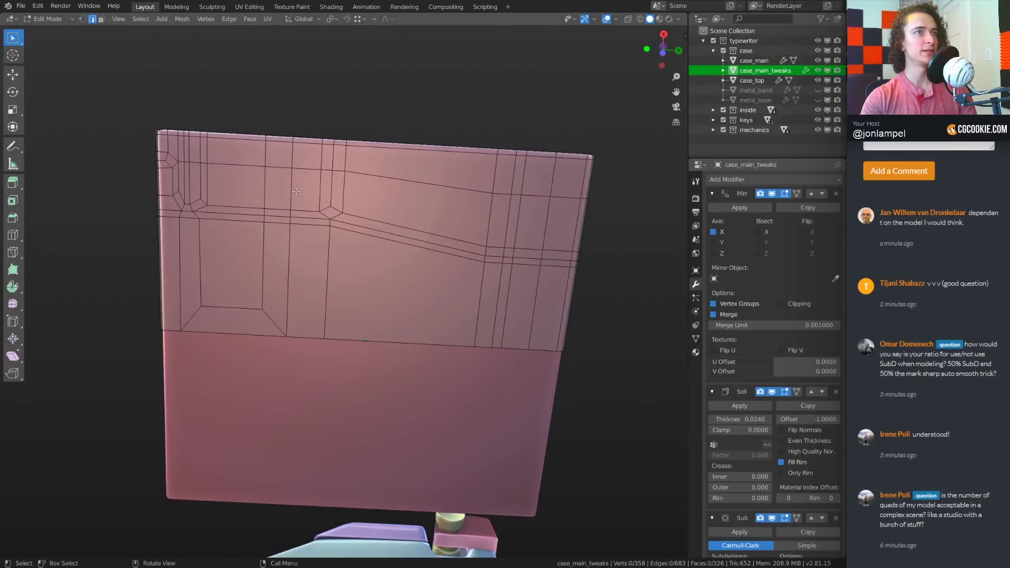
{"action": "key", "text": "b"}
{"action": "key", "text": "Escape"}
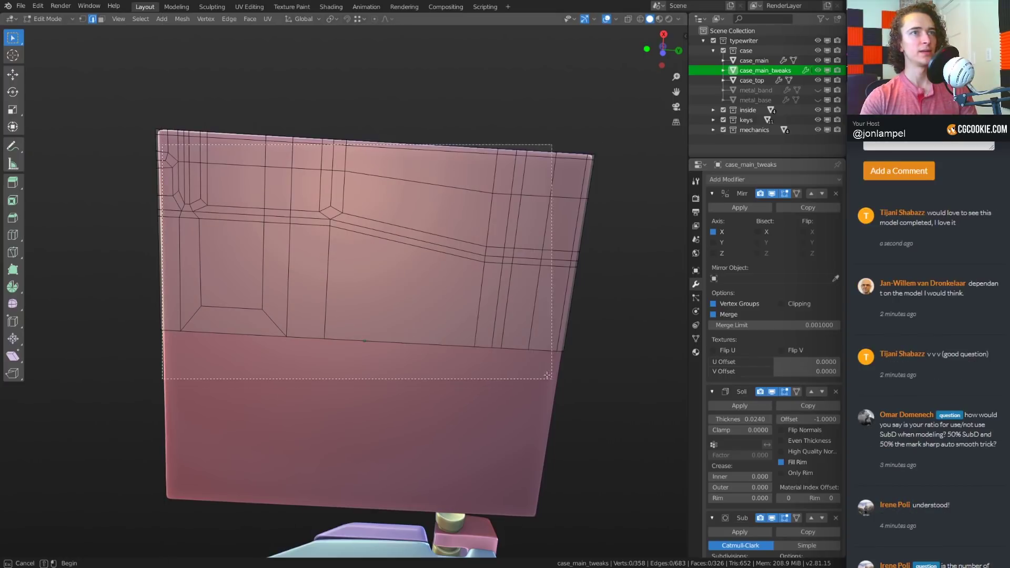
{"action": "key", "text": "ctrl+KP_7"}
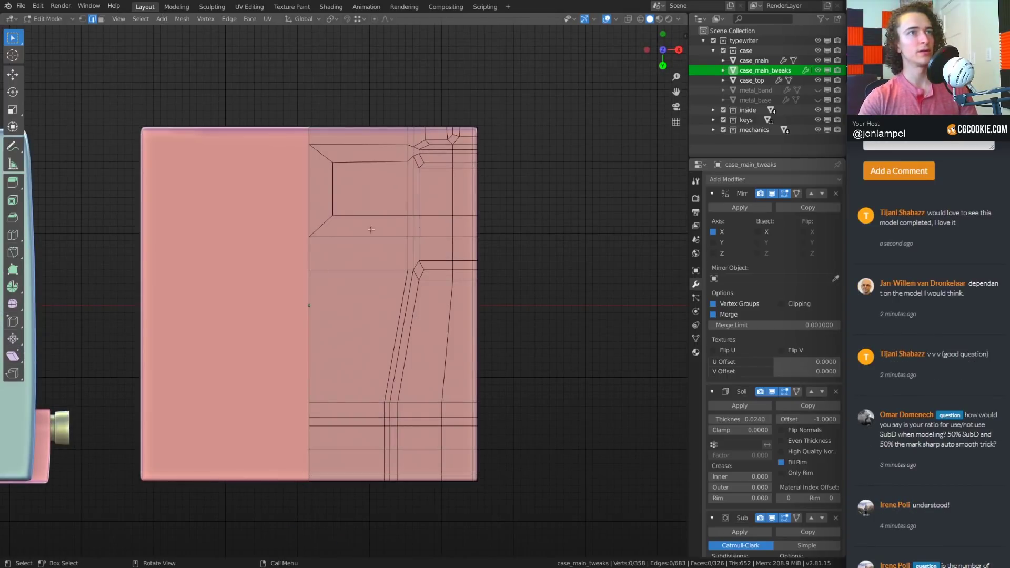
{"action": "key", "text": "b"}
{"action": "left_click_drag", "start_coordinate": [370, 216], "coordinate": [465, 462]}
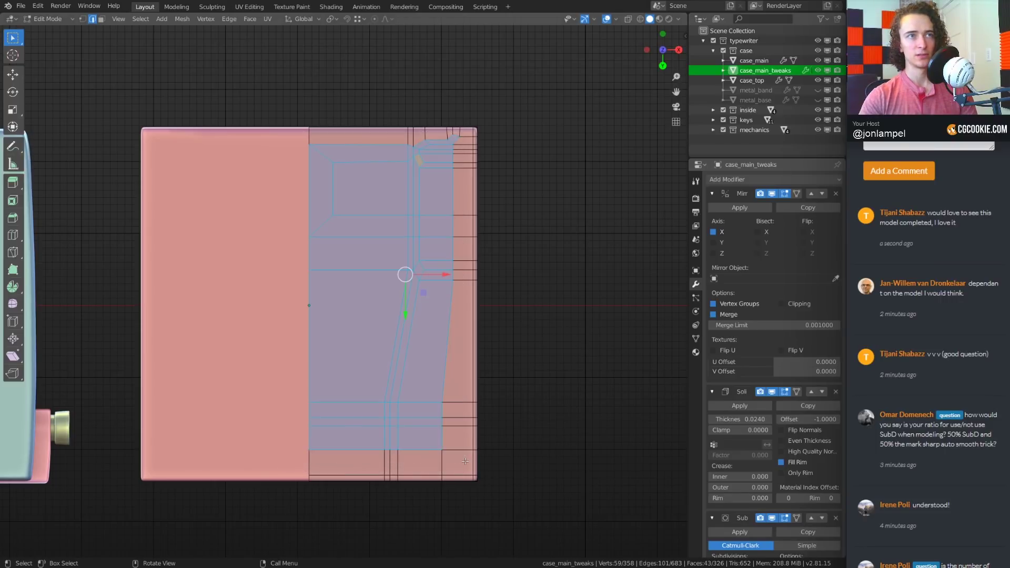
{"action": "key", "text": "x"}
{"action": "left_click", "coordinate": [466, 346]}
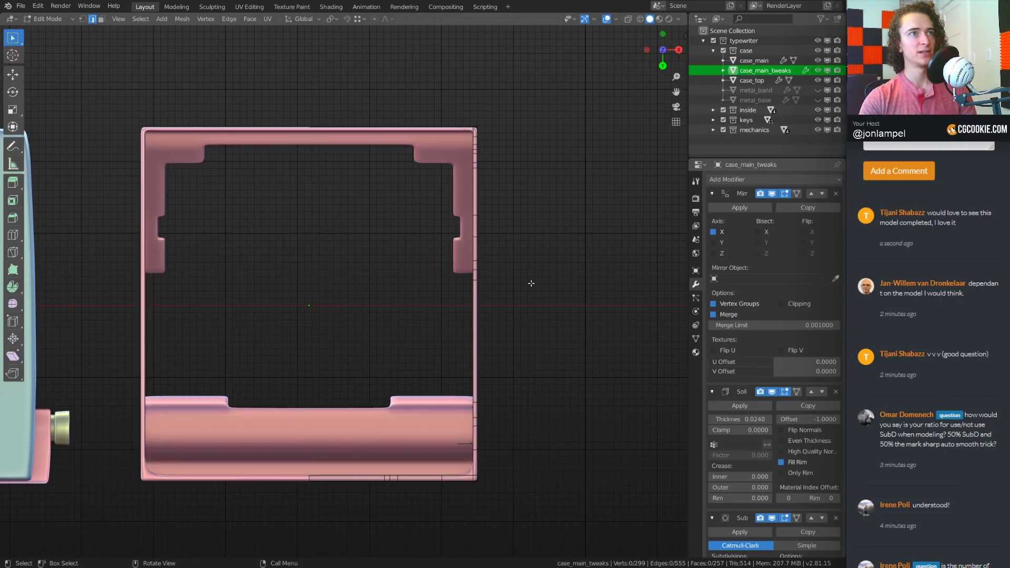
Select the edge path along the case's front bottom rim and extrude it 0.132 along the global Y axis
{"action": "middle_click_drag", "start_coordinate": [514, 236], "coordinate": [403, 283]}
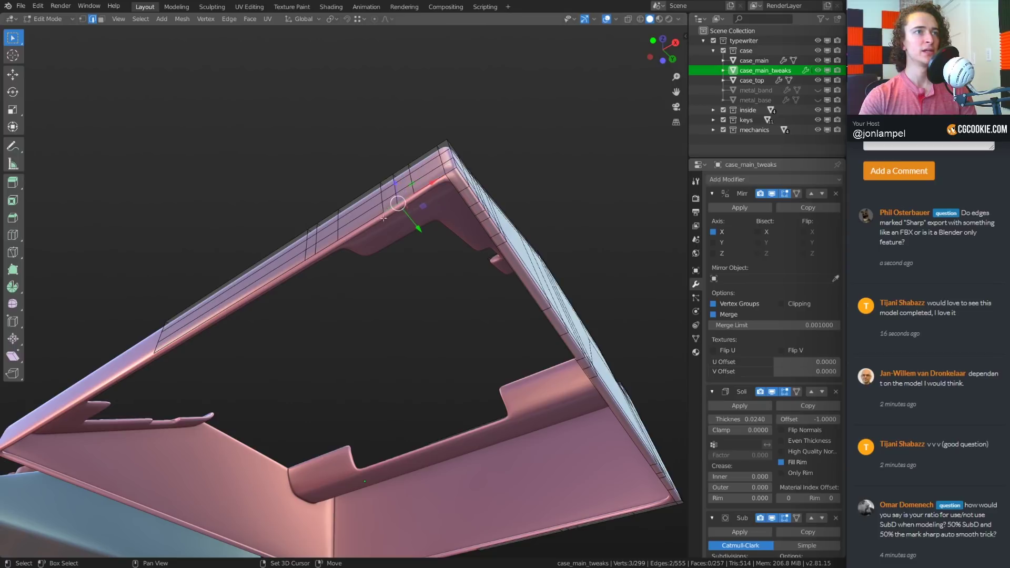
{"action": "middle_click_drag", "start_coordinate": [383, 217], "coordinate": [392, 252]}
{"action": "scroll", "coordinate": [392, 252], "scroll_direction": "up", "scroll_amount": 1}
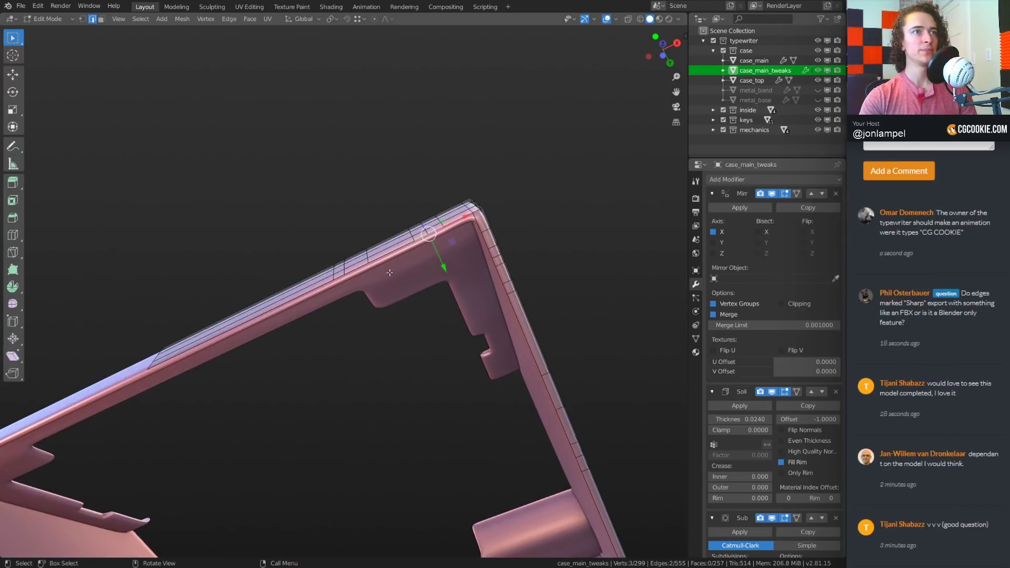
{"action": "left_click", "coordinate": [222, 332], "text": "ctrl"}
{"action": "middle_click_drag", "start_coordinate": [222, 332], "coordinate": [412, 275]}
{"action": "key", "text": "g"}
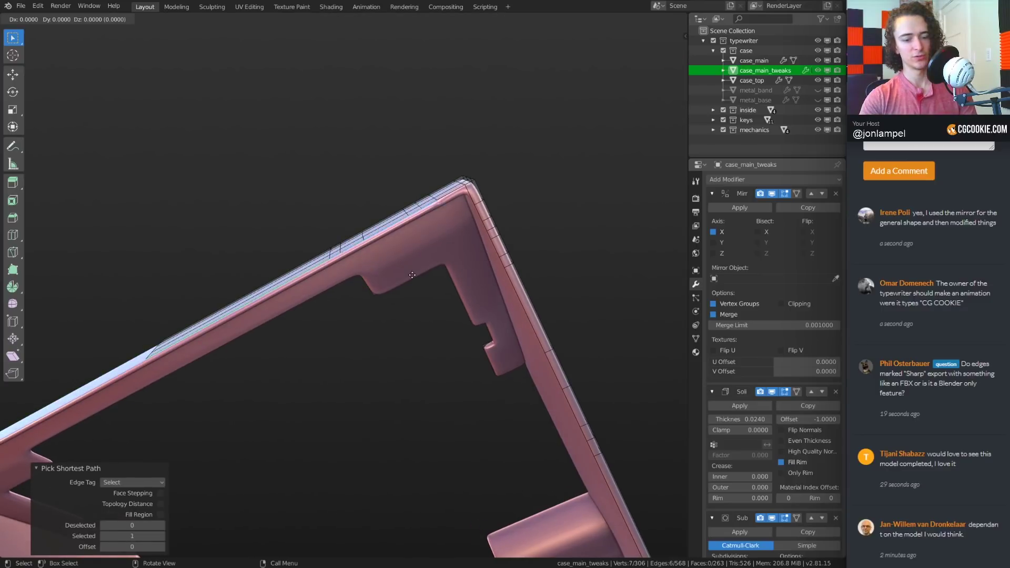
{"action": "key", "text": "y"}
{"action": "left_click", "coordinate": [469, 201], "text": "ctrl"}
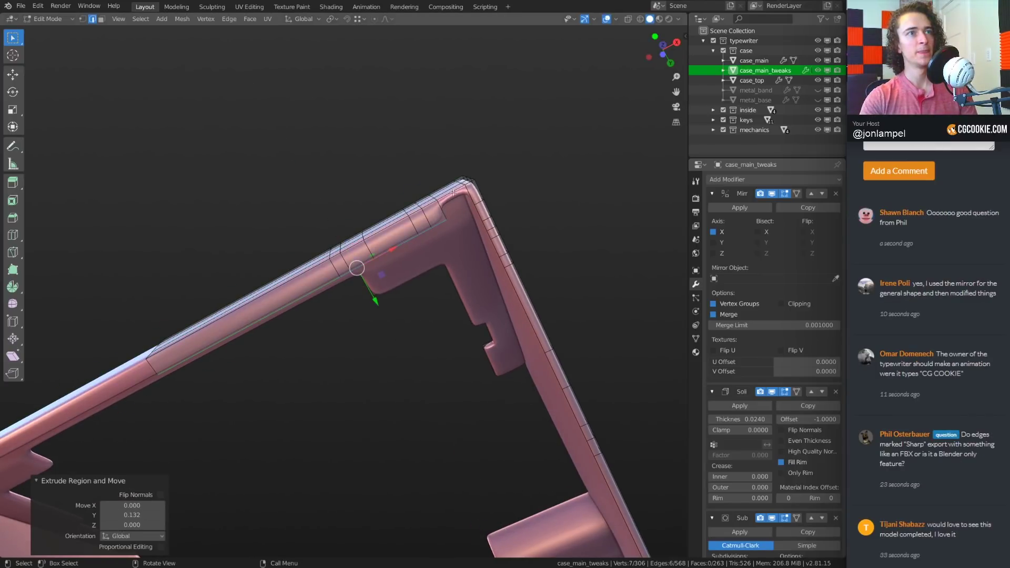
Fill the gap between the extruded strip's end and the front corner with a face, and clear the selection
{"action": "left_click", "coordinate": [455, 193]}
{"action": "key", "text": "f"}
{"action": "key", "text": "alt+a"}
{"action": "scroll", "coordinate": [516, 368], "scroll_direction": "down", "scroll_amount": 4}
{"action": "middle_click_drag", "start_coordinate": [516, 367], "coordinate": [451, 303]}
{"action": "scroll", "coordinate": [487, 393], "scroll_direction": "up", "scroll_amount": 2}
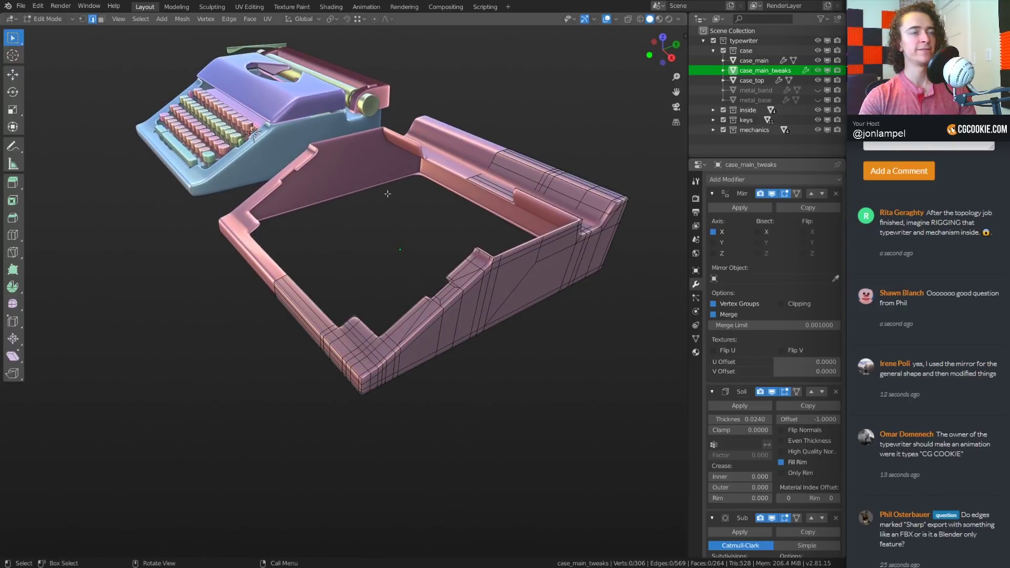
Inspect the opened case from behind and below, selecting an edge loop near its rear corner and checking the smoothed shape in Object Mode
{"action": "key", "text": "ctrl+Tab"}
{"action": "middle_click_drag", "start_coordinate": [475, 351], "coordinate": [394, 181]}
{"action": "key", "text": "Tab"}
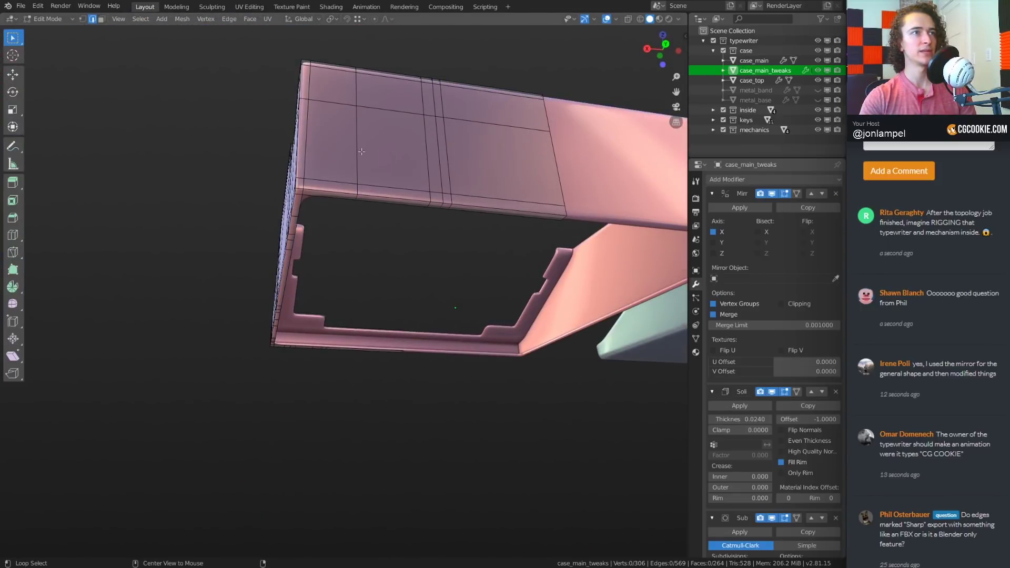
{"action": "left_click", "coordinate": [361, 151], "text": "alt"}
{"action": "middle_click_drag", "start_coordinate": [362, 151], "coordinate": [417, 235]}
{"action": "key", "text": "x"}
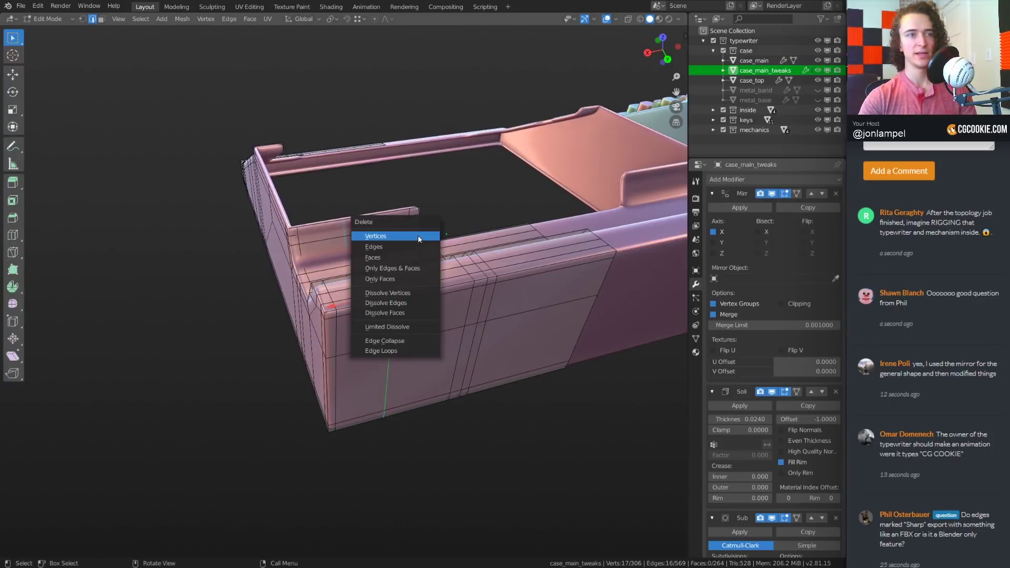
{"action": "middle_click_drag", "start_coordinate": [212, 191], "coordinate": [383, 156]}
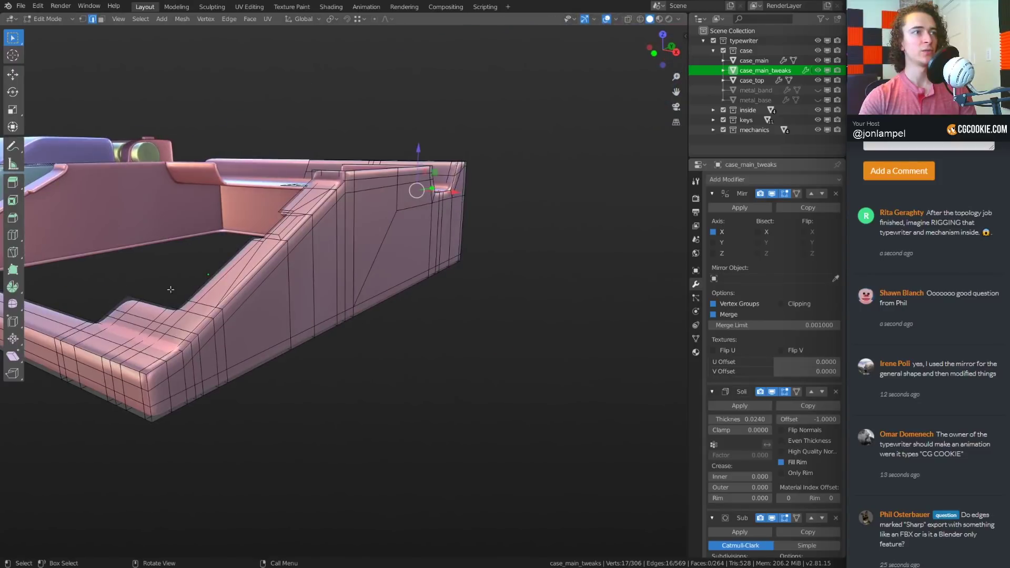
{"action": "middle_click_drag", "start_coordinate": [170, 289], "coordinate": [467, 306]}
{"action": "key", "text": "Tab"}
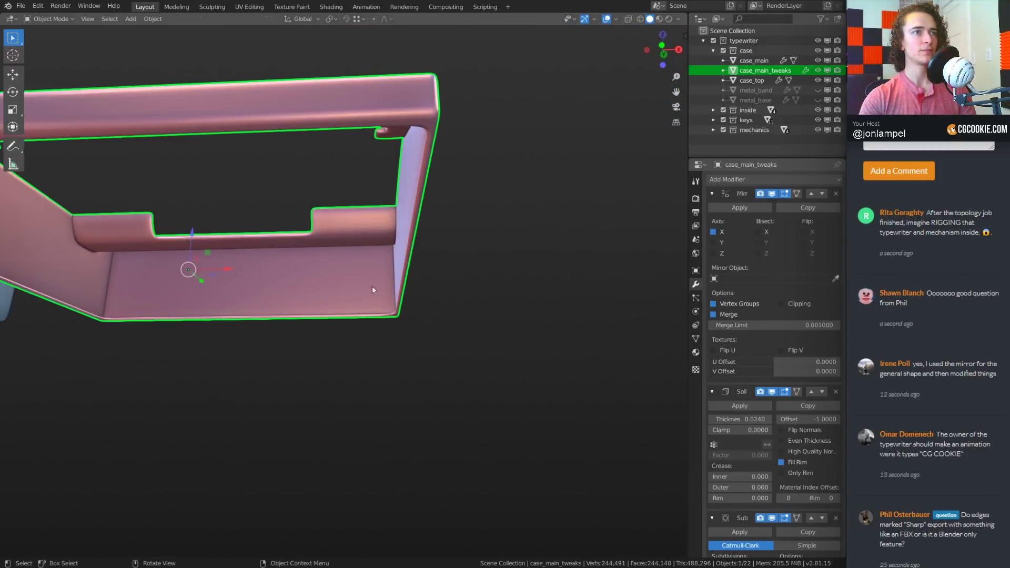
{"action": "key", "text": "Tab"}
{"action": "middle_click_drag", "start_coordinate": [371, 248], "coordinate": [457, 287]}
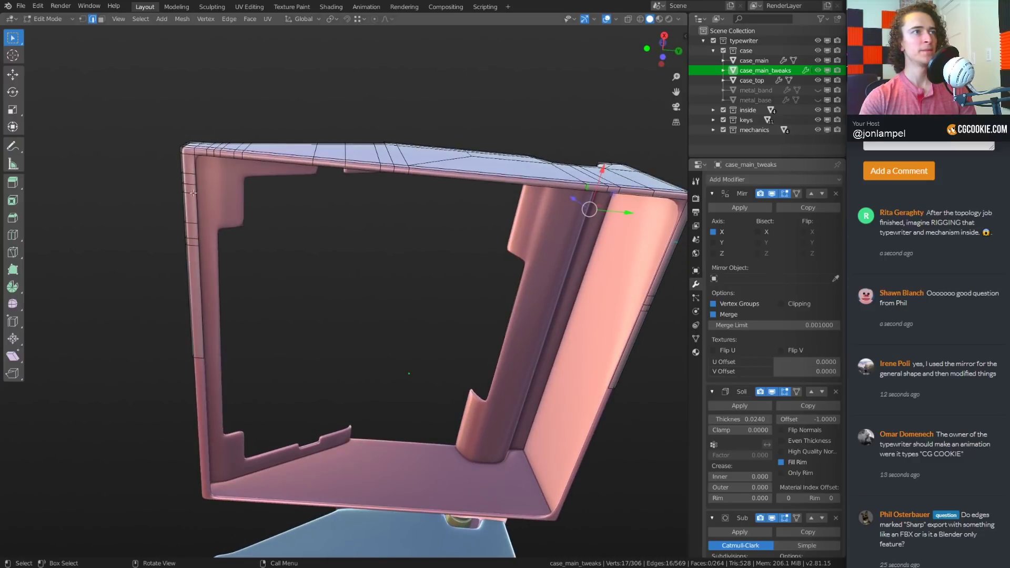
Duplicate the bottom edge path along the case's side, from front to back, and move it -2.277 along X to the mirror centre
{"action": "left_click", "coordinate": [197, 160], "text": "alt+shift"}
{"action": "middle_click_drag", "start_coordinate": [480, 243], "coordinate": [430, 225]}
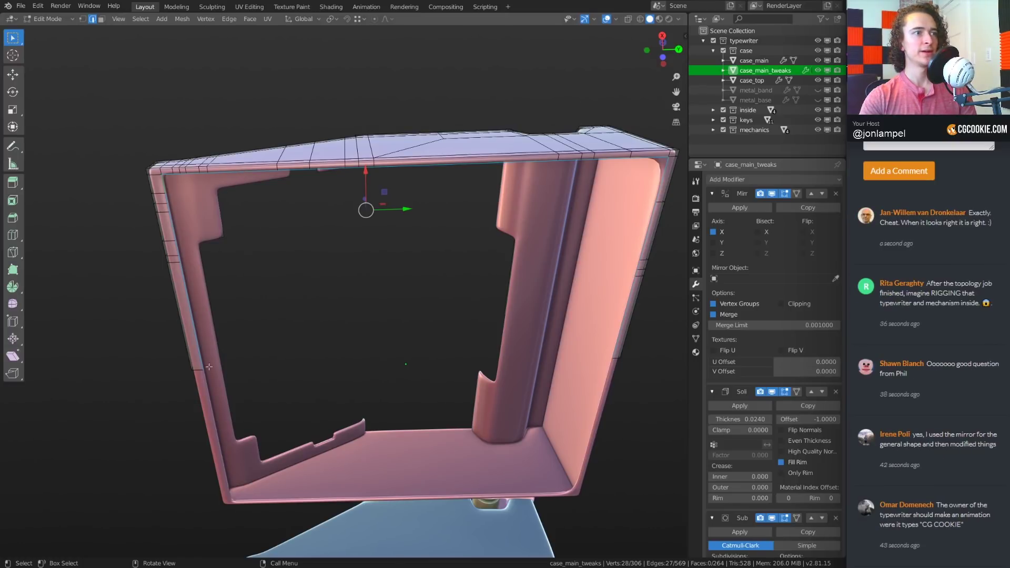
{"action": "middle_click_drag", "start_coordinate": [355, 284], "coordinate": [357, 265]}
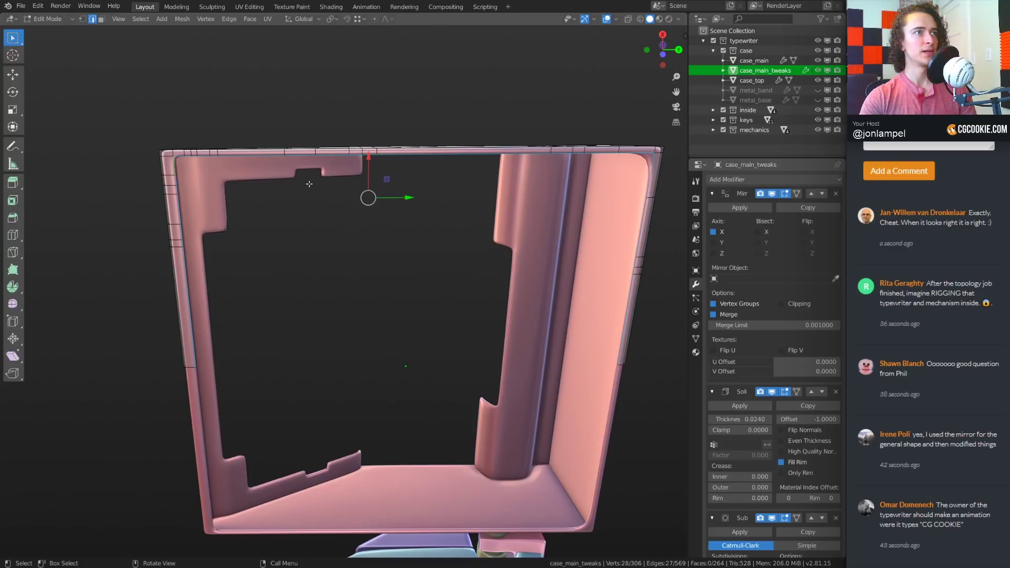
{"action": "middle_click_drag", "start_coordinate": [309, 184], "coordinate": [308, 193]}
{"action": "left_click", "coordinate": [171, 169]}
{"action": "middle_click_drag", "start_coordinate": [172, 170], "coordinate": [146, 175], "text": "shift"}
{"action": "left_click", "coordinate": [617, 164], "text": "ctrl"}
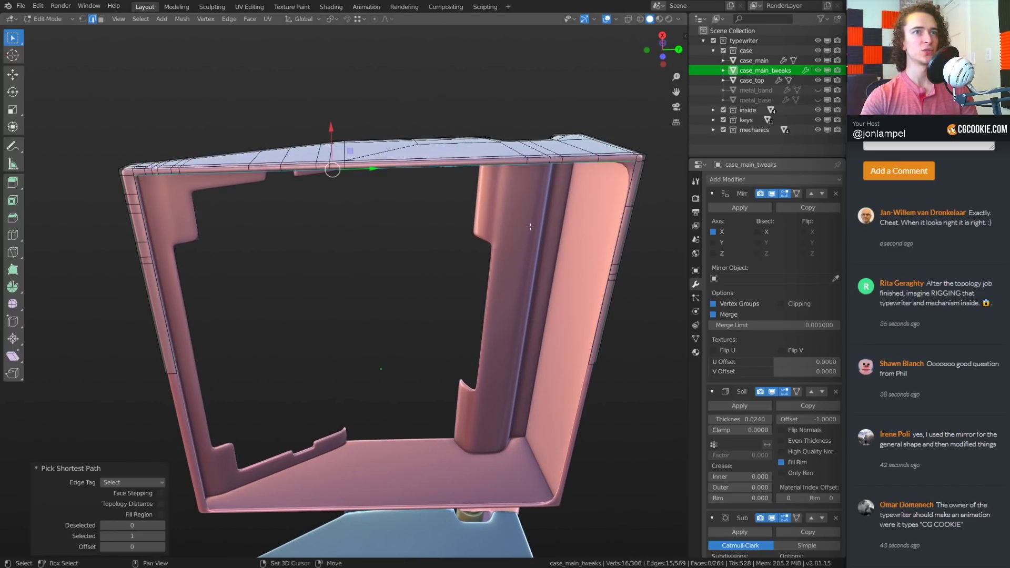
{"action": "middle_click_drag", "start_coordinate": [530, 227], "coordinate": [506, 231], "text": "shift"}
{"action": "key", "text": "e"}
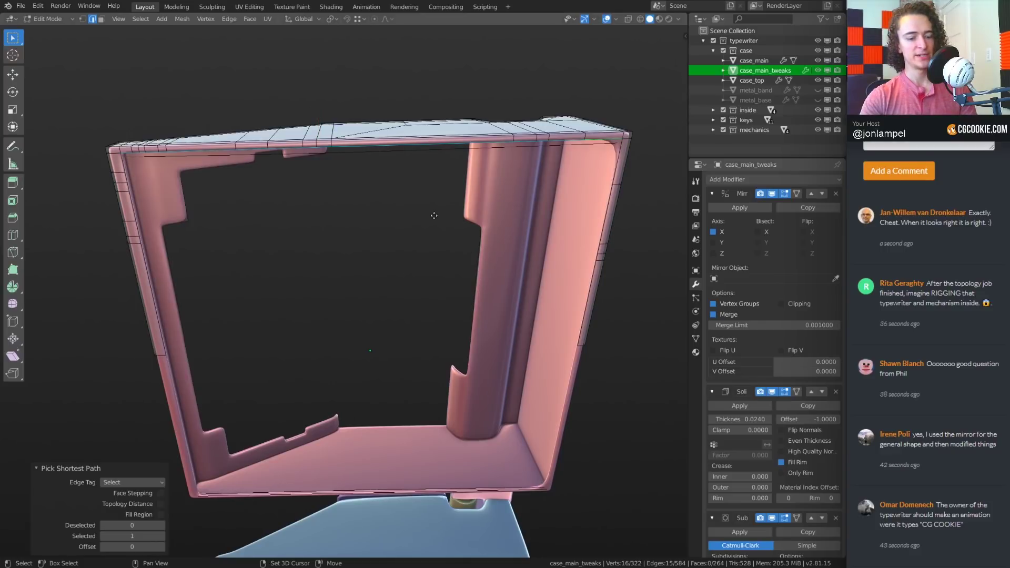
{"action": "key", "text": "x"}
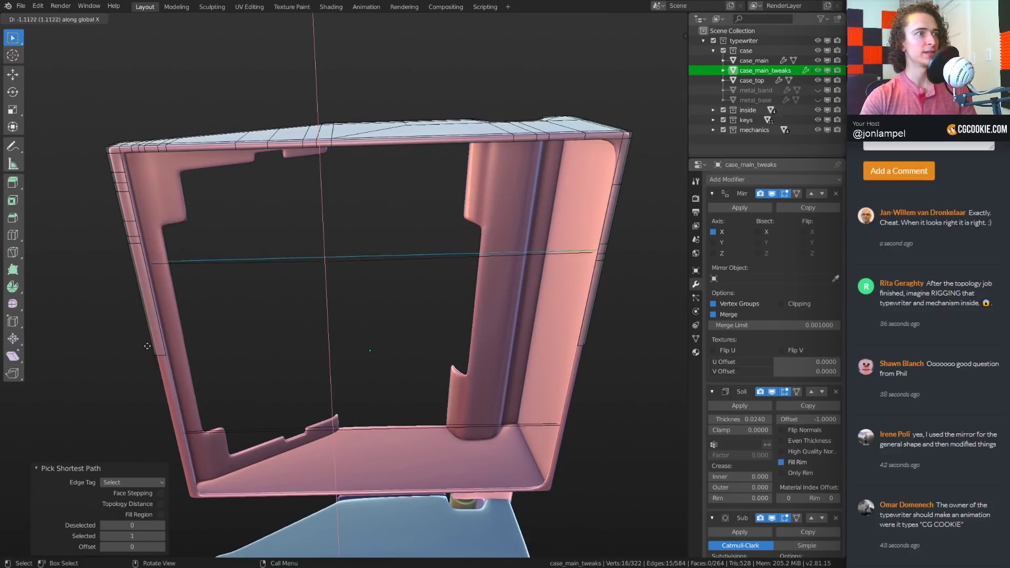
{"action": "left_click", "coordinate": [214, 327]}
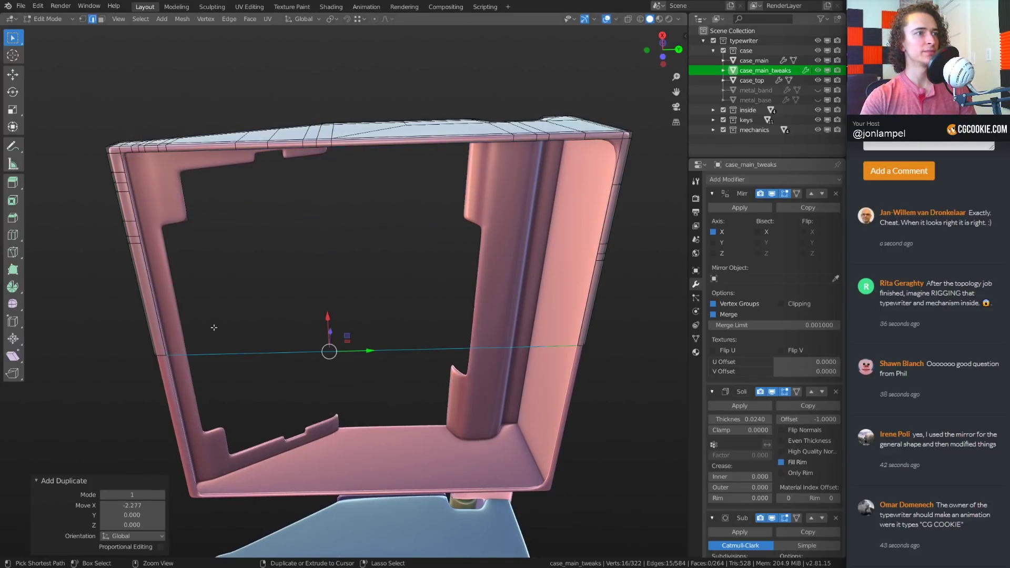
Select the whole case mesh and merge its vertices by distance
{"action": "key", "text": "a"}
{"action": "right_click", "coordinate": [372, 317]}
{"action": "key", "text": "Escape"}
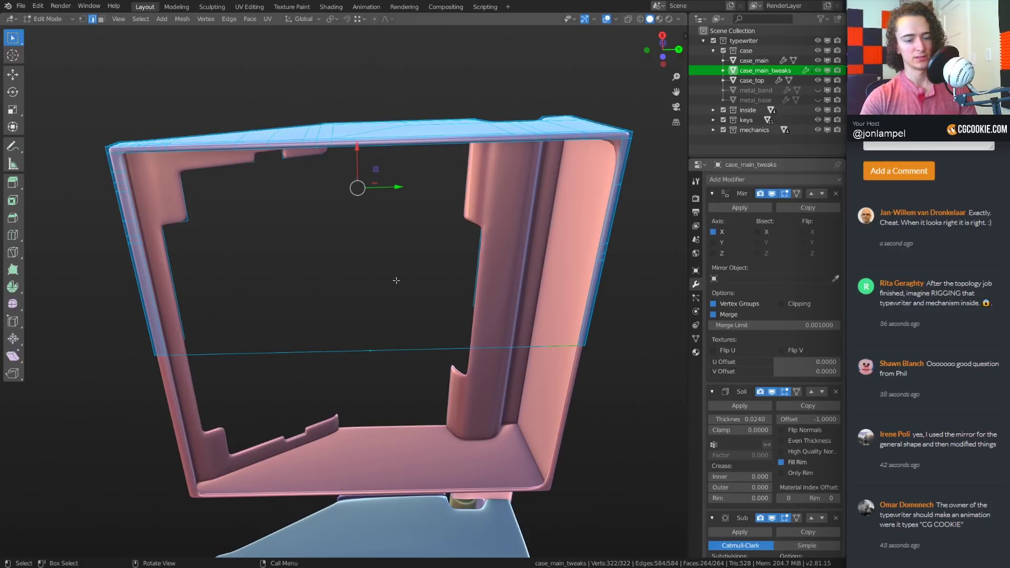
{"action": "key", "text": "ctrl+v"}
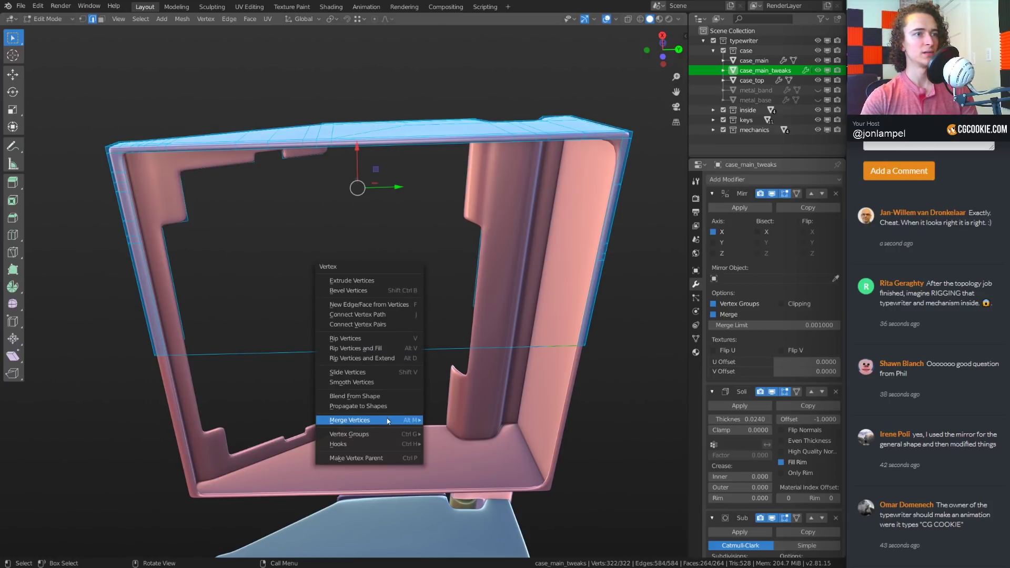
{"action": "mouse_move", "coordinate": [386, 420]}
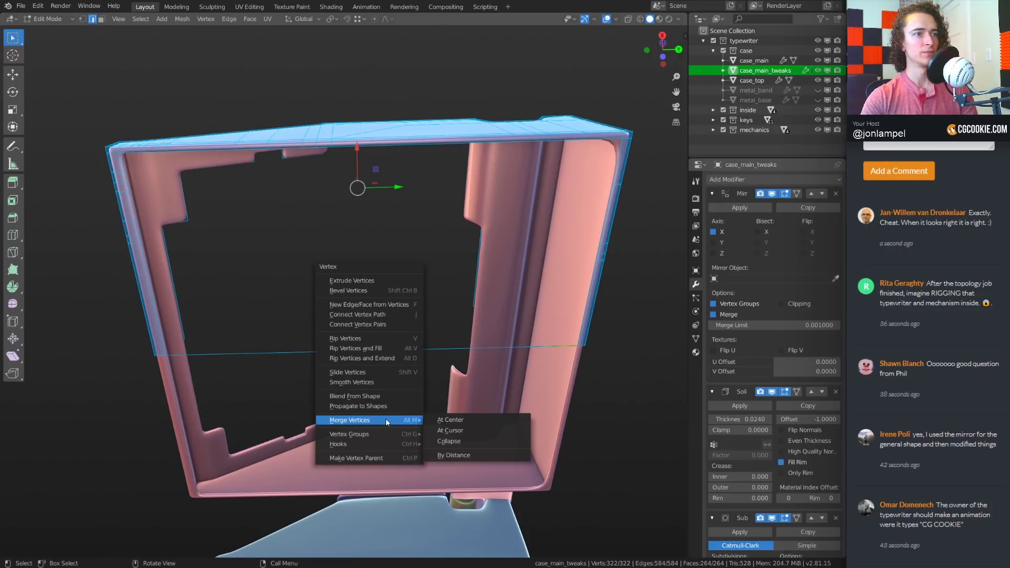
{"action": "left_click", "coordinate": [466, 455]}
Switch the viewport to wireframe shading with the case's open base in view
{"action": "middle_click_drag", "start_coordinate": [365, 359], "coordinate": [374, 364]}
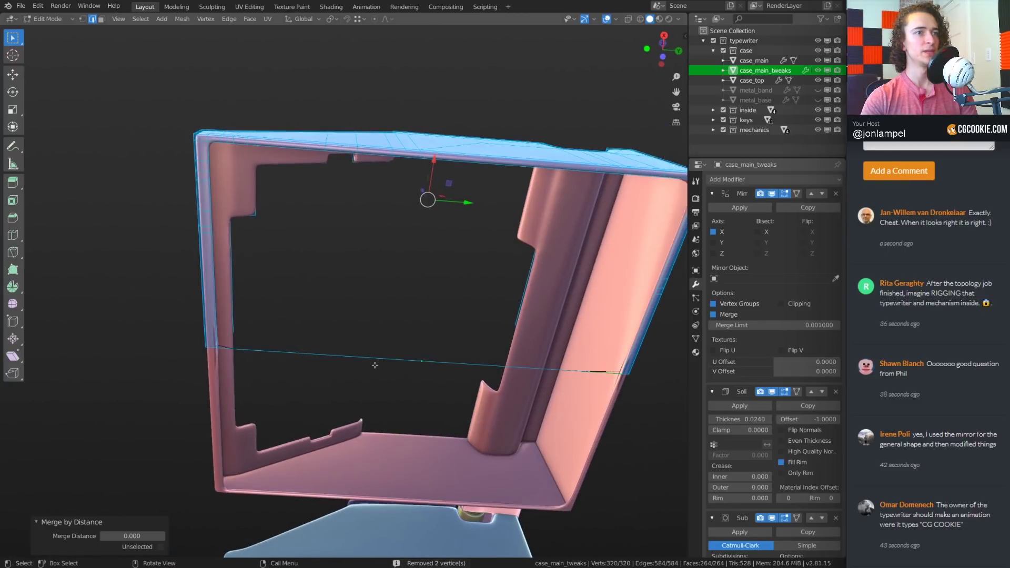
{"action": "key", "text": "z"}
{"action": "left_click", "coordinate": [250, 366]}
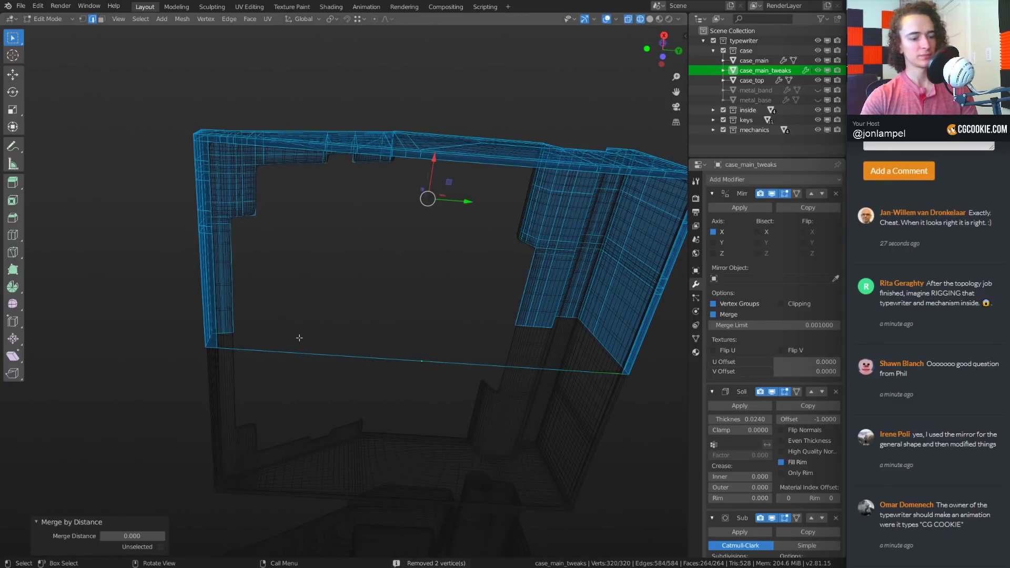
Select the vertex loop around the case's open bottom, including the path along the mirror centre and excluding the stray corner vertices
{"action": "key", "text": "1"}
{"action": "scroll", "coordinate": [300, 337], "scroll_direction": "up", "scroll_amount": 3}
{"action": "left_click", "coordinate": [298, 385]}
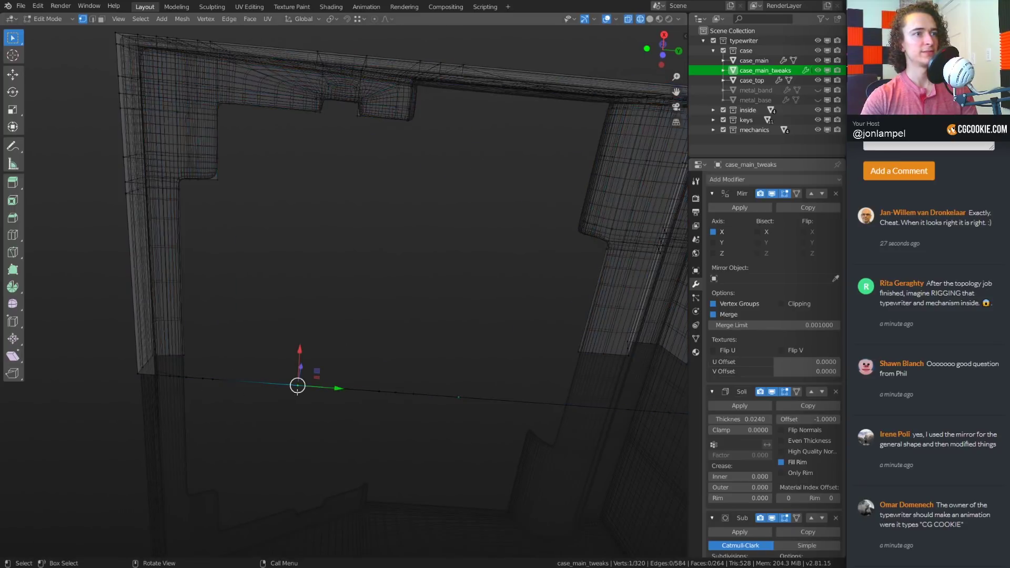
{"action": "scroll", "coordinate": [318, 248], "scroll_direction": "down", "scroll_amount": 3}
{"action": "middle_click_drag", "start_coordinate": [317, 248], "coordinate": [334, 220]}
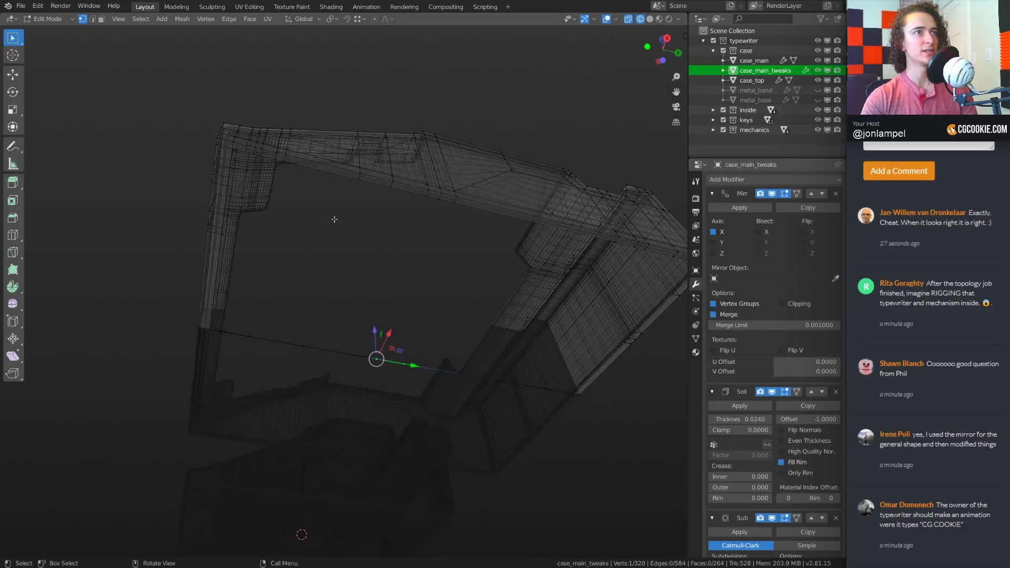
{"action": "left_click", "coordinate": [339, 174], "text": "alt"}
{"action": "middle_click_drag", "start_coordinate": [252, 335], "coordinate": [237, 317]}
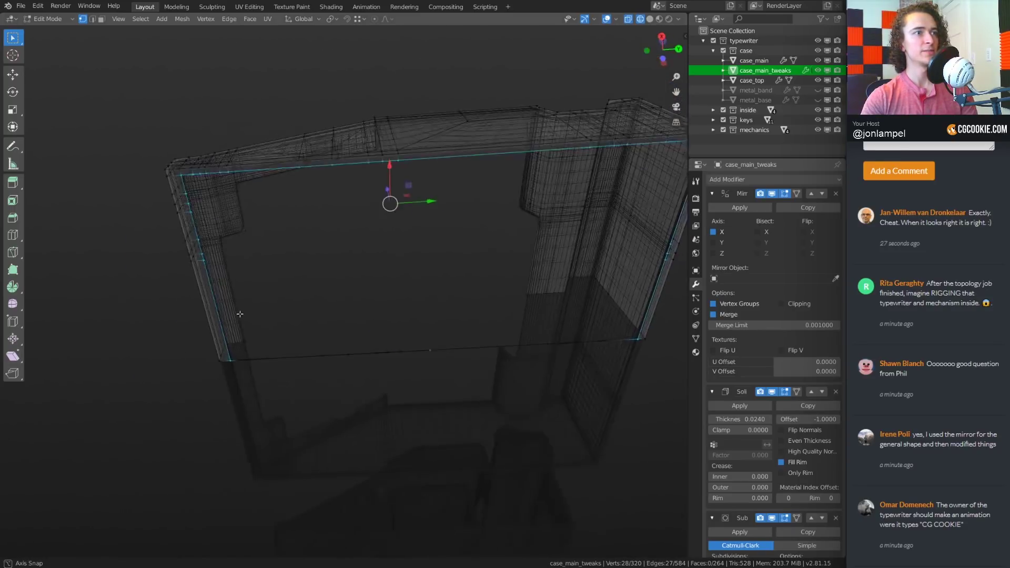
{"action": "key", "text": "b"}
{"action": "left_click_drag", "start_coordinate": [235, 317], "coordinate": [622, 434]}
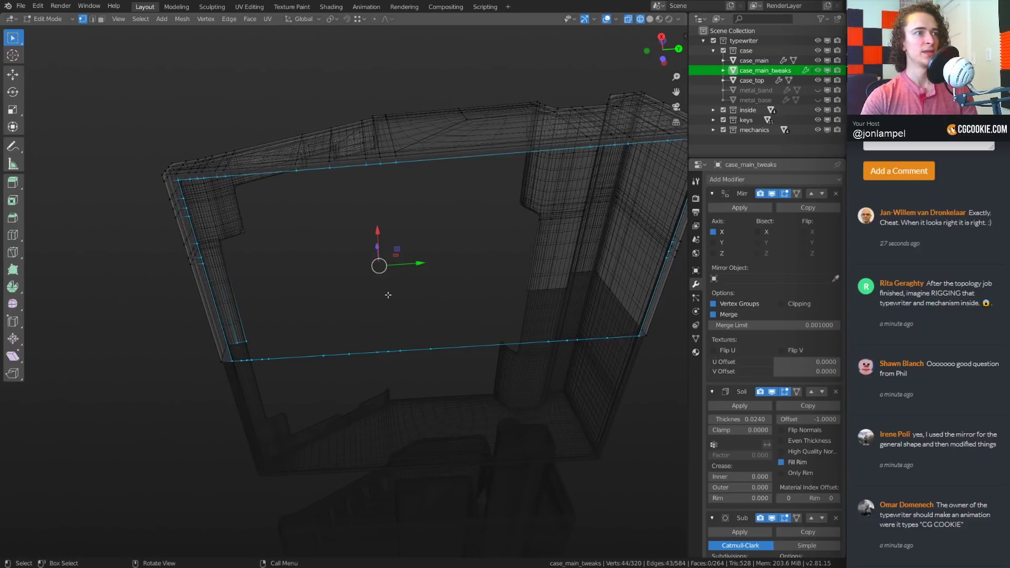
{"action": "left_click_drag", "start_coordinate": [270, 353], "coordinate": [210, 296], "text": "ctrl"}
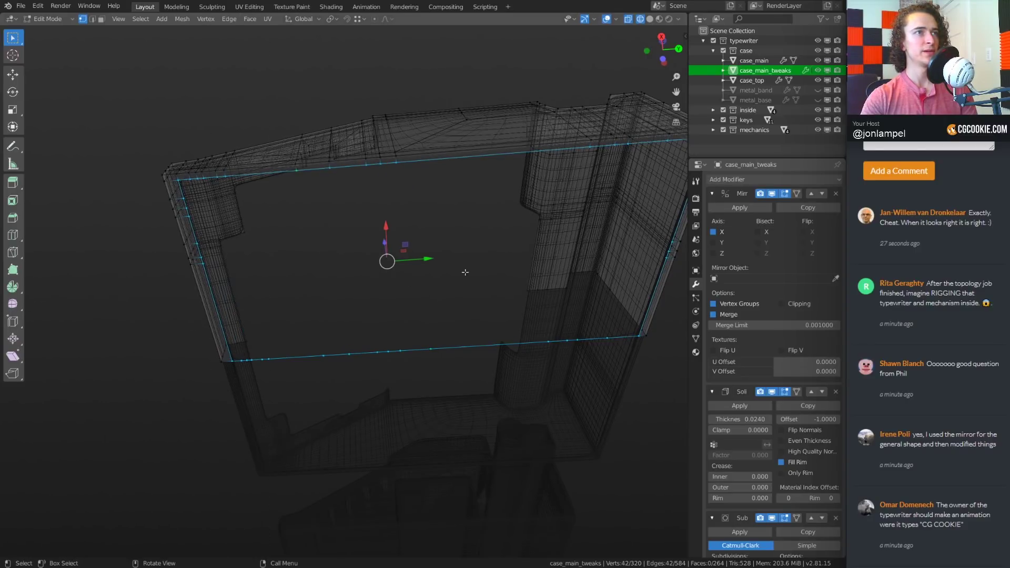
Try Smart Fill on the bottom outline with span 15 and offsets up to 8, and undo it
{"action": "mouse_move", "coordinate": [463, 273]}
{"action": "middle_mouse_down"}
{"action": "mouse_move", "coordinate": [461, 311]}
{"action": "mouse_move", "coordinate": [474, 272]}
{"action": "mouse_move", "coordinate": [471, 281]}
{"action": "middle_mouse_up"}
{"action": "key", "text": "f"}
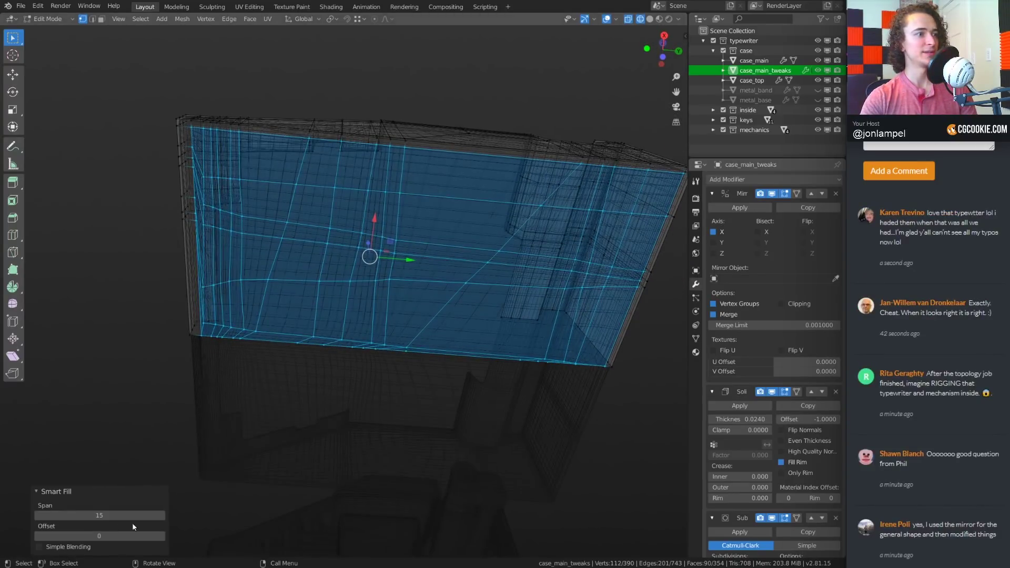
{"action": "left_click", "coordinate": [160, 534]}
{"action": "left_click", "coordinate": [159, 534]}
{"action": "left_click", "coordinate": [160, 534]}
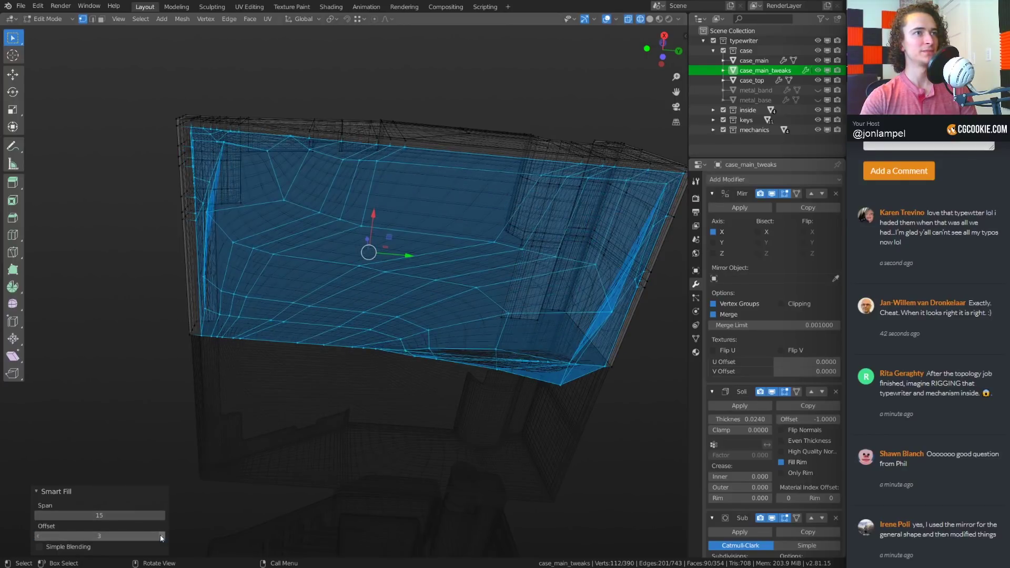
{"action": "left_click", "coordinate": [160, 534]}
{"action": "left_click", "coordinate": [160, 534]}
{"action": "left_click", "coordinate": [160, 534]}
{"action": "left_click", "coordinate": [160, 535]}
{"action": "left_click", "coordinate": [160, 534]}
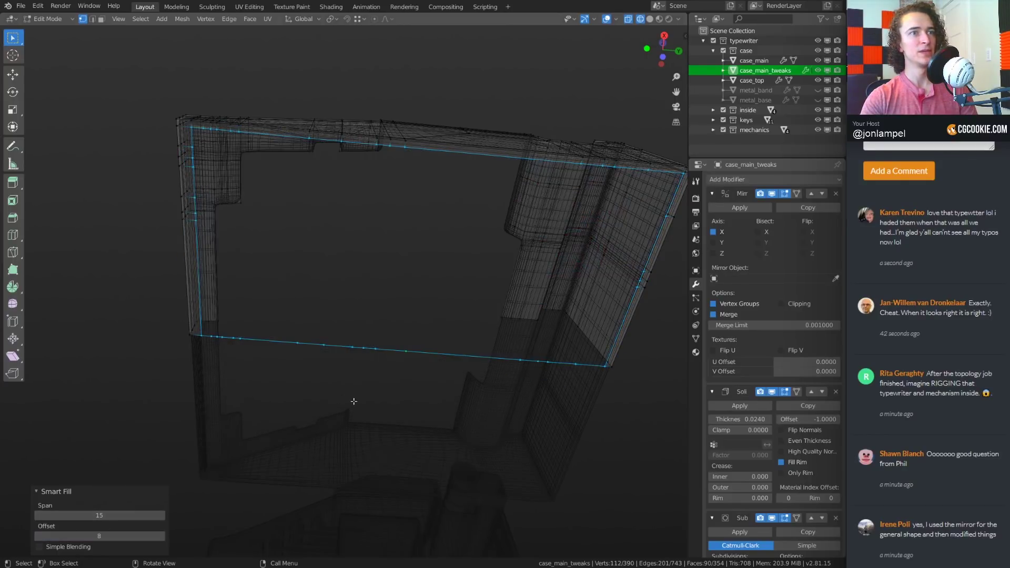
{"action": "key", "text": "ctrl+z"}
{"action": "key", "text": "ctrl+z"}
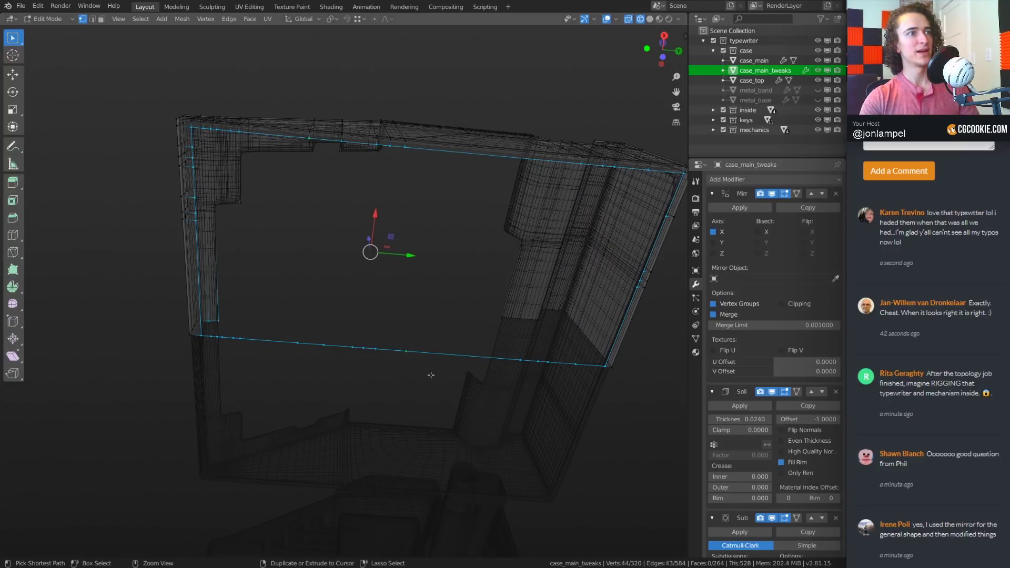
{"action": "key", "text": "ctrl+z"}
{"action": "middle_click_drag", "start_coordinate": [381, 334], "coordinate": [403, 296]}
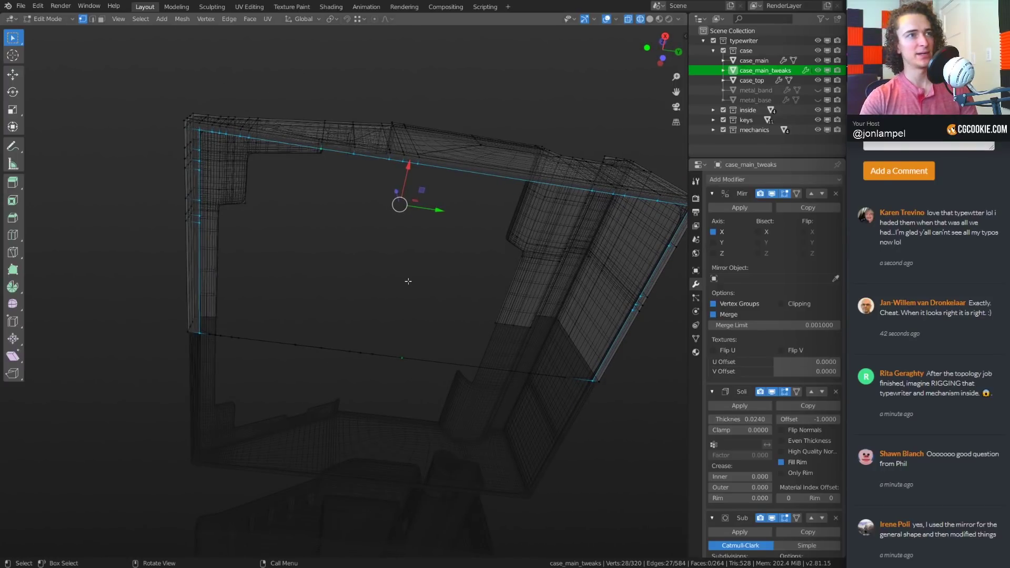
Select the mirror-centre path and the case's bottom rim as edge loops, and try Grid Fill between them
{"action": "key", "text": "F3"}
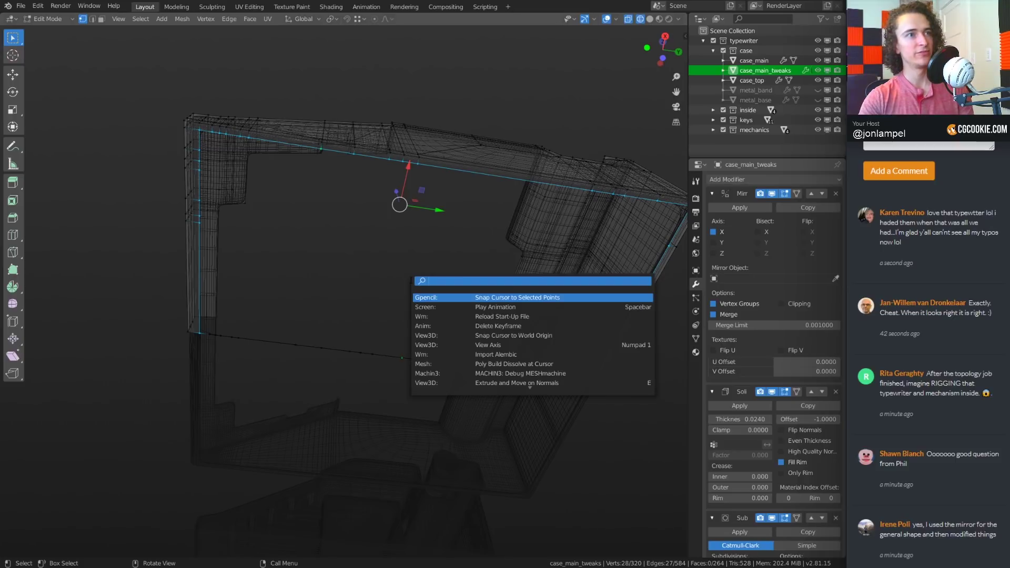
{"action": "type", "text": "grid"}
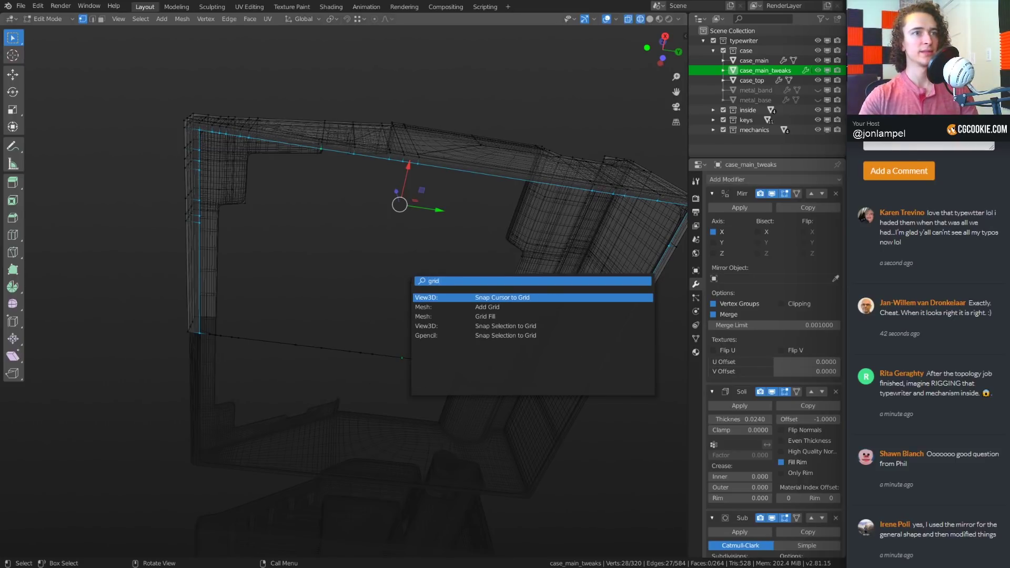
{"action": "left_click", "coordinate": [489, 317]}
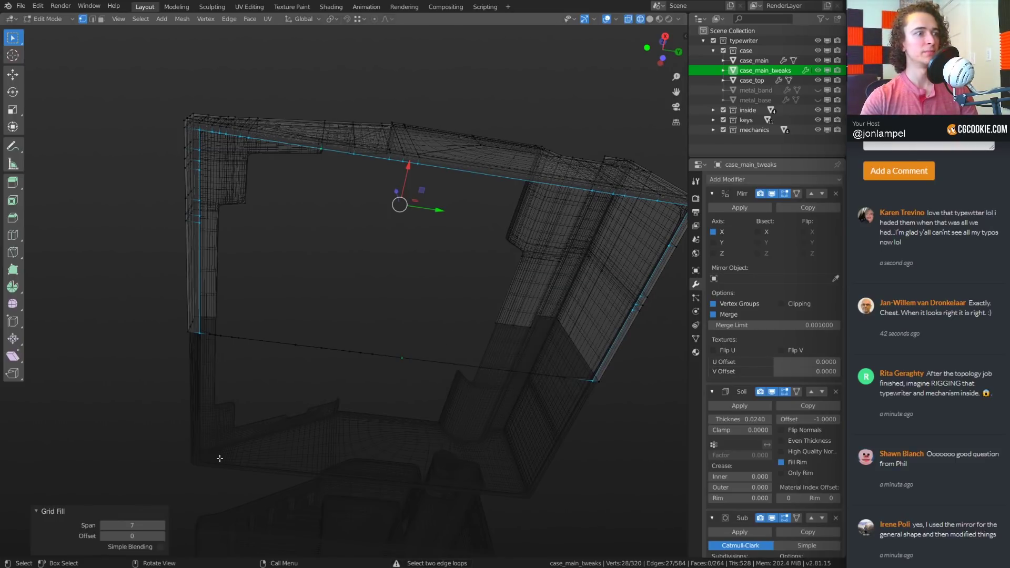
{"action": "left_click", "coordinate": [432, 361], "text": "alt"}
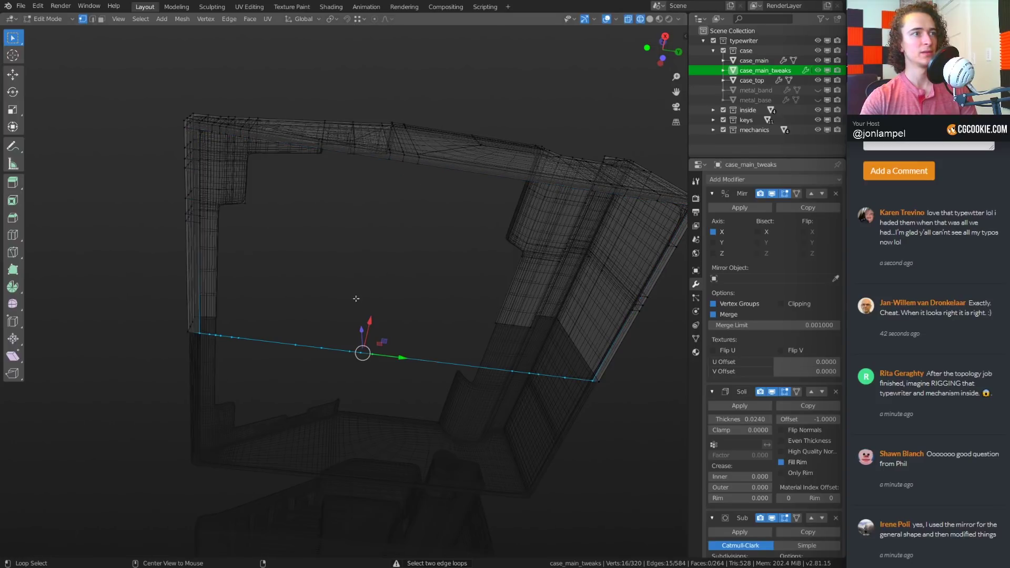
{"action": "left_click", "coordinate": [375, 156], "text": "alt+shift"}
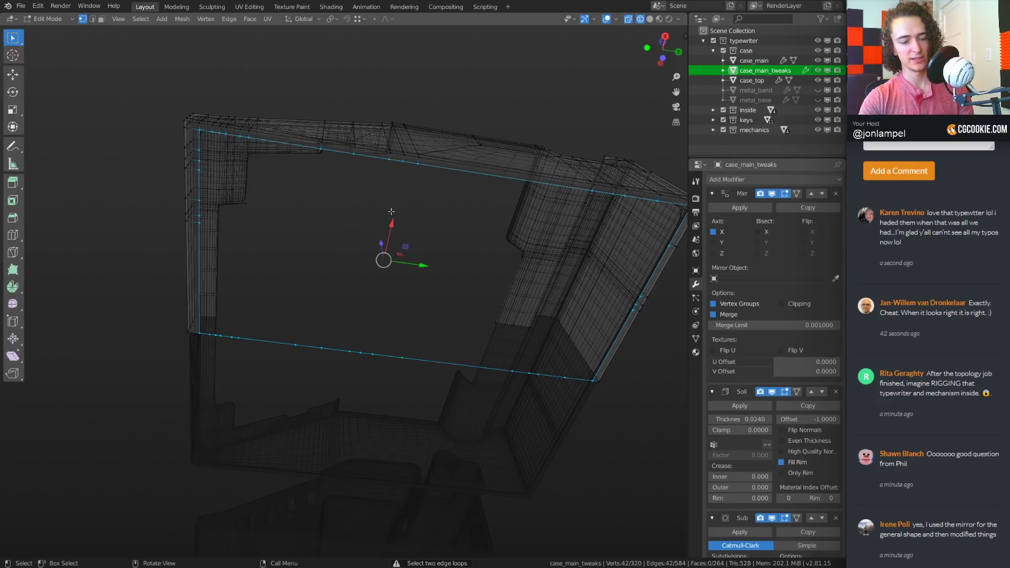
{"action": "key", "text": "F3"}
{"action": "left_click", "coordinate": [491, 235]}
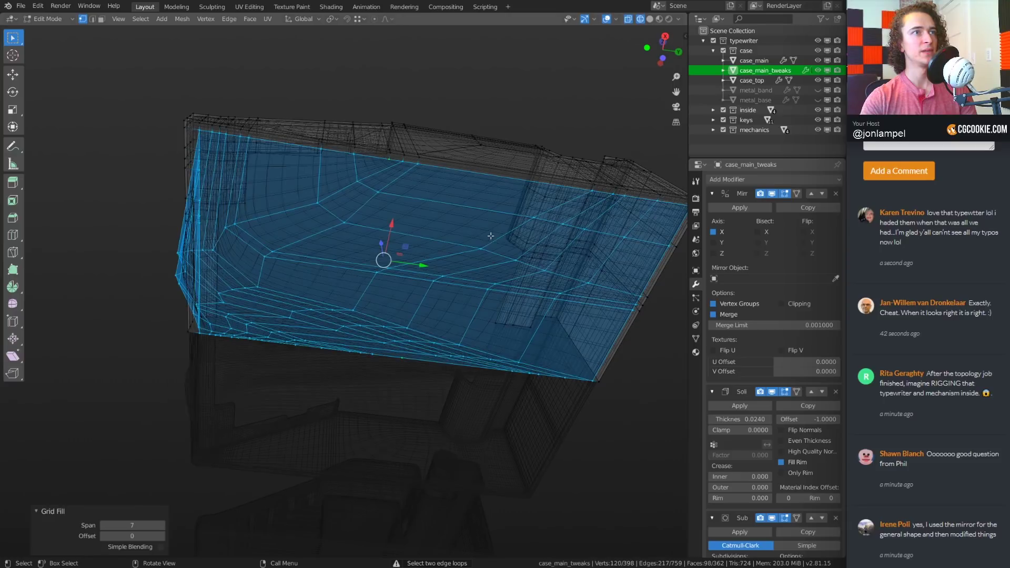
{"action": "middle_click_drag", "start_coordinate": [491, 235], "coordinate": [255, 340]}
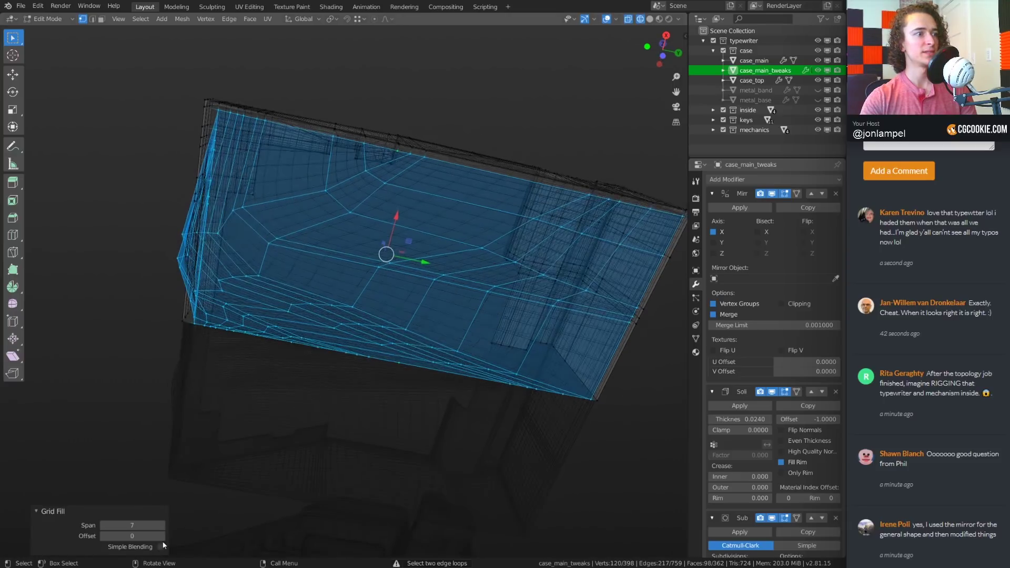
Try Grid Fill spans from 4 up to 13 on the bottom, and undo the fill
{"action": "left_click", "coordinate": [104, 527]}
{"action": "left_click", "coordinate": [104, 527]}
{"action": "left_click", "coordinate": [104, 527]}
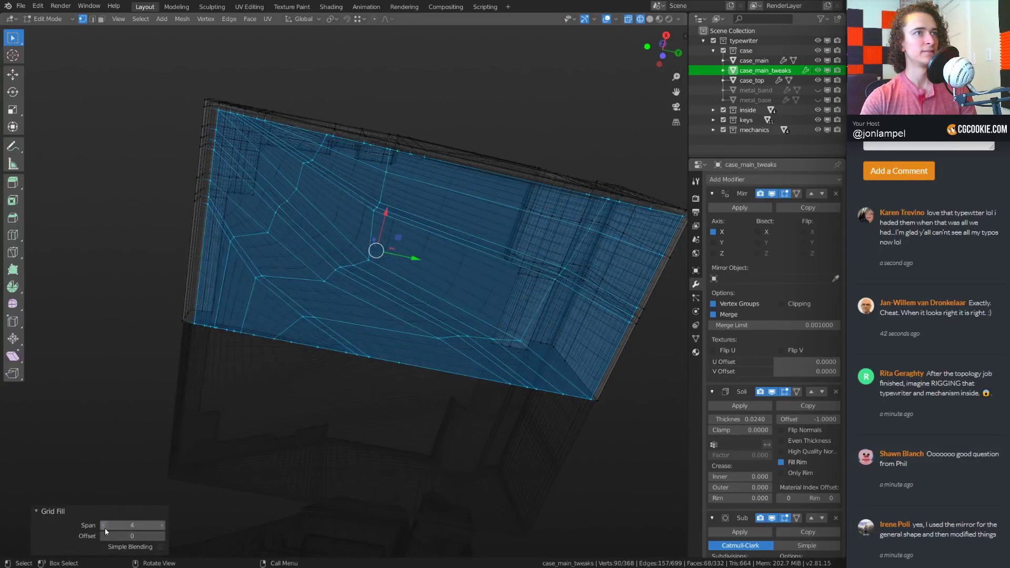
{"action": "left_click", "coordinate": [163, 525]}
{"action": "left_click", "coordinate": [163, 525]}
{"action": "left_click", "coordinate": [162, 525]}
{"action": "left_click", "coordinate": [163, 526]}
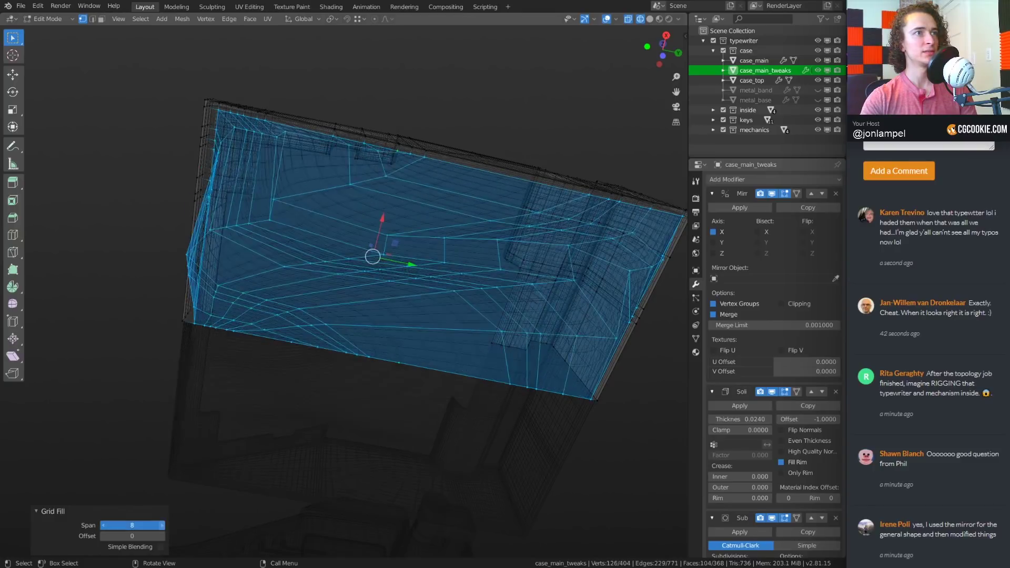
{"action": "left_click", "coordinate": [163, 525]}
{"action": "left_click", "coordinate": [162, 525]}
{"action": "left_click", "coordinate": [162, 526]}
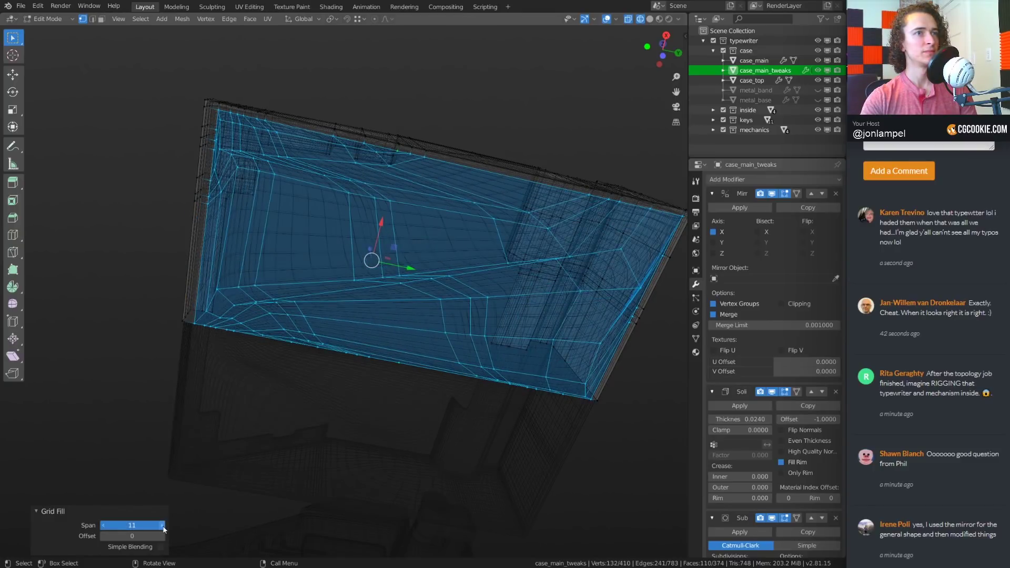
{"action": "left_click", "coordinate": [162, 525]}
{"action": "left_click", "coordinate": [162, 526]}
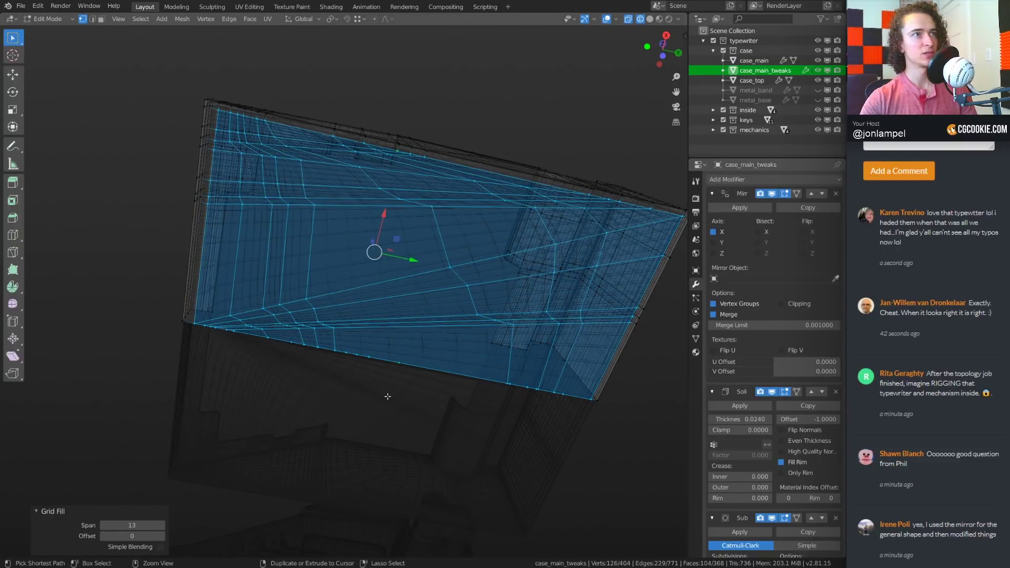
{"action": "key", "text": "ctrl+z"}
Select only the bottom edge path along the case's side from front to rear corner, and return the viewport to solid shading
{"action": "key", "text": "alt+a"}
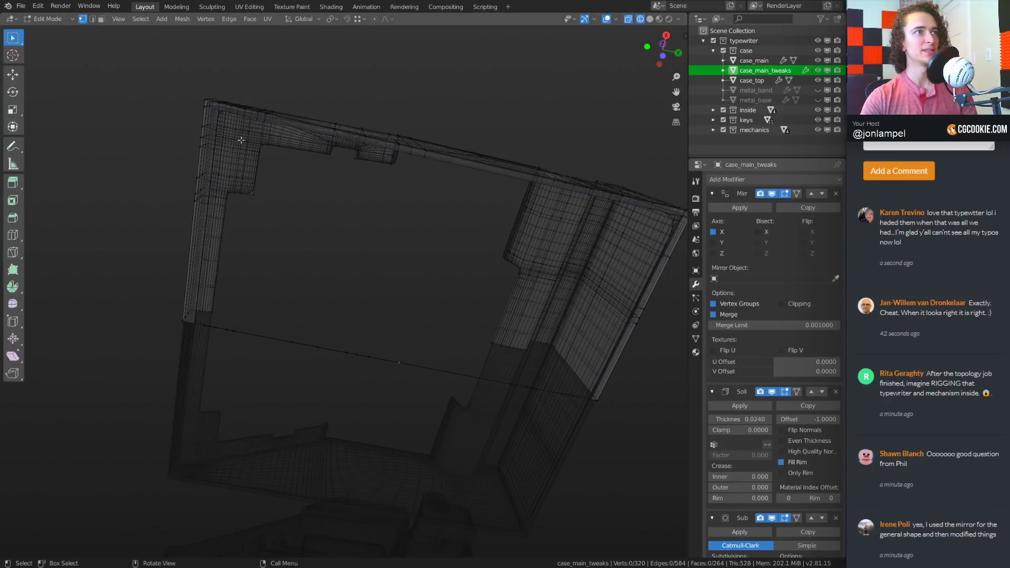
{"action": "middle_click_drag", "start_coordinate": [577, 237], "coordinate": [589, 256]}
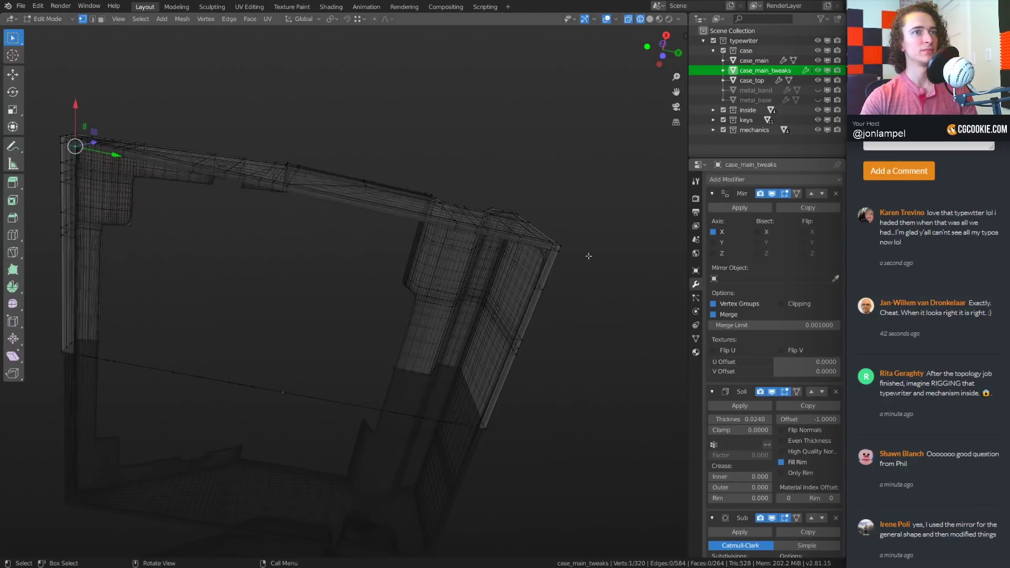
{"action": "left_click", "coordinate": [551, 249], "text": "ctrl"}
{"action": "middle_click_drag", "start_coordinate": [232, 219], "coordinate": [372, 268], "text": "shift"}
{"action": "scroll", "coordinate": [372, 268], "scroll_direction": "up", "scroll_amount": 2}
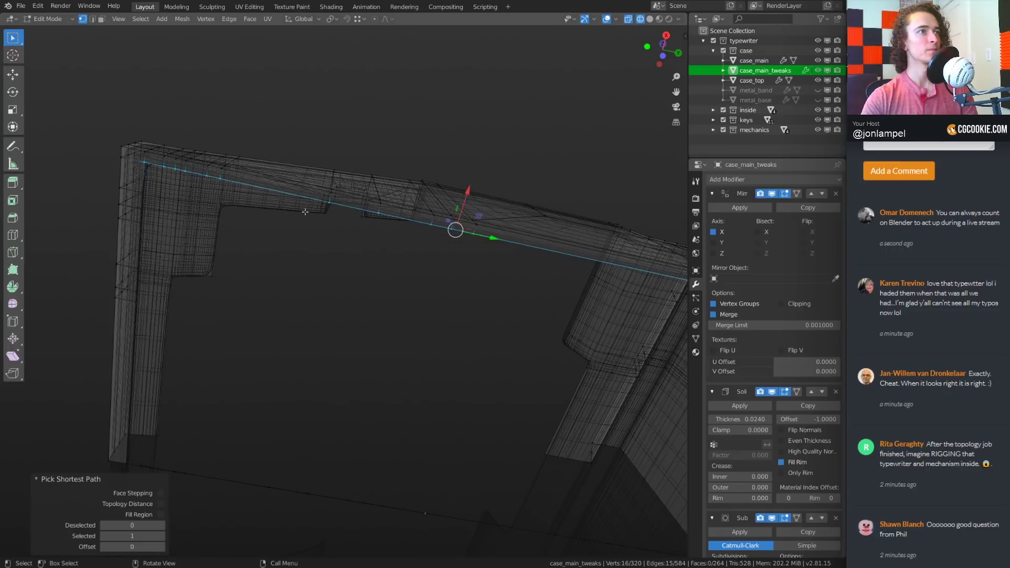
{"action": "key", "text": "z"}
{"action": "key", "text": "z"}
{"action": "middle_click_drag", "start_coordinate": [210, 224], "coordinate": [322, 220], "text": "shift"}
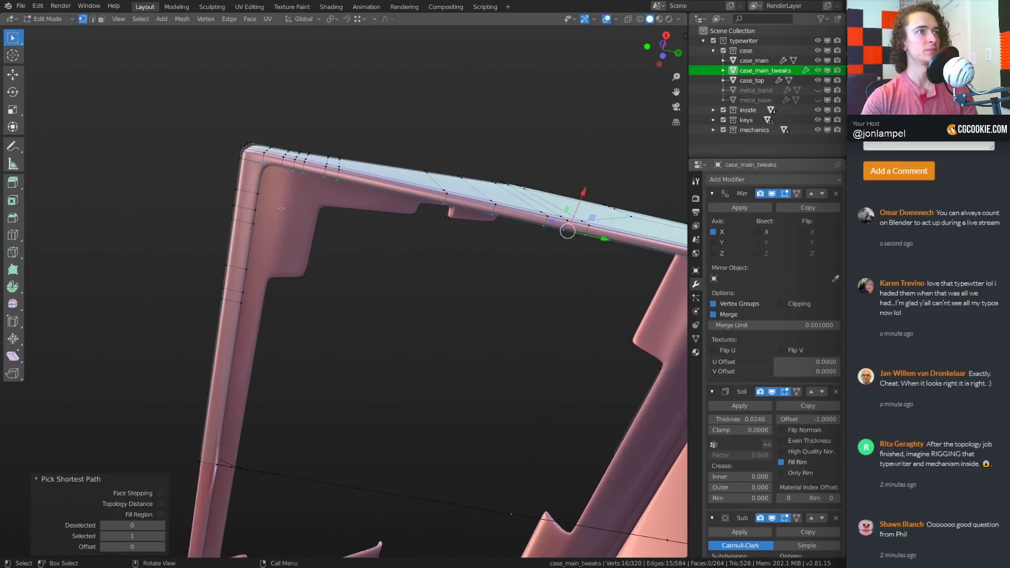
{"action": "scroll", "coordinate": [321, 221], "scroll_direction": "up", "scroll_amount": 1}
Extrude the selected side path -0.180 along X toward the mirror centre, snapping it to the case's edge
{"action": "key", "text": "e"}
{"action": "key", "text": "x"}
{"action": "left_click", "coordinate": [237, 167], "text": "ctrl"}
{"action": "key", "text": "e"}
{"action": "key", "text": "z"}
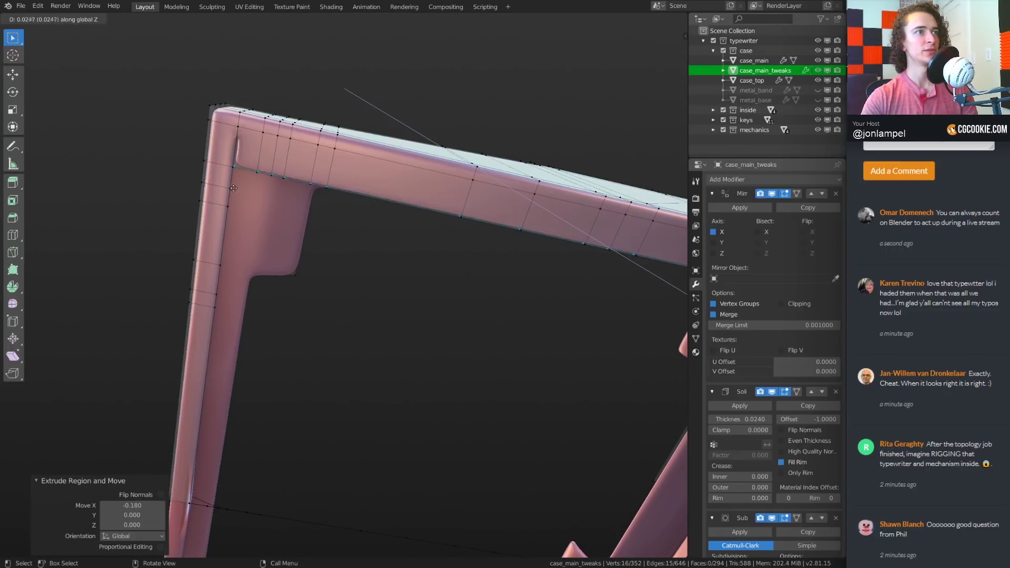
{"action": "left_click", "coordinate": [231, 188], "text": "ctrl"}
{"action": "key", "text": "ctrl+z"}
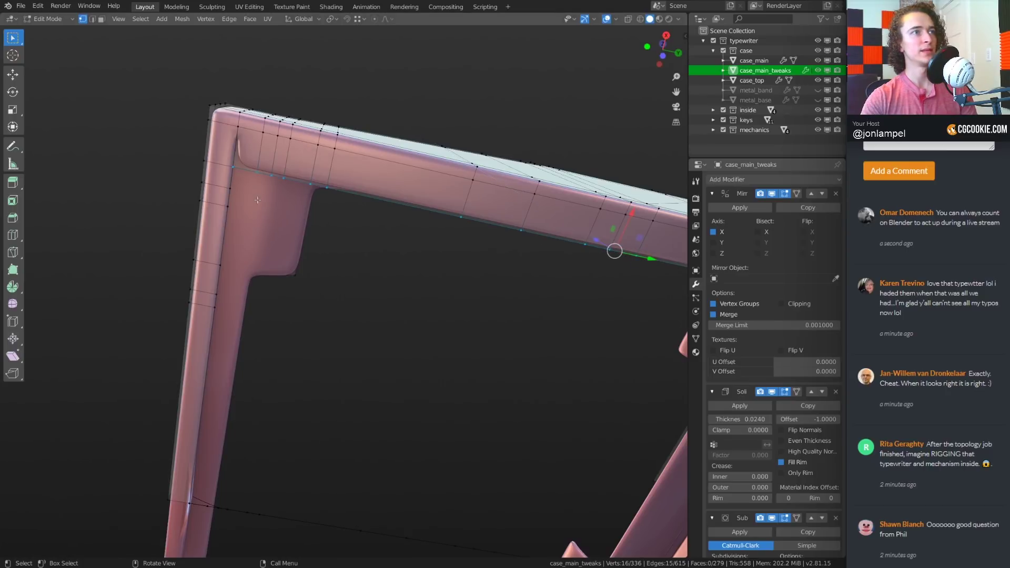
Extrude the path twice more along X, by -0.100 and -0.087, with snapping to the case's edge vertices
{"action": "key", "text": "e"}
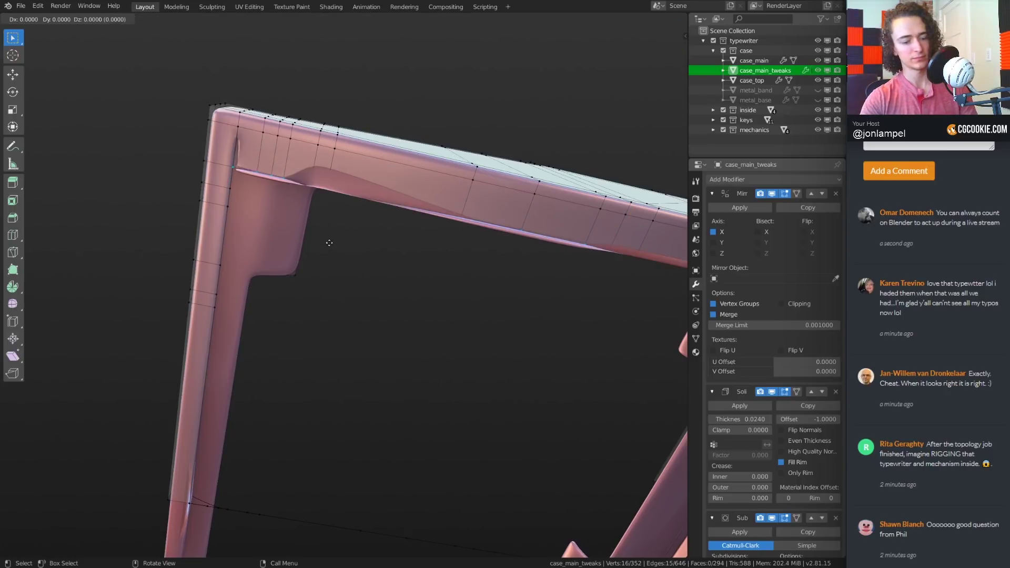
{"action": "key", "text": "x"}
{"action": "left_click", "coordinate": [322, 261], "text": "ctrl"}
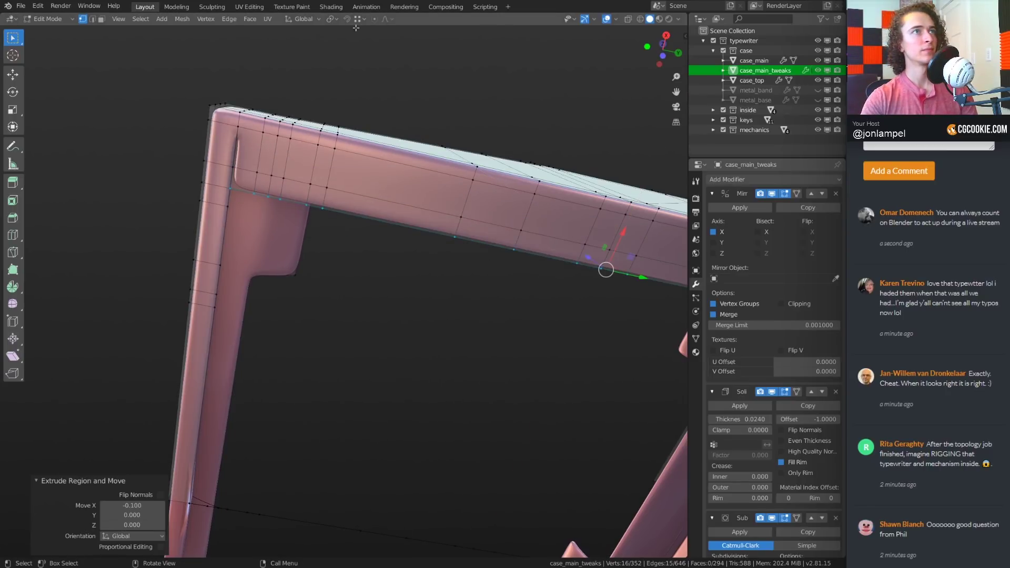
{"action": "key", "text": "e"}
{"action": "key", "text": "x"}
{"action": "left_click", "coordinate": [229, 209]}
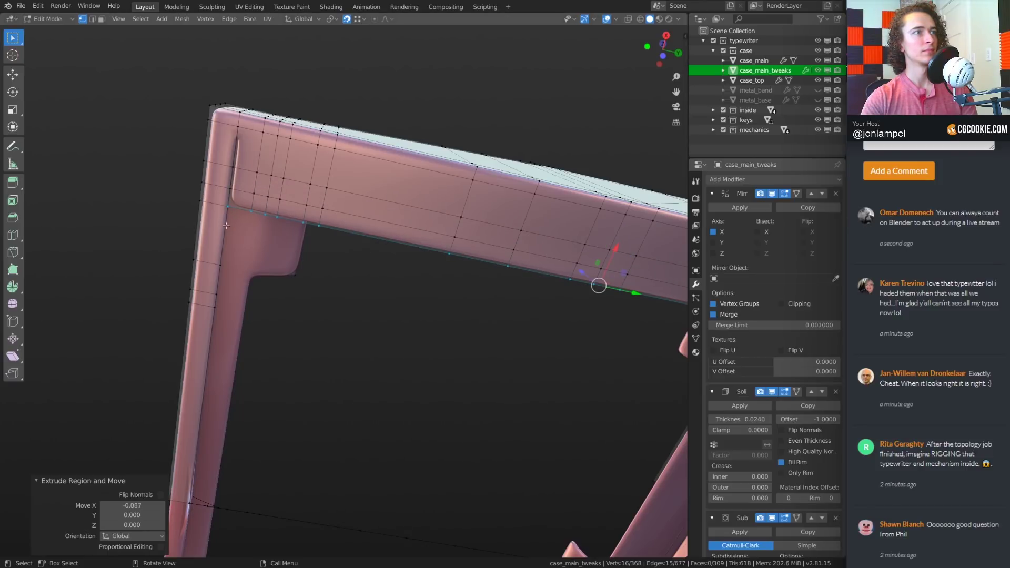
Continue extruding the path along X, snapping each row to the case's edge vertices, until it reaches the mirror centre
{"action": "key", "text": "e"}
{"action": "key", "text": "x"}
{"action": "left_click", "coordinate": [221, 268]}
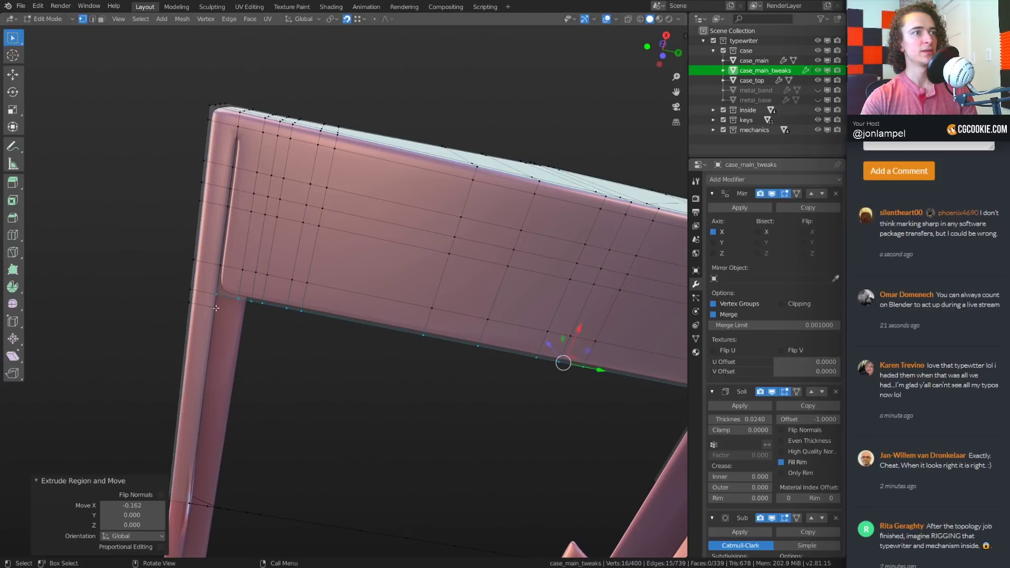
{"action": "key", "text": "e"}
{"action": "key", "text": "x"}
{"action": "left_click", "coordinate": [221, 340]}
{"action": "middle_click_drag", "start_coordinate": [222, 340], "coordinate": [250, 189], "text": "shift"}
{"action": "key", "text": "e"}
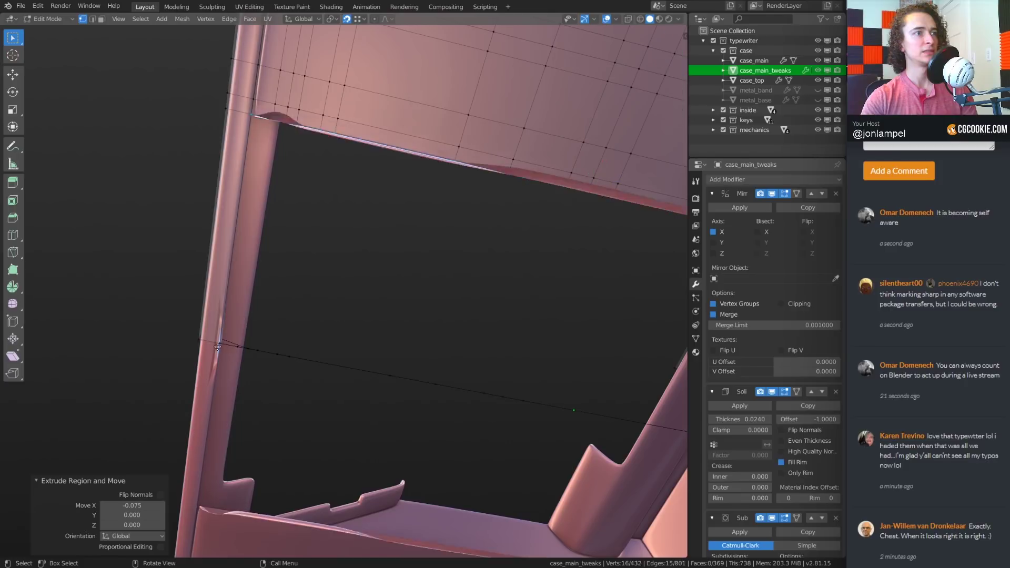
{"action": "key", "text": "x"}
{"action": "left_click", "coordinate": [220, 345]}
Select the whole case mesh and merge its vertices by distance
{"action": "scroll", "coordinate": [436, 298], "scroll_direction": "down", "scroll_amount": 8}
{"action": "key", "text": "a"}
{"action": "right_click", "coordinate": [406, 313]}
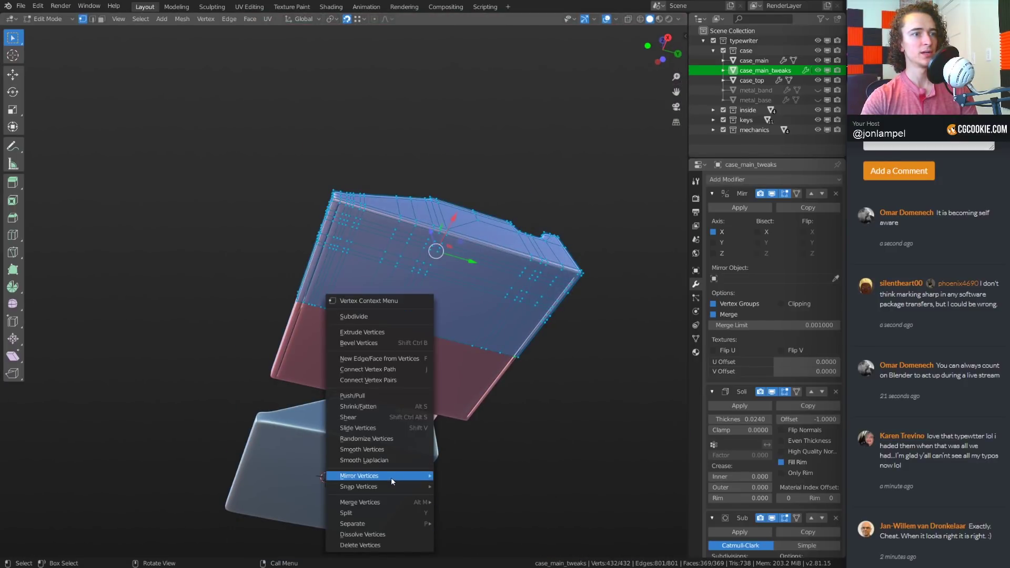
{"action": "left_click", "coordinate": [458, 503]}
Examine the filled bottom's corner and edge from below for shading errors and creases
{"action": "middle_click_drag", "start_coordinate": [463, 372], "coordinate": [511, 338]}
{"action": "key", "text": "KP_Decimal"}
{"action": "middle_click_drag", "start_coordinate": [566, 296], "coordinate": [510, 347], "text": "shift"}
{"action": "scroll", "coordinate": [511, 254], "scroll_direction": "up", "scroll_amount": 1}
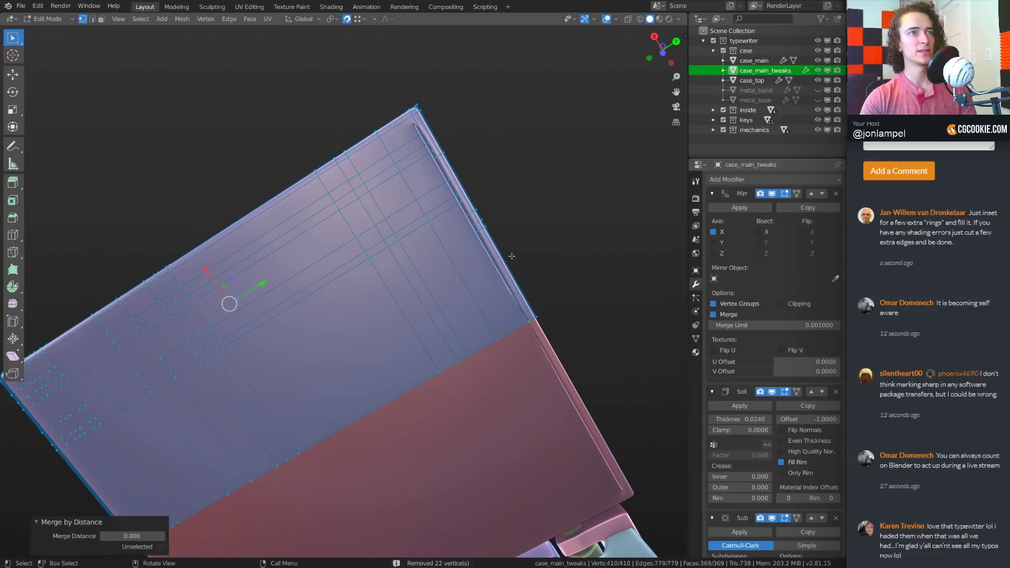
{"action": "middle_click_drag", "start_coordinate": [397, 236], "coordinate": [351, 248]}
{"action": "scroll", "coordinate": [609, 326], "scroll_direction": "up", "scroll_amount": 1}
{"action": "middle_click_drag", "start_coordinate": [646, 263], "coordinate": [595, 310], "text": "shift"}
{"action": "scroll", "coordinate": [595, 311], "scroll_direction": "up", "scroll_amount": 2}
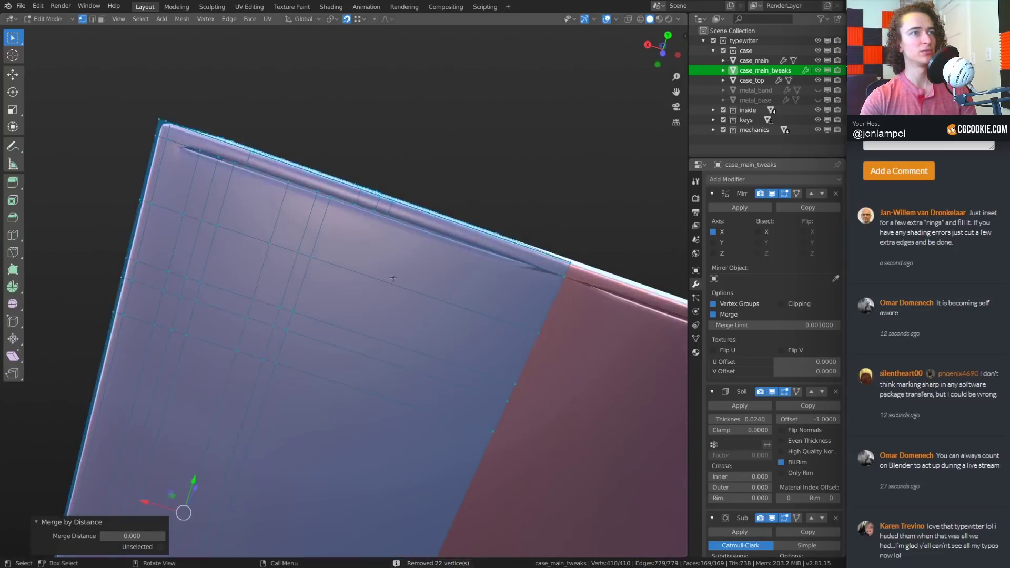
Snap a vertex on the filled bottom's back border onto the matching vertex along the case's edge
{"action": "mouse_move", "coordinate": [406, 254]}
{"action": "middle_mouse_down"}
{"action": "mouse_move", "coordinate": [397, 264]}
{"action": "mouse_move", "coordinate": [399, 252]}
{"action": "middle_mouse_up"}
{"action": "left_click", "coordinate": [357, 187]}
{"action": "key", "text": "g"}
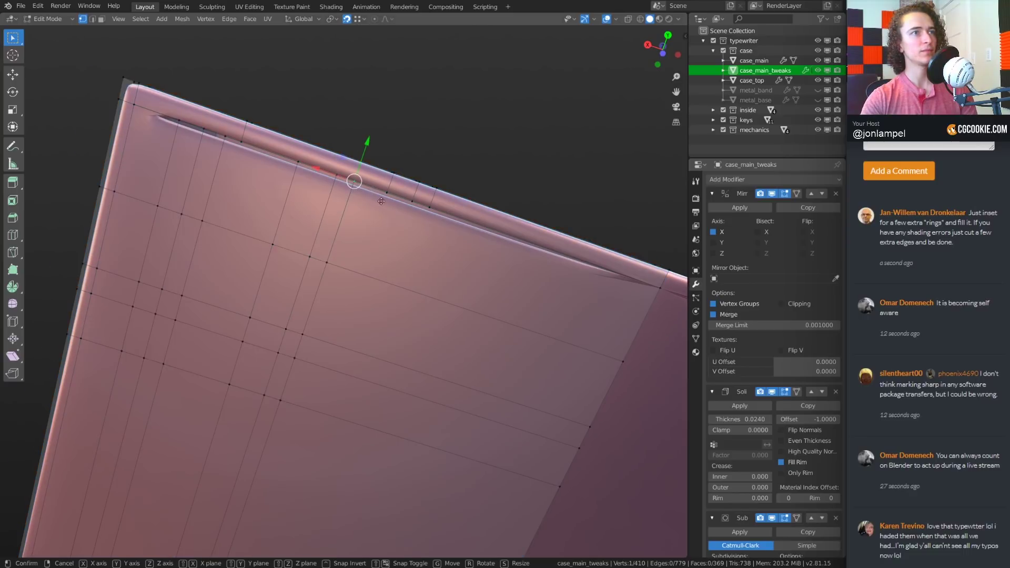
{"action": "left_click", "coordinate": [408, 193]}
{"action": "key", "text": "g"}
{"action": "left_click", "coordinate": [431, 212]}
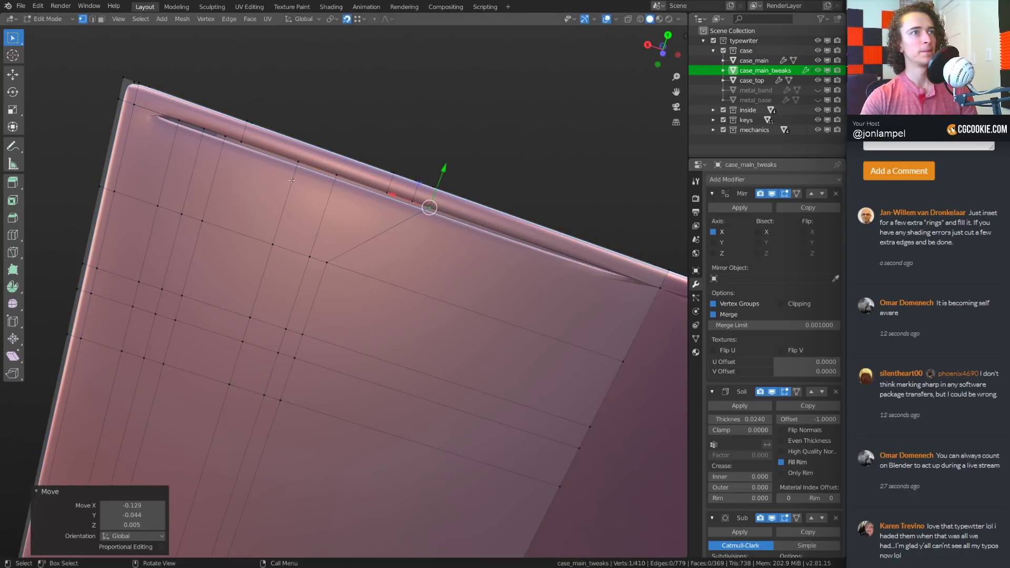
Shift the next three back-border vertices toward the case's edge vertices by -0.324, -0.377 and -0.065 along X
{"action": "left_click", "coordinate": [343, 180]}
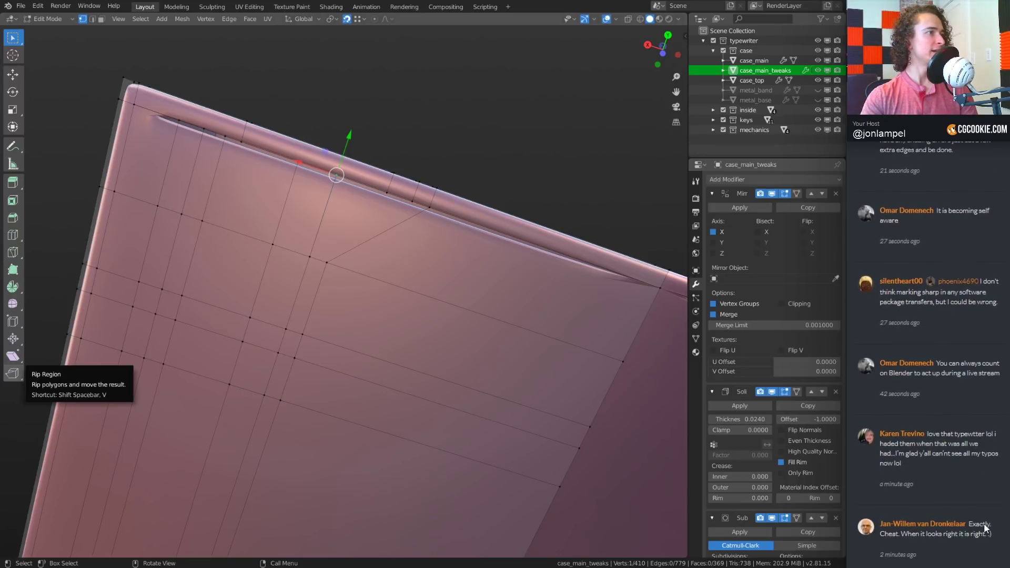
{"action": "key", "text": "g"}
{"action": "left_click", "coordinate": [412, 202]}
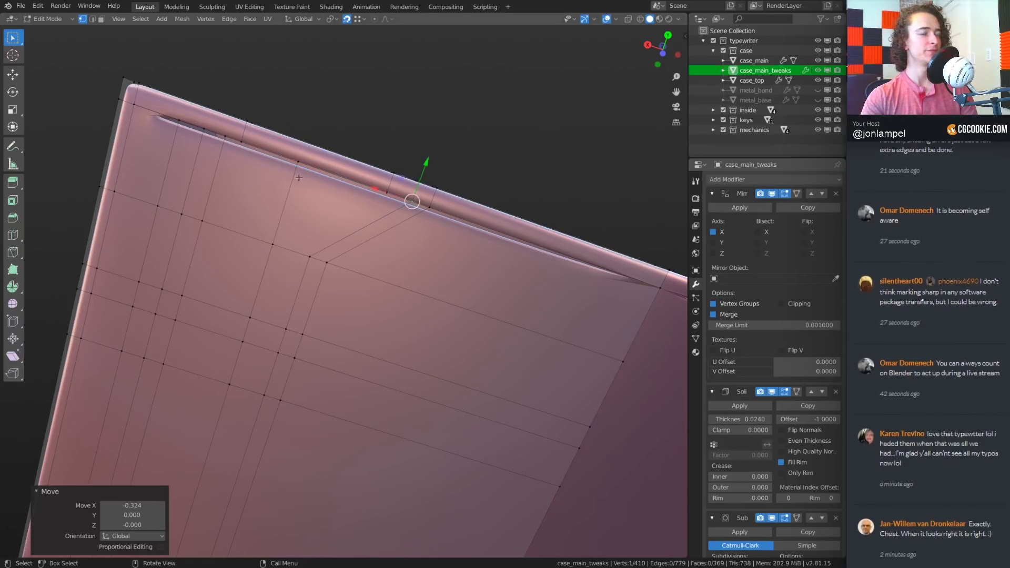
{"action": "key", "text": "g"}
{"action": "left_click", "coordinate": [269, 152]}
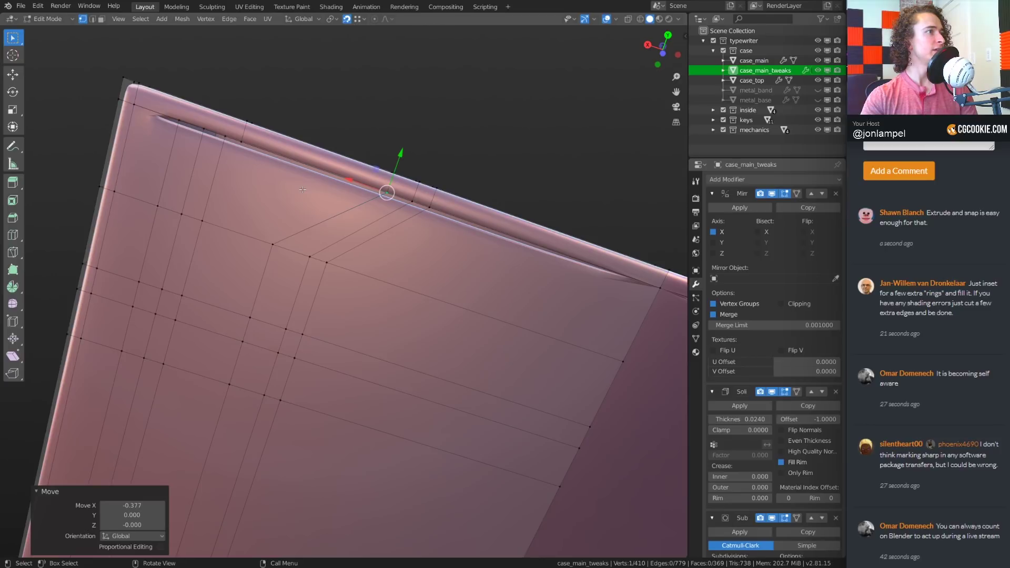
{"action": "left_click", "coordinate": [222, 144]}
{"action": "key", "text": "g"}
{"action": "key", "text": "x"}
{"action": "left_click", "coordinate": [234, 150]}
Add a centred loop cut with 2 cuts through the case's back wall beside the corner
{"action": "scroll", "coordinate": [251, 221], "scroll_direction": "up", "scroll_amount": 4}
{"action": "middle_click_drag", "start_coordinate": [234, 150], "coordinate": [363, 313], "text": "shift"}
{"action": "scroll", "coordinate": [251, 220], "scroll_direction": "down", "scroll_amount": 5}
{"action": "scroll", "coordinate": [363, 314], "scroll_direction": "up", "scroll_amount": 3}
{"action": "middle_click_drag", "start_coordinate": [302, 247], "coordinate": [386, 215]}
{"action": "key", "text": "ctrl+r"}
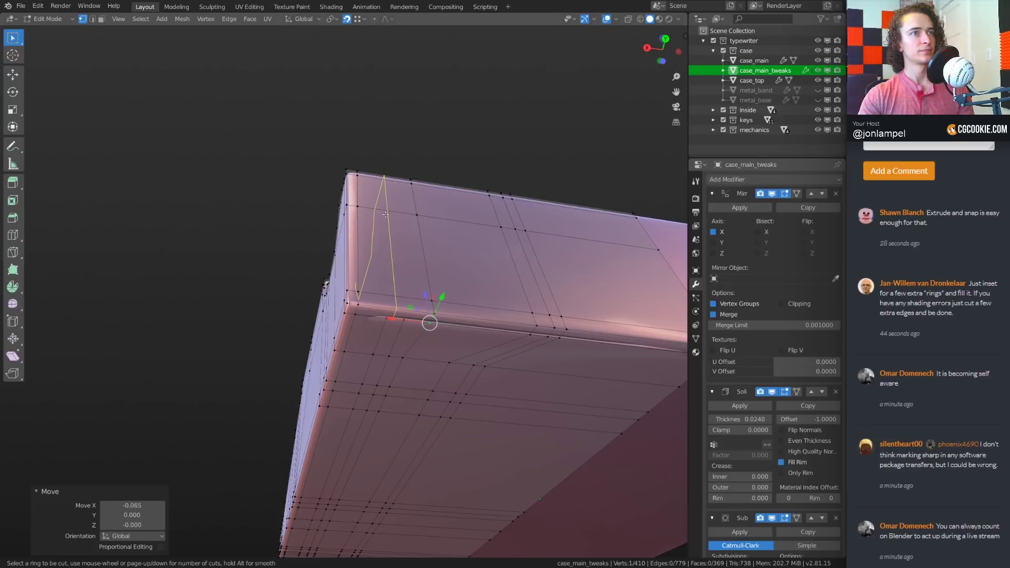
{"action": "scroll", "coordinate": [386, 215], "scroll_direction": "up", "scroll_amount": 1}
{"action": "left_click", "coordinate": [386, 215]}
{"action": "right_click", "coordinate": [386, 215]}
Snap the two new cuts' lower end vertices onto the bottom's border vertices near the corner
{"action": "middle_click_drag", "start_coordinate": [374, 294], "coordinate": [402, 200]}
{"action": "scroll", "coordinate": [405, 183], "scroll_direction": "up", "scroll_amount": 2}
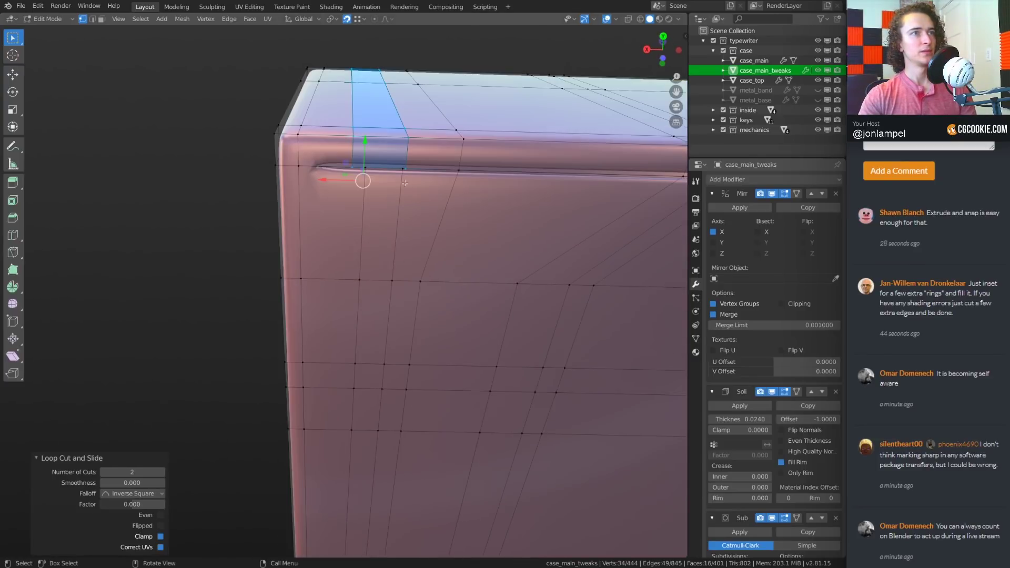
{"action": "left_click", "coordinate": [404, 171]}
{"action": "key", "text": "g"}
{"action": "left_click", "coordinate": [407, 169]}
{"action": "left_click", "coordinate": [370, 173]}
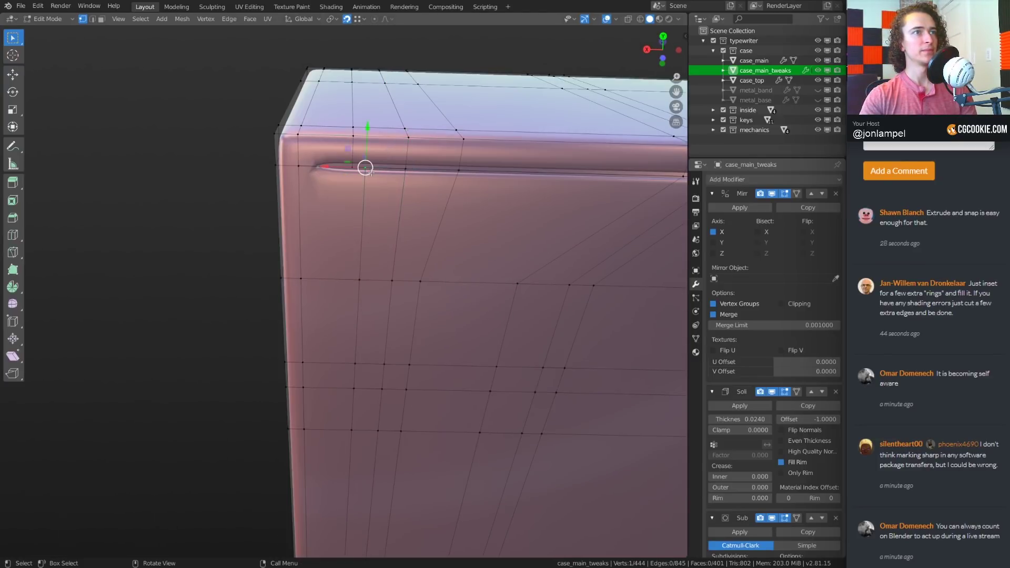
{"action": "key", "text": "g"}
{"action": "left_click", "coordinate": [358, 171]}
Select the whole case mesh and merge its vertices by distance to weld the back border
{"action": "scroll", "coordinate": [526, 234], "scroll_direction": "down", "scroll_amount": 3}
{"action": "middle_click_drag", "start_coordinate": [542, 236], "coordinate": [400, 215], "text": "shift"}
{"action": "key", "text": "a"}
{"action": "right_click", "coordinate": [405, 214]}
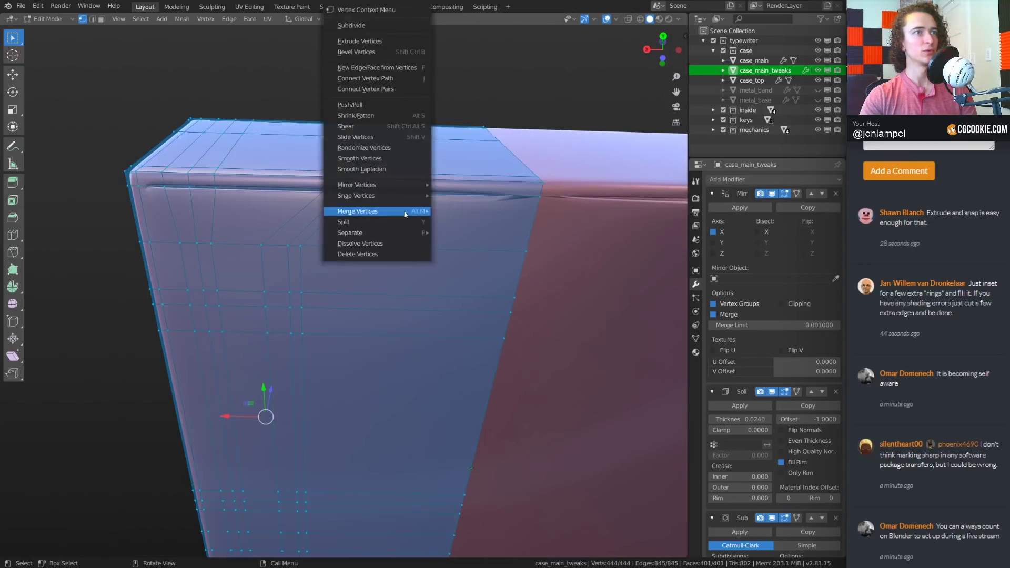
{"action": "mouse_move", "coordinate": [405, 214]}
{"action": "left_click", "coordinate": [478, 270]}
{"action": "middle_click_drag", "start_coordinate": [478, 270], "coordinate": [502, 282]}
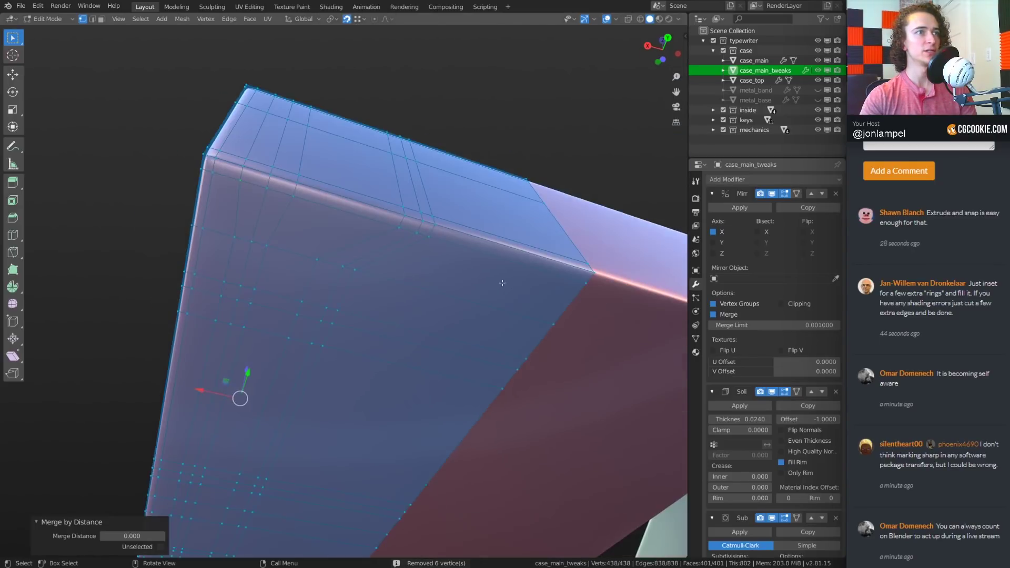
Examine the closed simplified case from several sides and compare it with the original typewriter
{"action": "key", "text": "Tab"}
{"action": "scroll", "coordinate": [409, 320], "scroll_direction": "down", "scroll_amount": 4}
{"action": "middle_click_drag", "start_coordinate": [409, 320], "coordinate": [322, 307]}
{"action": "key", "text": "Tab"}
{"action": "middle_click_drag", "start_coordinate": [437, 327], "coordinate": [380, 330]}
{"action": "key", "text": "alt+a"}
{"action": "middle_click_drag", "start_coordinate": [358, 268], "coordinate": [462, 384]}
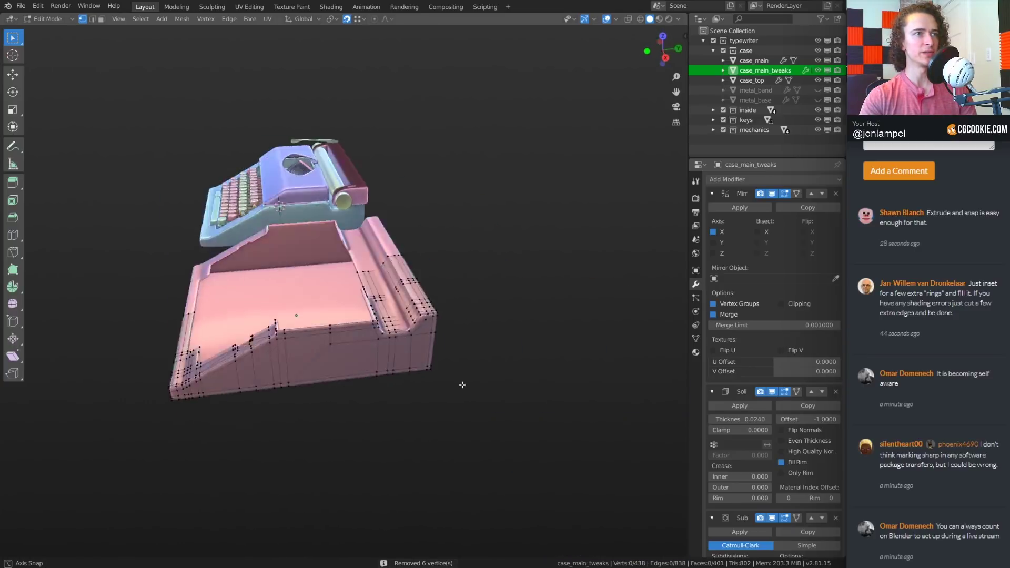
{"action": "key", "text": "Tab"}
{"action": "middle_click_drag", "start_coordinate": [411, 364], "coordinate": [398, 387]}
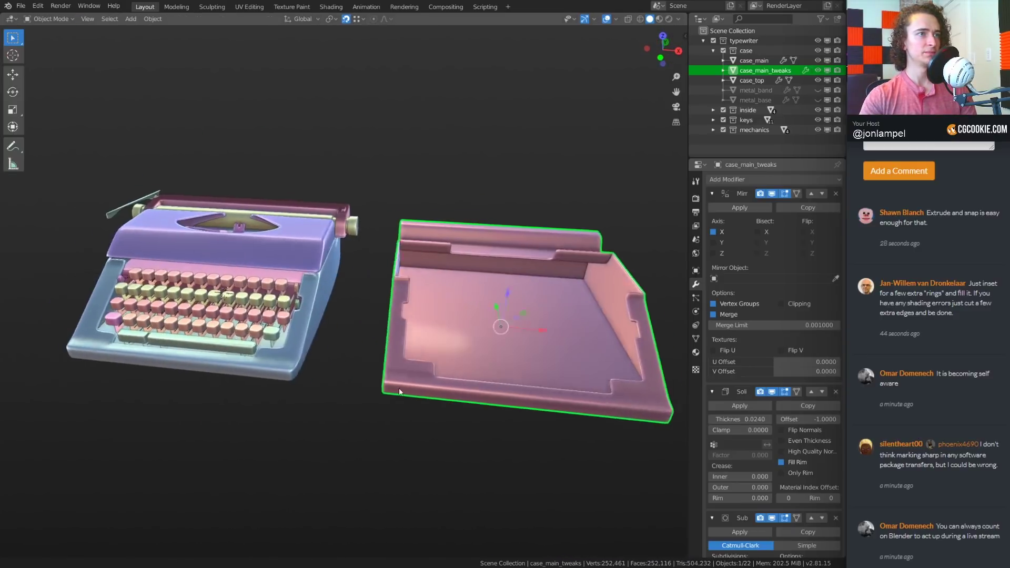
Open the original case_main mesh for editing with its rounded front corner in close view
{"action": "scroll", "coordinate": [398, 389], "scroll_direction": "up", "scroll_amount": 3}
{"action": "left_click", "coordinate": [314, 339]}
{"action": "middle_click_drag", "start_coordinate": [408, 339], "coordinate": [372, 344]}
{"action": "scroll", "coordinate": [402, 349], "scroll_direction": "up", "scroll_amount": 2}
{"action": "key", "text": "Tab"}
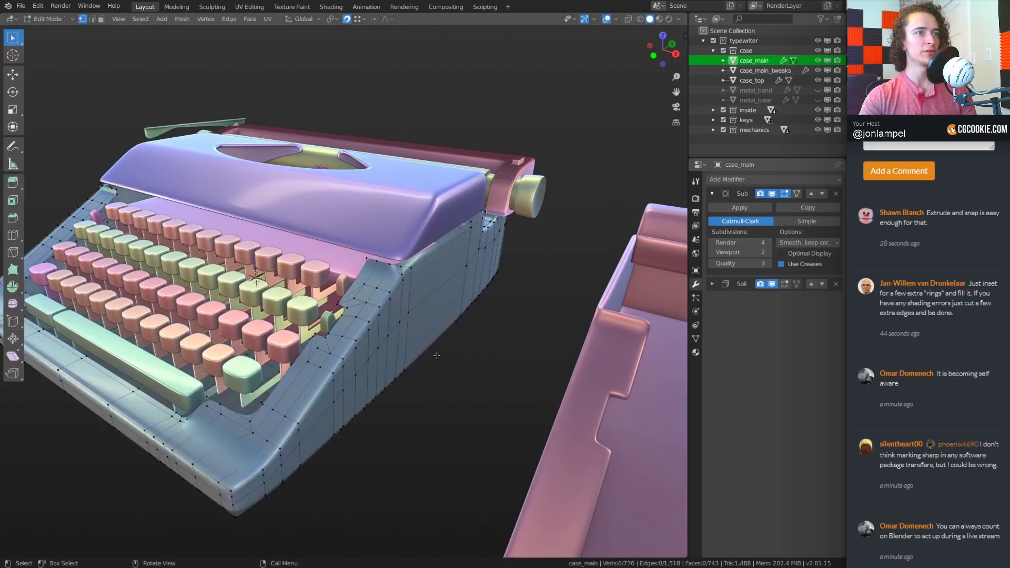
{"action": "mouse_move", "coordinate": [437, 356]}
{"action": "middle_mouse_down"}
{"action": "mouse_move", "coordinate": [395, 339]}
{"action": "mouse_move", "coordinate": [432, 322]}
{"action": "mouse_move", "coordinate": [440, 304]}
{"action": "mouse_move", "coordinate": [404, 332]}
{"action": "mouse_move", "coordinate": [401, 314]}
{"action": "mouse_move", "coordinate": [445, 352]}
{"action": "middle_mouse_up"}
{"action": "scroll", "coordinate": [439, 303], "scroll_direction": "up", "scroll_amount": 2}
{"action": "scroll", "coordinate": [446, 352], "scroll_direction": "up", "scroll_amount": 2}
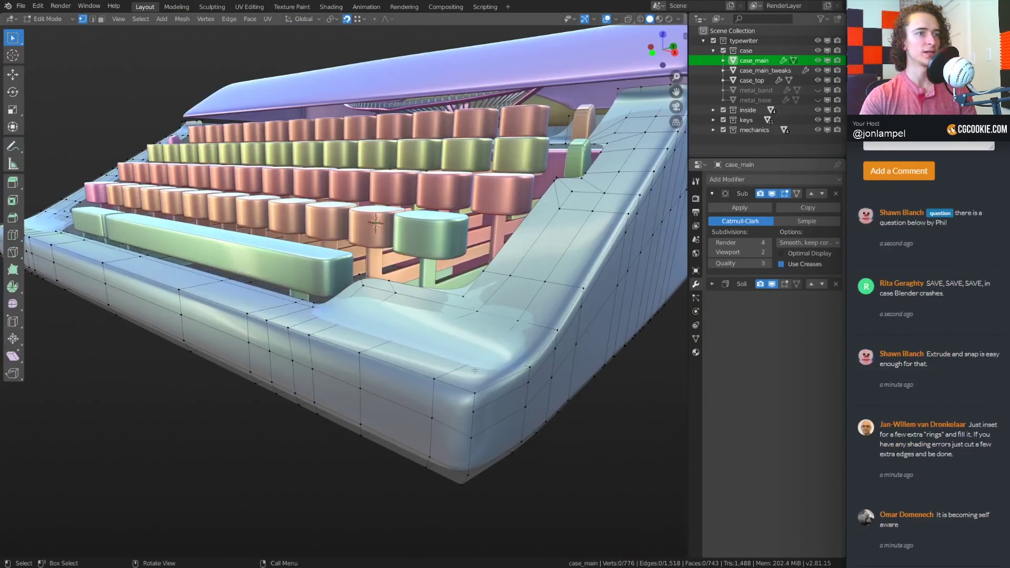
{"action": "middle_click_drag", "start_coordinate": [527, 404], "coordinate": [545, 394]}
{"action": "left_click", "coordinate": [545, 394]}
{"action": "key", "text": "g"}
{"action": "right_click", "coordinate": [549, 392]}
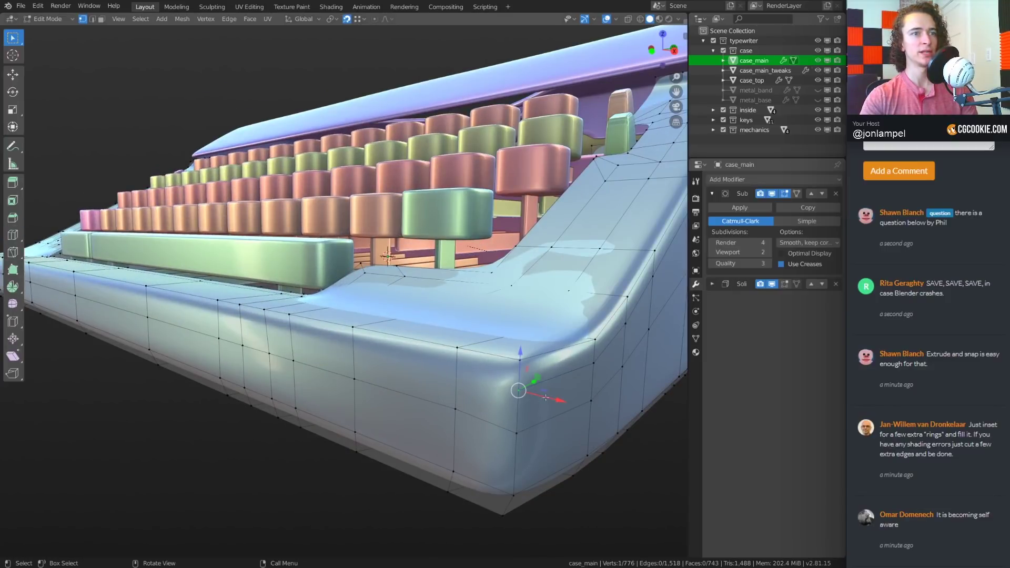
Add a centred loop cut along the front of case_main and connect its end vertex to the neighbouring corner vertex
{"action": "key", "text": "ctrl+r"}
{"action": "left_click", "coordinate": [458, 379]}
{"action": "right_click", "coordinate": [458, 380]}
{"action": "left_click", "coordinate": [459, 380]}
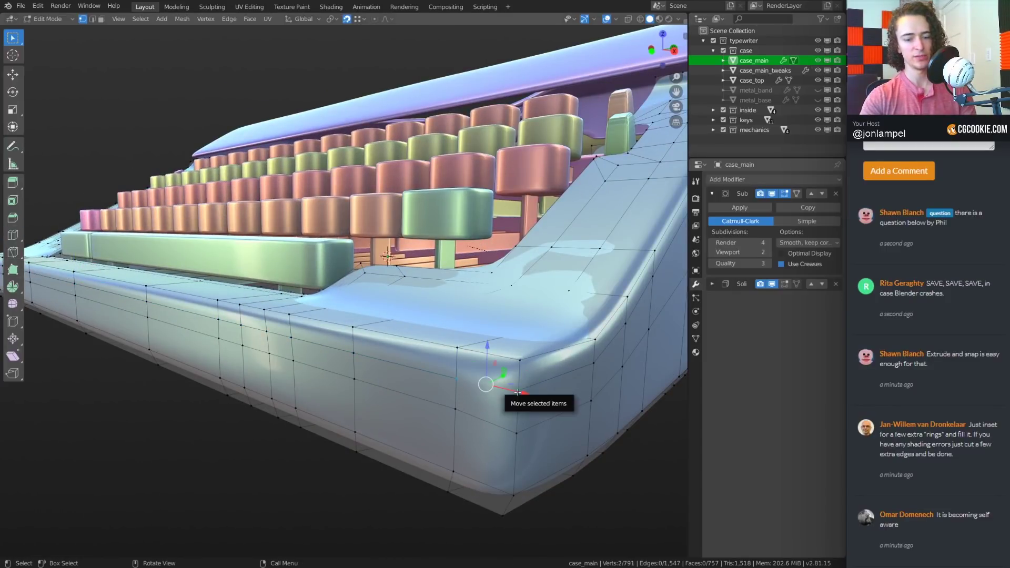
{"action": "left_click", "coordinate": [518, 390], "text": "shift"}
{"action": "key", "text": "j"}
{"action": "key", "text": "alt+a"}
{"action": "middle_click_drag", "start_coordinate": [581, 421], "coordinate": [505, 435]}
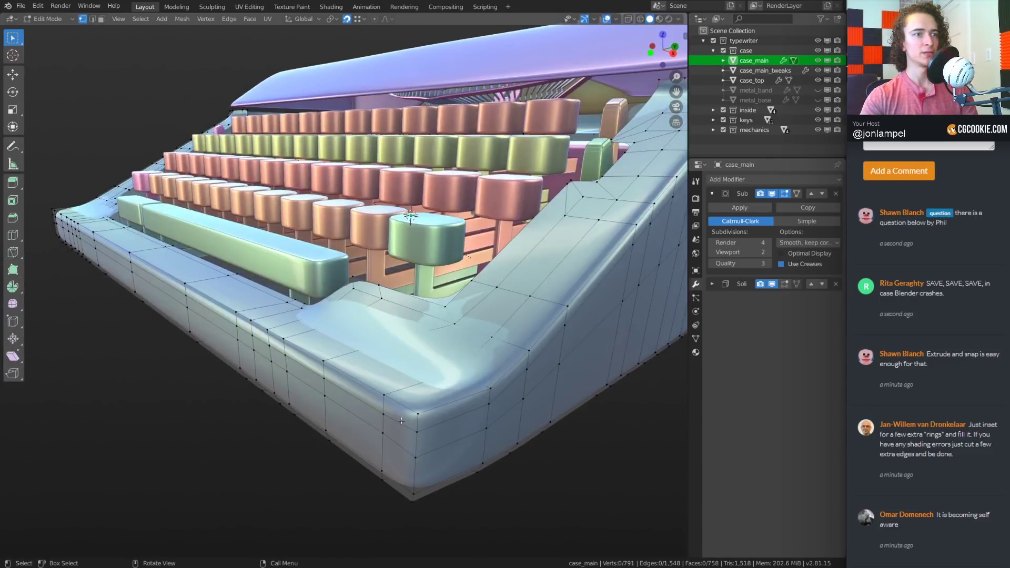
Slide the front corner's vertex slightly along its edge, then leave mesh editing and view both cases
{"action": "left_click", "coordinate": [416, 432]}
{"action": "key", "text": "g"}
{"action": "key", "text": "g"}
{"action": "left_click", "coordinate": [415, 430]}
{"action": "scroll", "coordinate": [369, 373], "scroll_direction": "down", "scroll_amount": 1}
{"action": "mouse_move", "coordinate": [334, 337]}
{"action": "middle_mouse_down"}
{"action": "mouse_move", "coordinate": [371, 381]}
{"action": "mouse_move", "coordinate": [339, 354]}
{"action": "middle_mouse_up"}
{"action": "key", "text": "Tab"}
{"action": "scroll", "coordinate": [458, 325], "scroll_direction": "down", "scroll_amount": 3}
{"action": "middle_click_drag", "start_coordinate": [465, 329], "coordinate": [442, 323]}
{"action": "middle_click_drag", "start_coordinate": [442, 323], "coordinate": [411, 256], "text": "shift"}
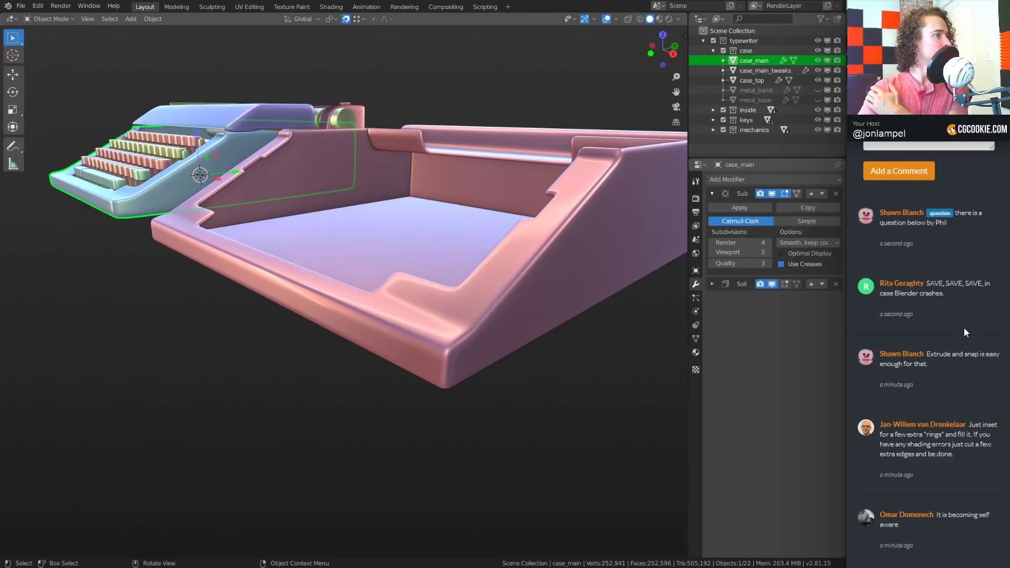
Read through the older viewer comments in the chat feed
{"action": "scroll", "coordinate": [963, 327], "scroll_direction": "down", "scroll_amount": 6}
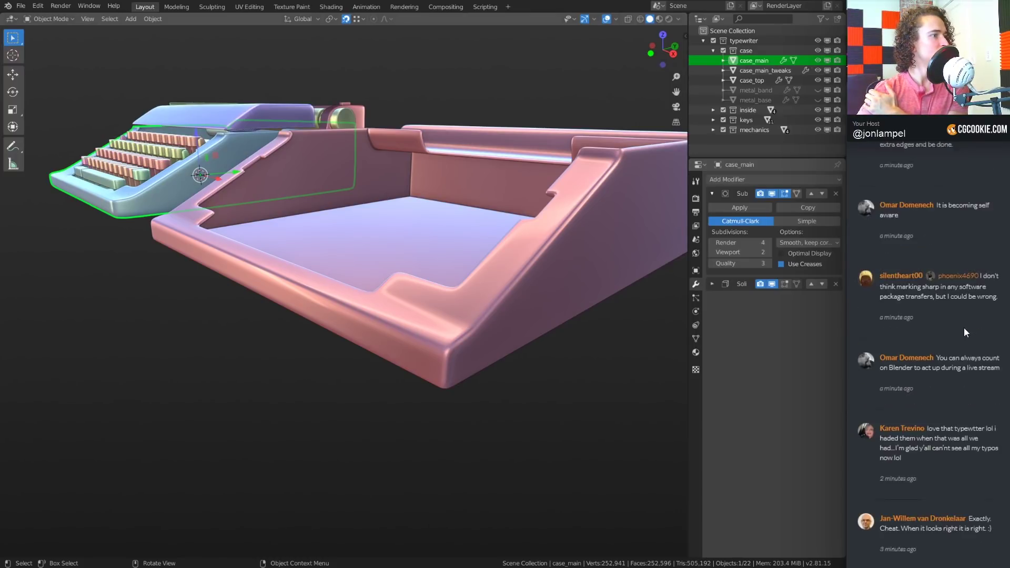
{"action": "scroll", "coordinate": [964, 327], "scroll_direction": "down", "scroll_amount": 5}
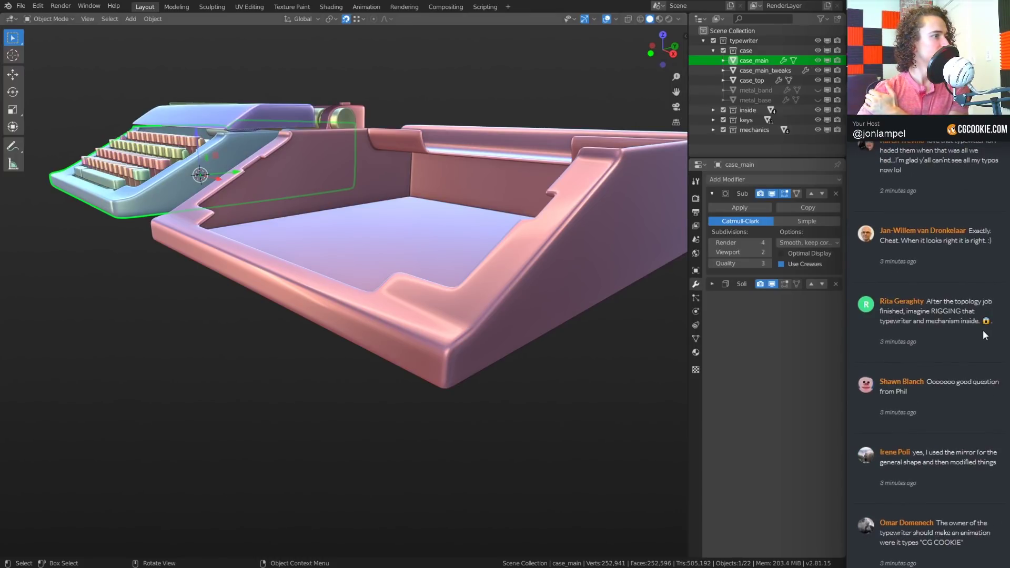
{"action": "scroll", "coordinate": [982, 335], "scroll_direction": "down", "scroll_amount": 1}
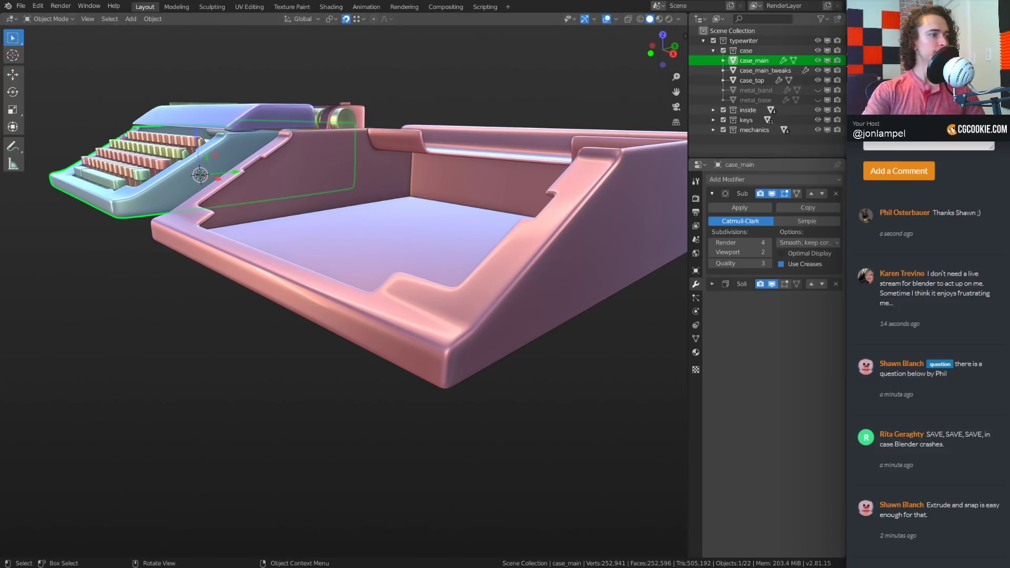
Switch to the text editor and read the mew.txt submission note with enlarged text
{"action": "key", "text": "alt+Tab"}
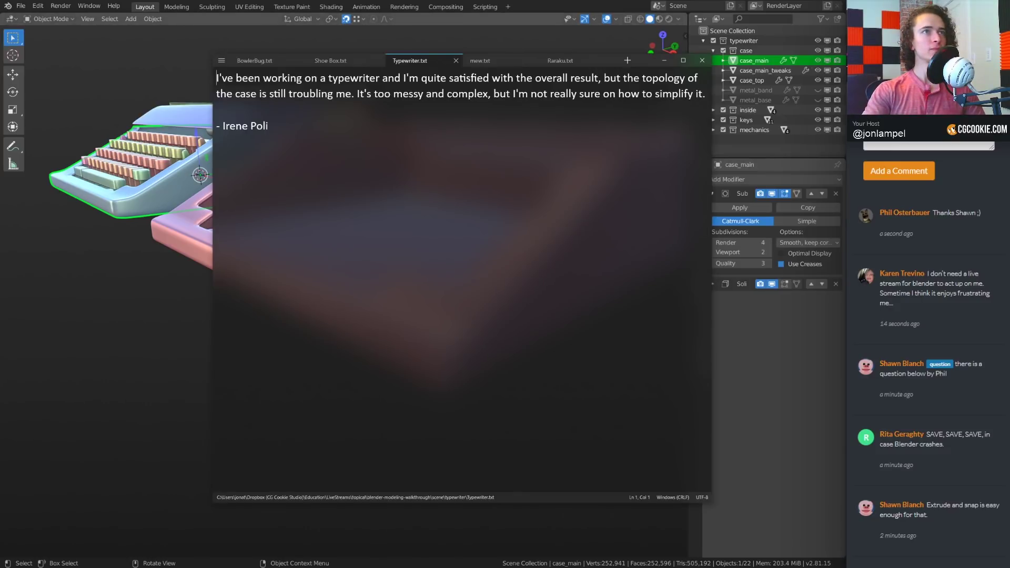
{"action": "left_click", "coordinate": [480, 61]}
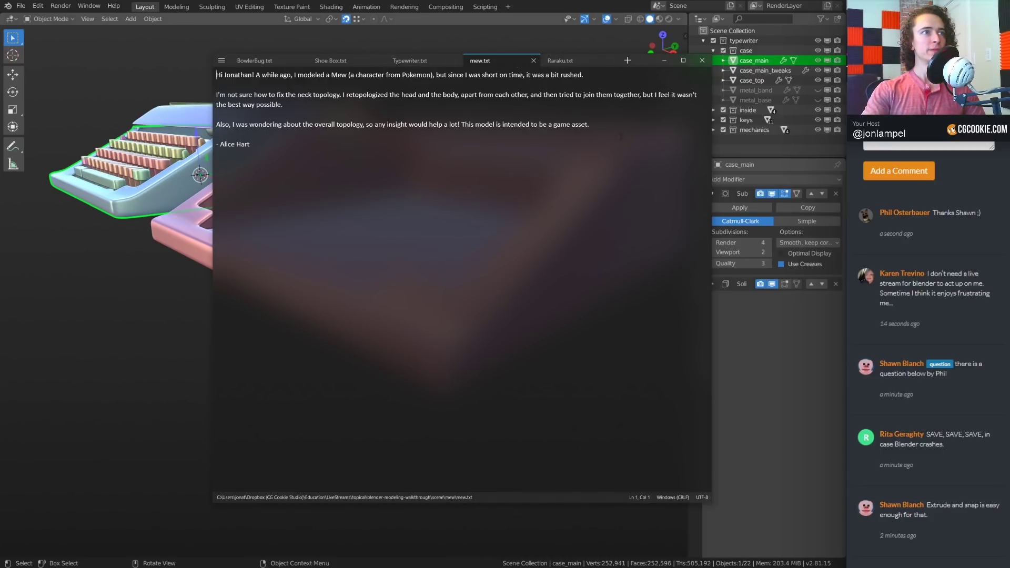
{"action": "scroll", "coordinate": [585, 243], "scroll_direction": "up", "scroll_amount": 5, "text": "ctrl"}
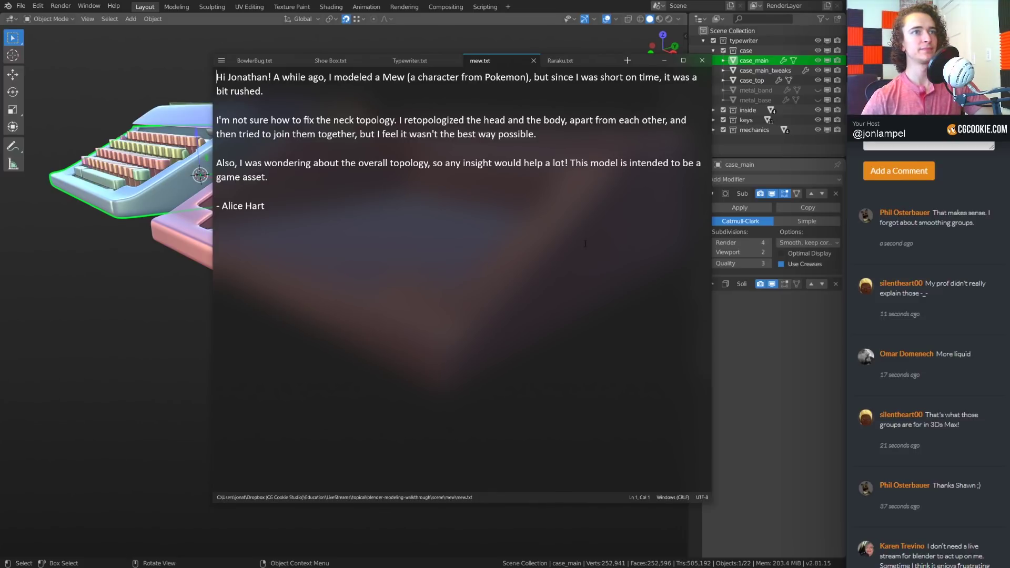
Return to Blender and open the recent file mew_tweaks.blend, discarding the changes to typewriter_tweaks
{"action": "left_click", "coordinate": [718, 353]}
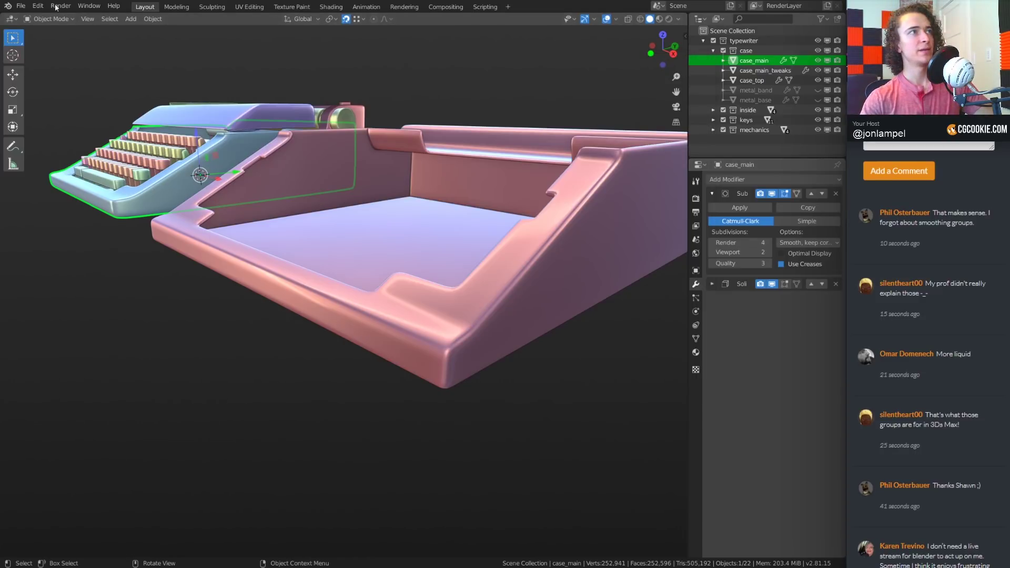
{"action": "left_click", "coordinate": [20, 6]}
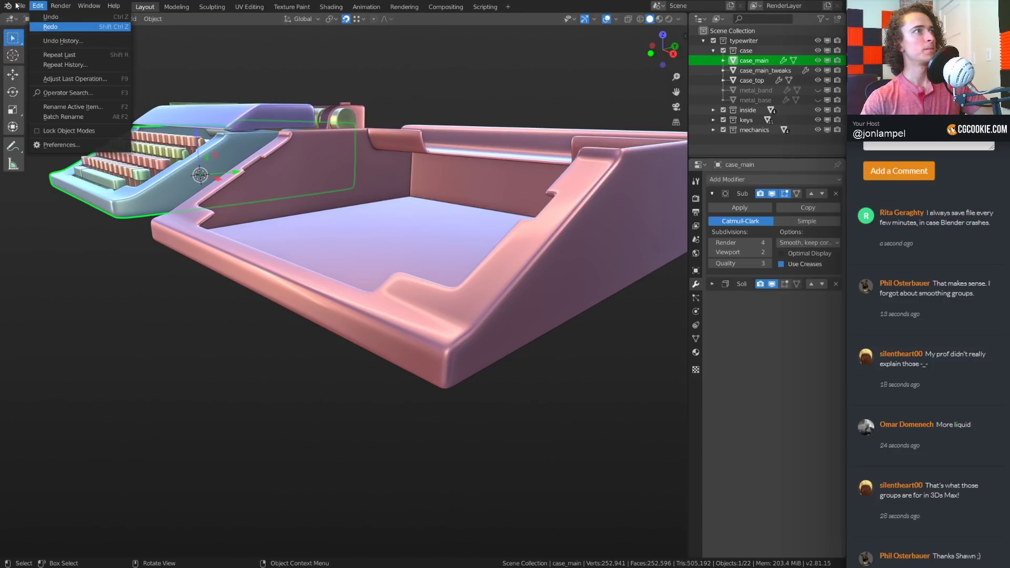
{"action": "mouse_move", "coordinate": [41, 38]}
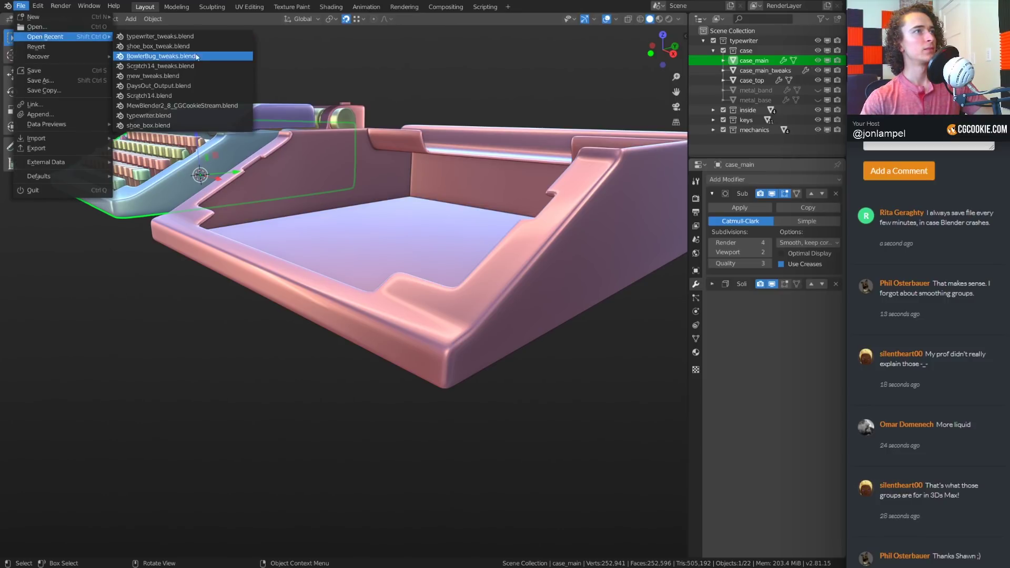
{"action": "left_click", "coordinate": [195, 79]}
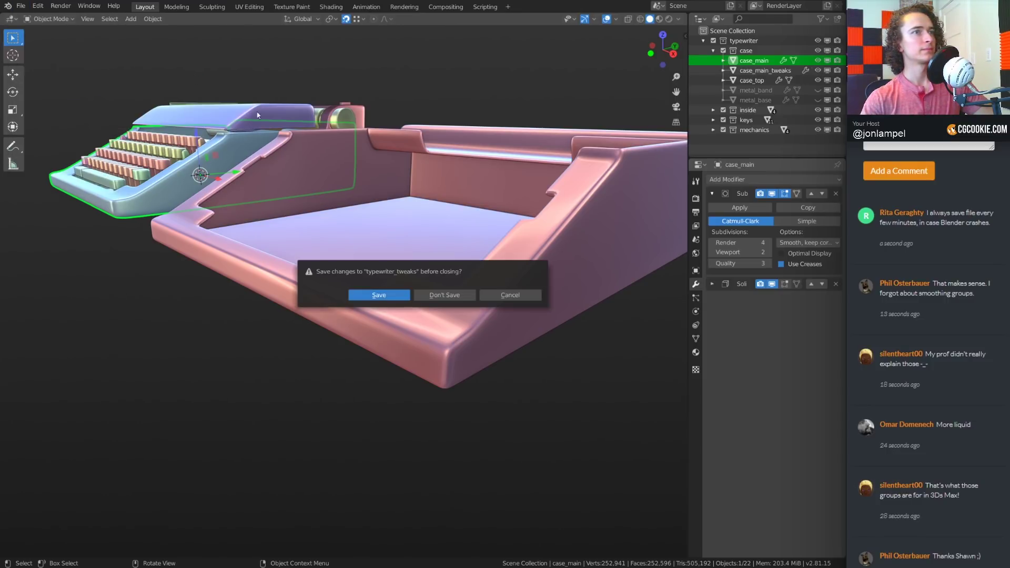
{"action": "left_click", "coordinate": [444, 294]}
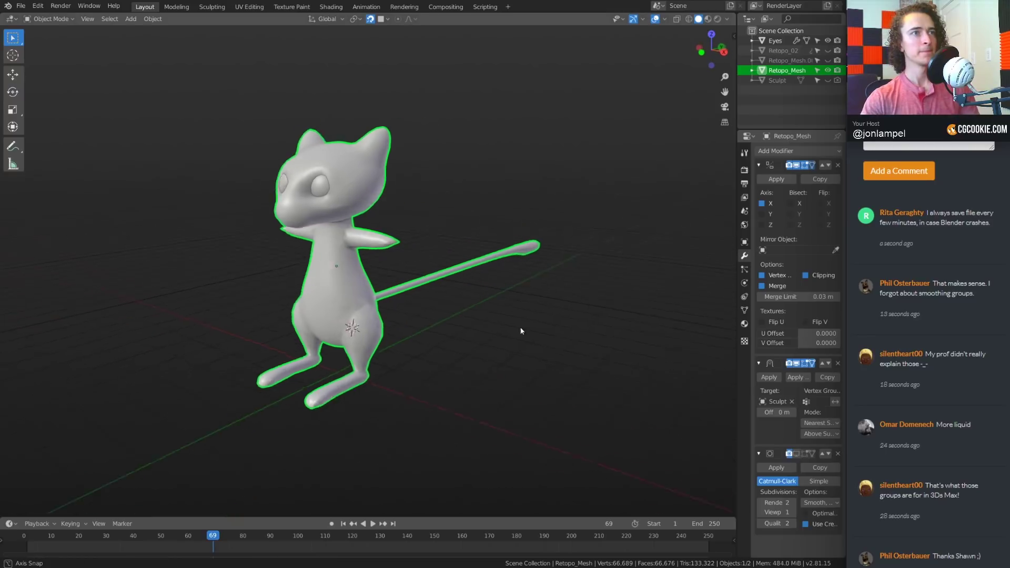
Examine the retopologized Mew model's body, arms, neck and head
{"action": "middle_click_drag", "start_coordinate": [521, 330], "coordinate": [443, 269]}
{"action": "scroll", "coordinate": [499, 307], "scroll_direction": "up", "scroll_amount": 2}
{"action": "scroll", "coordinate": [446, 289], "scroll_direction": "up", "scroll_amount": 4}
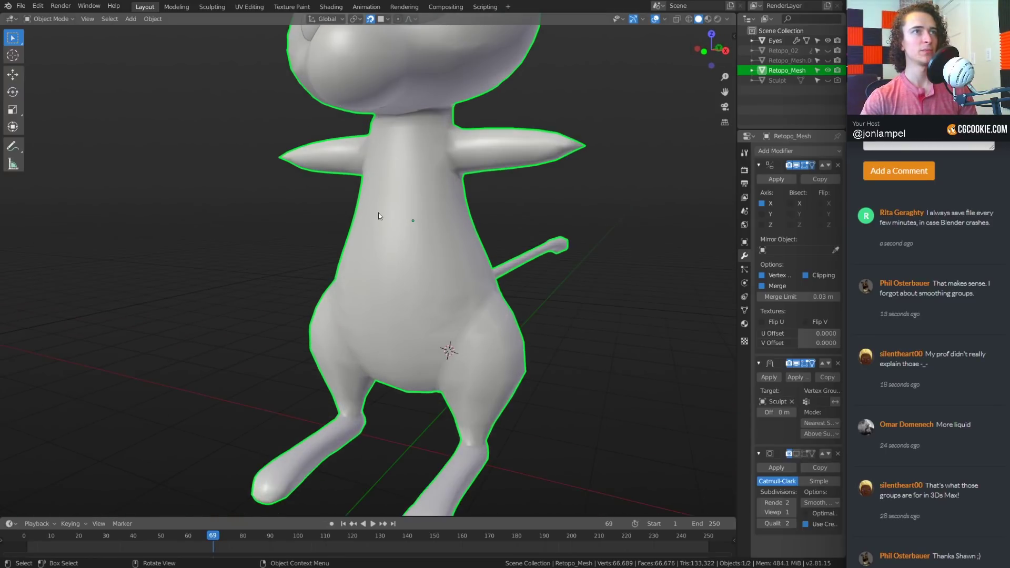
{"action": "scroll", "coordinate": [377, 213], "scroll_direction": "down", "scroll_amount": 4}
{"action": "scroll", "coordinate": [233, 223], "scroll_direction": "up", "scroll_amount": 1}
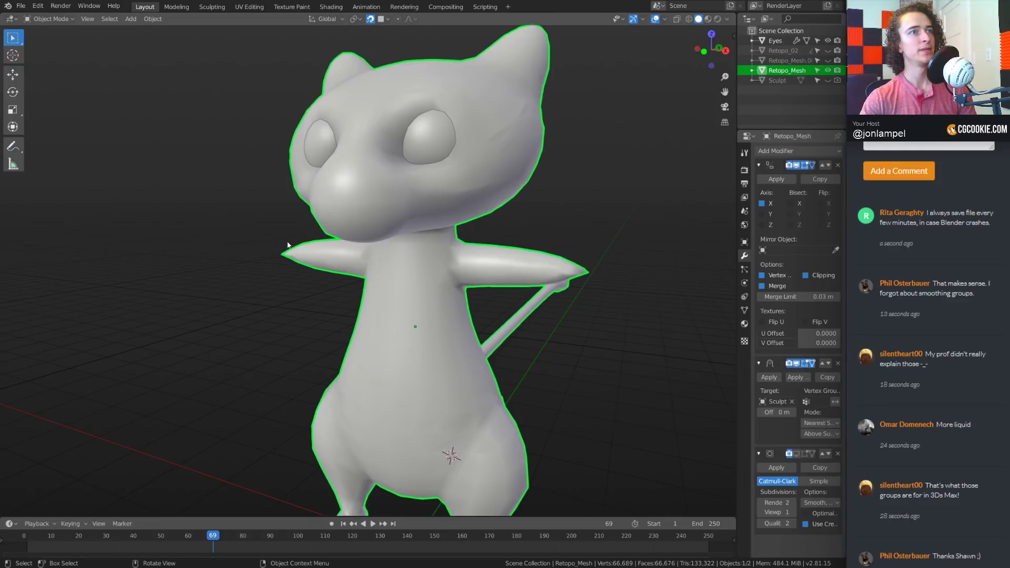
{"action": "middle_click_drag", "start_coordinate": [434, 248], "coordinate": [368, 266]}
Compare Retopo_Mesh with the Sculpt object by swapping their visibility and restoring it
{"action": "left_click", "coordinate": [828, 71]}
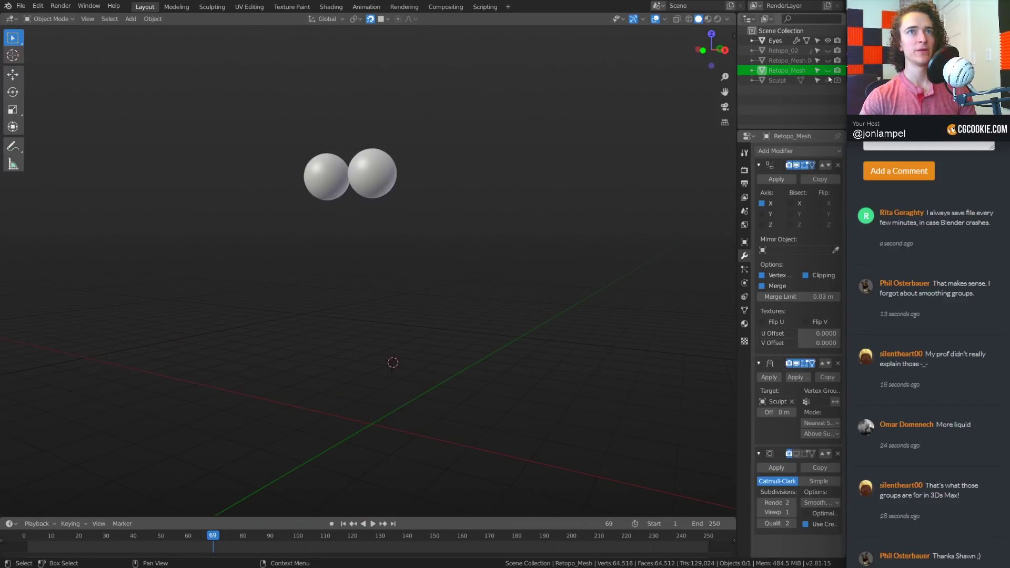
{"action": "left_click", "coordinate": [828, 79]}
{"action": "mouse_move", "coordinate": [364, 240]}
{"action": "middle_mouse_down"}
{"action": "mouse_move", "coordinate": [440, 239]}
{"action": "mouse_move", "coordinate": [358, 241]}
{"action": "mouse_move", "coordinate": [399, 246]}
{"action": "middle_mouse_up"}
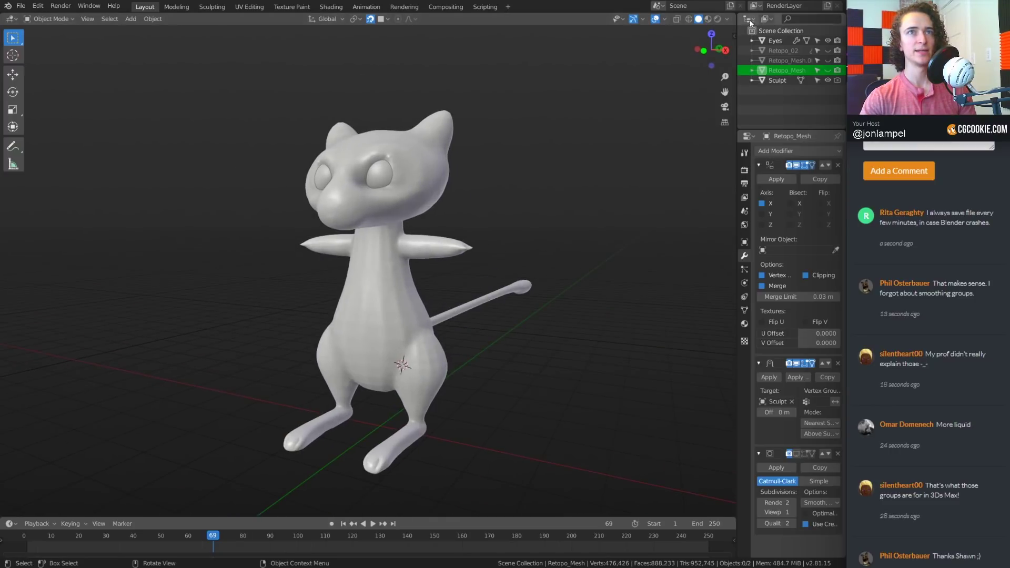
{"action": "left_click", "coordinate": [828, 79]}
{"action": "left_click", "coordinate": [828, 70]}
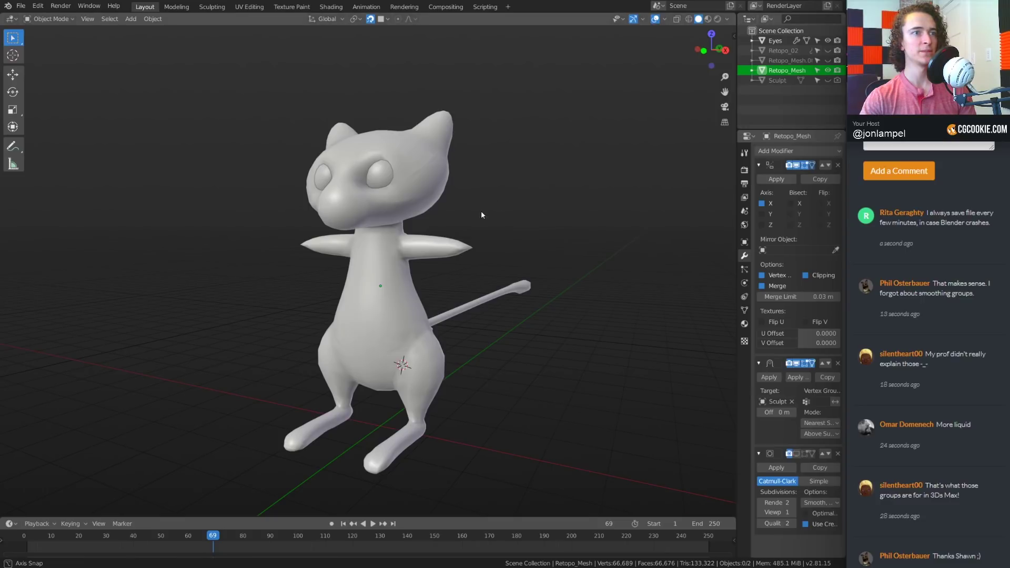
{"action": "middle_click_drag", "start_coordinate": [480, 215], "coordinate": [421, 264]}
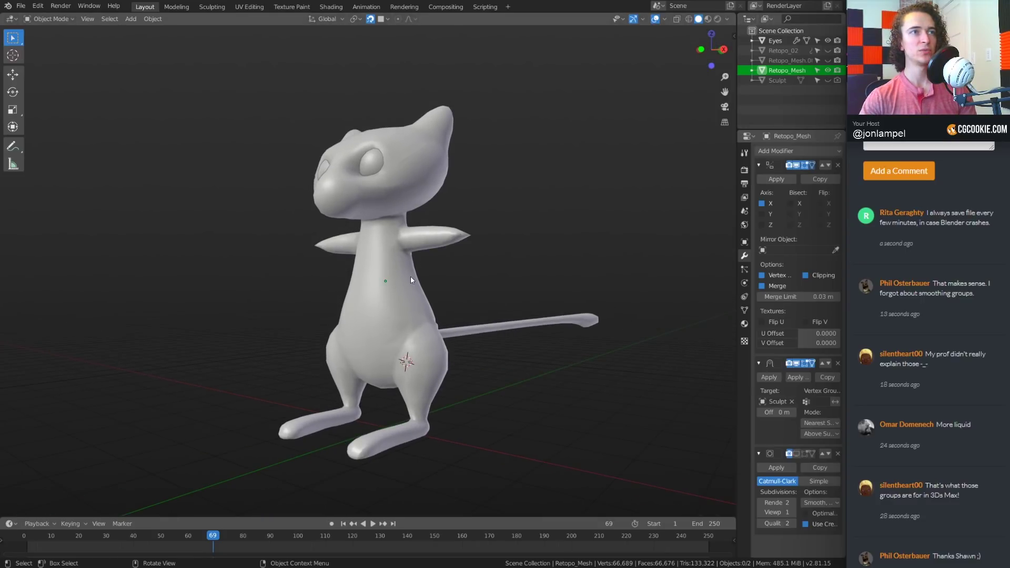
Show Retopo_Mesh in Edit Mode and examine the wireframe topology of the whole Mew body
{"action": "key", "text": "Tab"}
{"action": "middle_click_drag", "start_coordinate": [272, 248], "coordinate": [384, 240]}
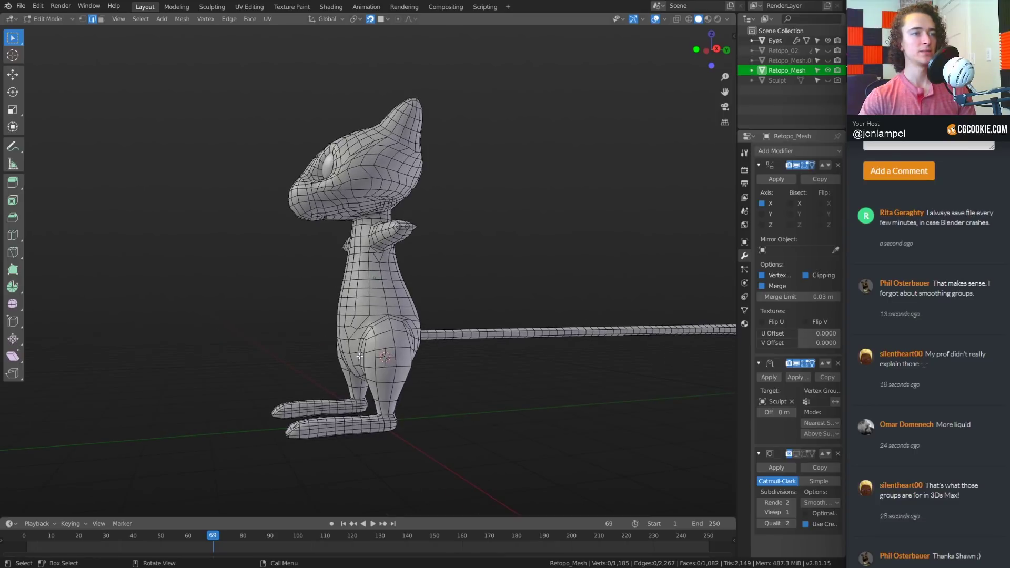
{"action": "middle_click_drag", "start_coordinate": [360, 356], "coordinate": [438, 245]}
{"action": "scroll", "coordinate": [474, 275], "scroll_direction": "up", "scroll_amount": 2}
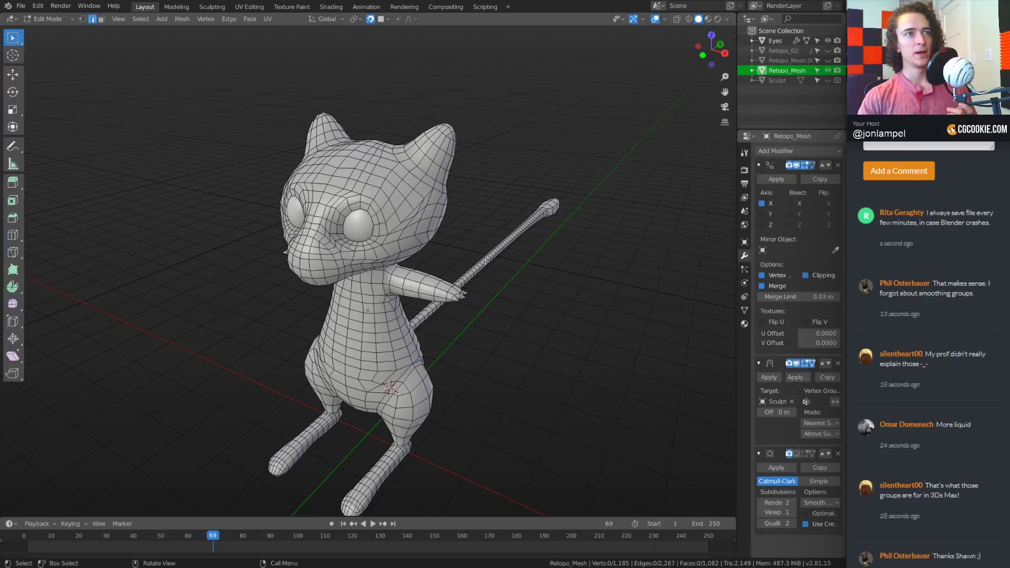
{"action": "middle_click_drag", "start_coordinate": [485, 262], "coordinate": [485, 280]}
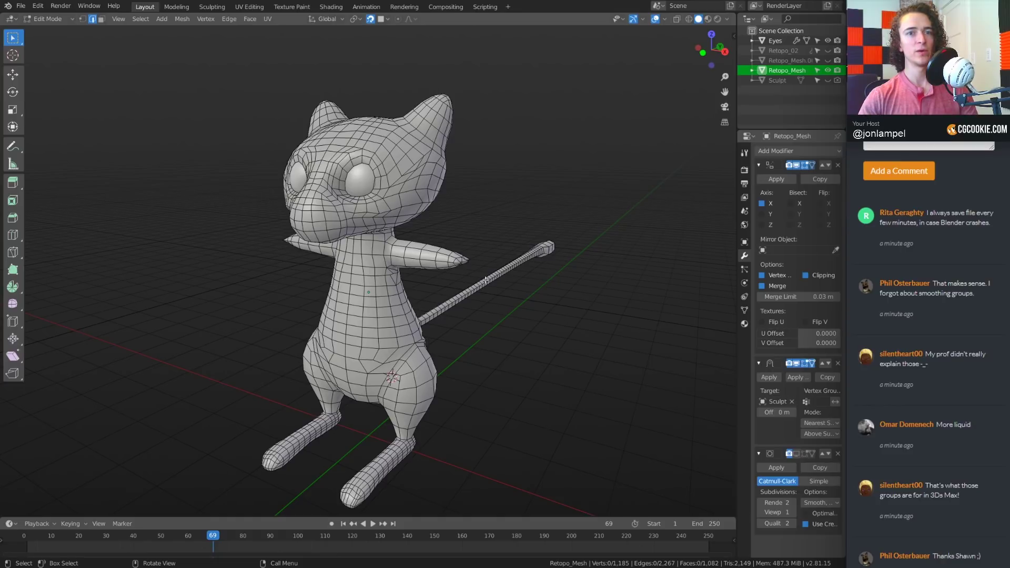
Return to Object Mode and widen the modifier settings area so its options are readable beside the smooth Mew model
{"action": "key", "text": "Tab"}
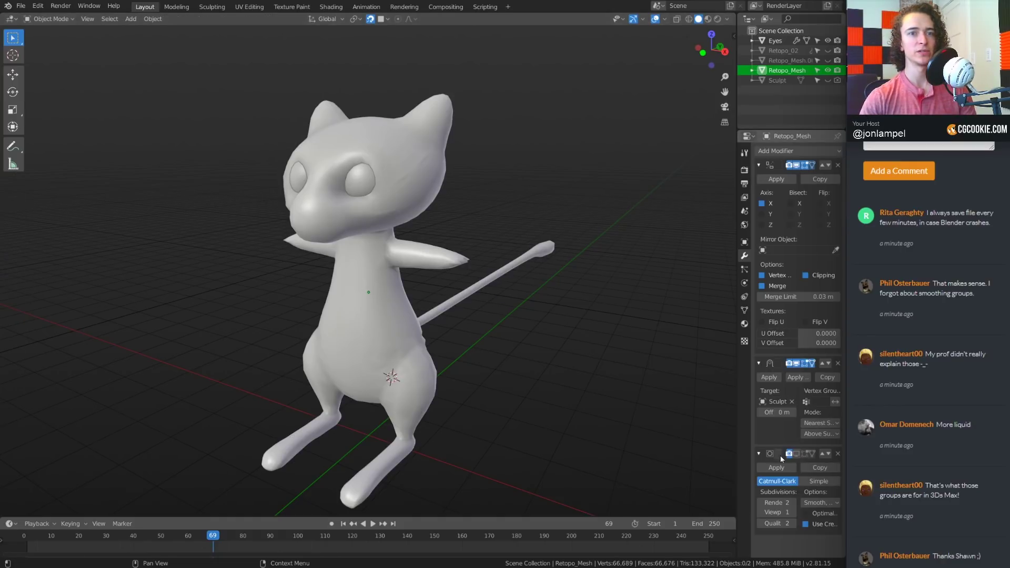
{"action": "left_click_drag", "start_coordinate": [737, 456], "coordinate": [704, 456]}
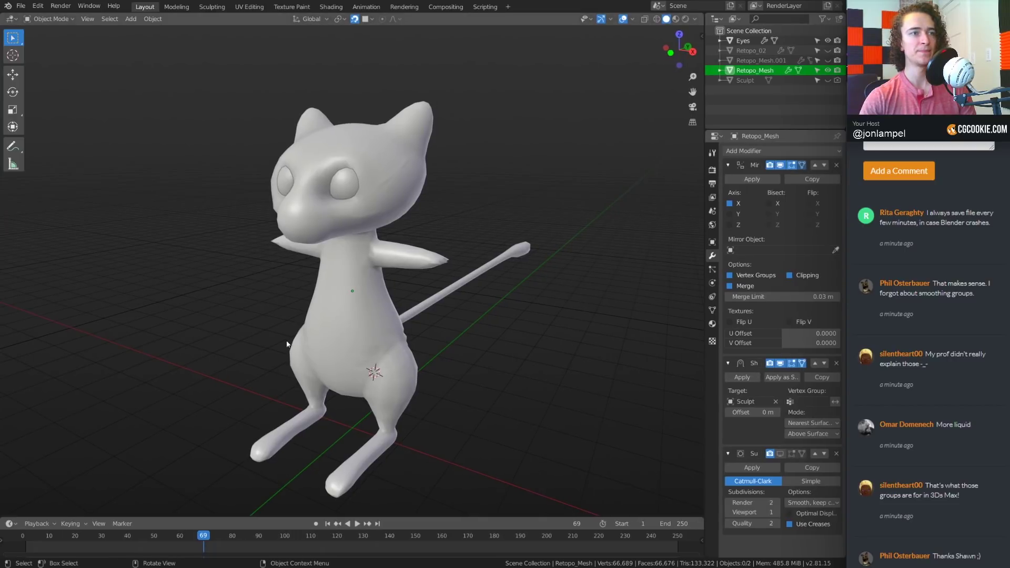
{"action": "scroll", "coordinate": [386, 326], "scroll_direction": "up", "scroll_amount": 2}
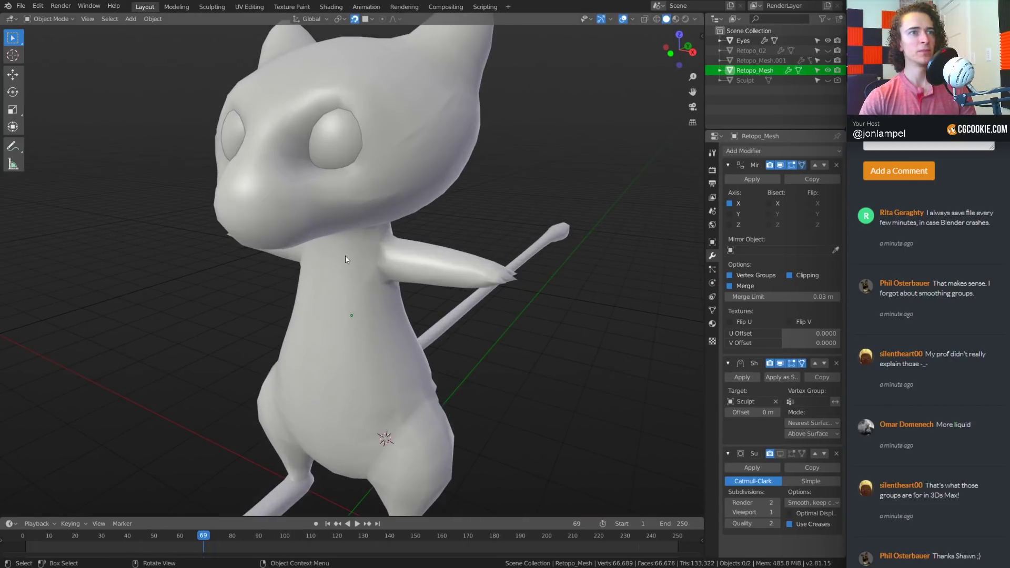
Re-enter Edit Mode and examine the edge flow of the torso, neck, back of the head and arm joints
{"action": "key", "text": "ctrl+Tab"}
{"action": "left_click", "coordinate": [481, 282]}
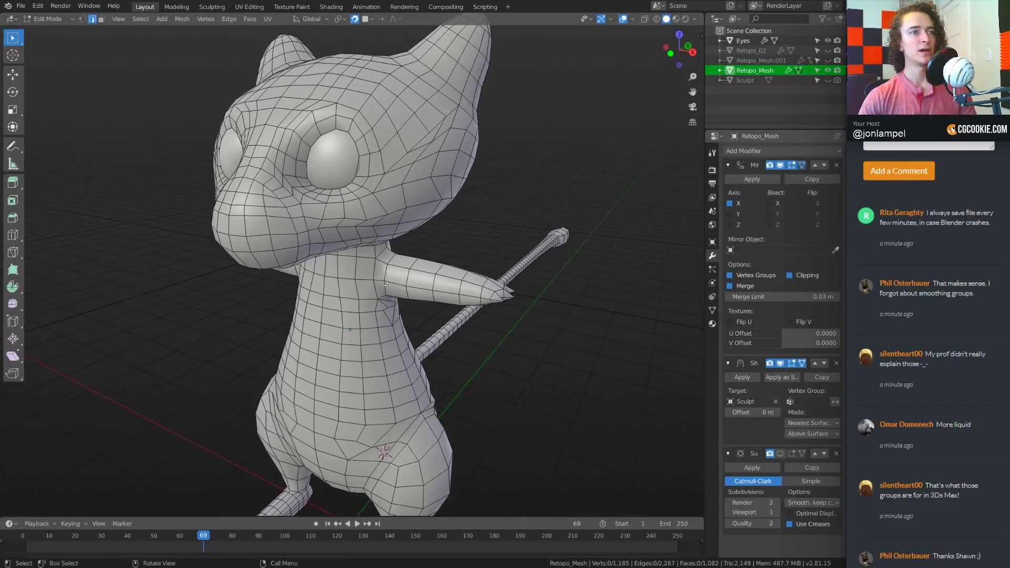
{"action": "middle_click_drag", "start_coordinate": [400, 294], "coordinate": [408, 274]}
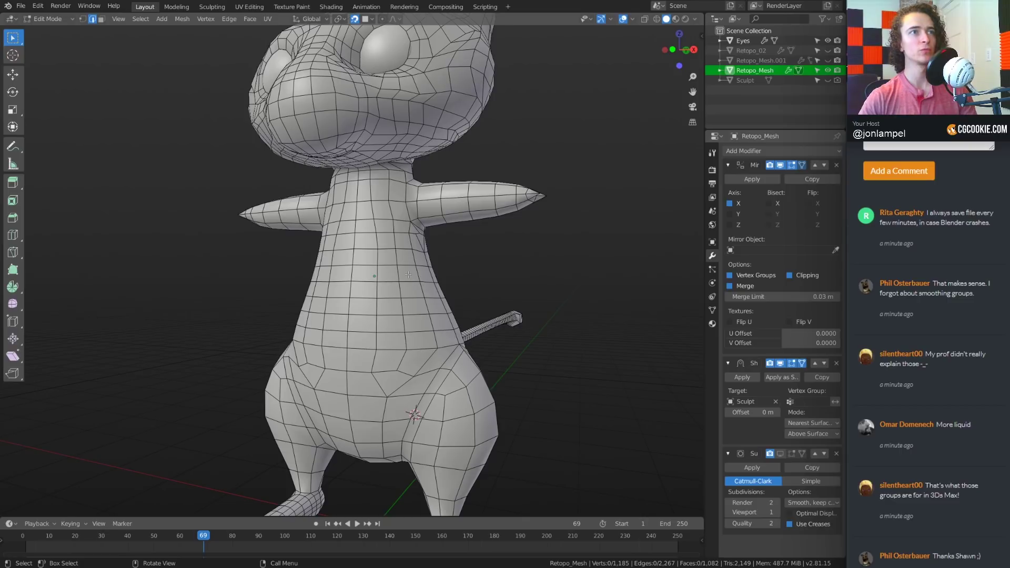
{"action": "middle_click_drag", "start_coordinate": [484, 232], "coordinate": [498, 268]}
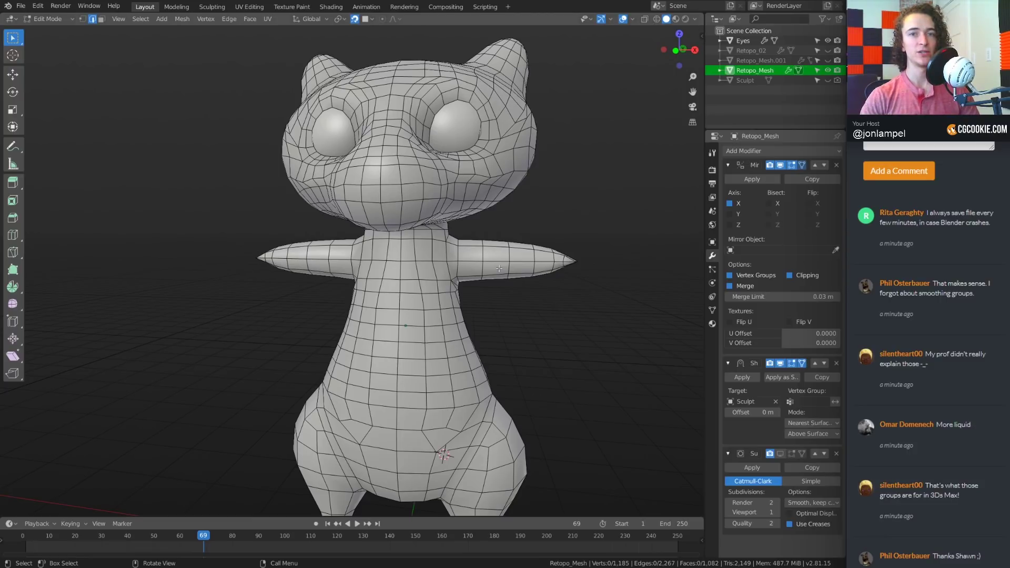
{"action": "middle_click_drag", "start_coordinate": [499, 268], "coordinate": [402, 228]}
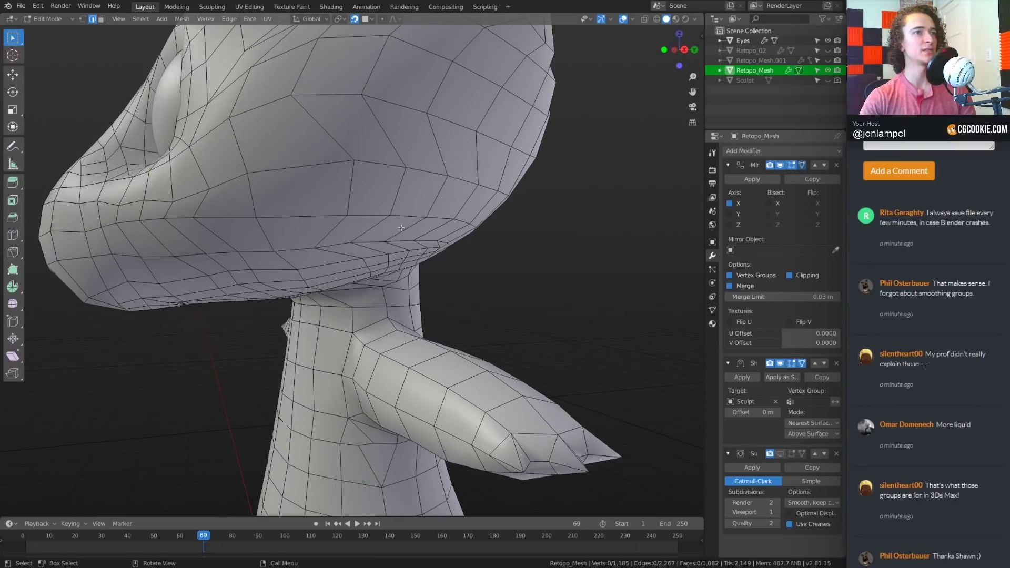
{"action": "middle_click_drag", "start_coordinate": [474, 245], "coordinate": [426, 241]}
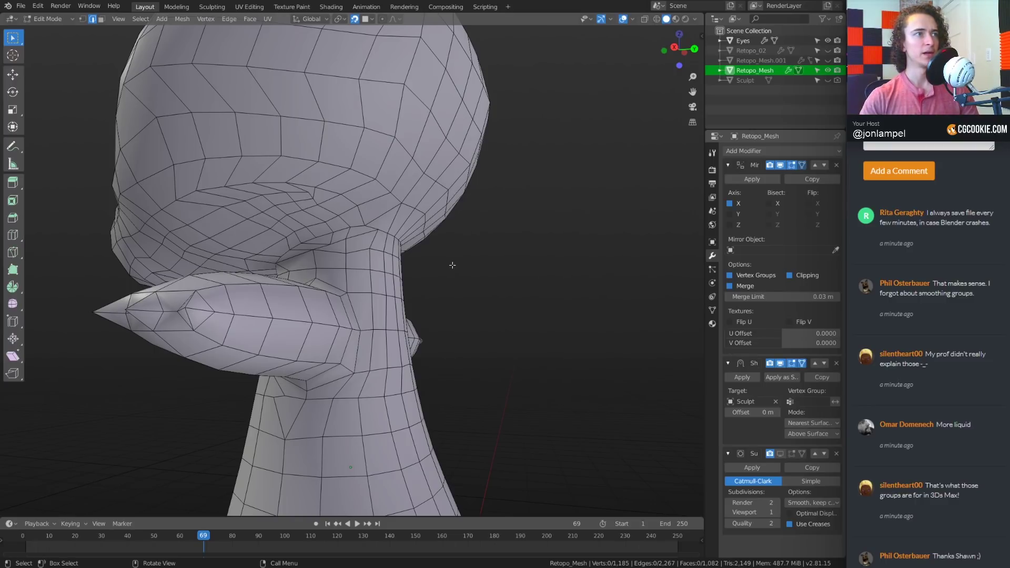
{"action": "middle_click_drag", "start_coordinate": [249, 228], "coordinate": [406, 261]}
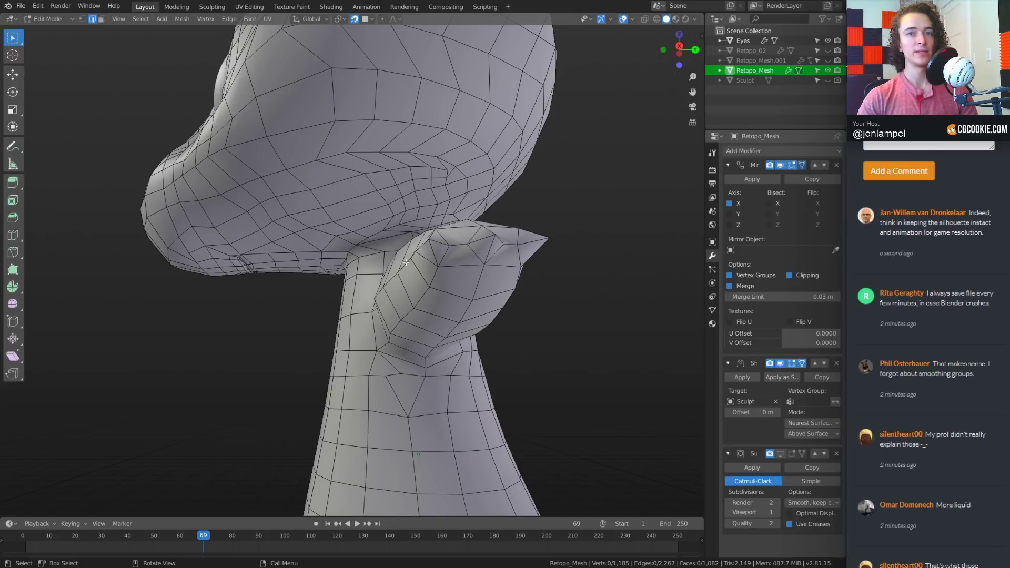
{"action": "middle_click_drag", "start_coordinate": [405, 262], "coordinate": [419, 281]}
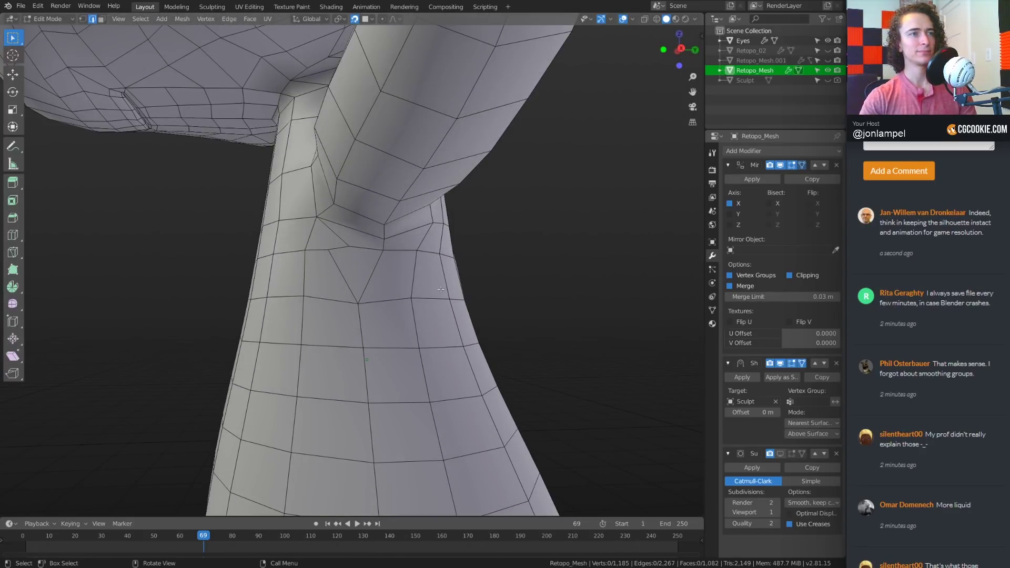
{"action": "left_click", "coordinate": [408, 299]}
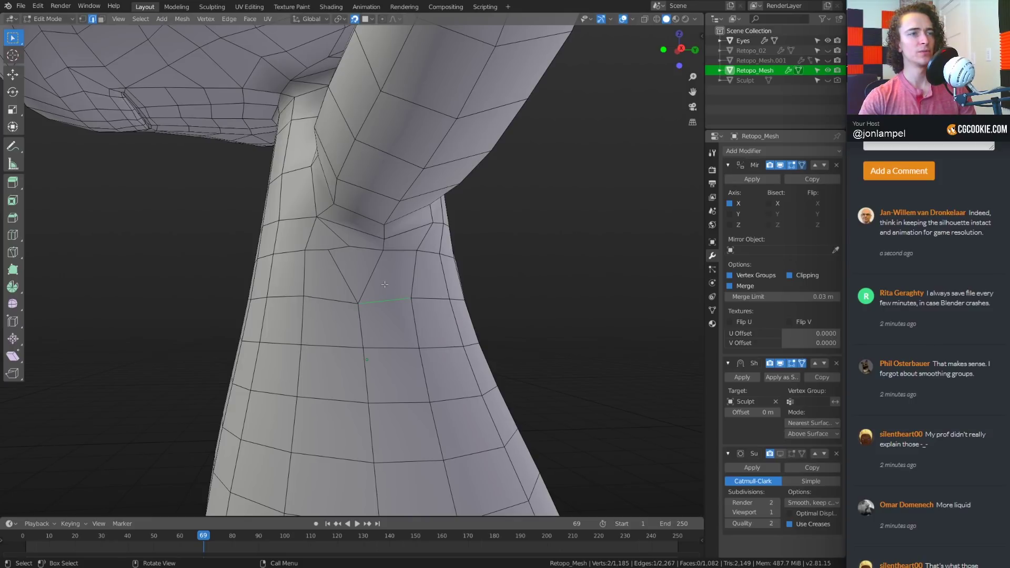
{"action": "middle_click_drag", "start_coordinate": [383, 284], "coordinate": [382, 287]}
{"action": "key", "text": "ctrl+r"}
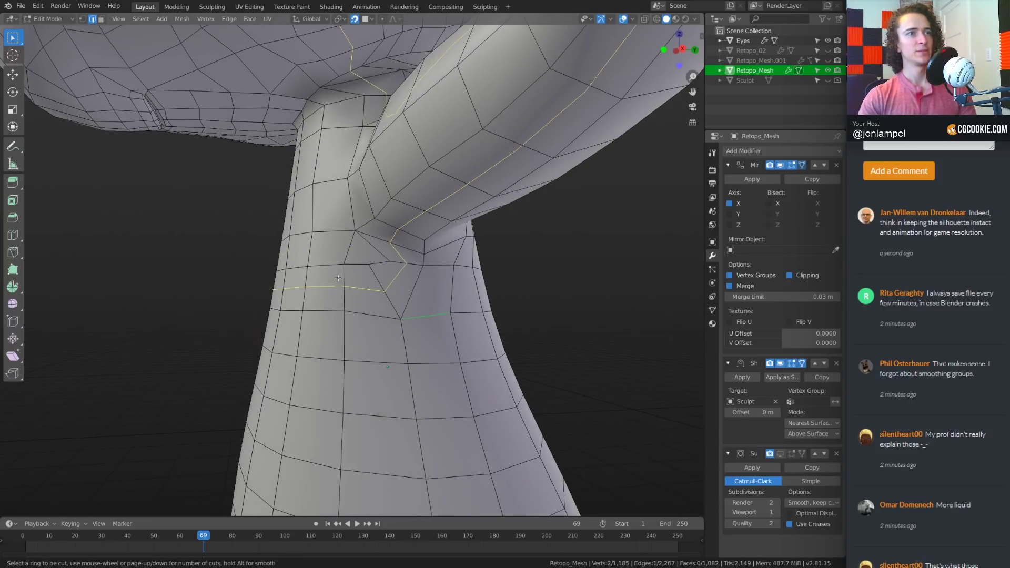
{"action": "middle_click_drag", "start_coordinate": [381, 287], "coordinate": [436, 316]}
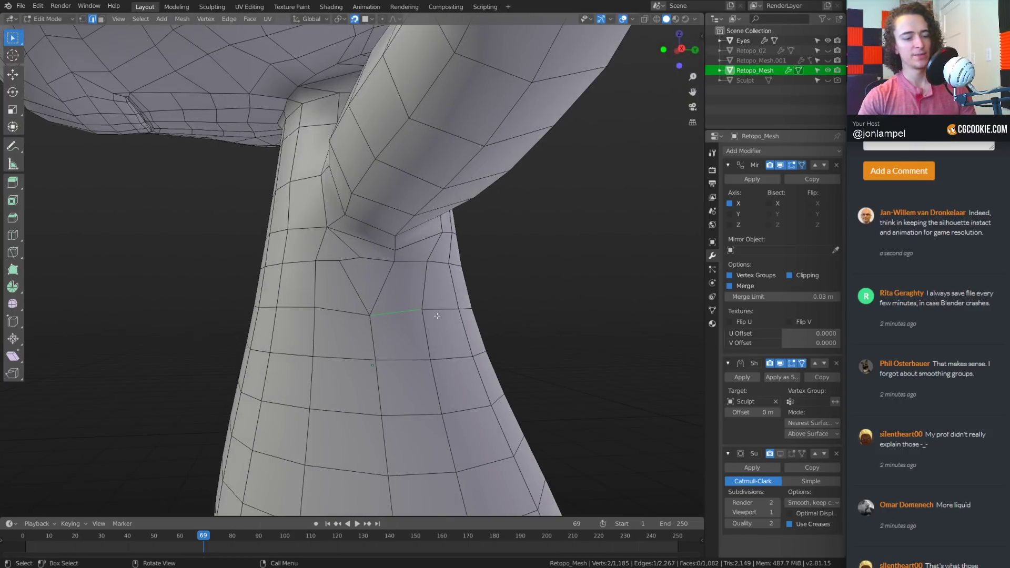
Slide the vertices along the horizontal edge row below the armpit to even out the triangular faces there
{"action": "key", "text": "1"}
{"action": "scroll", "coordinate": [395, 291], "scroll_direction": "up", "scroll_amount": 2}
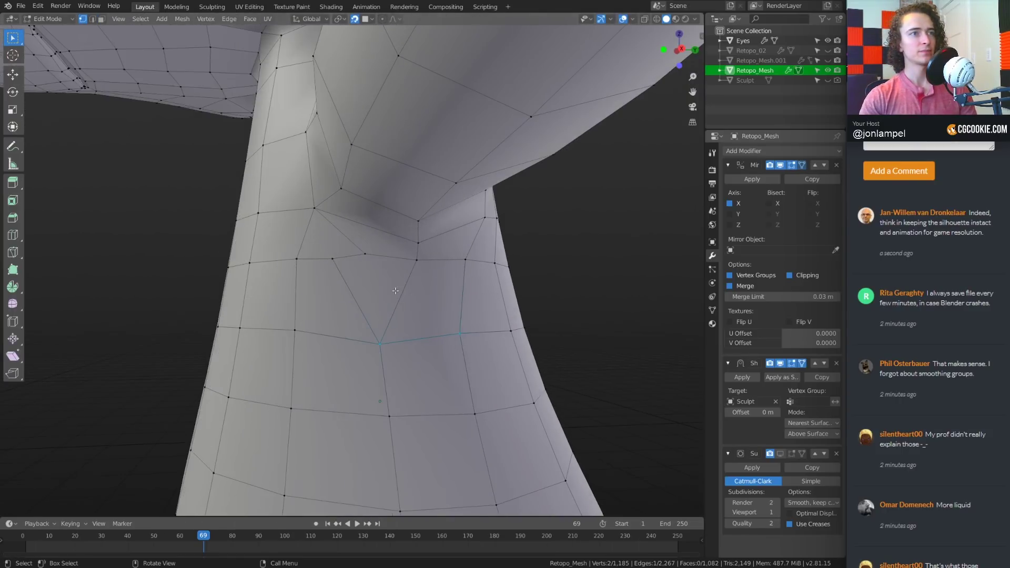
{"action": "left_click", "coordinate": [365, 253]}
{"action": "key", "text": "shift+v"}
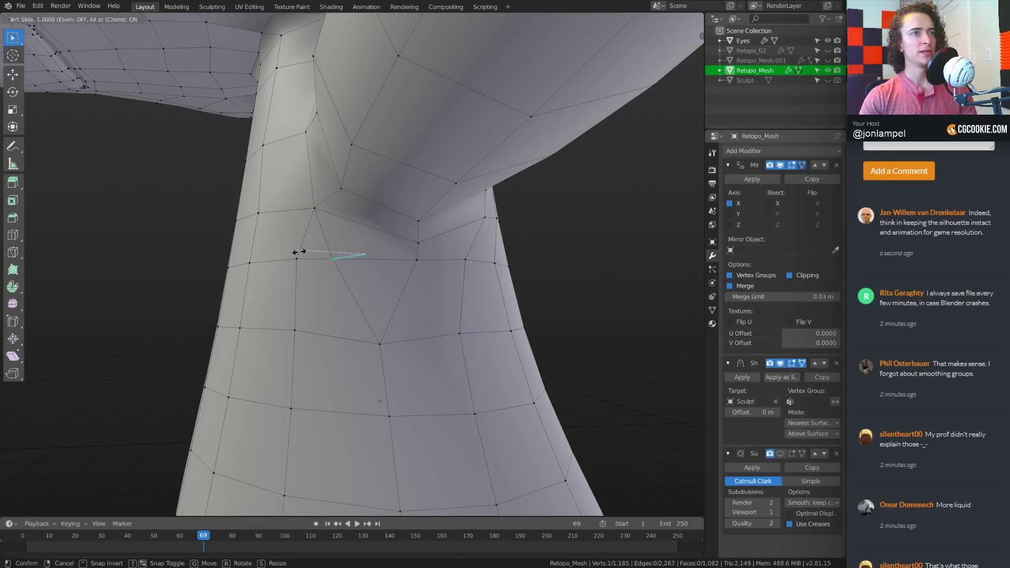
{"action": "left_click", "coordinate": [452, 263]}
{"action": "left_click", "coordinate": [333, 258]}
{"action": "key", "text": "shift+v"}
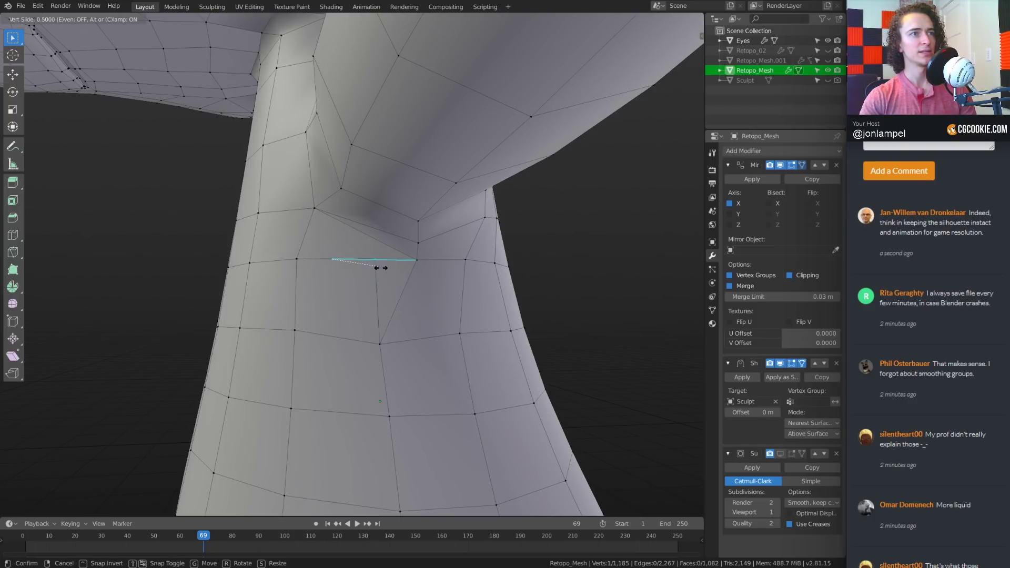
{"action": "left_click", "coordinate": [349, 266]}
{"action": "left_click", "coordinate": [415, 259]}
{"action": "key", "text": "g"}
{"action": "key", "text": "g"}
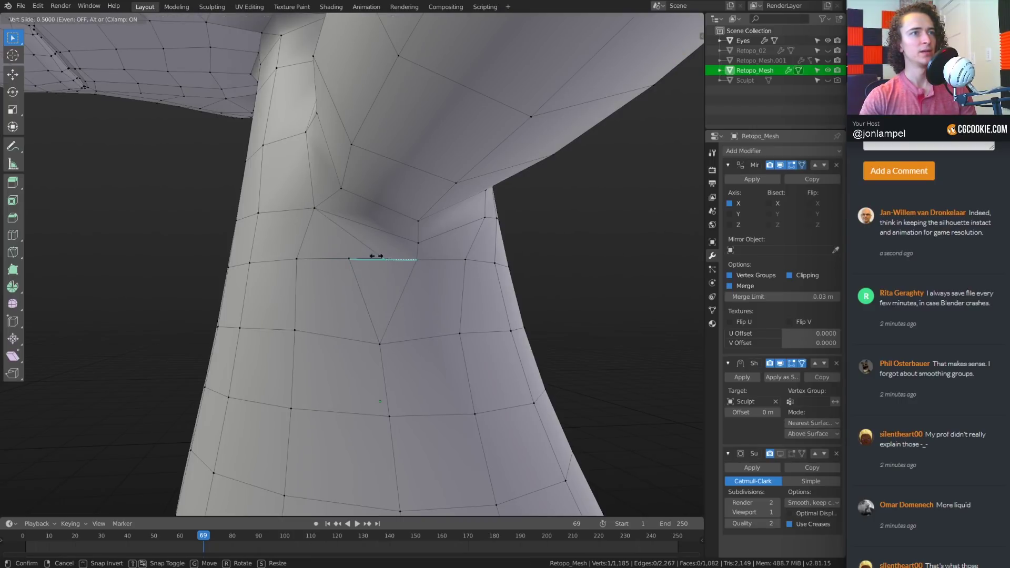
{"action": "left_click", "coordinate": [315, 254]}
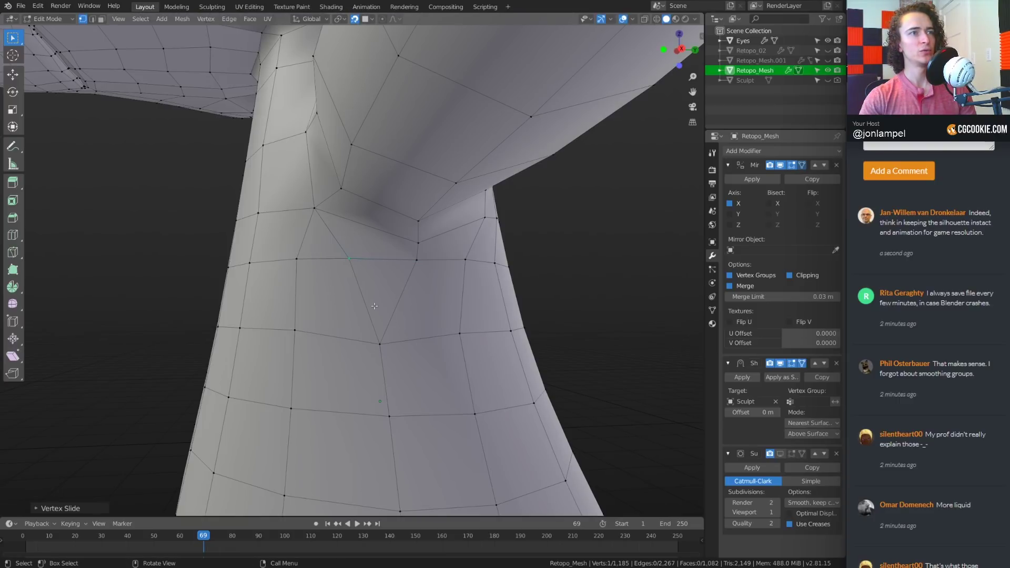
Simplify the four faces around the triangle below the armpit with Smart Fill and expand the operation's settings
{"action": "key", "text": "3"}
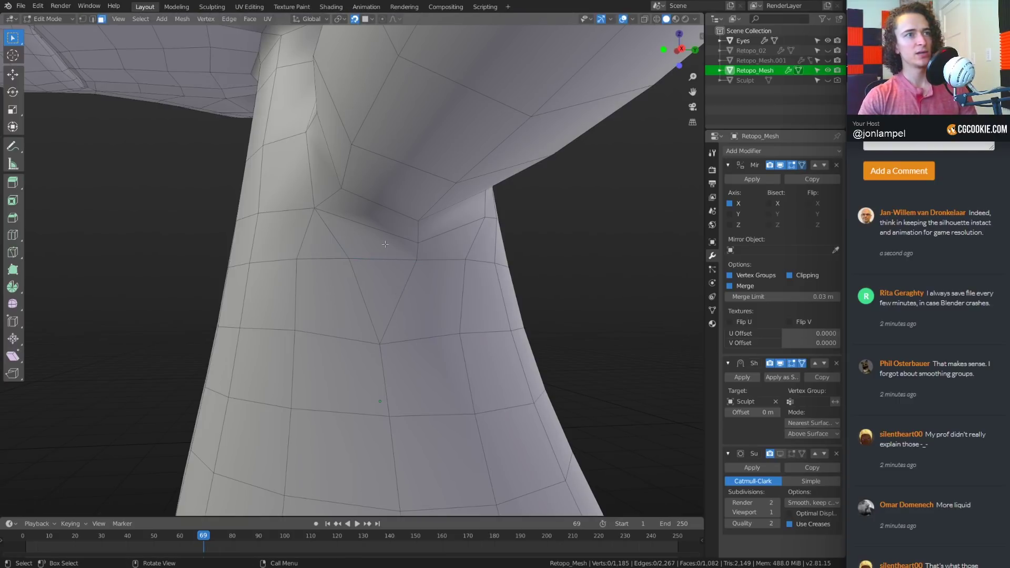
{"action": "left_click", "coordinate": [385, 244]}
{"action": "left_click", "coordinate": [380, 284], "text": "shift"}
{"action": "left_click", "coordinate": [321, 259], "text": "shift"}
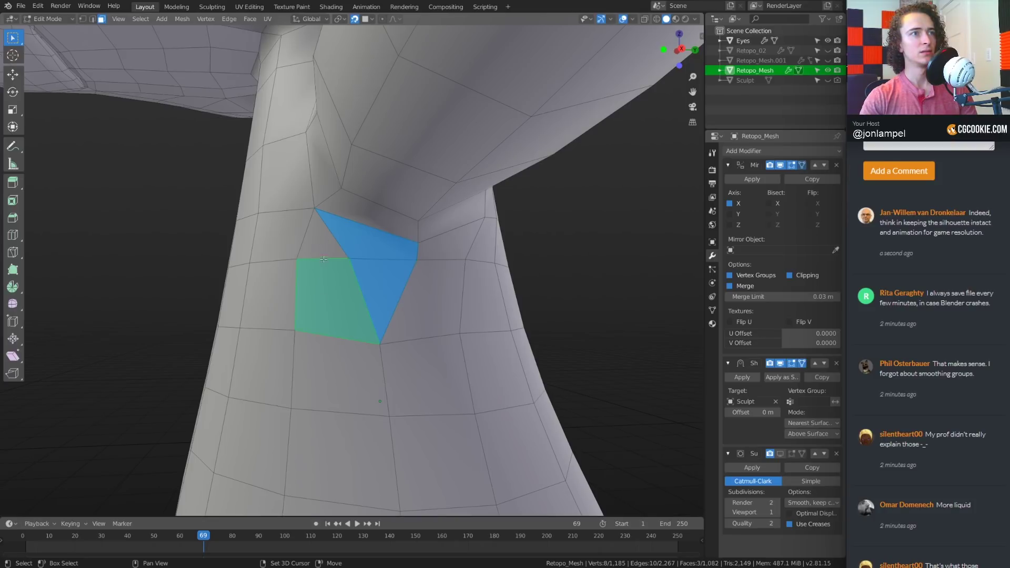
{"action": "left_click", "coordinate": [323, 239], "text": "shift"}
{"action": "key", "text": "f"}
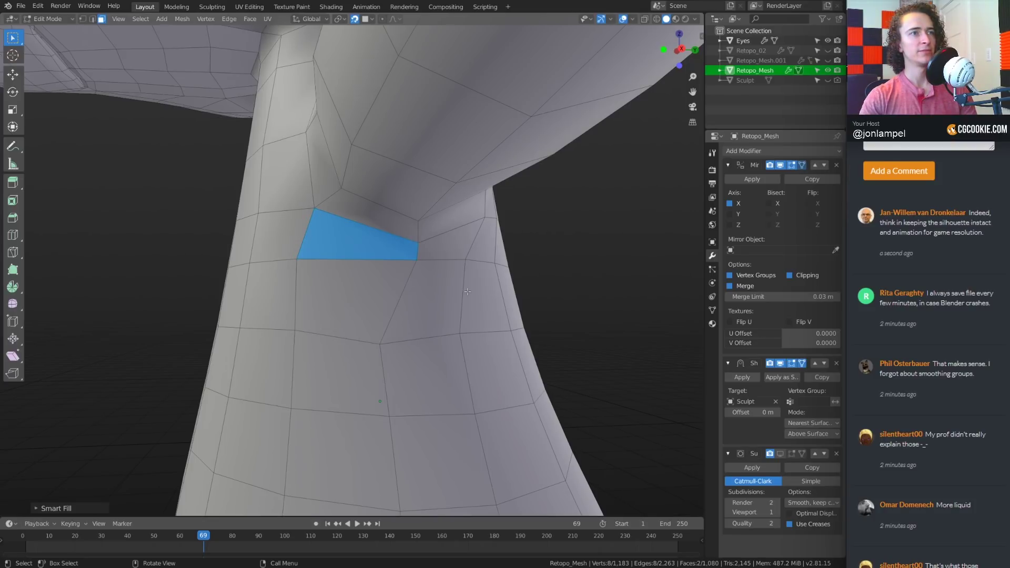
{"action": "middle_click_drag", "start_coordinate": [400, 284], "coordinate": [445, 279]}
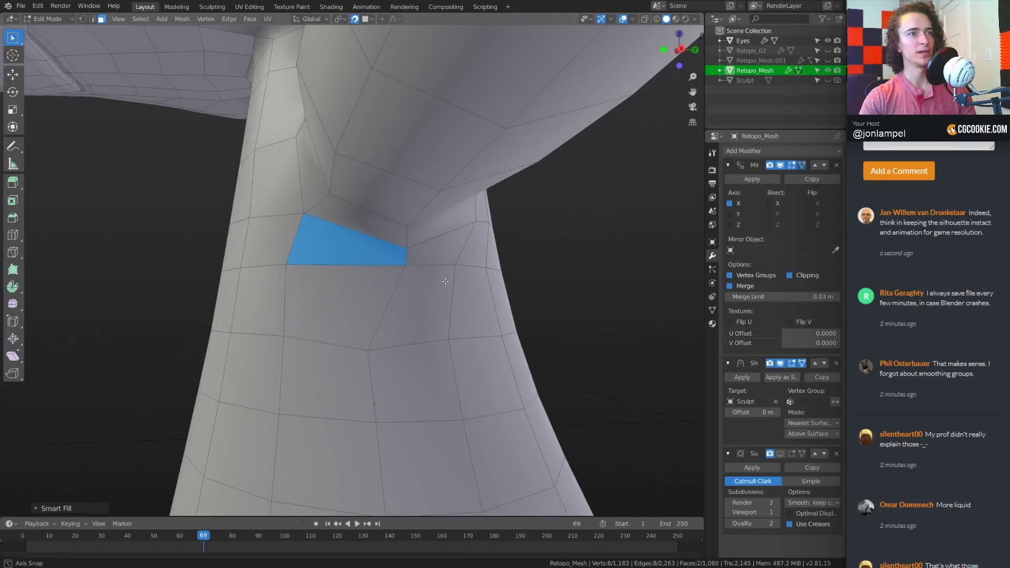
{"action": "left_click", "coordinate": [36, 508]}
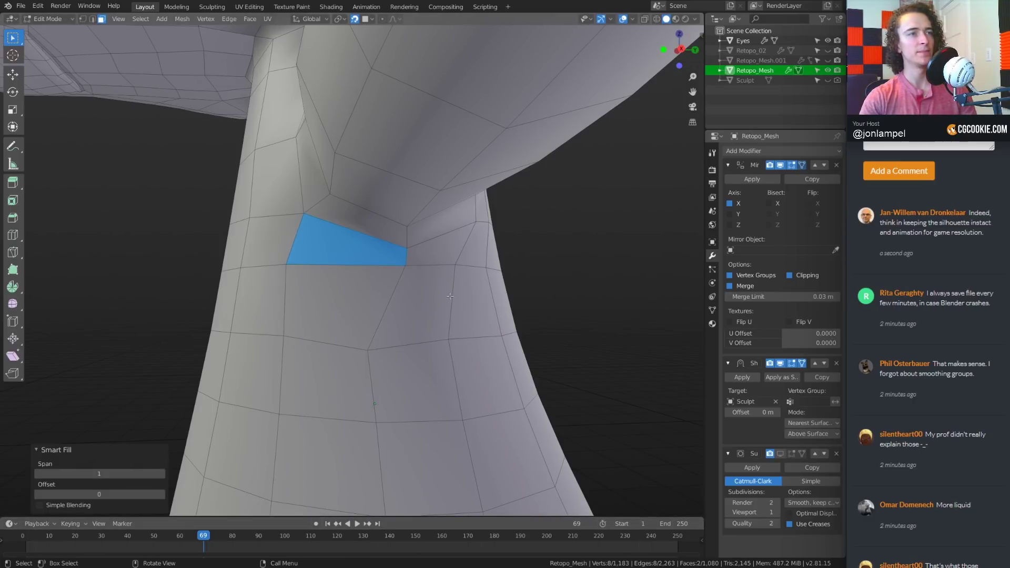
Merge the two simplified faces below the armpit with Smart Fill, and reconnect their side vertices with a horizontal edge
{"action": "left_click", "coordinate": [352, 284], "text": "shift"}
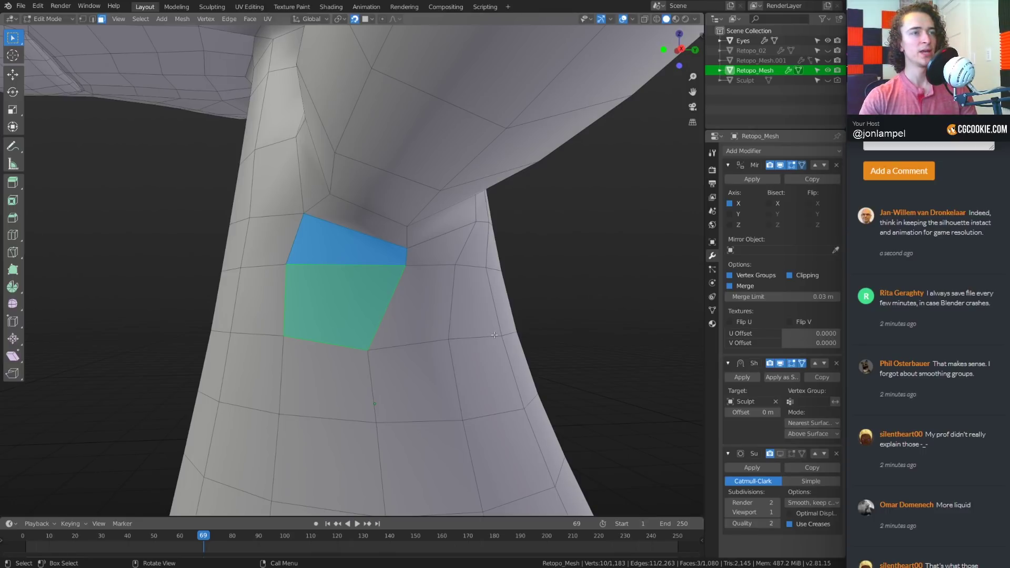
{"action": "key", "text": "f"}
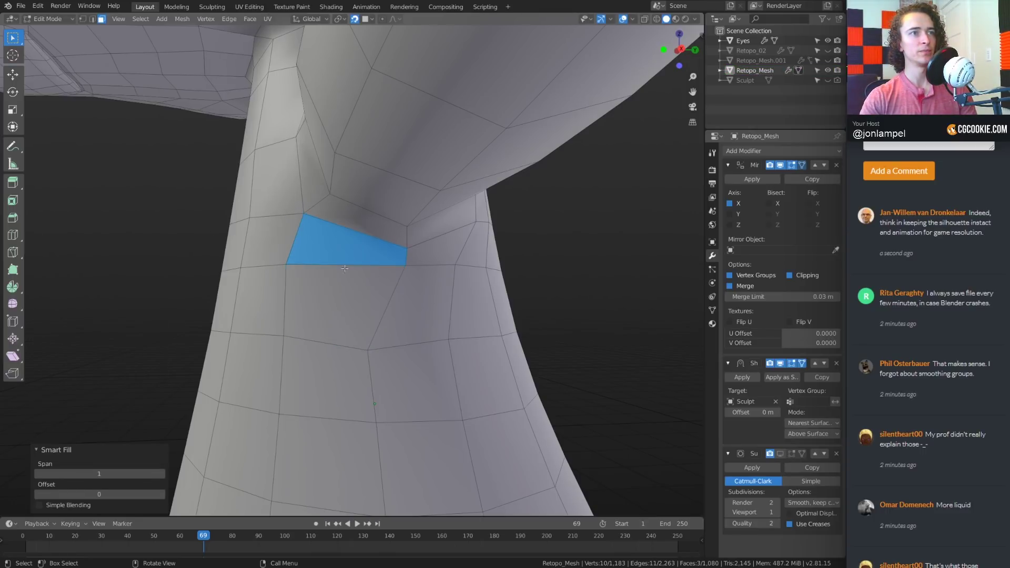
{"action": "key", "text": "f"}
{"action": "middle_click_drag", "start_coordinate": [543, 289], "coordinate": [508, 303]}
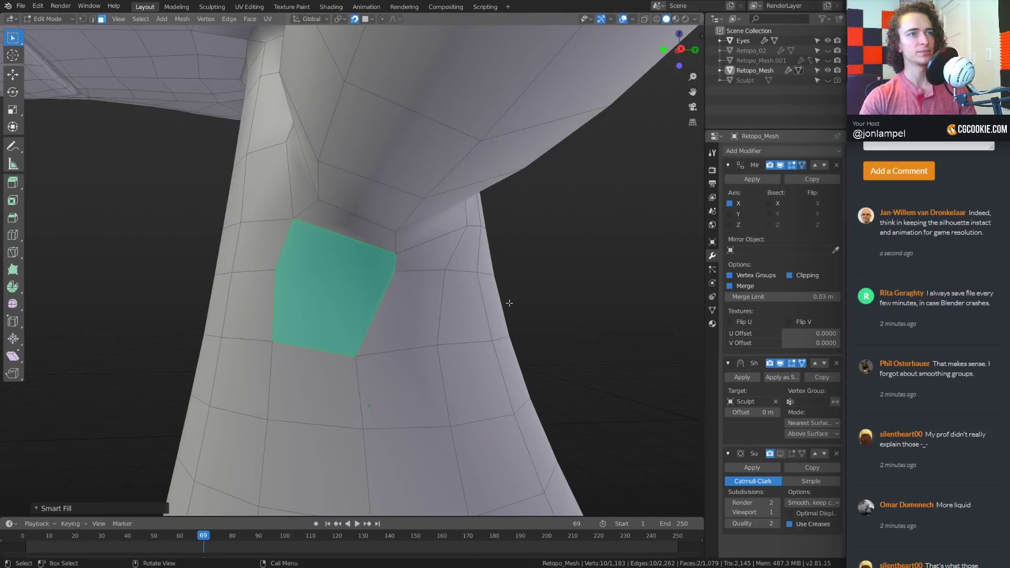
{"action": "left_click", "coordinate": [508, 303]}
{"action": "key", "text": "1"}
{"action": "left_click", "coordinate": [394, 271]}
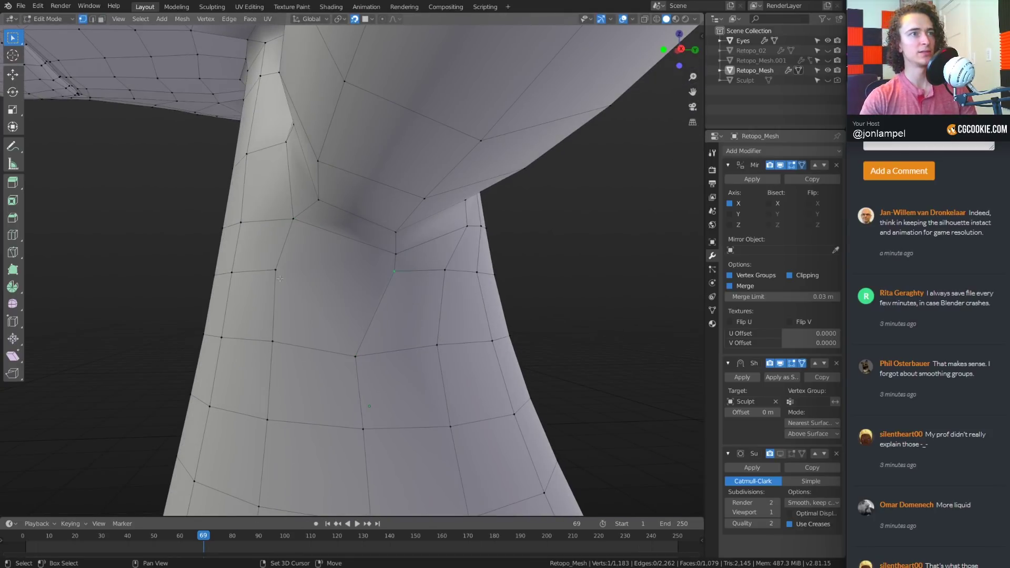
{"action": "key", "text": "j"}
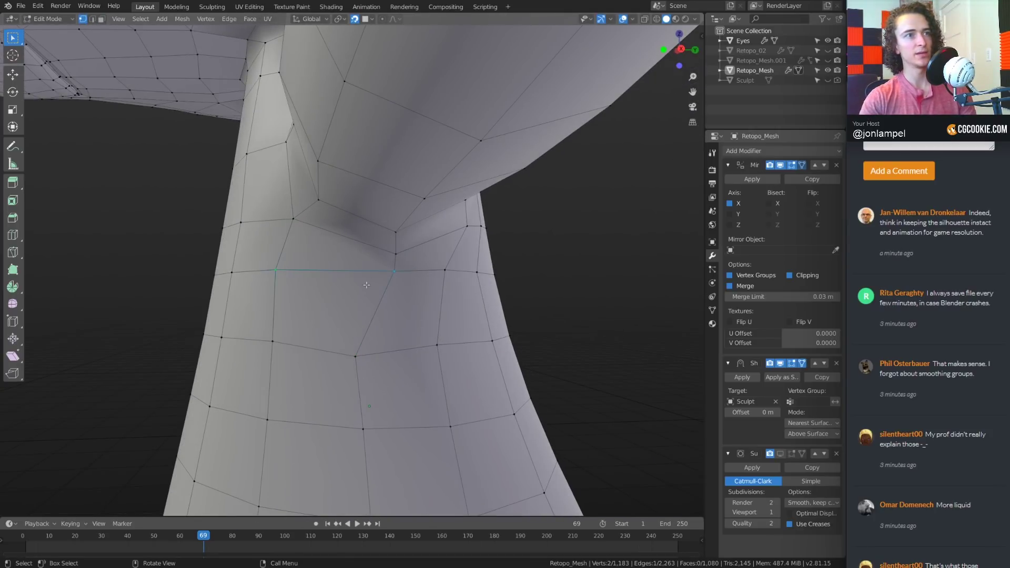
Slide the vertex at the rear end of the horizontal edge below the armpit downward by a factor of 0.2 and deselect it
{"action": "left_click", "coordinate": [394, 271]}
{"action": "key", "text": "g"}
{"action": "key", "text": "g"}
{"action": "left_click", "coordinate": [390, 290]}
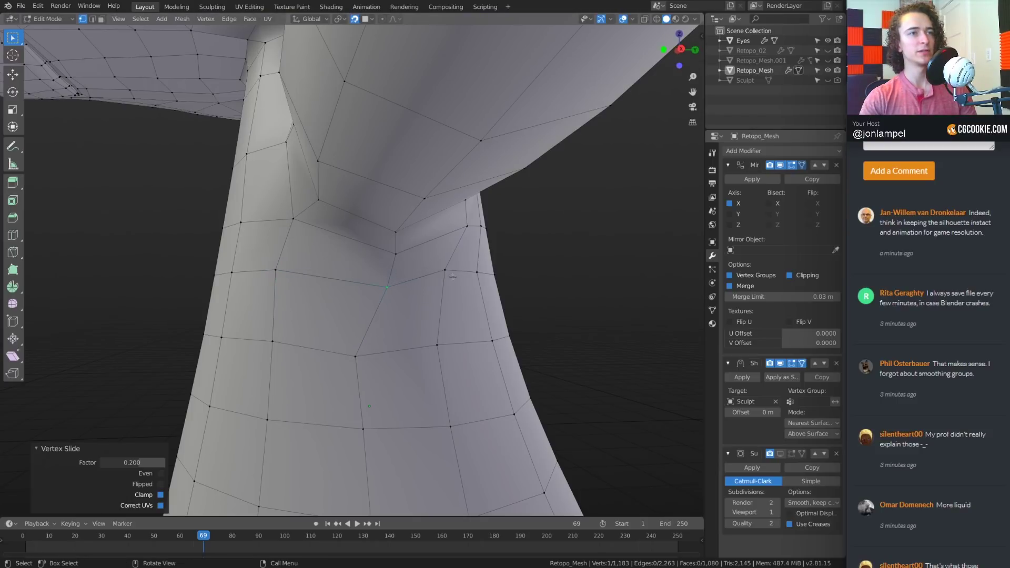
{"action": "key", "text": "alt+a"}
Examine the stretched faces on the side of the head in Face mode, and check the surface shading there in Object Mode
{"action": "scroll", "coordinate": [452, 276], "scroll_direction": "down", "scroll_amount": 5}
{"action": "middle_click_drag", "start_coordinate": [452, 276], "coordinate": [441, 246]}
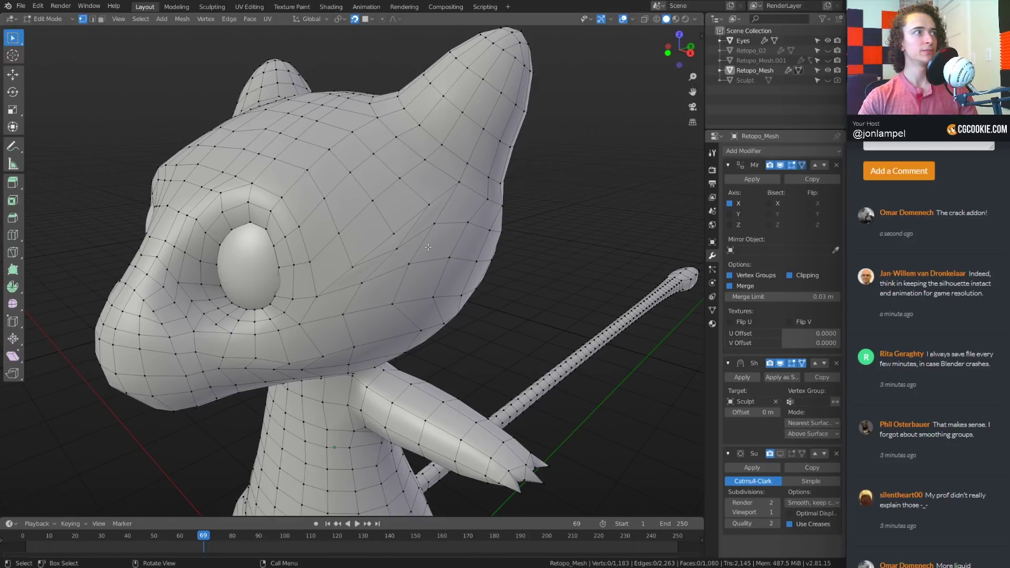
{"action": "scroll", "coordinate": [389, 251], "scroll_direction": "up", "scroll_amount": 4}
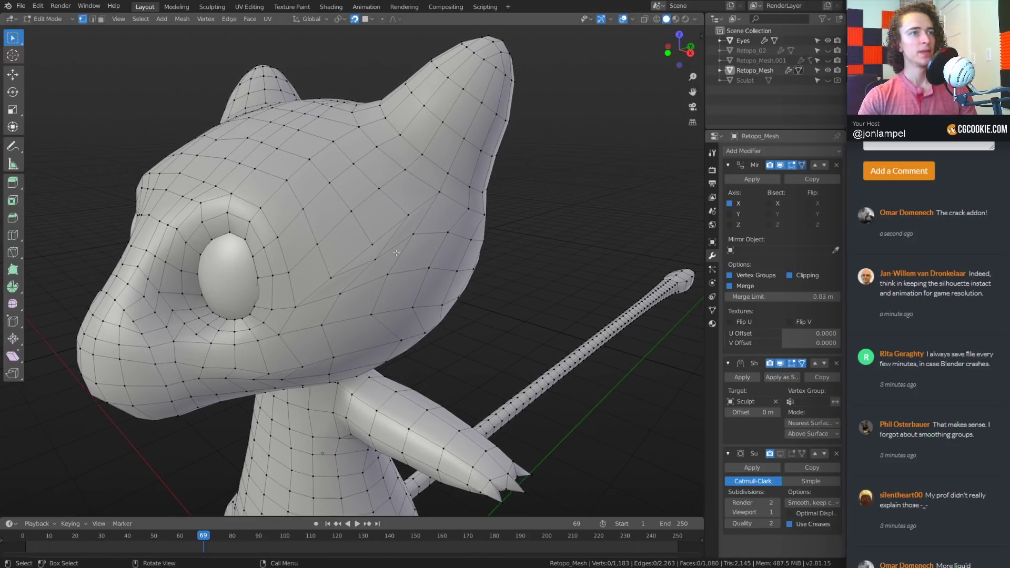
{"action": "key", "text": "3"}
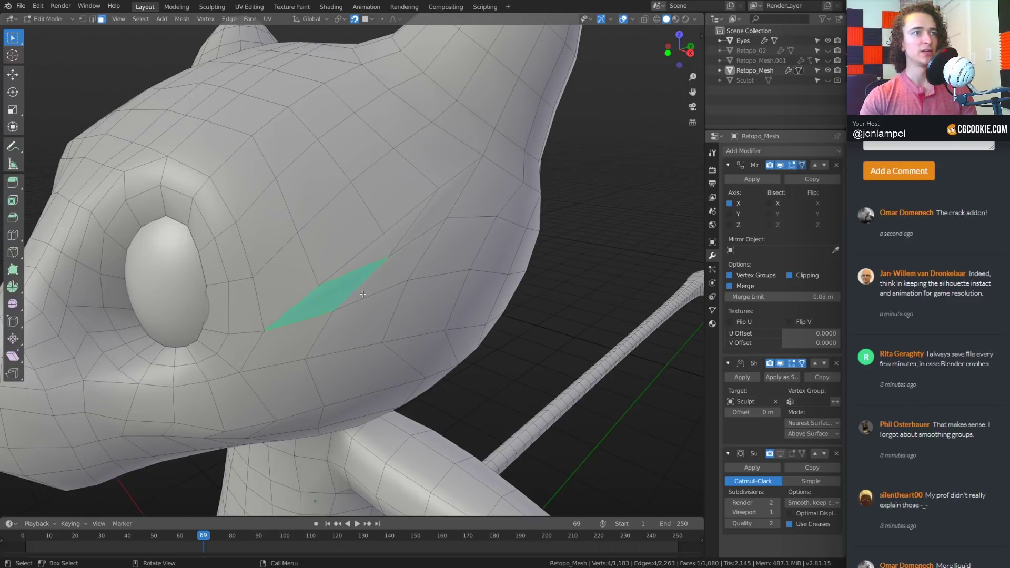
{"action": "key", "text": "alt+a"}
{"action": "middle_click_drag", "start_coordinate": [625, 267], "coordinate": [627, 260]}
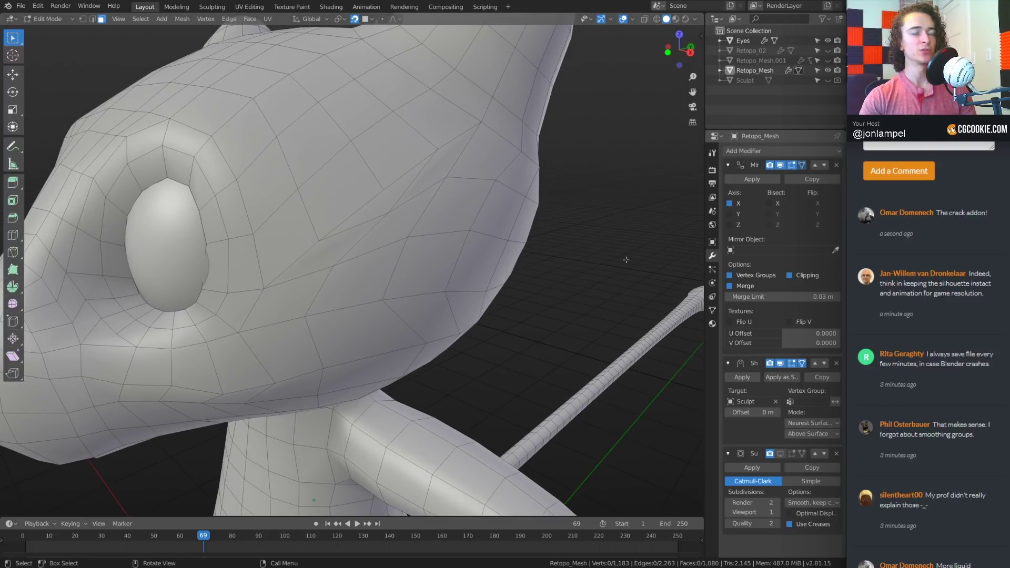
{"action": "key", "text": "Tab"}
{"action": "scroll", "coordinate": [498, 258], "scroll_direction": "down", "scroll_amount": 3}
{"action": "middle_click_drag", "start_coordinate": [498, 259], "coordinate": [475, 268]}
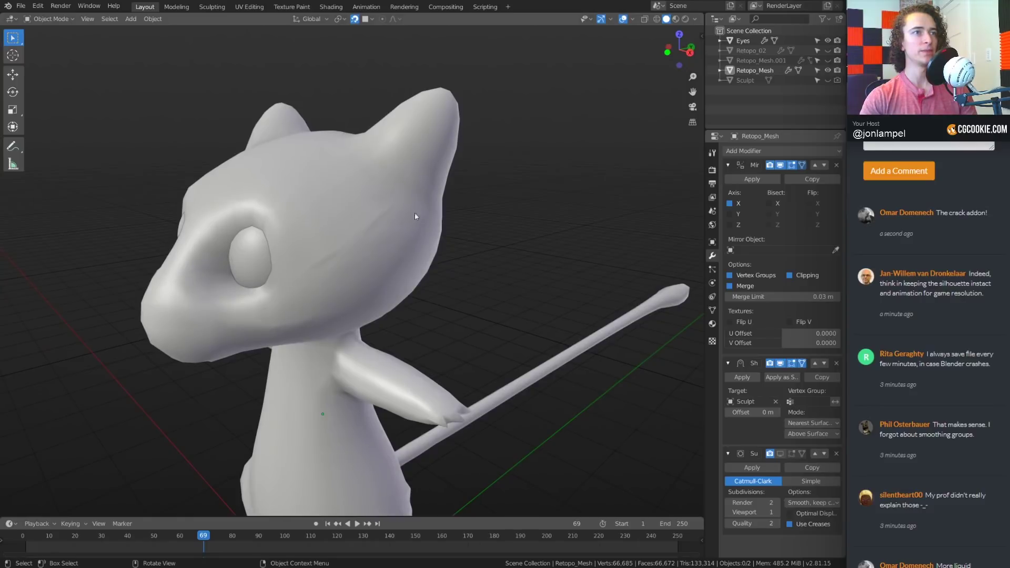
{"action": "middle_click_drag", "start_coordinate": [371, 259], "coordinate": [355, 242]}
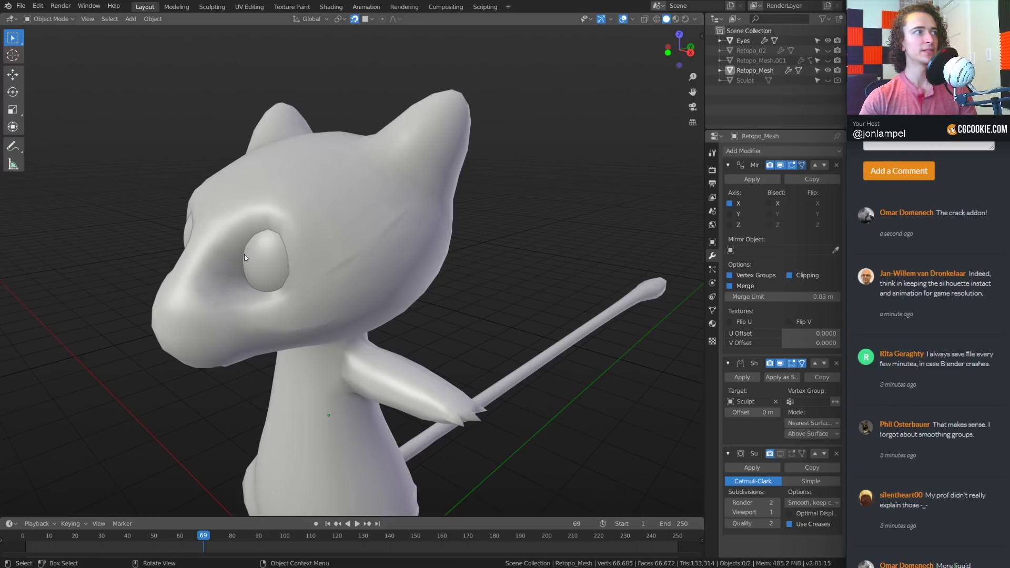
Select the four narrow faces on the side of the head and merge them into a single face by running Smart Fill twice
{"action": "key", "text": "ctrl+Tab"}
{"action": "left_click", "coordinate": [347, 253]}
{"action": "middle_click_drag", "start_coordinate": [350, 251], "coordinate": [344, 256]}
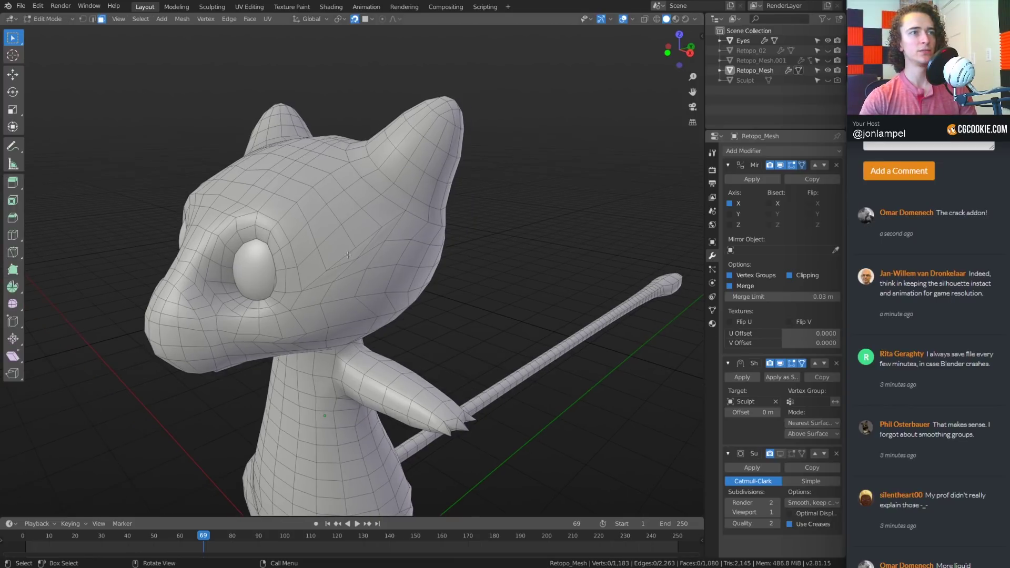
{"action": "left_click", "coordinate": [345, 265]}
{"action": "left_click", "coordinate": [356, 254], "text": "shift"}
{"action": "left_click", "coordinate": [371, 251], "text": "shift"}
{"action": "left_click", "coordinate": [370, 255], "text": "shift"}
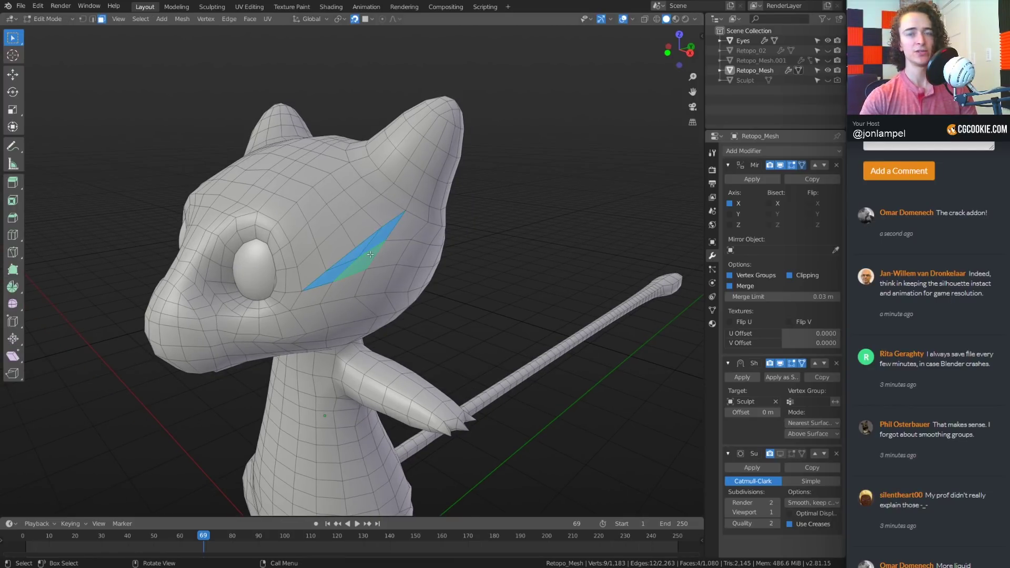
{"action": "key", "text": "f"}
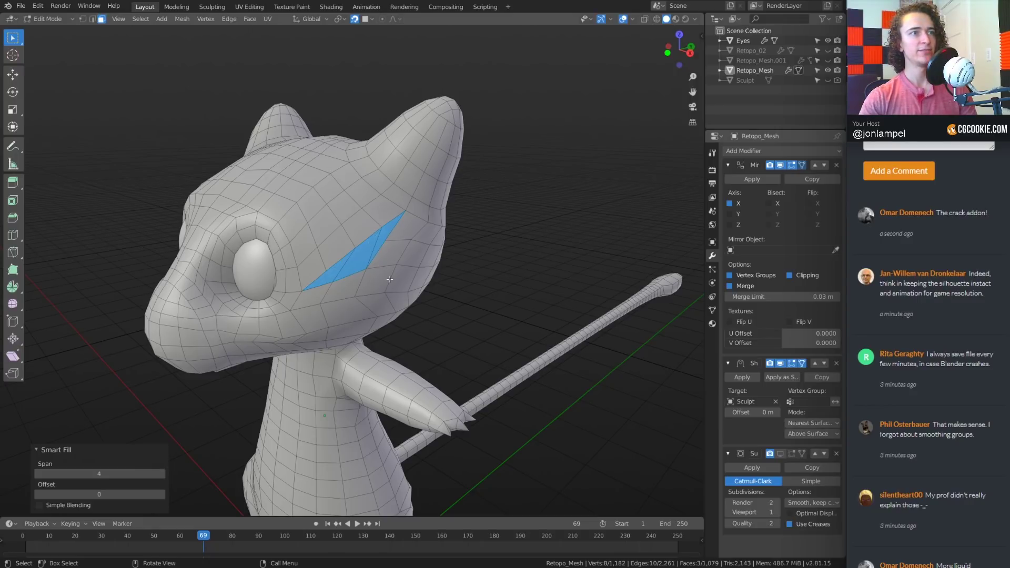
{"action": "key", "text": "f"}
{"action": "middle_click_drag", "start_coordinate": [464, 257], "coordinate": [458, 257]}
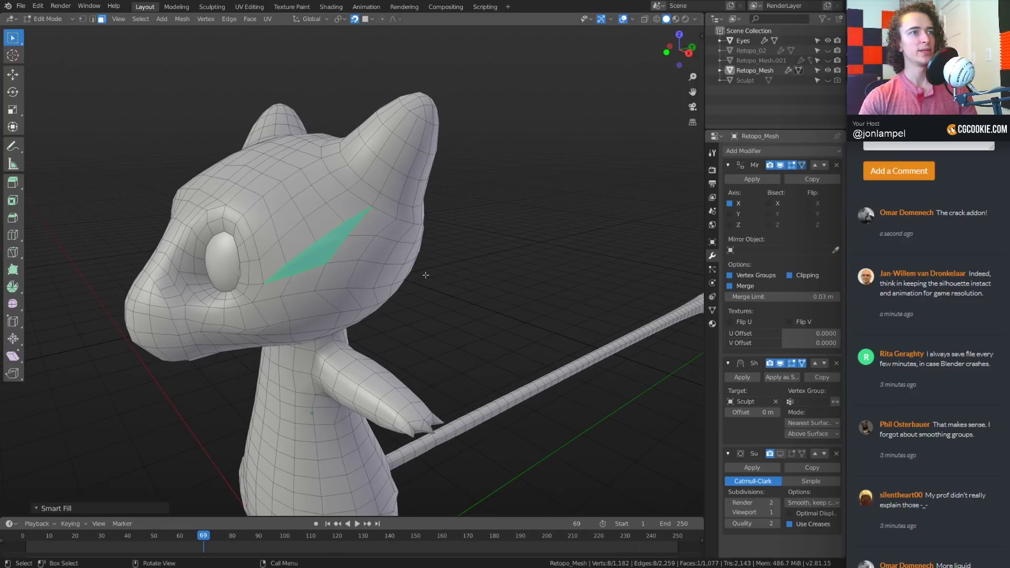
{"action": "scroll", "coordinate": [381, 273], "scroll_direction": "up", "scroll_amount": 2}
{"action": "scroll", "coordinate": [413, 282], "scroll_direction": "down", "scroll_amount": 2}
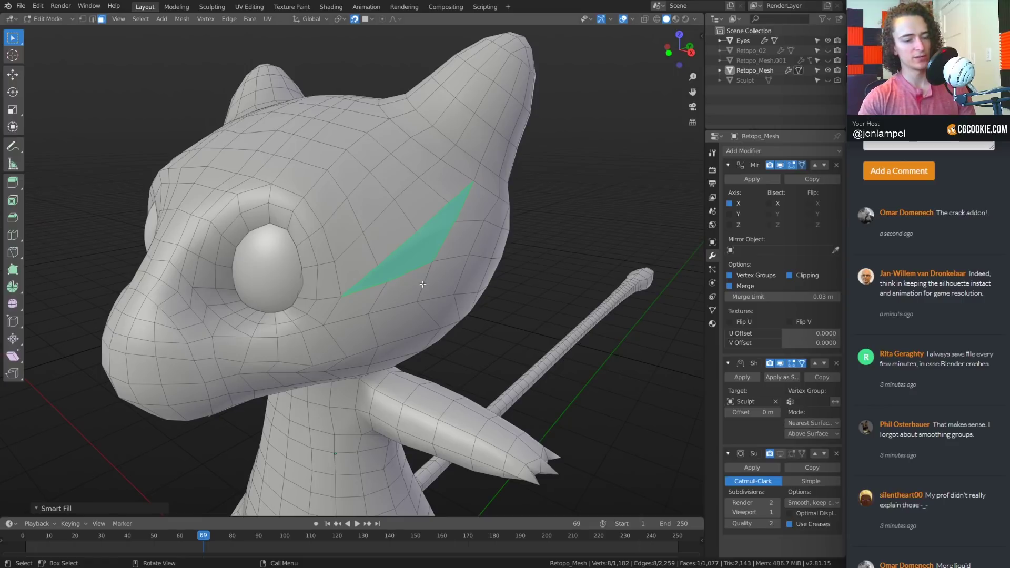
Move the vertex on the lower edge of the merged head face by about 0.03, 0.03 and 0.01 m in X, Y and Z
{"action": "key", "text": "1"}
{"action": "scroll", "coordinate": [406, 287], "scroll_direction": "up", "scroll_amount": 2}
{"action": "middle_click_drag", "start_coordinate": [406, 287], "coordinate": [343, 282]}
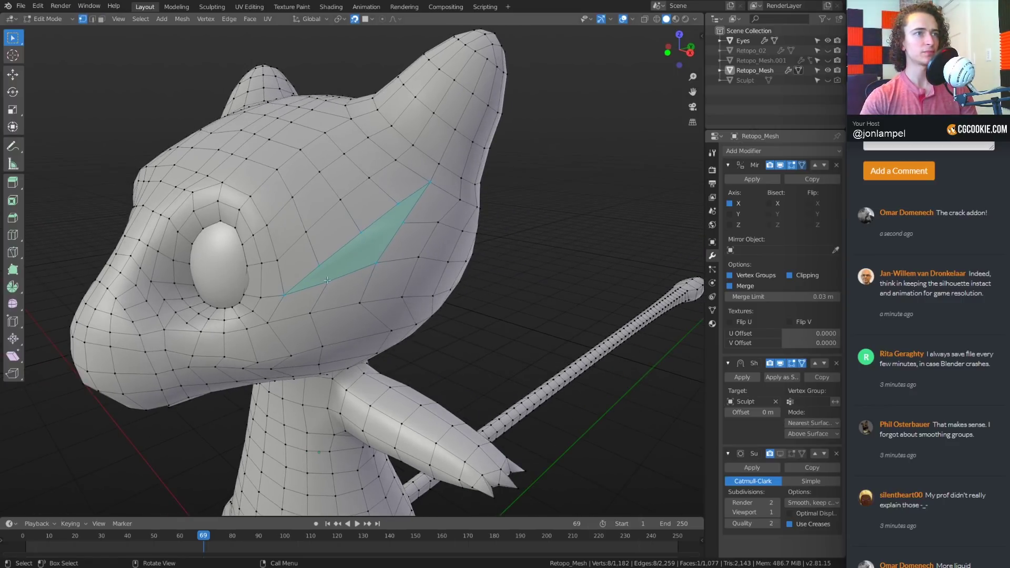
{"action": "left_click", "coordinate": [327, 280]}
{"action": "key", "text": "g"}
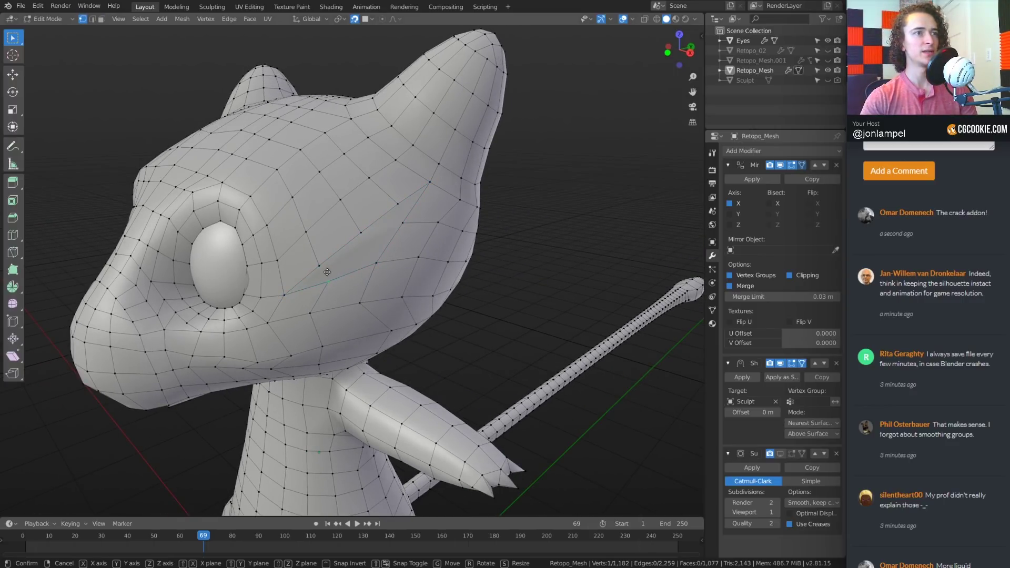
{"action": "left_click", "coordinate": [336, 266]}
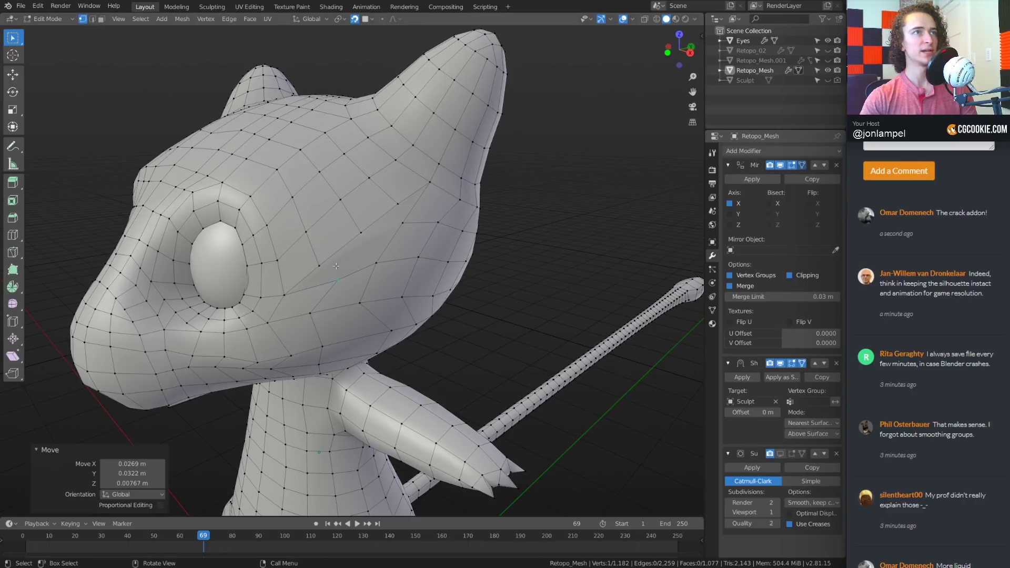
Set snapping to Vertex and reposition the selected vertex on the side of the head twice with it
{"action": "left_click", "coordinate": [370, 25]}
{"action": "left_click", "coordinate": [349, 56]}
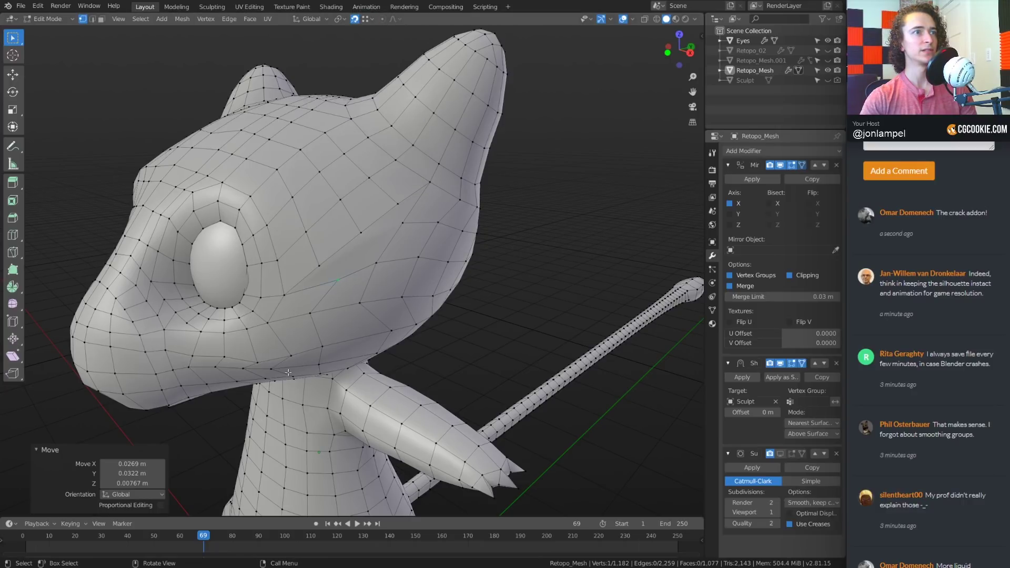
{"action": "key", "text": "g"}
{"action": "left_click", "coordinate": [316, 268]}
{"action": "key", "text": "g"}
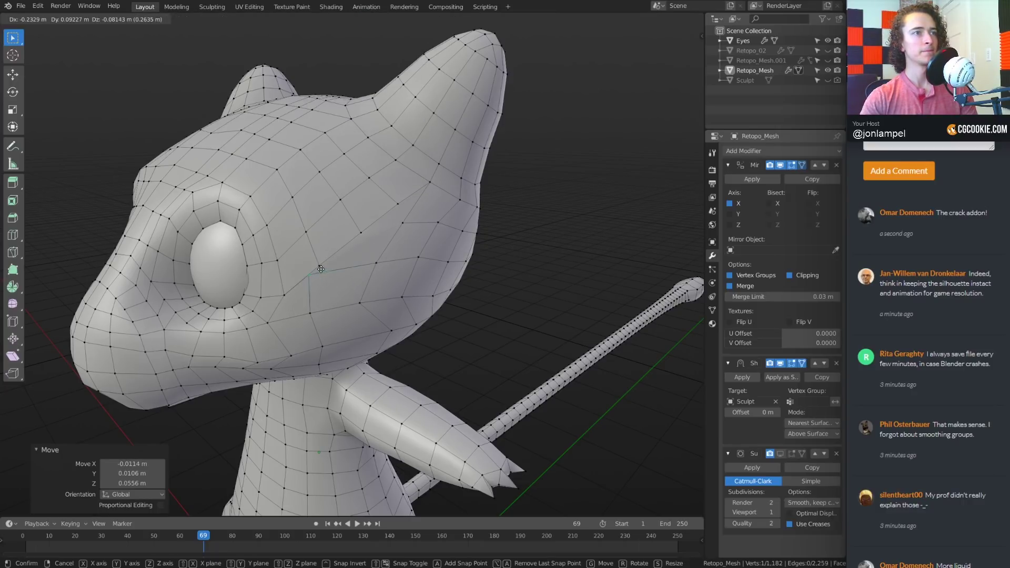
{"action": "left_click", "coordinate": [336, 277]}
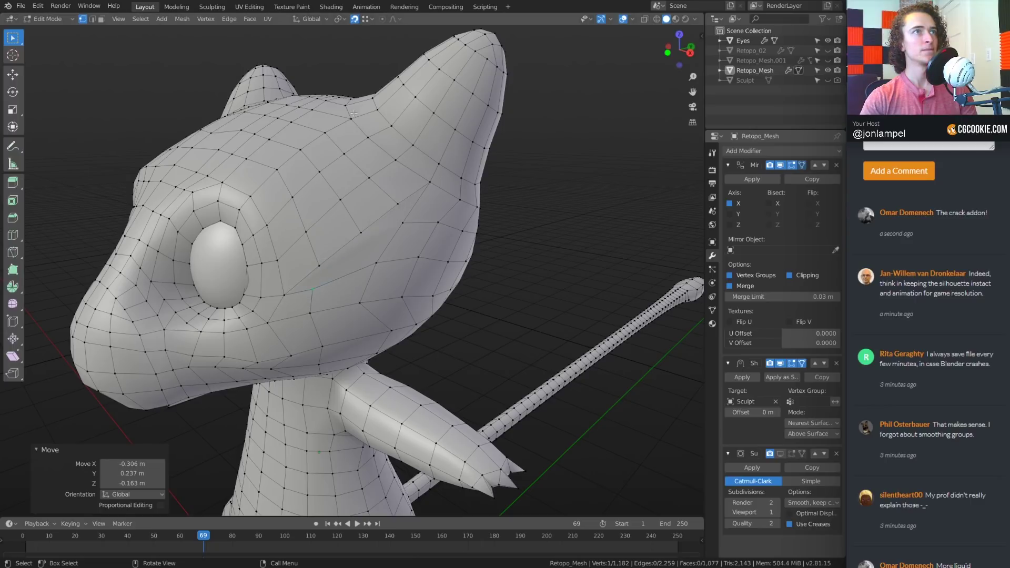
Check the snapping options and move the head-side vertex by about 0.08, -0.19 and 0.04 m in X, Y and Z
{"action": "left_click", "coordinate": [363, 20]}
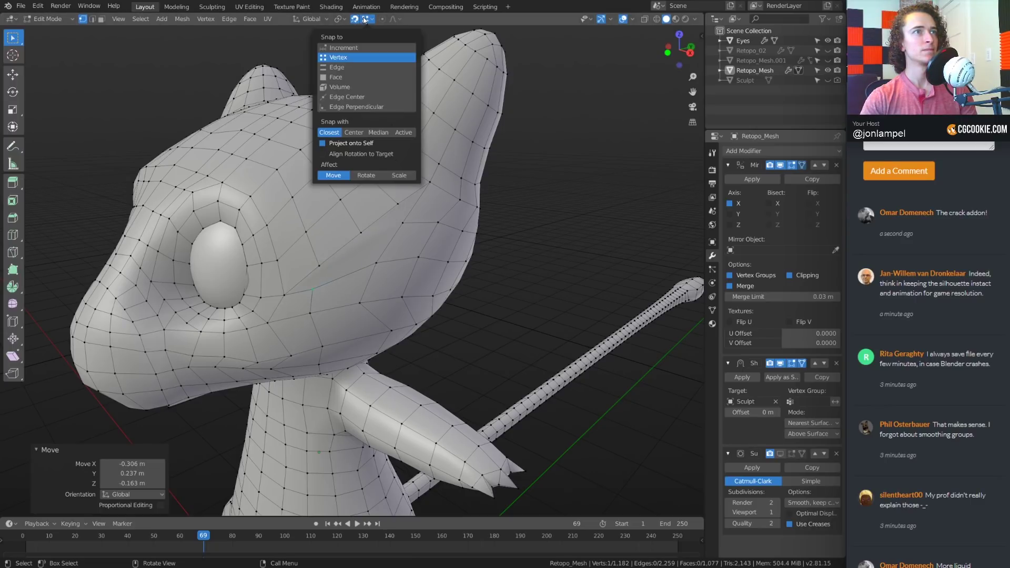
{"action": "scroll", "coordinate": [310, 287], "scroll_direction": "up", "scroll_amount": 3}
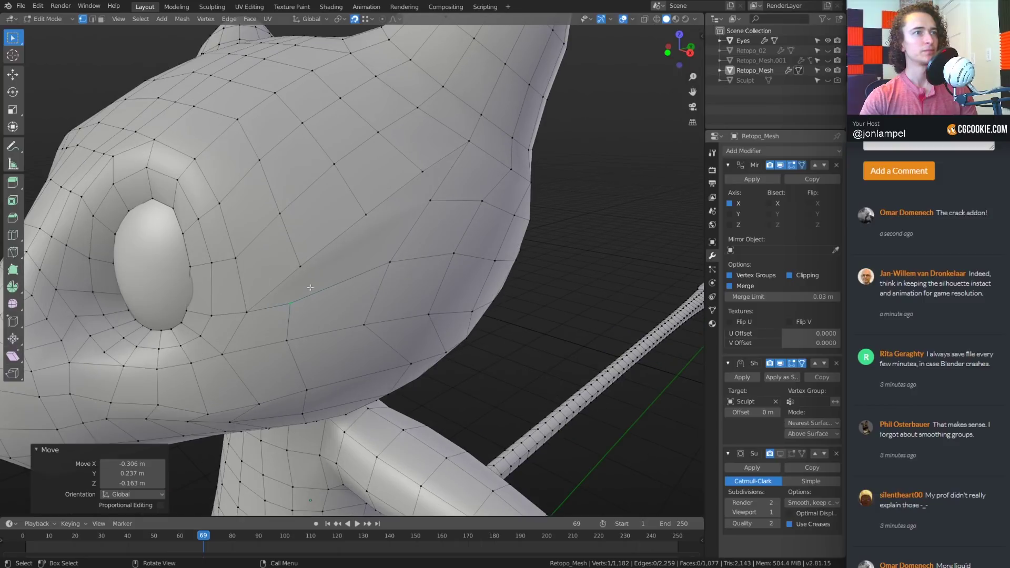
{"action": "key", "text": "g"}
{"action": "left_click", "coordinate": [298, 285]}
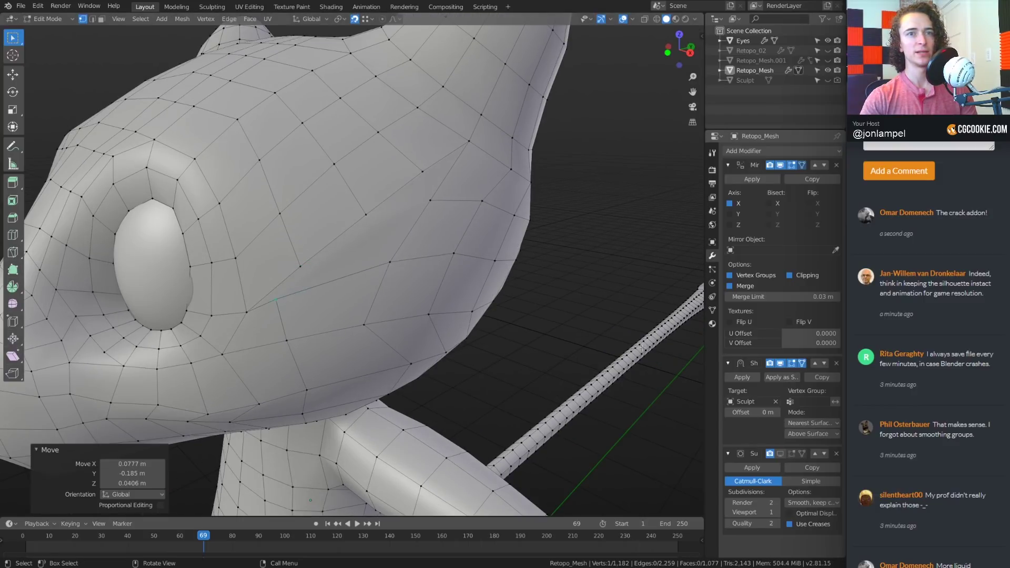
Turn off the Shrinkwrap modifier's viewport display and inspect the whole character in Object Mode
{"action": "left_click", "coordinate": [780, 363]}
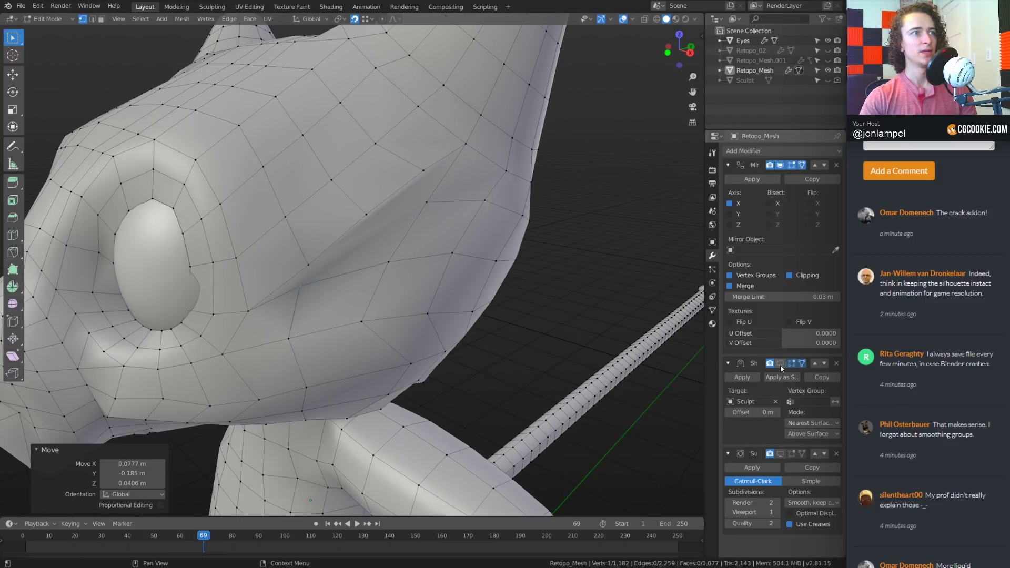
{"action": "scroll", "coordinate": [486, 316], "scroll_direction": "down", "scroll_amount": 6}
{"action": "middle_click_drag", "start_coordinate": [486, 315], "coordinate": [506, 325]}
{"action": "key", "text": "Tab"}
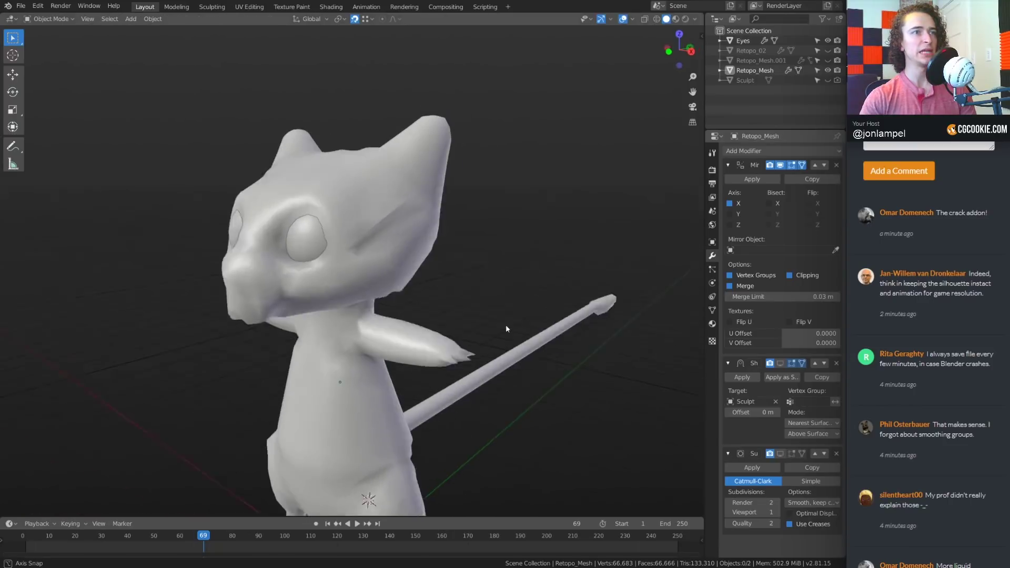
{"action": "scroll", "coordinate": [505, 324], "scroll_direction": "down", "scroll_amount": 5}
{"action": "middle_click_drag", "start_coordinate": [428, 250], "coordinate": [467, 262]}
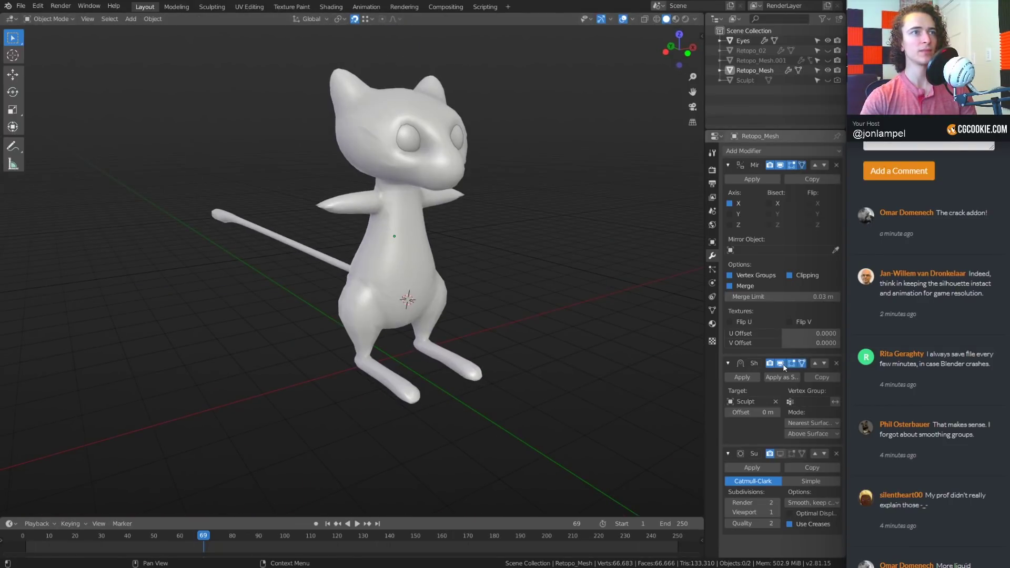
Return to Edit Mode and try to move the selected vertex on the side of the head
{"action": "key", "text": "Tab"}
{"action": "key", "text": "KP_Decimal"}
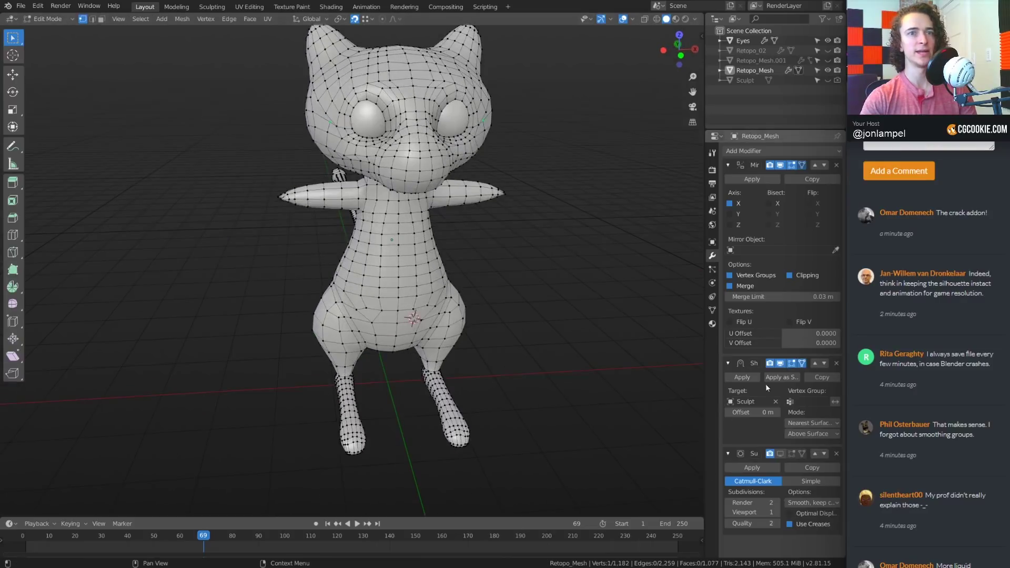
{"action": "scroll", "coordinate": [400, 236], "scroll_direction": "up", "scroll_amount": 2}
{"action": "middle_click_drag", "start_coordinate": [473, 174], "coordinate": [406, 234]}
{"action": "scroll", "coordinate": [406, 234], "scroll_direction": "up", "scroll_amount": 1}
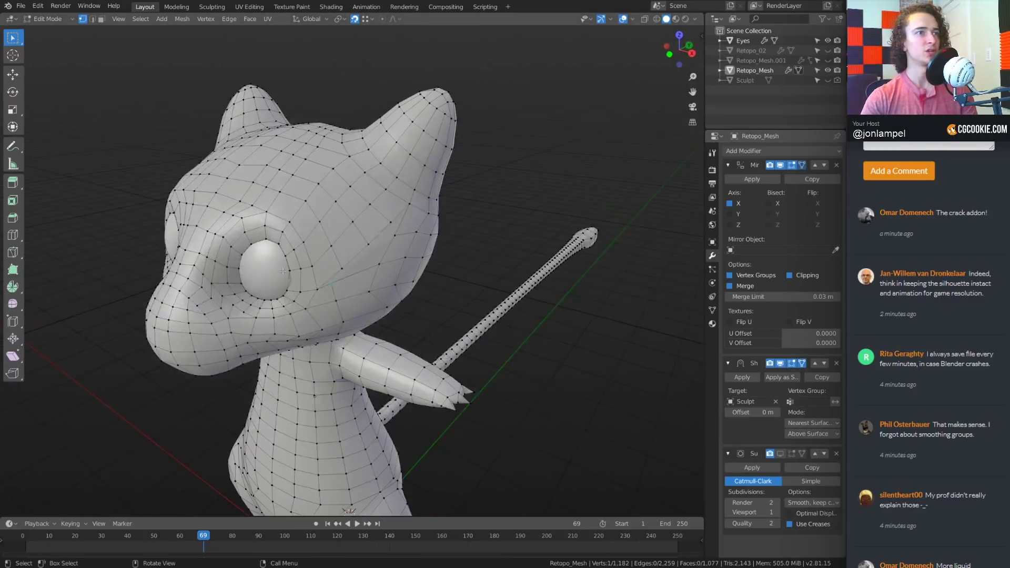
{"action": "key", "text": "g"}
{"action": "right_click", "coordinate": [396, 325]}
Compare the character in Object Mode with the Shrinkwrap modifier's viewport display off and on
{"action": "scroll", "coordinate": [397, 326], "scroll_direction": "down", "scroll_amount": 2}
{"action": "middle_click_drag", "start_coordinate": [395, 373], "coordinate": [409, 330], "text": "shift"}
{"action": "middle_click_drag", "start_coordinate": [409, 330], "coordinate": [452, 311]}
{"action": "key", "text": "Tab"}
{"action": "middle_click_drag", "start_coordinate": [531, 288], "coordinate": [542, 289]}
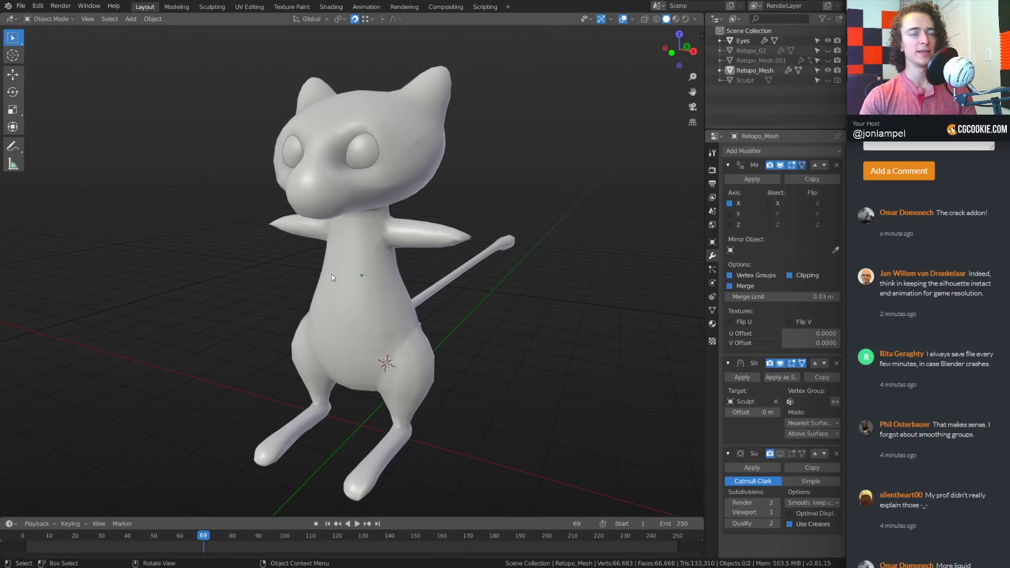
{"action": "left_click", "coordinate": [780, 363]}
{"action": "middle_click_drag", "start_coordinate": [484, 343], "coordinate": [250, 277]}
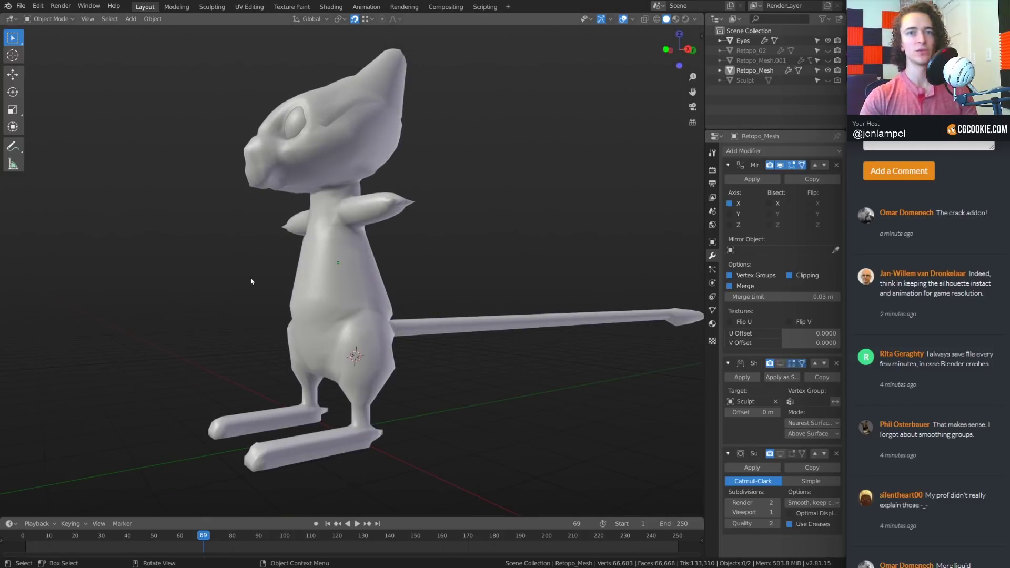
{"action": "mouse_move", "coordinate": [349, 218]}
{"action": "middle_mouse_down"}
{"action": "mouse_move", "coordinate": [413, 222]}
{"action": "mouse_move", "coordinate": [309, 224]}
{"action": "mouse_move", "coordinate": [284, 249]}
{"action": "mouse_move", "coordinate": [307, 258]}
{"action": "mouse_move", "coordinate": [345, 229]}
{"action": "middle_mouse_up"}
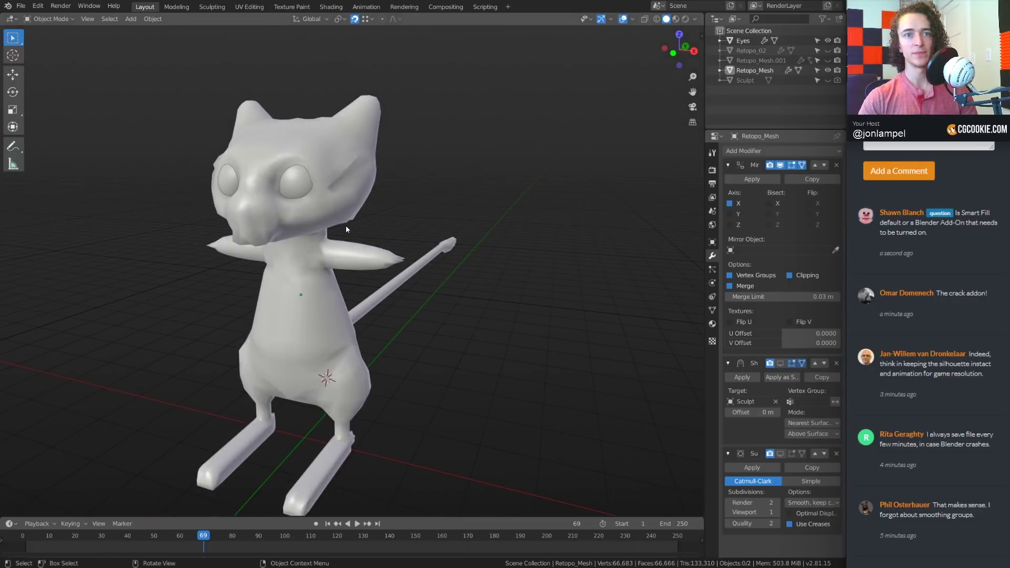
{"action": "left_click", "coordinate": [782, 363]}
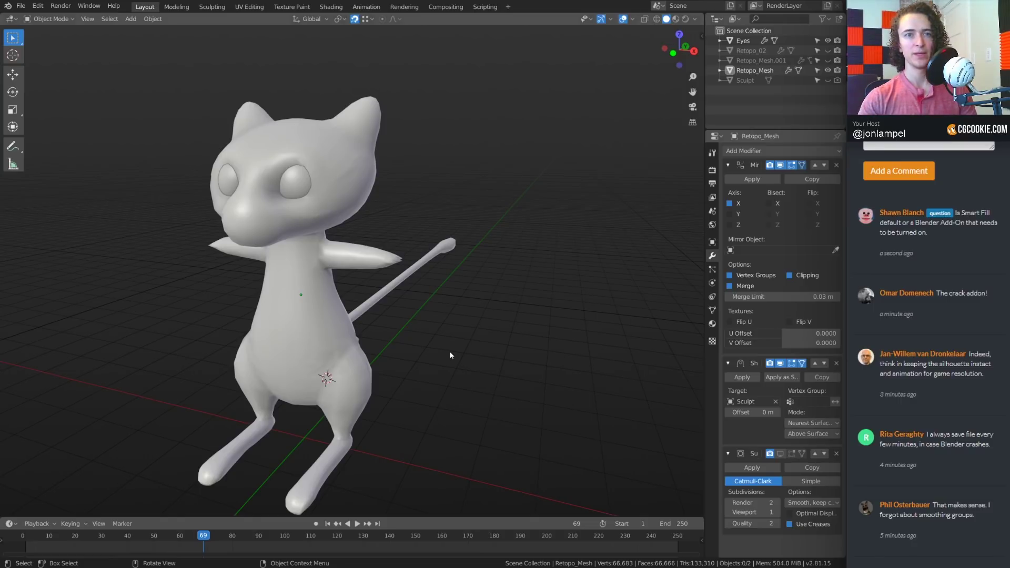
Apply the Shrinkwrap modifier and add a new one targeting Sculpt, placed above the Subdivision modifier
{"action": "left_click", "coordinate": [744, 376]}
{"action": "left_click", "coordinate": [744, 151]}
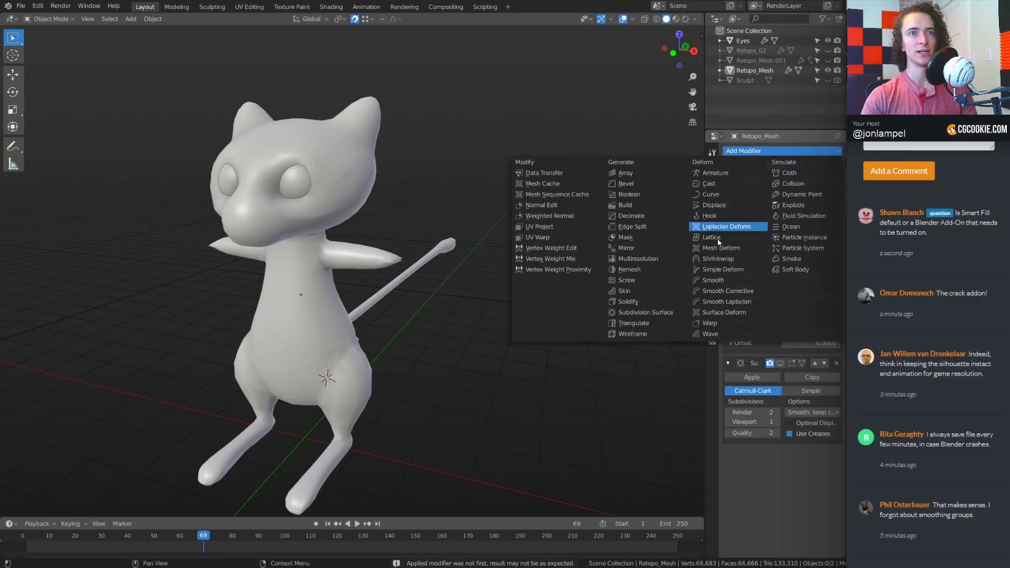
{"action": "left_click", "coordinate": [718, 259]}
{"action": "left_click", "coordinate": [752, 493]}
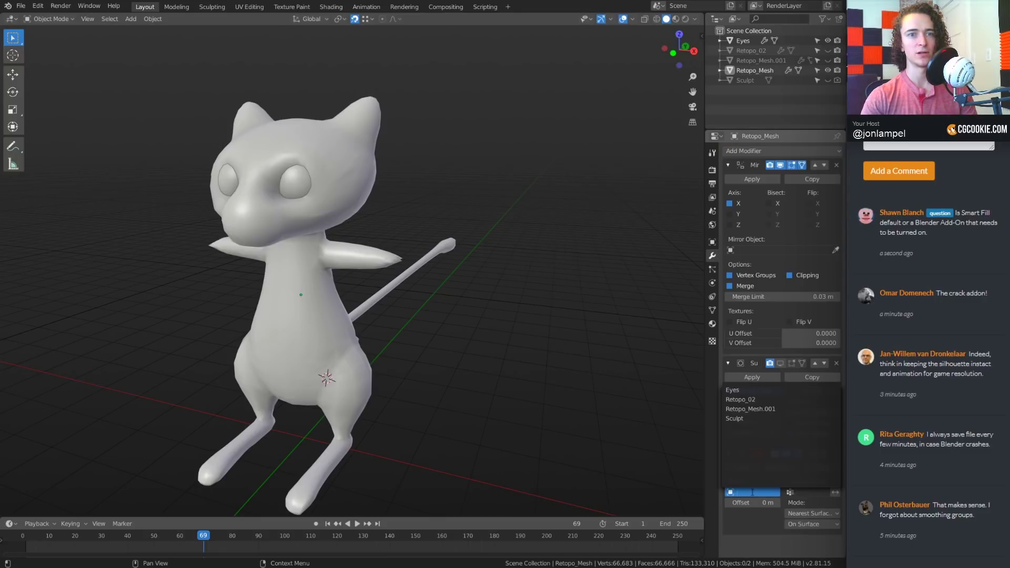
{"action": "left_click", "coordinate": [741, 419]}
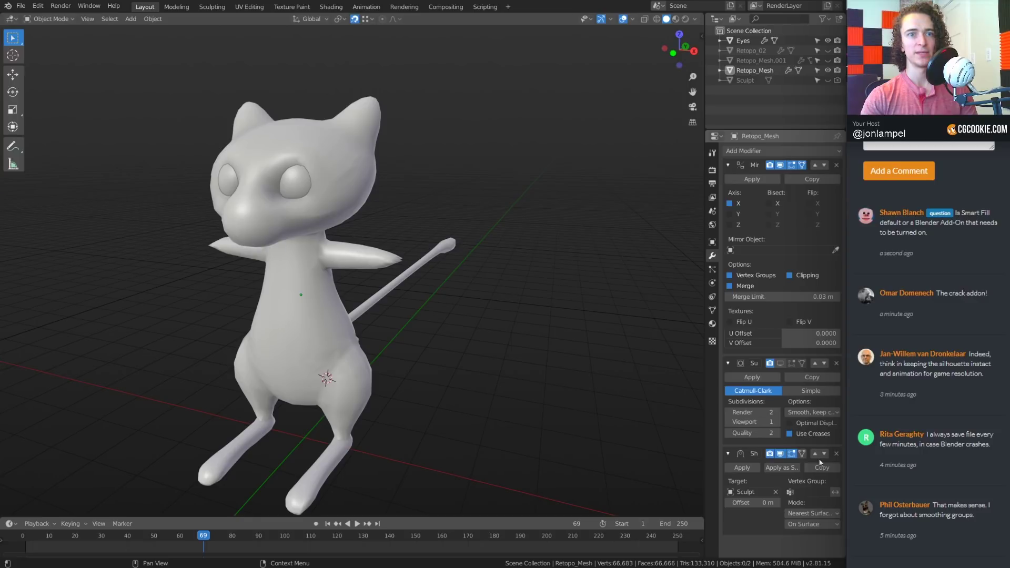
{"action": "left_click", "coordinate": [814, 453]}
Inspect the side of the head from several angles with the new Shrinkwrap, and put Retopo_Mesh in Edit Mode
{"action": "middle_click_drag", "start_coordinate": [381, 273], "coordinate": [443, 308]}
{"action": "scroll", "coordinate": [443, 308], "scroll_direction": "up", "scroll_amount": 1}
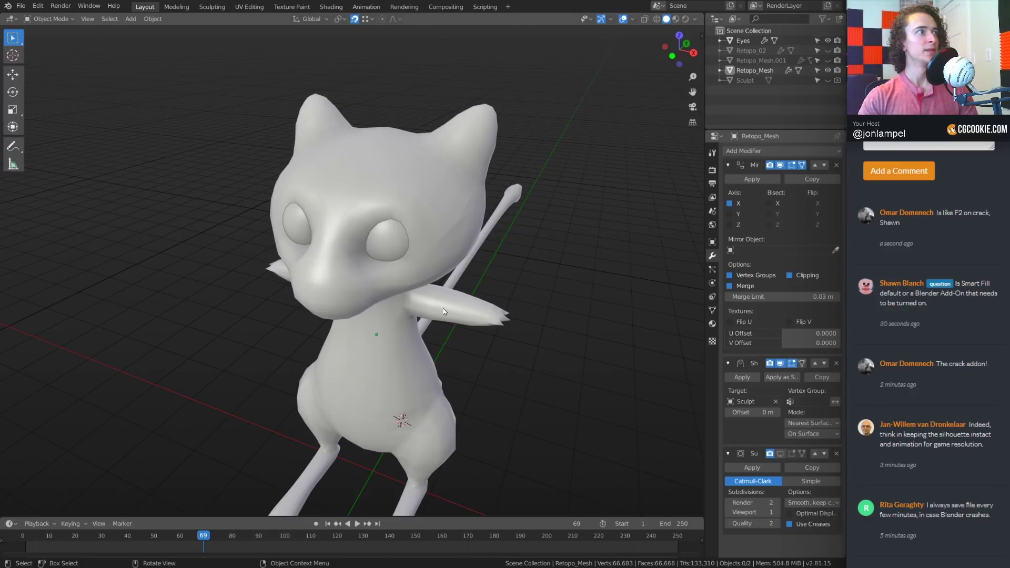
{"action": "middle_click_drag", "start_coordinate": [396, 312], "coordinate": [466, 286]}
{"action": "scroll", "coordinate": [483, 297], "scroll_direction": "up", "scroll_amount": 1}
{"action": "scroll", "coordinate": [482, 316], "scroll_direction": "down", "scroll_amount": 1}
{"action": "scroll", "coordinate": [462, 283], "scroll_direction": "up", "scroll_amount": 1}
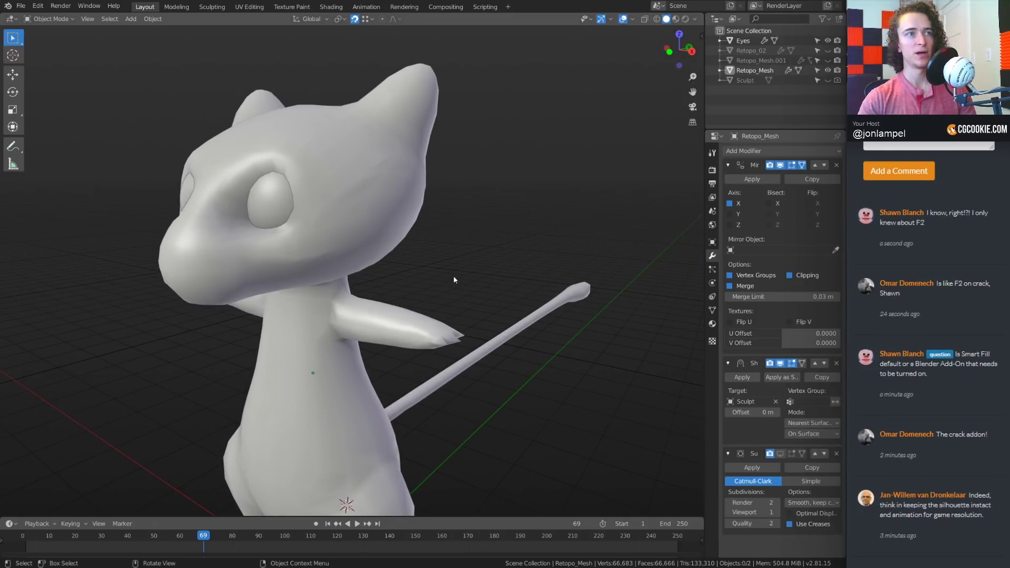
{"action": "middle_click_drag", "start_coordinate": [421, 281], "coordinate": [427, 313]}
{"action": "left_click", "coordinate": [352, 235]}
{"action": "key", "text": "ctrl+Tab"}
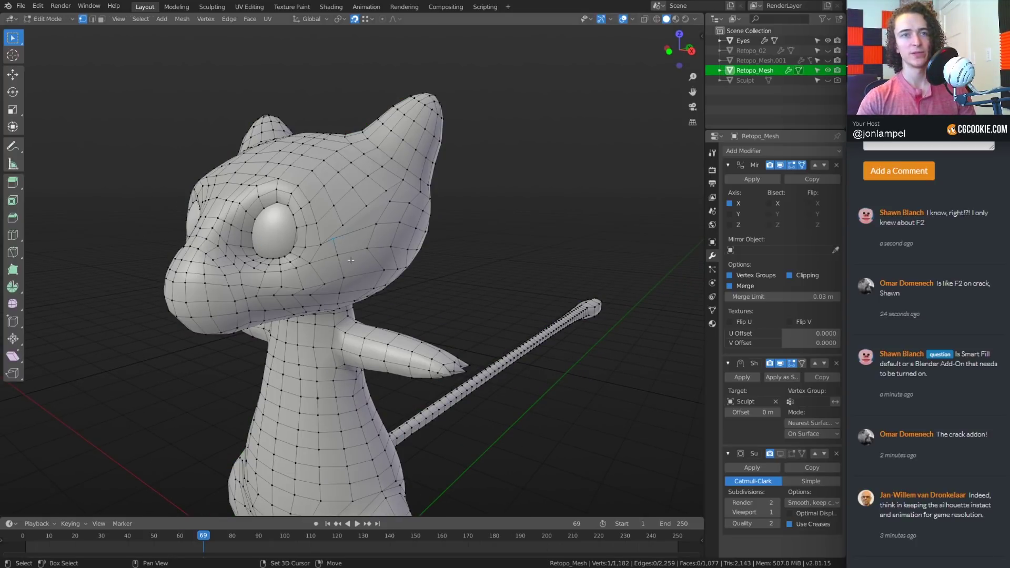
Snap the selected vertex behind the eye onto the neighbouring vertex above it on the side of the head
{"action": "middle_click_drag", "start_coordinate": [351, 260], "coordinate": [407, 260], "text": "shift"}
{"action": "scroll", "coordinate": [410, 286], "scroll_direction": "up", "scroll_amount": 1}
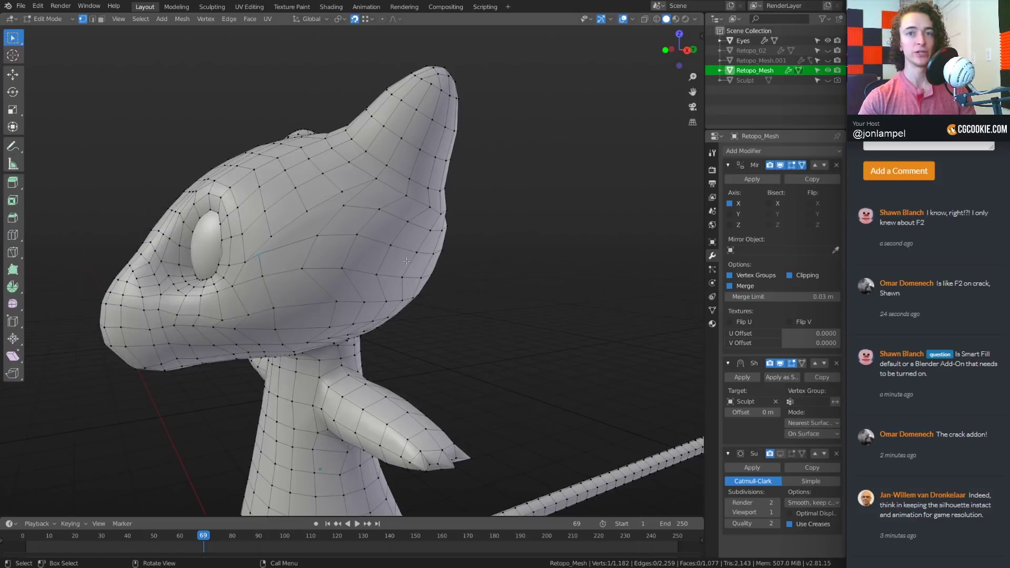
{"action": "scroll", "coordinate": [415, 219], "scroll_direction": "up", "scroll_amount": 2}
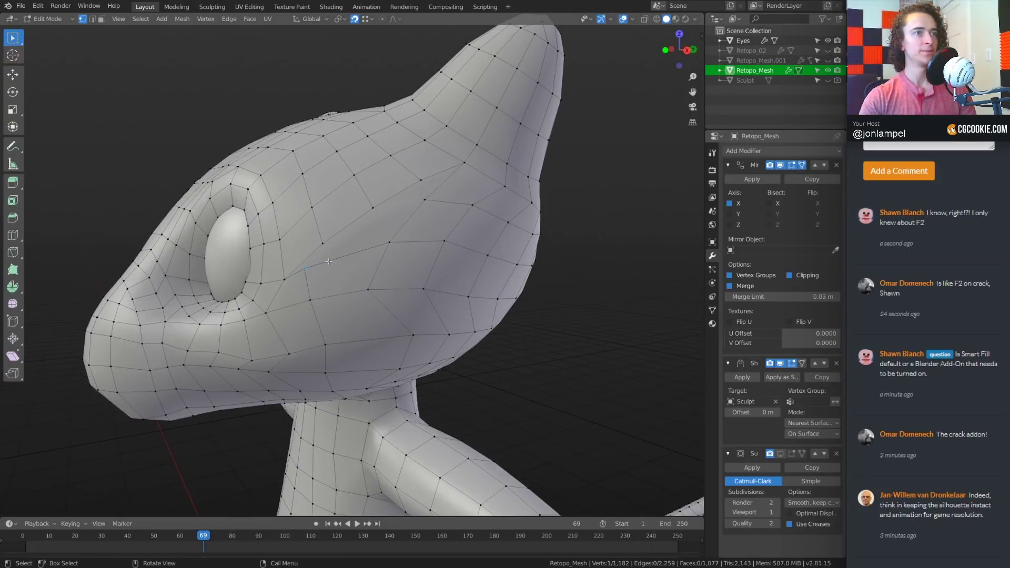
{"action": "key", "text": "g"}
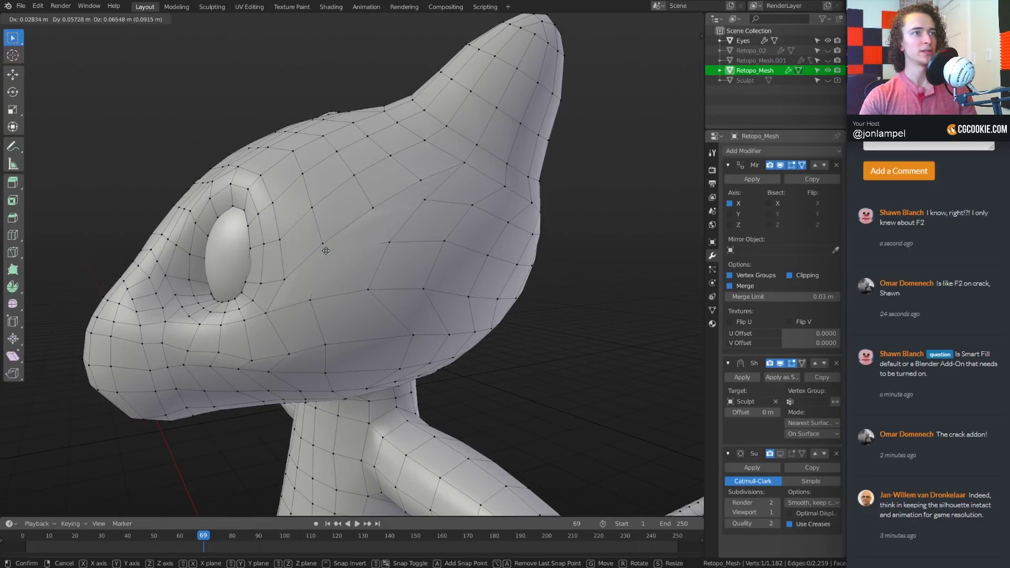
{"action": "right_click", "coordinate": [383, 248]}
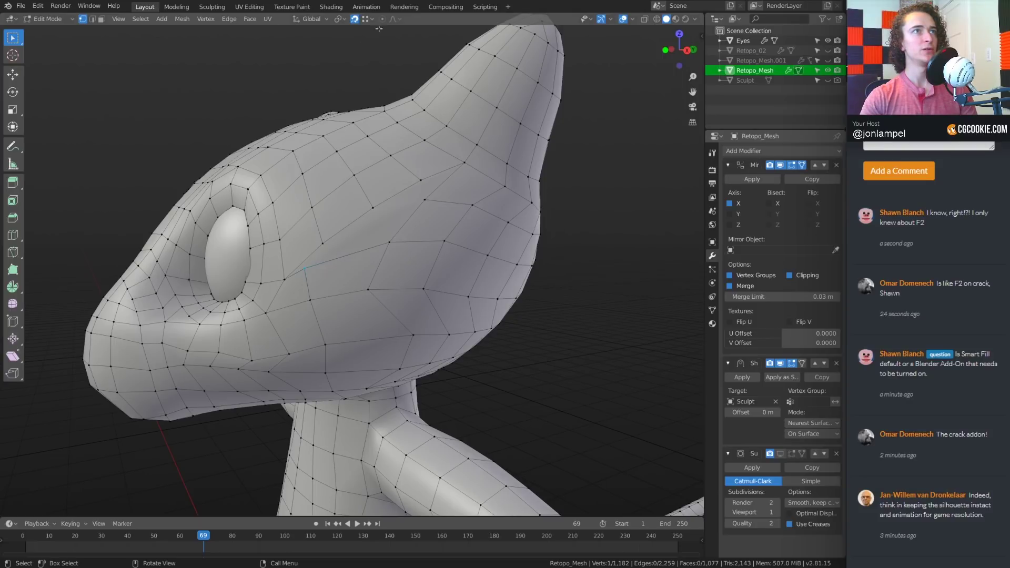
{"action": "scroll", "coordinate": [331, 352], "scroll_direction": "up", "scroll_amount": 2}
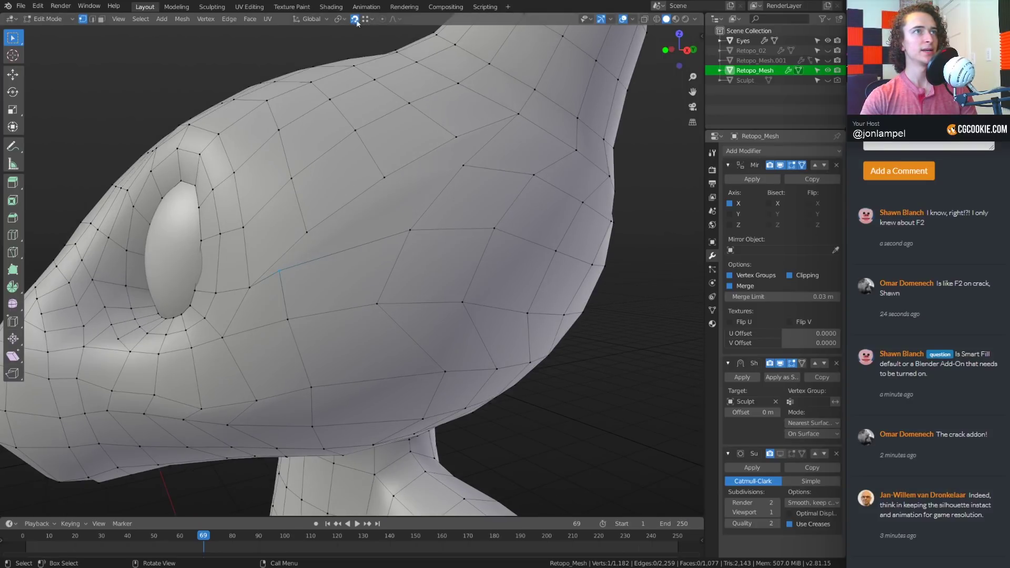
{"action": "key", "text": "g"}
{"action": "left_click", "coordinate": [308, 229]}
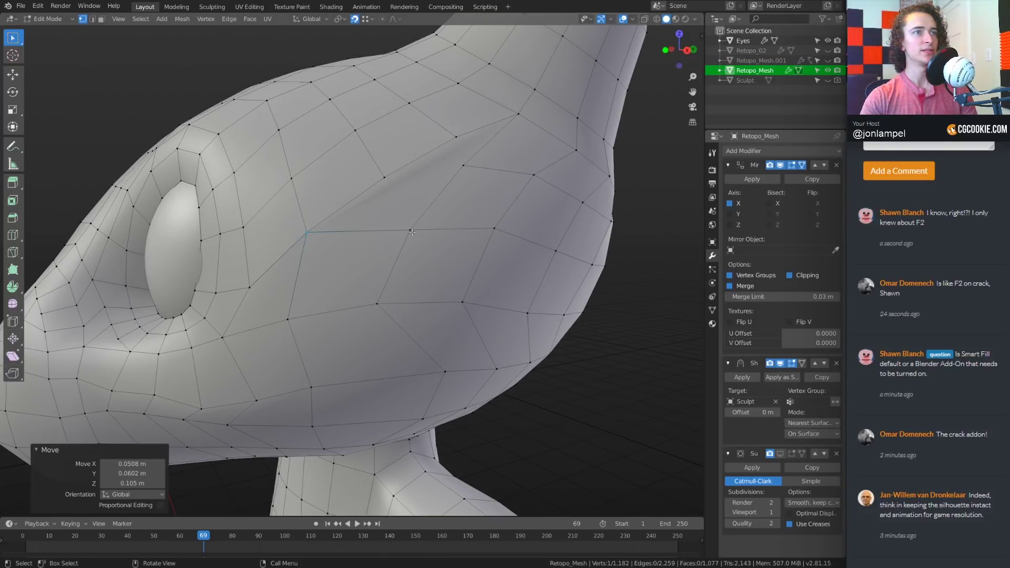
Snap the next two vertices farther back on the side of the head onto the nearest vertices above them
{"action": "left_click", "coordinate": [412, 230]}
{"action": "key", "text": "g"}
{"action": "left_click", "coordinate": [383, 176]}
{"action": "left_click", "coordinate": [463, 164]}
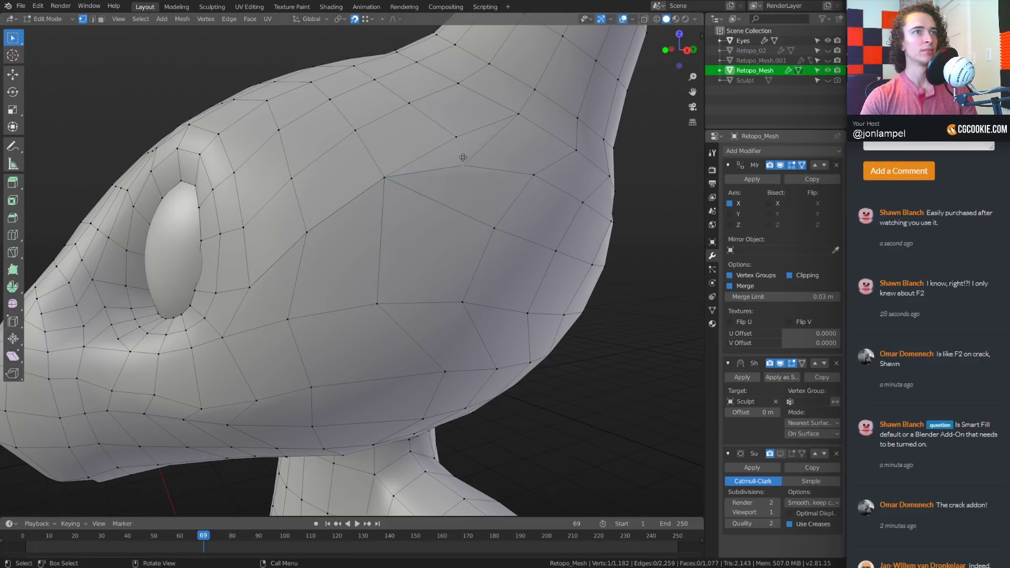
{"action": "key", "text": "g"}
{"action": "left_click", "coordinate": [463, 135]}
Merge all vertices of the mesh by distance to weld the overlapping points
{"action": "middle_click_drag", "start_coordinate": [462, 136], "coordinate": [516, 248]}
{"action": "key", "text": "a"}
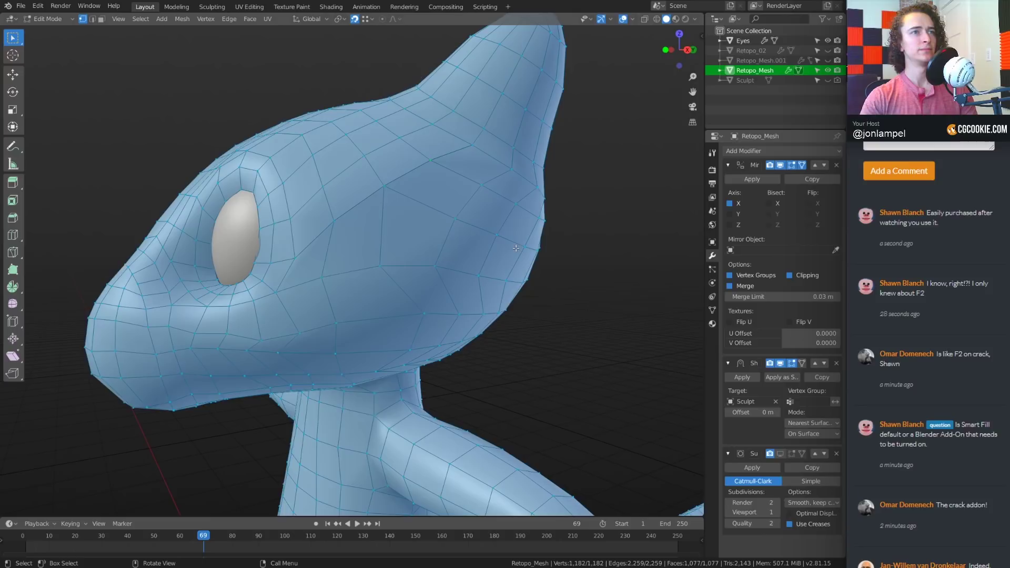
{"action": "right_click", "coordinate": [567, 239]}
{"action": "mouse_move", "coordinate": [567, 241]}
{"action": "left_click", "coordinate": [624, 295]}
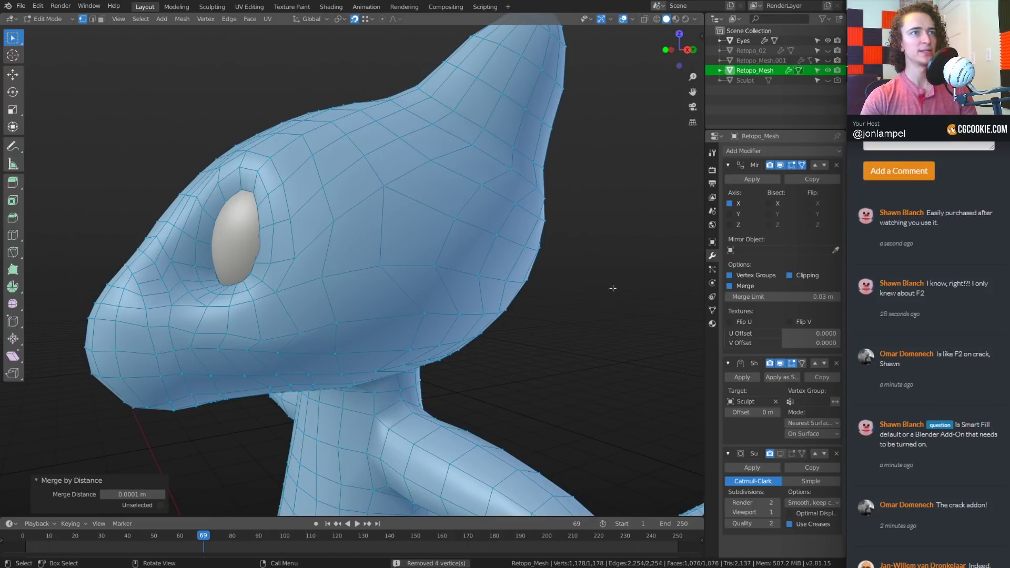
Select the merged vertex on the side of the head, unhide the Sculpt object, and set snapping to Face
{"action": "middle_click_drag", "start_coordinate": [610, 286], "coordinate": [330, 184]}
{"action": "left_click", "coordinate": [358, 154]}
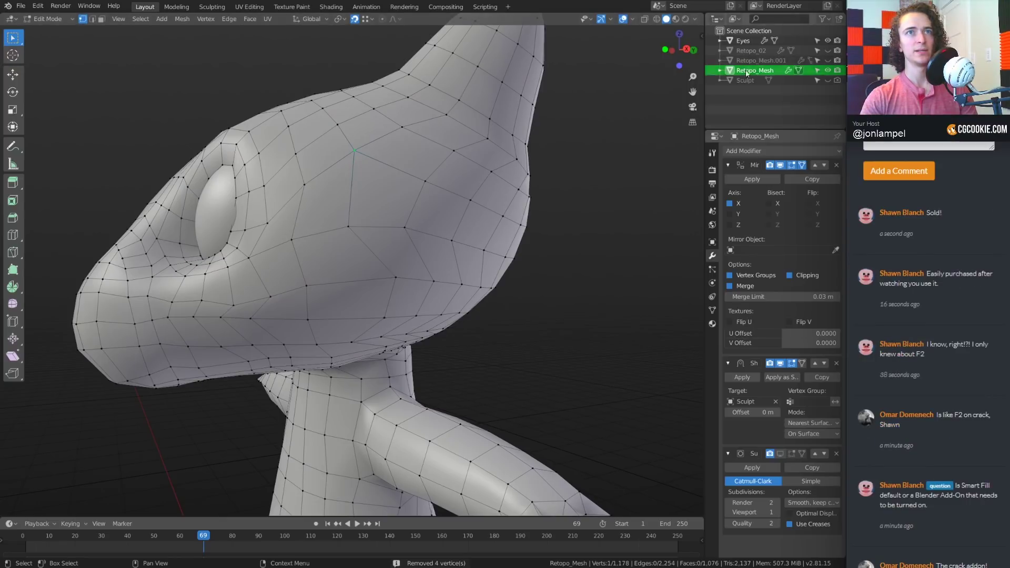
{"action": "left_click", "coordinate": [827, 80]}
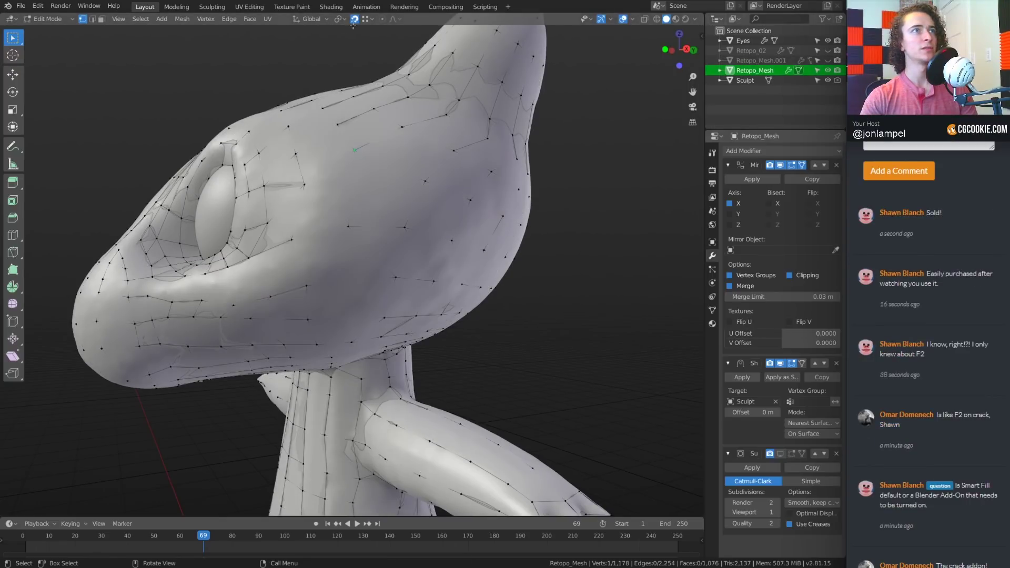
{"action": "left_click", "coordinate": [365, 19]}
{"action": "left_click", "coordinate": [358, 78]}
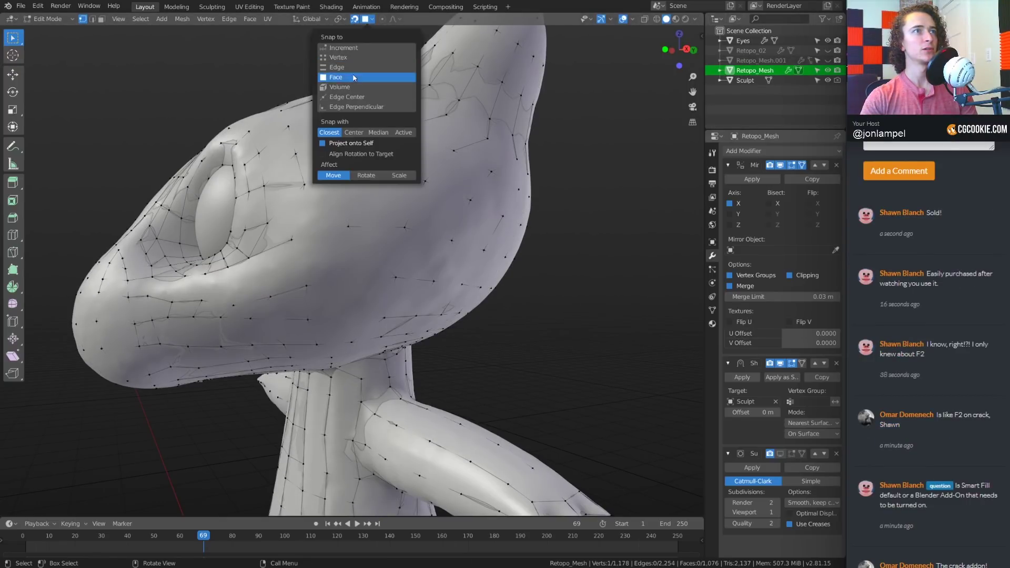
Examine the retopology mesh over the sculpt in X-ray display, try adjusting the X-ray opacity, and switch X-ray off
{"action": "key", "text": "alt+z"}
{"action": "middle_click_drag", "start_coordinate": [431, 175], "coordinate": [446, 208]}
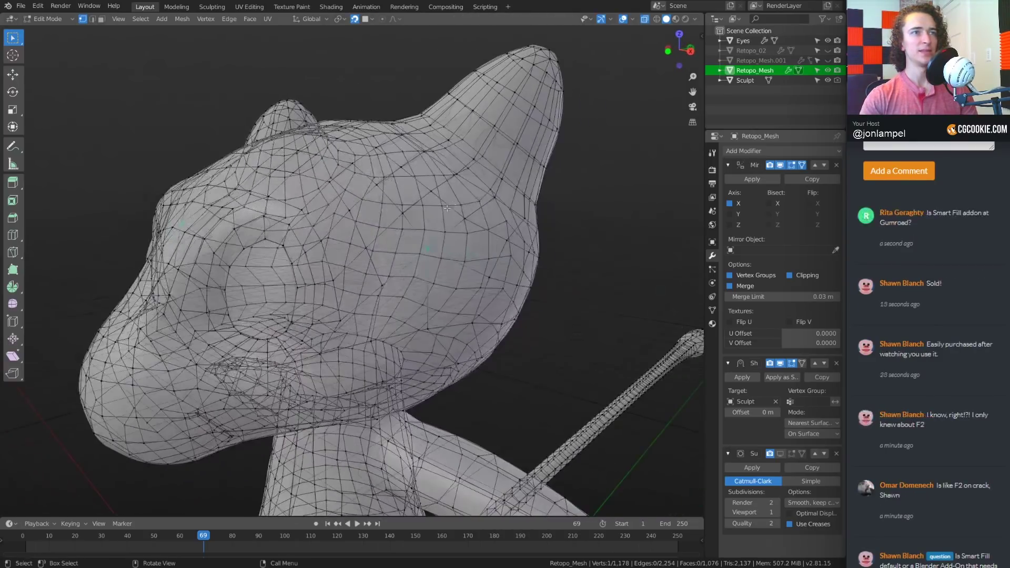
{"action": "middle_click_drag", "start_coordinate": [625, 124], "coordinate": [451, 330]}
{"action": "scroll", "coordinate": [451, 329], "scroll_direction": "up", "scroll_amount": 2}
{"action": "middle_click_drag", "start_coordinate": [542, 244], "coordinate": [540, 210], "text": "shift"}
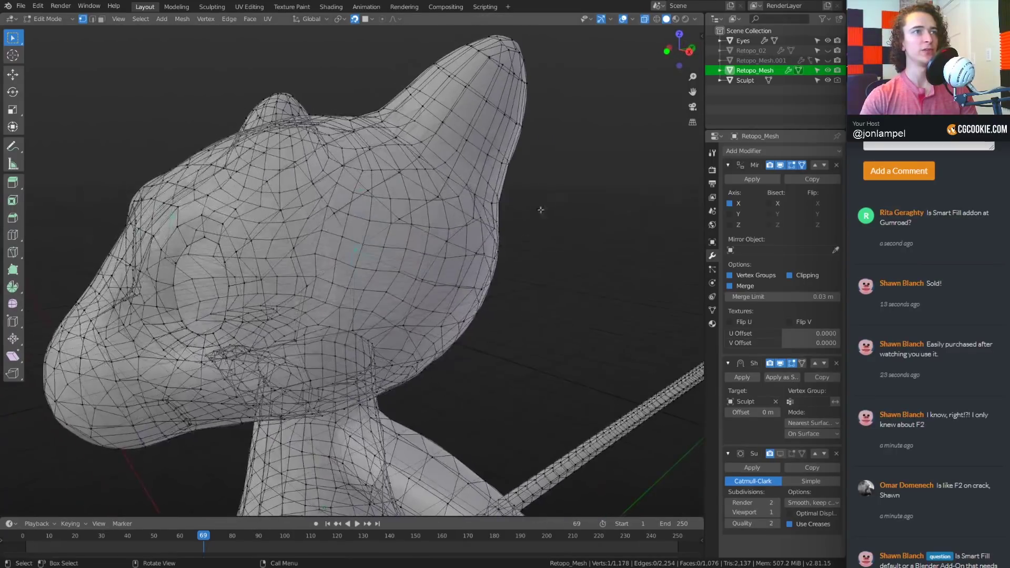
{"action": "left_click", "coordinate": [695, 19]}
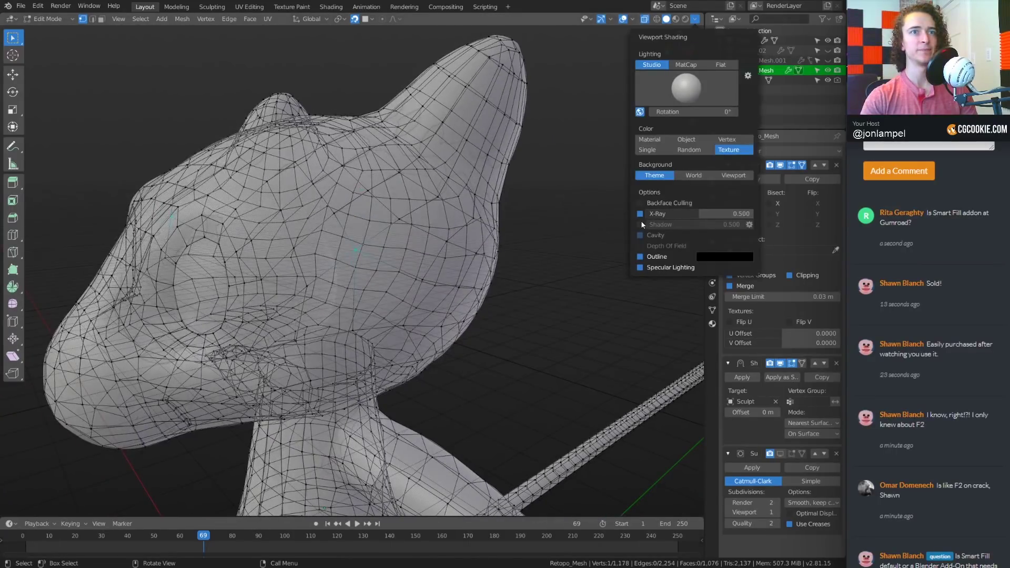
{"action": "mouse_move", "coordinate": [699, 213]}
{"action": "left_mouse_down"}
{"action": "mouse_move", "coordinate": [709, 214]}
{"action": "mouse_move", "coordinate": [700, 213]}
{"action": "left_mouse_up"}
{"action": "mouse_move", "coordinate": [375, 223]}
{"action": "middle_mouse_down"}
{"action": "mouse_move", "coordinate": [413, 224]}
{"action": "mouse_move", "coordinate": [402, 220]}
{"action": "mouse_move", "coordinate": [421, 192]}
{"action": "mouse_move", "coordinate": [385, 178]}
{"action": "middle_mouse_up"}
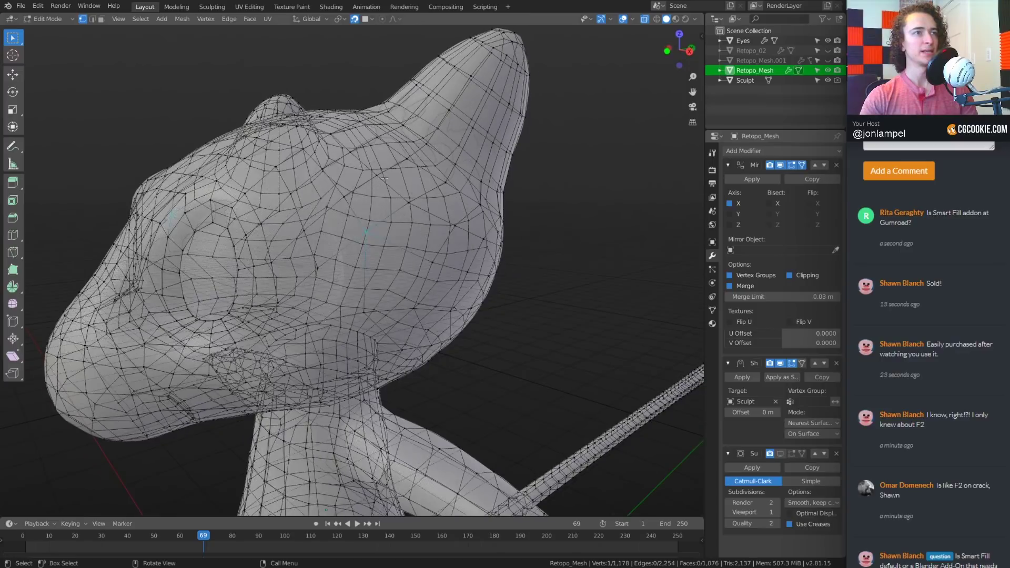
{"action": "key", "text": "alt+z"}
Try a Shrinkwrap offset of 0.001 m and reset it to 0 m
{"action": "scroll", "coordinate": [546, 314], "scroll_direction": "up", "scroll_amount": 2}
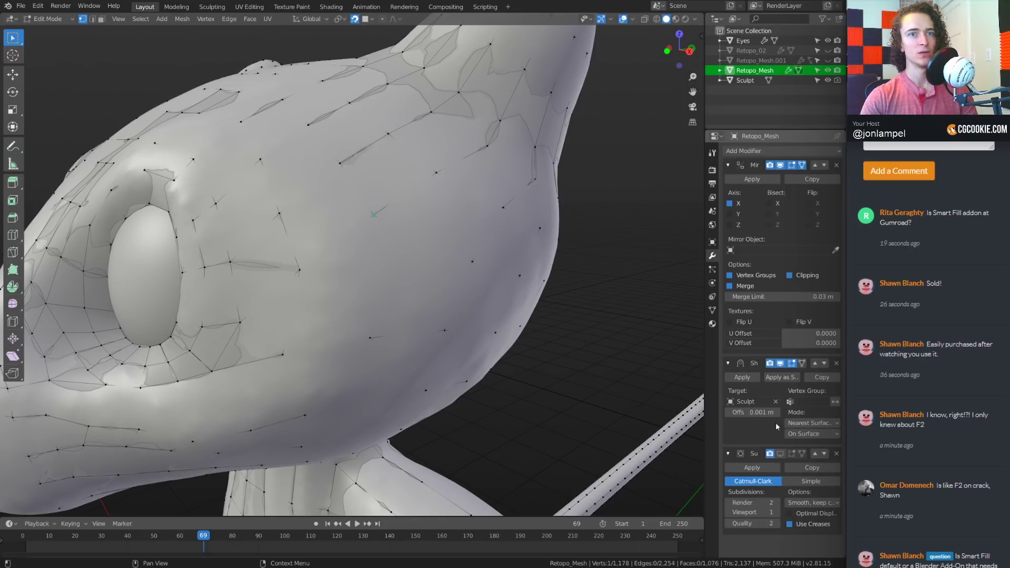
{"action": "mouse_move", "coordinate": [751, 412]}
{"action": "left_mouse_down"}
{"action": "mouse_move", "coordinate": [778, 413]}
{"action": "mouse_move", "coordinate": [755, 413]}
{"action": "left_mouse_up"}
{"action": "type", "text": "0"}
{"action": "key", "text": "Return"}
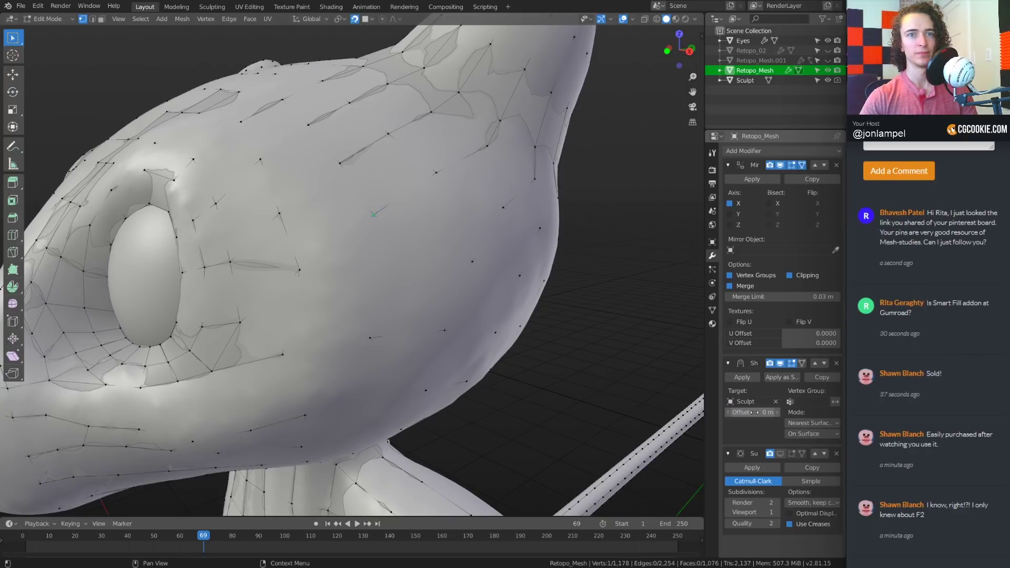
Place the Shrinkwrap modifier below Subdivision, with a 0.001 m offset and the Above Surface snap mode
{"action": "left_click", "coordinate": [825, 363]}
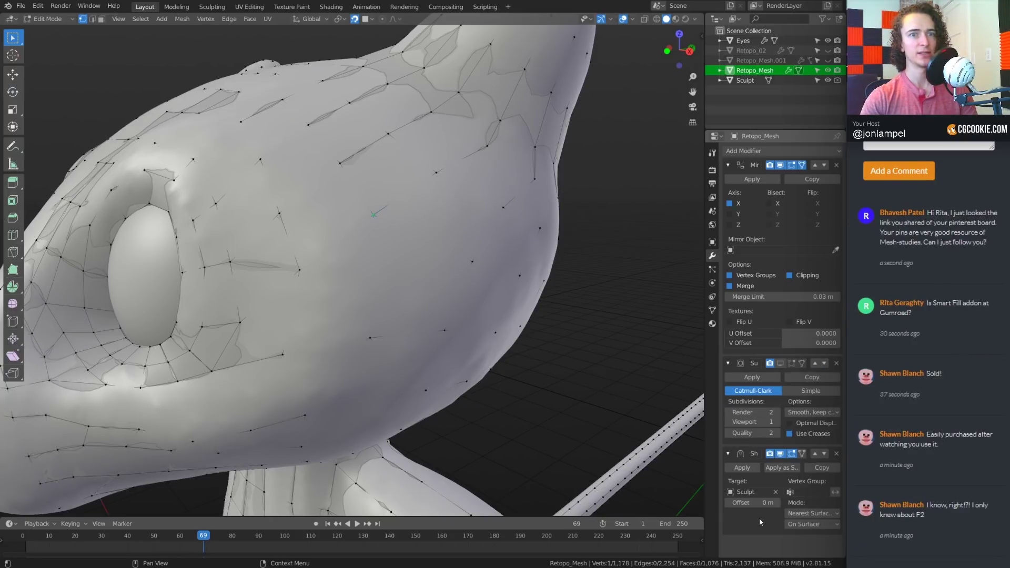
{"action": "mouse_move", "coordinate": [749, 502]}
{"action": "left_mouse_down"}
{"action": "mouse_move", "coordinate": [757, 503]}
{"action": "mouse_move", "coordinate": [749, 502]}
{"action": "left_mouse_up"}
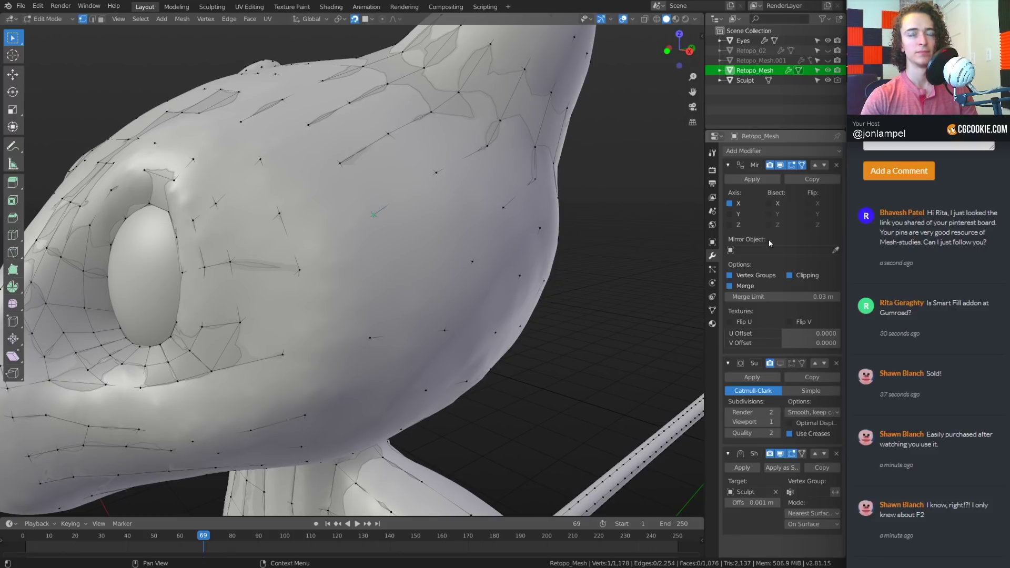
{"action": "left_click", "coordinate": [809, 524]}
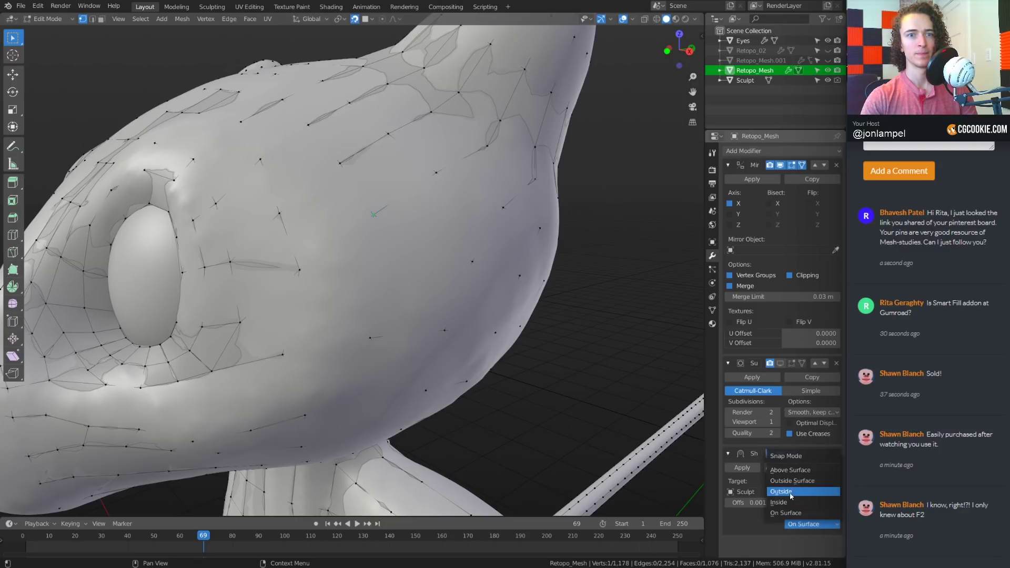
{"action": "left_click", "coordinate": [790, 470]}
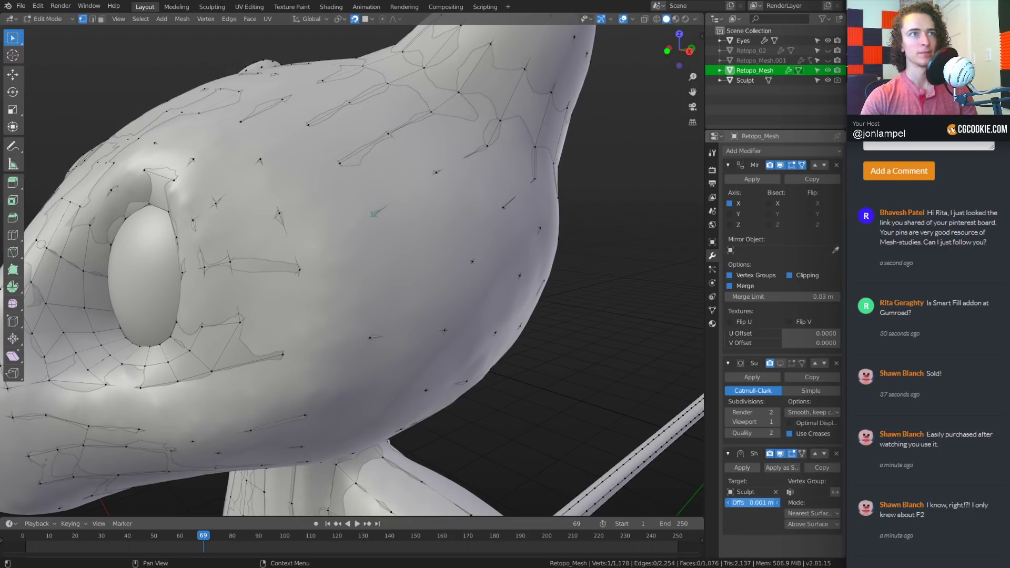
Apply the Shrinkwrap modifier's effect to the edit cage and set its offset to 0.01 m
{"action": "left_click_drag", "start_coordinate": [751, 502], "coordinate": [763, 502]}
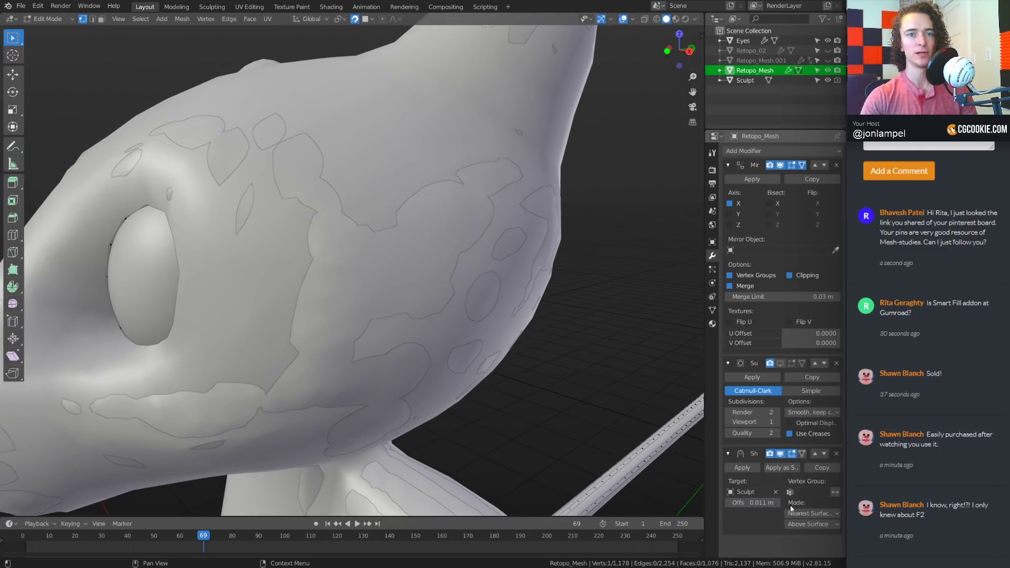
{"action": "left_click", "coordinate": [755, 502]}
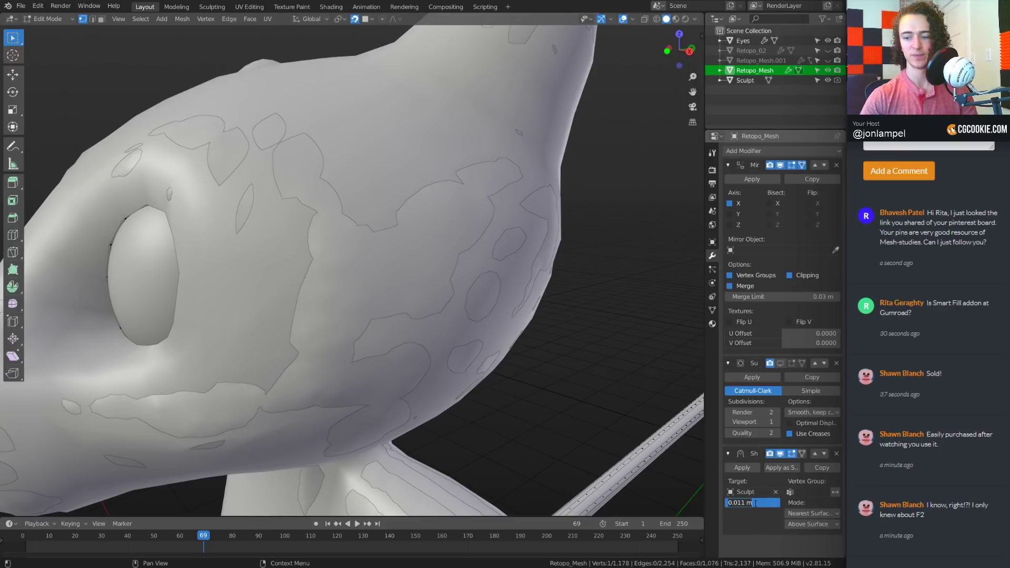
{"action": "key", "text": "Return"}
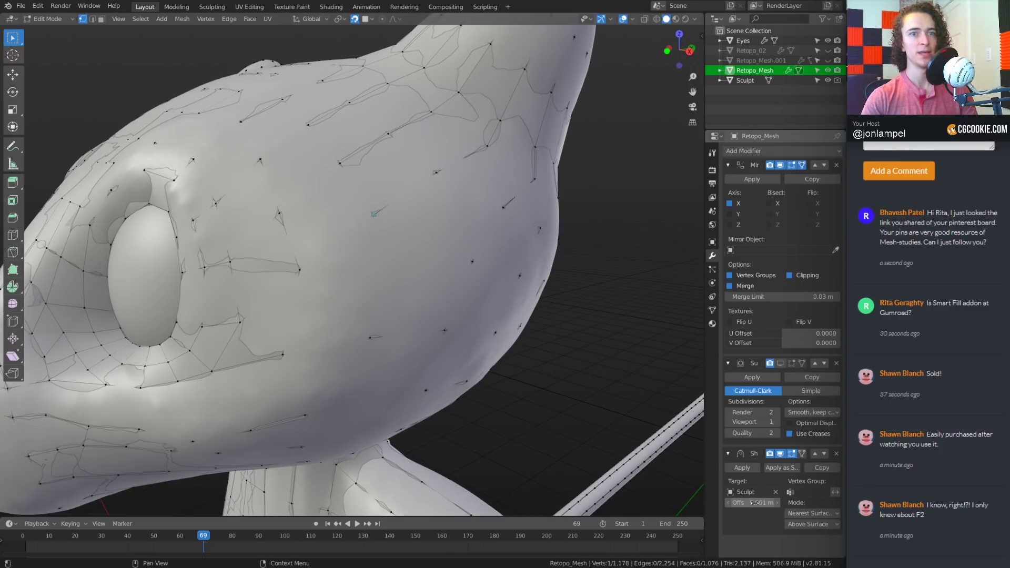
{"action": "left_click", "coordinate": [802, 455]}
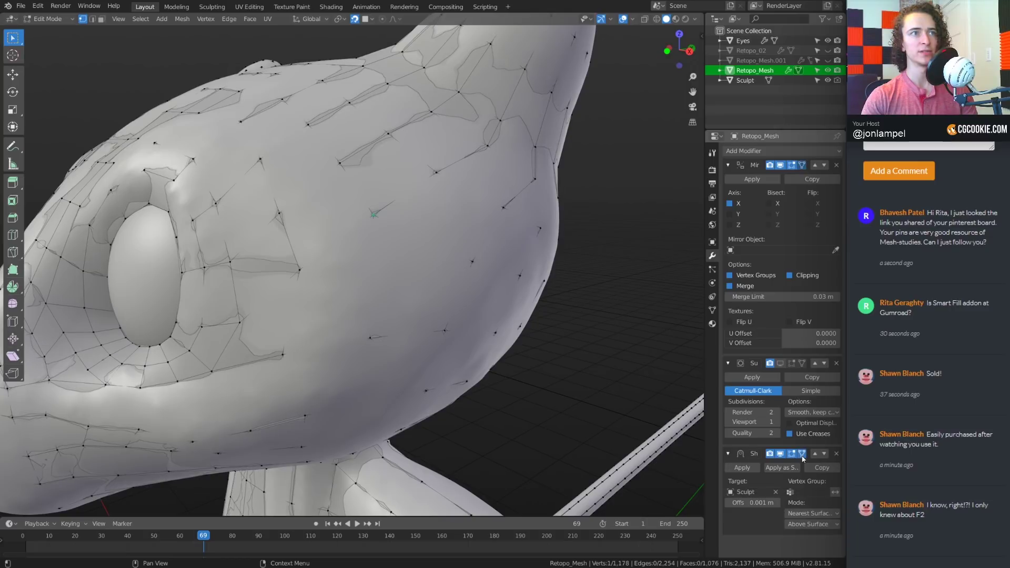
{"action": "left_click", "coordinate": [749, 504]}
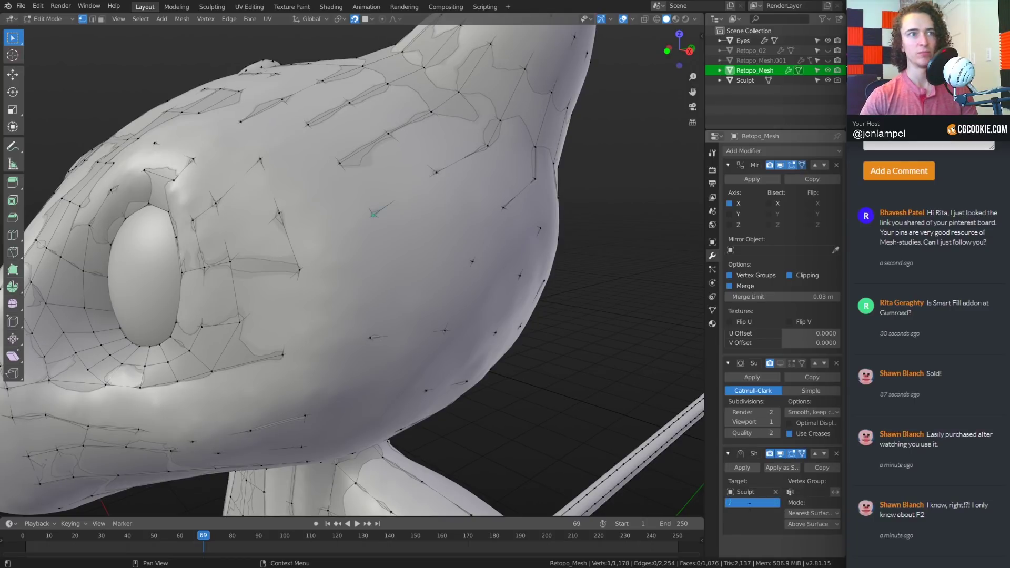
{"action": "type", "text": ".01"}
{"action": "key", "text": "Return"}
Move the selected vertex on the side of the head slightly down in two small adjustments
{"action": "scroll", "coordinate": [374, 287], "scroll_direction": "down", "scroll_amount": 5}
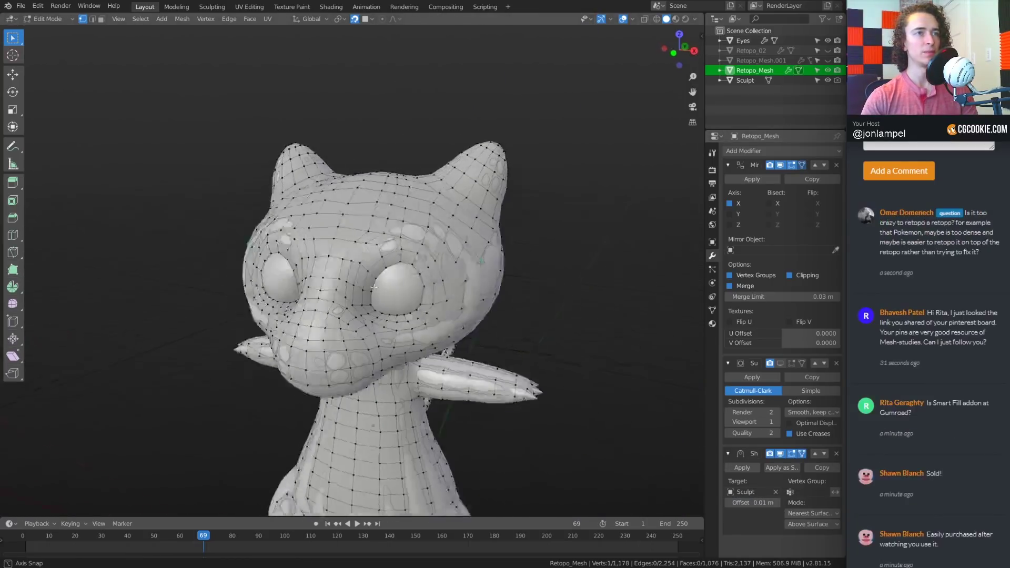
{"action": "middle_click_drag", "start_coordinate": [373, 286], "coordinate": [432, 262]}
{"action": "scroll", "coordinate": [436, 258], "scroll_direction": "up", "scroll_amount": 3}
{"action": "scroll", "coordinate": [439, 254], "scroll_direction": "up", "scroll_amount": 3}
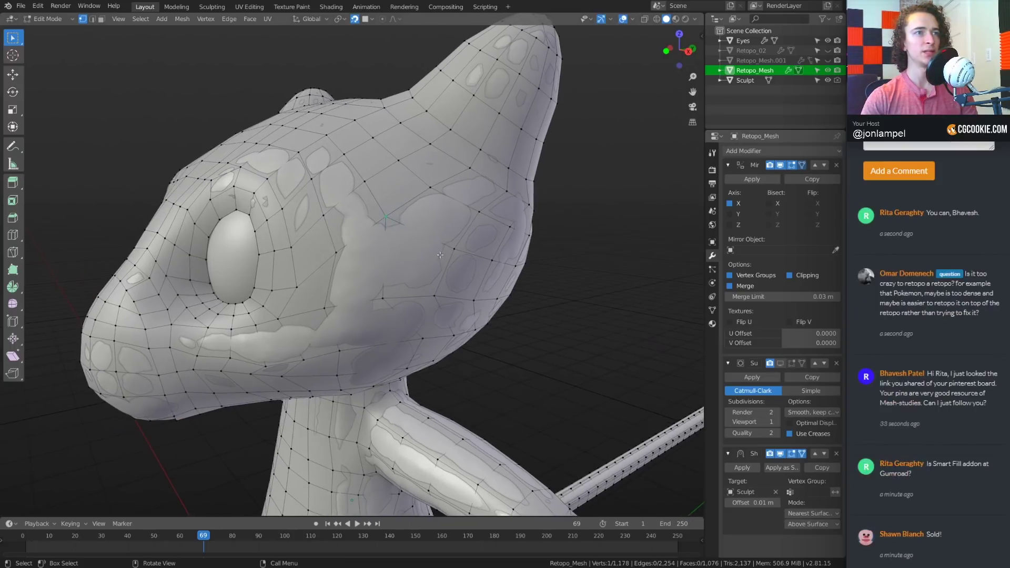
{"action": "scroll", "coordinate": [377, 182], "scroll_direction": "up", "scroll_amount": 2}
{"action": "key", "text": "g"}
{"action": "left_click", "coordinate": [376, 184]}
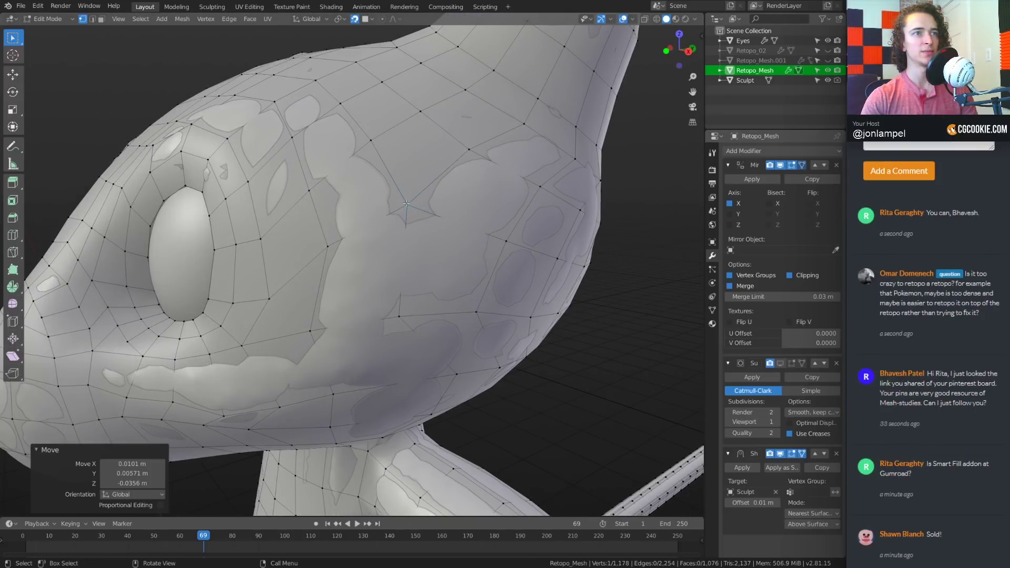
{"action": "middle_click_drag", "start_coordinate": [375, 184], "coordinate": [386, 196]}
{"action": "key", "text": "g"}
{"action": "left_click", "coordinate": [391, 203]}
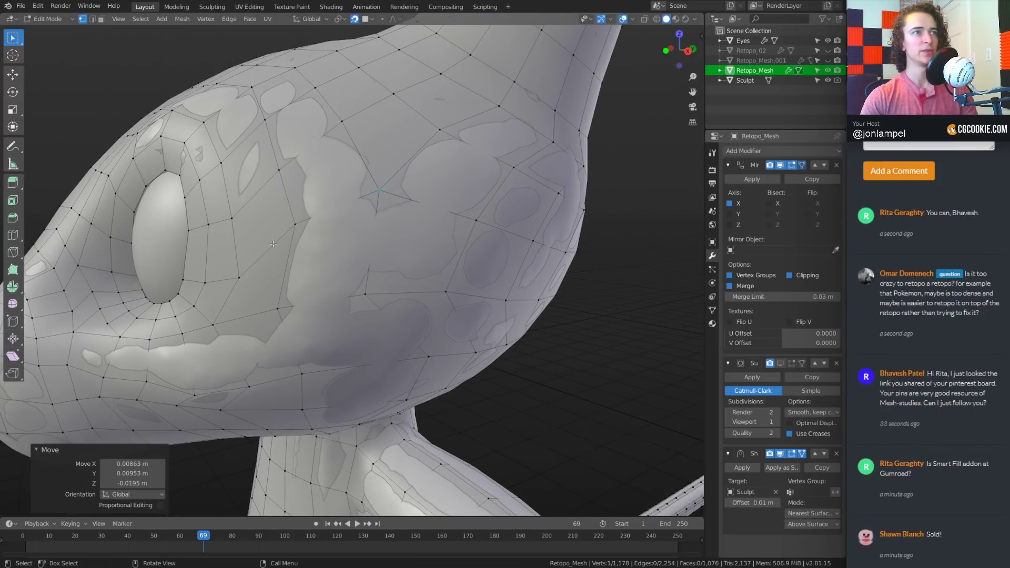
Lower the vertex behind the eye and the merged vertex in the middle of the side of the head
{"action": "left_click", "coordinate": [295, 224]}
{"action": "key", "text": "g"}
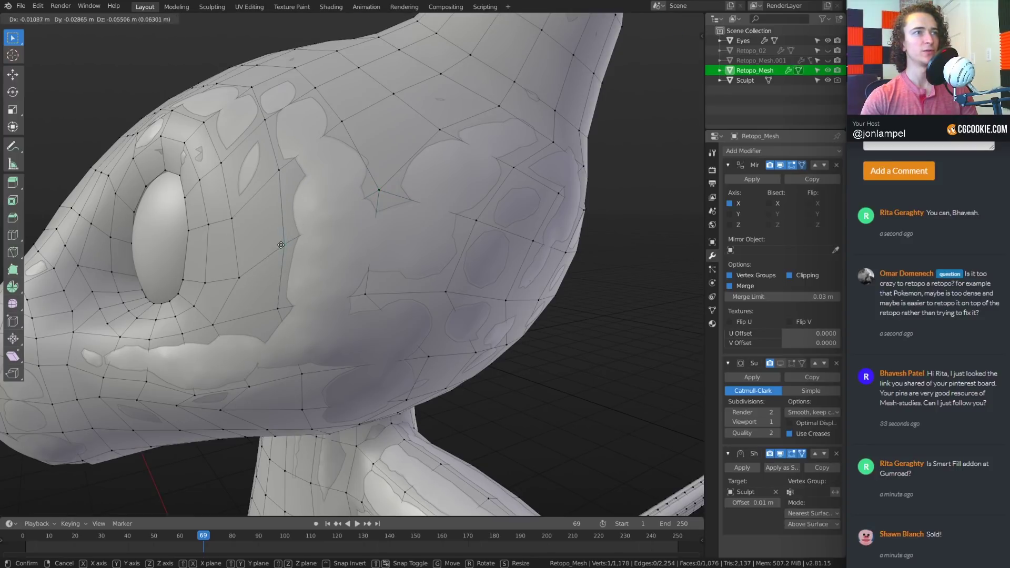
{"action": "left_click", "coordinate": [281, 255]}
{"action": "left_click", "coordinate": [384, 191]}
{"action": "key", "text": "g"}
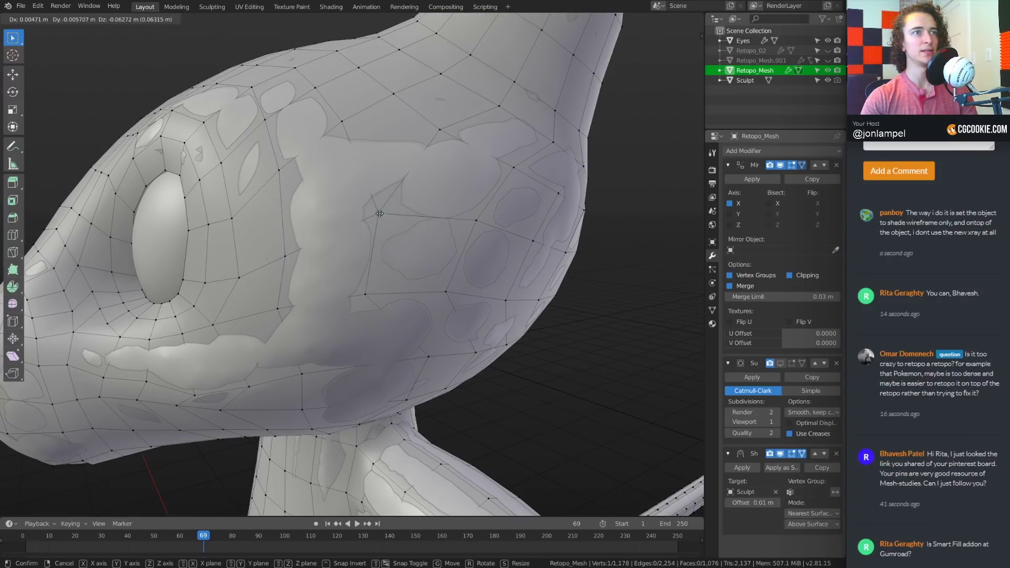
{"action": "left_click", "coordinate": [378, 211]}
Lower the vertex toward the back of the head slightly, and shift the one below the ear toward the face
{"action": "left_click", "coordinate": [477, 218]}
{"action": "key", "text": "g"}
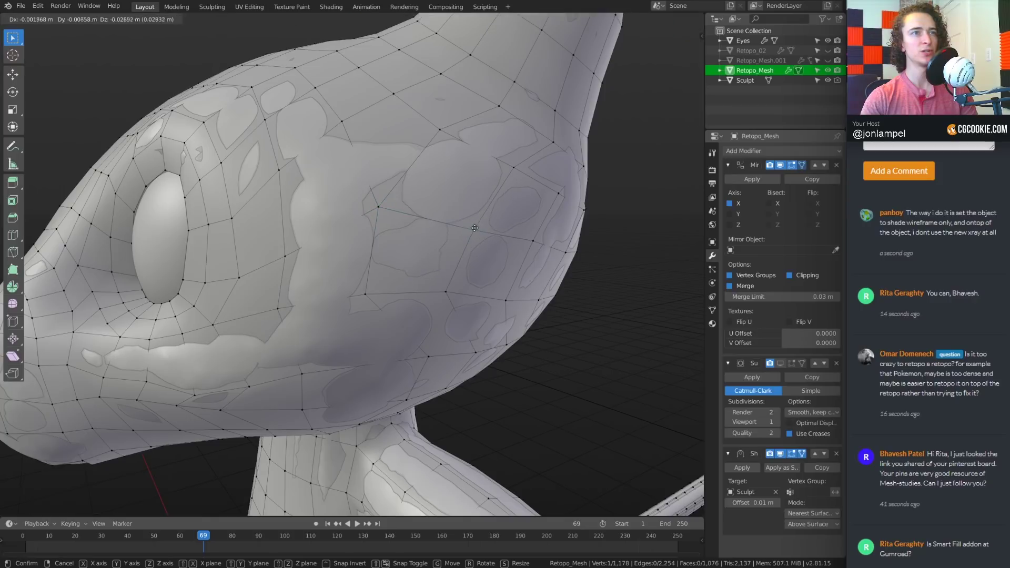
{"action": "left_click", "coordinate": [474, 230]}
{"action": "left_click", "coordinate": [439, 129]}
{"action": "key", "text": "g"}
{"action": "left_click", "coordinate": [422, 127]}
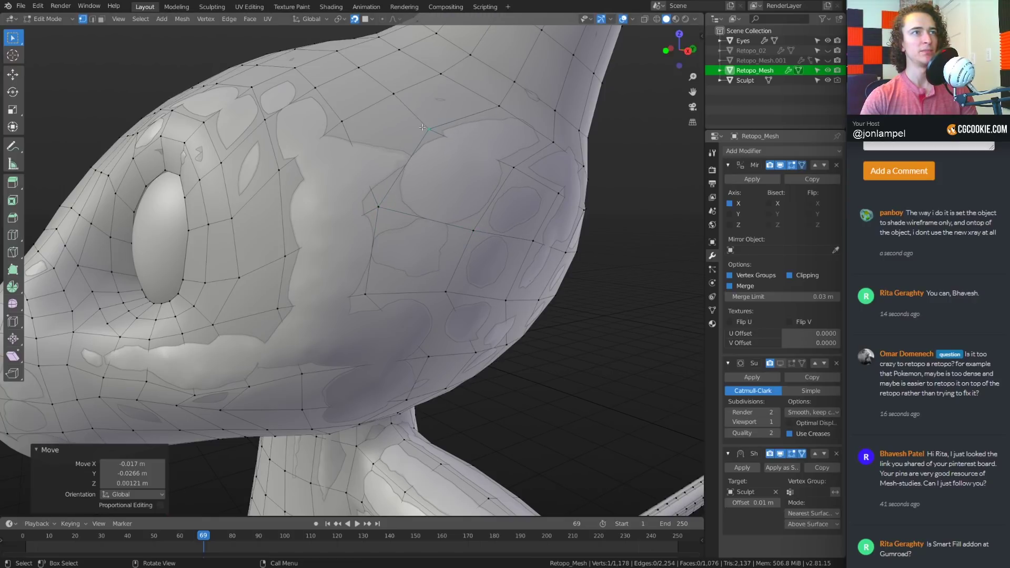
Lower the two vertices behind the eye slightly, and shift the one in the middle of the head's side toward the back
{"action": "left_click", "coordinate": [342, 120]}
{"action": "key", "text": "g"}
{"action": "left_click", "coordinate": [342, 132]}
{"action": "mouse_move", "coordinate": [358, 310]}
{"action": "middle_mouse_down"}
{"action": "mouse_move", "coordinate": [407, 311]}
{"action": "mouse_move", "coordinate": [368, 313]}
{"action": "middle_mouse_up"}
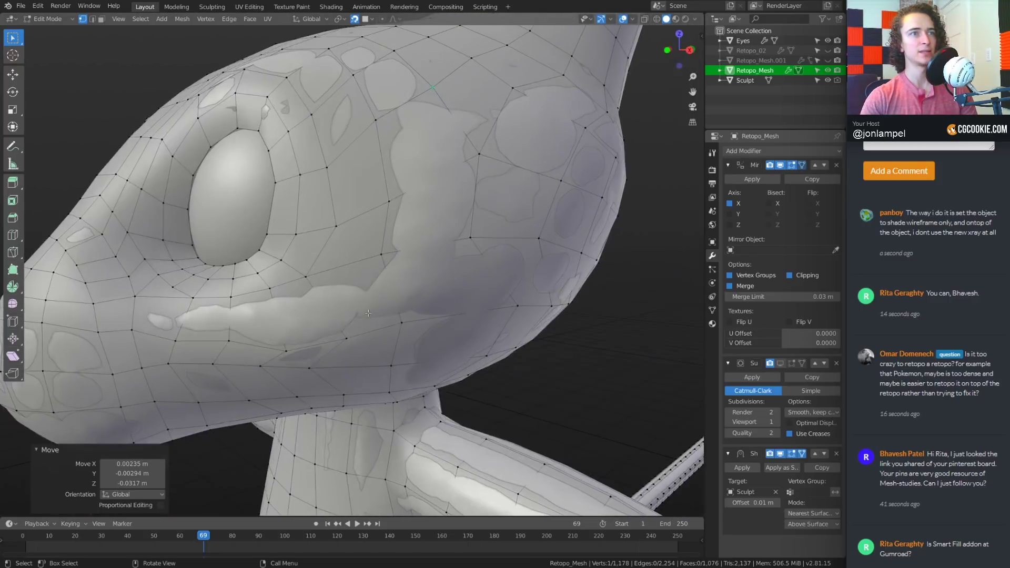
{"action": "left_click", "coordinate": [379, 255]}
{"action": "key", "text": "g"}
{"action": "left_click", "coordinate": [381, 259]}
{"action": "left_click", "coordinate": [471, 236]}
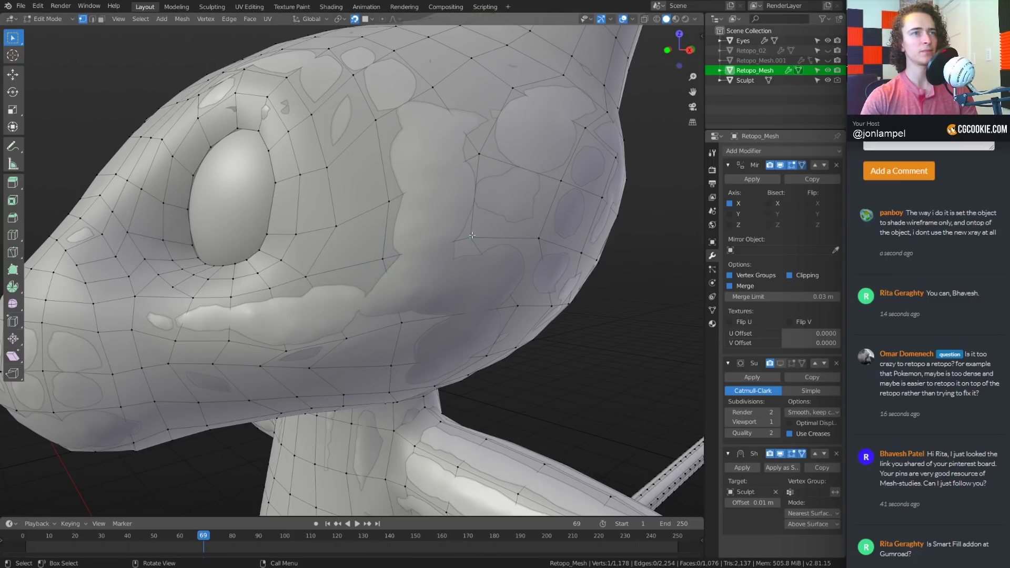
{"action": "key", "text": "g"}
{"action": "left_click", "coordinate": [478, 234]}
Shift the vertex behind the cheek toward the back of the head, and nudge the vertex above it slightly
{"action": "middle_click_drag", "start_coordinate": [522, 227], "coordinate": [286, 188]}
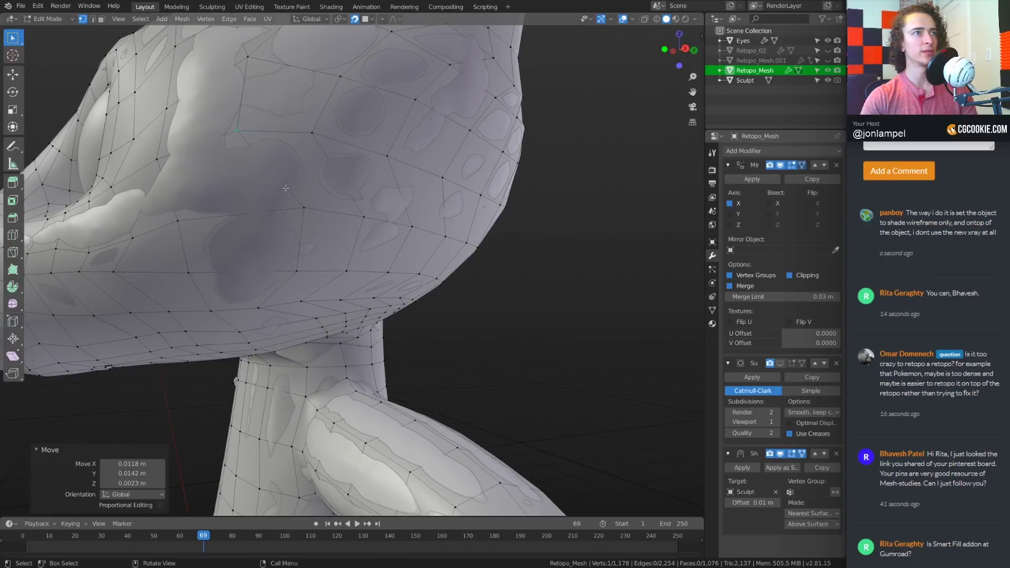
{"action": "left_click", "coordinate": [313, 137]}
{"action": "key", "text": "g"}
{"action": "left_click", "coordinate": [335, 142]}
{"action": "middle_click_drag", "start_coordinate": [335, 142], "coordinate": [523, 223], "text": "shift"}
{"action": "left_click", "coordinate": [446, 209]}
{"action": "key", "text": "g"}
{"action": "left_click", "coordinate": [444, 205]}
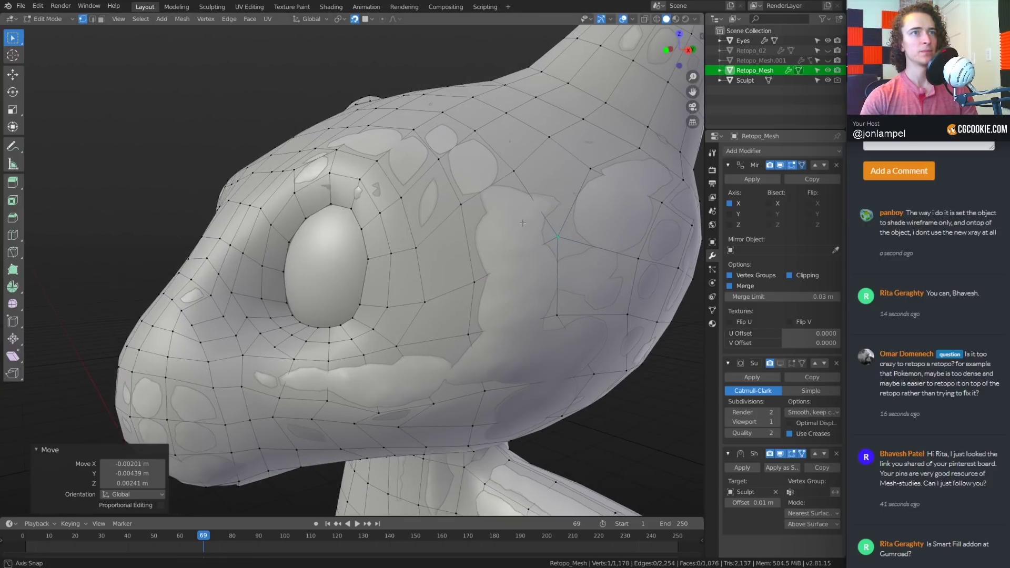
Return to Object Mode, then swap the visible objects: hide Retopo_Mesh and Sculpt, and show Retopo_Mesh.001
{"action": "key", "text": "Tab"}
{"action": "scroll", "coordinate": [494, 305], "scroll_direction": "down", "scroll_amount": 6}
{"action": "middle_click_drag", "start_coordinate": [494, 305], "coordinate": [567, 158]}
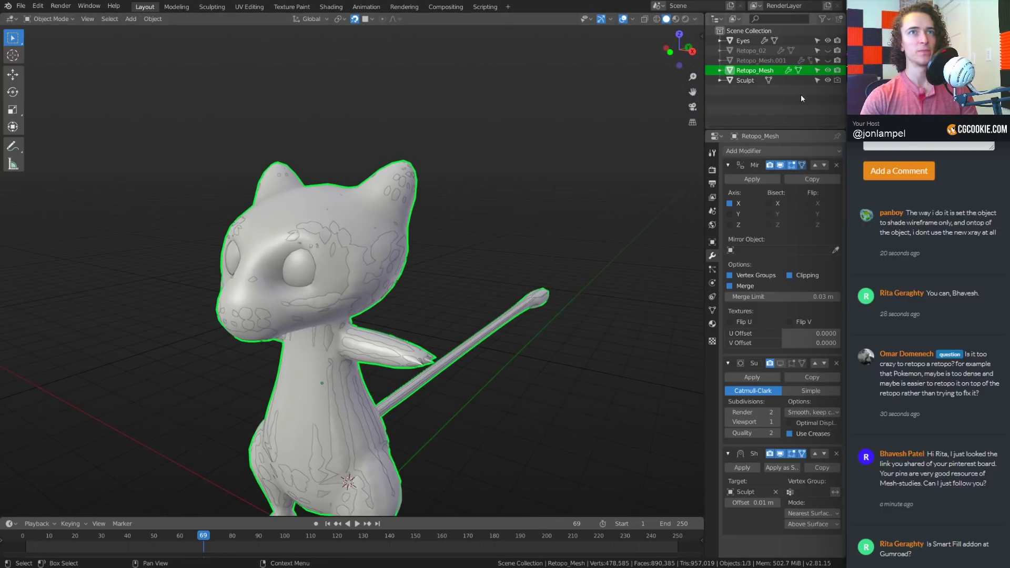
{"action": "left_click", "coordinate": [827, 71]}
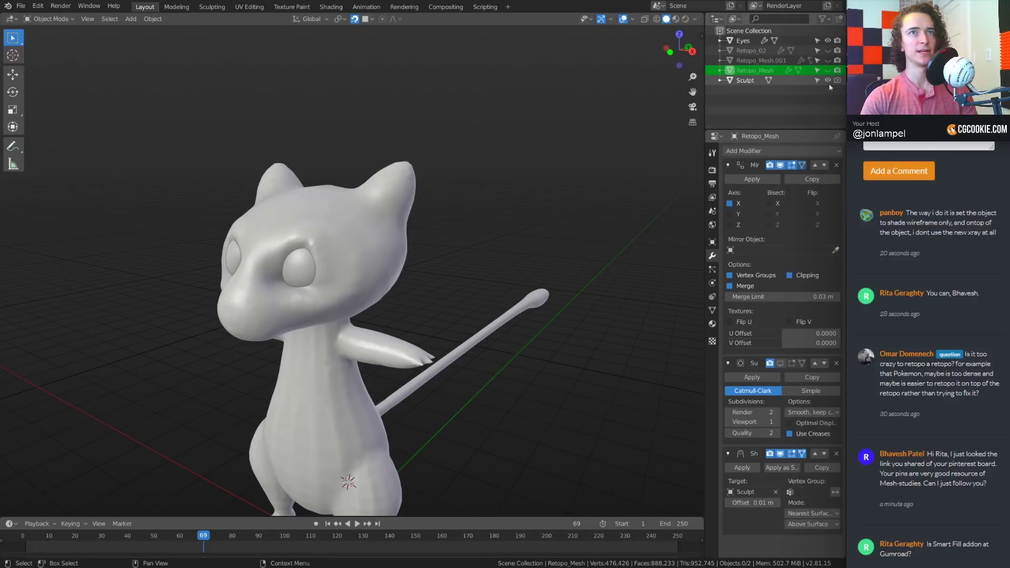
{"action": "left_click", "coordinate": [828, 79]}
{"action": "left_click", "coordinate": [827, 60]}
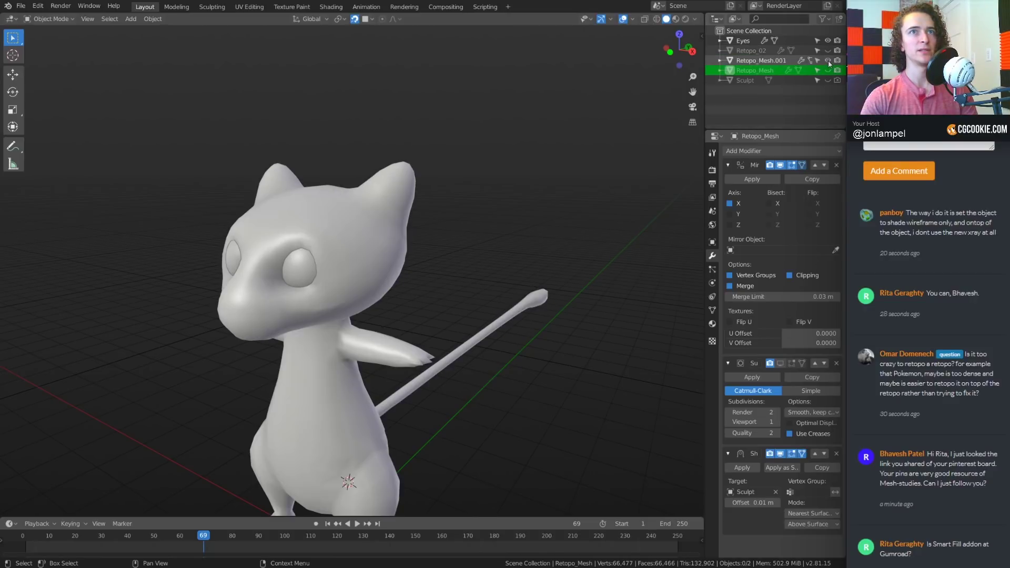
Examine the head topology of Retopo_Mesh.001 in Edit Mode
{"action": "left_click", "coordinate": [360, 252]}
{"action": "key", "text": "Tab"}
{"action": "middle_click_drag", "start_coordinate": [361, 252], "coordinate": [453, 292]}
{"action": "scroll", "coordinate": [368, 273], "scroll_direction": "up", "scroll_amount": 4}
{"action": "middle_click_drag", "start_coordinate": [391, 143], "coordinate": [427, 242], "text": "shift"}
{"action": "scroll", "coordinate": [427, 241], "scroll_direction": "up", "scroll_amount": 2}
{"action": "middle_click_drag", "start_coordinate": [511, 236], "coordinate": [482, 230]}
{"action": "key", "text": "Tab"}
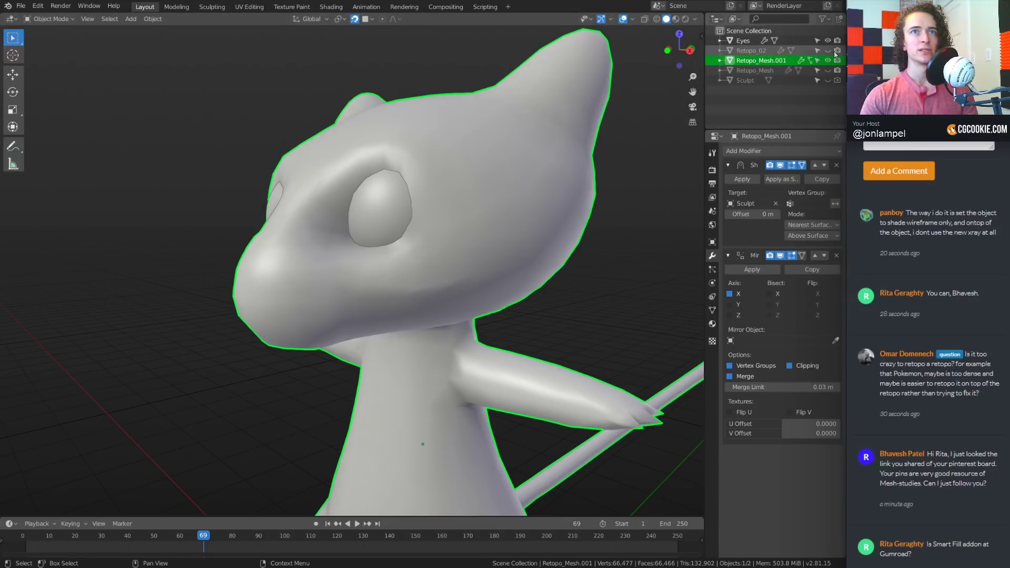
Hide Retopo_Mesh.001 and show the Sculpt and Retopo_02 objects
{"action": "left_click", "coordinate": [827, 60]}
{"action": "left_click", "coordinate": [827, 80]}
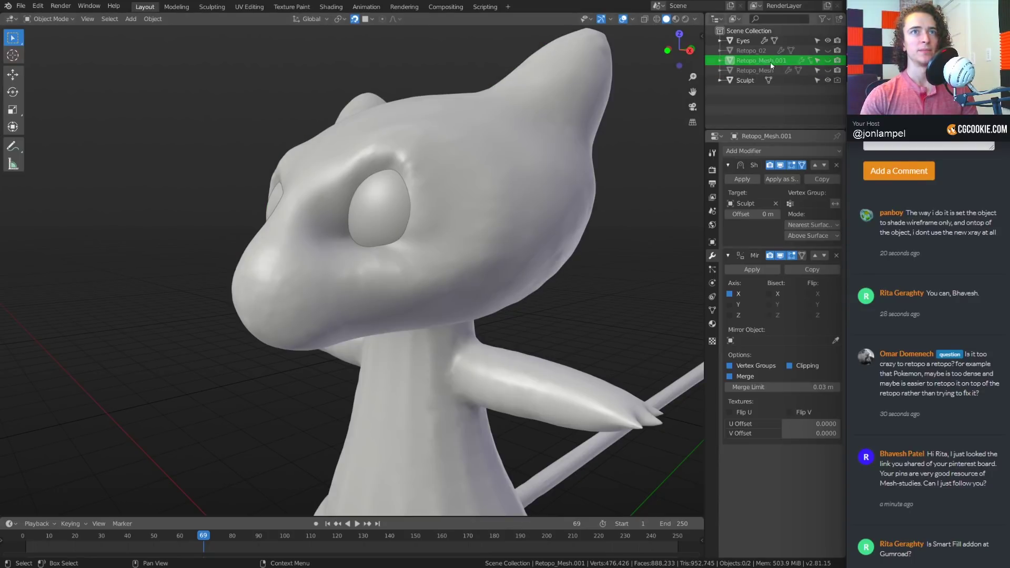
{"action": "left_click", "coordinate": [827, 51]}
{"action": "left_click", "coordinate": [827, 50]}
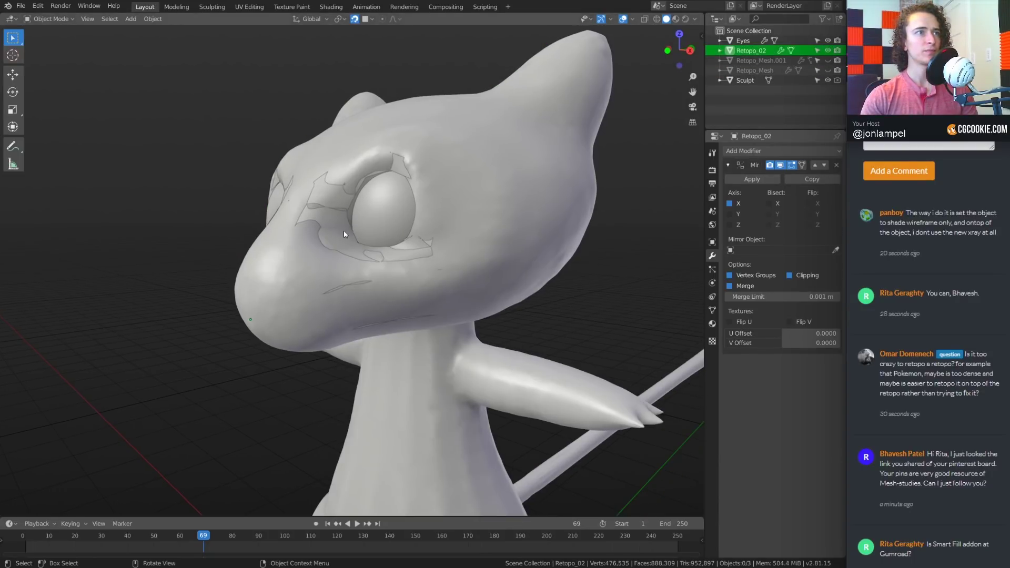
Turn on X-ray display and enter Edit Mode on Retopo_02
{"action": "middle_click_drag", "start_coordinate": [343, 230], "coordinate": [377, 250]}
{"action": "key", "text": "alt+z"}
{"action": "middle_click_drag", "start_coordinate": [441, 224], "coordinate": [474, 227]}
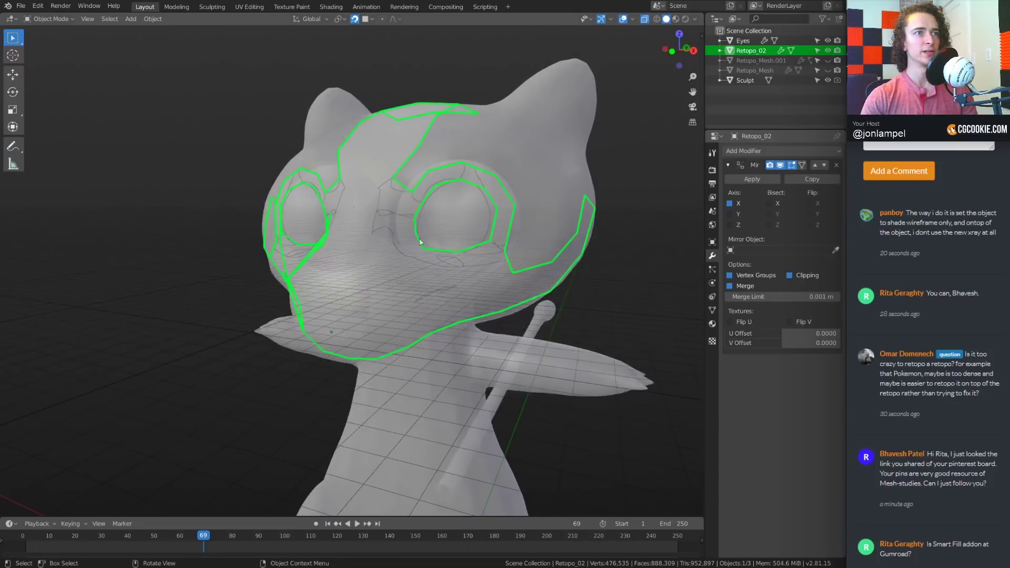
{"action": "key", "text": "Tab"}
Extrude the open edge under the chin toward the neck
{"action": "middle_click_drag", "start_coordinate": [489, 190], "coordinate": [332, 226]}
{"action": "left_click", "coordinate": [268, 209]}
{"action": "left_click", "coordinate": [248, 223], "text": "shift"}
{"action": "scroll", "coordinate": [285, 238], "scroll_direction": "up", "scroll_amount": 1}
{"action": "key", "text": "e"}
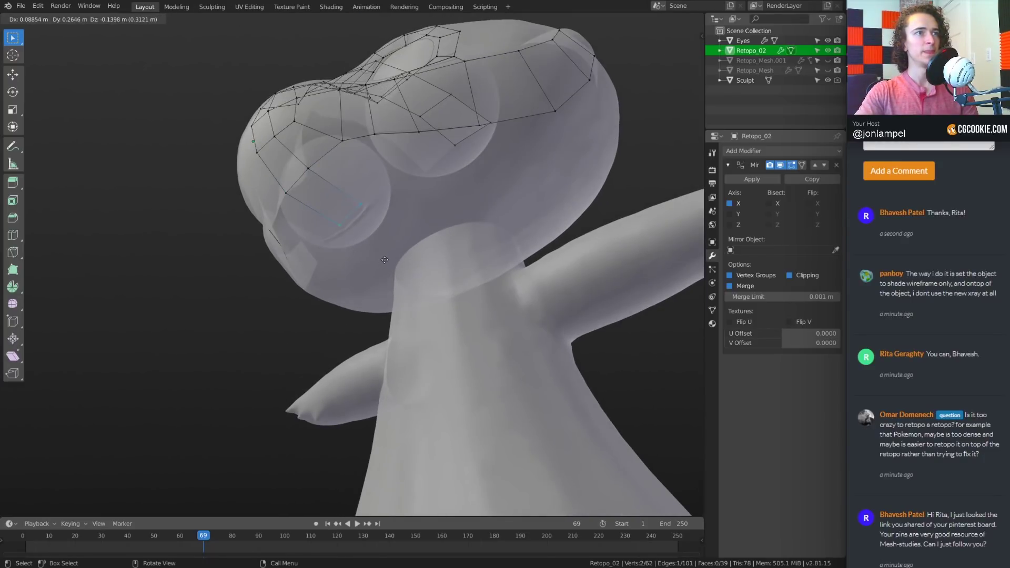
{"action": "left_click", "coordinate": [385, 260]}
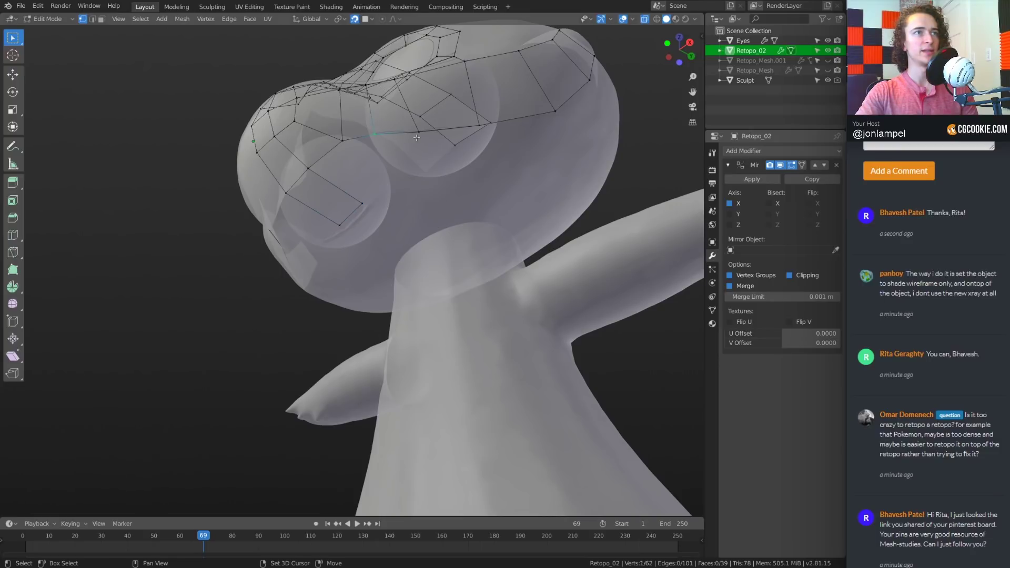
Try extruding the lower jaw edge inward beneath the head, and undo it
{"action": "key", "text": "e"}
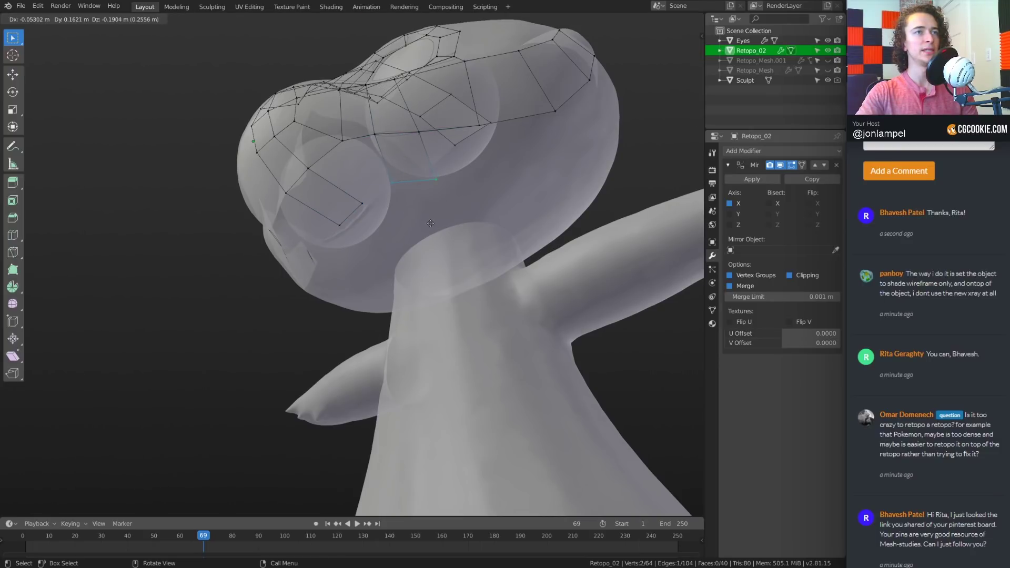
{"action": "left_click", "coordinate": [431, 224]}
{"action": "middle_click_drag", "start_coordinate": [430, 224], "coordinate": [478, 263]}
{"action": "key", "text": "ctrl+z"}
Extrude the outer loop vertices above and behind the eye outward over the sculpt, and move the new rear vertex farther back
{"action": "middle_click_drag", "start_coordinate": [471, 134], "coordinate": [454, 221]}
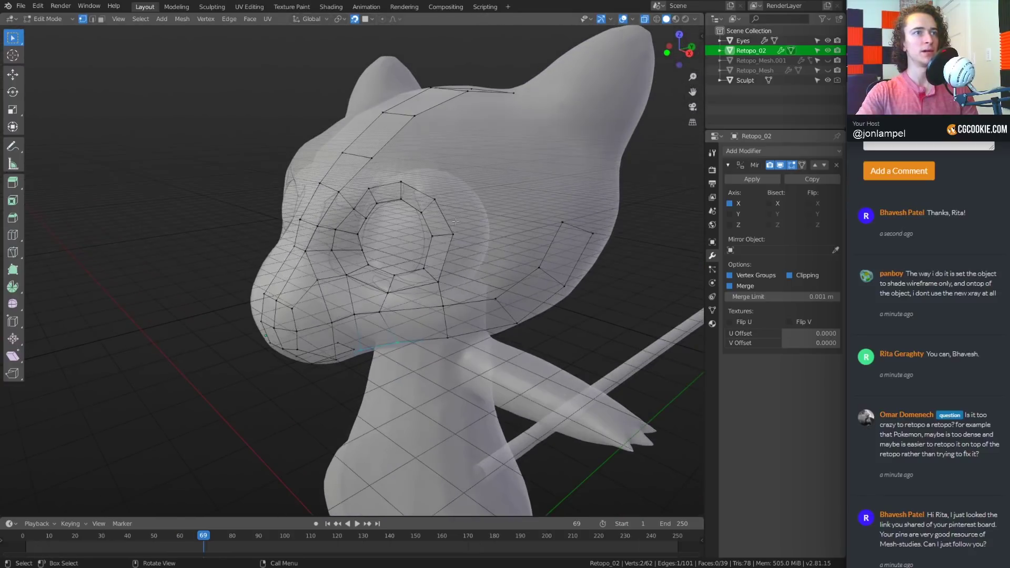
{"action": "left_click", "coordinate": [438, 195]}
{"action": "left_click", "coordinate": [456, 231], "text": "shift"}
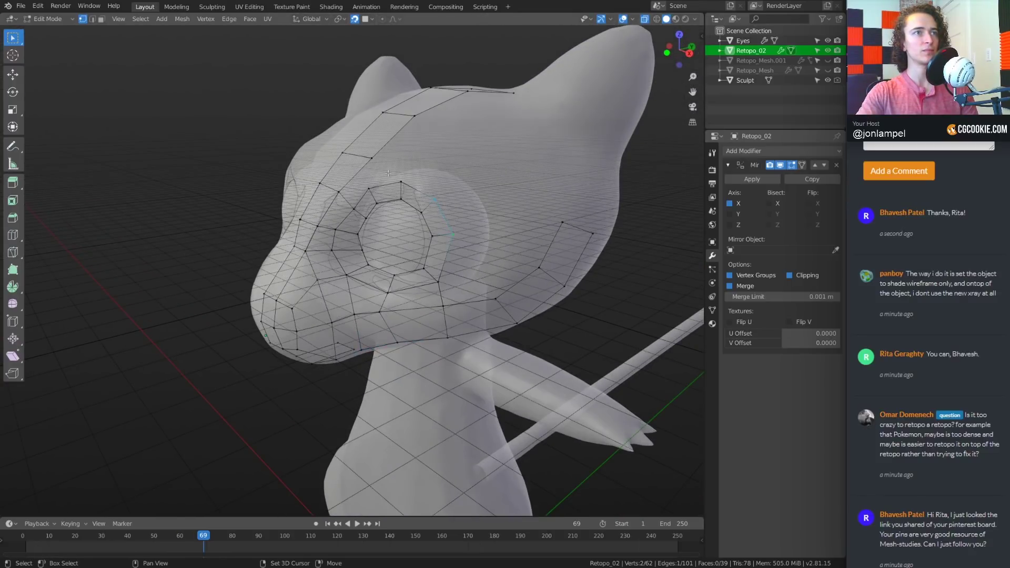
{"action": "left_click", "coordinate": [406, 176], "text": "shift"}
{"action": "key", "text": "e"}
{"action": "left_click", "coordinate": [479, 158]}
{"action": "left_click", "coordinate": [480, 207]}
{"action": "key", "text": "g"}
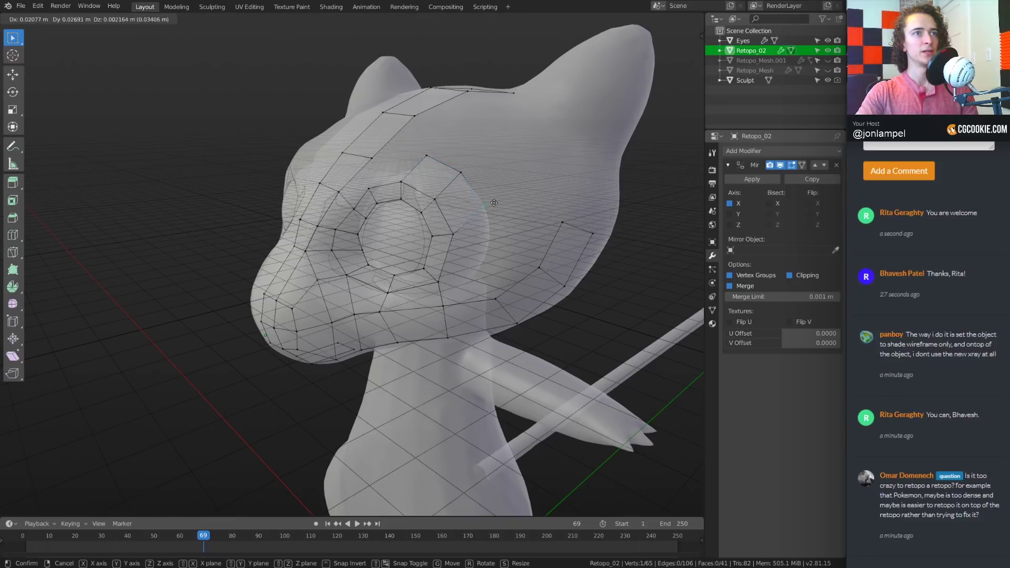
Reposition the three outermost vertices of the faces extending above and behind the eye ring so they follow the head's surface
{"action": "left_click", "coordinate": [493, 204]}
{"action": "left_click", "coordinate": [462, 173]}
{"action": "key", "text": "g"}
{"action": "left_click", "coordinate": [466, 168]}
{"action": "left_click", "coordinate": [427, 156]}
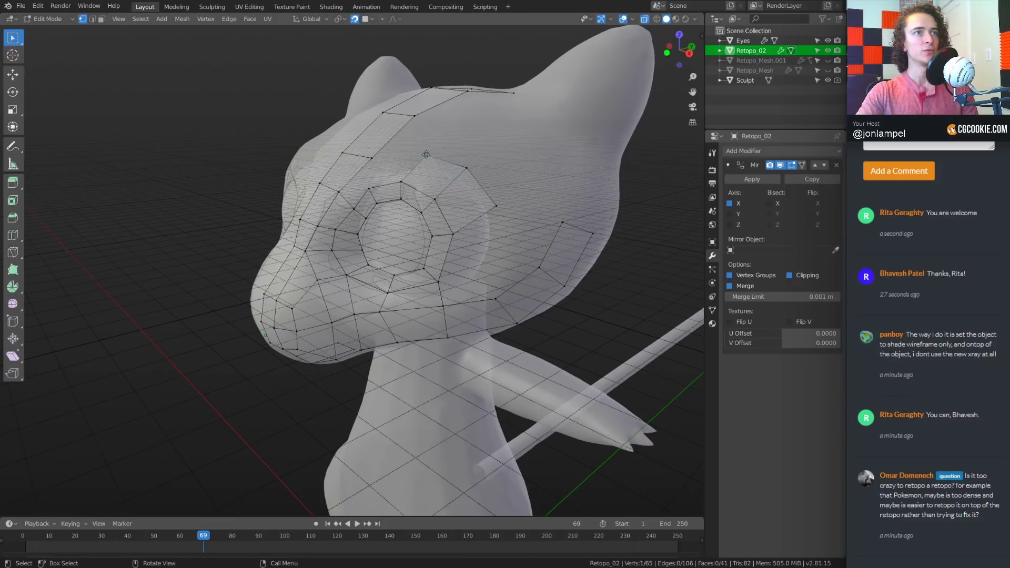
{"action": "key", "text": "g"}
{"action": "left_click", "coordinate": [428, 149]}
{"action": "middle_click_drag", "start_coordinate": [428, 210], "coordinate": [453, 218]}
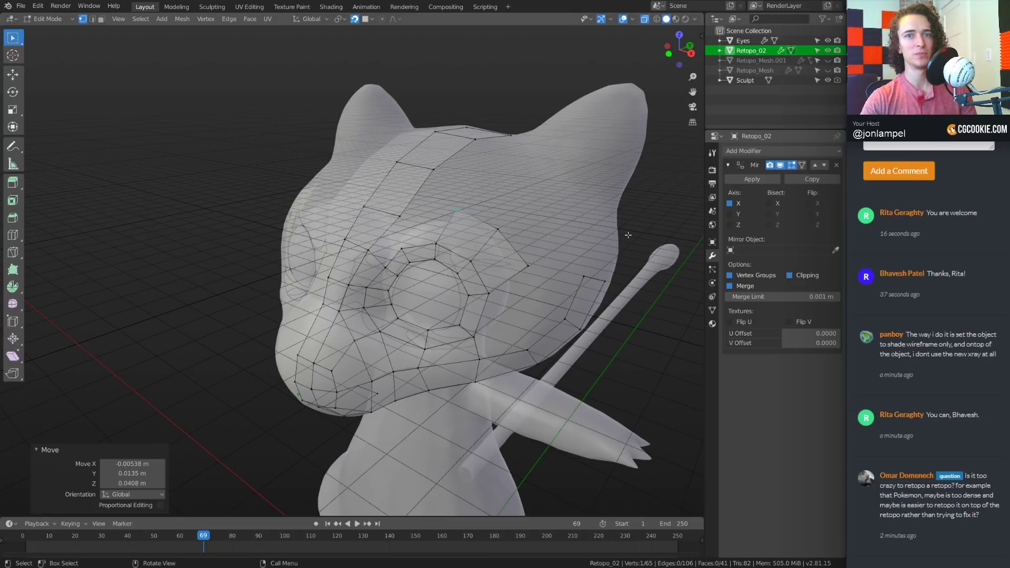
{"action": "middle_click_drag", "start_coordinate": [522, 312], "coordinate": [532, 289]}
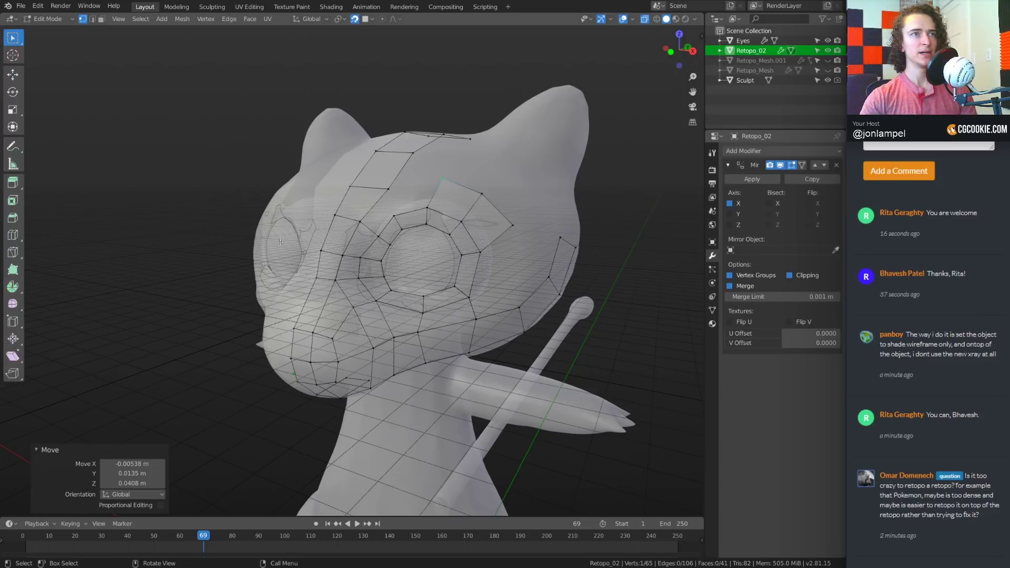
Turn off X-ray for the viewport and enable the Hidden Wire overlay for mesh editing
{"action": "mouse_move", "coordinate": [579, 234]}
{"action": "middle_mouse_down"}
{"action": "mouse_move", "coordinate": [496, 227]}
{"action": "mouse_move", "coordinate": [596, 162]}
{"action": "middle_mouse_up"}
{"action": "key", "text": "Tab"}
{"action": "key", "text": "Tab"}
{"action": "key", "text": "alt+z"}
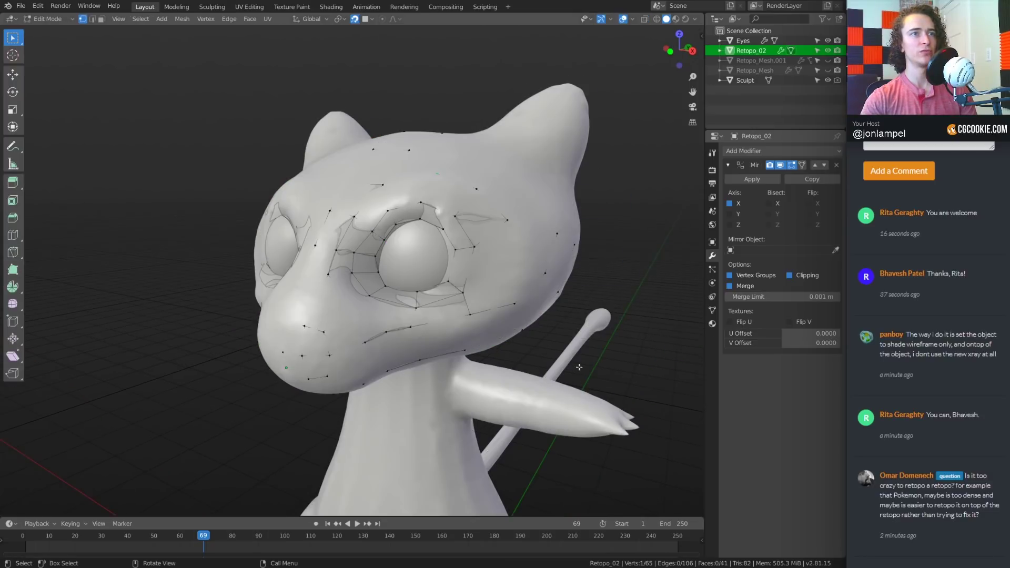
{"action": "left_click", "coordinate": [632, 19]}
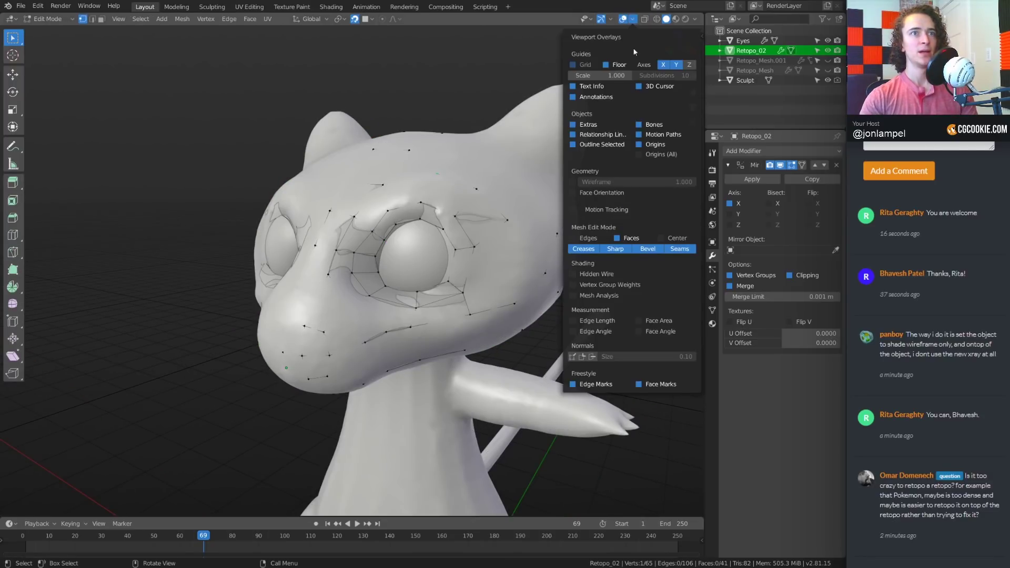
{"action": "left_click", "coordinate": [572, 274]}
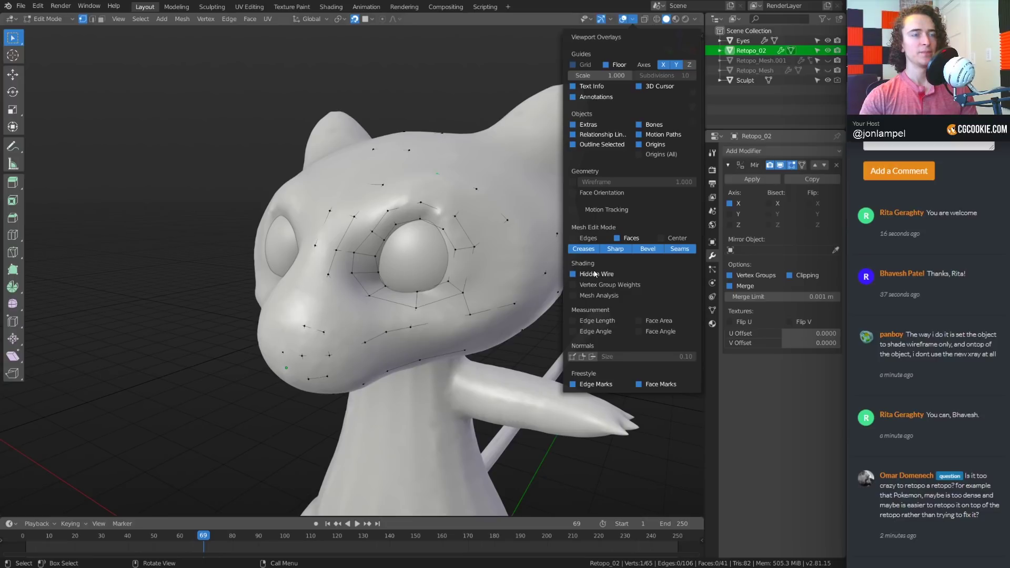
{"action": "left_click", "coordinate": [594, 274]}
{"action": "left_click", "coordinate": [594, 274]}
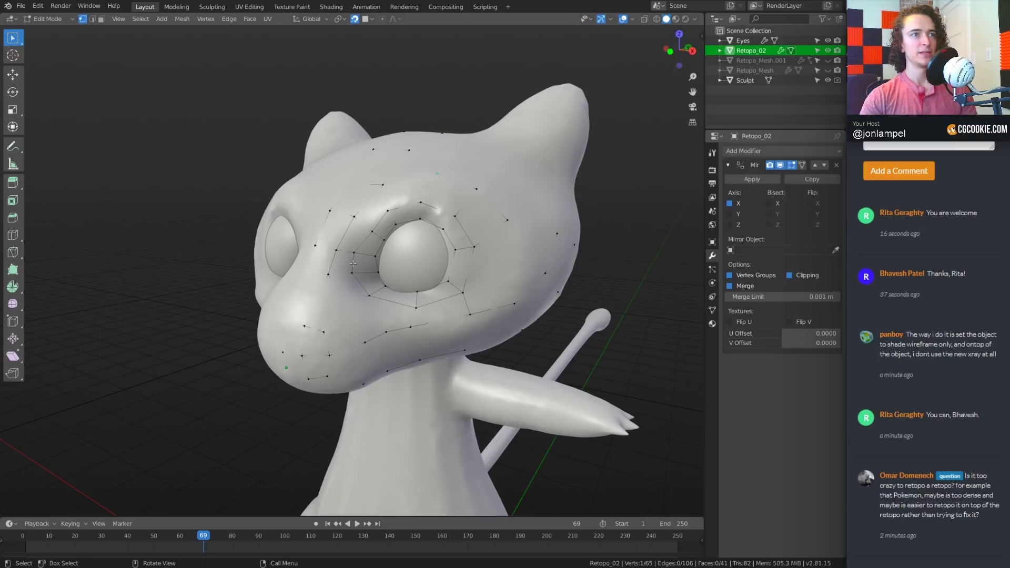
Enable In Front in the viewport display settings of Retopo_02
{"action": "left_click", "coordinate": [712, 241]}
{"action": "left_click", "coordinate": [737, 349]}
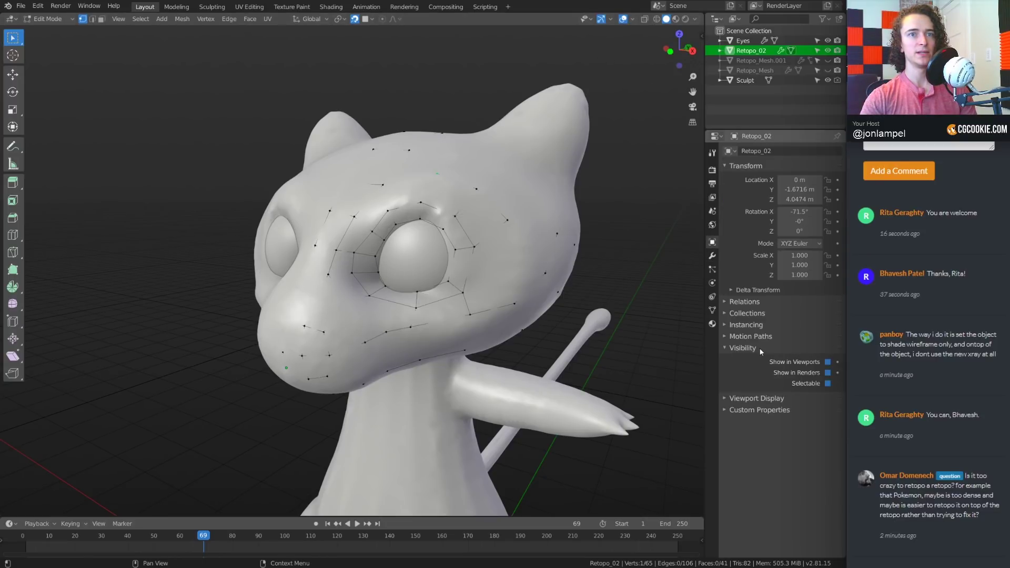
{"action": "left_click", "coordinate": [759, 349]}
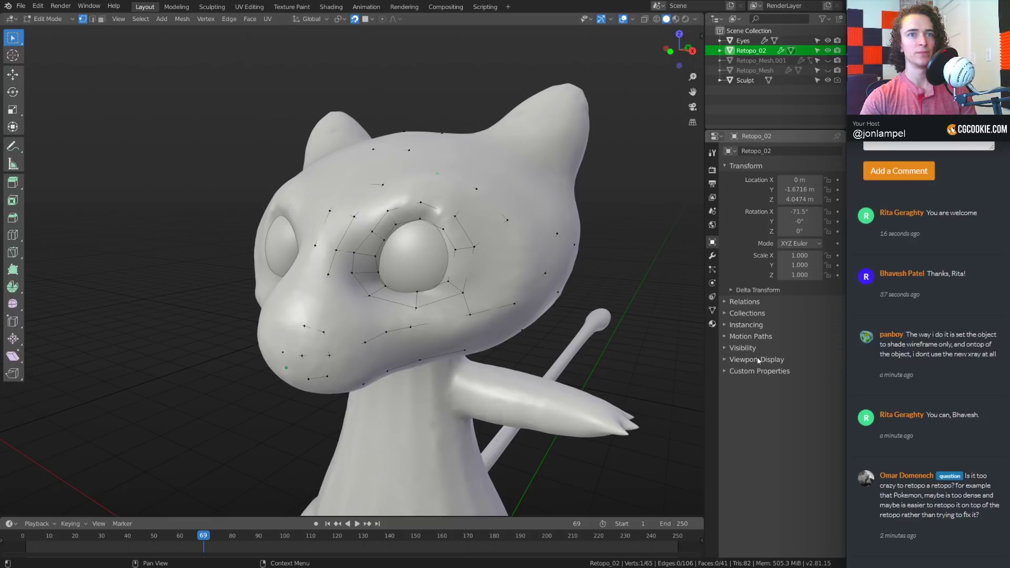
{"action": "left_click", "coordinate": [757, 359]}
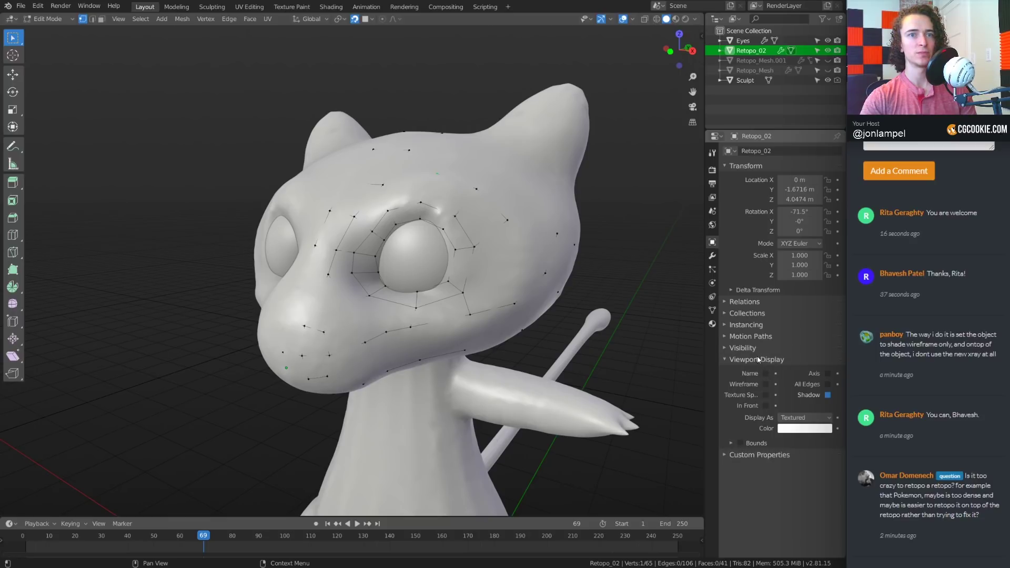
{"action": "left_click", "coordinate": [765, 405]}
Move the two forehead-strip vertices just above the brow downward, closer to the eye ring's rows
{"action": "mouse_move", "coordinate": [326, 300]}
{"action": "middle_mouse_down"}
{"action": "mouse_move", "coordinate": [454, 302]}
{"action": "mouse_move", "coordinate": [357, 320]}
{"action": "mouse_move", "coordinate": [398, 289]}
{"action": "mouse_move", "coordinate": [429, 159]}
{"action": "middle_mouse_up"}
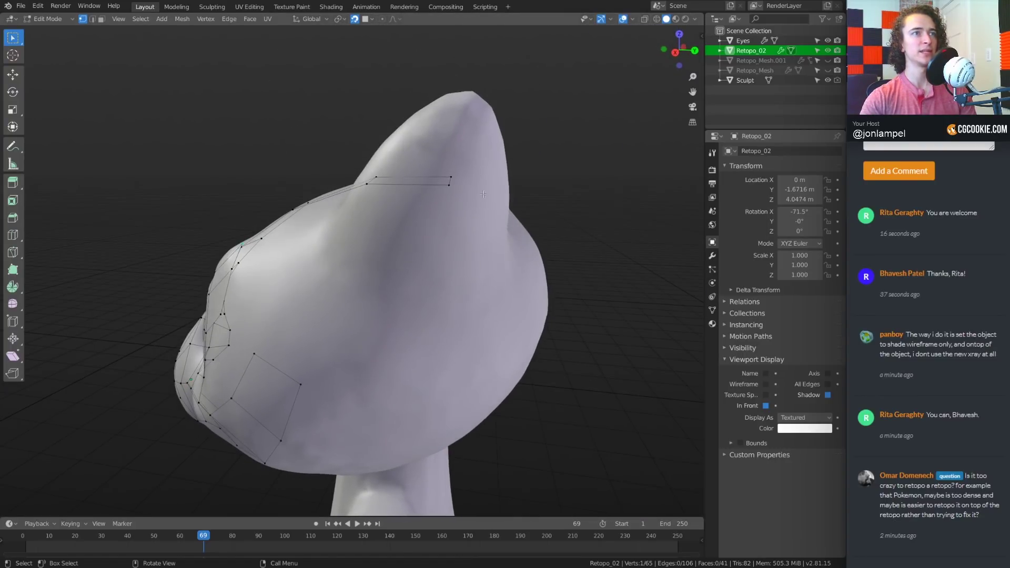
{"action": "middle_click_drag", "start_coordinate": [483, 194], "coordinate": [420, 356]}
{"action": "scroll", "coordinate": [420, 356], "scroll_direction": "up", "scroll_amount": 2}
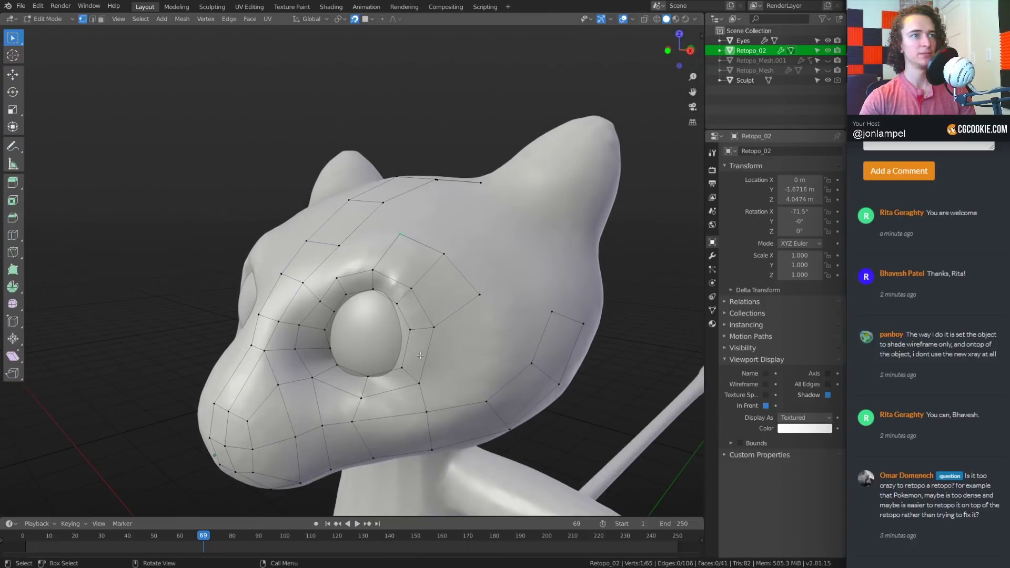
{"action": "scroll", "coordinate": [352, 364], "scroll_direction": "up", "scroll_amount": 3}
{"action": "key", "text": "g"}
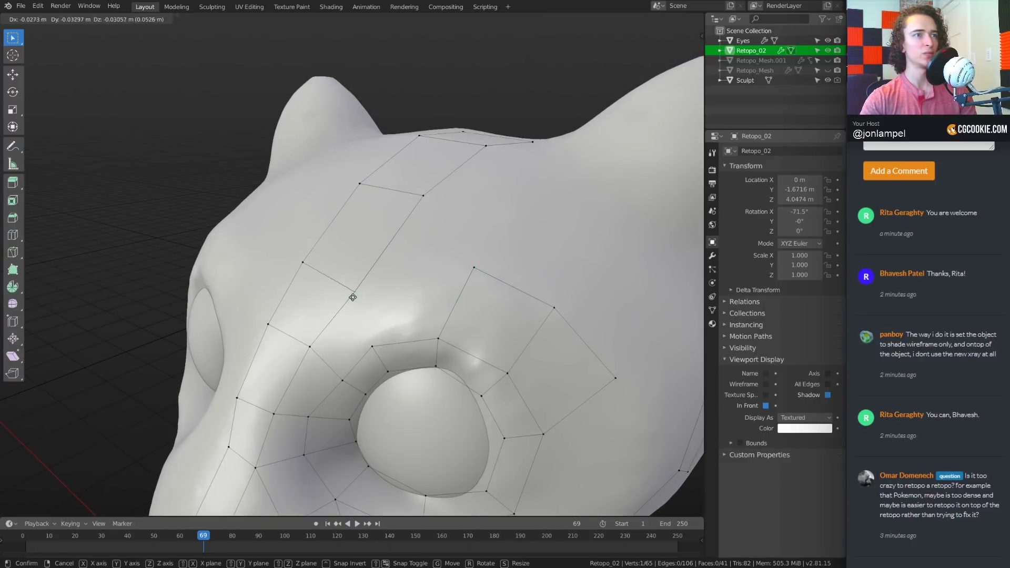
{"action": "left_click", "coordinate": [345, 300]}
{"action": "middle_click_drag", "start_coordinate": [345, 300], "coordinate": [400, 312]}
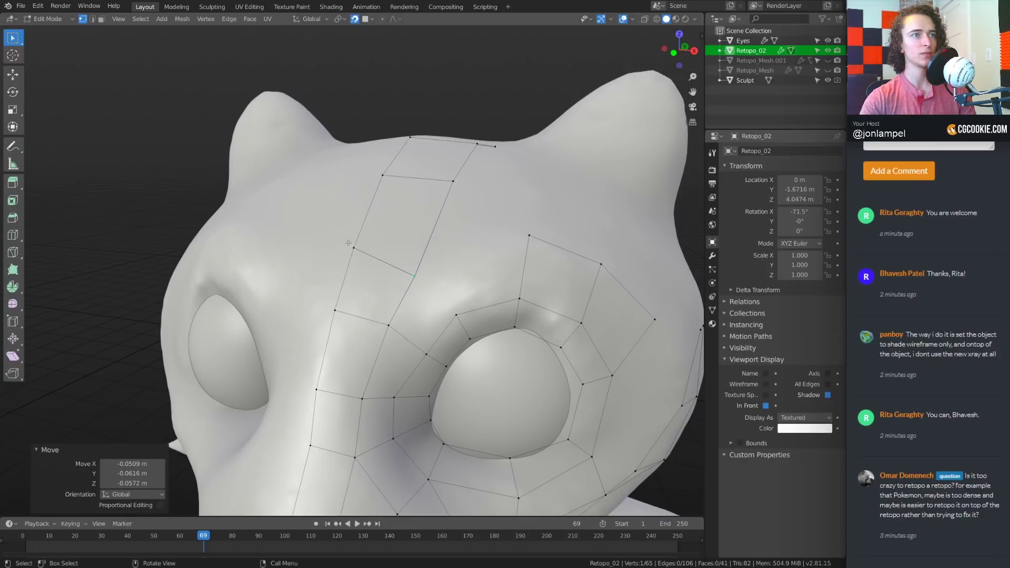
{"action": "left_click_drag", "start_coordinate": [353, 247], "coordinate": [351, 257]}
Fill the quad gap between the forehead strip and the eye ring at the inner brow, and clear the selection
{"action": "left_click", "coordinate": [428, 355]}
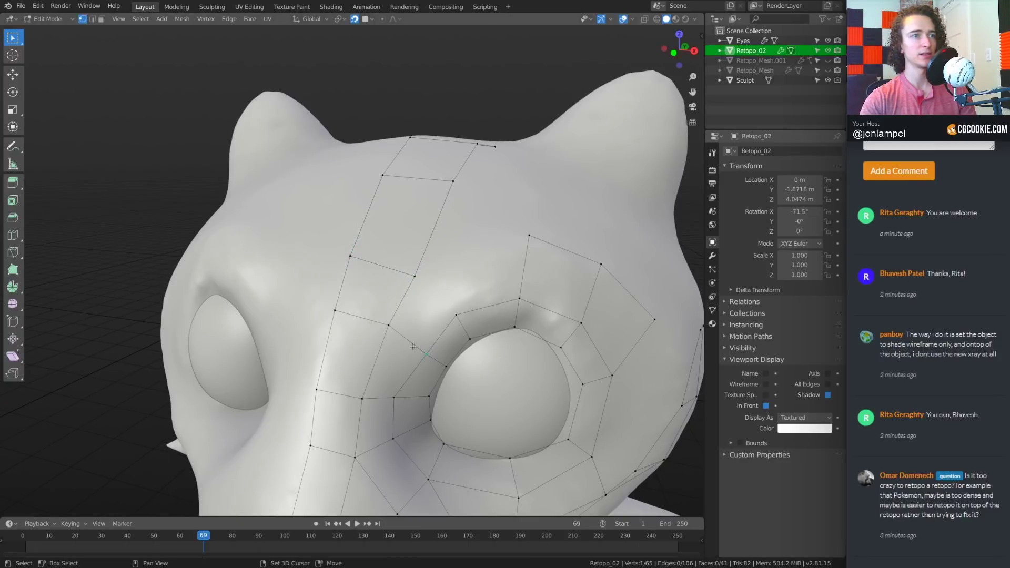
{"action": "left_click", "coordinate": [385, 323], "text": "shift"}
{"action": "middle_click_drag", "start_coordinate": [564, 261], "coordinate": [464, 265]}
{"action": "scroll", "coordinate": [463, 287], "scroll_direction": "down", "scroll_amount": 3}
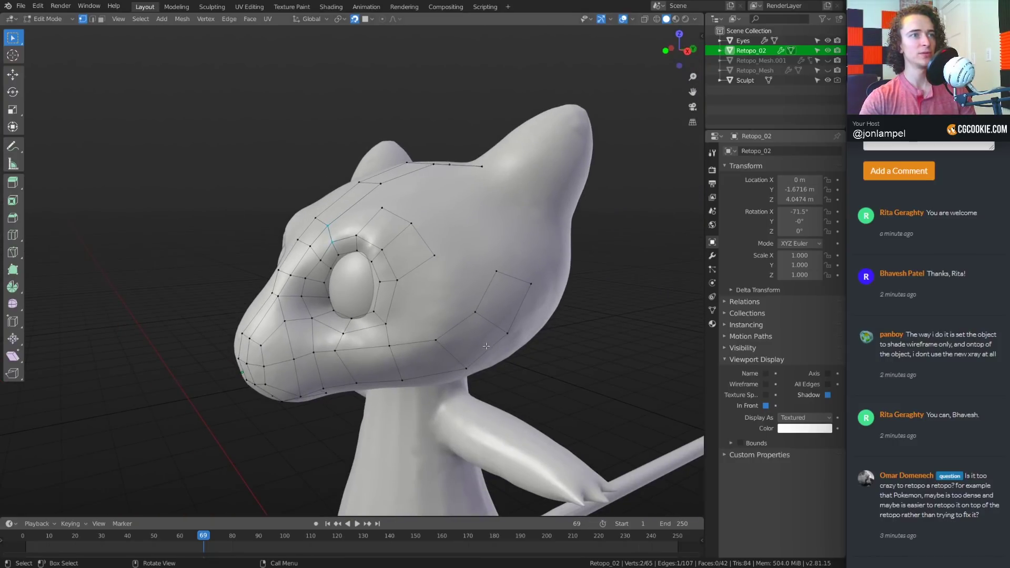
{"action": "key", "text": "alt+a"}
Return to Object Mode and hide Retopo_02
{"action": "middle_click_drag", "start_coordinate": [486, 346], "coordinate": [516, 299]}
{"action": "key", "text": "ctrl+Tab"}
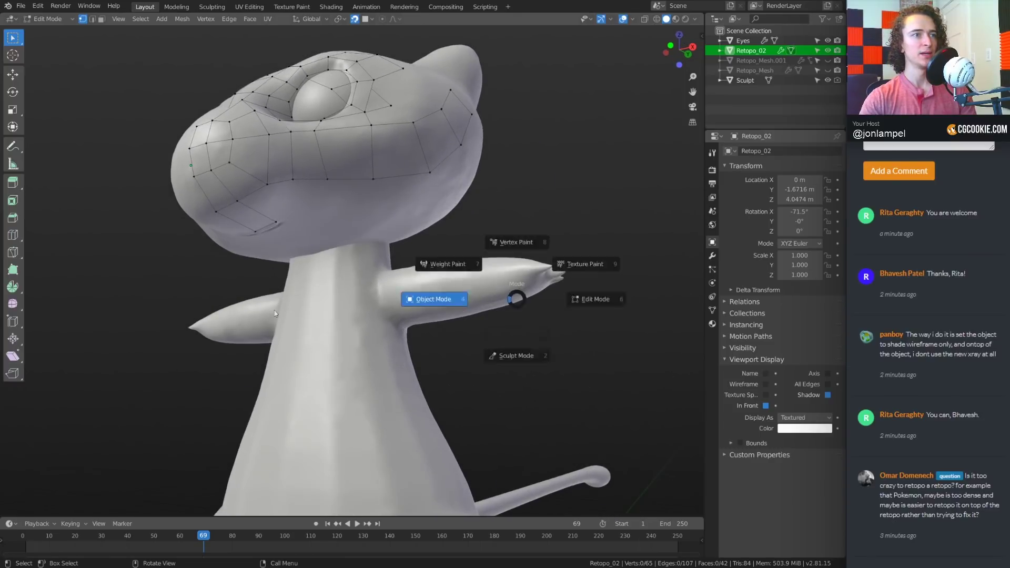
{"action": "left_click", "coordinate": [274, 313]}
{"action": "scroll", "coordinate": [295, 337], "scroll_direction": "down", "scroll_amount": 2}
{"action": "middle_click_drag", "start_coordinate": [301, 343], "coordinate": [306, 167]}
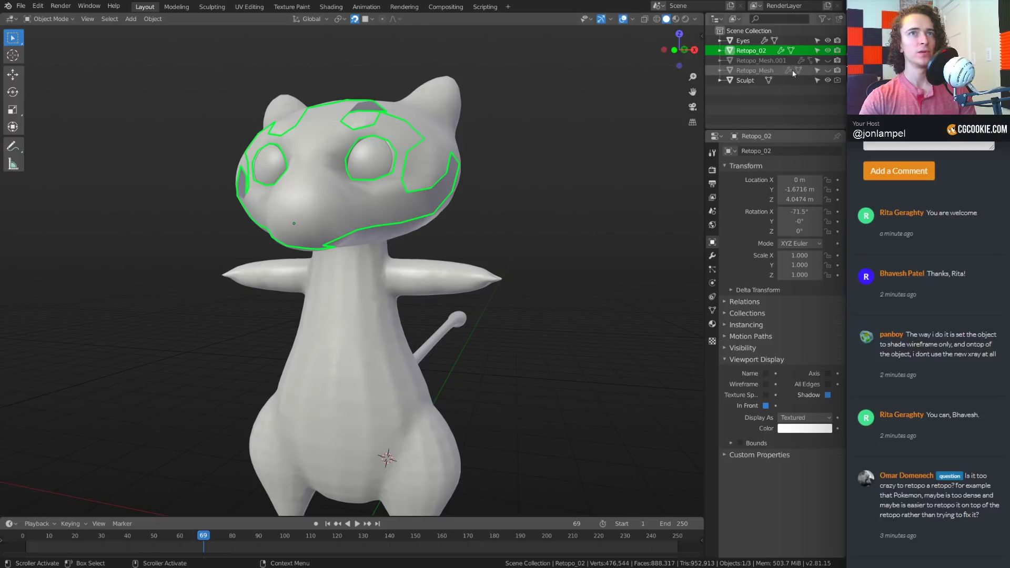
{"action": "left_click", "coordinate": [827, 50]}
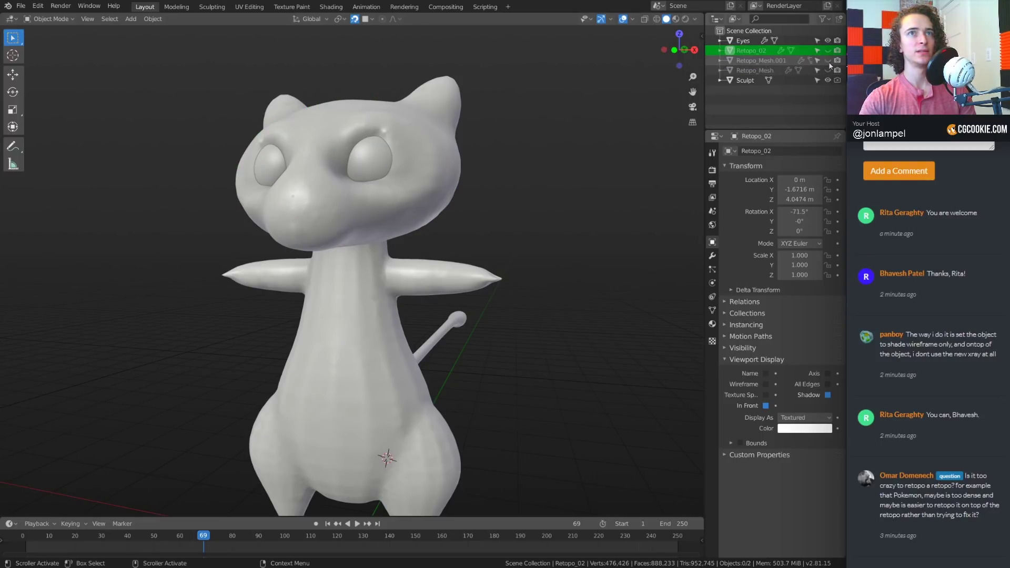
Make Retopo_Mesh visible over the sculpt, keeping Retopo_Mesh.001 hidden
{"action": "left_click", "coordinate": [828, 62]}
{"action": "left_click", "coordinate": [828, 70]}
{"action": "left_click", "coordinate": [828, 61]}
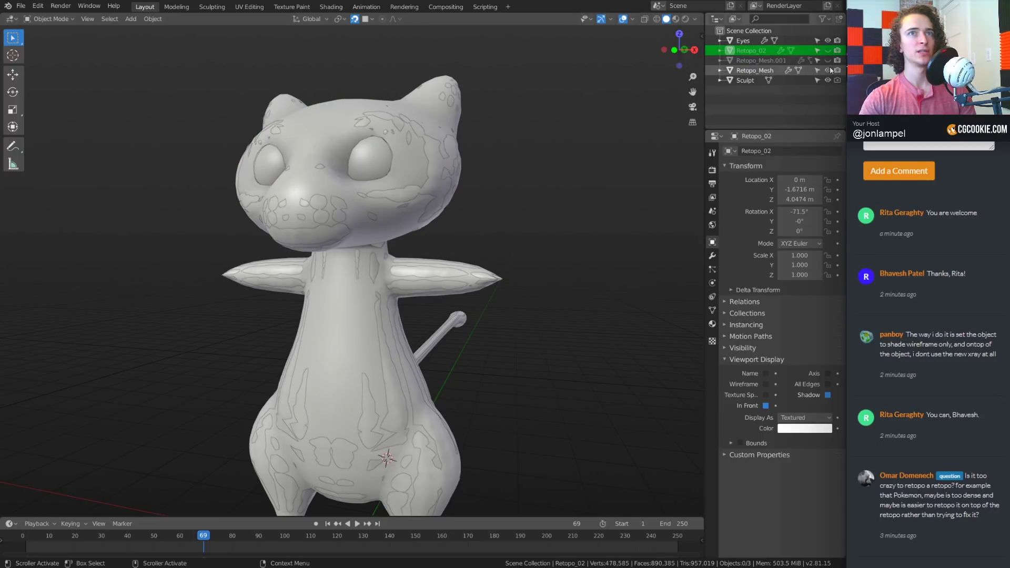
{"action": "left_click", "coordinate": [828, 69]}
{"action": "left_click", "coordinate": [829, 70]}
Select the Sculpt object, enter Edit Mode on it and hide Retopo_Mesh
{"action": "left_click", "coordinate": [345, 256]}
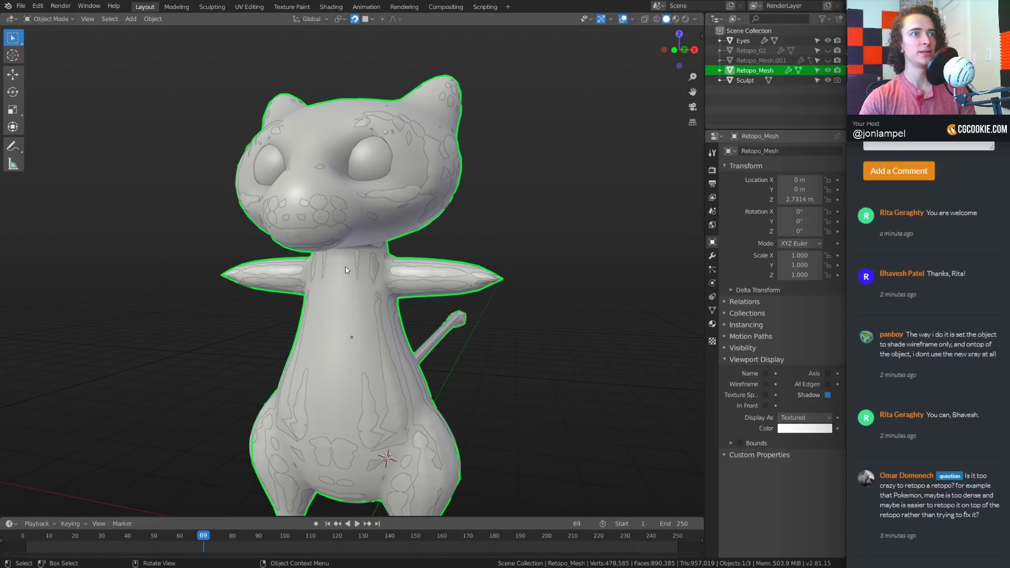
{"action": "left_click", "coordinate": [373, 266]}
{"action": "key", "text": "ctrl+Tab"}
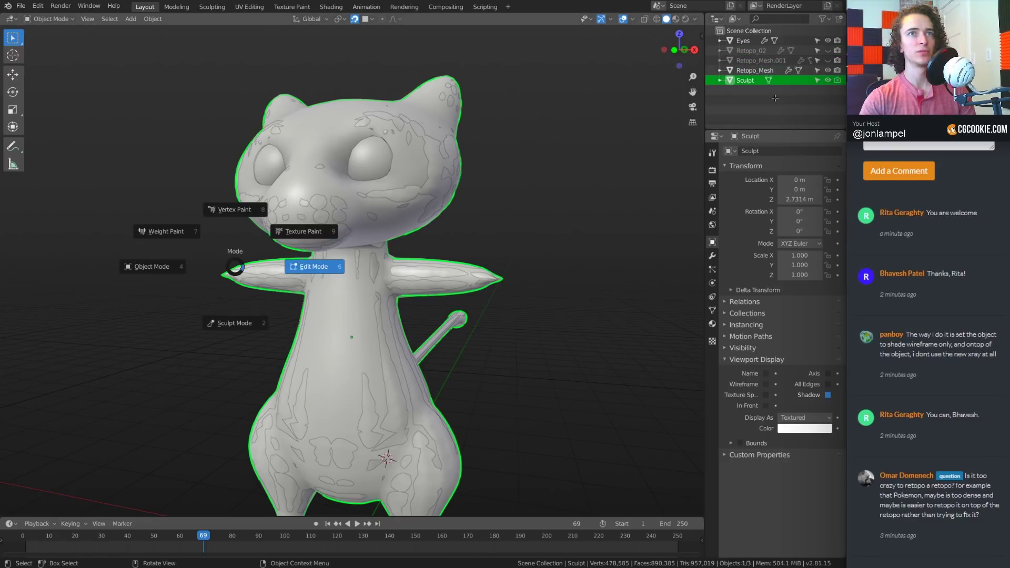
{"action": "left_click", "coordinate": [318, 260]}
{"action": "left_click", "coordinate": [828, 70]}
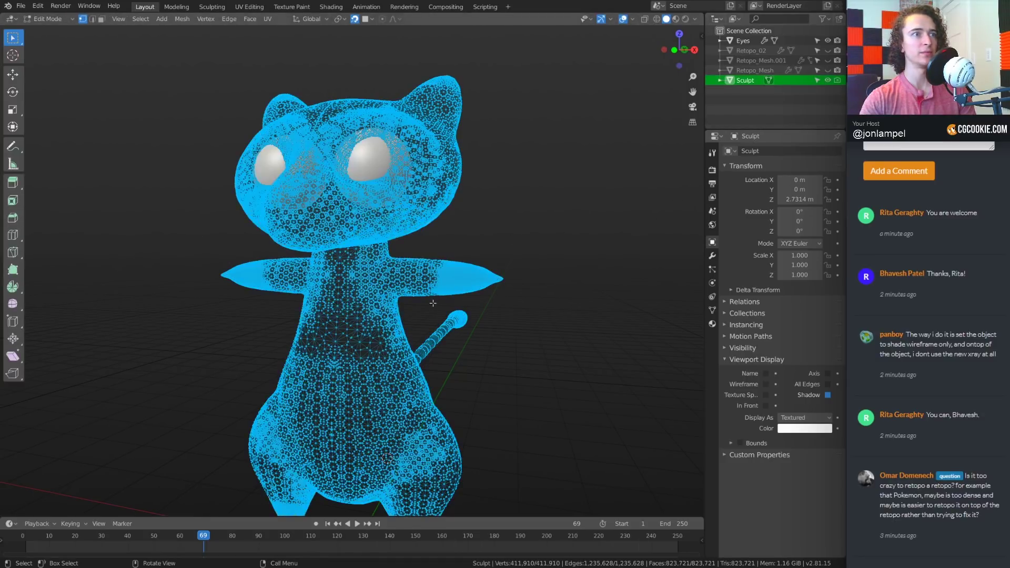
Deselect all of the sculpt's vertices and disable the Hidden Wire overlay
{"action": "scroll", "coordinate": [432, 303], "scroll_direction": "up", "scroll_amount": 5}
{"action": "key", "text": "alt+a"}
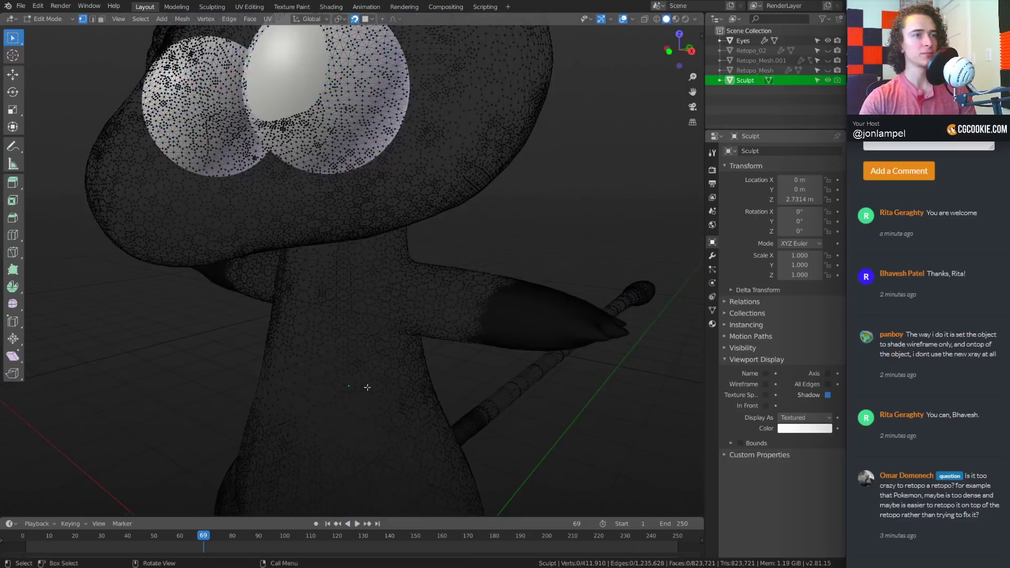
{"action": "mouse_move", "coordinate": [367, 387]}
{"action": "middle_mouse_down"}
{"action": "mouse_move", "coordinate": [415, 376]}
{"action": "mouse_move", "coordinate": [382, 381]}
{"action": "middle_mouse_up"}
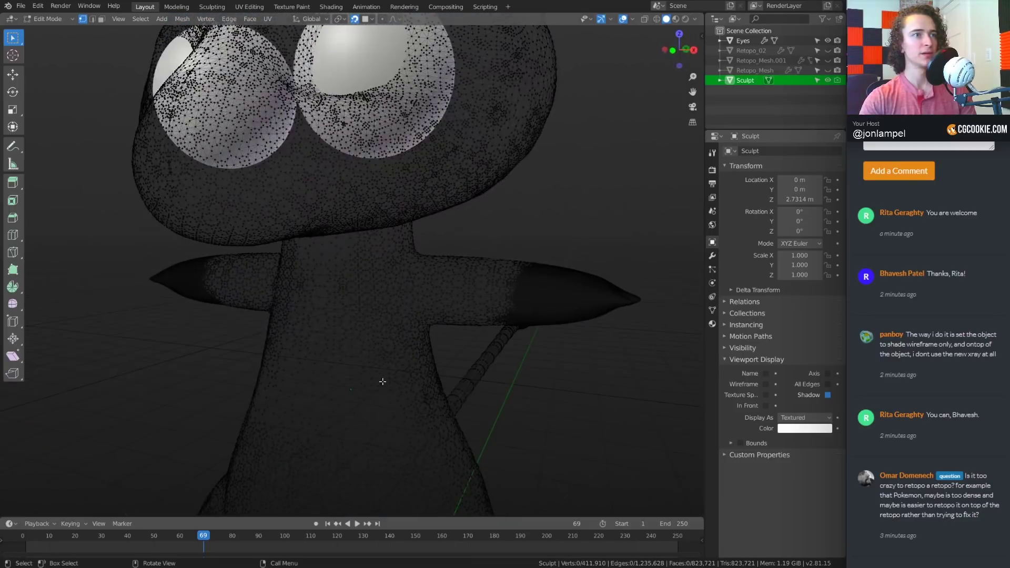
{"action": "left_click", "coordinate": [633, 19]}
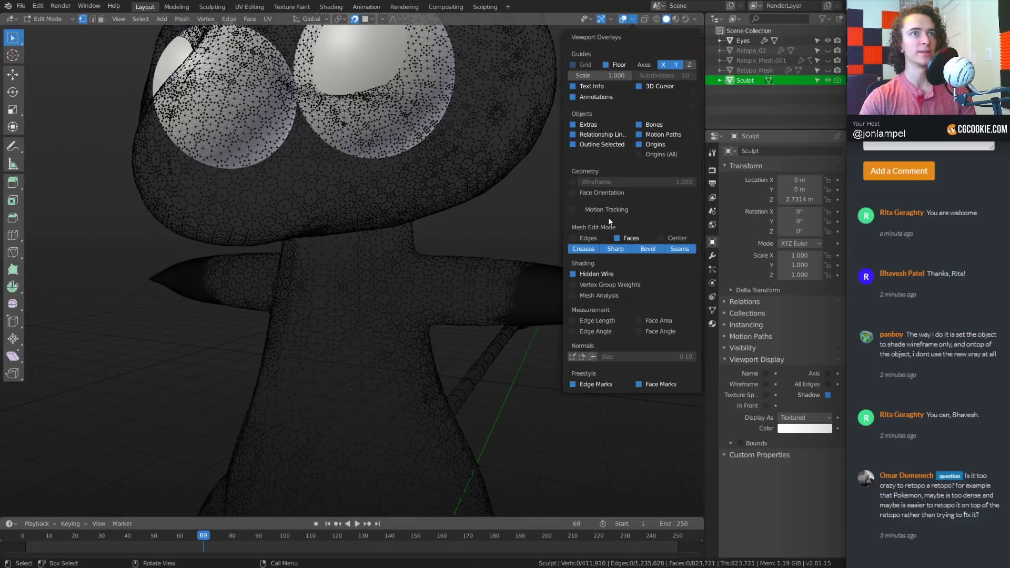
{"action": "left_click", "coordinate": [586, 272]}
Examine the sculpt's mesh density around the torso, and return to Object Mode
{"action": "mouse_move", "coordinate": [473, 315]}
{"action": "middle_mouse_down"}
{"action": "mouse_move", "coordinate": [405, 315]}
{"action": "mouse_move", "coordinate": [439, 296]}
{"action": "middle_mouse_up"}
{"action": "key", "text": "ctrl+Tab"}
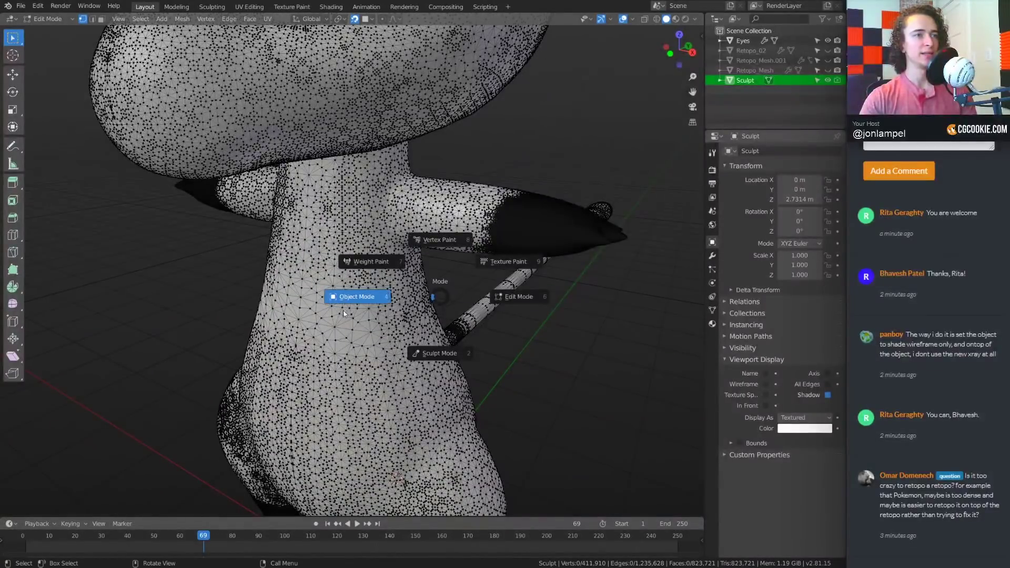
{"action": "left_click", "coordinate": [319, 297]}
{"action": "scroll", "coordinate": [349, 338], "scroll_direction": "down", "scroll_amount": 3}
{"action": "middle_click_drag", "start_coordinate": [349, 337], "coordinate": [405, 333]}
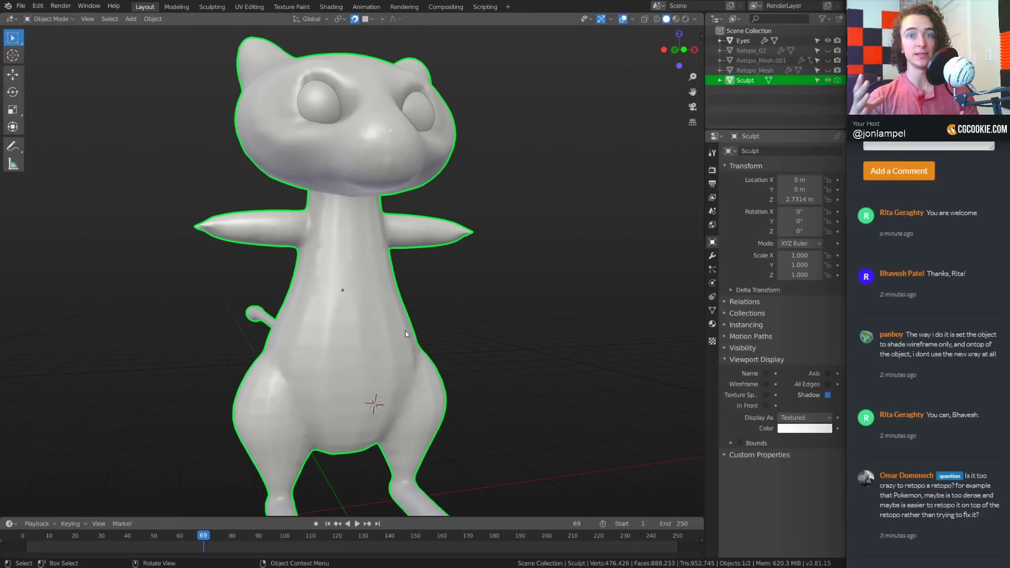
{"action": "middle_click_drag", "start_coordinate": [404, 333], "coordinate": [371, 305]}
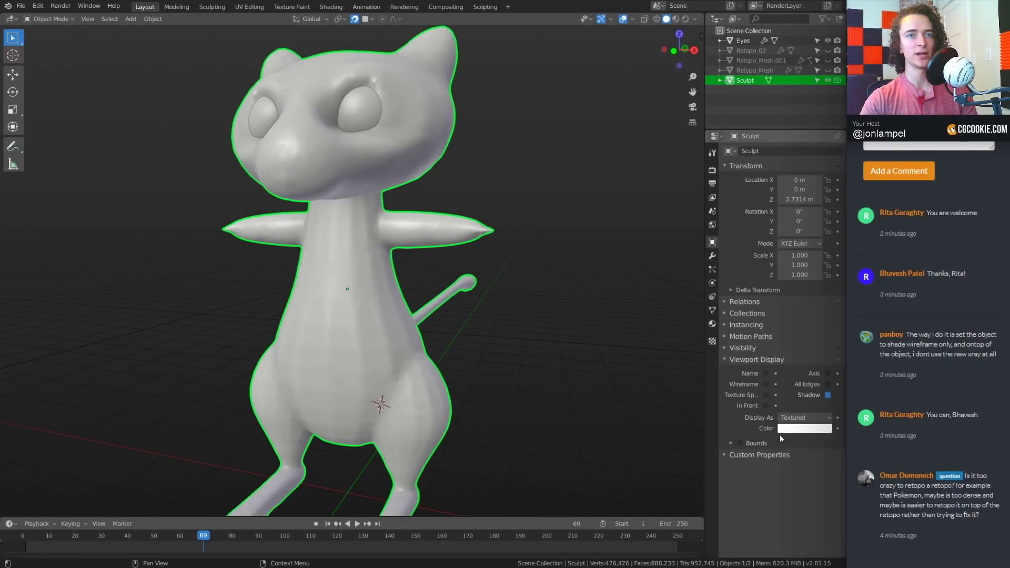
Show the mesh data properties of the Sculpt object and switch it to Sculpt Mode
{"action": "left_click", "coordinate": [753, 359]}
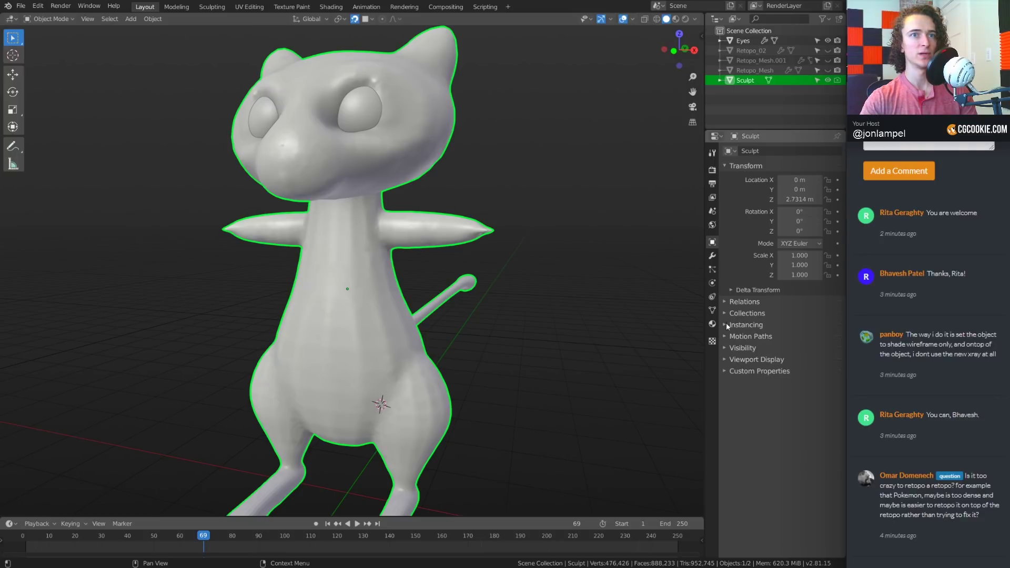
{"action": "left_click", "coordinate": [711, 310]}
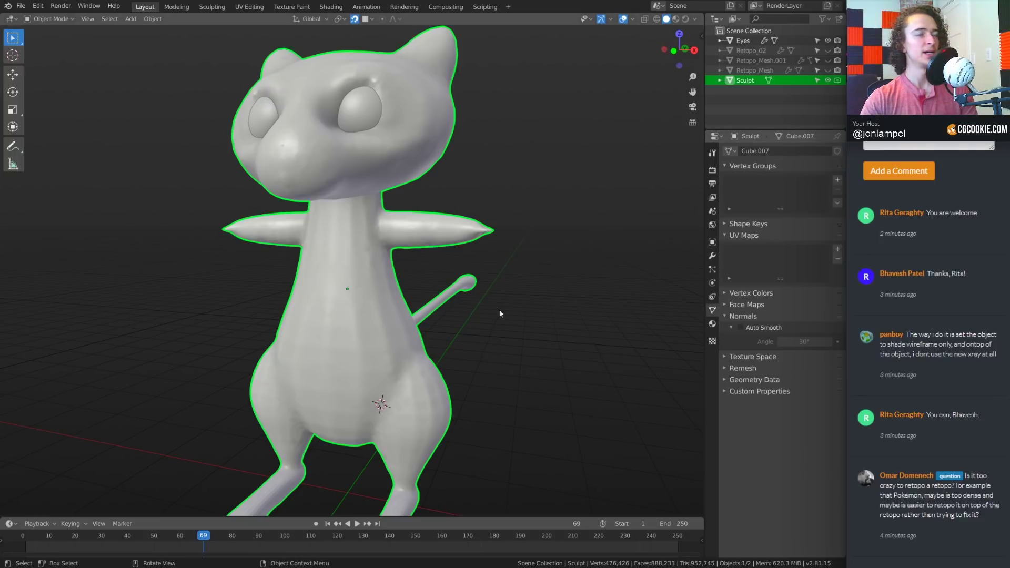
{"action": "middle_click_drag", "start_coordinate": [487, 306], "coordinate": [504, 305]}
{"action": "key", "text": "ctrl+Tab"}
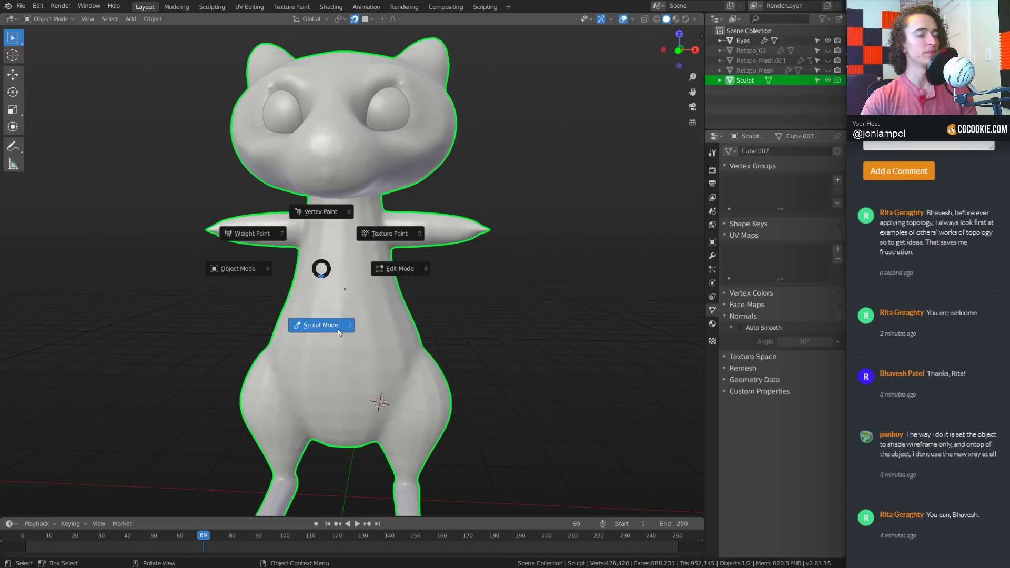
{"action": "left_click", "coordinate": [339, 331]}
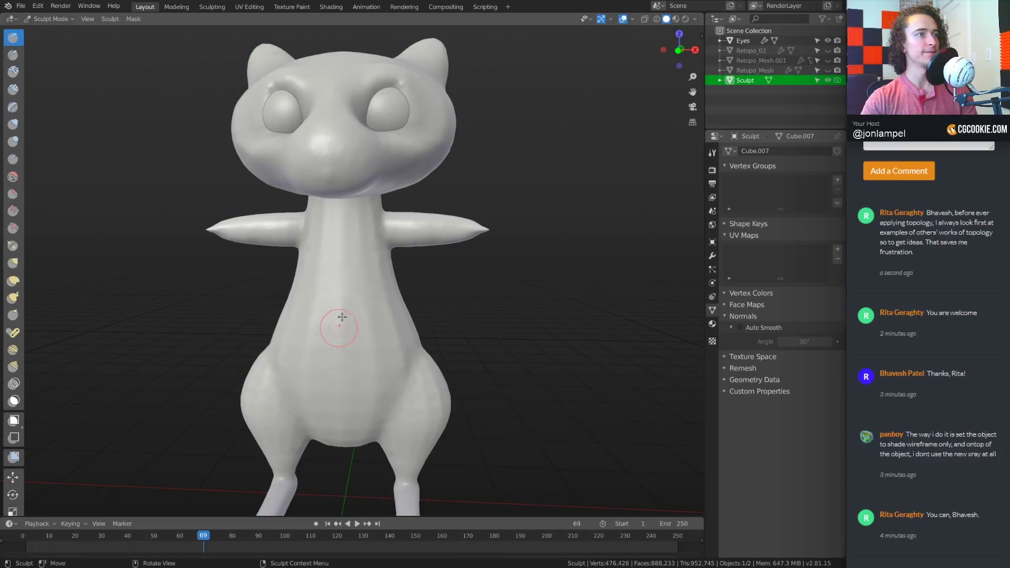
Choose the Simplify brush and enlarge its radius to 136 px over the creature's torso
{"action": "left_click", "coordinate": [14, 383]}
{"action": "scroll", "coordinate": [428, 310], "scroll_direction": "up", "scroll_amount": 5}
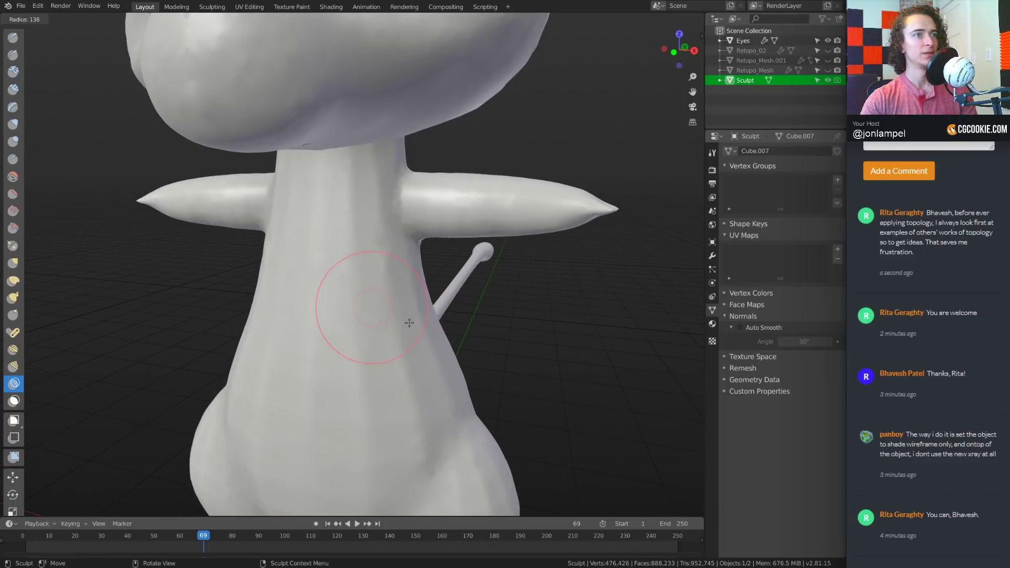
{"action": "middle_click_drag", "start_coordinate": [381, 333], "coordinate": [371, 328]}
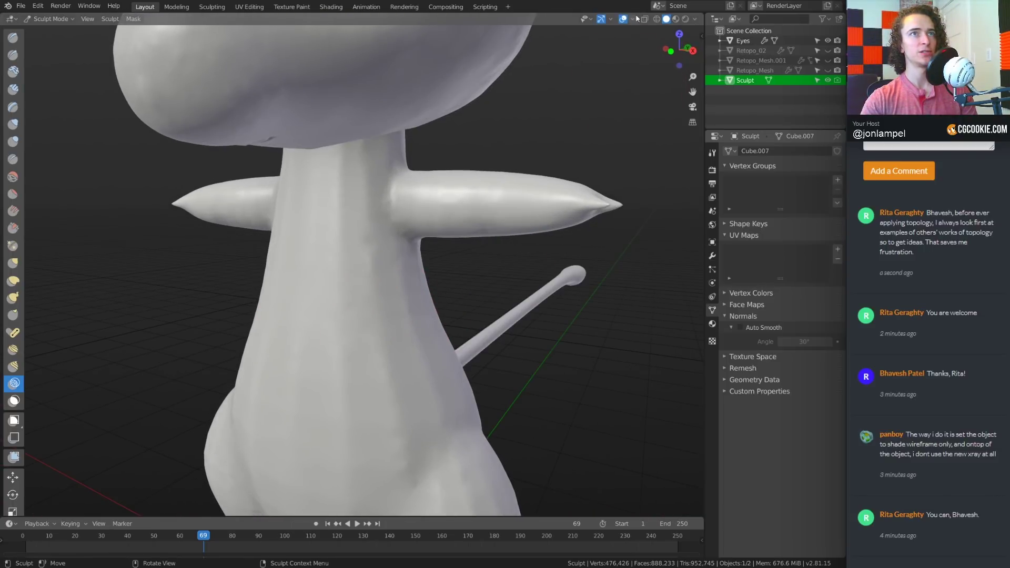
Enable the Wireframe overlay so the sculpt's triangles show in Sculpt Mode
{"action": "left_click", "coordinate": [610, 19]}
{"action": "left_click", "coordinate": [632, 20]}
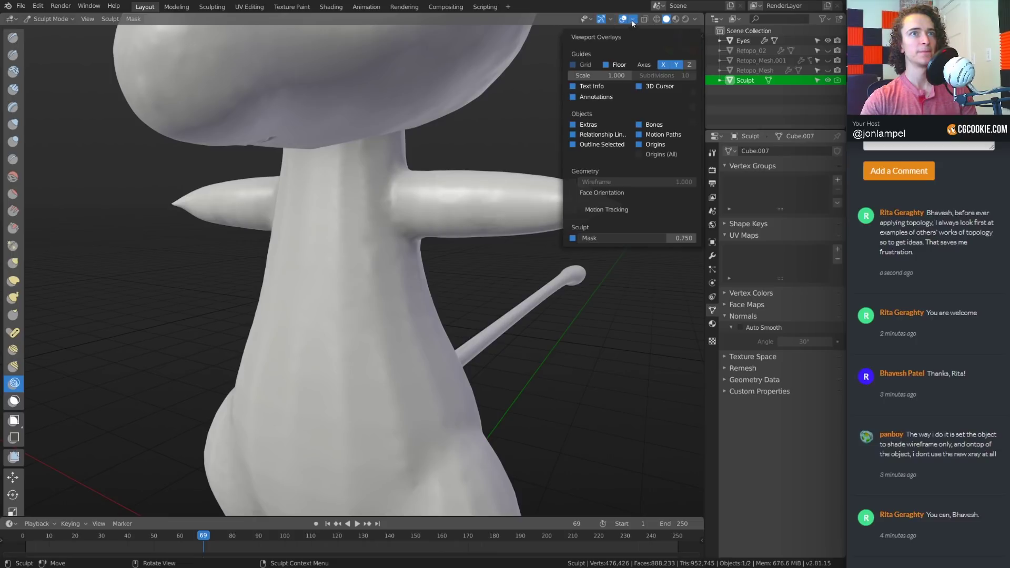
{"action": "left_click", "coordinate": [572, 182]}
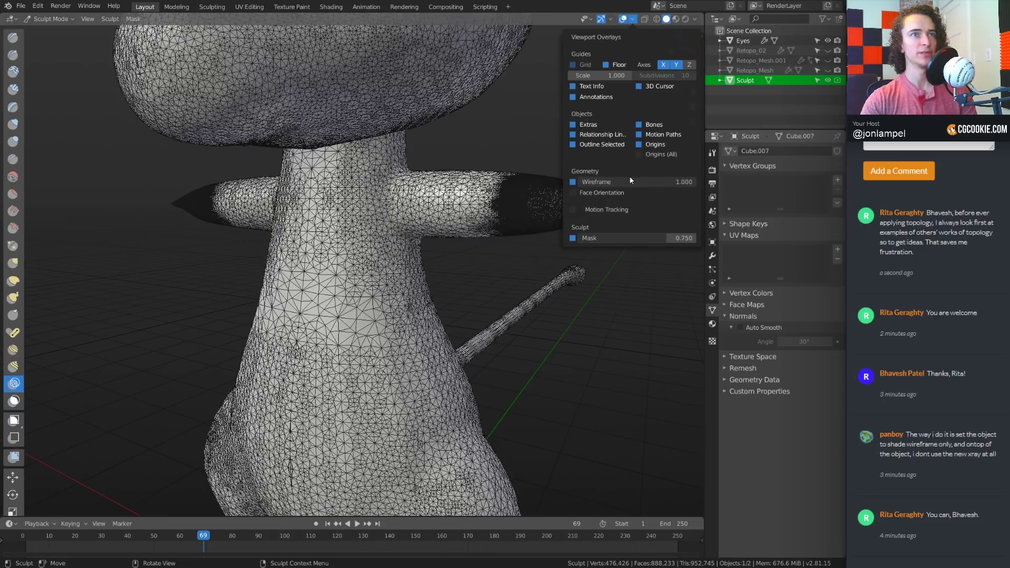
{"action": "scroll", "coordinate": [368, 352], "scroll_direction": "up", "scroll_amount": 4}
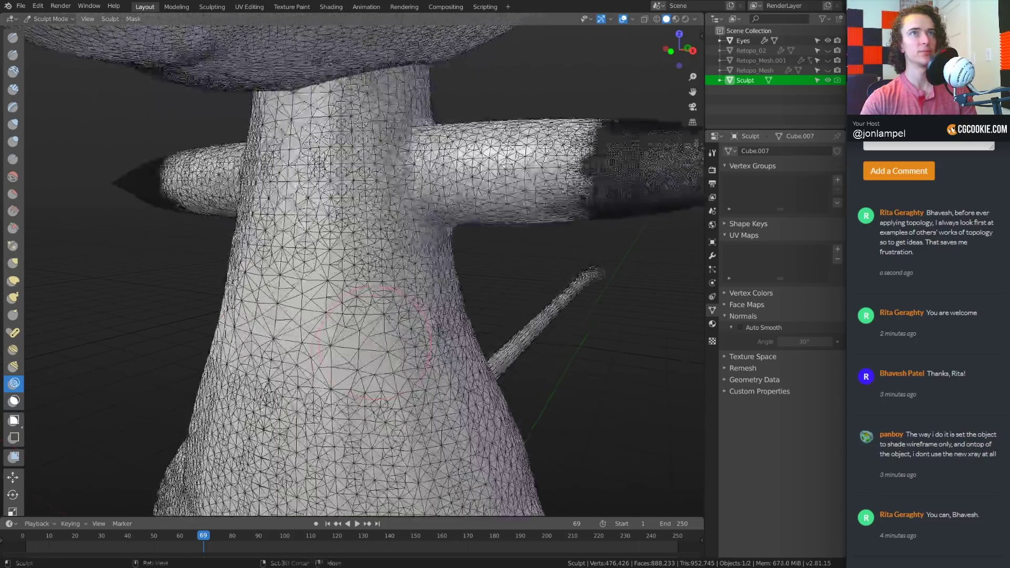
Enable Dyntopo on the sculpt and set its detailing method to Constant Detail
{"action": "left_click", "coordinate": [712, 154]}
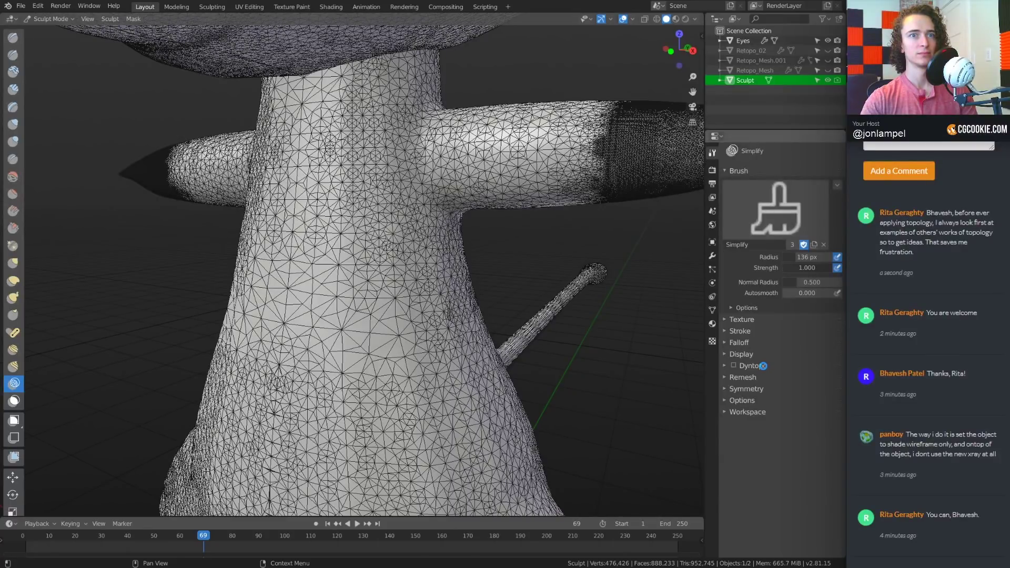
{"action": "left_click", "coordinate": [762, 365]}
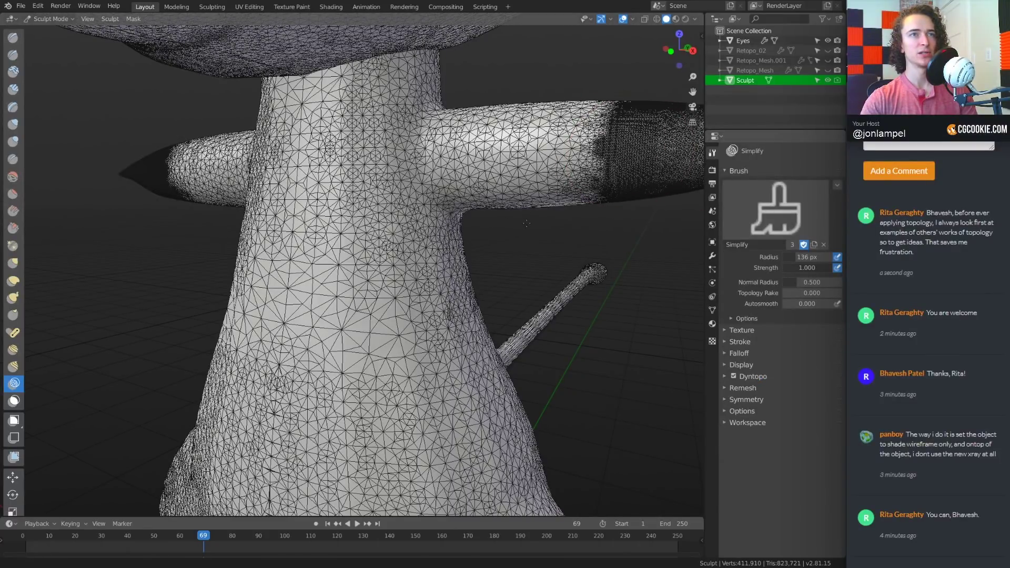
{"action": "middle_click_drag", "start_coordinate": [526, 224], "coordinate": [480, 261], "text": "shift"}
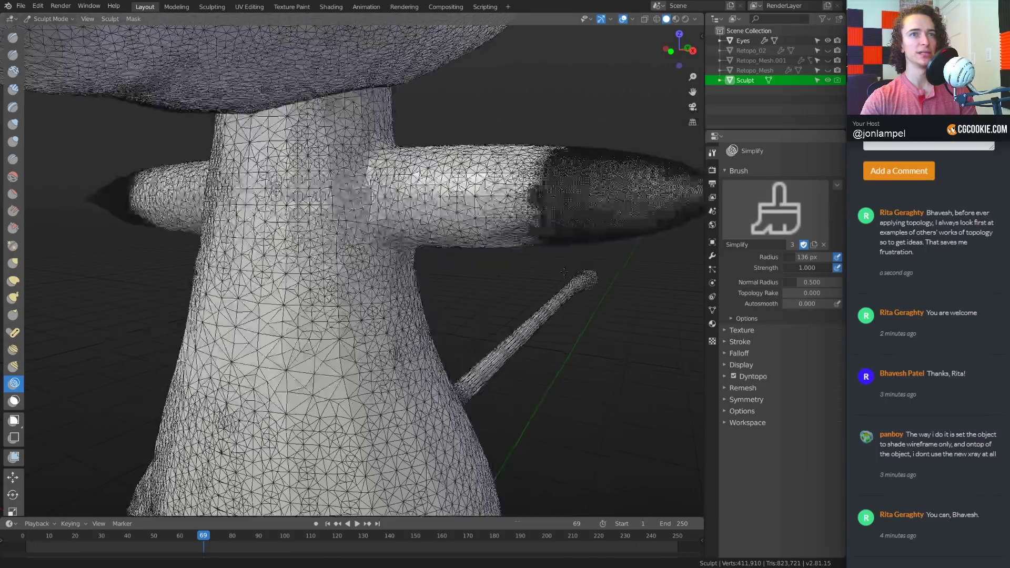
{"action": "left_click", "coordinate": [757, 377]}
{"action": "left_click", "coordinate": [817, 412]}
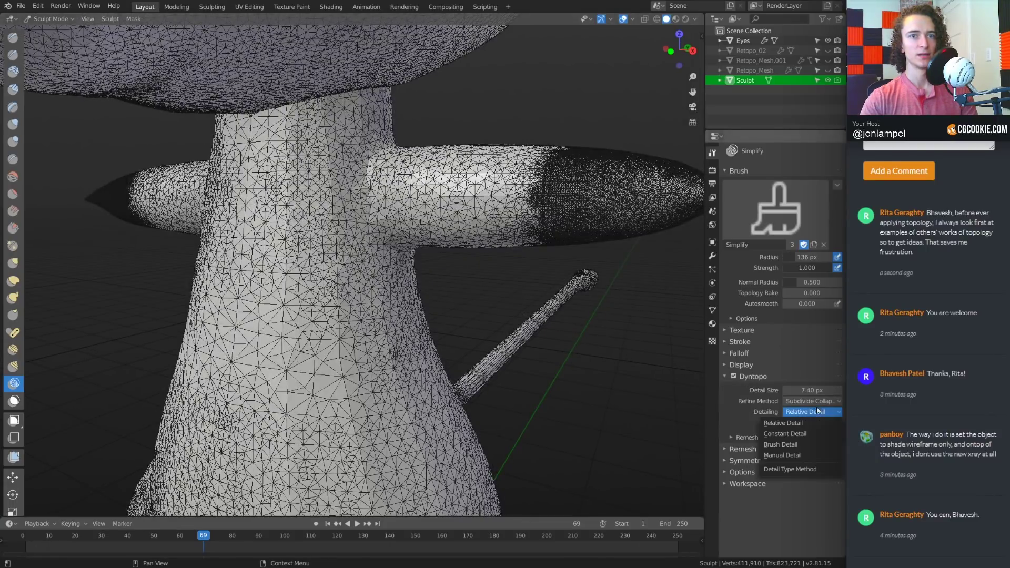
{"action": "left_click", "coordinate": [808, 432]}
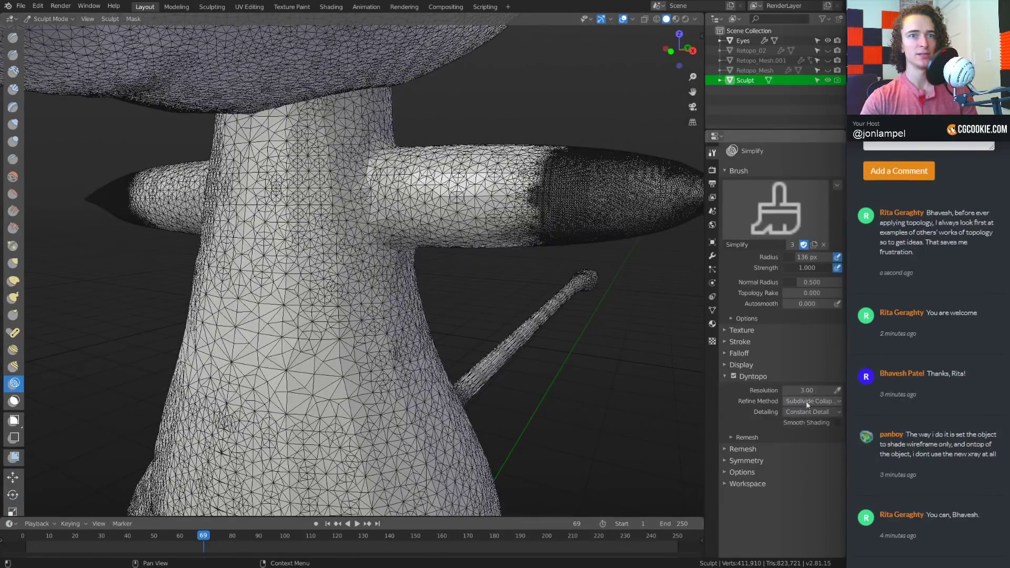
Try a Simplify stroke across the chest at resolution 3.00, and undo it
{"action": "left_click_drag", "start_coordinate": [329, 279], "coordinate": [294, 310]}
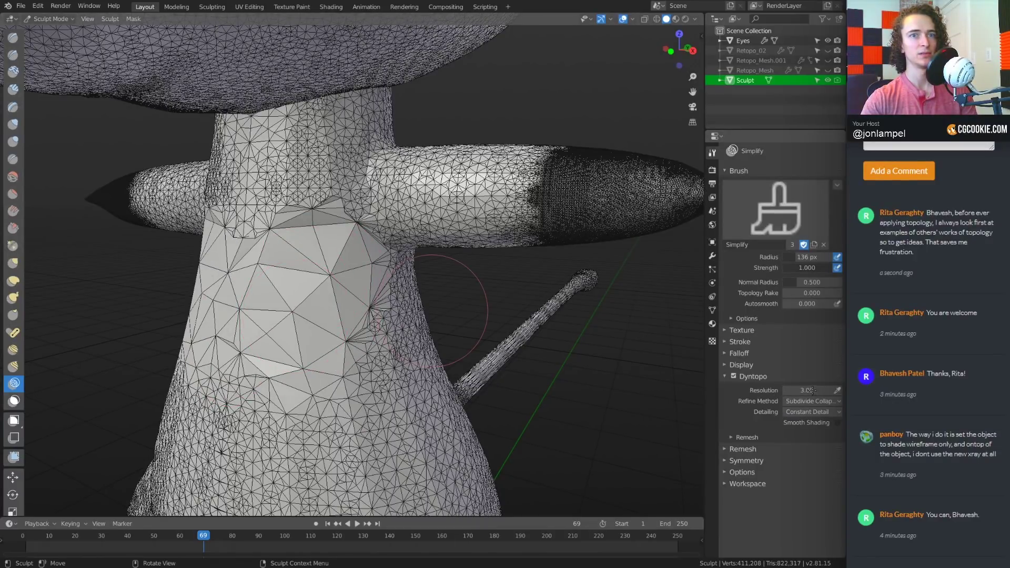
{"action": "key", "text": "ctrl+z"}
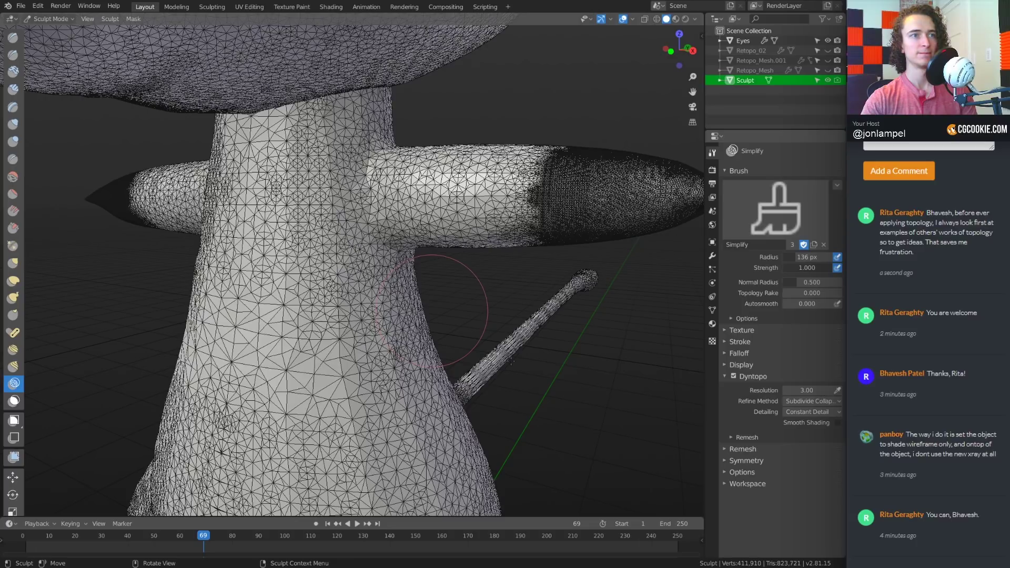
{"action": "scroll", "coordinate": [516, 366], "scroll_direction": "down", "scroll_amount": 1}
Set the Dyntopo resolution to 10 and brush over the torso and one arm to simplify their mesh
{"action": "left_click", "coordinate": [807, 390]}
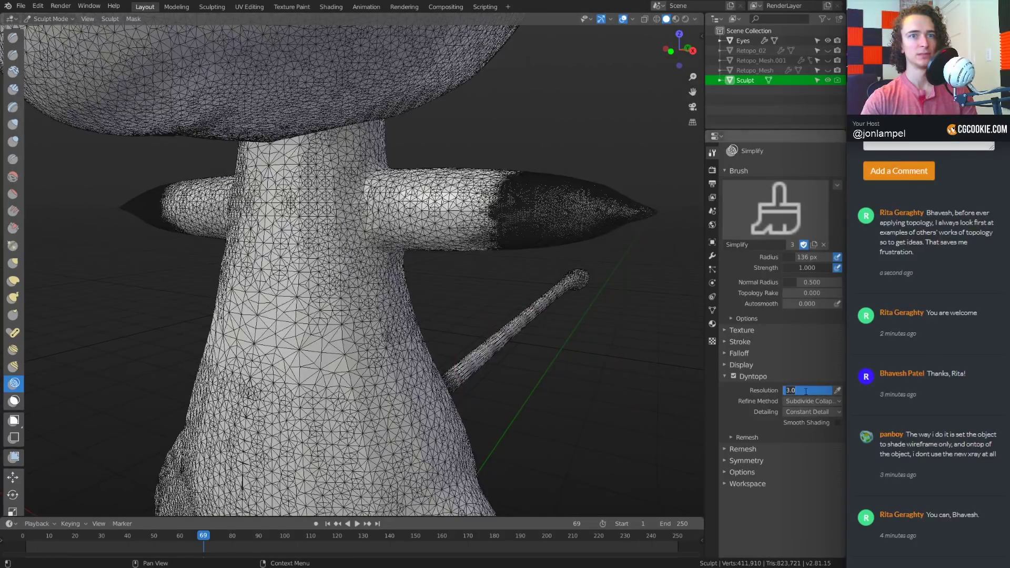
{"action": "type", "text": "10"}
{"action": "key", "text": "Return"}
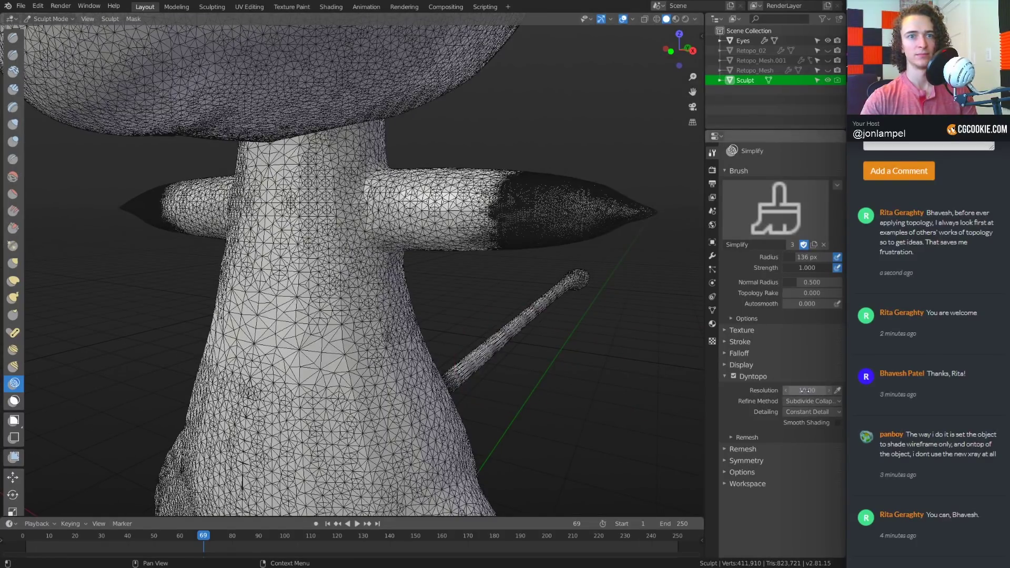
{"action": "mouse_move", "coordinate": [347, 326]}
{"action": "left_mouse_down"}
{"action": "mouse_move", "coordinate": [319, 357]}
{"action": "mouse_move", "coordinate": [302, 321]}
{"action": "mouse_move", "coordinate": [298, 247]}
{"action": "mouse_move", "coordinate": [311, 309]}
{"action": "left_mouse_up"}
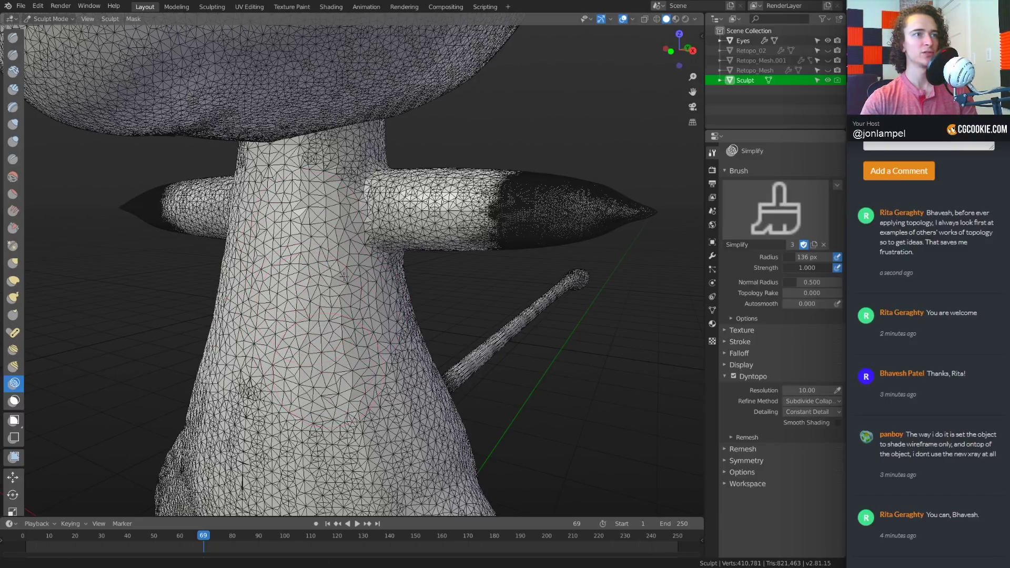
{"action": "middle_click_drag", "start_coordinate": [319, 427], "coordinate": [327, 375], "text": "shift"}
{"action": "mouse_move", "coordinate": [257, 383]}
{"action": "left_mouse_down"}
{"action": "mouse_move", "coordinate": [297, 384]}
{"action": "mouse_move", "coordinate": [291, 358]}
{"action": "mouse_move", "coordinate": [405, 405]}
{"action": "mouse_move", "coordinate": [426, 295]}
{"action": "mouse_move", "coordinate": [389, 260]}
{"action": "mouse_move", "coordinate": [381, 179]}
{"action": "mouse_move", "coordinate": [407, 158]}
{"action": "mouse_move", "coordinate": [540, 151]}
{"action": "mouse_move", "coordinate": [507, 151]}
{"action": "left_mouse_up"}
{"action": "middle_click_drag", "start_coordinate": [507, 162], "coordinate": [502, 181]}
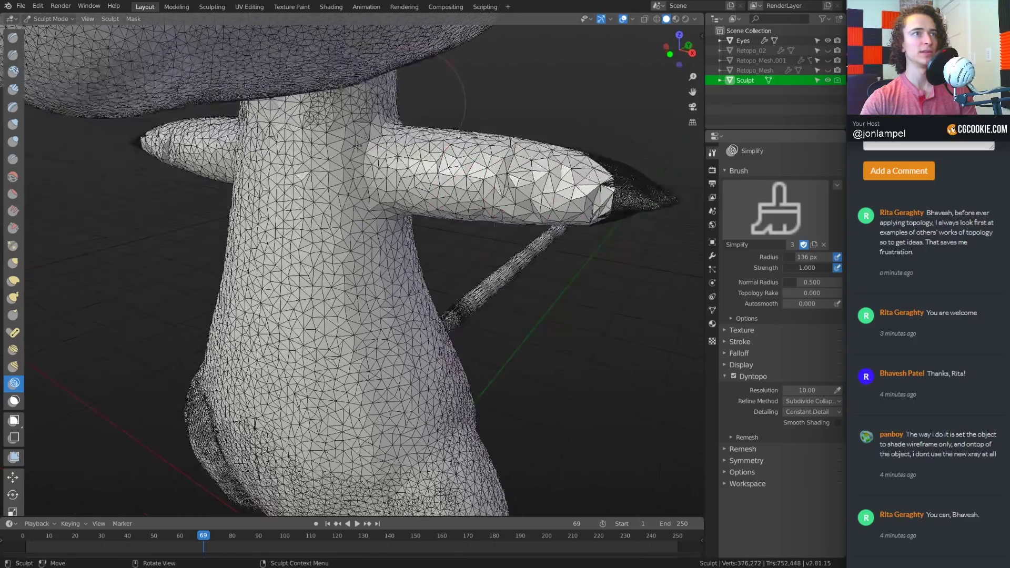
Simplify the mesh along the side of the head with the same brush
{"action": "scroll", "coordinate": [494, 182], "scroll_direction": "down", "scroll_amount": 2}
{"action": "middle_click_drag", "start_coordinate": [404, 269], "coordinate": [366, 129]}
{"action": "mouse_move", "coordinate": [368, 111]}
{"action": "left_mouse_down"}
{"action": "mouse_move", "coordinate": [326, 84]}
{"action": "mouse_move", "coordinate": [284, 95]}
{"action": "mouse_move", "coordinate": [415, 94]}
{"action": "mouse_move", "coordinate": [311, 86]}
{"action": "mouse_move", "coordinate": [423, 100]}
{"action": "left_mouse_up"}
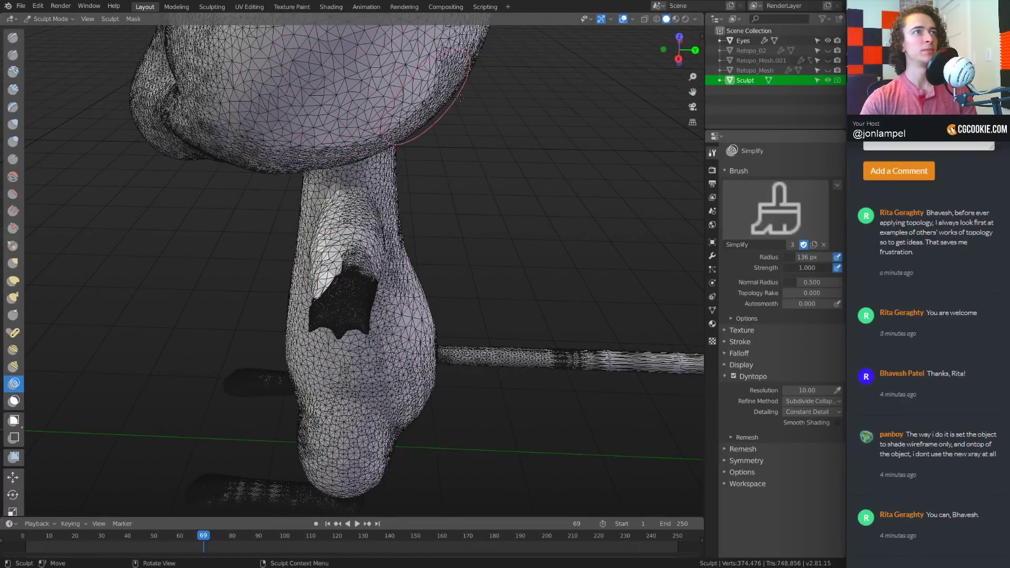
{"action": "mouse_move", "coordinate": [423, 99]}
{"action": "middle_mouse_down", "text": "shift"}
{"action": "mouse_move", "coordinate": [424, 229]}
{"action": "mouse_move", "coordinate": [515, 234]}
{"action": "middle_mouse_up", "text": "shift"}
Return to Object Mode and hide the viewport overlays to inspect the shading of the simplified torso and arms
{"action": "key", "text": "ctrl+Tab"}
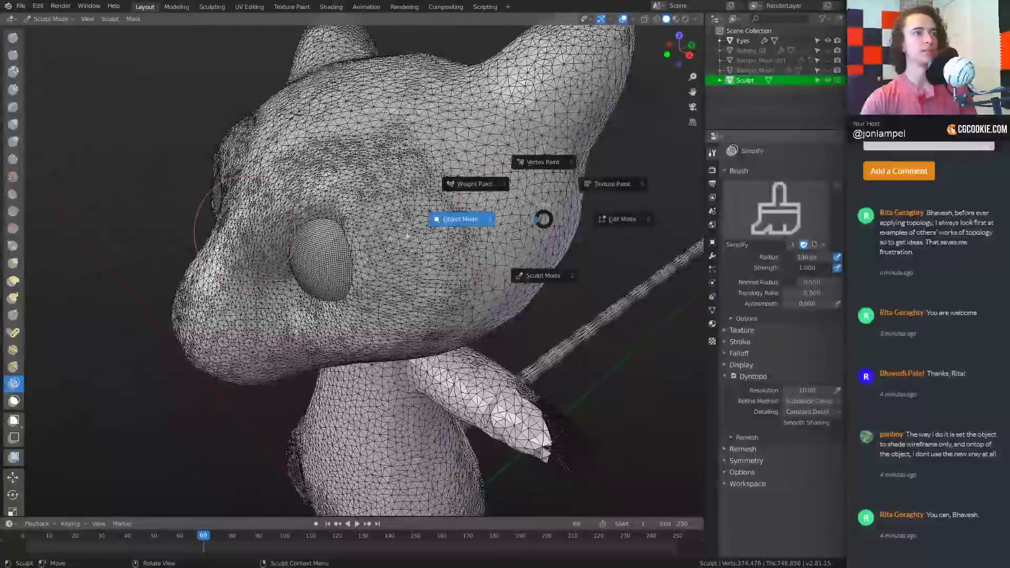
{"action": "left_click", "coordinate": [465, 222]}
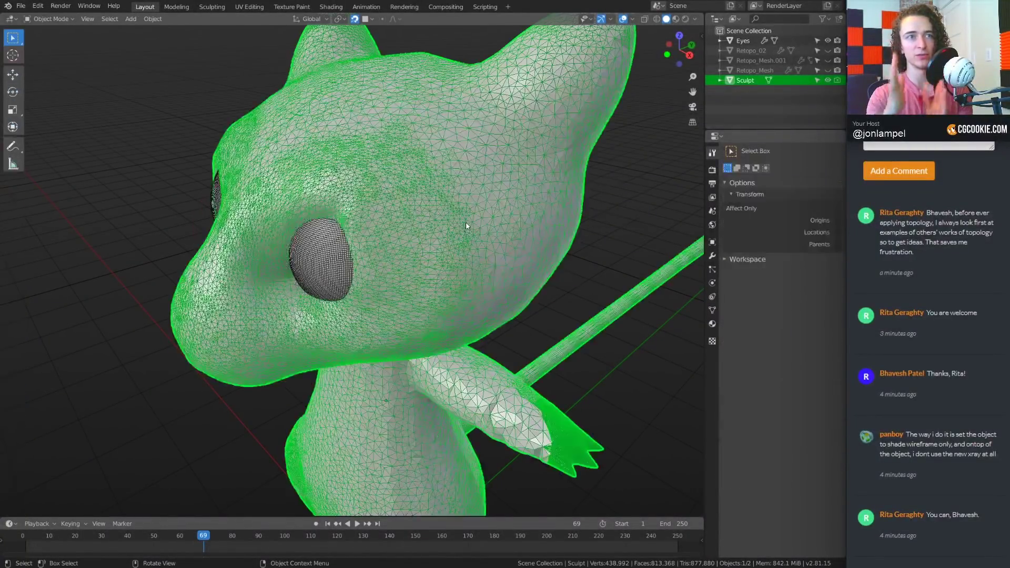
{"action": "key", "text": "z"}
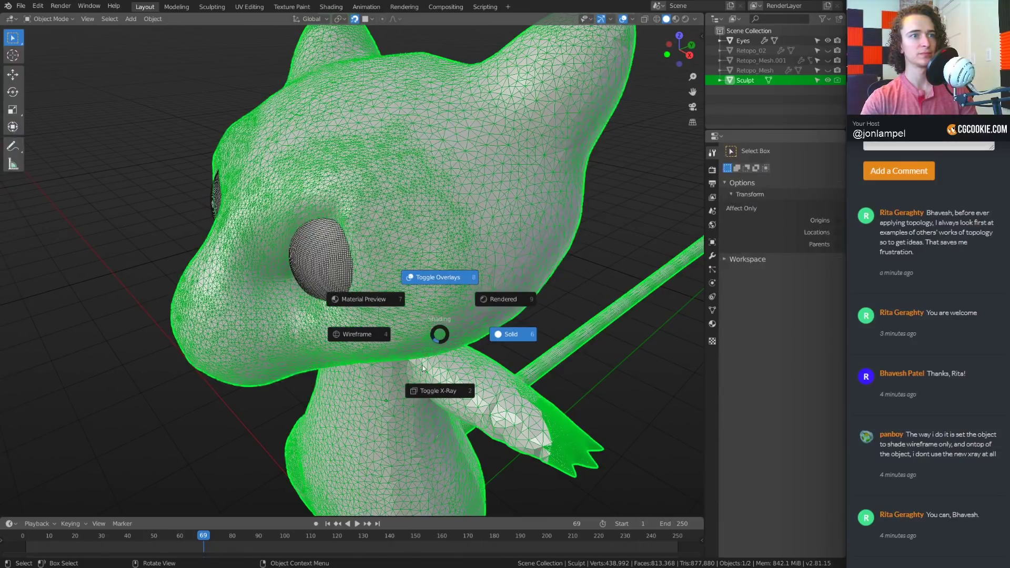
{"action": "key", "text": "shift+alt+z"}
{"action": "scroll", "coordinate": [432, 266], "scroll_direction": "down", "scroll_amount": 4}
{"action": "middle_click_drag", "start_coordinate": [359, 415], "coordinate": [419, 394]}
{"action": "middle_click_drag", "start_coordinate": [418, 394], "coordinate": [399, 302], "text": "shift"}
{"action": "scroll", "coordinate": [420, 269], "scroll_direction": "up", "scroll_amount": 2}
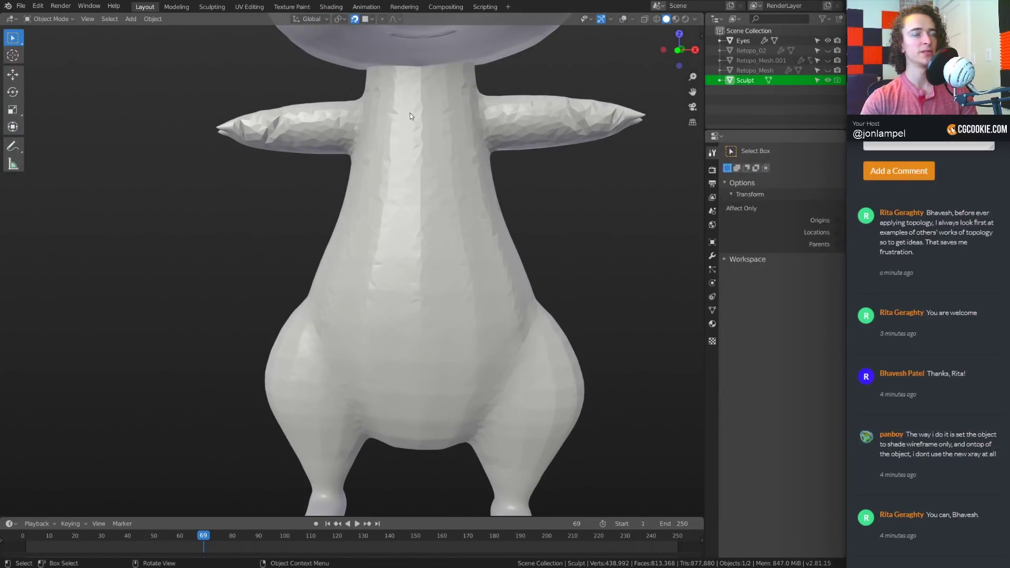
{"action": "middle_click_drag", "start_coordinate": [409, 112], "coordinate": [431, 103]}
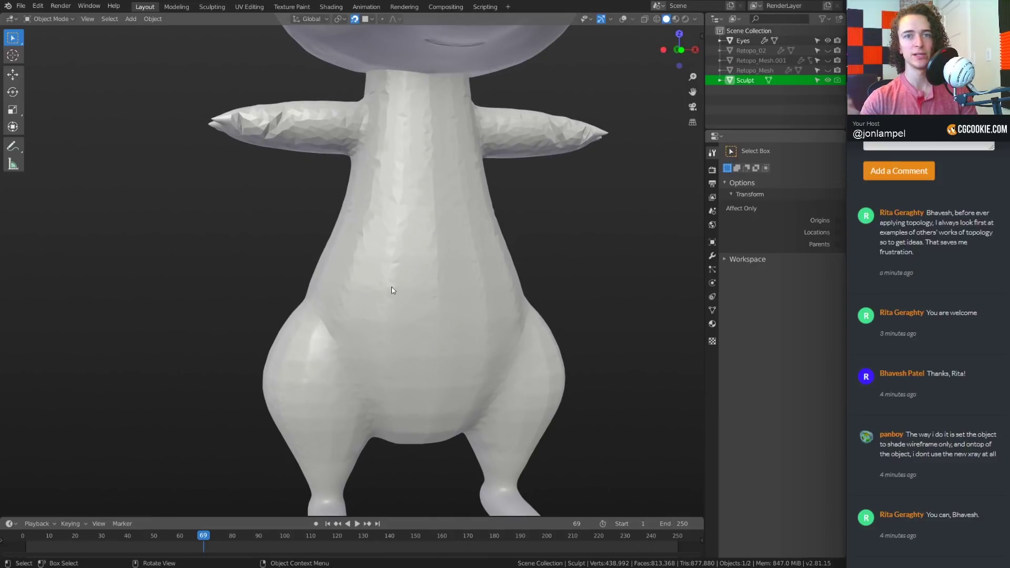
{"action": "middle_click_drag", "start_coordinate": [391, 289], "coordinate": [466, 240]}
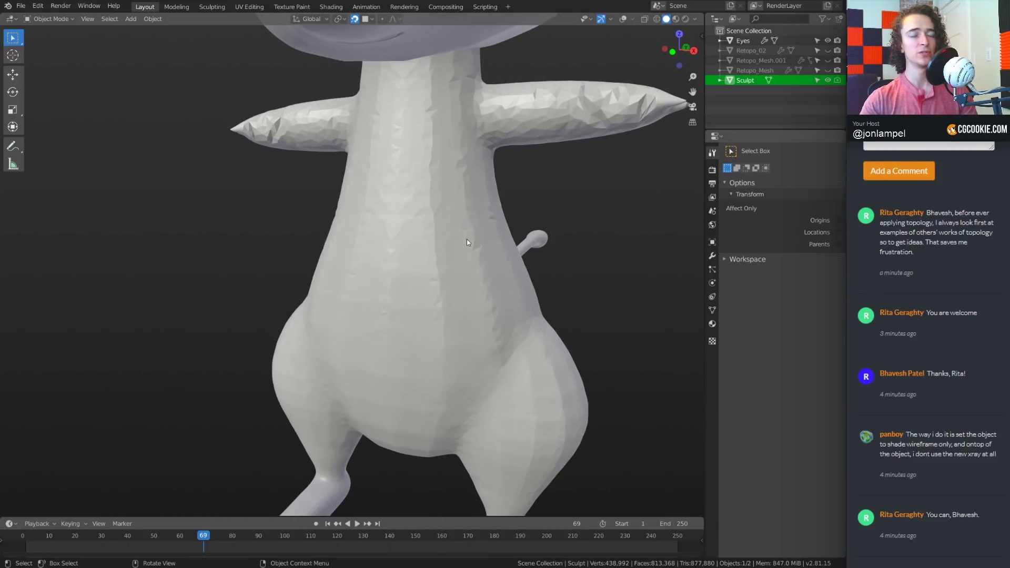
Switch the sculpt to Edit Mode, and return it to Object Mode
{"action": "key", "text": "ctrl+Tab"}
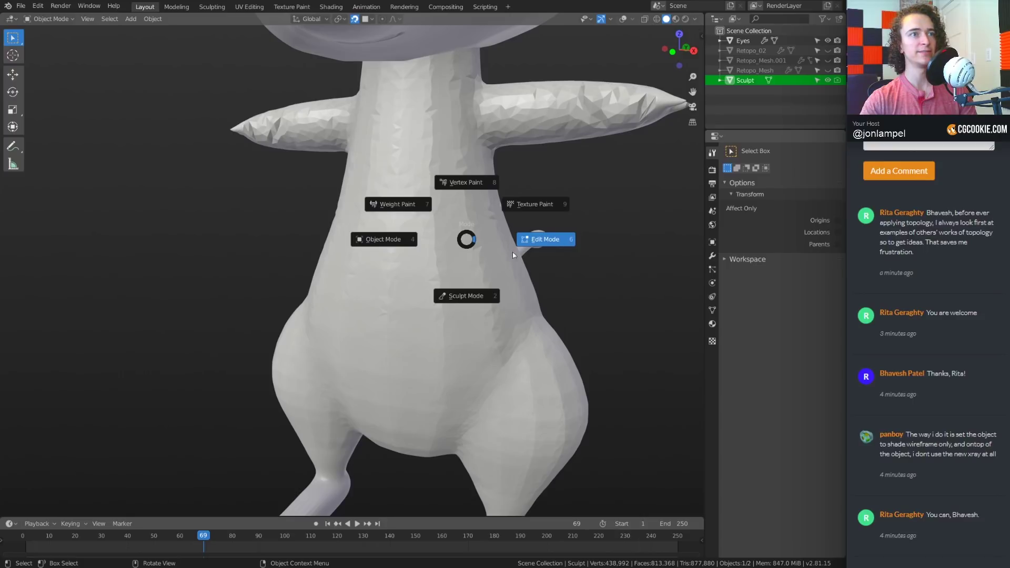
{"action": "left_click", "coordinate": [603, 240]}
{"action": "key", "text": "ctrl+Tab"}
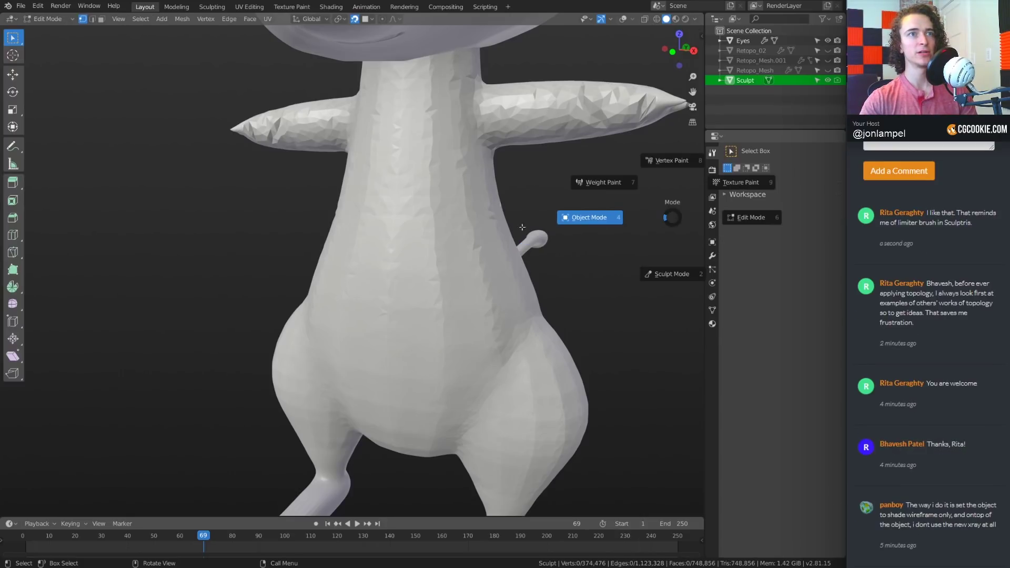
{"action": "left_click", "coordinate": [594, 222]}
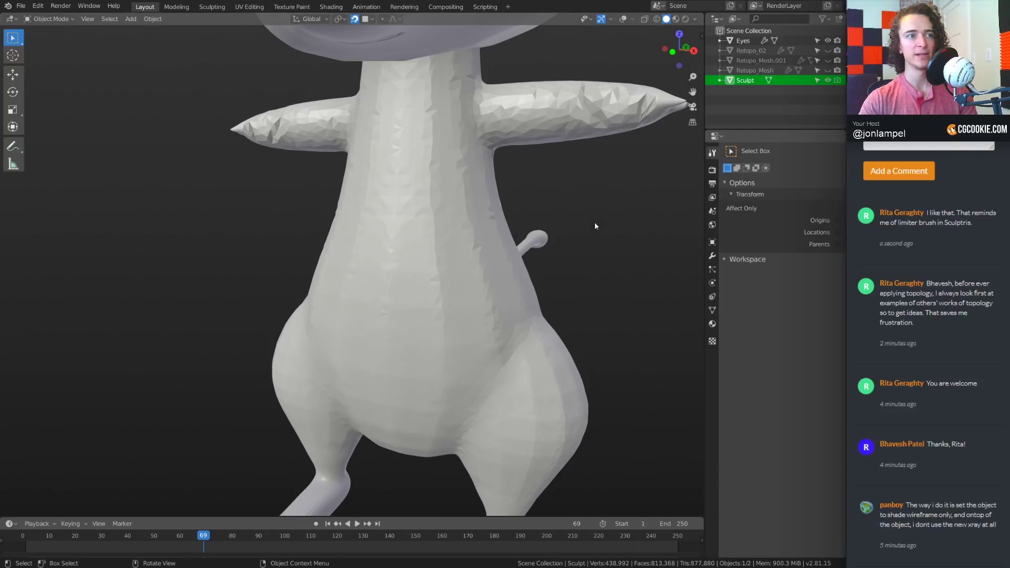
Examine the simplified sculpt's head, neck and arms from the side and at an angle
{"action": "scroll", "coordinate": [504, 257], "scroll_direction": "down", "scroll_amount": 2}
{"action": "middle_click_drag", "start_coordinate": [493, 250], "coordinate": [376, 332], "text": "shift"}
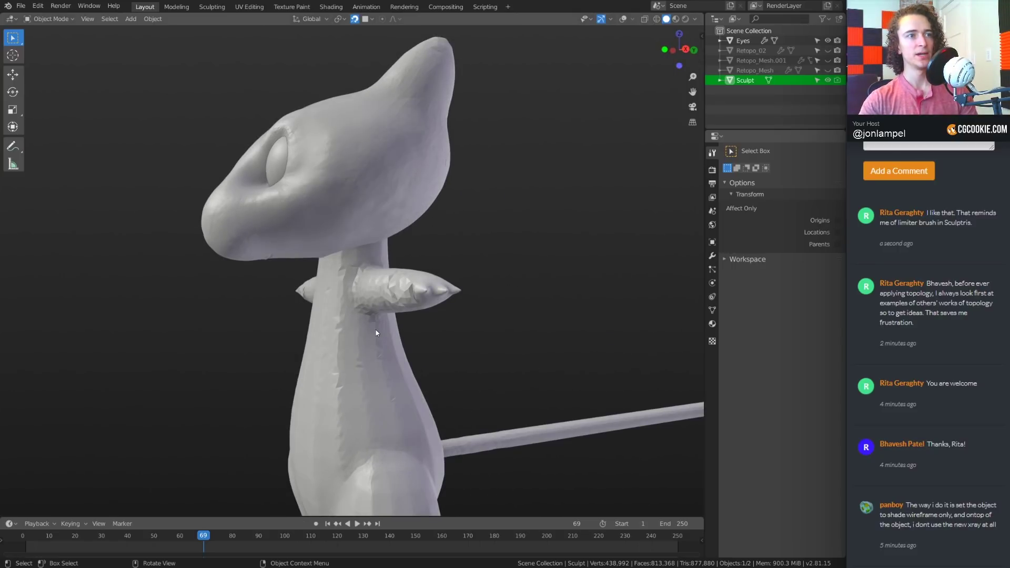
{"action": "middle_click_drag", "start_coordinate": [339, 298], "coordinate": [404, 292]}
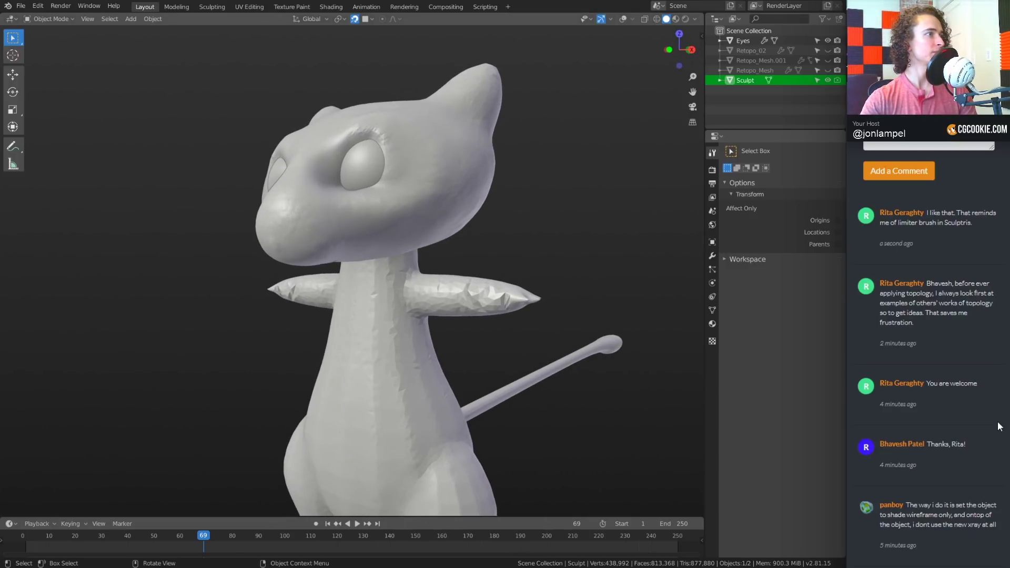
{"action": "scroll", "coordinate": [908, 487], "scroll_direction": "down", "scroll_amount": 1}
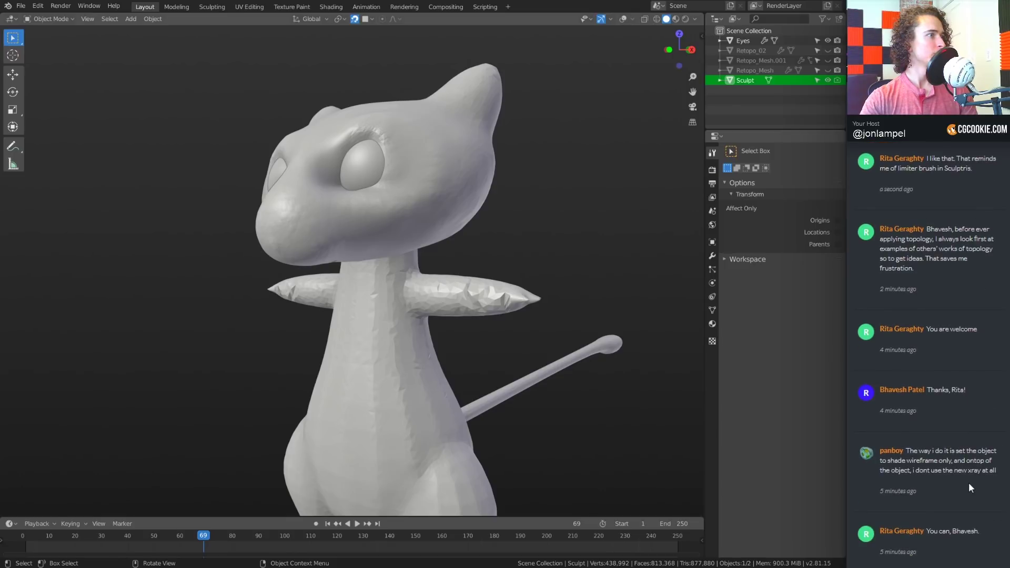
{"action": "scroll", "coordinate": [967, 482], "scroll_direction": "up", "scroll_amount": 1}
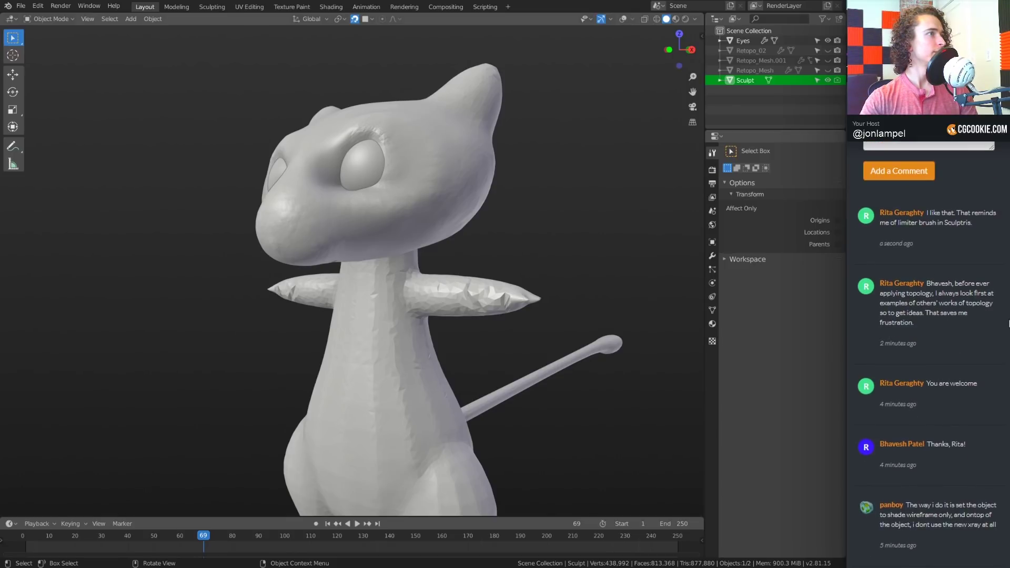
{"action": "middle_click_drag", "start_coordinate": [358, 226], "coordinate": [456, 260]}
{"action": "scroll", "coordinate": [411, 233], "scroll_direction": "up", "scroll_amount": 1}
{"action": "scroll", "coordinate": [380, 288], "scroll_direction": "up", "scroll_amount": 2}
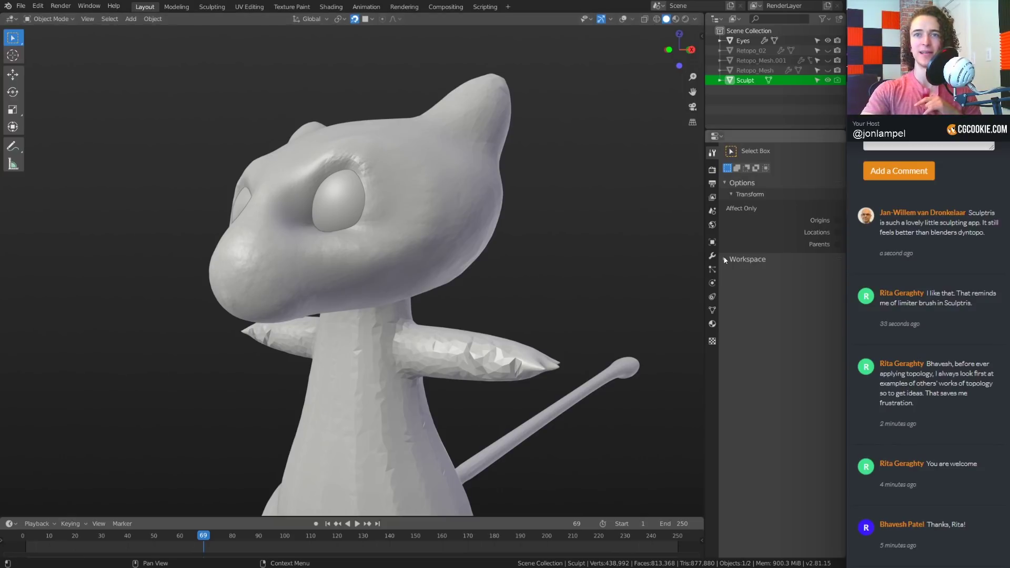
Switch to the text editor, read the questions in BowlerBug.txt, and return to the sculpt in Blender
{"action": "key", "text": "alt+Tab"}
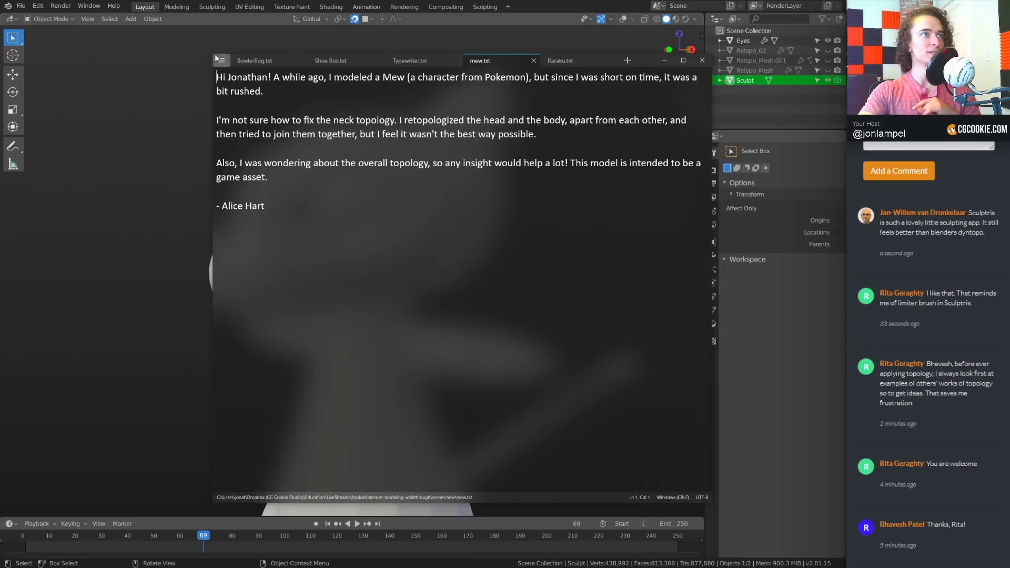
{"action": "left_click", "coordinate": [258, 60]}
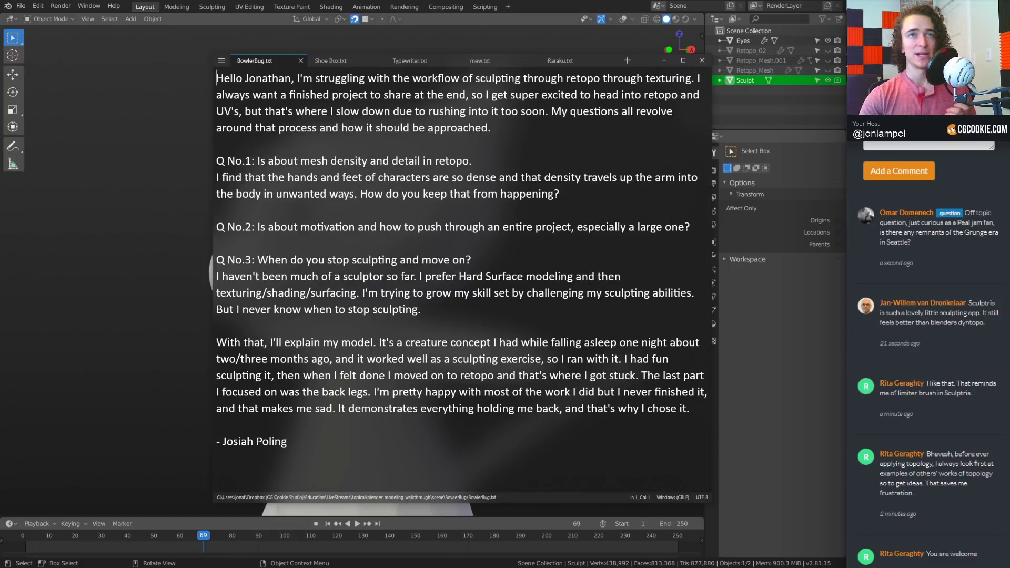
{"action": "left_click", "coordinate": [657, 5]}
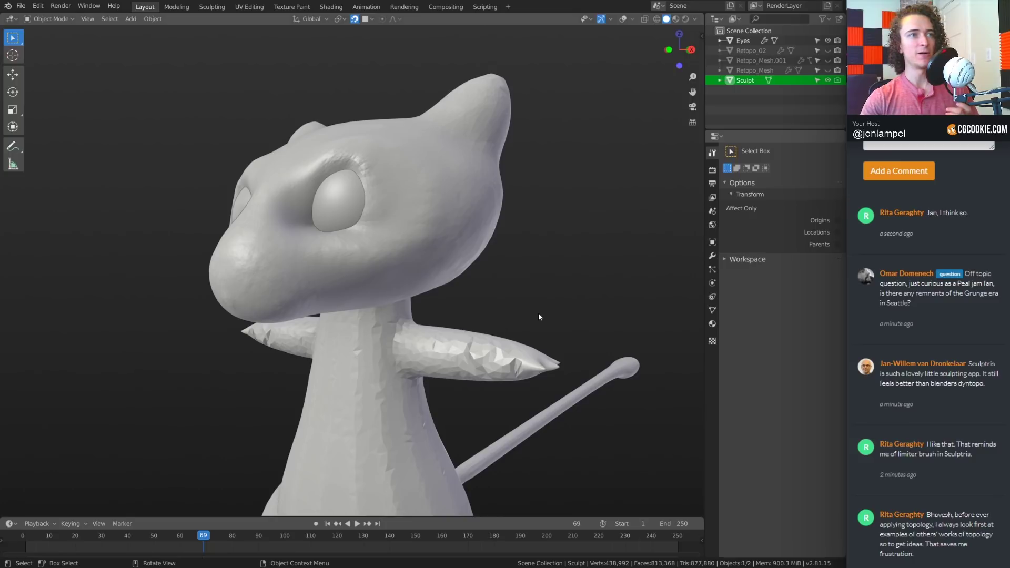
{"action": "middle_click_drag", "start_coordinate": [538, 313], "coordinate": [537, 320]}
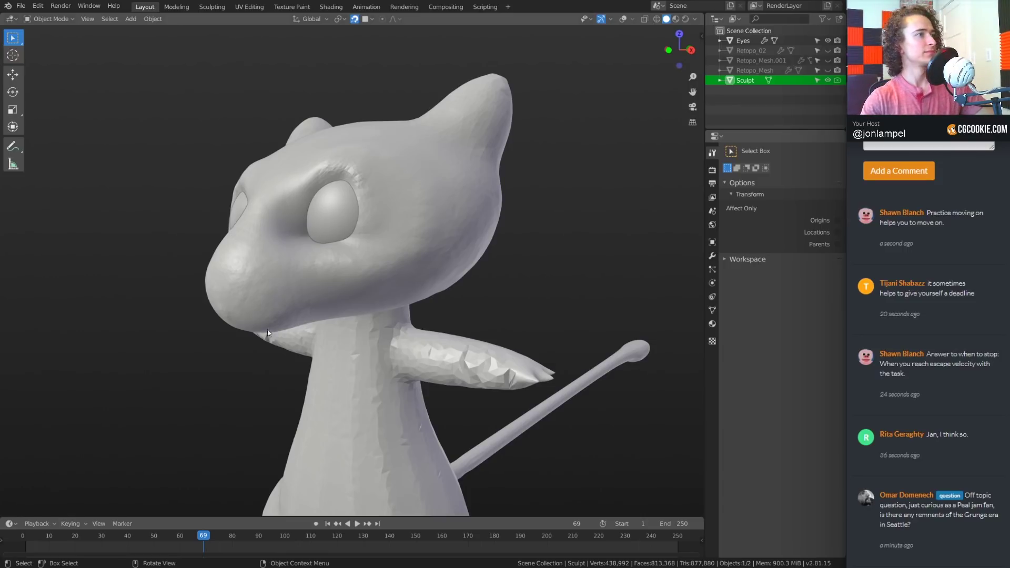
Switch to the text editor, read the questions in Raraku.txt, and return to the sculpt in Blender
{"action": "middle_click_drag", "start_coordinate": [367, 315], "coordinate": [387, 317]}
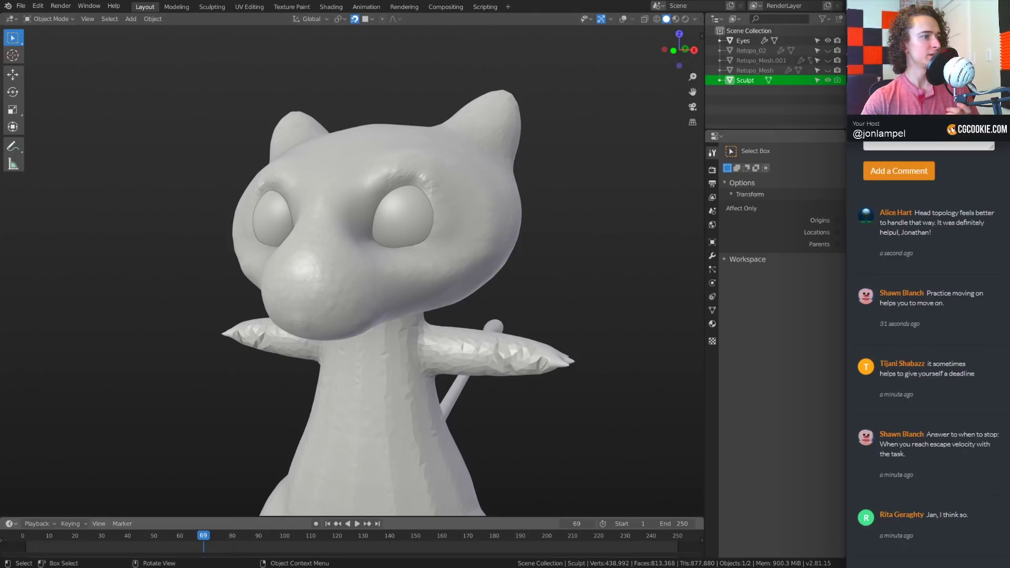
{"action": "key", "text": "alt+Tab"}
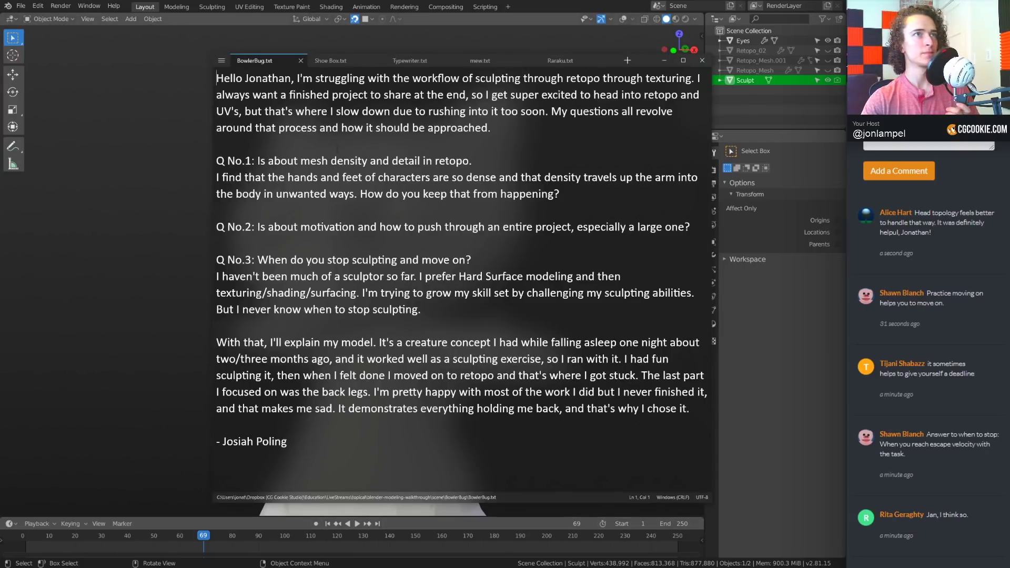
{"action": "left_click", "coordinate": [566, 65]}
{"action": "left_click_drag", "start_coordinate": [646, 62], "coordinate": [592, 57]}
{"action": "scroll", "coordinate": [497, 214], "scroll_direction": "up", "scroll_amount": 4, "text": "ctrl"}
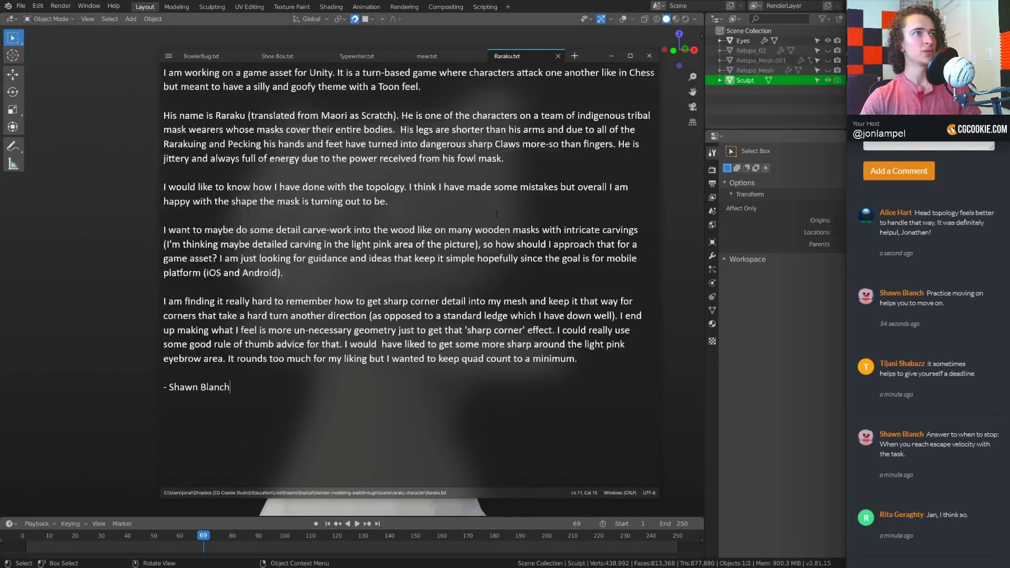
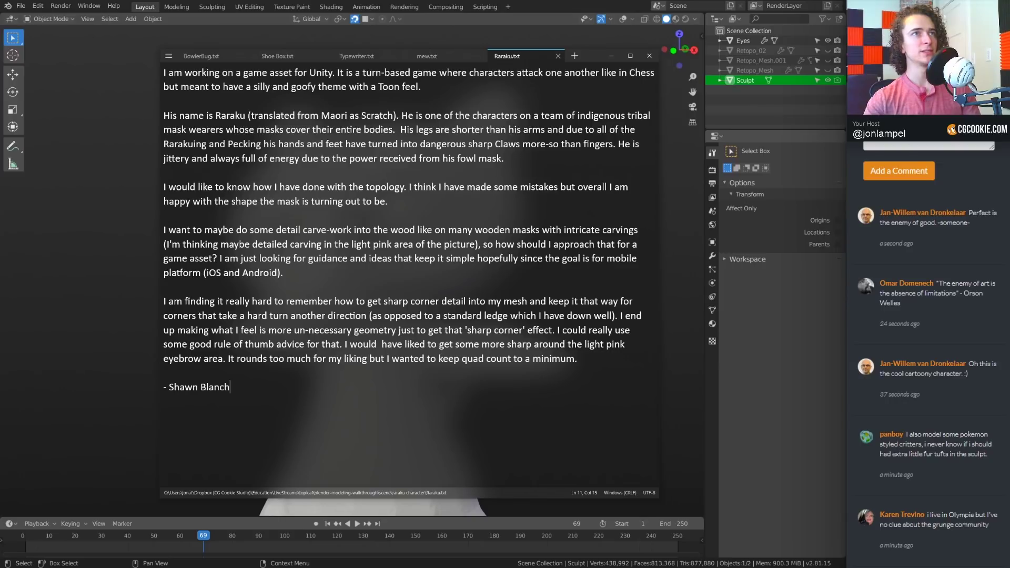
{"action": "key", "text": "alt+Tab"}
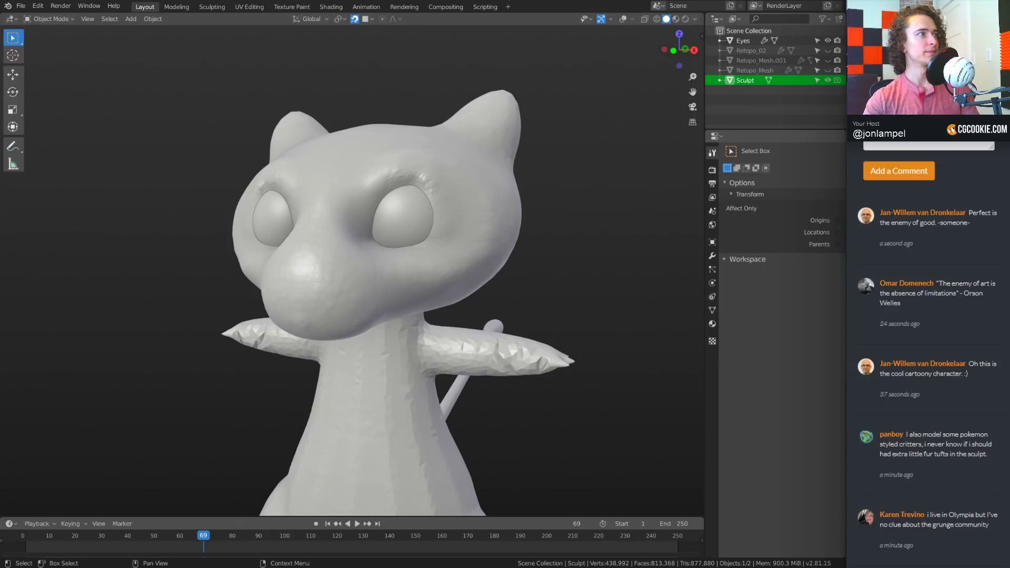
Open the recent file Scratch14_tweaks.blend without saving the changes to mew_tweaks
{"action": "left_click", "coordinate": [21, 6]}
{"action": "left_click", "coordinate": [21, 6]}
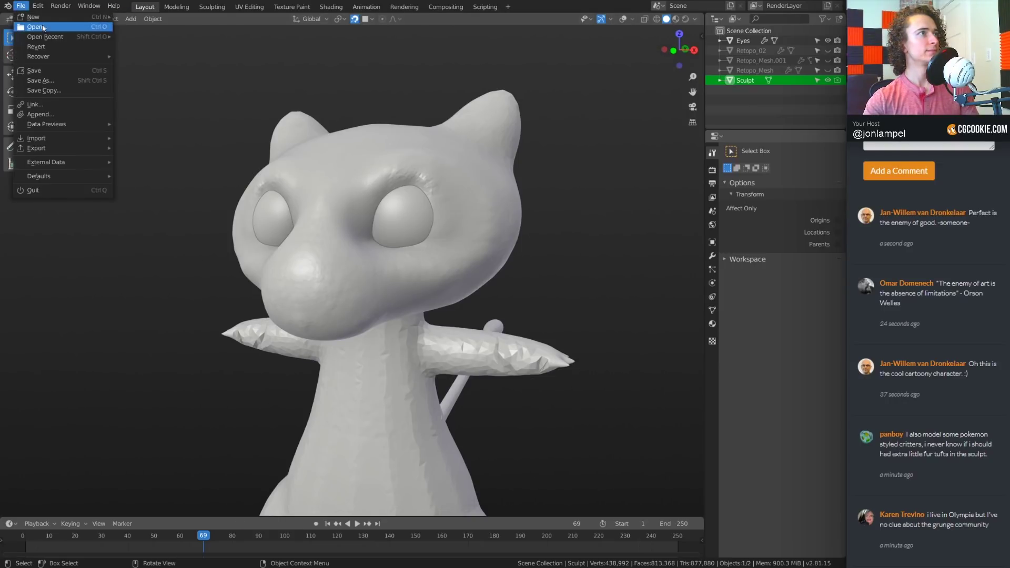
{"action": "mouse_move", "coordinate": [45, 36]}
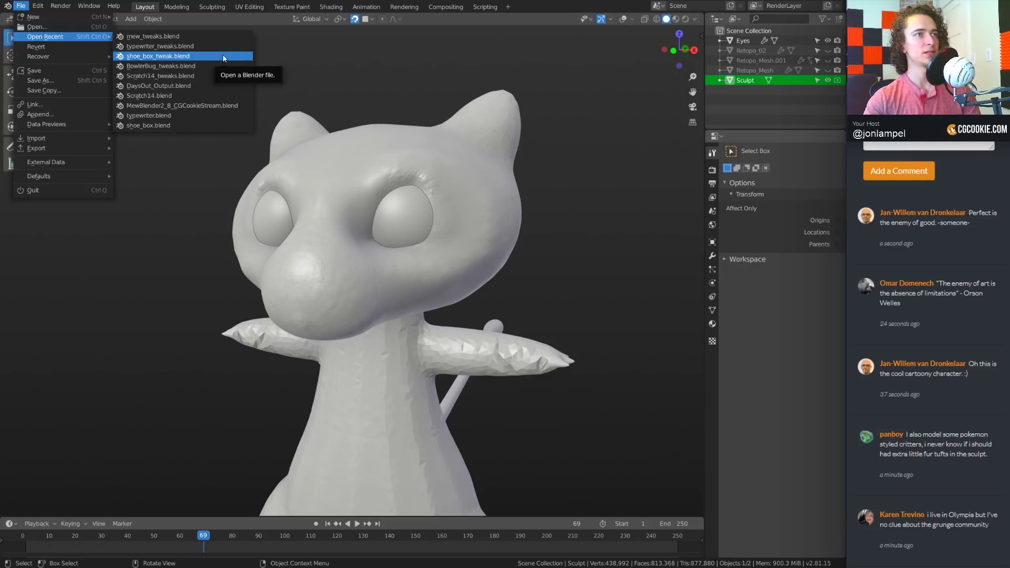
{"action": "left_click", "coordinate": [207, 78]}
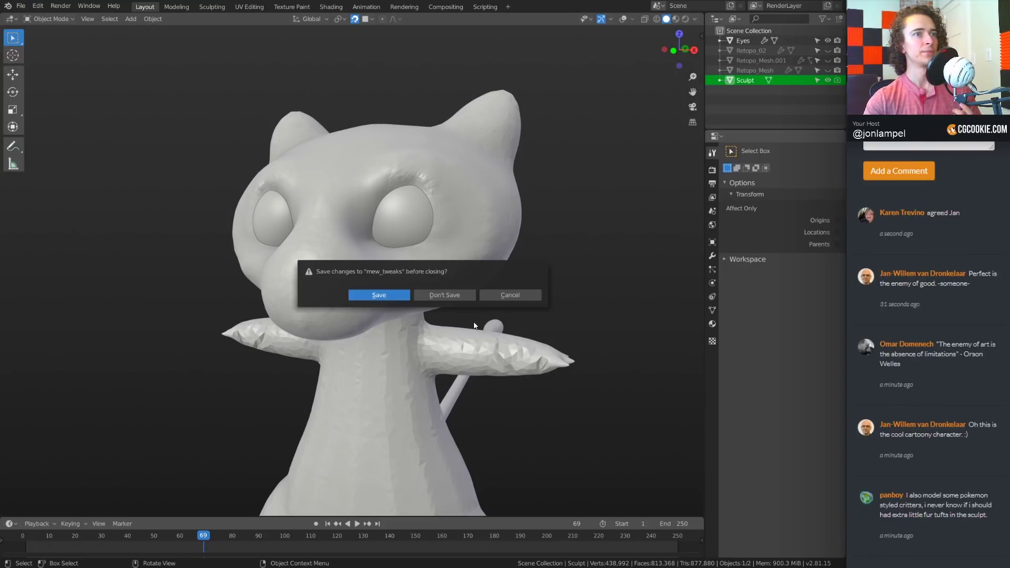
{"action": "left_click", "coordinate": [468, 294]}
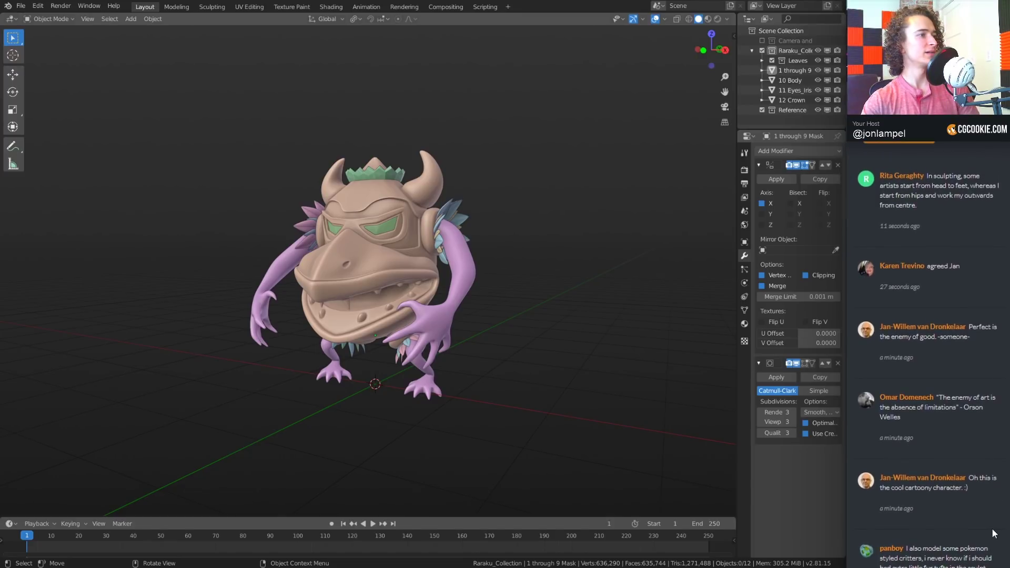
Examine the masked creature's overall shape from the front, from the side and from above
{"action": "scroll", "coordinate": [992, 527], "scroll_direction": "up", "scroll_amount": 1}
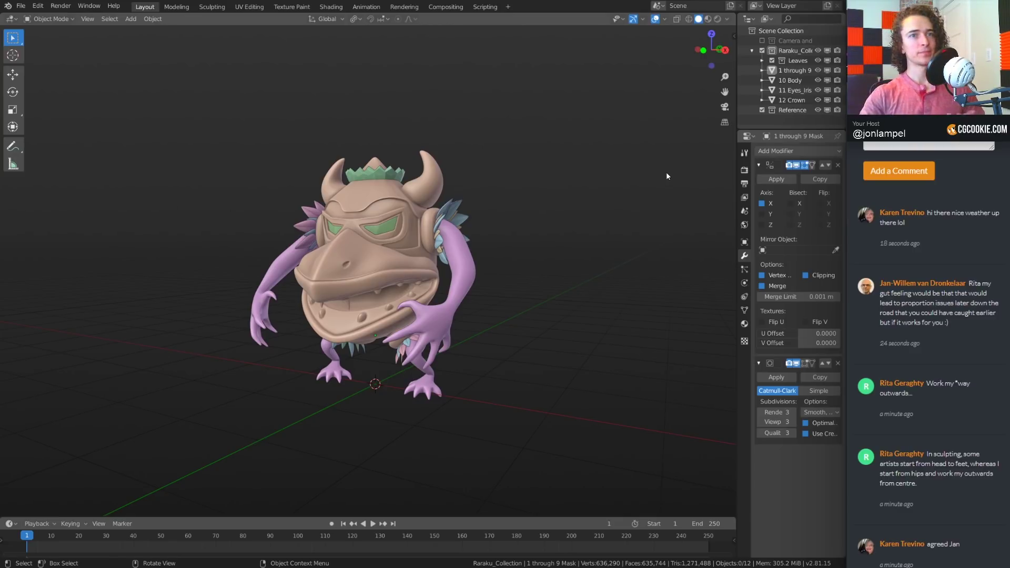
{"action": "middle_click_drag", "start_coordinate": [519, 254], "coordinate": [529, 279]}
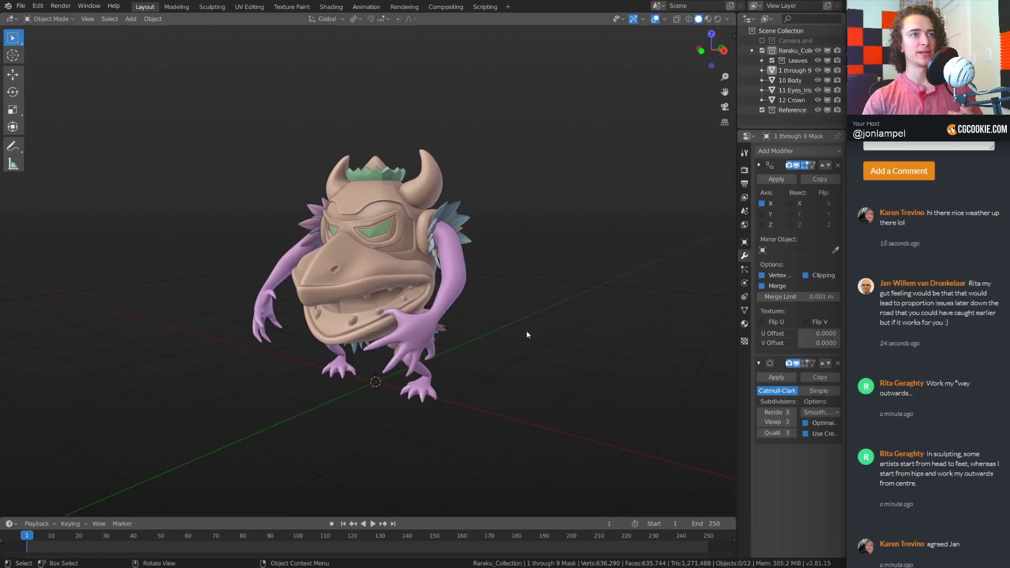
{"action": "scroll", "coordinate": [527, 335], "scroll_direction": "up", "scroll_amount": 2}
{"action": "middle_click_drag", "start_coordinate": [542, 335], "coordinate": [500, 318]}
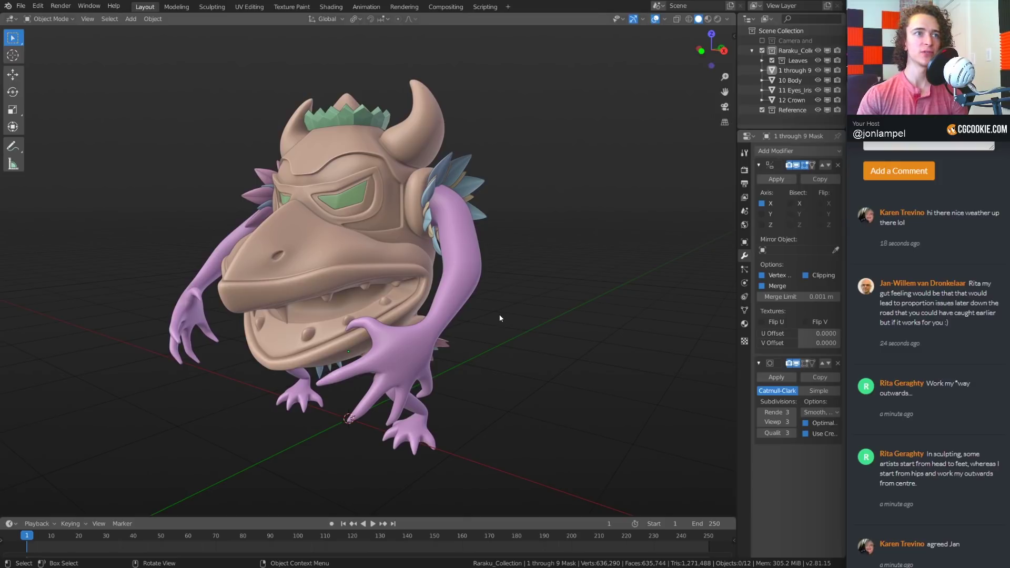
{"action": "middle_click_drag", "start_coordinate": [556, 252], "coordinate": [519, 231]}
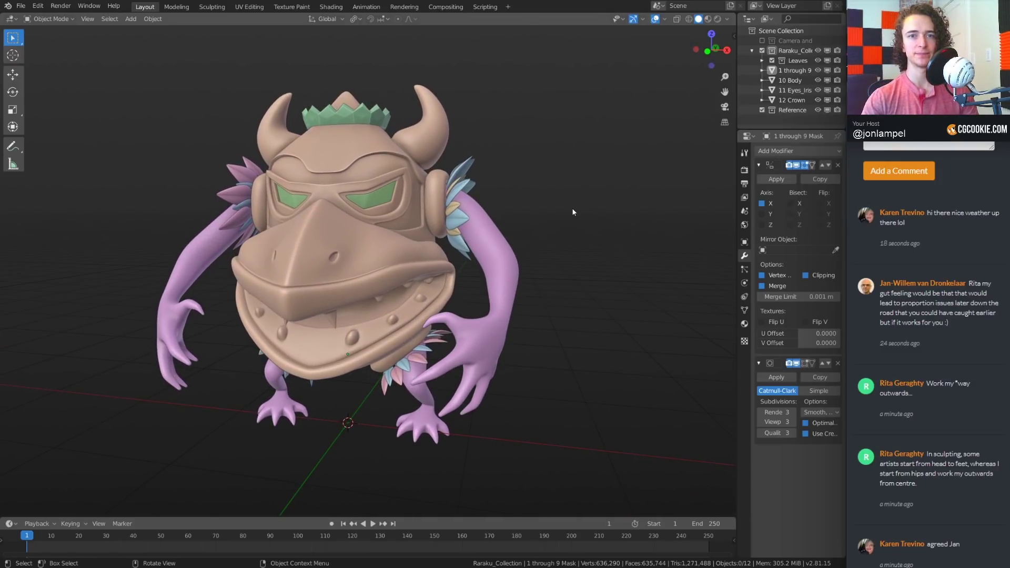
{"action": "middle_click_drag", "start_coordinate": [530, 264], "coordinate": [529, 312]}
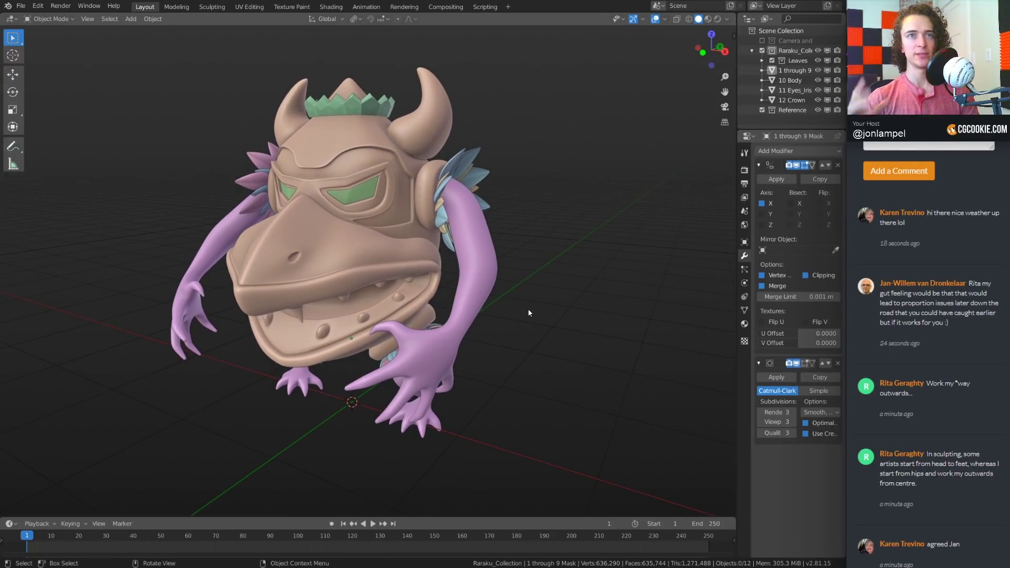
Select the creature's body to check its outline behind the mask, and clear the selection
{"action": "left_click", "coordinate": [480, 264]}
{"action": "middle_click_drag", "start_coordinate": [628, 279], "coordinate": [652, 287]}
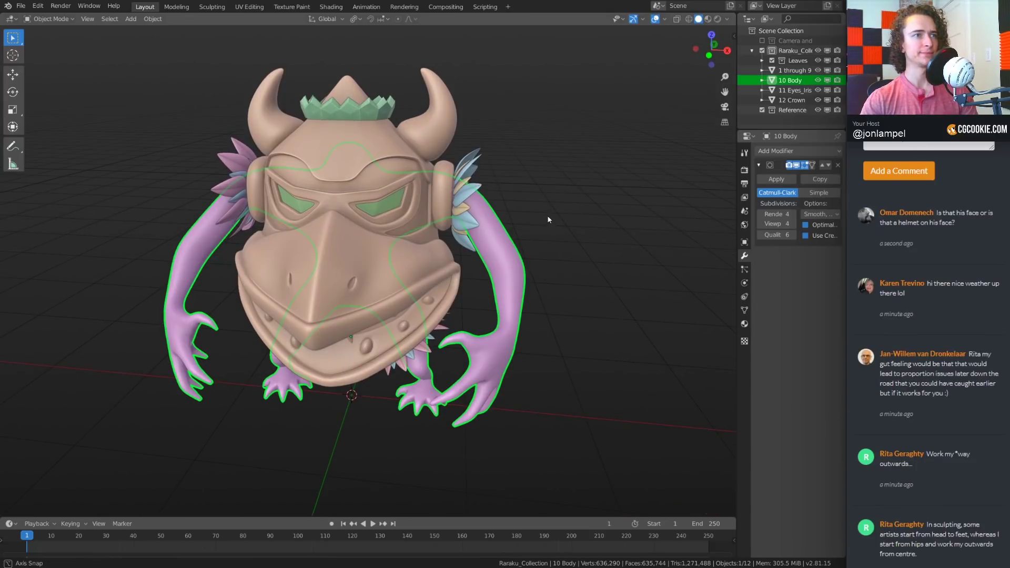
{"action": "middle_click_drag", "start_coordinate": [547, 216], "coordinate": [539, 212]}
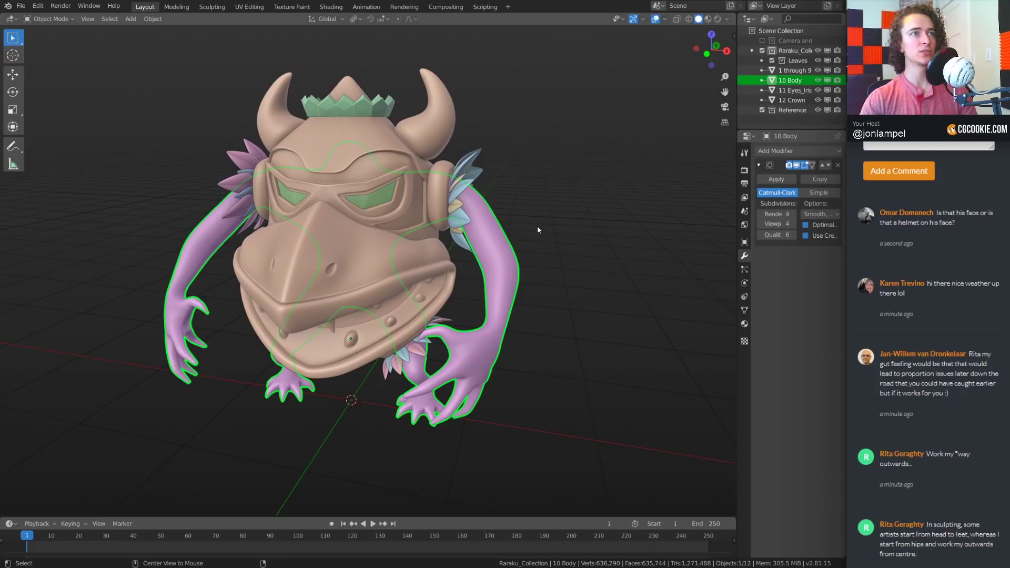
{"action": "key", "text": "alt+a"}
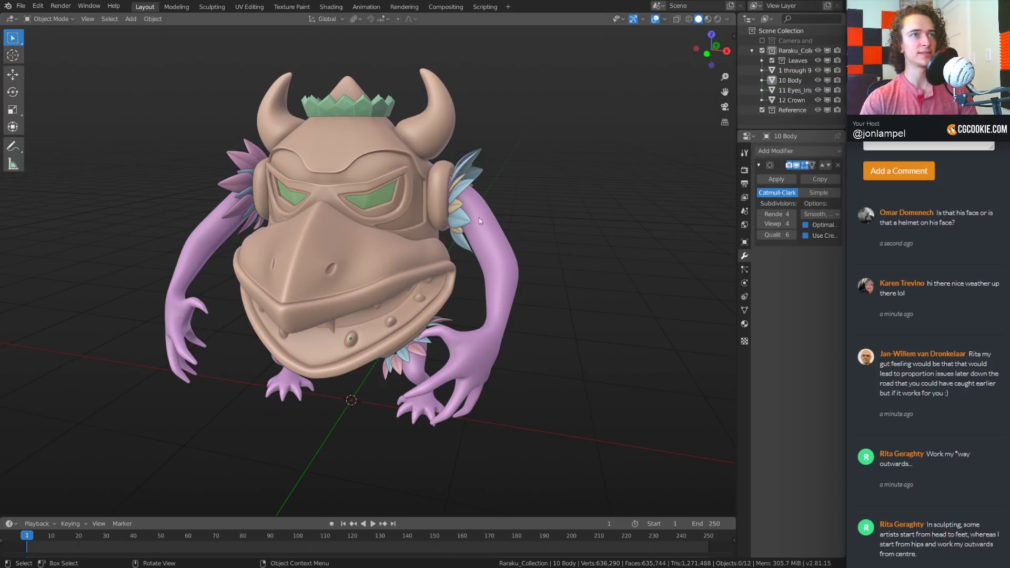
{"action": "middle_click_drag", "start_coordinate": [479, 217], "coordinate": [462, 251]}
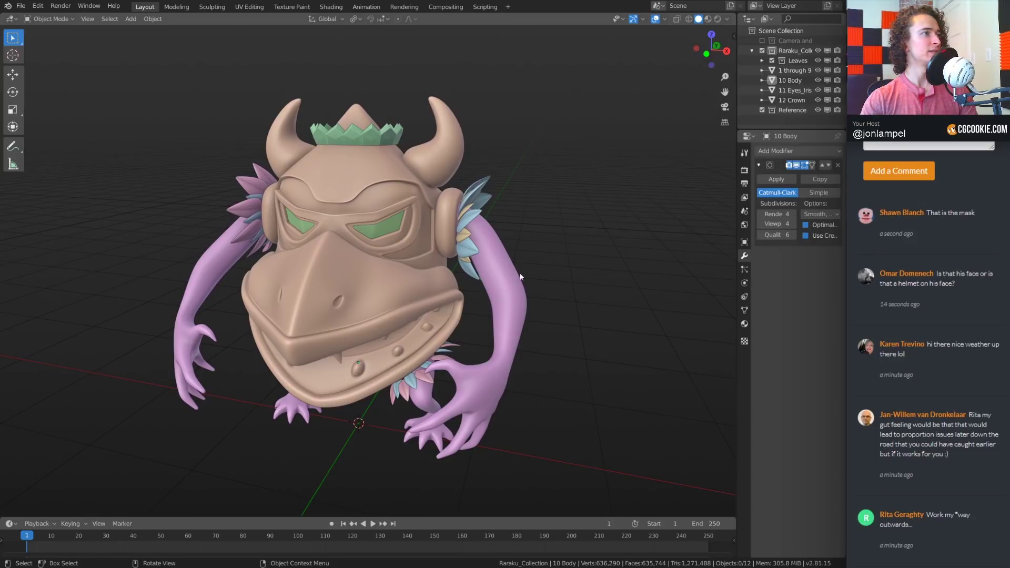
{"action": "middle_click_drag", "start_coordinate": [520, 273], "coordinate": [536, 259]}
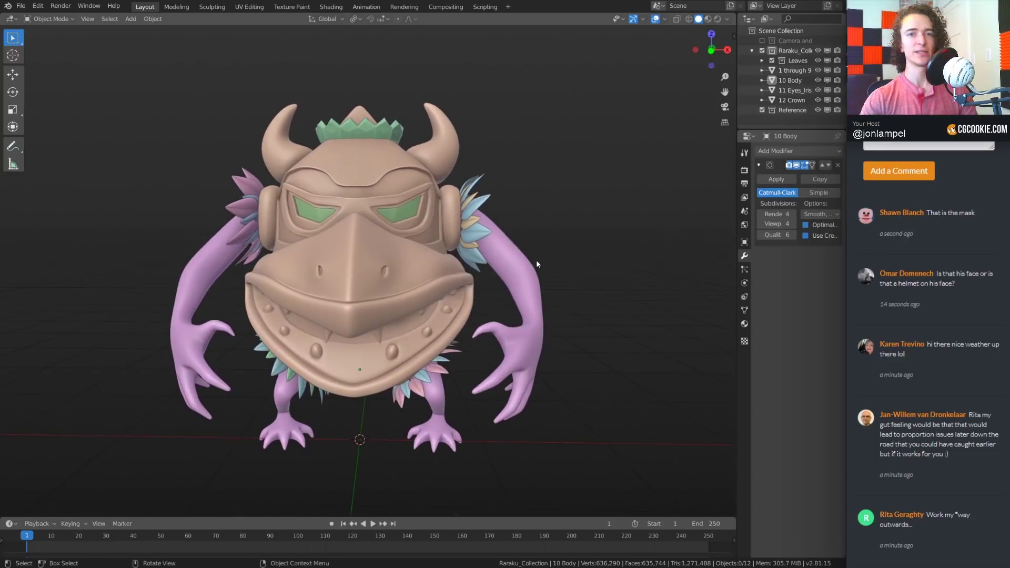
{"action": "mouse_move", "coordinate": [317, 251]}
{"action": "middle_mouse_down"}
{"action": "mouse_move", "coordinate": [368, 247]}
{"action": "mouse_move", "coordinate": [317, 253]}
{"action": "middle_mouse_up"}
Select the body again, examine up close how its shoulders and torso sit behind the mask, and deselect it
{"action": "left_click", "coordinate": [556, 279]}
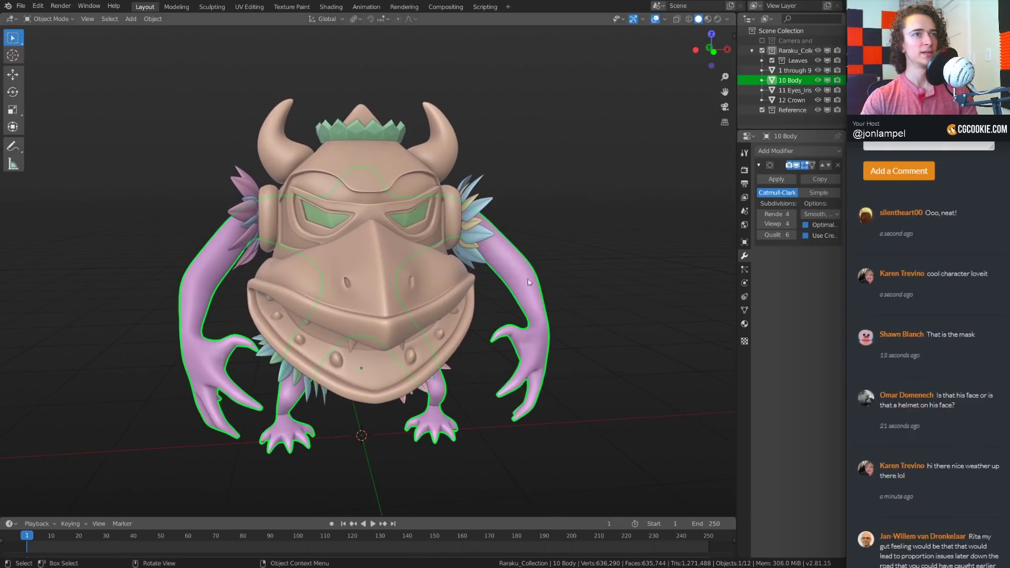
{"action": "middle_click_drag", "start_coordinate": [363, 131], "coordinate": [330, 154]}
{"action": "scroll", "coordinate": [330, 154], "scroll_direction": "up", "scroll_amount": 2}
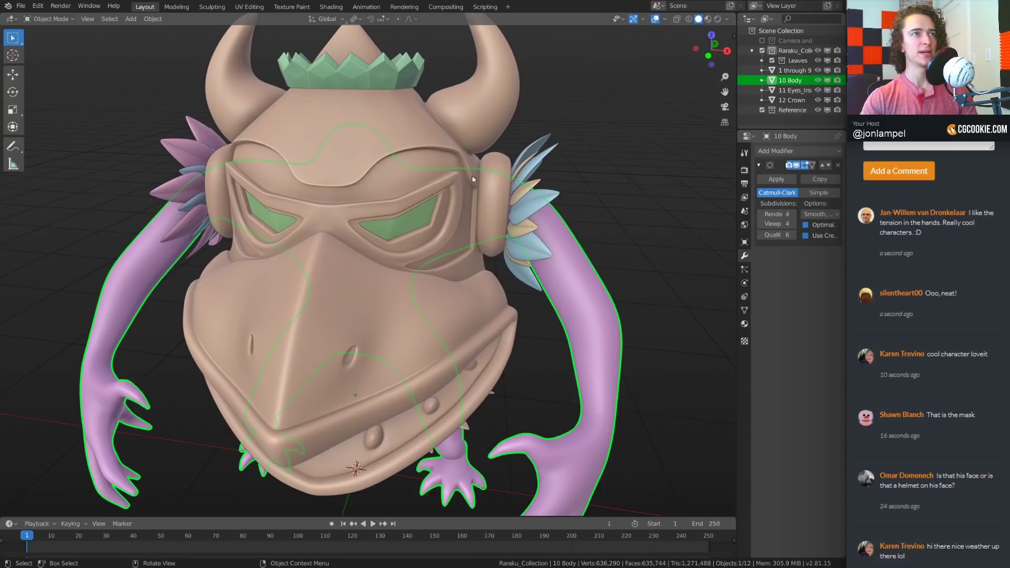
{"action": "middle_click_drag", "start_coordinate": [363, 124], "coordinate": [349, 266]}
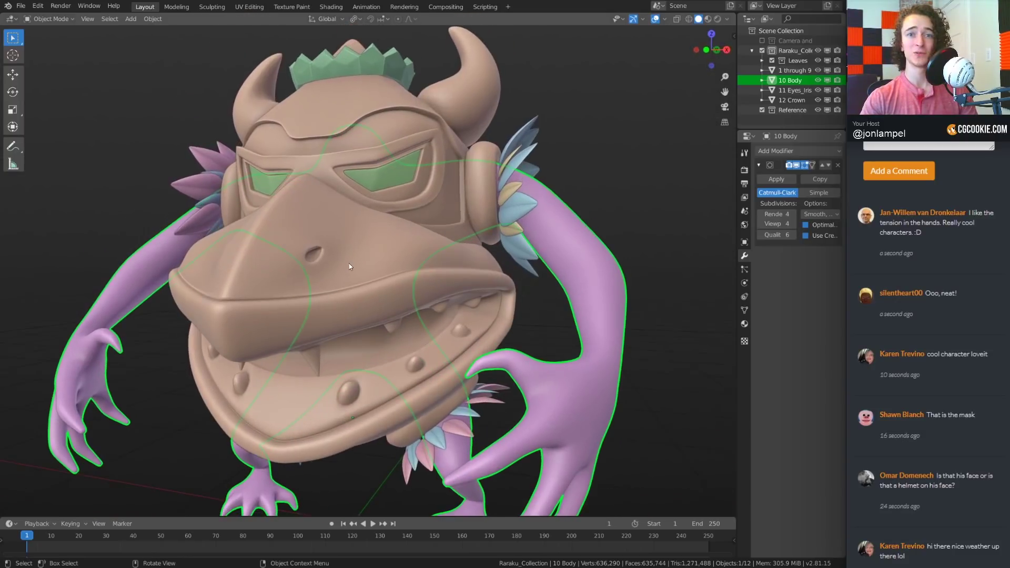
{"action": "middle_click_drag", "start_coordinate": [418, 272], "coordinate": [414, 294]}
{"action": "left_click", "coordinate": [500, 292]}
{"action": "scroll", "coordinate": [499, 295], "scroll_direction": "down", "scroll_amount": 3}
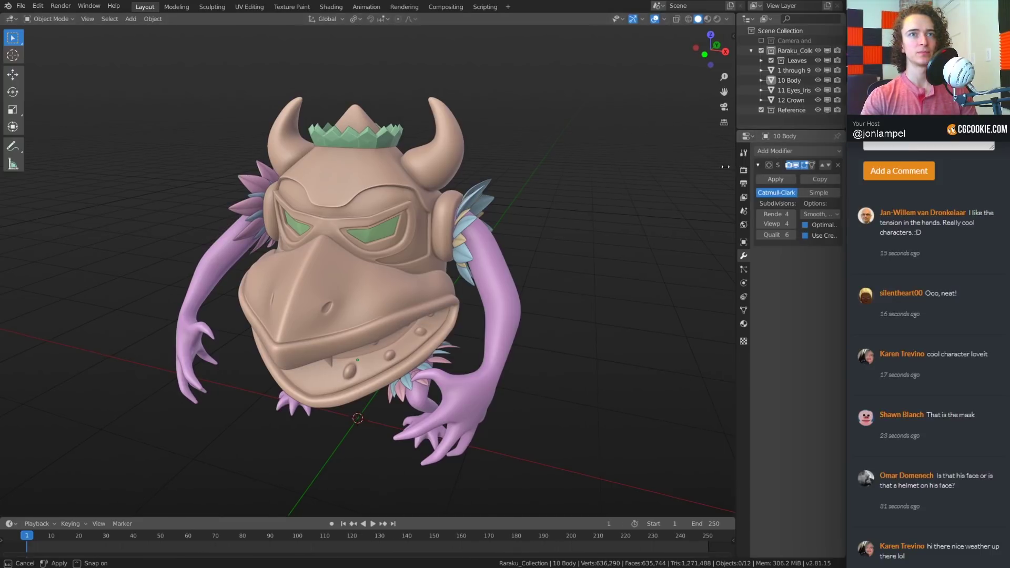
Widen the properties area, and disable the viewport display of the Subdivision modifiers on the body and the mask
{"action": "left_click_drag", "start_coordinate": [736, 168], "coordinate": [705, 168]}
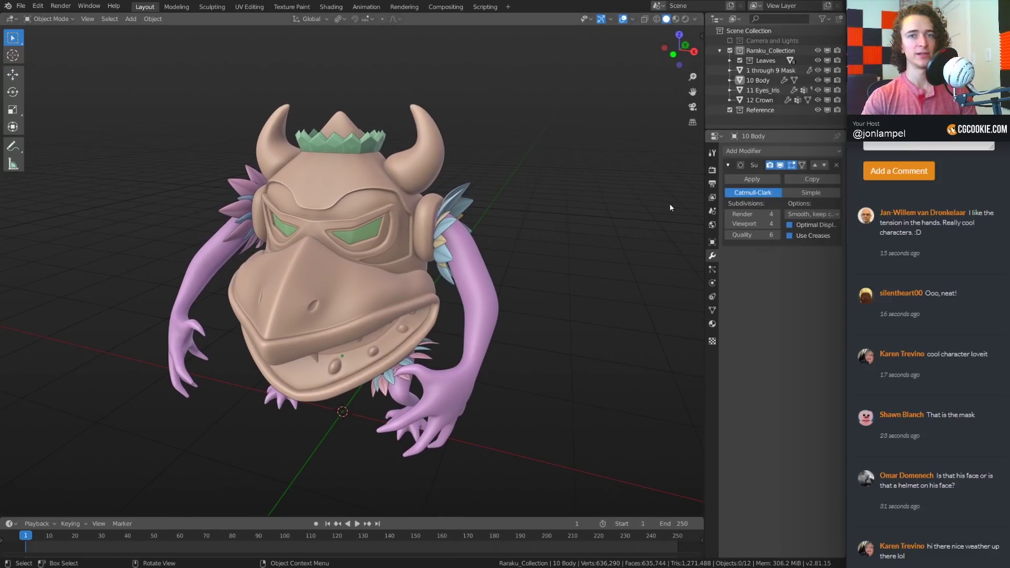
{"action": "left_click", "coordinate": [779, 166]}
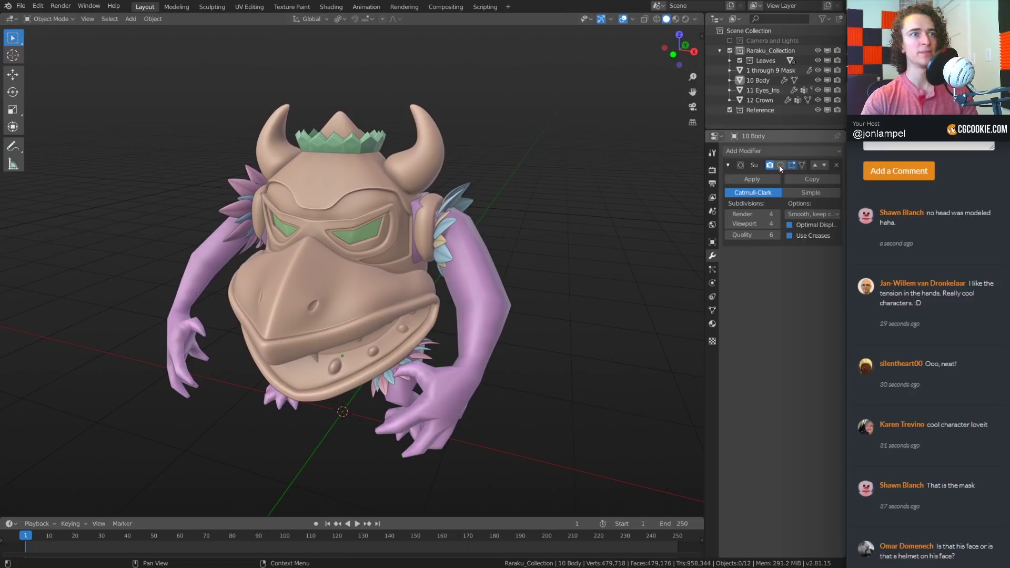
{"action": "left_click", "coordinate": [414, 301]}
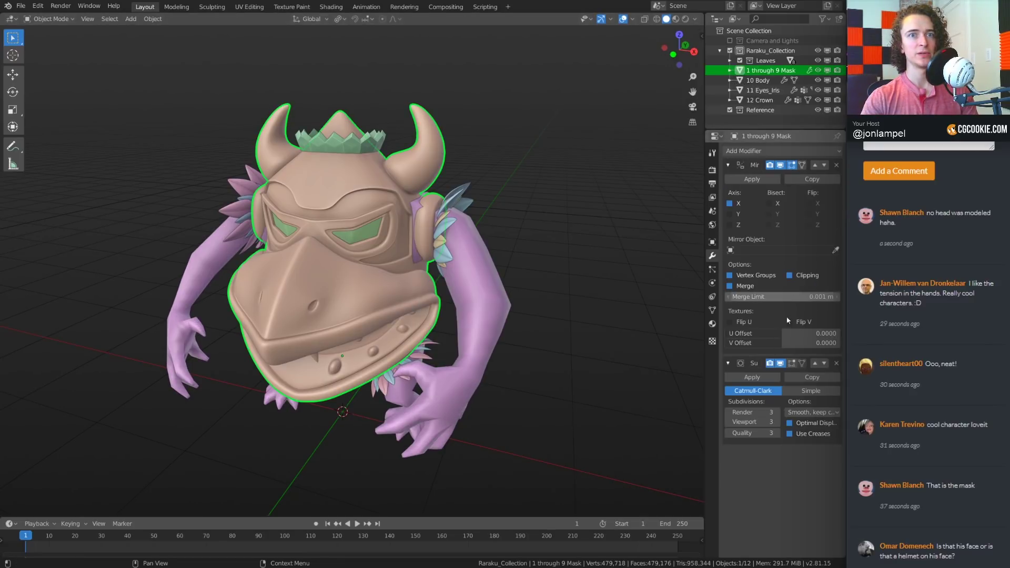
{"action": "left_click", "coordinate": [780, 363]}
{"action": "middle_click_drag", "start_coordinate": [557, 323], "coordinate": [520, 318]}
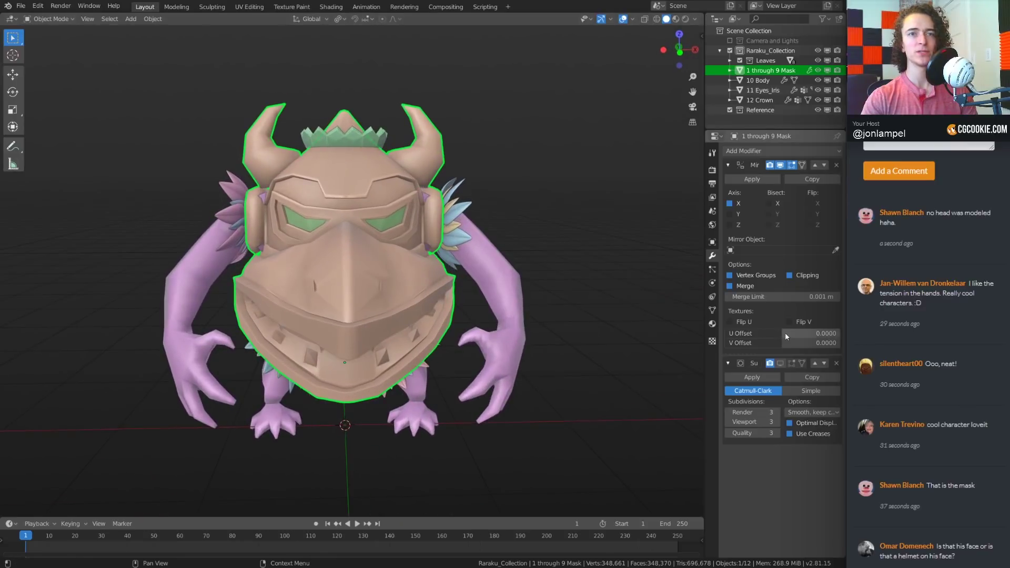
Re-enable the viewport display of the Subdivision modifiers on the mask and the body, and clear the selection
{"action": "left_click", "coordinate": [783, 363]}
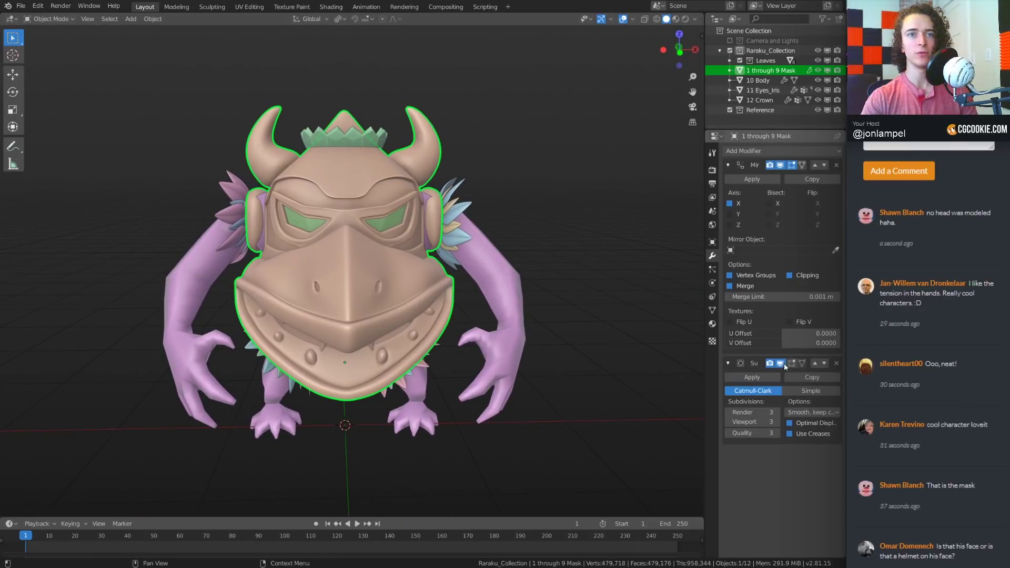
{"action": "left_click", "coordinate": [497, 307]}
{"action": "left_click", "coordinate": [780, 166]}
{"action": "left_click", "coordinate": [780, 165]}
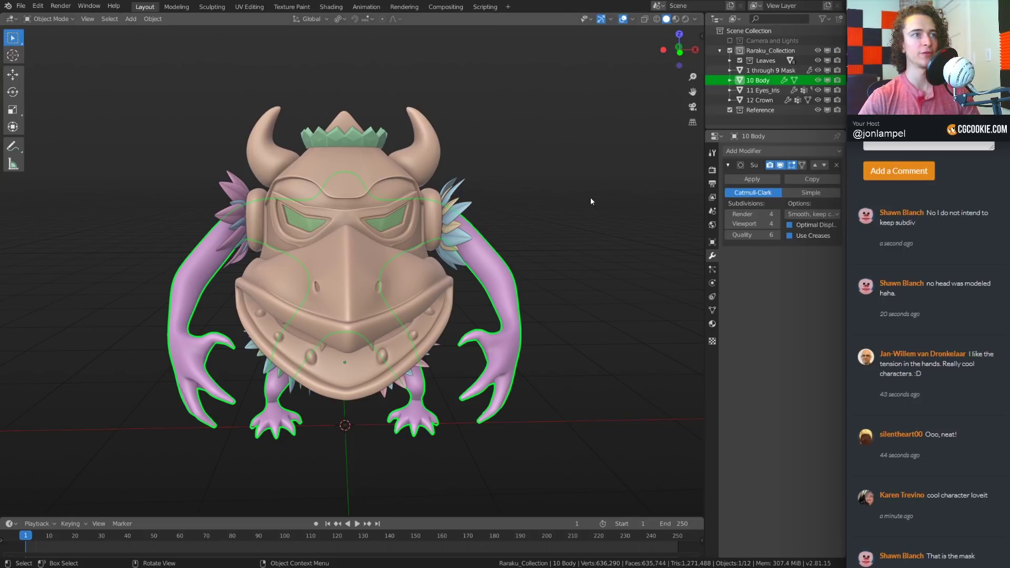
{"action": "middle_click_drag", "start_coordinate": [570, 237], "coordinate": [578, 273]}
{"action": "left_click", "coordinate": [539, 239]}
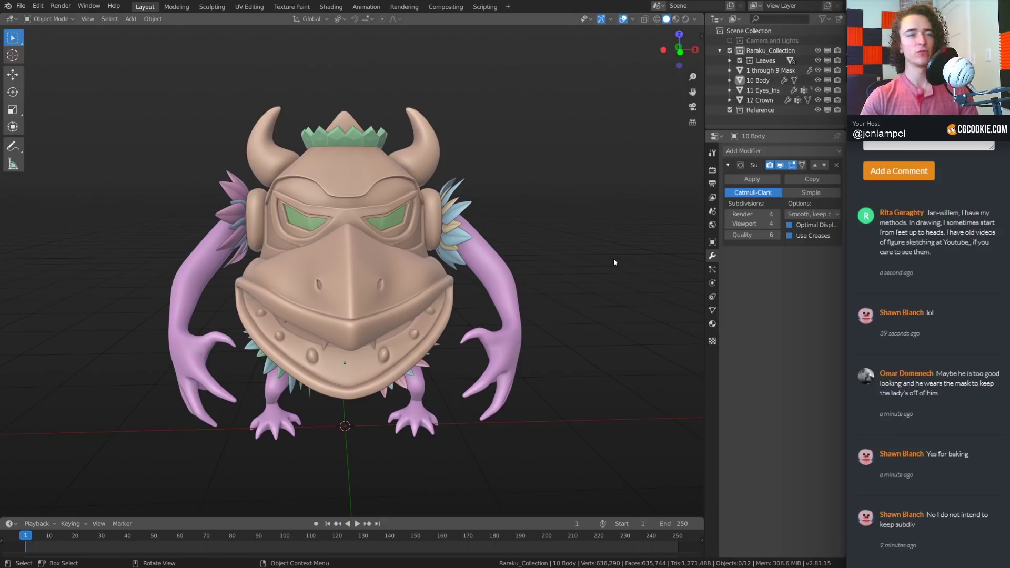
Add a mesh circle at the origin between the creature's feet and view the scene from the front
{"action": "middle_click_drag", "start_coordinate": [613, 258], "coordinate": [526, 212]}
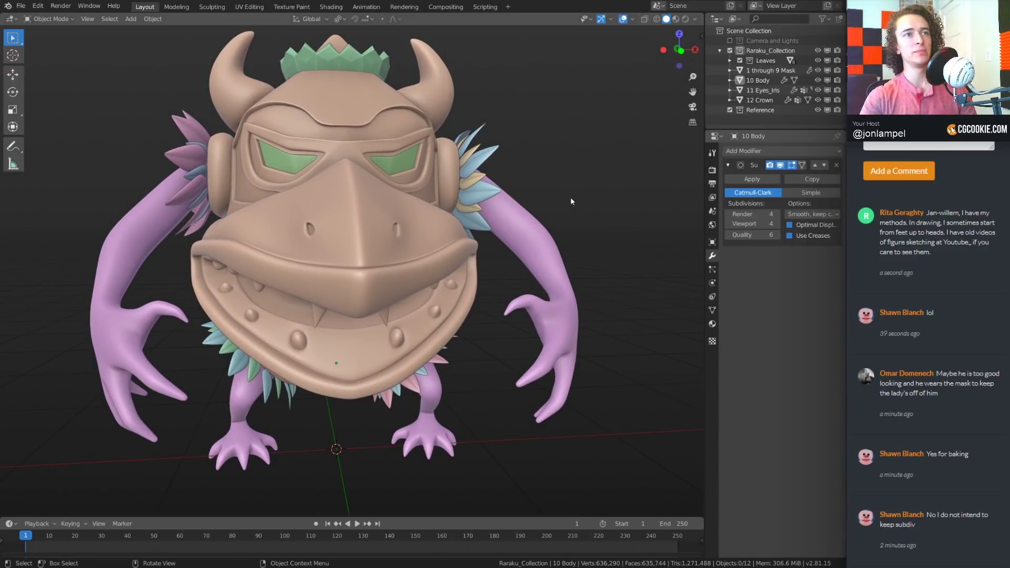
{"action": "middle_click_drag", "start_coordinate": [571, 200], "coordinate": [533, 238]}
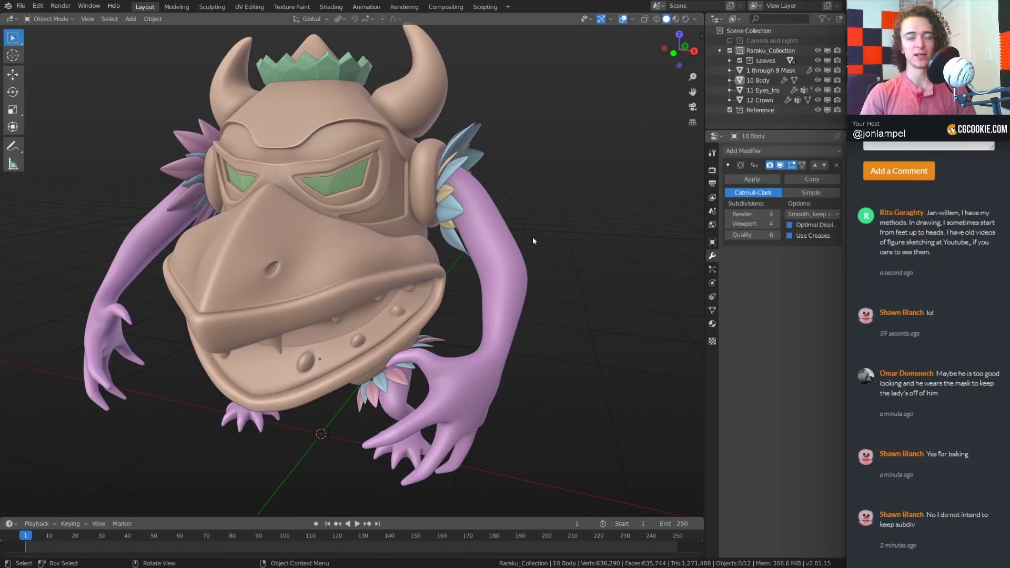
{"action": "mouse_move", "coordinate": [533, 241]}
{"action": "middle_mouse_down"}
{"action": "mouse_move", "coordinate": [567, 229]}
{"action": "mouse_move", "coordinate": [550, 241]}
{"action": "middle_mouse_up"}
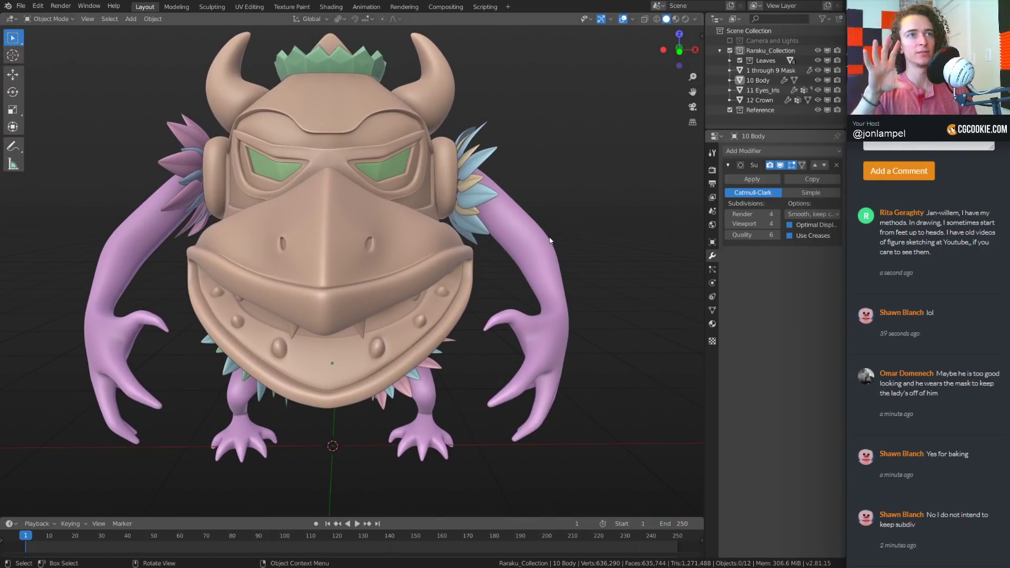
{"action": "key", "text": "shift+a"}
{"action": "mouse_move", "coordinate": [568, 133]}
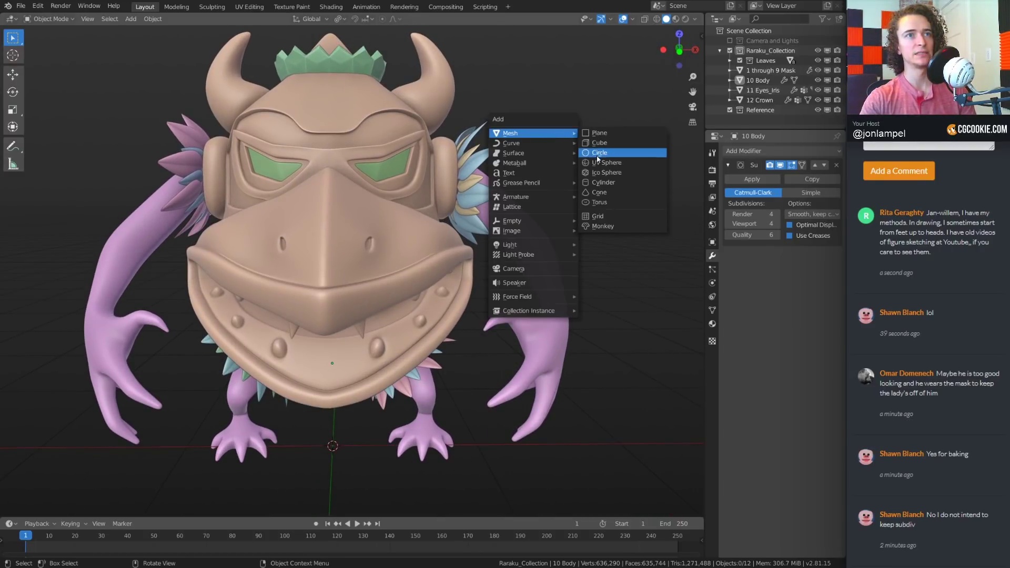
{"action": "left_click", "coordinate": [598, 156]}
{"action": "key", "text": "KP_1"}
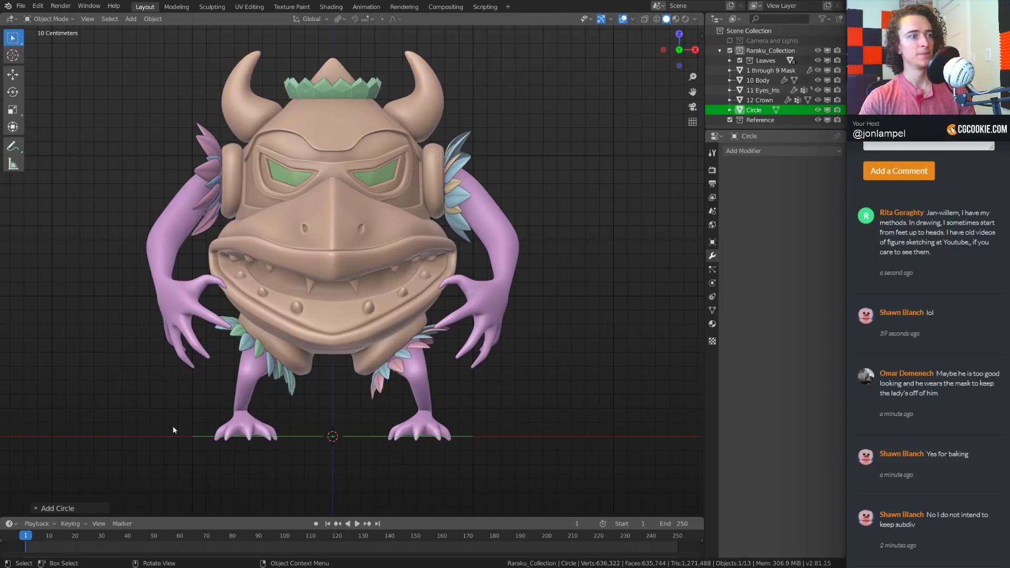
Try 8 vertices for the new circle at the origin, and set its vertex count to 12
{"action": "left_click", "coordinate": [42, 507]}
{"action": "left_click", "coordinate": [138, 402]}
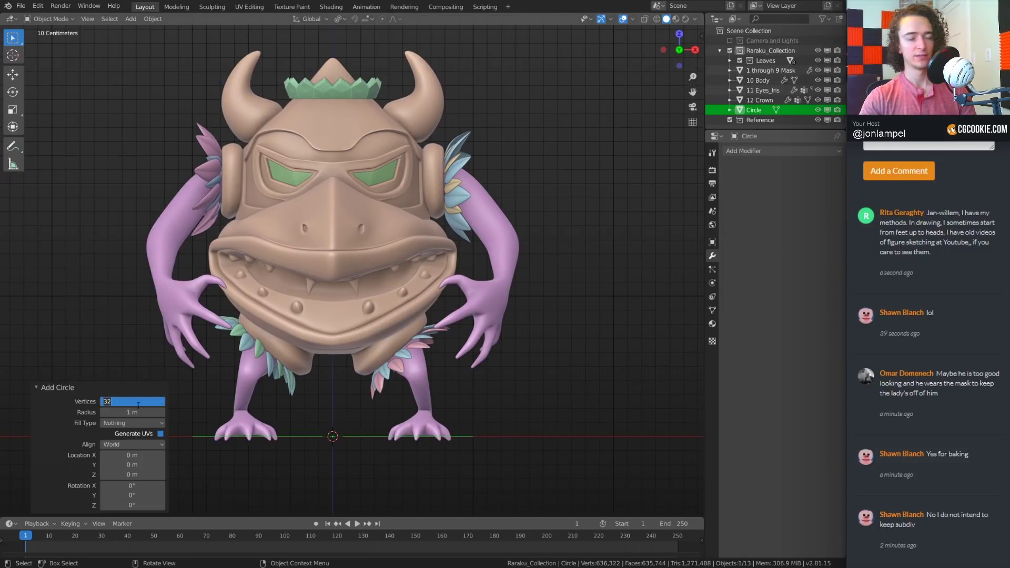
{"action": "type", "text": "8"}
{"action": "key", "text": "Return"}
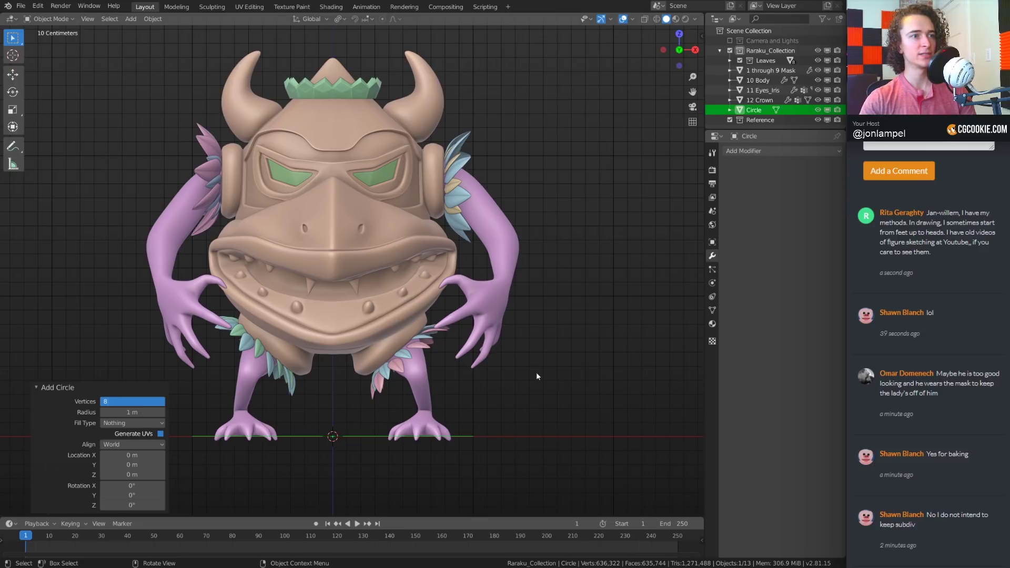
{"action": "middle_click_drag", "start_coordinate": [535, 371], "coordinate": [184, 429]}
{"action": "left_click", "coordinate": [142, 401]}
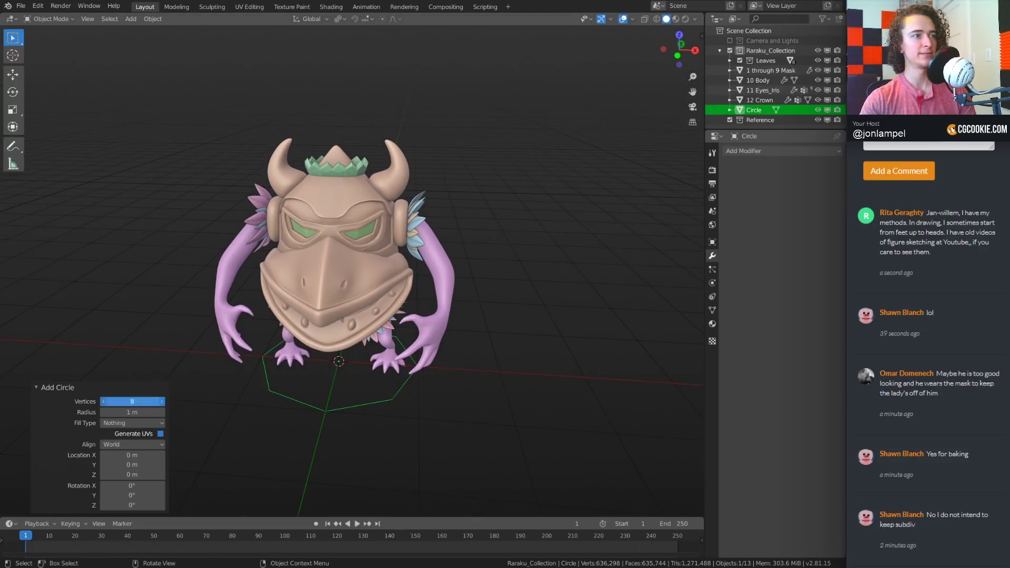
{"action": "key", "text": "Return"}
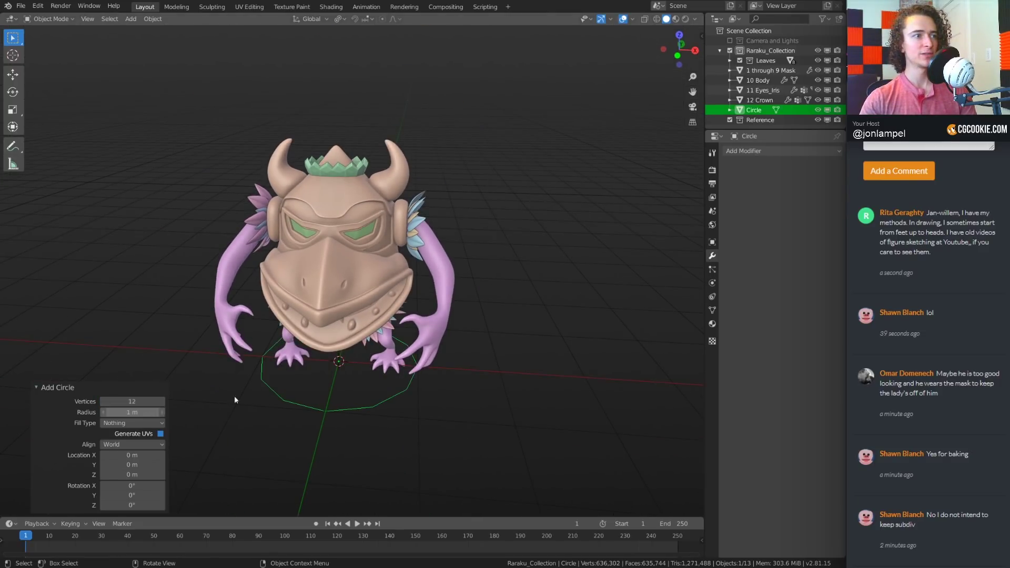
Rotate the circle 90° in the front view so it stands upright, and scale it down to about 0.32
{"action": "key", "text": "KP_1"}
{"action": "type", "text": "r"}
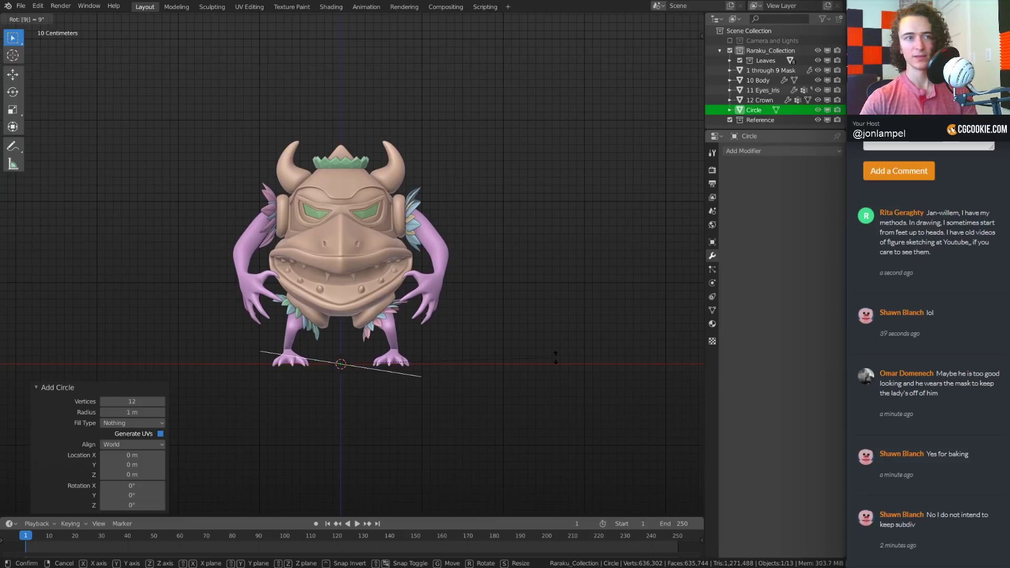
{"action": "type", "text": "90"}
{"action": "key", "text": "Return"}
{"action": "scroll", "coordinate": [555, 357], "scroll_direction": "up", "scroll_amount": 2}
{"action": "key", "text": "s"}
{"action": "left_click", "coordinate": [338, 342]}
Move the circle about 0.81 m along X and 1.79 m up to the shoulder, and shrink it to fit beside the mask's ear piece
{"action": "key", "text": "g"}
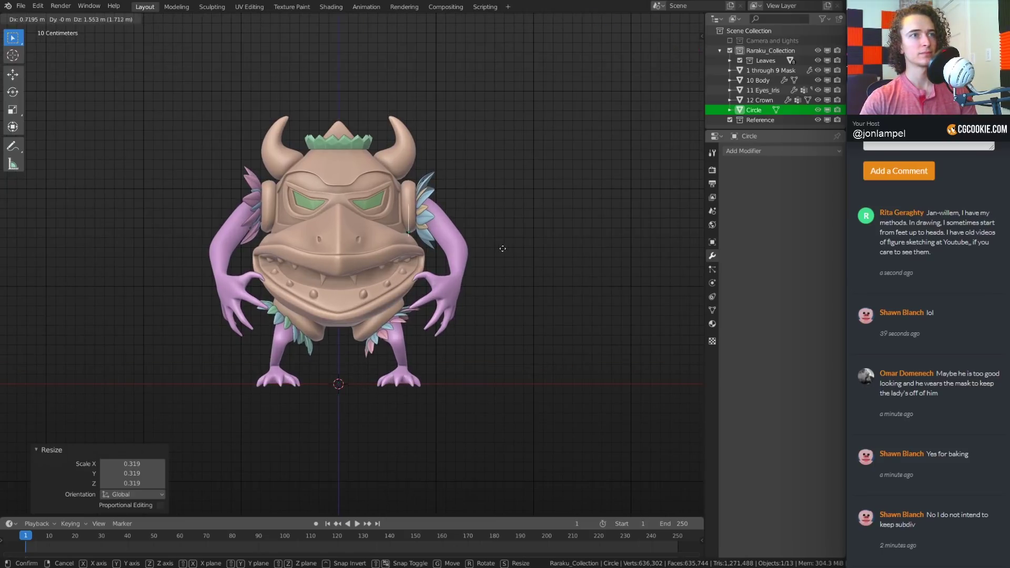
{"action": "left_click", "coordinate": [518, 239]}
{"action": "scroll", "coordinate": [518, 239], "scroll_direction": "up", "scroll_amount": 3}
{"action": "key", "text": "s"}
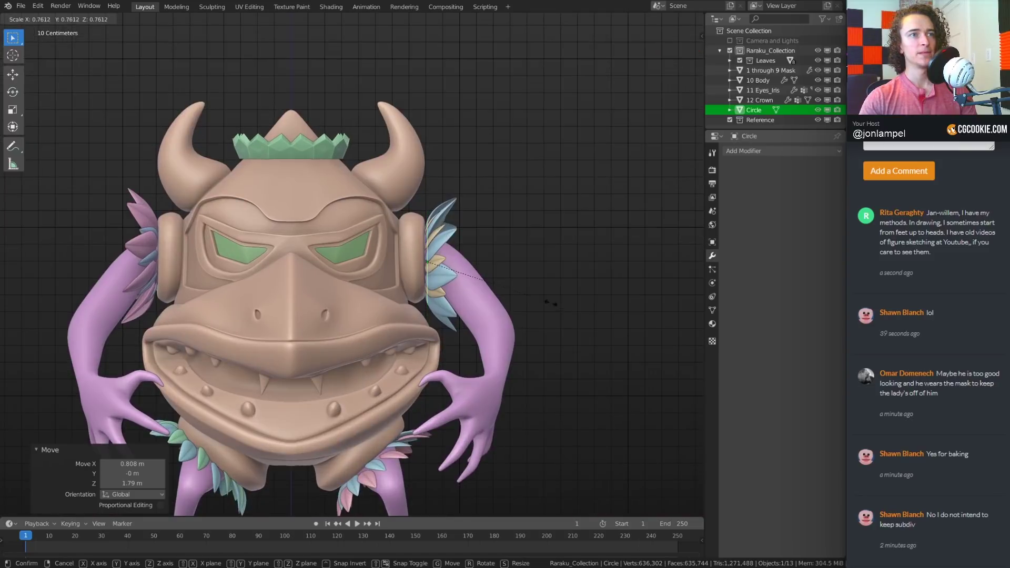
{"action": "left_click", "coordinate": [541, 300]}
{"action": "key", "text": "g"}
{"action": "left_click", "coordinate": [542, 299]}
{"action": "key", "text": "s"}
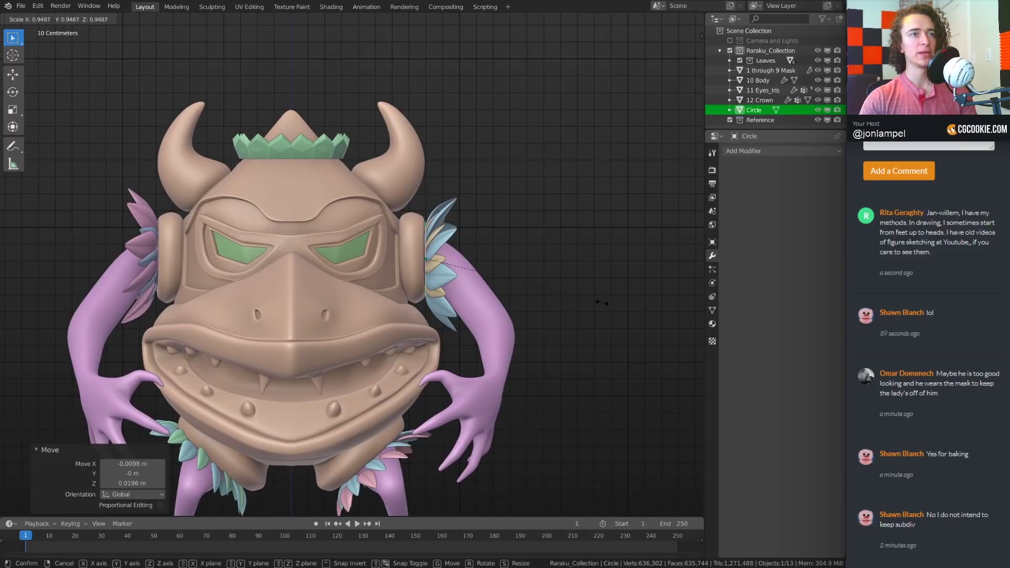
{"action": "left_click", "coordinate": [586, 304]}
{"action": "key", "text": "g"}
{"action": "left_click", "coordinate": [584, 301]}
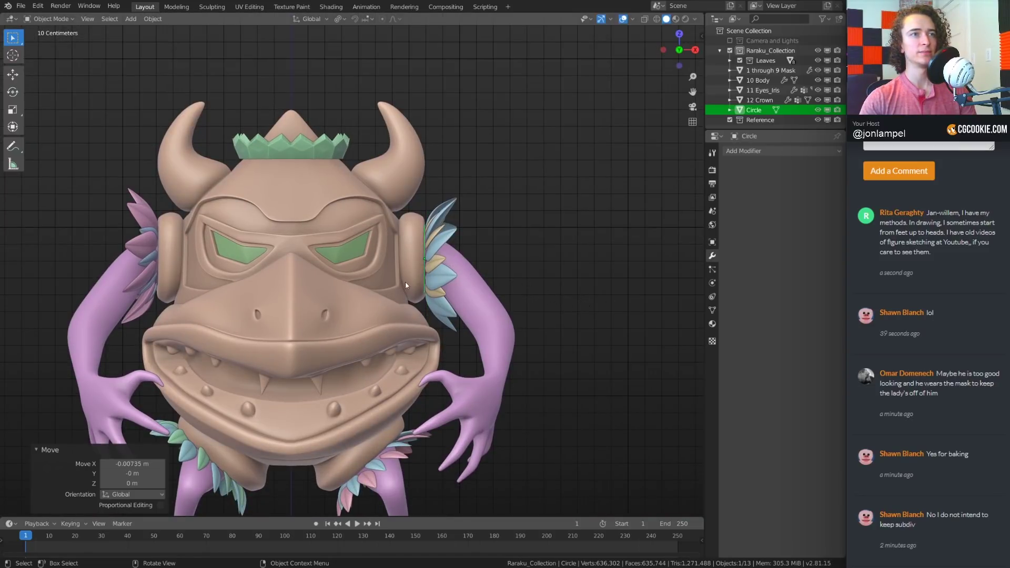
Extrude the circle outward from the mask in Edit Mode, and flare the new edge by scaling it about 2.2 times
{"action": "key", "text": "Tab"}
{"action": "middle_click_drag", "start_coordinate": [504, 281], "coordinate": [476, 278], "text": "shift"}
{"action": "scroll", "coordinate": [477, 278], "scroll_direction": "up", "scroll_amount": 1}
{"action": "key", "text": "e"}
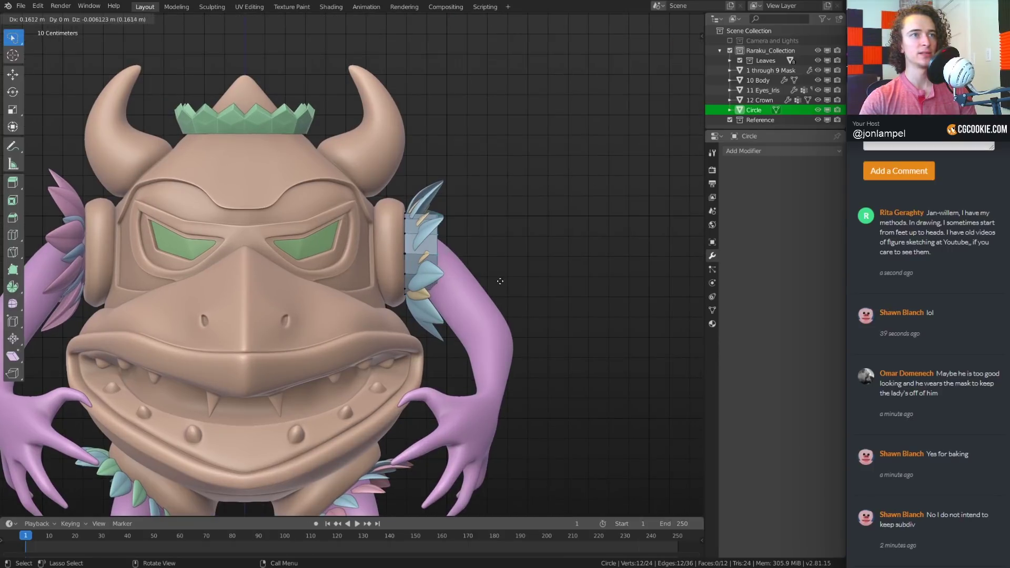
{"action": "left_click", "coordinate": [521, 277]}
{"action": "key", "text": "s"}
{"action": "left_click", "coordinate": [611, 280]}
{"action": "key", "text": "g"}
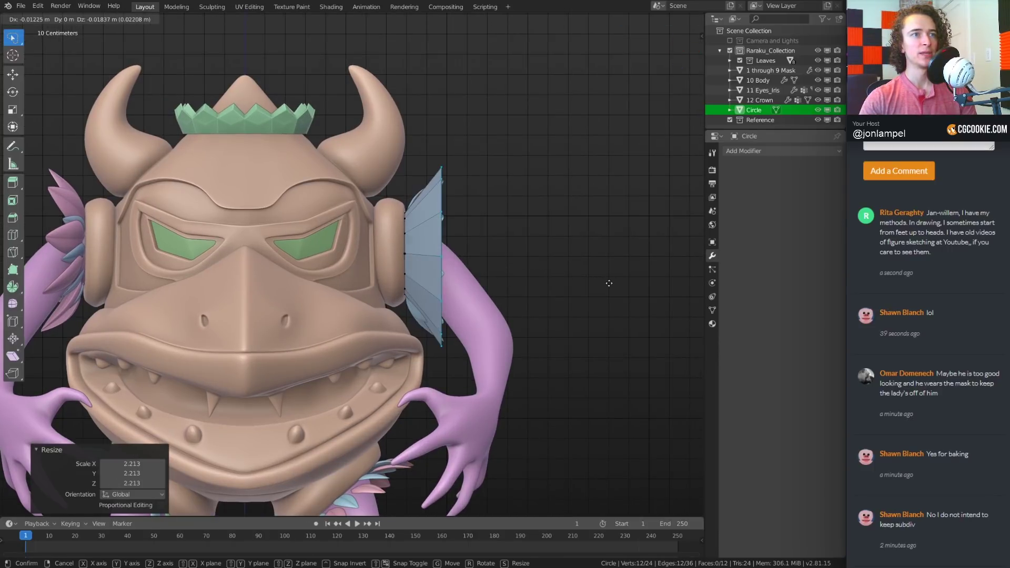
{"action": "left_click", "coordinate": [609, 284]}
Add a centred loop cut around the flared collar, enlarge and shift it to round the profile, and return to Object Mode
{"action": "key", "text": "ctrl+r"}
{"action": "left_click", "coordinate": [426, 230]}
{"action": "right_click", "coordinate": [426, 231]}
{"action": "key", "text": "s"}
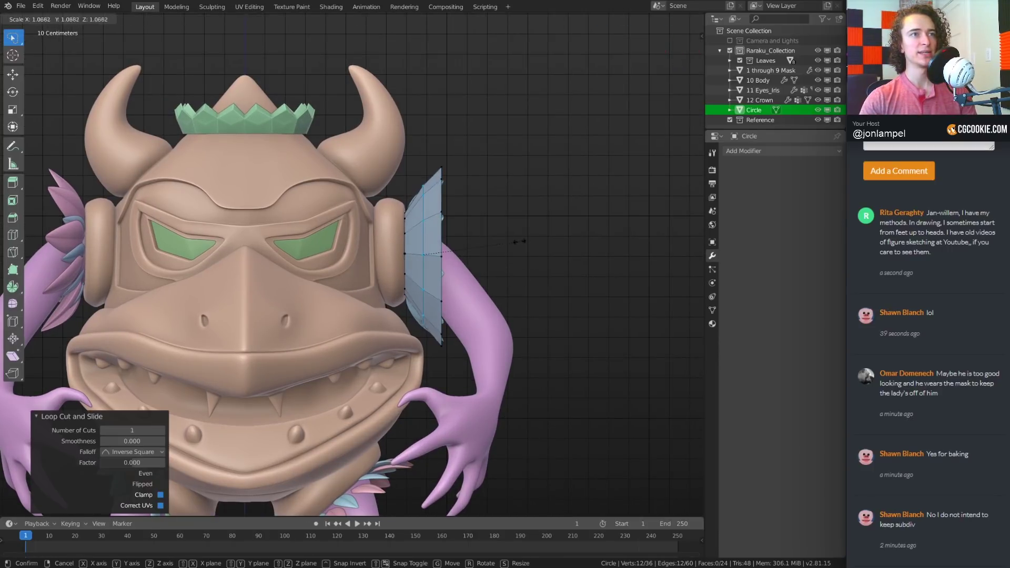
{"action": "left_click", "coordinate": [523, 241]}
{"action": "key", "text": "g"}
{"action": "left_click", "coordinate": [518, 244]}
{"action": "key", "text": "Tab"}
Move the collar about 0.11 m along Y so it surrounds the base of the arm
{"action": "middle_click_drag", "start_coordinate": [444, 229], "coordinate": [337, 289]}
{"action": "scroll", "coordinate": [338, 295], "scroll_direction": "up", "scroll_amount": 3}
{"action": "key", "text": "x"}
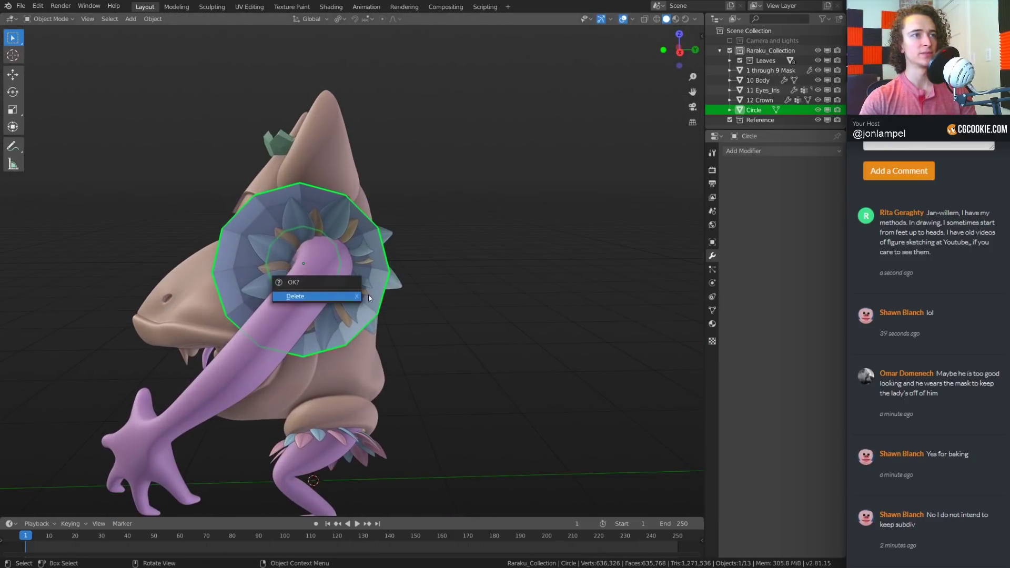
{"action": "key", "text": "g"}
{"action": "key", "text": "x"}
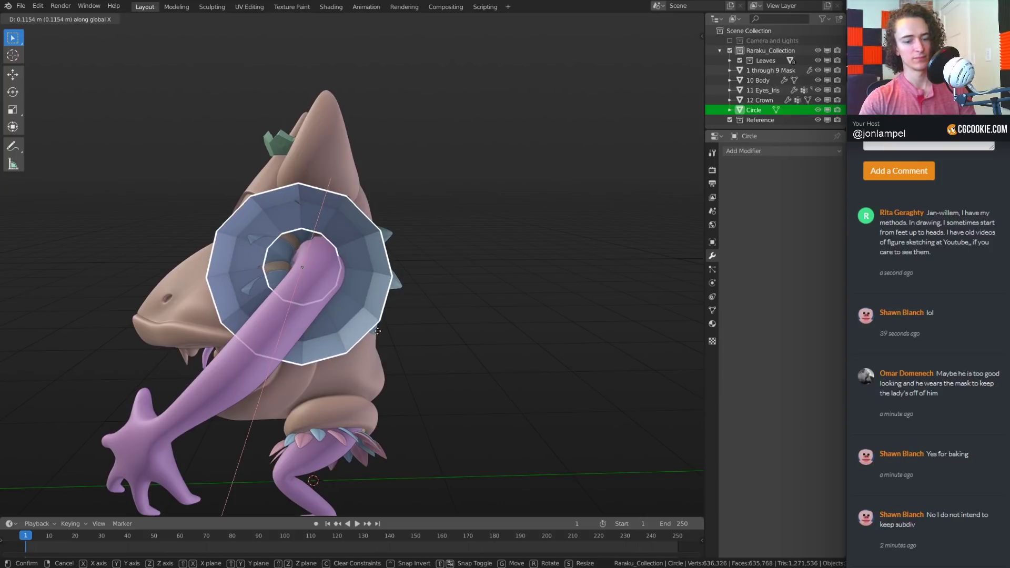
{"action": "key", "text": "y"}
{"action": "left_click", "coordinate": [280, 313]}
{"action": "middle_click_drag", "start_coordinate": [279, 313], "coordinate": [537, 228]}
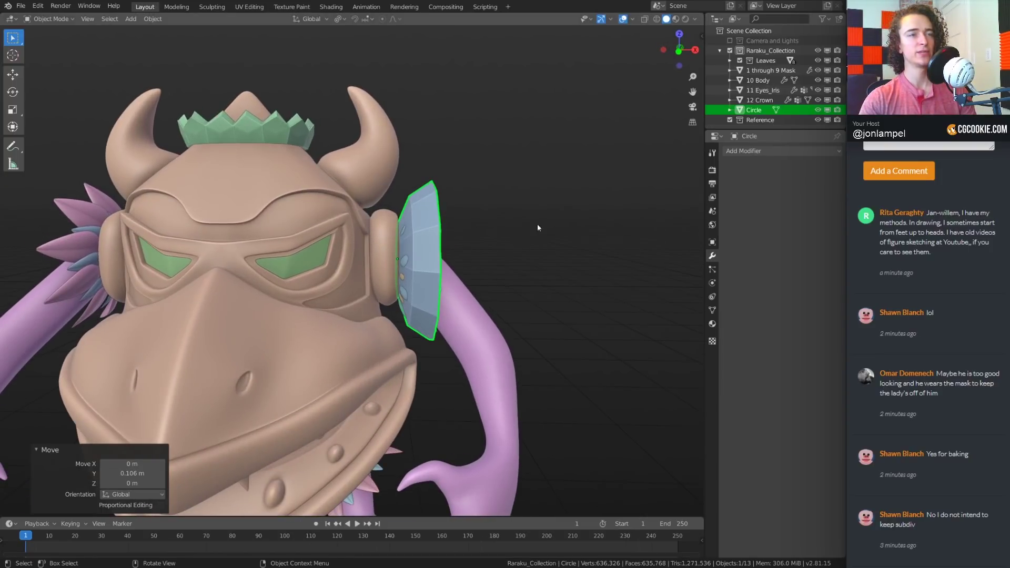
Examine how the flared collar reads on the character's shoulder, both up close and at a small in-game size
{"action": "right_click", "coordinate": [557, 265]}
{"action": "left_click", "coordinate": [556, 265]}
{"action": "middle_click_drag", "start_coordinate": [557, 265], "coordinate": [291, 278]}
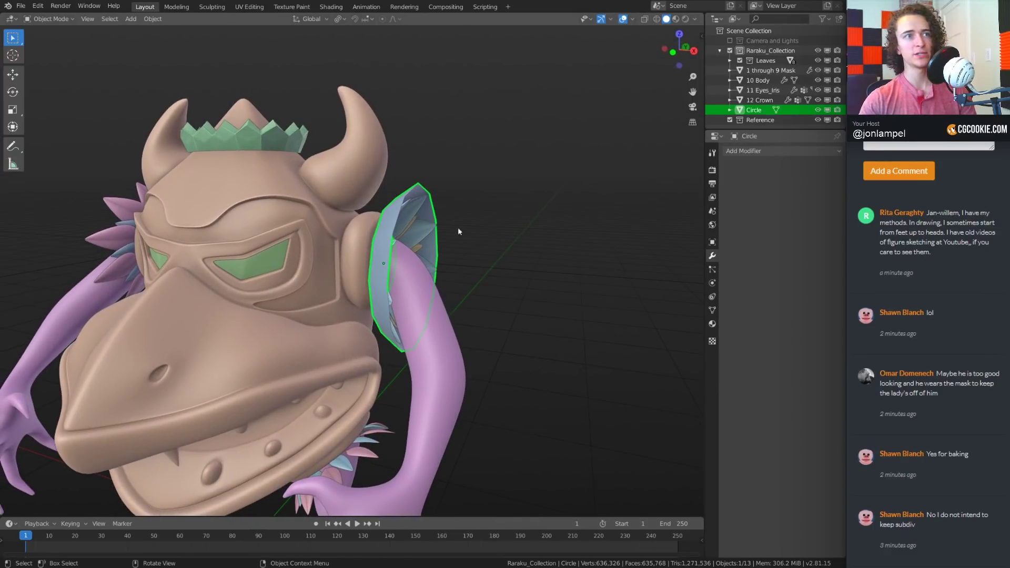
{"action": "scroll", "coordinate": [459, 232], "scroll_direction": "down", "scroll_amount": 10}
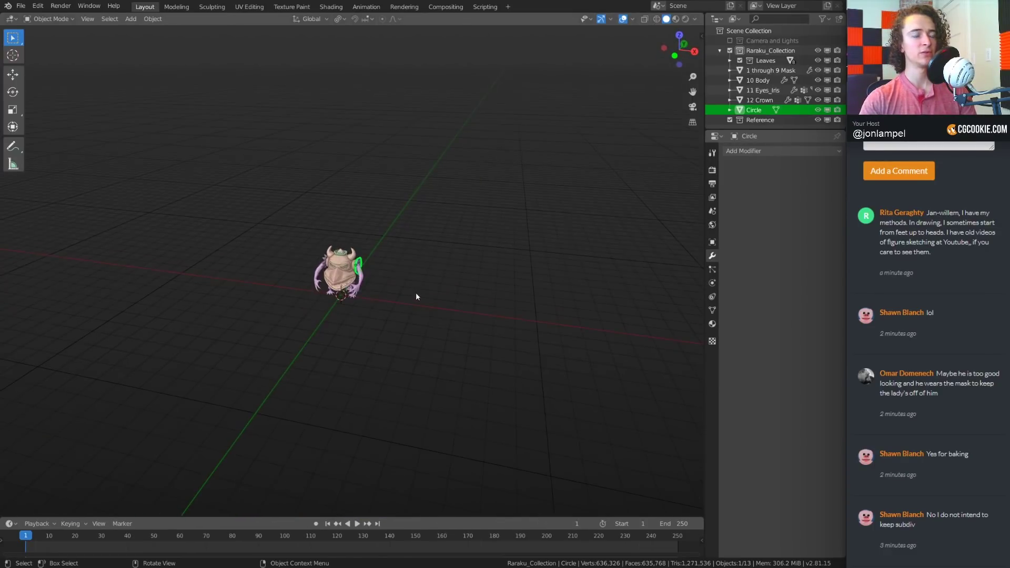
{"action": "mouse_move", "coordinate": [416, 293]}
{"action": "middle_mouse_down"}
{"action": "mouse_move", "coordinate": [433, 295]}
{"action": "mouse_move", "coordinate": [392, 293]}
{"action": "mouse_move", "coordinate": [431, 299]}
{"action": "middle_mouse_up"}
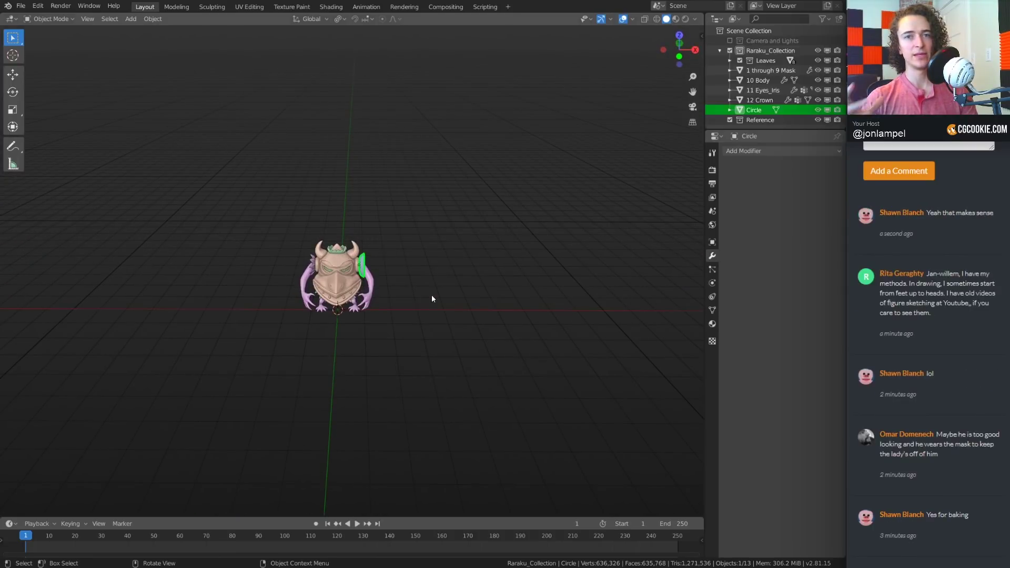
{"action": "scroll", "coordinate": [432, 298], "scroll_direction": "up", "scroll_amount": 8}
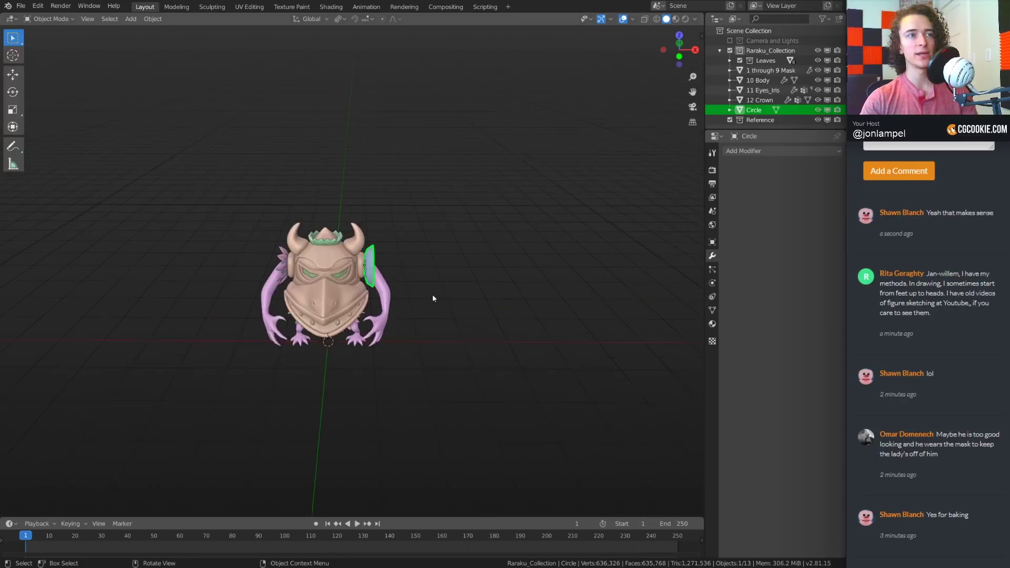
{"action": "middle_click_drag", "start_coordinate": [455, 302], "coordinate": [477, 280]}
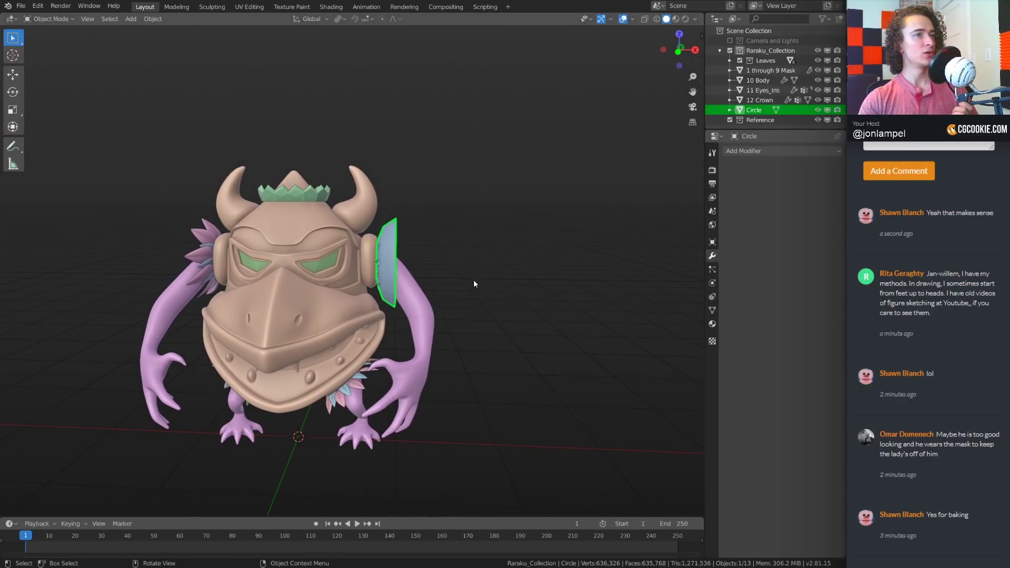
{"action": "scroll", "coordinate": [436, 285], "scroll_direction": "up", "scroll_amount": 1}
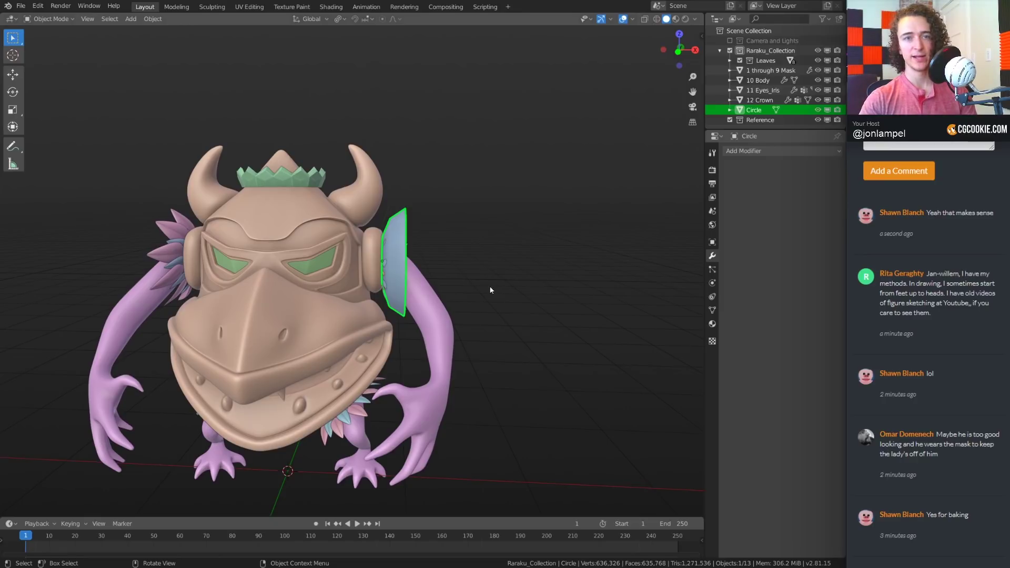
Delete the flared collar object from the shoulder
{"action": "key", "text": "Delete"}
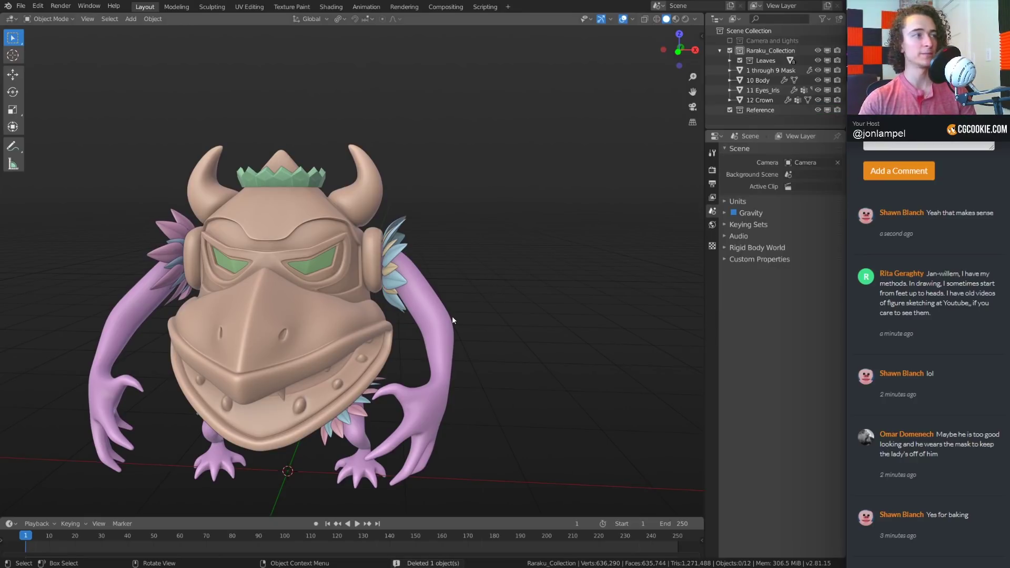
{"action": "scroll", "coordinate": [983, 472], "scroll_direction": "down", "scroll_amount": 1}
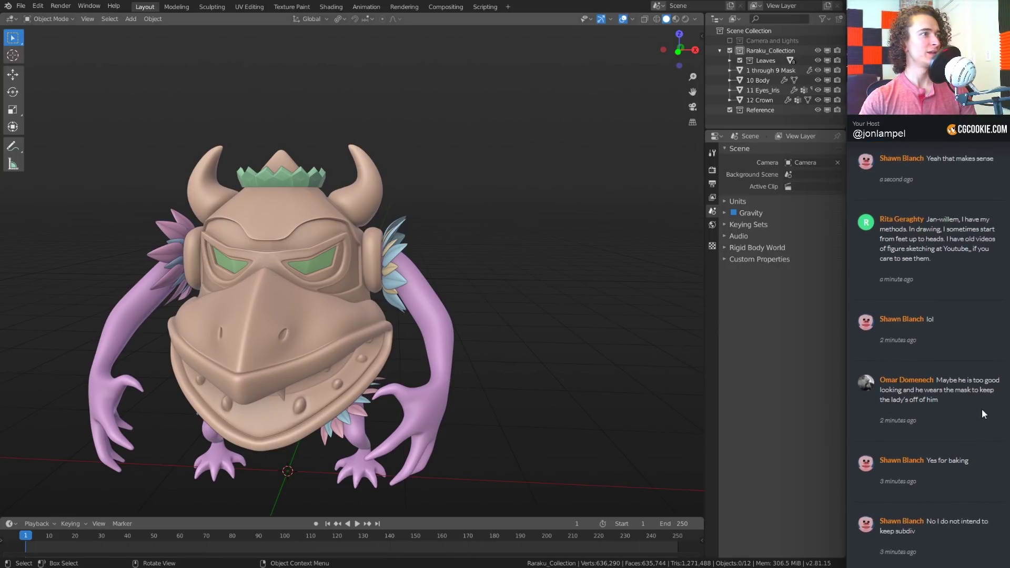
{"action": "scroll", "coordinate": [981, 409], "scroll_direction": "up", "scroll_amount": 1}
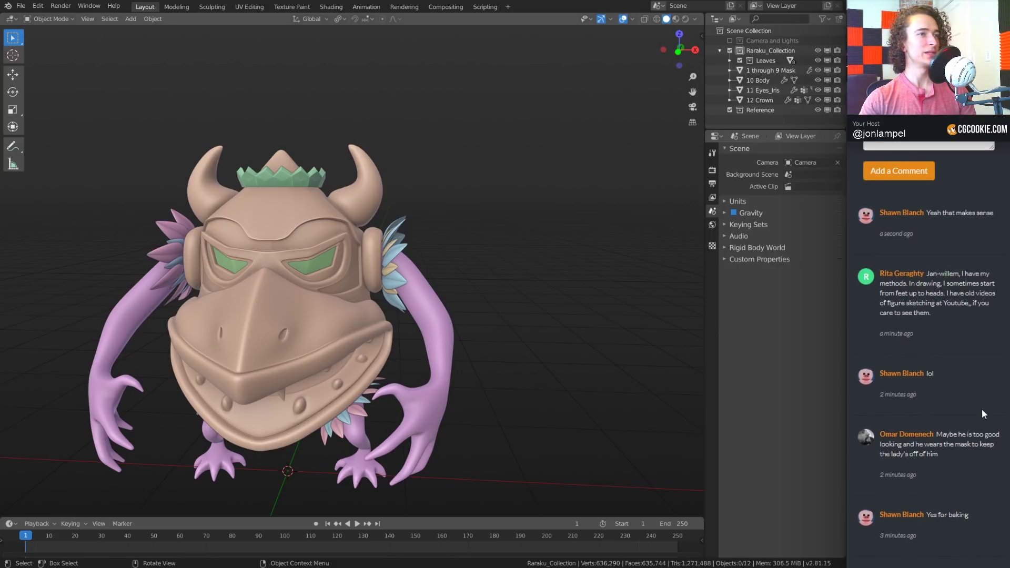
Select the purple body, look over the whole character, and clear the selection
{"action": "left_click", "coordinate": [430, 301]}
{"action": "middle_click_drag", "start_coordinate": [432, 302], "coordinate": [476, 322]}
{"action": "left_click", "coordinate": [526, 323]}
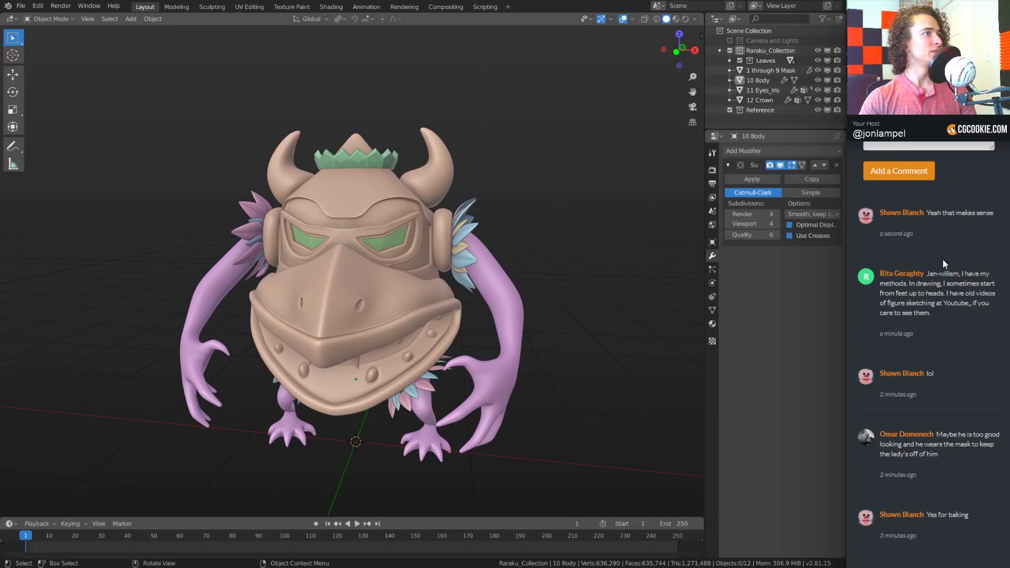
{"action": "mouse_move", "coordinate": [584, 271]}
{"action": "middle_mouse_down"}
{"action": "mouse_move", "coordinate": [581, 284]}
{"action": "mouse_move", "coordinate": [567, 268]}
{"action": "middle_mouse_up"}
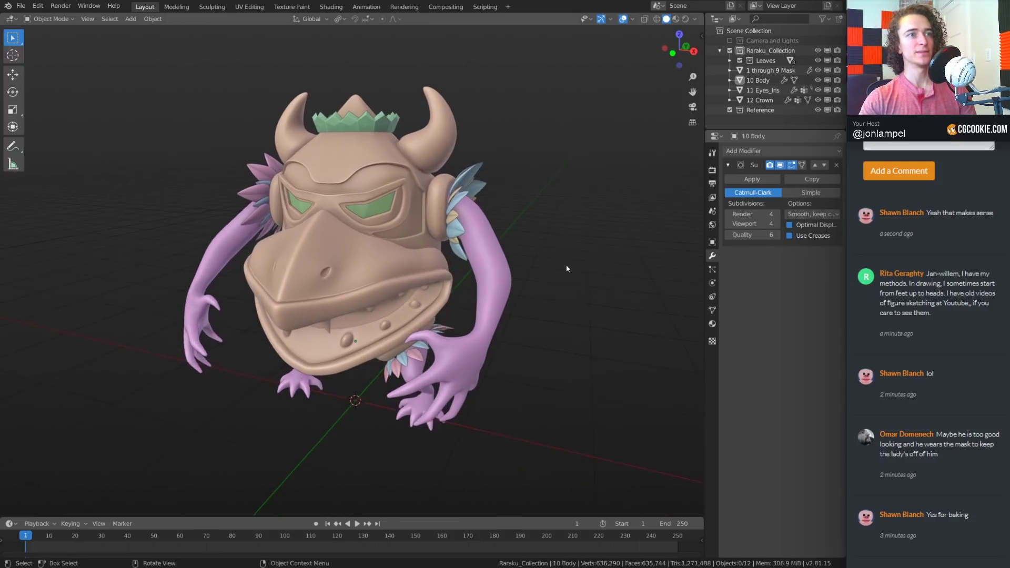
Select the mask, examine the base mesh around its eye and ear piece in Edit Mode, and return to Object Mode
{"action": "left_click", "coordinate": [393, 273]}
{"action": "scroll", "coordinate": [509, 234], "scroll_direction": "up", "scroll_amount": 6}
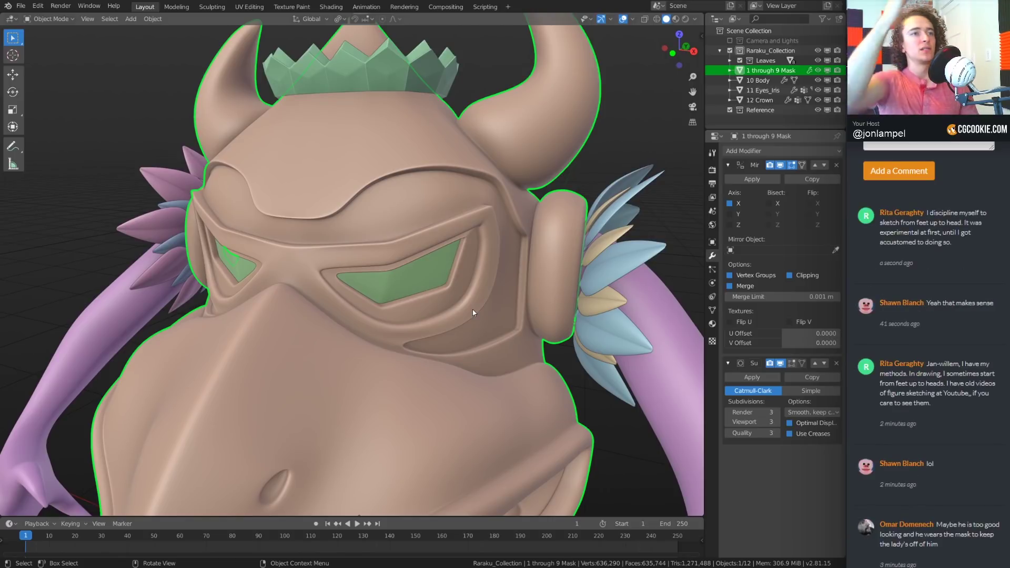
{"action": "middle_click_drag", "start_coordinate": [446, 337], "coordinate": [441, 322]}
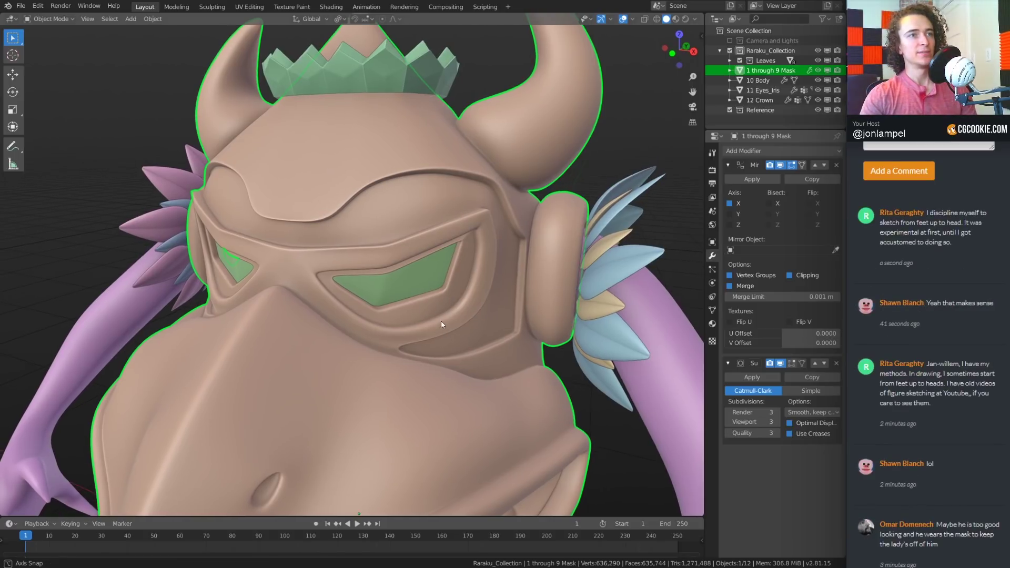
{"action": "key", "text": "ctrl+Tab"}
{"action": "left_click", "coordinate": [415, 289]}
{"action": "middle_click_drag", "start_coordinate": [491, 288], "coordinate": [464, 290]}
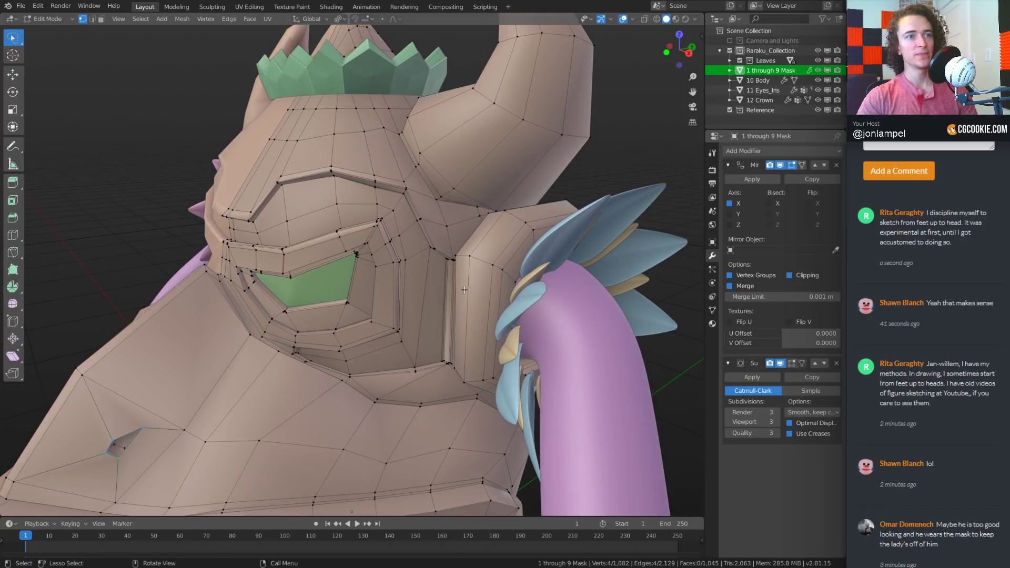
{"action": "key", "text": "ctrl+Tab"}
{"action": "left_click", "coordinate": [429, 304]}
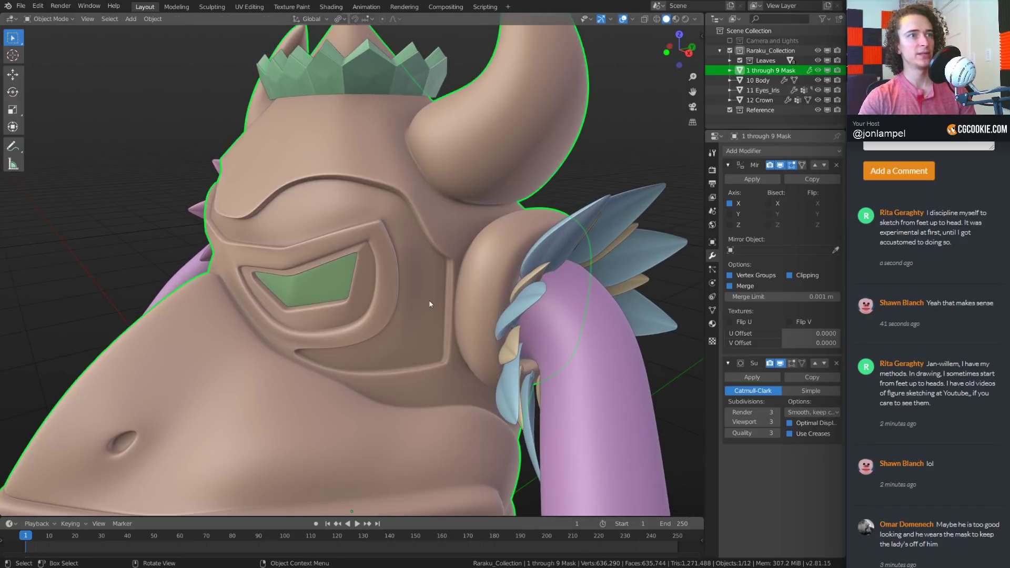
Examine the mask's smoothed brow, eye and beak shapes from both sides
{"action": "mouse_move", "coordinate": [350, 310]}
{"action": "middle_mouse_down"}
{"action": "mouse_move", "coordinate": [377, 304]}
{"action": "mouse_move", "coordinate": [361, 302]}
{"action": "middle_mouse_up"}
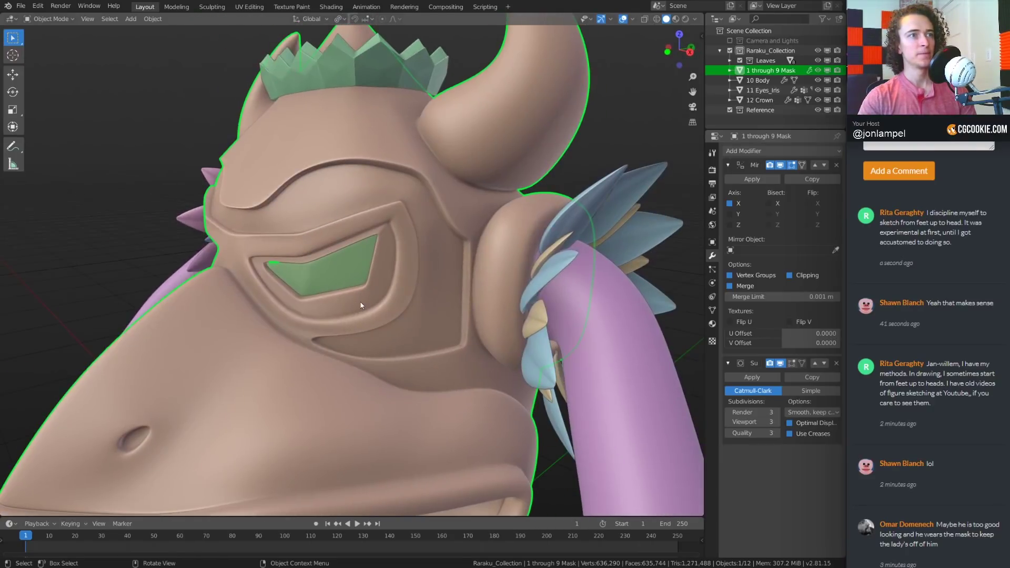
{"action": "scroll", "coordinate": [478, 279], "scroll_direction": "down", "scroll_amount": 5}
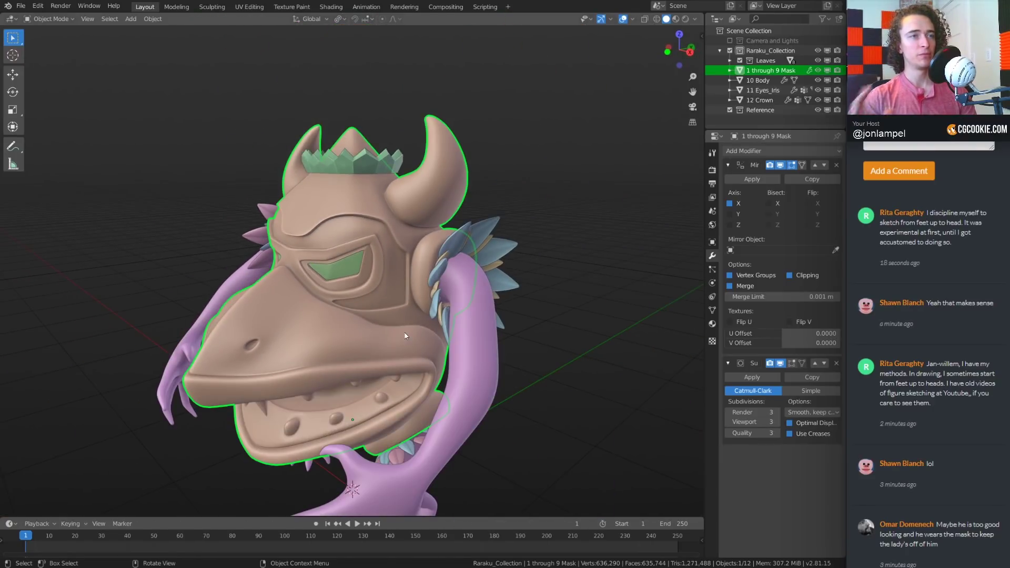
{"action": "middle_click_drag", "start_coordinate": [550, 268], "coordinate": [558, 256]}
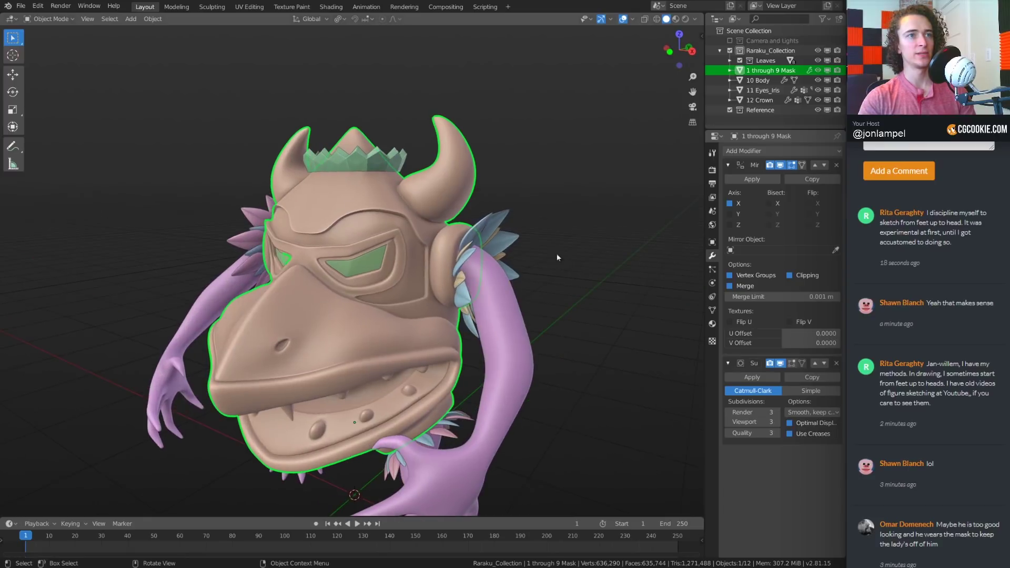
{"action": "middle_click_drag", "start_coordinate": [475, 304], "coordinate": [437, 251]}
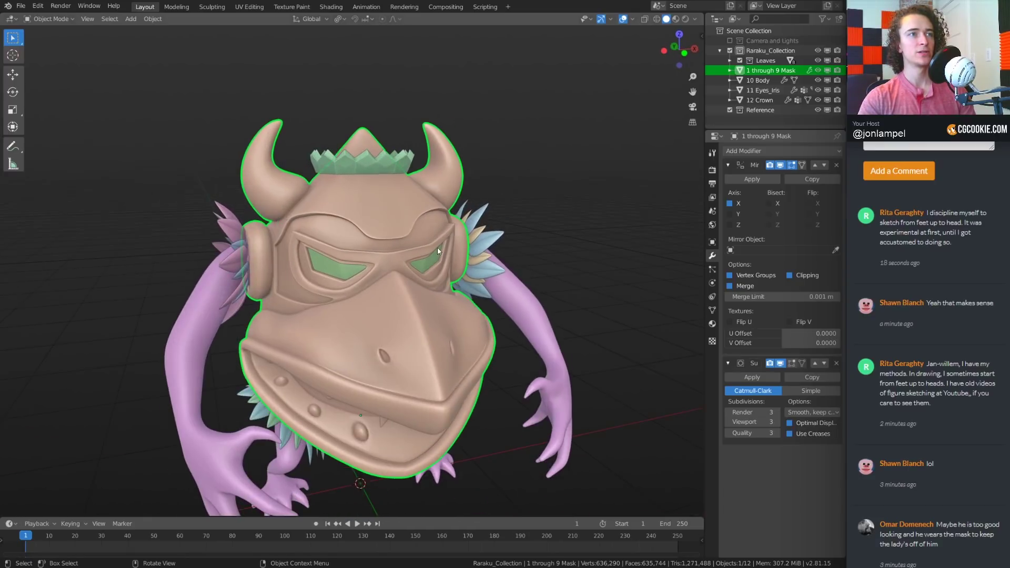
{"action": "scroll", "coordinate": [423, 249], "scroll_direction": "up", "scroll_amount": 3}
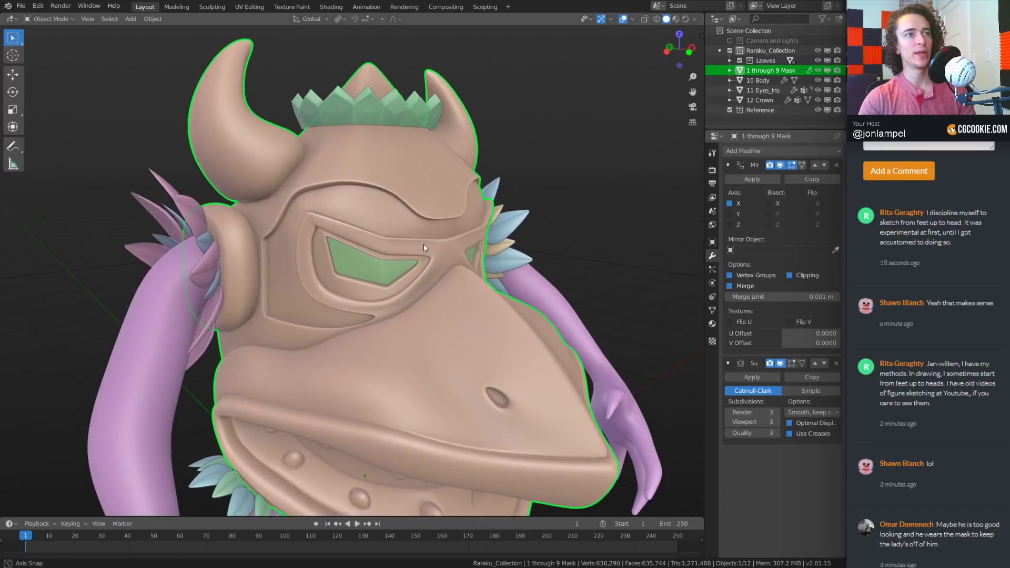
Examine the mask from both sides, clear the selection, and look over the whole character from front and side
{"action": "middle_click_drag", "start_coordinate": [497, 345], "coordinate": [398, 326]}
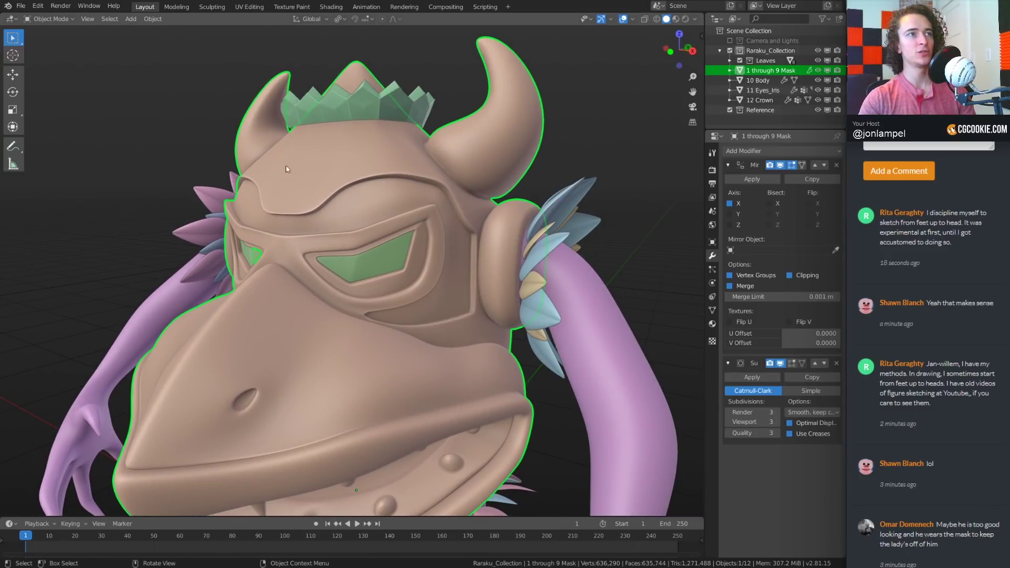
{"action": "middle_click_drag", "start_coordinate": [289, 170], "coordinate": [383, 166]}
{"action": "scroll", "coordinate": [546, 316], "scroll_direction": "down", "scroll_amount": 6}
{"action": "middle_click_drag", "start_coordinate": [547, 316], "coordinate": [562, 365]}
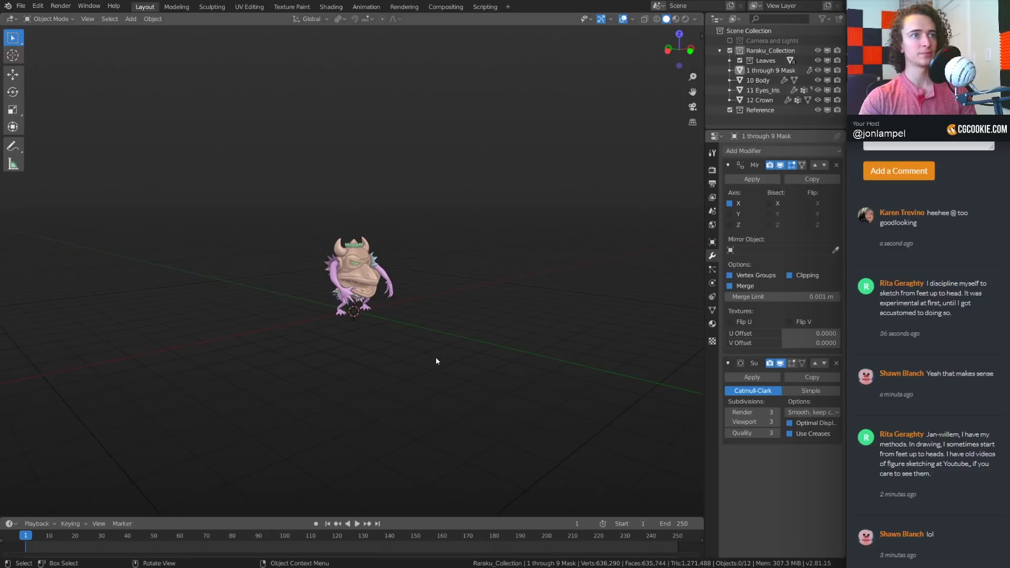
{"action": "middle_click_drag", "start_coordinate": [436, 357], "coordinate": [484, 348]}
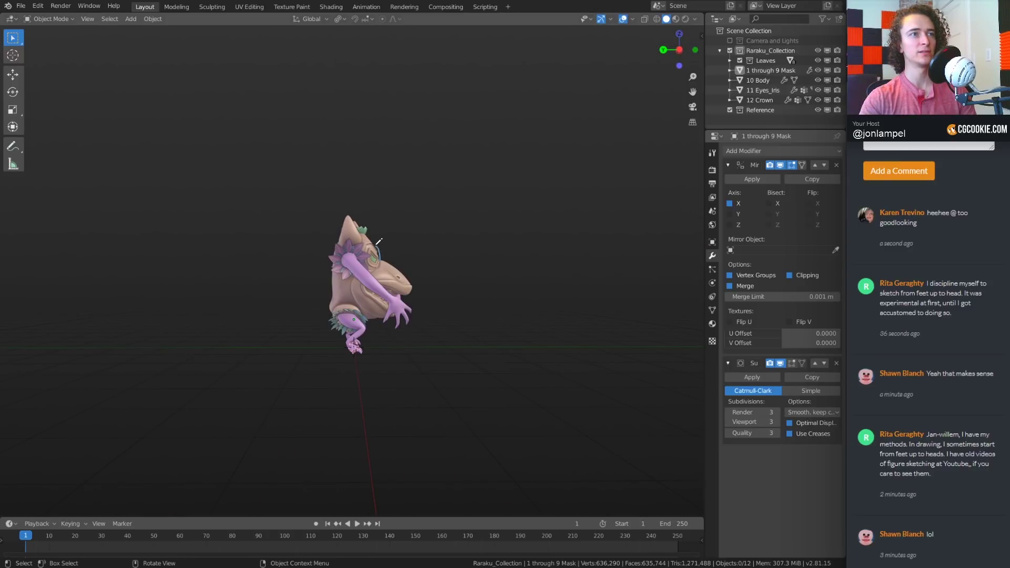
{"action": "middle_click_drag", "start_coordinate": [477, 280], "coordinate": [415, 278]}
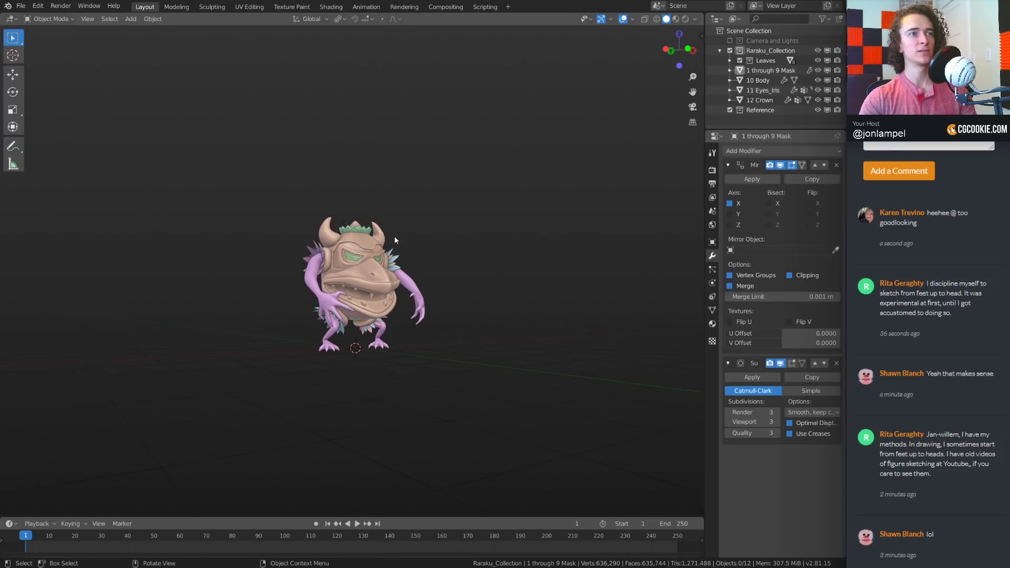
{"action": "middle_click_drag", "start_coordinate": [393, 235], "coordinate": [418, 300]}
{"action": "scroll", "coordinate": [461, 318], "scroll_direction": "down", "scroll_amount": 3}
{"action": "scroll", "coordinate": [419, 300], "scroll_direction": "up", "scroll_amount": 2}
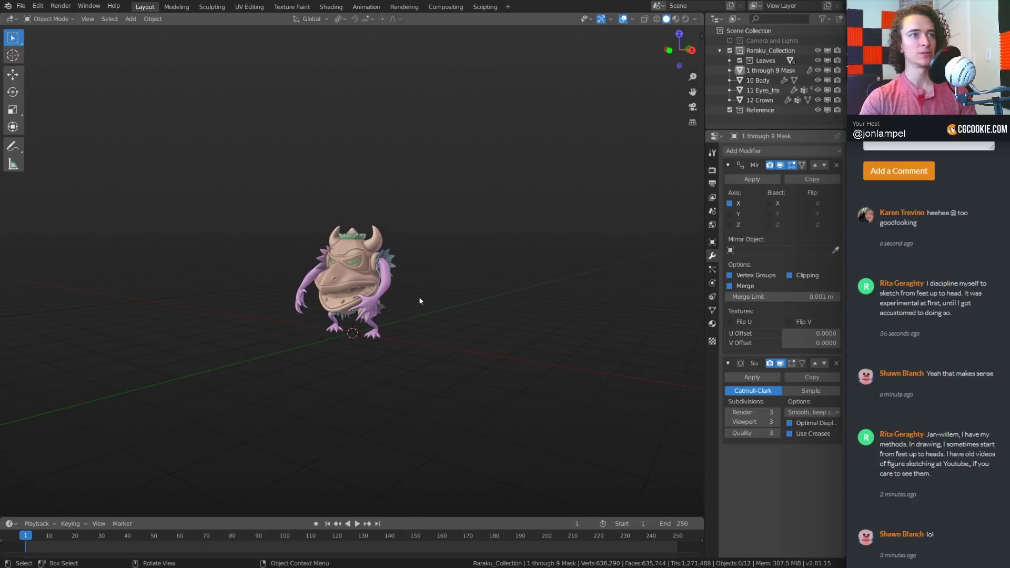
{"action": "scroll", "coordinate": [419, 299], "scroll_direction": "up", "scroll_amount": 4}
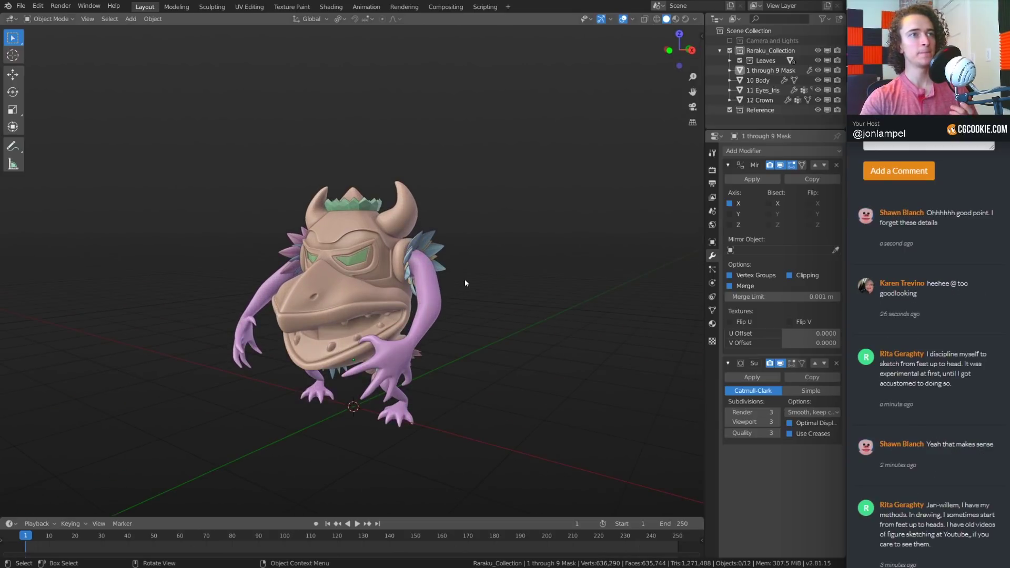
{"action": "mouse_move", "coordinate": [465, 283]}
{"action": "middle_mouse_down"}
{"action": "mouse_move", "coordinate": [500, 277]}
{"action": "mouse_move", "coordinate": [457, 287]}
{"action": "middle_mouse_up"}
{"action": "scroll", "coordinate": [500, 277], "scroll_direction": "up", "scroll_amount": 1}
{"action": "scroll", "coordinate": [498, 280], "scroll_direction": "up", "scroll_amount": 2}
{"action": "scroll", "coordinate": [453, 287], "scroll_direction": "up", "scroll_amount": 3}
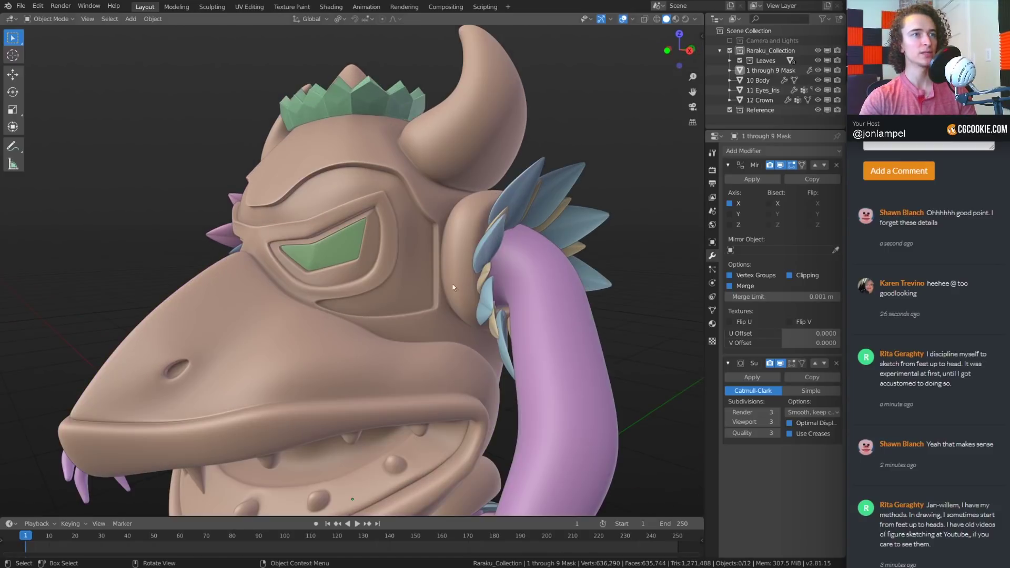
Open the mask's base mesh in Edit Mode and clear the vertex selection
{"action": "left_click", "coordinate": [408, 251]}
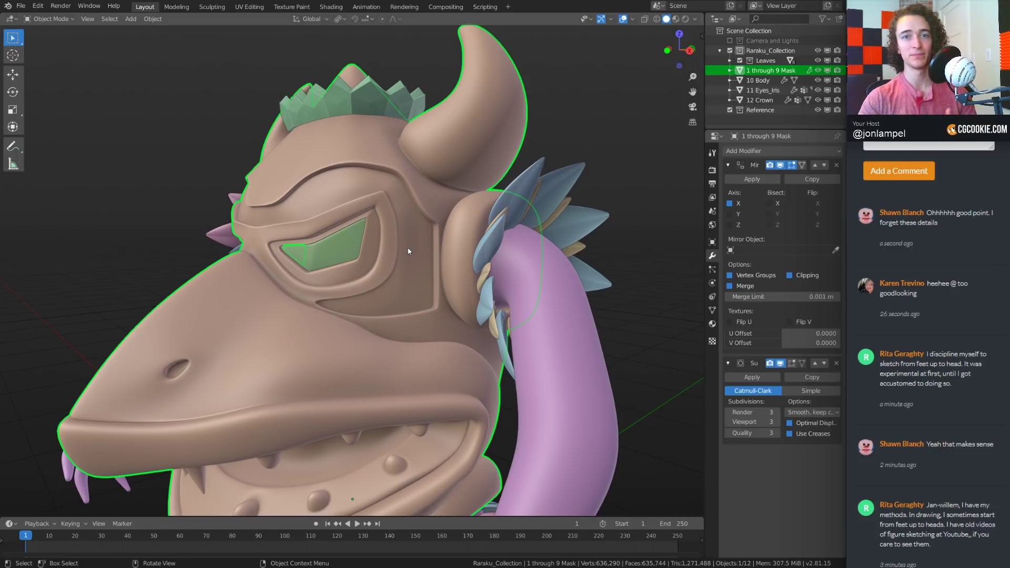
{"action": "key", "text": "Tab"}
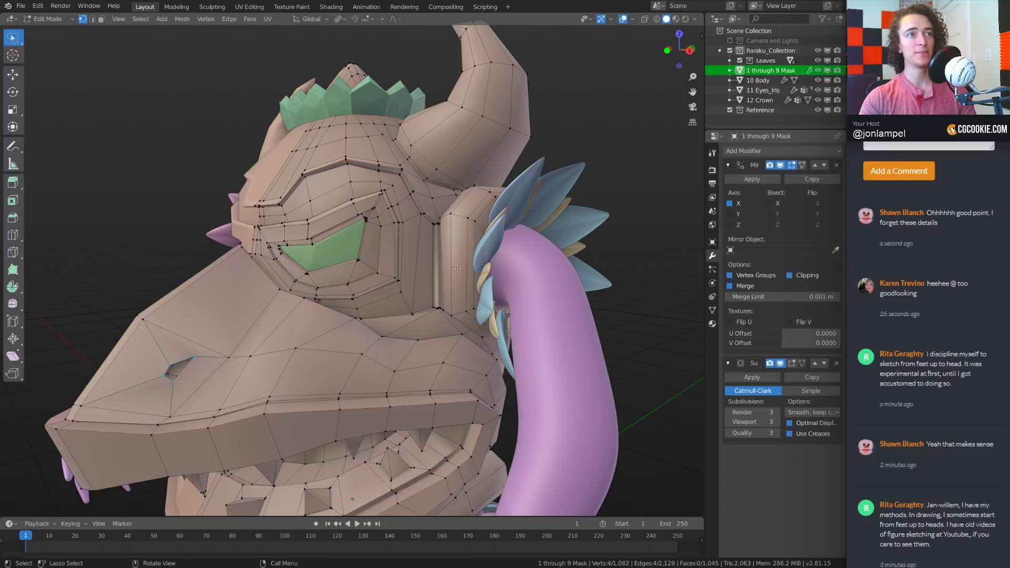
{"action": "key", "text": "alt+a"}
{"action": "scroll", "coordinate": [424, 218], "scroll_direction": "up", "scroll_amount": 2}
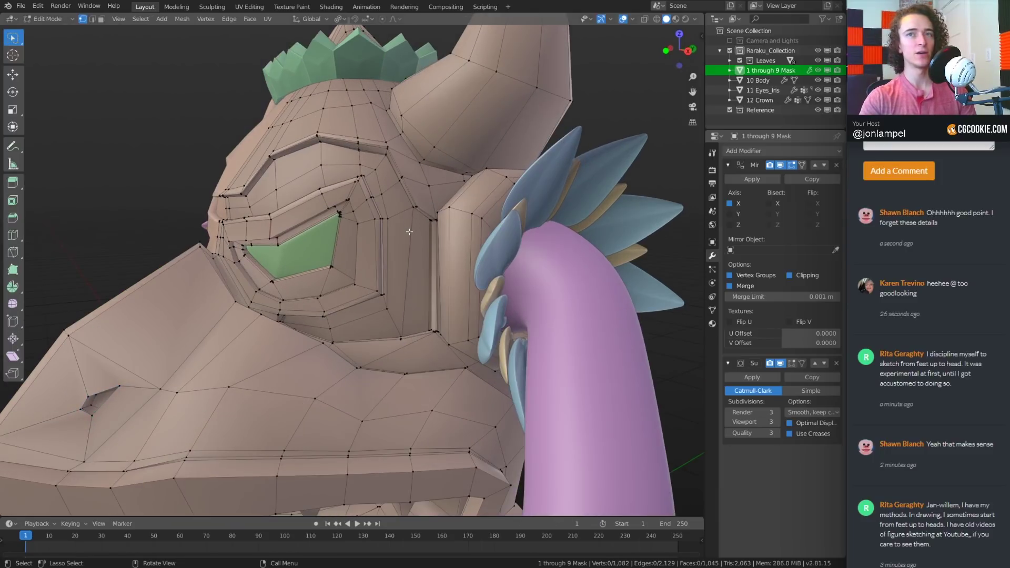
Switch to the text editor, read the topology and sharp-corner questions in Raraku.txt, and minimize the window
{"action": "key", "text": "alt+Tab"}
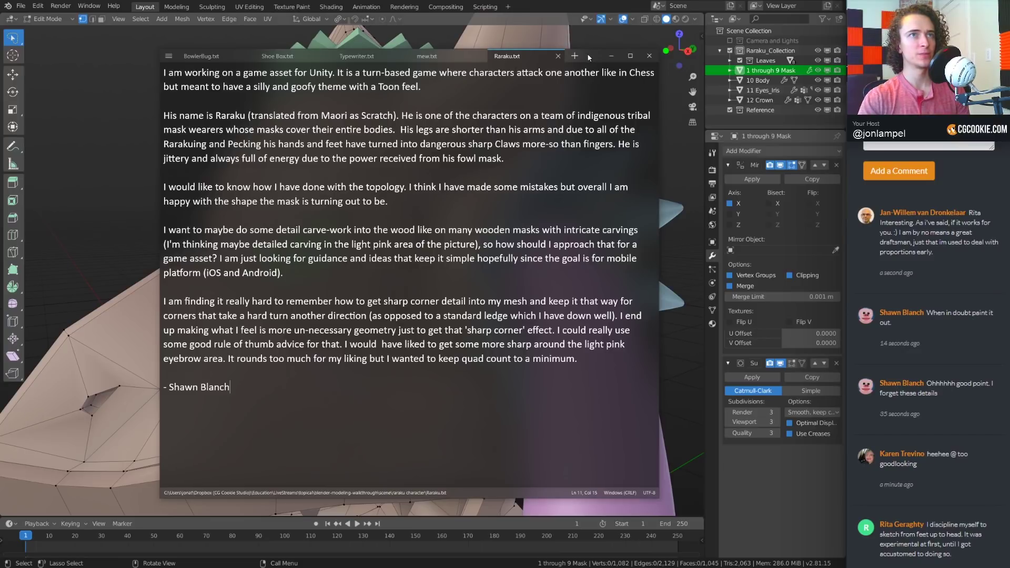
{"action": "left_click", "coordinate": [611, 56]}
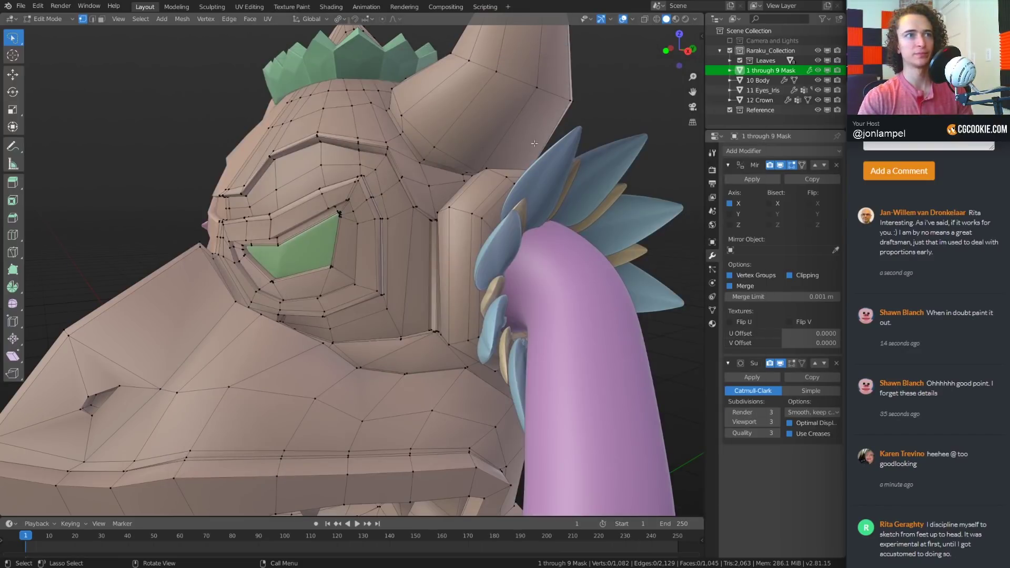
Compare the brow ridge's base mesh with its smoothed shape in Object Mode, and return to Edit Mode
{"action": "middle_click_drag", "start_coordinate": [399, 210], "coordinate": [308, 165]}
{"action": "scroll", "coordinate": [443, 193], "scroll_direction": "up", "scroll_amount": 4}
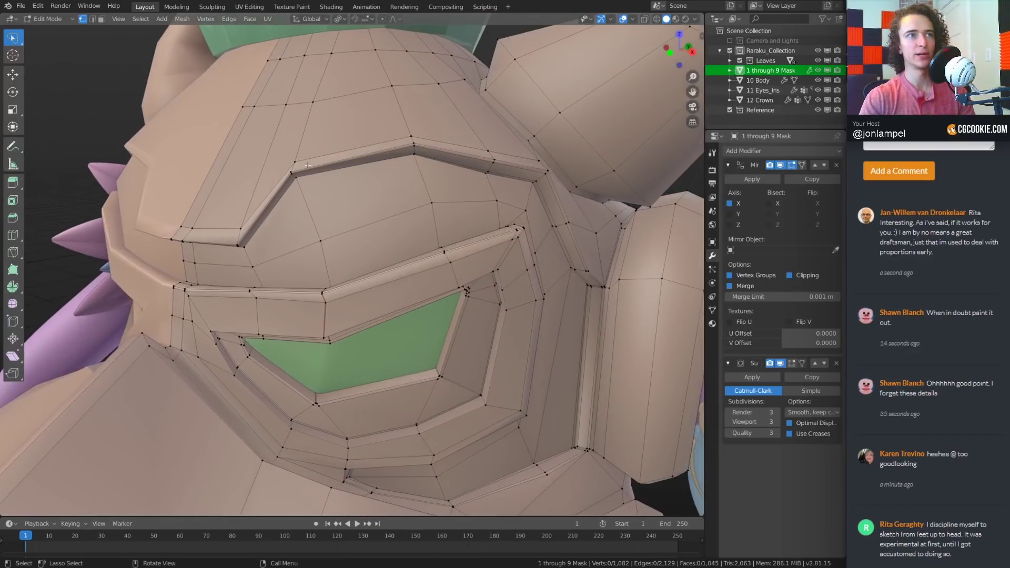
{"action": "key", "text": "ctrl+Tab"}
{"action": "left_click", "coordinate": [478, 207]}
{"action": "mouse_move", "coordinate": [458, 211]}
{"action": "middle_mouse_down"}
{"action": "mouse_move", "coordinate": [495, 228]}
{"action": "mouse_move", "coordinate": [462, 210]}
{"action": "middle_mouse_up"}
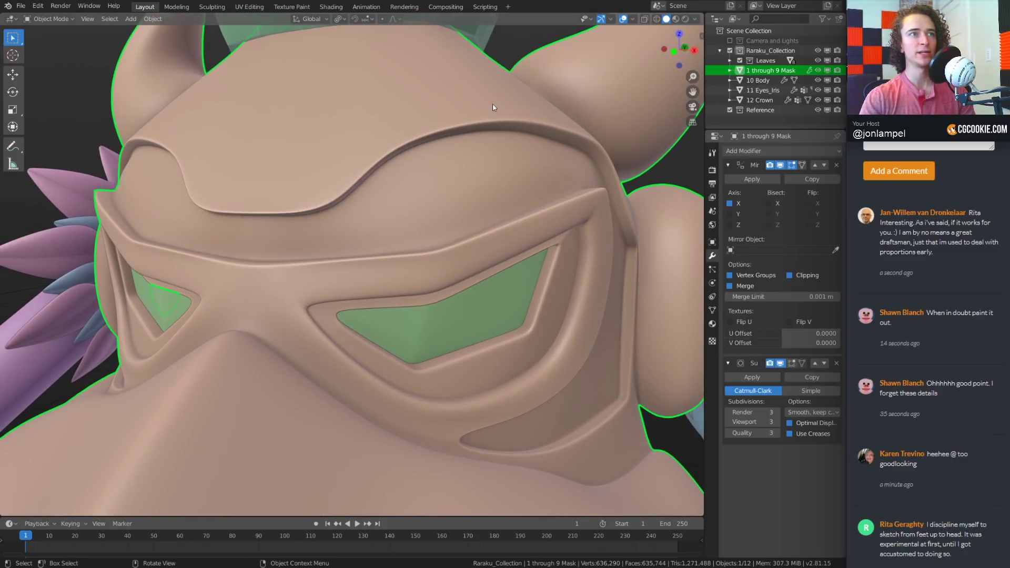
{"action": "key", "text": "Tab"}
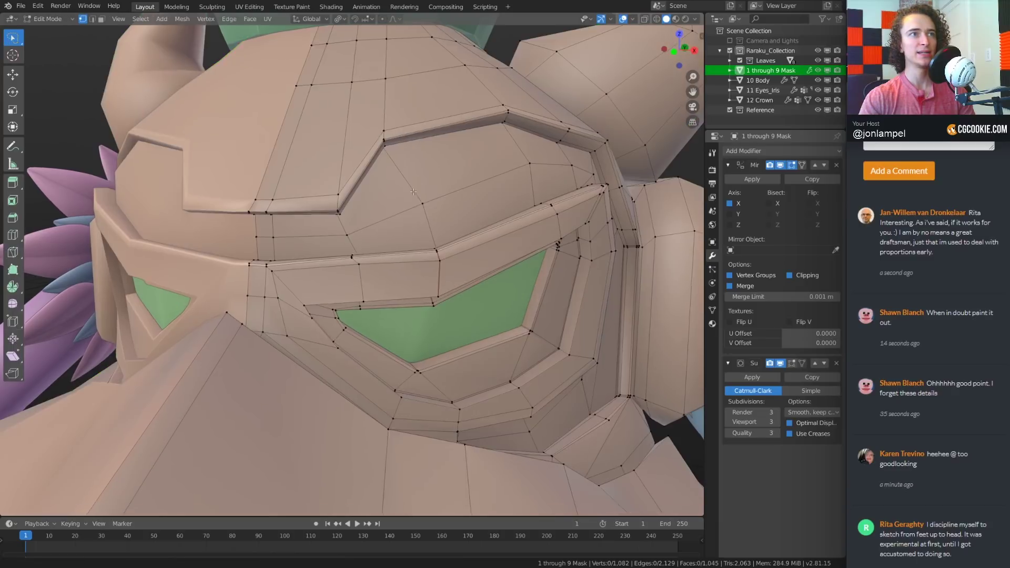
{"action": "middle_click_drag", "start_coordinate": [473, 169], "coordinate": [452, 203]}
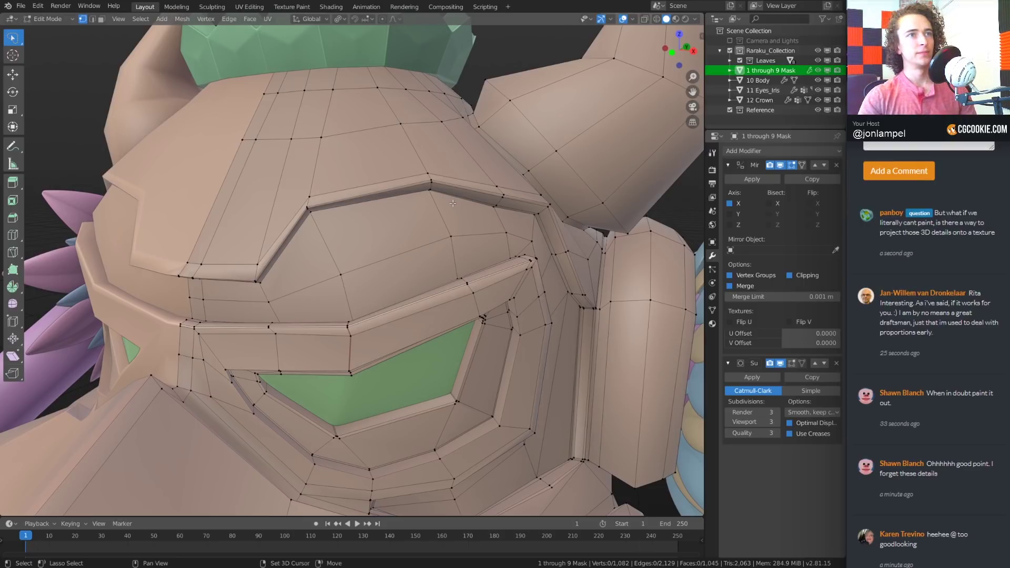
Examine the edge flow around the corners of the brow ridge and the surface above the eye
{"action": "scroll", "coordinate": [453, 203], "scroll_direction": "up", "scroll_amount": 4}
{"action": "middle_click_drag", "start_coordinate": [454, 191], "coordinate": [552, 197], "text": "shift"}
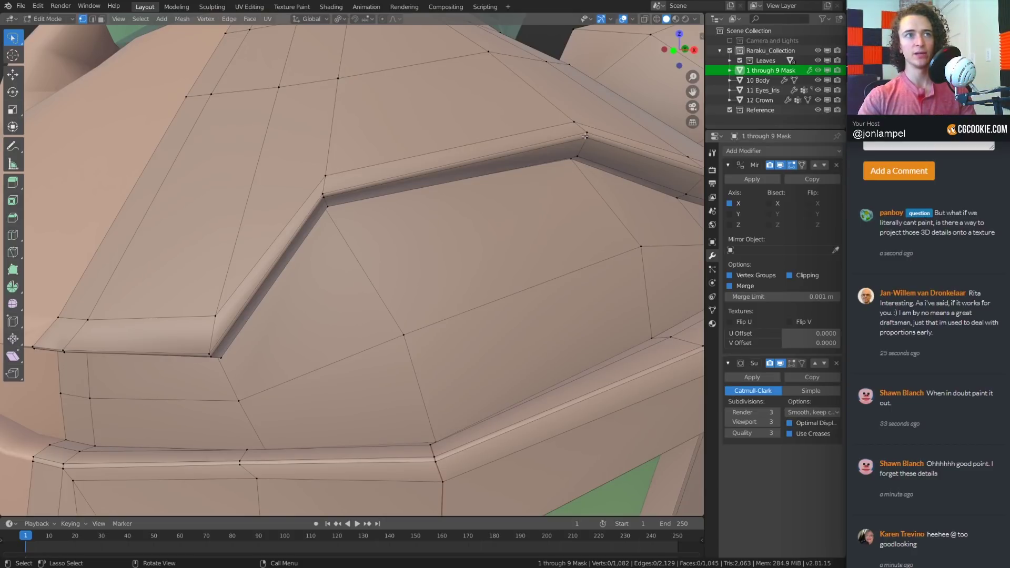
{"action": "scroll", "coordinate": [545, 256], "scroll_direction": "down", "scroll_amount": 3}
{"action": "middle_click_drag", "start_coordinate": [546, 256], "coordinate": [546, 197], "text": "shift"}
{"action": "middle_click_drag", "start_coordinate": [518, 294], "coordinate": [478, 301]}
{"action": "middle_click_drag", "start_coordinate": [371, 211], "coordinate": [393, 224], "text": "shift"}
{"action": "scroll", "coordinate": [392, 227], "scroll_direction": "down", "scroll_amount": 2}
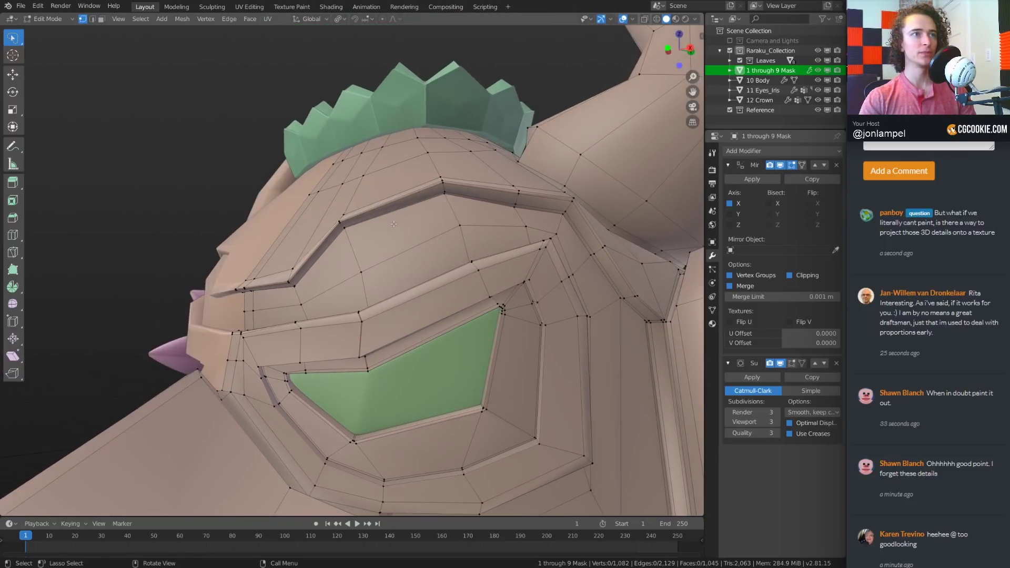
{"action": "mouse_move", "coordinate": [502, 223]}
{"action": "middle_mouse_down"}
{"action": "mouse_move", "coordinate": [527, 227]}
{"action": "mouse_move", "coordinate": [504, 224]}
{"action": "middle_mouse_up"}
{"action": "scroll", "coordinate": [517, 229], "scroll_direction": "up", "scroll_amount": 1}
{"action": "scroll", "coordinate": [537, 233], "scroll_direction": "up", "scroll_amount": 1}
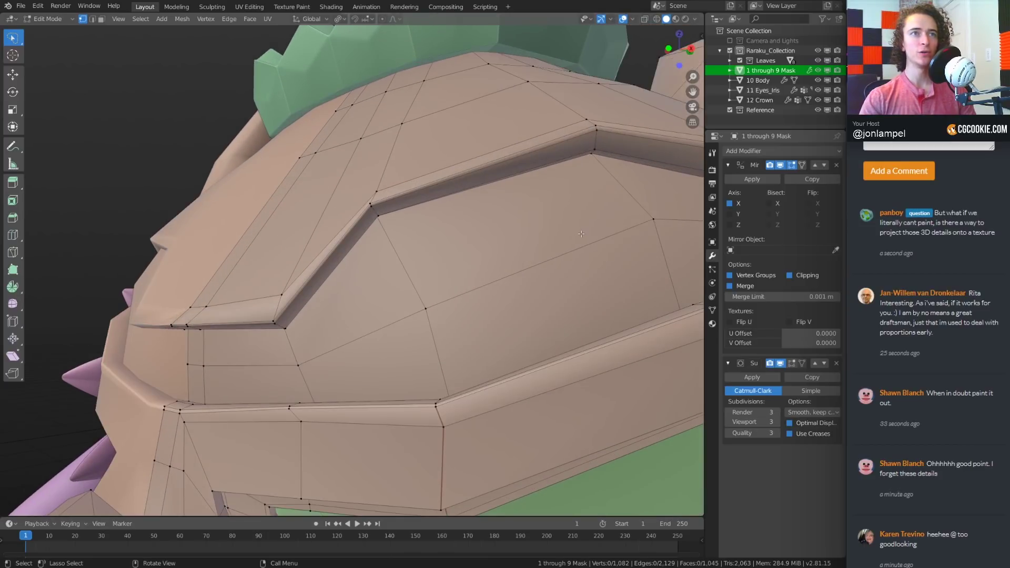
{"action": "middle_click_drag", "start_coordinate": [580, 221], "coordinate": [549, 219]}
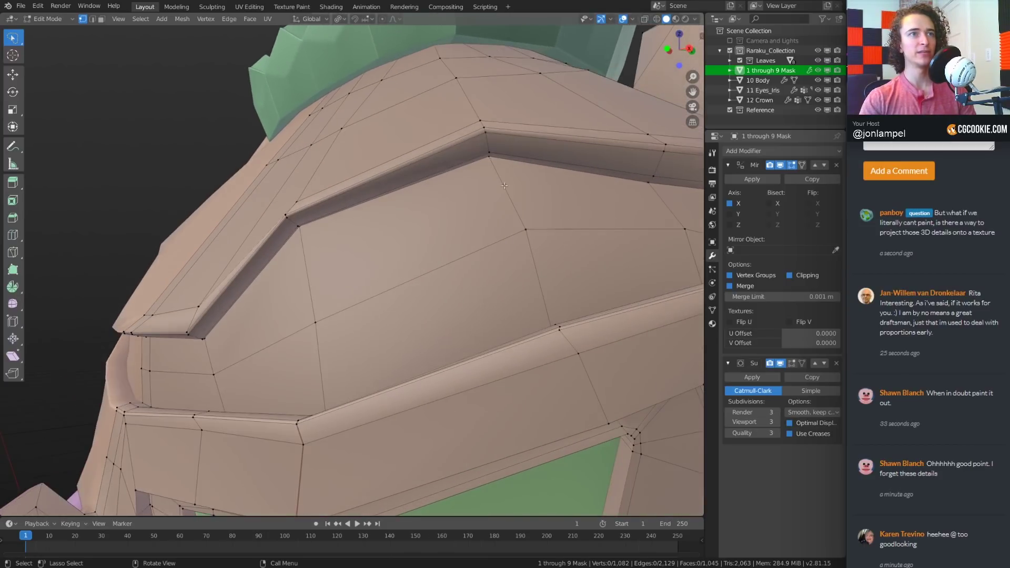
{"action": "left_click", "coordinate": [490, 160]}
{"action": "key", "text": "g"}
{"action": "right_click", "coordinate": [489, 188]}
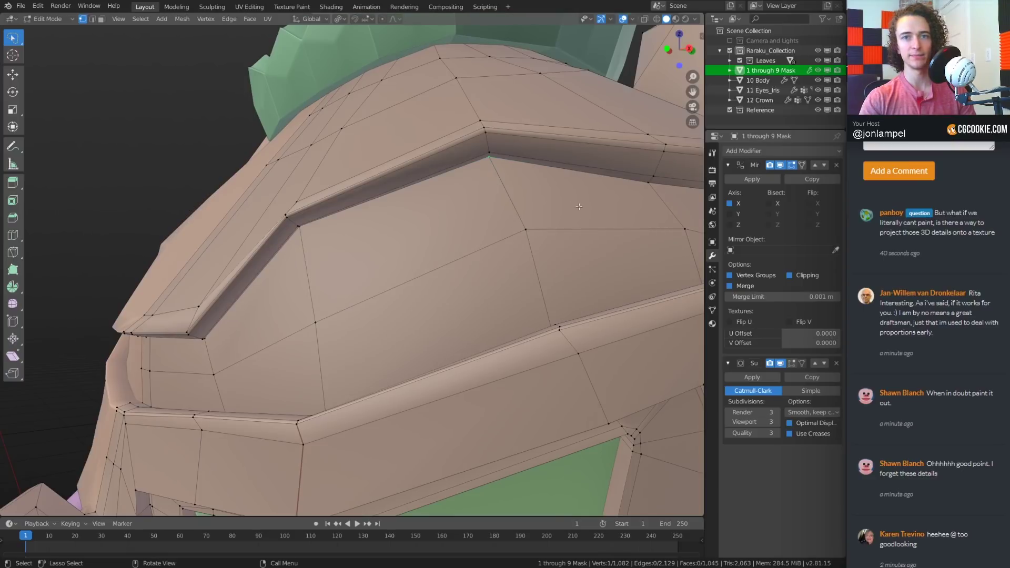
Examine how the edge loops run from the forehead into the brow ridge's corners
{"action": "middle_click_drag", "start_coordinate": [433, 274], "coordinate": [464, 268]}
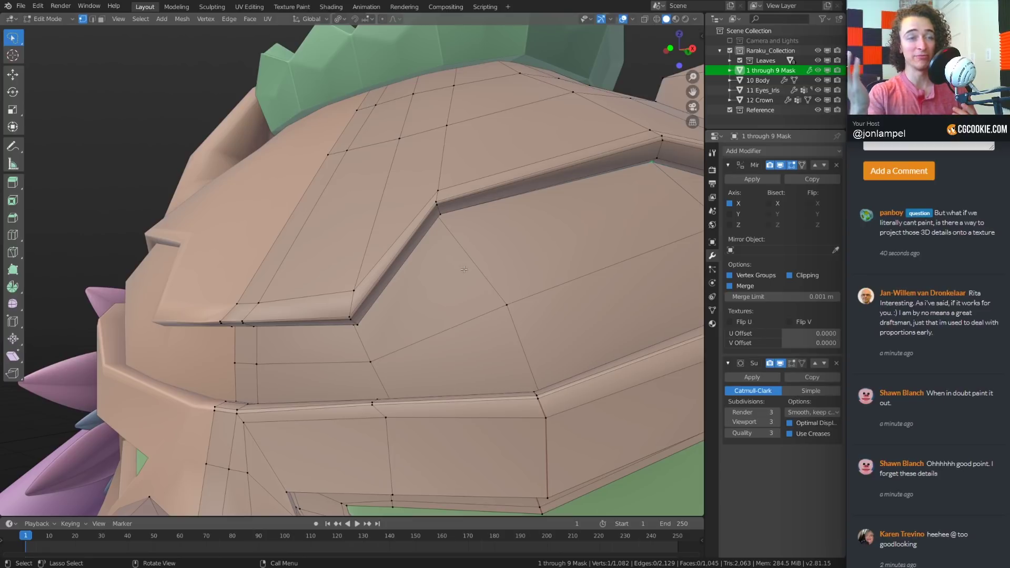
{"action": "middle_click_drag", "start_coordinate": [506, 247], "coordinate": [503, 271]}
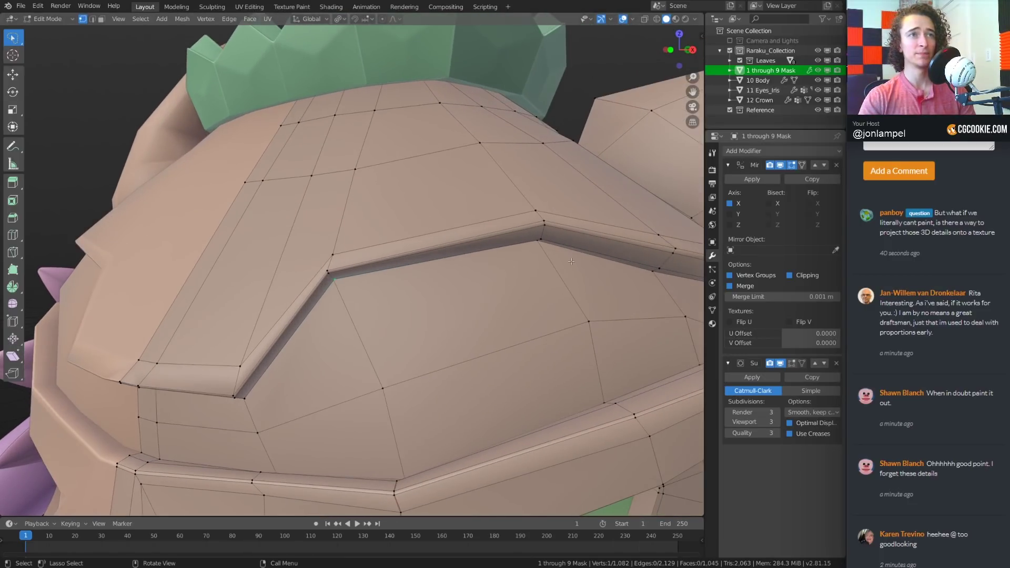
{"action": "middle_click_drag", "start_coordinate": [571, 263], "coordinate": [377, 212]}
{"action": "middle_click_drag", "start_coordinate": [507, 149], "coordinate": [315, 310]}
{"action": "key", "text": "ctrl+r"}
{"action": "key", "text": "Escape"}
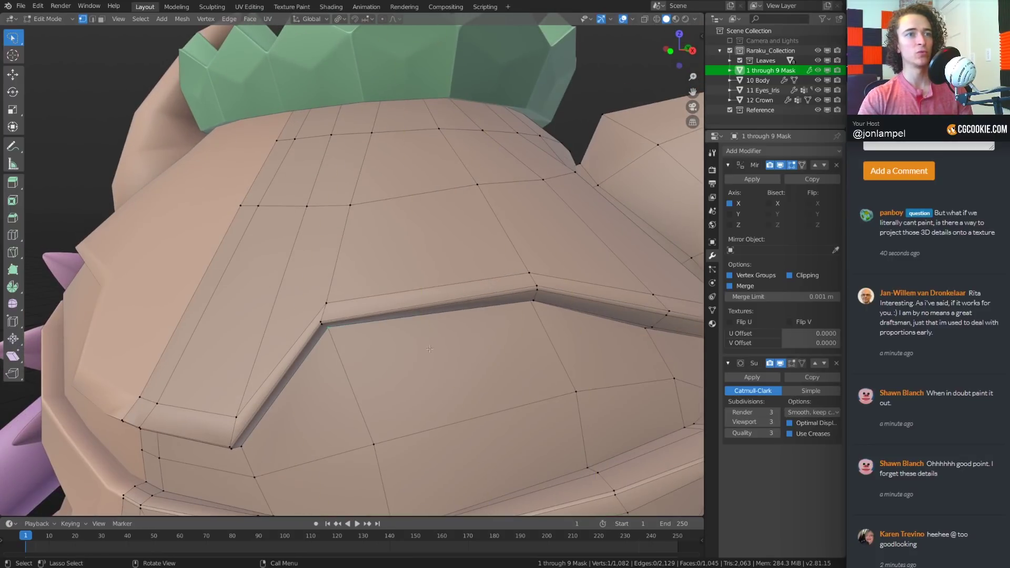
{"action": "scroll", "coordinate": [417, 295], "scroll_direction": "down", "scroll_amount": 6}
{"action": "middle_click_drag", "start_coordinate": [417, 295], "coordinate": [345, 299]}
{"action": "scroll", "coordinate": [362, 298], "scroll_direction": "up", "scroll_amount": 3}
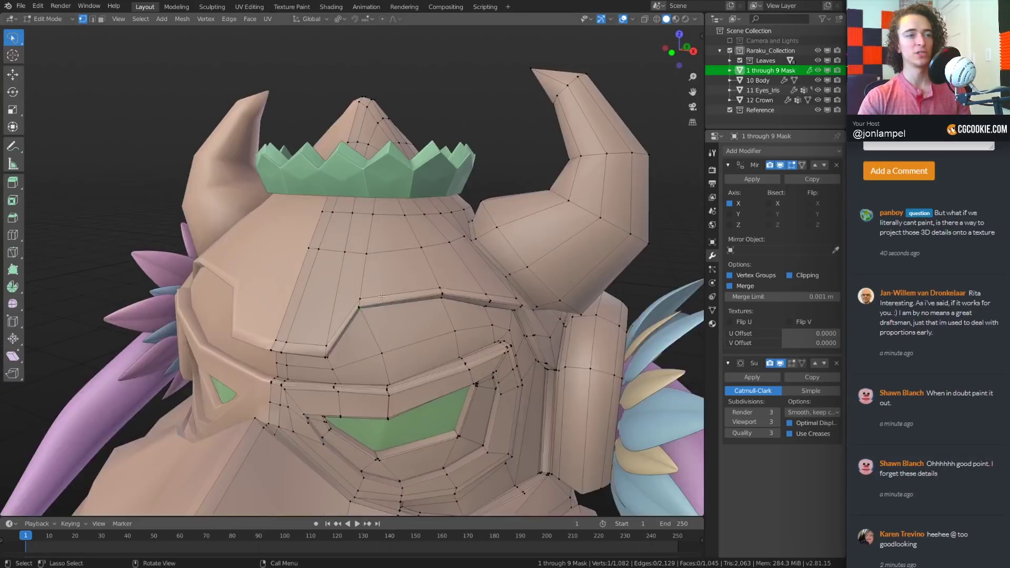
{"action": "scroll", "coordinate": [439, 296], "scroll_direction": "up", "scroll_amount": 3}
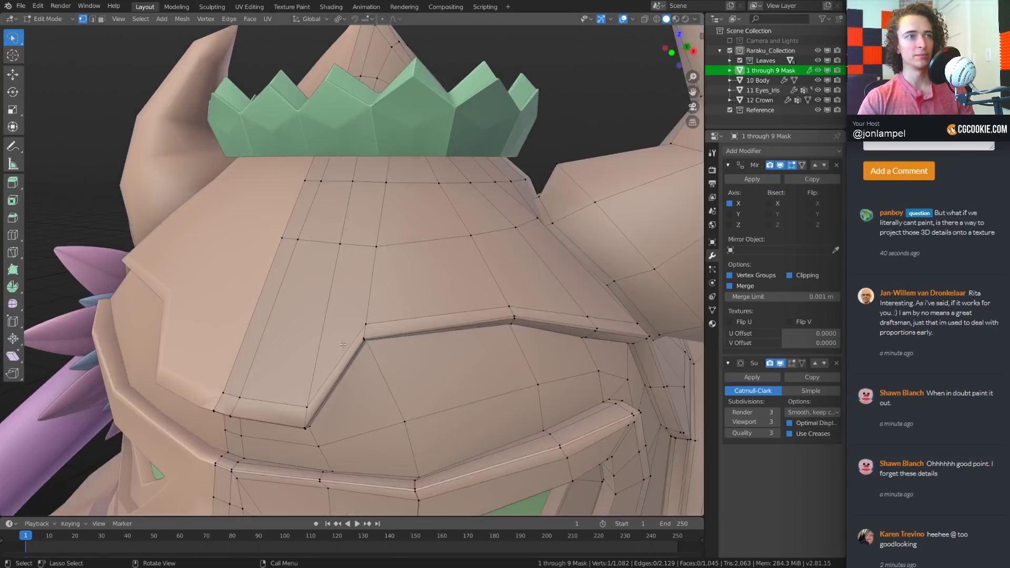
{"action": "middle_click_drag", "start_coordinate": [439, 297], "coordinate": [437, 282]}
{"action": "scroll", "coordinate": [442, 279], "scroll_direction": "up", "scroll_amount": 3}
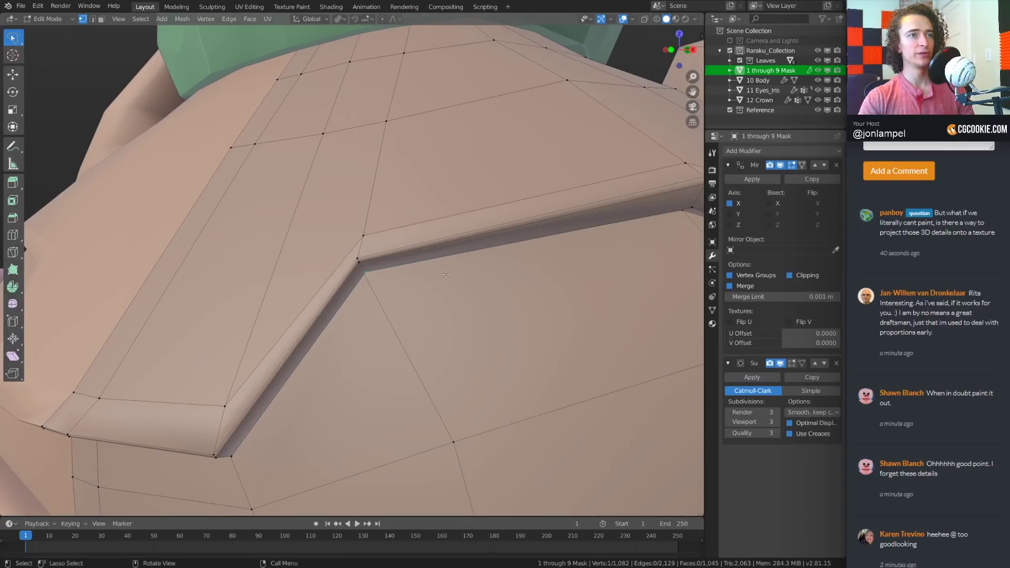
Trace a Knife cut over the brow ridge beside its peak, along the forehead above it, and back across the ridge beside the lower corner
{"action": "mouse_move", "coordinate": [539, 282]}
{"action": "middle_mouse_down"}
{"action": "mouse_move", "coordinate": [518, 287]}
{"action": "mouse_move", "coordinate": [525, 275]}
{"action": "middle_mouse_up"}
{"action": "middle_click_drag", "start_coordinate": [587, 255], "coordinate": [584, 232]}
{"action": "key", "text": "k"}
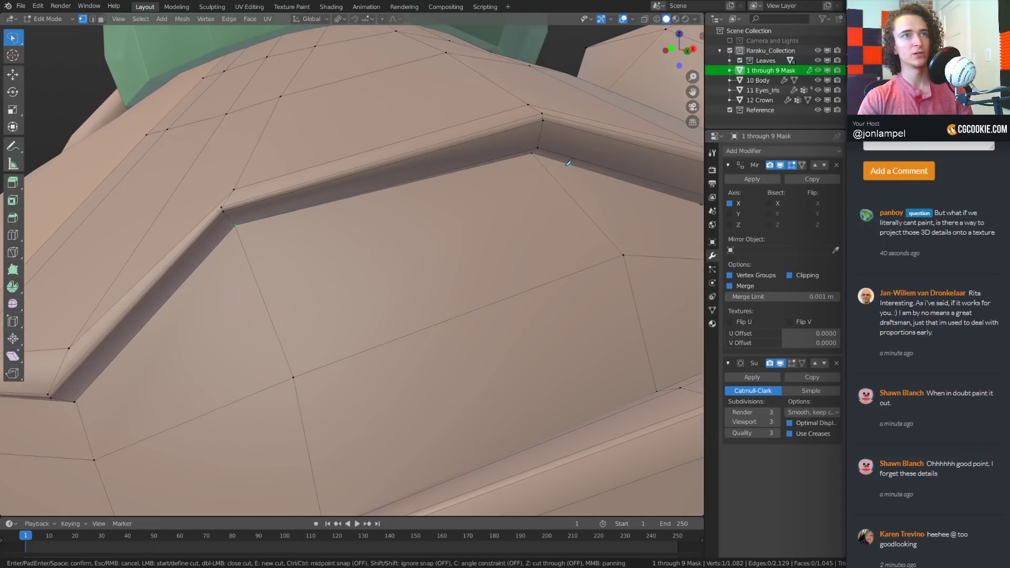
{"action": "left_click", "coordinate": [551, 156]}
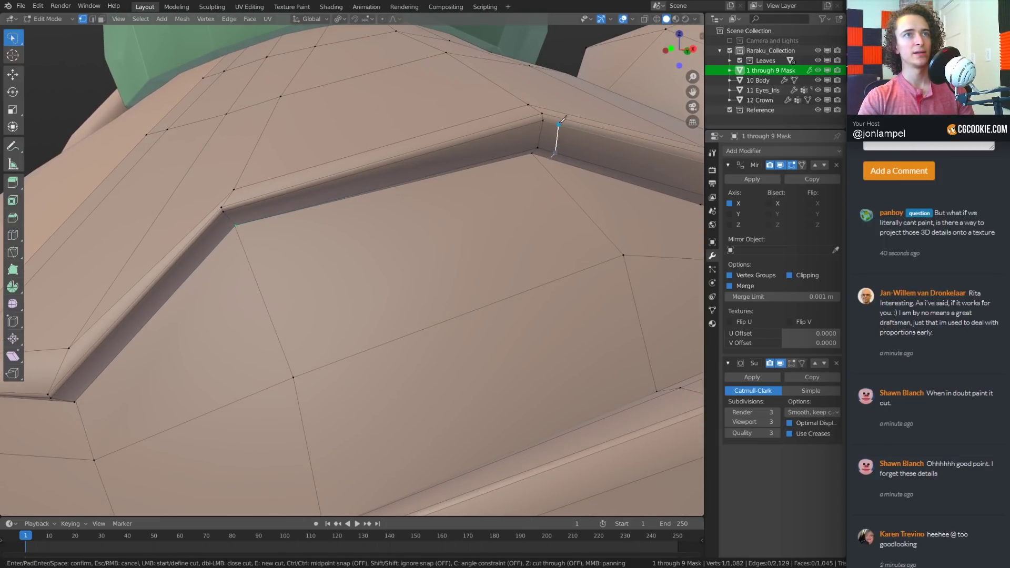
{"action": "left_click", "coordinate": [558, 113]}
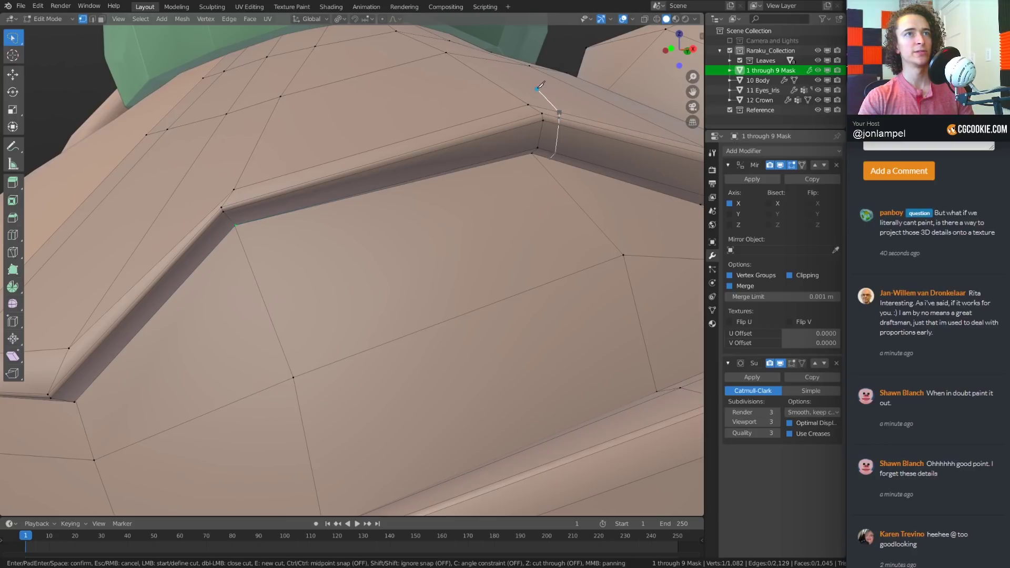
{"action": "left_click", "coordinate": [537, 86]}
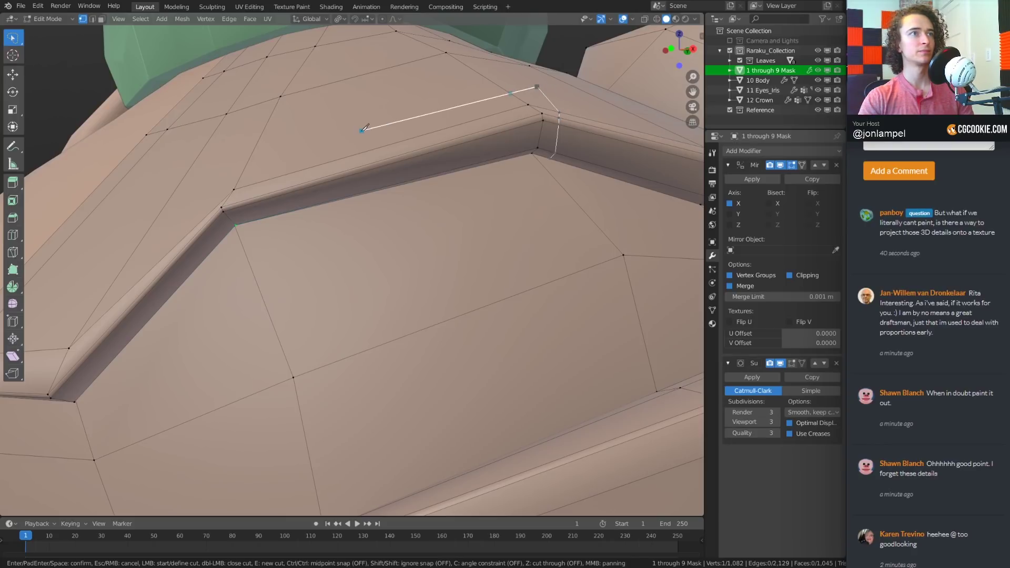
{"action": "left_click", "coordinate": [214, 186]}
{"action": "left_click", "coordinate": [200, 221]}
{"action": "left_click", "coordinate": [220, 240]}
{"action": "key", "text": "e"}
Continue the Knife cut across the surface below the brow ridge, from beneath the lower corner to beside the peak, joining the cut over the ridge
{"action": "left_click", "coordinate": [236, 269]}
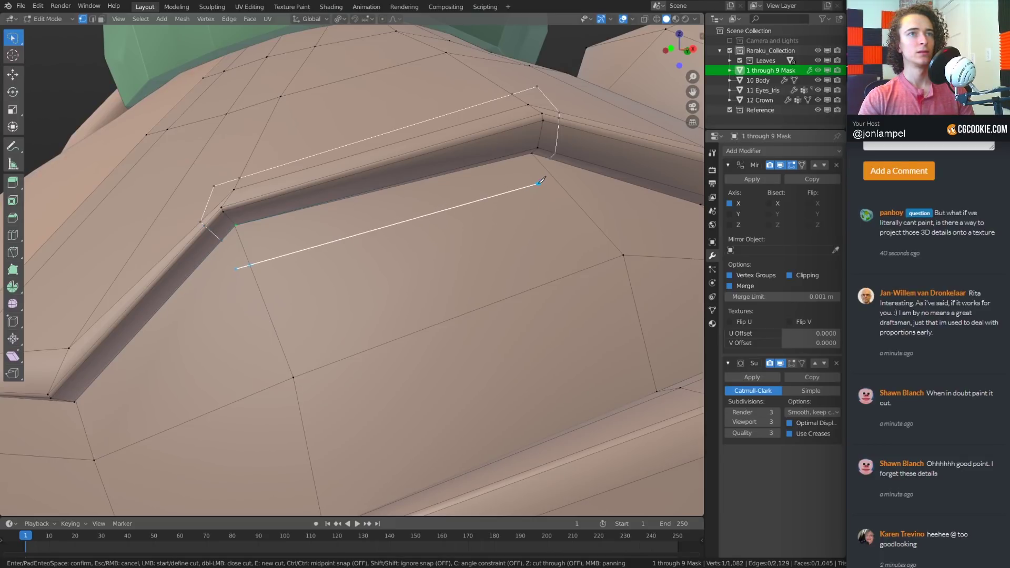
{"action": "left_click", "coordinate": [559, 177]}
{"action": "left_click", "coordinate": [550, 158]}
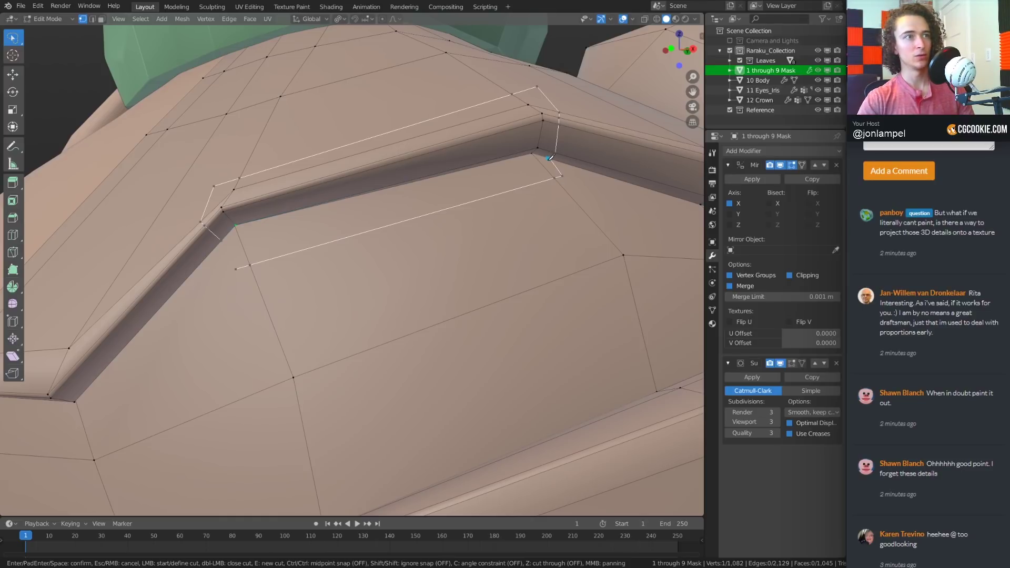
{"action": "key", "text": "e"}
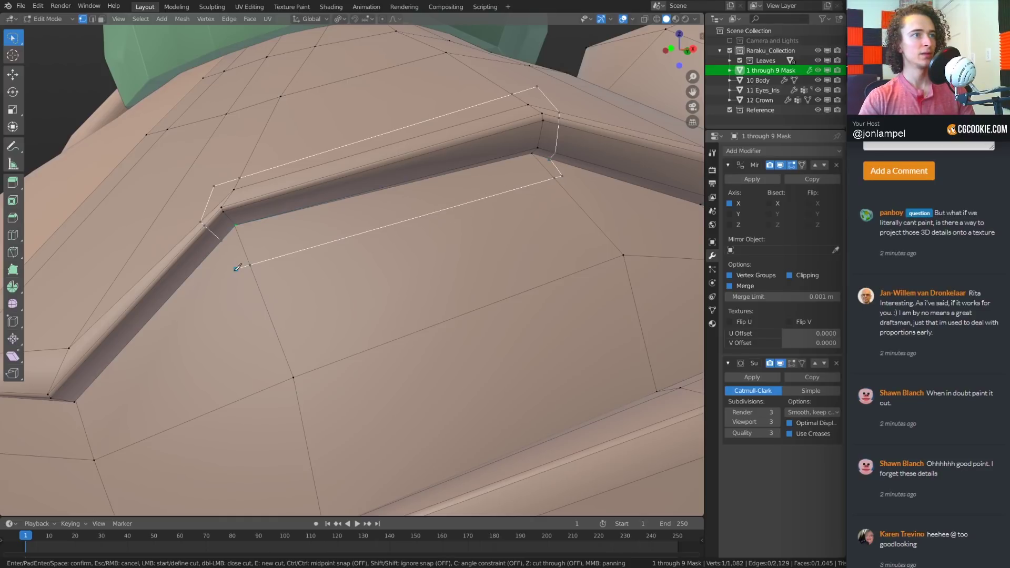
Cut from the path's corners to the existing vertices on the eye surface and the forehead, and apply the Knife cut
{"action": "key", "text": "e"}
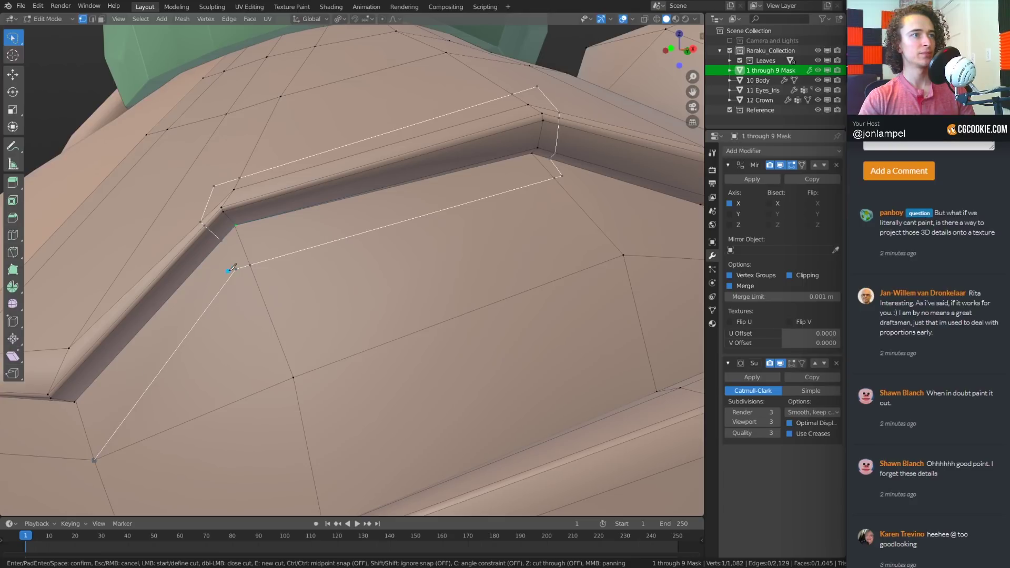
{"action": "left_click", "coordinate": [235, 268]}
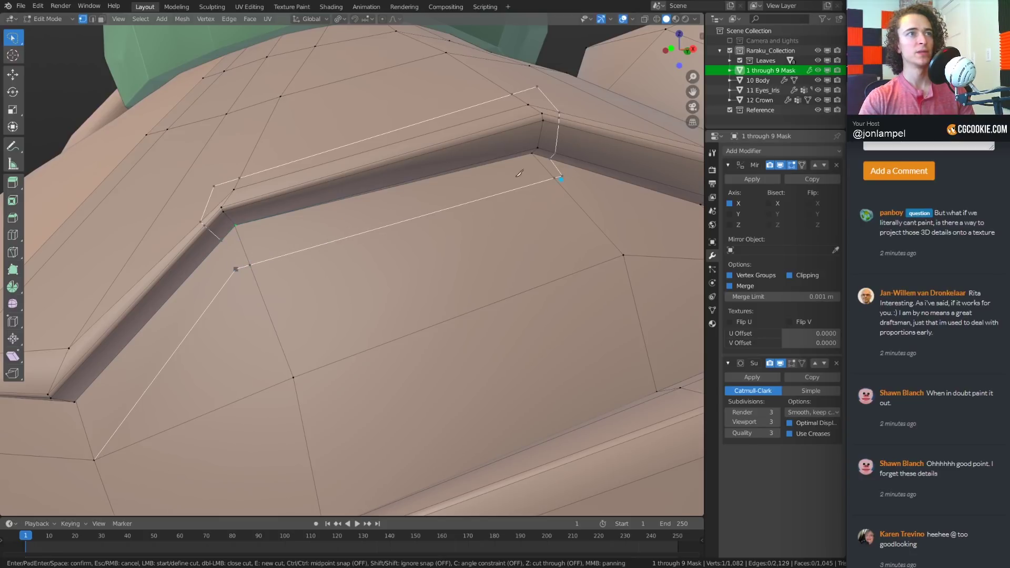
{"action": "left_click", "coordinate": [214, 187]}
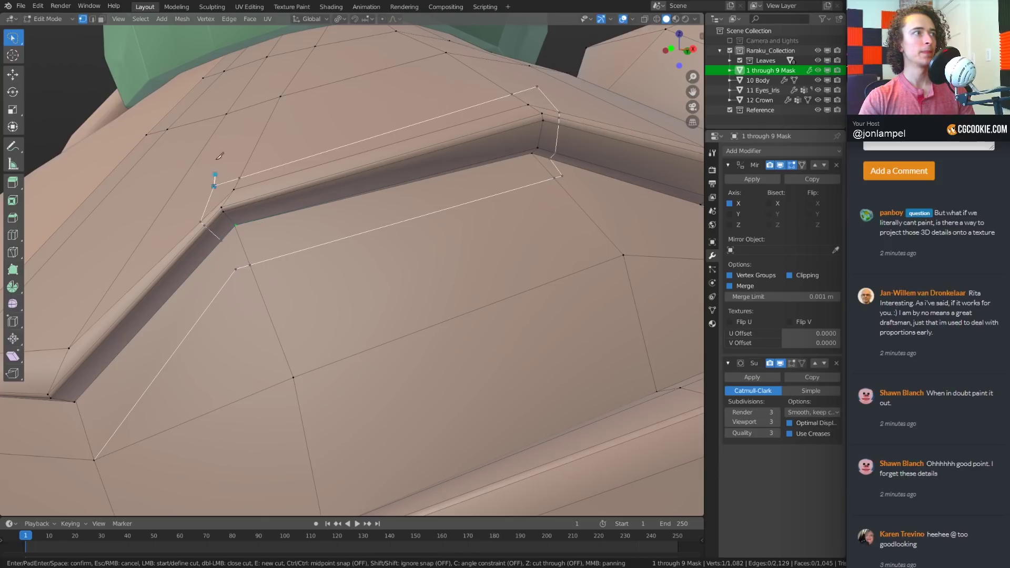
{"action": "left_click", "coordinate": [226, 113]}
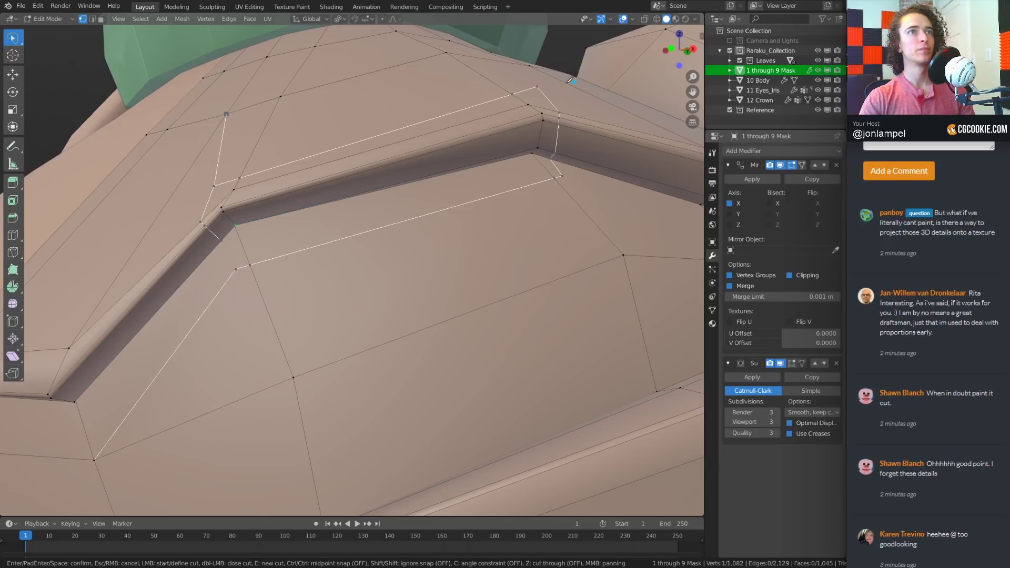
{"action": "left_click", "coordinate": [528, 66]}
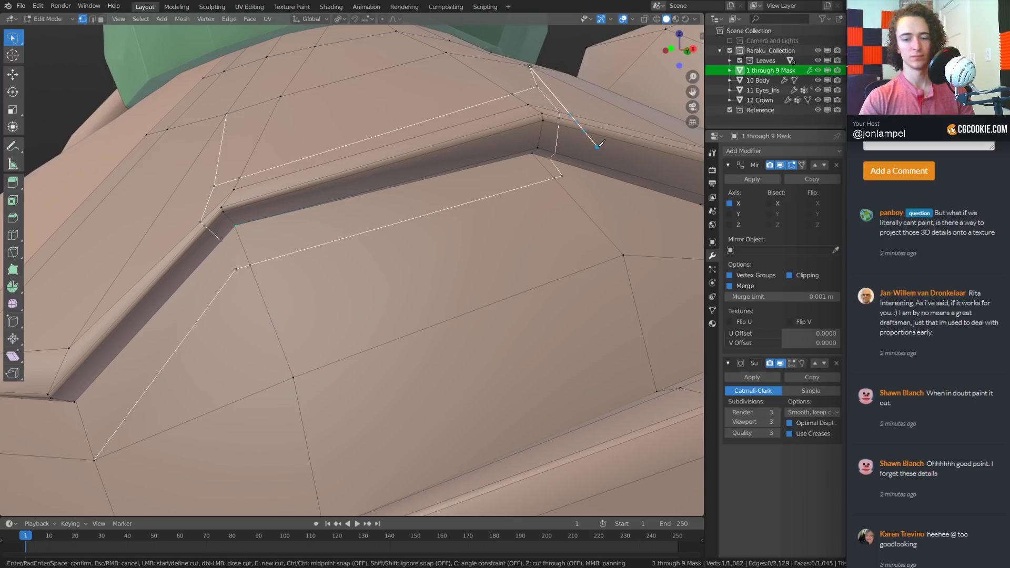
{"action": "key", "text": "Return"}
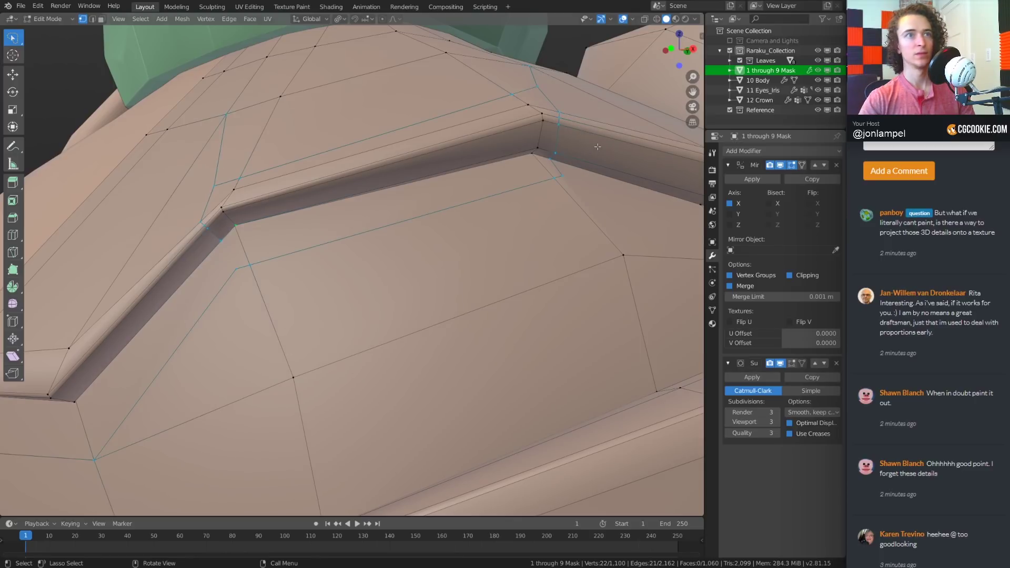
Nudge the cut vertex at the ridge's lower corner and connect it to the cut's corner vertex on the surface below
{"action": "left_click", "coordinate": [236, 267]}
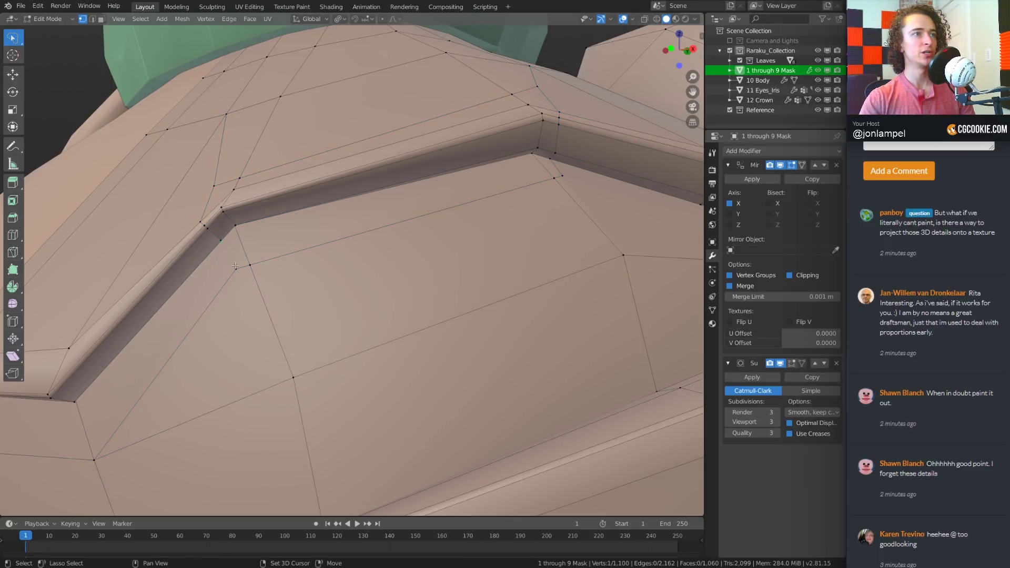
{"action": "middle_click_drag", "start_coordinate": [235, 266], "coordinate": [247, 255]}
{"action": "scroll", "coordinate": [248, 216], "scroll_direction": "up", "scroll_amount": 2}
{"action": "scroll", "coordinate": [244, 206], "scroll_direction": "down", "scroll_amount": 1}
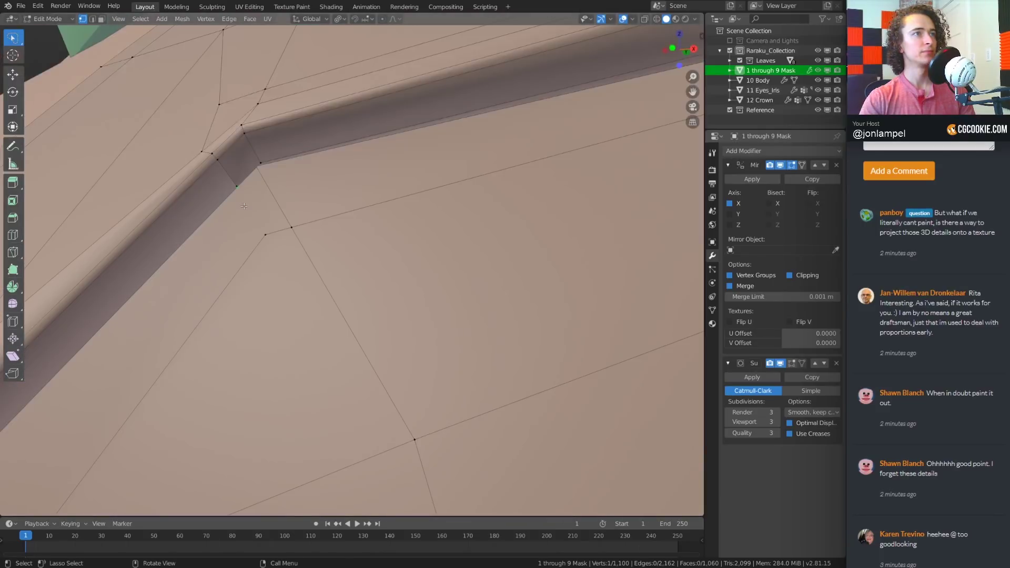
{"action": "key", "text": "g"}
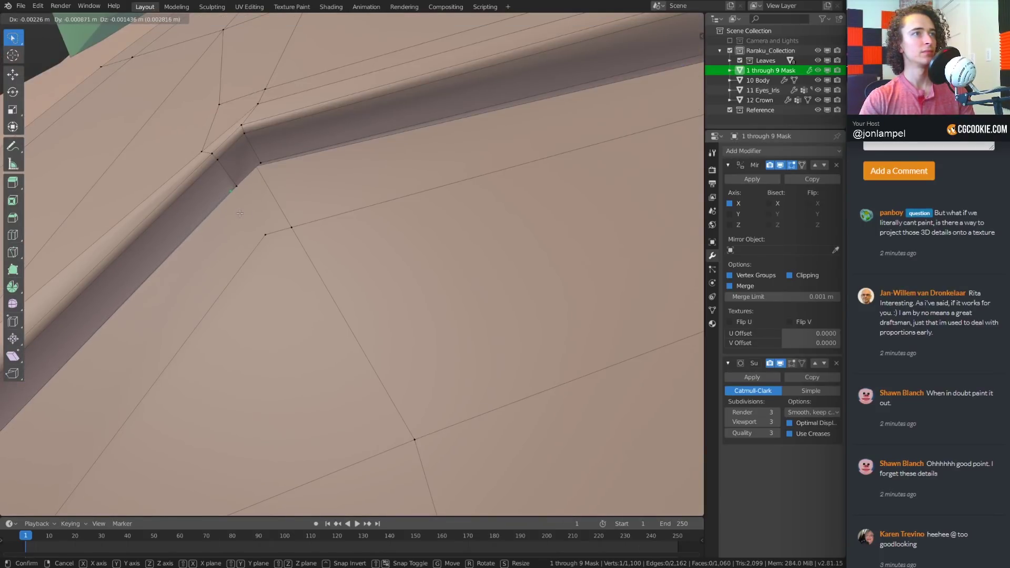
{"action": "left_click", "coordinate": [240, 213]}
{"action": "left_click", "coordinate": [265, 234], "text": "shift"}
{"action": "key", "text": "j"}
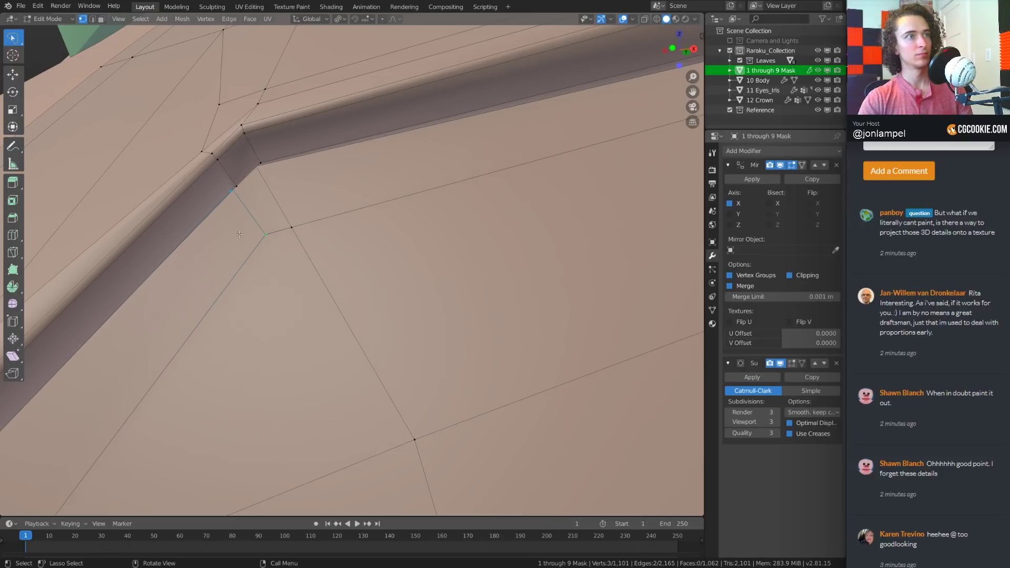
Connect the cut's end vertex below the ridge's peak to the nearest vertex of the eye surface's next edge loop
{"action": "scroll", "coordinate": [239, 234], "scroll_direction": "down", "scroll_amount": 4}
{"action": "middle_click_drag", "start_coordinate": [386, 234], "coordinate": [355, 242]}
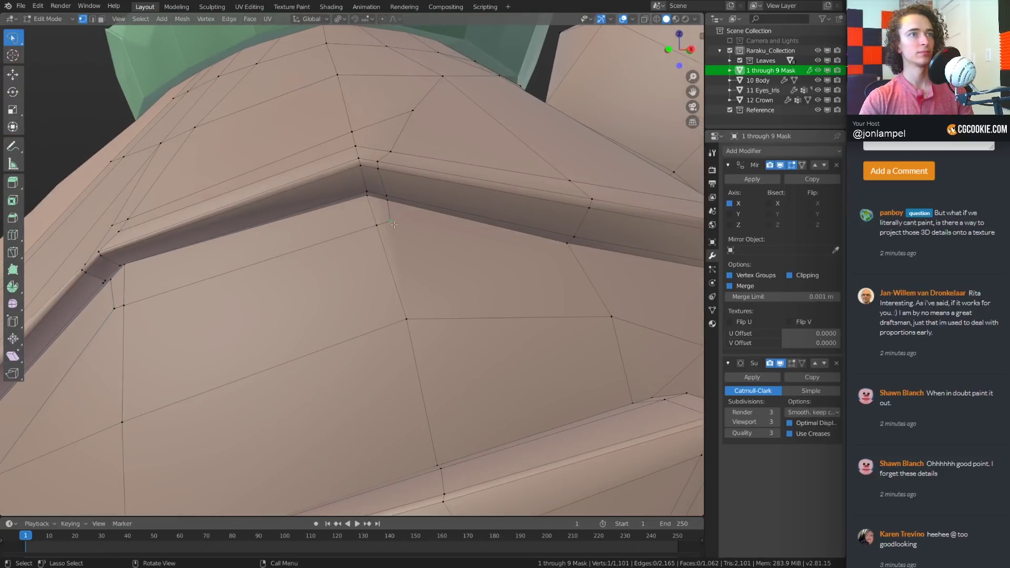
{"action": "key", "text": "k"}
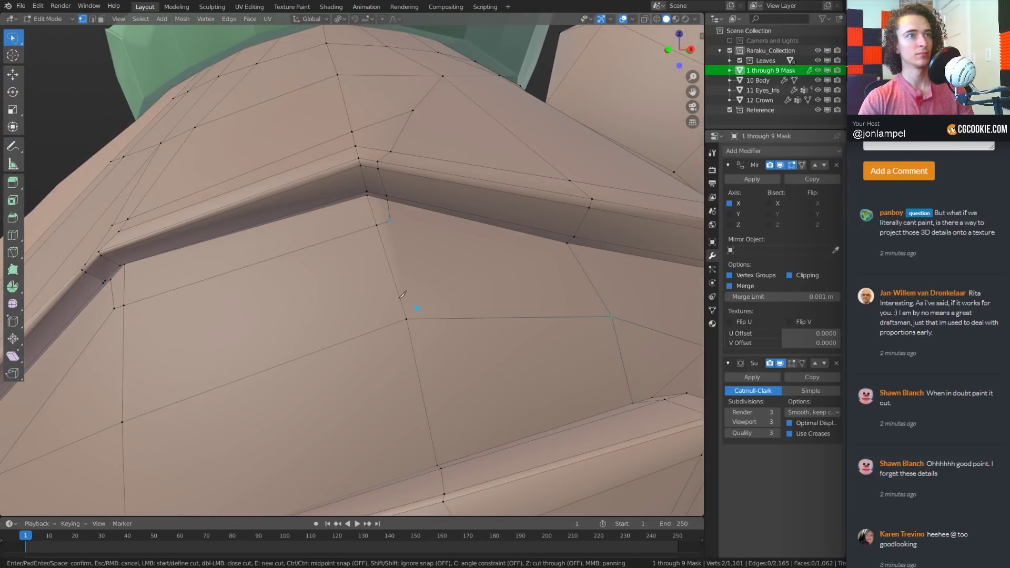
{"action": "key", "text": "Escape"}
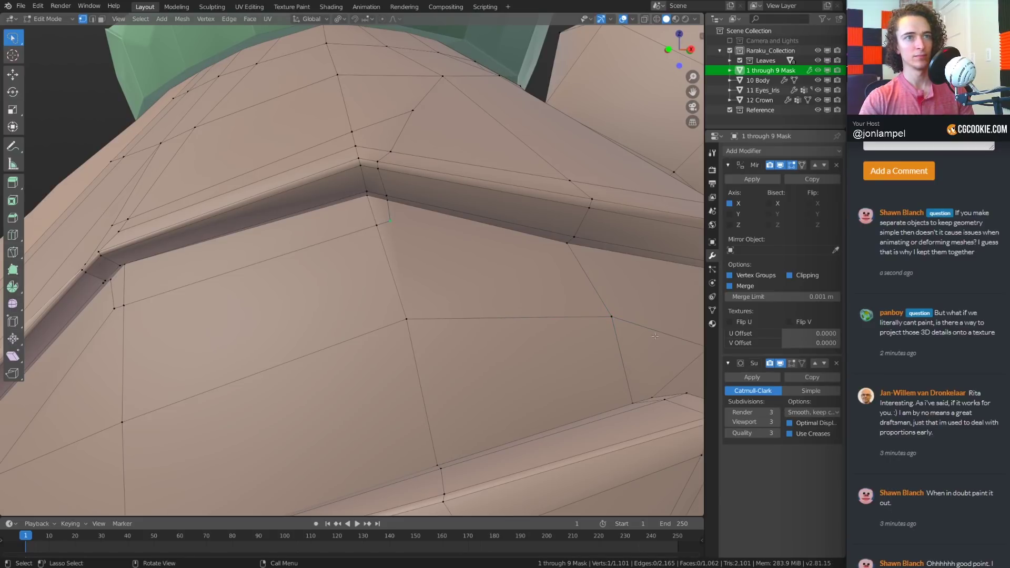
{"action": "left_click", "coordinate": [612, 316], "text": "shift"}
{"action": "key", "text": "j"}
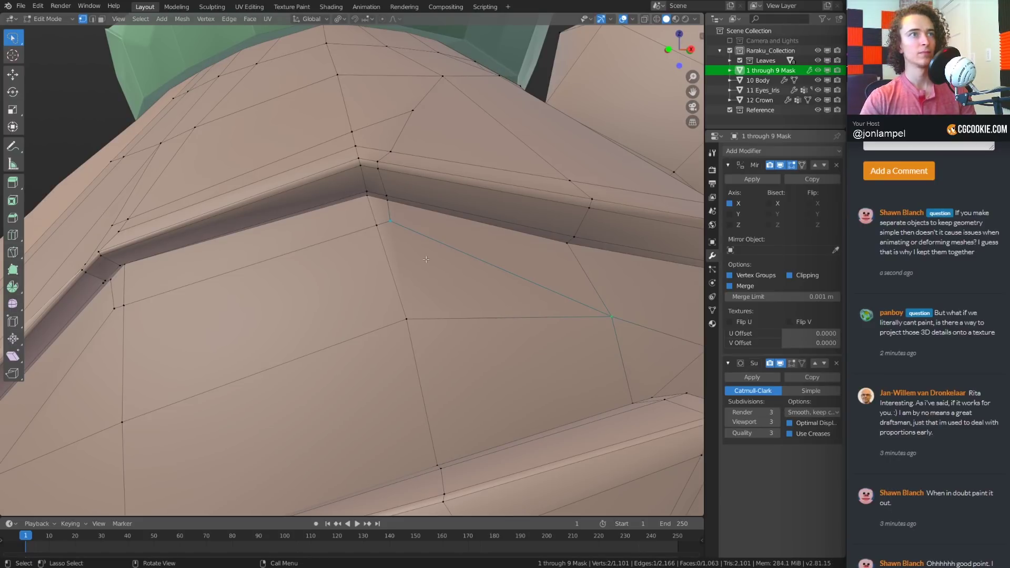
Slide the vertices just above the ridge's lower corner along their edges to even out the spacing of the new loop
{"action": "middle_click_drag", "start_coordinate": [425, 259], "coordinate": [433, 269]}
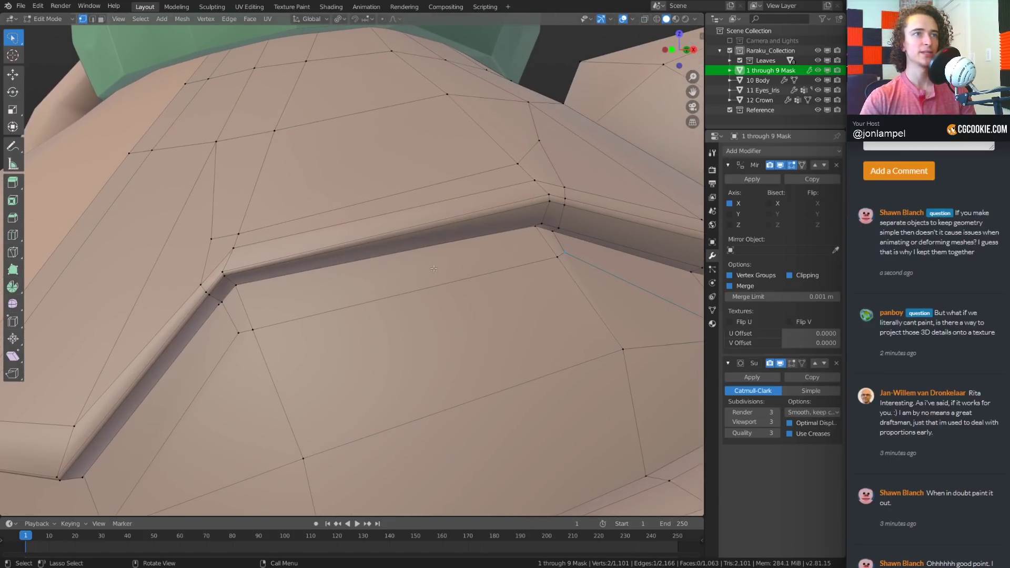
{"action": "key", "text": "g"}
{"action": "key", "text": "g"}
{"action": "left_click", "coordinate": [243, 225]}
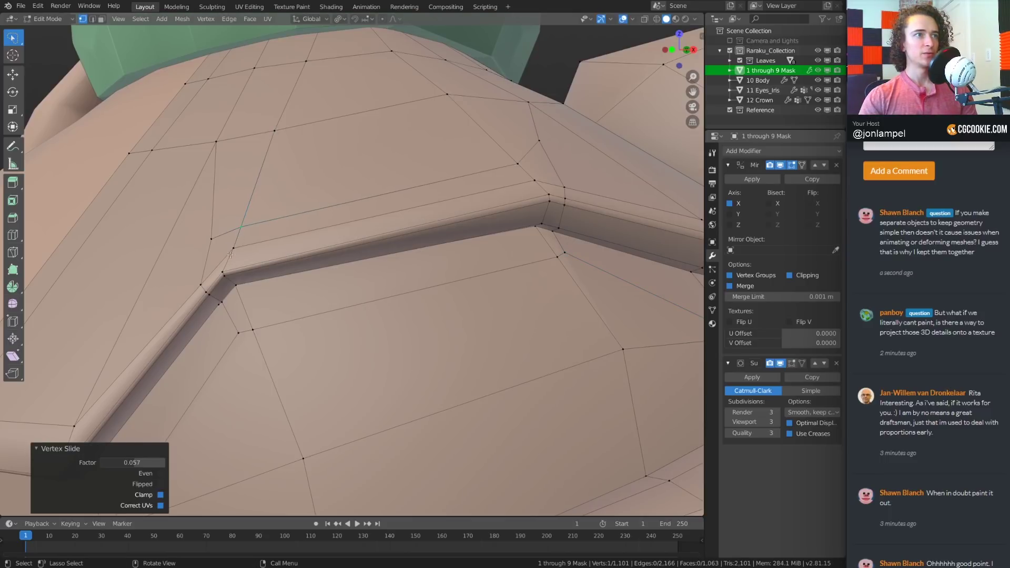
{"action": "left_click", "coordinate": [230, 250]}
{"action": "key", "text": "g"}
{"action": "key", "text": "g"}
{"action": "left_click", "coordinate": [223, 268]}
{"action": "key", "text": "g"}
{"action": "key", "text": "g"}
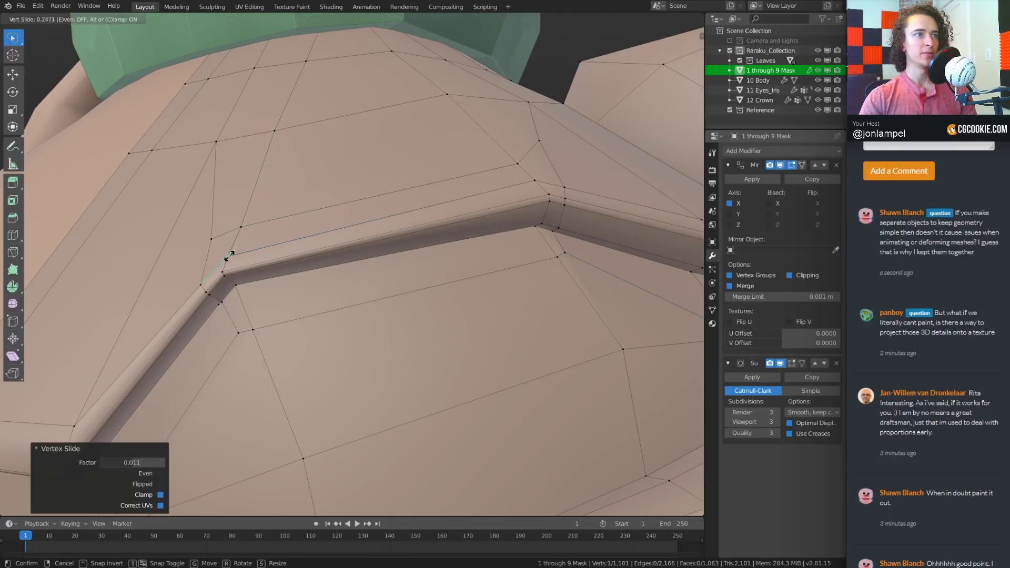
{"action": "left_click", "coordinate": [230, 254]}
Slide the cut's outer corner vertices on the forehead, above the lower corner and above the peak, closer to the ridge
{"action": "left_click", "coordinate": [210, 236]}
{"action": "key", "text": "g"}
{"action": "key", "text": "g"}
{"action": "left_click", "coordinate": [239, 219]}
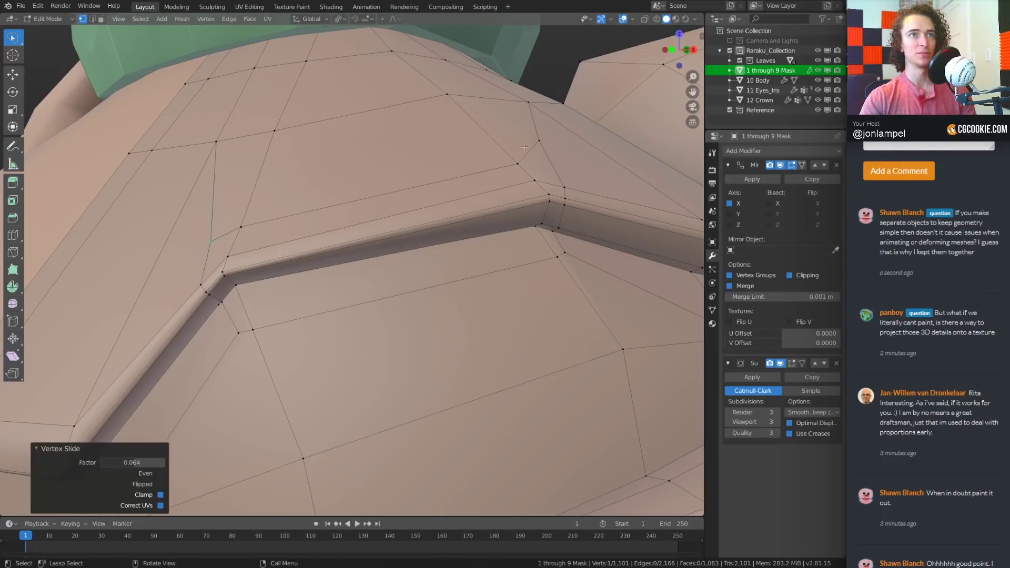
{"action": "middle_click_drag", "start_coordinate": [552, 160], "coordinate": [492, 231]}
{"action": "left_click", "coordinate": [476, 251]}
{"action": "key", "text": "g"}
{"action": "key", "text": "g"}
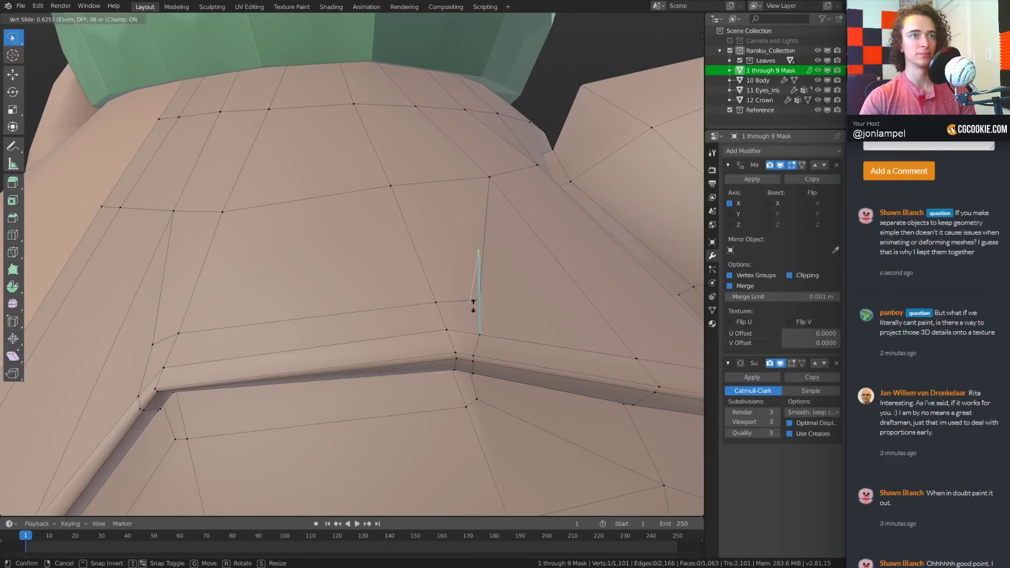
{"action": "left_click", "coordinate": [473, 303]}
Switch to Object Mode and examine the smoothed corners of the brow ridge from several angles
{"action": "scroll", "coordinate": [463, 315], "scroll_direction": "down", "scroll_amount": 2}
{"action": "middle_click_drag", "start_coordinate": [432, 336], "coordinate": [456, 330]}
{"action": "middle_click_drag", "start_coordinate": [578, 366], "coordinate": [514, 304], "text": "shift"}
{"action": "key", "text": "ctrl+Tab"}
{"action": "left_click", "coordinate": [416, 296]}
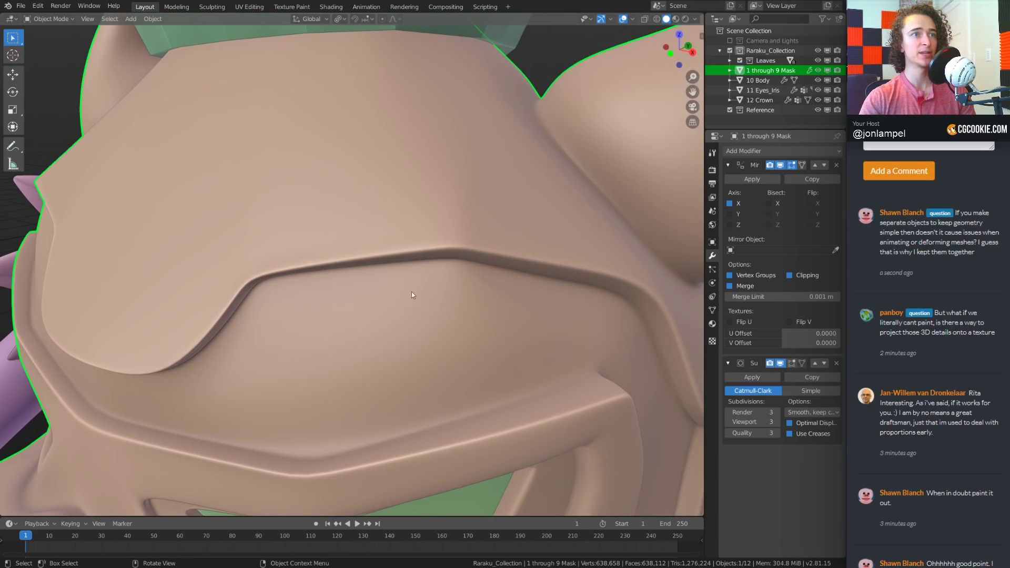
{"action": "scroll", "coordinate": [412, 294], "scroll_direction": "down", "scroll_amount": 5}
{"action": "mouse_move", "coordinate": [413, 294]}
{"action": "middle_mouse_down"}
{"action": "mouse_move", "coordinate": [459, 288]}
{"action": "mouse_move", "coordinate": [406, 308]}
{"action": "middle_mouse_up"}
{"action": "scroll", "coordinate": [427, 258], "scroll_direction": "up", "scroll_amount": 8}
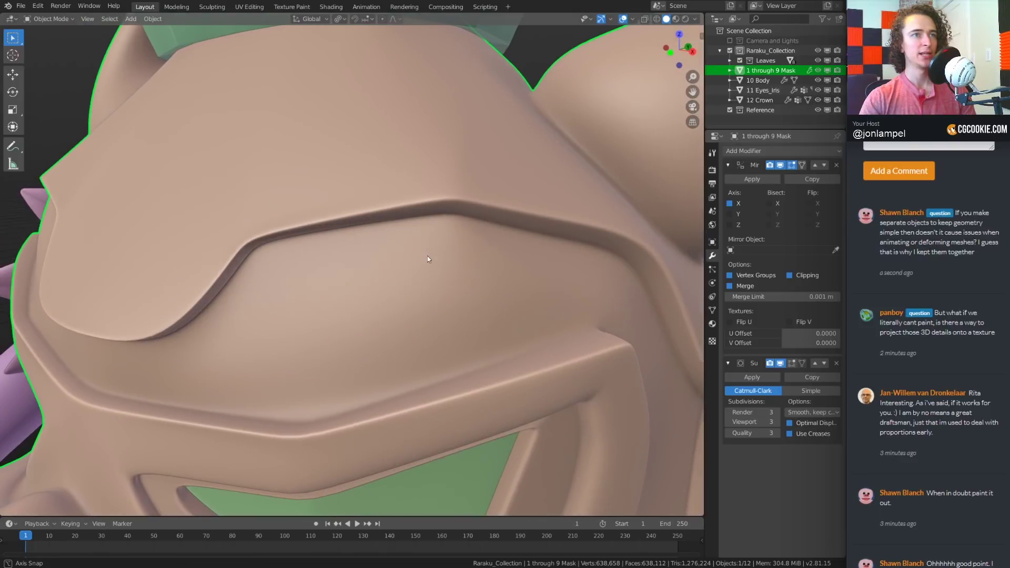
{"action": "middle_click_drag", "start_coordinate": [427, 259], "coordinate": [414, 288]}
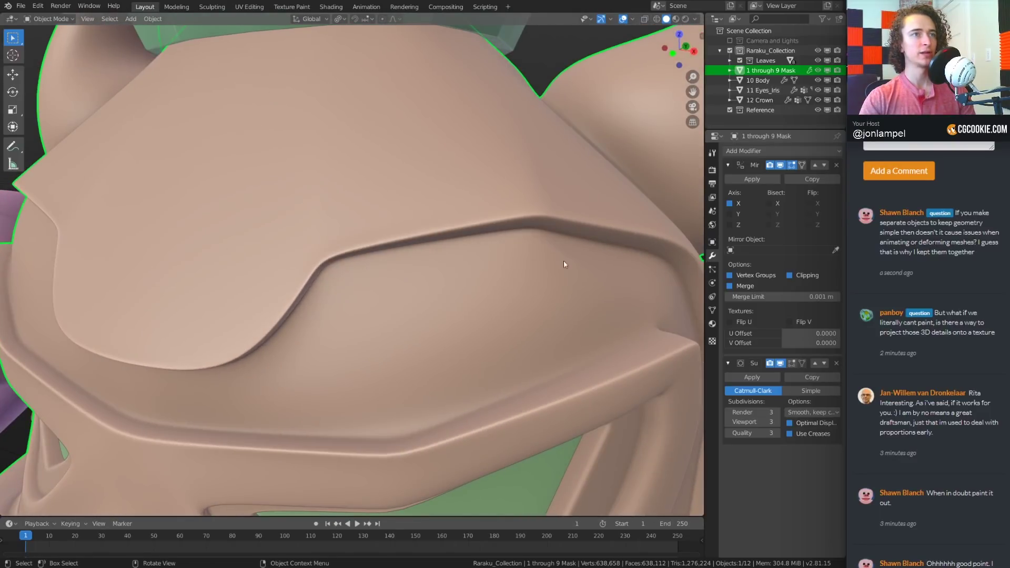
Return to Edit Mode and slide the cut's vertex below the peak closer to the ridge
{"action": "key", "text": "Tab"}
{"action": "middle_click_drag", "start_coordinate": [499, 251], "coordinate": [495, 261]}
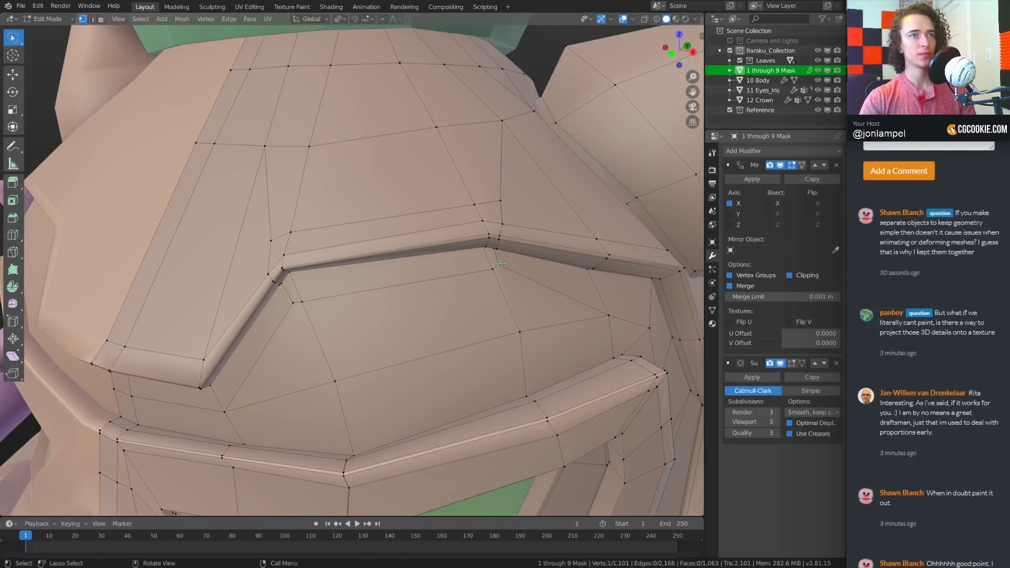
{"action": "key", "text": "shift+v"}
{"action": "left_click", "coordinate": [498, 258]}
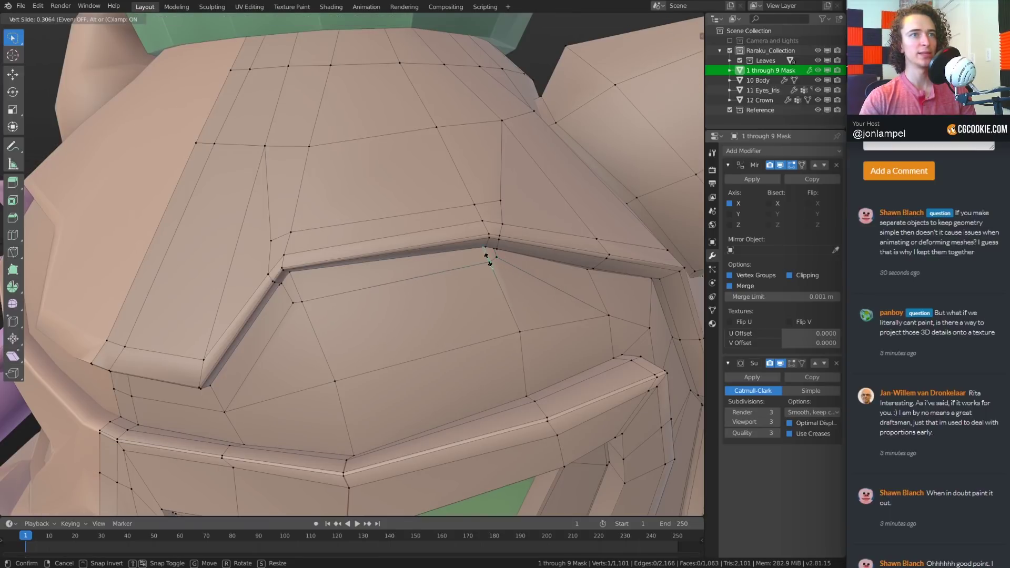
{"action": "left_click", "coordinate": [374, 281], "text": "alt"}
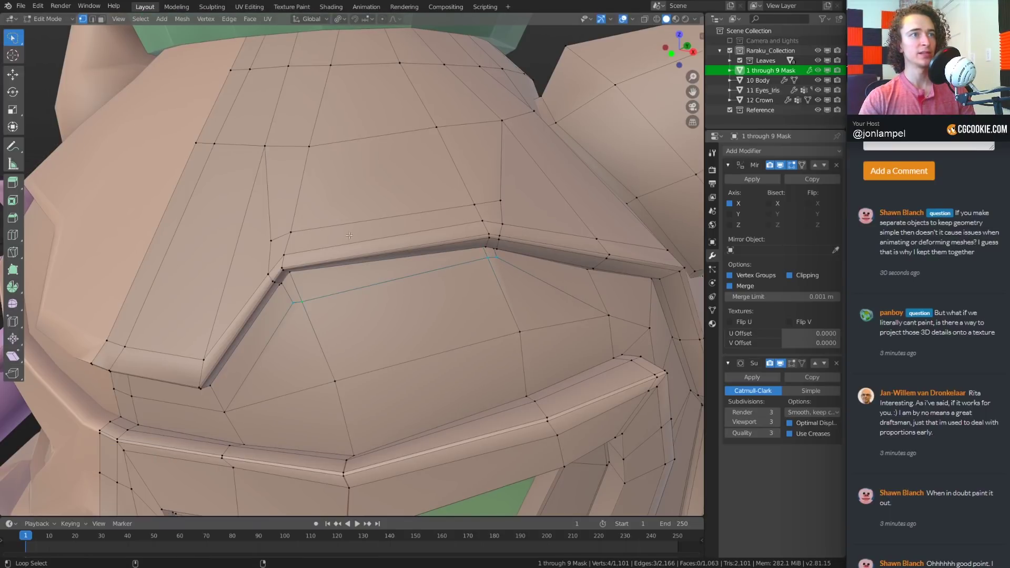
{"action": "left_click", "coordinate": [500, 200]}
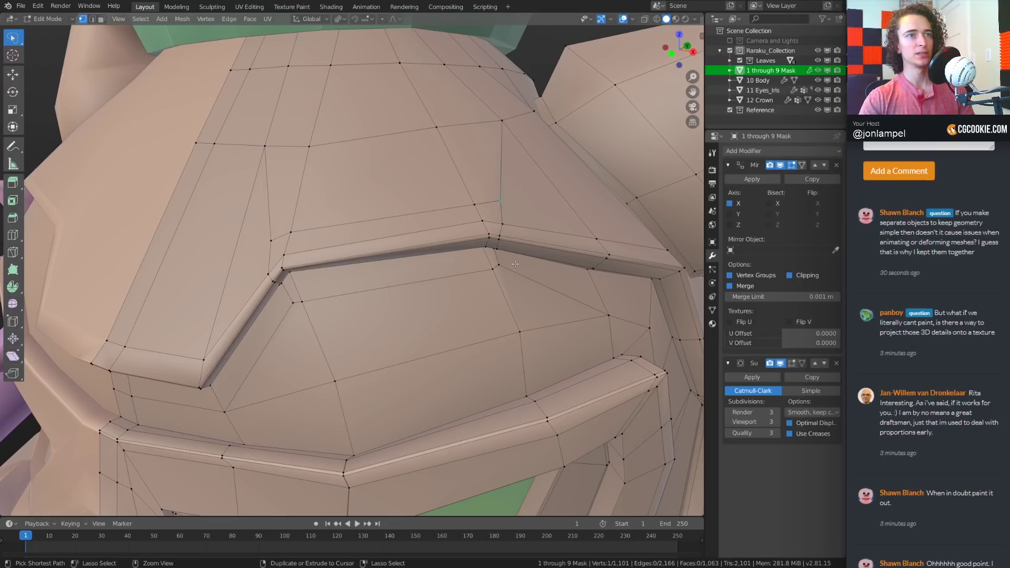
Undo the vertex slides, the added connections and the whole Knife cut around the brow ridge
{"action": "key", "text": "ctrl+z"}
{"action": "key", "text": "ctrl+z"}
{"action": "key", "text": "ctrl+z"}
{"action": "key", "text": "ctrl+z"}
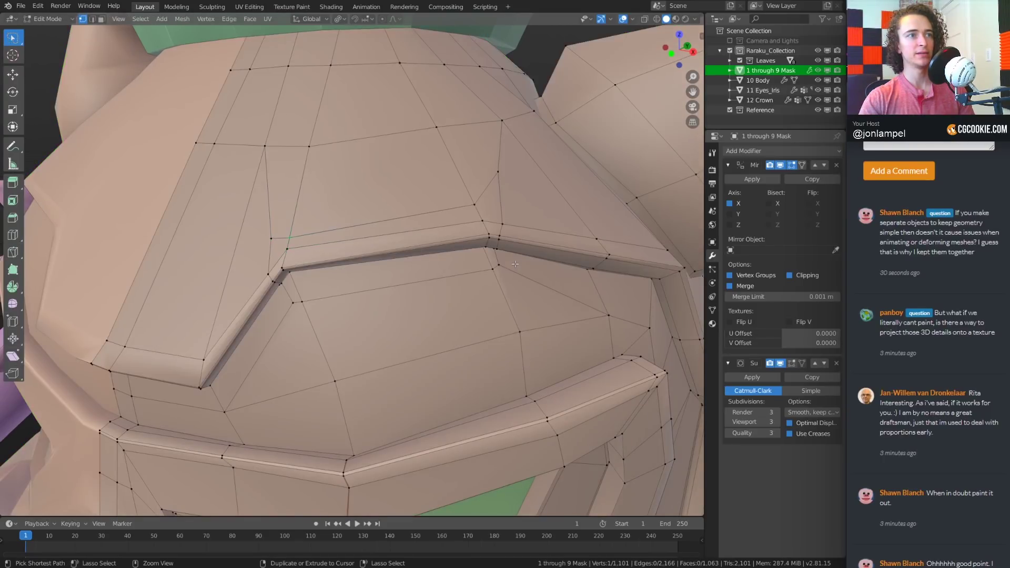
{"action": "key", "text": "ctrl+z"}
{"action": "key", "text": "ctrl+z"}
Inset the four faces of the brow ridge segment between its lower corner and its peak
{"action": "middle_click_drag", "start_coordinate": [489, 247], "coordinate": [451, 219]}
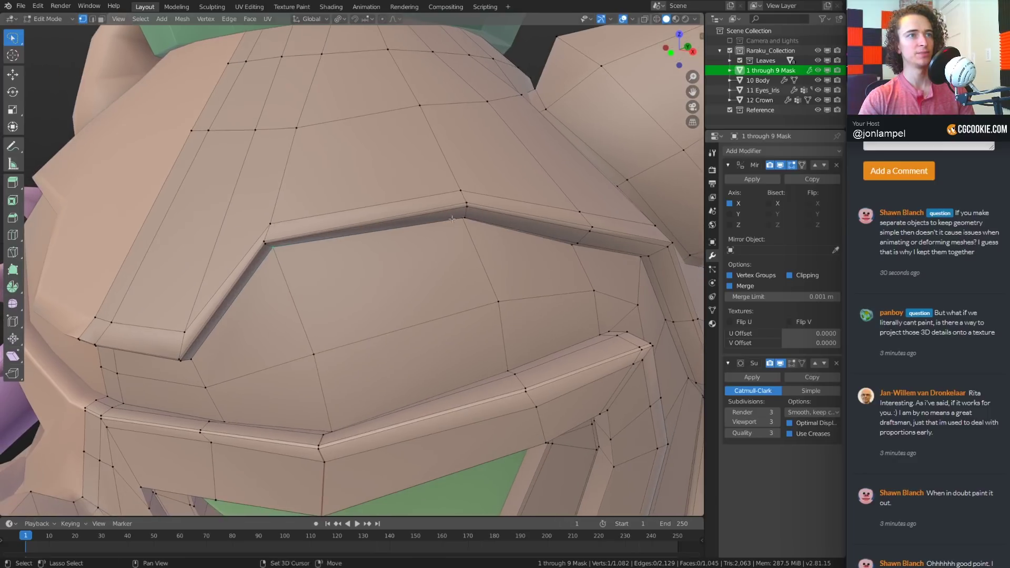
{"action": "scroll", "coordinate": [452, 219], "scroll_direction": "up", "scroll_amount": 2}
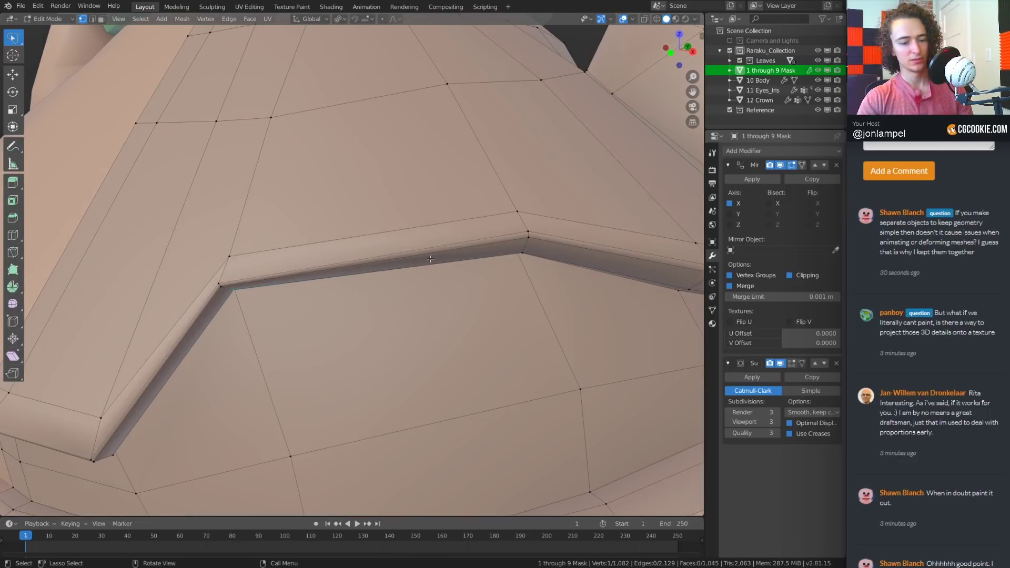
{"action": "key", "text": "3"}
{"action": "left_click", "coordinate": [444, 255], "text": "alt"}
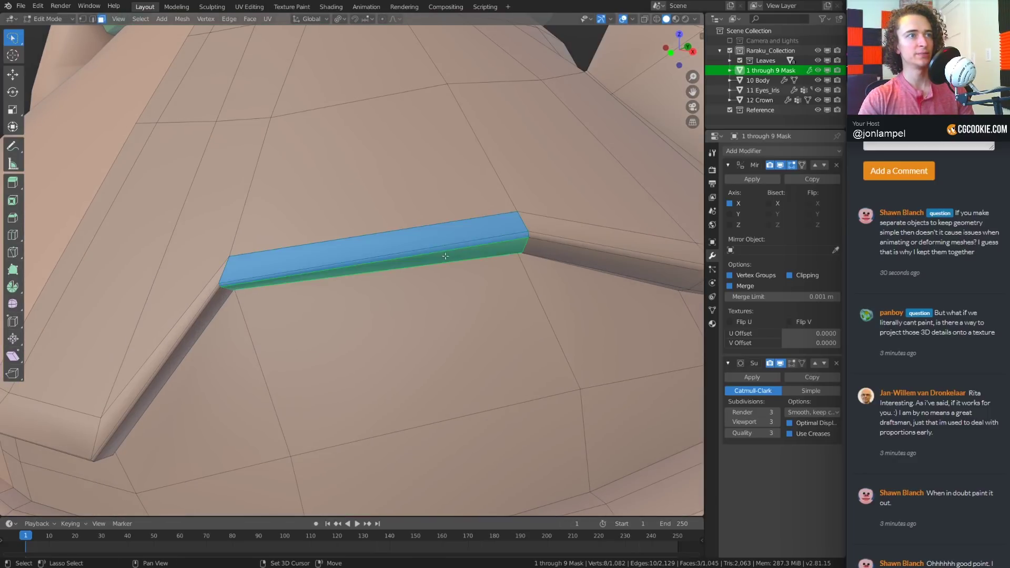
{"action": "middle_click_drag", "start_coordinate": [445, 256], "coordinate": [468, 239]}
{"action": "left_click", "coordinate": [499, 136], "text": "shift"}
{"action": "scroll", "coordinate": [514, 208], "scroll_direction": "up", "scroll_amount": 3}
{"action": "scroll", "coordinate": [514, 209], "scroll_direction": "down", "scroll_amount": 5}
{"action": "scroll", "coordinate": [426, 276], "scroll_direction": "up", "scroll_amount": 5}
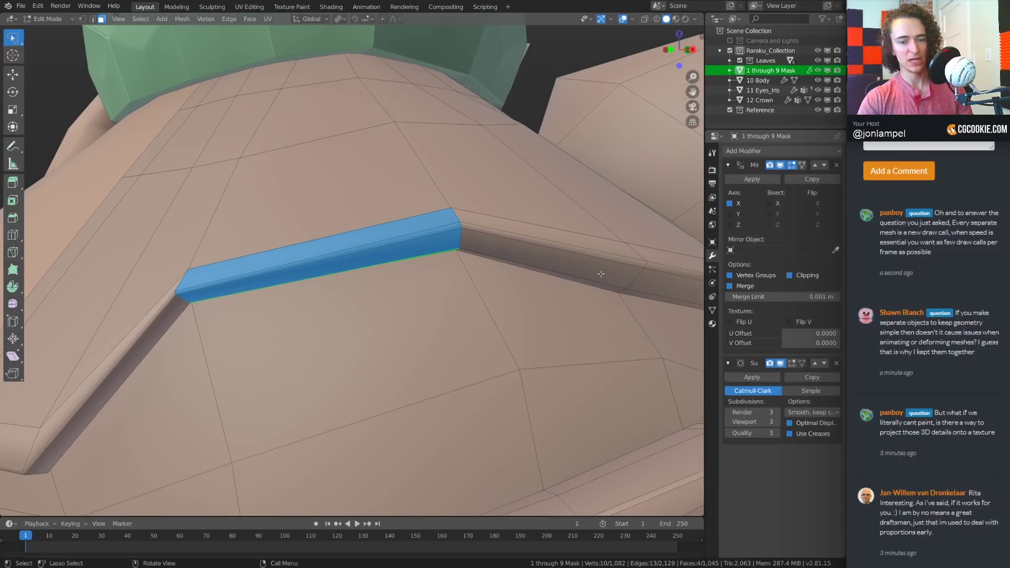
{"action": "key", "text": "i"}
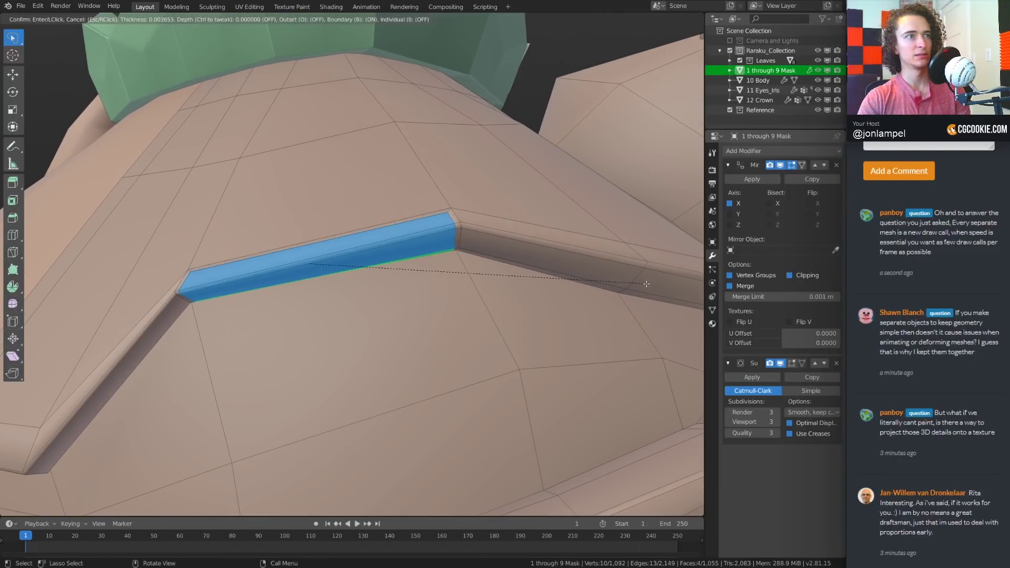
{"action": "left_click", "coordinate": [643, 287]}
Switch between Object Mode and Edit Mode to compare the smoothed ridge corners with the inset faces
{"action": "key", "text": "ctrl+Tab"}
{"action": "left_click", "coordinate": [418, 310]}
{"action": "scroll", "coordinate": [375, 311], "scroll_direction": "down", "scroll_amount": 6}
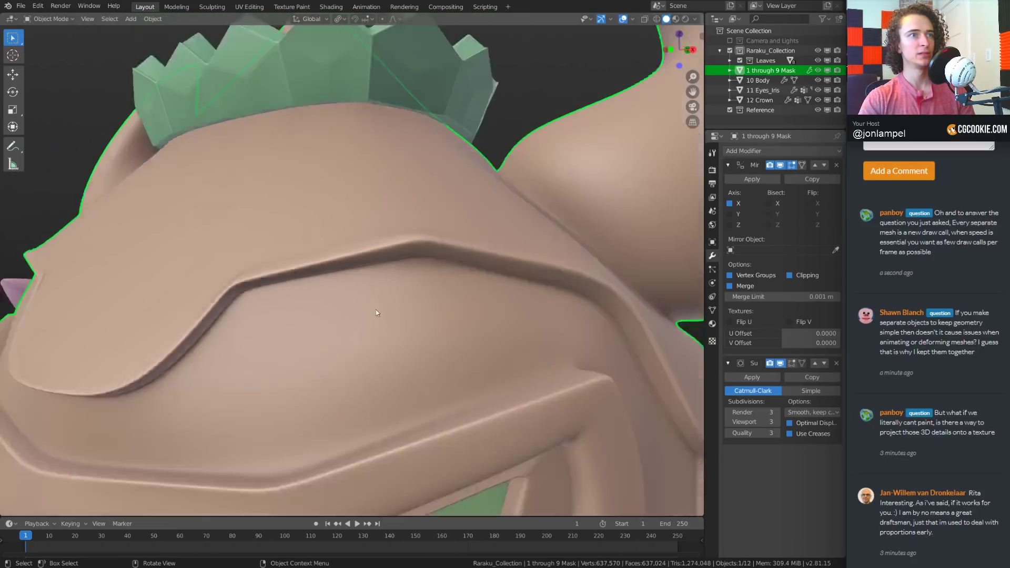
{"action": "middle_click_drag", "start_coordinate": [375, 310], "coordinate": [430, 347]}
{"action": "scroll", "coordinate": [387, 334], "scroll_direction": "up", "scroll_amount": 8}
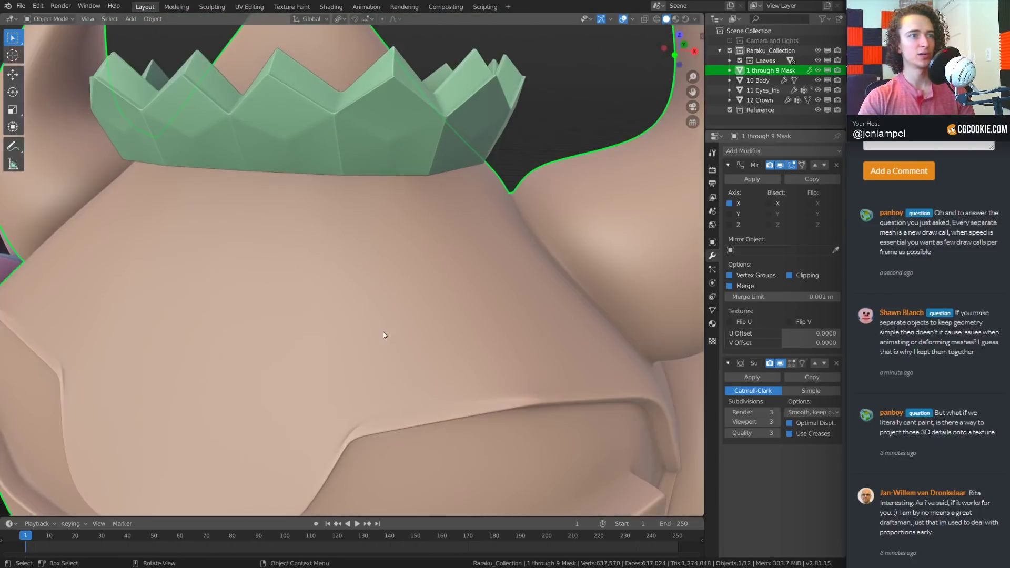
{"action": "key", "text": "Tab"}
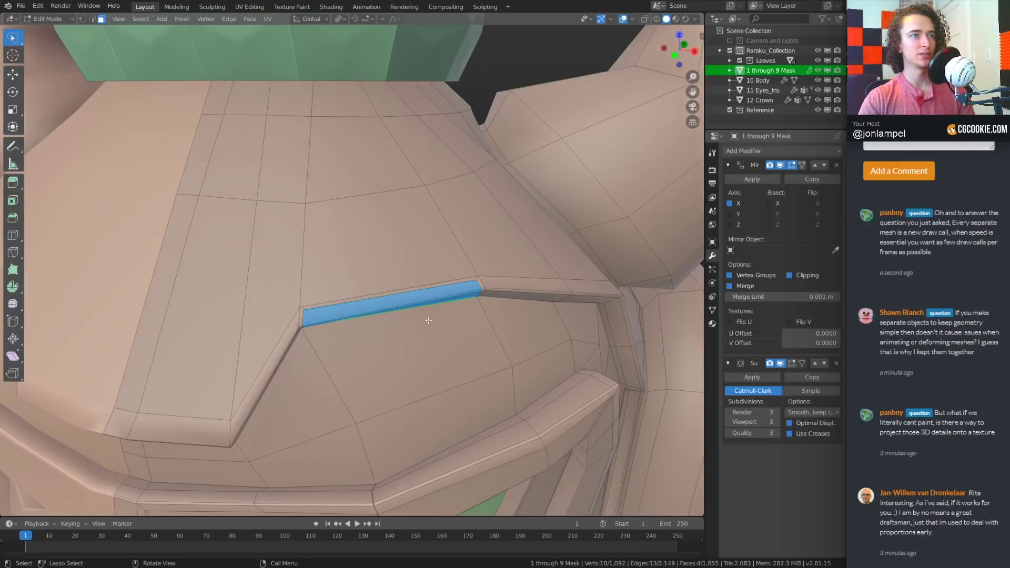
{"action": "key", "text": "ctrl+Tab"}
{"action": "left_click", "coordinate": [310, 295]}
{"action": "key", "text": "Tab"}
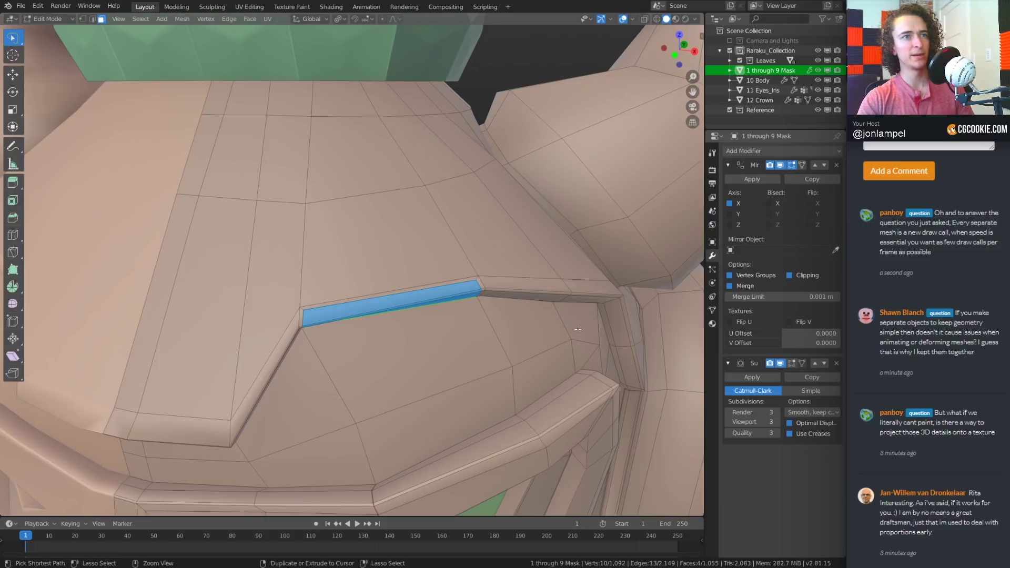
{"action": "key", "text": "Tab"}
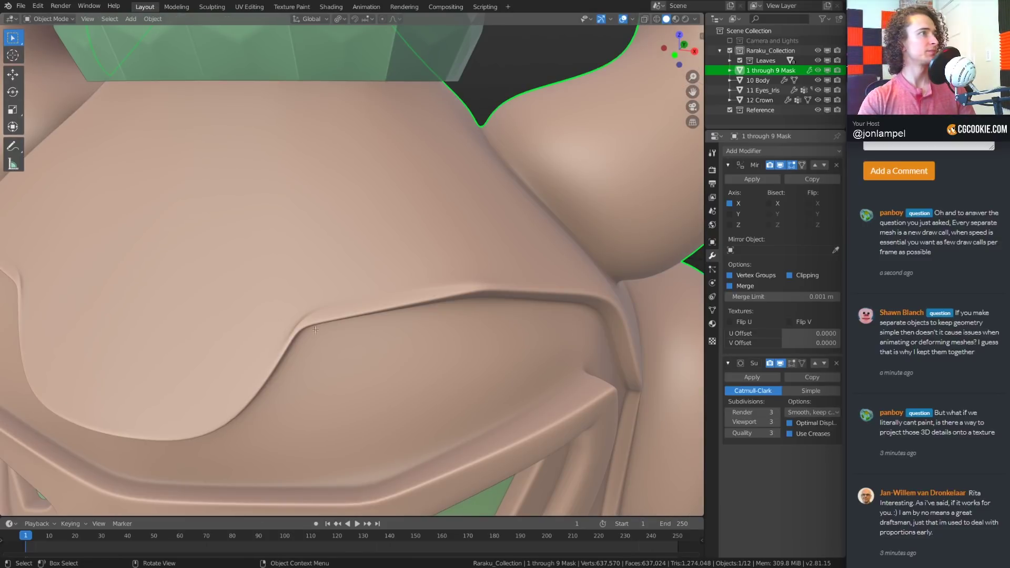
{"action": "scroll", "coordinate": [973, 311], "scroll_direction": "down", "scroll_amount": 1}
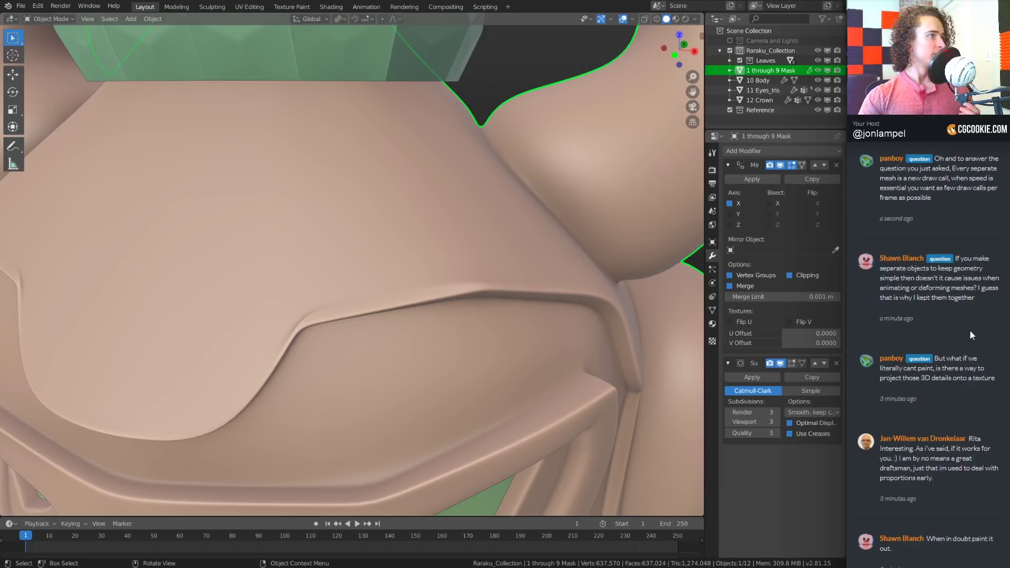
{"action": "scroll", "coordinate": [965, 341], "scroll_direction": "up", "scroll_amount": 1}
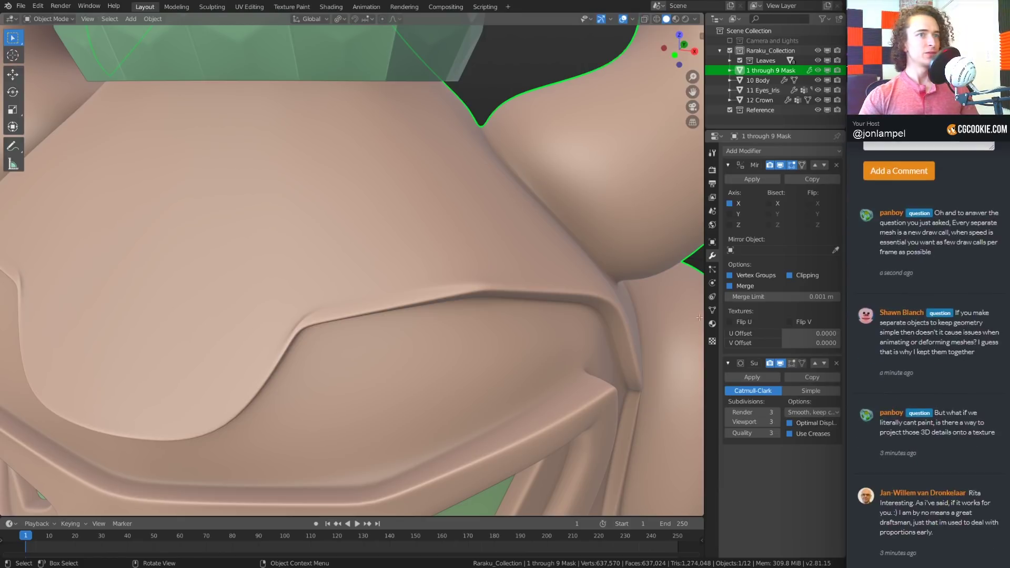
Return to Edit Mode, undo the ridge segment's inset and deselect all faces
{"action": "key", "text": "Tab"}
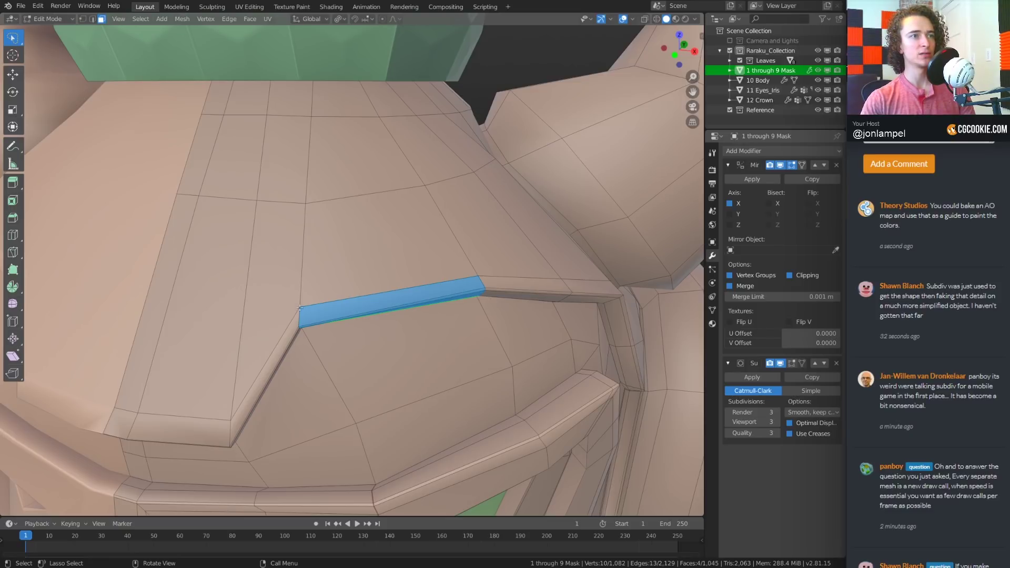
{"action": "key", "text": "ctrl+KP_Add"}
{"action": "scroll", "coordinate": [337, 292], "scroll_direction": "up", "scroll_amount": 2}
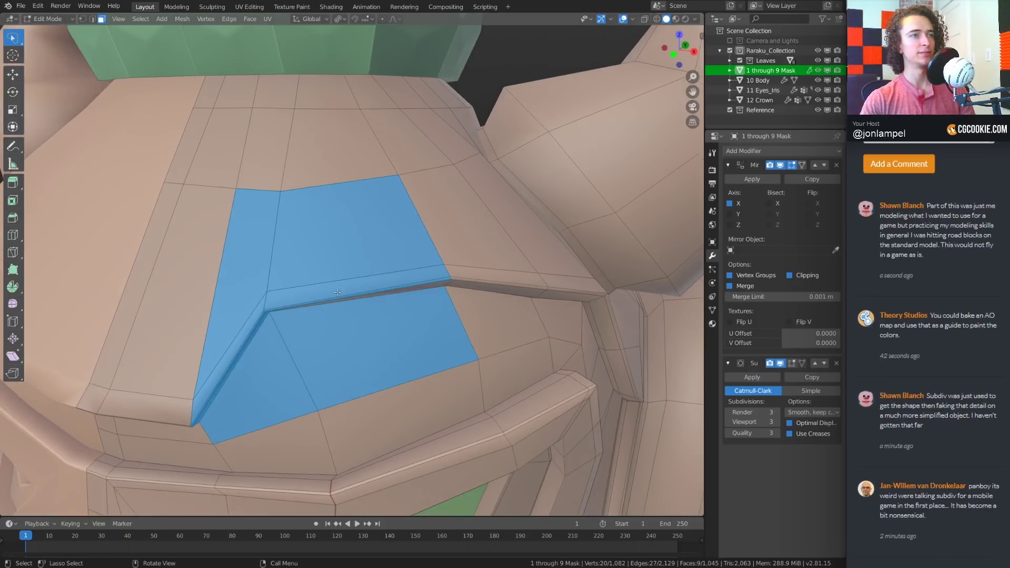
{"action": "key", "text": "alt+a"}
{"action": "middle_click_drag", "start_coordinate": [368, 265], "coordinate": [357, 234]}
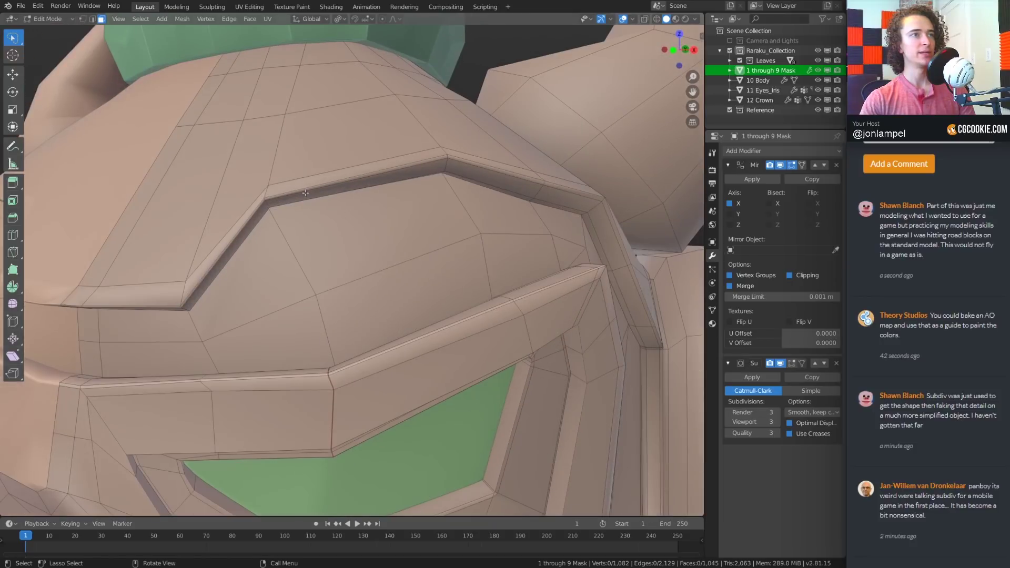
{"action": "scroll", "coordinate": [295, 205], "scroll_direction": "up", "scroll_amount": 2}
{"action": "middle_click_drag", "start_coordinate": [247, 155], "coordinate": [246, 191], "text": "shift"}
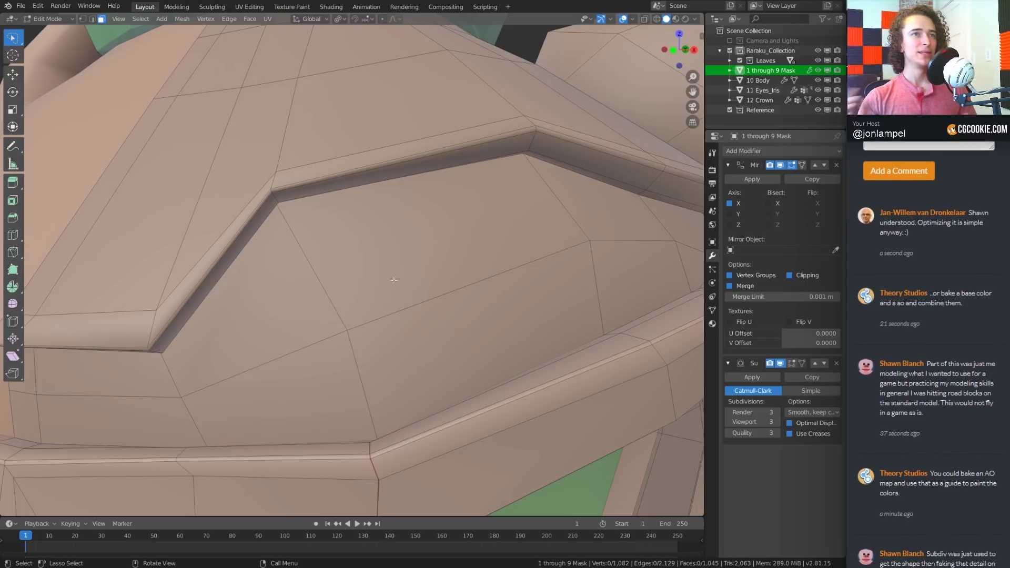
{"action": "middle_click_drag", "start_coordinate": [489, 206], "coordinate": [519, 141]}
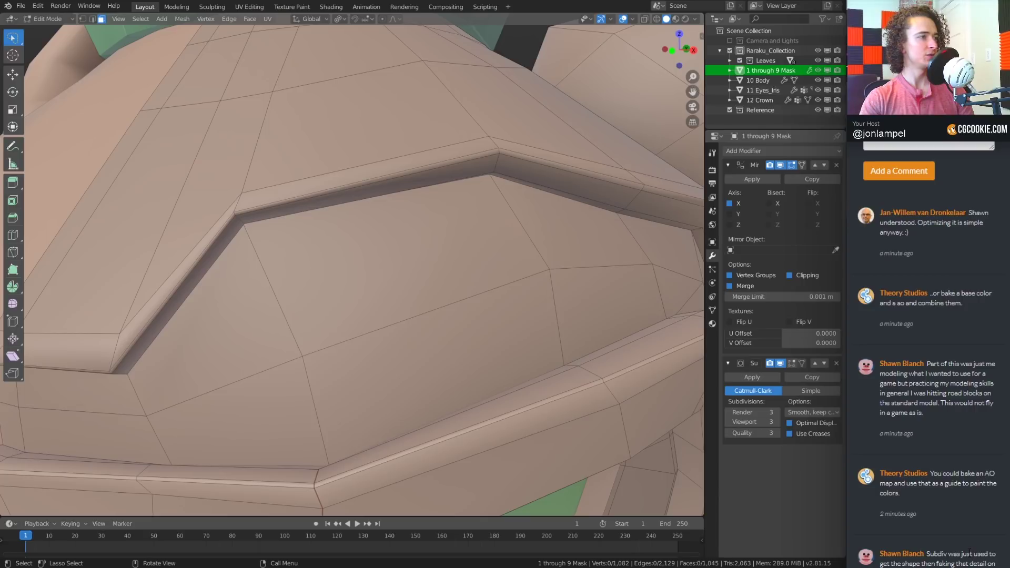
{"action": "scroll", "coordinate": [991, 538], "scroll_direction": "down", "scroll_amount": 1}
{"action": "scroll", "coordinate": [991, 538], "scroll_direction": "up", "scroll_amount": 1}
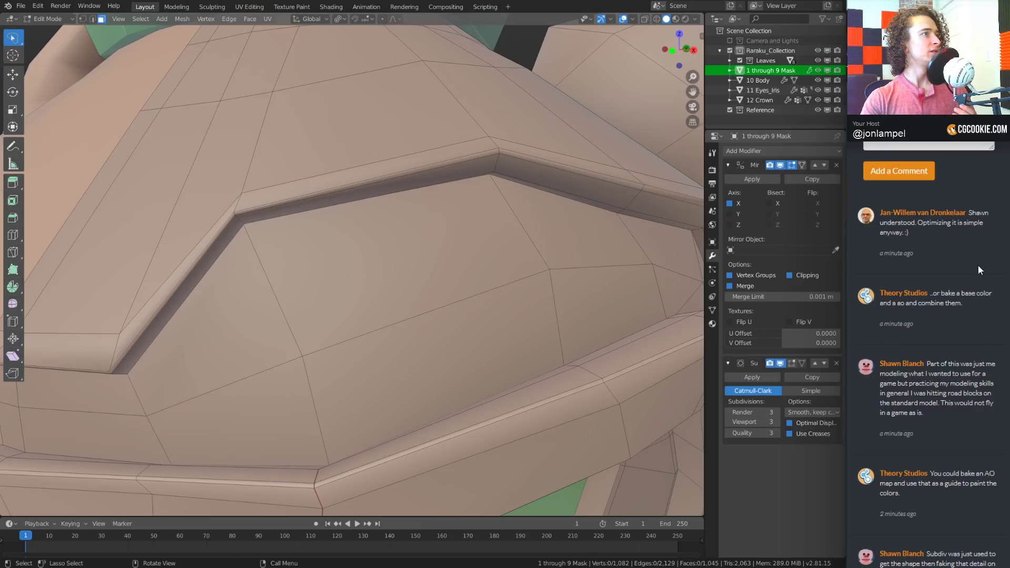
{"action": "mouse_move", "coordinate": [259, 249]}
{"action": "middle_mouse_down"}
{"action": "mouse_move", "coordinate": [219, 218]}
{"action": "mouse_move", "coordinate": [252, 244]}
{"action": "middle_mouse_up"}
{"action": "middle_click_drag", "start_coordinate": [338, 226], "coordinate": [363, 231]}
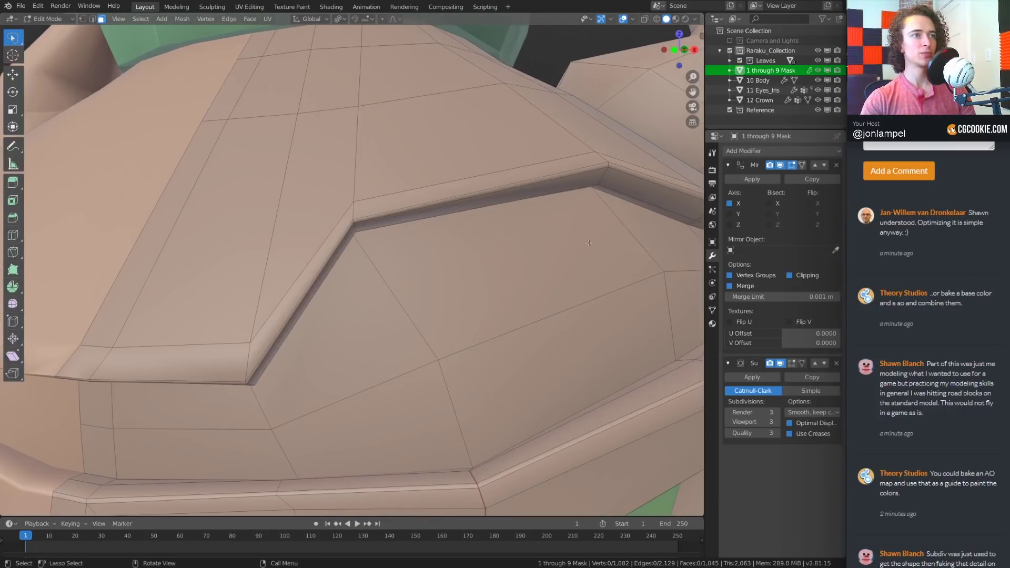
{"action": "key", "text": "ctrl+Tab"}
{"action": "left_click", "coordinate": [267, 263]}
{"action": "mouse_move", "coordinate": [412, 269]}
{"action": "middle_mouse_down"}
{"action": "mouse_move", "coordinate": [389, 272]}
{"action": "mouse_move", "coordinate": [420, 263]}
{"action": "middle_mouse_up"}
{"action": "key", "text": "ctrl+Tab"}
{"action": "left_click", "coordinate": [263, 271]}
{"action": "key", "text": "b"}
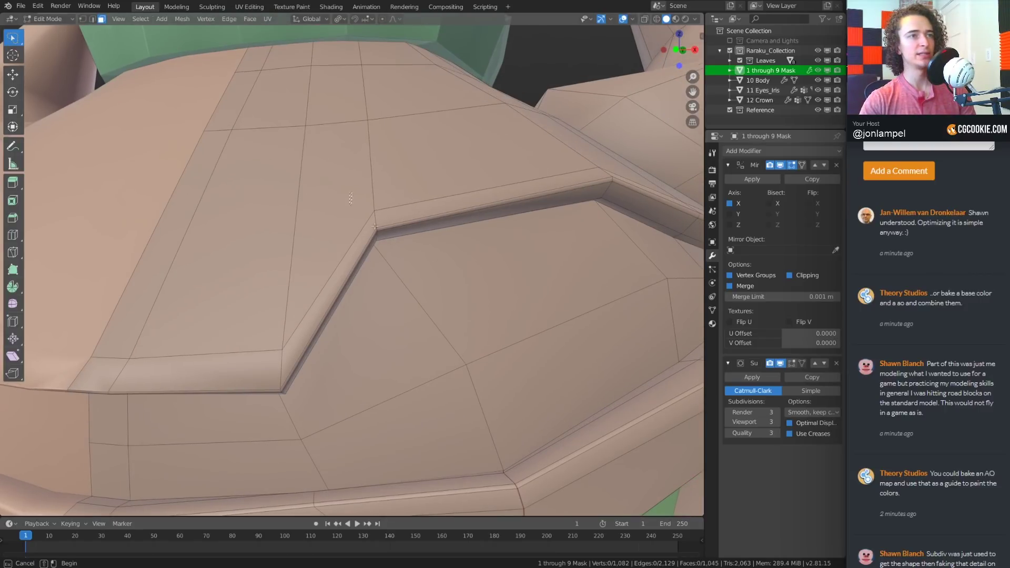
{"action": "left_click_drag", "start_coordinate": [421, 193], "coordinate": [367, 269]}
{"action": "middle_click_drag", "start_coordinate": [508, 246], "coordinate": [357, 276], "text": "shift"}
{"action": "scroll", "coordinate": [384, 271], "scroll_direction": "up", "scroll_amount": 3}
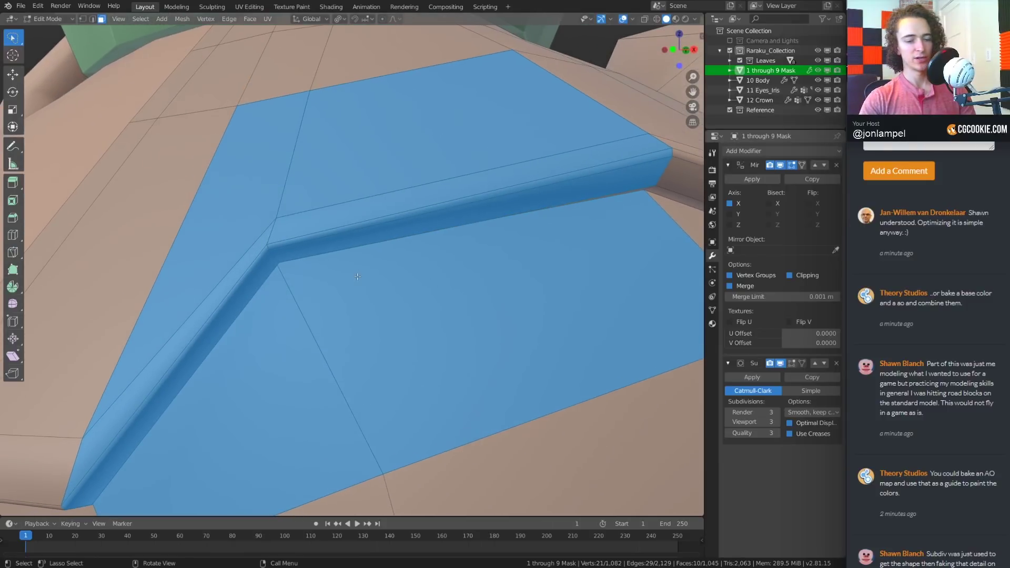
{"action": "key", "text": "k"}
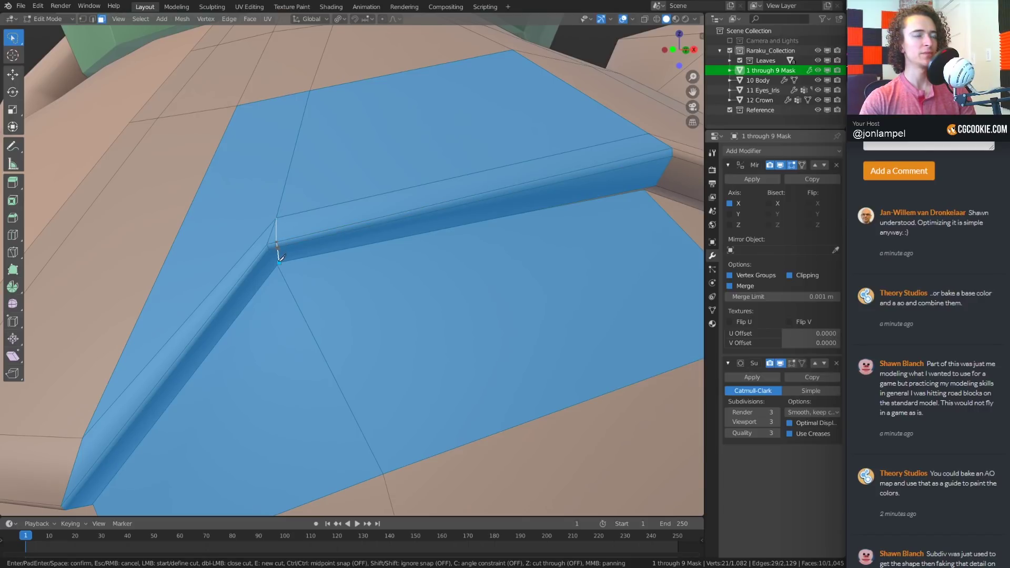
{"action": "key", "text": "Escape"}
Slide the vertex just above the groove's base at the ridge's lower corner along the wall toward the ridge edge
{"action": "middle_click_drag", "start_coordinate": [266, 264], "coordinate": [301, 289]}
{"action": "scroll", "coordinate": [302, 289], "scroll_direction": "up", "scroll_amount": 2}
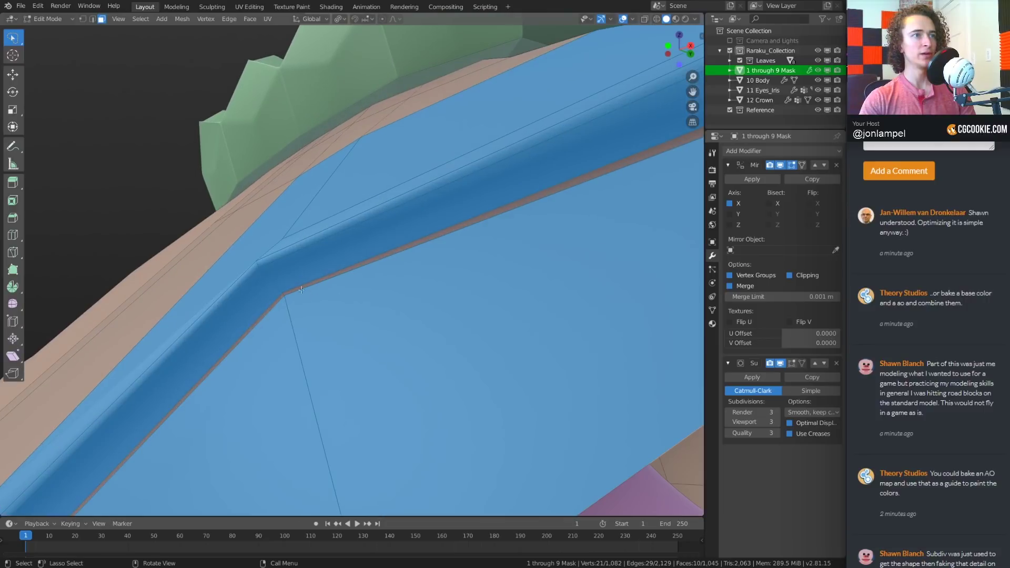
{"action": "key", "text": "1"}
{"action": "left_click", "coordinate": [280, 291]}
{"action": "key", "text": "g"}
{"action": "key", "text": "g"}
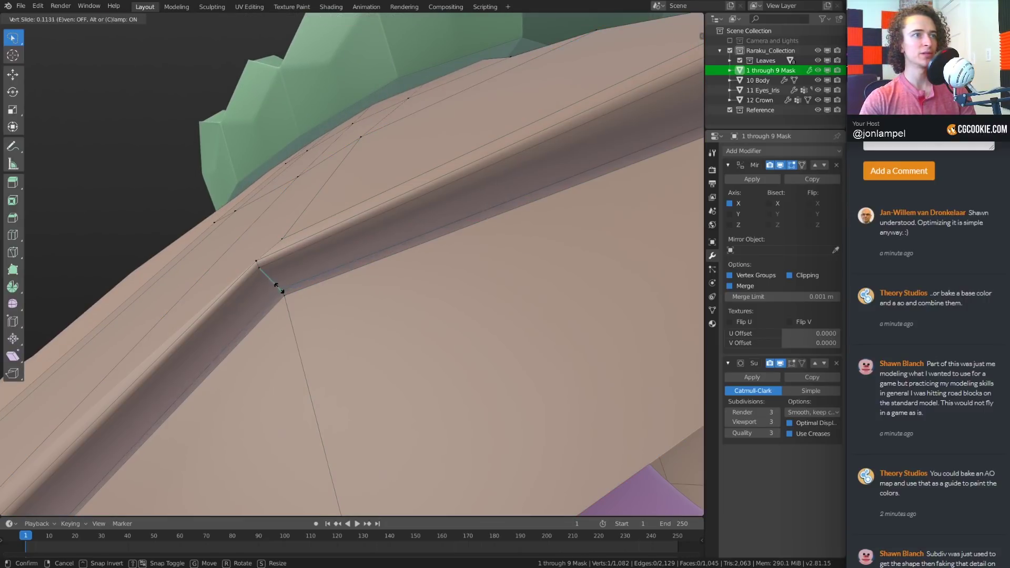
{"action": "left_click", "coordinate": [277, 283]}
{"action": "middle_click_drag", "start_coordinate": [278, 284], "coordinate": [281, 281]}
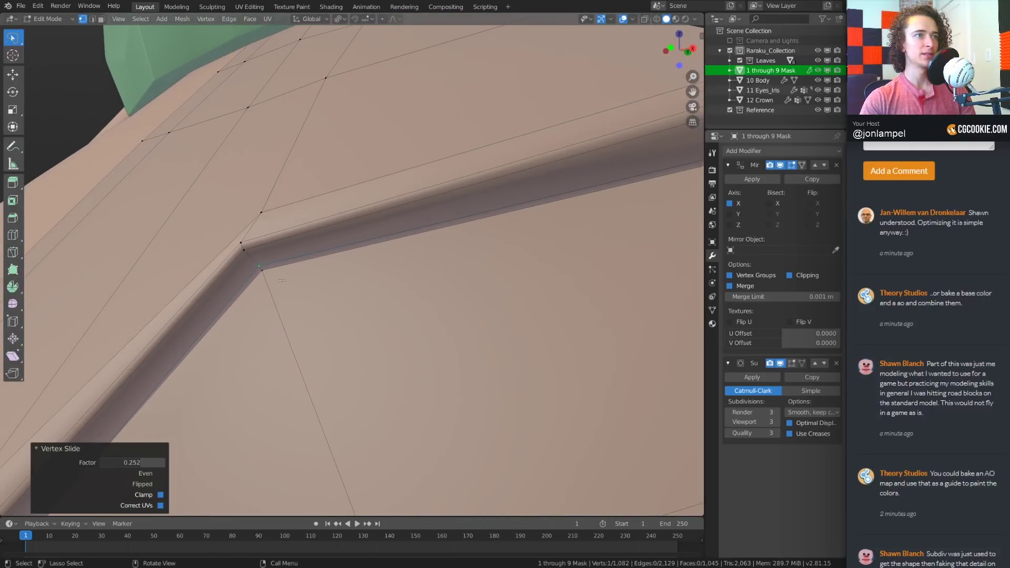
{"action": "key", "text": "g"}
{"action": "key", "text": "g"}
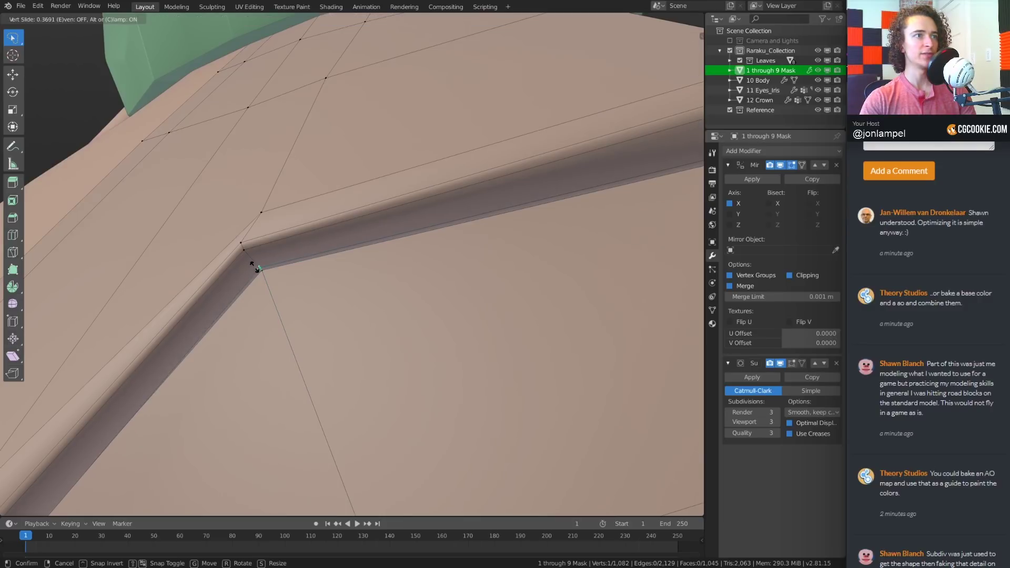
{"action": "left_click", "coordinate": [253, 266]}
Try to connect the forehead vertex above the lower corner with the vertex at the groove's base across the ridge
{"action": "left_click", "coordinate": [261, 213]}
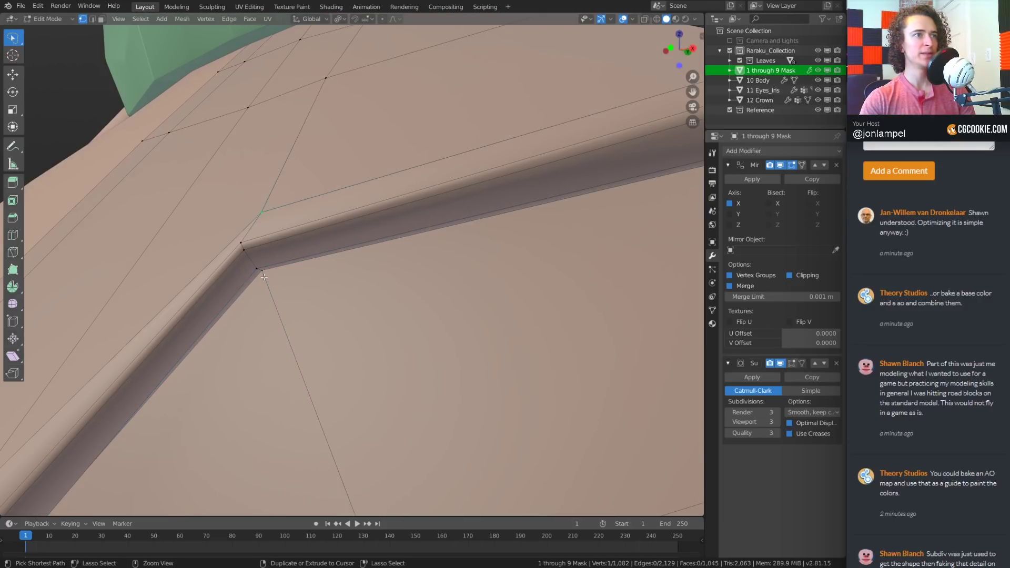
{"action": "left_click", "coordinate": [264, 270], "text": "ctrl"}
{"action": "middle_click_drag", "start_coordinate": [277, 253], "coordinate": [221, 292]}
{"action": "left_click", "coordinate": [261, 221]}
{"action": "key", "text": "j"}
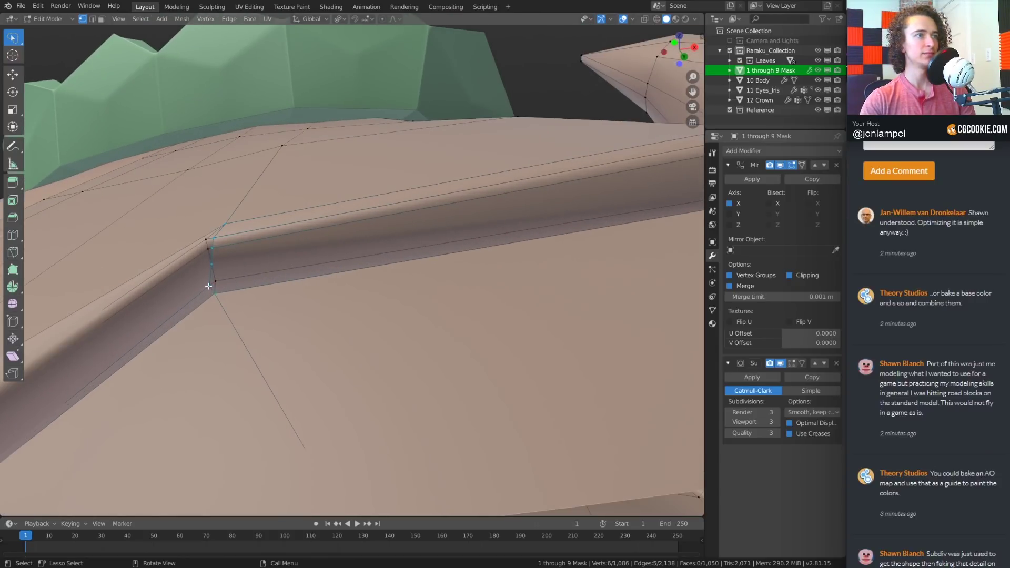
{"action": "key", "text": "g"}
{"action": "left_click", "coordinate": [210, 285]}
{"action": "key", "text": "ctrl+z"}
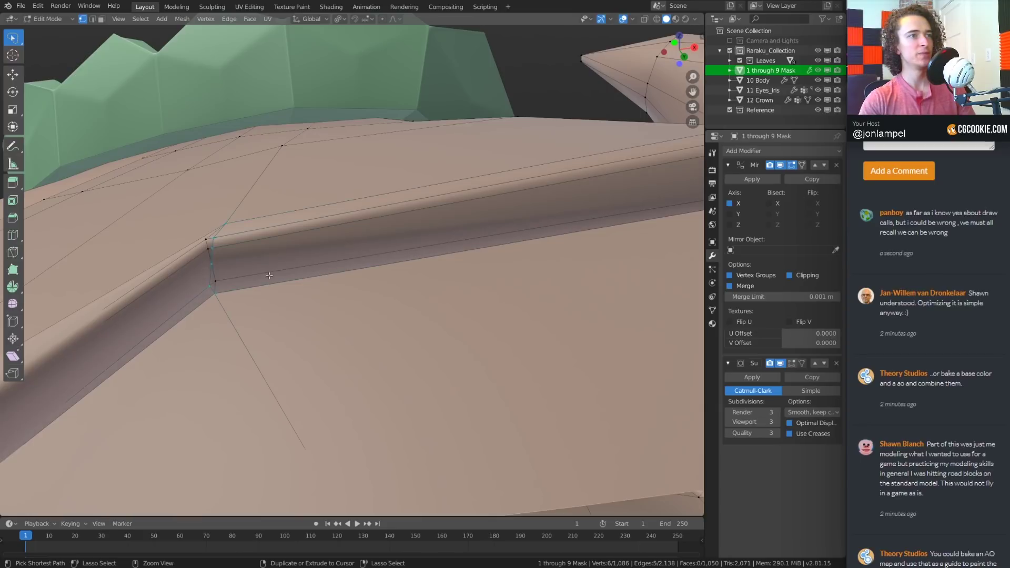
{"action": "key", "text": "ctrl+z"}
Knife-cut beside the lower corner from the forehead vertex over the ridge to the groove's base, and examine the smoothed corner in Object Mode
{"action": "middle_click_drag", "start_coordinate": [269, 274], "coordinate": [249, 243]}
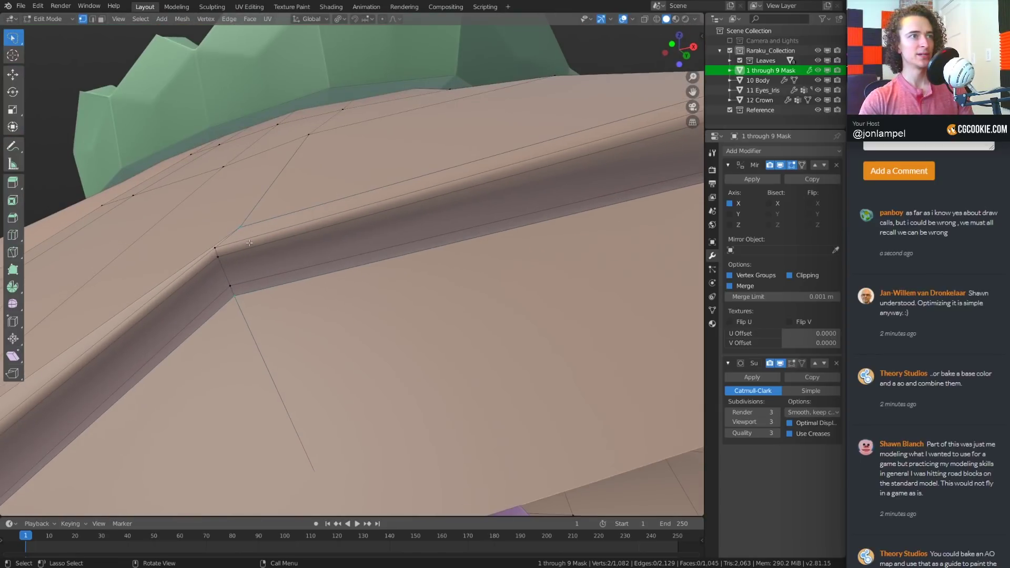
{"action": "key", "text": "k"}
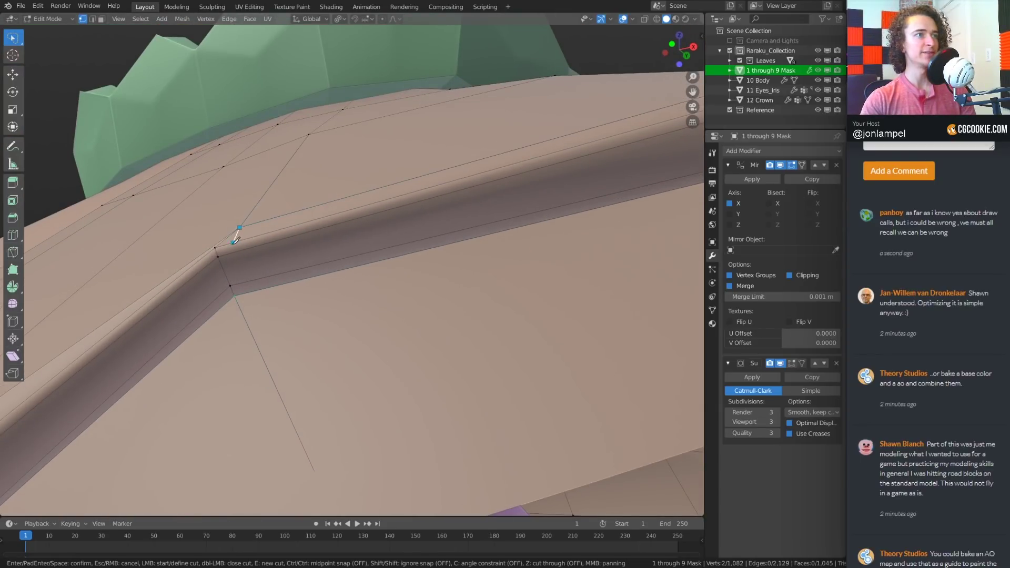
{"action": "left_click", "coordinate": [232, 244]}
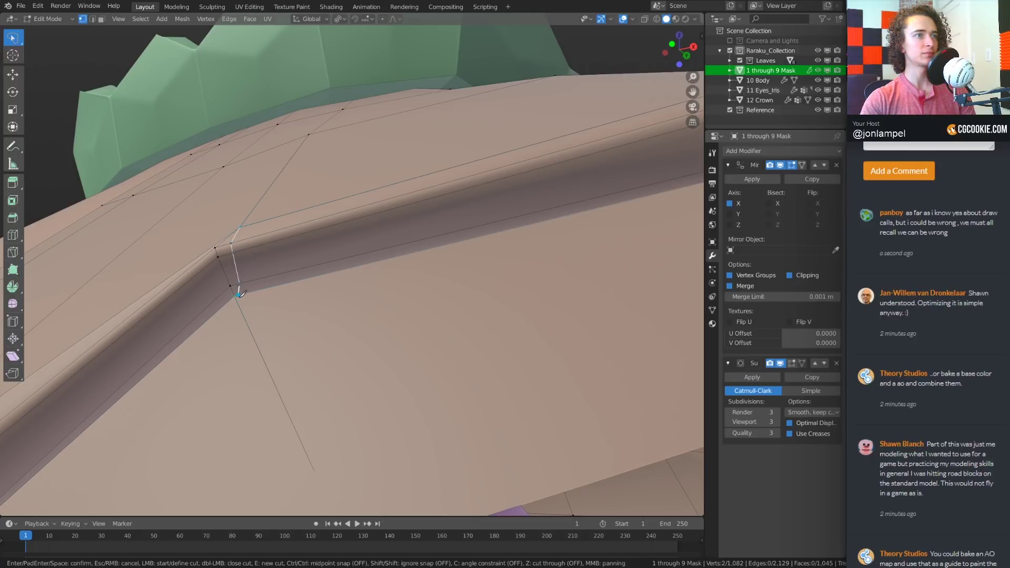
{"action": "key", "text": "Return"}
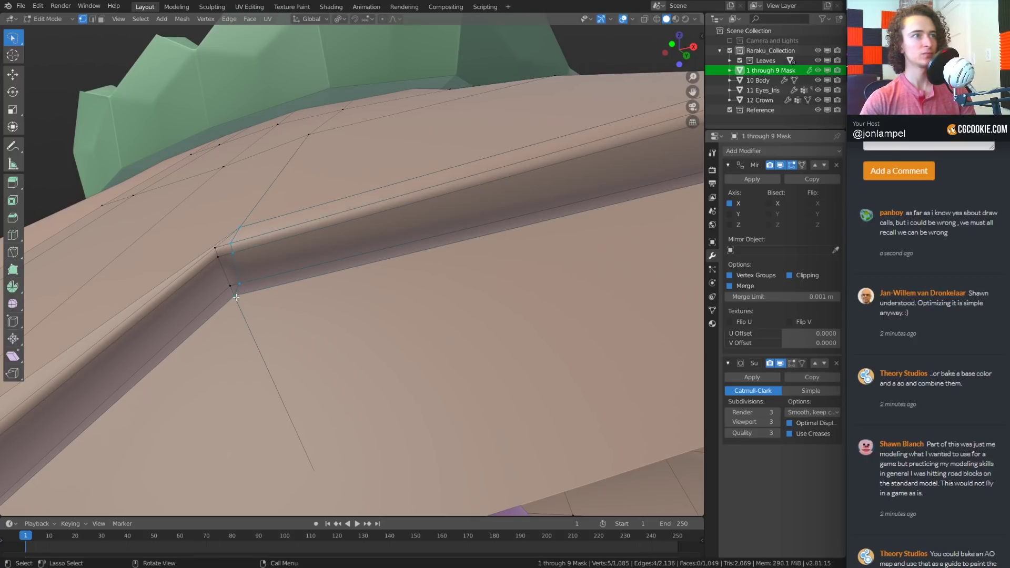
{"action": "mouse_move", "coordinate": [364, 285]}
{"action": "middle_mouse_down"}
{"action": "mouse_move", "coordinate": [332, 268]}
{"action": "mouse_move", "coordinate": [369, 288]}
{"action": "middle_mouse_up"}
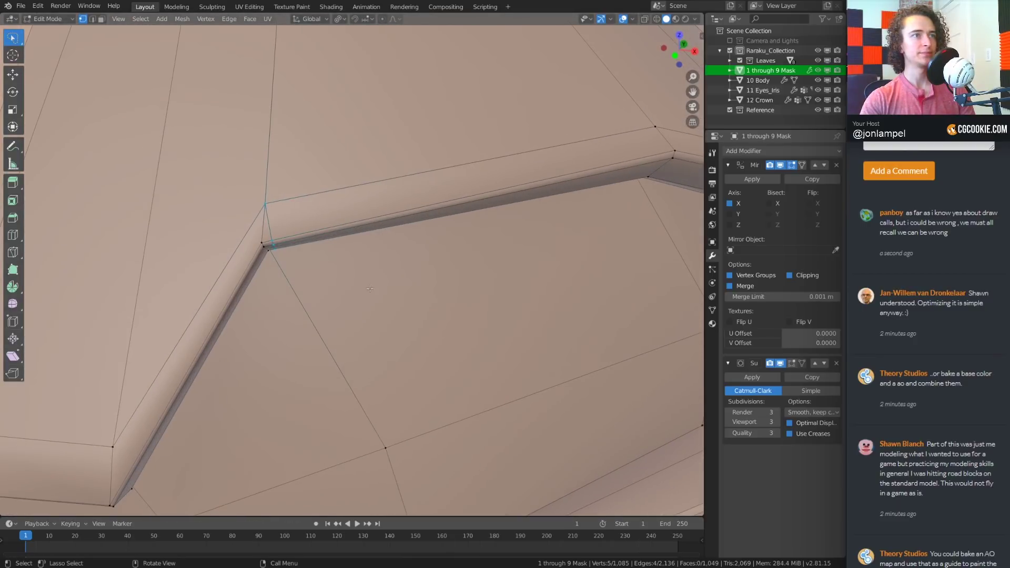
{"action": "key", "text": "ctrl+Tab"}
{"action": "scroll", "coordinate": [357, 319], "scroll_direction": "down", "scroll_amount": 5}
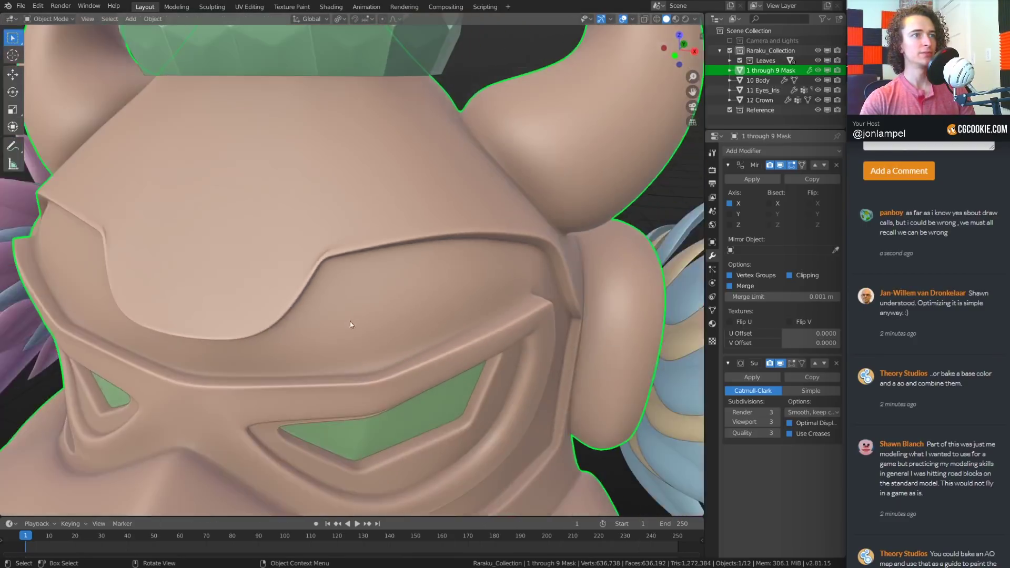
Slide the forehead vertex at the knife-cut ridge corner, nudge it farther from the ridge, and inspect the smoothed corner in Object Mode
{"action": "mouse_move", "coordinate": [349, 328]}
{"action": "middle_mouse_down"}
{"action": "mouse_move", "coordinate": [380, 311]}
{"action": "mouse_move", "coordinate": [342, 310]}
{"action": "middle_mouse_up"}
{"action": "key", "text": "Tab"}
{"action": "middle_click_drag", "start_coordinate": [347, 227], "coordinate": [333, 241]}
{"action": "scroll", "coordinate": [334, 241], "scroll_direction": "up", "scroll_amount": 5}
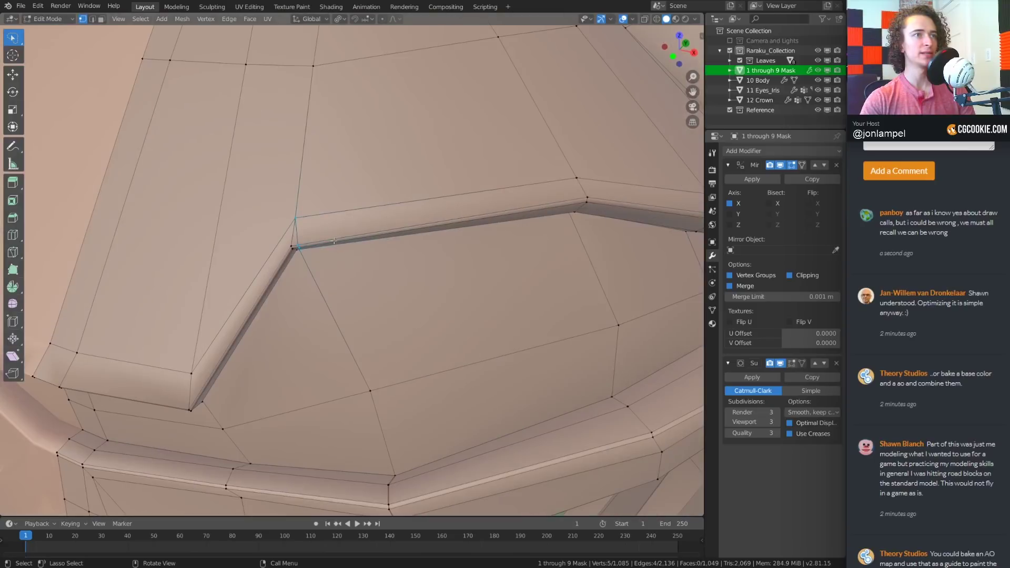
{"action": "left_click", "coordinate": [301, 217]}
{"action": "key", "text": "g"}
{"action": "key", "text": "g"}
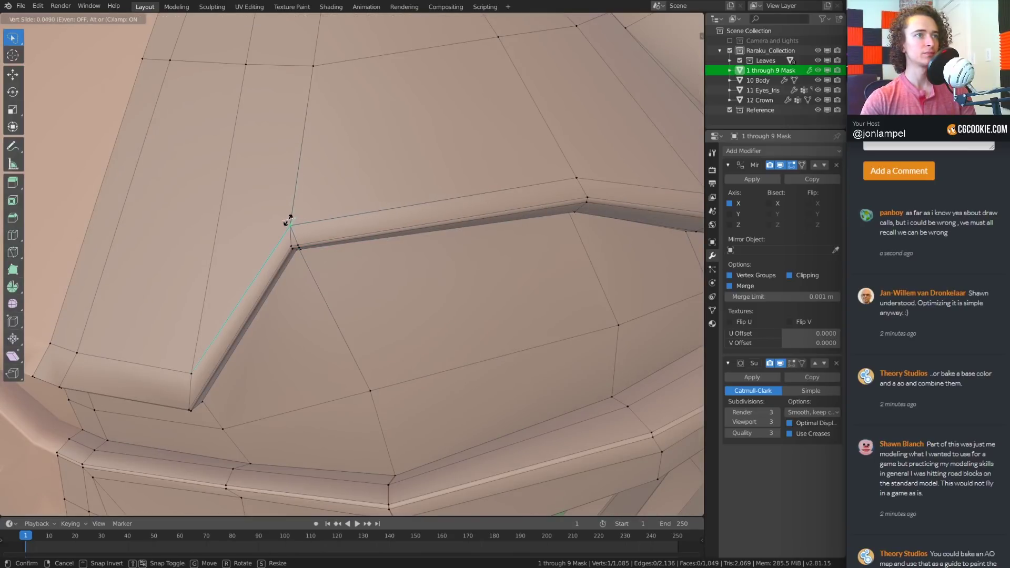
{"action": "left_click", "coordinate": [286, 220]}
{"action": "key", "text": "g"}
{"action": "left_click", "coordinate": [284, 222]}
{"action": "key", "text": "Tab"}
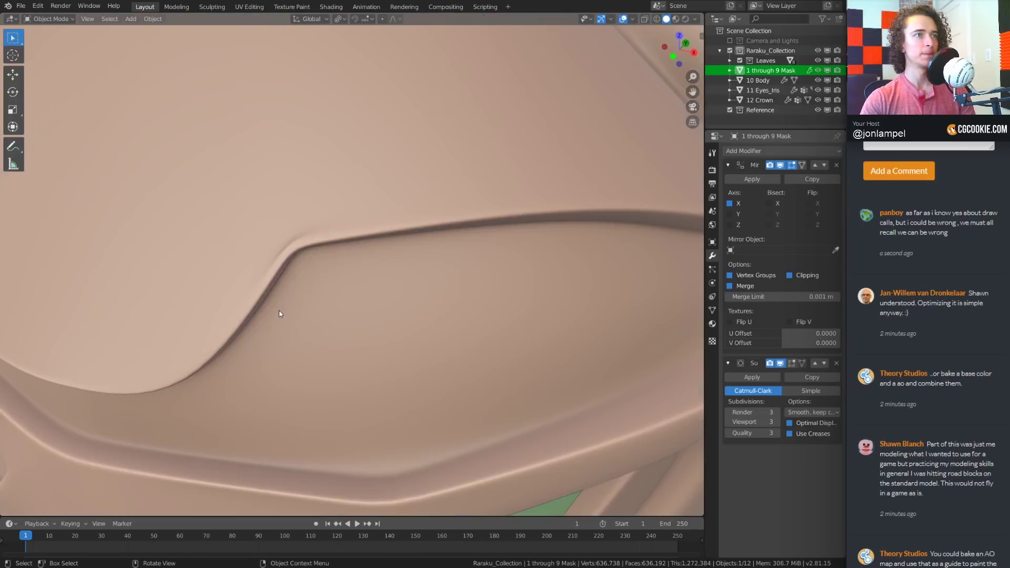
{"action": "scroll", "coordinate": [279, 310], "scroll_direction": "down", "scroll_amount": 6}
{"action": "middle_click_drag", "start_coordinate": [319, 300], "coordinate": [183, 279]}
{"action": "scroll", "coordinate": [183, 279], "scroll_direction": "up", "scroll_amount": 4}
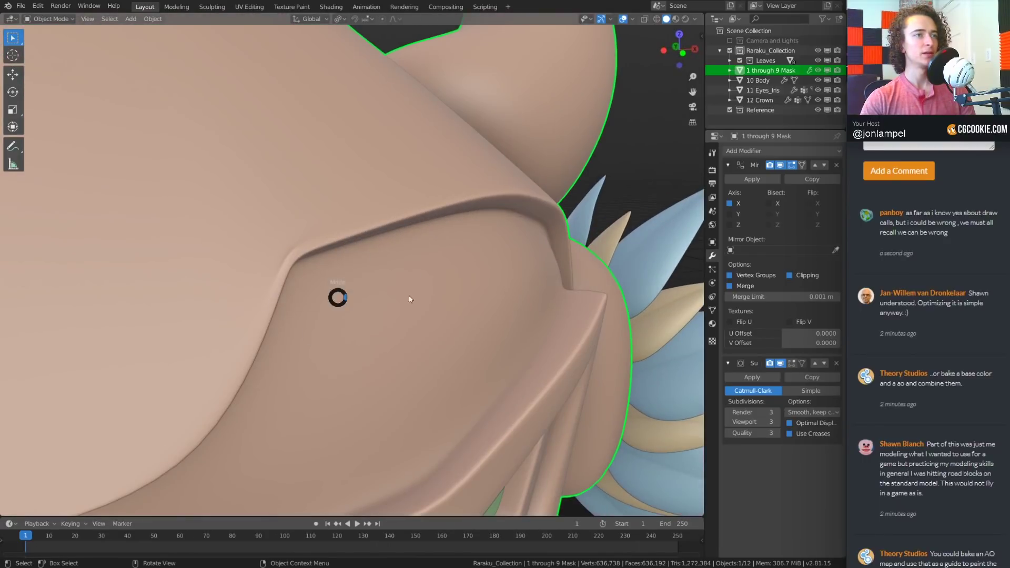
Return to Edit Mode and examine the topology around the ridge corner and its groove from several angles
{"action": "key", "text": "Tab"}
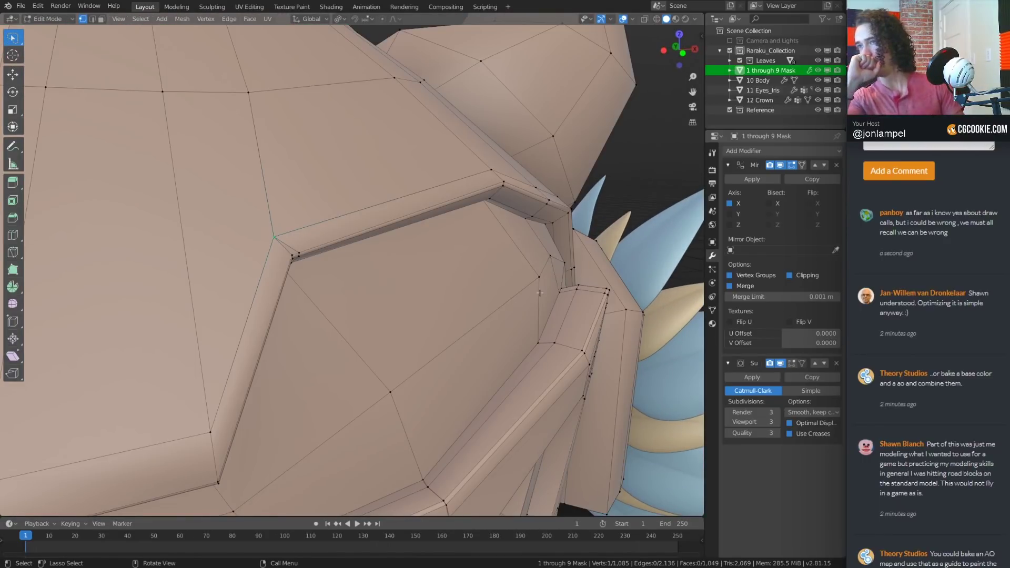
{"action": "middle_click_drag", "start_coordinate": [335, 368], "coordinate": [326, 321]}
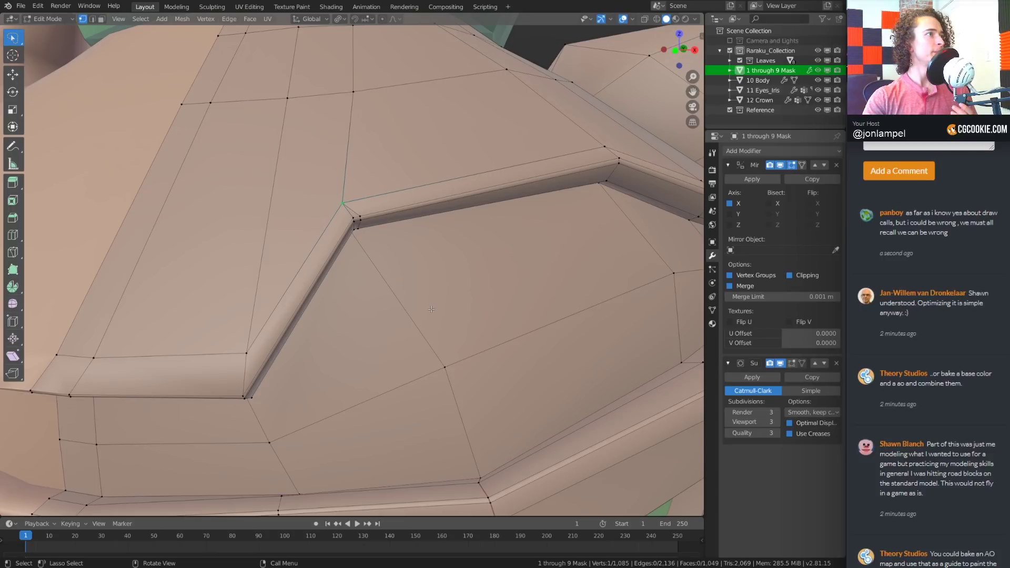
{"action": "middle_click_drag", "start_coordinate": [434, 310], "coordinate": [492, 297]}
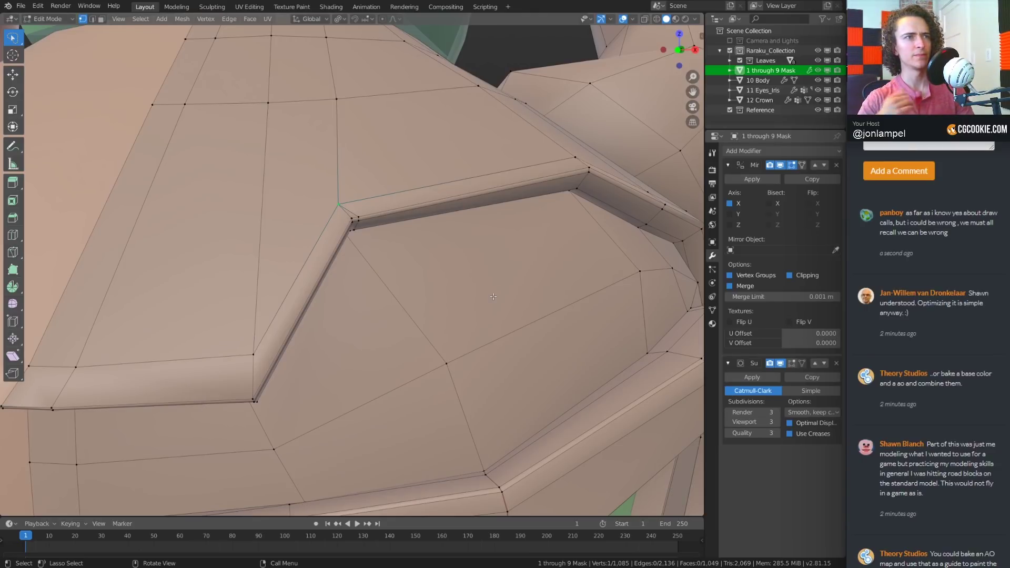
{"action": "key", "text": "g"}
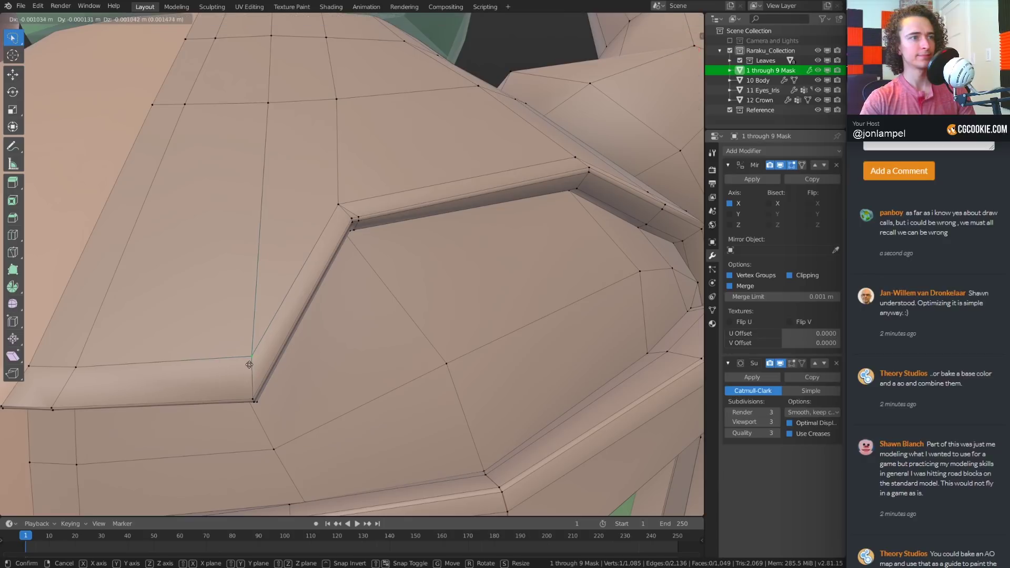
{"action": "right_click", "coordinate": [247, 370]}
{"action": "middle_click_drag", "start_coordinate": [420, 316], "coordinate": [271, 370]}
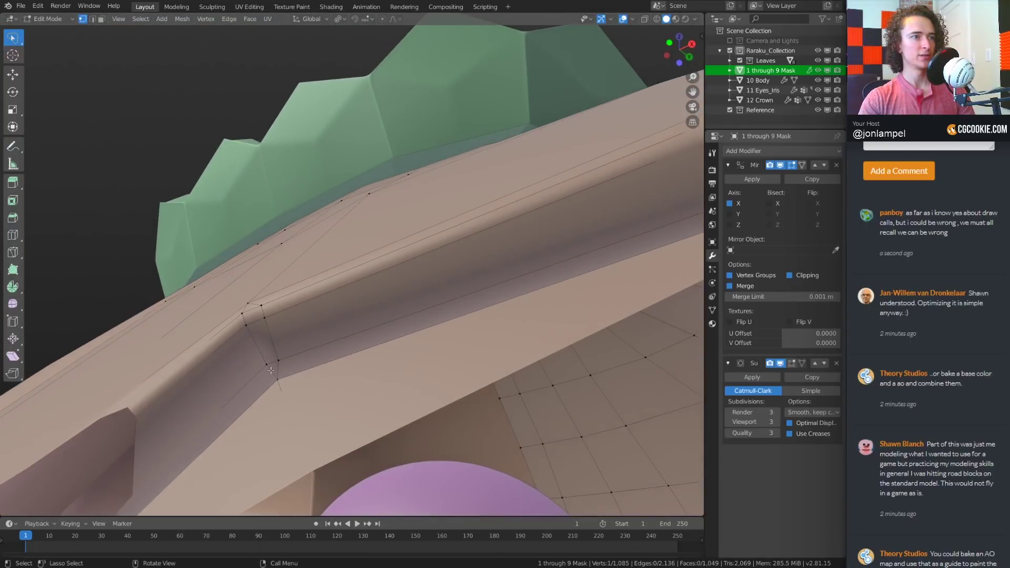
{"action": "middle_click_drag", "start_coordinate": [278, 255], "coordinate": [320, 309]}
{"action": "scroll", "coordinate": [315, 305], "scroll_direction": "down", "scroll_amount": 5}
{"action": "scroll", "coordinate": [226, 268], "scroll_direction": "down", "scroll_amount": 4}
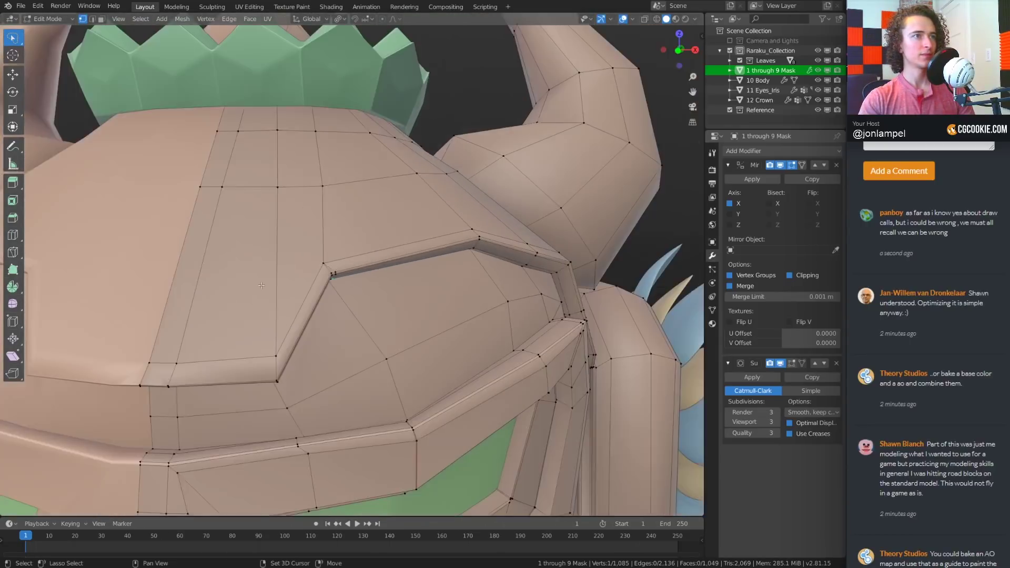
Knife-cut across the forehead from the ridge-corner vertex to the mirror seam, and compare the result in Object Mode
{"action": "middle_click_drag", "start_coordinate": [223, 268], "coordinate": [233, 260]}
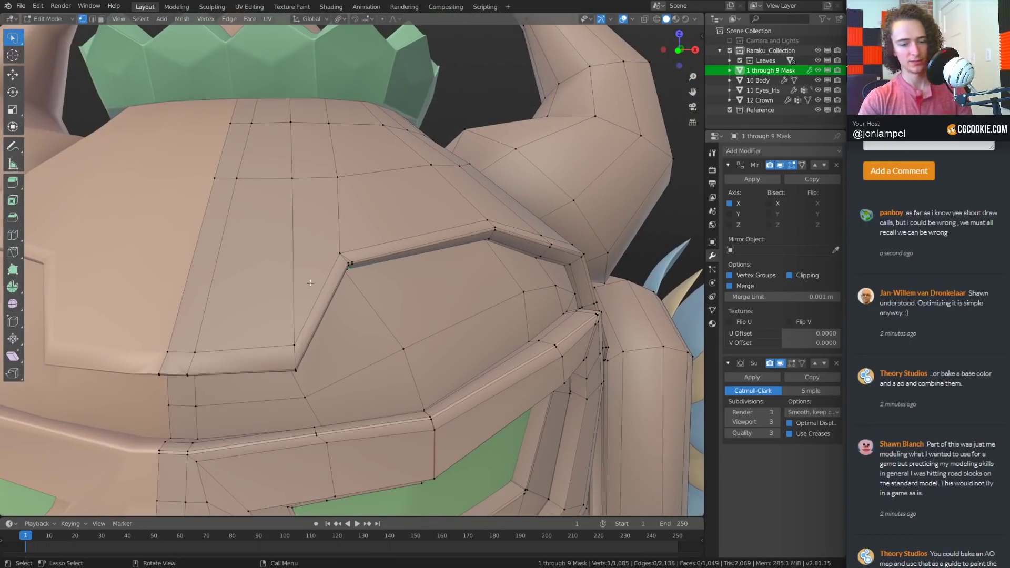
{"action": "key", "text": "k"}
{"action": "left_click", "coordinate": [340, 254]}
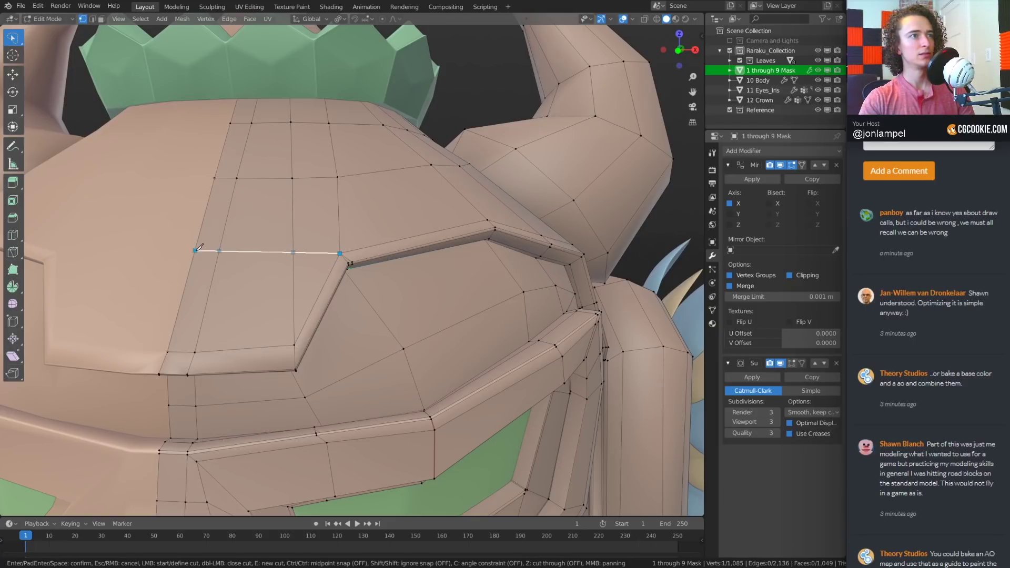
{"action": "left_click", "coordinate": [199, 245]}
{"action": "key", "text": "Return"}
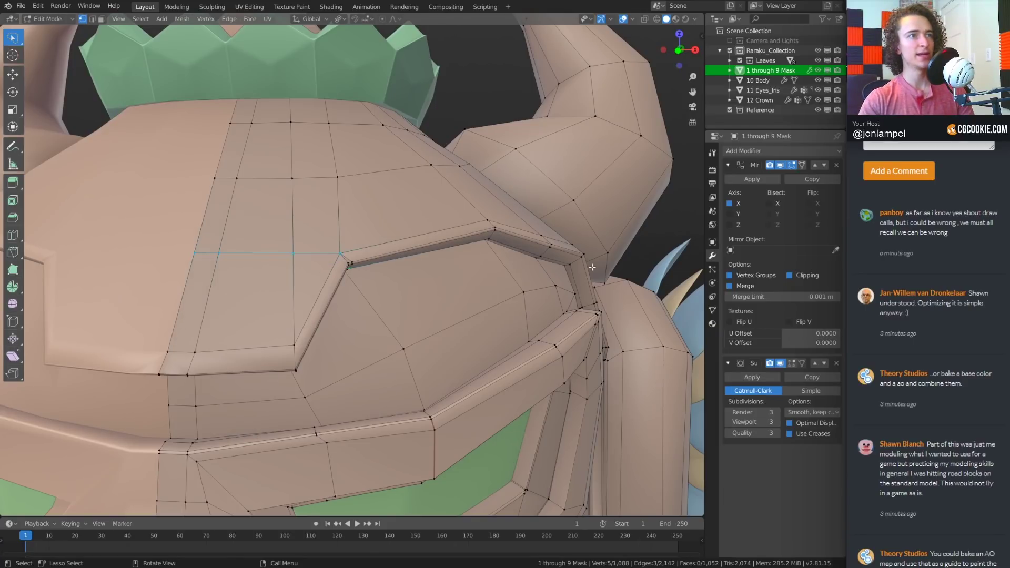
{"action": "key", "text": "ctrl+Tab"}
{"action": "left_click", "coordinate": [387, 268]}
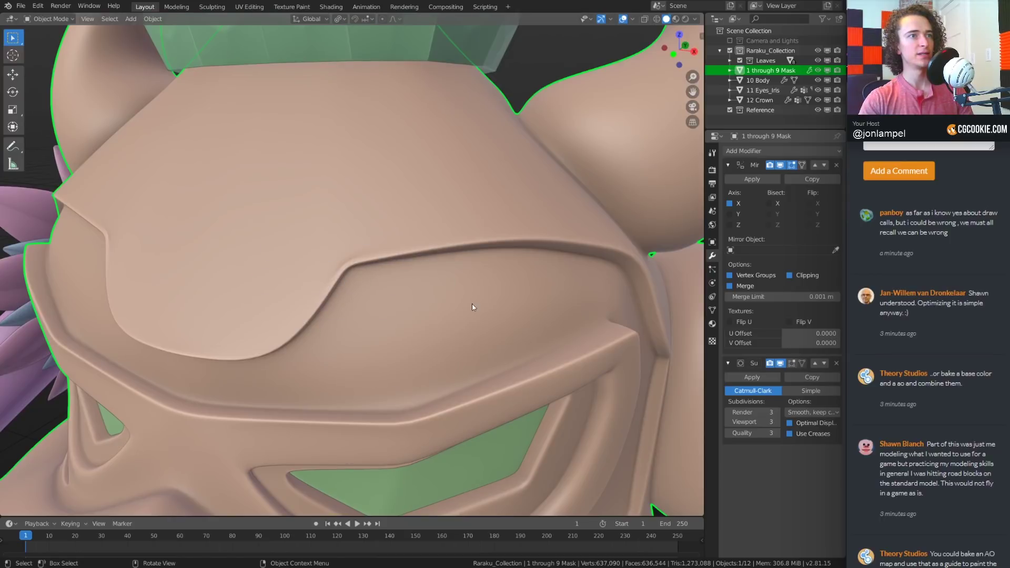
{"action": "key", "text": "Tab"}
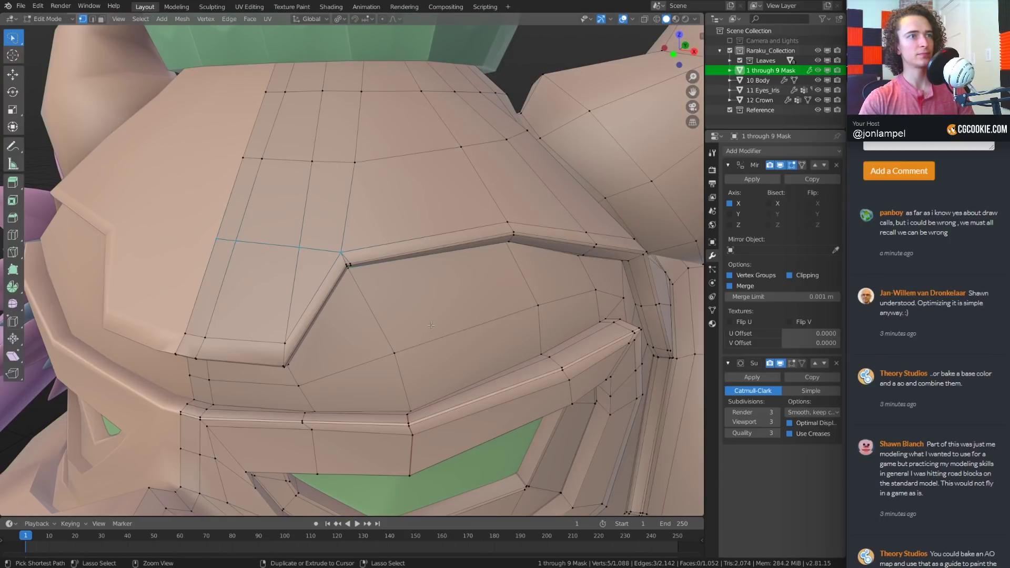
{"action": "key", "text": "Tab"}
{"action": "key", "text": "Tab"}
Undo the cut across the forehead, the corner vertex moves and the earlier knife cut over the ridge corner
{"action": "key", "text": "ctrl+x"}
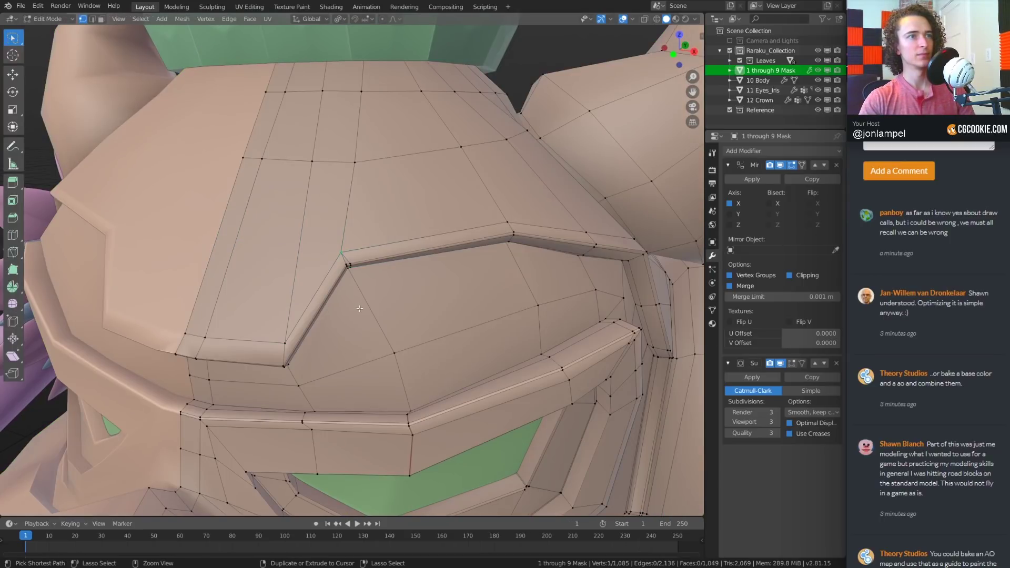
{"action": "key", "text": "Tab"}
{"action": "key", "text": "Tab"}
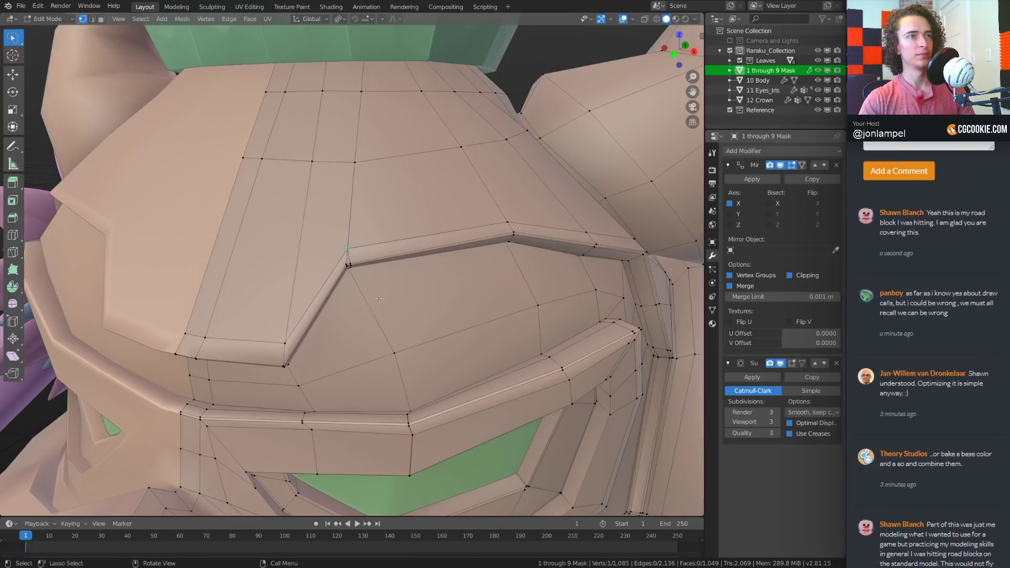
{"action": "middle_click_drag", "start_coordinate": [379, 298], "coordinate": [415, 284]}
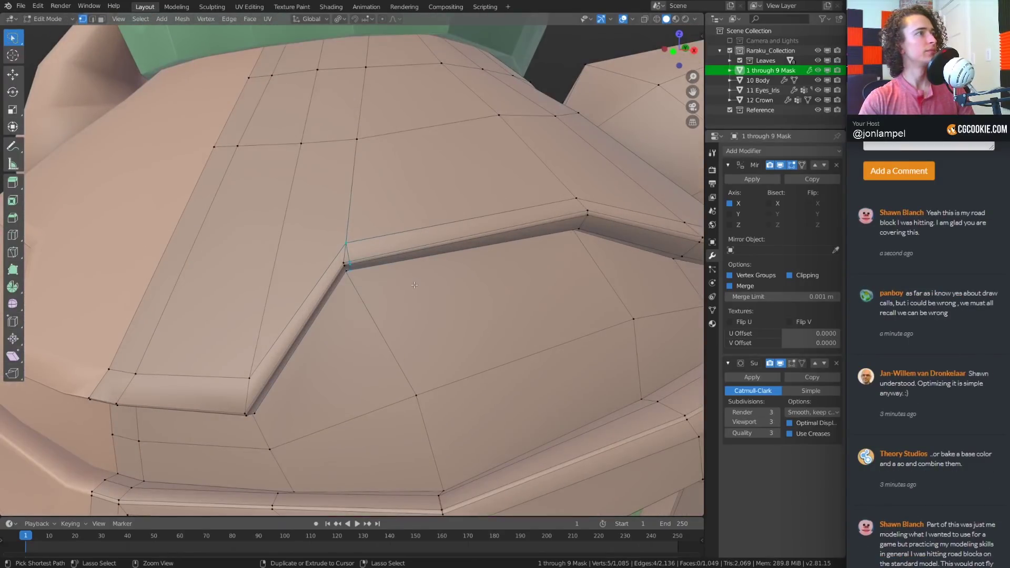
{"action": "key", "text": "Tab"}
{"action": "key", "text": "Tab"}
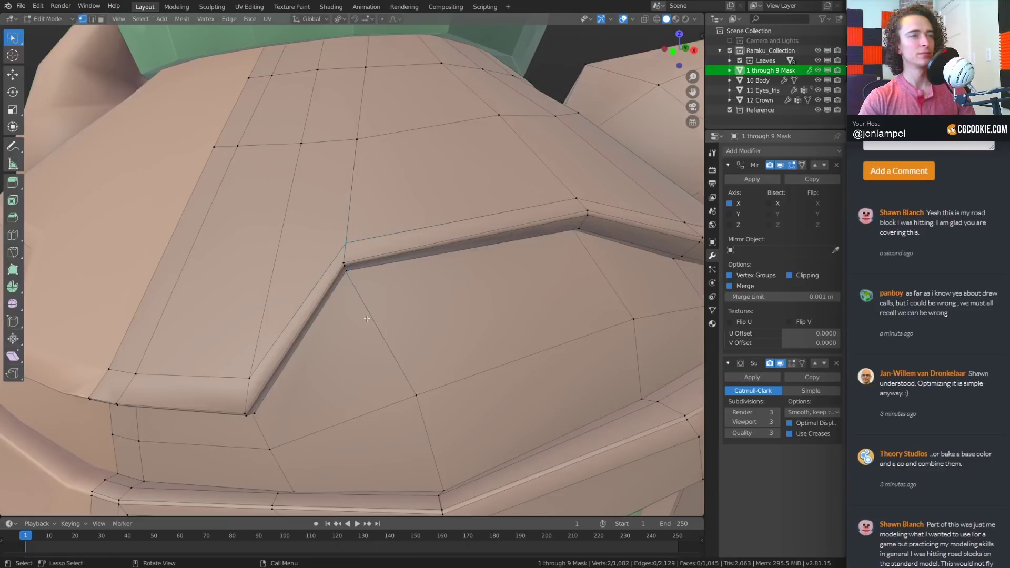
Move the forehead vertex at the ridge corner about 0.012 m toward the mask's center, and shift the vertex above it about 0.0044 m likewise
{"action": "middle_click_drag", "start_coordinate": [415, 285], "coordinate": [347, 247]}
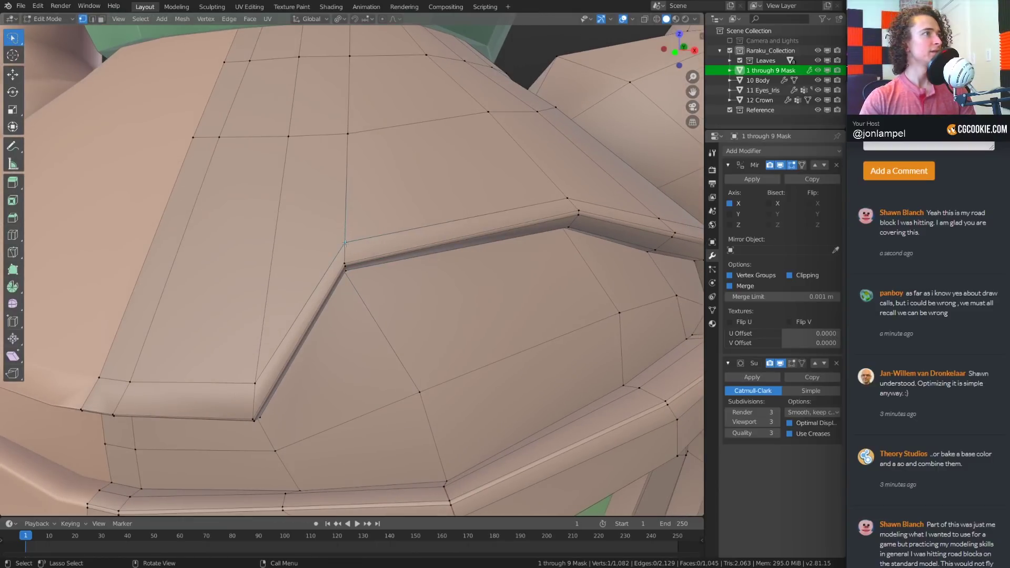
{"action": "key", "text": "g"}
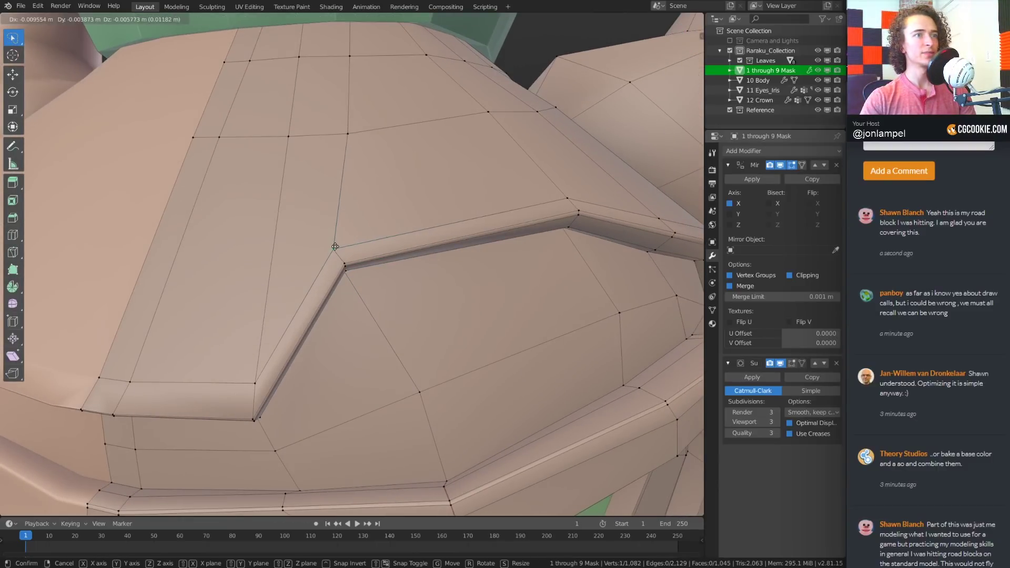
{"action": "left_click", "coordinate": [333, 249]}
{"action": "left_click", "coordinate": [348, 134]}
{"action": "key", "text": "g"}
{"action": "left_click", "coordinate": [345, 134]}
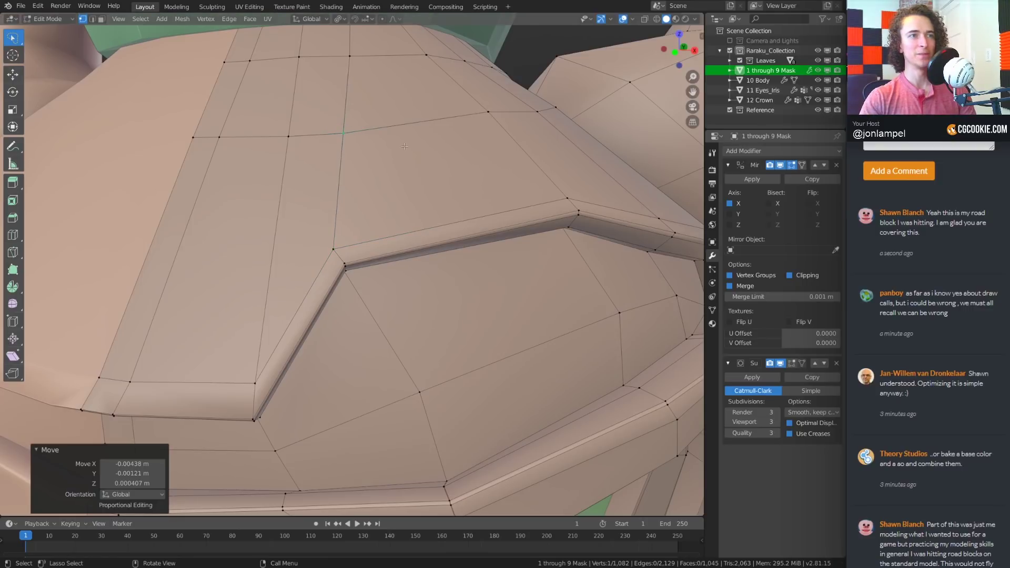
Move the forehead vertex at the ridge's lowest corner by about -0.0023 m in X, -0.0037 m in Y and -0.0039 m in Z
{"action": "middle_click_drag", "start_coordinate": [413, 255], "coordinate": [368, 294]}
{"action": "left_click", "coordinate": [321, 333]}
{"action": "key", "text": "g"}
{"action": "left_click", "coordinate": [312, 327]}
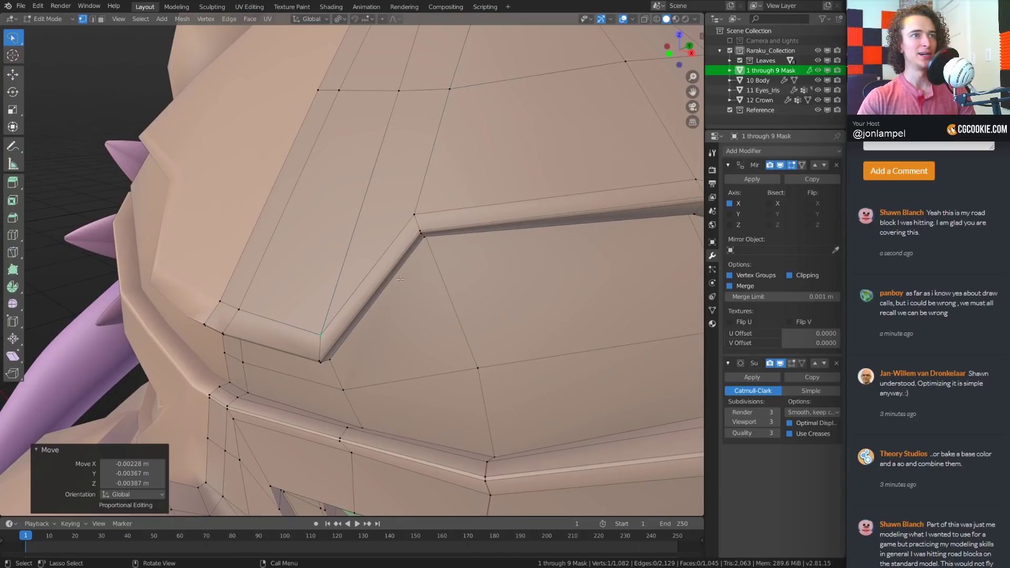
{"action": "middle_click_drag", "start_coordinate": [442, 270], "coordinate": [483, 259]}
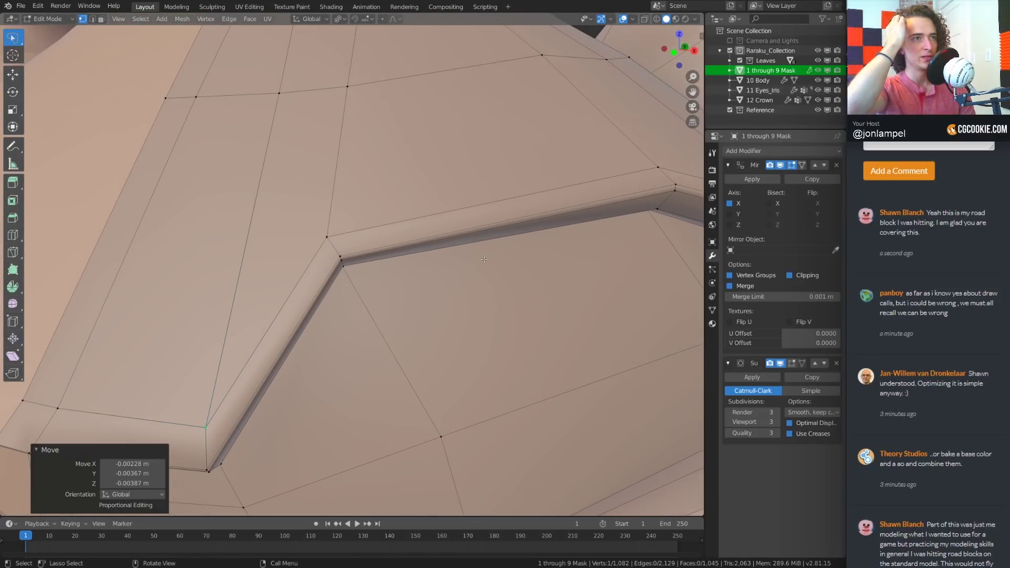
{"action": "scroll", "coordinate": [462, 247], "scroll_direction": "down", "scroll_amount": 5}
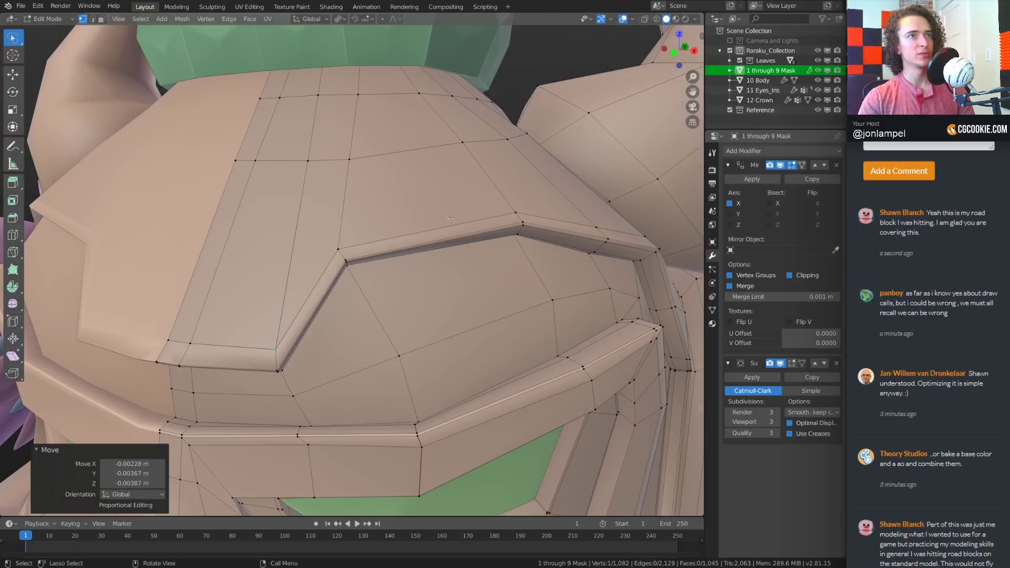
Select the vertex path across the adjusted ridge corner from the forehead to the groove's base, and check the smoothed shape in Object Mode
{"action": "middle_click_drag", "start_coordinate": [421, 232], "coordinate": [368, 250]}
{"action": "scroll", "coordinate": [368, 250], "scroll_direction": "up", "scroll_amount": 3}
{"action": "left_click", "coordinate": [309, 228]}
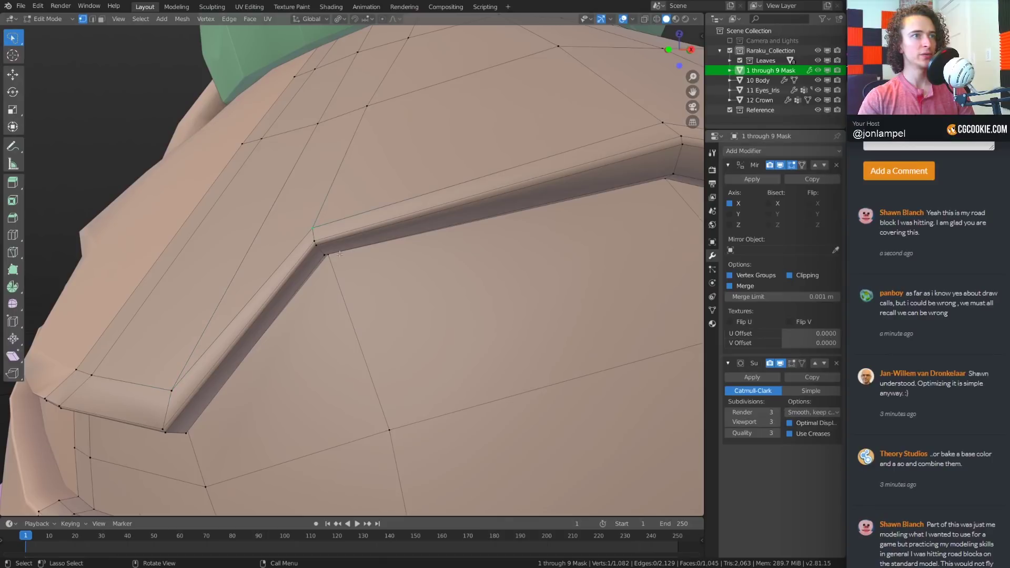
{"action": "middle_click_drag", "start_coordinate": [311, 228], "coordinate": [312, 211]}
{"action": "left_click", "coordinate": [328, 250], "text": "ctrl"}
{"action": "middle_click_drag", "start_coordinate": [419, 221], "coordinate": [538, 216]}
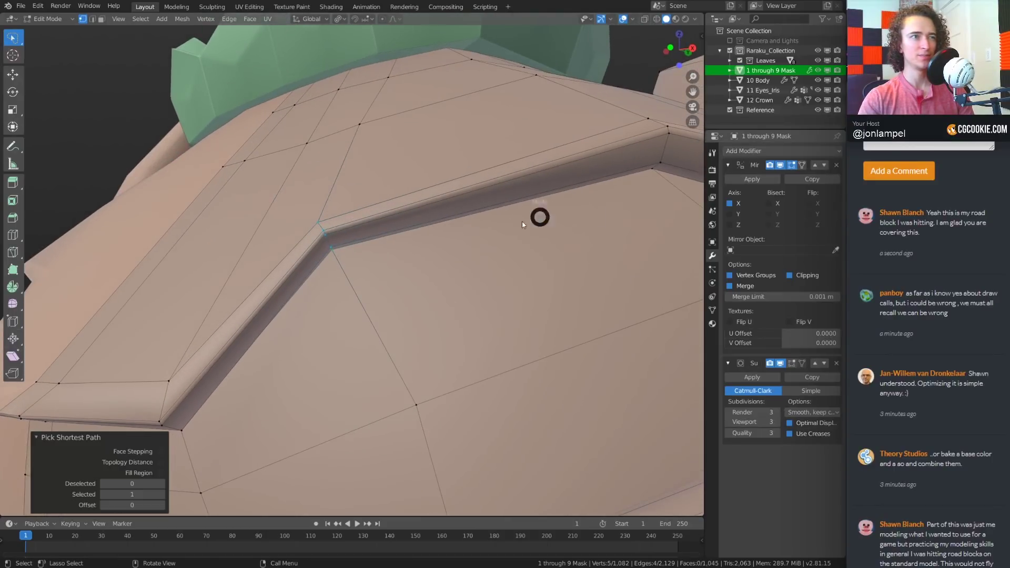
{"action": "key", "text": "Tab"}
{"action": "middle_click_drag", "start_coordinate": [376, 241], "coordinate": [367, 237]}
{"action": "scroll", "coordinate": [349, 250], "scroll_direction": "up", "scroll_amount": 4}
{"action": "key", "text": "Tab"}
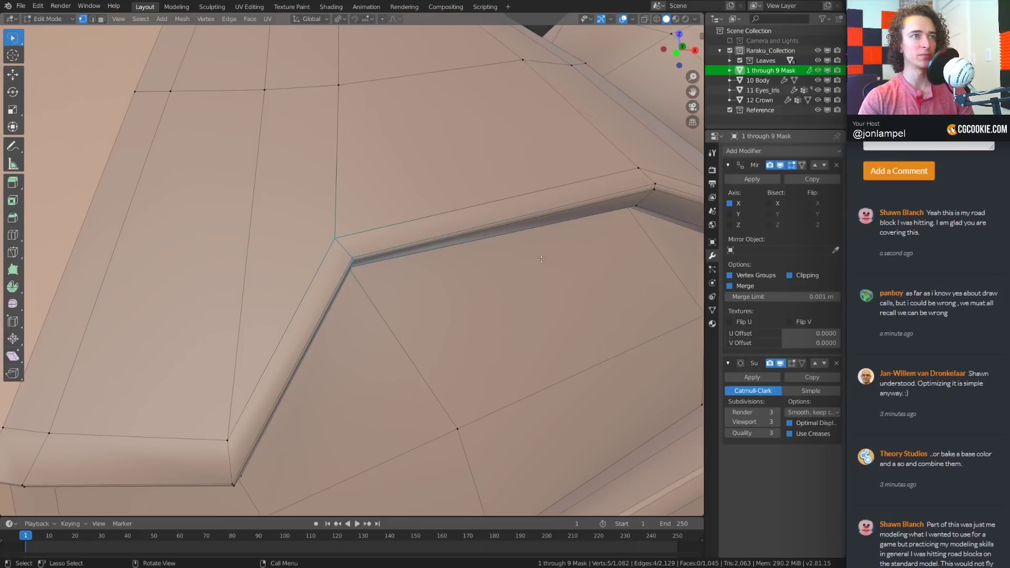
Display the Subdivision modifier in Edit Mode and set the mean crease of the selected ridge-corner edges to 1.00
{"action": "left_click", "coordinate": [793, 364]}
{"action": "middle_click_drag", "start_coordinate": [453, 294], "coordinate": [424, 307]}
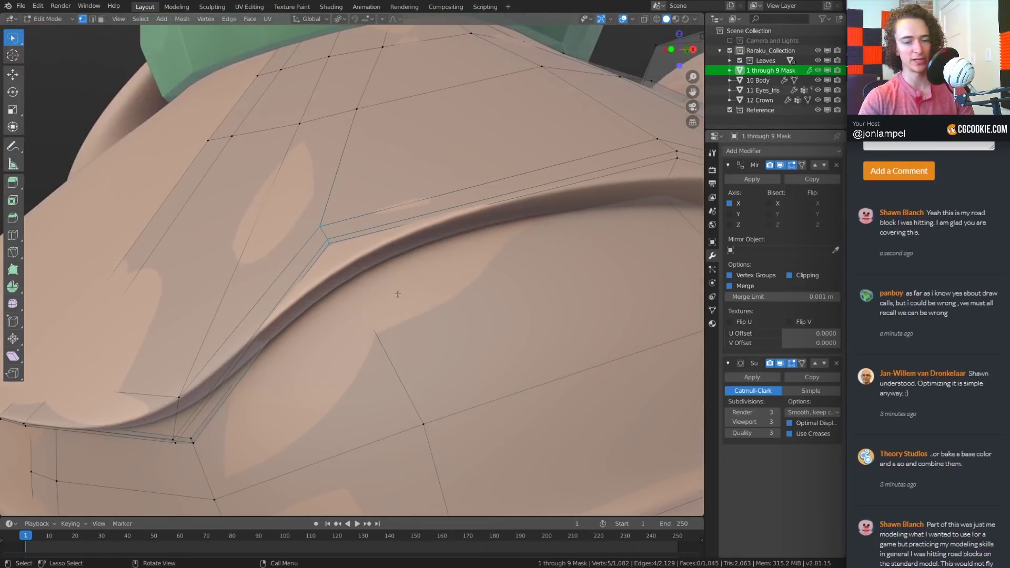
{"action": "key", "text": "n"}
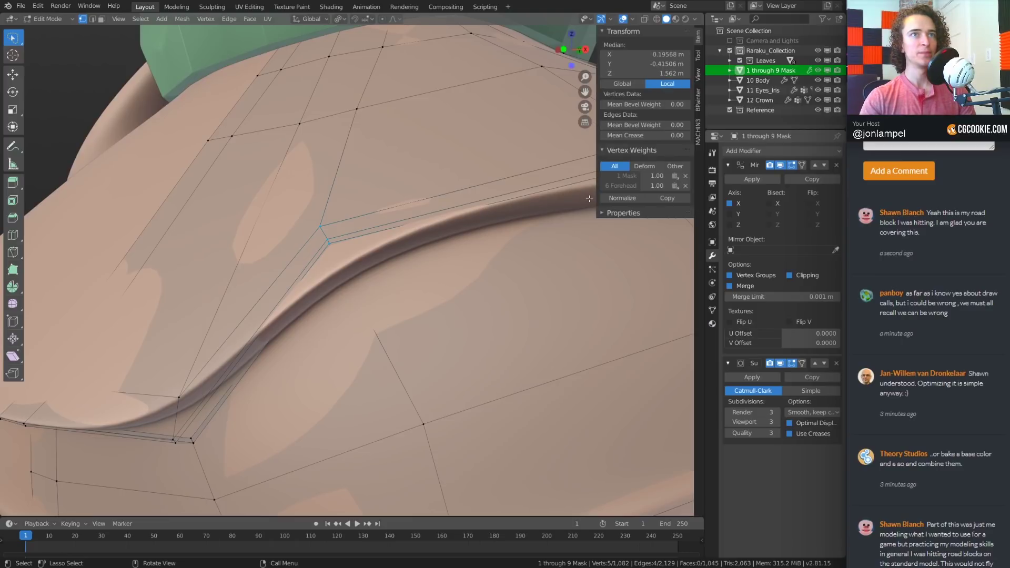
{"action": "left_click_drag", "start_coordinate": [642, 136], "coordinate": [660, 135]}
{"action": "middle_click_drag", "start_coordinate": [452, 253], "coordinate": [484, 247]}
{"action": "key", "text": "ctrl+Tab"}
{"action": "middle_click_drag", "start_coordinate": [224, 289], "coordinate": [345, 285]}
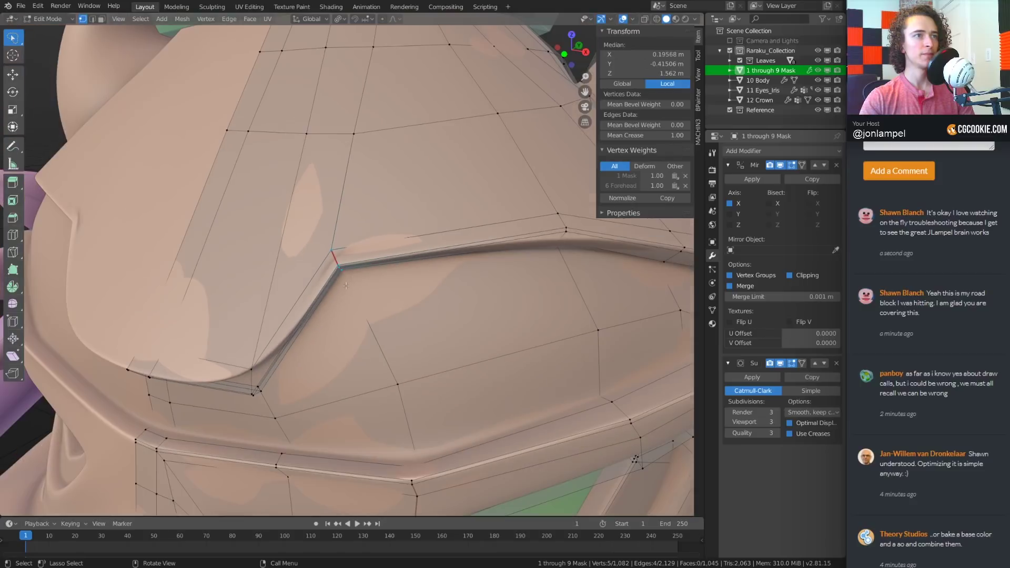
In wireframe display, select the edge path across the ridge at the brow's peak and set its mean crease to 1.00
{"action": "middle_click_drag", "start_coordinate": [511, 261], "coordinate": [405, 258]}
{"action": "scroll", "coordinate": [299, 255], "scroll_direction": "up", "scroll_amount": 5}
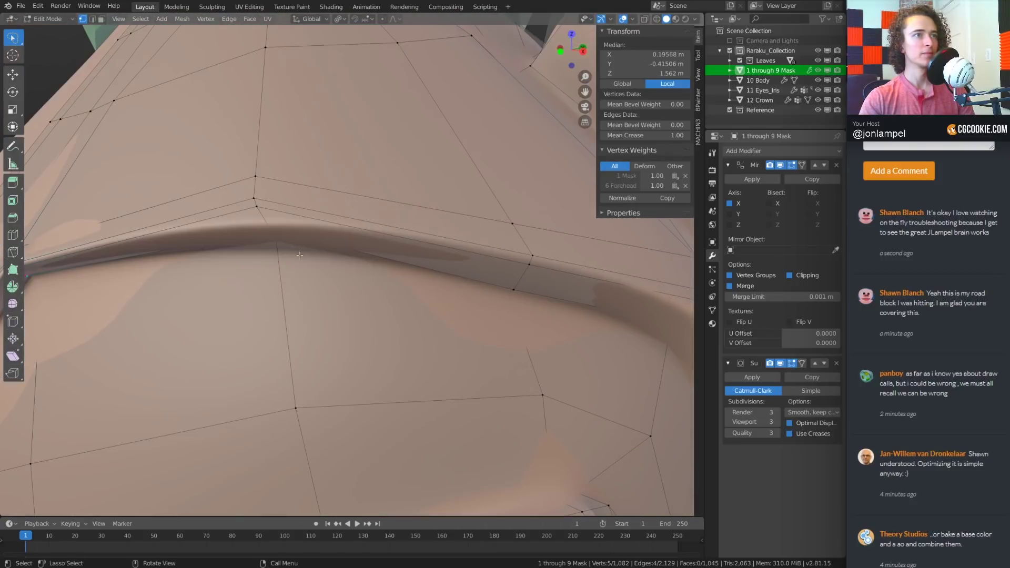
{"action": "left_click", "coordinate": [252, 199]}
{"action": "scroll", "coordinate": [283, 200], "scroll_direction": "down", "scroll_amount": 4}
{"action": "key", "text": "z"}
{"action": "left_click", "coordinate": [291, 185]}
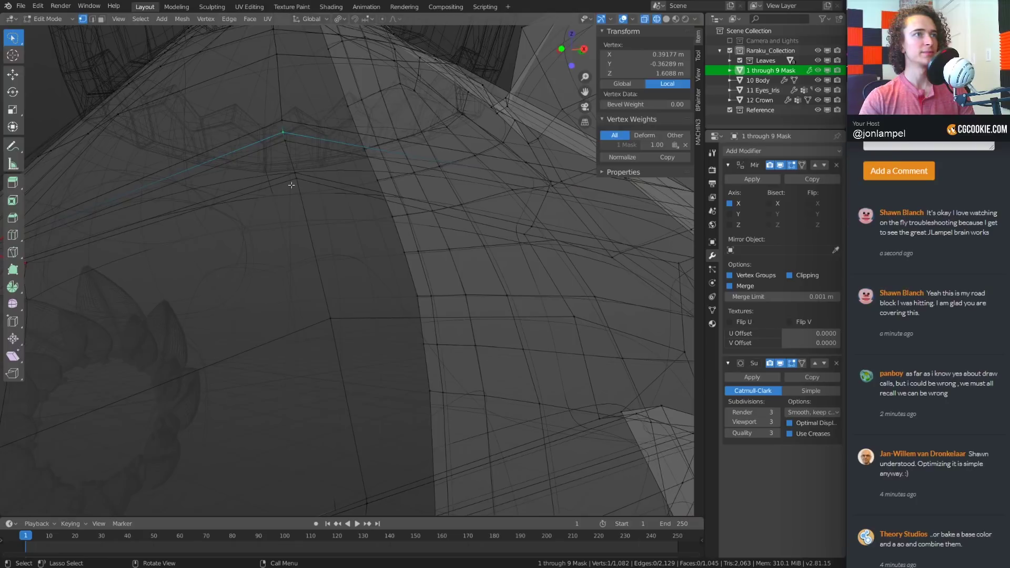
{"action": "left_click", "coordinate": [297, 178], "text": "ctrl"}
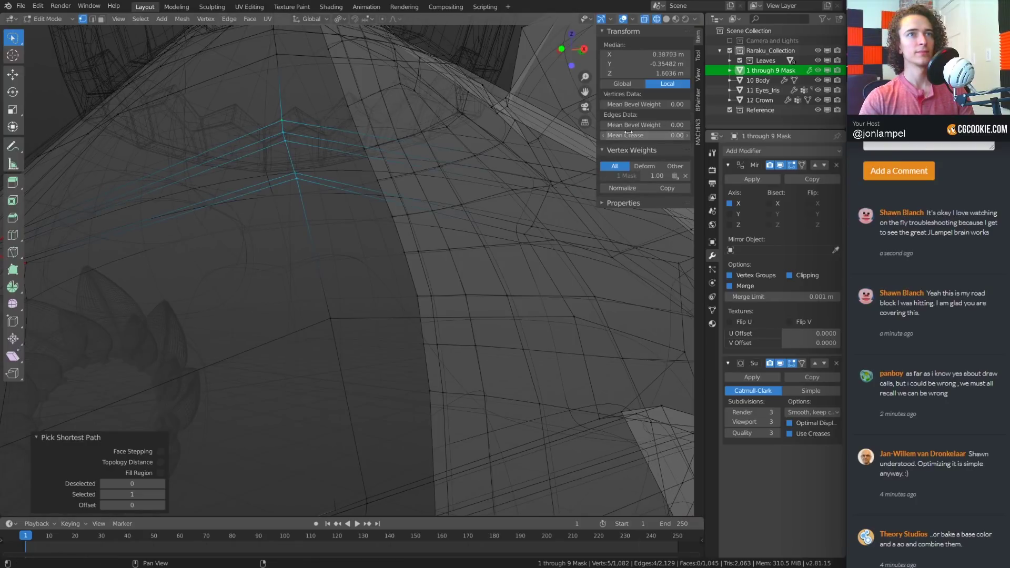
{"action": "left_click_drag", "start_coordinate": [627, 135], "coordinate": [628, 135]}
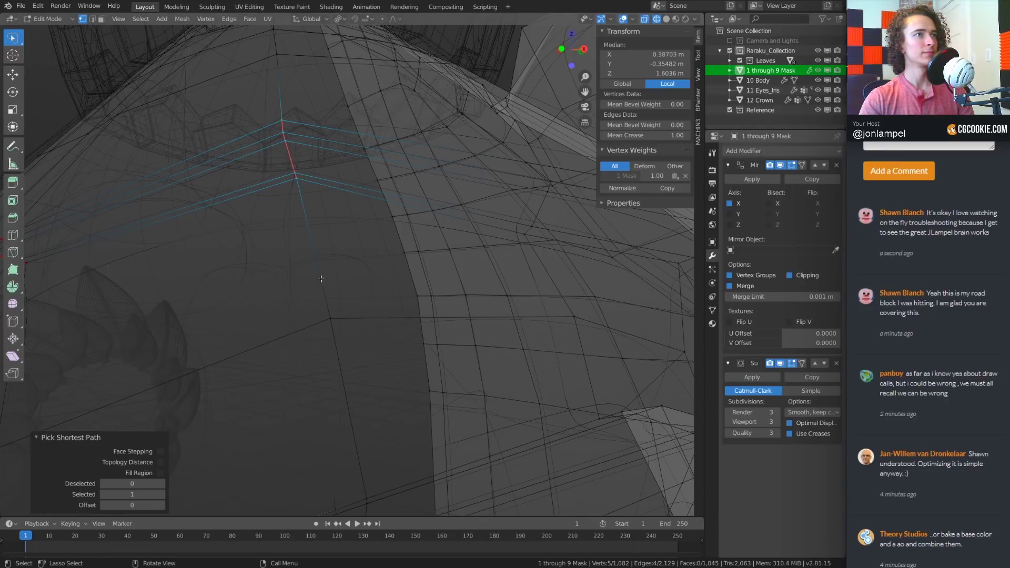
Return to solid display and inspect the creased brow ridge corners in both Object Mode and Edit Mode
{"action": "key", "text": "shift+z"}
{"action": "scroll", "coordinate": [320, 279], "scroll_direction": "down", "scroll_amount": 3}
{"action": "mouse_move", "coordinate": [320, 278]}
{"action": "middle_mouse_down"}
{"action": "mouse_move", "coordinate": [457, 451]}
{"action": "mouse_move", "coordinate": [466, 291]}
{"action": "middle_mouse_up"}
{"action": "key", "text": "ctrl+Tab"}
{"action": "left_click", "coordinate": [389, 289]}
{"action": "mouse_move", "coordinate": [389, 289]}
{"action": "middle_mouse_down"}
{"action": "mouse_move", "coordinate": [351, 305]}
{"action": "mouse_move", "coordinate": [377, 313]}
{"action": "mouse_move", "coordinate": [183, 317]}
{"action": "middle_mouse_up"}
{"action": "key", "text": "ctrl+Tab"}
{"action": "left_click", "coordinate": [390, 316]}
{"action": "middle_click_drag", "start_coordinate": [389, 316], "coordinate": [322, 321]}
{"action": "scroll", "coordinate": [347, 284], "scroll_direction": "up", "scroll_amount": 3}
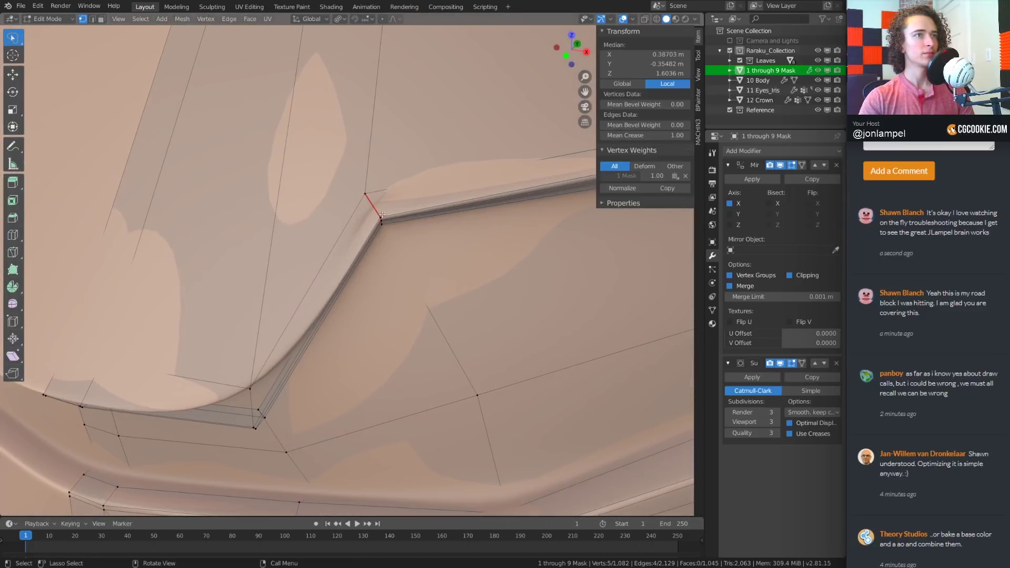
Move the forehead vertex at the ridge's lower corner by about -0.0004 m in X, 0.001 m in Y and 0.0024 m in Z, checking it in Object Mode
{"action": "left_click", "coordinate": [365, 191]}
{"action": "key", "text": "g"}
{"action": "left_click", "coordinate": [365, 188]}
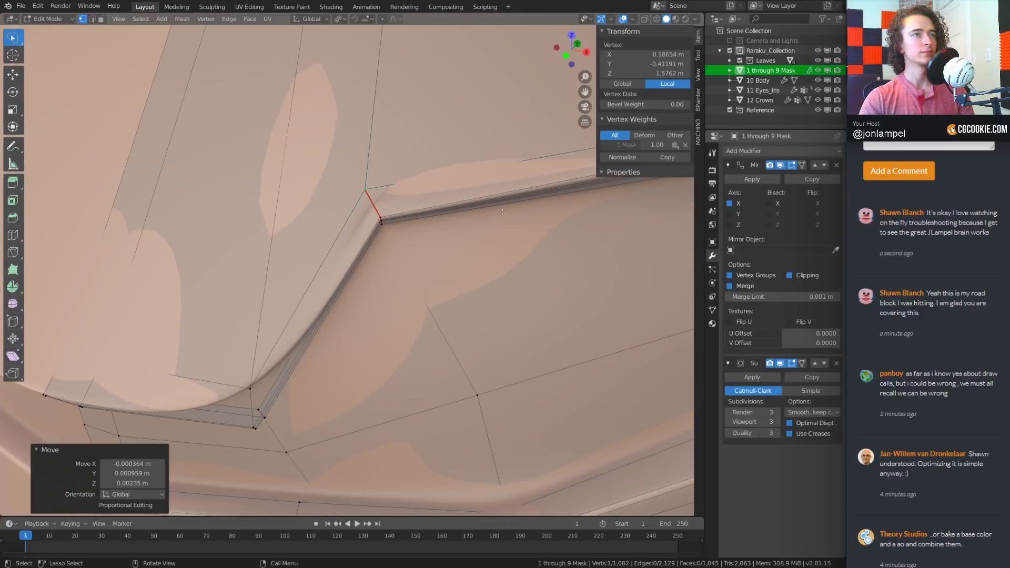
{"action": "left_click", "coordinate": [408, 267]}
{"action": "key", "text": "z"}
{"action": "left_click", "coordinate": [327, 257]}
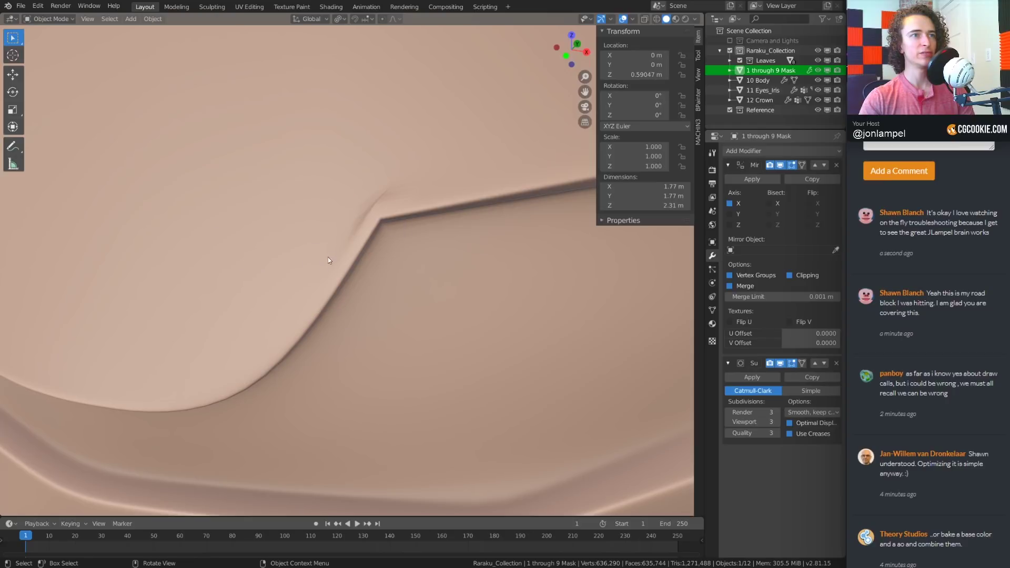
{"action": "middle_click_drag", "start_coordinate": [374, 239], "coordinate": [477, 225]}
{"action": "scroll", "coordinate": [421, 220], "scroll_direction": "down", "scroll_amount": 6}
{"action": "scroll", "coordinate": [421, 220], "scroll_direction": "up", "scroll_amount": 5}
Show the mask in wireframe without X-ray and turn off Optimal Display in the Subdivision modifier
{"action": "key", "text": "z"}
{"action": "left_click", "coordinate": [362, 180]}
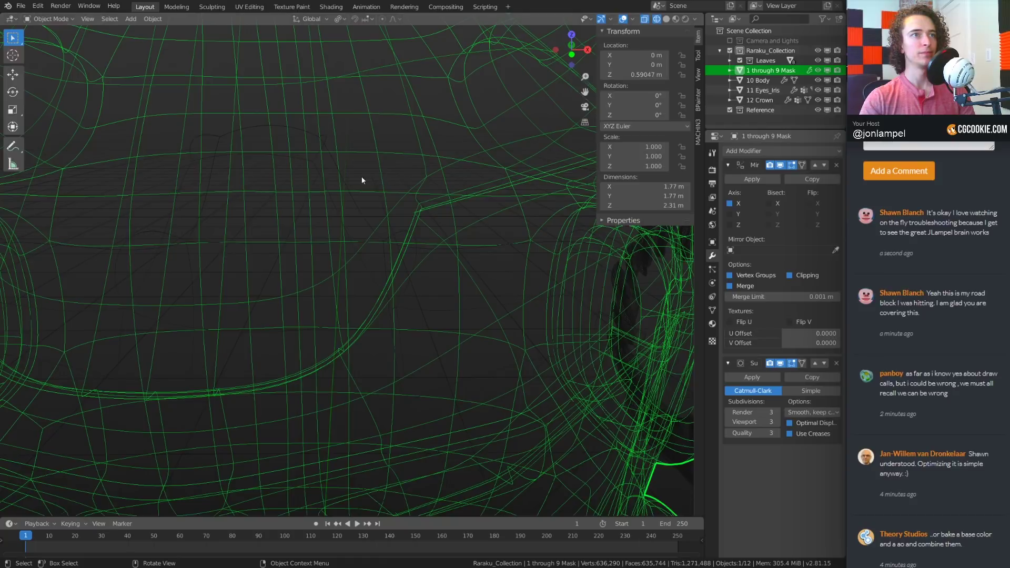
{"action": "key", "text": "alt+z"}
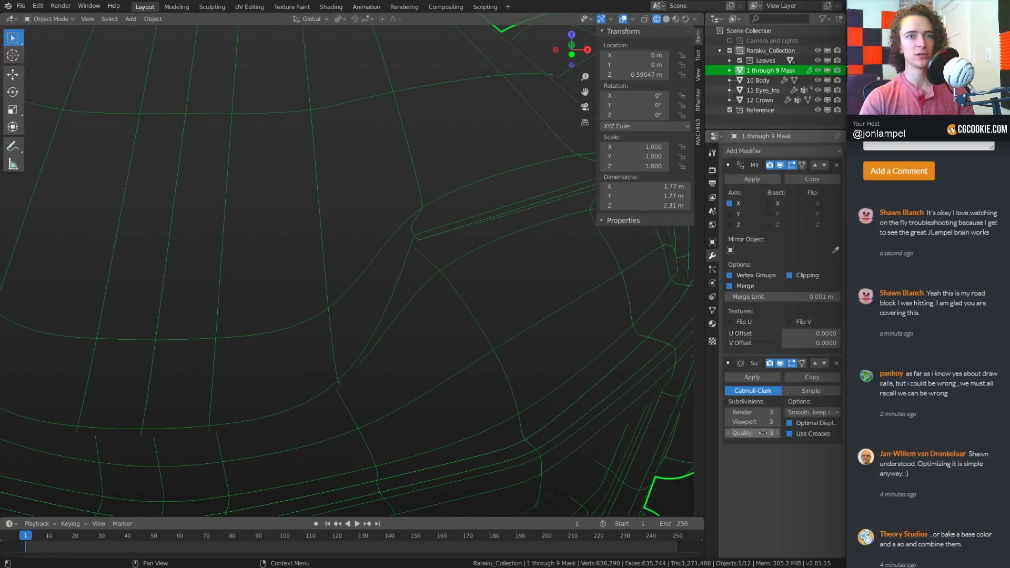
{"action": "left_click", "coordinate": [789, 424]}
{"action": "middle_click_drag", "start_coordinate": [500, 305], "coordinate": [464, 313]}
{"action": "scroll", "coordinate": [465, 314], "scroll_direction": "up", "scroll_amount": 1}
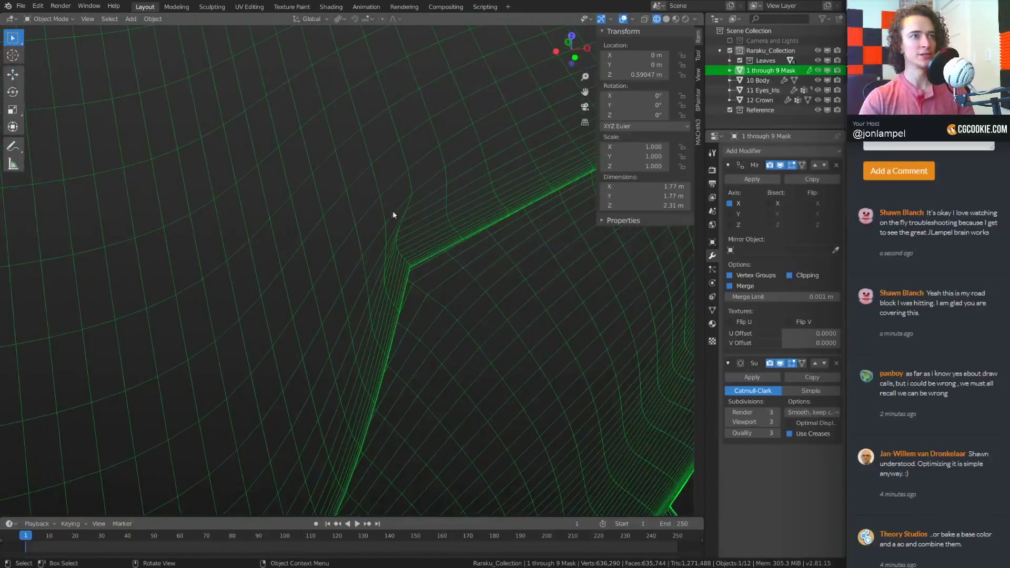
{"action": "mouse_move", "coordinate": [407, 255]}
{"action": "middle_mouse_down"}
{"action": "mouse_move", "coordinate": [387, 236]}
{"action": "mouse_move", "coordinate": [434, 244]}
{"action": "mouse_move", "coordinate": [377, 300]}
{"action": "mouse_move", "coordinate": [436, 255]}
{"action": "mouse_move", "coordinate": [310, 282]}
{"action": "mouse_move", "coordinate": [332, 278]}
{"action": "mouse_move", "coordinate": [324, 256]}
{"action": "mouse_move", "coordinate": [317, 264]}
{"action": "mouse_move", "coordinate": [332, 219]}
{"action": "mouse_move", "coordinate": [314, 246]}
{"action": "mouse_move", "coordinate": [387, 225]}
{"action": "mouse_move", "coordinate": [422, 264]}
{"action": "mouse_move", "coordinate": [394, 229]}
{"action": "mouse_move", "coordinate": [409, 231]}
{"action": "mouse_move", "coordinate": [400, 240]}
{"action": "middle_mouse_up"}
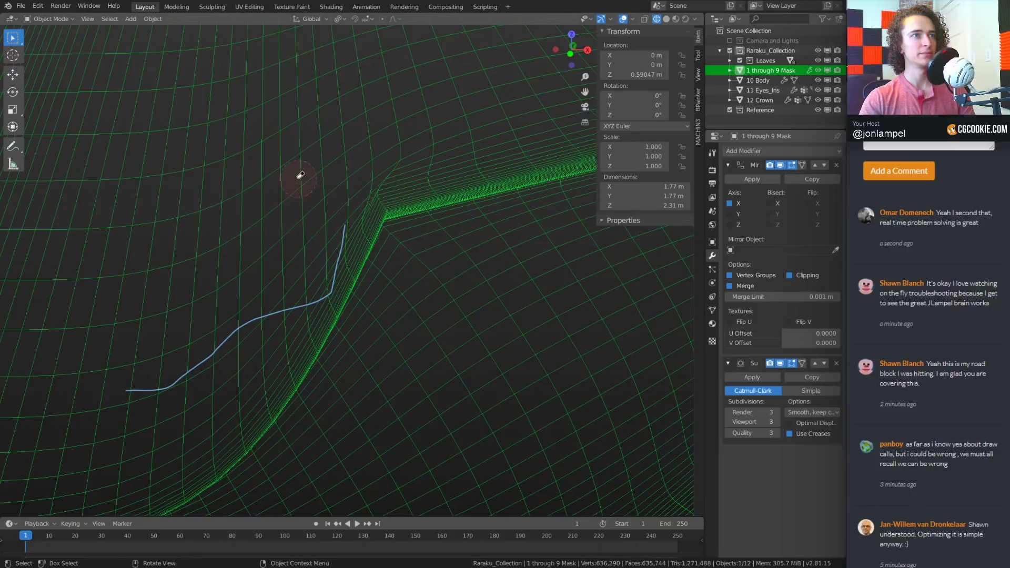
Erase the freehand annotation beside the ridge corner and examine how the subdivided wireframe flows around it
{"action": "mouse_move", "coordinate": [300, 175]}
{"action": "left_mouse_down", "text": "ctrl"}
{"action": "mouse_move", "coordinate": [356, 214]}
{"action": "mouse_move", "coordinate": [254, 349]}
{"action": "mouse_move", "coordinate": [194, 368]}
{"action": "mouse_move", "coordinate": [314, 300]}
{"action": "mouse_move", "coordinate": [237, 326]}
{"action": "mouse_move", "coordinate": [153, 419]}
{"action": "mouse_move", "coordinate": [79, 401]}
{"action": "mouse_move", "coordinate": [196, 355]}
{"action": "left_mouse_up", "text": "ctrl"}
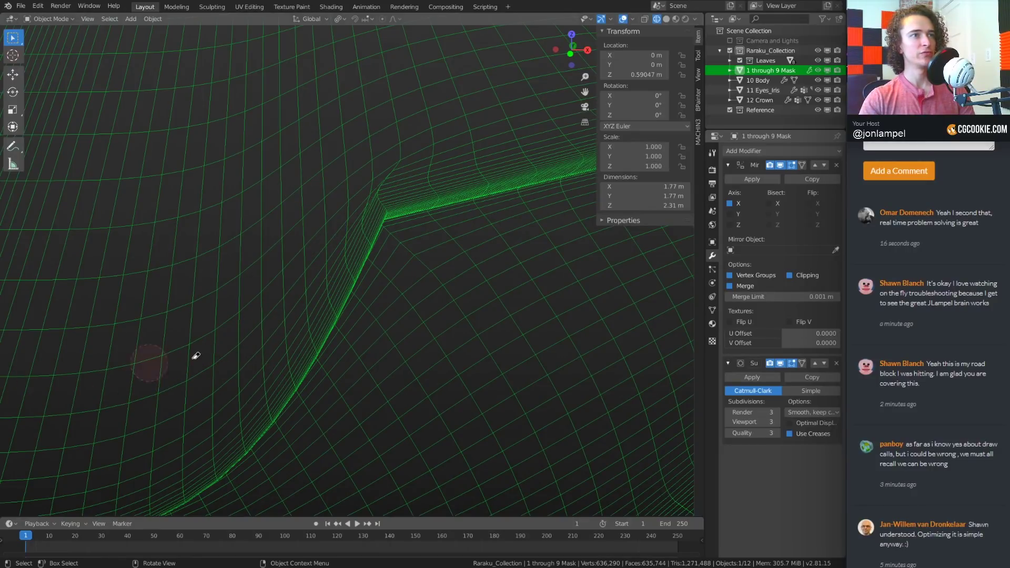
{"action": "mouse_move", "coordinate": [454, 324]}
{"action": "middle_mouse_down"}
{"action": "mouse_move", "coordinate": [412, 333]}
{"action": "mouse_move", "coordinate": [436, 337]}
{"action": "mouse_move", "coordinate": [455, 282]}
{"action": "middle_mouse_up"}
{"action": "scroll", "coordinate": [336, 301], "scroll_direction": "up", "scroll_amount": 1}
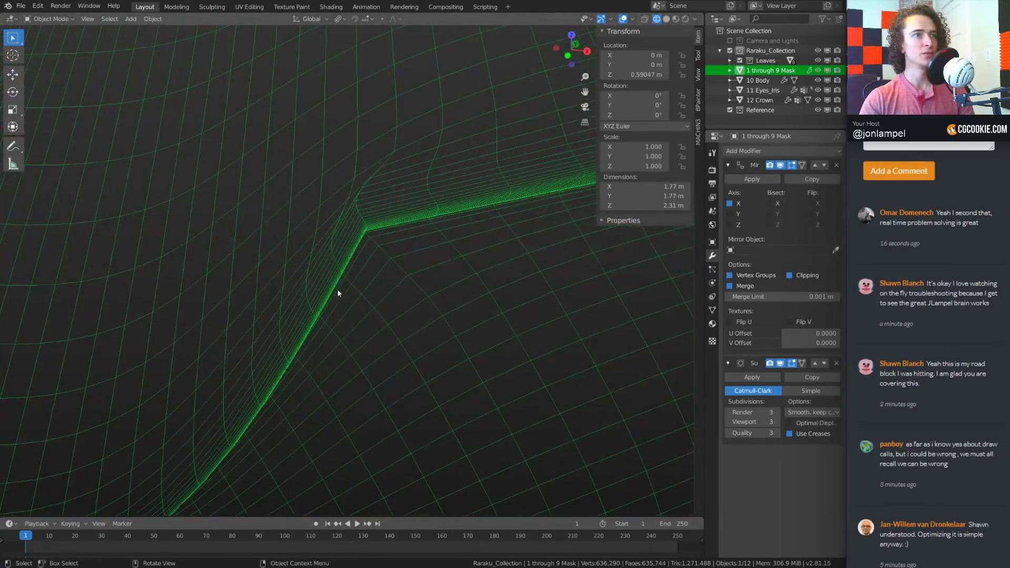
{"action": "scroll", "coordinate": [370, 283], "scroll_direction": "up", "scroll_amount": 2}
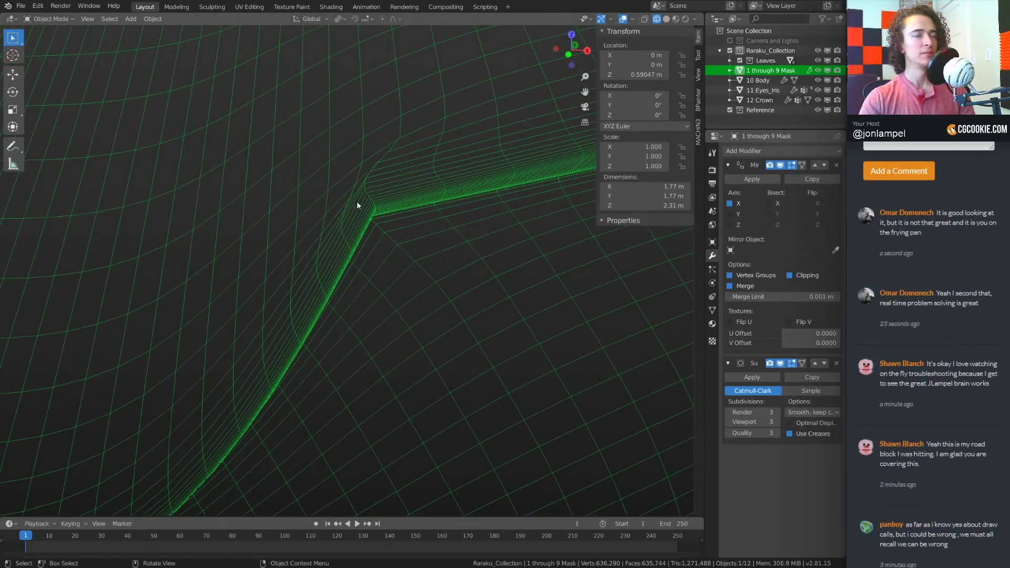
{"action": "scroll", "coordinate": [337, 264], "scroll_direction": "down", "scroll_amount": 5}
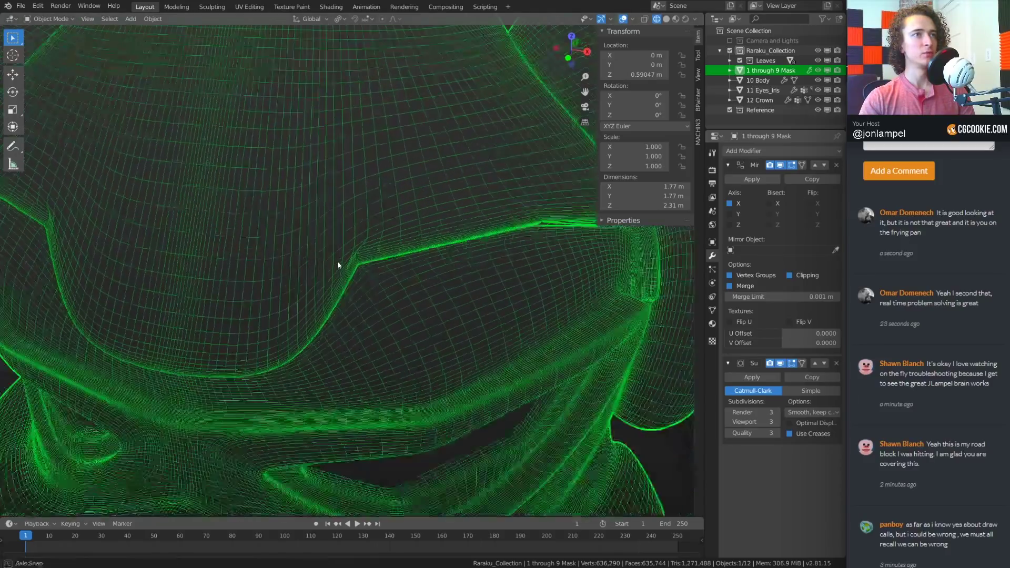
Return to solid display in Edit Mode and examine the topology around the ridge's creased lower corner
{"action": "left_click", "coordinate": [347, 279]}
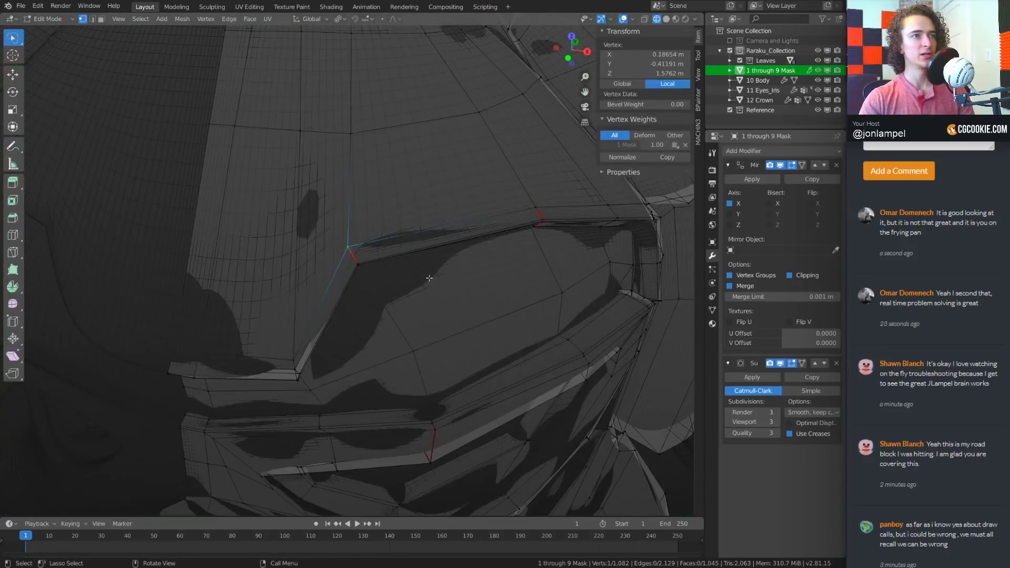
{"action": "key", "text": "z"}
{"action": "left_click", "coordinate": [354, 255]}
{"action": "middle_click_drag", "start_coordinate": [425, 258], "coordinate": [448, 215]}
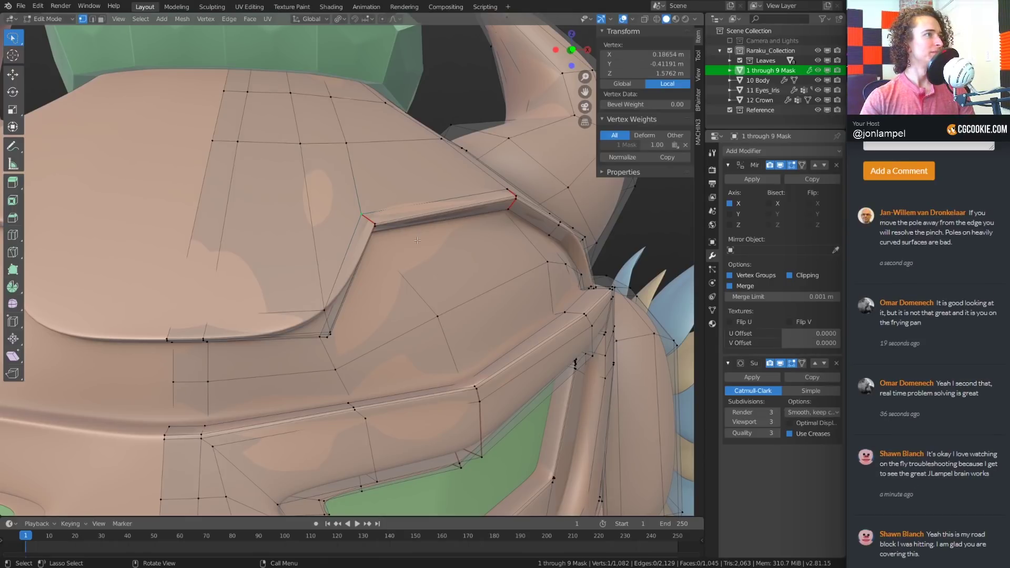
{"action": "middle_click_drag", "start_coordinate": [417, 240], "coordinate": [415, 253]}
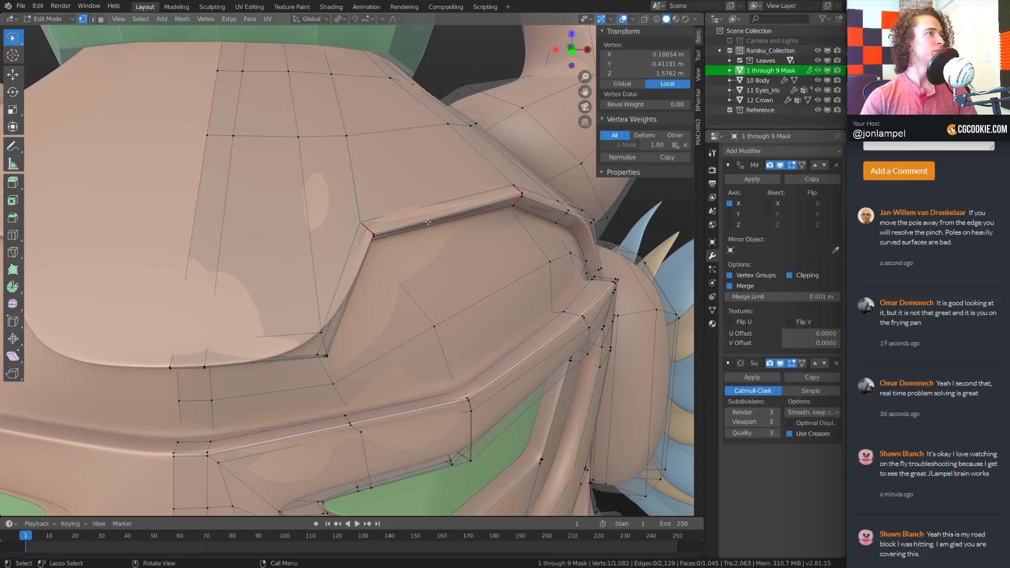
{"action": "middle_click_drag", "start_coordinate": [427, 224], "coordinate": [356, 217]}
{"action": "scroll", "coordinate": [396, 224], "scroll_direction": "up", "scroll_amount": 1}
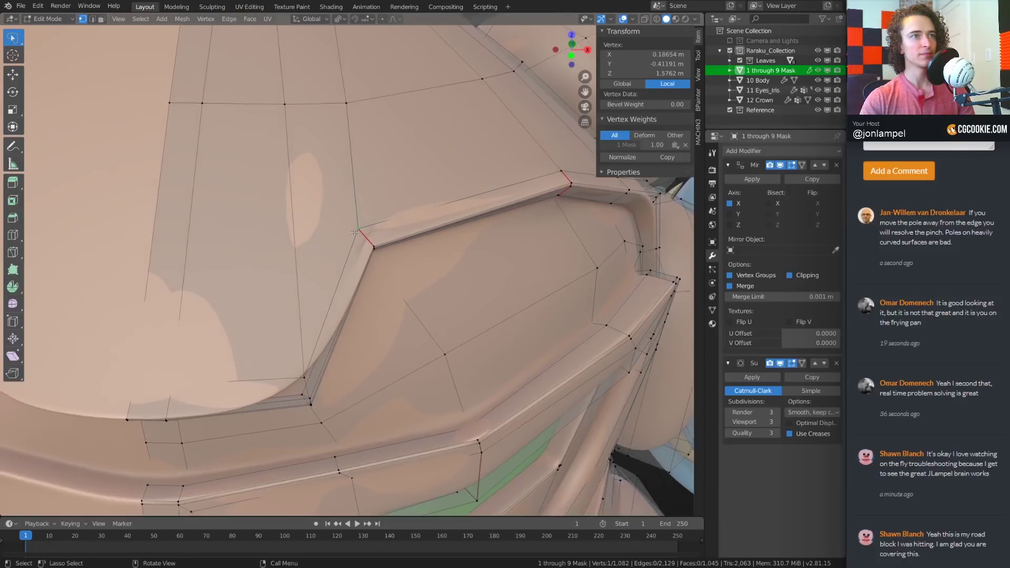
{"action": "scroll", "coordinate": [357, 217], "scroll_direction": "up", "scroll_amount": 1}
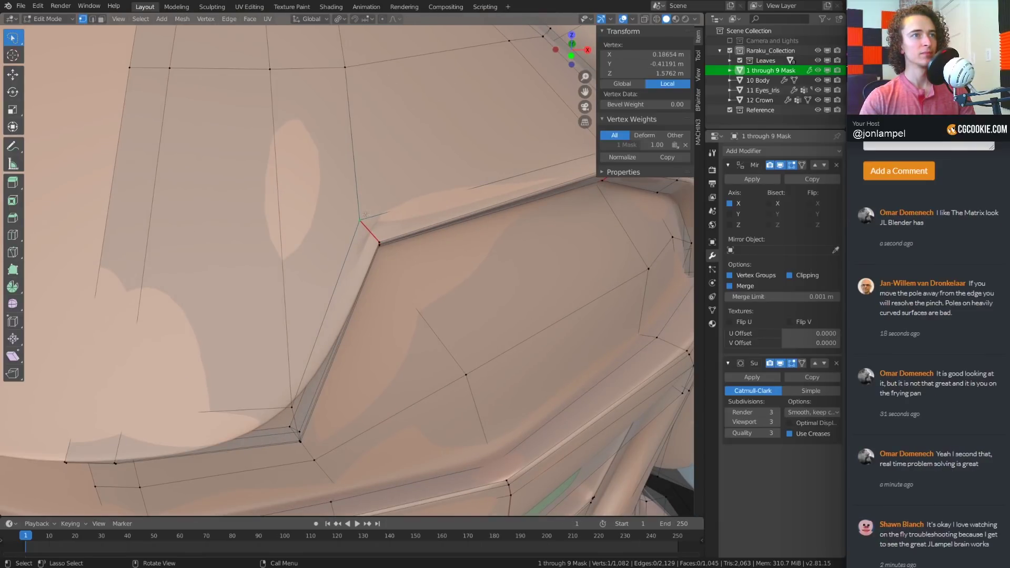
Try moving the corner's forehead vertex away from the ridge, and check the smoothed corner in Object Mode
{"action": "key", "text": "g"}
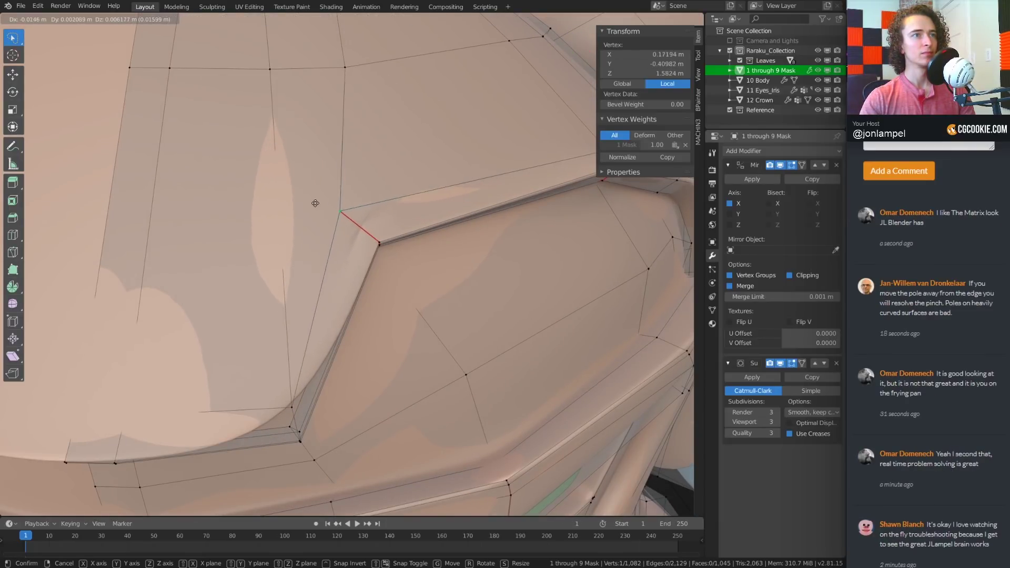
{"action": "key", "text": "Escape"}
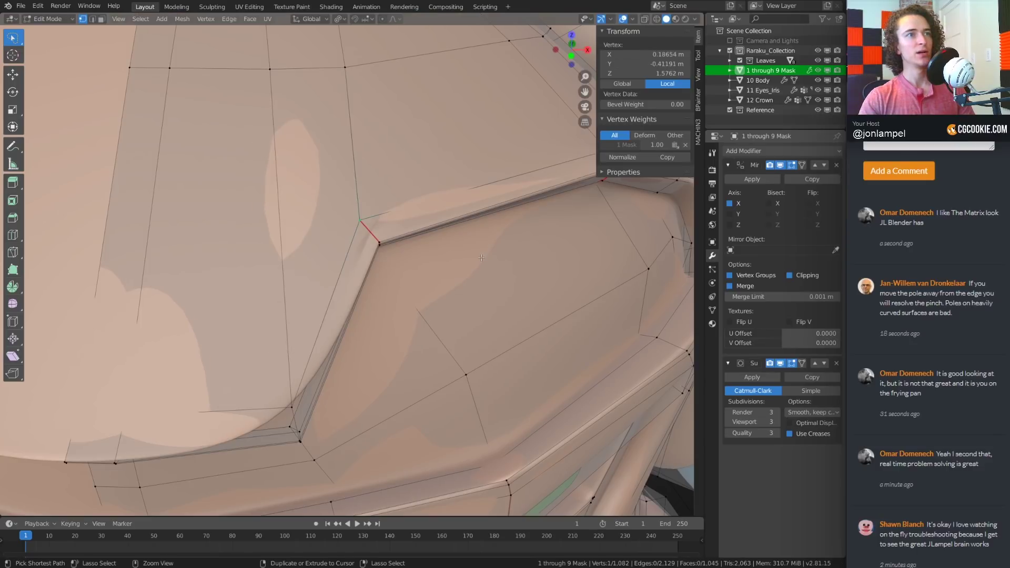
{"action": "key", "text": "Tab"}
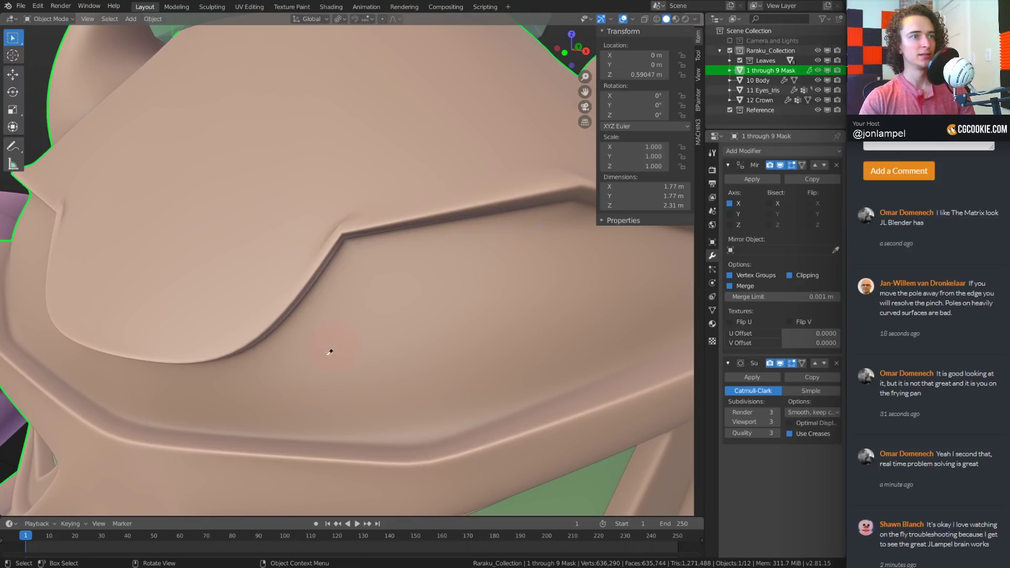
{"action": "key", "text": "ctrl+Tab"}
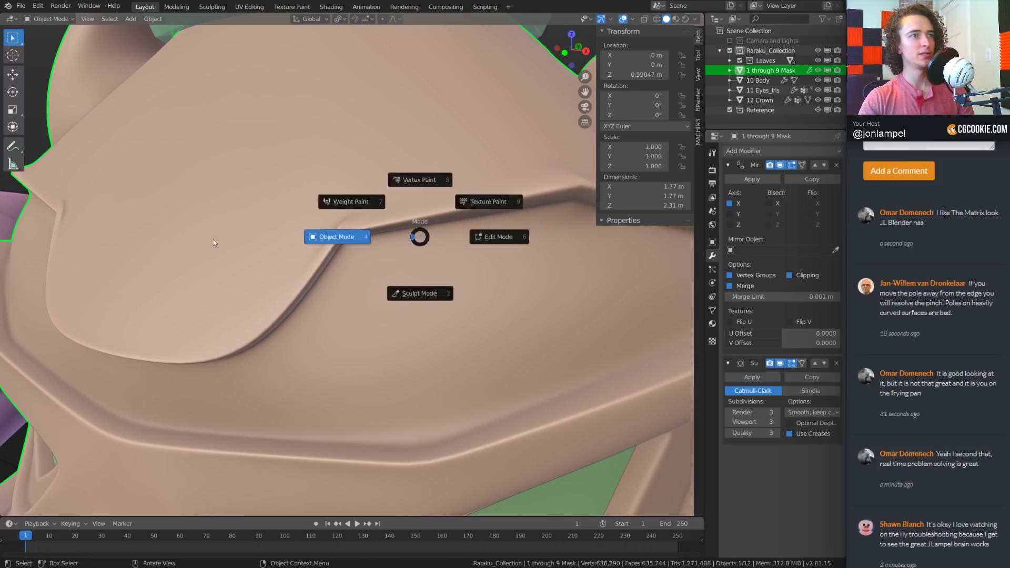
{"action": "key", "text": "ctrl+Tab"}
{"action": "middle_click_drag", "start_coordinate": [347, 235], "coordinate": [342, 218]}
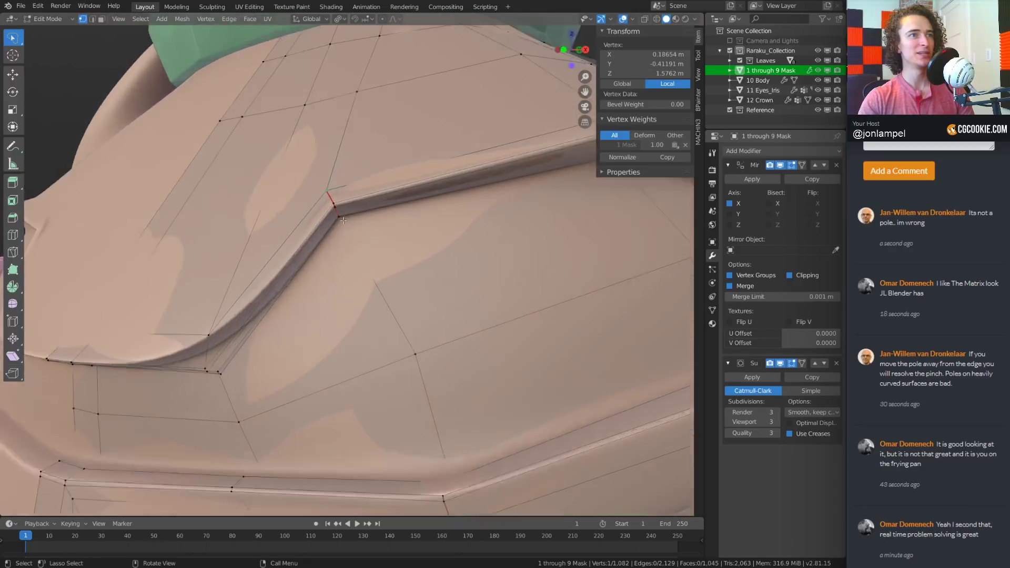
In wireframe display, select the edge path across the ridge's lower corner, set its mean crease to 0.00 and clear the selection
{"action": "scroll", "coordinate": [475, 203], "scroll_direction": "up", "scroll_amount": 2}
{"action": "key", "text": "z"}
{"action": "left_click", "coordinate": [400, 210]}
{"action": "left_click", "coordinate": [318, 181]}
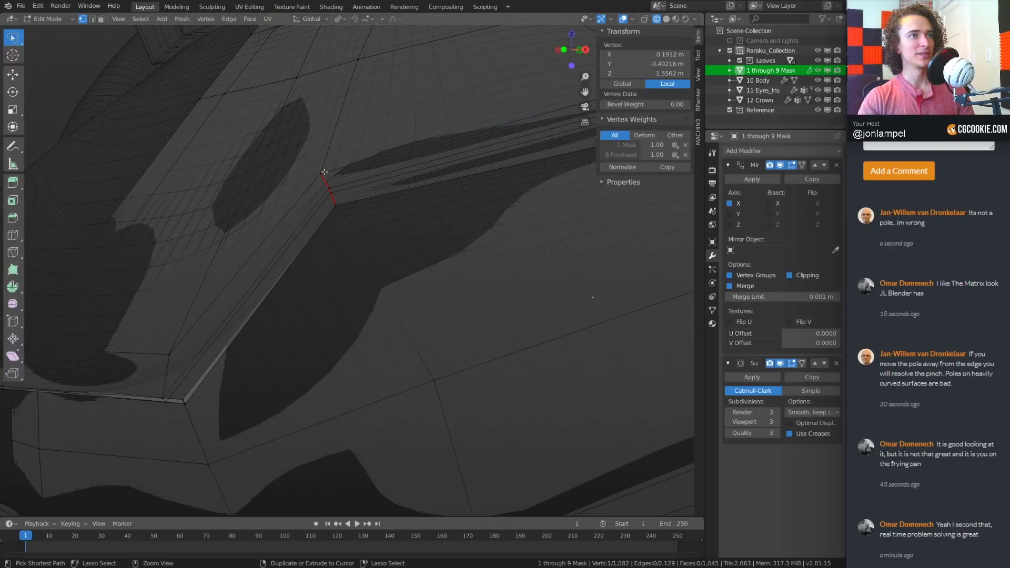
{"action": "left_click", "coordinate": [334, 205], "text": "ctrl"}
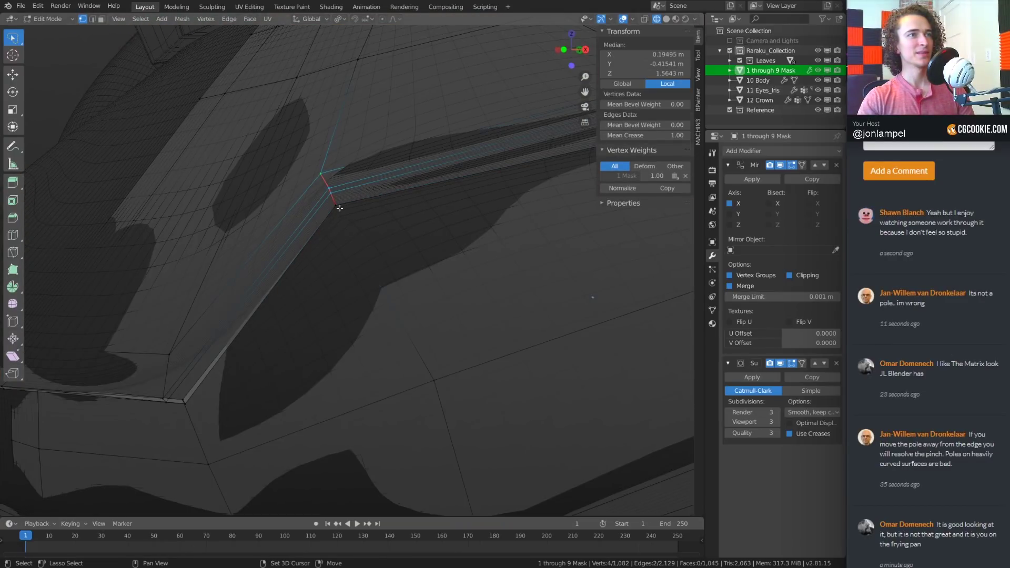
{"action": "left_click", "coordinate": [338, 208], "text": "shift"}
{"action": "middle_click_drag", "start_coordinate": [415, 174], "coordinate": [447, 208], "text": "shift"}
{"action": "scroll", "coordinate": [399, 198], "scroll_direction": "up", "scroll_amount": 2}
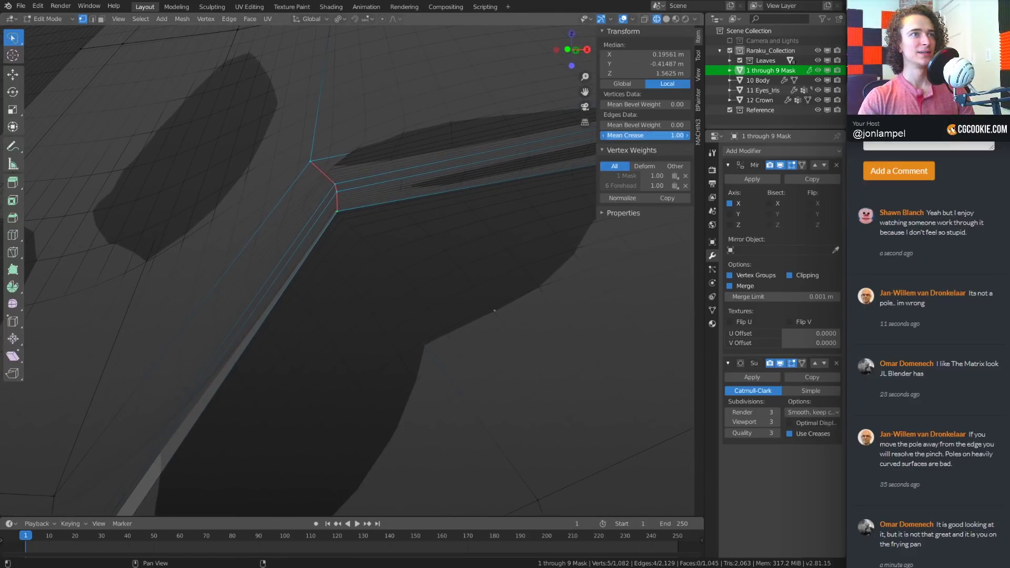
{"action": "left_click_drag", "start_coordinate": [645, 135], "coordinate": [603, 135]}
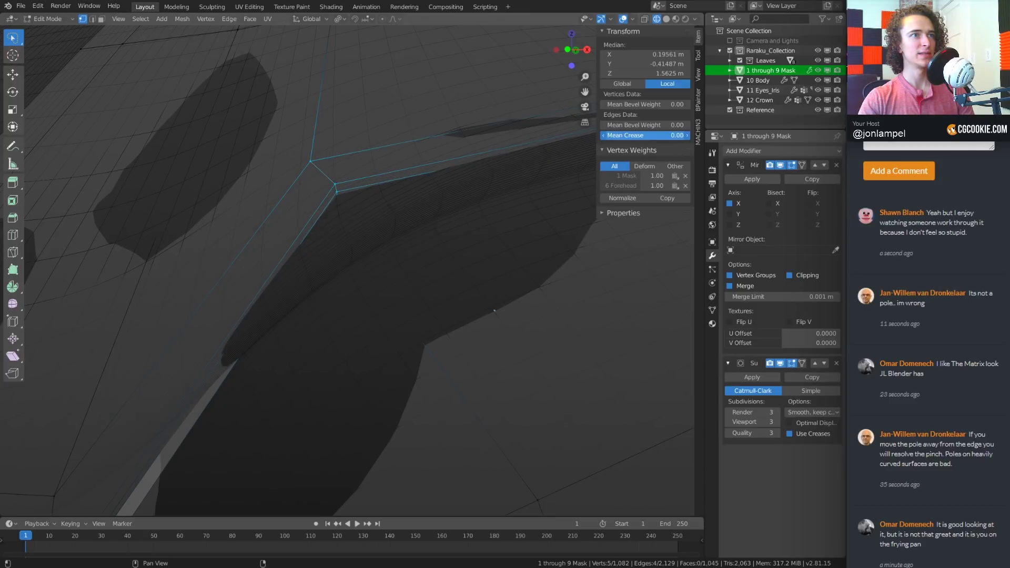
{"action": "scroll", "coordinate": [251, 177], "scroll_direction": "down", "scroll_amount": 5}
{"action": "middle_click_drag", "start_coordinate": [331, 190], "coordinate": [347, 212]}
{"action": "key", "text": "alt+a"}
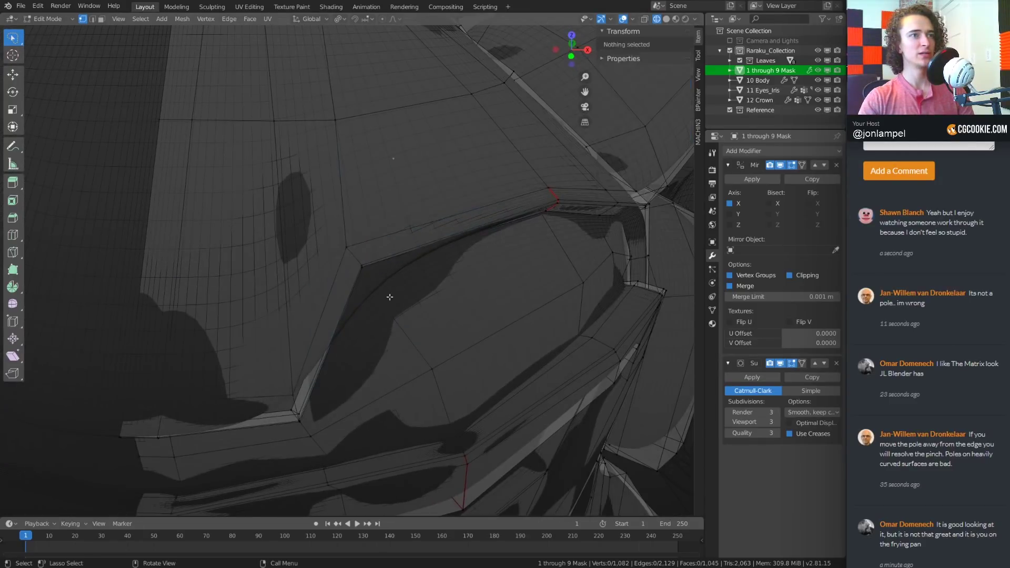
{"action": "middle_click_drag", "start_coordinate": [390, 295], "coordinate": [324, 221]}
{"action": "key", "text": "ctrl+r"}
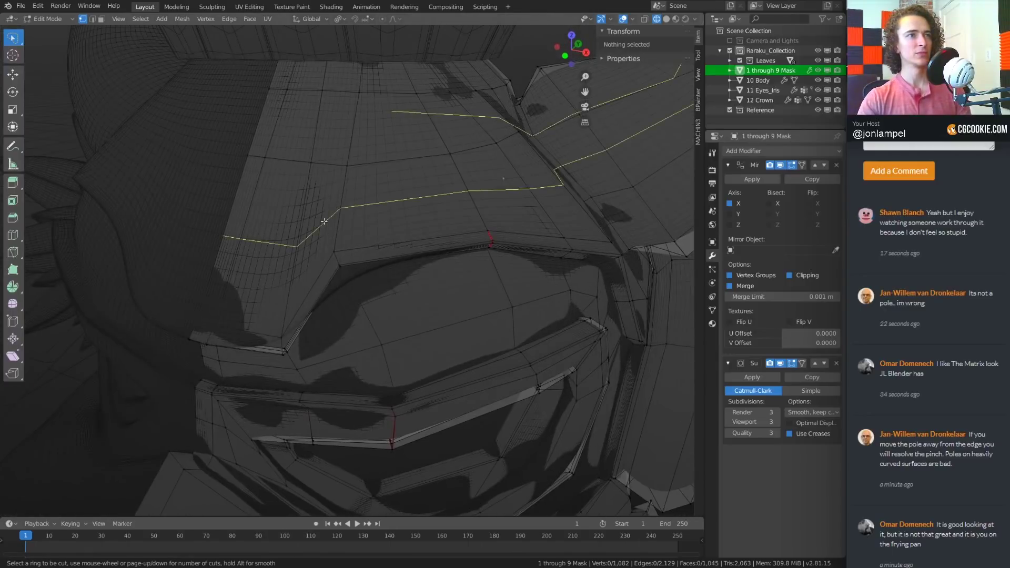
{"action": "key", "text": "Escape"}
Try to move the forehead vertex at the uncreased ridge corner up onto the forehead
{"action": "middle_click_drag", "start_coordinate": [358, 255], "coordinate": [361, 257]}
{"action": "scroll", "coordinate": [361, 257], "scroll_direction": "up", "scroll_amount": 2}
{"action": "left_click", "coordinate": [329, 242]}
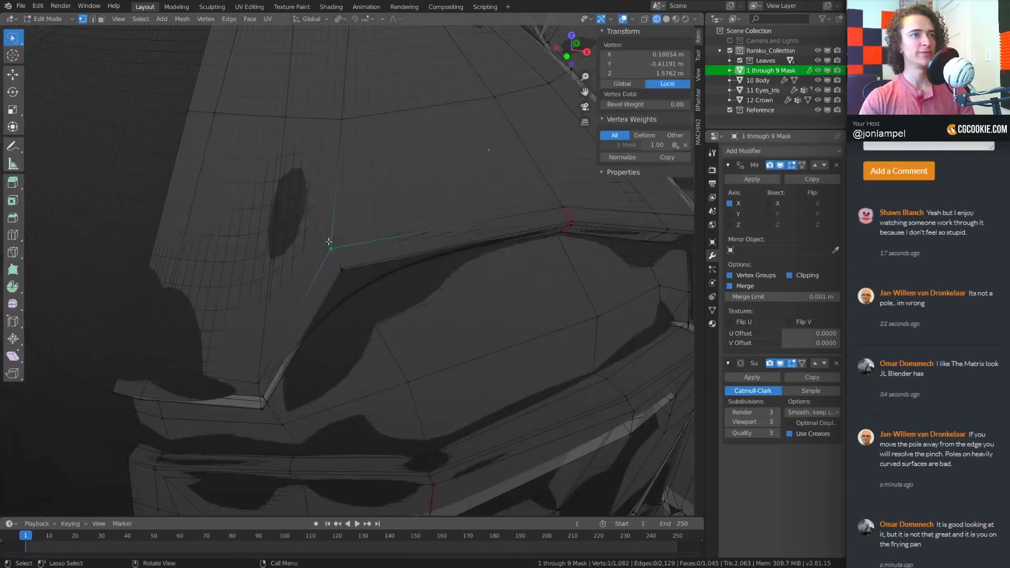
{"action": "key", "text": "g"}
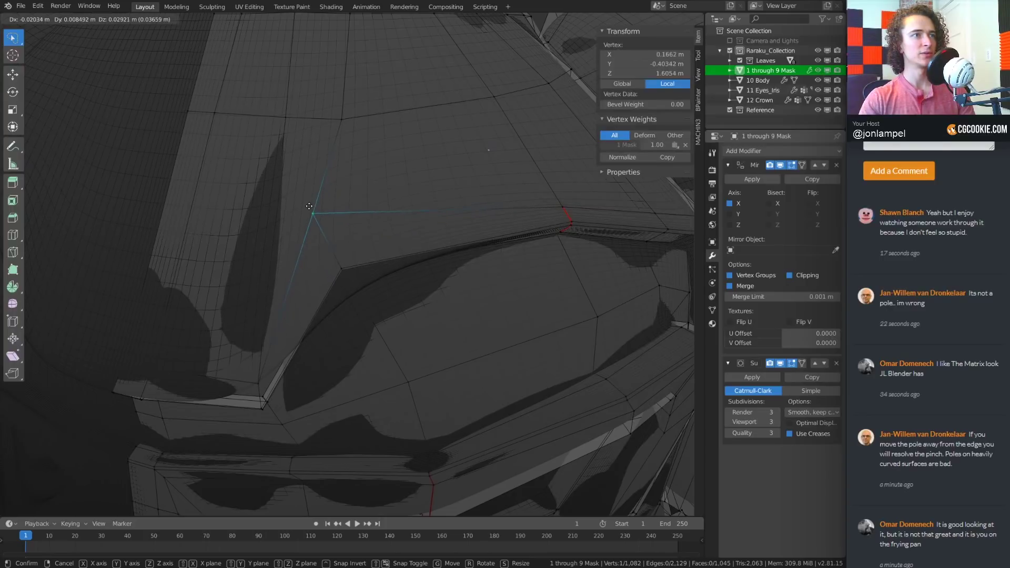
{"action": "right_click", "coordinate": [313, 205]}
{"action": "mouse_move", "coordinate": [319, 268]}
{"action": "middle_mouse_down"}
{"action": "mouse_move", "coordinate": [377, 276]}
{"action": "mouse_move", "coordinate": [325, 269]}
{"action": "middle_mouse_up"}
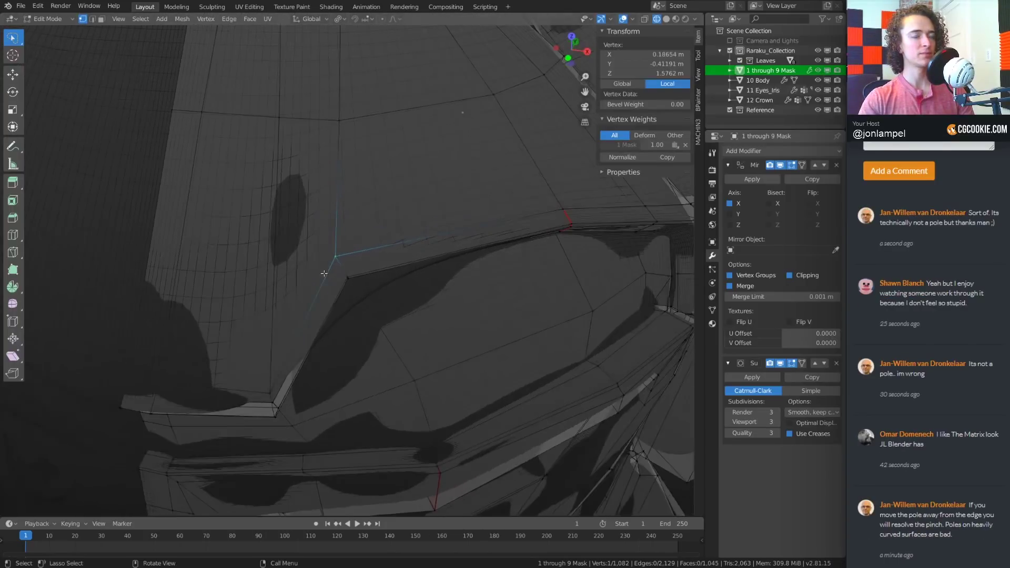
{"action": "scroll", "coordinate": [324, 270], "scroll_direction": "down", "scroll_amount": 3}
{"action": "middle_click_drag", "start_coordinate": [471, 261], "coordinate": [455, 251]}
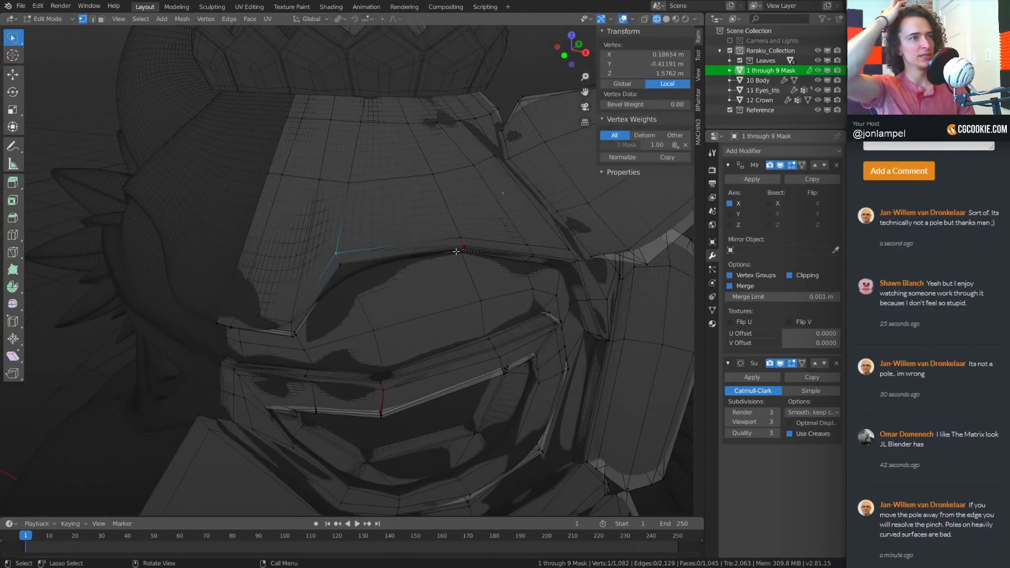
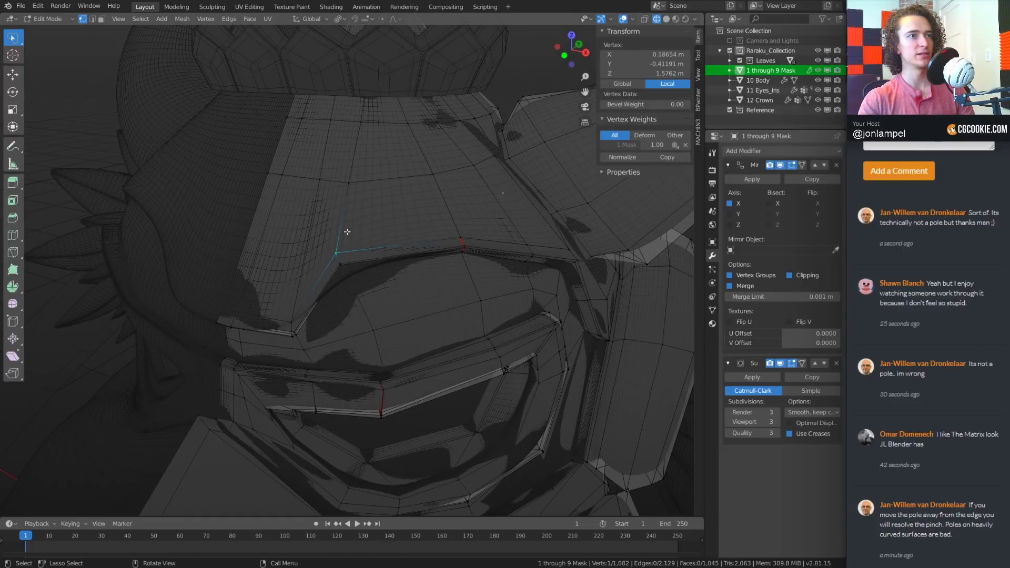
Select the edge loop along the forehead's lower border and follow its course around the side of the mask
{"action": "left_click", "coordinate": [394, 238], "text": "alt"}
{"action": "middle_click_drag", "start_coordinate": [394, 237], "coordinate": [239, 319]}
{"action": "scroll", "coordinate": [435, 277], "scroll_direction": "up", "scroll_amount": 5}
{"action": "scroll", "coordinate": [400, 257], "scroll_direction": "up", "scroll_amount": 5}
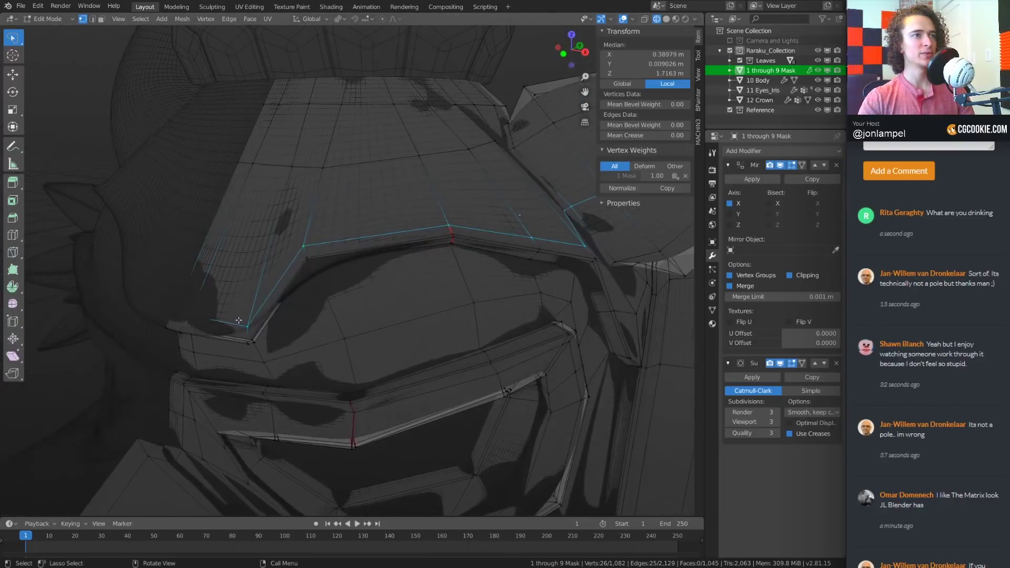
{"action": "middle_click_drag", "start_coordinate": [556, 243], "coordinate": [402, 225]}
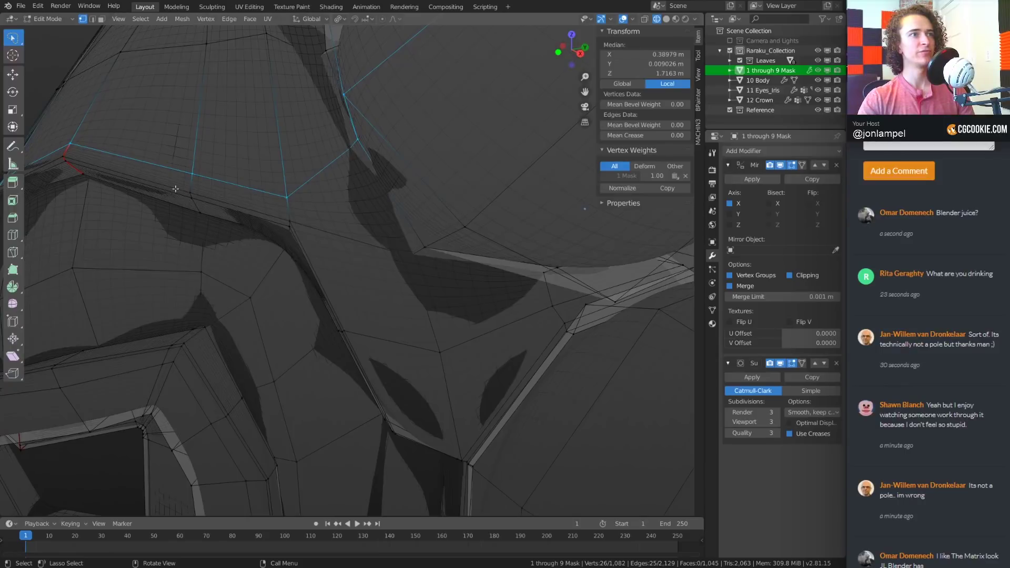
{"action": "middle_click_drag", "start_coordinate": [340, 339], "coordinate": [379, 268]}
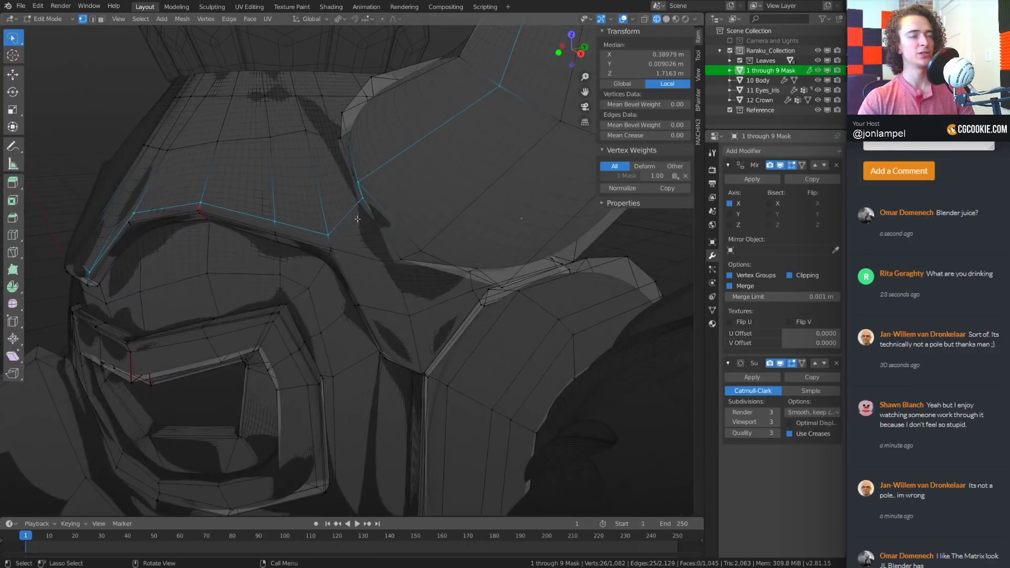
Slide the selected loop along the forehead's lower border up away from the brow ridge, with a factor of -0.430
{"action": "middle_click_drag", "start_coordinate": [357, 219], "coordinate": [364, 308]}
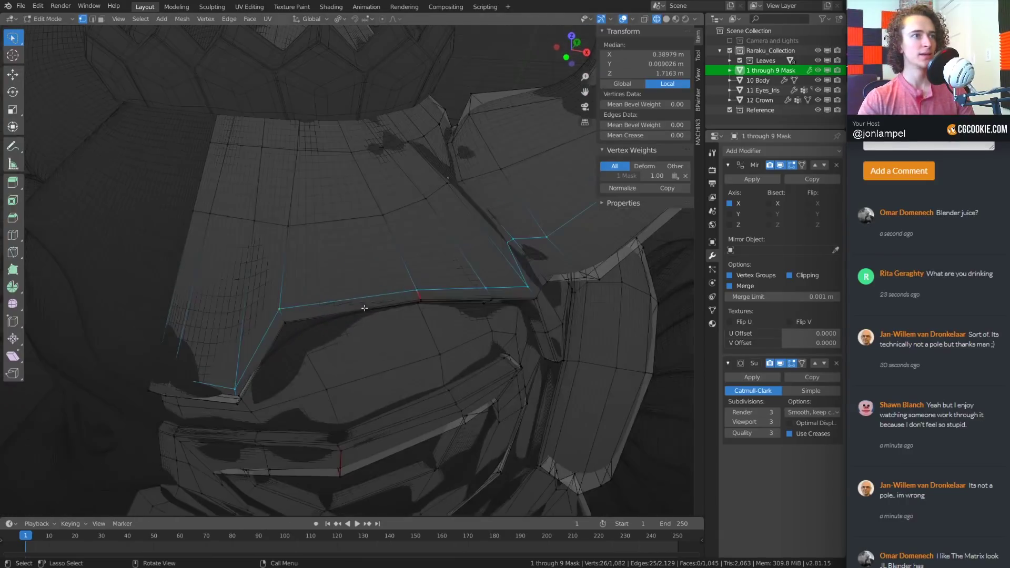
{"action": "key", "text": "g"}
{"action": "key", "text": "g"}
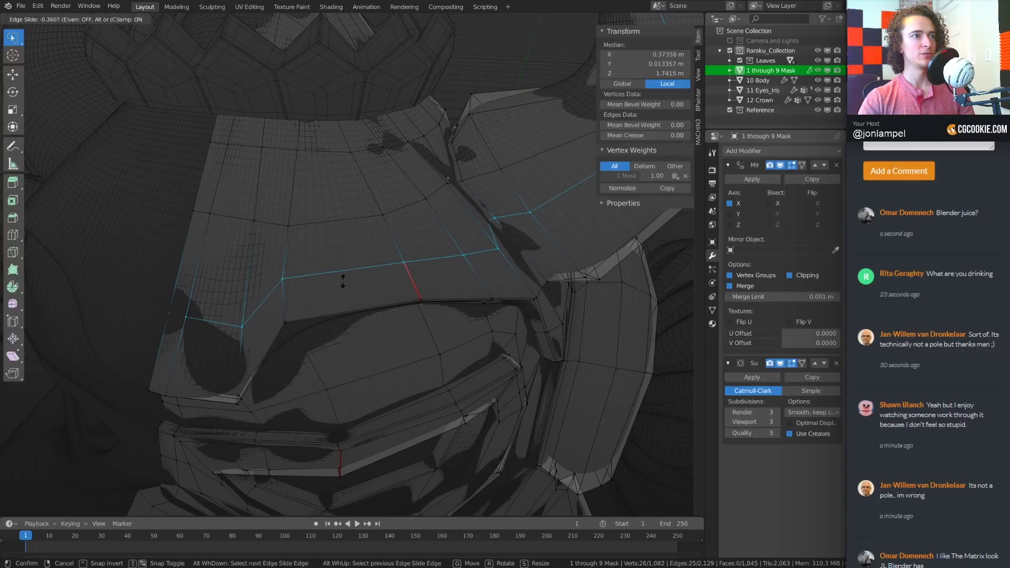
{"action": "left_click", "coordinate": [342, 281]}
{"action": "middle_click_drag", "start_coordinate": [342, 281], "coordinate": [414, 281]}
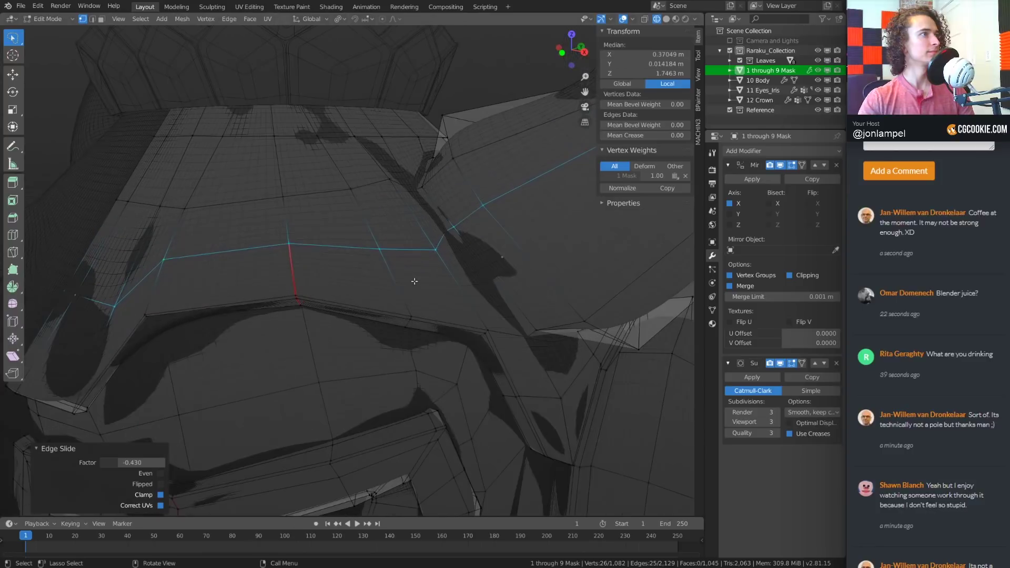
Examine the smoothed brow ridge in Object Mode with solid shading
{"action": "middle_click_drag", "start_coordinate": [498, 236], "coordinate": [431, 284], "text": "shift"}
{"action": "scroll", "coordinate": [339, 305], "scroll_direction": "up", "scroll_amount": 4}
{"action": "key", "text": "ctrl+Tab"}
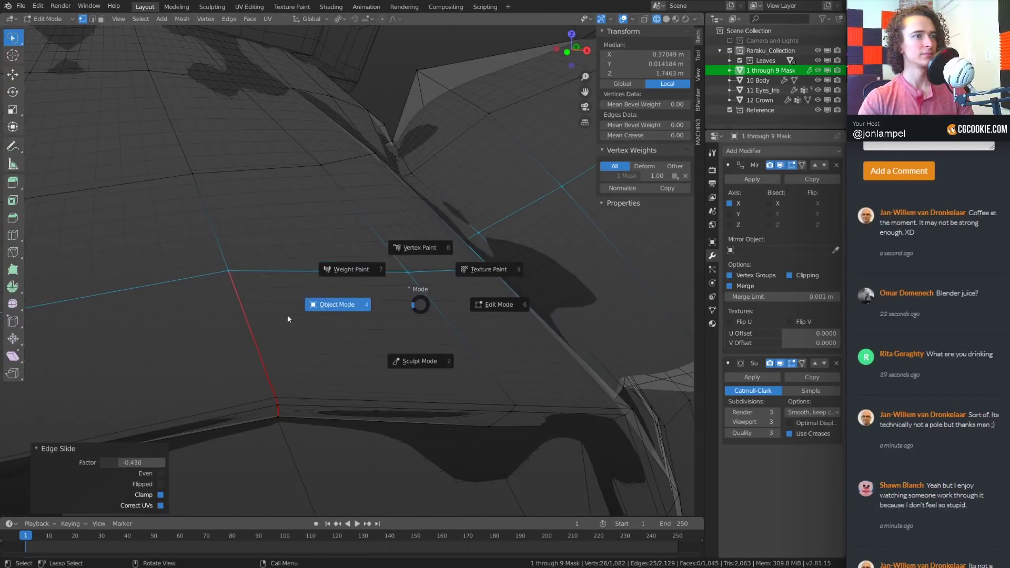
{"action": "left_click", "coordinate": [288, 317]}
{"action": "scroll", "coordinate": [337, 318], "scroll_direction": "down", "scroll_amount": 6}
{"action": "key", "text": "shift+z"}
{"action": "scroll", "coordinate": [253, 315], "scroll_direction": "up", "scroll_amount": 5}
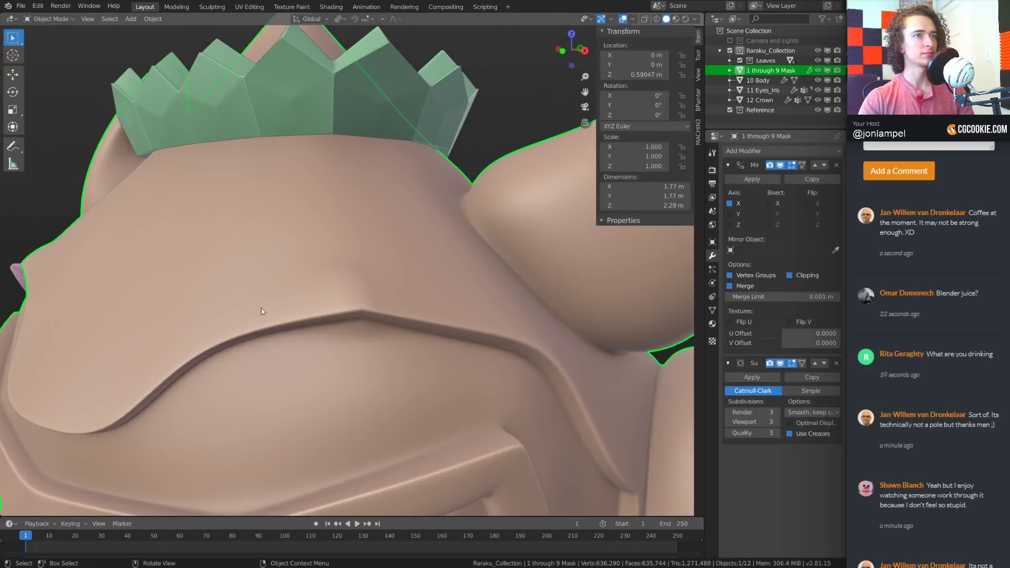
Return to Edit Mode and select the vertices at the brow ridge's lower corner beside the central forehead flap
{"action": "key", "text": "Tab"}
{"action": "middle_click_drag", "start_coordinate": [261, 310], "coordinate": [281, 295]}
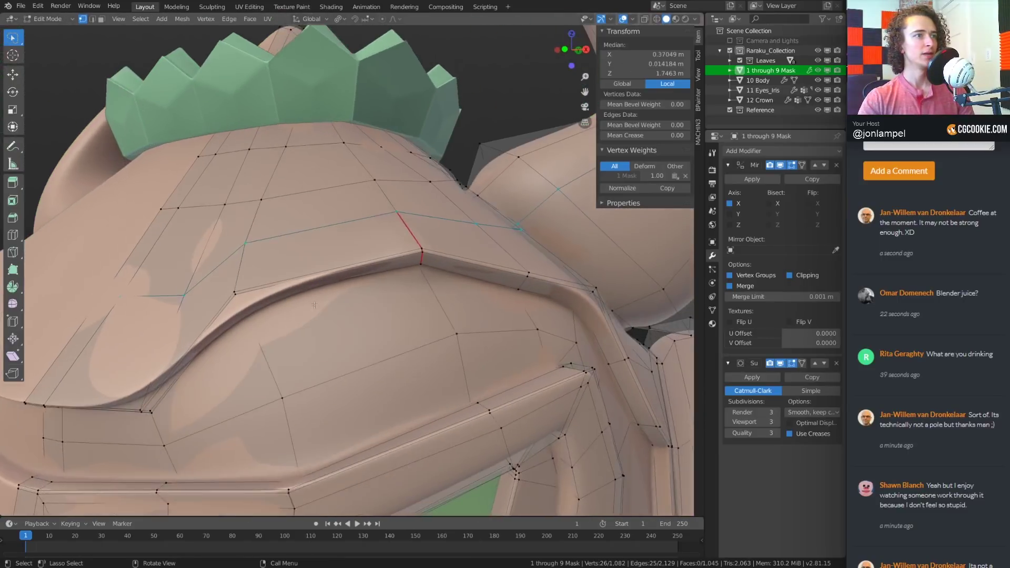
{"action": "scroll", "coordinate": [237, 300], "scroll_direction": "up", "scroll_amount": 1}
{"action": "left_click", "coordinate": [191, 297]}
{"action": "middle_click_drag", "start_coordinate": [220, 302], "coordinate": [212, 289]}
{"action": "key", "text": "shift+z"}
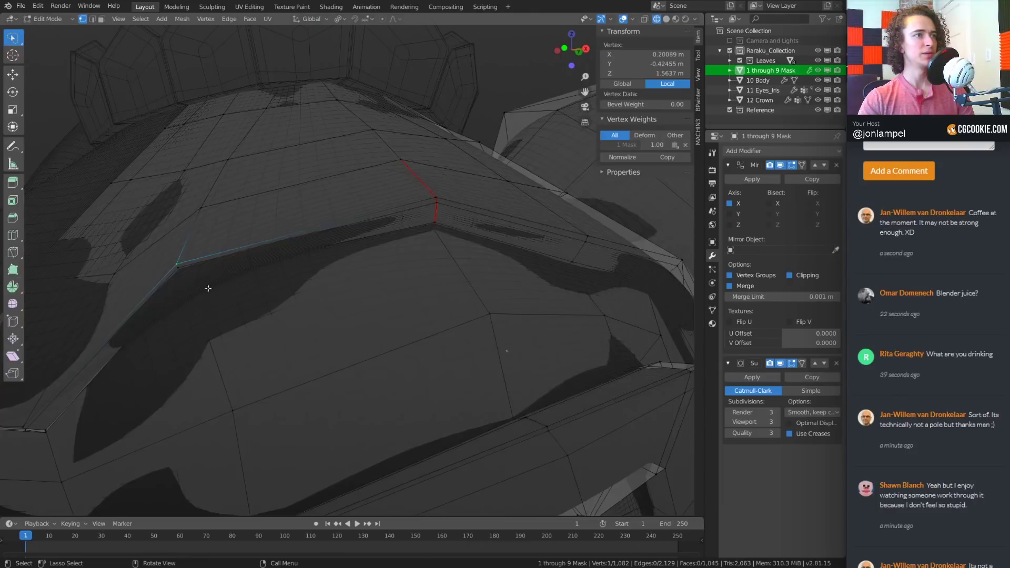
{"action": "left_click", "coordinate": [187, 276], "text": "shift"}
{"action": "key", "text": "z"}
{"action": "left_click", "coordinate": [371, 289]}
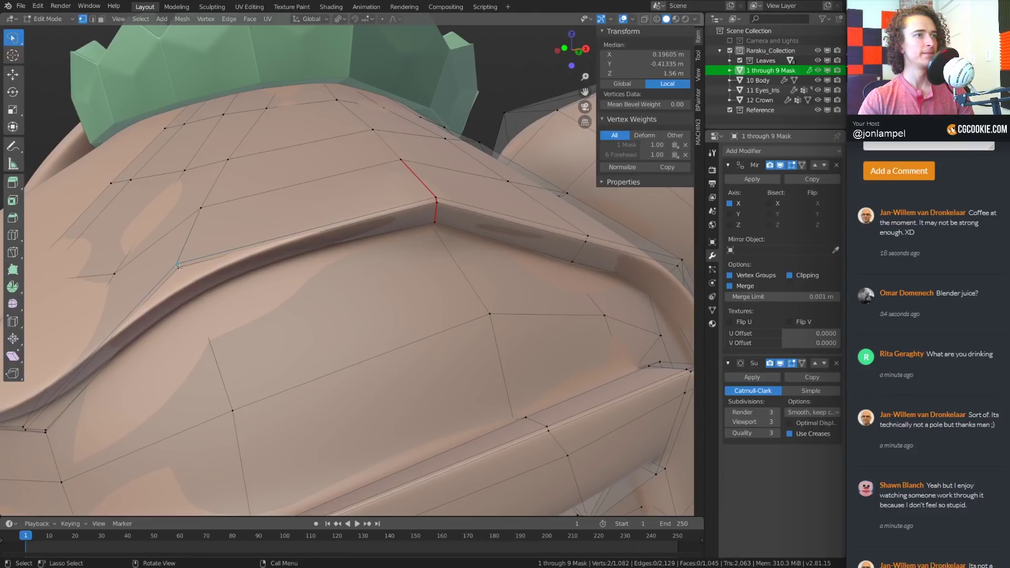
Select the edges across the ridge's lower corner through the mesh with X-ray on, and set their mean crease to 1.00
{"action": "key", "text": "alt+z"}
{"action": "middle_click_drag", "start_coordinate": [212, 265], "coordinate": [231, 259]}
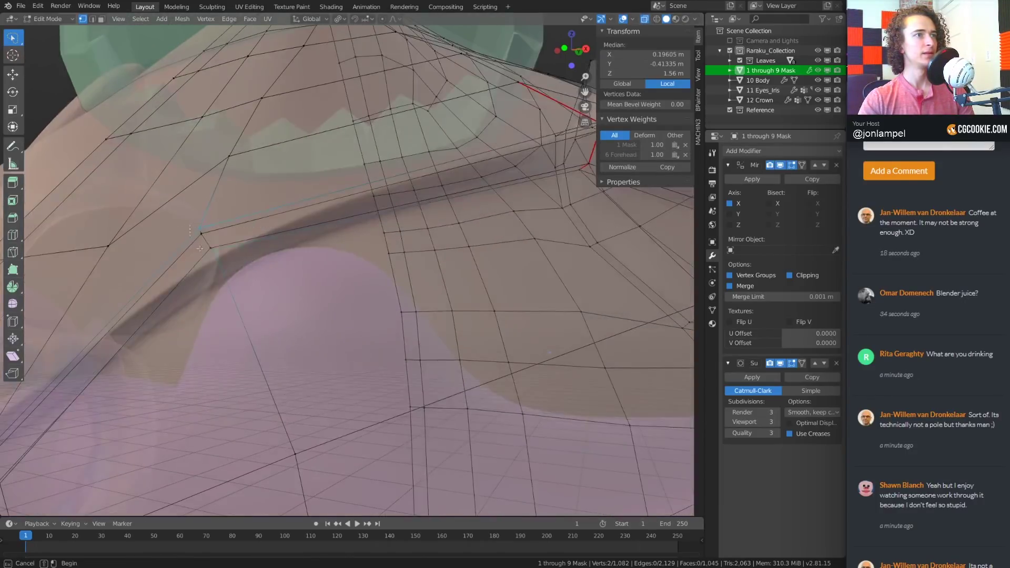
{"action": "left_click_drag", "start_coordinate": [200, 248], "coordinate": [268, 281]}
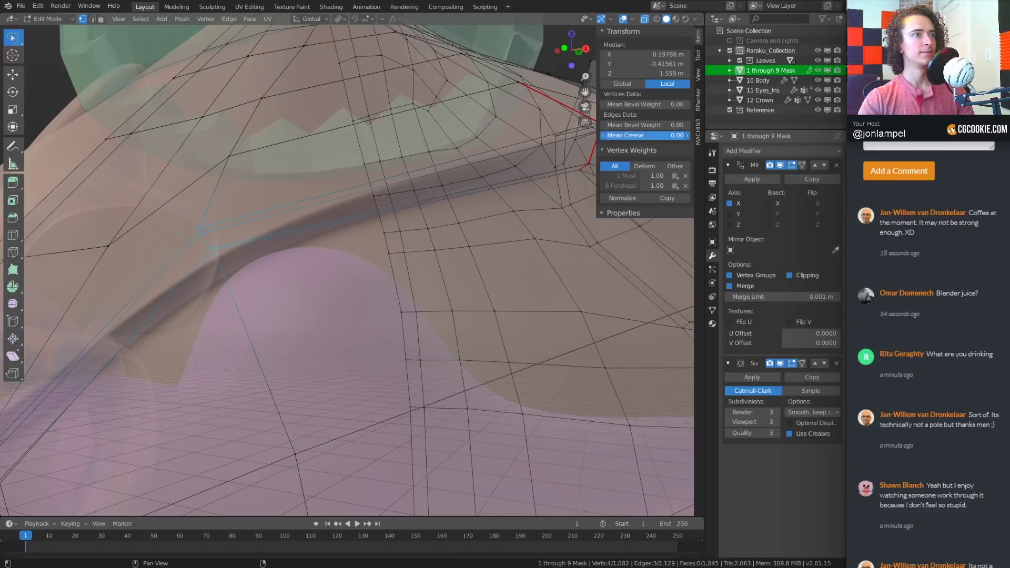
{"action": "left_click_drag", "start_coordinate": [645, 135], "coordinate": [689, 135]}
In wireframe display, select the forehead edge running up from the ridge's lower corner and set its crease to 1.00
{"action": "key", "text": "z"}
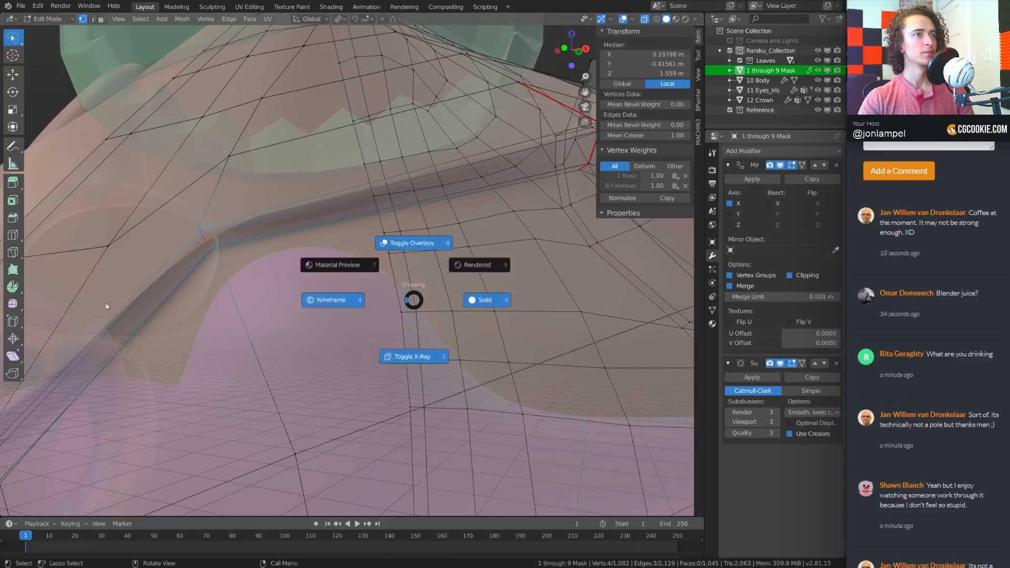
{"action": "left_click", "coordinate": [107, 307]}
{"action": "scroll", "coordinate": [368, 290], "scroll_direction": "down", "scroll_amount": 6}
{"action": "middle_click_drag", "start_coordinate": [318, 282], "coordinate": [329, 284]}
{"action": "scroll", "coordinate": [328, 284], "scroll_direction": "up", "scroll_amount": 4}
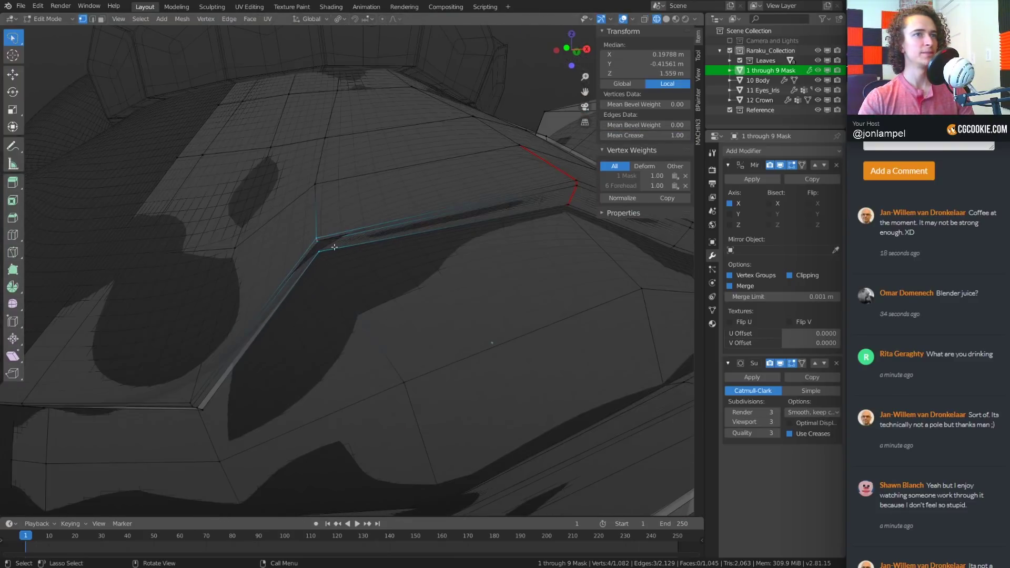
{"action": "left_click", "coordinate": [315, 184]}
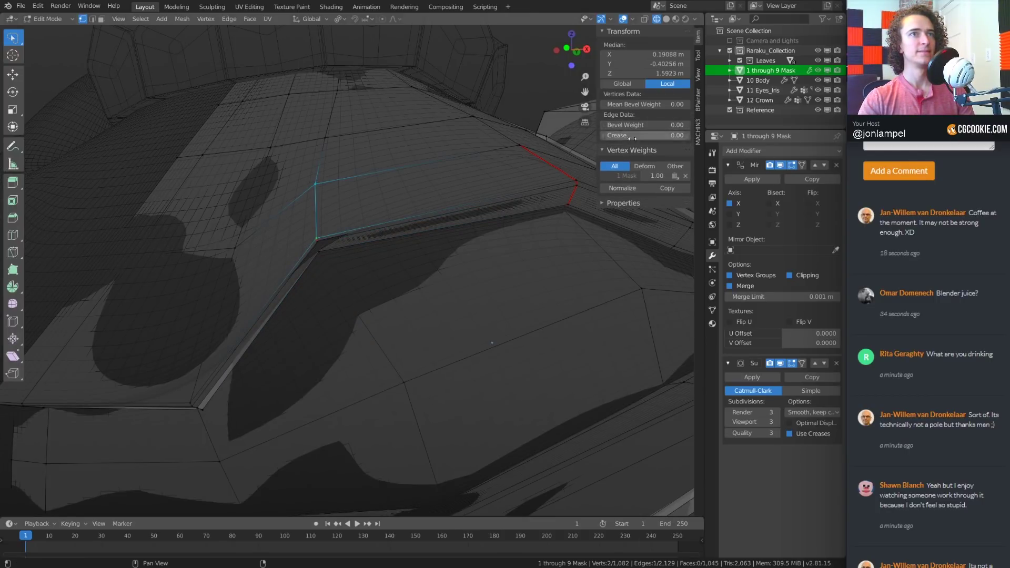
{"action": "left_click_drag", "start_coordinate": [629, 135], "coordinate": [629, 136]}
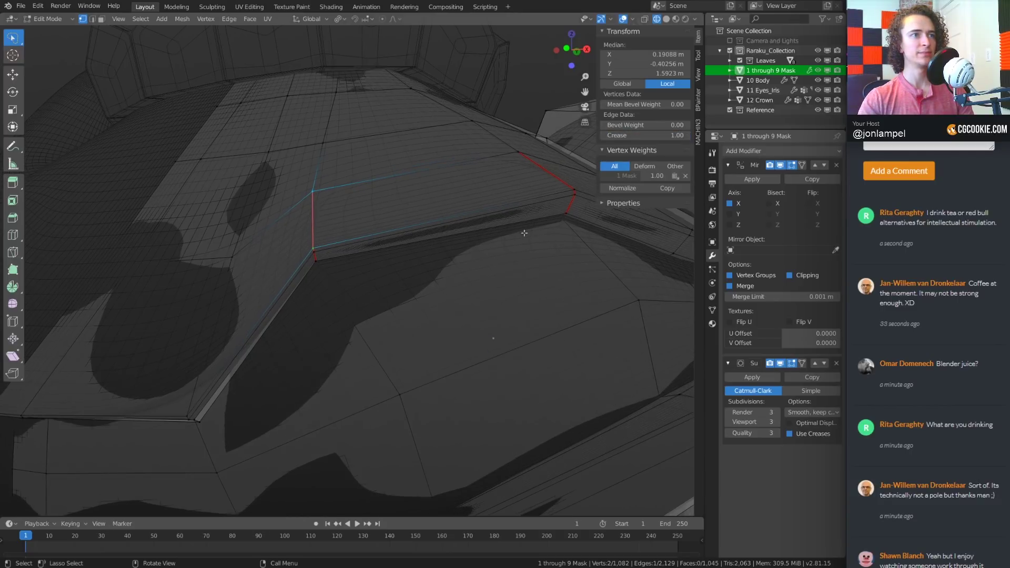
View the creased ridge from the front in Object Mode, using solid shading without X-ray
{"action": "key", "text": "ctrl+Tab"}
{"action": "left_click", "coordinate": [293, 262]}
{"action": "key", "text": "z"}
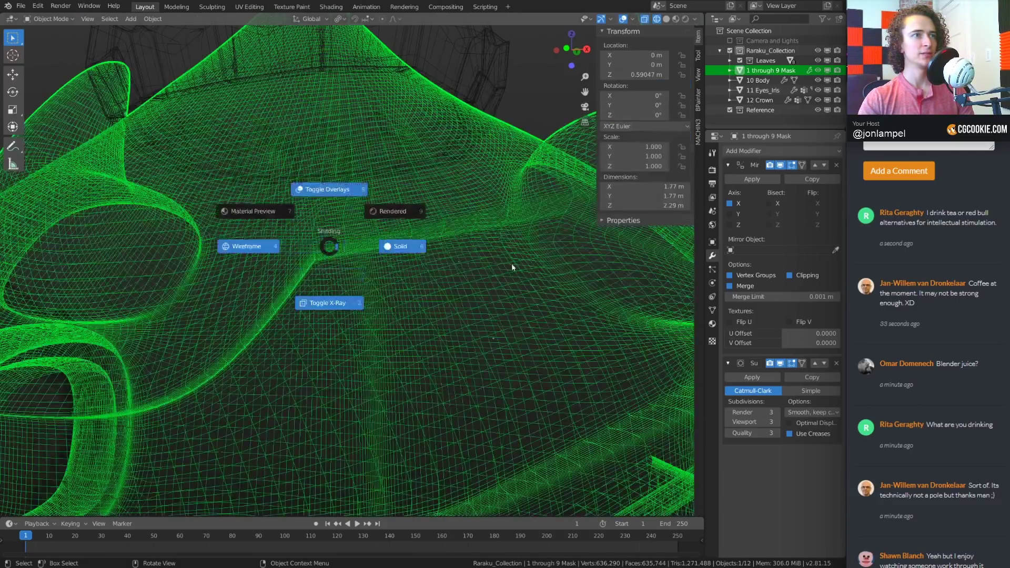
{"action": "left_click", "coordinate": [393, 244]}
{"action": "key", "text": "alt+z"}
{"action": "scroll", "coordinate": [400, 241], "scroll_direction": "down", "scroll_amount": 5}
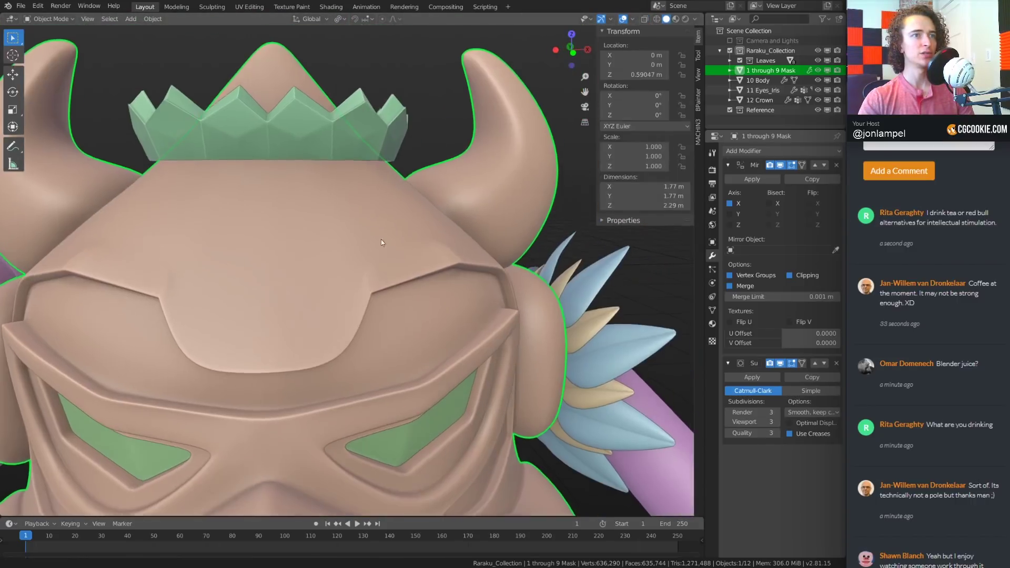
Examine both sharp ridge corners and the forehead surface above them up close from several angles
{"action": "scroll", "coordinate": [384, 252], "scroll_direction": "up", "scroll_amount": 5}
{"action": "middle_click_drag", "start_coordinate": [385, 264], "coordinate": [314, 274]}
{"action": "middle_click_drag", "start_coordinate": [273, 440], "coordinate": [410, 289]}
{"action": "scroll", "coordinate": [439, 289], "scroll_direction": "up", "scroll_amount": 4}
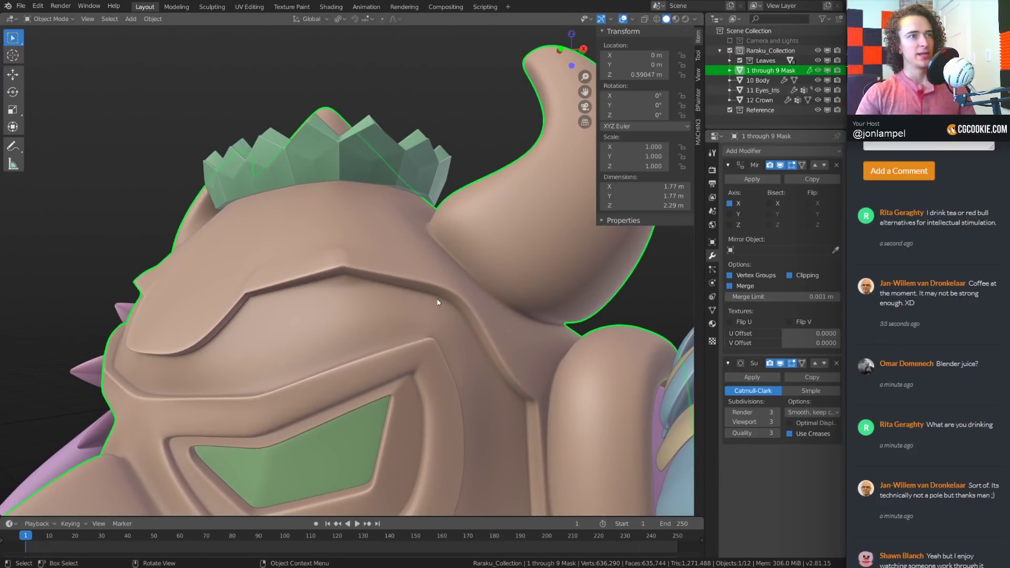
{"action": "scroll", "coordinate": [437, 302], "scroll_direction": "up", "scroll_amount": 2}
{"action": "scroll", "coordinate": [365, 267], "scroll_direction": "up", "scroll_amount": 3}
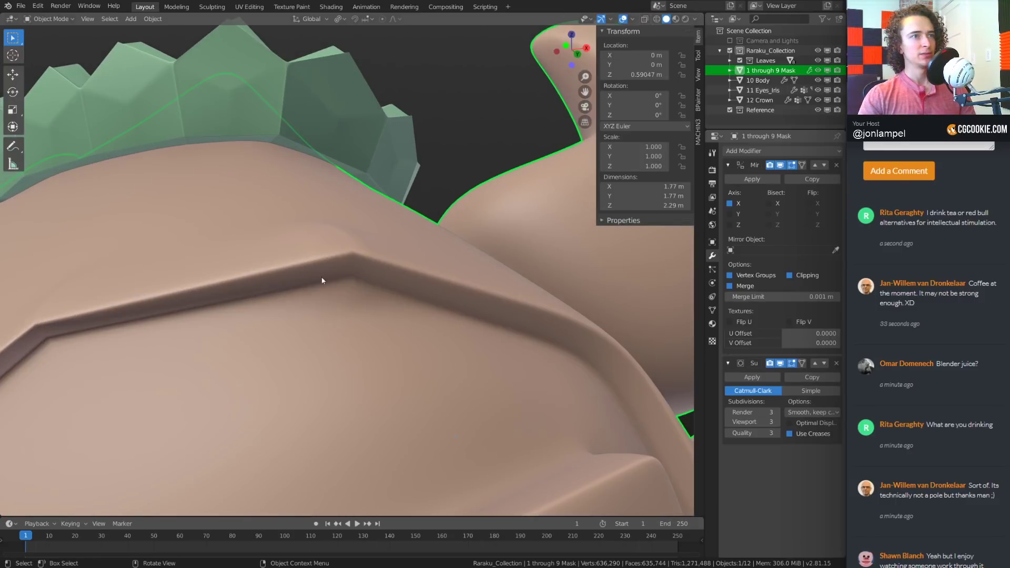
{"action": "middle_click_drag", "start_coordinate": [321, 280], "coordinate": [327, 279]}
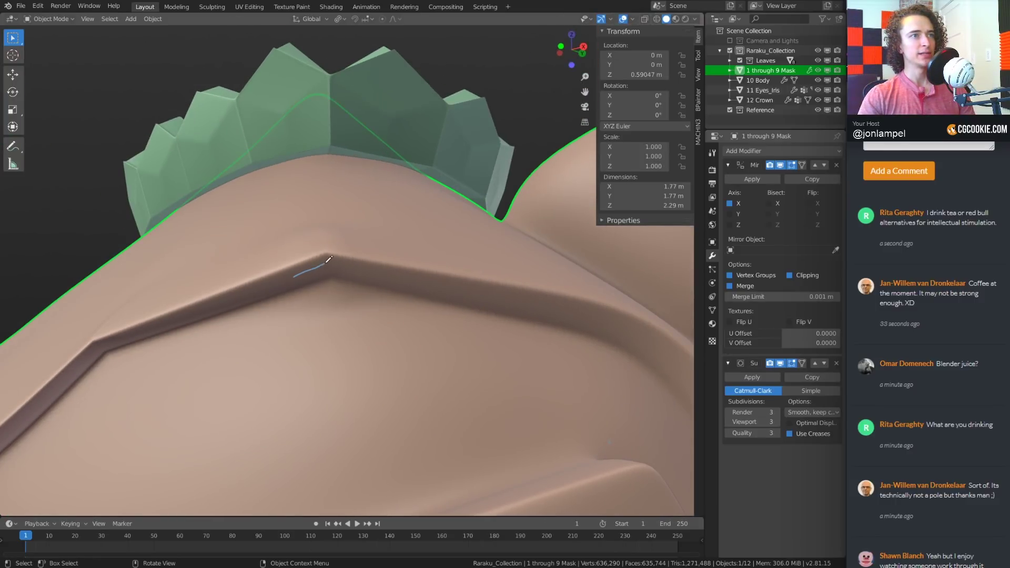
{"action": "middle_click_drag", "start_coordinate": [390, 244], "coordinate": [476, 308]}
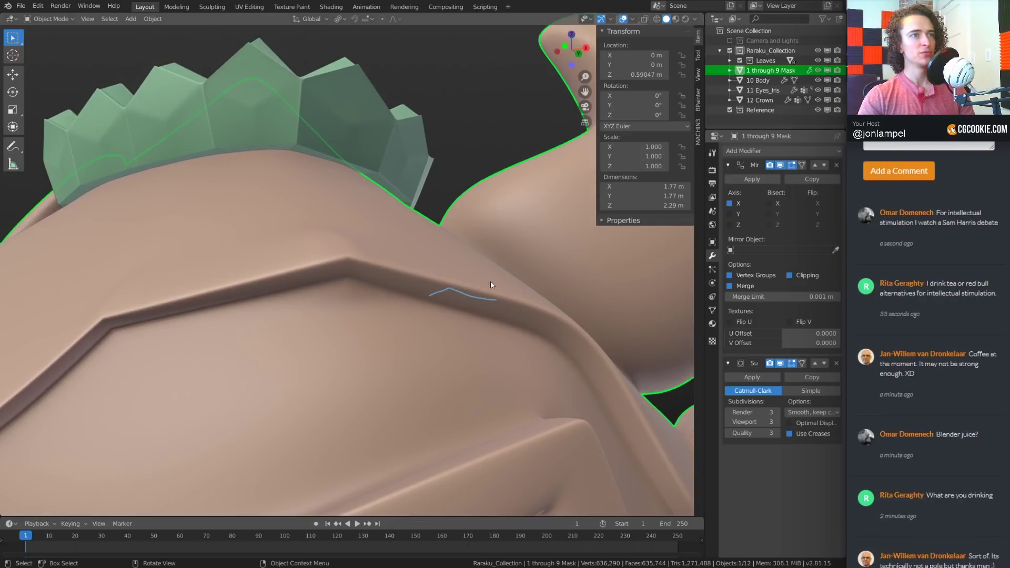
{"action": "middle_click_drag", "start_coordinate": [398, 291], "coordinate": [363, 257]}
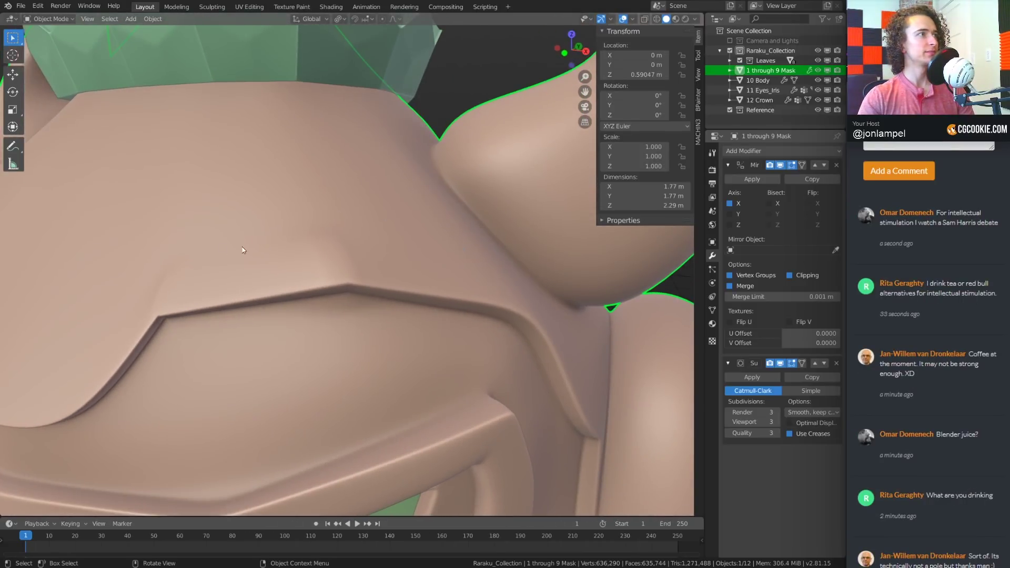
In Edit Mode with wireframe display, select the end vertices of the creased edge path at the ridge's lower corner
{"action": "key", "text": "Tab"}
{"action": "middle_click_drag", "start_coordinate": [224, 277], "coordinate": [276, 253]}
{"action": "left_click", "coordinate": [333, 265]}
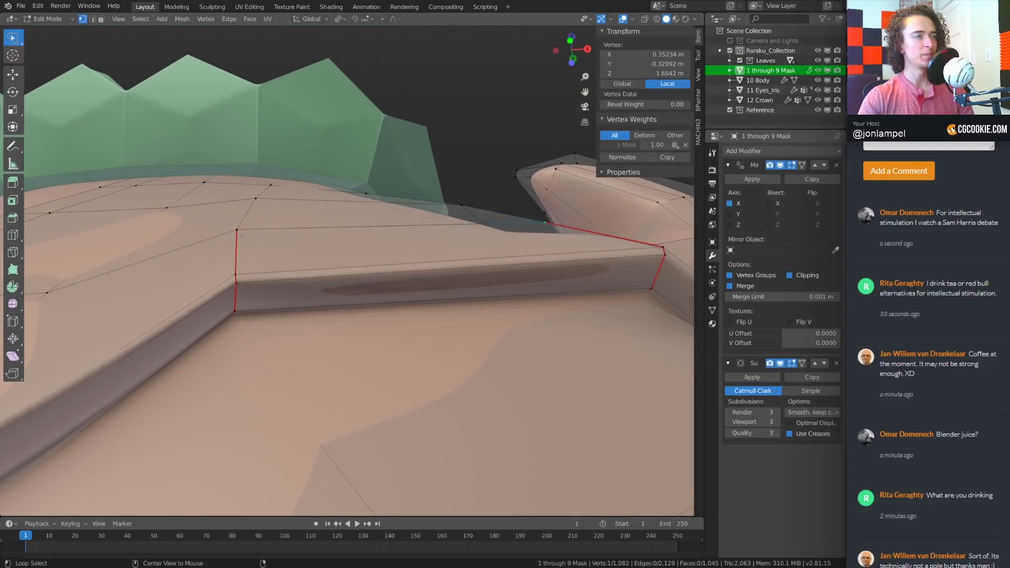
{"action": "middle_click_drag", "start_coordinate": [242, 313], "coordinate": [226, 302]}
{"action": "key", "text": "shift+z"}
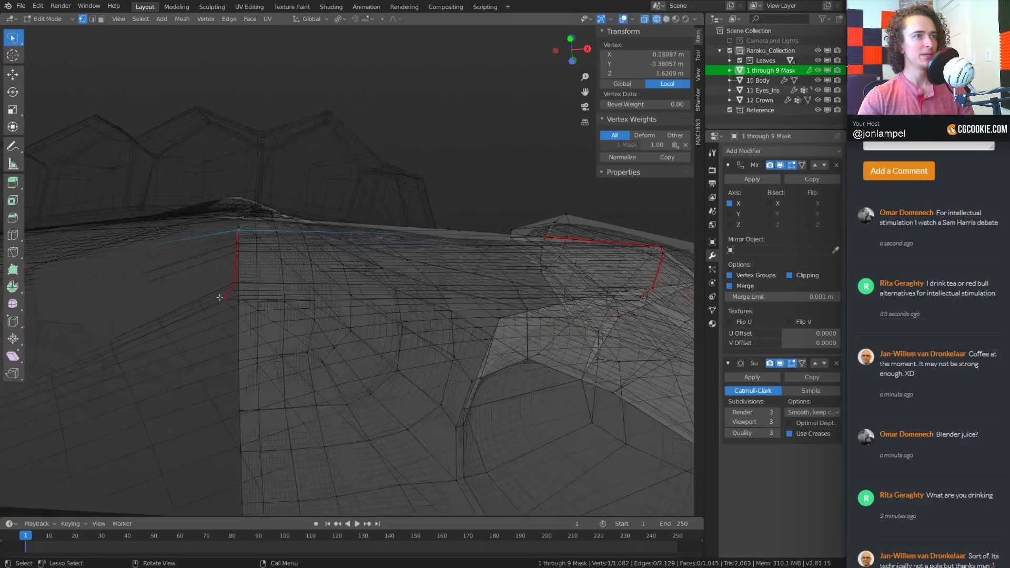
{"action": "left_click", "coordinate": [221, 304], "text": "shift"}
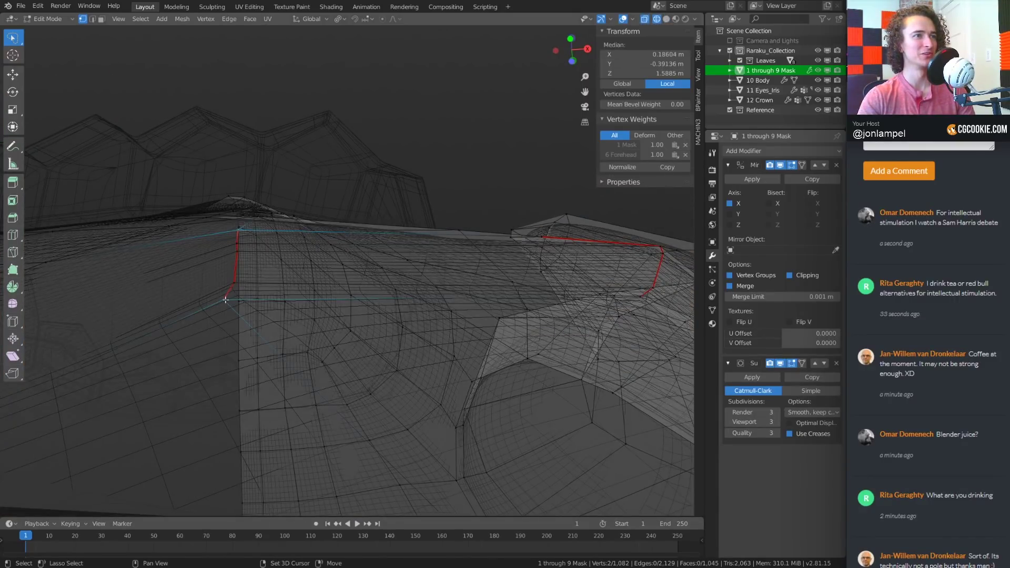
{"action": "left_click", "coordinate": [225, 299], "text": "shift"}
Box-select the creased vertices at both ridge corners, including the one up on the forehead, and set their mean crease to 0.00
{"action": "middle_click_drag", "start_coordinate": [225, 299], "coordinate": [352, 294]}
{"action": "middle_click_drag", "start_coordinate": [247, 258], "coordinate": [215, 297]}
{"action": "left_click_drag", "start_coordinate": [243, 361], "coordinate": [245, 362]}
{"action": "middle_click_drag", "start_coordinate": [247, 358], "coordinate": [194, 273]}
{"action": "key", "text": "b"}
{"action": "left_click_drag", "start_coordinate": [122, 266], "coordinate": [222, 352]}
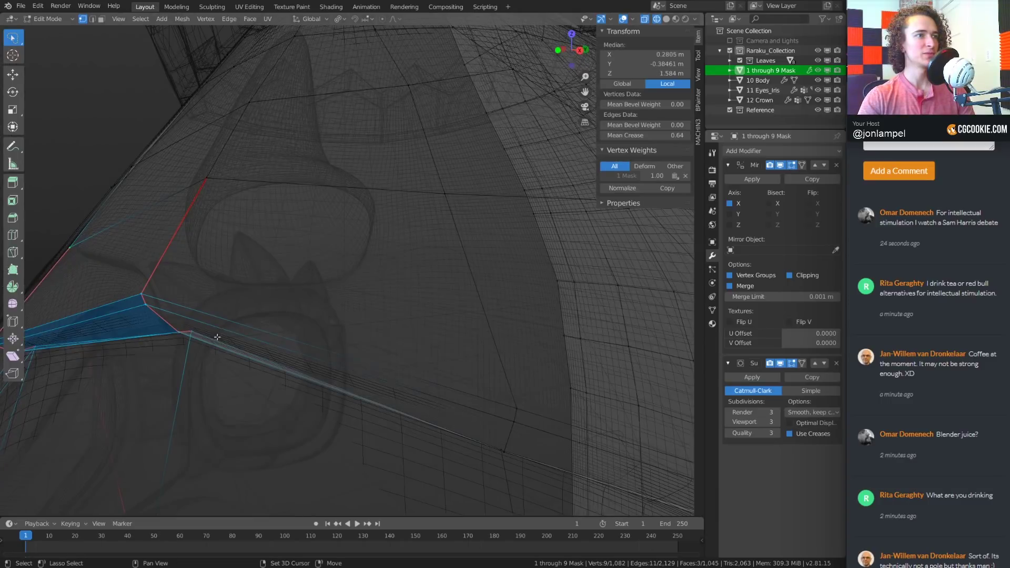
{"action": "key", "text": "b"}
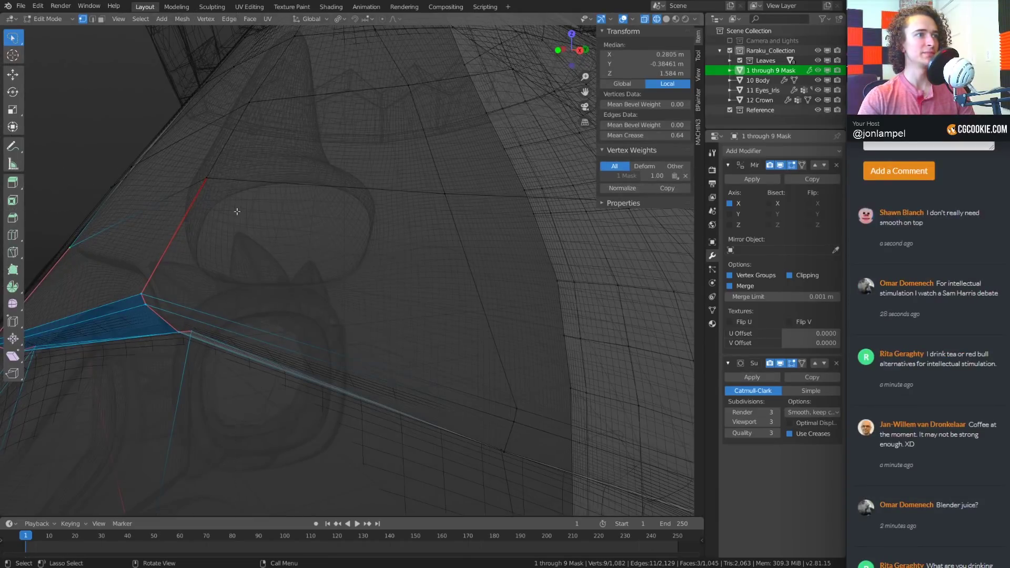
{"action": "left_click_drag", "start_coordinate": [193, 169], "coordinate": [300, 207]}
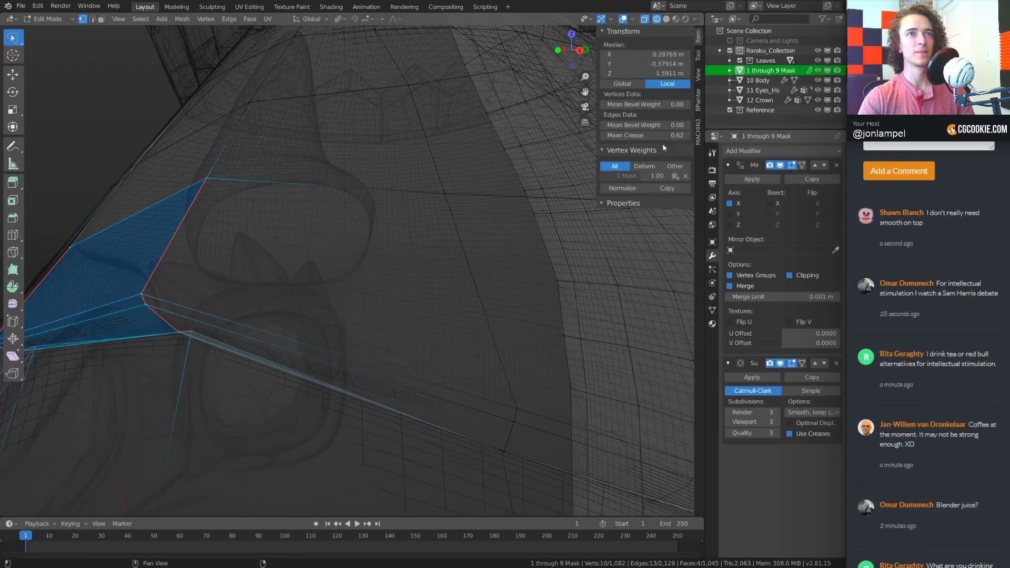
{"action": "left_click_drag", "start_coordinate": [649, 135], "coordinate": [650, 135]}
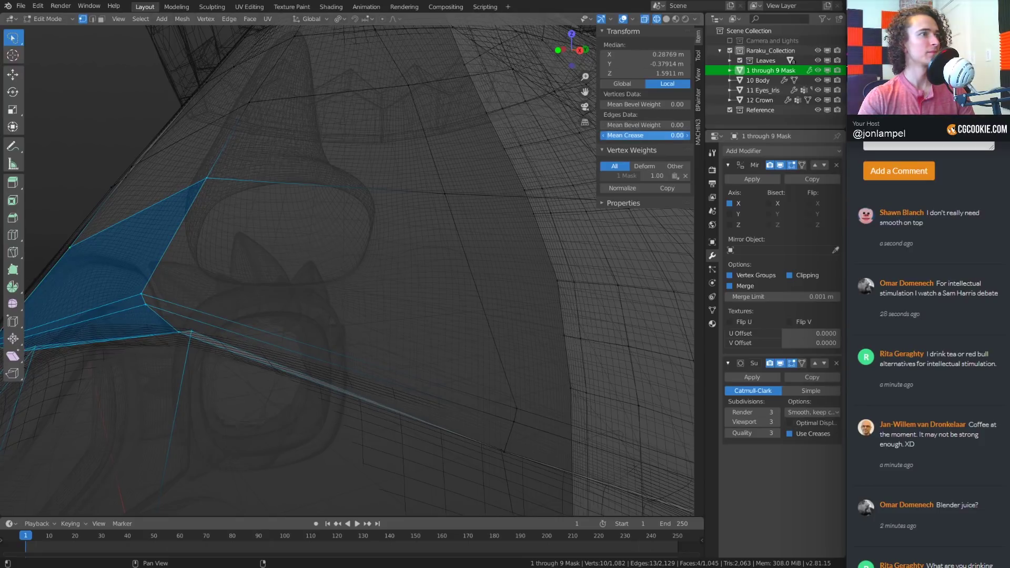
Examine the uncreased brow ridge in Object Mode with solid shading
{"action": "middle_click_drag", "start_coordinate": [245, 298], "coordinate": [328, 270]}
{"action": "left_click", "coordinate": [363, 261]}
{"action": "key", "text": "z"}
{"action": "left_click", "coordinate": [316, 279]}
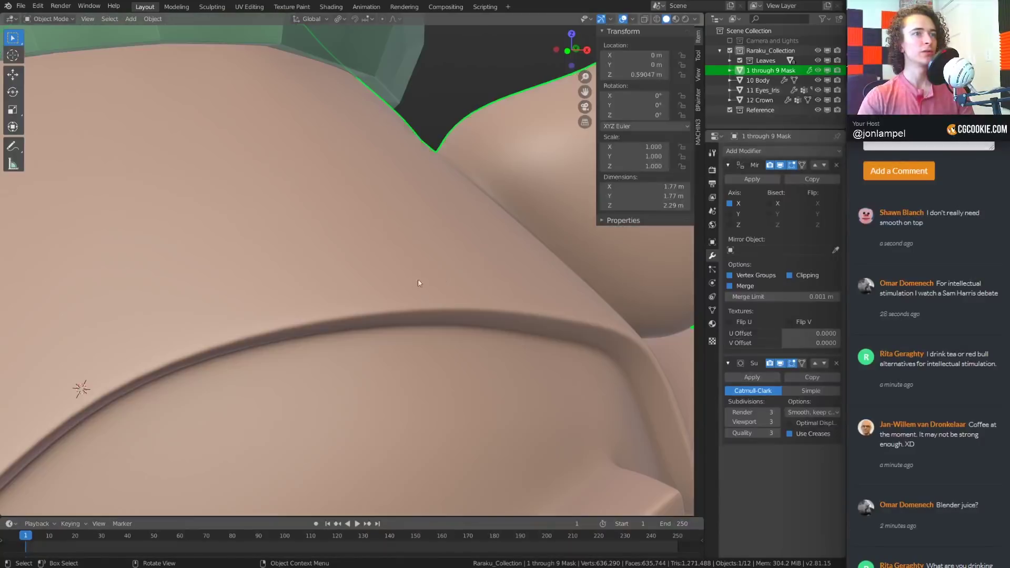
{"action": "scroll", "coordinate": [399, 292], "scroll_direction": "down", "scroll_amount": 5}
{"action": "mouse_move", "coordinate": [379, 302]}
{"action": "middle_mouse_down"}
{"action": "mouse_move", "coordinate": [368, 337]}
{"action": "mouse_move", "coordinate": [386, 330]}
{"action": "mouse_move", "coordinate": [341, 322]}
{"action": "middle_mouse_up"}
{"action": "scroll", "coordinate": [375, 315], "scroll_direction": "down", "scroll_amount": 4}
Clear the mesh selection in Edit Mode and view the whole brow again in Object Mode
{"action": "key", "text": "Tab"}
{"action": "middle_click_drag", "start_coordinate": [226, 266], "coordinate": [520, 286]}
{"action": "scroll", "coordinate": [235, 251], "scroll_direction": "up", "scroll_amount": 4}
{"action": "key", "text": "alt+a"}
{"action": "key", "text": "ctrl+Tab"}
{"action": "left_click", "coordinate": [438, 277]}
{"action": "middle_click_drag", "start_coordinate": [426, 286], "coordinate": [427, 286]}
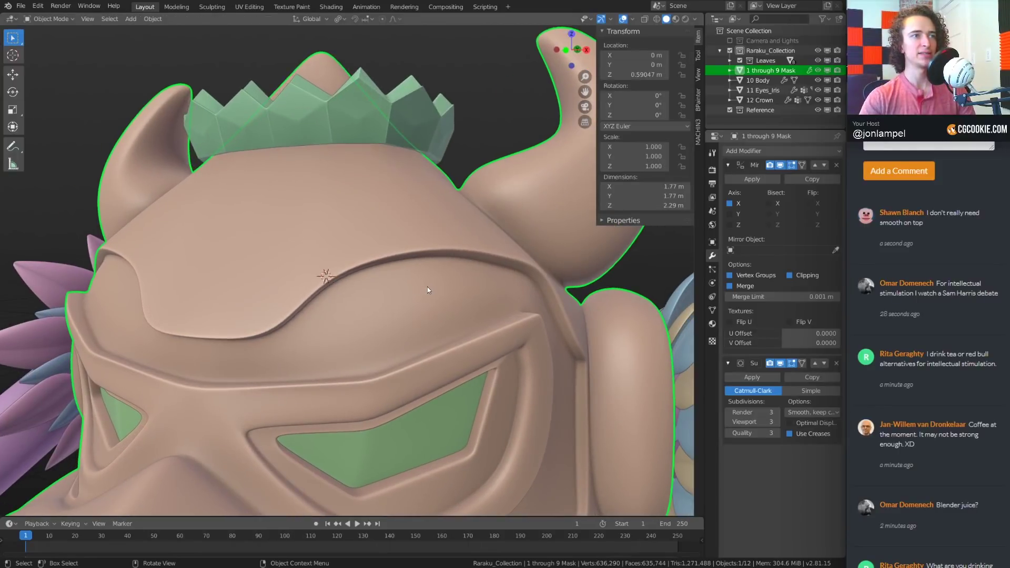
Try a vertical loop cut through the forehead and brow, slid by a factor of -0.863 towards the ridge's lower corner
{"action": "key", "text": "ctrl+Tab"}
{"action": "left_click", "coordinate": [406, 225]}
{"action": "middle_click_drag", "start_coordinate": [405, 226], "coordinate": [329, 286]}
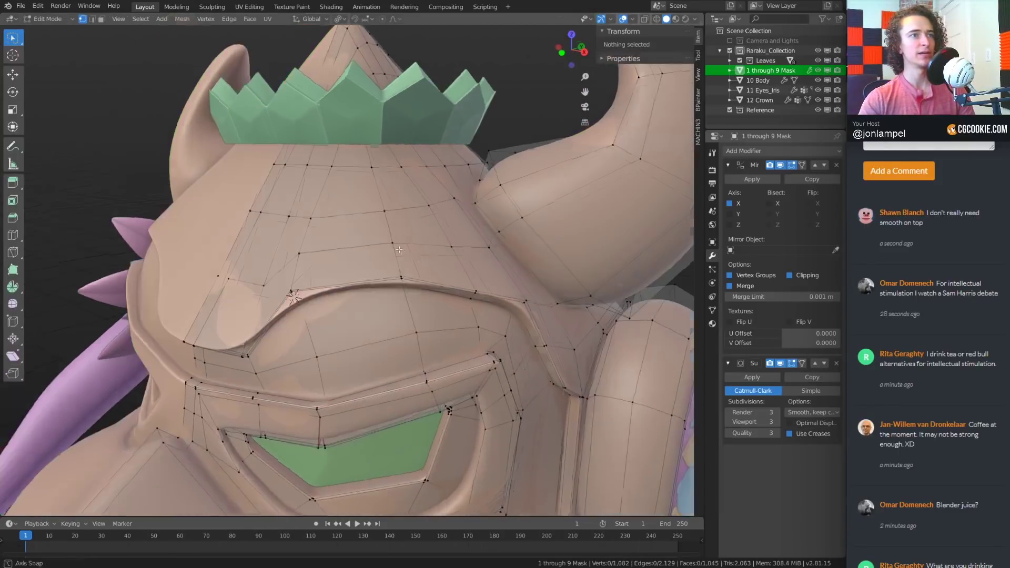
{"action": "key", "text": "ctrl+r"}
{"action": "left_click", "coordinate": [293, 296]}
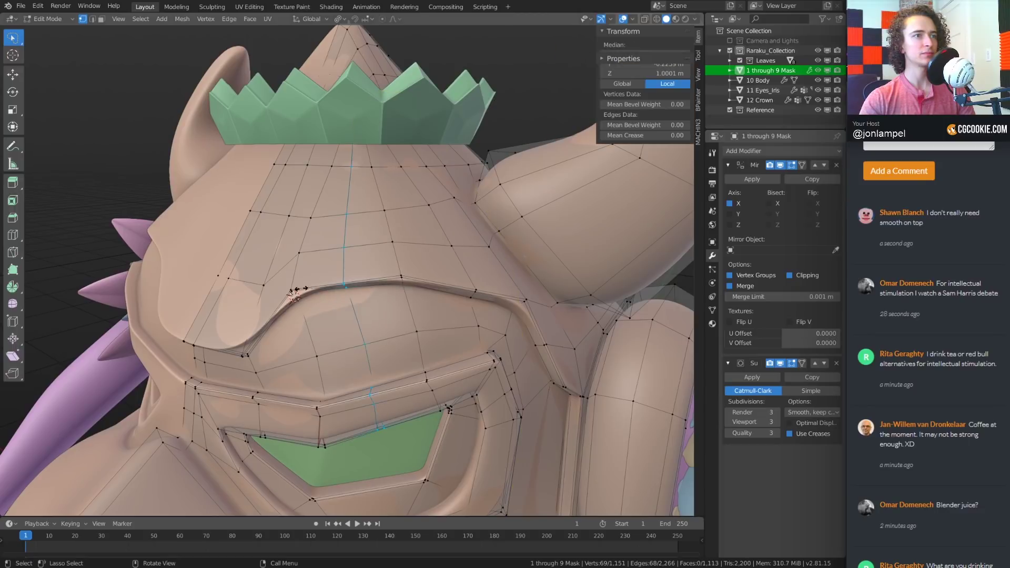
{"action": "left_click", "coordinate": [372, 349]}
{"action": "middle_click_drag", "start_coordinate": [373, 349], "coordinate": [392, 384]}
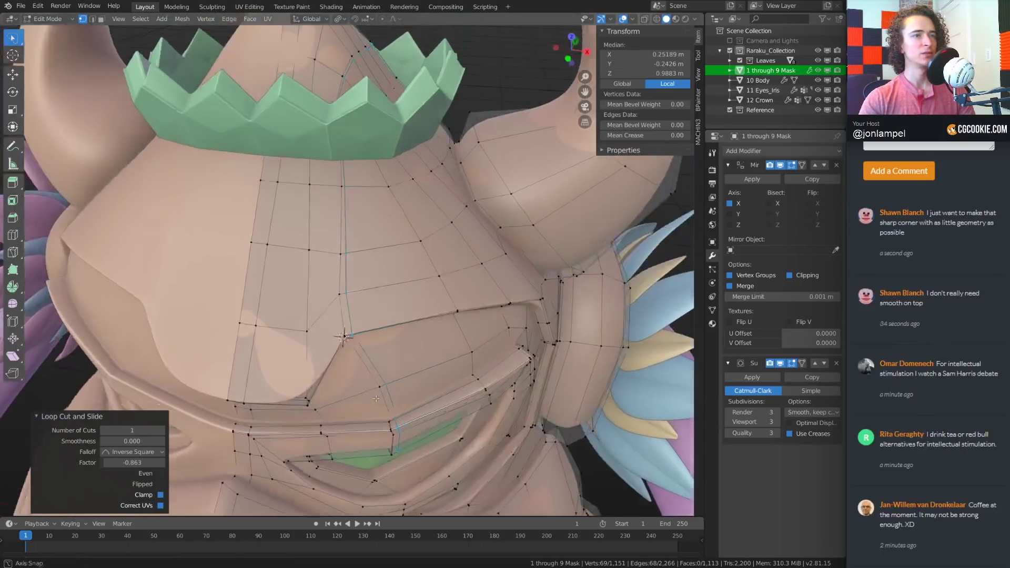
{"action": "key", "text": "ctrl+z"}
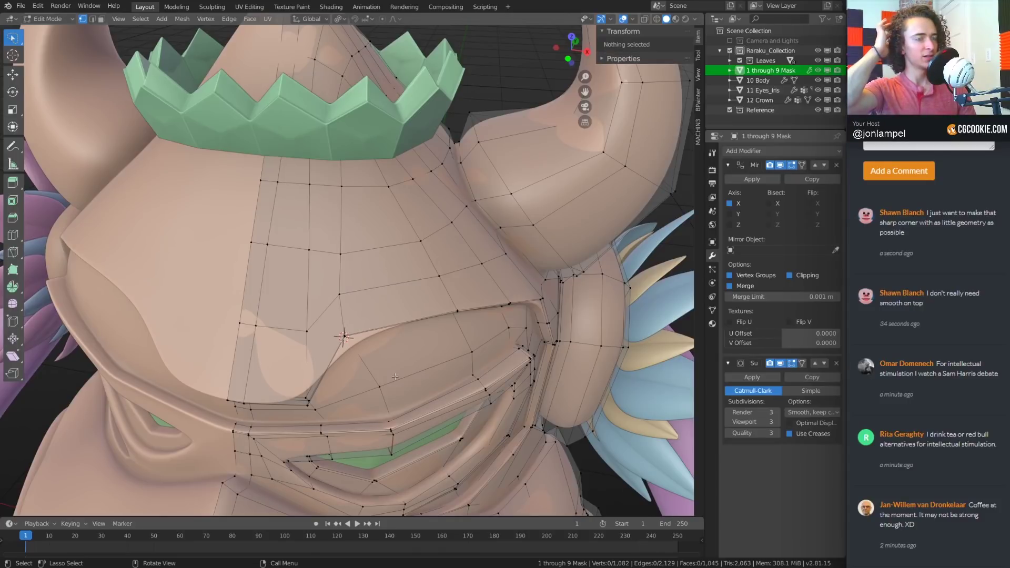
{"action": "middle_click_drag", "start_coordinate": [395, 376], "coordinate": [396, 298]}
{"action": "scroll", "coordinate": [396, 293], "scroll_direction": "up", "scroll_amount": 1}
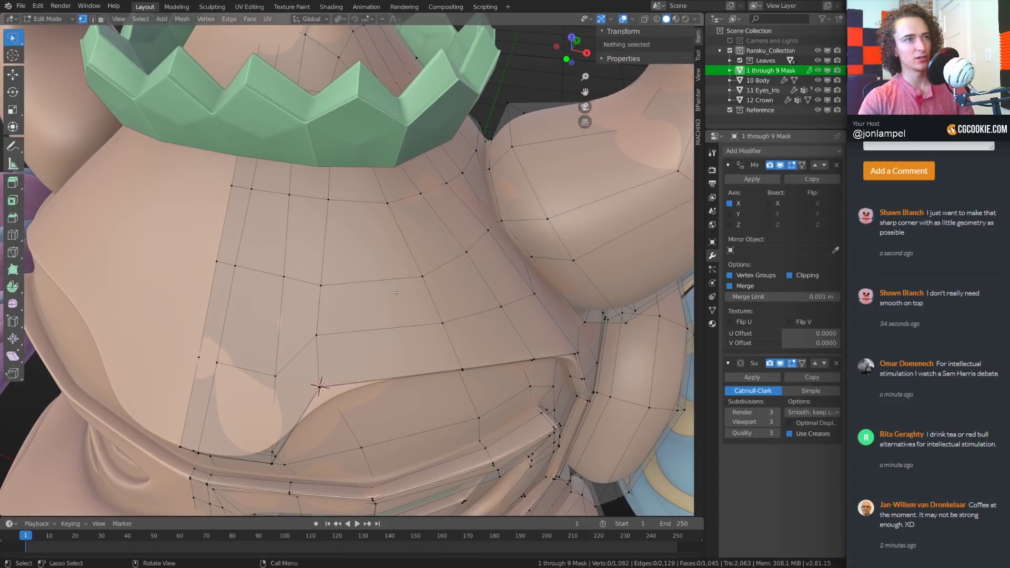
Select the two adjacent forehead faces above the brow ridge corner and fill them into one face to block loop cuts
{"action": "key", "text": "3"}
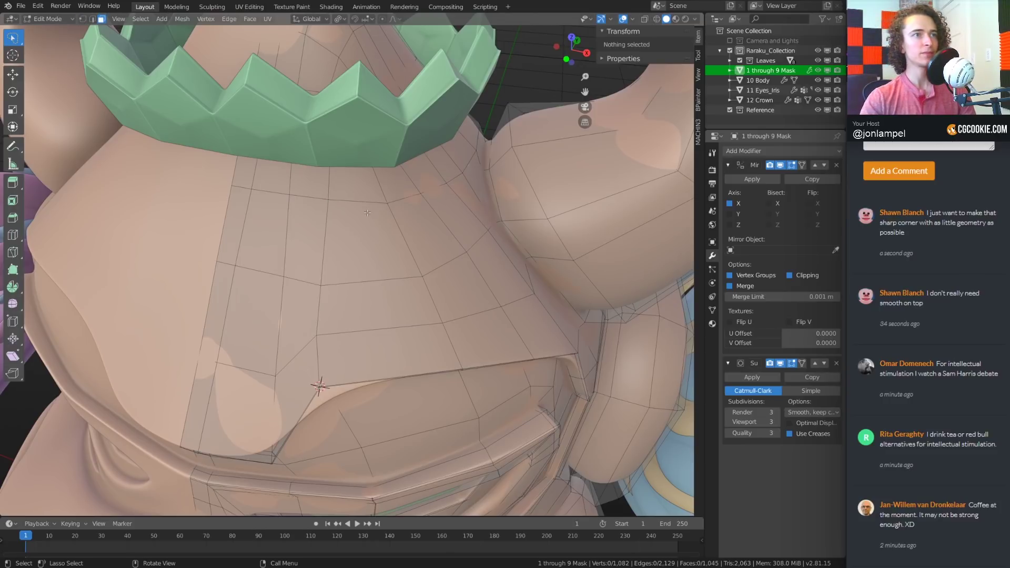
{"action": "left_click", "coordinate": [350, 236]}
{"action": "left_click", "coordinate": [305, 239], "text": "shift"}
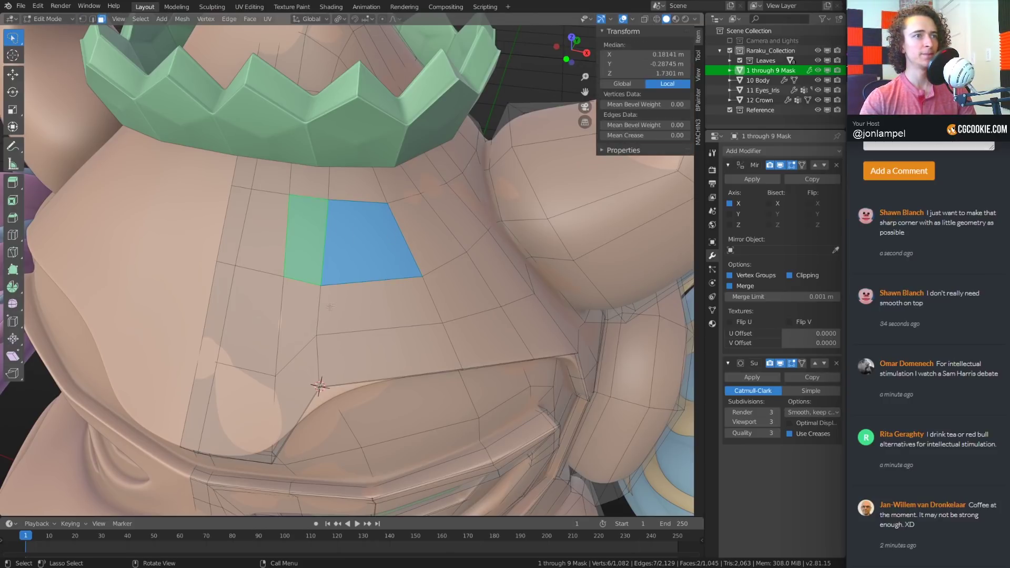
{"action": "middle_click_drag", "start_coordinate": [365, 276], "coordinate": [385, 317]}
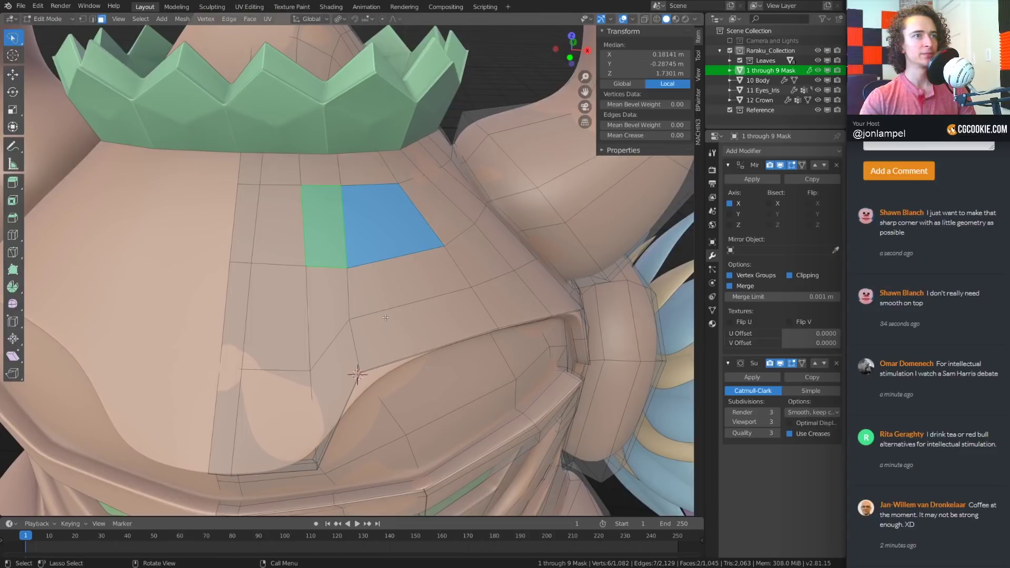
{"action": "key", "text": "f"}
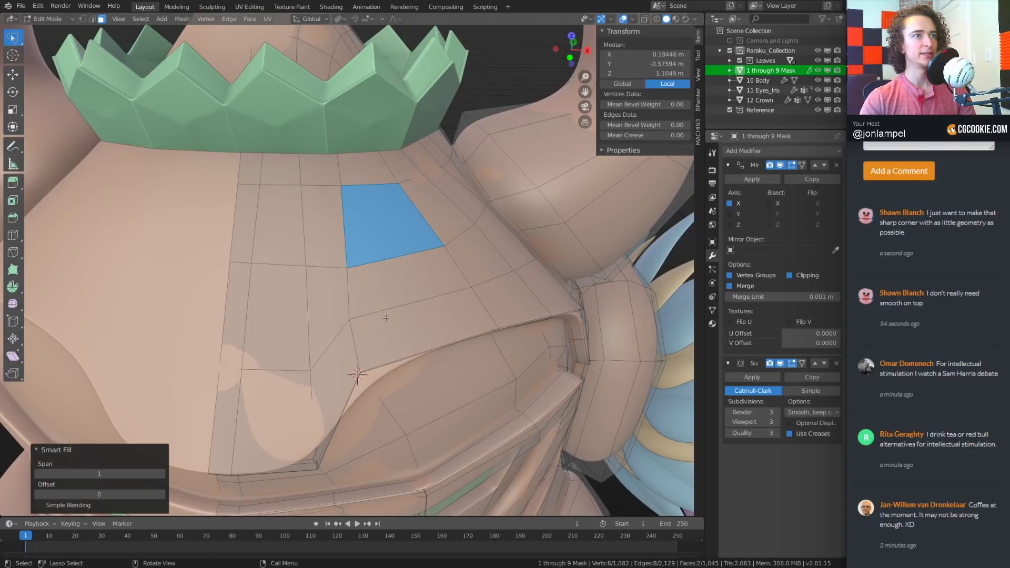
{"action": "key", "text": "ctrl+z"}
{"action": "middle_click_drag", "start_coordinate": [454, 354], "coordinate": [403, 326]}
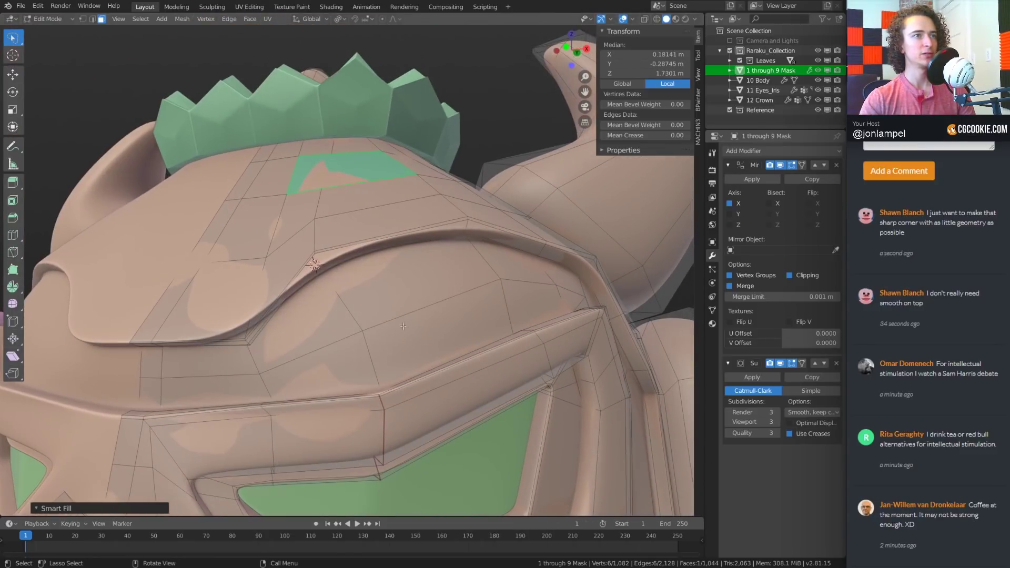
Join the two adjacent faces just below the brow ridge corner into one face
{"action": "left_click", "coordinate": [316, 329]}
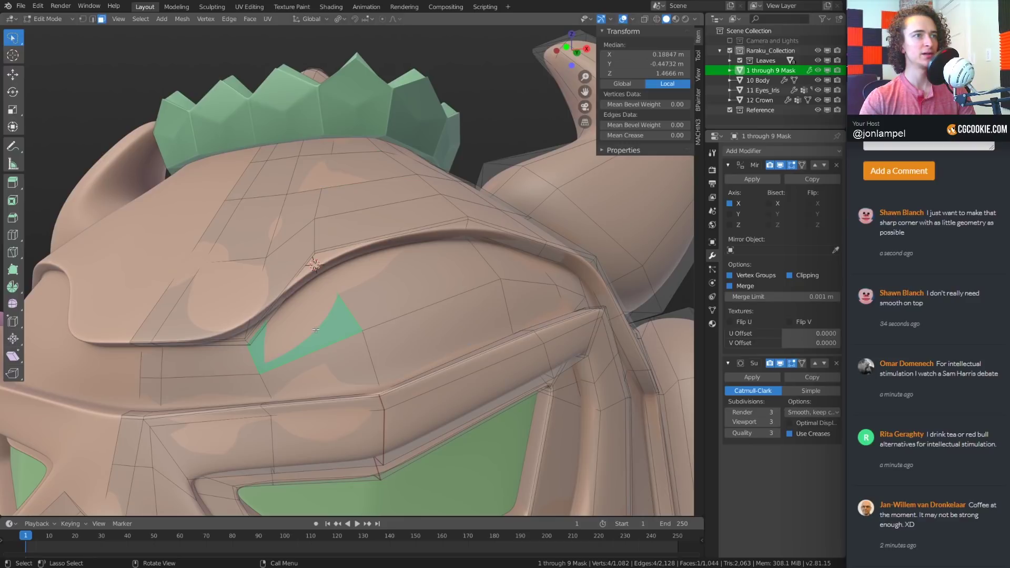
{"action": "left_click", "coordinate": [401, 291], "text": "shift"}
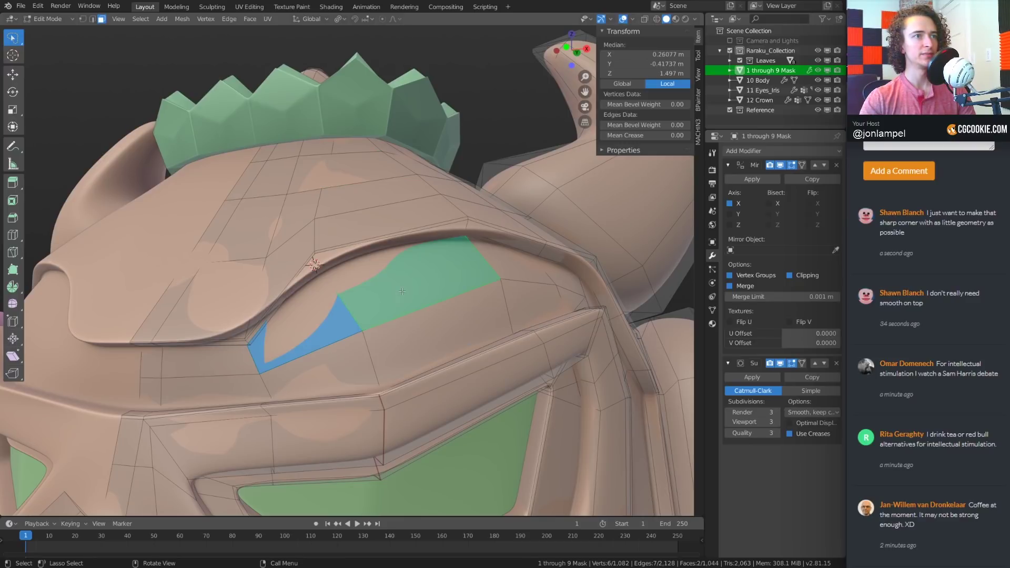
{"action": "key", "text": "f"}
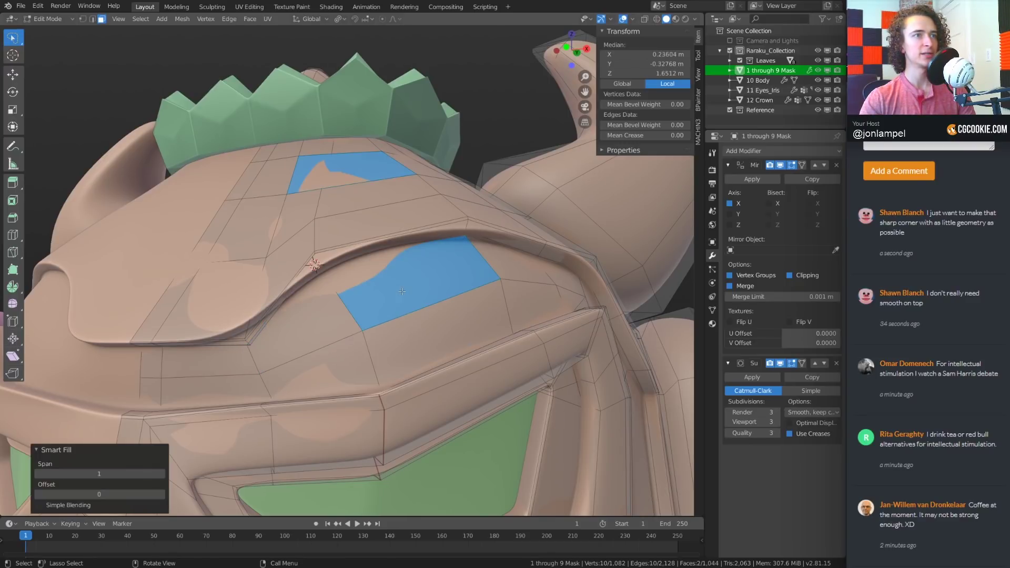
{"action": "key", "text": "ctrl+z"}
{"action": "key", "text": "f"}
{"action": "mouse_move", "coordinate": [443, 252]}
{"action": "middle_mouse_down"}
{"action": "mouse_move", "coordinate": [442, 231]}
{"action": "mouse_move", "coordinate": [441, 260]}
{"action": "middle_mouse_up"}
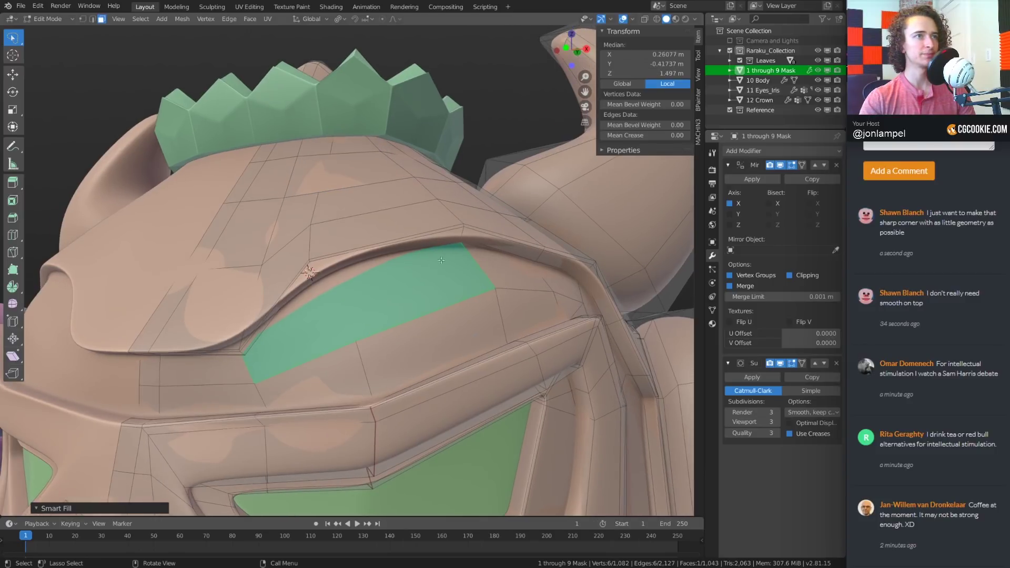
Add a short loop cut across the brow ridge on the corner's outer side, slid by a factor of -0.928 towards the corner
{"action": "key", "text": "ctrl+r"}
{"action": "left_click", "coordinate": [342, 249]}
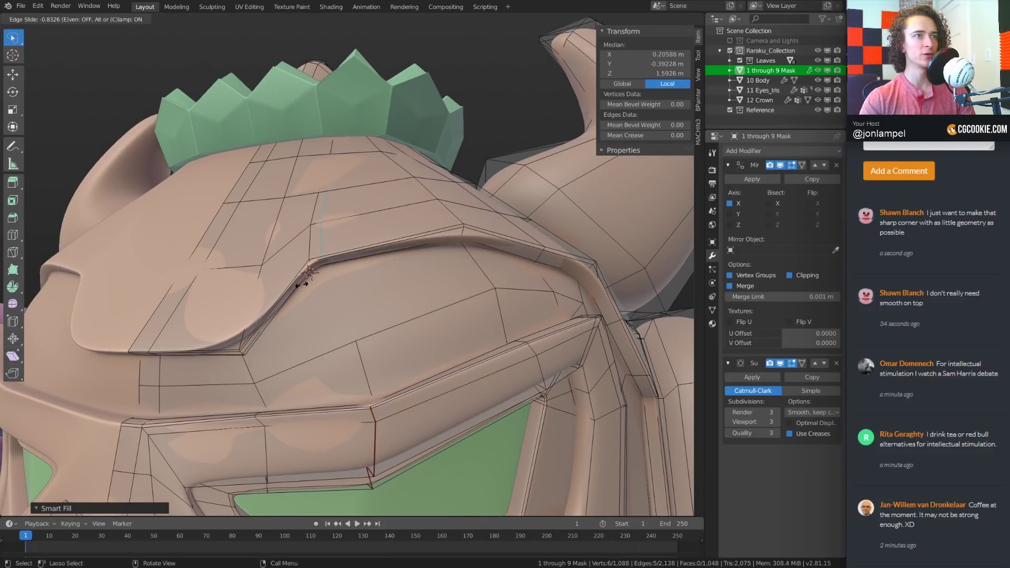
{"action": "left_click", "coordinate": [311, 272]}
{"action": "middle_click_drag", "start_coordinate": [310, 273], "coordinate": [316, 288]}
Add a second loop cut on the ridge corner's inner side, slid by a factor of 0.801 towards the corner
{"action": "key", "text": "ctrl+r"}
{"action": "left_click", "coordinate": [310, 229]}
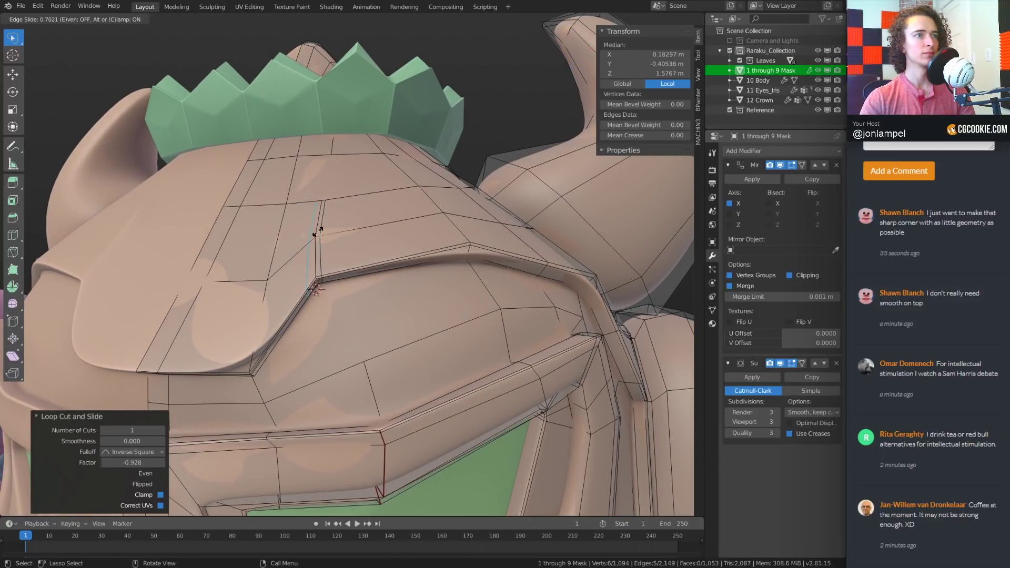
{"action": "left_click", "coordinate": [317, 232]}
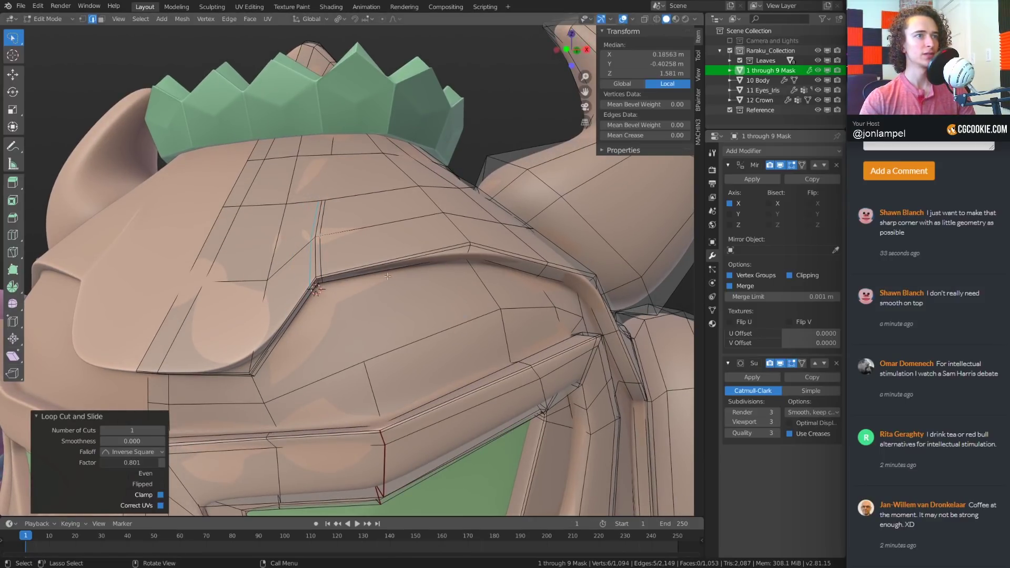
{"action": "middle_click_drag", "start_coordinate": [317, 231], "coordinate": [421, 270]}
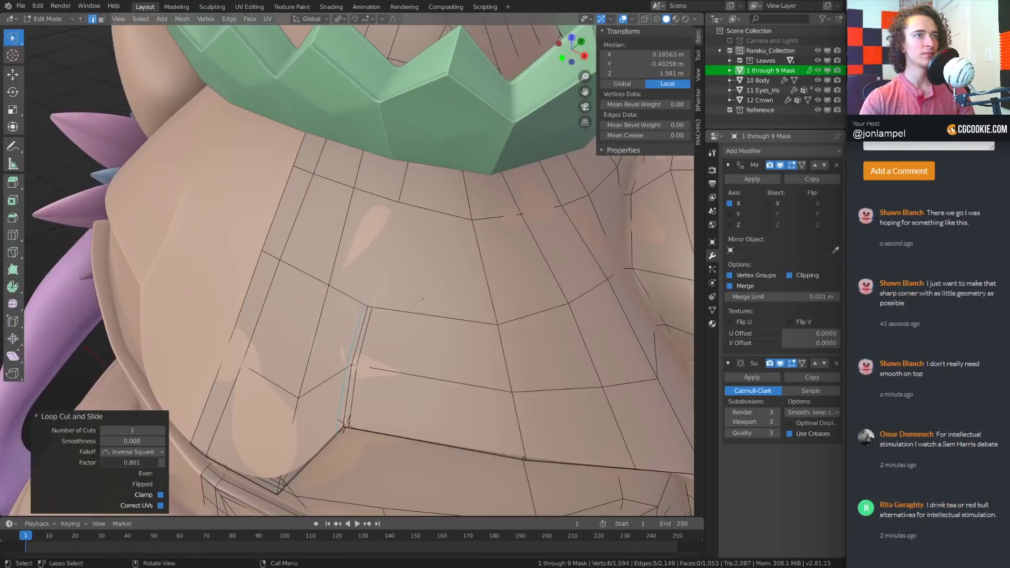
Slide the outer loop's top forehead vertex away from the middle edge by a factor of 0.469
{"action": "scroll", "coordinate": [415, 279], "scroll_direction": "up", "scroll_amount": 6}
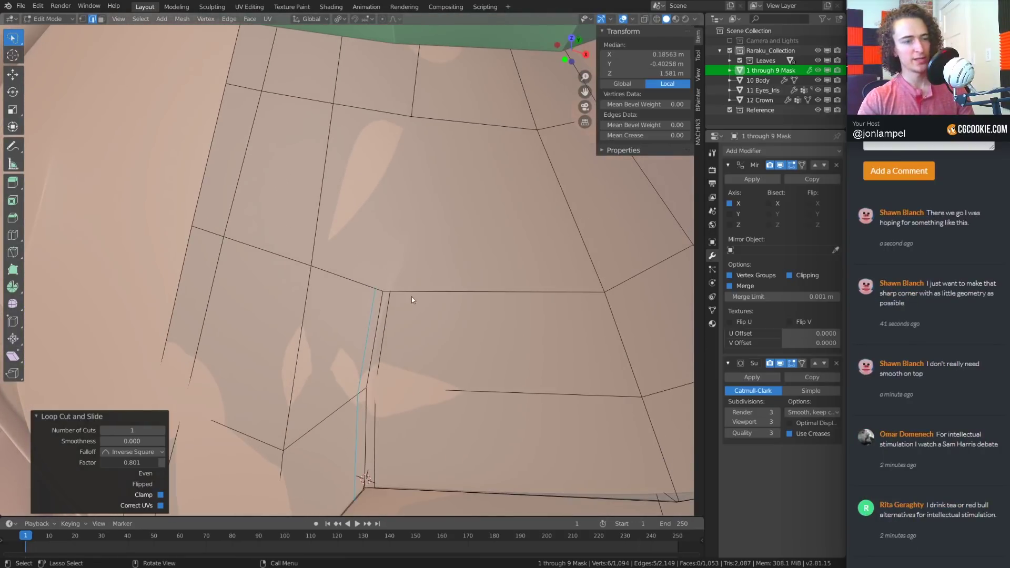
{"action": "key", "text": "1"}
{"action": "key", "text": "grave"}
{"action": "key", "text": "Escape"}
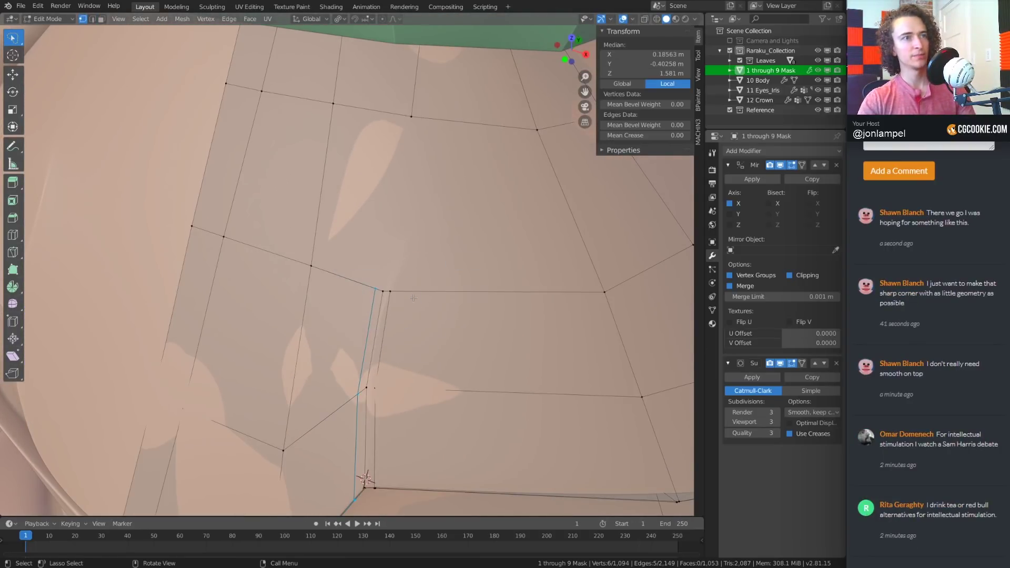
{"action": "left_click", "coordinate": [390, 292]}
{"action": "key", "text": "g"}
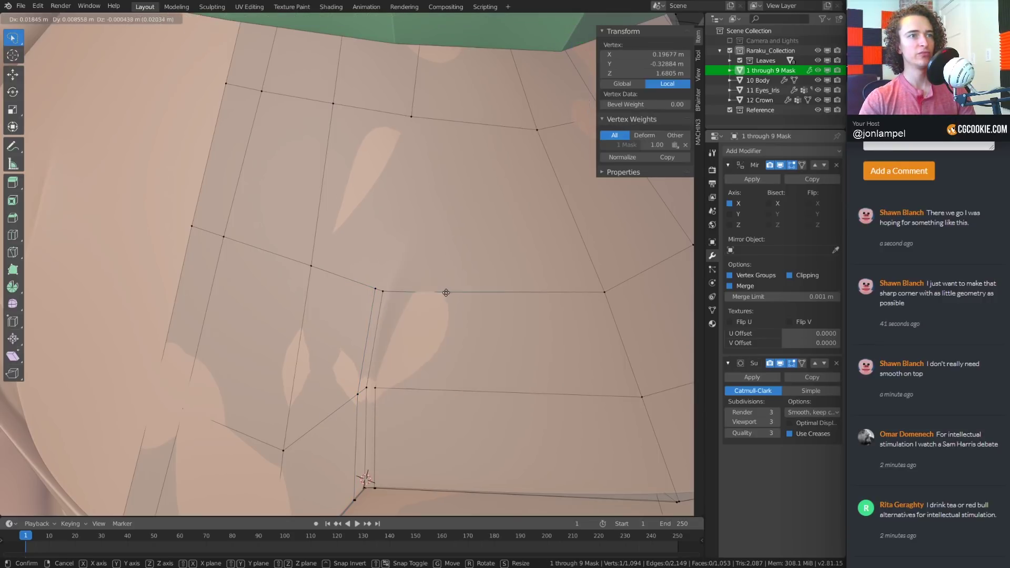
{"action": "key", "text": "g"}
{"action": "left_click", "coordinate": [512, 295]}
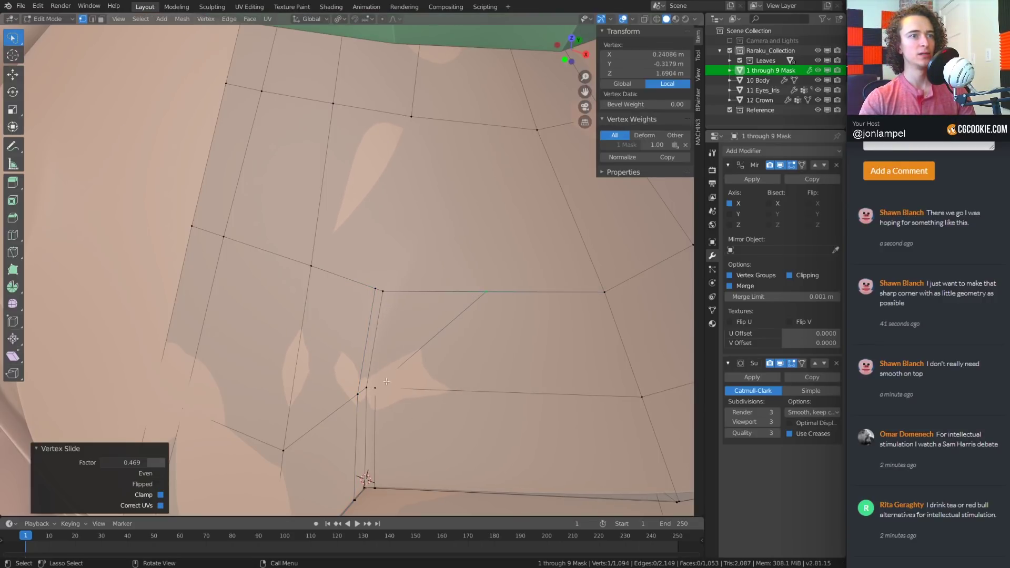
Slide the outer loop's vertex just above the ridge corner outward along its horizontal edge, in line with the top vertex
{"action": "key", "text": "alt+a"}
{"action": "left_click", "coordinate": [375, 387]}
{"action": "key", "text": "g"}
{"action": "key", "text": "g"}
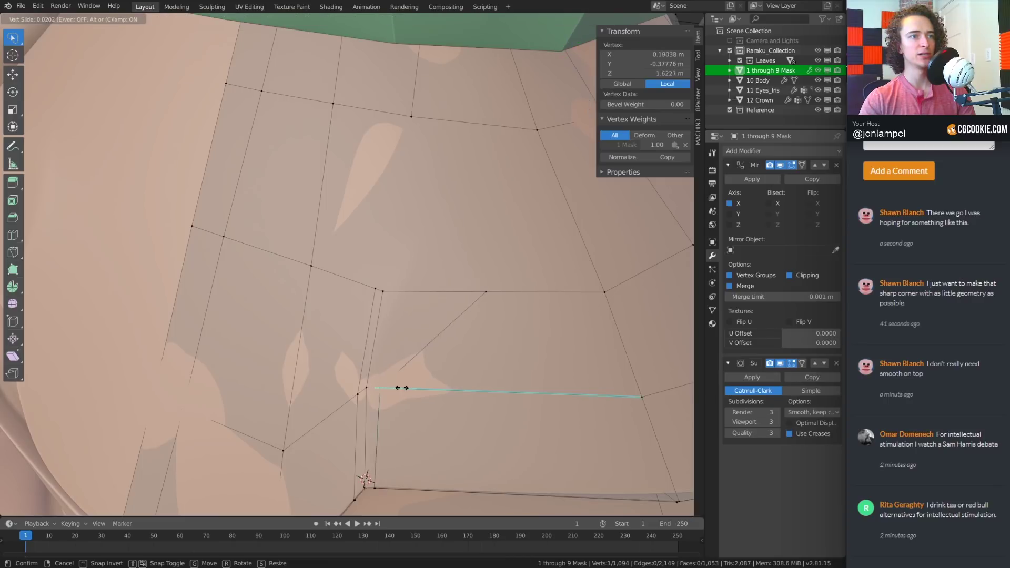
{"action": "left_click", "coordinate": [447, 389]}
Slide the inner loop's top vertex and the one below it towards the forehead's centre to spread the edges evenly
{"action": "left_click", "coordinate": [374, 288]}
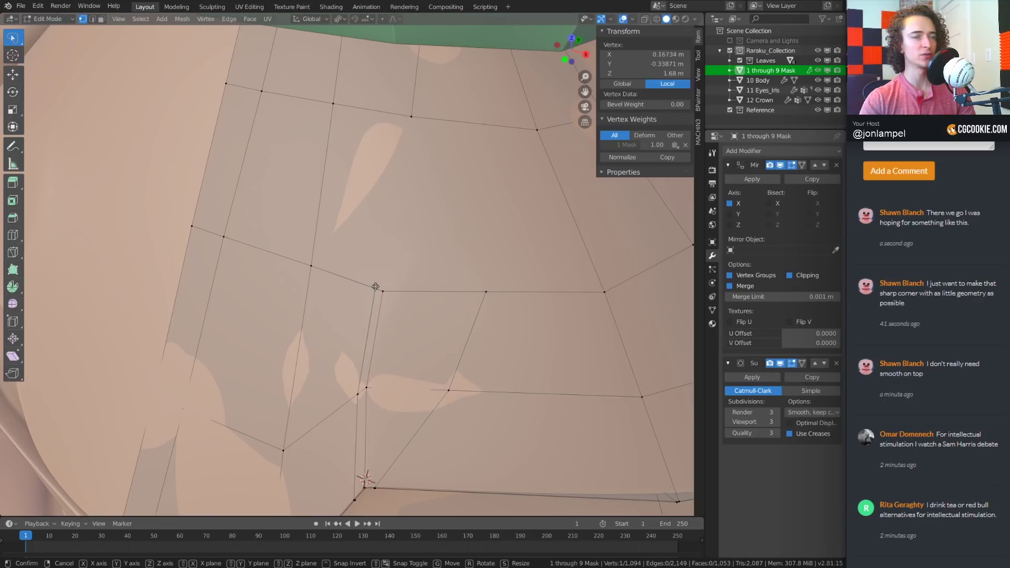
{"action": "key", "text": "g"}
{"action": "key", "text": "g"}
{"action": "left_click", "coordinate": [337, 283]}
{"action": "left_click", "coordinate": [360, 395]}
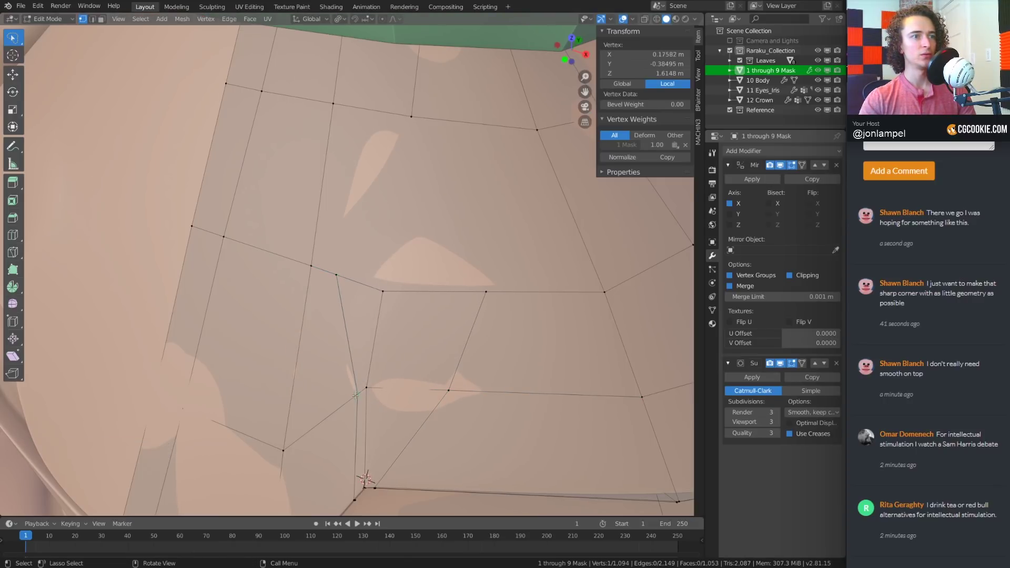
{"action": "key", "text": "g"}
{"action": "key", "text": "g"}
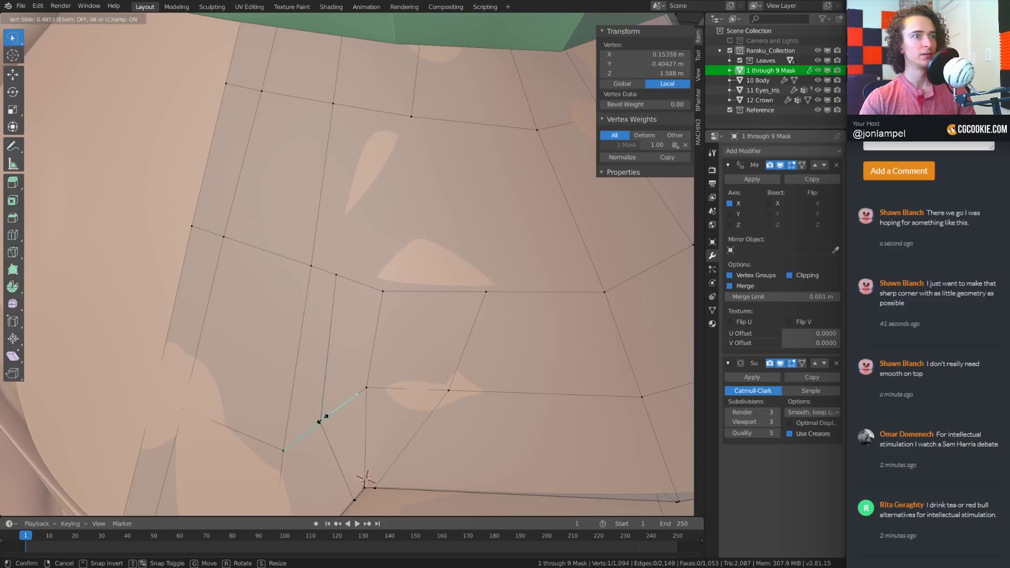
{"action": "left_click", "coordinate": [325, 418]}
Slide the neighbouring edge column's two vertices towards the forehead's centre, the upper by about 0.26 and the lower by 0.236
{"action": "left_click", "coordinate": [320, 275]}
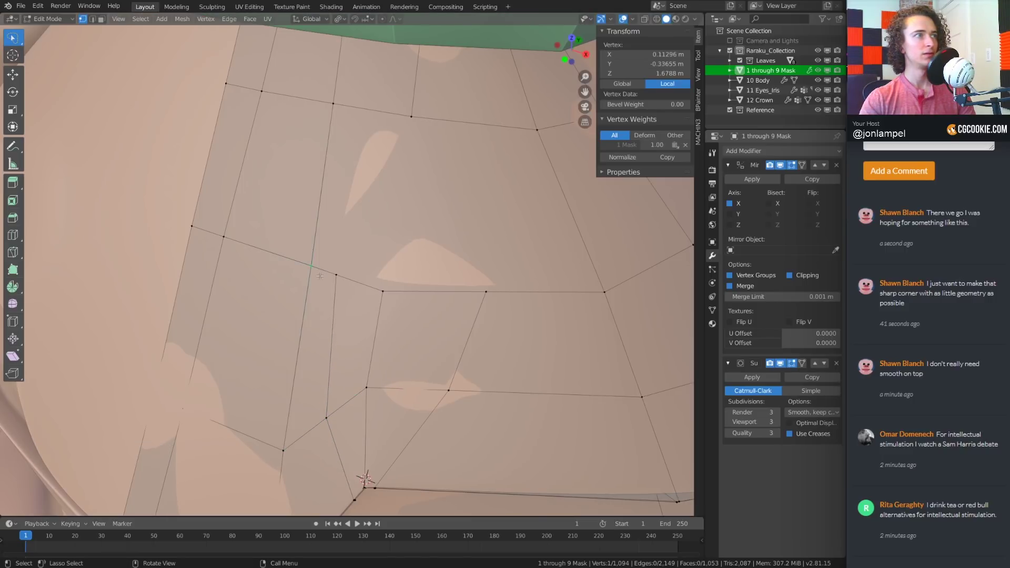
{"action": "key", "text": "g"}
{"action": "key", "text": "g"}
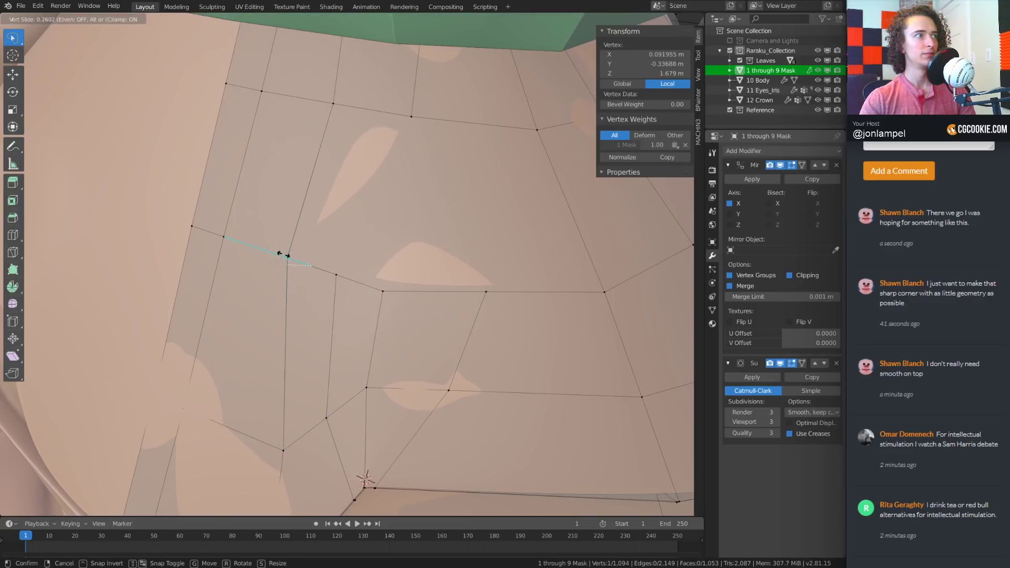
{"action": "left_click", "coordinate": [286, 257]}
{"action": "left_click", "coordinate": [283, 450]}
{"action": "key", "text": "g"}
{"action": "key", "text": "g"}
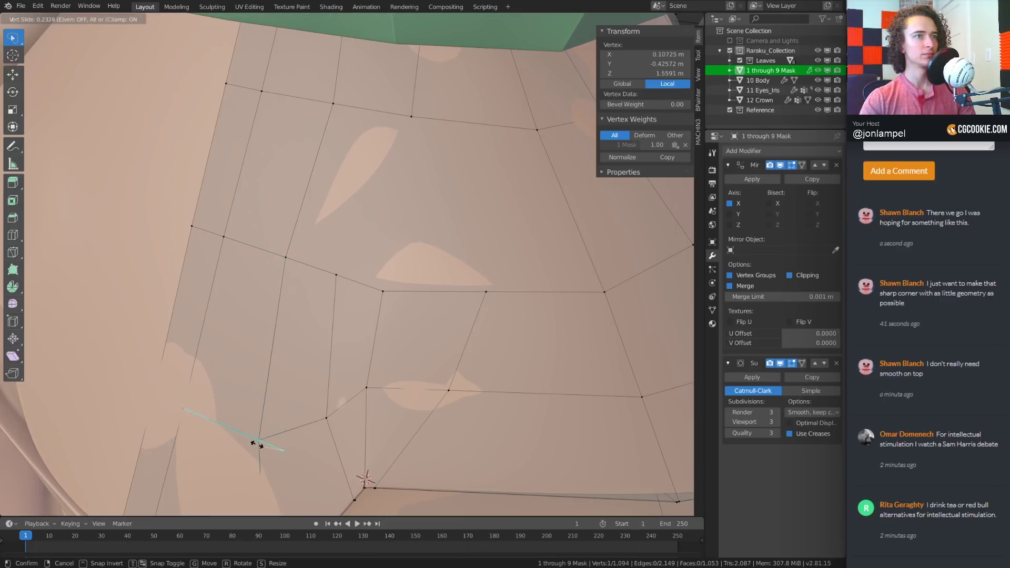
{"action": "left_click", "coordinate": [257, 442]}
Examine the retopologised brow ridge corner in Object Mode with the whole forehead in view
{"action": "scroll", "coordinate": [452, 258], "scroll_direction": "down", "scroll_amount": 2}
{"action": "middle_click_drag", "start_coordinate": [451, 259], "coordinate": [452, 221], "text": "shift"}
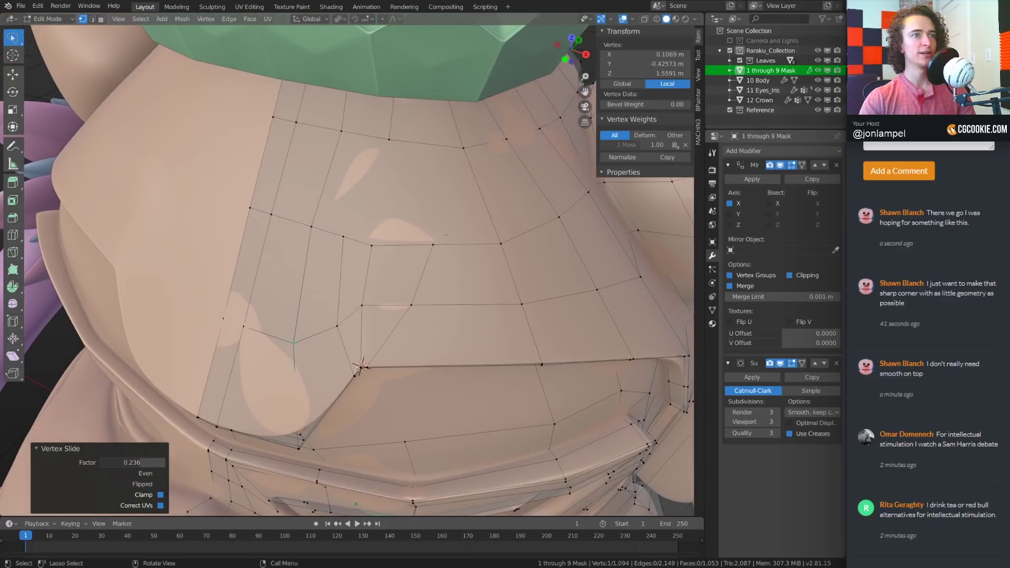
{"action": "middle_click_drag", "start_coordinate": [366, 311], "coordinate": [302, 266]}
{"action": "key", "text": "ctrl+Tab"}
{"action": "left_click", "coordinate": [484, 255]}
{"action": "scroll", "coordinate": [449, 271], "scroll_direction": "down", "scroll_amount": 2}
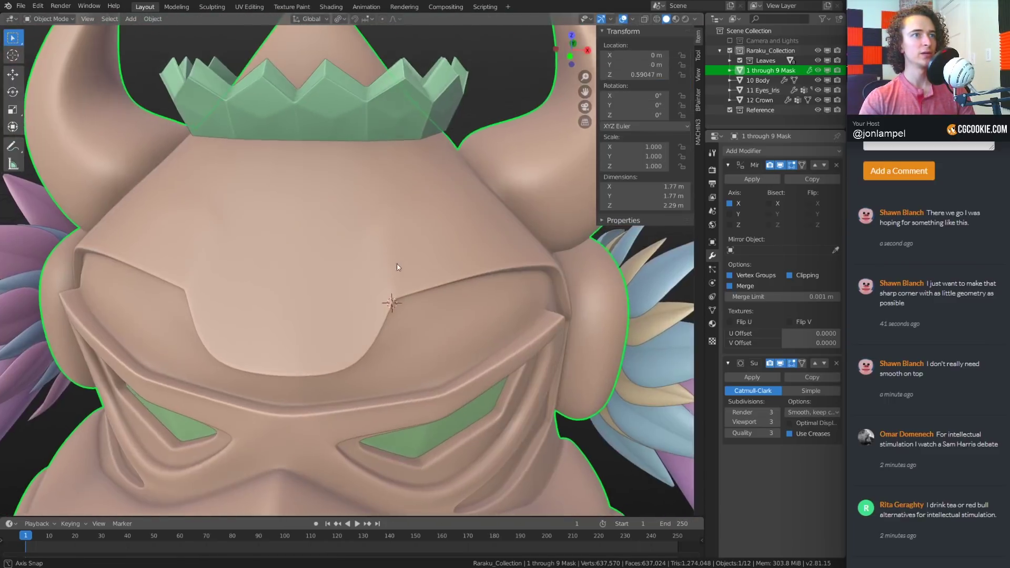
Edit the mask in vertex mode and slide the two forehead vertices above the brow's sharp corner along their edges, away from each other
{"action": "key", "text": "ctrl+Tab"}
{"action": "left_click", "coordinate": [410, 275]}
{"action": "key", "text": "ctrl+Tab"}
{"action": "middle_click_drag", "start_coordinate": [410, 274], "coordinate": [447, 287]}
{"action": "left_click", "coordinate": [434, 267]}
{"action": "key", "text": "ctrl+Tab"}
{"action": "left_click", "coordinate": [499, 291]}
{"action": "scroll", "coordinate": [435, 287], "scroll_direction": "up", "scroll_amount": 5}
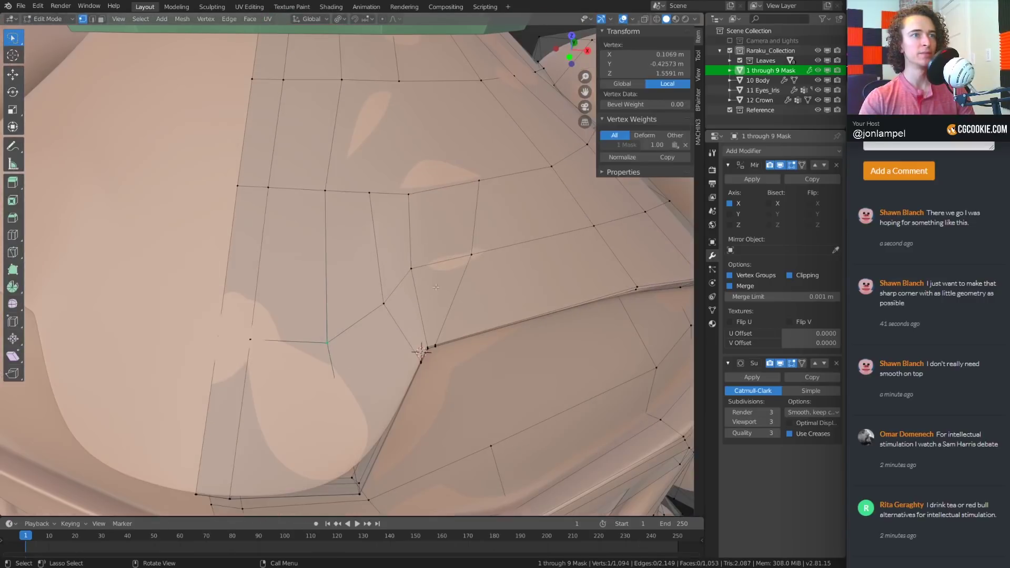
{"action": "left_click", "coordinate": [415, 267]}
{"action": "key", "text": "shift+v"}
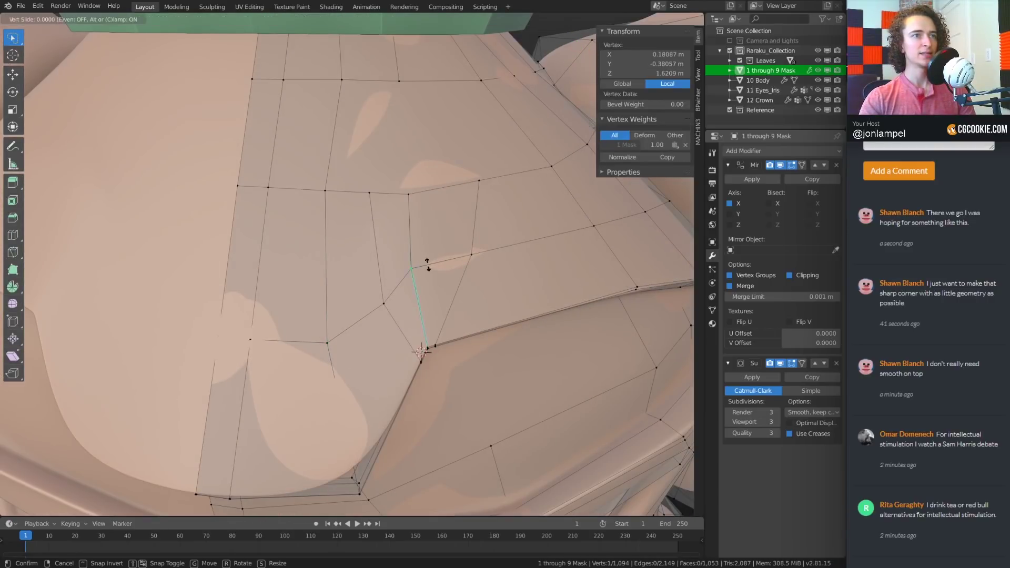
{"action": "left_click", "coordinate": [428, 265]}
{"action": "left_click", "coordinate": [381, 304]}
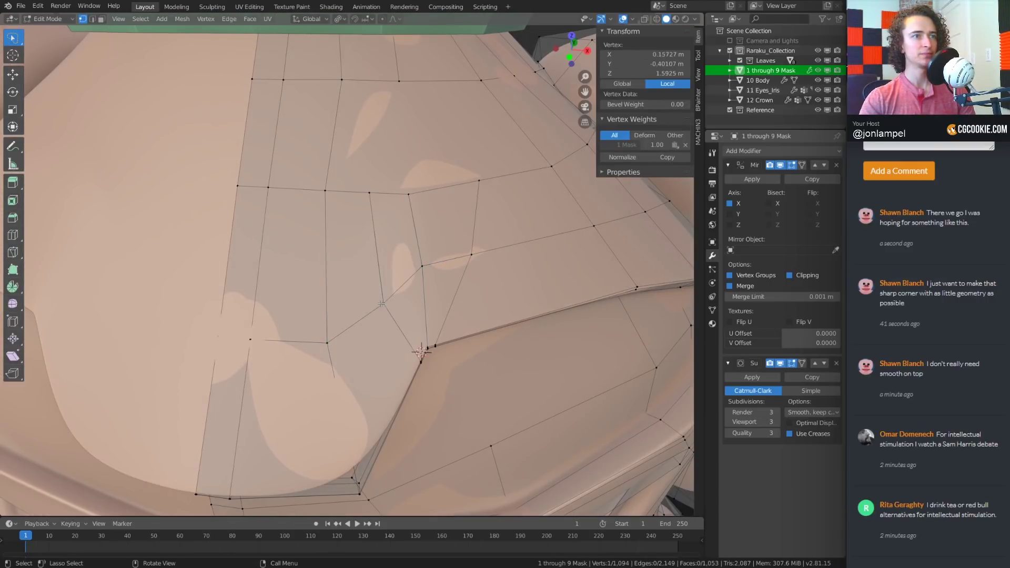
{"action": "key", "text": "shift+v"}
{"action": "left_click", "coordinate": [374, 308]}
Try to dissolve the row of vertices above the brow corner
{"action": "scroll", "coordinate": [409, 255], "scroll_direction": "down", "scroll_amount": 2}
{"action": "mouse_move", "coordinate": [409, 255]}
{"action": "middle_mouse_down"}
{"action": "mouse_move", "coordinate": [383, 267]}
{"action": "mouse_move", "coordinate": [392, 256]}
{"action": "middle_mouse_up"}
{"action": "key", "text": "b"}
{"action": "left_click_drag", "start_coordinate": [333, 194], "coordinate": [447, 244]}
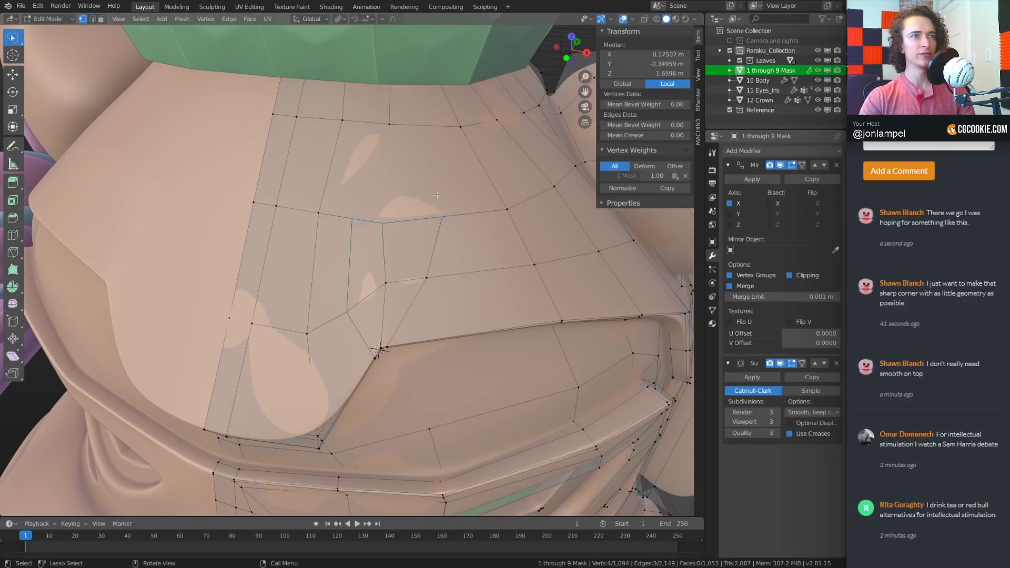
{"action": "key", "text": "x"}
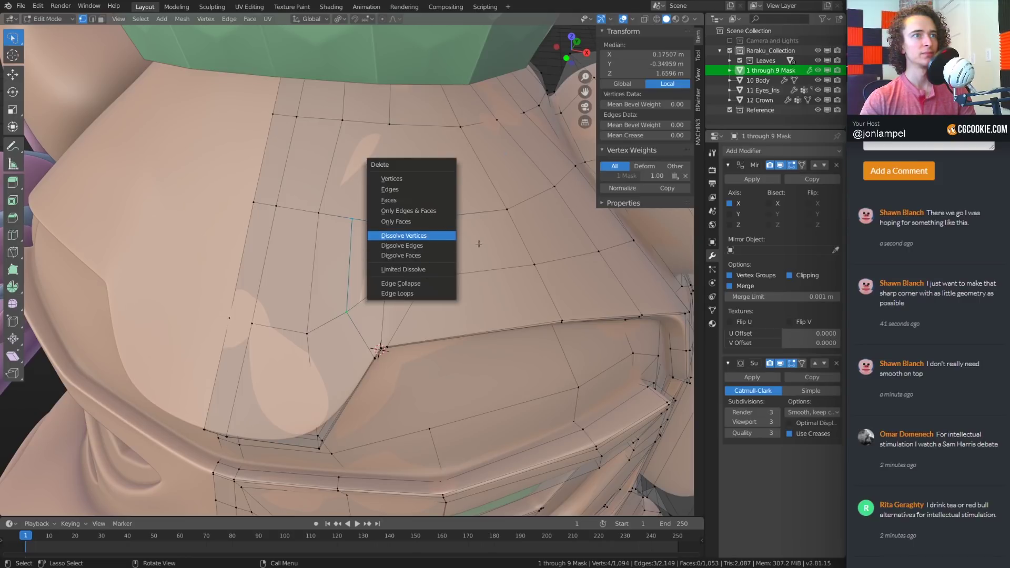
{"action": "left_click", "coordinate": [441, 236]}
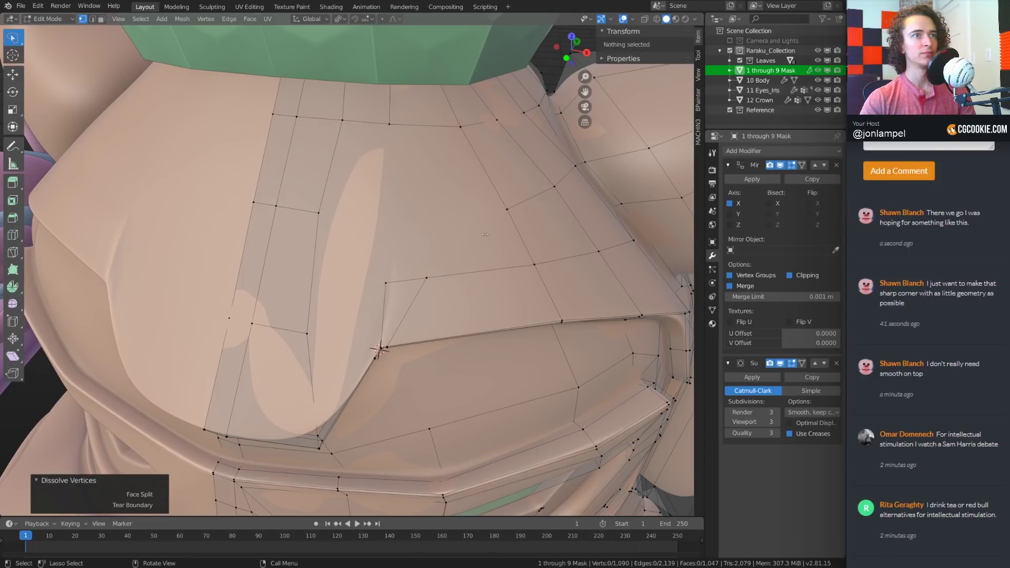
{"action": "middle_click_drag", "start_coordinate": [420, 228], "coordinate": [431, 208]}
{"action": "key", "text": "ctrl+z"}
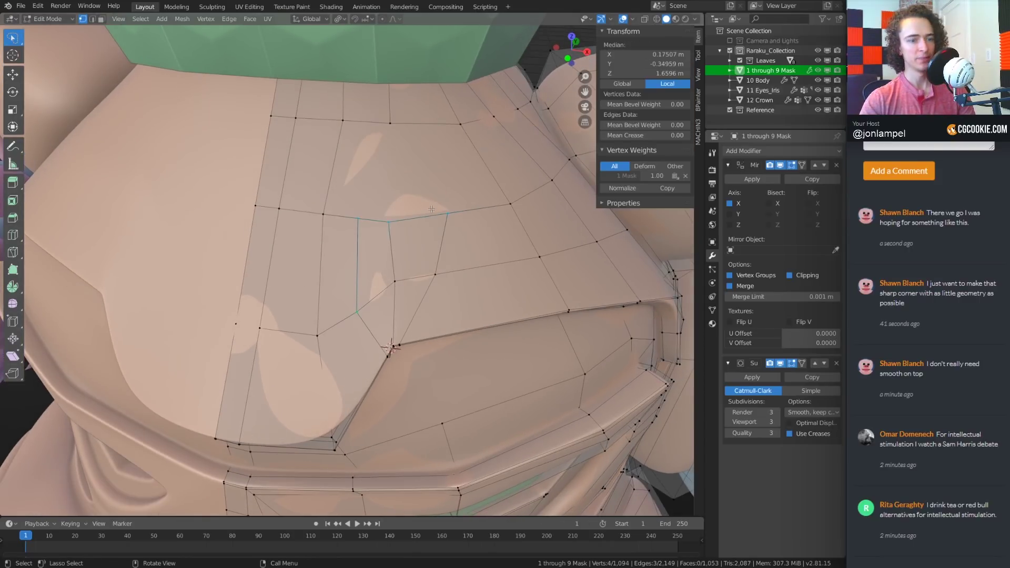
Merge the wide forehead face and the four faces directly beneath it into a single face
{"action": "key", "text": "3"}
{"action": "left_click", "coordinate": [418, 182]}
{"action": "left_click", "coordinate": [341, 258], "text": "shift"}
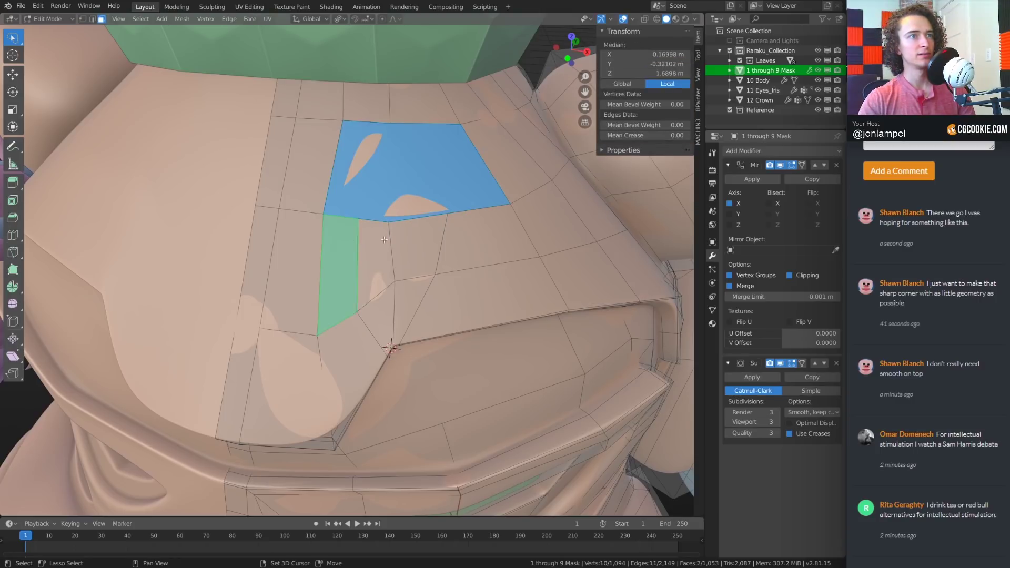
{"action": "left_click", "coordinate": [375, 254], "text": "shift"}
{"action": "left_click", "coordinate": [415, 245], "text": "shift"}
{"action": "left_click", "coordinate": [470, 230], "text": "shift"}
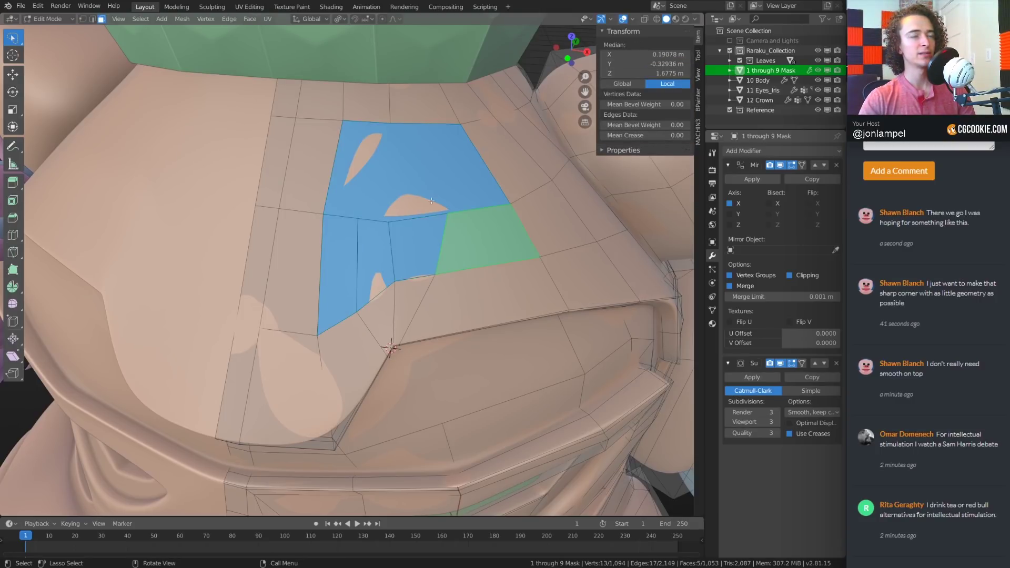
{"action": "key", "text": "f"}
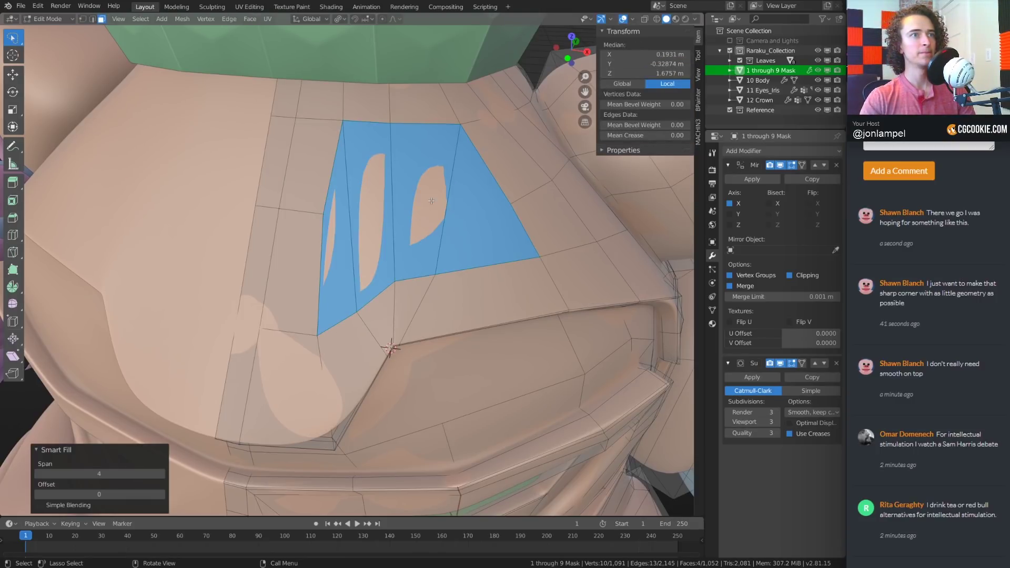
{"action": "key", "text": "f"}
{"action": "key", "text": "alt+a"}
{"action": "mouse_move", "coordinate": [451, 246]}
{"action": "middle_mouse_down"}
{"action": "mouse_move", "coordinate": [430, 243]}
{"action": "mouse_move", "coordinate": [444, 253]}
{"action": "middle_mouse_up"}
{"action": "scroll", "coordinate": [445, 253], "scroll_direction": "up", "scroll_amount": 1}
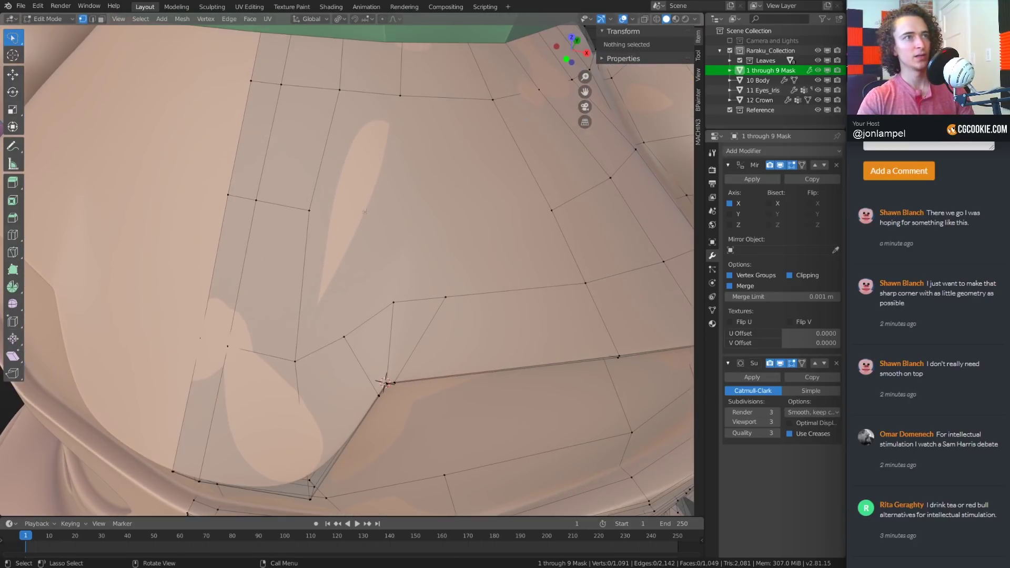
Connect the opposite side vertices across the merged face, and knife a vertical edge from the upper row to the vertex above the brow corner
{"action": "left_click", "coordinate": [308, 208]}
{"action": "left_click", "coordinate": [551, 210], "text": "shift"}
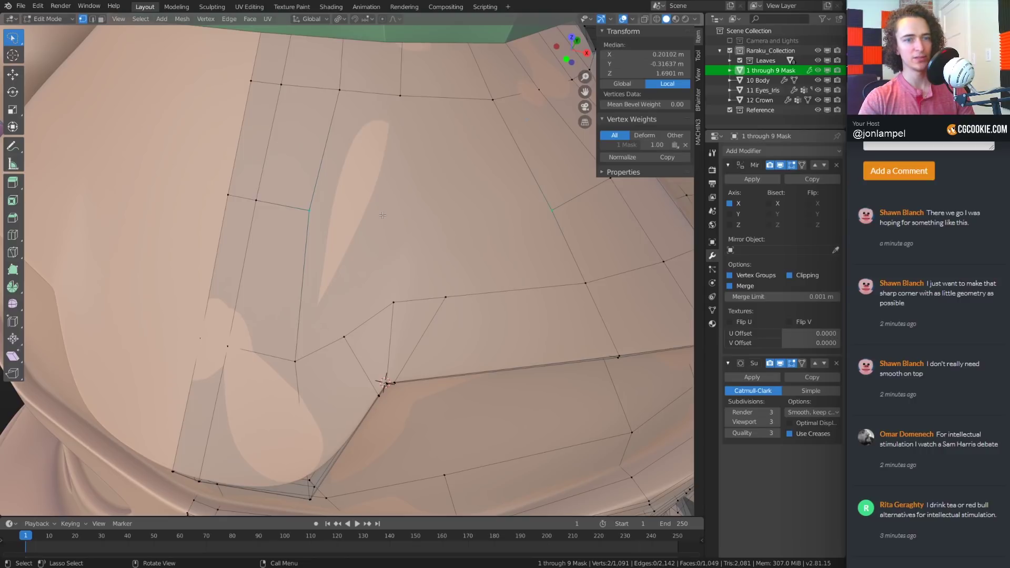
{"action": "key", "text": "j"}
{"action": "key", "text": "k"}
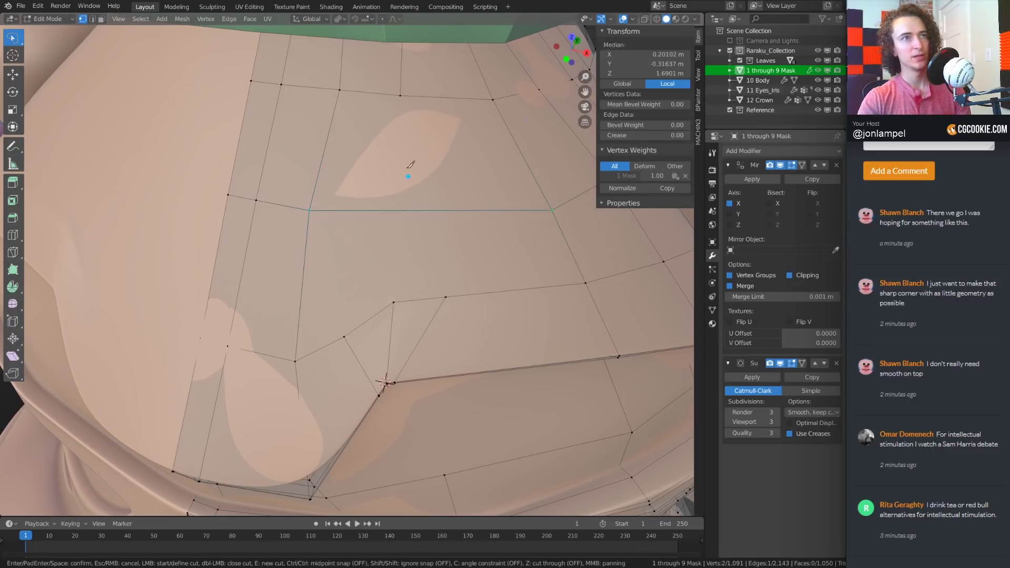
{"action": "left_click", "coordinate": [401, 95]}
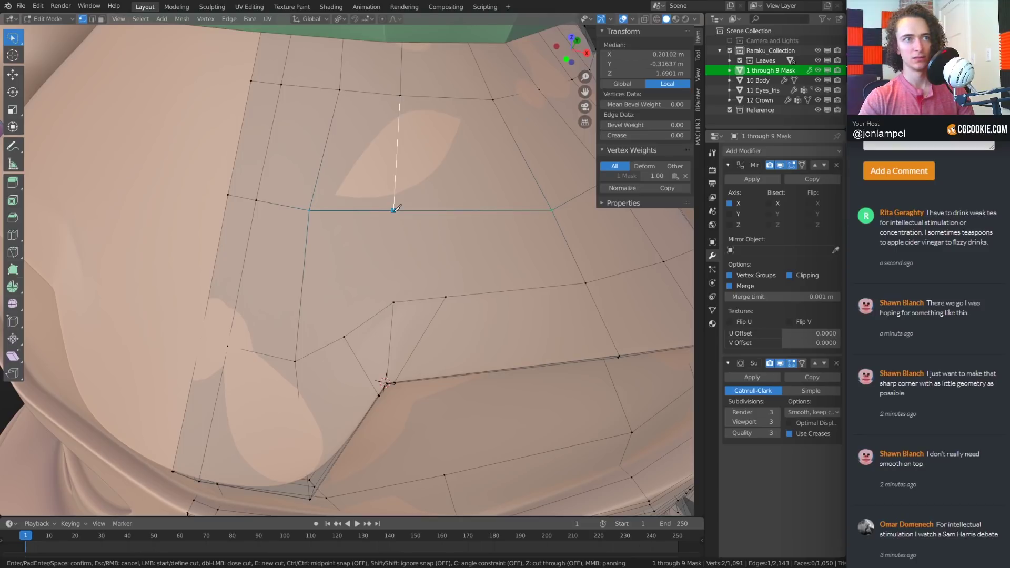
{"action": "left_click", "coordinate": [394, 303]}
{"action": "key", "text": "Return"}
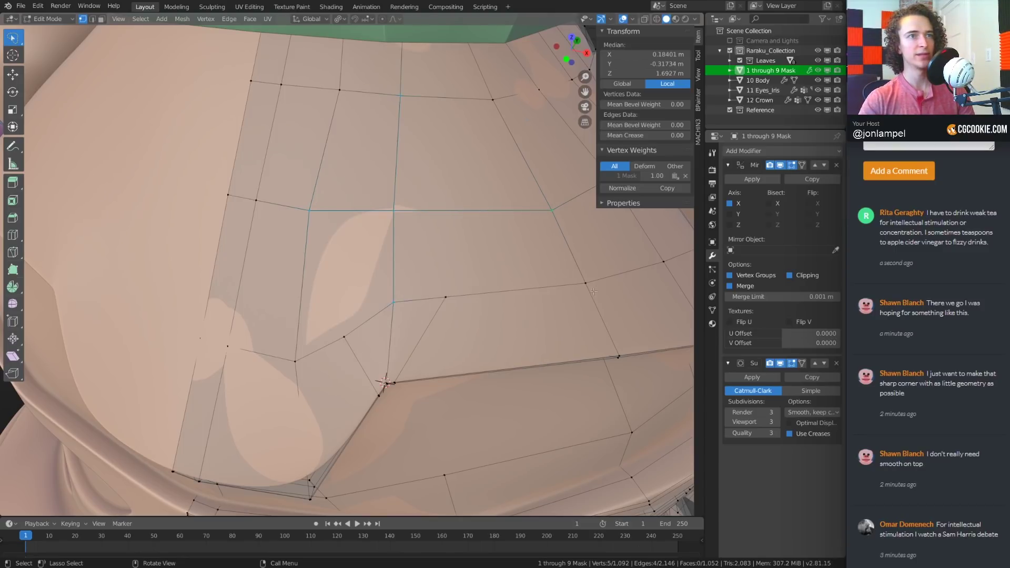
Knife an edge from the forehead's centre seam to a new interior point, branching to the upper row's middle vertex and the vertex near the corner
{"action": "middle_click_drag", "start_coordinate": [393, 302], "coordinate": [445, 296]}
{"action": "left_click", "coordinate": [423, 306]}
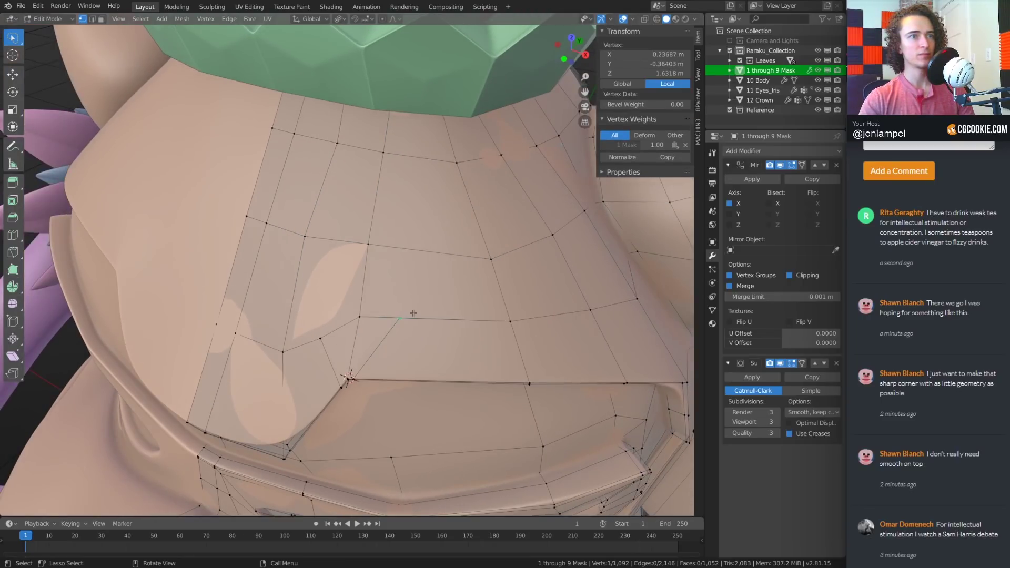
{"action": "key", "text": "k"}
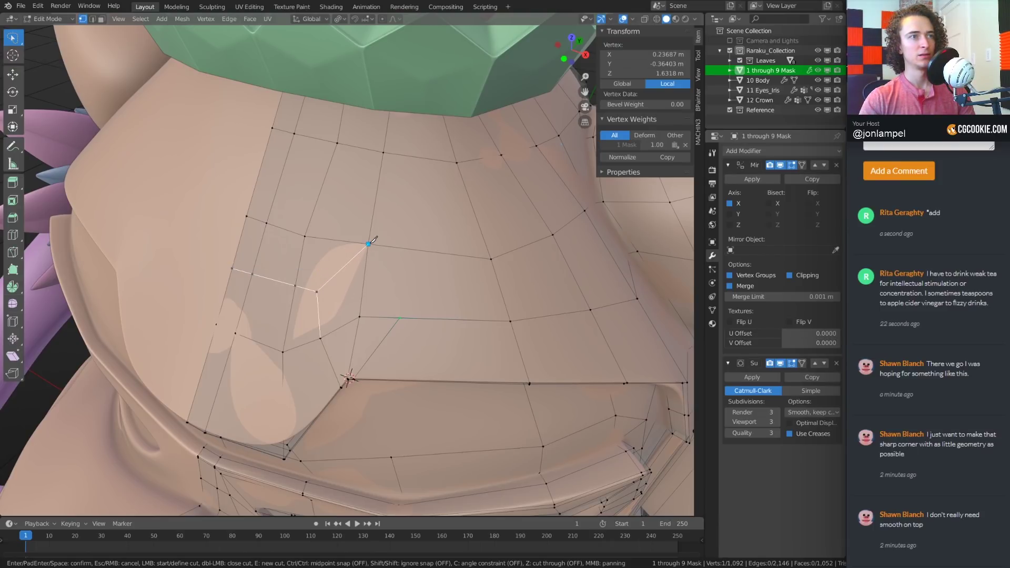
{"action": "key", "text": "Return"}
Examine the smoothed forehead and brow corner in Object Mode, and return to Edit Mode close to the corner
{"action": "middle_click_drag", "start_coordinate": [368, 244], "coordinate": [412, 300]}
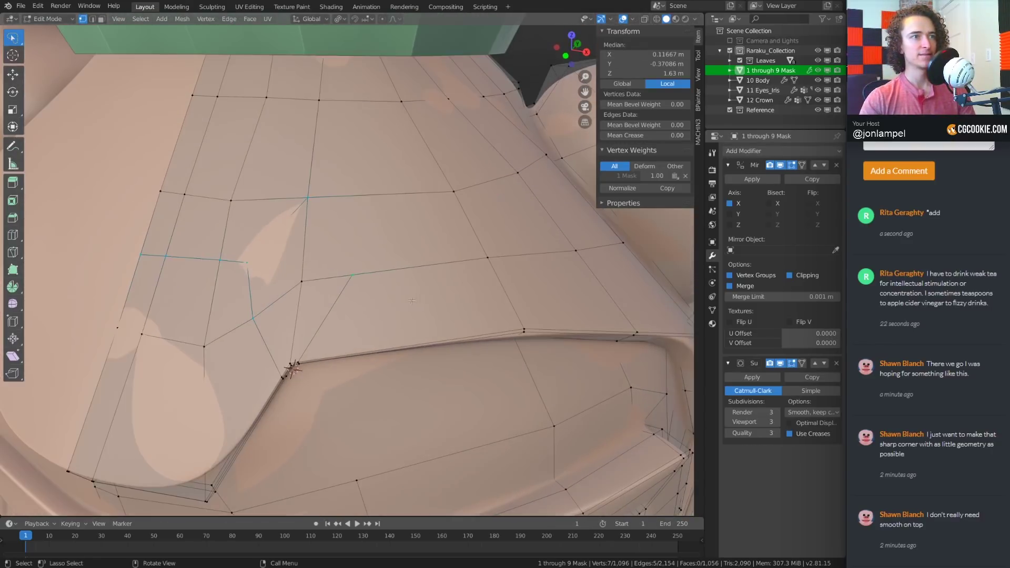
{"action": "middle_click_drag", "start_coordinate": [447, 395], "coordinate": [346, 326]}
{"action": "middle_click_drag", "start_coordinate": [392, 252], "coordinate": [420, 262]}
{"action": "key", "text": "Tab"}
{"action": "scroll", "coordinate": [419, 262], "scroll_direction": "down", "scroll_amount": 8}
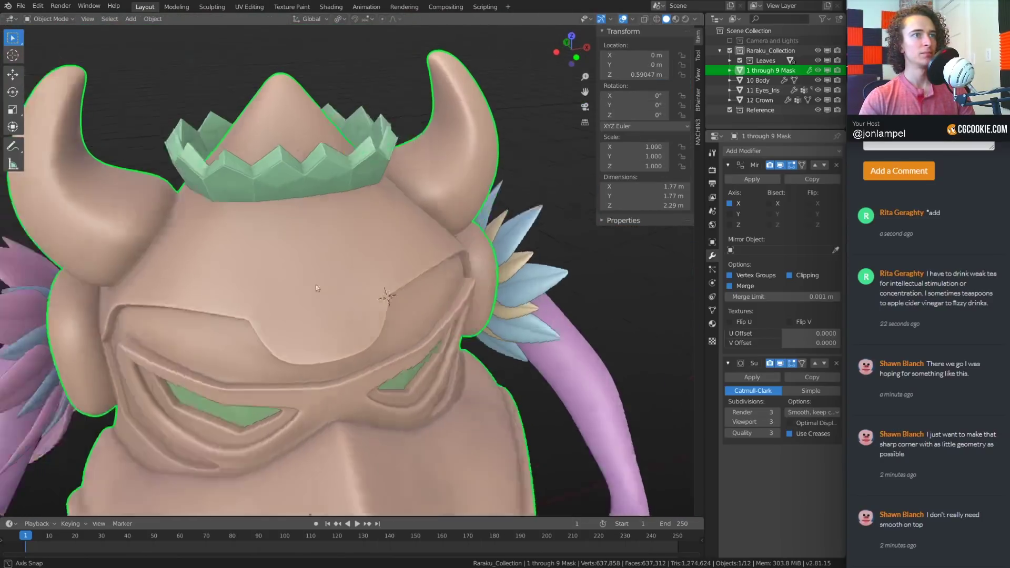
{"action": "mouse_move", "coordinate": [316, 285]}
{"action": "middle_mouse_down"}
{"action": "mouse_move", "coordinate": [259, 273]}
{"action": "mouse_move", "coordinate": [405, 271]}
{"action": "mouse_move", "coordinate": [314, 281]}
{"action": "middle_mouse_up"}
{"action": "scroll", "coordinate": [479, 272], "scroll_direction": "up", "scroll_amount": 7}
{"action": "middle_click_drag", "start_coordinate": [479, 272], "coordinate": [431, 279]}
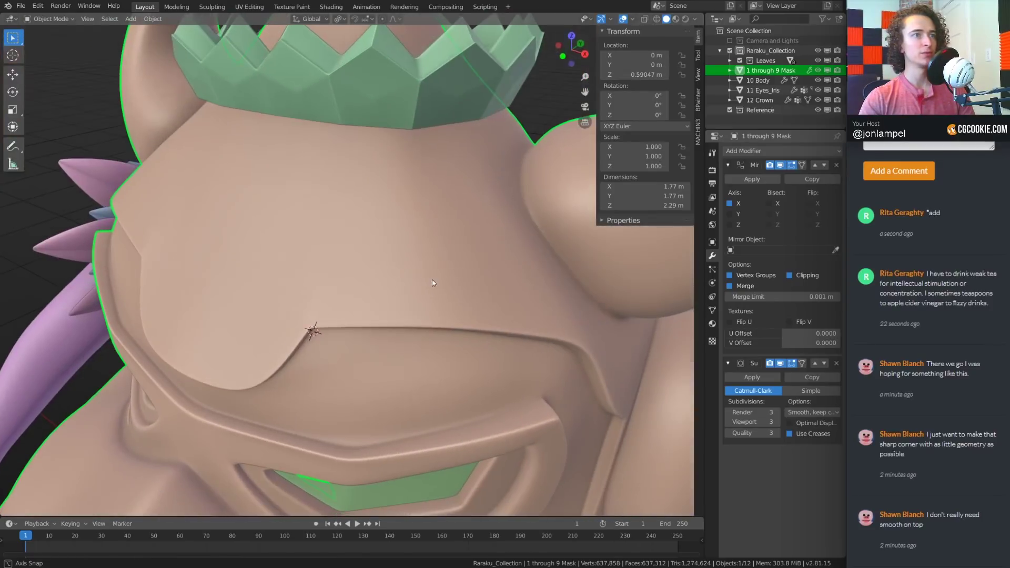
{"action": "key", "text": "ctrl+Tab"}
{"action": "left_click", "coordinate": [420, 273]}
{"action": "scroll", "coordinate": [561, 279], "scroll_direction": "up", "scroll_amount": 5}
{"action": "scroll", "coordinate": [560, 279], "scroll_direction": "up", "scroll_amount": 4}
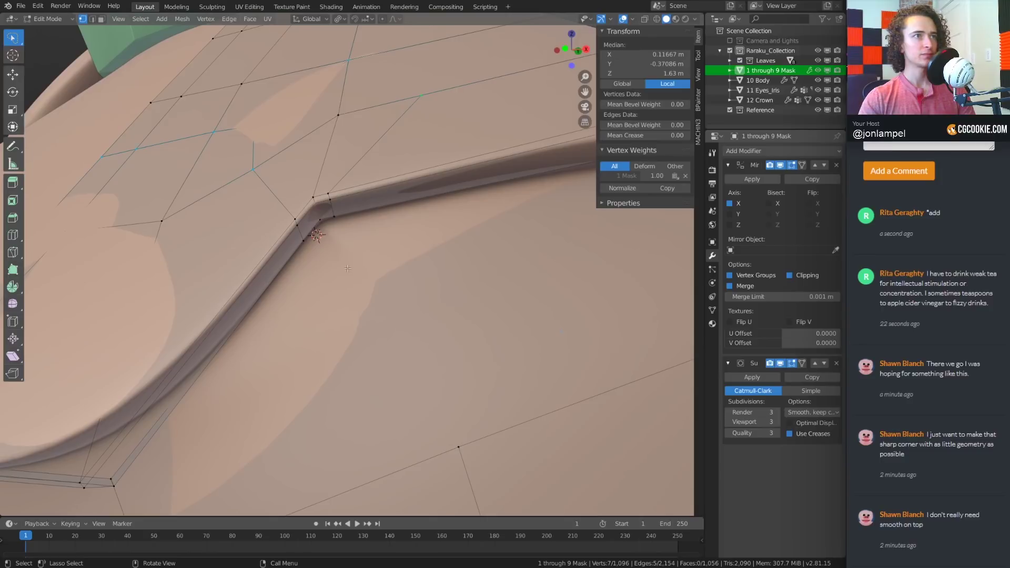
{"action": "scroll", "coordinate": [337, 274], "scroll_direction": "down", "scroll_amount": 2}
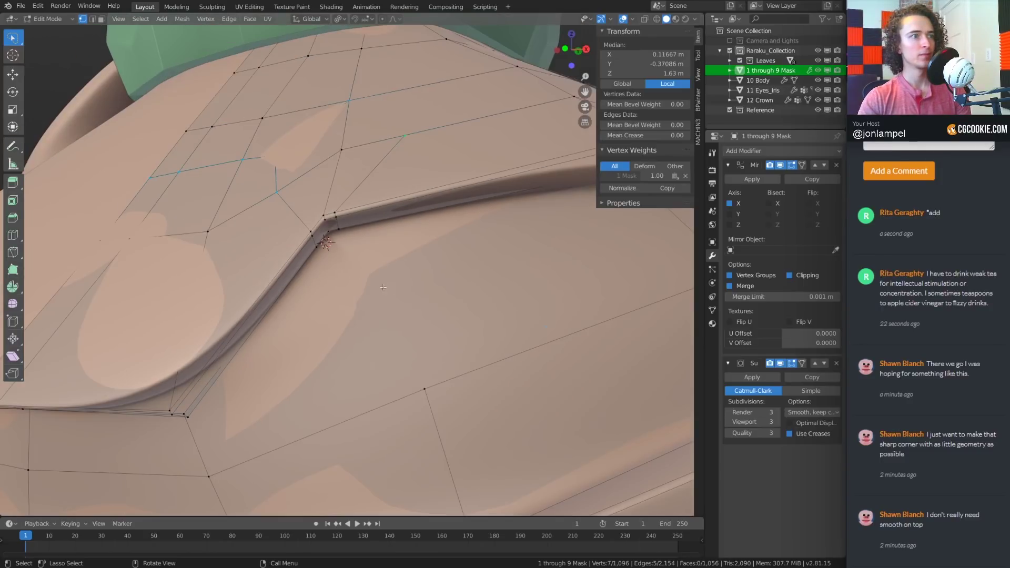
{"action": "key", "text": "k"}
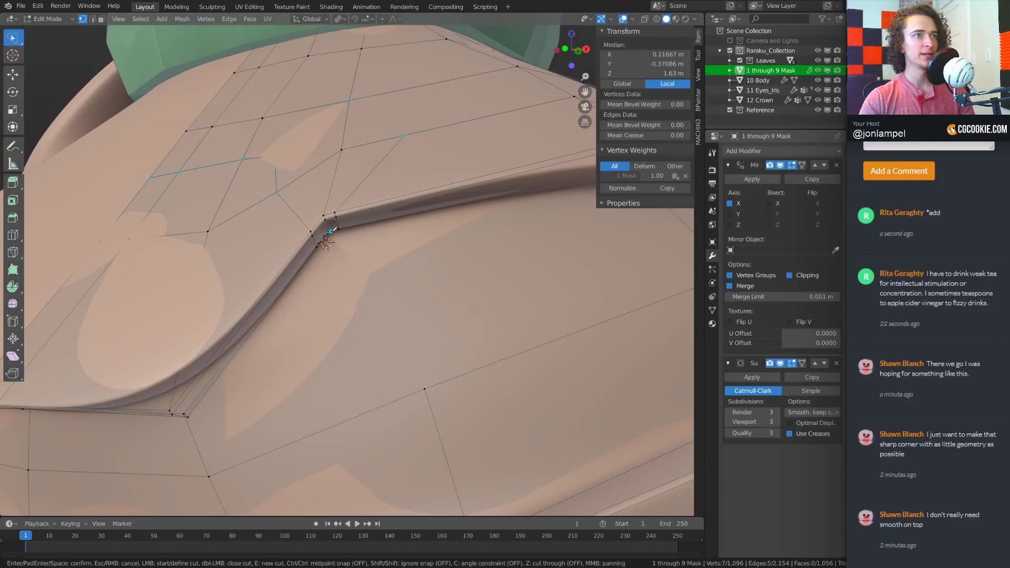
{"action": "key", "text": "grave"}
{"action": "middle_click_drag", "start_coordinate": [345, 266], "coordinate": [285, 175]}
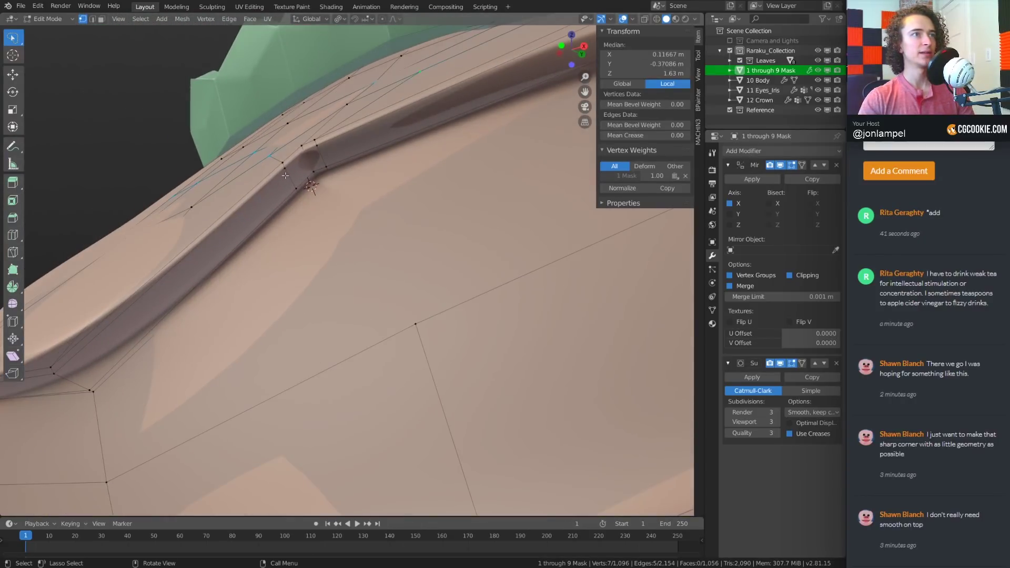
Select the edge run along the base of the forehead ledge and move it about 0.007 m in X and -0.004 m in Z
{"action": "left_click", "coordinate": [156, 336], "text": "alt"}
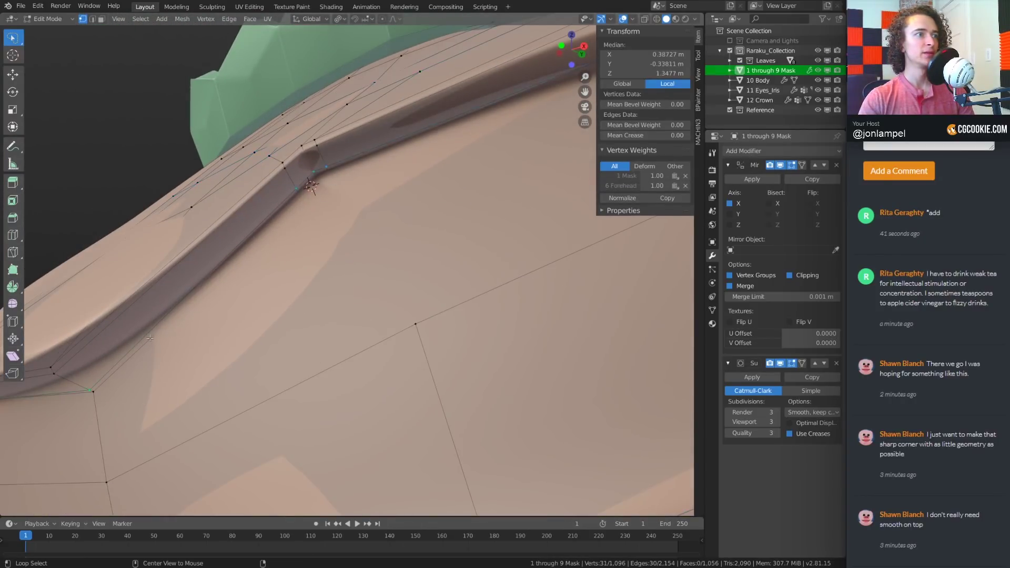
{"action": "left_click", "coordinate": [156, 334], "text": "alt"}
{"action": "scroll", "coordinate": [452, 231], "scroll_direction": "down", "scroll_amount": 7}
{"action": "middle_click_drag", "start_coordinate": [461, 228], "coordinate": [440, 267]}
{"action": "key", "text": "g"}
{"action": "right_click", "coordinate": [441, 233]}
{"action": "scroll", "coordinate": [317, 233], "scroll_direction": "up", "scroll_amount": 7}
{"action": "scroll", "coordinate": [317, 233], "scroll_direction": "down", "scroll_amount": 3}
{"action": "key", "text": "g"}
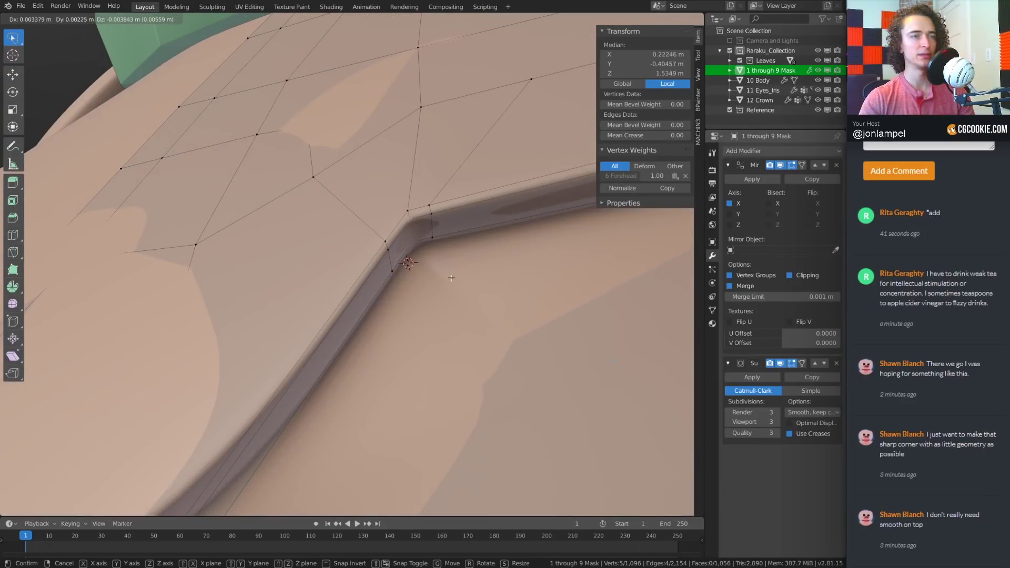
{"action": "right_click", "coordinate": [451, 278]}
{"action": "scroll", "coordinate": [451, 277], "scroll_direction": "down", "scroll_amount": 5}
{"action": "middle_click_drag", "start_coordinate": [451, 277], "coordinate": [402, 279]}
{"action": "scroll", "coordinate": [402, 280], "scroll_direction": "up", "scroll_amount": 4}
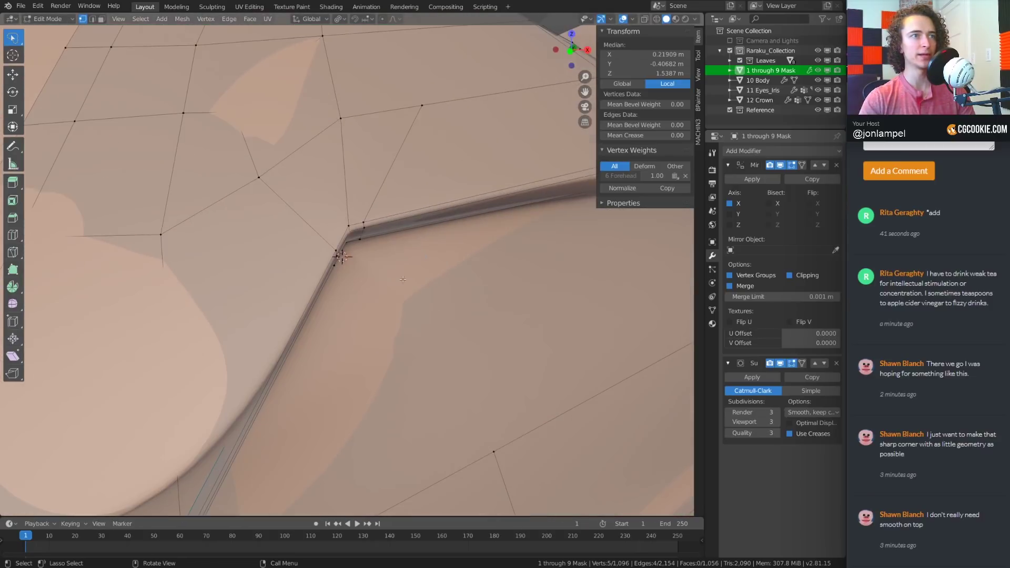
{"action": "key", "text": "g"}
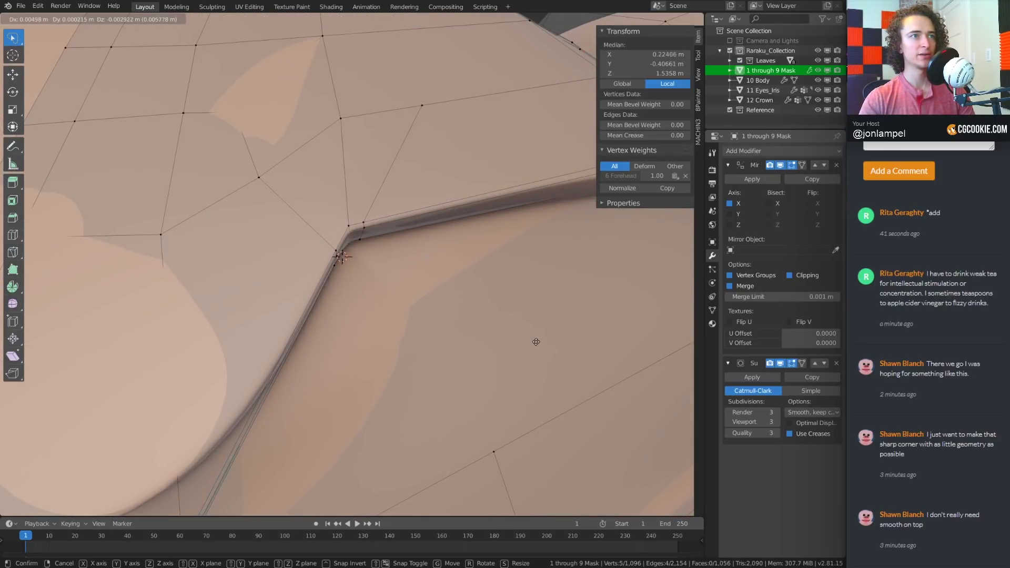
{"action": "left_click", "coordinate": [536, 343]}
Using wireframe display, nudge the ledge's base edges about -0.0015 m in X, -0.001 m in Y and -0.002 m in Z
{"action": "middle_click_drag", "start_coordinate": [536, 343], "coordinate": [310, 282]}
{"action": "key", "text": "shift+z"}
{"action": "key", "text": "g"}
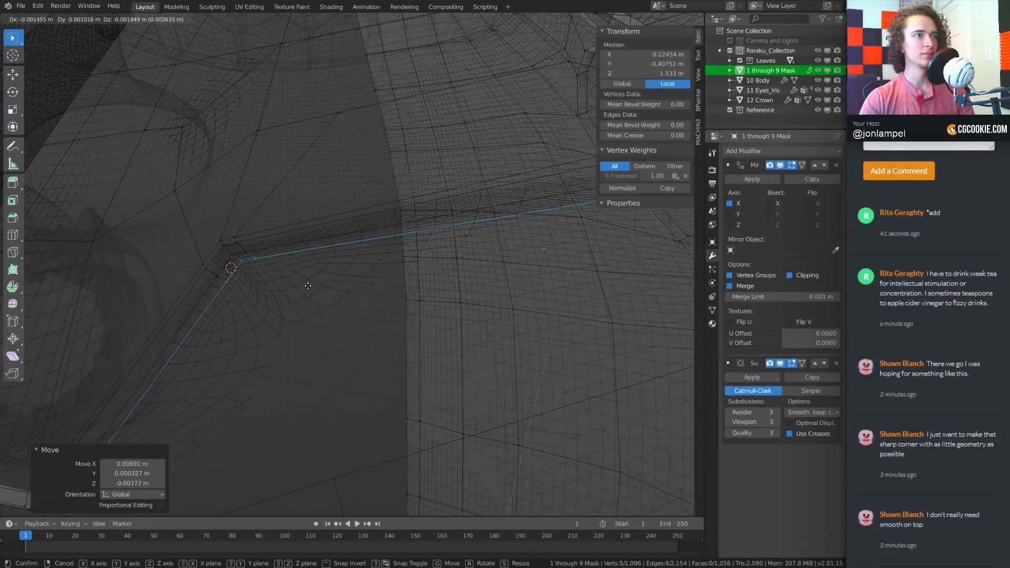
{"action": "left_click", "coordinate": [307, 286]}
{"action": "key", "text": "shift+z"}
{"action": "middle_click_drag", "start_coordinate": [307, 286], "coordinate": [385, 269]}
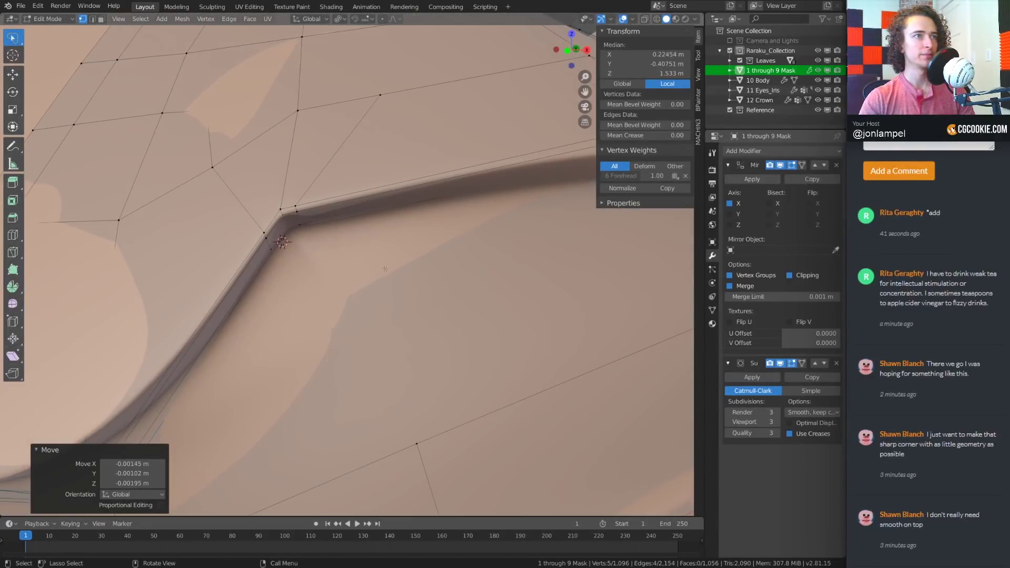
With X-ray on, join the base vertex of the brow corner to the vertex below it on the recessed brow surface
{"action": "key", "text": "z"}
{"action": "left_click", "coordinate": [329, 392]}
{"action": "left_click", "coordinate": [292, 240]}
{"action": "middle_click_drag", "start_coordinate": [393, 355], "coordinate": [349, 277], "text": "shift"}
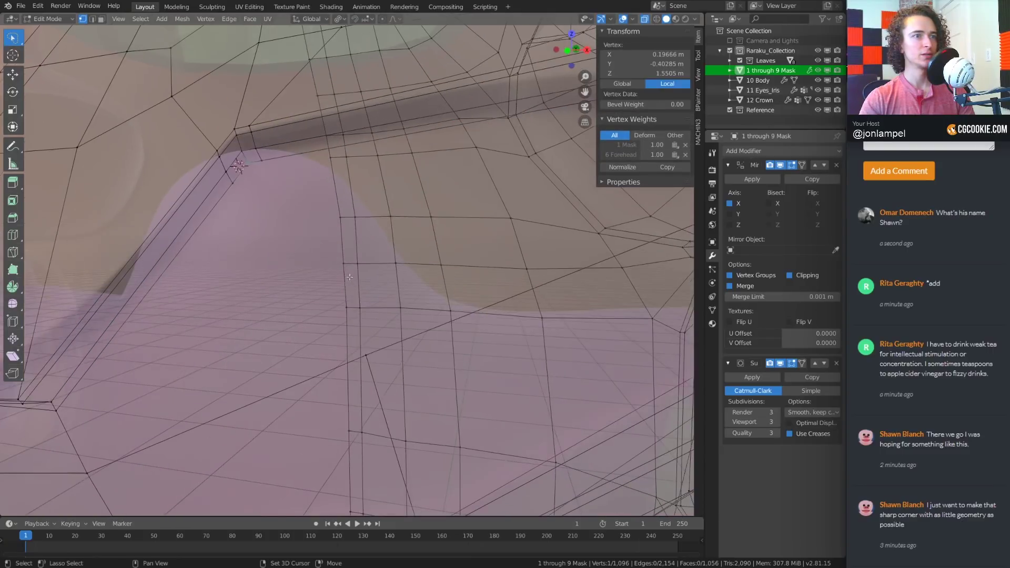
{"action": "left_click", "coordinate": [361, 353], "text": "shift"}
{"action": "key", "text": "j"}
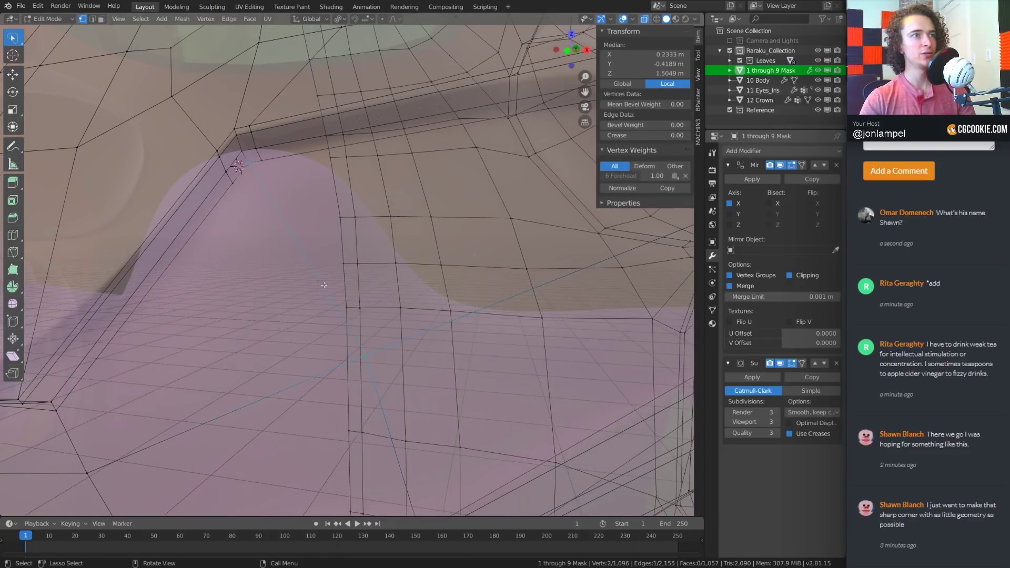
Return to solid shading without X-ray and examine the recessed brow surface around the new edge
{"action": "key", "text": "z"}
{"action": "left_click", "coordinate": [110, 264]}
{"action": "key", "text": "z"}
{"action": "left_click", "coordinate": [298, 225]}
{"action": "scroll", "coordinate": [298, 224], "scroll_direction": "down", "scroll_amount": 3}
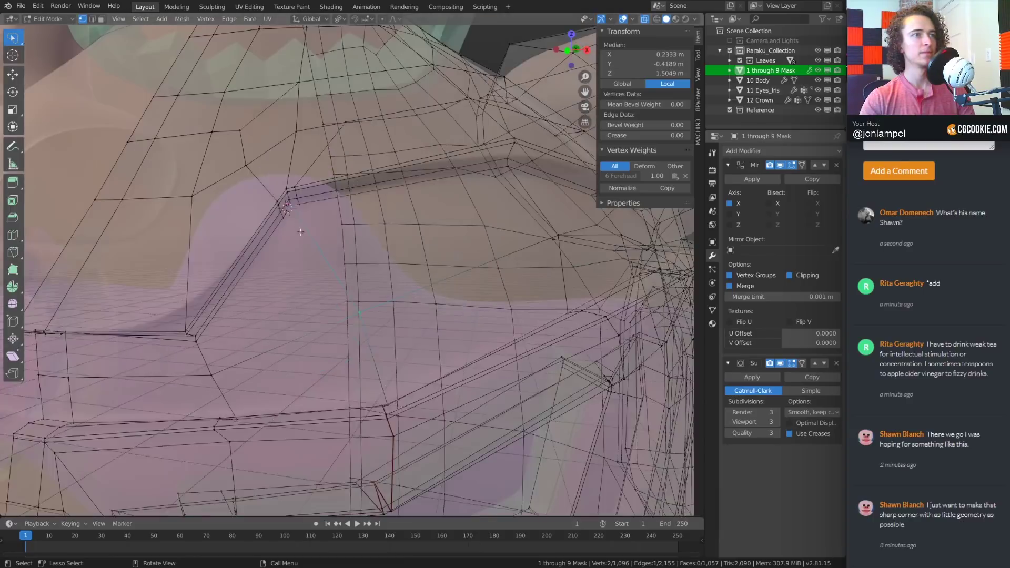
{"action": "key", "text": "z"}
{"action": "left_click", "coordinate": [307, 391]}
{"action": "middle_click_drag", "start_coordinate": [319, 235], "coordinate": [377, 235]}
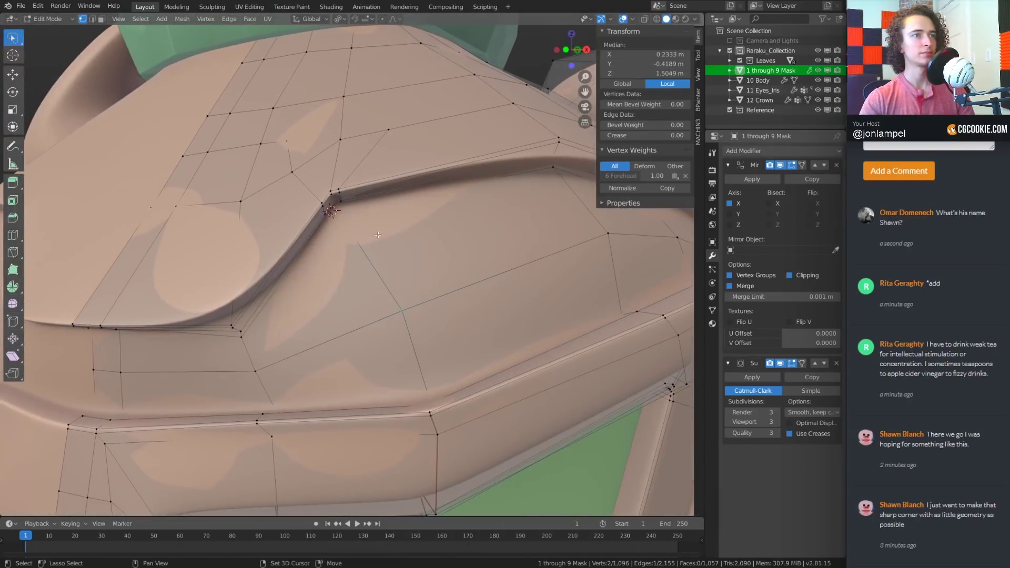
{"action": "middle_click_drag", "start_coordinate": [466, 237], "coordinate": [421, 247]}
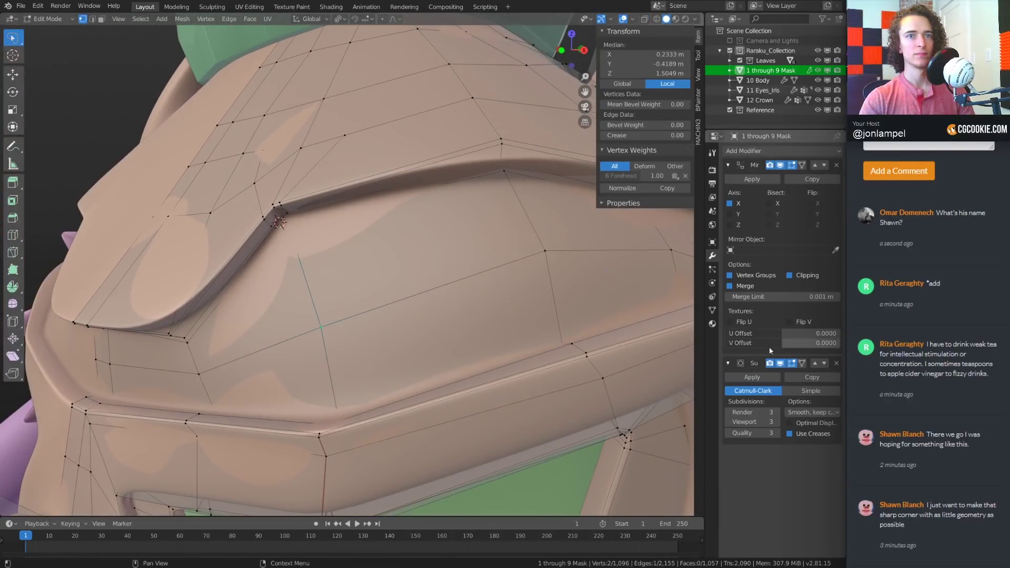
Hide the subdivision preview and knife-cut from the ledge's base vertices on either side of the brow corner to a point on the edge below it
{"action": "left_click", "coordinate": [783, 363]}
{"action": "middle_click_drag", "start_coordinate": [326, 231], "coordinate": [305, 240]}
{"action": "scroll", "coordinate": [287, 212], "scroll_direction": "up", "scroll_amount": 5}
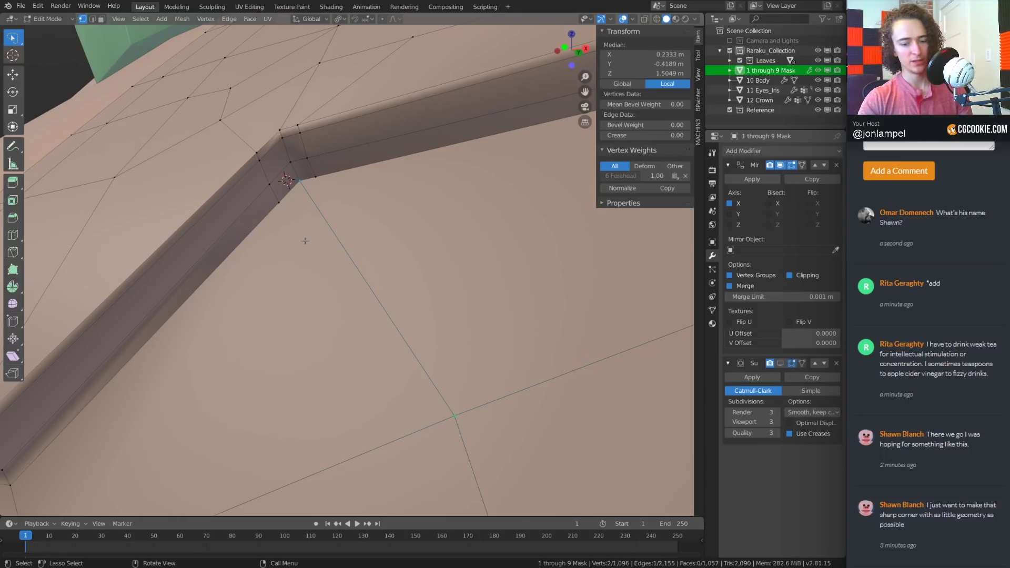
{"action": "key", "text": "k"}
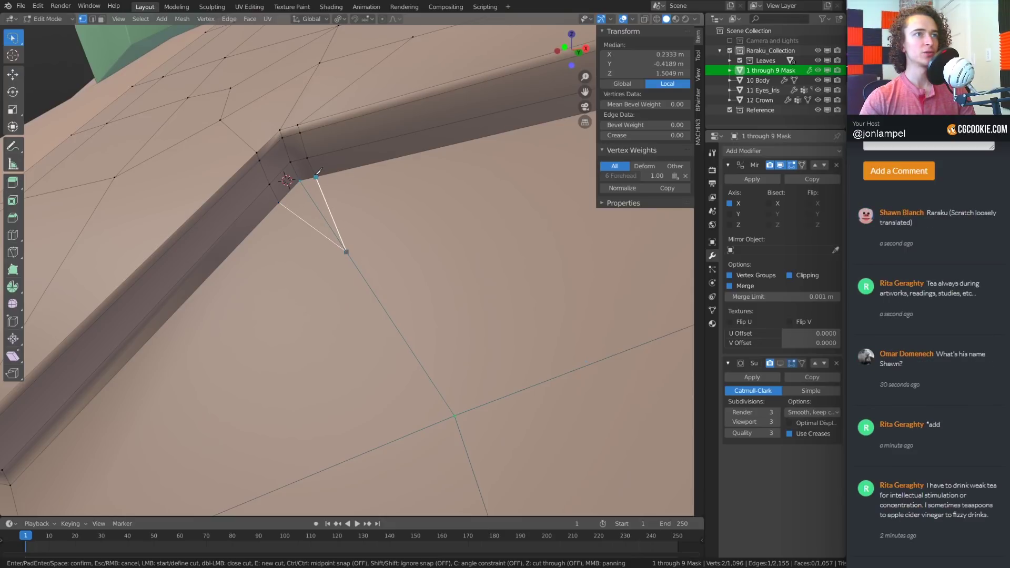
{"action": "key", "text": "Return"}
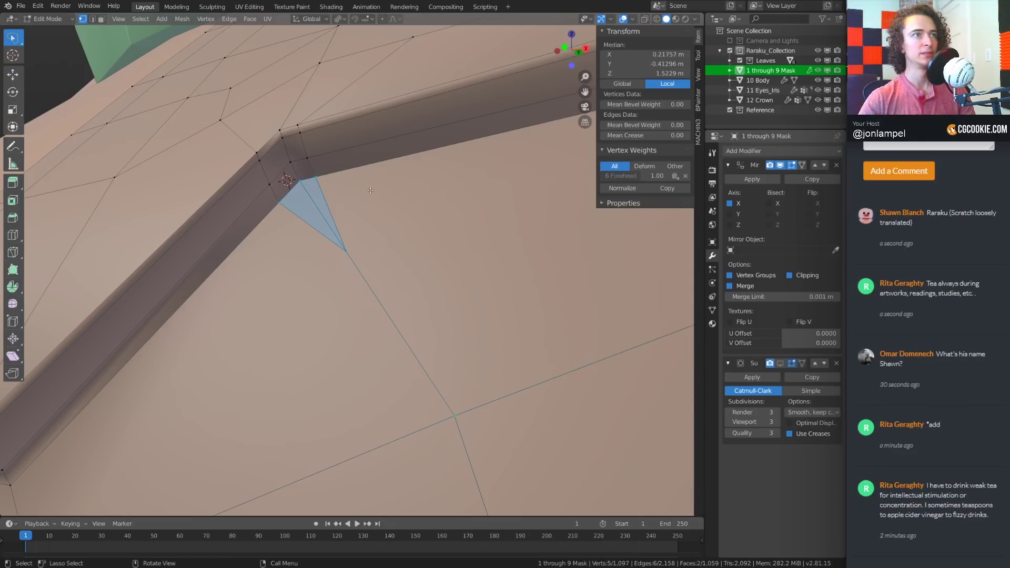
Merge the two small faces under the brow corner into one face, then clear the selection
{"action": "mouse_move", "coordinate": [369, 190]}
{"action": "middle_mouse_down"}
{"action": "mouse_move", "coordinate": [408, 185]}
{"action": "mouse_move", "coordinate": [359, 197]}
{"action": "middle_mouse_up"}
{"action": "scroll", "coordinate": [360, 197], "scroll_direction": "down", "scroll_amount": 1}
{"action": "key", "text": "3"}
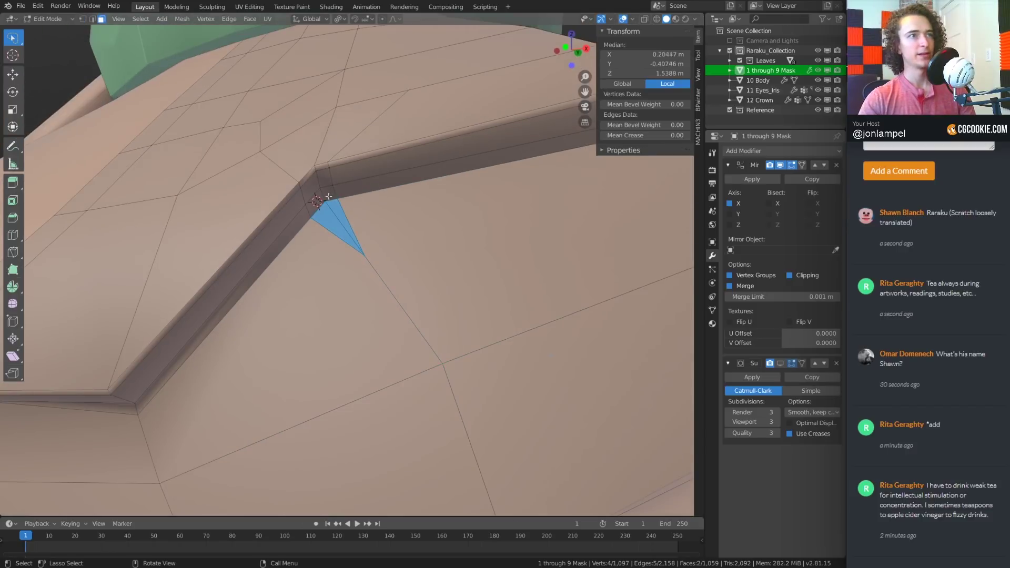
{"action": "left_click", "coordinate": [327, 220], "text": "shift"}
{"action": "key", "text": "f"}
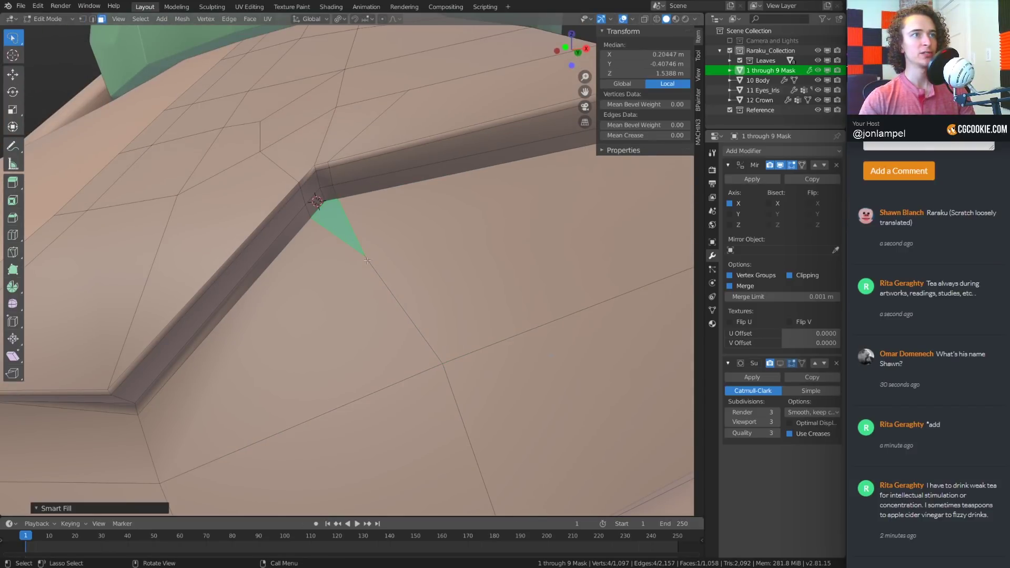
{"action": "key", "text": "alt+a"}
{"action": "middle_click_drag", "start_coordinate": [370, 271], "coordinate": [387, 313]}
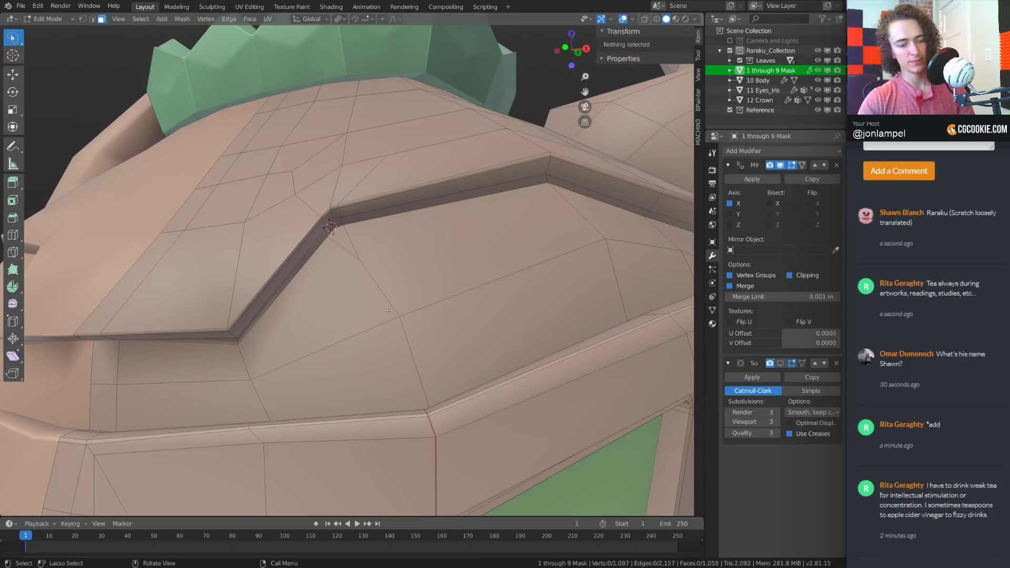
Knife-cut from the small corner face's tip through a new point to the outer recess vertex, with a branch up across the ledge
{"action": "key", "text": "1"}
{"action": "left_click", "coordinate": [360, 259]}
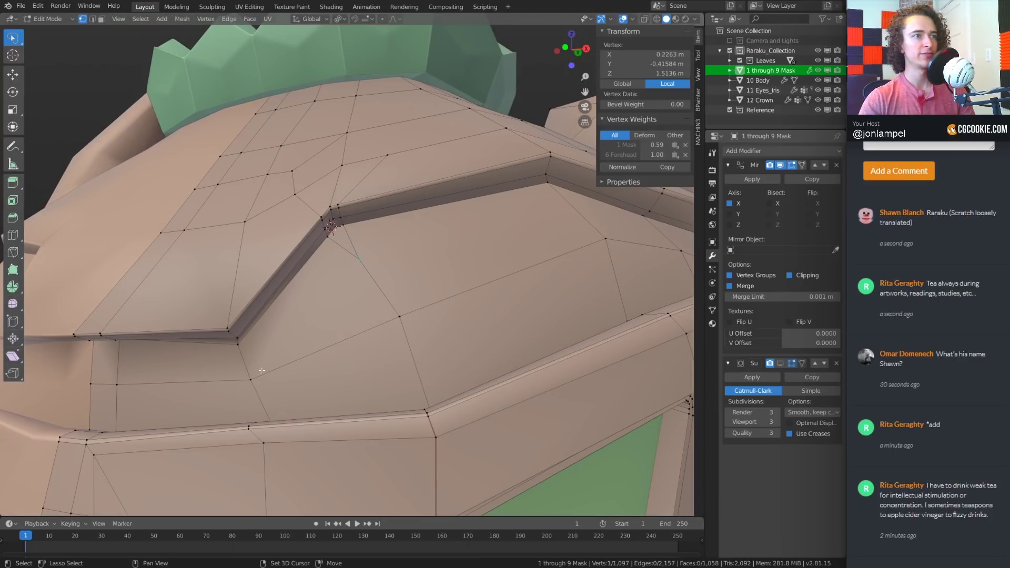
{"action": "middle_click_drag", "start_coordinate": [261, 370], "coordinate": [470, 280]}
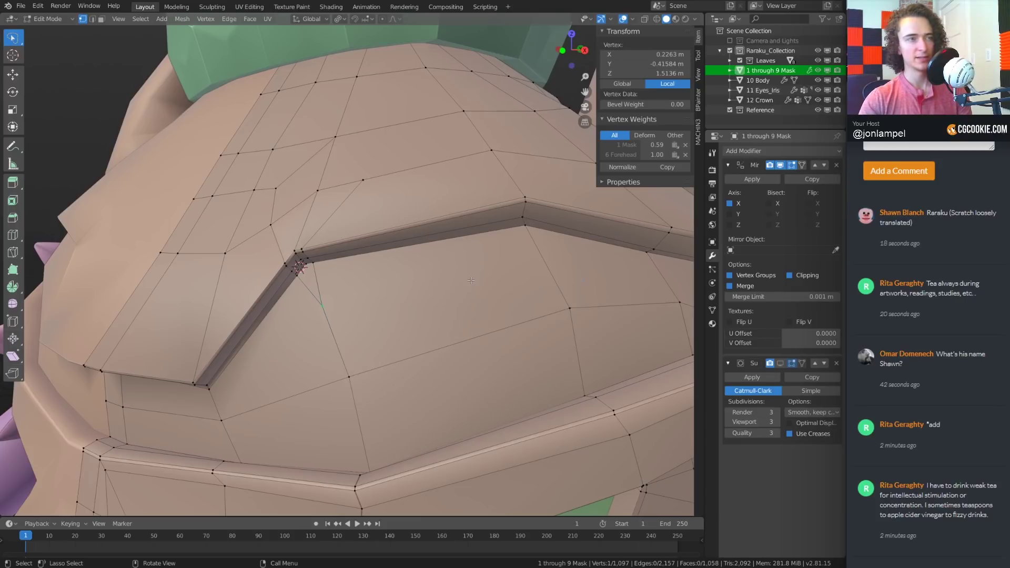
{"action": "key", "text": "k"}
{"action": "left_click", "coordinate": [322, 305]}
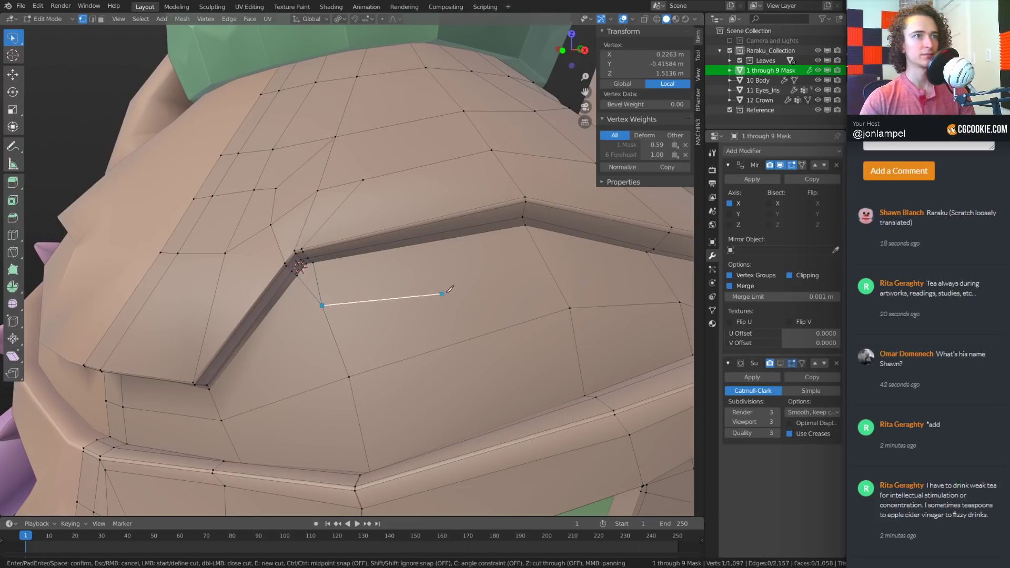
{"action": "left_click", "coordinate": [408, 283]}
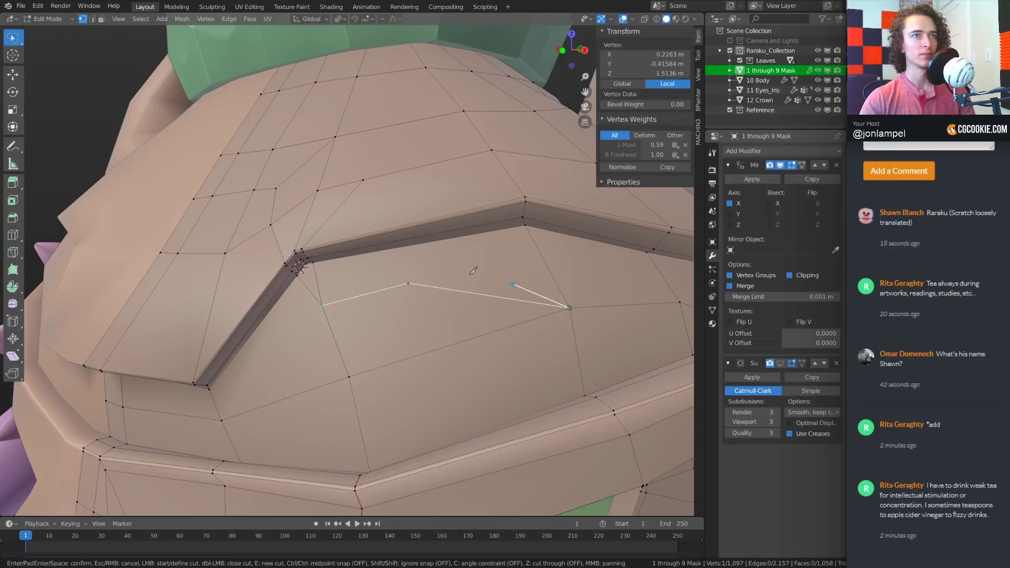
{"action": "left_click", "coordinate": [408, 283]}
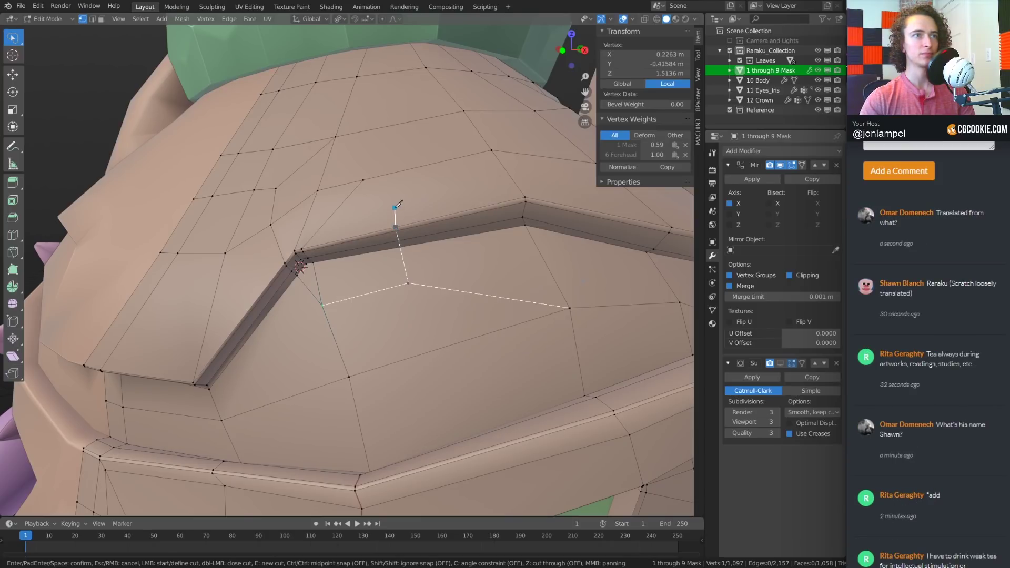
{"action": "left_click", "coordinate": [395, 208]}
{"action": "key", "text": "Return"}
{"action": "middle_click_drag", "start_coordinate": [395, 207], "coordinate": [399, 272]}
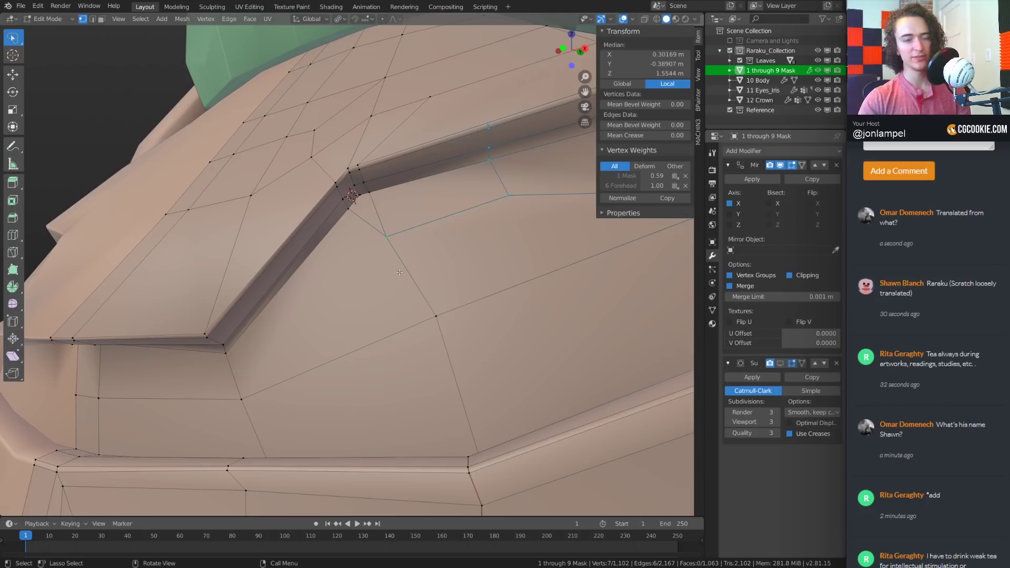
Knife-cut from the small face's tip through a new point to the inner recess vertex, branching over the ledge to the mask's centre line
{"action": "key", "text": "k"}
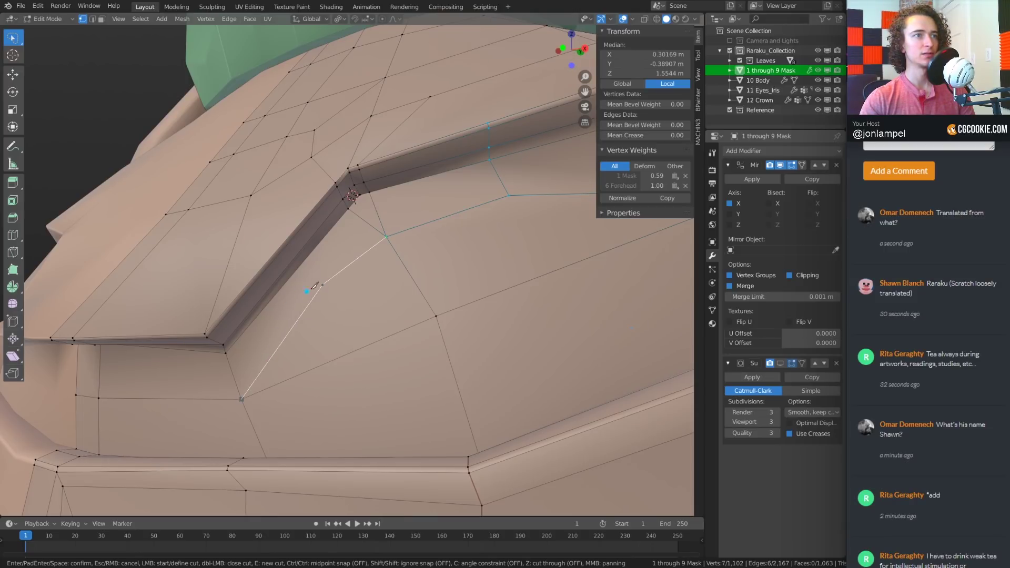
{"action": "left_click", "coordinate": [324, 283]}
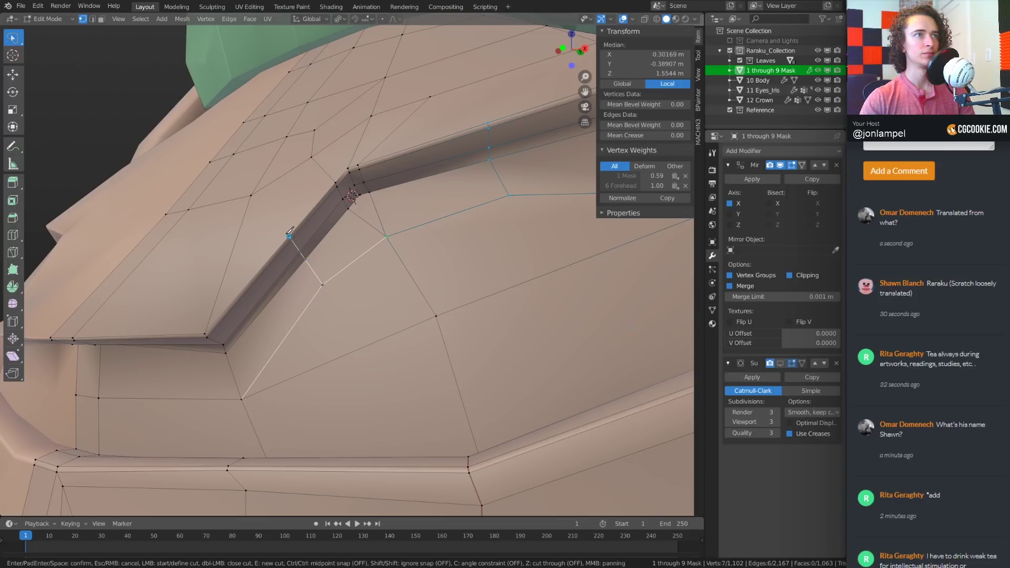
{"action": "left_click", "coordinate": [288, 235]}
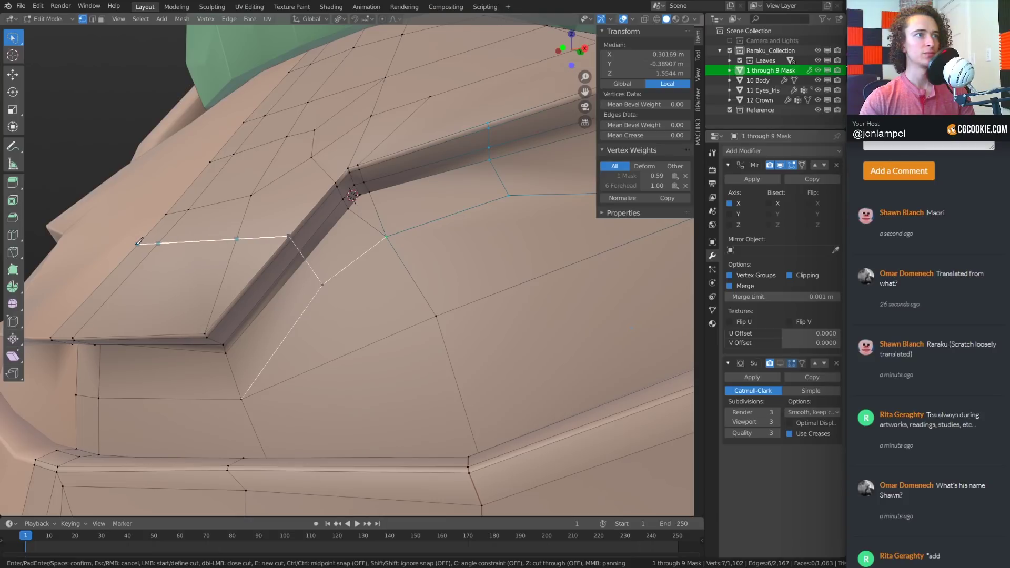
{"action": "left_click", "coordinate": [139, 242]}
{"action": "key", "text": "Return"}
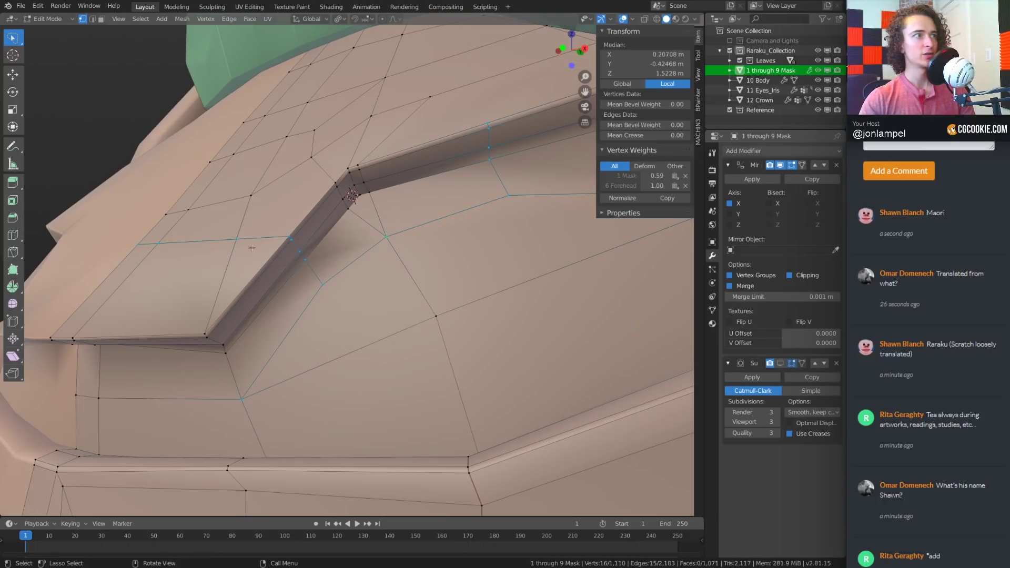
Slide the new forehead cut's three inner vertices down along their edges by factors of about 0.166, 0.255 and 0.263
{"action": "middle_click_drag", "start_coordinate": [343, 257], "coordinate": [350, 289]}
{"action": "scroll", "coordinate": [350, 289], "scroll_direction": "down", "scroll_amount": 2}
{"action": "scroll", "coordinate": [424, 268], "scroll_direction": "down", "scroll_amount": 2}
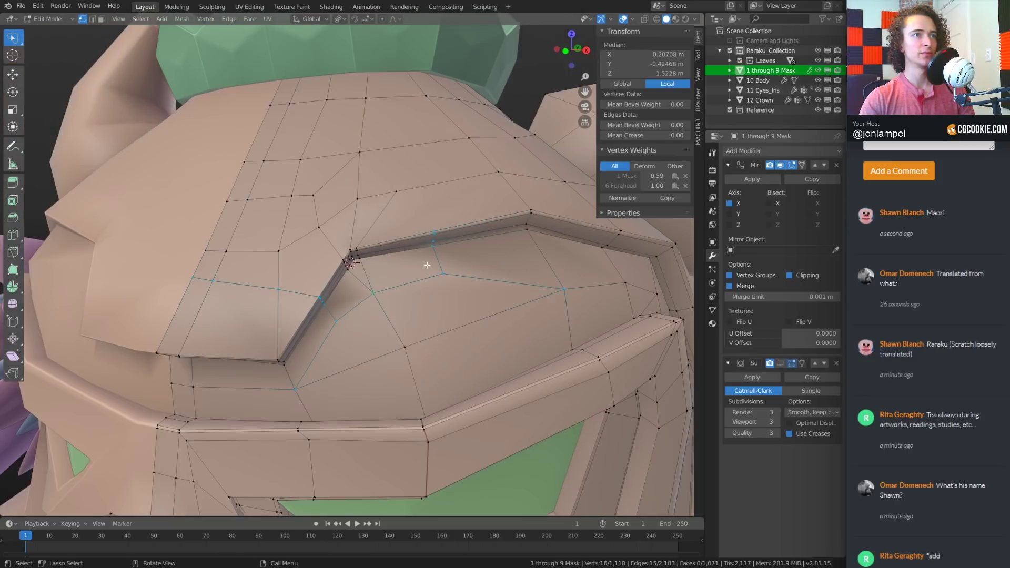
{"action": "middle_click_drag", "start_coordinate": [424, 268], "coordinate": [437, 269]}
{"action": "mouse_move", "coordinate": [469, 230]}
{"action": "middle_mouse_down"}
{"action": "mouse_move", "coordinate": [439, 240]}
{"action": "mouse_move", "coordinate": [454, 221]}
{"action": "middle_mouse_up"}
{"action": "left_click", "coordinate": [280, 324]}
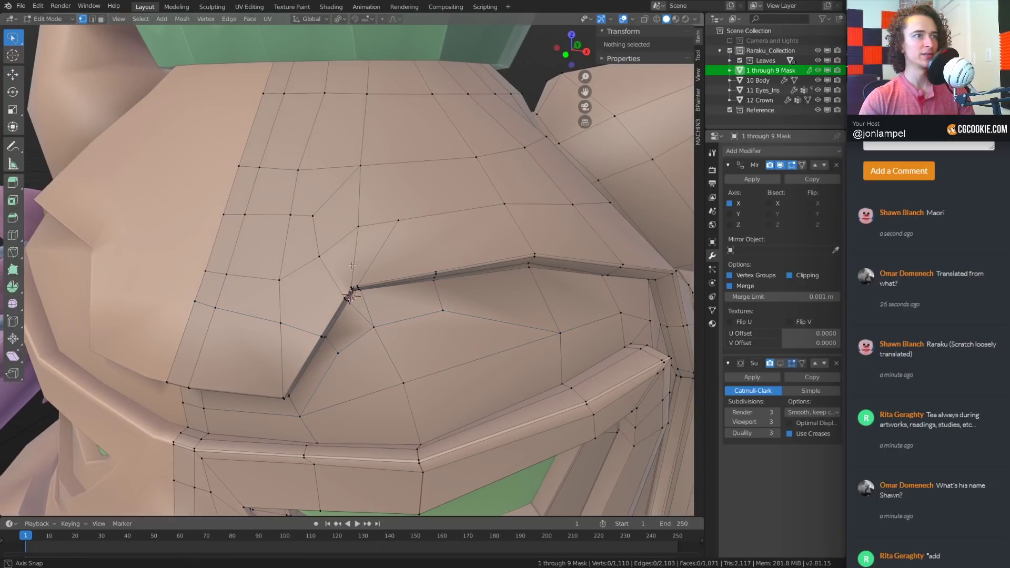
{"action": "key", "text": "g"}
{"action": "key", "text": "g"}
{"action": "left_click", "coordinate": [275, 337]}
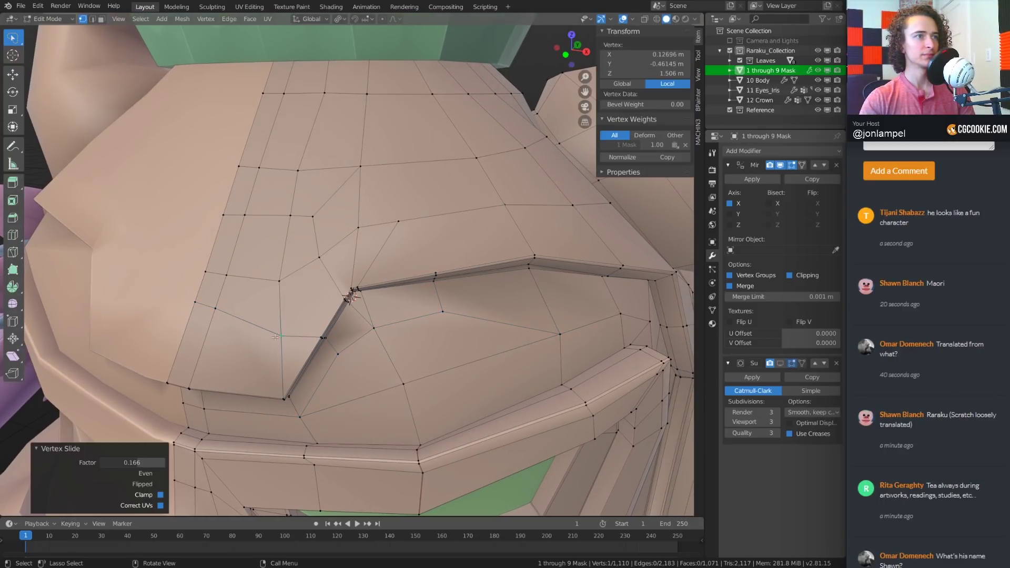
{"action": "left_click", "coordinate": [212, 306]}
{"action": "key", "text": "g"}
{"action": "key", "text": "g"}
{"action": "left_click", "coordinate": [205, 325]}
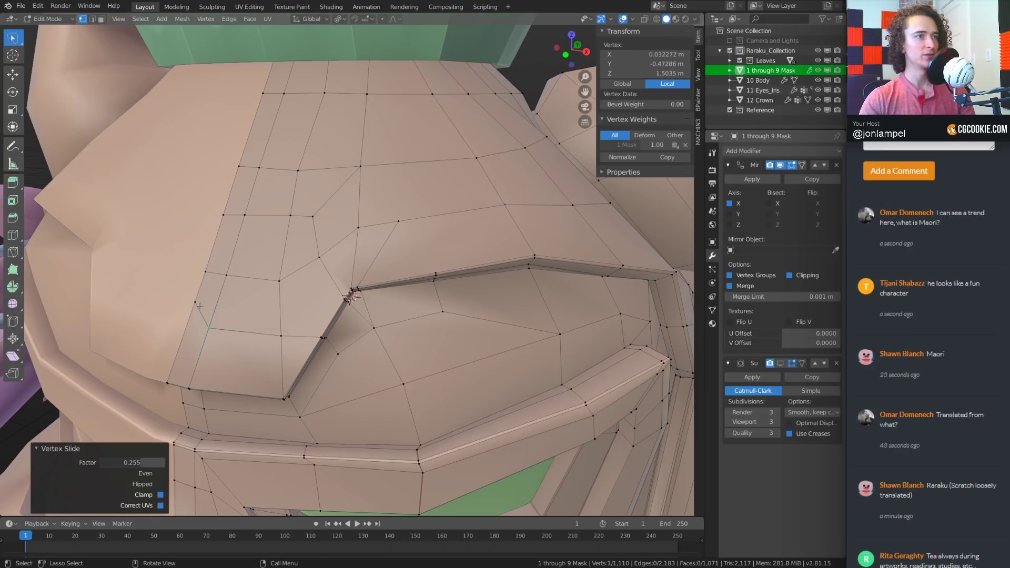
{"action": "left_click", "coordinate": [192, 303]}
{"action": "key", "text": "g"}
{"action": "key", "text": "g"}
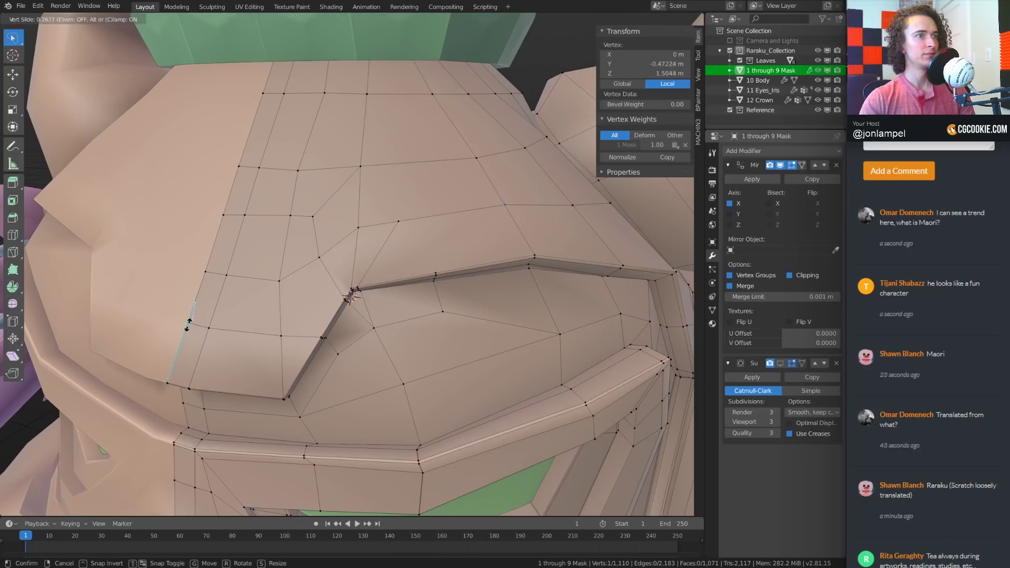
{"action": "left_click", "coordinate": [188, 324]}
Slide the vertex below the brow corner by factor 0.209 and move the outer branch vertex about -0.001 m in X and 0.004 m in Z
{"action": "middle_click_drag", "start_coordinate": [237, 305], "coordinate": [367, 255]}
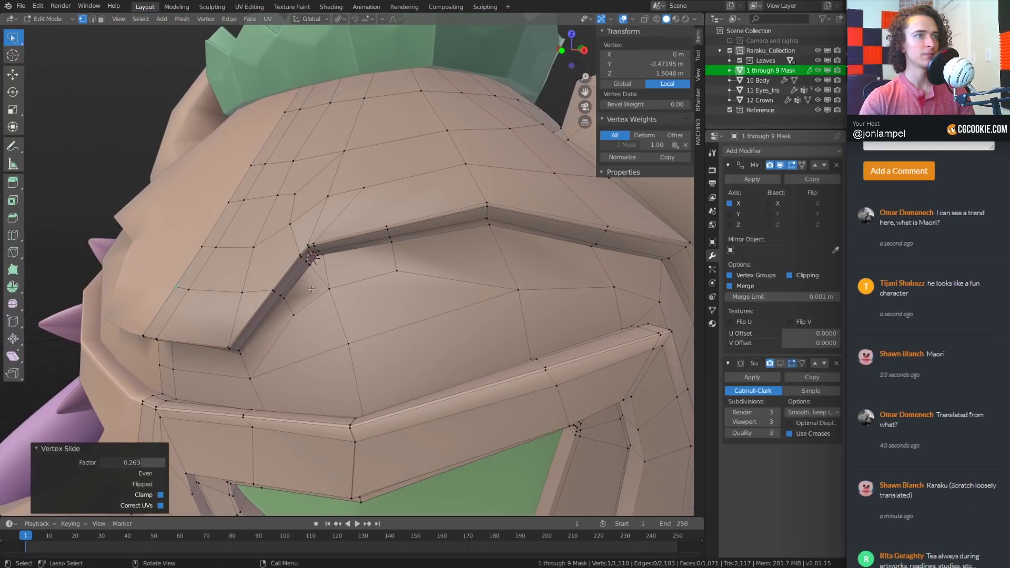
{"action": "left_click", "coordinate": [328, 288]}
{"action": "key", "text": "g"}
{"action": "key", "text": "g"}
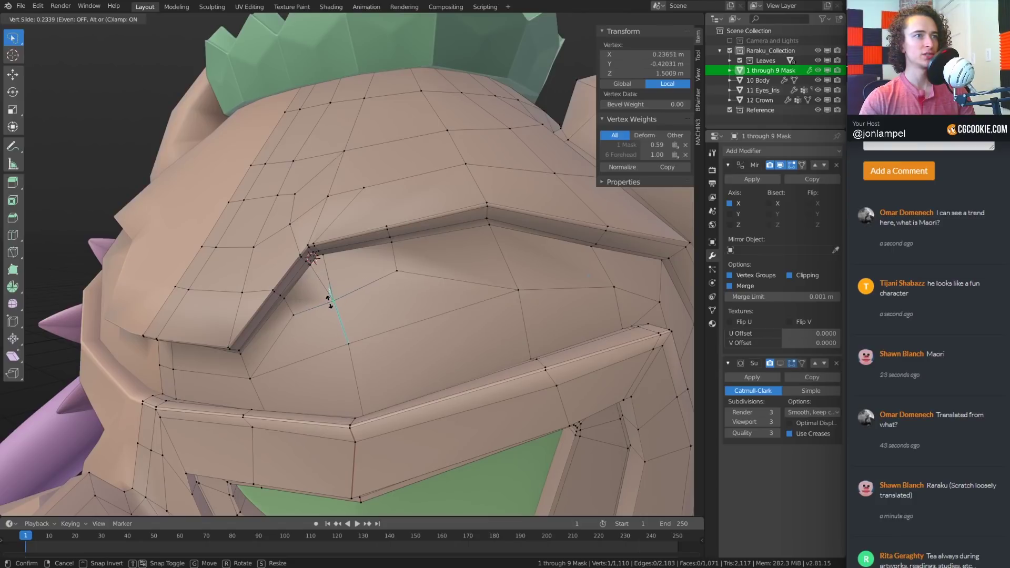
{"action": "left_click", "coordinate": [330, 281]}
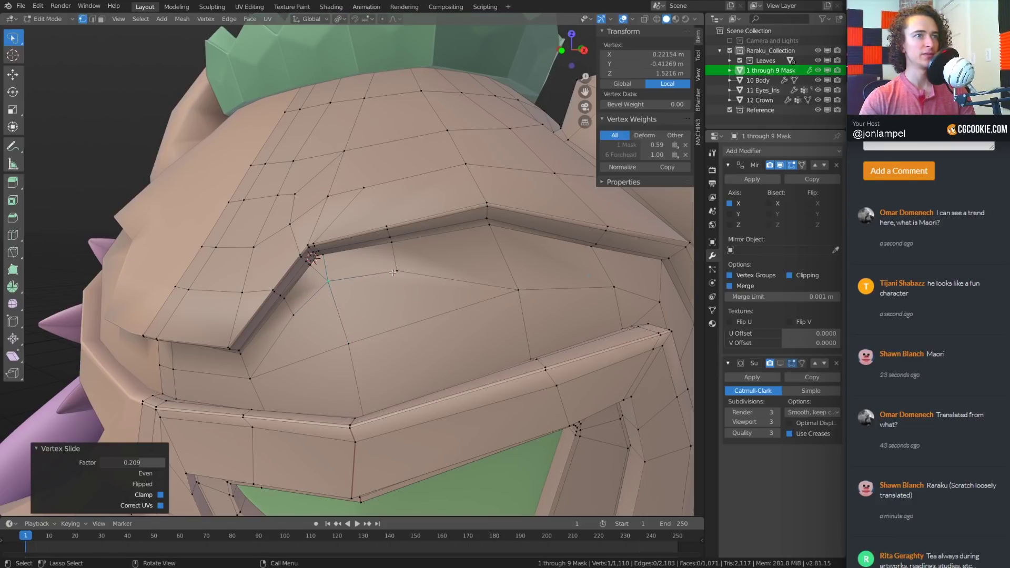
{"action": "left_click", "coordinate": [400, 273]}
{"action": "key", "text": "g"}
{"action": "left_click", "coordinate": [401, 272]}
Show the subdivided mask in Object Mode, then examine the brow corner and forehead shading again with the mesh in Edit Mode
{"action": "key", "text": "ctrl+Tab"}
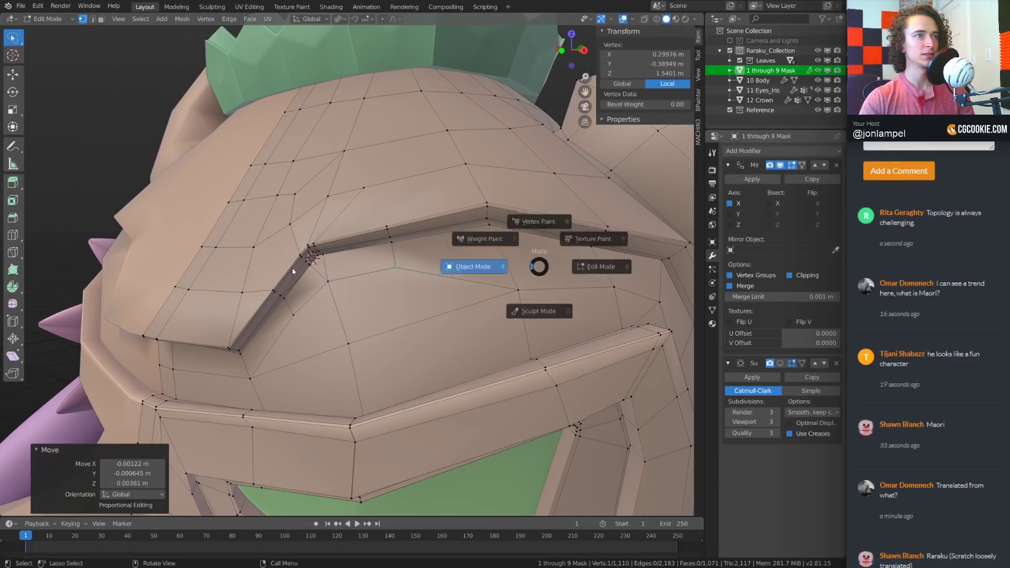
{"action": "left_click", "coordinate": [471, 266]}
{"action": "left_click", "coordinate": [780, 363]}
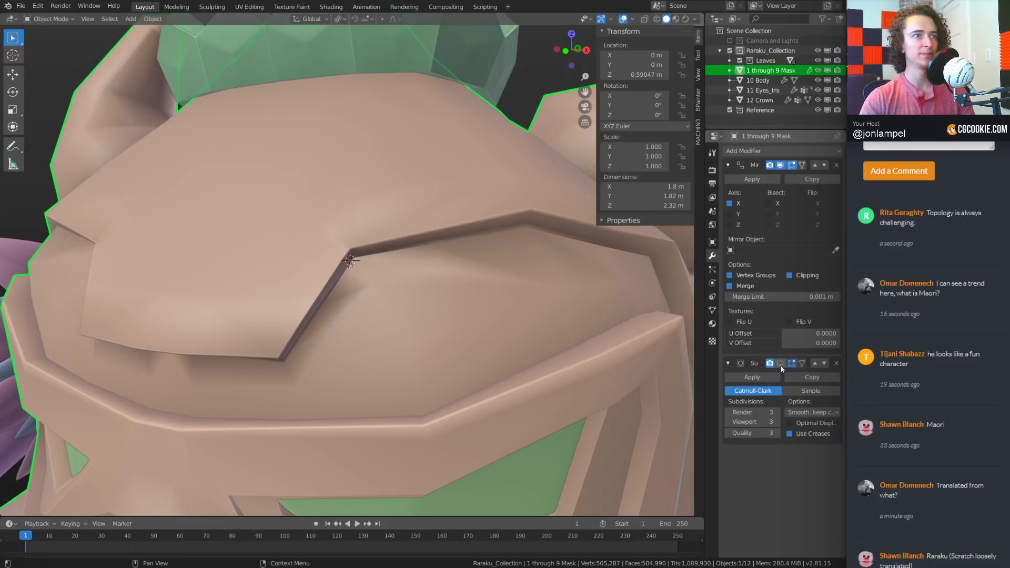
{"action": "left_click", "coordinate": [781, 367]}
{"action": "scroll", "coordinate": [315, 284], "scroll_direction": "down", "scroll_amount": 4}
{"action": "middle_click_drag", "start_coordinate": [314, 285], "coordinate": [440, 285]}
{"action": "scroll", "coordinate": [314, 301], "scroll_direction": "up", "scroll_amount": 3}
{"action": "key", "text": "ctrl+Tab"}
{"action": "left_click", "coordinate": [399, 281]}
{"action": "scroll", "coordinate": [439, 285], "scroll_direction": "up", "scroll_amount": 2}
{"action": "scroll", "coordinate": [422, 287], "scroll_direction": "down", "scroll_amount": 3}
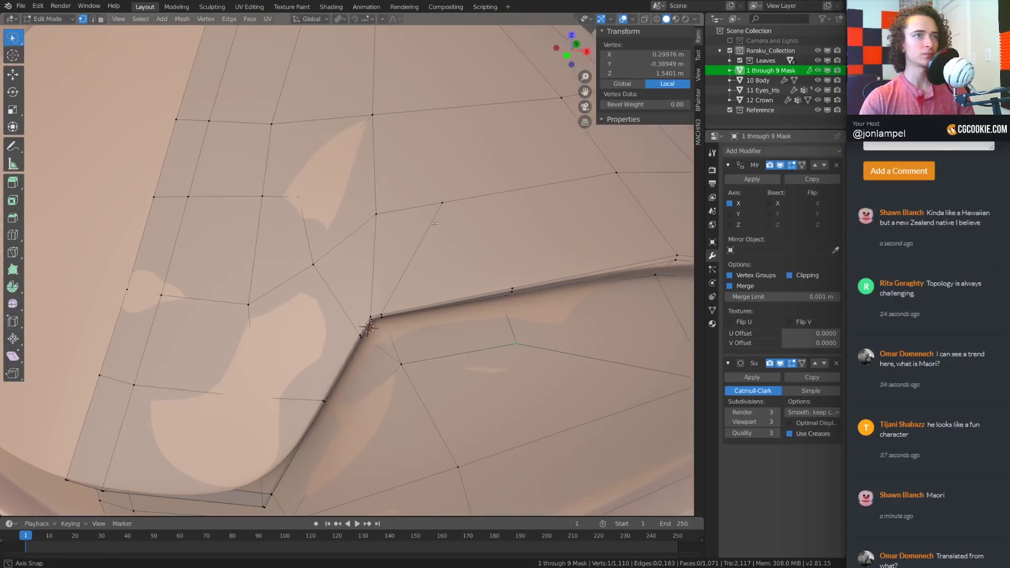
{"action": "scroll", "coordinate": [371, 251], "scroll_direction": "up", "scroll_amount": 3}
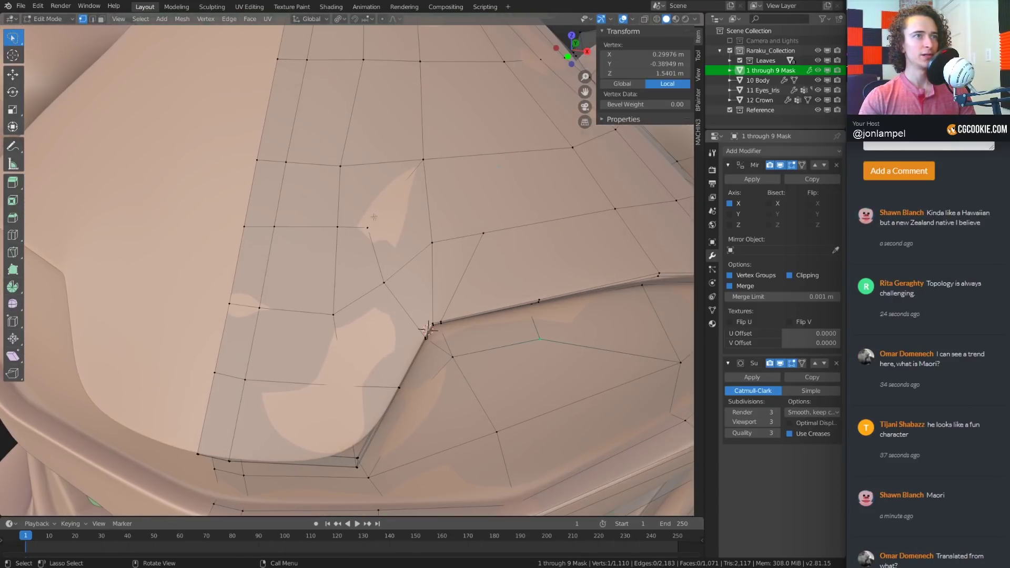
{"action": "scroll", "coordinate": [373, 217], "scroll_direction": "down", "scroll_amount": 5}
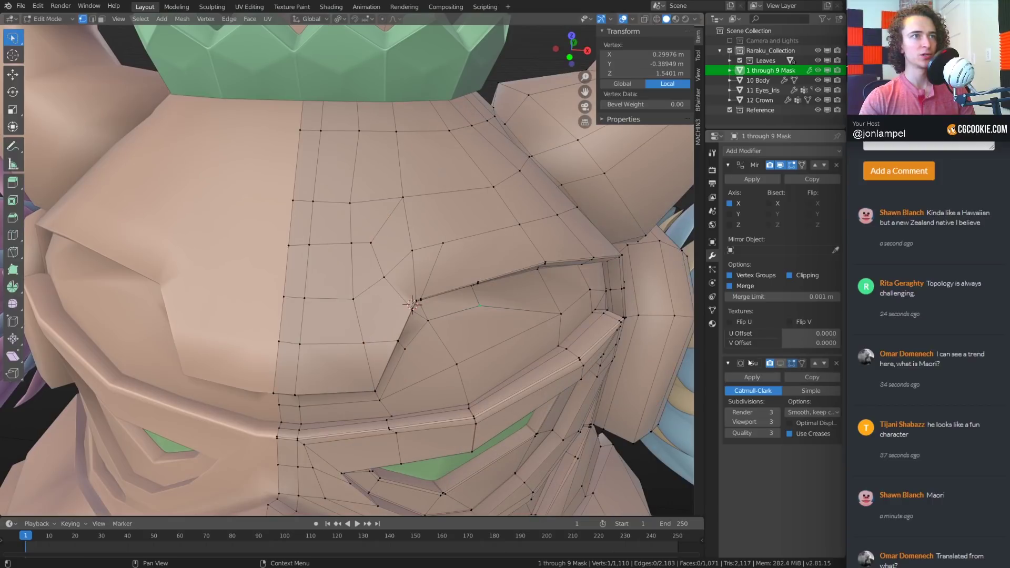
With the subdivision preview hidden, merge the forehead faces above and inward of the brow corner, down to the ledge, into one face
{"action": "middle_click_drag", "start_coordinate": [413, 263], "coordinate": [428, 262]}
{"action": "key", "text": "3"}
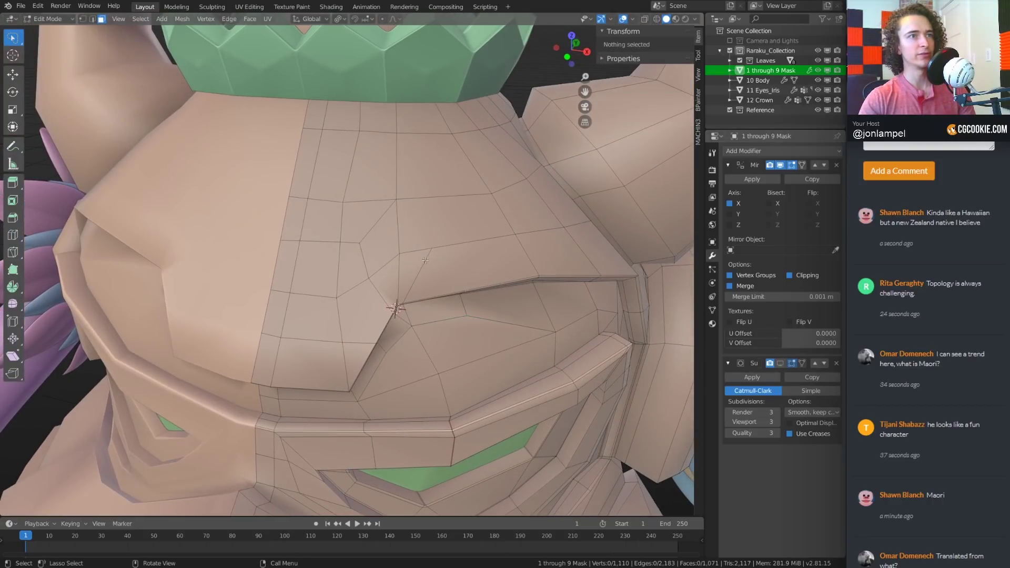
{"action": "left_click", "coordinate": [476, 256]}
{"action": "left_click", "coordinate": [415, 268], "text": "shift"}
{"action": "left_click", "coordinate": [420, 217], "text": "shift"}
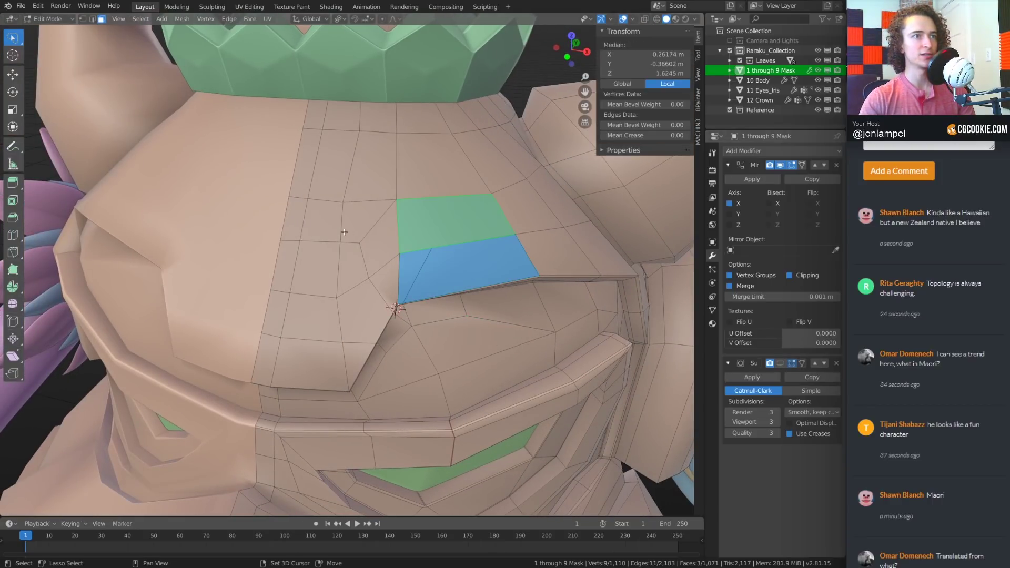
{"action": "key", "text": "b"}
{"action": "left_click_drag", "start_coordinate": [290, 213], "coordinate": [382, 281]}
{"action": "key", "text": "b"}
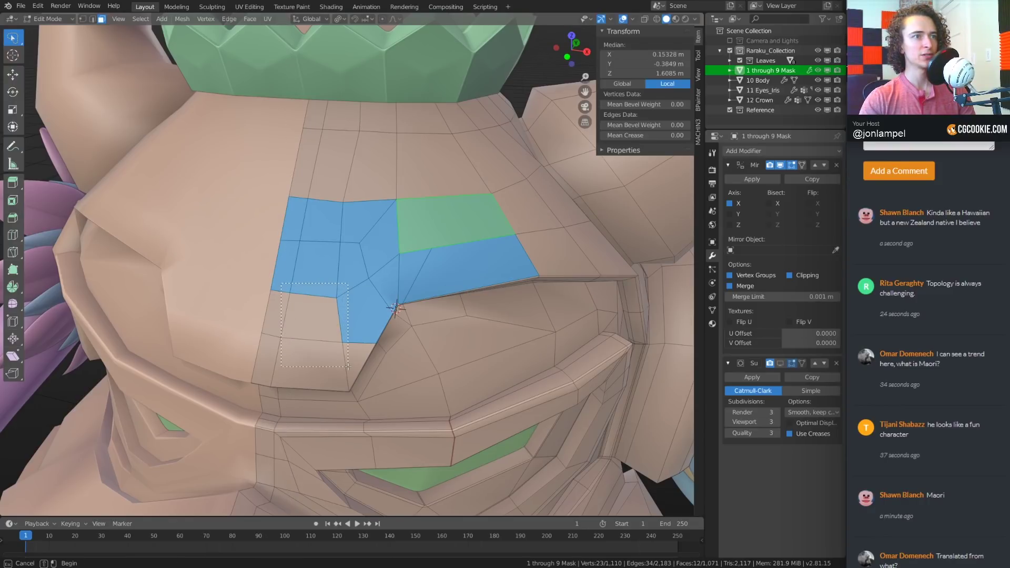
{"action": "left_click_drag", "start_coordinate": [348, 367], "coordinate": [347, 366]}
{"action": "left_click", "coordinate": [264, 363], "text": "shift"}
{"action": "middle_click_drag", "start_coordinate": [445, 253], "coordinate": [423, 240]}
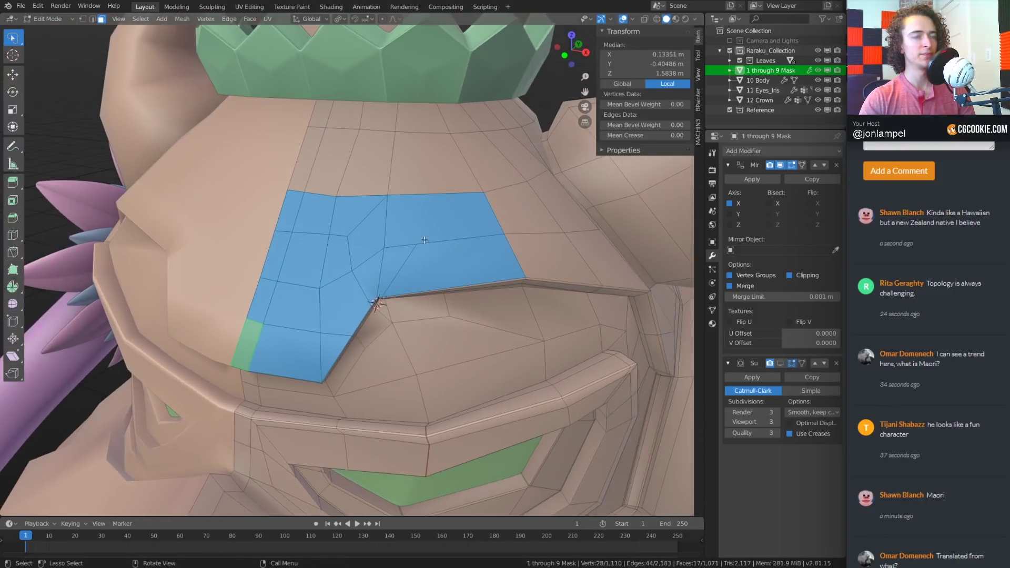
{"action": "key", "text": "f"}
Knife-cut a row across the merged forehead face to the center line, with branches up to the three existing vertices above it
{"action": "middle_click_drag", "start_coordinate": [528, 218], "coordinate": [508, 242]}
{"action": "scroll", "coordinate": [447, 206], "scroll_direction": "up", "scroll_amount": 3}
{"action": "key", "text": "1"}
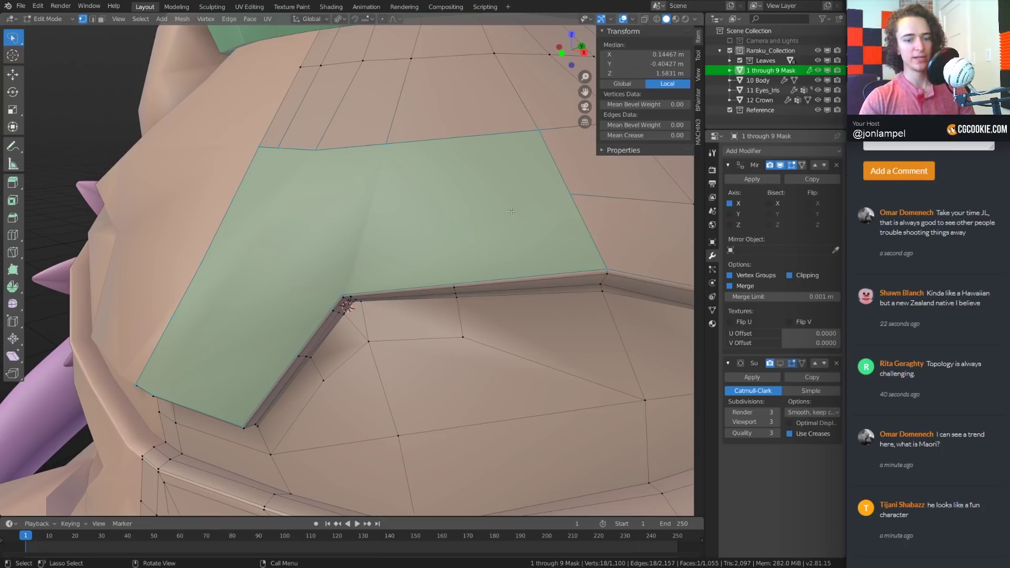
{"action": "key", "text": "k"}
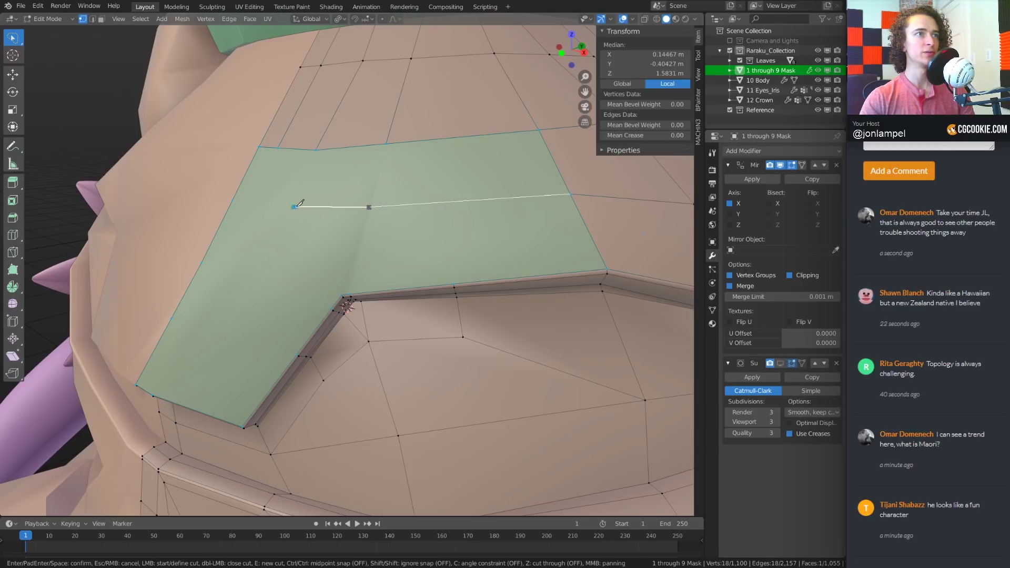
{"action": "left_click", "coordinate": [237, 194]}
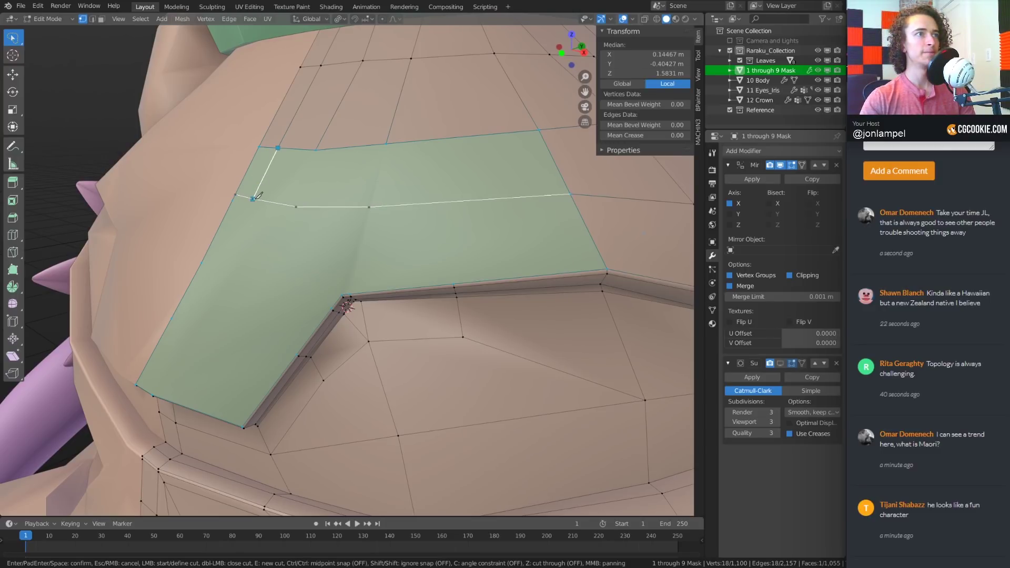
{"action": "left_click", "coordinate": [297, 206]}
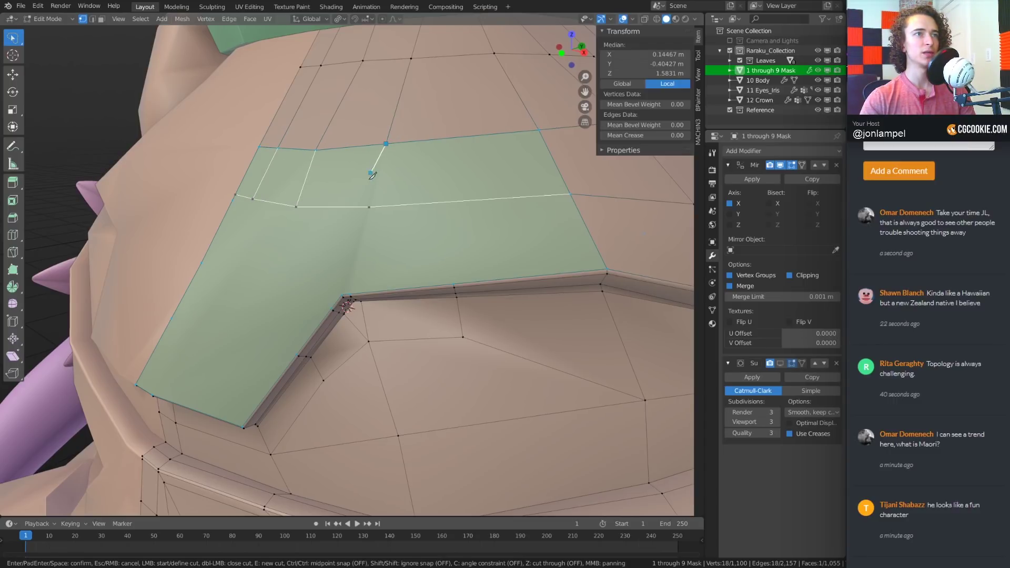
{"action": "key", "text": "Return"}
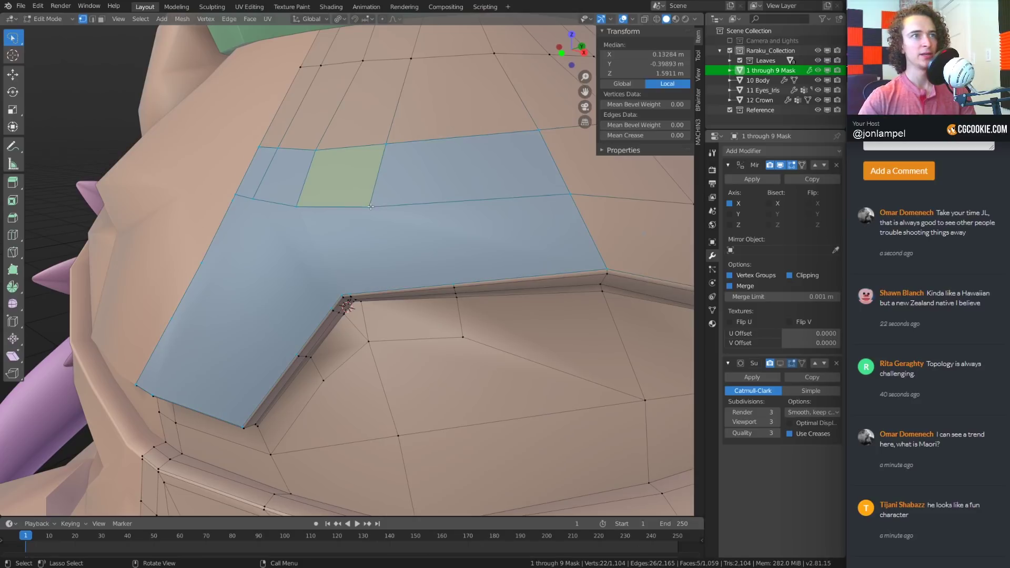
{"action": "middle_click_drag", "start_coordinate": [478, 244], "coordinate": [341, 238]}
{"action": "scroll", "coordinate": [400, 276], "scroll_direction": "up", "scroll_amount": 3}
{"action": "key", "text": "k"}
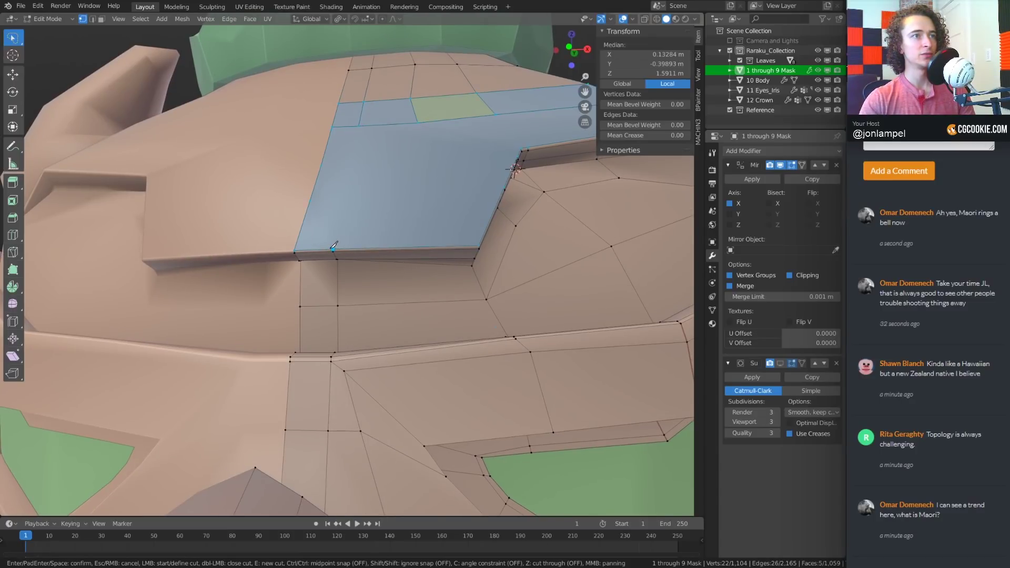
{"action": "scroll", "coordinate": [358, 224], "scroll_direction": "up", "scroll_amount": 2}
{"action": "key", "text": "Return"}
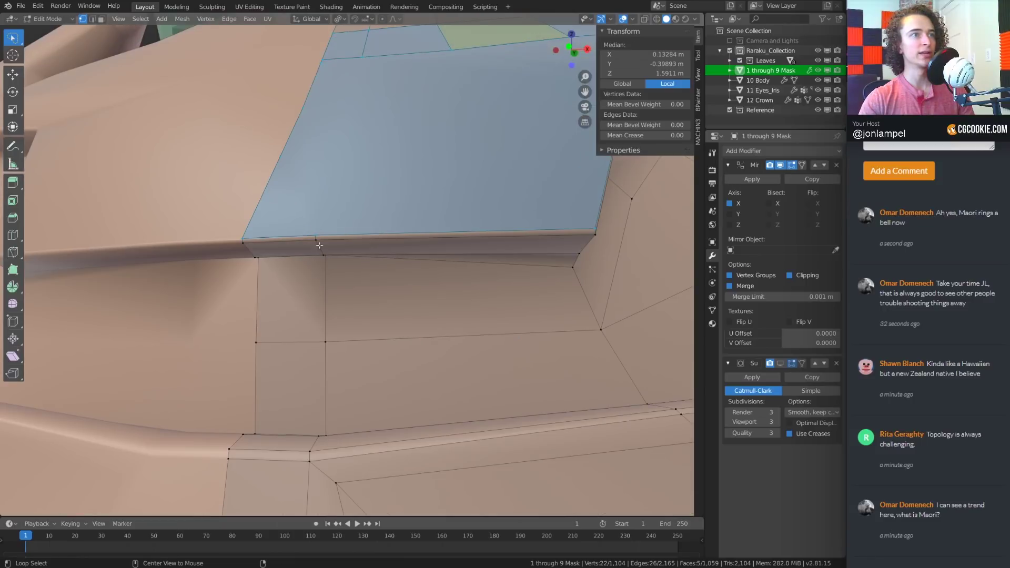
Dissolve the leftover center-line vertices between the new forehead row and the front ledge
{"action": "left_click", "coordinate": [317, 237]}
{"action": "middle_click_drag", "start_coordinate": [319, 233], "coordinate": [333, 284]}
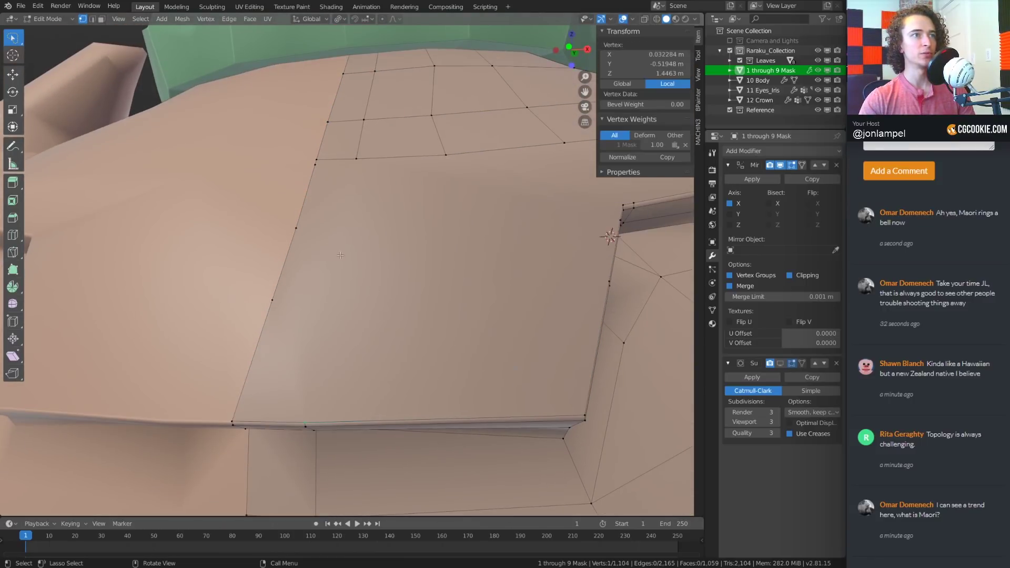
{"action": "scroll", "coordinate": [340, 255], "scroll_direction": "down", "scroll_amount": 2}
{"action": "middle_click_drag", "start_coordinate": [273, 293], "coordinate": [240, 291]}
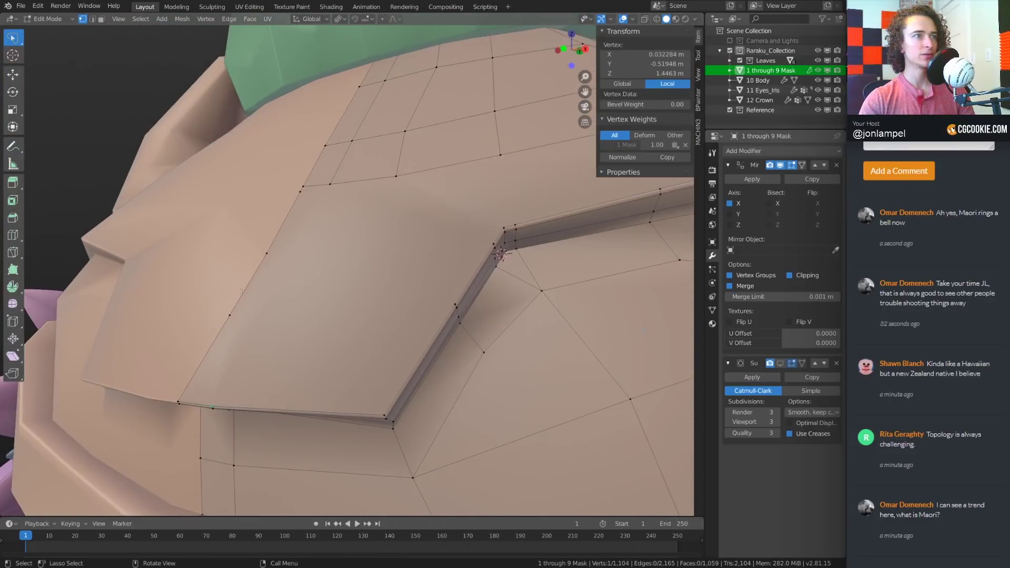
{"action": "left_click", "coordinate": [297, 196], "text": "ctrl"}
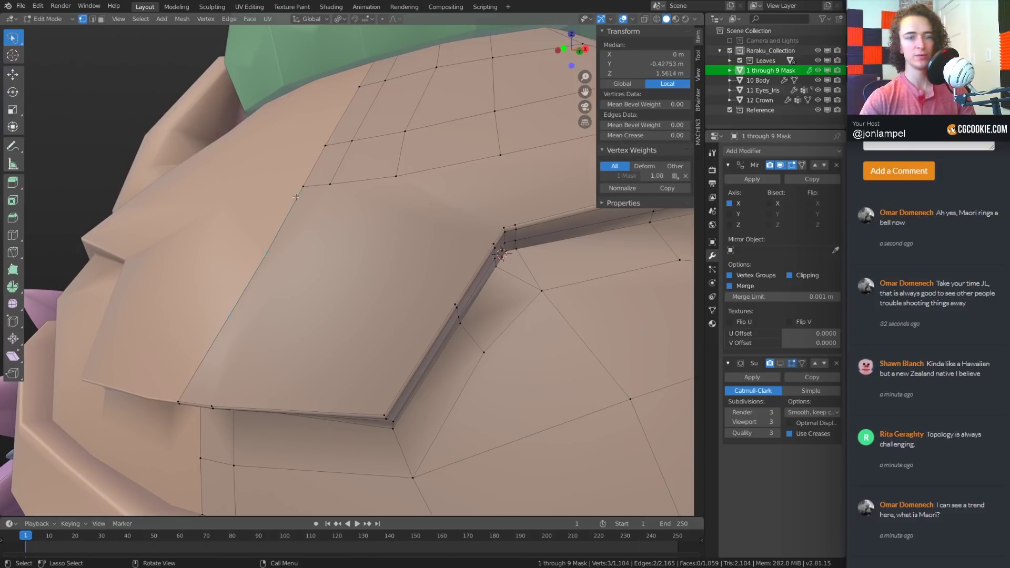
{"action": "key", "text": "x"}
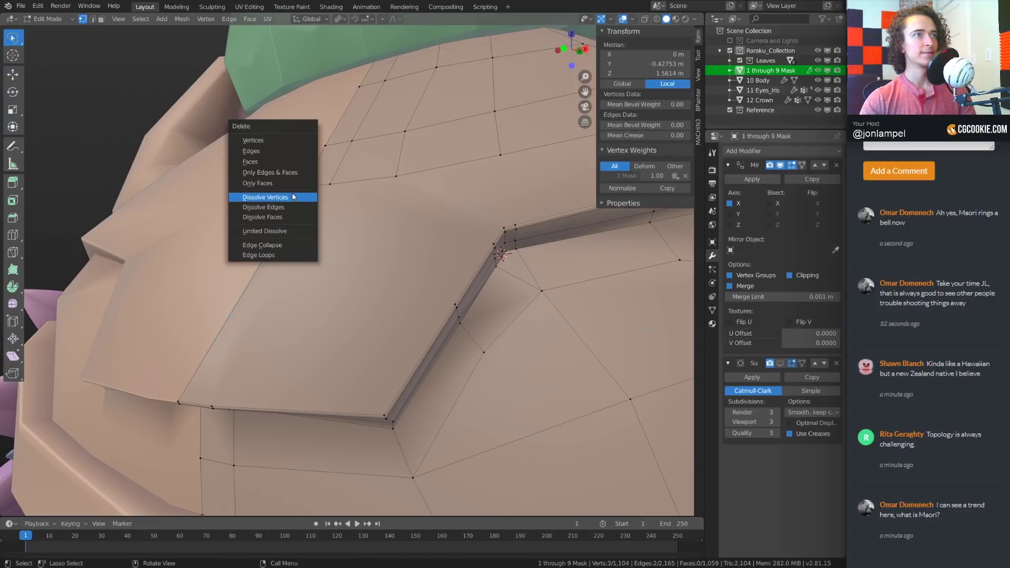
{"action": "left_click", "coordinate": [292, 195]}
{"action": "middle_click_drag", "start_coordinate": [293, 196], "coordinate": [73, 282]}
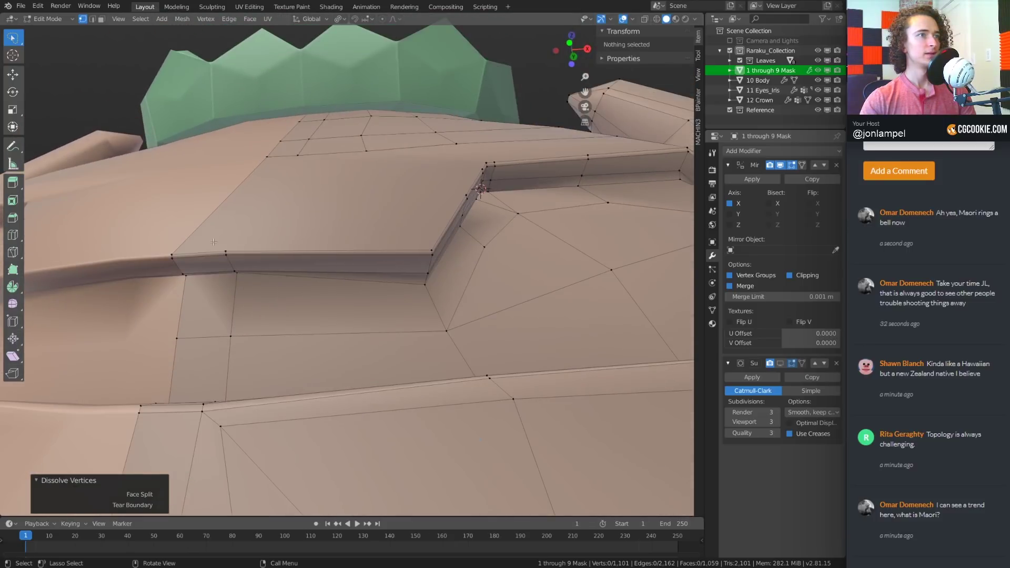
Connect the ledge vertex beside the center line to the matching vertex on the new forehead row
{"action": "left_click", "coordinate": [226, 252]}
{"action": "left_click", "coordinate": [297, 156], "text": "shift"}
{"action": "key", "text": "j"}
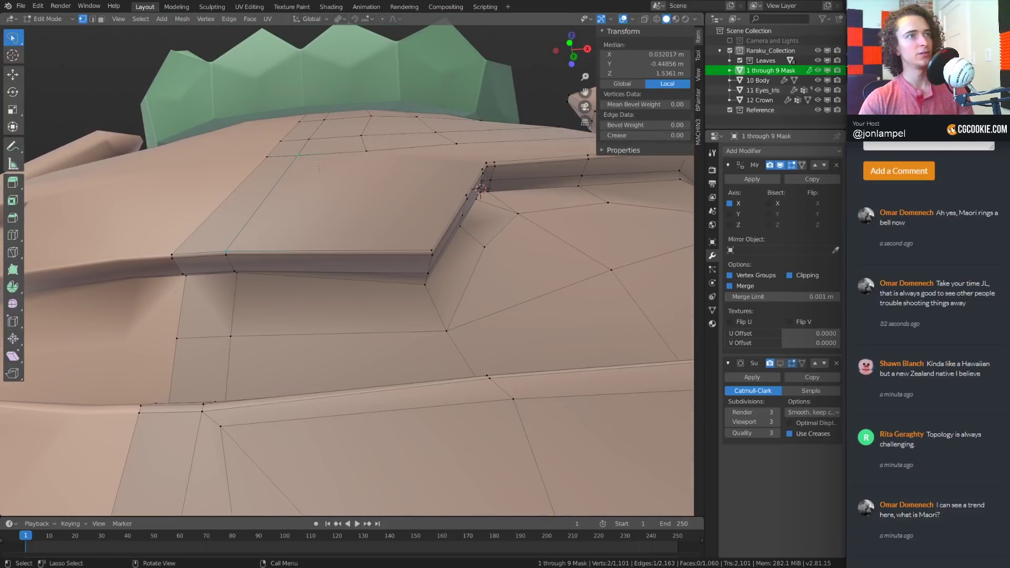
{"action": "middle_click_drag", "start_coordinate": [319, 167], "coordinate": [378, 253]}
Knife-cut from the vertex partway down the brow's slanted inner edge across the large forehead face to the center line
{"action": "left_click", "coordinate": [378, 253]}
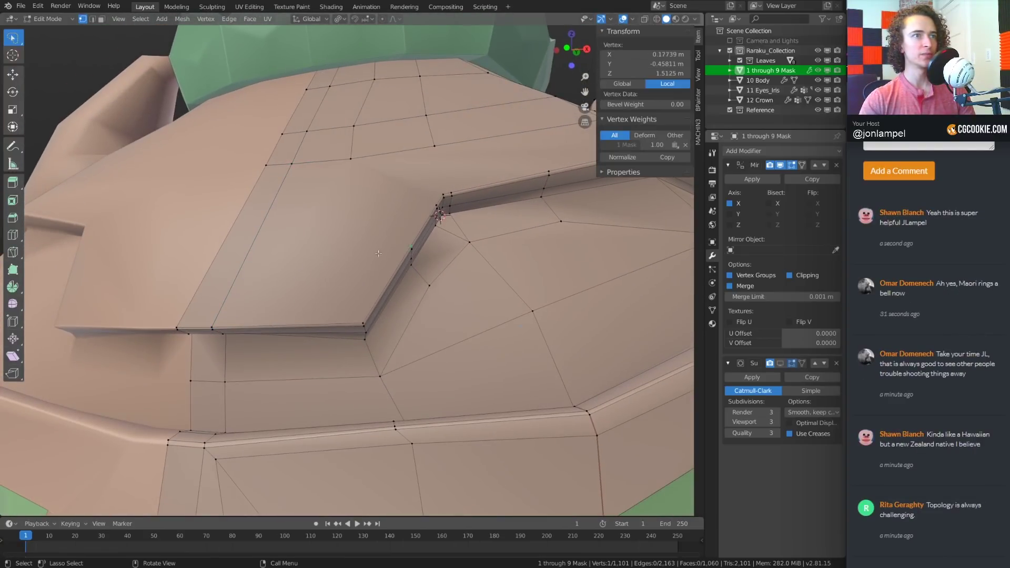
{"action": "key", "text": "k"}
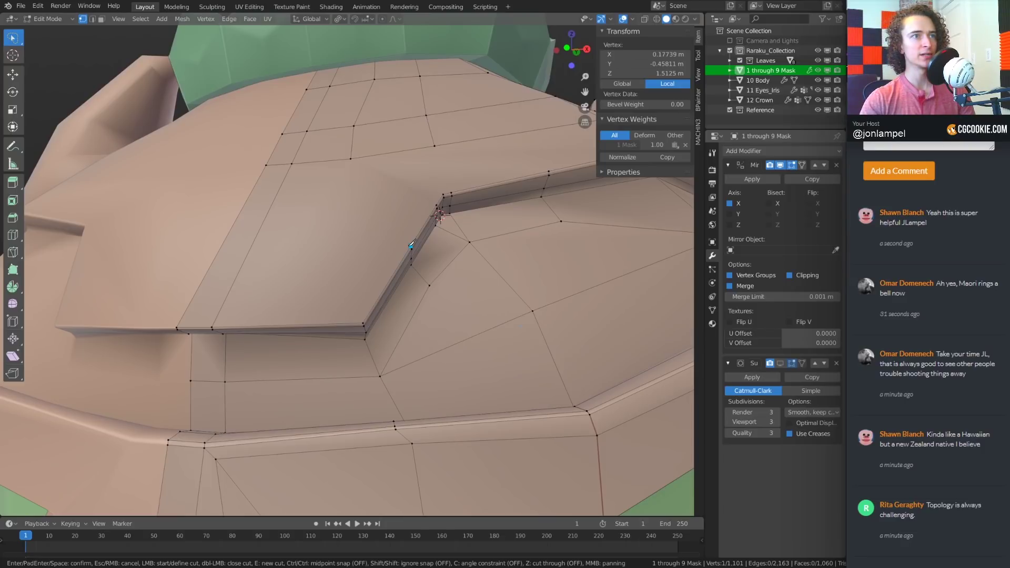
{"action": "left_click", "coordinate": [412, 246]}
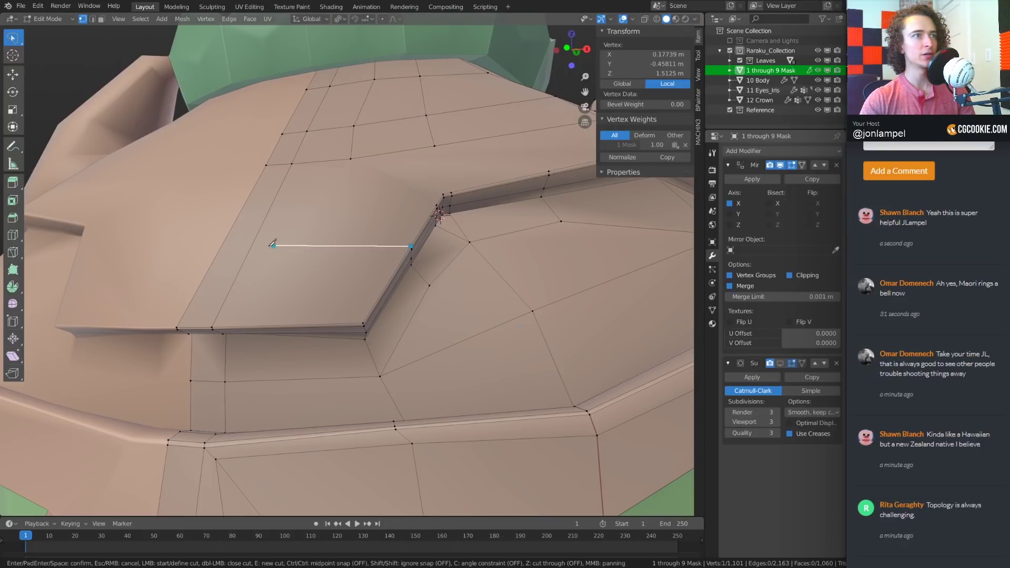
{"action": "left_click", "coordinate": [219, 250]}
{"action": "key", "text": "Return"}
{"action": "middle_click_drag", "start_coordinate": [221, 249], "coordinate": [475, 212]}
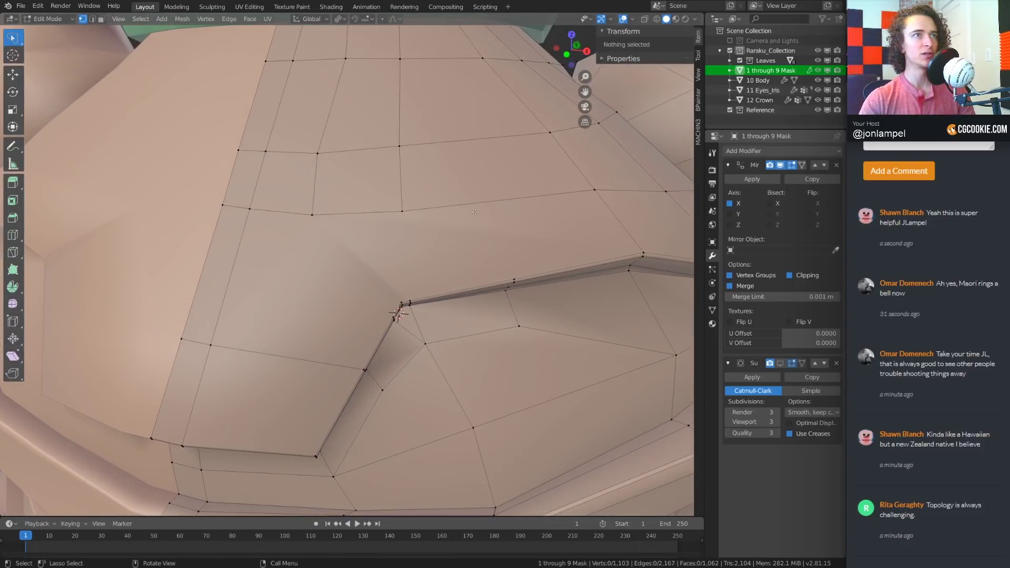
Move the third-column vertex above the new forehead row by about 0.009 m in X, and shift the one below it slightly outward
{"action": "left_click_drag", "start_coordinate": [319, 153], "coordinate": [329, 152]}
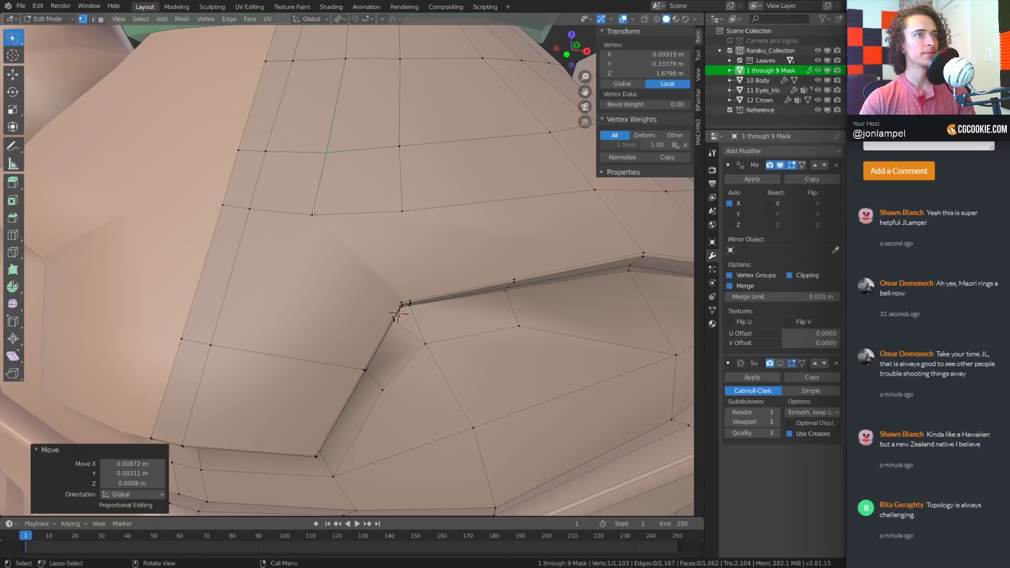
{"action": "left_click_drag", "start_coordinate": [313, 213], "coordinate": [318, 211]}
{"action": "key", "text": "alt+a"}
Slide the vertex below the brow corner by a factor of about 0.056, then move it freely back up toward the corner
{"action": "middle_click_drag", "start_coordinate": [429, 289], "coordinate": [393, 250]}
{"action": "scroll", "coordinate": [402, 253], "scroll_direction": "up", "scroll_amount": 3}
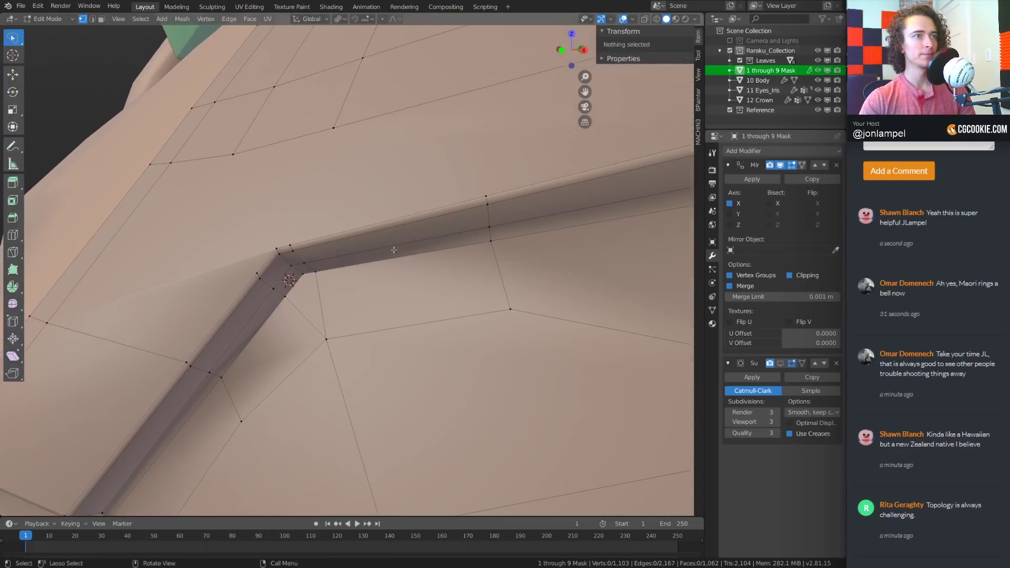
{"action": "left_click", "coordinate": [332, 340]}
{"action": "key", "text": "g"}
{"action": "key", "text": "g"}
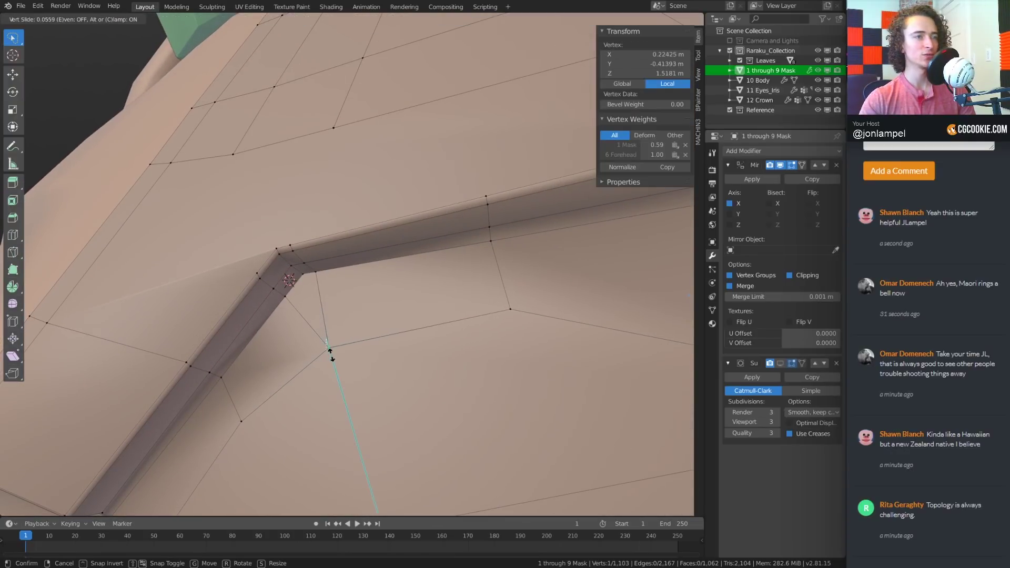
{"action": "left_click", "coordinate": [331, 353]}
{"action": "key", "text": "g"}
{"action": "left_click", "coordinate": [326, 327]}
Move the next vertex outward under the brow ledge by -0.000638 m in X, -0.000245 m in Y and 0.00102 m in Z
{"action": "scroll", "coordinate": [378, 310], "scroll_direction": "down", "scroll_amount": 3}
{"action": "mouse_move", "coordinate": [386, 308]}
{"action": "middle_mouse_down"}
{"action": "mouse_move", "coordinate": [413, 304]}
{"action": "mouse_move", "coordinate": [405, 300]}
{"action": "middle_mouse_up"}
{"action": "left_click", "coordinate": [397, 287]}
{"action": "key", "text": "g"}
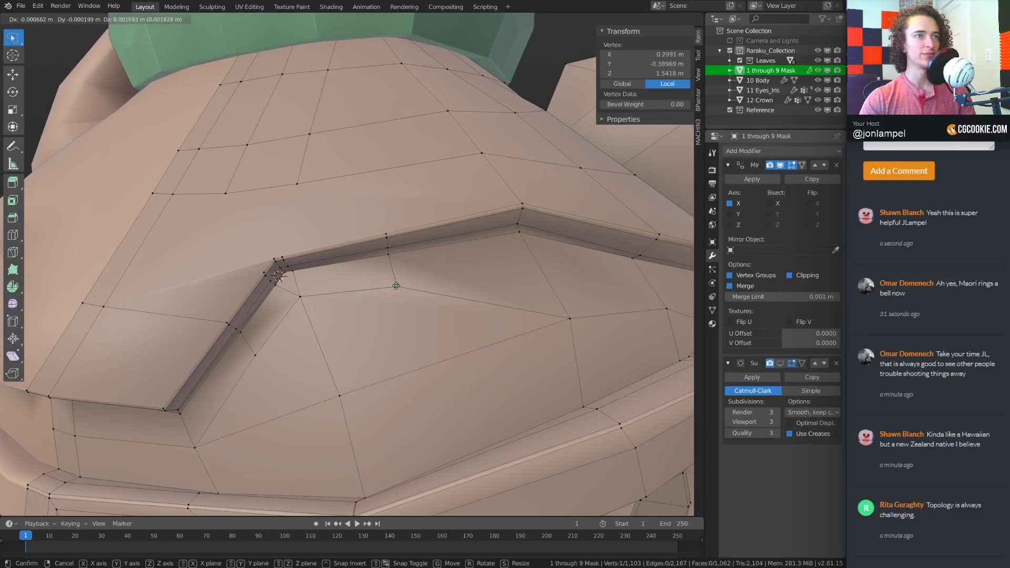
{"action": "left_click", "coordinate": [396, 286]}
Connect the fourth-column forehead vertex above the brow corner to the first mid-edge vertex on the ledge's outer upper edge
{"action": "middle_click_drag", "start_coordinate": [396, 286], "coordinate": [424, 259]}
{"action": "scroll", "coordinate": [472, 277], "scroll_direction": "up", "scroll_amount": 1}
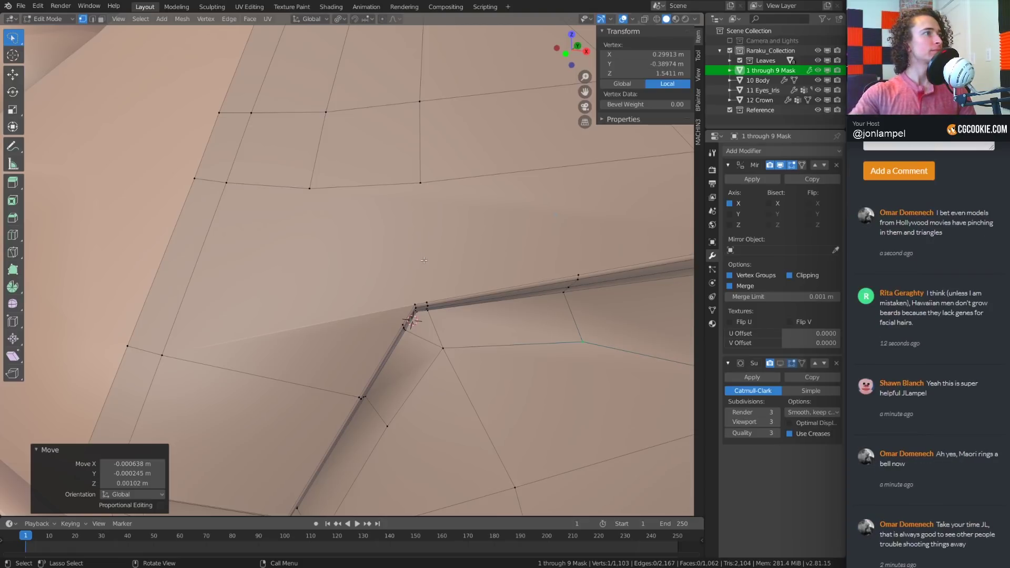
{"action": "middle_click_drag", "start_coordinate": [440, 292], "coordinate": [424, 226]}
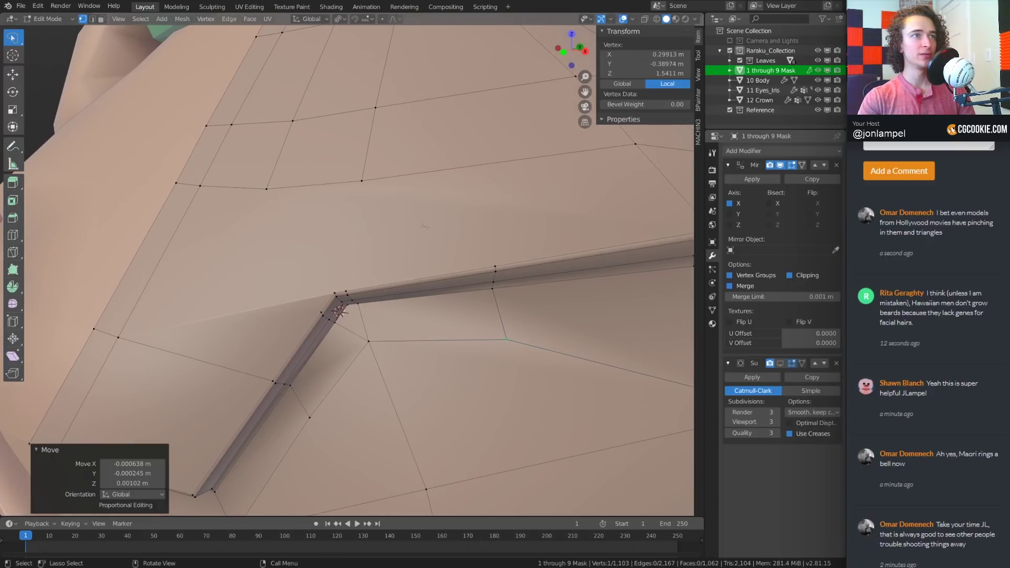
{"action": "left_click", "coordinate": [368, 186]}
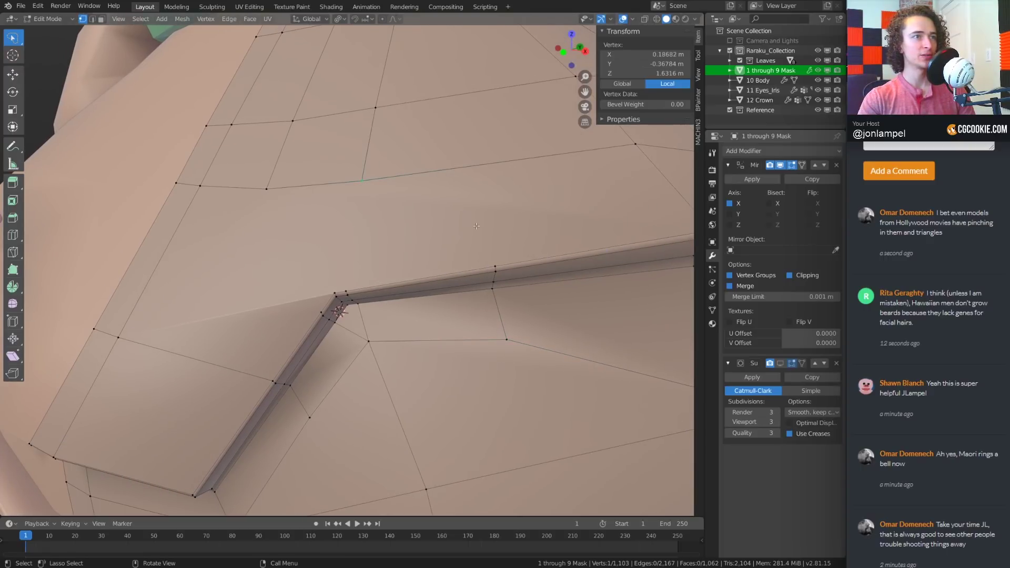
{"action": "left_click", "coordinate": [492, 264], "text": "shift"}
{"action": "key", "text": "j"}
{"action": "middle_click_drag", "start_coordinate": [455, 247], "coordinate": [404, 234]}
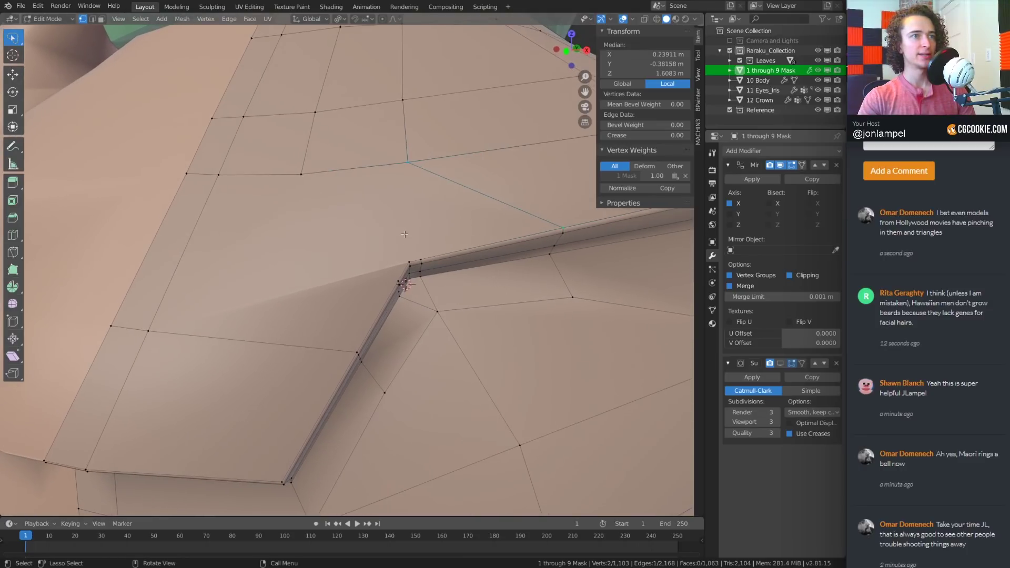
Slide the short edge strip just outward of the brow corner away from the corner by a factor of -0.077
{"action": "scroll", "coordinate": [394, 271], "scroll_direction": "up", "scroll_amount": 2}
{"action": "left_click", "coordinate": [416, 302]}
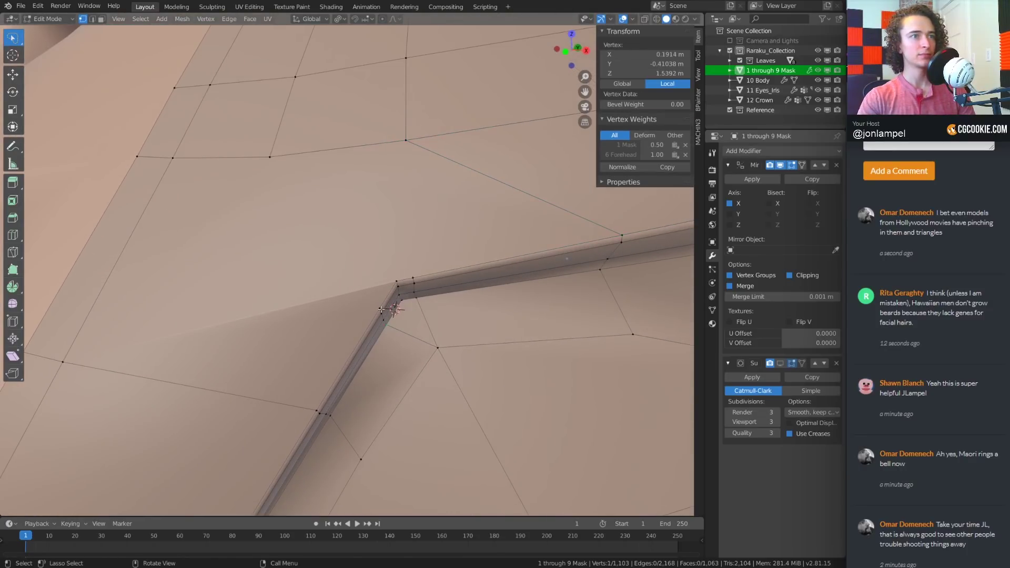
{"action": "left_click", "coordinate": [415, 298], "text": "ctrl"}
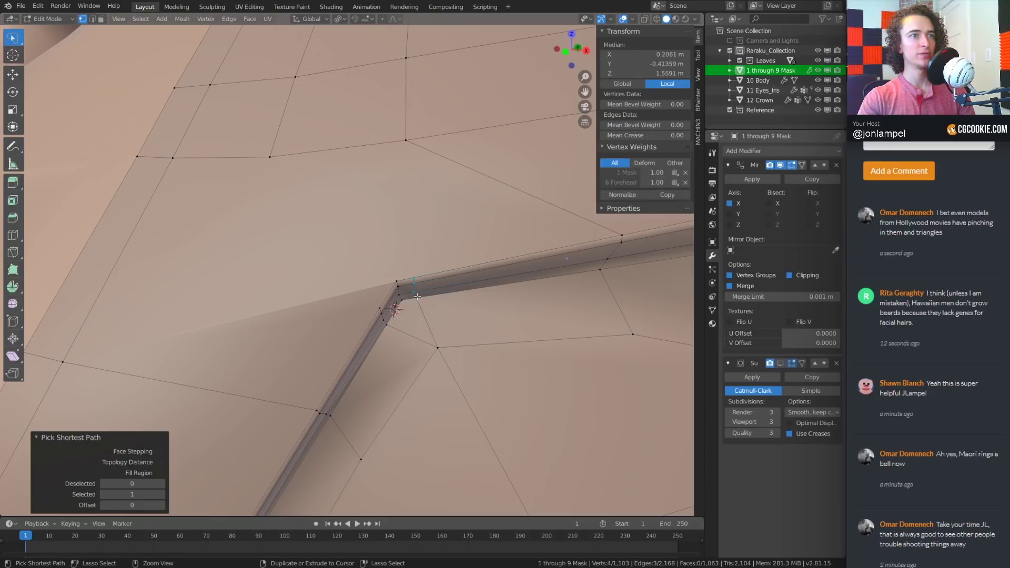
{"action": "key", "text": "g"}
{"action": "key", "text": "g"}
{"action": "left_click", "coordinate": [426, 277]}
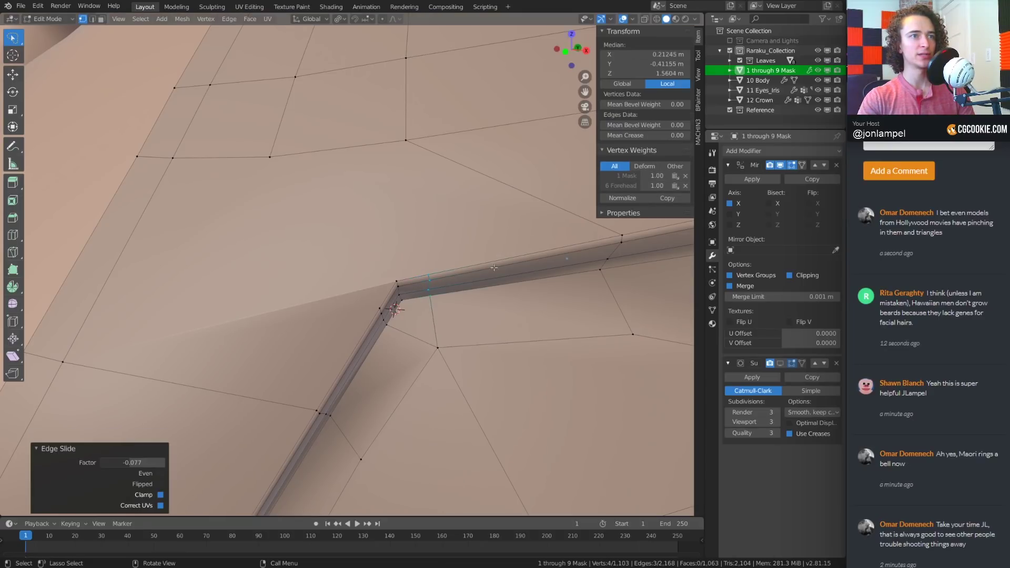
{"action": "middle_click_drag", "start_coordinate": [429, 276], "coordinate": [462, 262]}
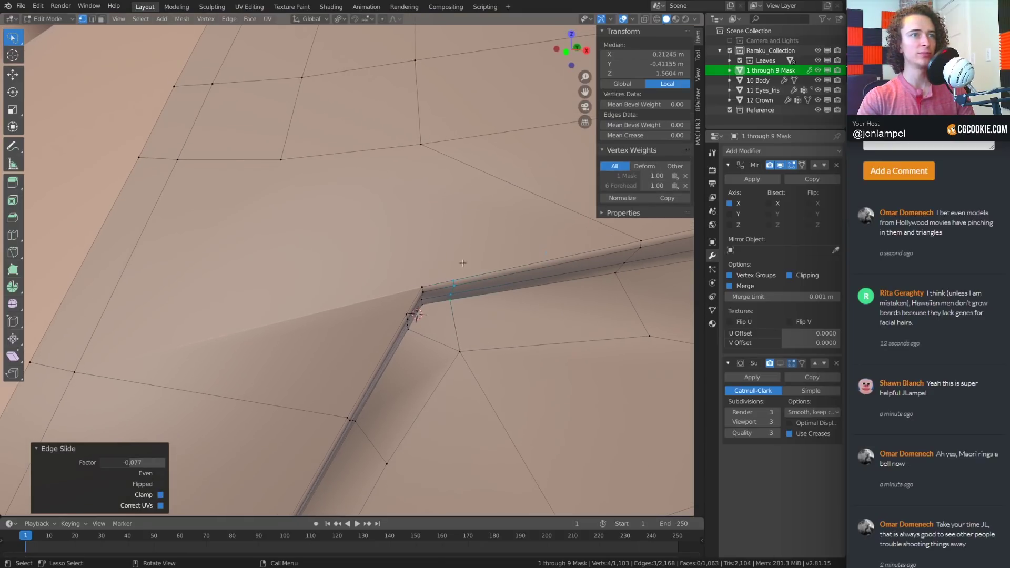
Try connecting the brow corner vertex to the forehead vertex directly above it, then undo the connection
{"action": "left_click", "coordinate": [415, 280]}
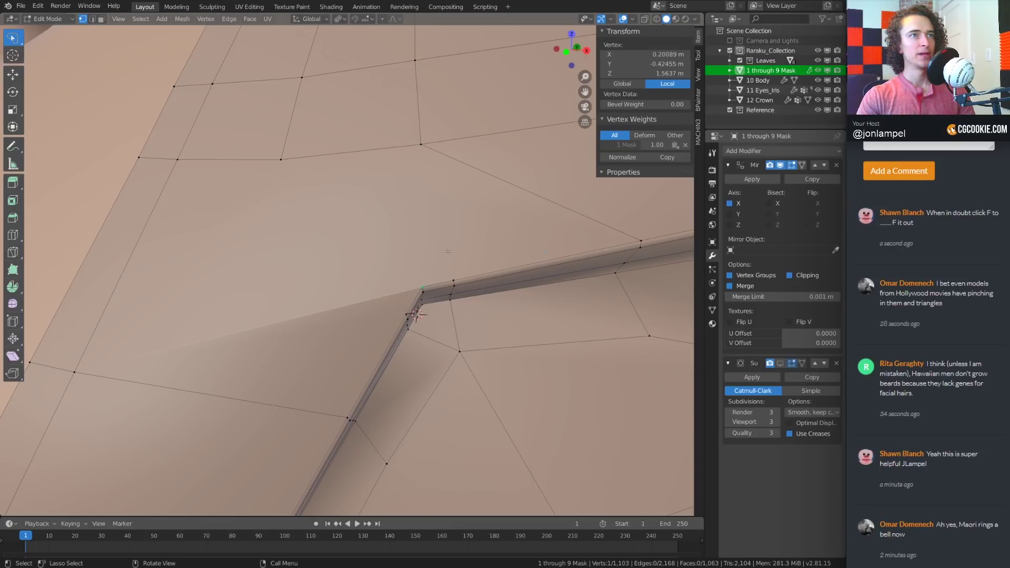
{"action": "left_click", "coordinate": [425, 149], "text": "shift"}
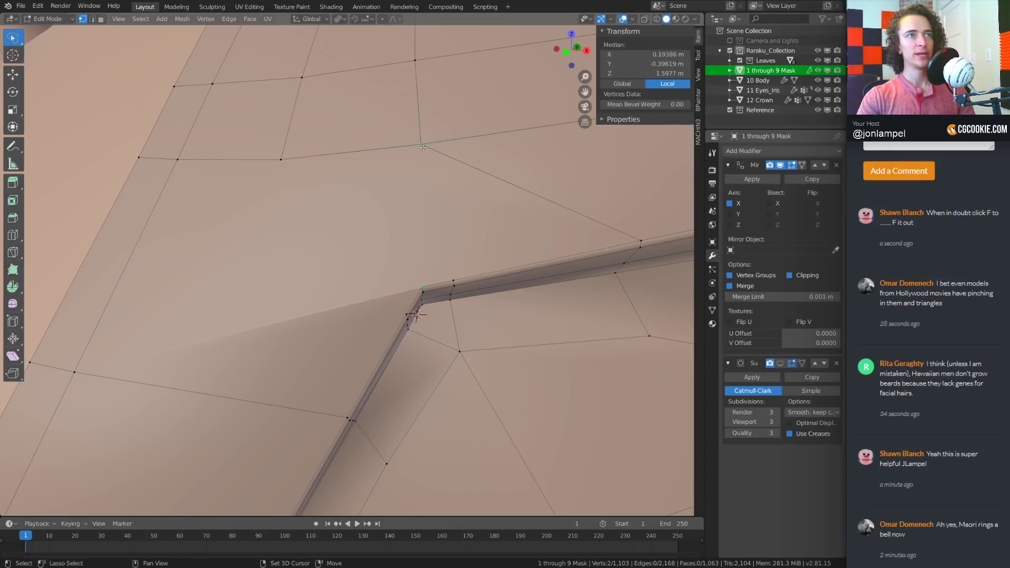
{"action": "key", "text": "j"}
{"action": "middle_click_drag", "start_coordinate": [451, 285], "coordinate": [316, 196]}
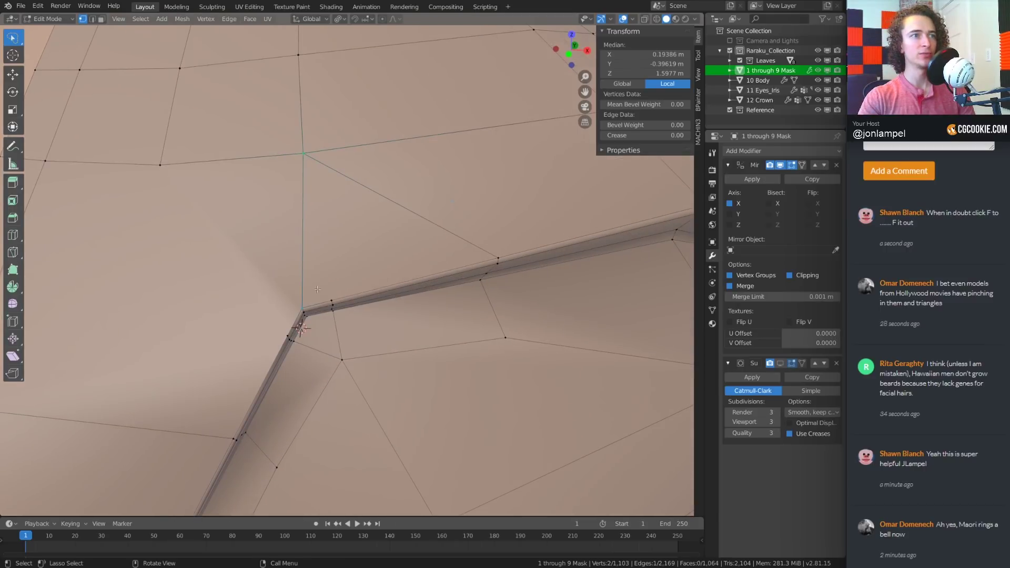
{"action": "middle_click_drag", "start_coordinate": [407, 260], "coordinate": [400, 301]}
{"action": "key", "text": "ctrl+z"}
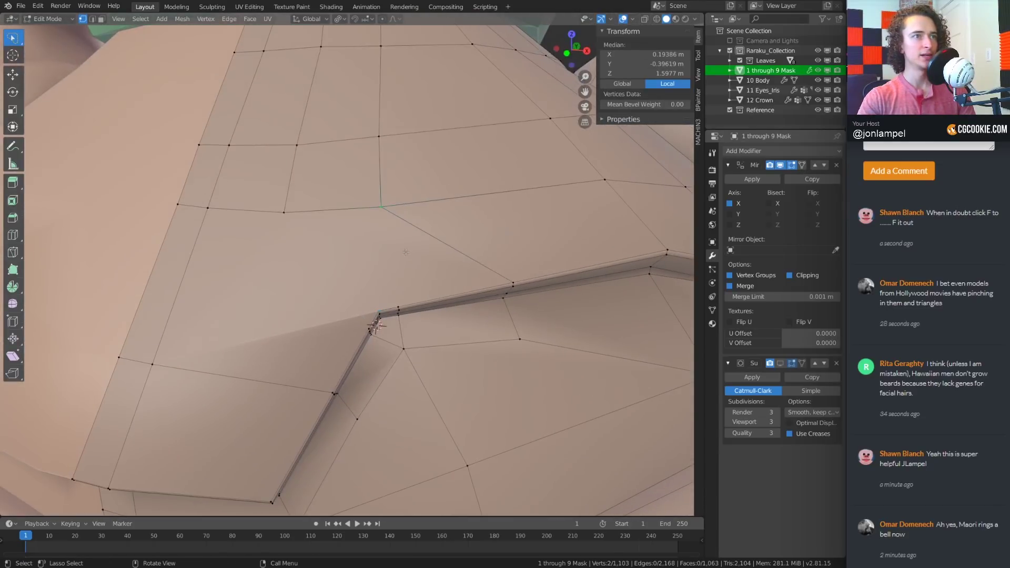
Connect the ledge vertex just outward of the brow corner to the third-column vertex on the new forehead row
{"action": "scroll", "coordinate": [400, 302], "scroll_direction": "up", "scroll_amount": 1}
{"action": "left_click", "coordinate": [413, 322]}
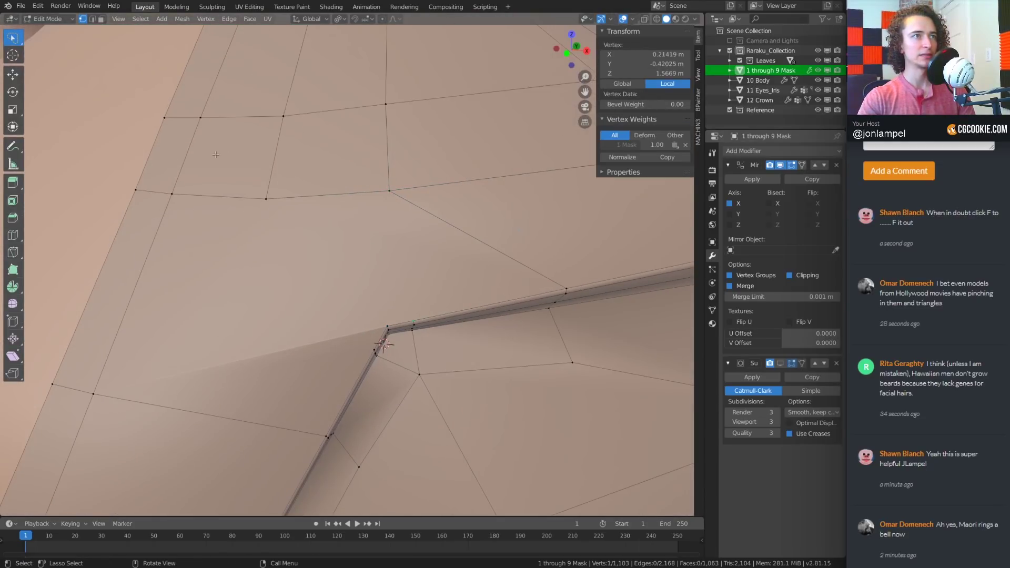
{"action": "left_click", "coordinate": [264, 197], "text": "shift"}
{"action": "key", "text": "j"}
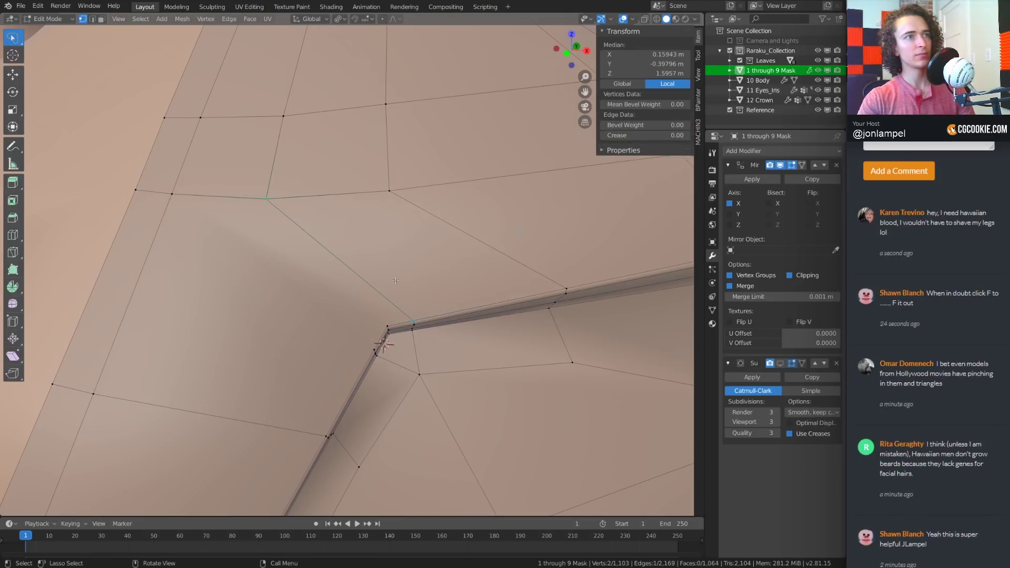
Knife-cut a new edge from the ledge vertex just below the brow corner across the forehead to the mirror seam
{"action": "scroll", "coordinate": [379, 284], "scroll_direction": "down", "scroll_amount": 1}
{"action": "middle_click_drag", "start_coordinate": [380, 284], "coordinate": [392, 291]}
{"action": "scroll", "coordinate": [447, 317], "scroll_direction": "down", "scroll_amount": 2}
{"action": "middle_click_drag", "start_coordinate": [447, 318], "coordinate": [349, 315]}
{"action": "scroll", "coordinate": [357, 315], "scroll_direction": "up", "scroll_amount": 2}
{"action": "key", "text": "k"}
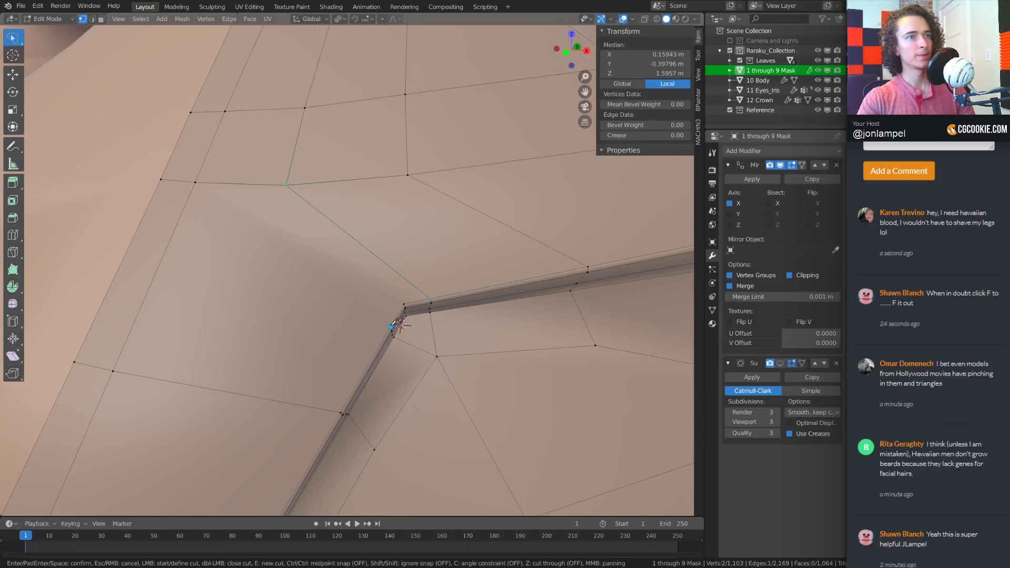
{"action": "left_click", "coordinate": [392, 326]}
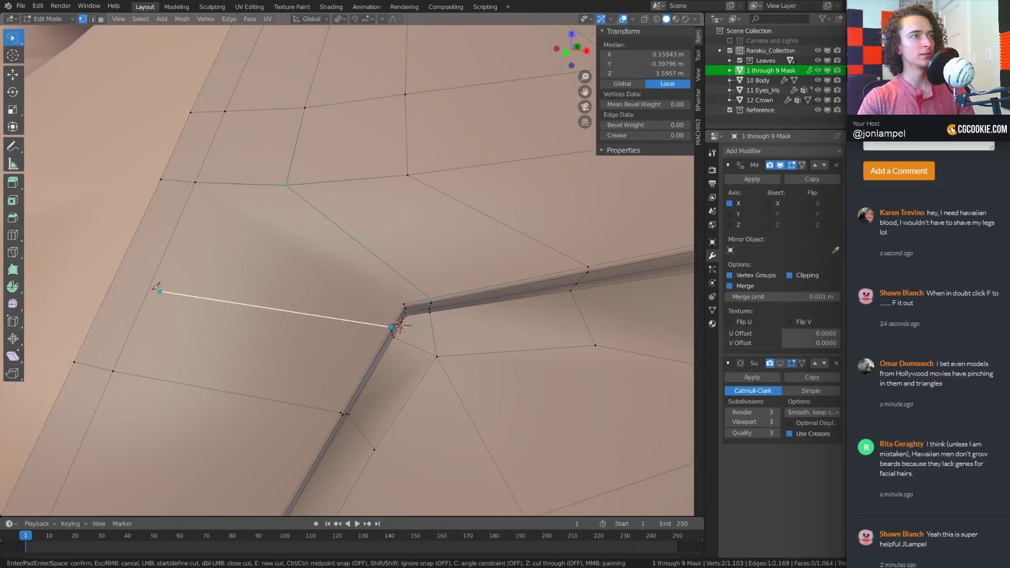
{"action": "left_click", "coordinate": [113, 282]}
{"action": "key", "text": "Return"}
{"action": "key", "text": "KP_Decimal"}
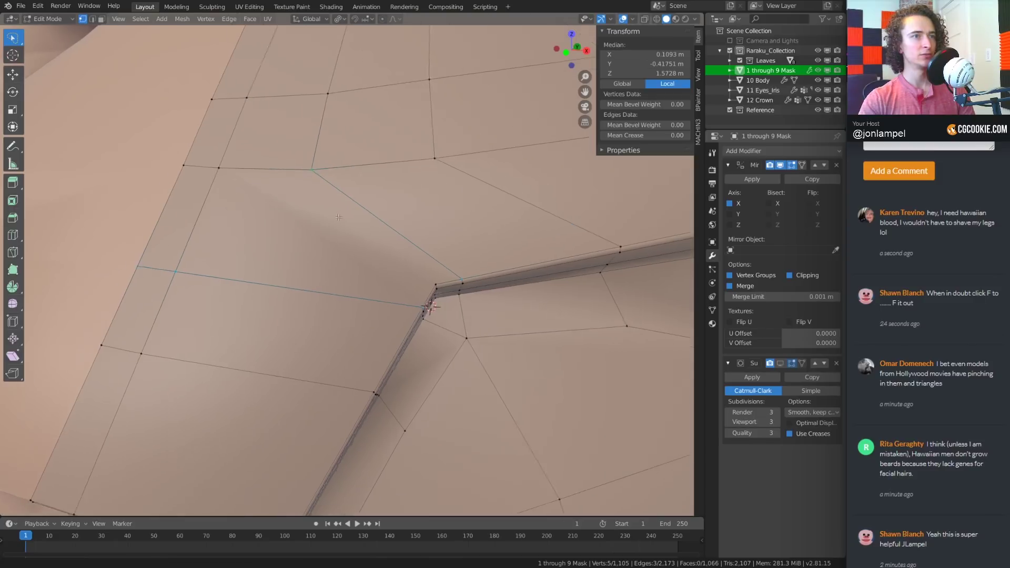
{"action": "key", "text": "alt+a"}
{"action": "scroll", "coordinate": [227, 279], "scroll_direction": "down", "scroll_amount": 5}
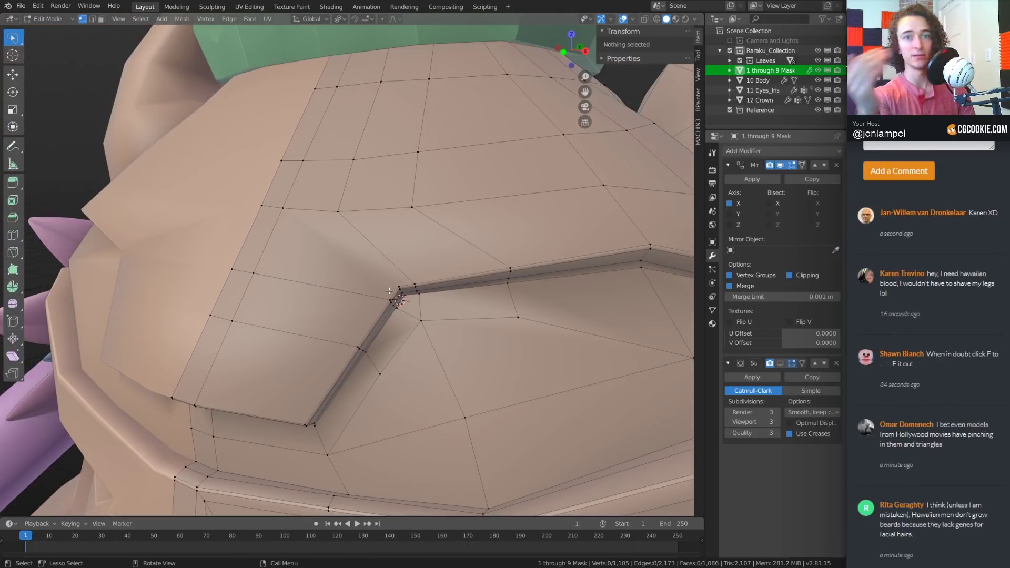
Slide the seam-side segment of the new cut down slightly, by a factor of about -0.10
{"action": "scroll", "coordinate": [358, 295], "scroll_direction": "up", "scroll_amount": 2}
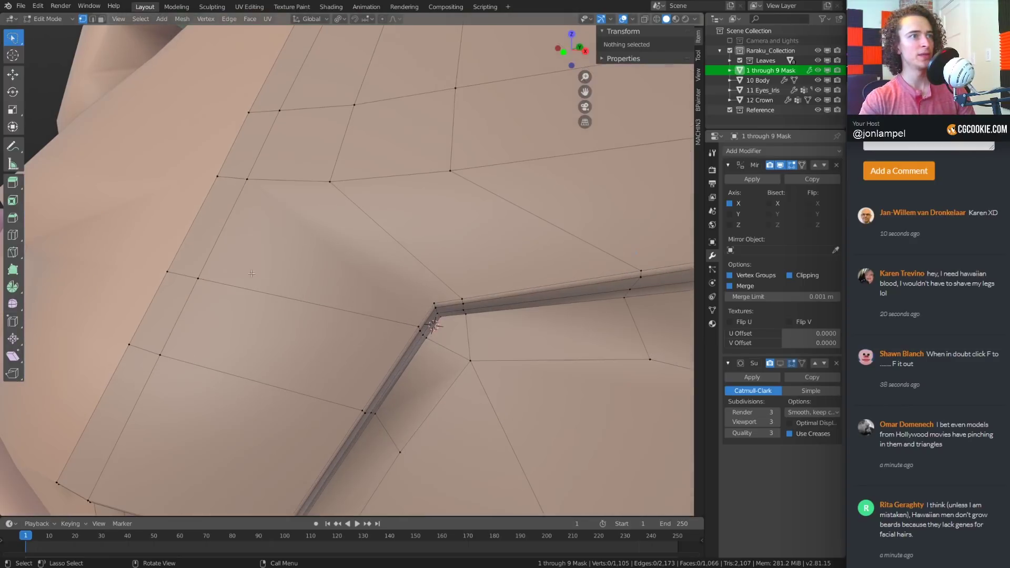
{"action": "left_click", "coordinate": [168, 272]}
{"action": "key", "text": "g"}
{"action": "key", "text": "g"}
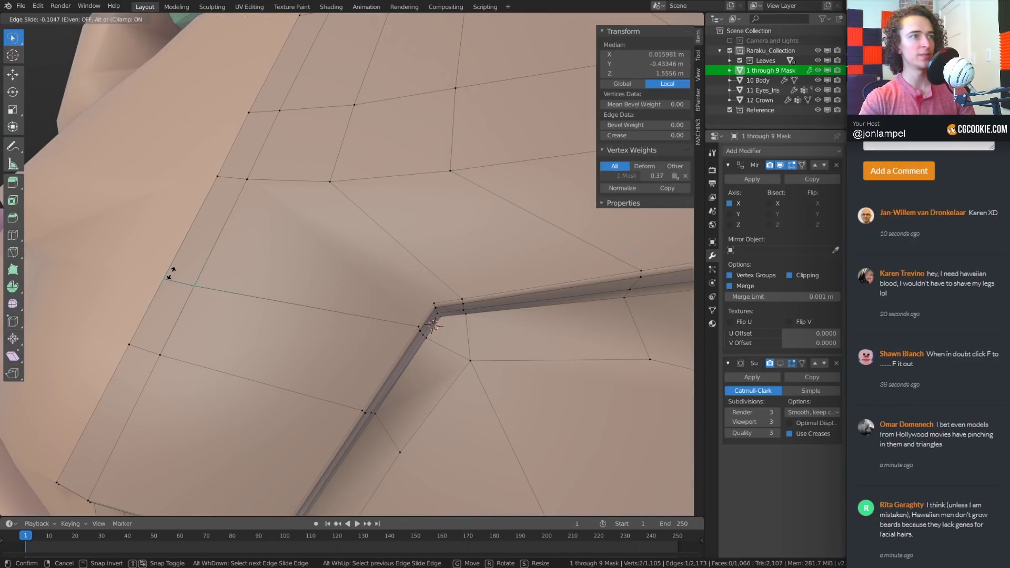
{"action": "left_click", "coordinate": [168, 271]}
{"action": "key", "text": "alt+a"}
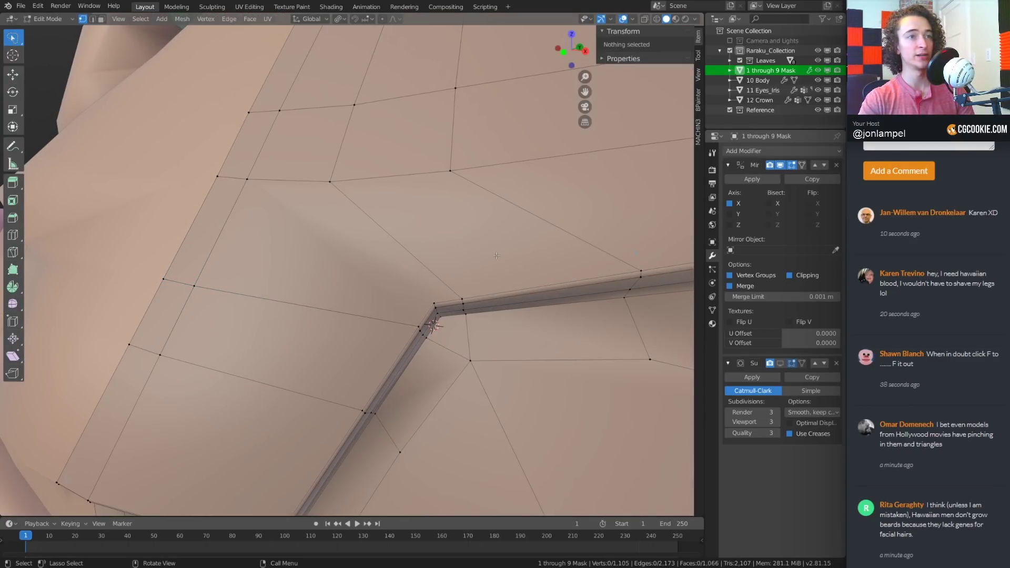
Slide the third- and fourth-column vertices of the forehead row above the brow corner slightly outward along the row
{"action": "middle_click_drag", "start_coordinate": [496, 256], "coordinate": [403, 265]}
{"action": "left_click", "coordinate": [328, 212]}
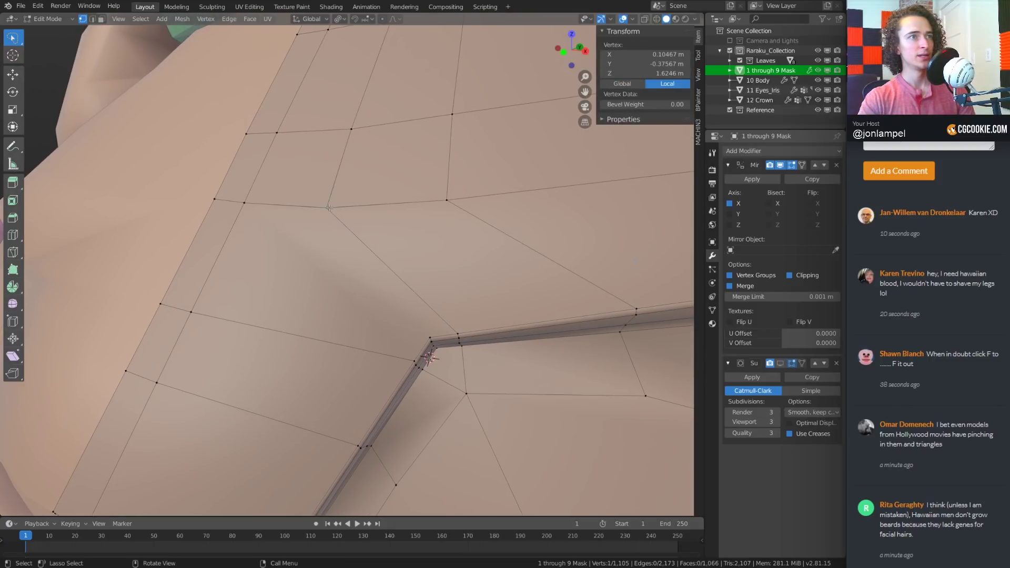
{"action": "key", "text": "g"}
{"action": "key", "text": "g"}
{"action": "left_click", "coordinate": [451, 201]}
{"action": "left_click", "coordinate": [451, 201]}
{"action": "key", "text": "g"}
{"action": "key", "text": "g"}
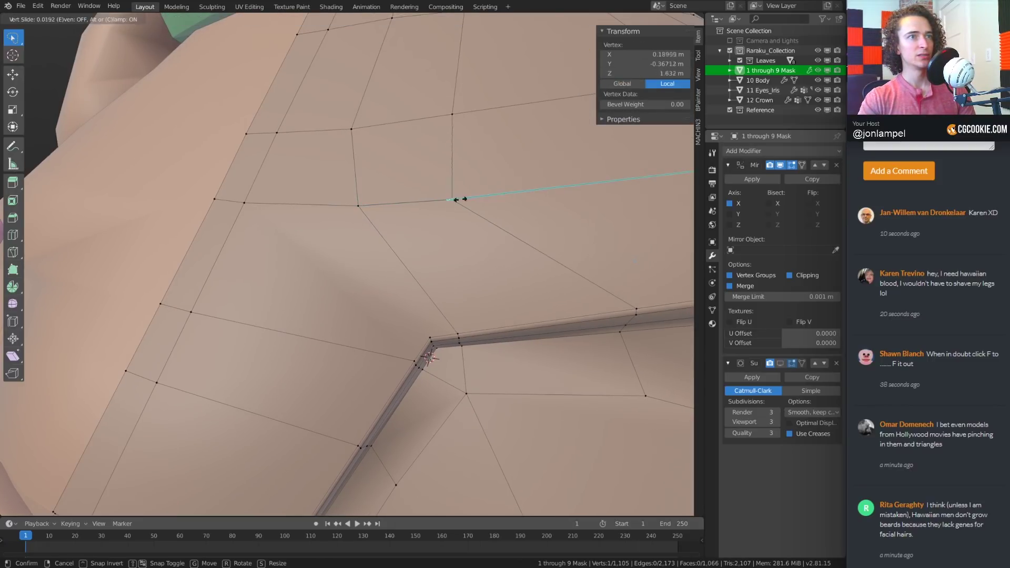
{"action": "left_click", "coordinate": [462, 199]}
{"action": "key", "text": "alt+a"}
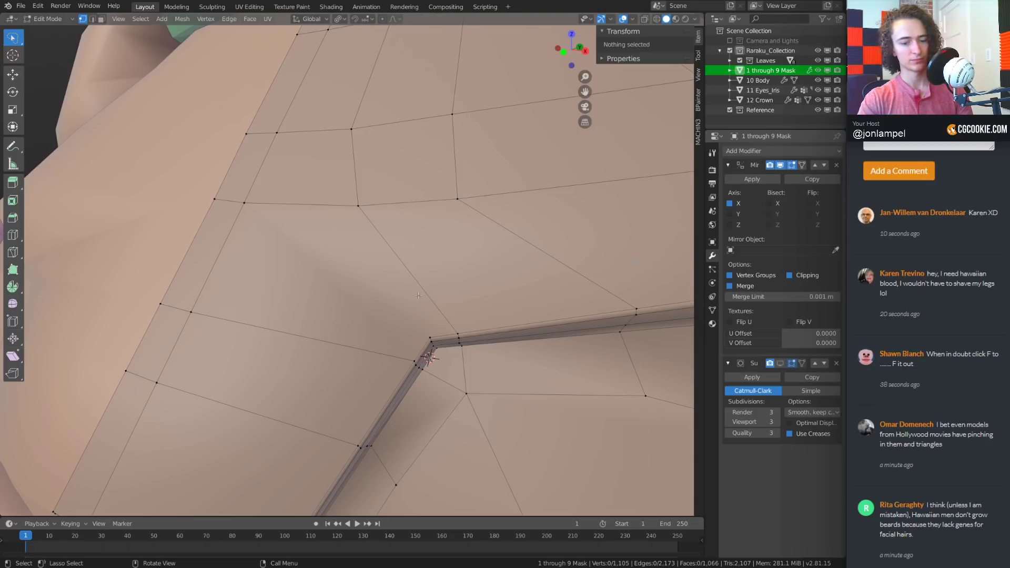
Try a knife cut from the brow corner vertex across to the mirror seam, then undo it
{"action": "key", "text": "k"}
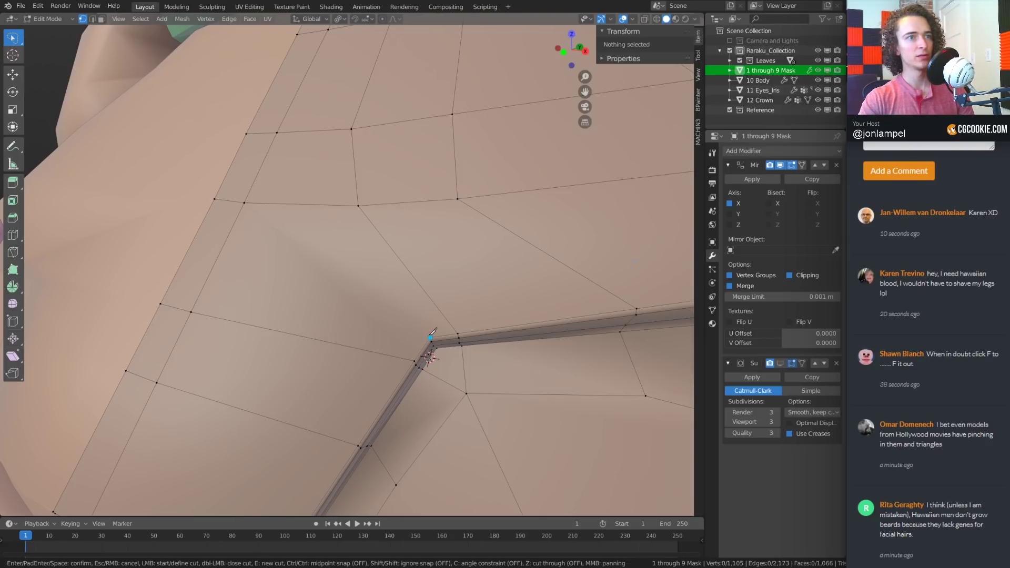
{"action": "left_click", "coordinate": [220, 252]}
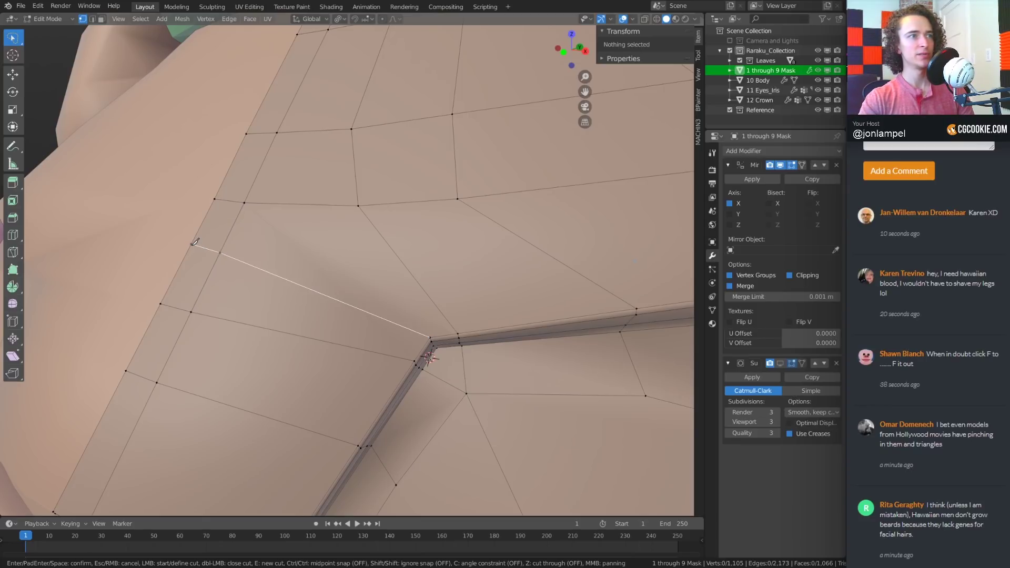
{"action": "key", "text": "Return"}
{"action": "middle_click_drag", "start_coordinate": [316, 263], "coordinate": [442, 281]}
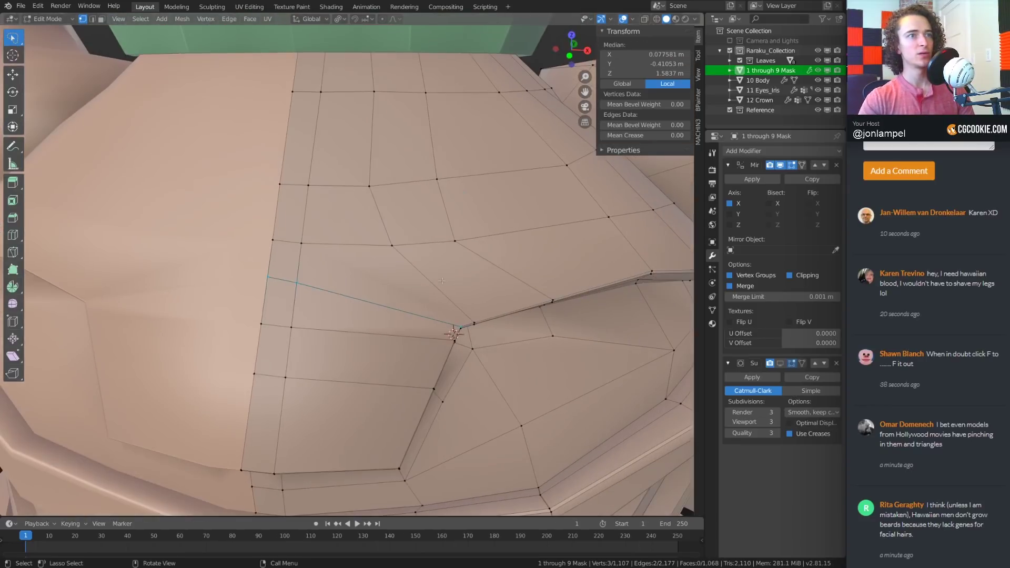
{"action": "key", "text": "ctrl+z"}
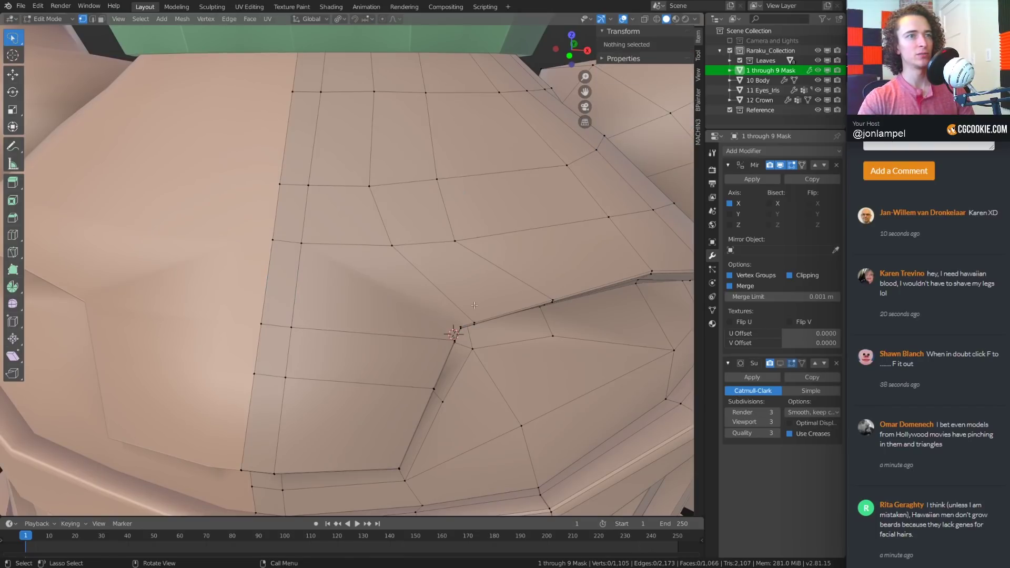
Join the two faces directly above the brow corner into a single face
{"action": "middle_click_drag", "start_coordinate": [527, 287], "coordinate": [464, 302]}
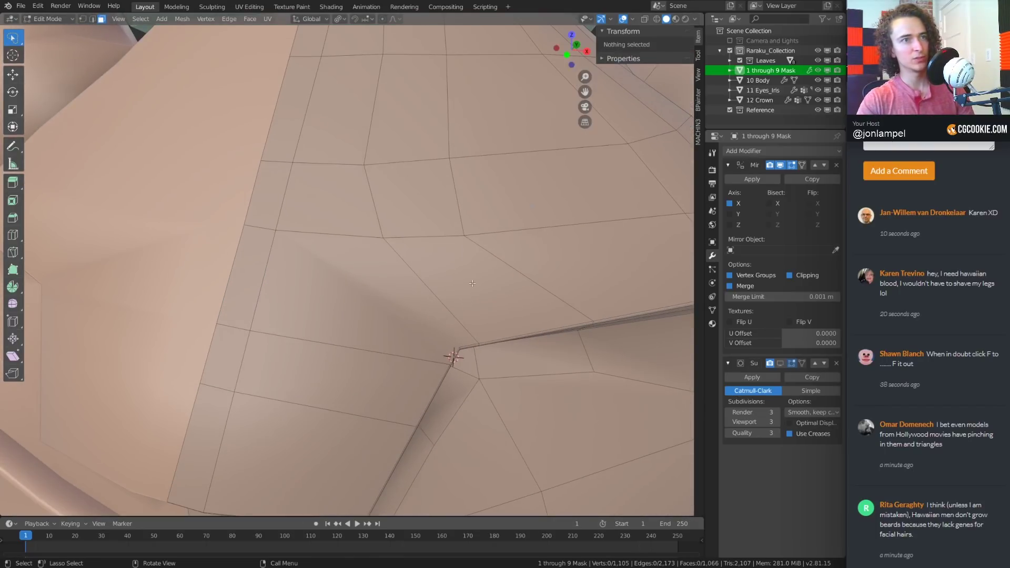
{"action": "left_click", "coordinate": [472, 283]}
{"action": "left_click", "coordinate": [408, 300], "text": "shift"}
{"action": "key", "text": "f"}
{"action": "key", "text": "alt+a"}
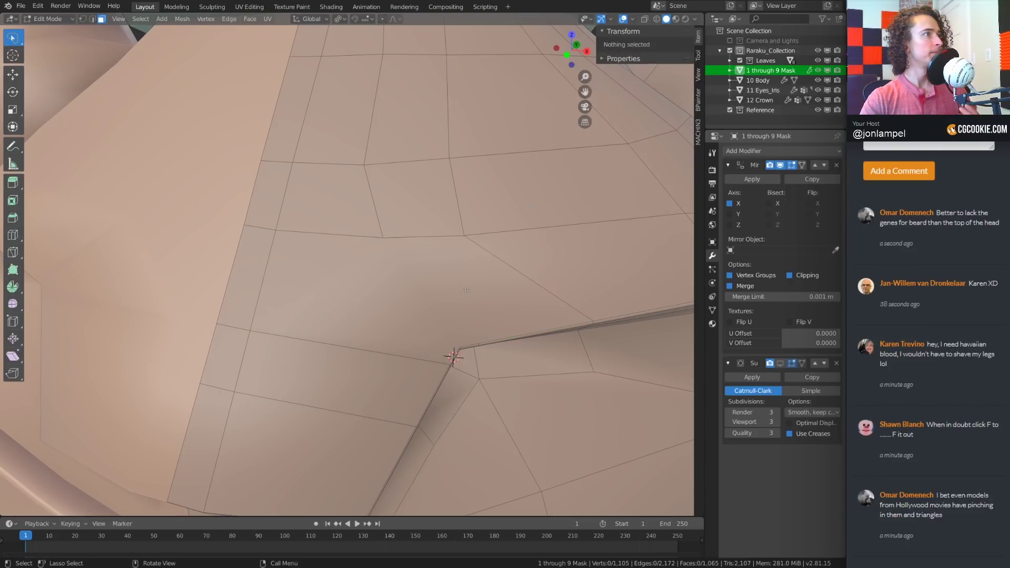
{"action": "middle_click_drag", "start_coordinate": [498, 310], "coordinate": [450, 278]}
{"action": "scroll", "coordinate": [437, 281], "scroll_direction": "up", "scroll_amount": 1}
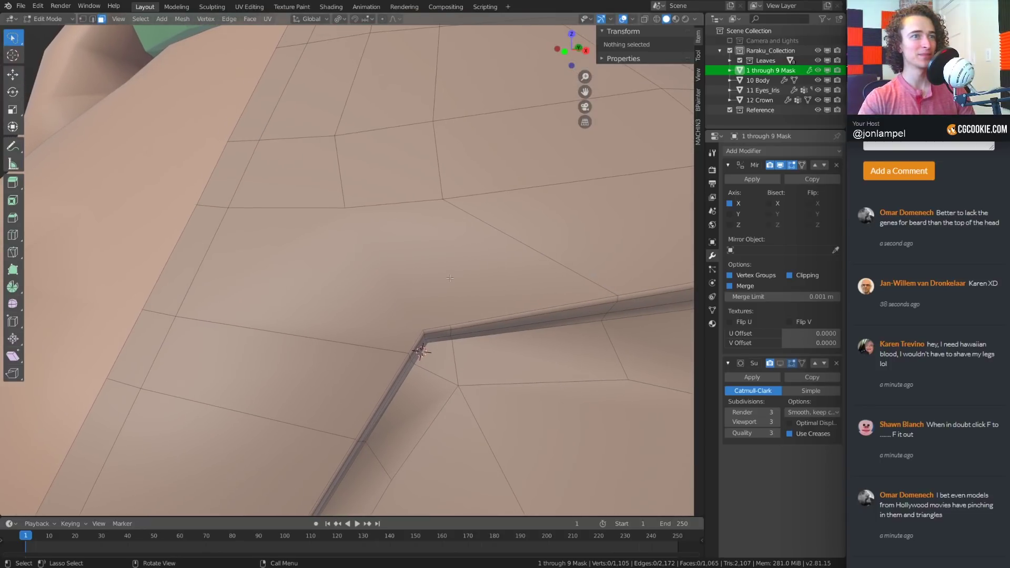
Slide the fourth-column vertices of the two forehead rows above the brow outward, the upper one by a factor of 0.065
{"action": "scroll", "coordinate": [534, 245], "scroll_direction": "down", "scroll_amount": 3}
{"action": "middle_click_drag", "start_coordinate": [533, 245], "coordinate": [518, 290]}
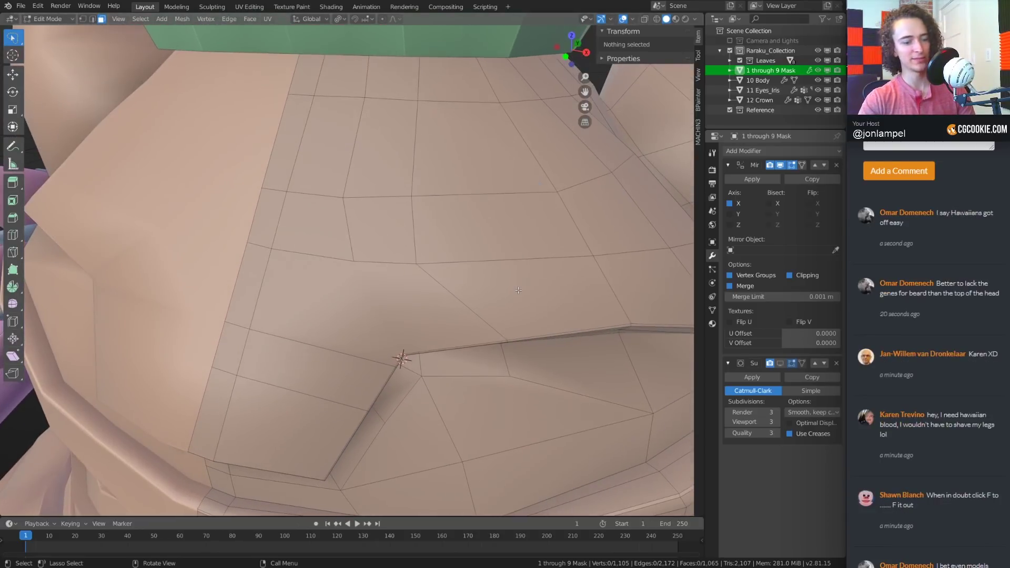
{"action": "left_click", "coordinate": [416, 263]}
{"action": "key", "text": "shift+v"}
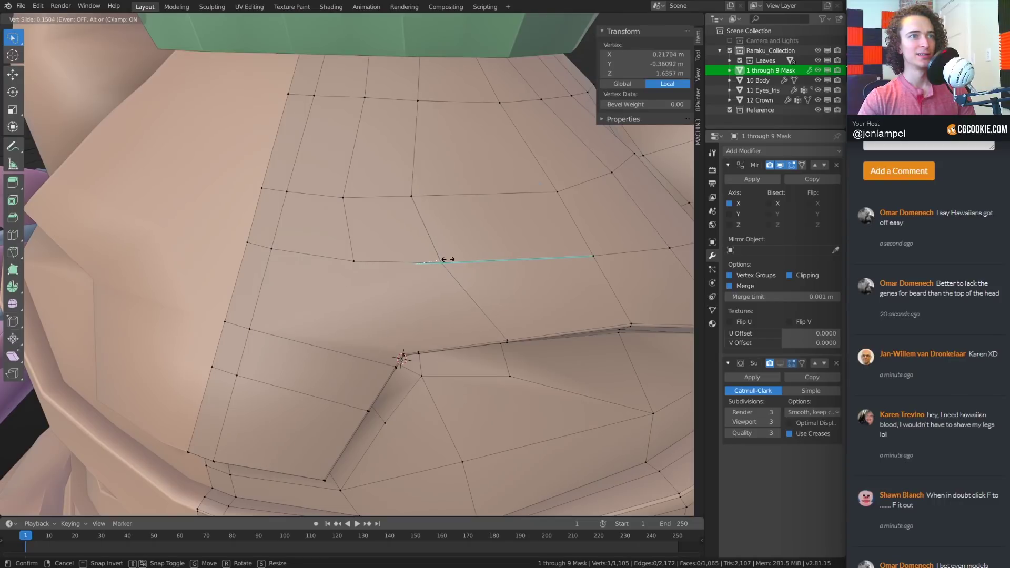
{"action": "left_click", "coordinate": [451, 258]}
{"action": "left_click", "coordinate": [410, 195]}
{"action": "key", "text": "shift+v"}
{"action": "left_click", "coordinate": [386, 193]}
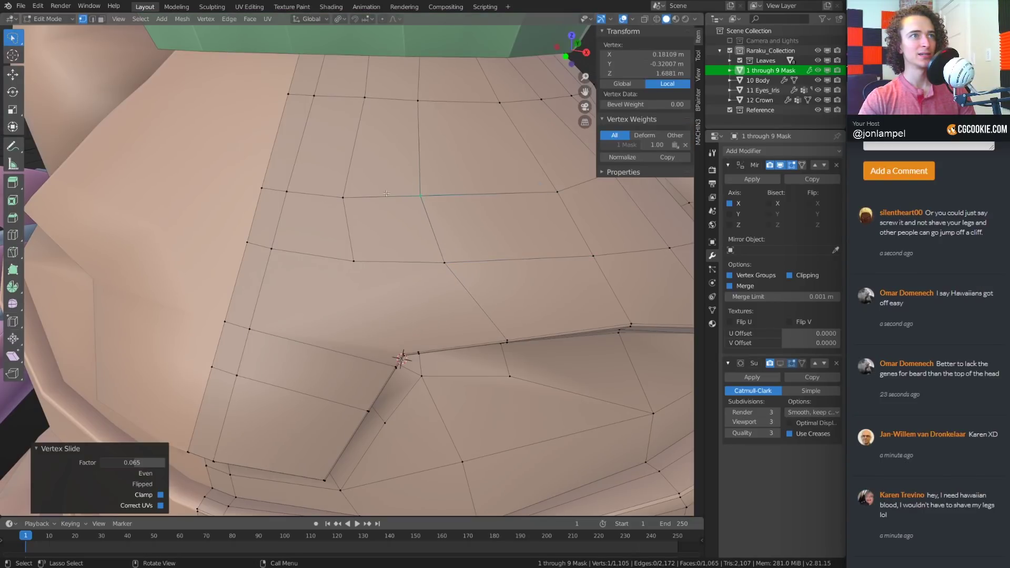
Move the upper row's third-column vertex by X 0.00983, Y 0.00427, Z 0.0004 m and slide the vertex below it slightly outward
{"action": "left_click", "coordinate": [341, 198]}
{"action": "key", "text": "g"}
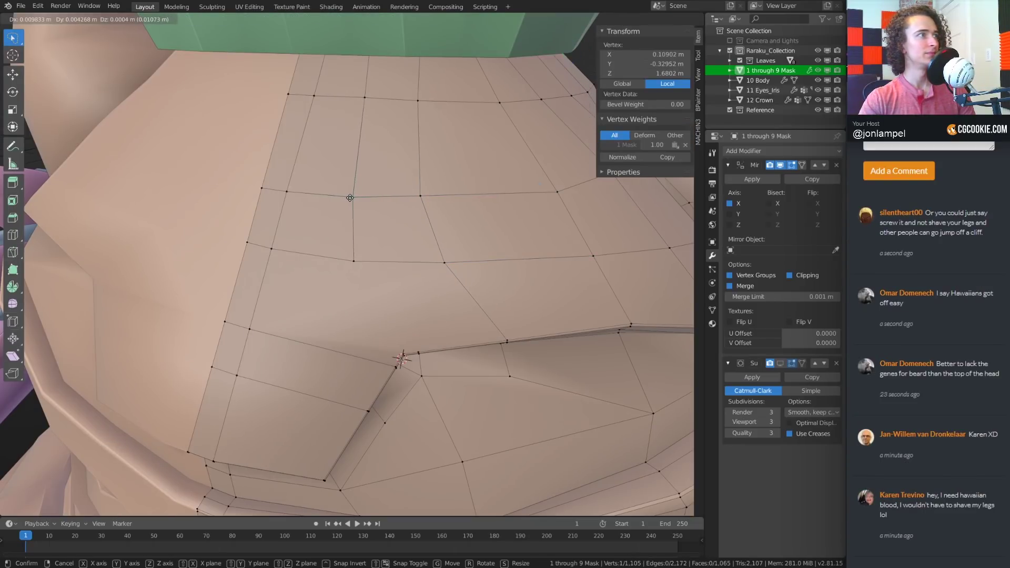
{"action": "left_click", "coordinate": [350, 203]}
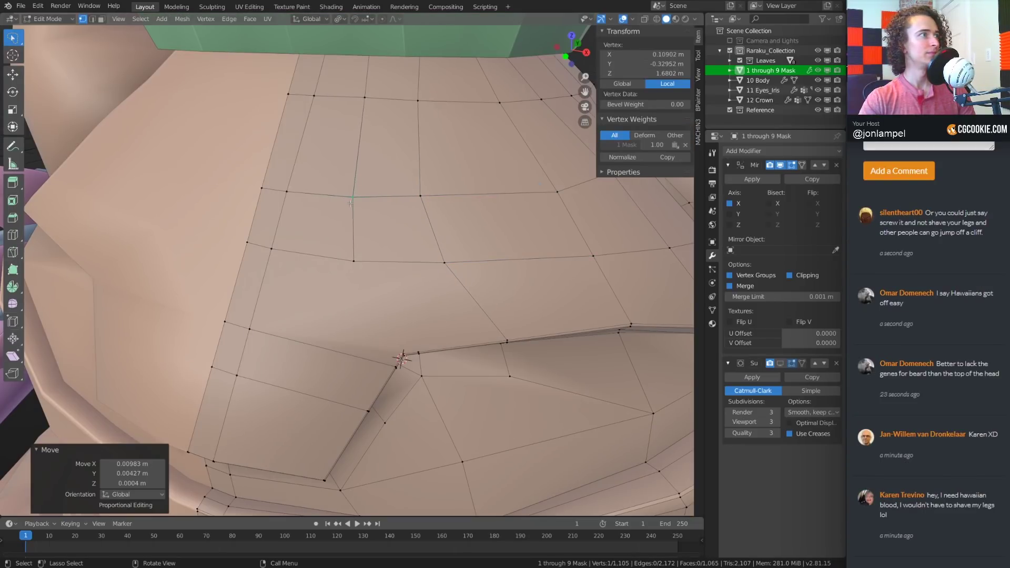
{"action": "key", "text": "shift+v"}
{"action": "left_click", "coordinate": [358, 261]}
{"action": "left_click", "coordinate": [424, 335]}
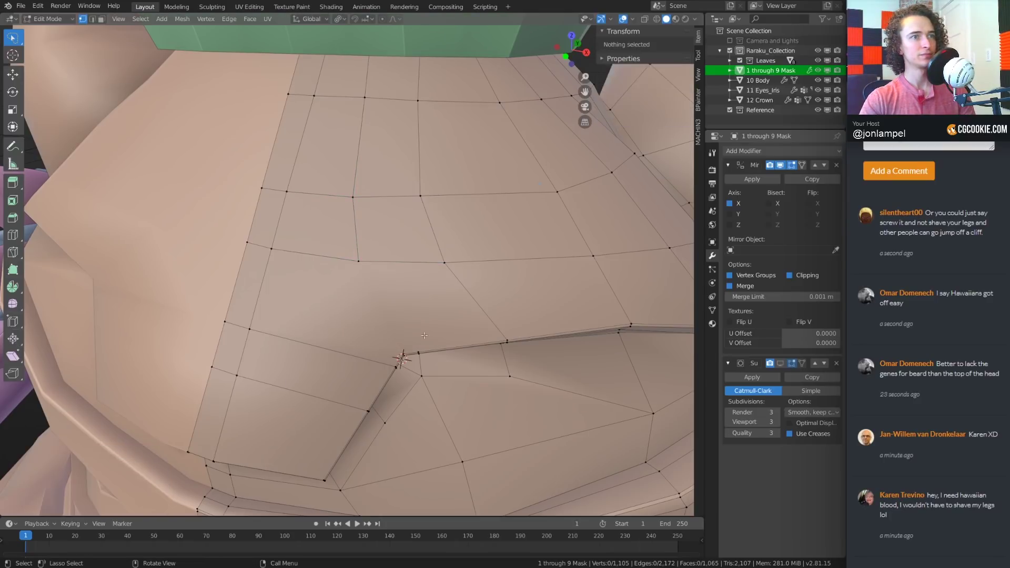
Examine the ledge's edge layout around the brow corner up close
{"action": "middle_click_drag", "start_coordinate": [424, 335], "coordinate": [429, 291]}
{"action": "scroll", "coordinate": [435, 268], "scroll_direction": "up", "scroll_amount": 3}
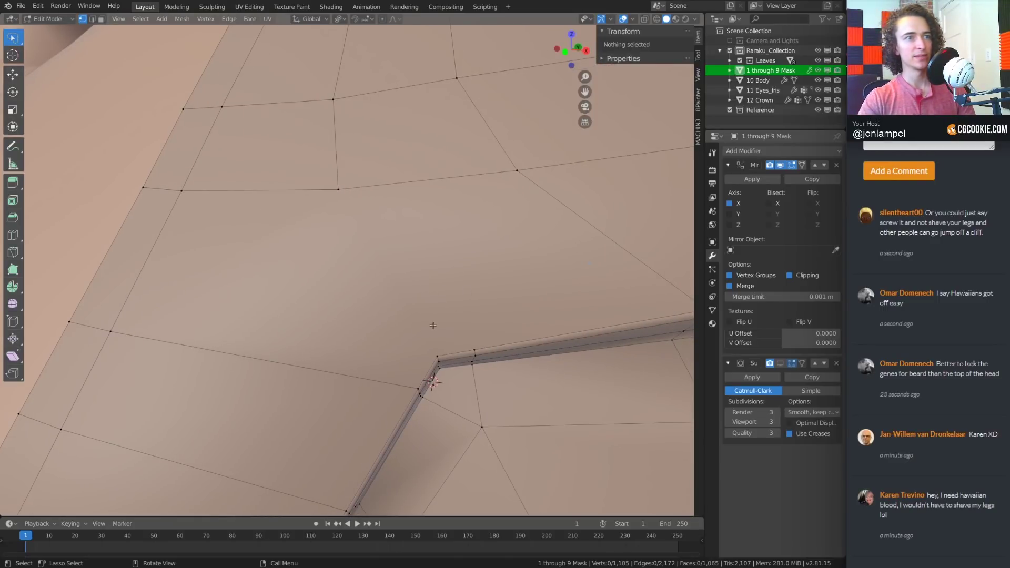
{"action": "middle_click_drag", "start_coordinate": [431, 336], "coordinate": [371, 305], "text": "shift"}
{"action": "middle_click_drag", "start_coordinate": [374, 392], "coordinate": [324, 277], "text": "shift"}
{"action": "scroll", "coordinate": [324, 276], "scroll_direction": "up", "scroll_amount": 3}
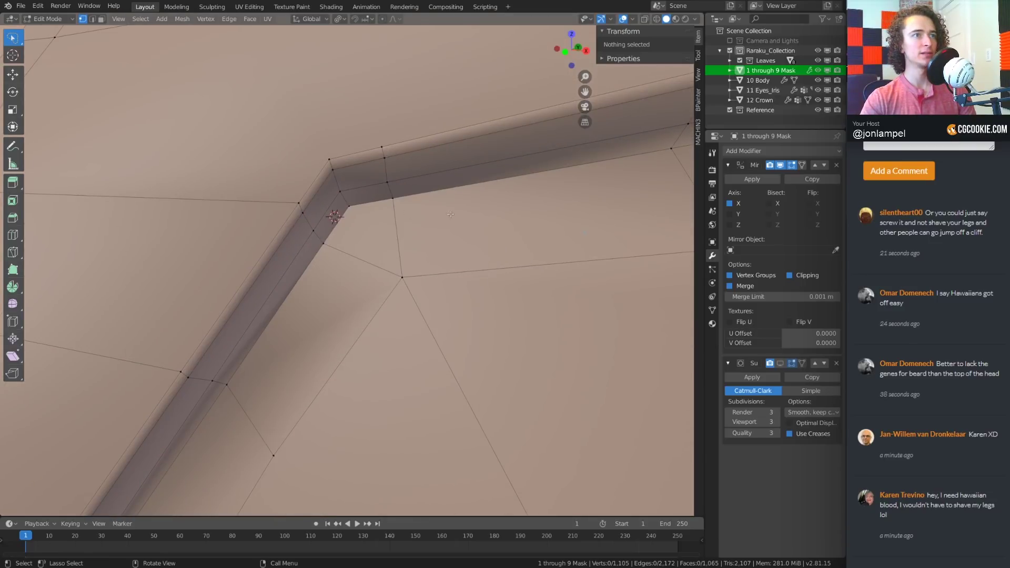
{"action": "middle_click_drag", "start_coordinate": [393, 248], "coordinate": [419, 220]}
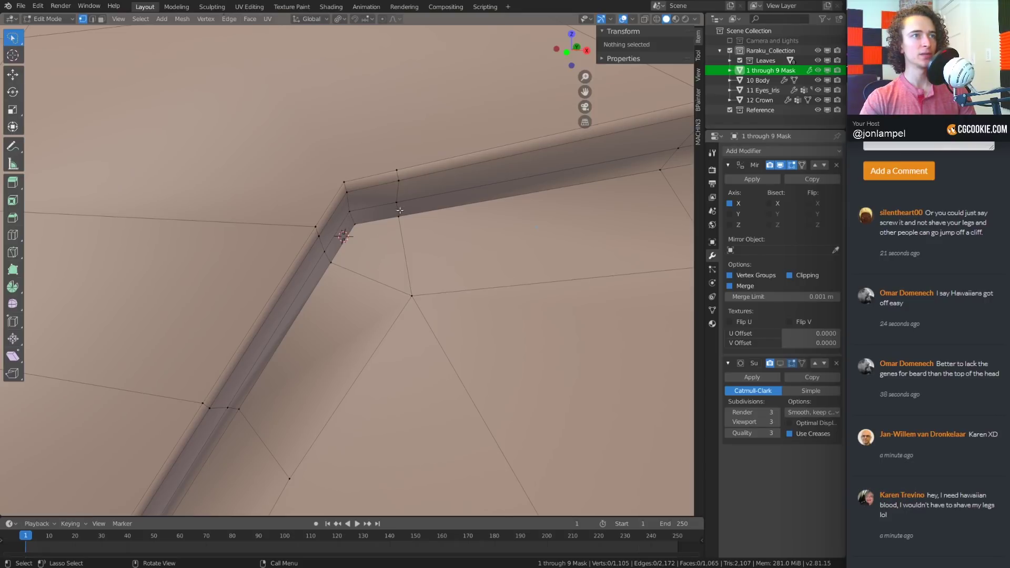
{"action": "middle_click_drag", "start_coordinate": [313, 177], "coordinate": [360, 287], "text": "shift"}
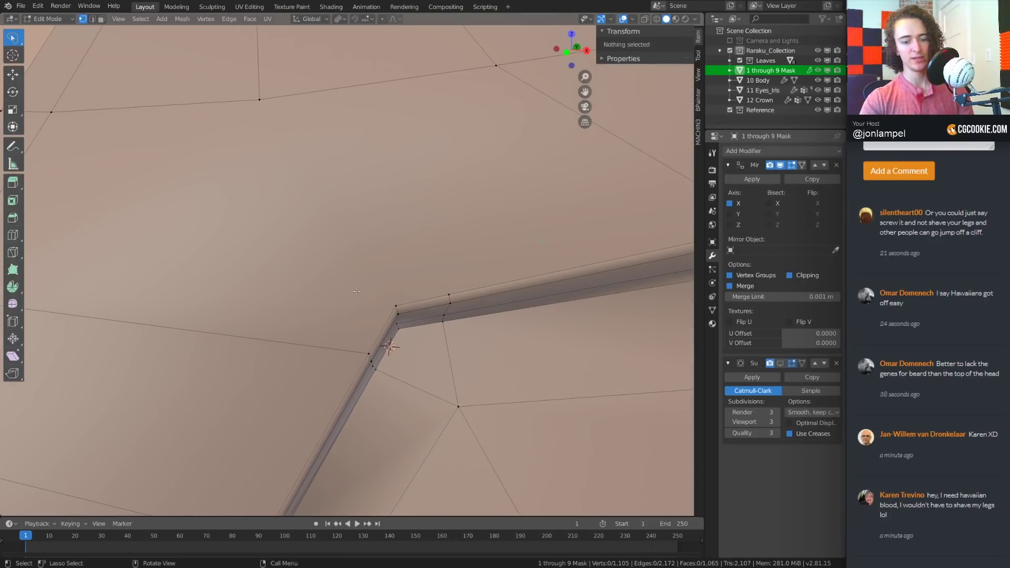
{"action": "key", "text": "k"}
{"action": "left_click", "coordinate": [369, 353]}
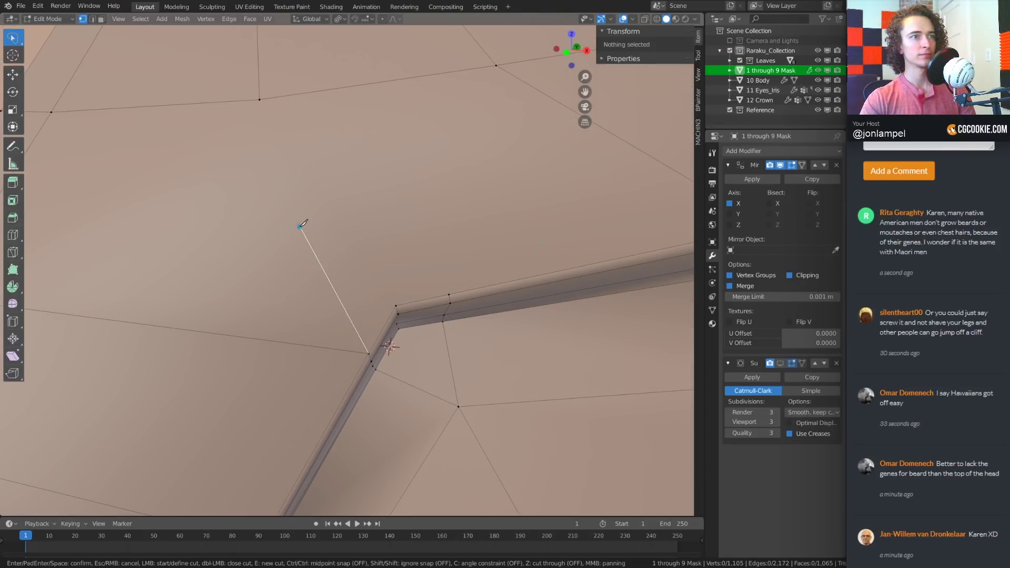
{"action": "left_click", "coordinate": [300, 226]}
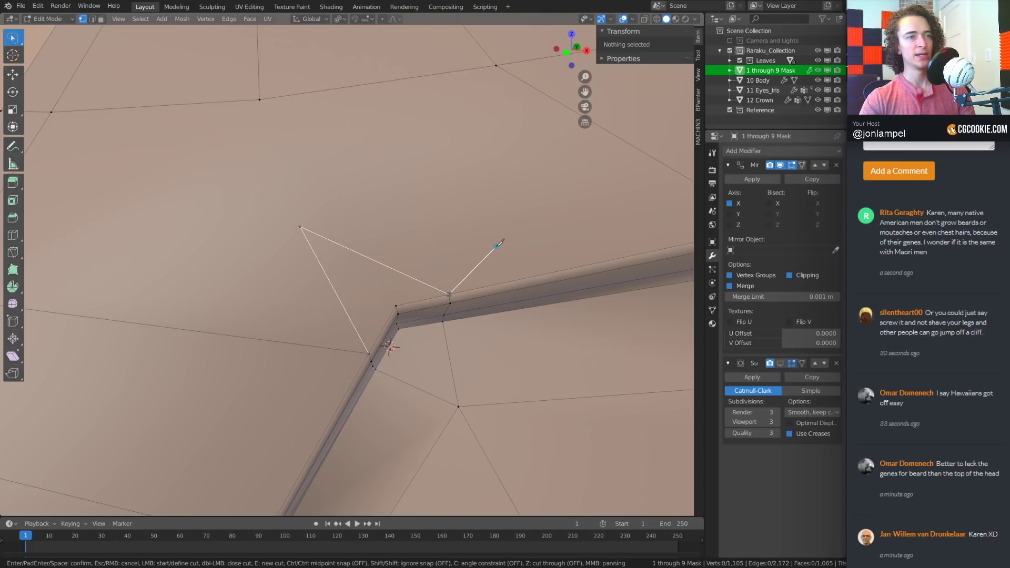
{"action": "key", "text": "Escape"}
Try sliding the seam-side vertices of the second row below the brow corner up onto the row above
{"action": "middle_click_drag", "start_coordinate": [499, 243], "coordinate": [368, 231]}
{"action": "middle_click_drag", "start_coordinate": [268, 181], "coordinate": [353, 193], "text": "shift"}
{"action": "left_click", "coordinate": [231, 306], "text": "alt"}
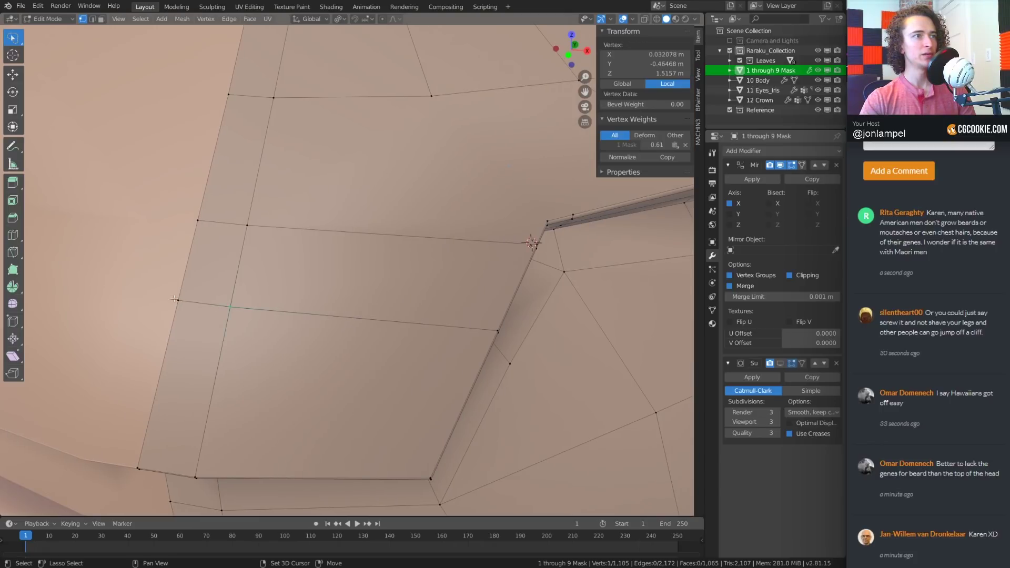
{"action": "key", "text": "g"}
{"action": "key", "text": "g"}
{"action": "left_click", "coordinate": [195, 132]}
Try connecting the brow corner vertex to the second-column vertex of the new cut, then undo both the connection and the slide
{"action": "left_click", "coordinate": [547, 223]}
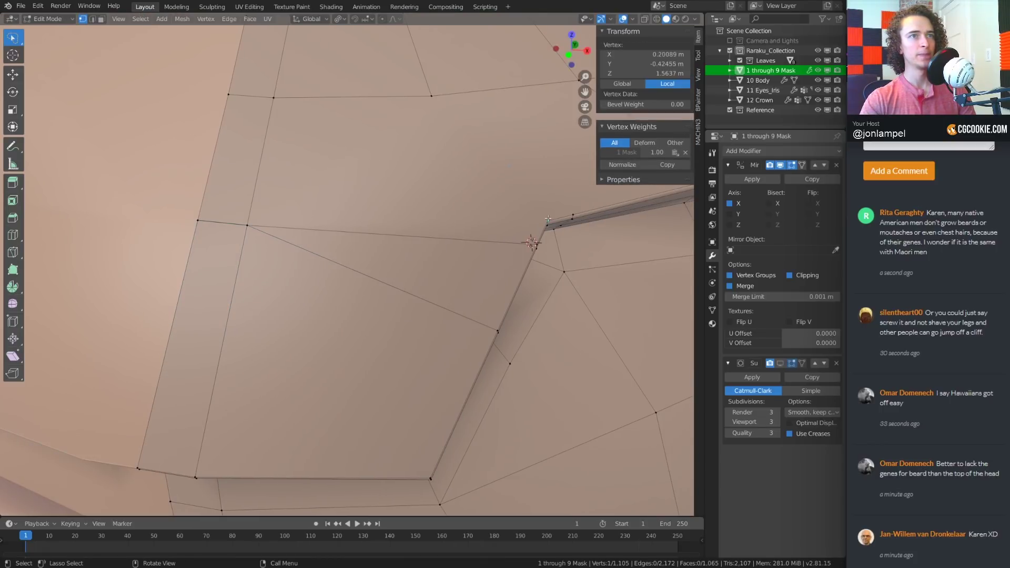
{"action": "left_click", "coordinate": [247, 225], "text": "shift"}
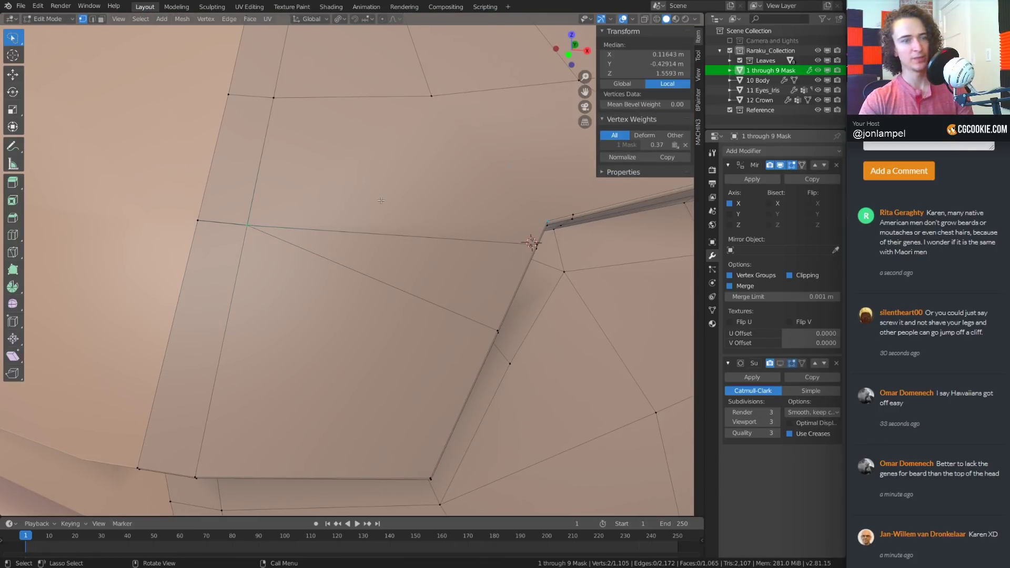
{"action": "key", "text": "j"}
{"action": "middle_click_drag", "start_coordinate": [380, 200], "coordinate": [459, 248]}
{"action": "key", "text": "ctrl+z"}
{"action": "key", "text": "ctrl+z"}
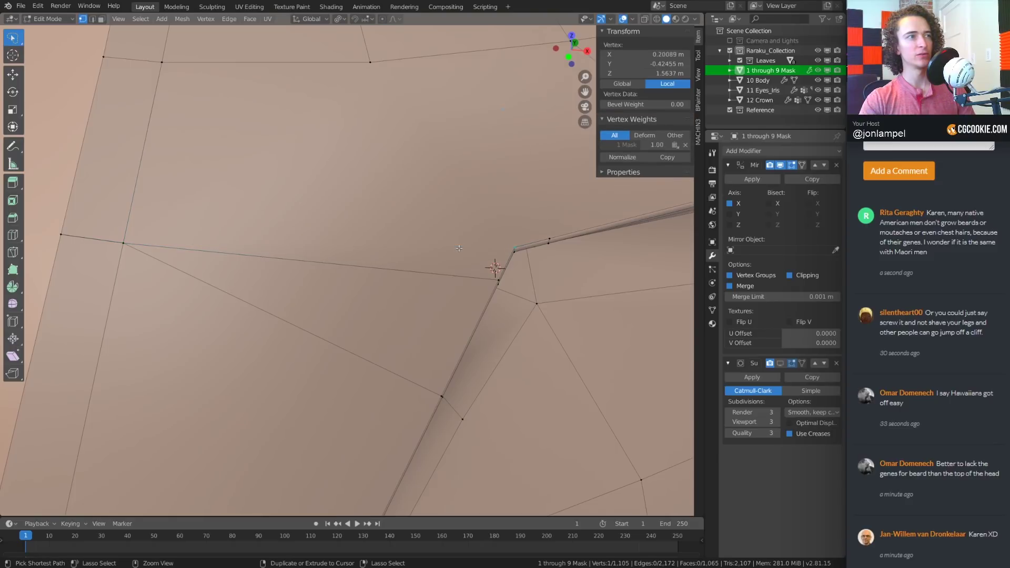
{"action": "key", "text": "ctrl+z"}
{"action": "key", "text": "ctrl+z"}
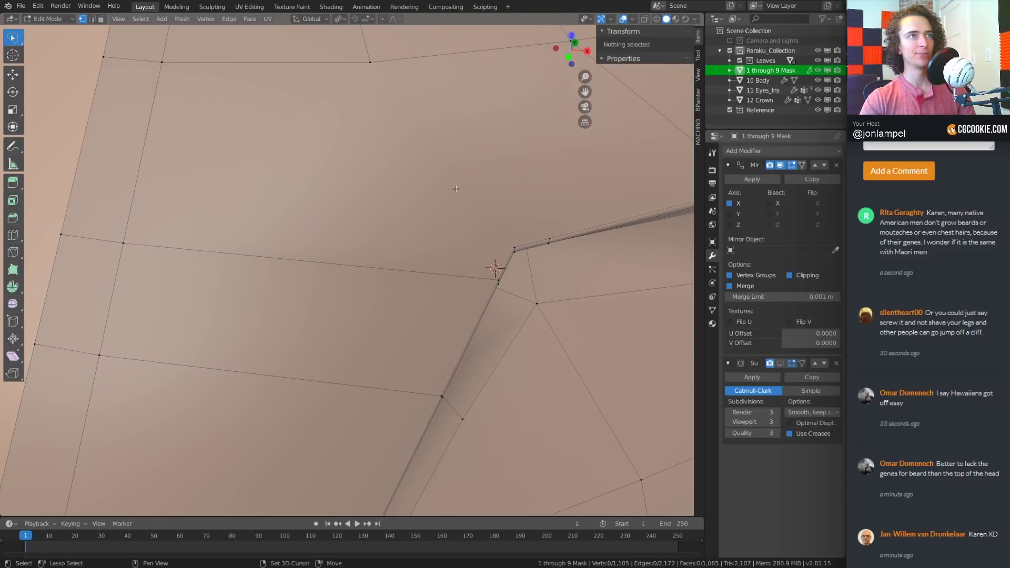
{"action": "middle_click_drag", "start_coordinate": [456, 189], "coordinate": [468, 254]}
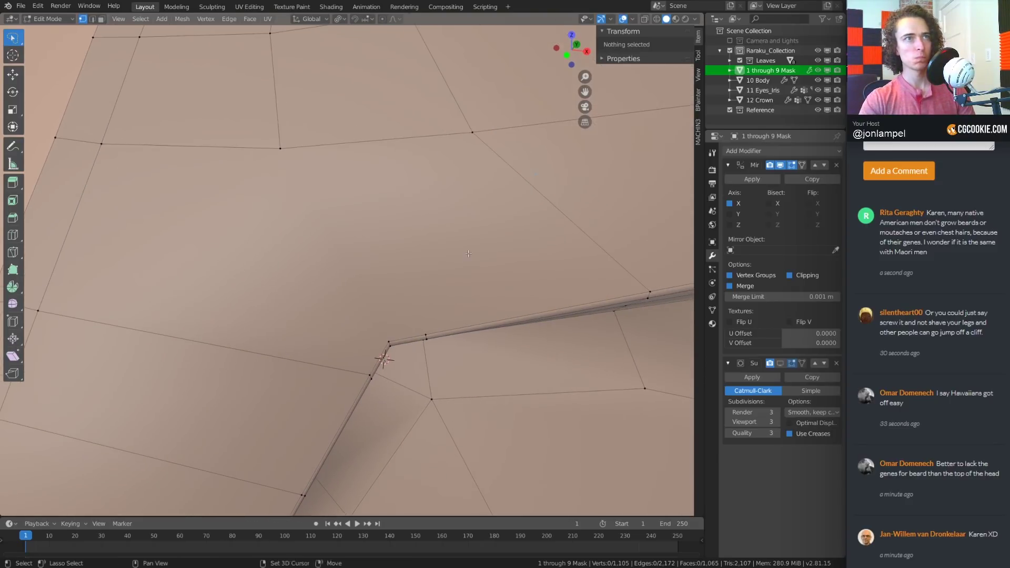
Cut an edge from the forehead row vertex above the brow down to the ledge vertex just outside the brow corner
{"action": "key", "text": "k"}
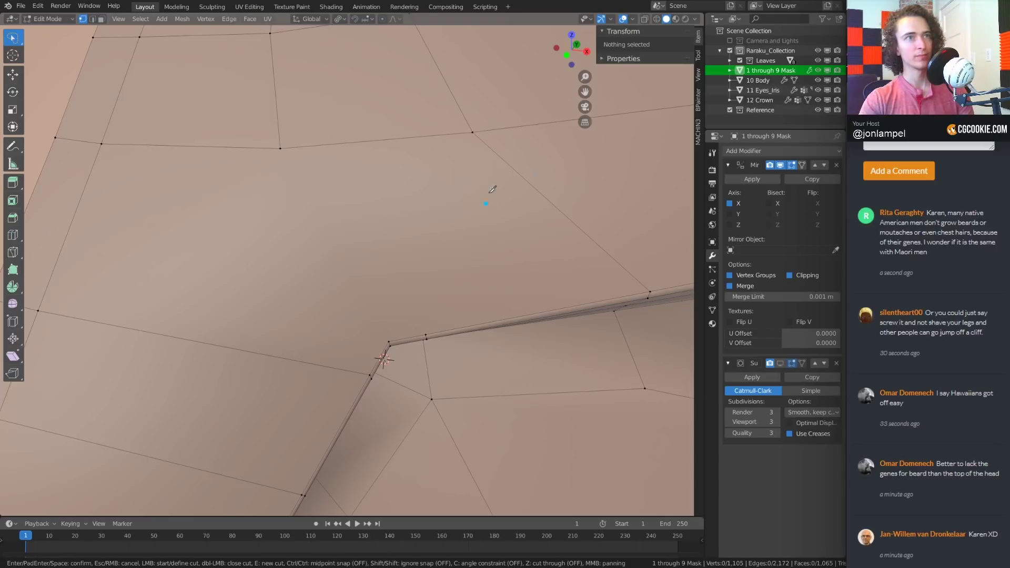
{"action": "left_click", "coordinate": [472, 132]}
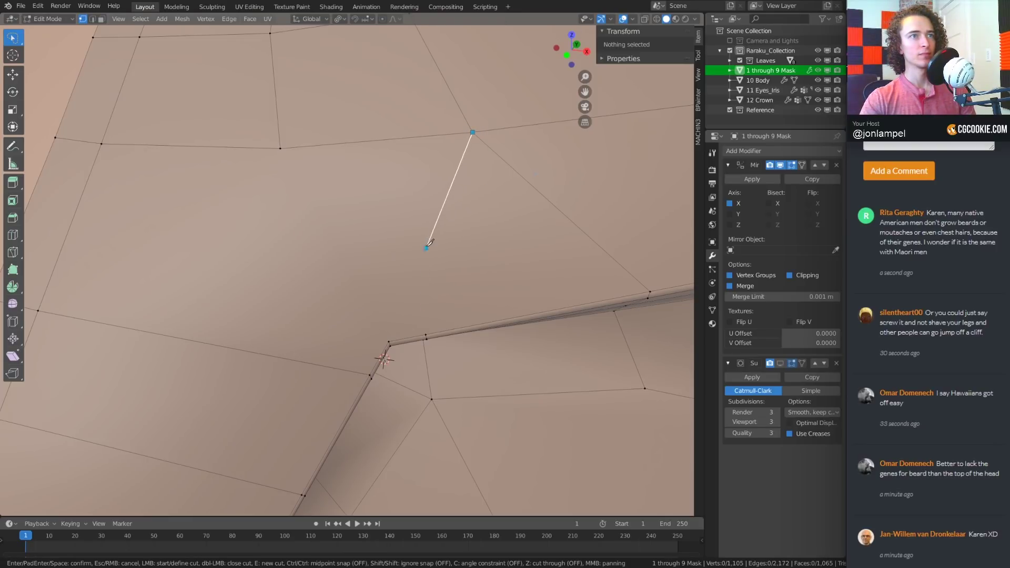
{"action": "left_click", "coordinate": [426, 334]}
{"action": "key", "text": "Return"}
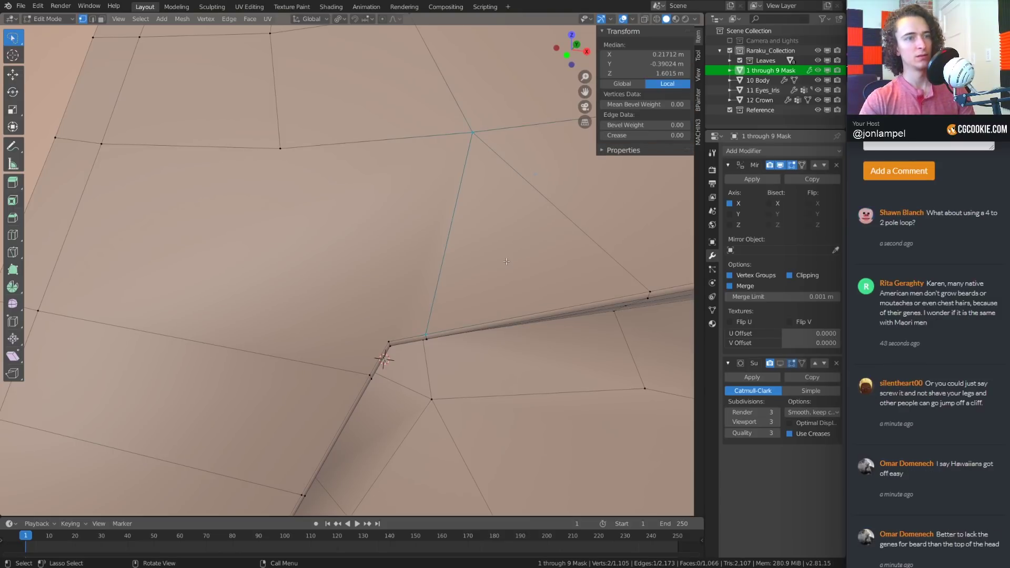
Add a vertex near the middle of the new edge and move it by X -0.0207, Y -0.00974, Z -0.00709 m
{"action": "left_click", "coordinate": [429, 328]}
{"action": "key", "text": "ctrl+r"}
{"action": "left_click", "coordinate": [449, 234]}
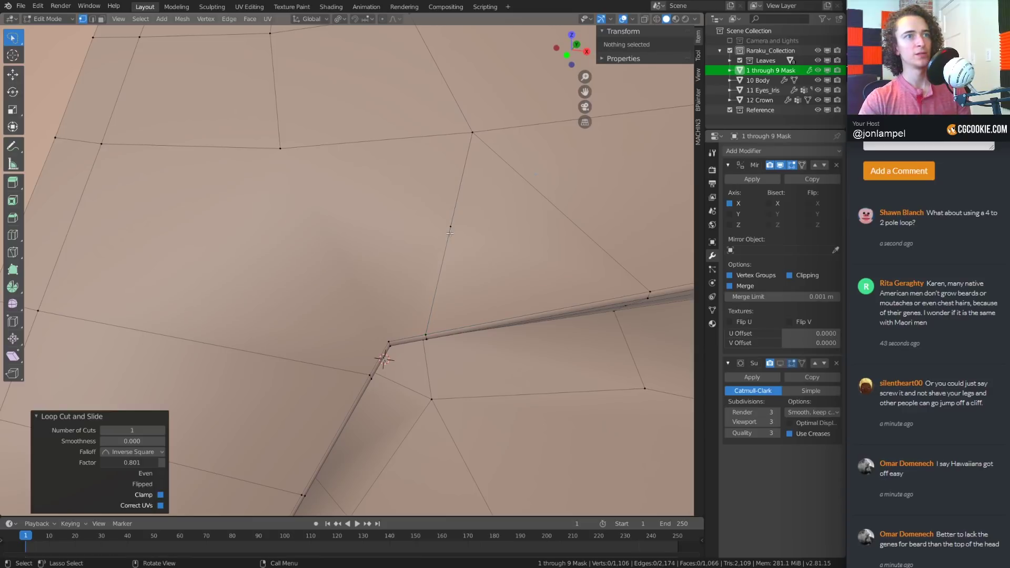
{"action": "left_click", "coordinate": [452, 226]}
{"action": "key", "text": "g"}
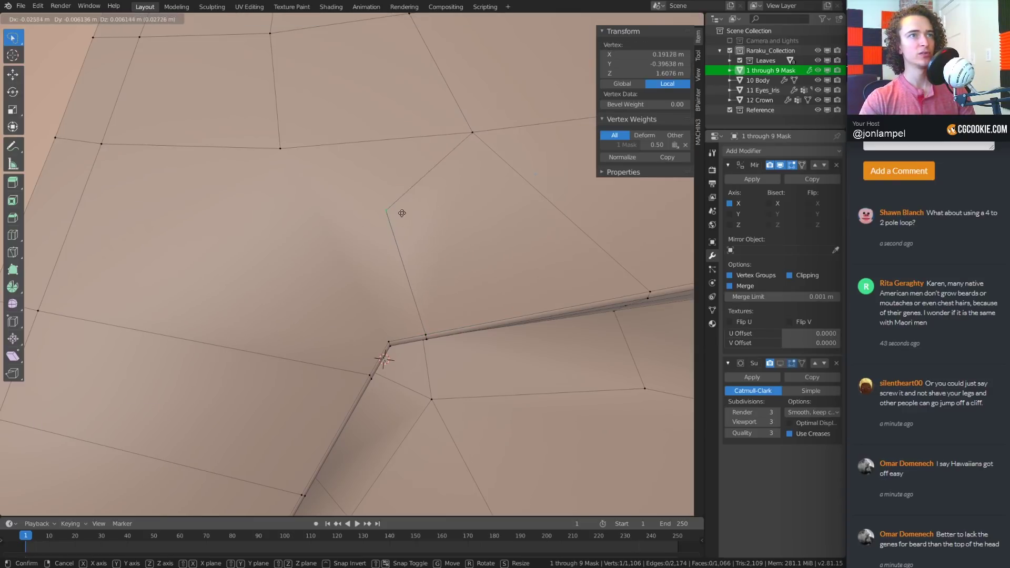
{"action": "left_click", "coordinate": [408, 245]}
Cut from the moved vertex inward to a new point above the brow corner and up to the row vertex above it
{"action": "middle_click_drag", "start_coordinate": [408, 245], "coordinate": [439, 250]}
{"action": "key", "text": "k"}
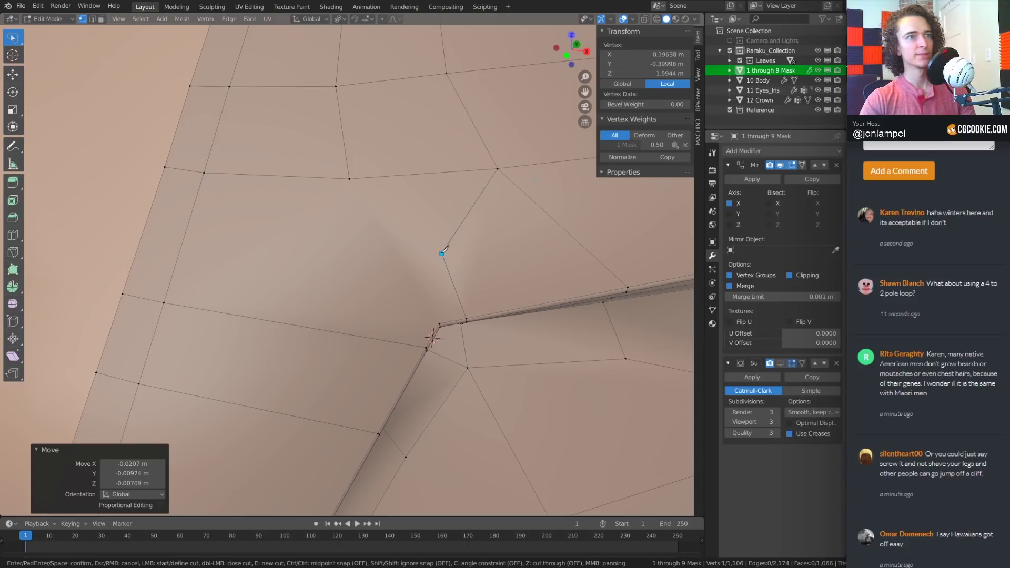
{"action": "left_click", "coordinate": [362, 262]}
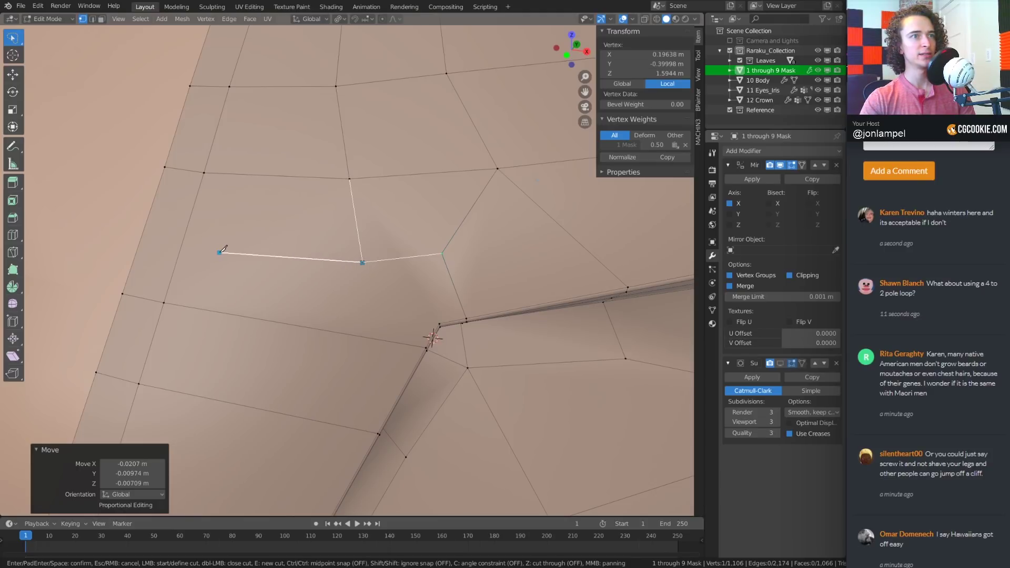
{"action": "key", "text": "Return"}
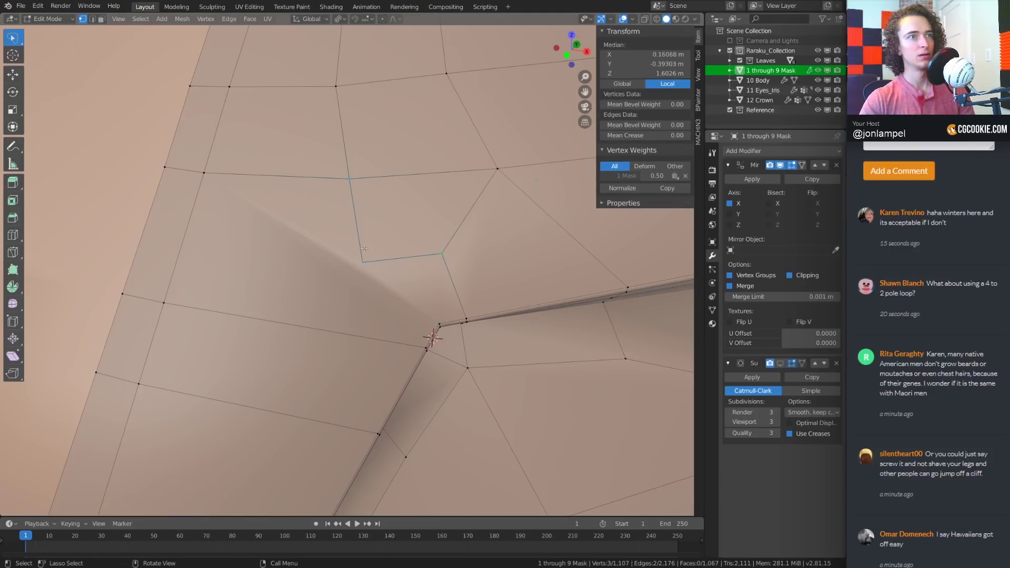
Examine the edge flow between the new cut, the brow corner and the outer ledge vertices
{"action": "middle_click_drag", "start_coordinate": [220, 252], "coordinate": [420, 243]}
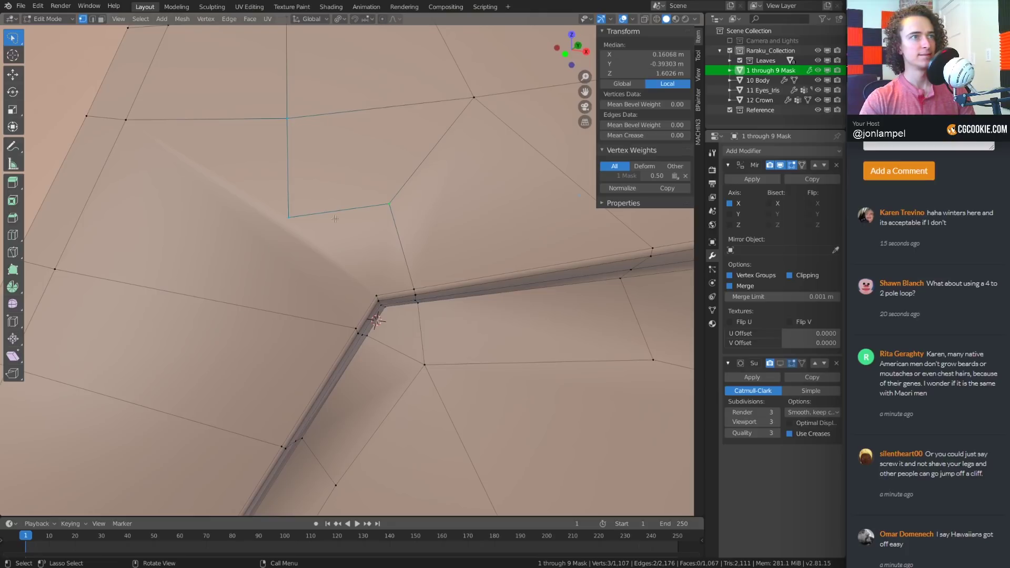
{"action": "left_click", "coordinate": [289, 215]}
{"action": "middle_click_drag", "start_coordinate": [292, 214], "coordinate": [382, 216]}
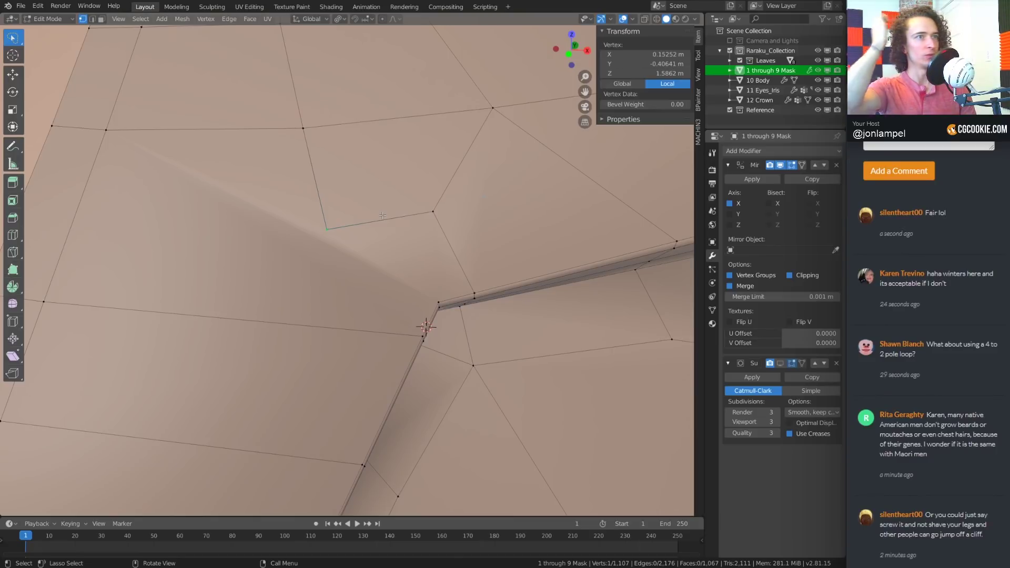
{"action": "middle_click_drag", "start_coordinate": [431, 246], "coordinate": [378, 215], "text": "shift"}
{"action": "middle_click_drag", "start_coordinate": [378, 161], "coordinate": [460, 181], "text": "shift"}
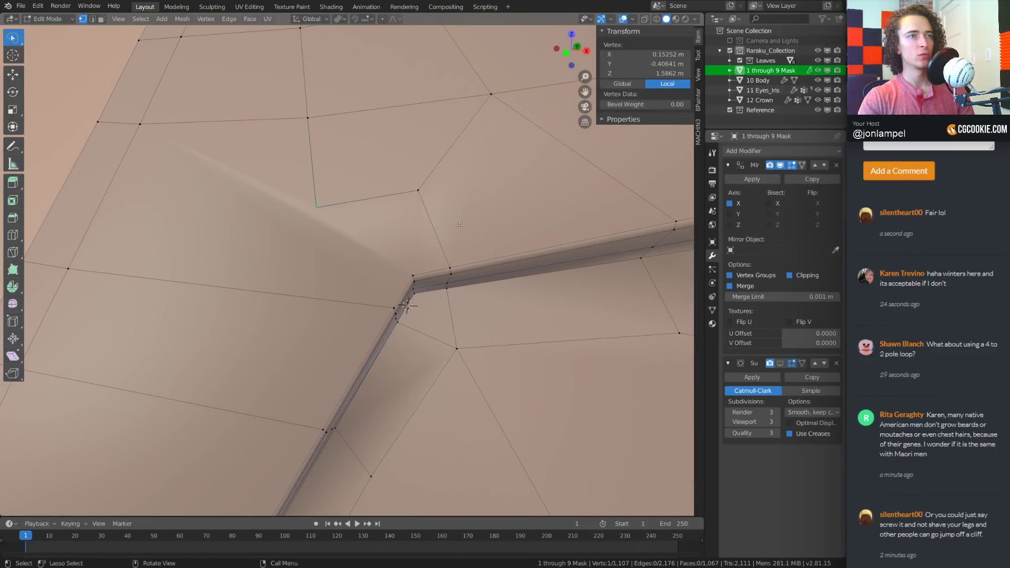
{"action": "middle_click_drag", "start_coordinate": [450, 233], "coordinate": [426, 241]}
{"action": "left_click", "coordinate": [372, 298], "text": "ctrl"}
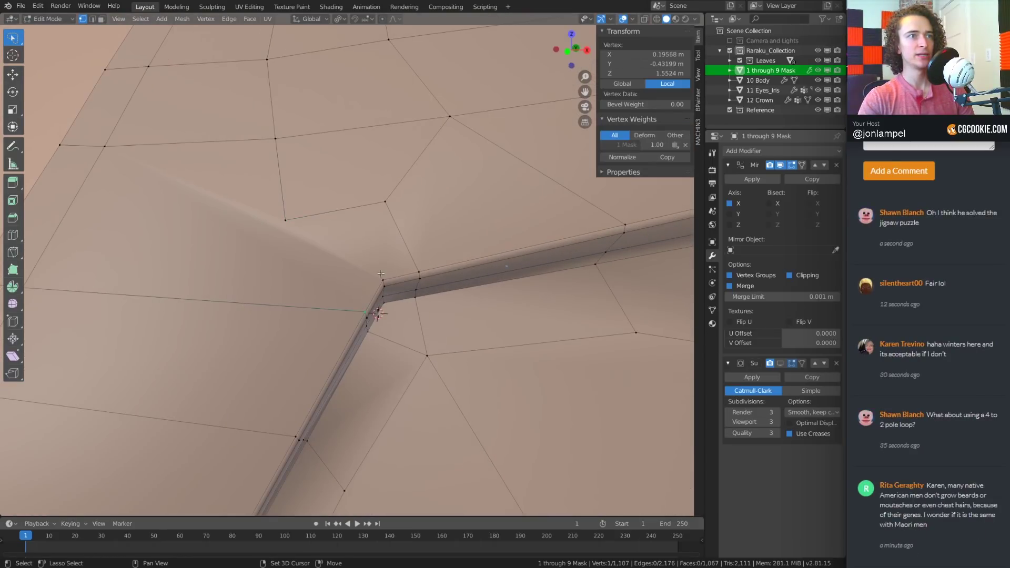
{"action": "middle_click_drag", "start_coordinate": [478, 284], "coordinate": [389, 300], "text": "shift"}
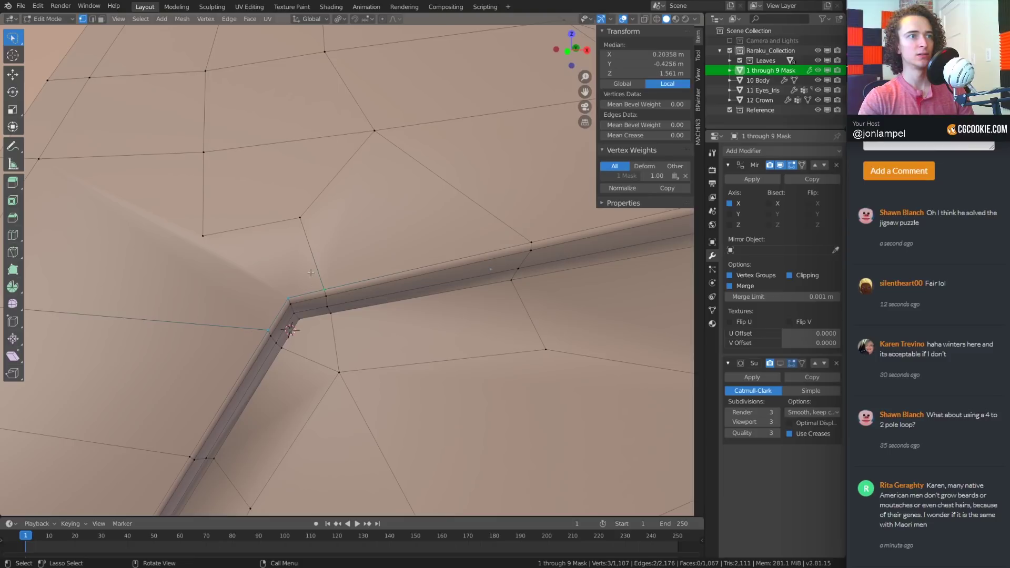
{"action": "left_click", "coordinate": [527, 246]}
{"action": "scroll", "coordinate": [510, 263], "scroll_direction": "down", "scroll_amount": 1}
{"action": "middle_click_drag", "start_coordinate": [512, 263], "coordinate": [496, 266], "text": "shift"}
{"action": "key", "text": "k"}
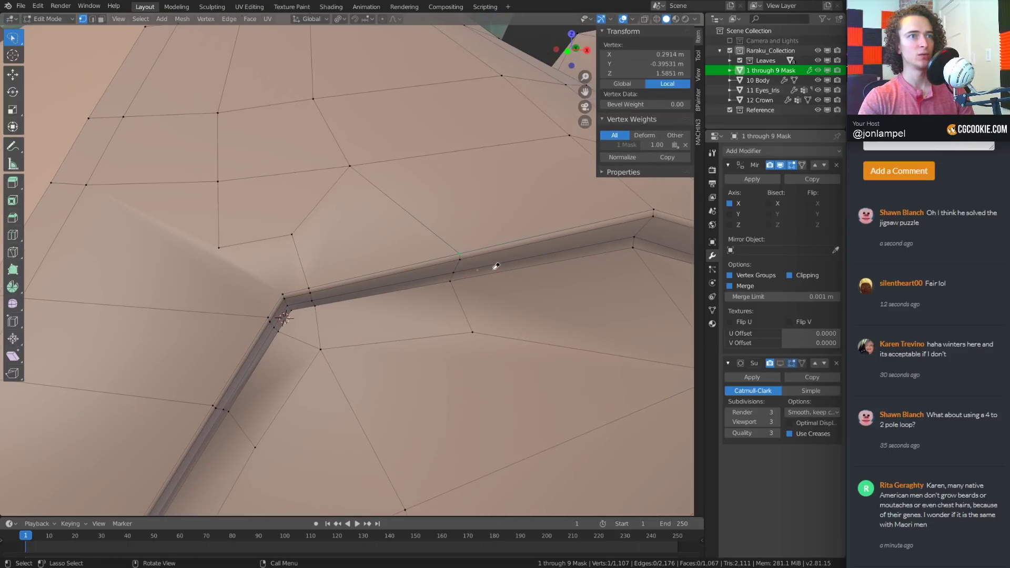
Connect the brow corner's upper ledge vertex to the inner bend vertex of the new cut
{"action": "middle_click_drag", "start_coordinate": [343, 293], "coordinate": [461, 291], "text": "shift"}
{"action": "middle_click_drag", "start_coordinate": [502, 292], "coordinate": [523, 323], "text": "shift"}
{"action": "left_click", "coordinate": [326, 281], "text": "shift"}
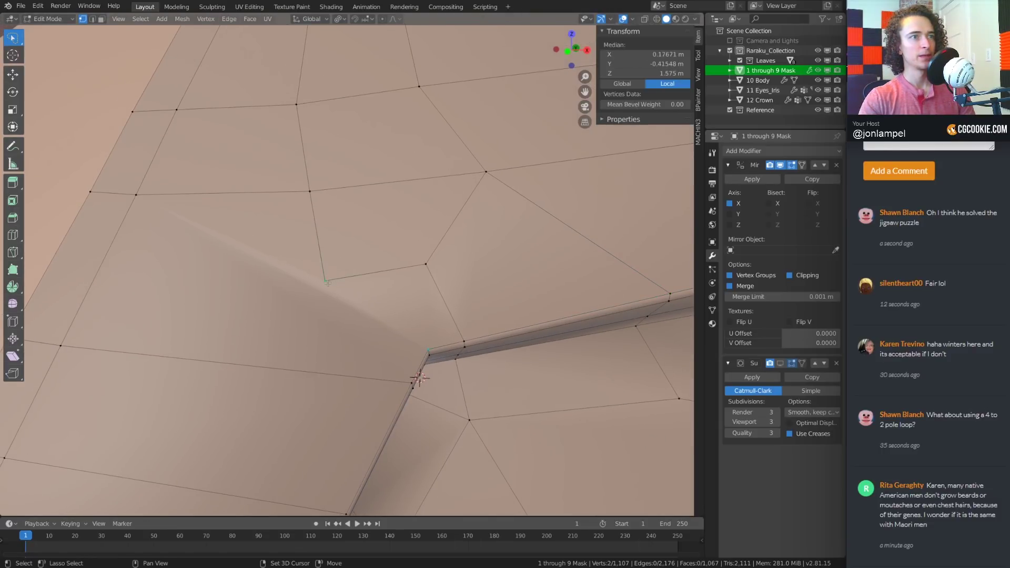
{"action": "key", "text": "j"}
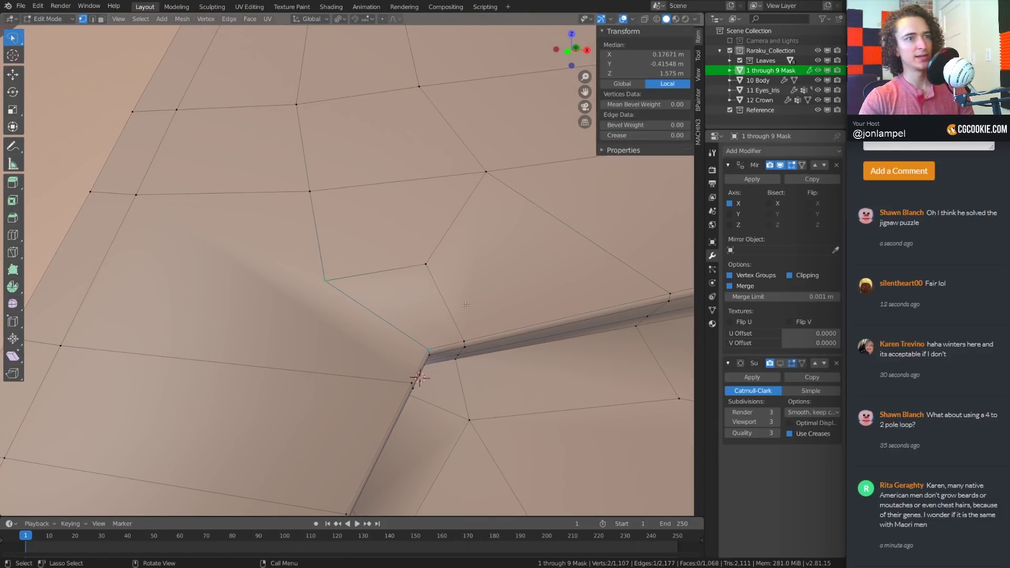
Cut an edge from the inner bend vertex across the narrow column to the mirror seam
{"action": "left_click", "coordinate": [324, 286]}
{"action": "middle_click_drag", "start_coordinate": [325, 287], "coordinate": [356, 296], "text": "shift"}
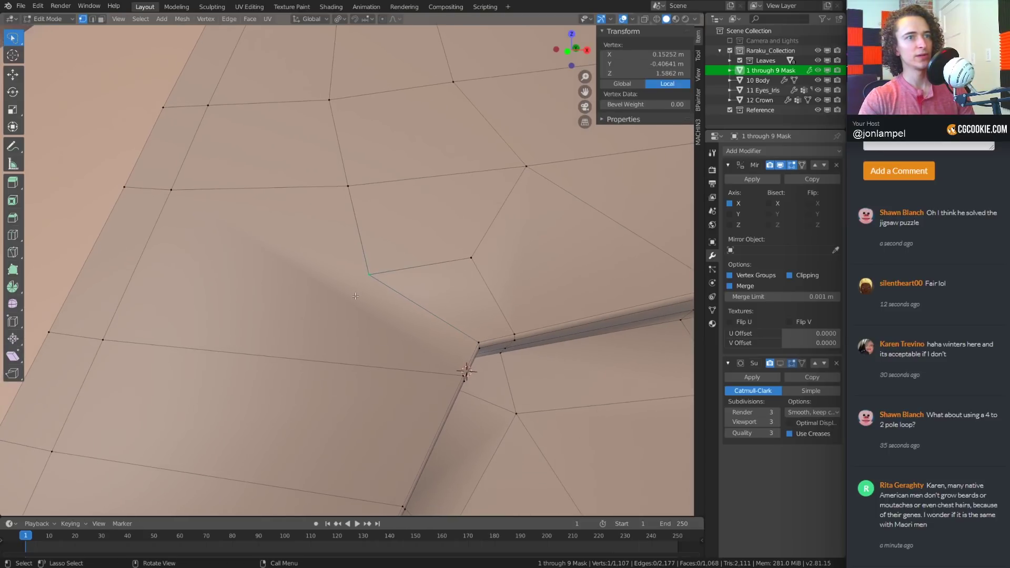
{"action": "key", "text": "k"}
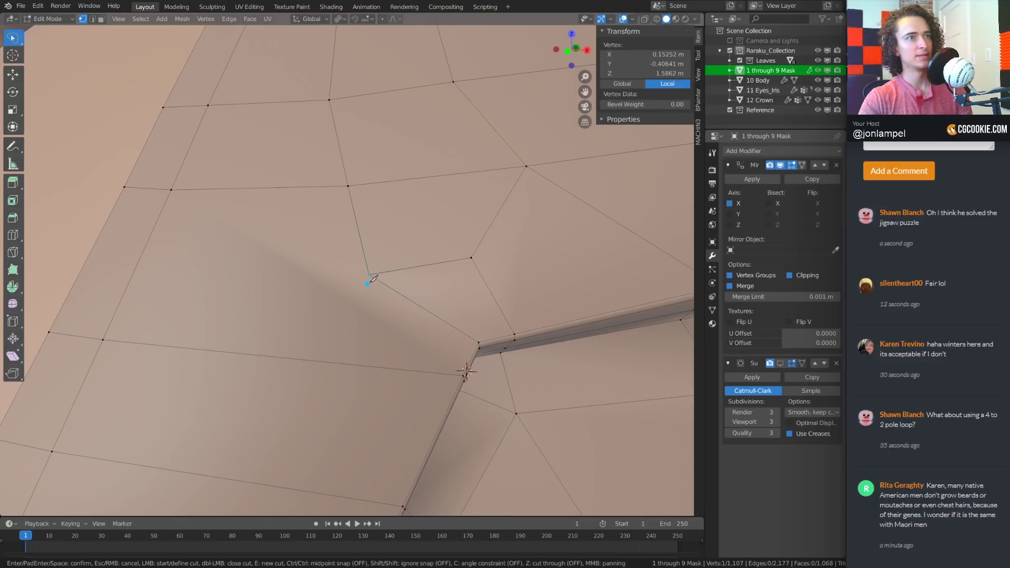
{"action": "left_click", "coordinate": [369, 274]}
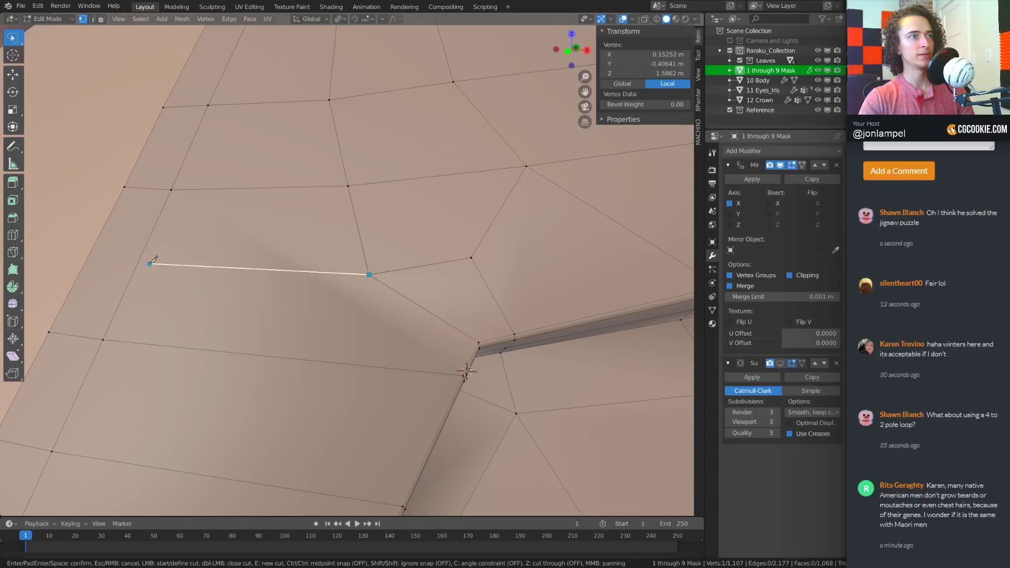
{"action": "left_click", "coordinate": [91, 253]}
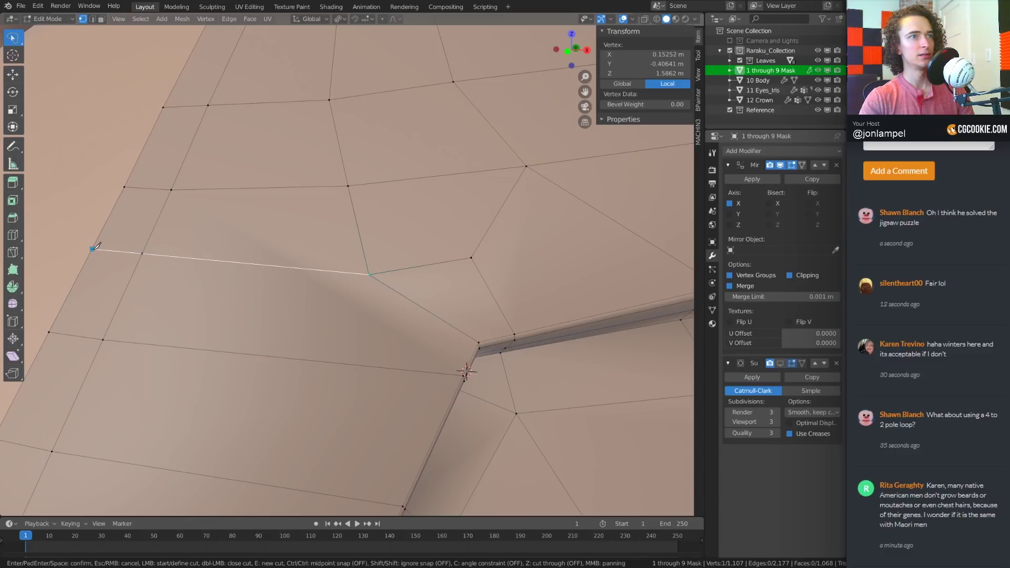
{"action": "key", "text": "Return"}
Try cutting from the bend vertex down across one row, over to the seam and out to the next ledge vertex, then undo it
{"action": "middle_click_drag", "start_coordinate": [376, 299], "coordinate": [389, 282], "text": "shift"}
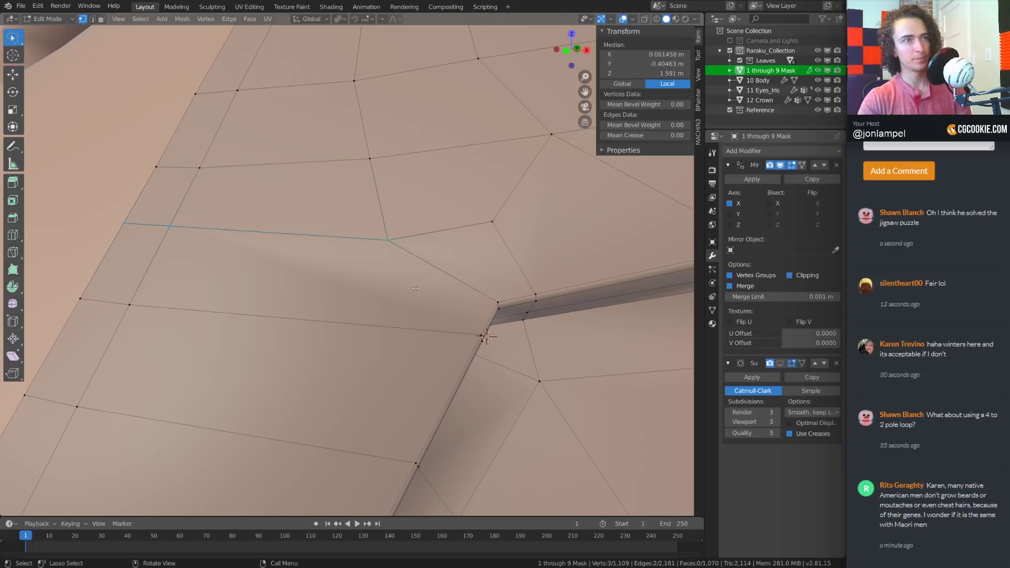
{"action": "key", "text": "k"}
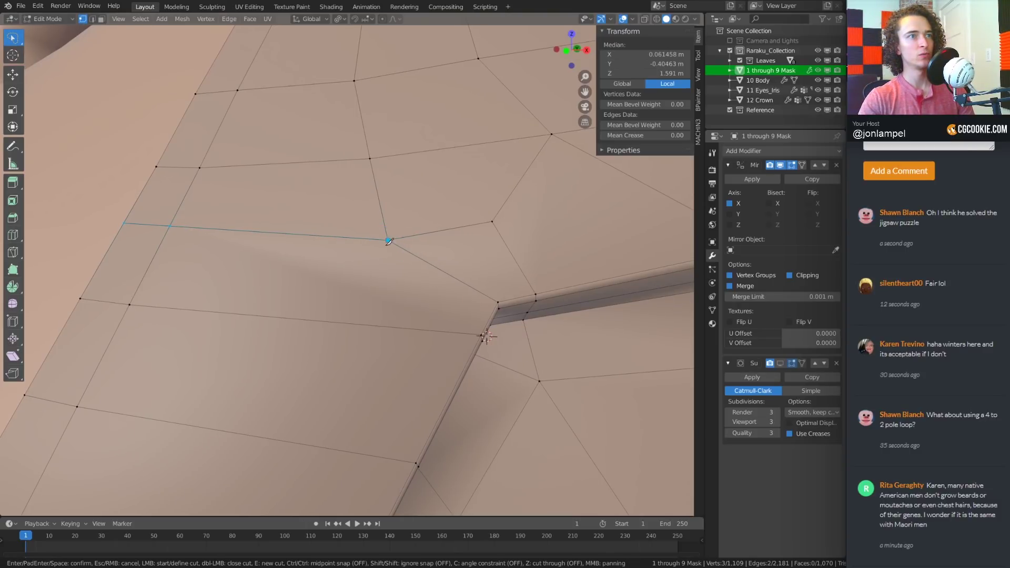
{"action": "left_click", "coordinate": [388, 241]}
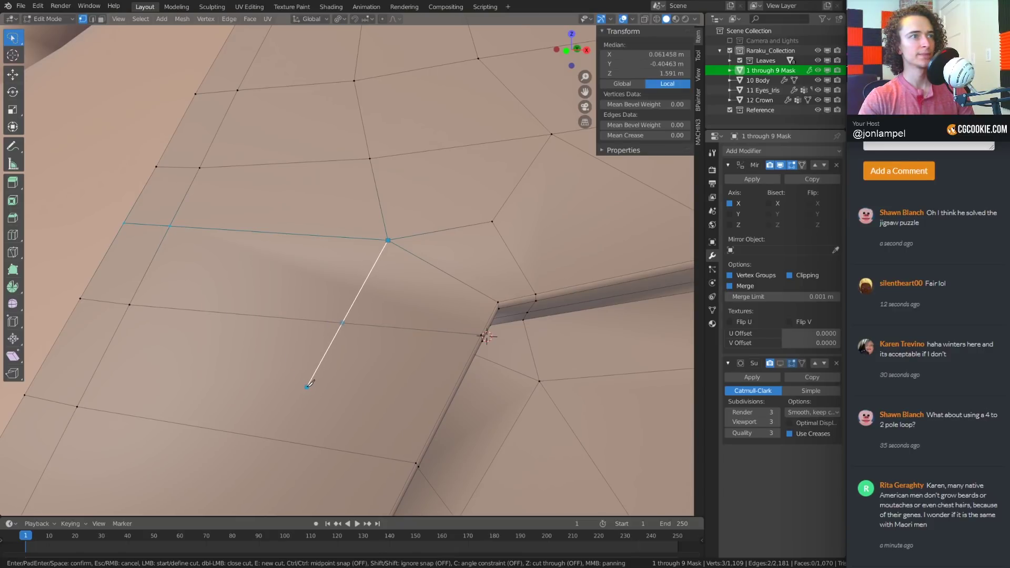
{"action": "left_click", "coordinate": [307, 386]}
{"action": "left_click", "coordinate": [56, 342]}
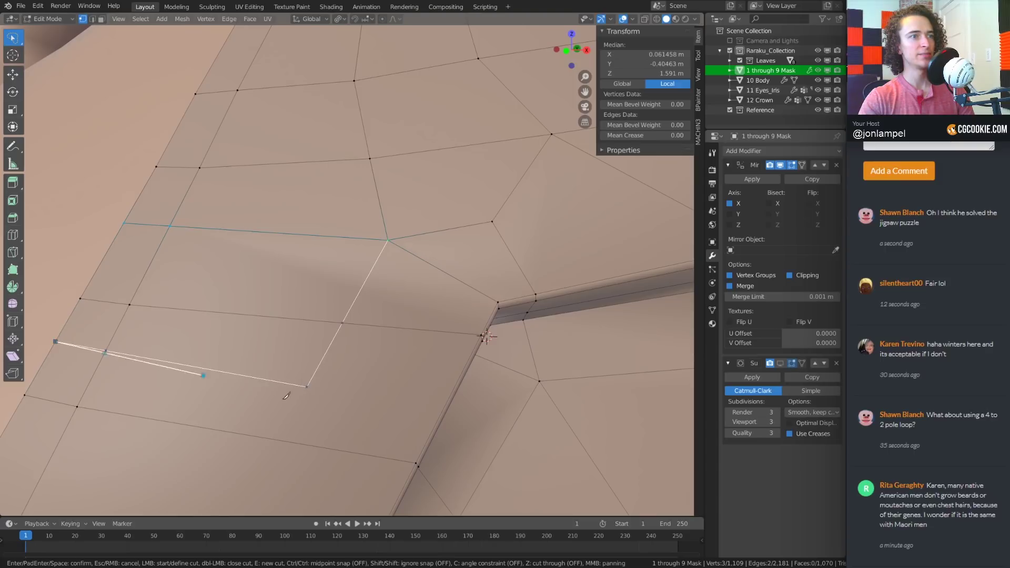
{"action": "left_click", "coordinate": [307, 387]}
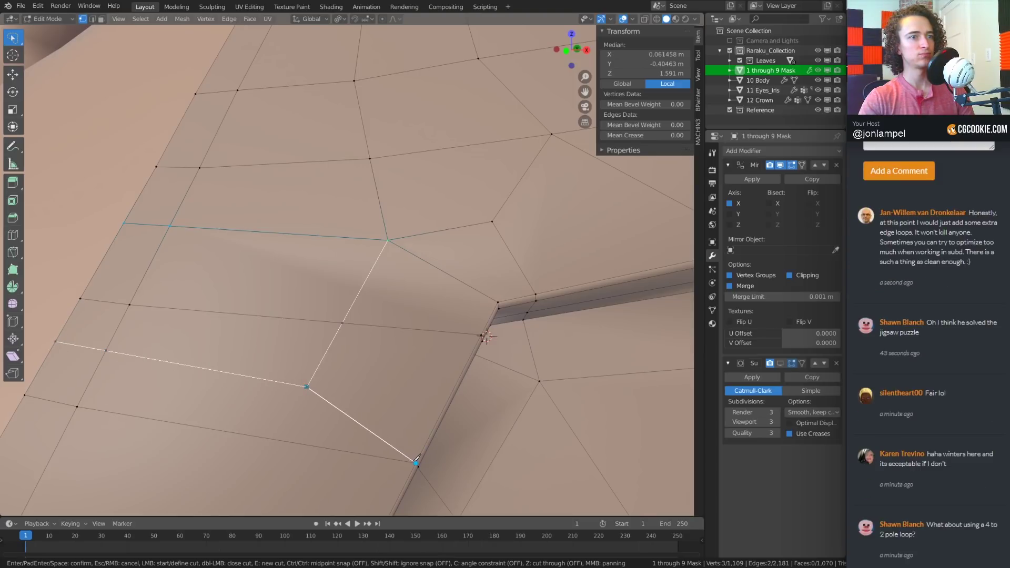
{"action": "left_click", "coordinate": [417, 462]}
{"action": "key", "text": "Return"}
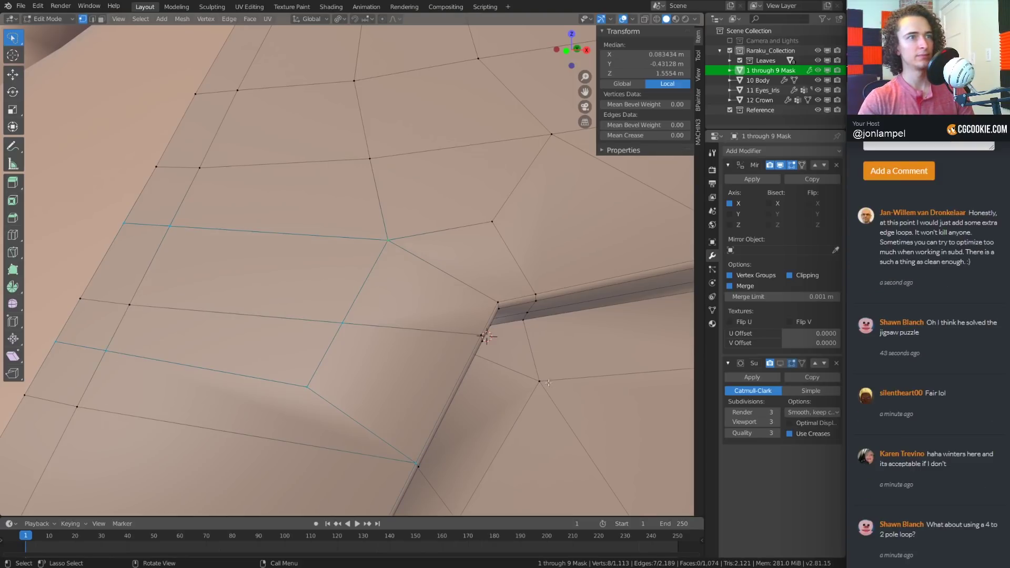
{"action": "middle_click_drag", "start_coordinate": [392, 422], "coordinate": [420, 349]}
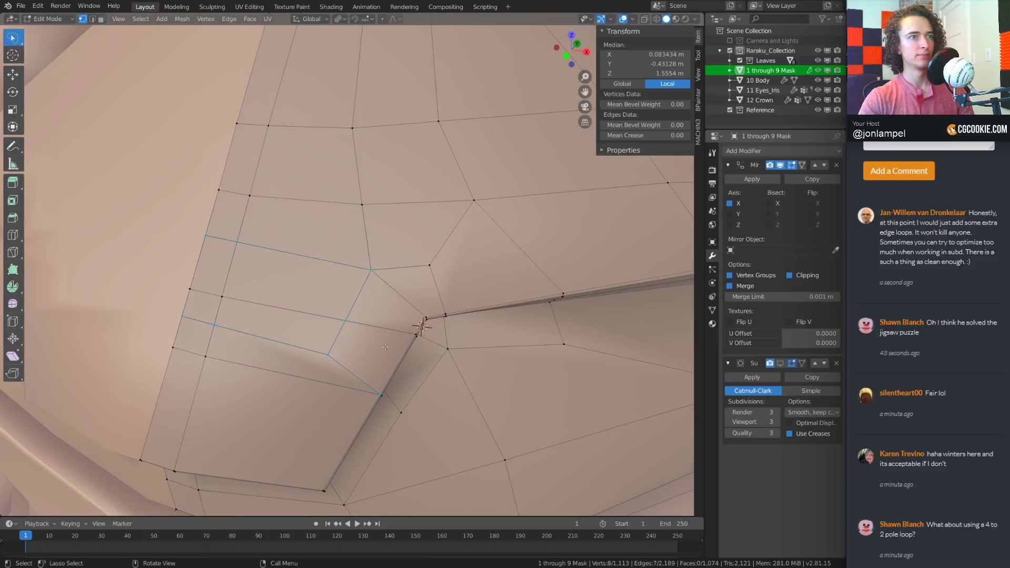
{"action": "key", "text": "ctrl+z"}
Cut from the bend vertex down across two rows, branching inward to the seam and outward to the panel's bottom corner vertex
{"action": "middle_click_drag", "start_coordinate": [346, 335], "coordinate": [377, 287], "text": "shift"}
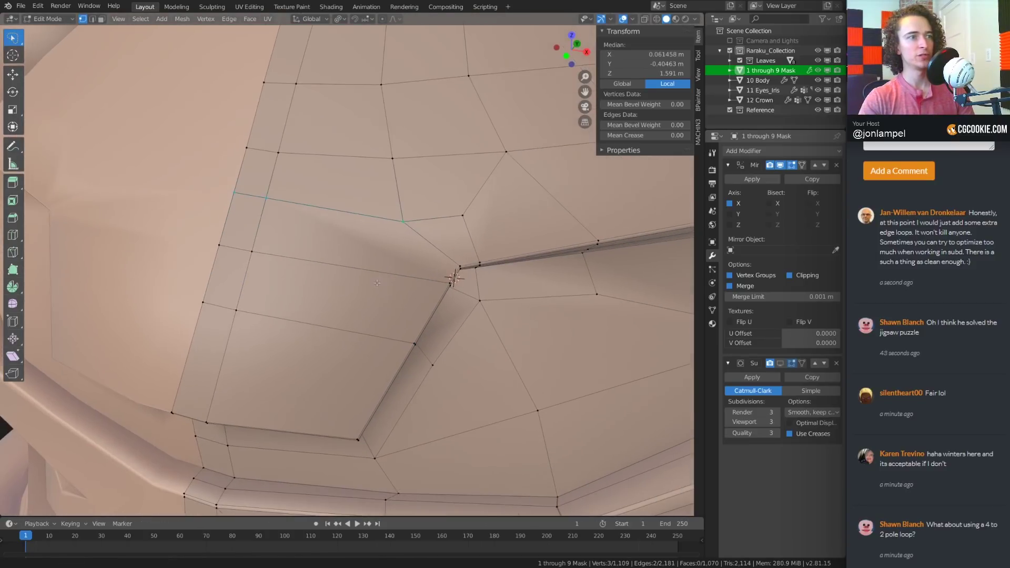
{"action": "key", "text": "k"}
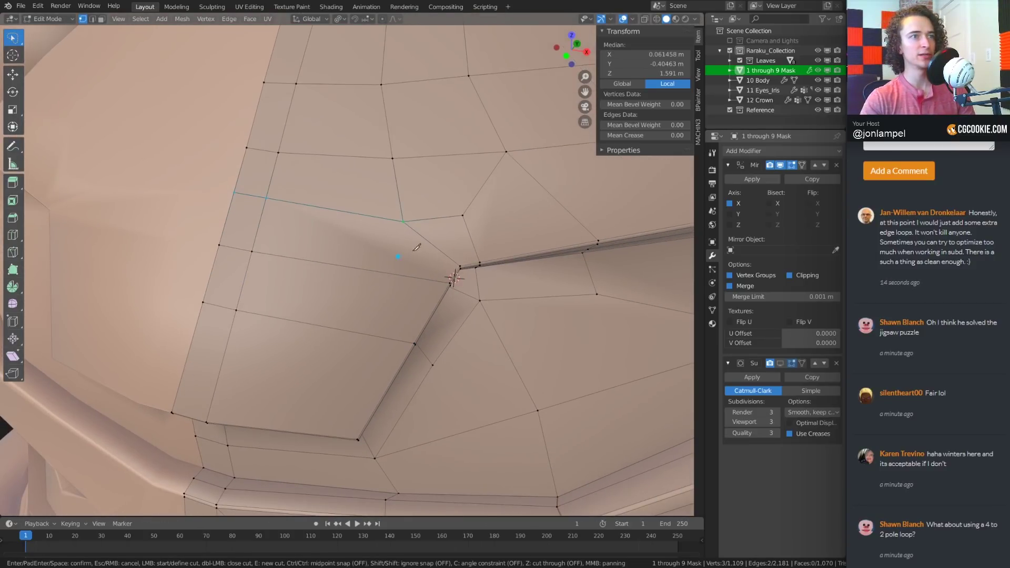
{"action": "left_click", "coordinate": [403, 221]}
{"action": "left_click", "coordinate": [332, 401]}
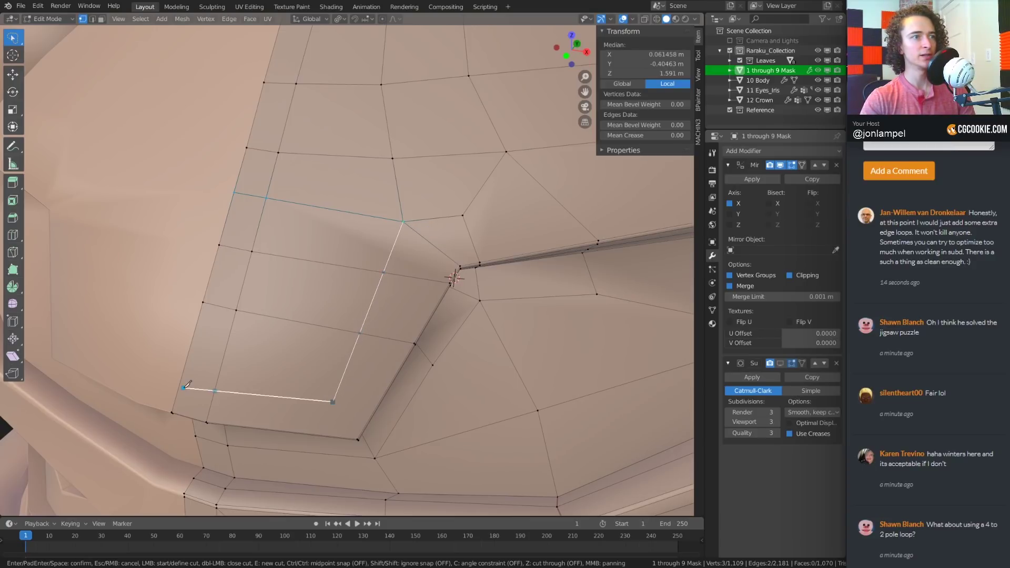
{"action": "left_click", "coordinate": [182, 374]}
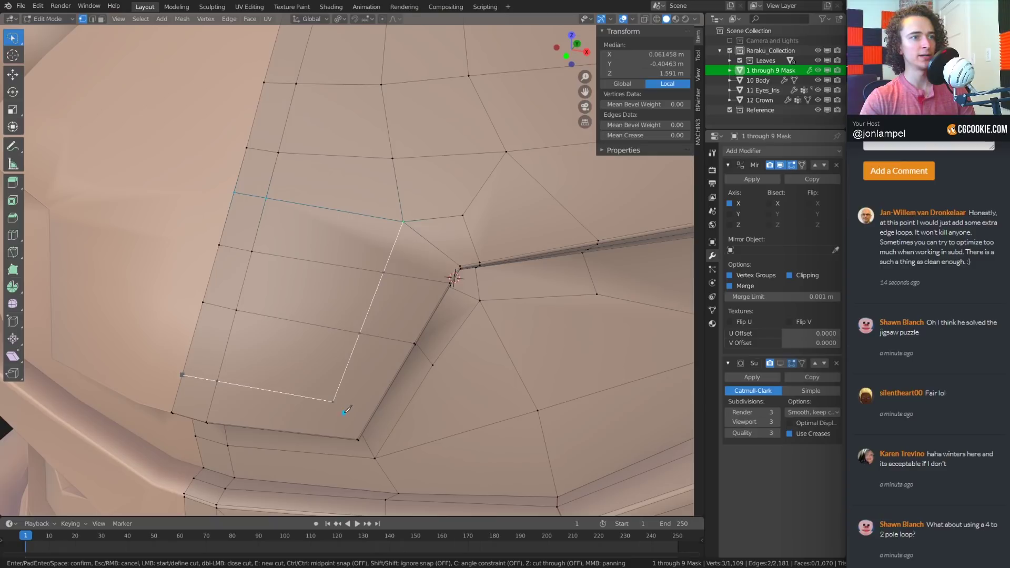
{"action": "left_click", "coordinate": [358, 439]}
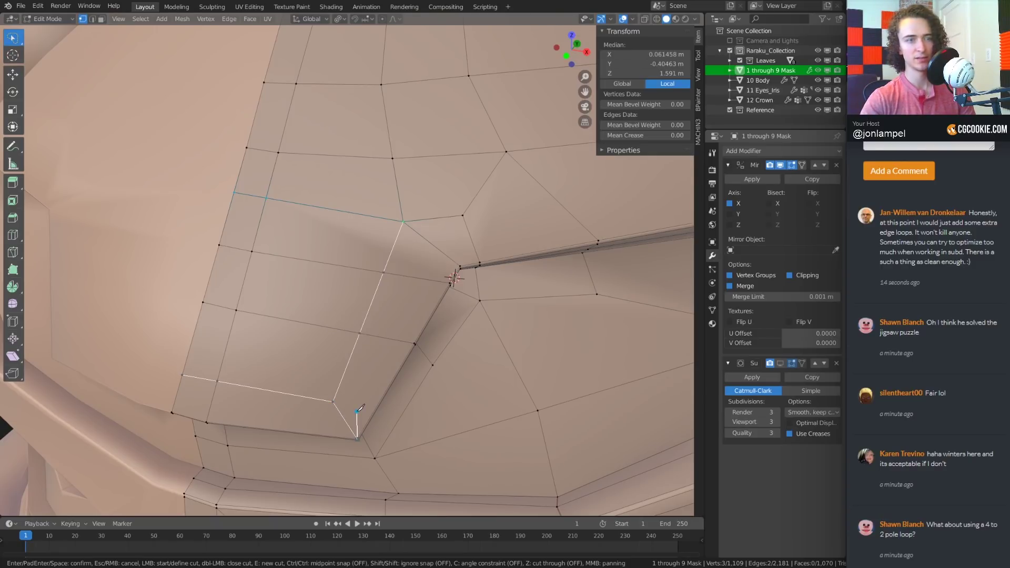
{"action": "key", "text": "Return"}
Slide the bend vertex toward the brow corner by a factor of 0.072
{"action": "middle_click_drag", "start_coordinate": [491, 308], "coordinate": [444, 328], "text": "shift"}
{"action": "scroll", "coordinate": [444, 308], "scroll_direction": "down", "scroll_amount": 4}
{"action": "scroll", "coordinate": [445, 305], "scroll_direction": "up", "scroll_amount": 3}
{"action": "scroll", "coordinate": [445, 305], "scroll_direction": "up", "scroll_amount": 2}
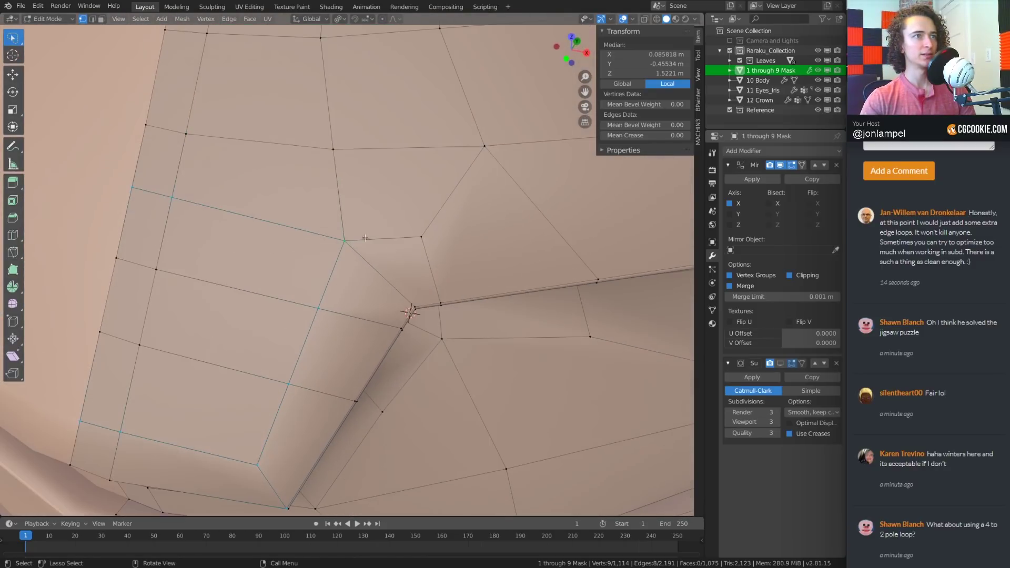
{"action": "left_click", "coordinate": [350, 242]}
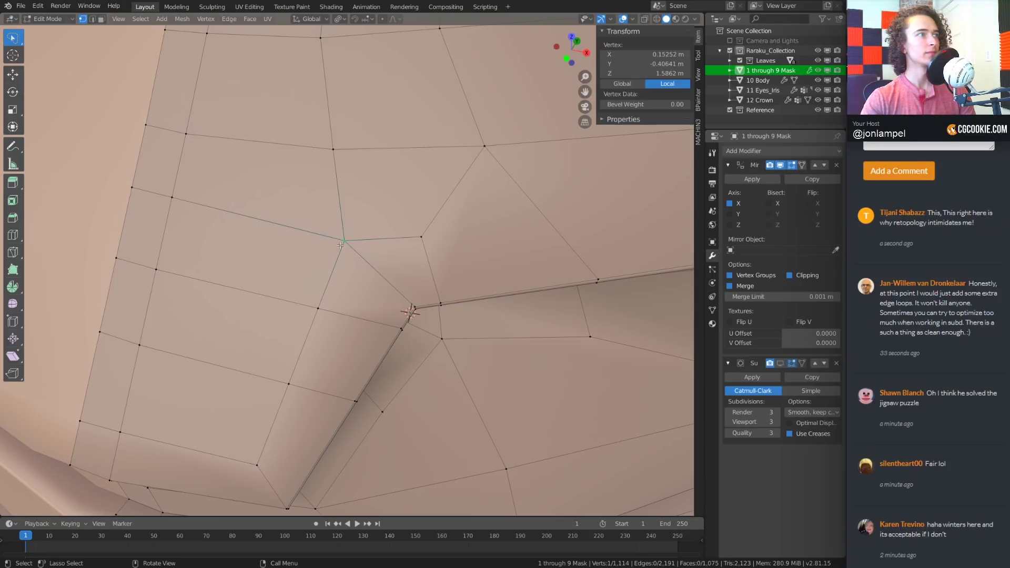
{"action": "key", "text": "shift+v"}
{"action": "left_click", "coordinate": [347, 249]}
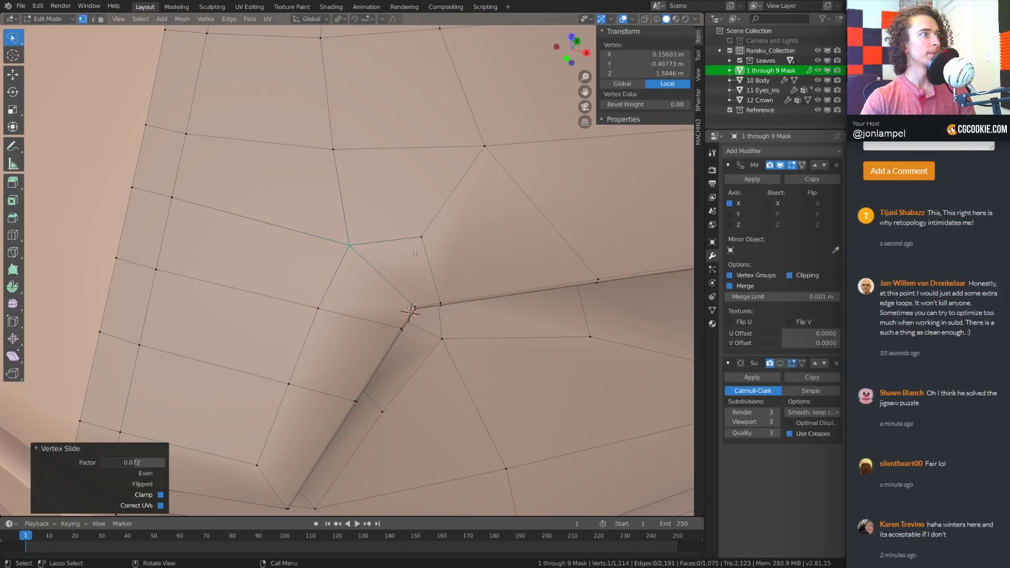
Slide the vertex just above the brow corner by a factor of 0.004
{"action": "left_click", "coordinate": [421, 236]}
{"action": "key", "text": "shift+v"}
{"action": "left_click", "coordinate": [421, 237]}
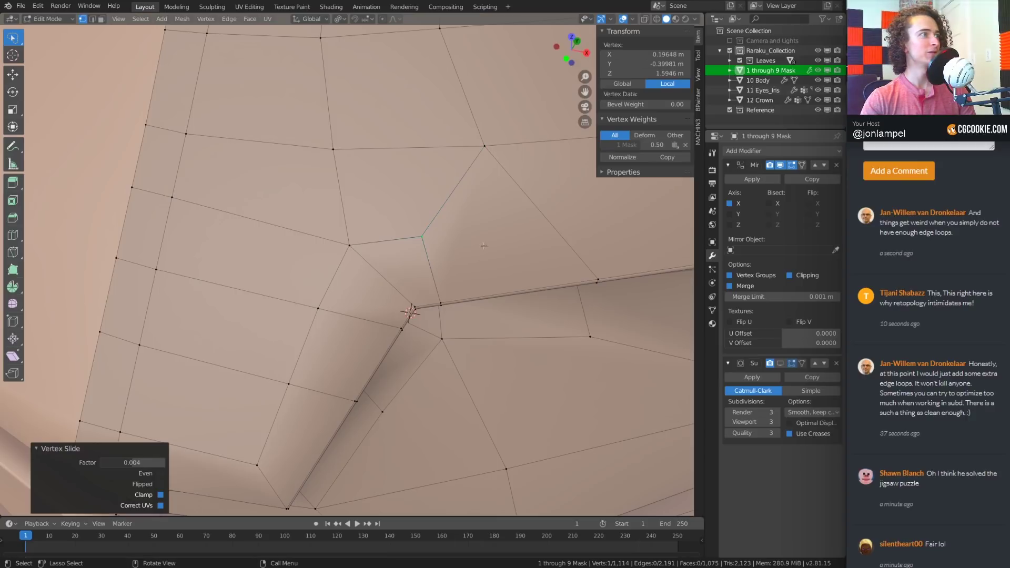
Leave mesh editing and enable the Subdivision Surface modifier's viewport display on the mask
{"action": "middle_click_drag", "start_coordinate": [483, 248], "coordinate": [358, 272], "text": "shift"}
{"action": "scroll", "coordinate": [415, 220], "scroll_direction": "down", "scroll_amount": 3}
{"action": "key", "text": "Tab"}
{"action": "scroll", "coordinate": [374, 260], "scroll_direction": "down", "scroll_amount": 3}
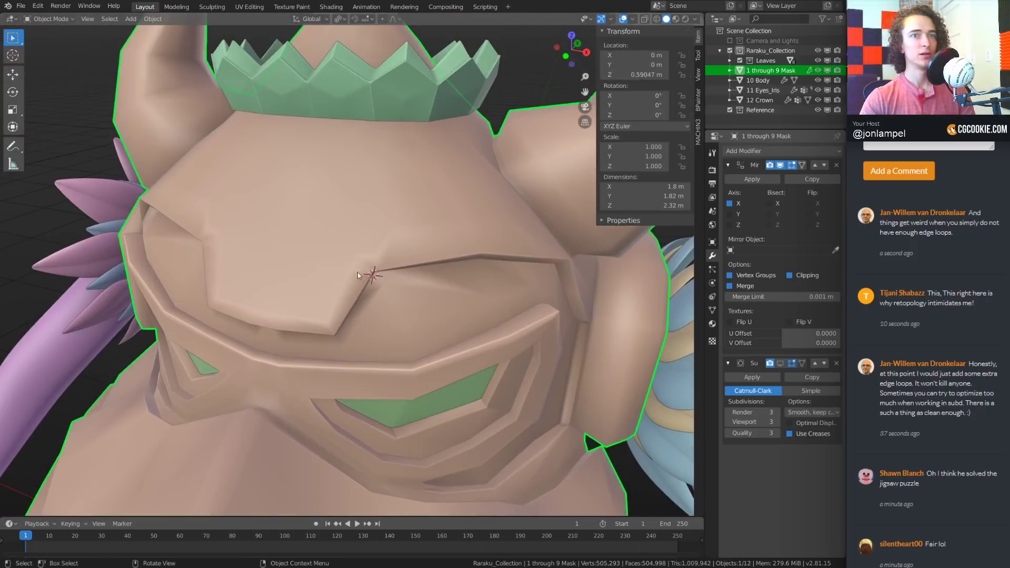
{"action": "left_click", "coordinate": [780, 366]}
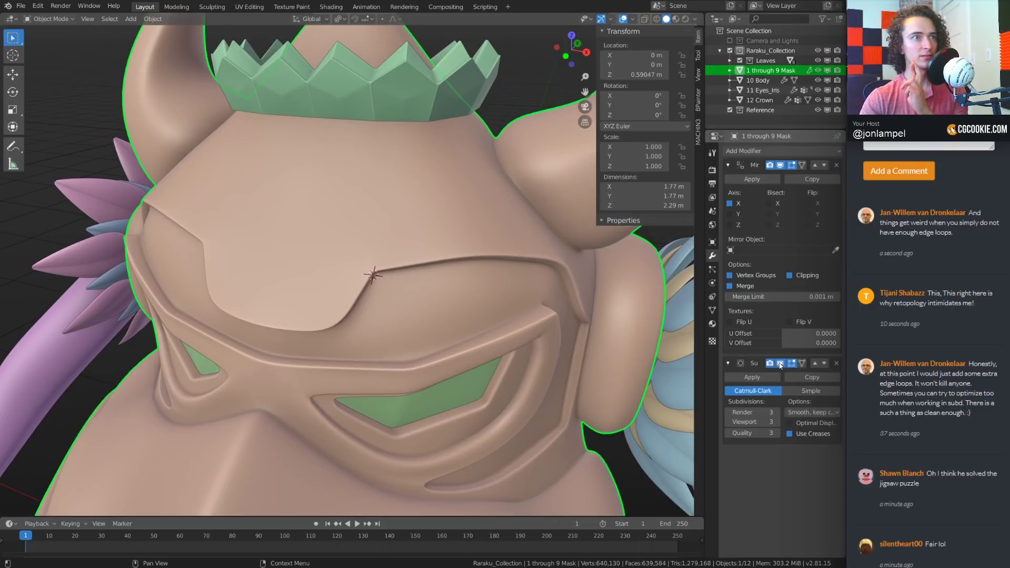
Examine the smoothed forehead surface and ledge around the brow corner from the front and side
{"action": "middle_click_drag", "start_coordinate": [334, 342], "coordinate": [371, 331]}
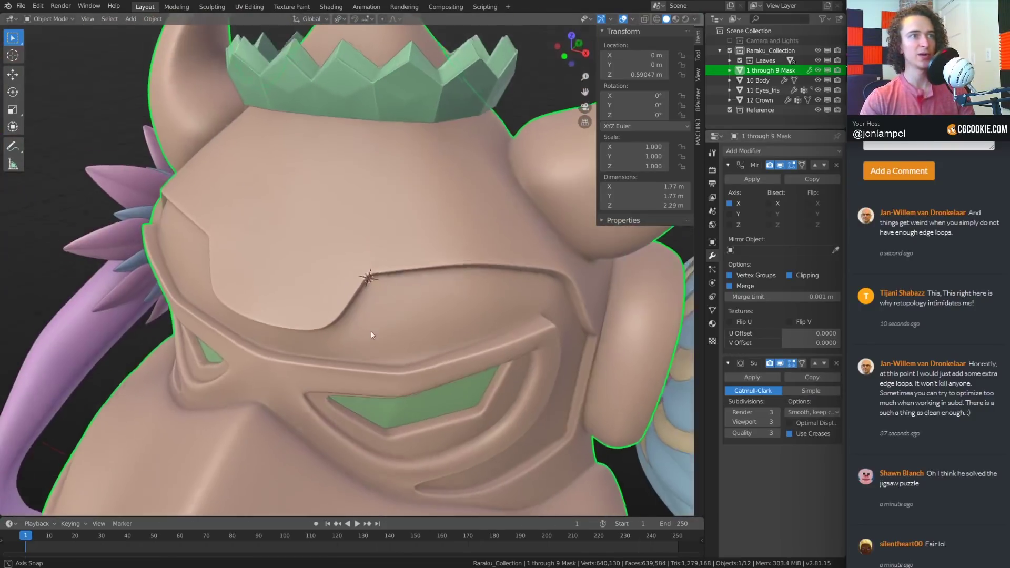
{"action": "scroll", "coordinate": [433, 333], "scroll_direction": "up", "scroll_amount": 5}
{"action": "left_click_drag", "start_coordinate": [318, 251], "coordinate": [394, 215]}
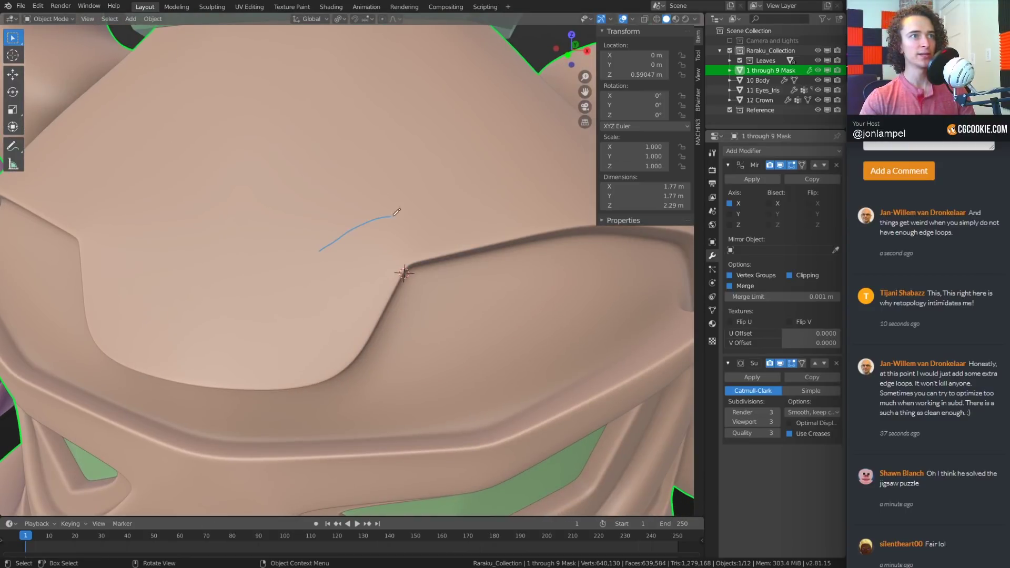
{"action": "middle_click_drag", "start_coordinate": [431, 265], "coordinate": [376, 208]}
{"action": "left_click_drag", "start_coordinate": [383, 206], "coordinate": [345, 205]}
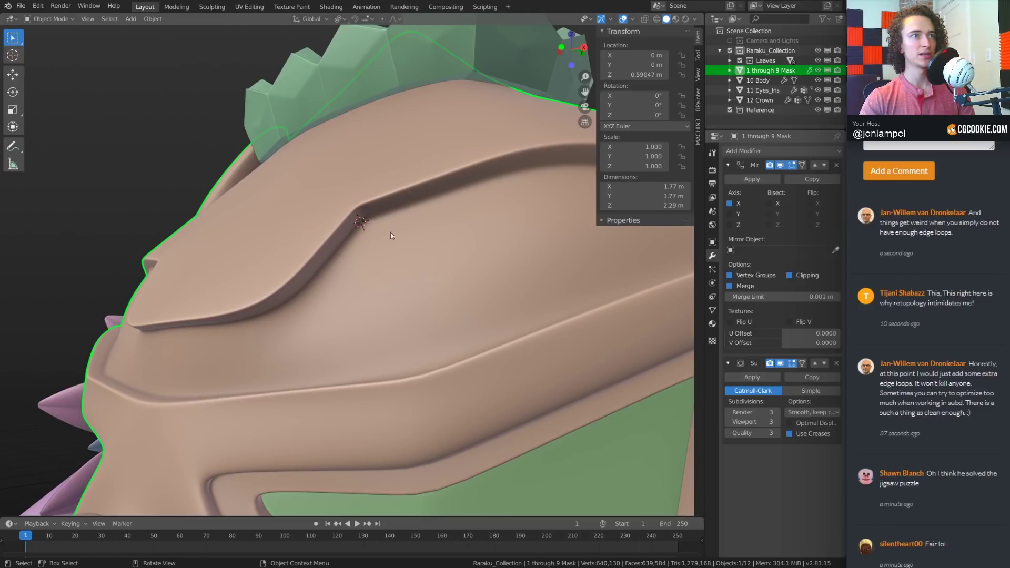
{"action": "middle_click_drag", "start_coordinate": [454, 294], "coordinate": [311, 299]}
Return to mesh editing and slide the vertex one row below the bend vertex toward the ledge by a factor of 0.031
{"action": "key", "text": "ctrl+Tab"}
{"action": "left_click", "coordinate": [389, 272]}
{"action": "middle_click_drag", "start_coordinate": [395, 274], "coordinate": [486, 272]}
{"action": "key", "text": "alt+a"}
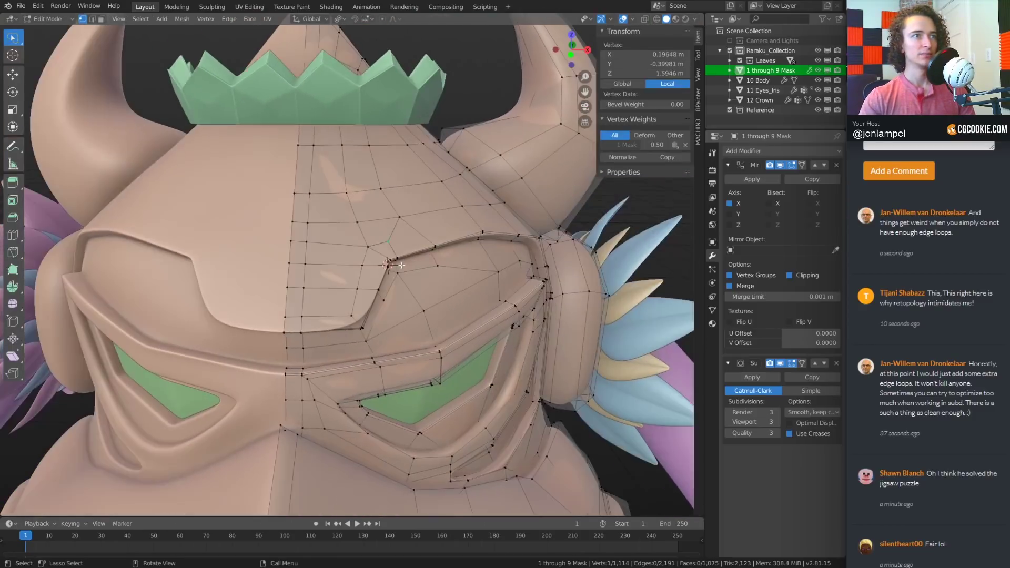
{"action": "scroll", "coordinate": [379, 261], "scroll_direction": "up", "scroll_amount": 8}
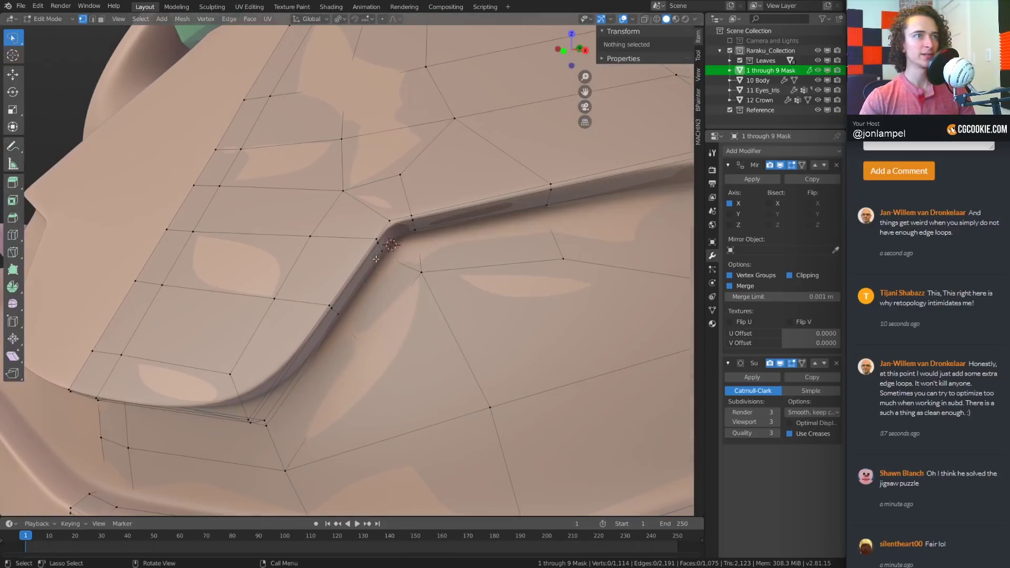
{"action": "left_click", "coordinate": [310, 236]}
{"action": "key", "text": "g"}
{"action": "key", "text": "g"}
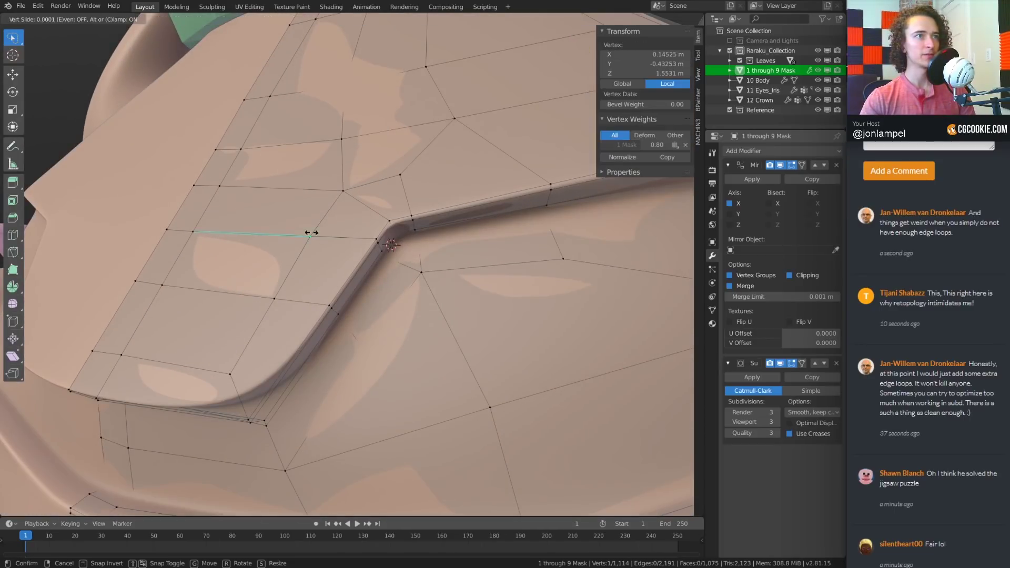
{"action": "left_click", "coordinate": [311, 234]}
Examine the smoothed mask and compare it with the edge flow around the brow corner, panel and ledge peak
{"action": "scroll", "coordinate": [313, 235], "scroll_direction": "down", "scroll_amount": 3}
{"action": "middle_click_drag", "start_coordinate": [315, 236], "coordinate": [533, 269]}
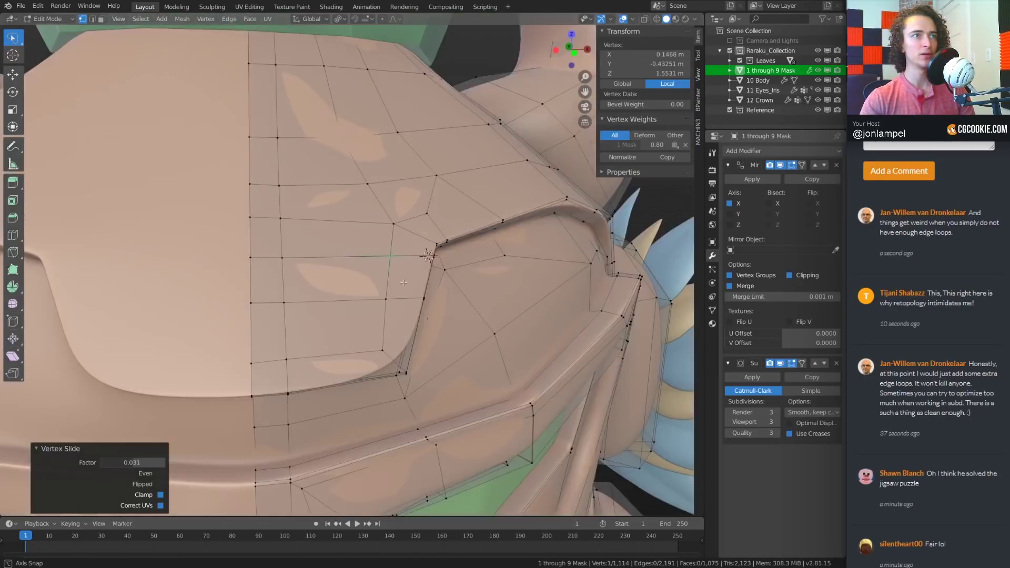
{"action": "key", "text": "ctrl+Tab"}
{"action": "left_click", "coordinate": [488, 283]}
{"action": "scroll", "coordinate": [488, 285], "scroll_direction": "down", "scroll_amount": 5}
{"action": "scroll", "coordinate": [444, 324], "scroll_direction": "up", "scroll_amount": 3}
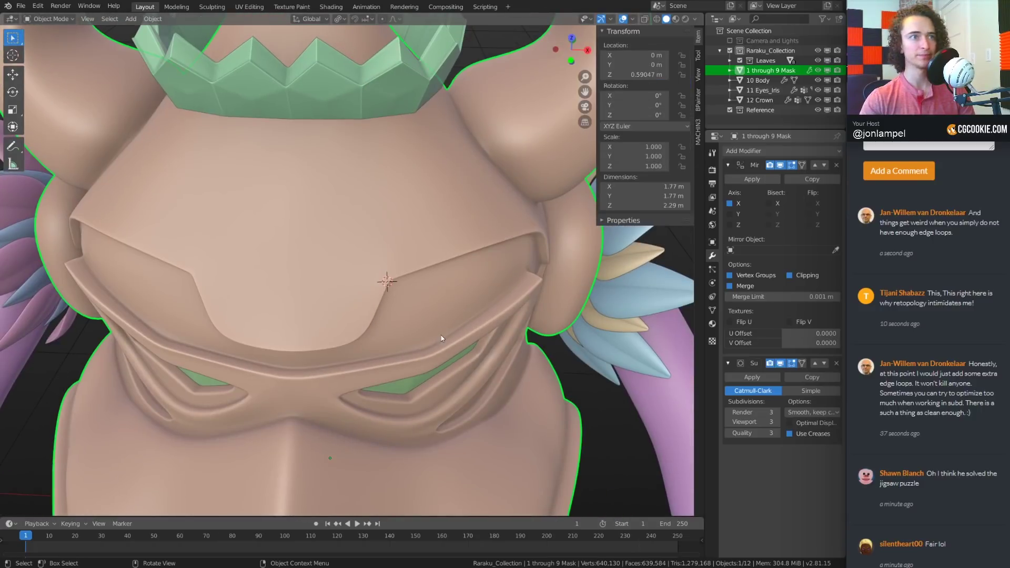
{"action": "key", "text": "Tab"}
{"action": "middle_click_drag", "start_coordinate": [246, 311], "coordinate": [321, 304]}
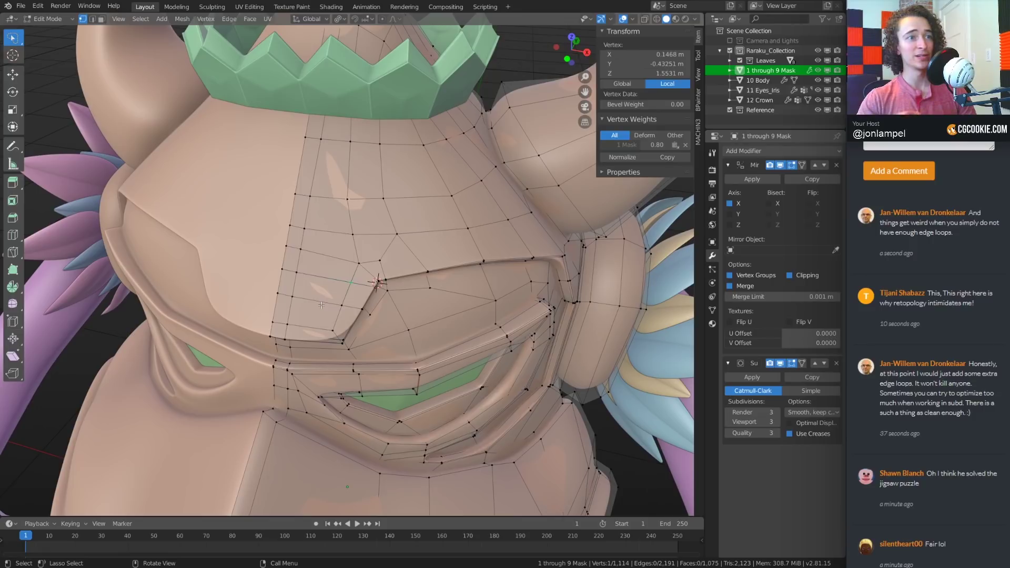
{"action": "scroll", "coordinate": [338, 284], "scroll_direction": "up", "scroll_amount": 3}
{"action": "mouse_move", "coordinate": [353, 311]}
{"action": "middle_mouse_down"}
{"action": "mouse_move", "coordinate": [337, 284]}
{"action": "mouse_move", "coordinate": [319, 295]}
{"action": "mouse_move", "coordinate": [372, 289]}
{"action": "mouse_move", "coordinate": [344, 294]}
{"action": "middle_mouse_up"}
{"action": "scroll", "coordinate": [318, 297], "scroll_direction": "up", "scroll_amount": 2}
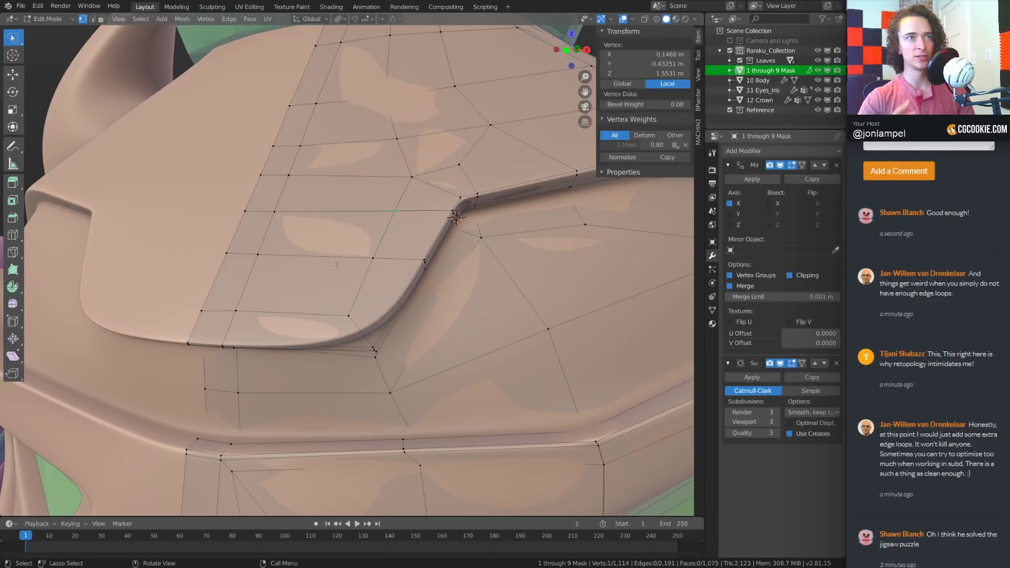
{"action": "middle_click_drag", "start_coordinate": [403, 351], "coordinate": [385, 349]}
{"action": "scroll", "coordinate": [385, 347], "scroll_direction": "down", "scroll_amount": 2}
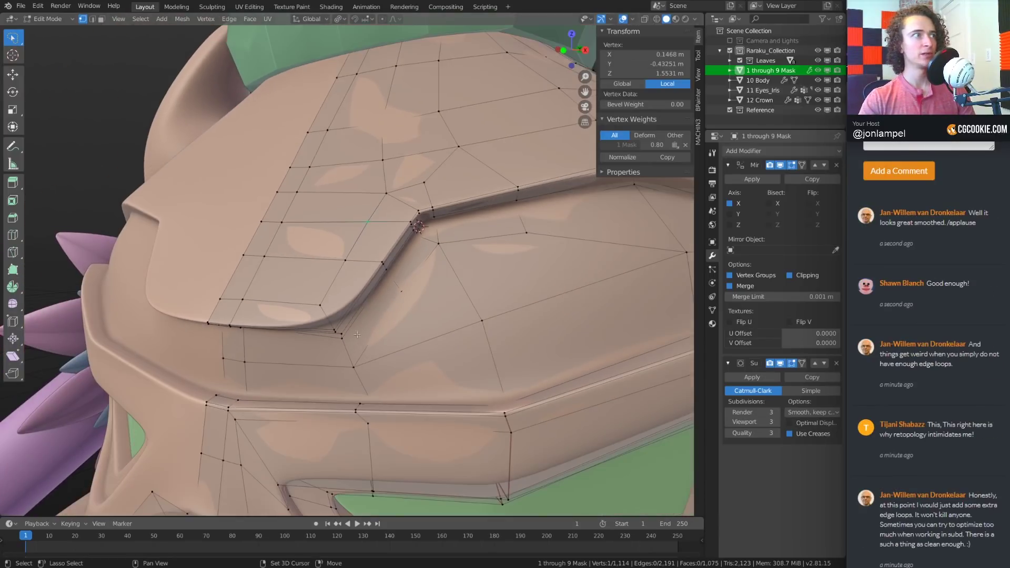
{"action": "middle_click_drag", "start_coordinate": [529, 228], "coordinate": [410, 237], "text": "shift"}
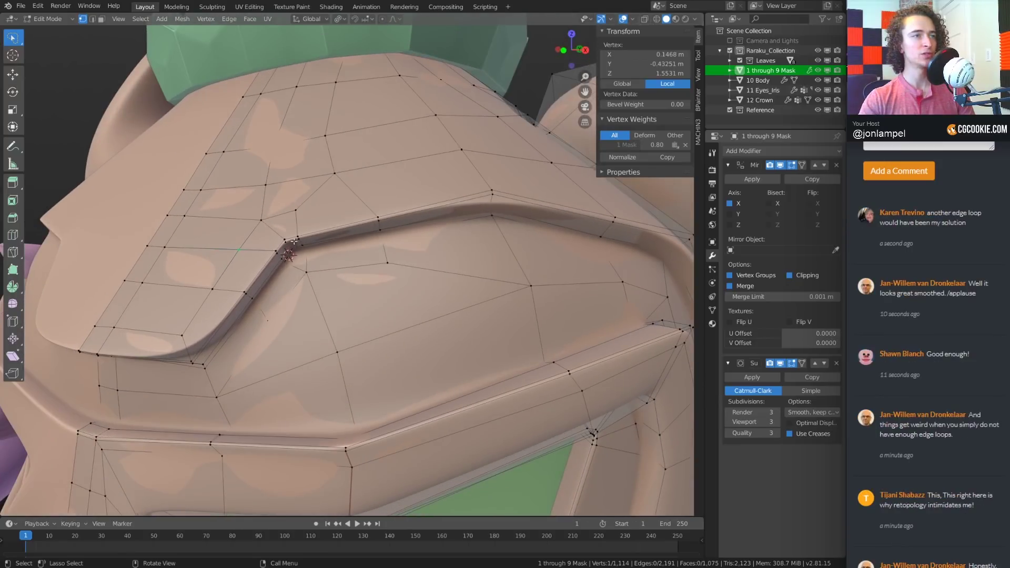
{"action": "scroll", "coordinate": [378, 253], "scroll_direction": "down", "scroll_amount": 2}
{"action": "scroll", "coordinate": [452, 237], "scroll_direction": "up", "scroll_amount": 4}
{"action": "middle_click_drag", "start_coordinate": [504, 221], "coordinate": [327, 264], "text": "shift"}
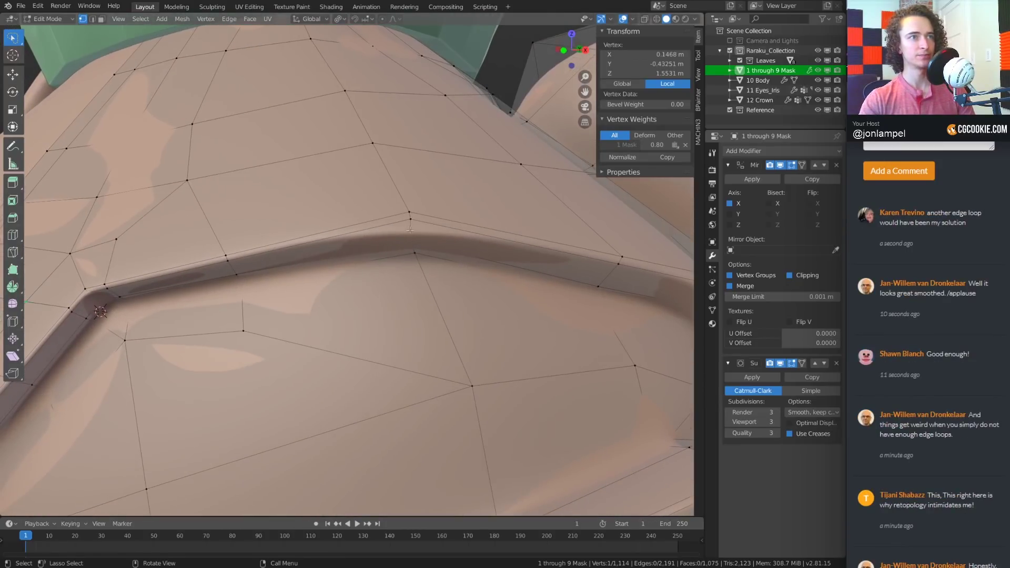
{"action": "key", "text": "k"}
{"action": "left_click", "coordinate": [375, 220]}
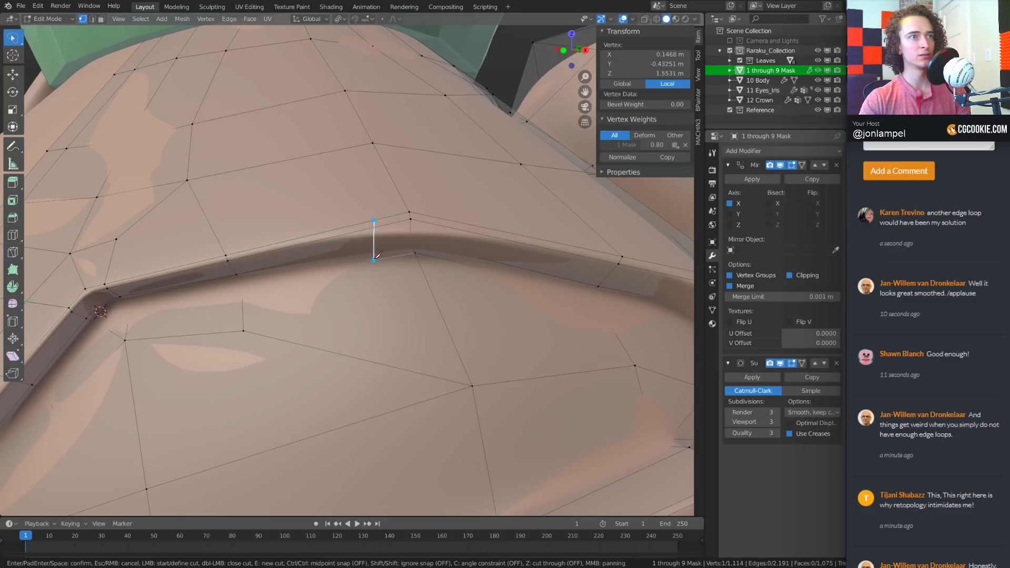
{"action": "left_click", "coordinate": [379, 257]}
{"action": "key", "text": "Escape"}
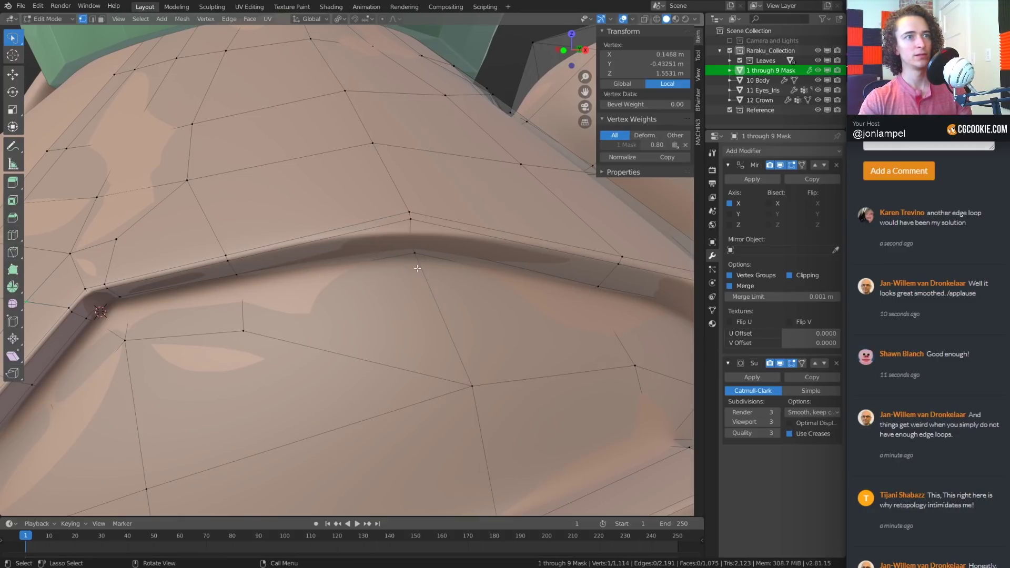
Try cutting a closed ring of edges around the brow ledge's peak across both sides of the ledge, then undo it
{"action": "key", "text": "k"}
{"action": "left_click", "coordinate": [381, 220]}
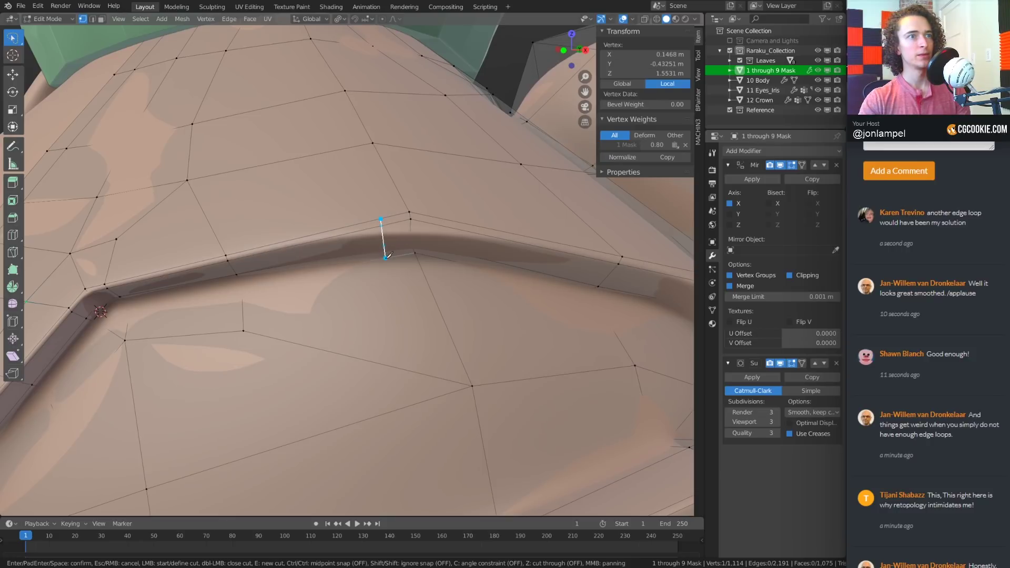
{"action": "left_click", "coordinate": [384, 258]}
{"action": "left_click", "coordinate": [422, 272]}
{"action": "left_click", "coordinate": [433, 258]}
{"action": "left_click", "coordinate": [435, 218]}
{"action": "left_click", "coordinate": [400, 195]}
{"action": "left_click", "coordinate": [381, 218]}
{"action": "key", "text": "Return"}
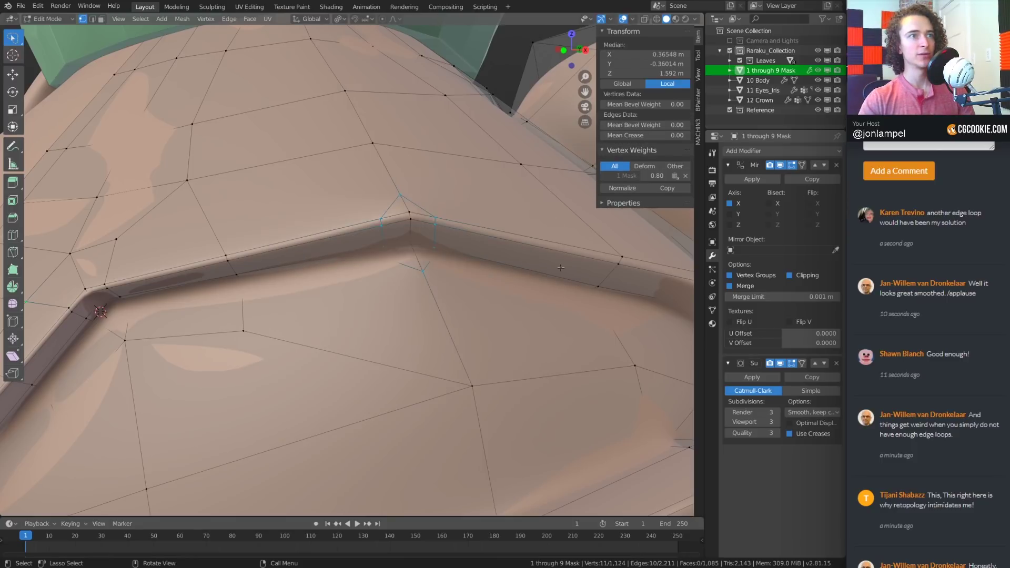
{"action": "scroll", "coordinate": [341, 242], "scroll_direction": "down", "scroll_amount": 5}
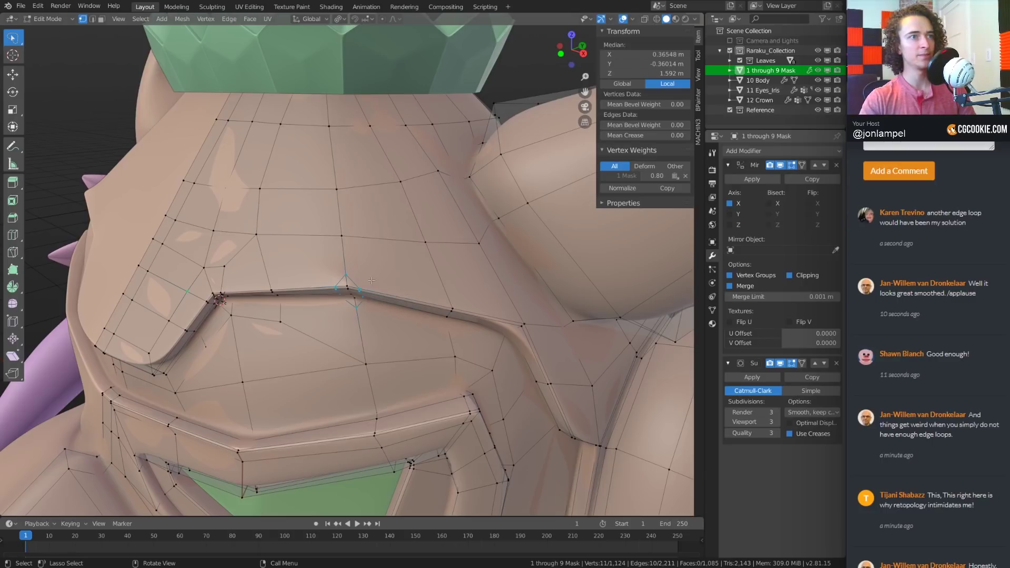
{"action": "middle_click_drag", "start_coordinate": [371, 281], "coordinate": [387, 259]}
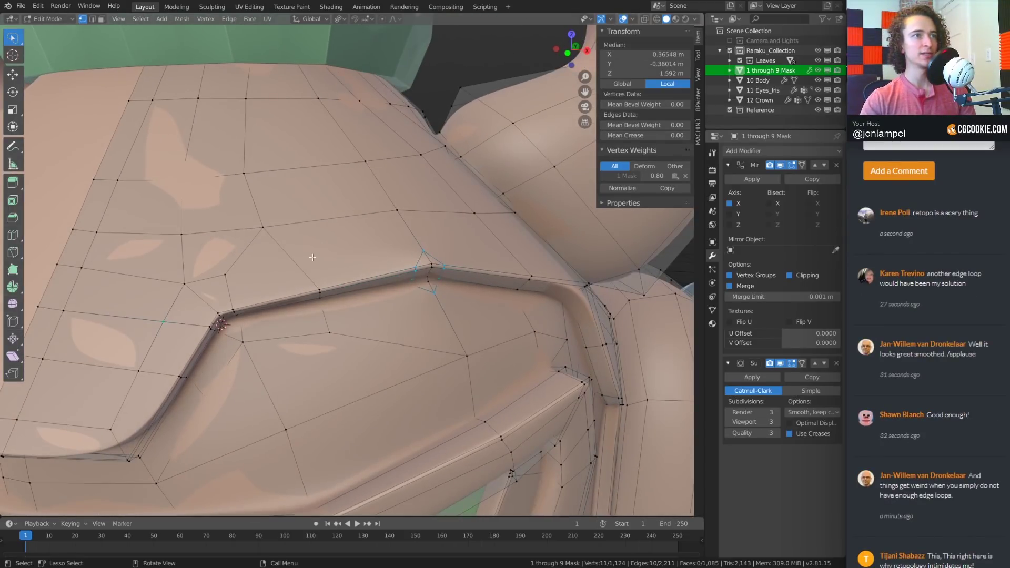
{"action": "middle_click_drag", "start_coordinate": [306, 260], "coordinate": [317, 258], "text": "shift"}
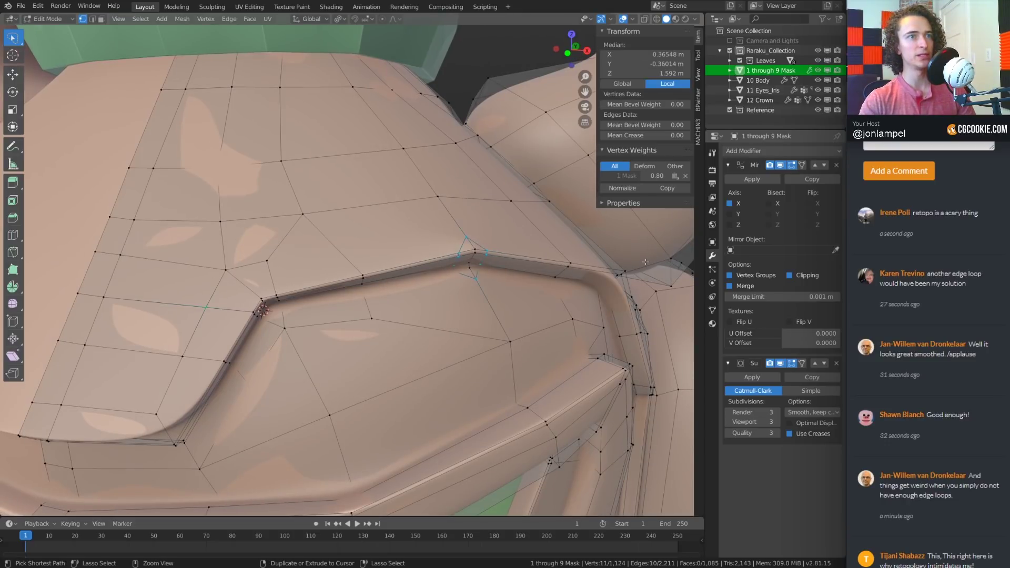
Examine the smoothed brow ledge and forehead outside mesh editing from several angles
{"action": "key", "text": "Tab"}
{"action": "scroll", "coordinate": [506, 305], "scroll_direction": "down", "scroll_amount": 5}
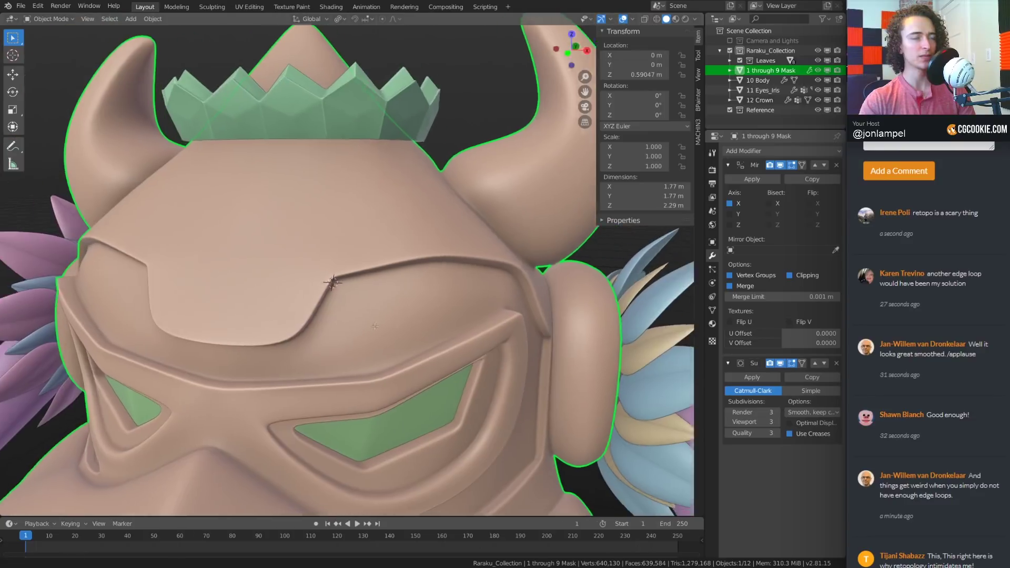
{"action": "scroll", "coordinate": [507, 305], "scroll_direction": "up", "scroll_amount": 2}
{"action": "middle_click_drag", "start_coordinate": [473, 309], "coordinate": [409, 298]}
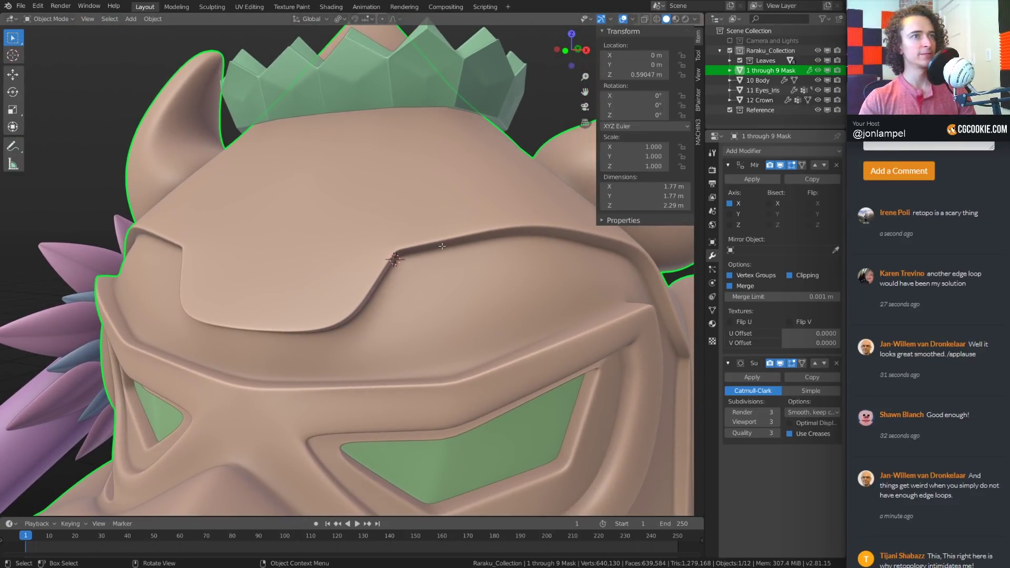
{"action": "mouse_move", "coordinate": [506, 280]}
{"action": "middle_mouse_down"}
{"action": "mouse_move", "coordinate": [465, 258]}
{"action": "mouse_move", "coordinate": [451, 263]}
{"action": "mouse_move", "coordinate": [549, 253]}
{"action": "mouse_move", "coordinate": [522, 259]}
{"action": "middle_mouse_up"}
Return to mesh editing and slide the vertex just beneath the sloped ledge upward along its edge toward the ledge
{"action": "key", "text": "Tab"}
{"action": "key", "text": "alt+a"}
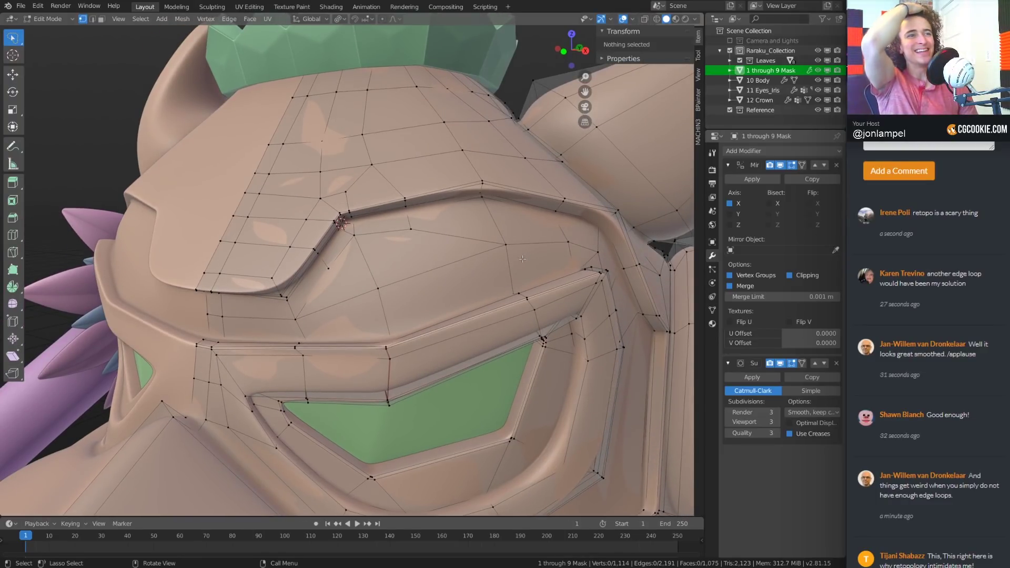
{"action": "scroll", "coordinate": [361, 279], "scroll_direction": "up", "scroll_amount": 3}
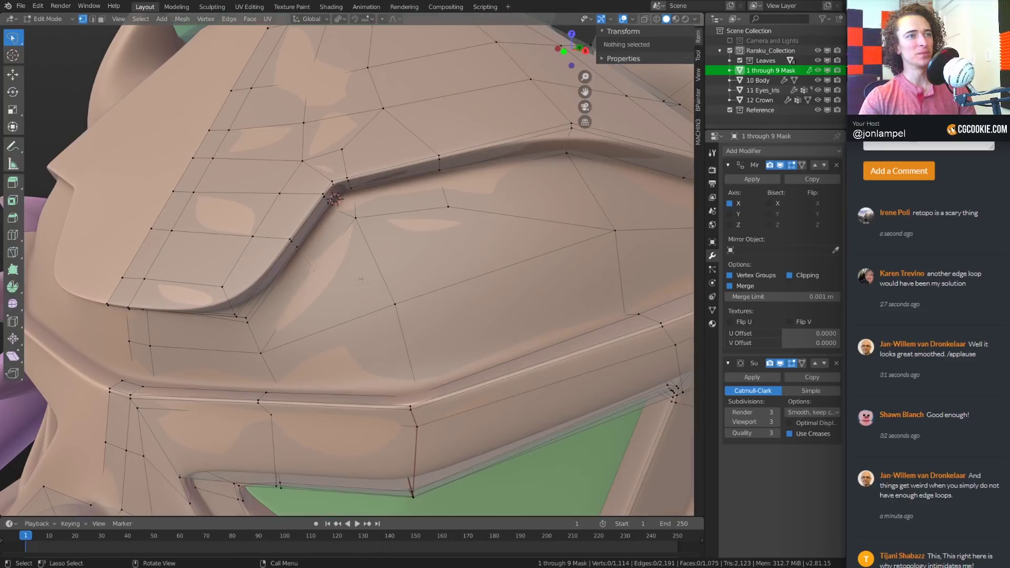
{"action": "left_click", "coordinate": [311, 267]}
{"action": "key", "text": "shift+v"}
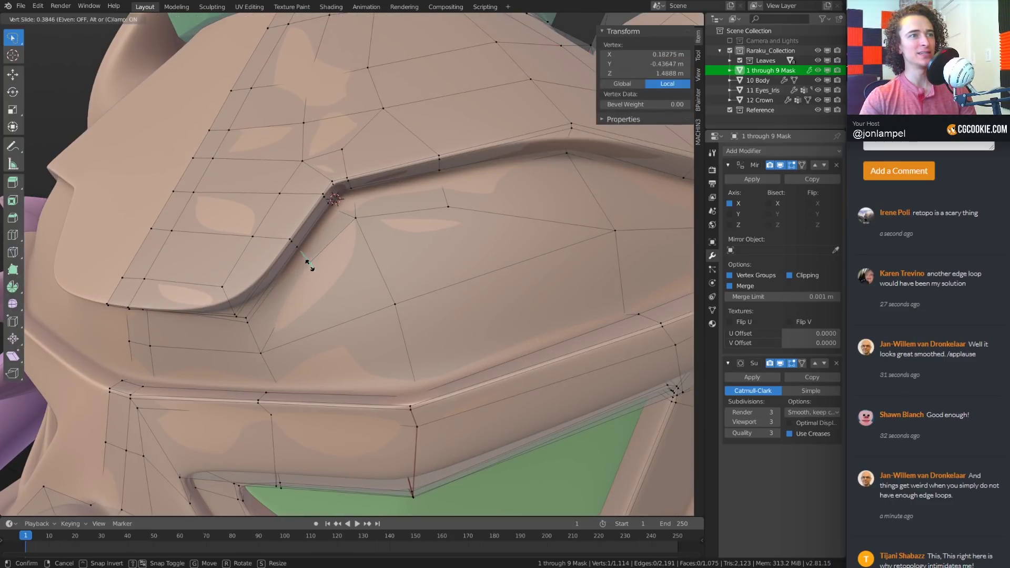
{"action": "left_click", "coordinate": [374, 308]}
Slide the vertex below the panel's bottom corner outward along its edge by a factor of 0.062
{"action": "left_click", "coordinate": [260, 352]}
{"action": "key", "text": "shift+v"}
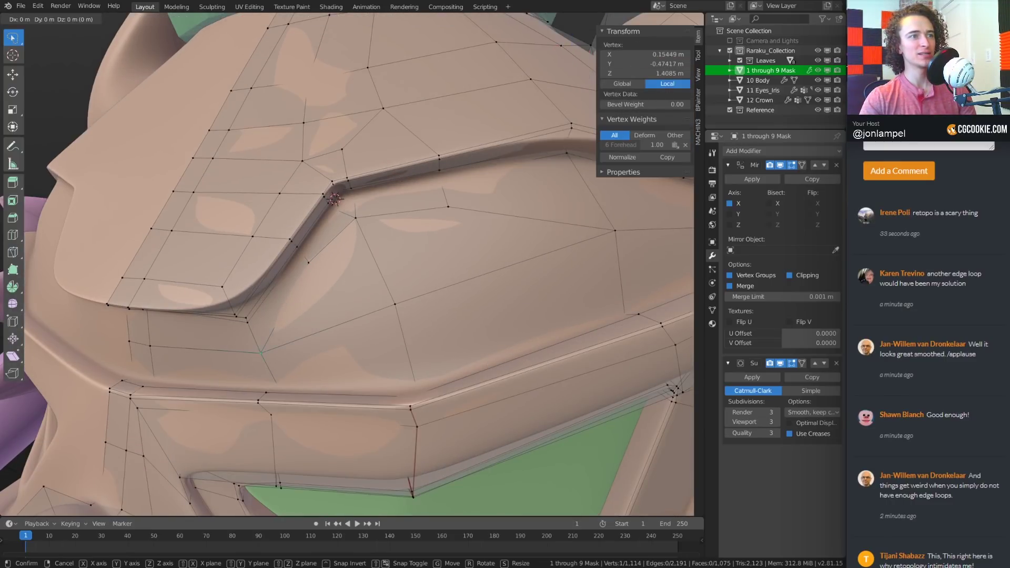
{"action": "left_click", "coordinate": [271, 350]}
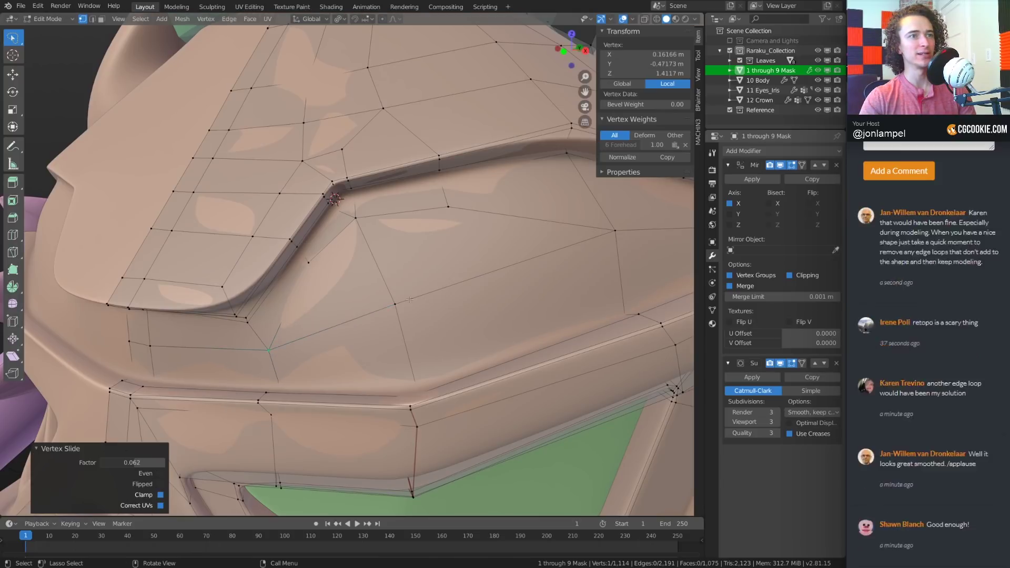
Move the central vertex of the recessed brow surface down by about 0.005 m
{"action": "left_click", "coordinate": [401, 301]}
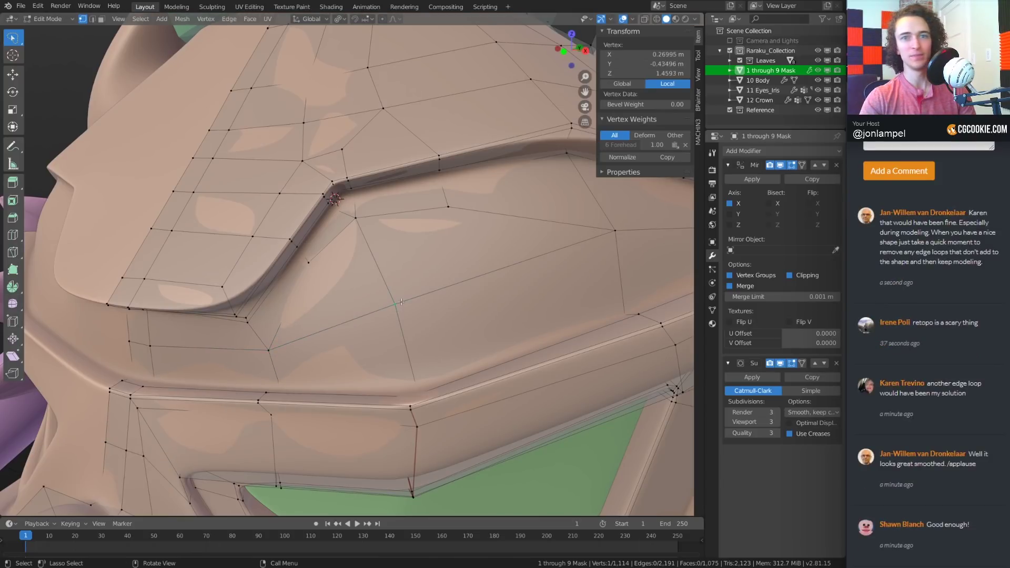
{"action": "key", "text": "g"}
{"action": "left_click", "coordinate": [400, 309]}
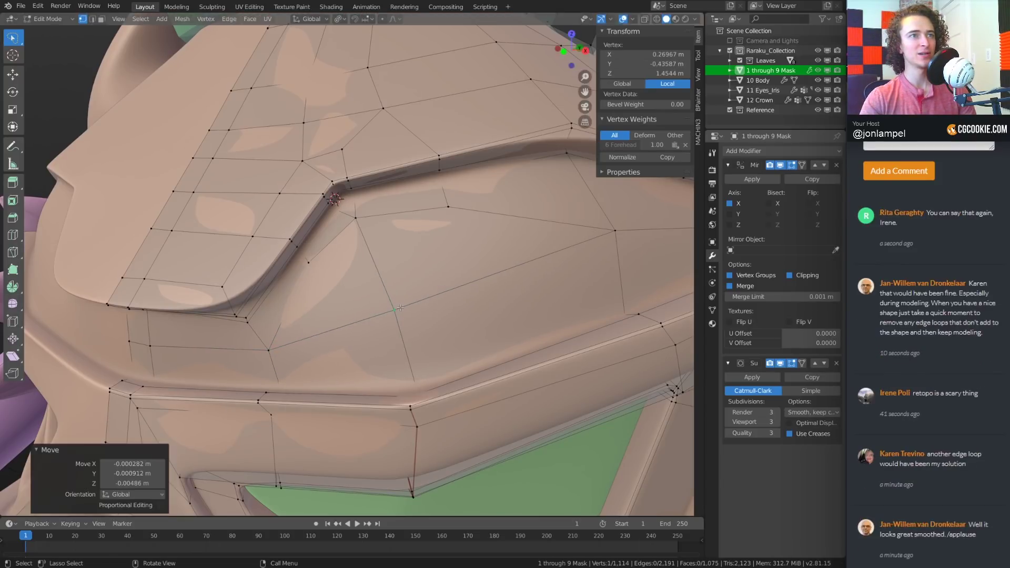
Leave mesh editing and examine the smoothed recessed surface beneath the brow ledge
{"action": "key", "text": "ctrl+Tab"}
{"action": "left_click", "coordinate": [325, 301]}
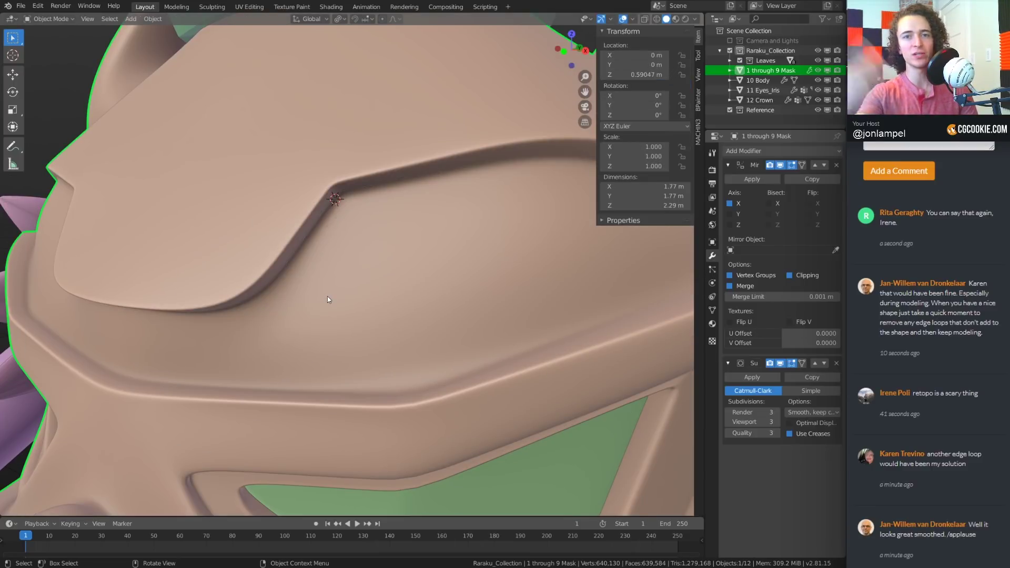
{"action": "middle_click_drag", "start_coordinate": [506, 311], "coordinate": [440, 320], "text": "shift"}
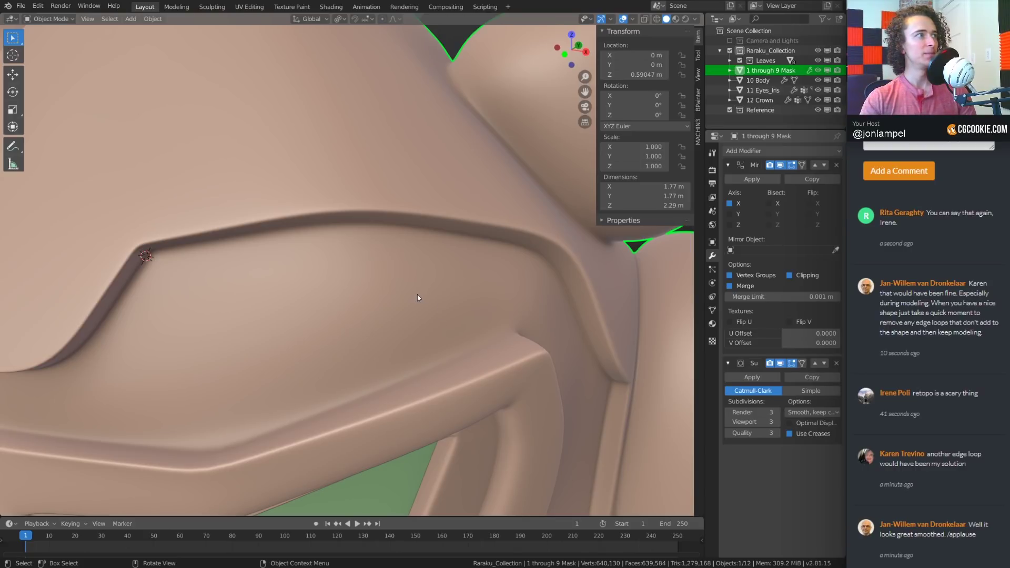
{"action": "middle_click_drag", "start_coordinate": [418, 298], "coordinate": [323, 275]}
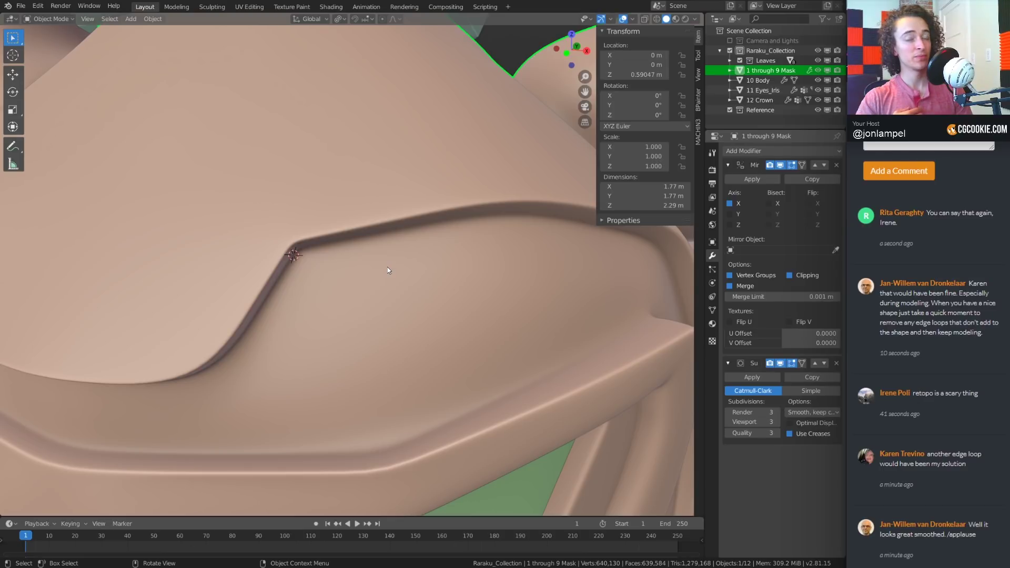
Examine the smoothed brow ledge and forehead in context with the rest of the mask
{"action": "scroll", "coordinate": [473, 273], "scroll_direction": "down", "scroll_amount": 5}
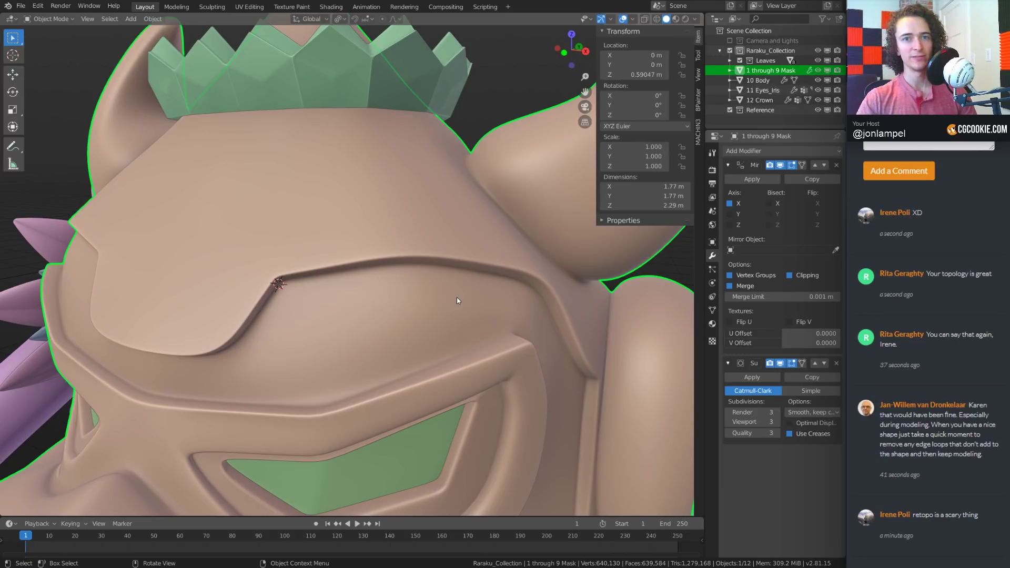
{"action": "middle_click_drag", "start_coordinate": [456, 300], "coordinate": [460, 341]}
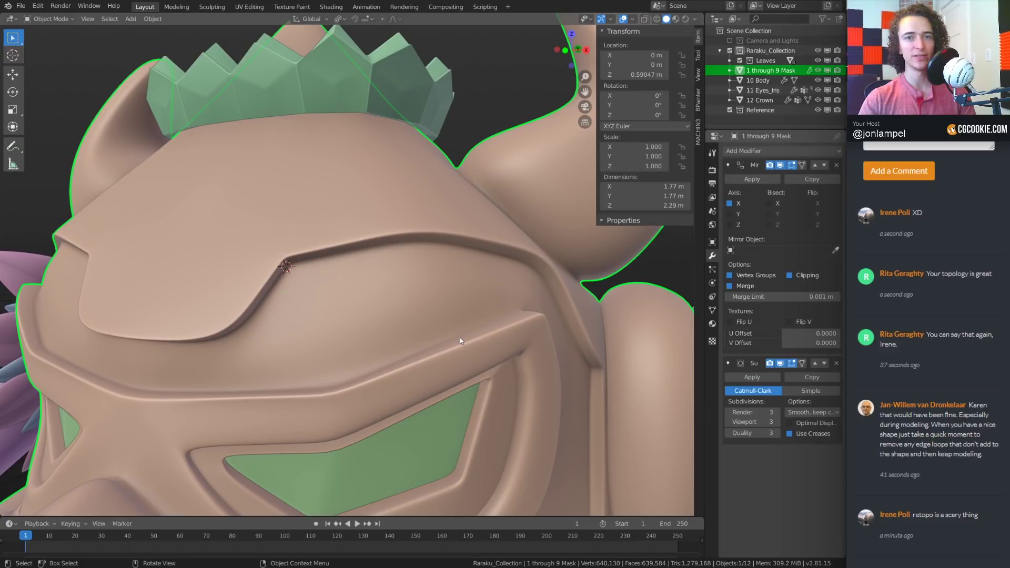
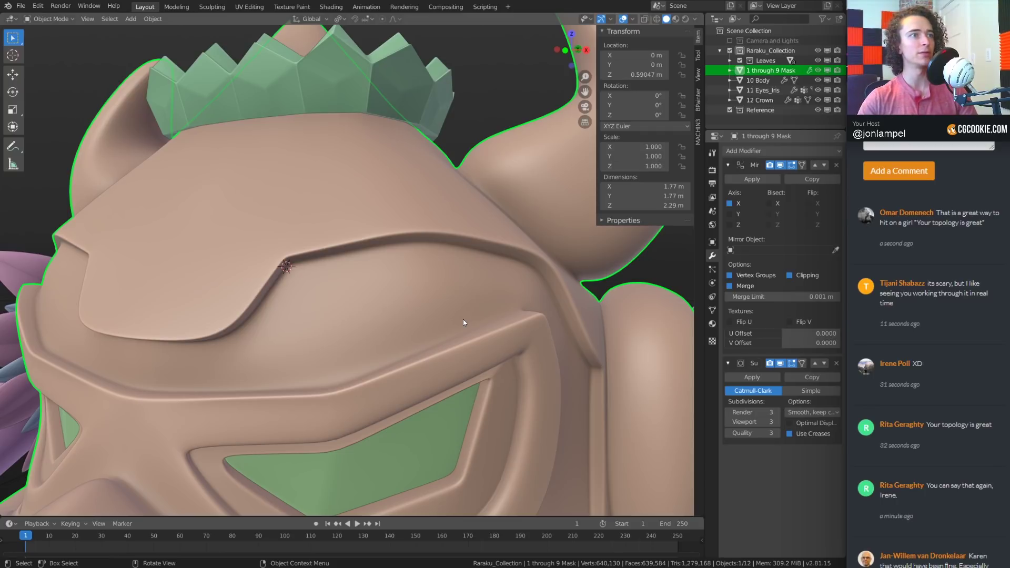
{"action": "scroll", "coordinate": [408, 258], "scroll_direction": "down", "scroll_amount": 3}
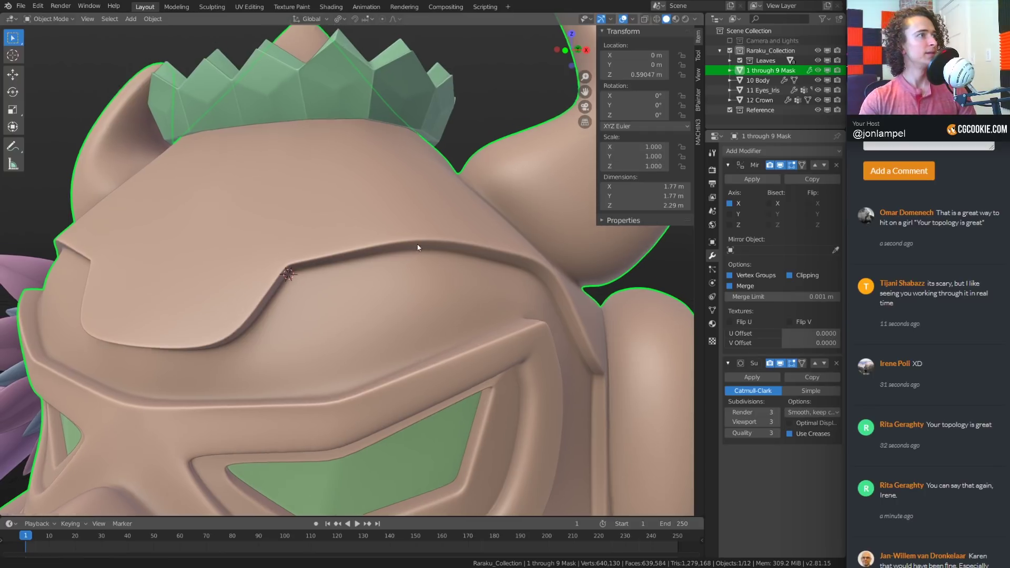
{"action": "middle_click_drag", "start_coordinate": [396, 344], "coordinate": [397, 269], "text": "shift"}
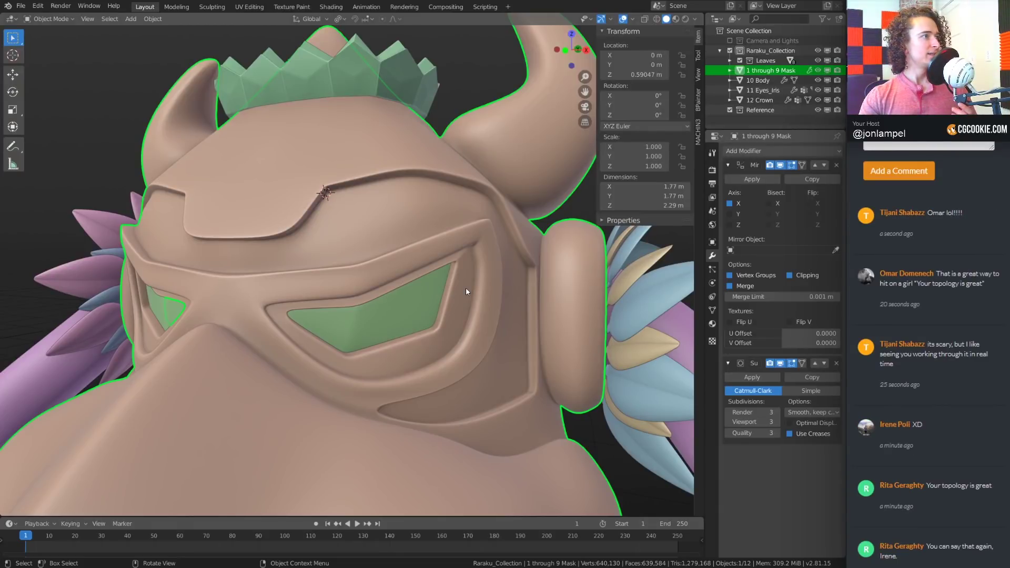
{"action": "middle_click_drag", "start_coordinate": [428, 305], "coordinate": [444, 293]}
{"action": "scroll", "coordinate": [444, 295], "scroll_direction": "up", "scroll_amount": 2}
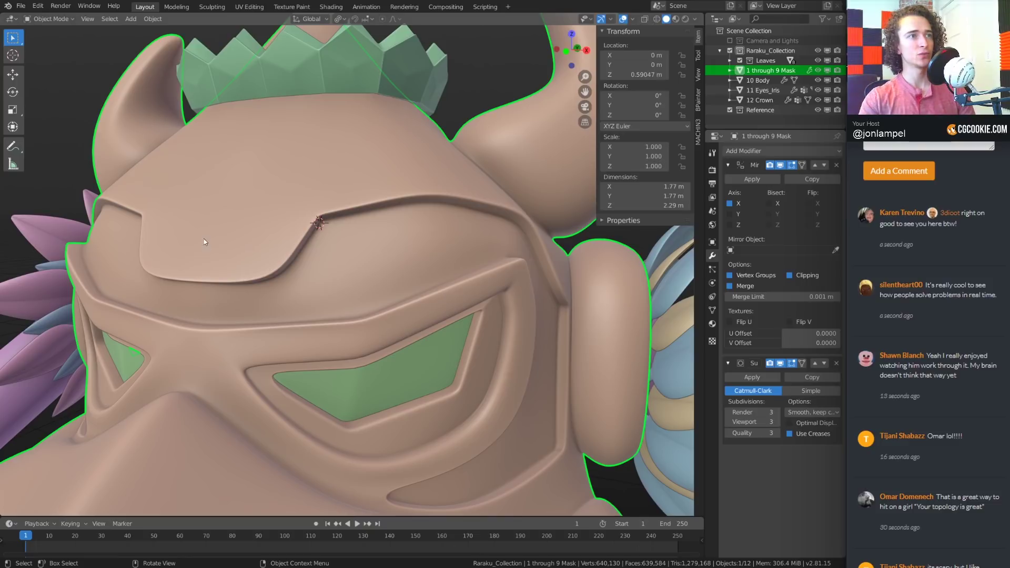
Inspect the forehead and brow topology in mesh editing, then check the smoothed mask from the front in object mode
{"action": "key", "text": "ctrl+Tab"}
{"action": "left_click", "coordinate": [323, 243]}
{"action": "middle_click_drag", "start_coordinate": [322, 243], "coordinate": [326, 247]}
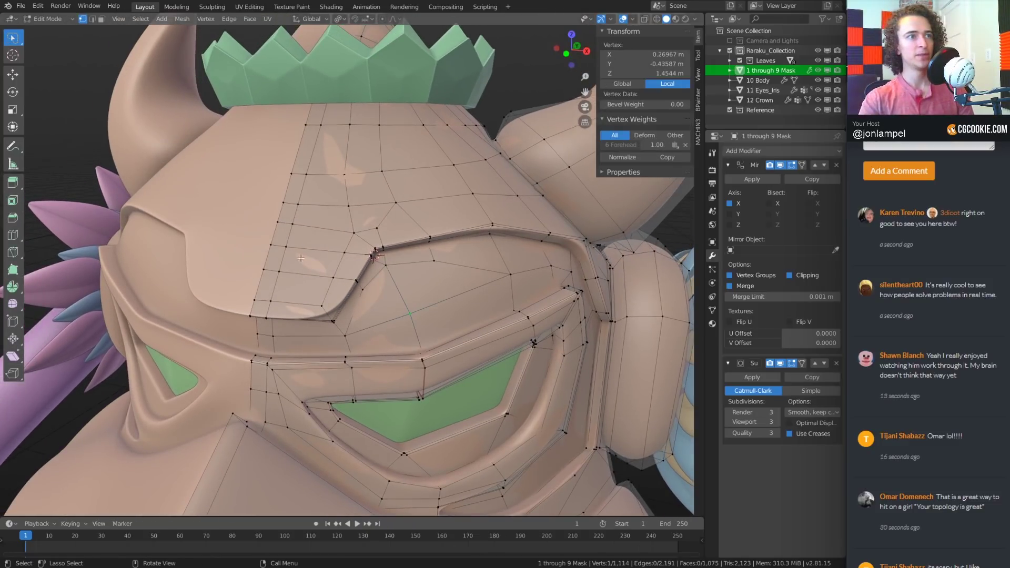
{"action": "key", "text": "ctrl+r"}
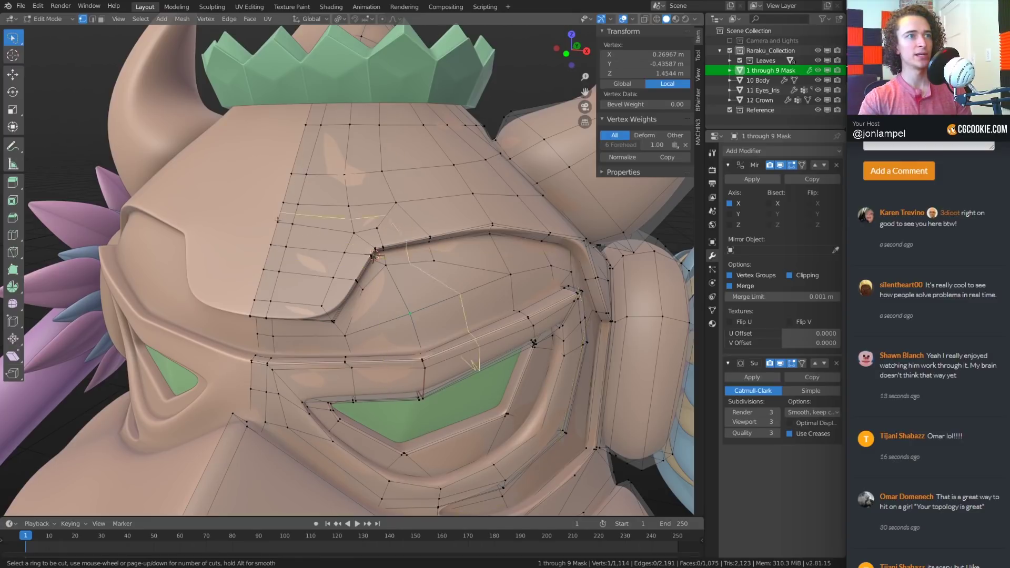
{"action": "key", "text": "Escape"}
{"action": "middle_click_drag", "start_coordinate": [446, 287], "coordinate": [431, 304]}
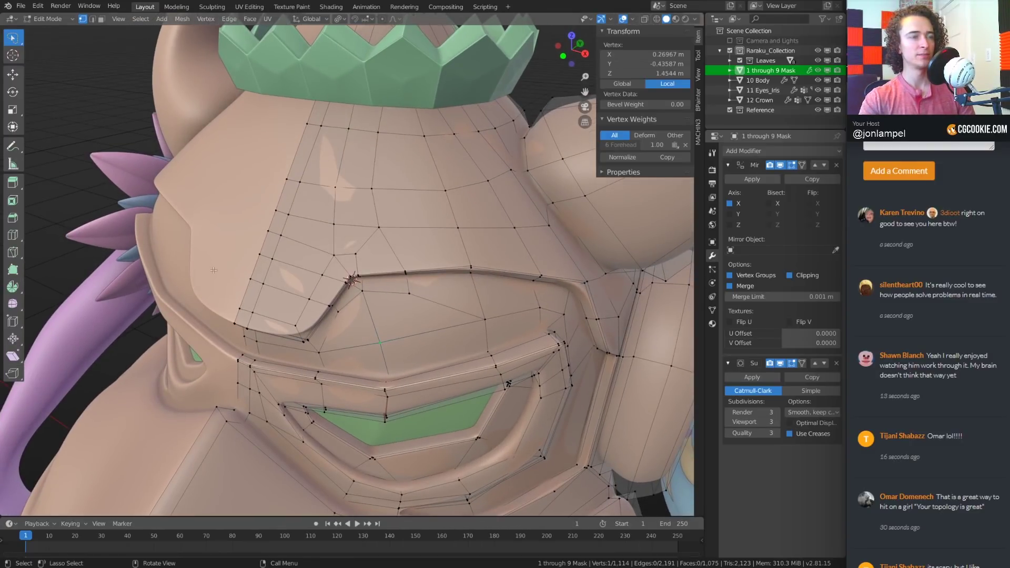
{"action": "middle_click_drag", "start_coordinate": [436, 301], "coordinate": [518, 312]}
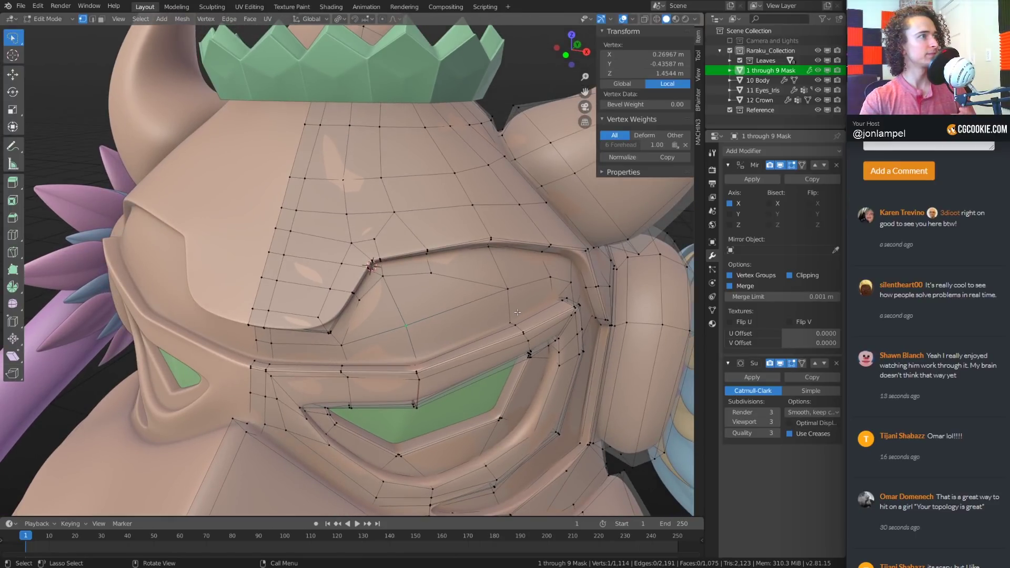
{"action": "key", "text": "Tab"}
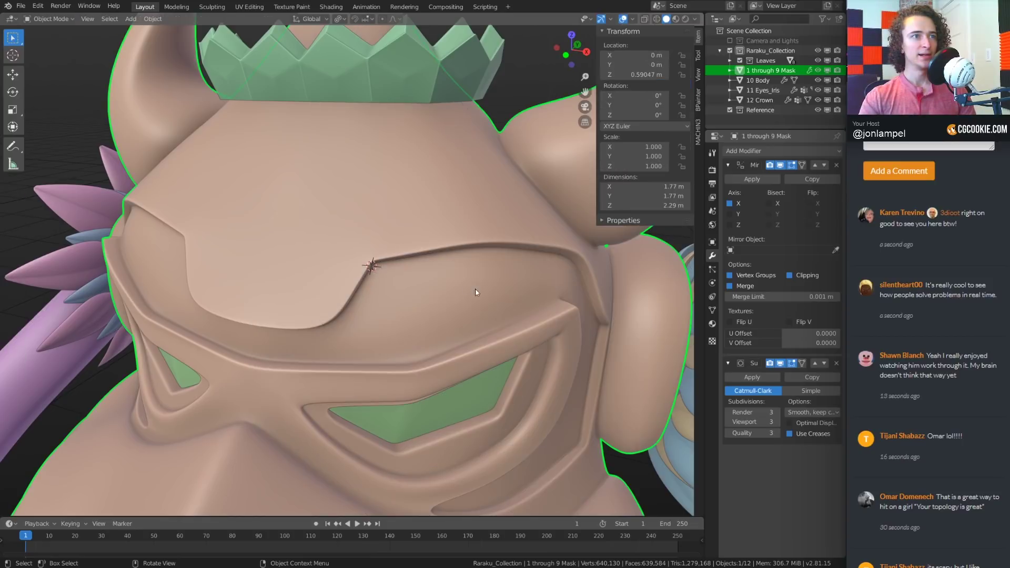
{"action": "middle_click_drag", "start_coordinate": [476, 291], "coordinate": [559, 258]}
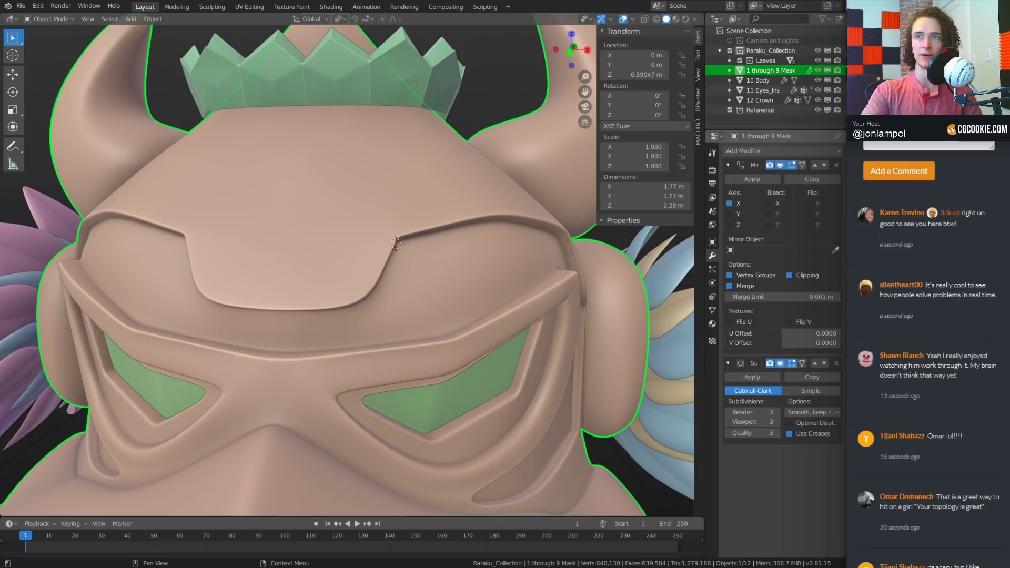
Switch to the text notes, review the request in Raraku.txt, and minimize the notes window
{"action": "key", "text": "alt+Tab"}
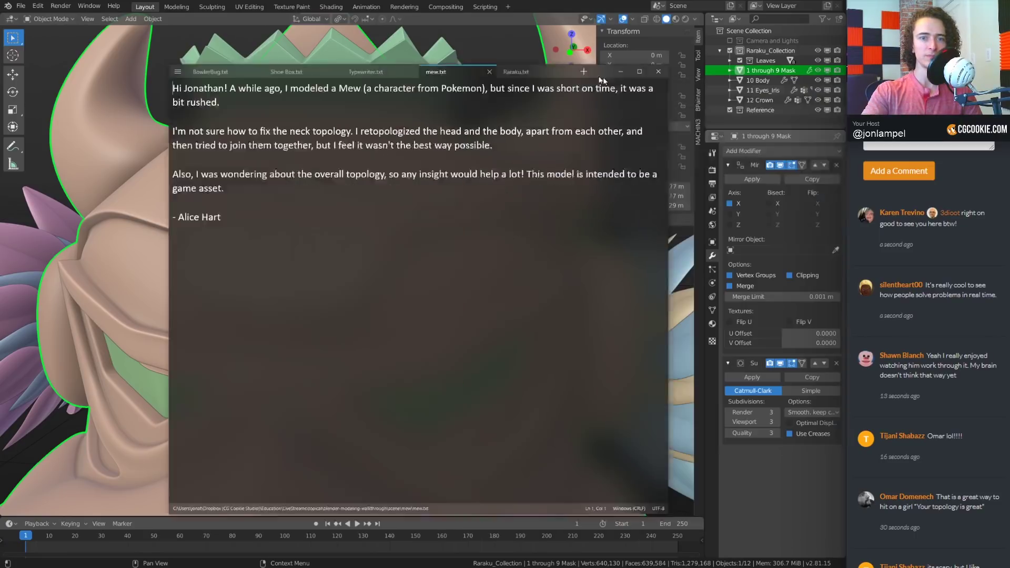
{"action": "left_click", "coordinate": [443, 48]}
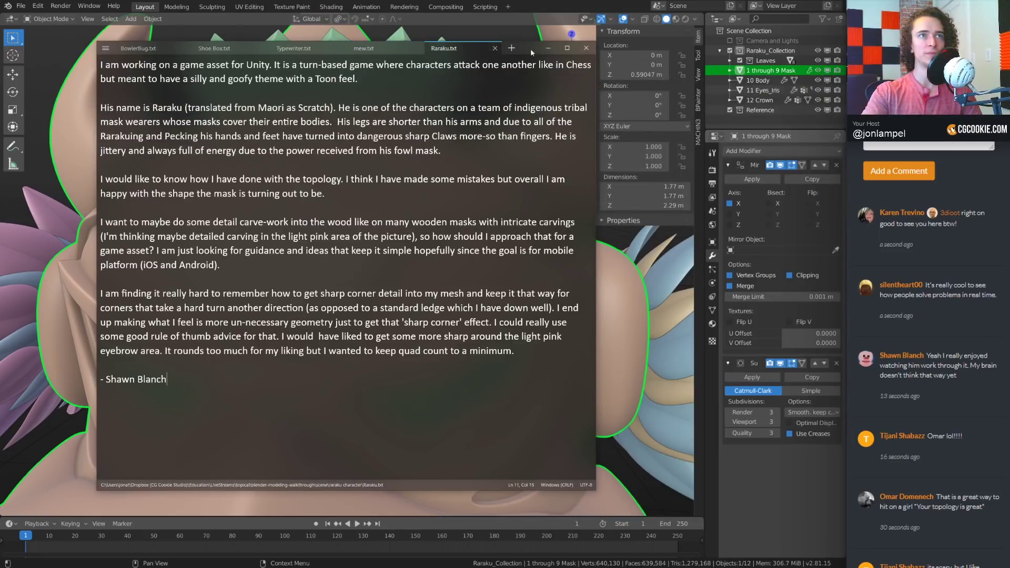
{"action": "left_click_drag", "start_coordinate": [530, 49], "coordinate": [524, 46]}
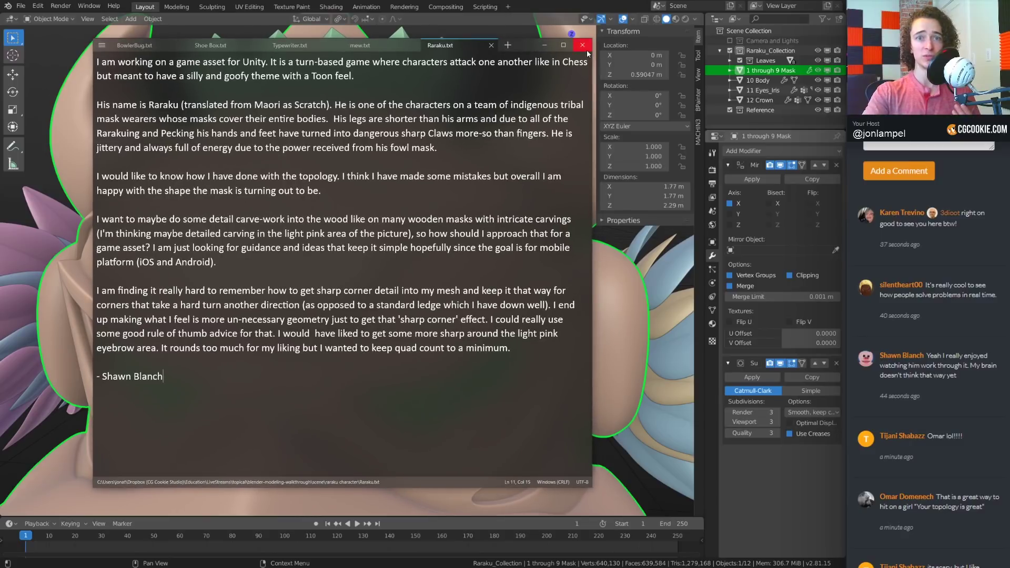
{"action": "left_click", "coordinate": [545, 46]}
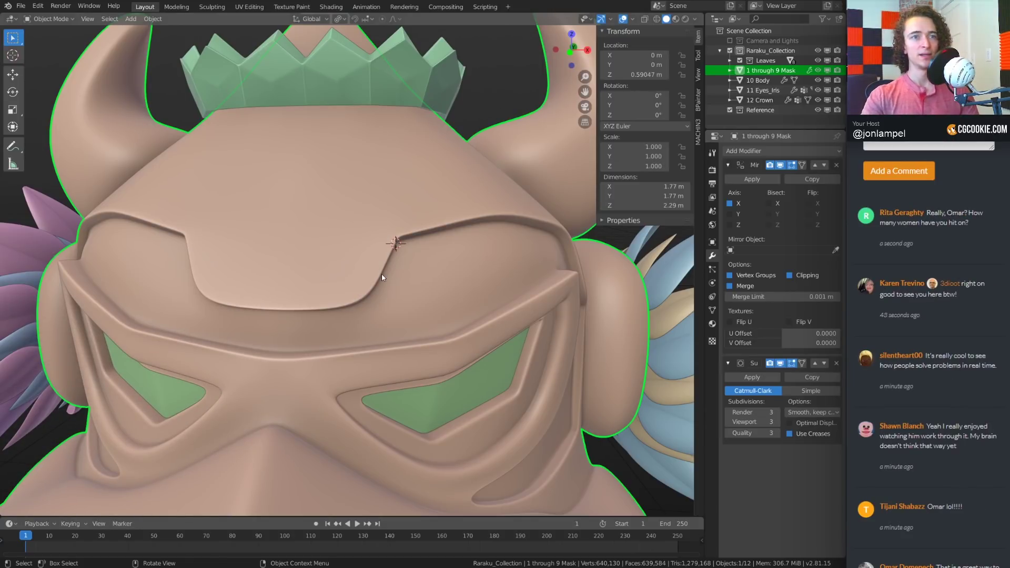
Save the mask scene as a new version named Scratch15_tweaks.blend in the raraku character folder
{"action": "scroll", "coordinate": [381, 274], "scroll_direction": "down", "scroll_amount": 3}
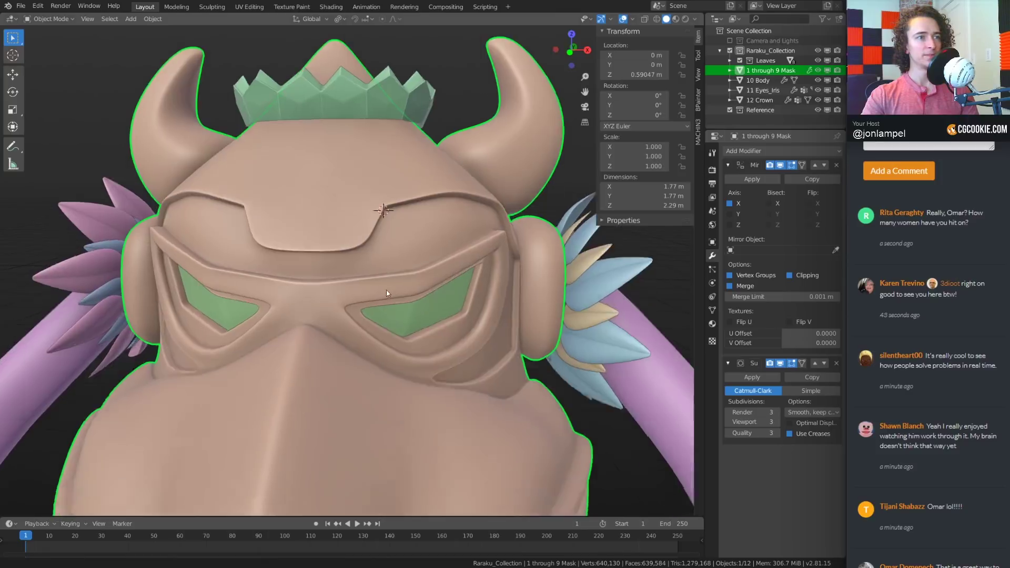
{"action": "scroll", "coordinate": [386, 289], "scroll_direction": "down", "scroll_amount": 4}
{"action": "middle_click_drag", "start_coordinate": [384, 289], "coordinate": [334, 241]}
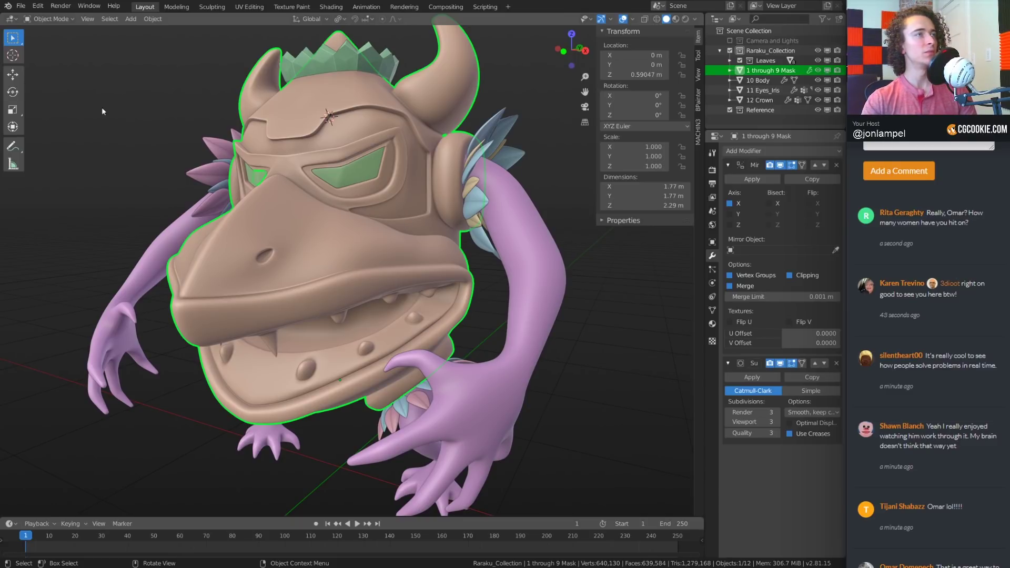
{"action": "left_click", "coordinate": [21, 6]}
{"action": "left_click", "coordinate": [40, 83]}
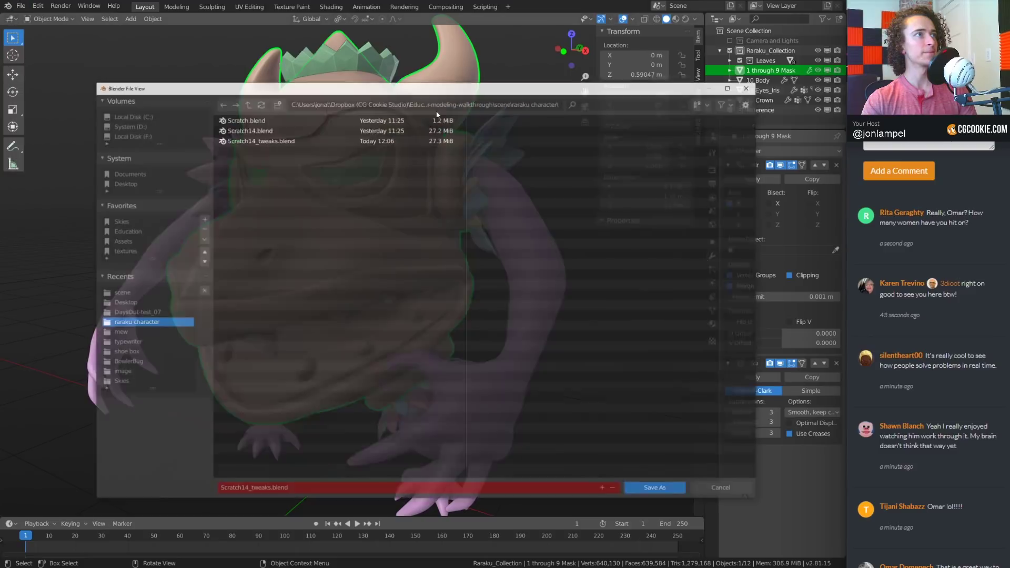
{"action": "left_click", "coordinate": [603, 489]}
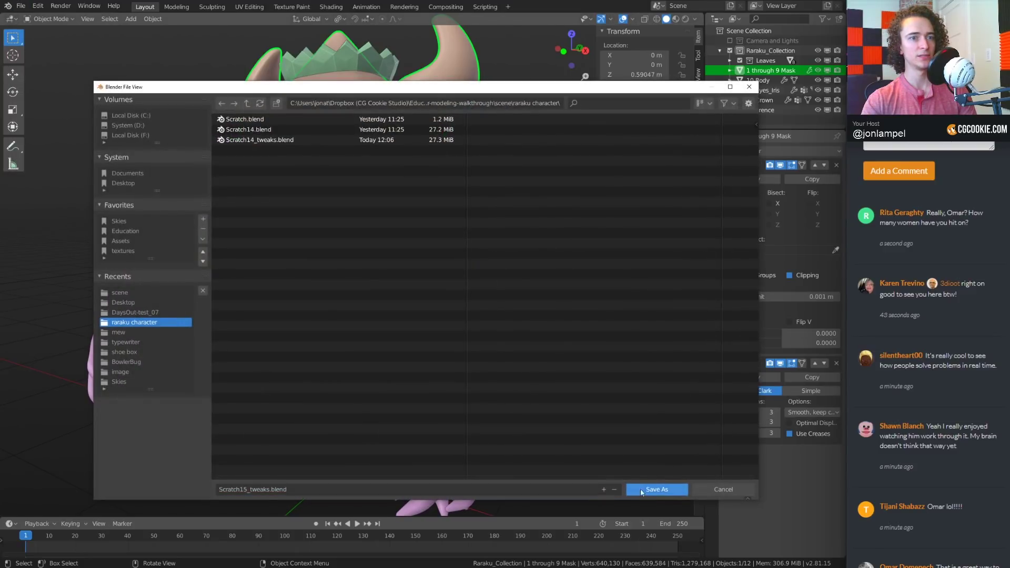
{"action": "left_click", "coordinate": [656, 489]}
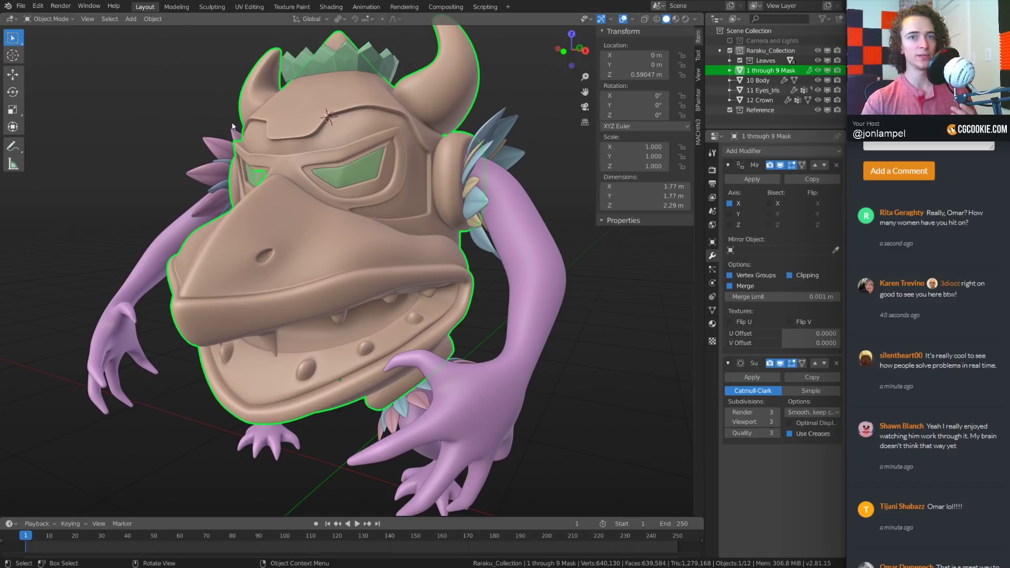
Open the recent file mew_tweaks.blend
{"action": "left_click", "coordinate": [22, 7]}
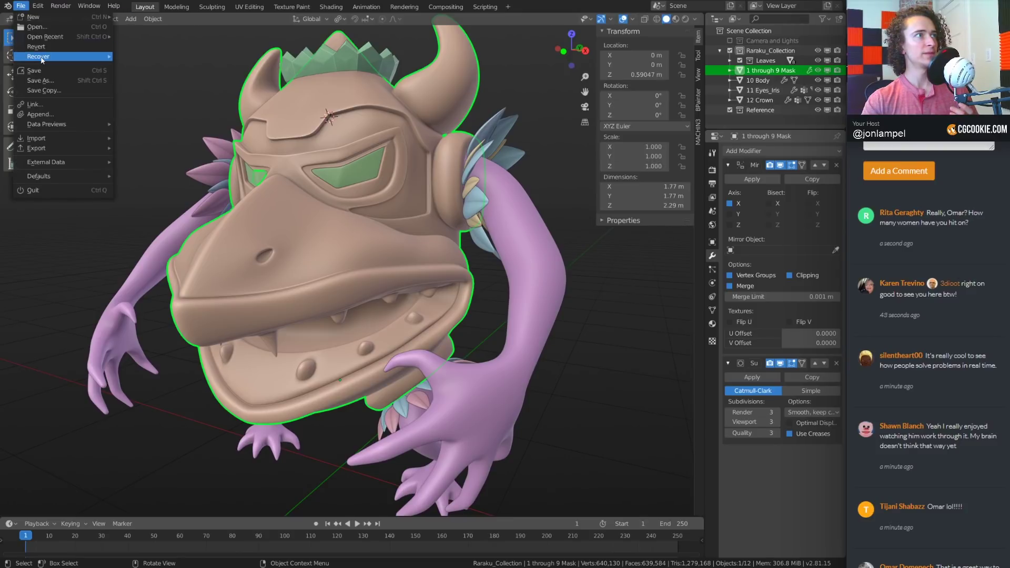
{"action": "mouse_move", "coordinate": [43, 37]}
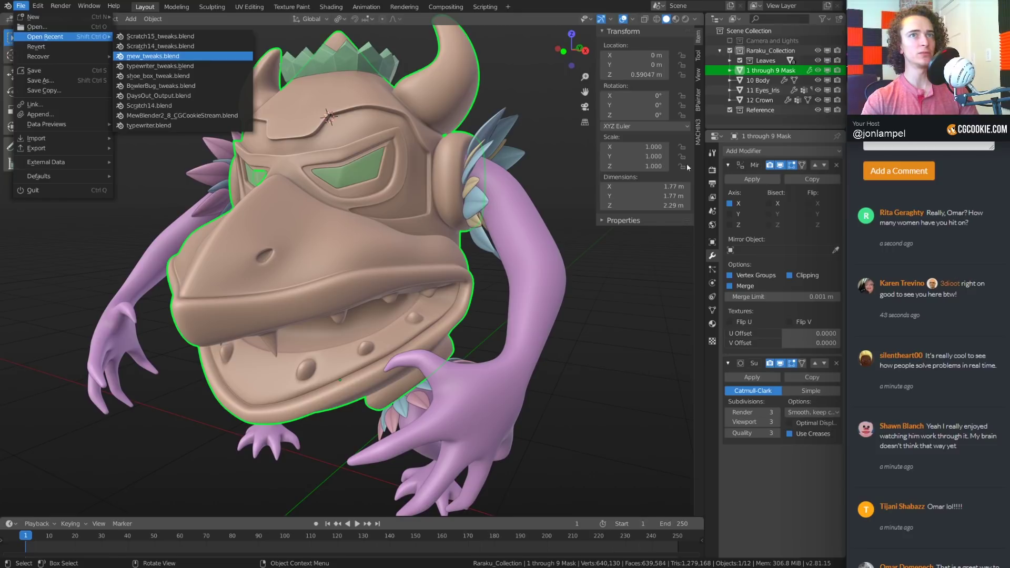
{"action": "key", "text": "Return"}
{"action": "scroll", "coordinate": [395, 202], "scroll_direction": "up", "scroll_amount": 2}
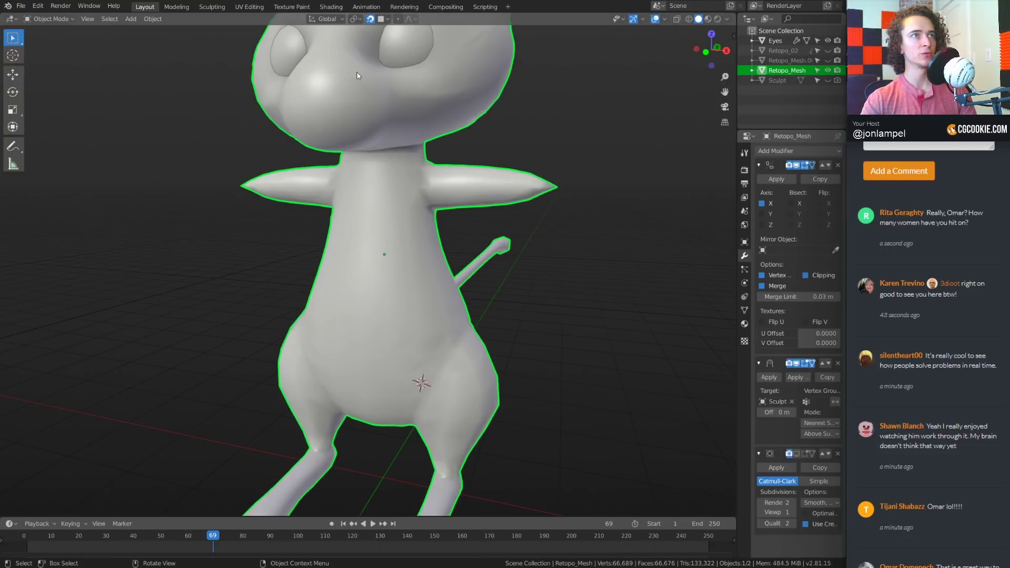
{"action": "middle_click_drag", "start_coordinate": [389, 76], "coordinate": [375, 219], "text": "shift"}
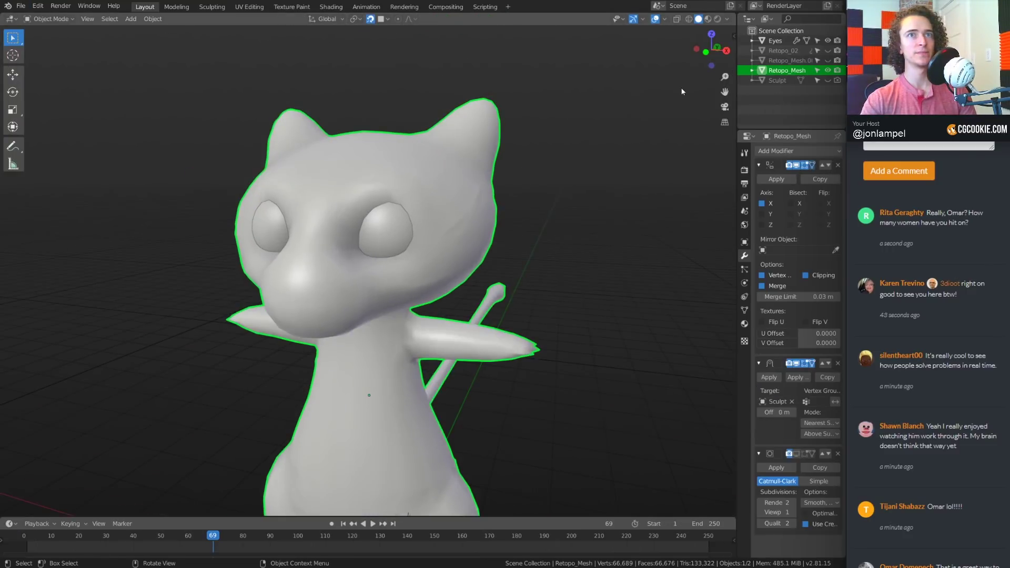
Select the hidden Retopo_Mesh.001 object and view the character's head with X-ray shading
{"action": "left_click", "coordinate": [789, 60]}
{"action": "key", "text": "z"}
{"action": "left_click", "coordinate": [327, 258]}
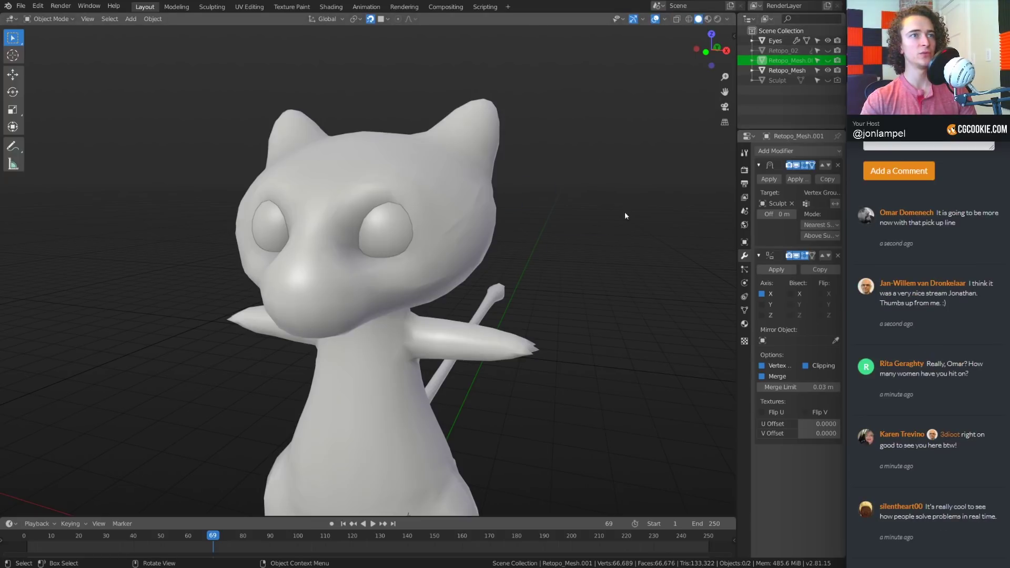
{"action": "key", "text": "shift+z"}
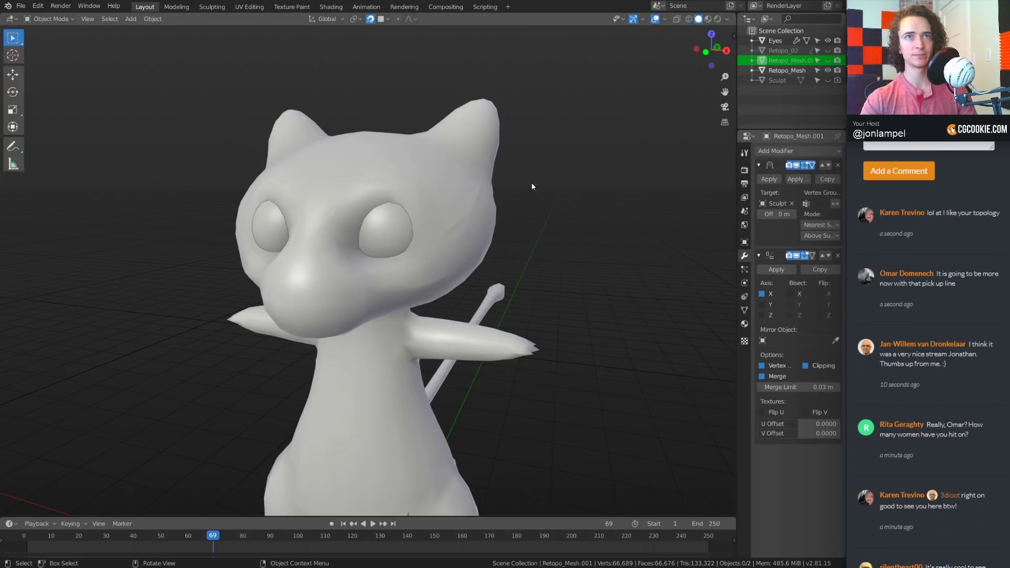
{"action": "key", "text": "z"}
{"action": "left_click", "coordinate": [481, 258]}
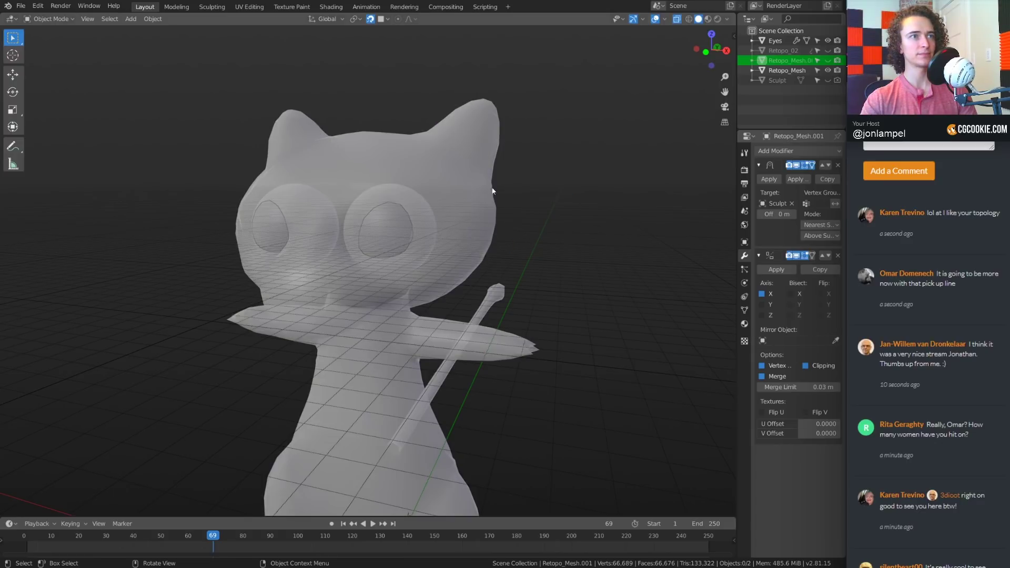
{"action": "middle_click_drag", "start_coordinate": [481, 259], "coordinate": [680, 66]}
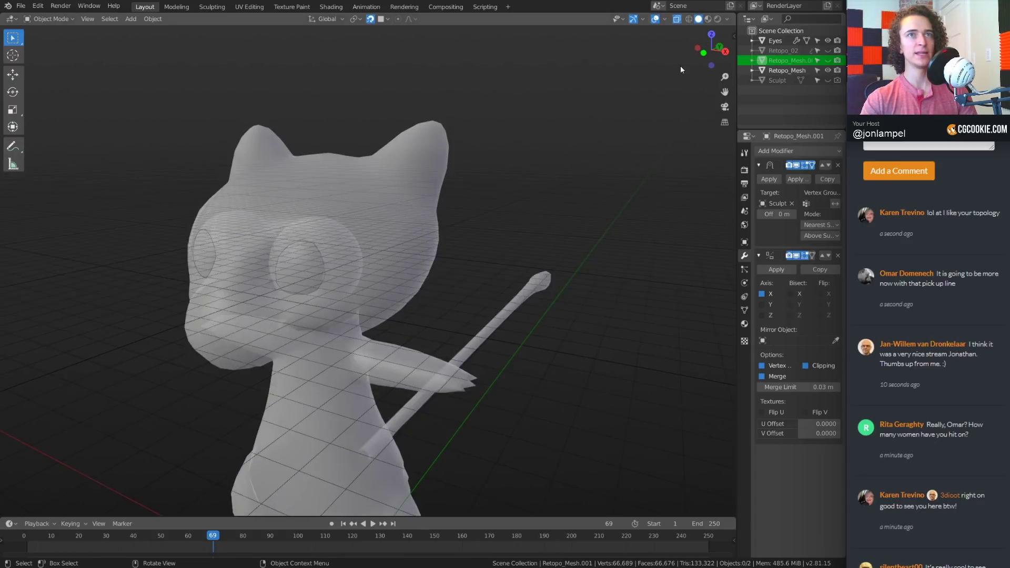
Unhide and select the Retopo_02 mesh, and return the view to opaque solid shading
{"action": "left_click", "coordinate": [828, 50]}
{"action": "left_click", "coordinate": [787, 51]}
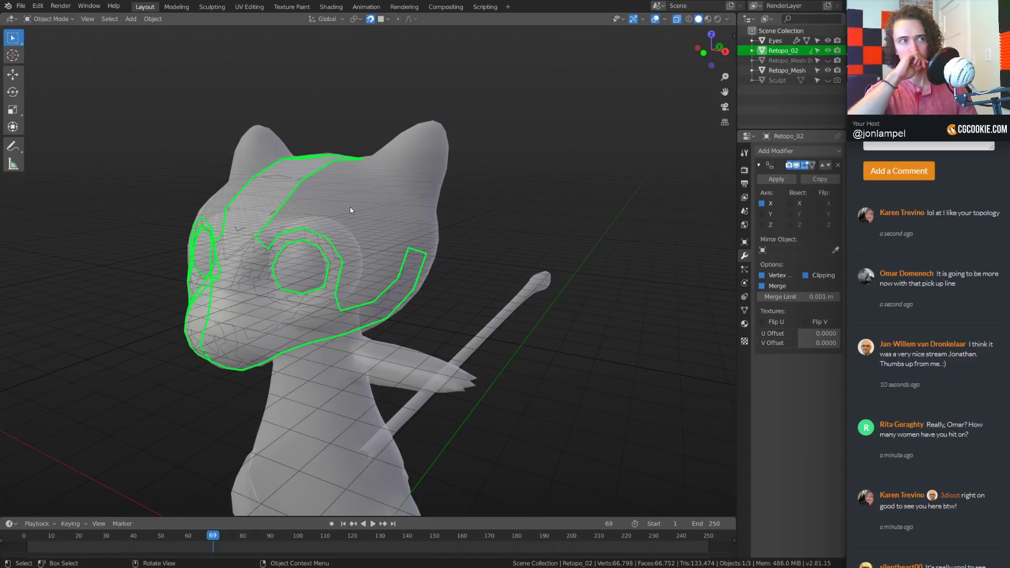
{"action": "key", "text": "z"}
{"action": "left_click", "coordinate": [386, 263]}
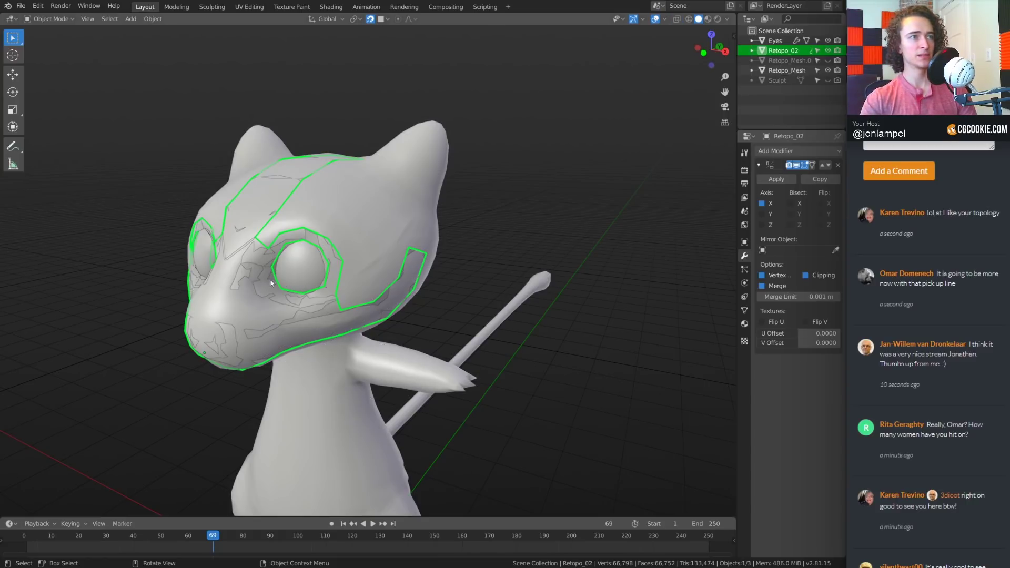
Enter mesh editing on Retopo_02 and examine its face topology around the eyes and muzzle in wireframe and solid shading
{"action": "key", "text": "Tab"}
{"action": "middle_click_drag", "start_coordinate": [447, 270], "coordinate": [305, 265]}
{"action": "key", "text": "shift+z"}
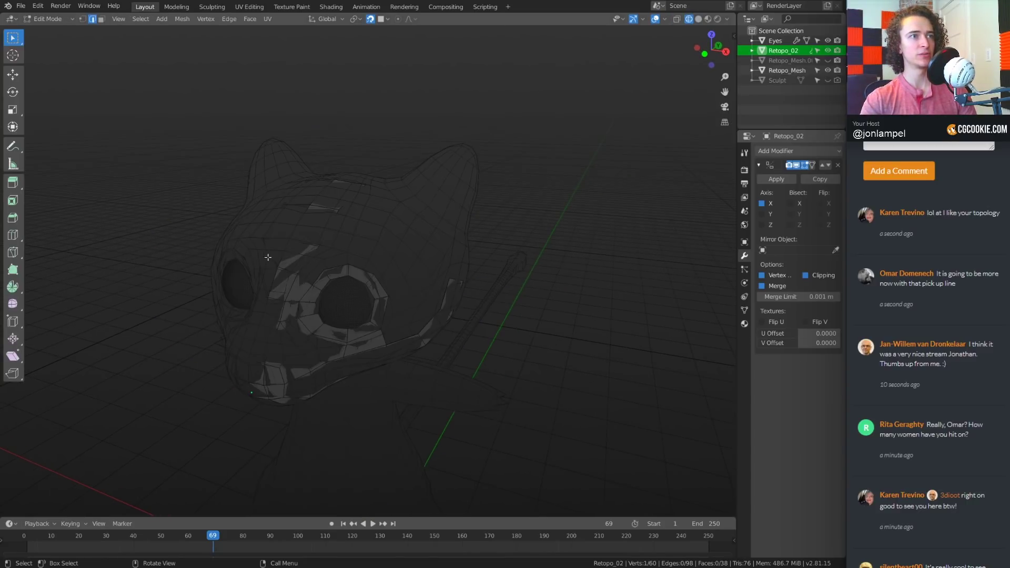
{"action": "key", "text": "z"}
{"action": "left_click", "coordinate": [446, 269]}
{"action": "middle_click_drag", "start_coordinate": [446, 269], "coordinate": [705, 284]}
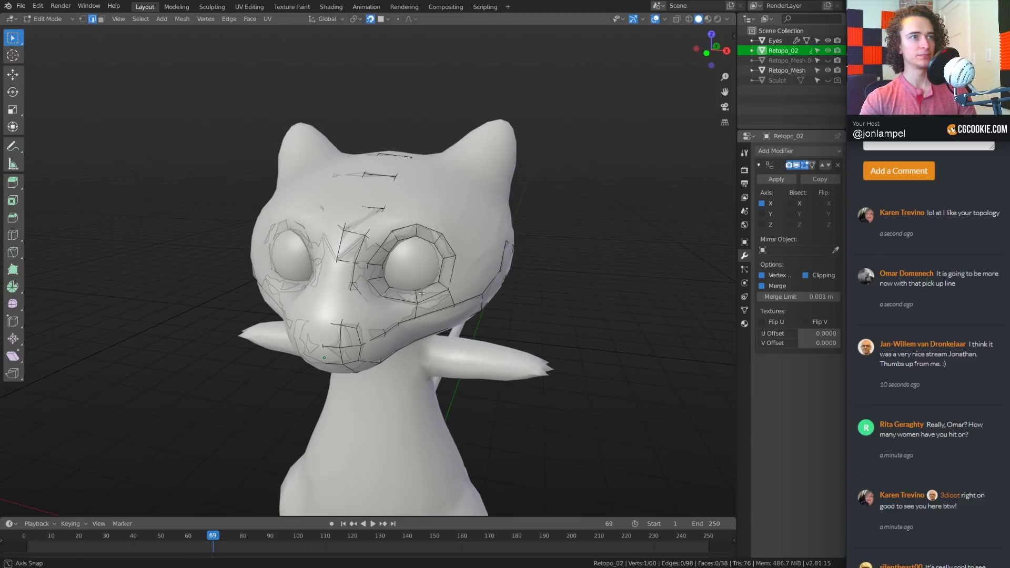
{"action": "middle_click_drag", "start_coordinate": [500, 309], "coordinate": [478, 277]}
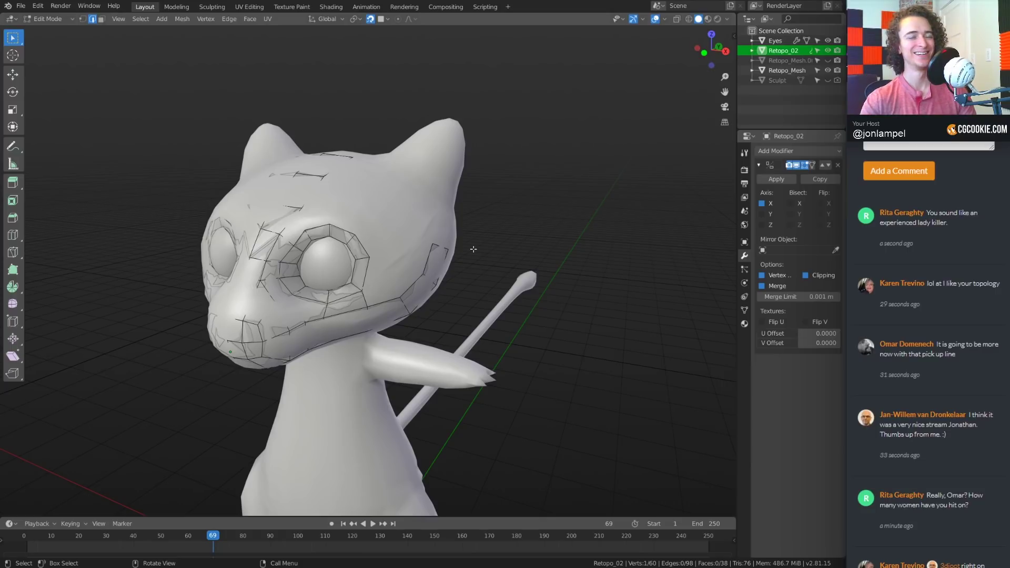
{"action": "mouse_move", "coordinate": [471, 259]}
{"action": "middle_mouse_down"}
{"action": "mouse_move", "coordinate": [451, 259]}
{"action": "mouse_move", "coordinate": [478, 266]}
{"action": "middle_mouse_up"}
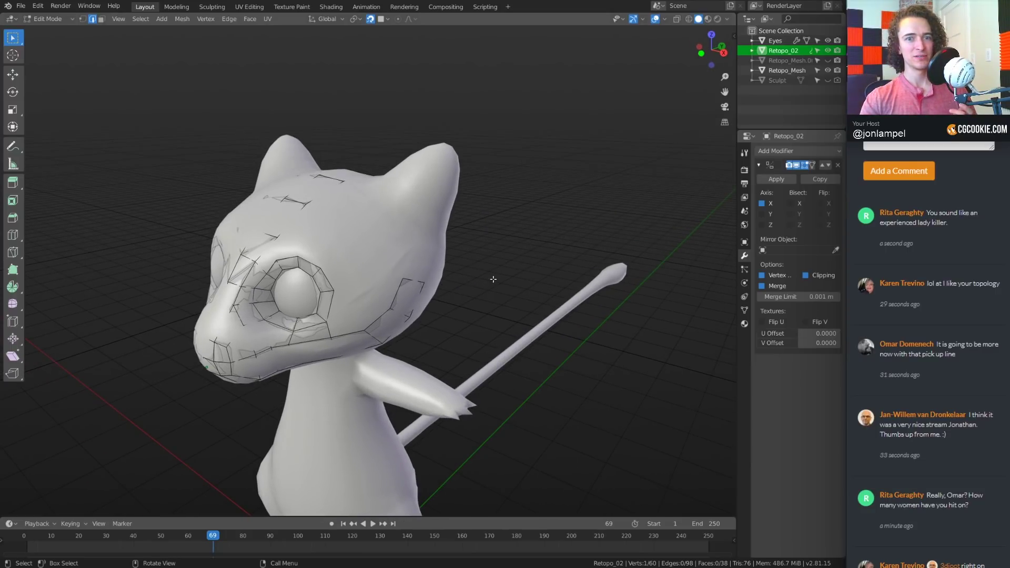
Edge-slide the Retopo_02 mesh's forehead edge above the eye along its strip
{"action": "left_click", "coordinate": [412, 281], "text": "shift"}
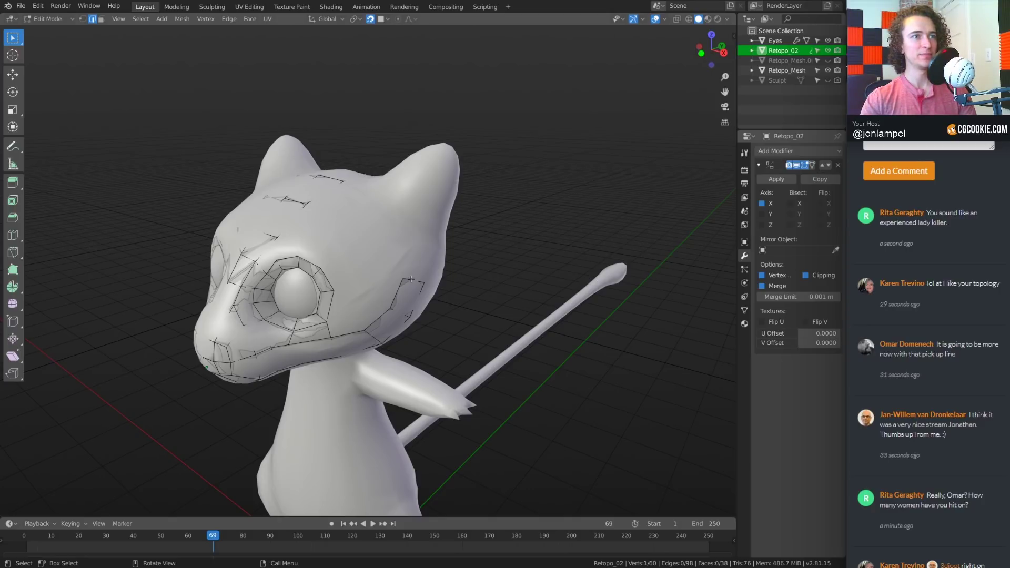
{"action": "scroll", "coordinate": [452, 266], "scroll_direction": "up", "scroll_amount": 3}
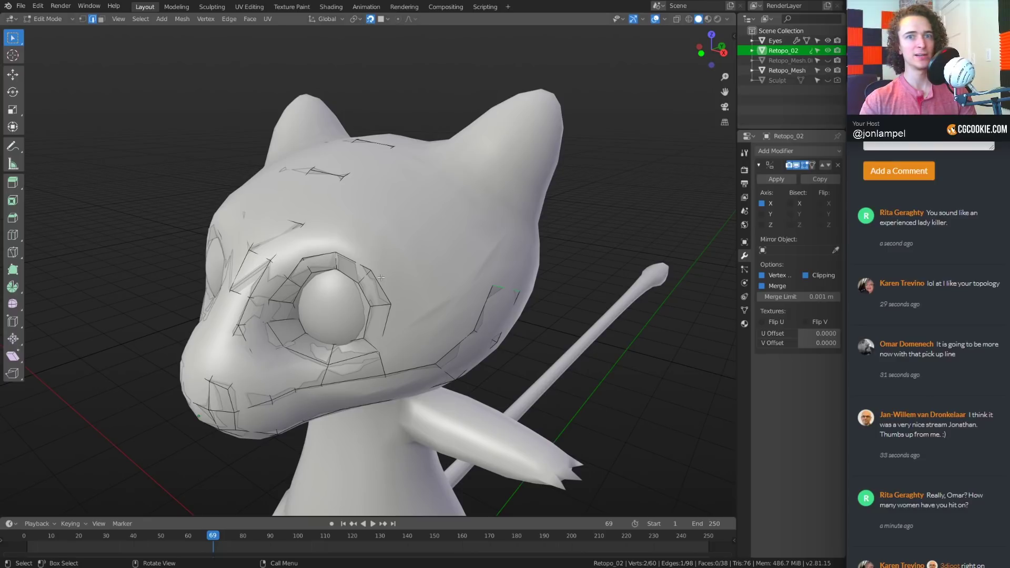
{"action": "middle_click_drag", "start_coordinate": [381, 276], "coordinate": [389, 280], "text": "shift"}
{"action": "scroll", "coordinate": [389, 280], "scroll_direction": "down", "scroll_amount": 2}
{"action": "scroll", "coordinate": [389, 280], "scroll_direction": "up", "scroll_amount": 2}
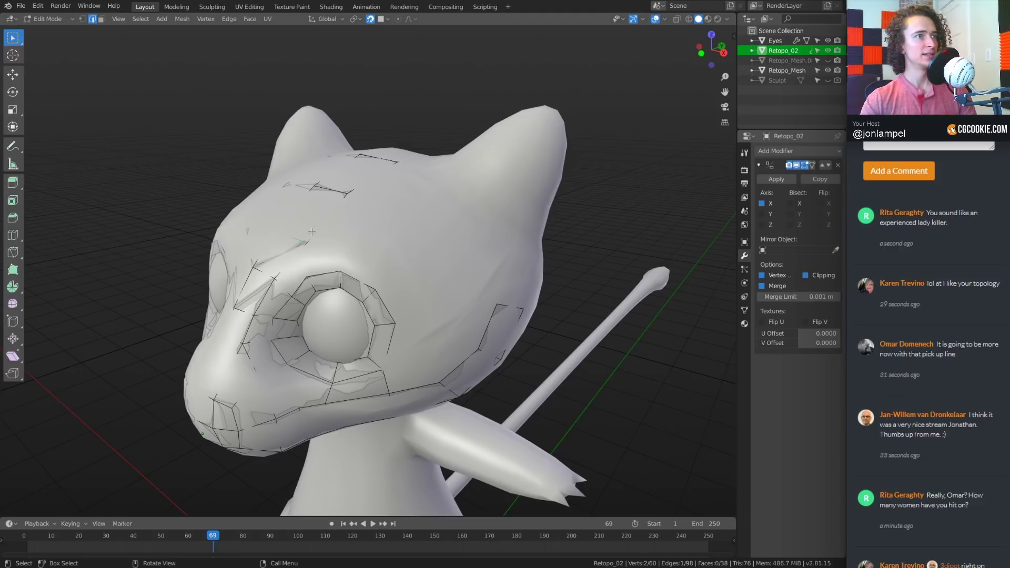
{"action": "key", "text": "g"}
{"action": "key", "text": "g"}
{"action": "left_click", "coordinate": [395, 231]}
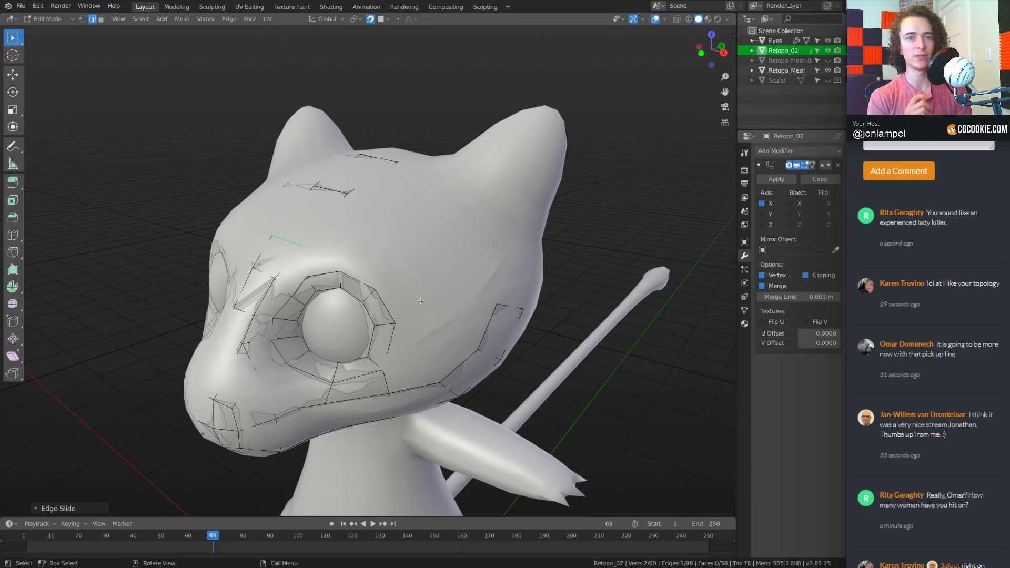
Select the two upper outer edges of the eye loop and examine the mesh around the eye and cheek up close
{"action": "left_click", "coordinate": [387, 305]}
{"action": "left_click", "coordinate": [358, 281], "text": "shift"}
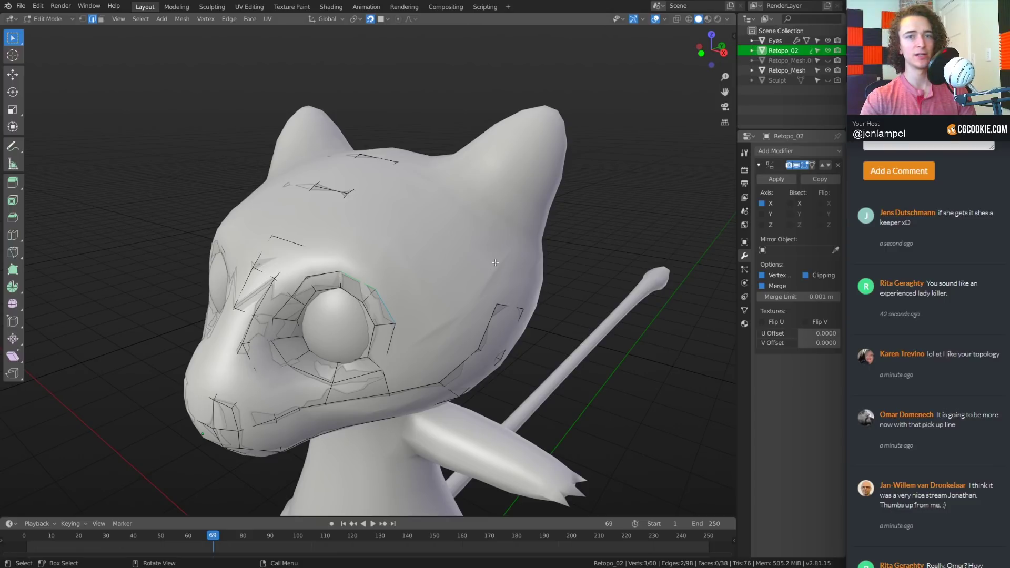
{"action": "middle_click_drag", "start_coordinate": [495, 262], "coordinate": [494, 281]}
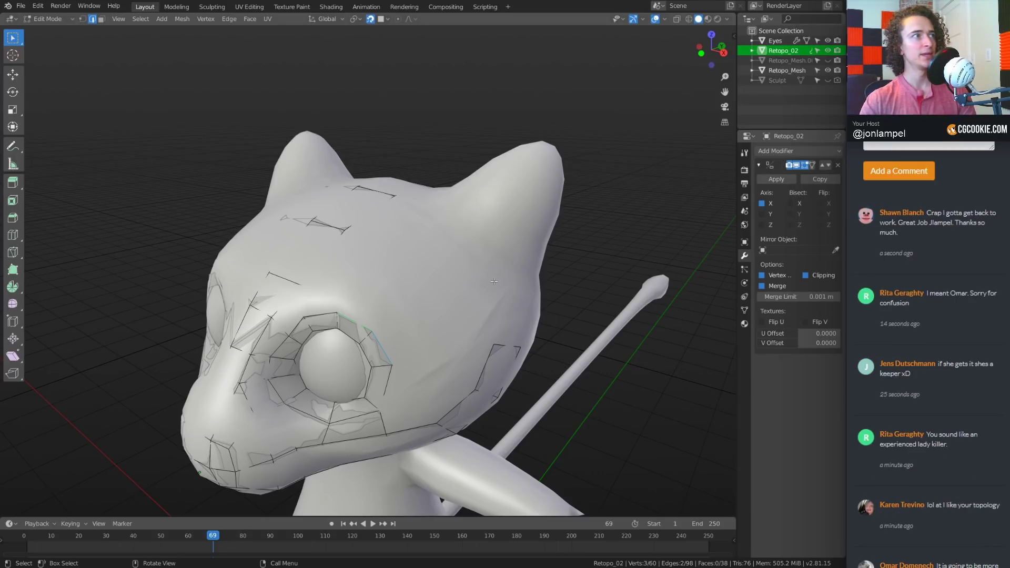
{"action": "middle_click_drag", "start_coordinate": [494, 282], "coordinate": [475, 266], "text": "shift"}
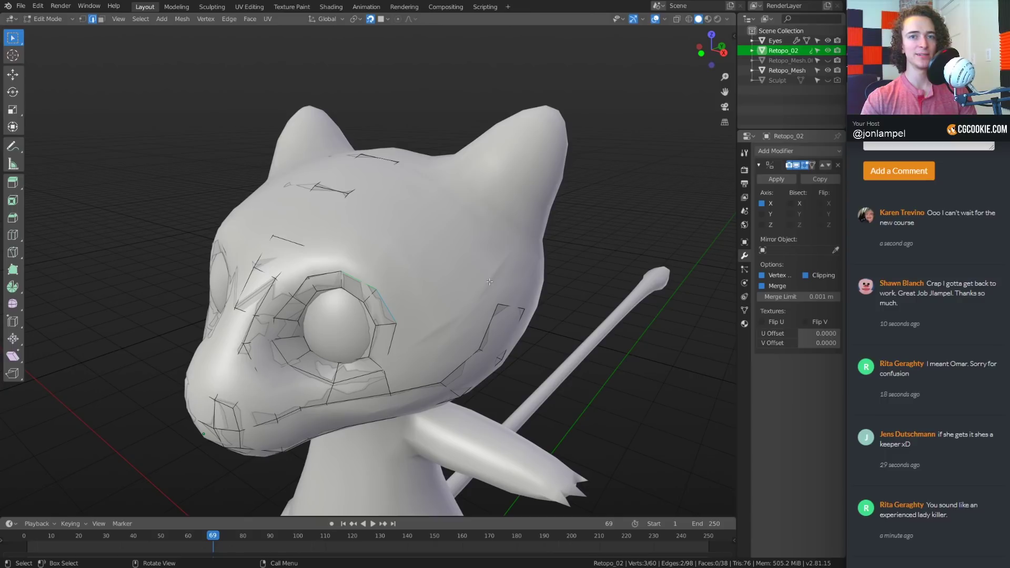
{"action": "middle_click_drag", "start_coordinate": [489, 282], "coordinate": [486, 289]}
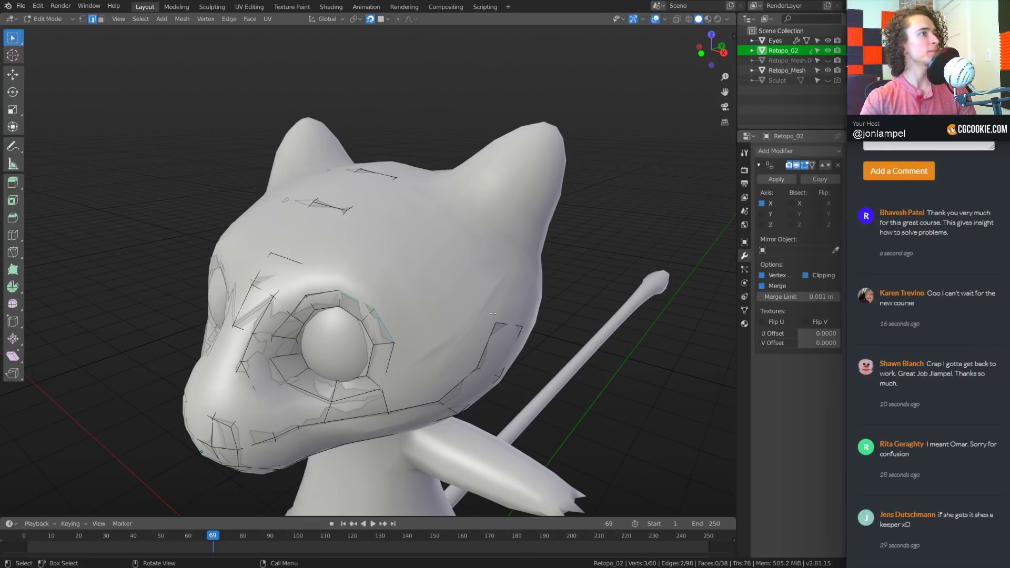
{"action": "middle_click_drag", "start_coordinate": [480, 307], "coordinate": [478, 317], "text": "shift"}
{"action": "scroll", "coordinate": [531, 315], "scroll_direction": "up", "scroll_amount": 3}
{"action": "middle_click_drag", "start_coordinate": [584, 299], "coordinate": [580, 203], "text": "shift"}
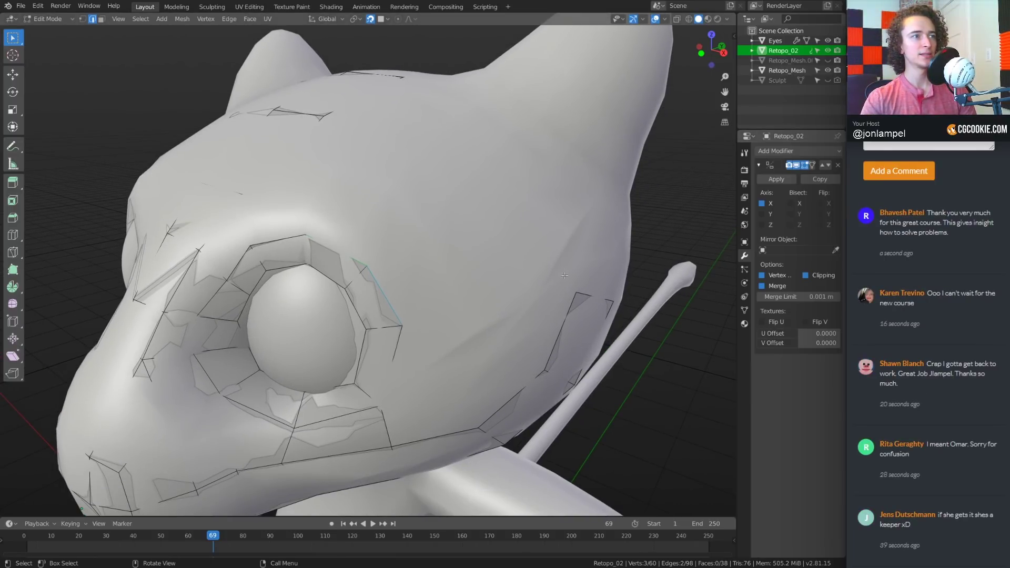
Enable Hidden Wire shading in the viewport overlays and the In Front viewport display option for Retopo_02
{"action": "left_click", "coordinate": [663, 21]}
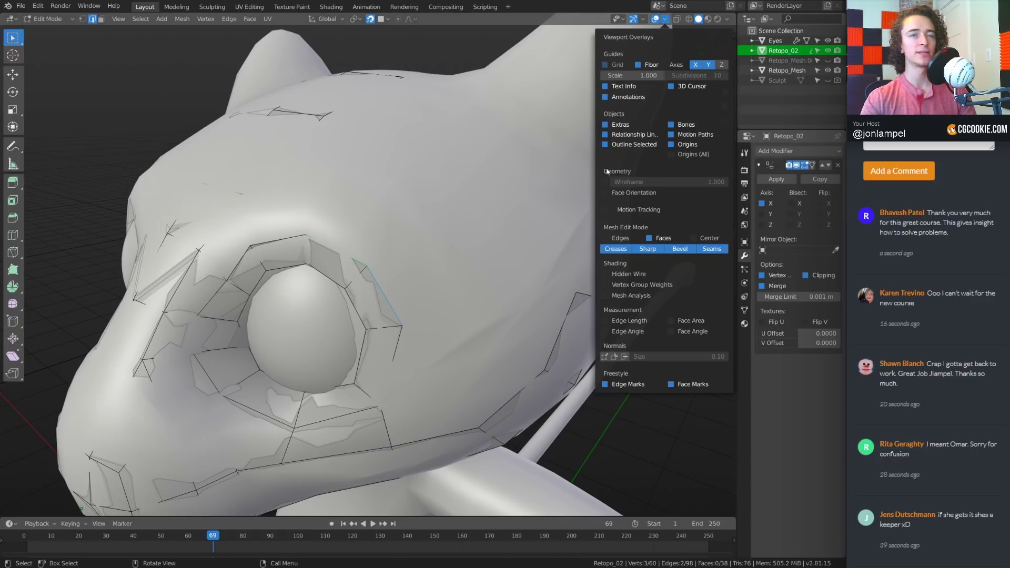
{"action": "left_click", "coordinate": [606, 273]}
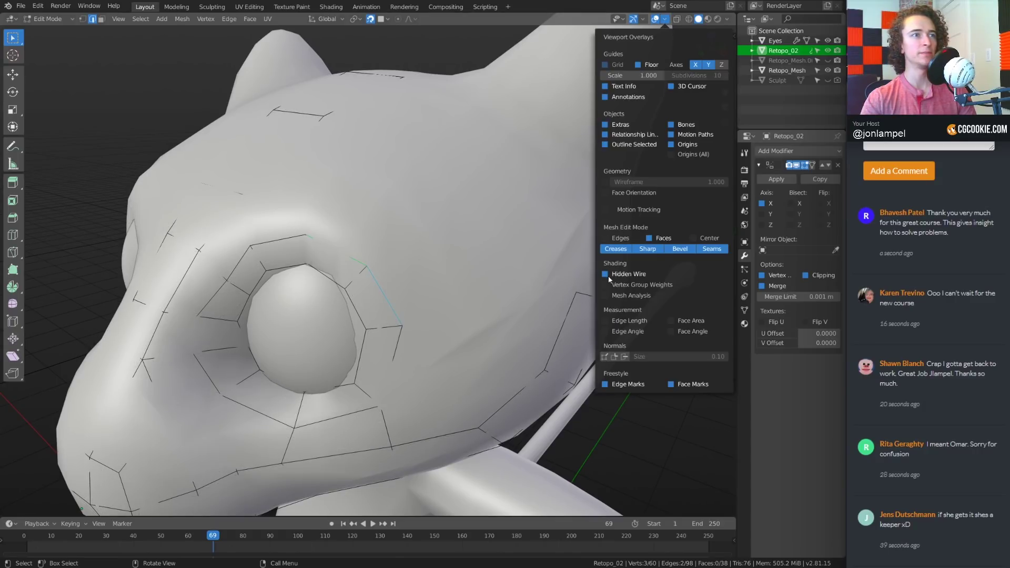
{"action": "left_click", "coordinate": [743, 243]}
{"action": "left_click", "coordinate": [744, 310]}
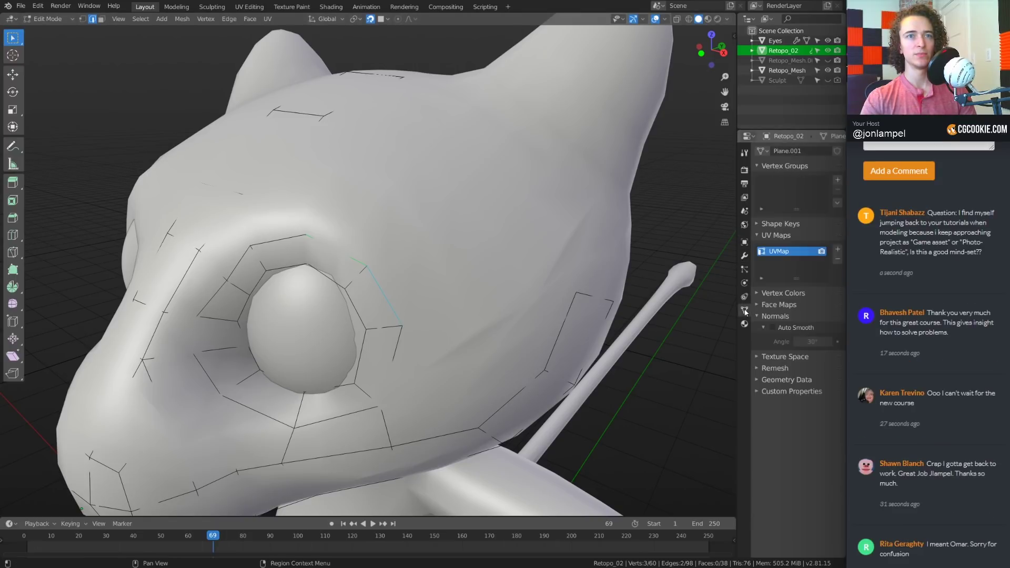
{"action": "left_click", "coordinate": [744, 242]}
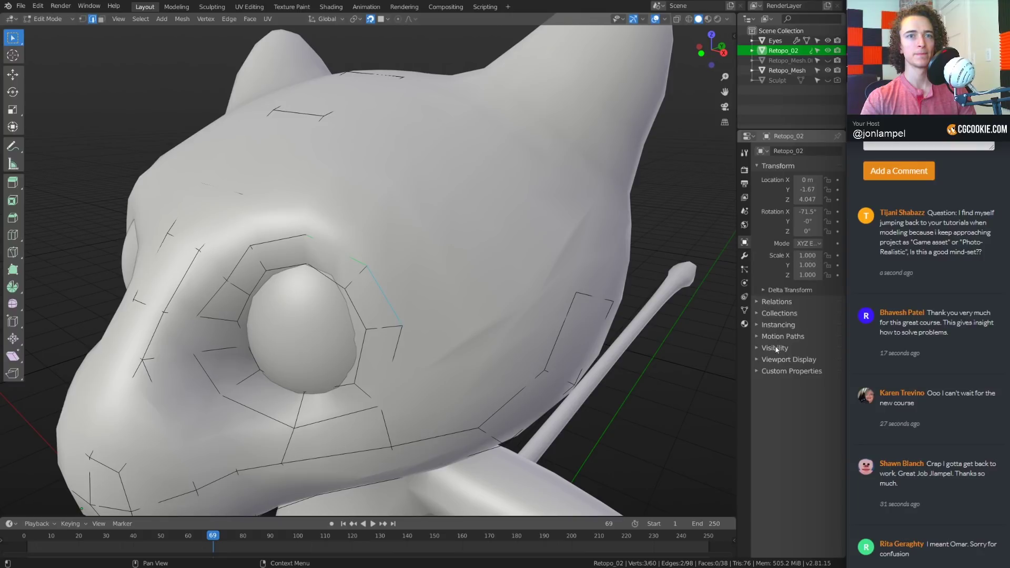
{"action": "left_click", "coordinate": [774, 360]}
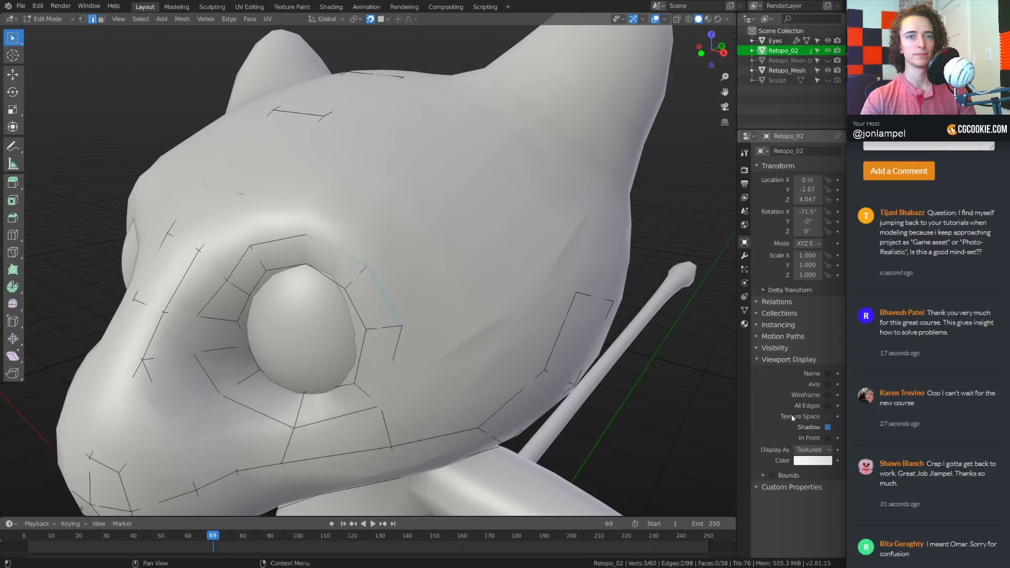
{"action": "left_click", "coordinate": [828, 438]}
{"action": "scroll", "coordinate": [392, 314], "scroll_direction": "down", "scroll_amount": 6}
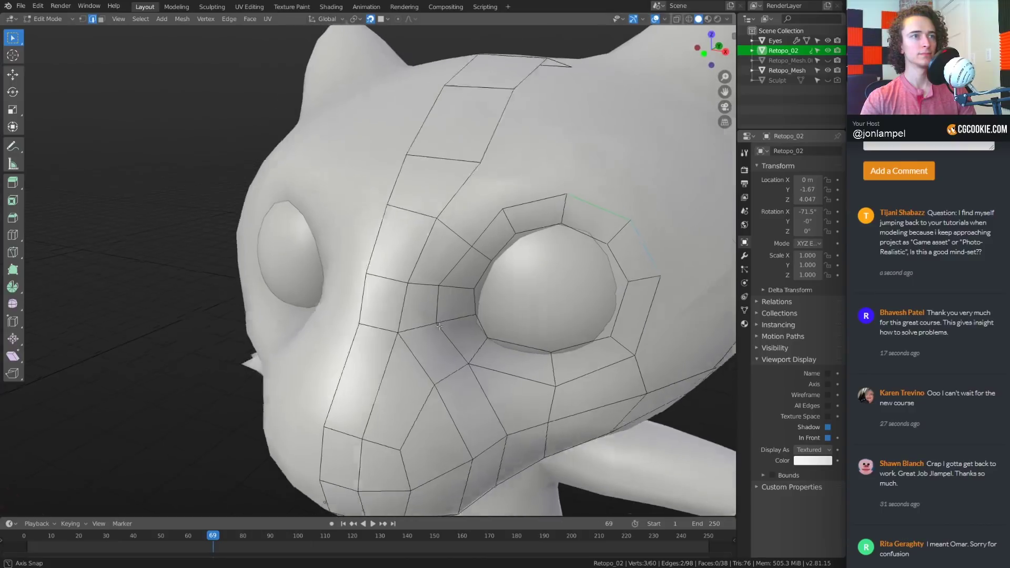
{"action": "scroll", "coordinate": [393, 314], "scroll_direction": "up", "scroll_amount": 8}
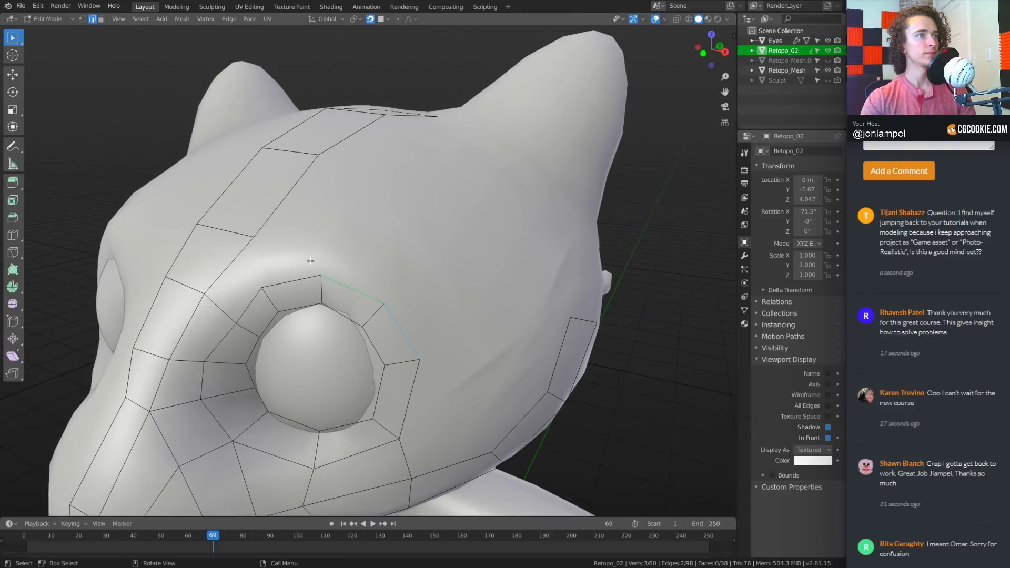
Fill a face between the forehead strip's edge and the upper inner edge of the eye loop
{"action": "left_click", "coordinate": [251, 303]}
{"action": "left_click", "coordinate": [229, 266], "text": "shift"}
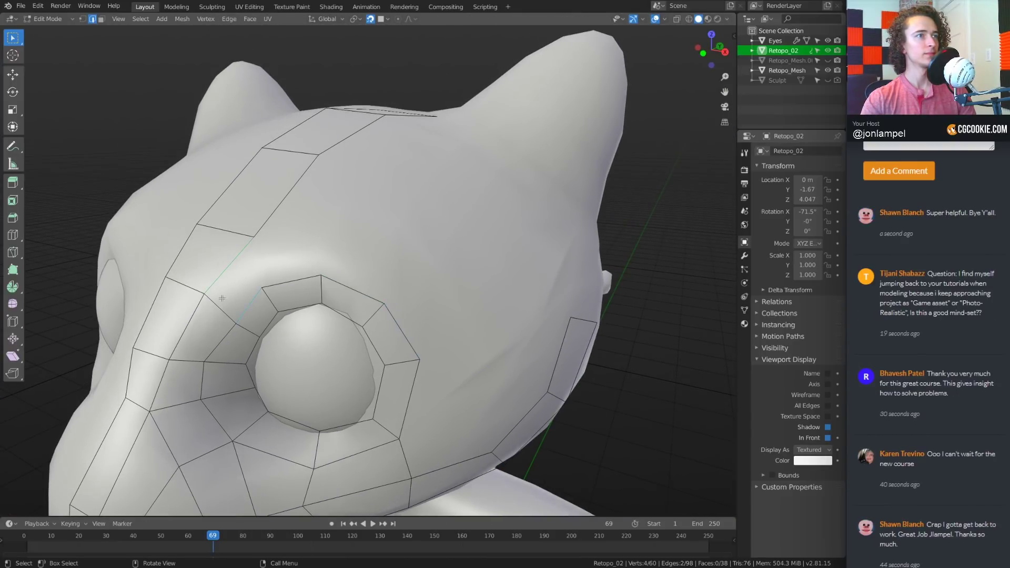
{"action": "left_click", "coordinate": [220, 303]}
{"action": "key", "text": "f"}
Extrude the eye loop's upper outer edge toward the ear and add one loop cut across the new face
{"action": "left_click", "coordinate": [351, 289]}
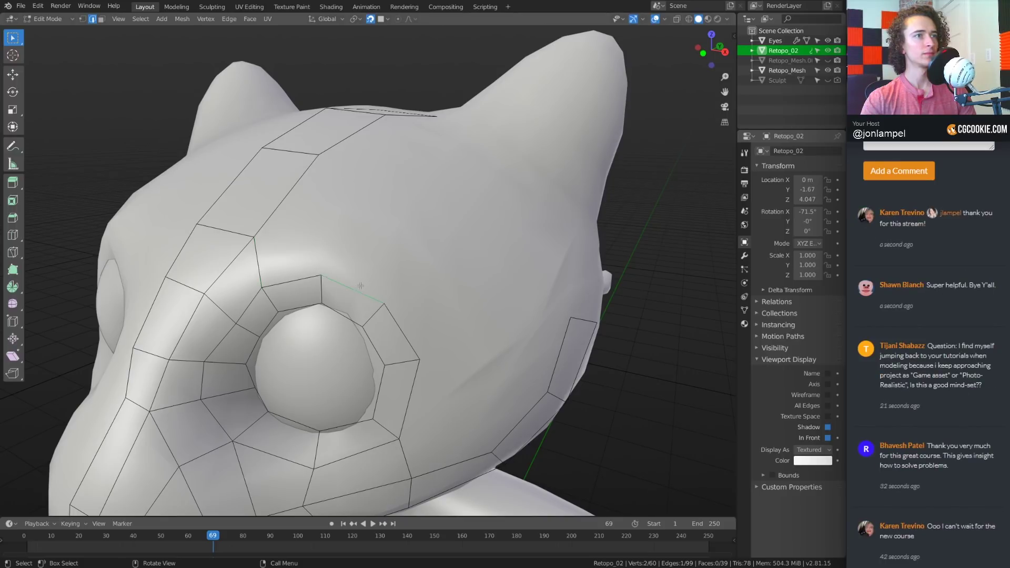
{"action": "key", "text": "e"}
{"action": "left_click", "coordinate": [374, 204]}
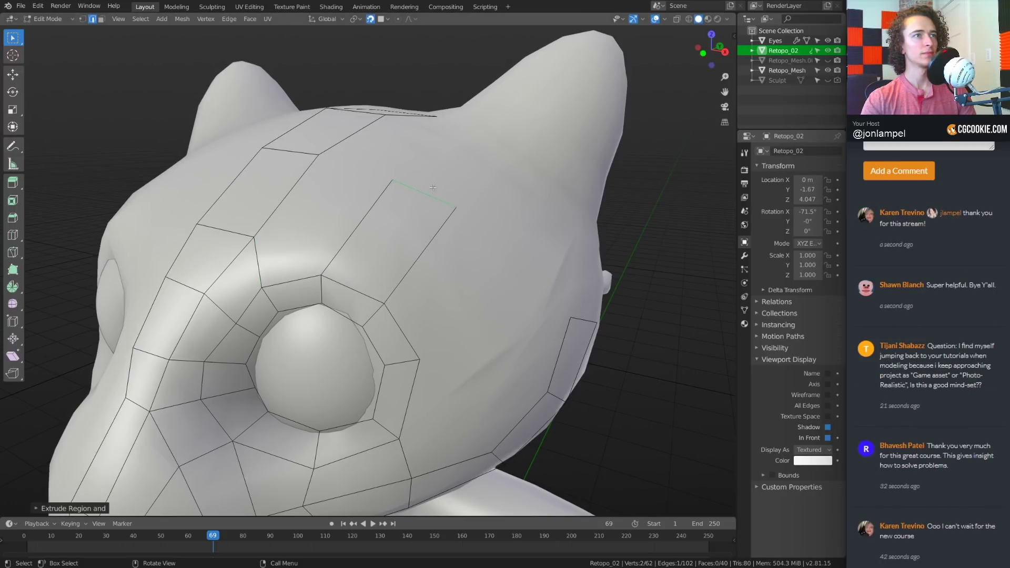
{"action": "middle_click_drag", "start_coordinate": [374, 204], "coordinate": [347, 284]}
{"action": "key", "text": "ctrl+r"}
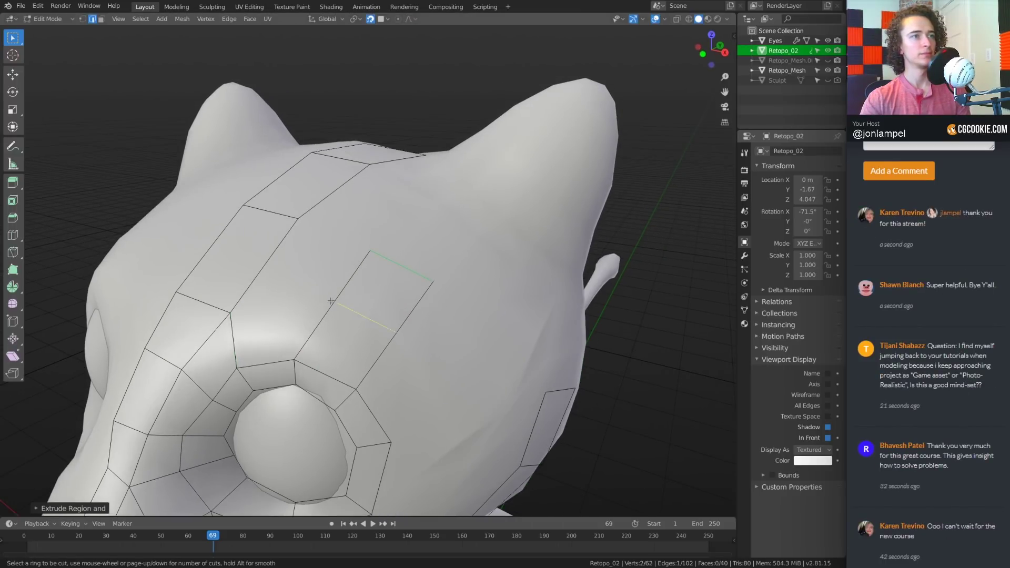
{"action": "left_click", "coordinate": [326, 322]}
{"action": "left_click", "coordinate": [330, 317]}
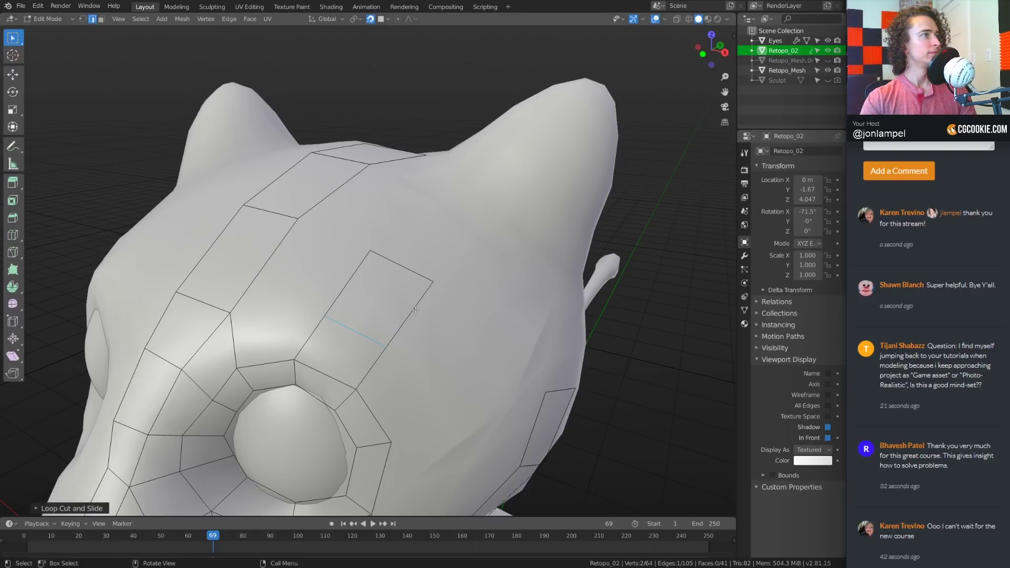
Fill the gap above the eye between the forehead strip and the newly extruded strip with a face
{"action": "middle_click_drag", "start_coordinate": [302, 318], "coordinate": [301, 289]}
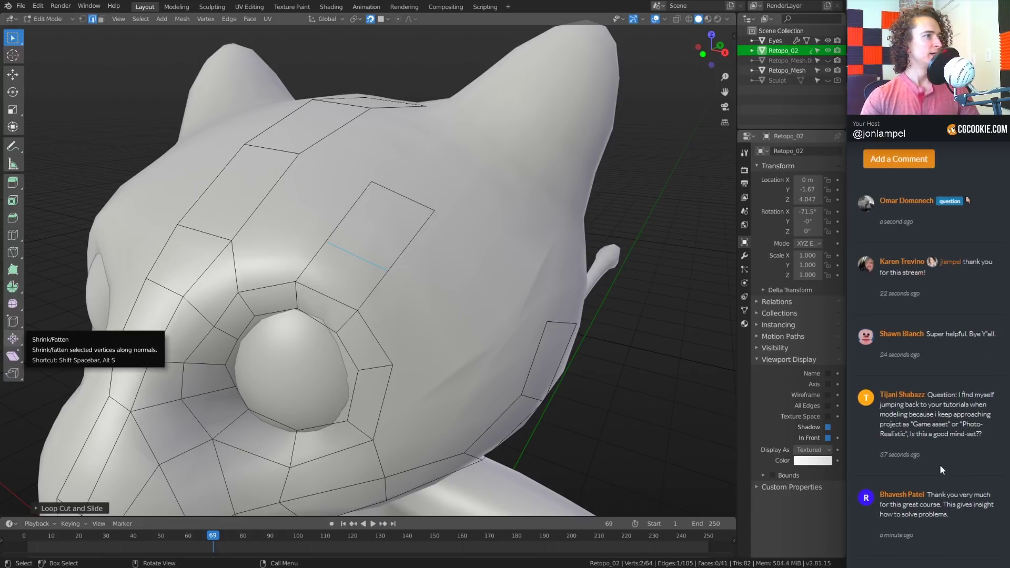
{"action": "scroll", "coordinate": [946, 448], "scroll_direction": "down", "scroll_amount": 3}
{"action": "scroll", "coordinate": [945, 451], "scroll_direction": "down", "scroll_amount": 2}
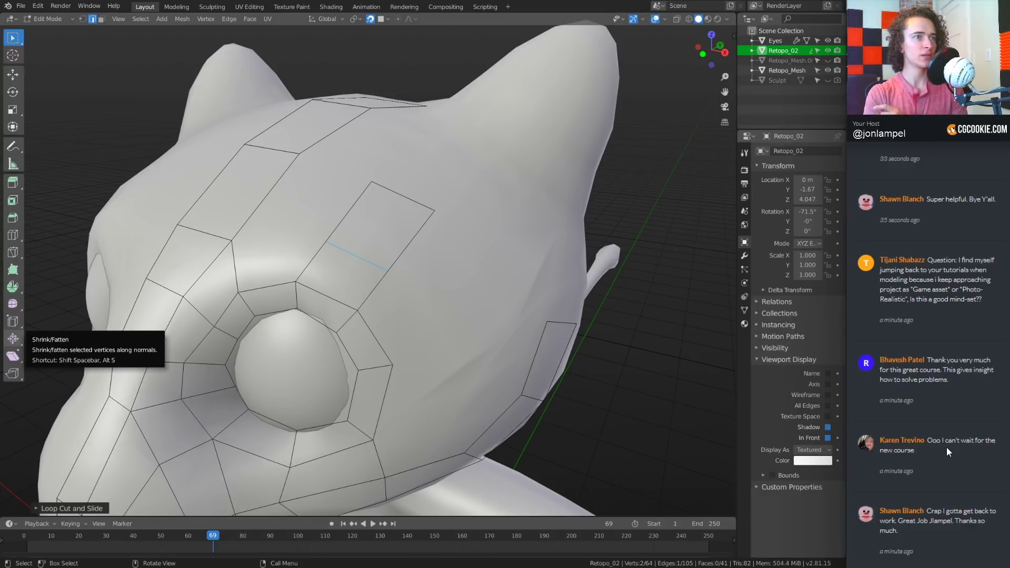
{"action": "left_click", "coordinate": [271, 283]}
{"action": "key", "text": "f"}
Extrude the eye loop's outer edge back across the cheek and scale the new edge down
{"action": "middle_click_drag", "start_coordinate": [376, 272], "coordinate": [320, 351]}
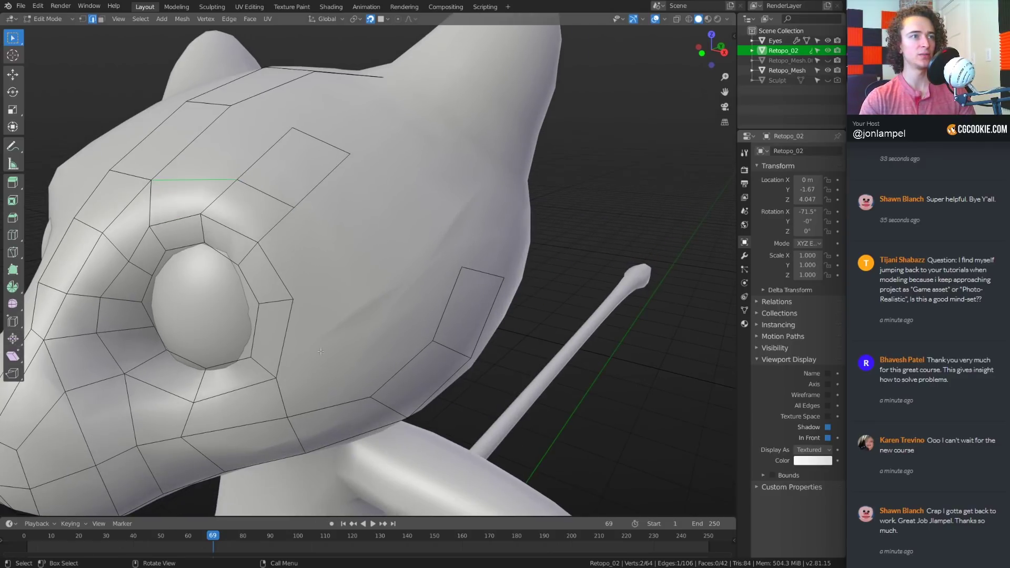
{"action": "left_click", "coordinate": [288, 337]}
{"action": "key", "text": "e"}
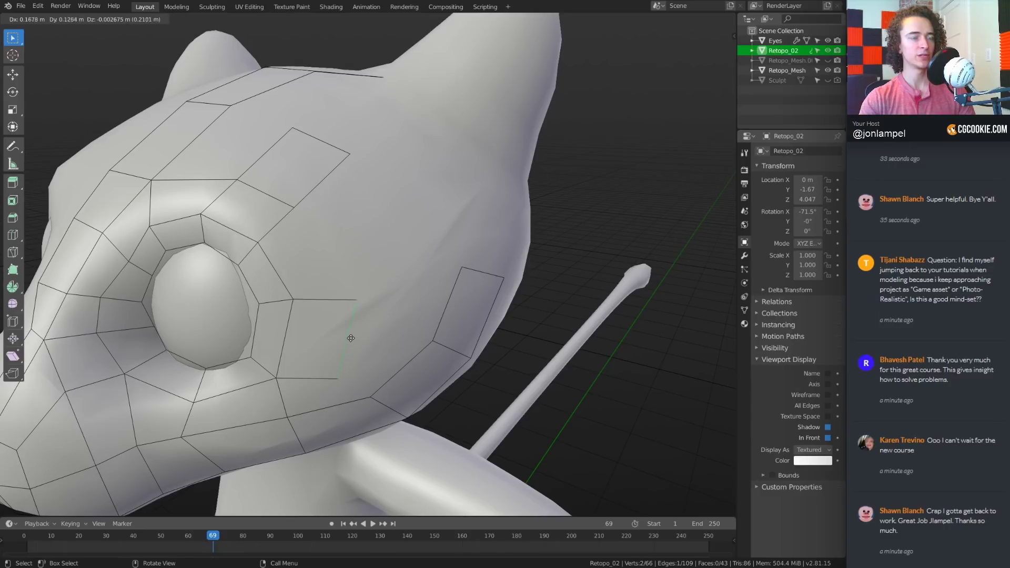
{"action": "left_click", "coordinate": [345, 331]}
{"action": "key", "text": "s"}
{"action": "left_click", "coordinate": [406, 353]}
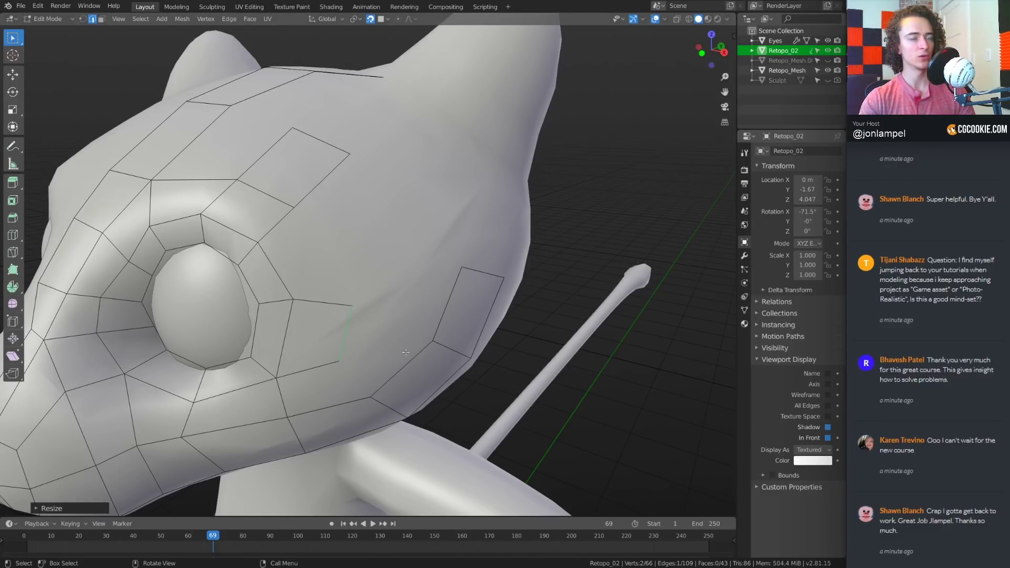
Fill two faces joining the cheek extrusion to the jaw strip below it
{"action": "left_click", "coordinate": [401, 362], "text": "shift"}
{"action": "key", "text": "f"}
{"action": "left_click", "coordinate": [353, 400]}
{"action": "key", "text": "f"}
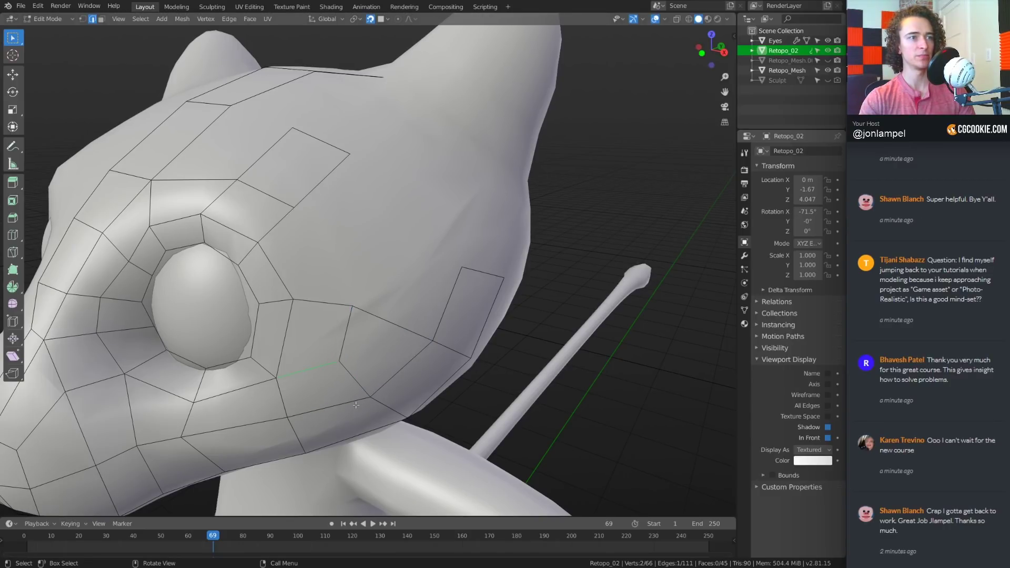
Fill one face at the eye's upper outer corner and another on the forehead between the two strips
{"action": "middle_click_drag", "start_coordinate": [399, 289], "coordinate": [358, 334]}
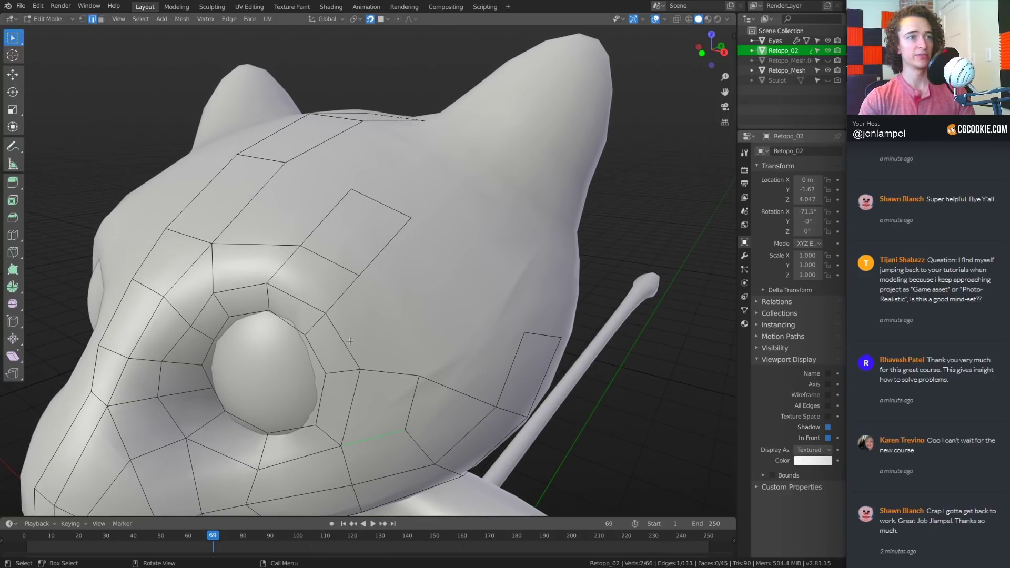
{"action": "key", "text": "f"}
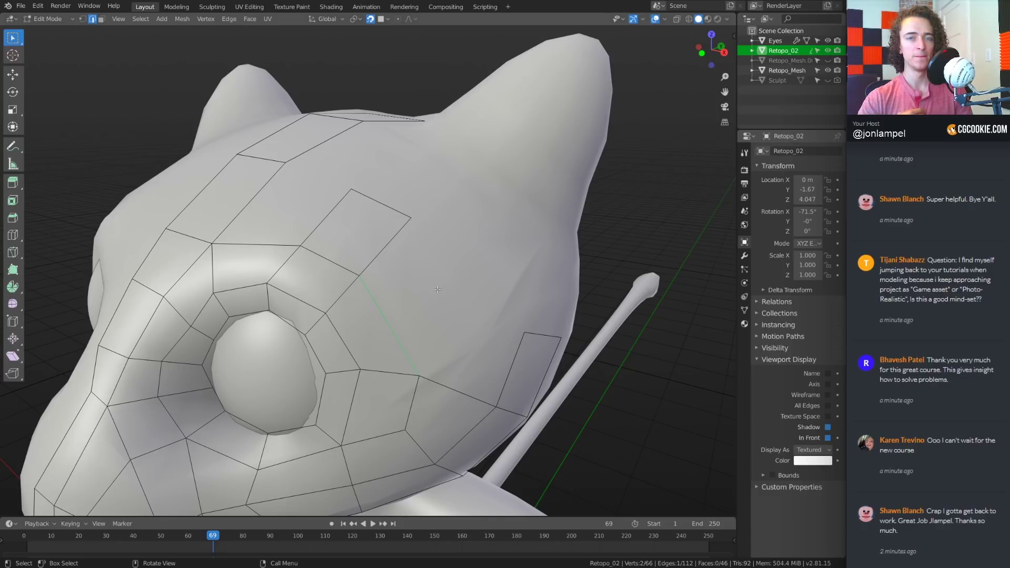
{"action": "left_click", "coordinate": [274, 246]}
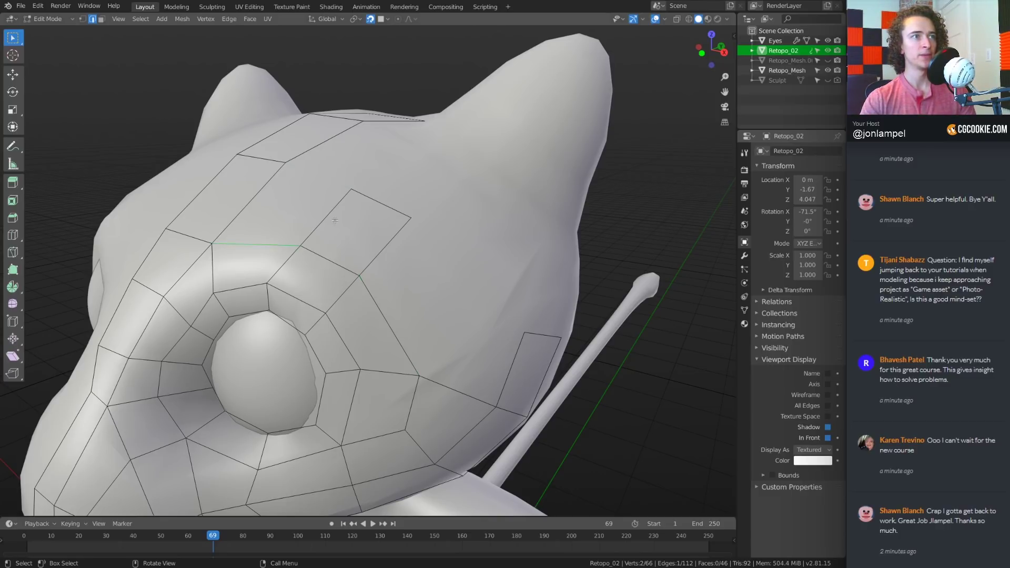
{"action": "key", "text": "f"}
{"action": "middle_click_drag", "start_coordinate": [336, 220], "coordinate": [338, 242]}
Extrude the cheek's upper corner vertex toward the ear and fill a quad between it and the strip above the eye
{"action": "middle_click_drag", "start_coordinate": [336, 420], "coordinate": [225, 284], "text": "shift"}
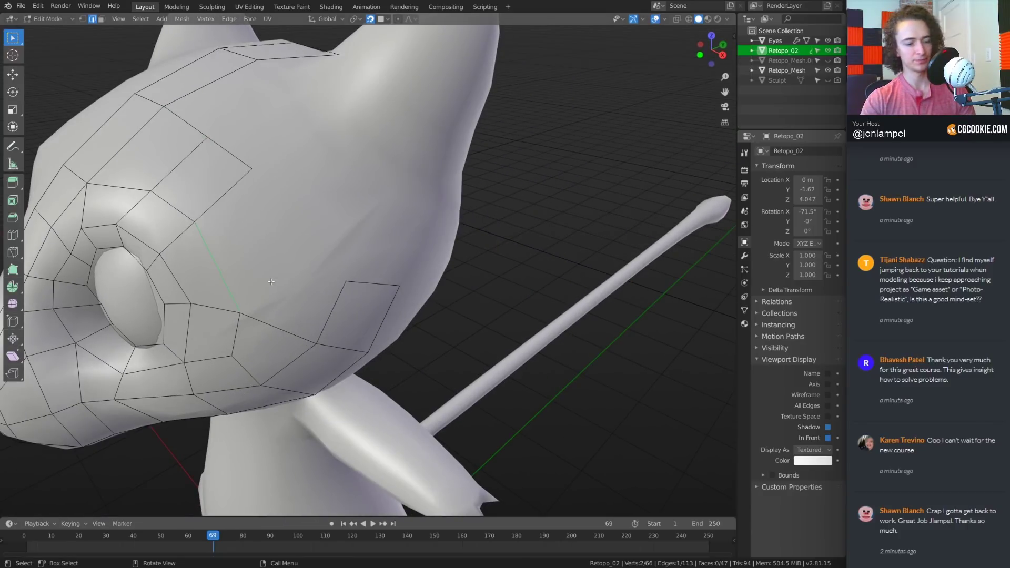
{"action": "key", "text": "1"}
{"action": "key", "text": "e"}
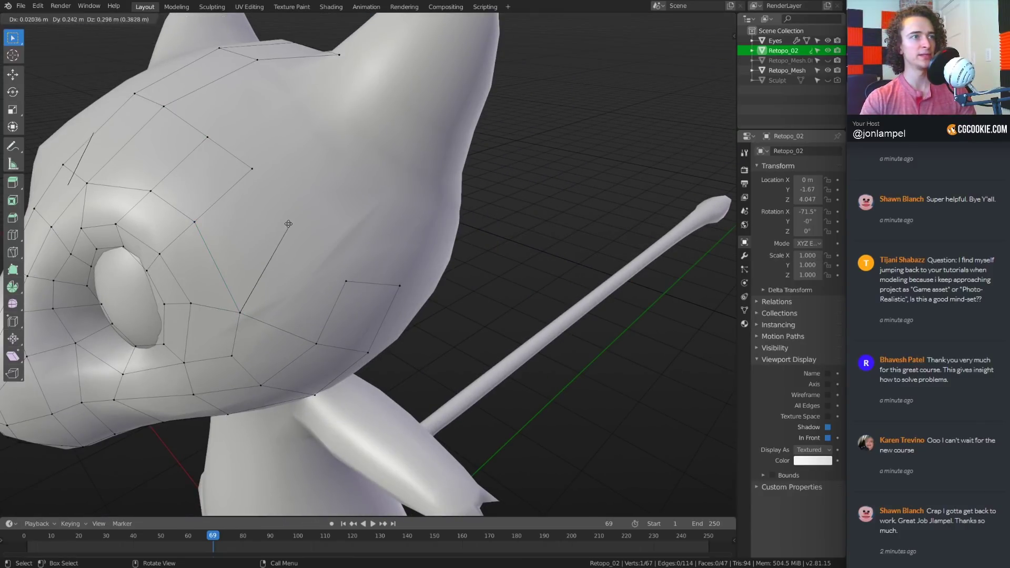
{"action": "left_click", "coordinate": [262, 304]}
{"action": "left_click", "coordinate": [239, 312], "text": "shift"}
{"action": "left_click", "coordinate": [195, 221], "text": "shift"}
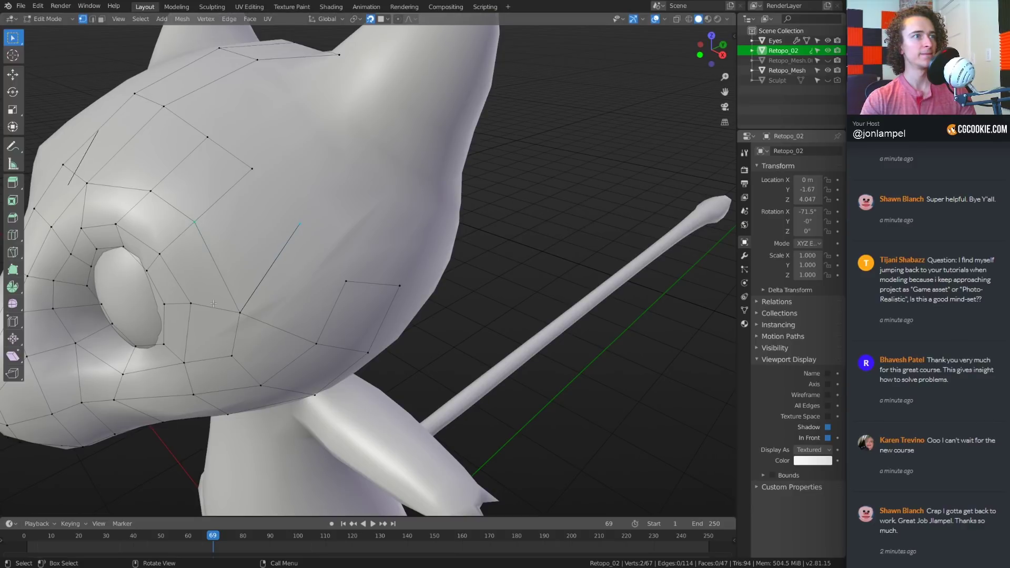
{"action": "left_click", "coordinate": [252, 176], "text": "shift"}
{"action": "key", "text": "f"}
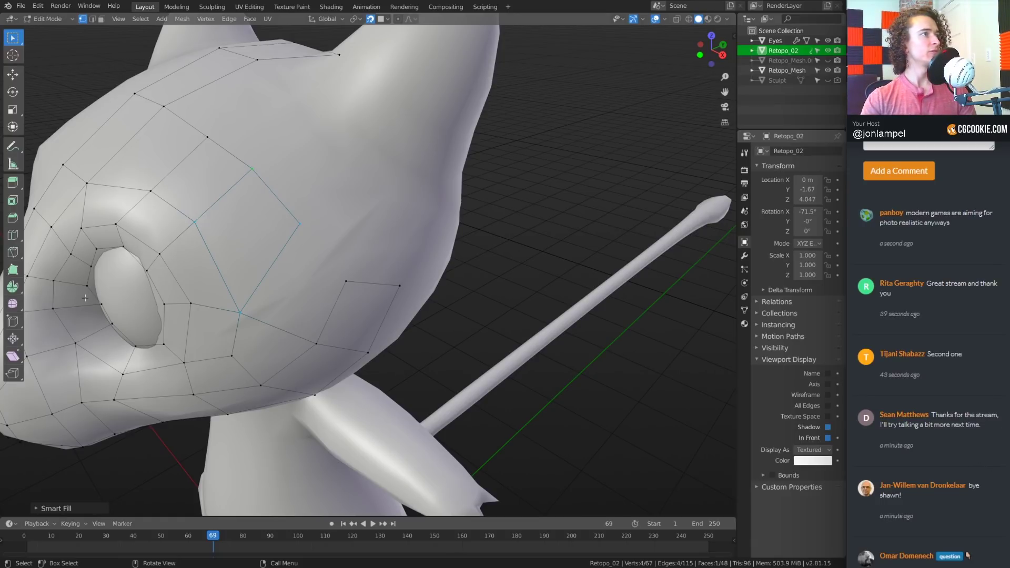
{"action": "middle_click_drag", "start_coordinate": [267, 272], "coordinate": [277, 295]}
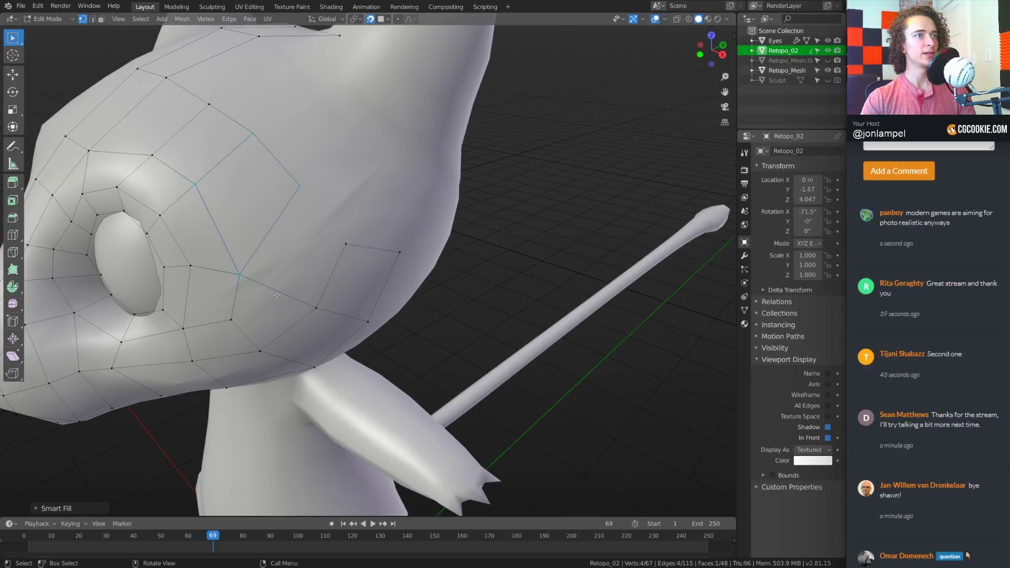
Fill the quad joining the cheek face to the rear jaw strip and shift the vertices along its back edge
{"action": "left_click", "coordinate": [314, 304]}
{"action": "key", "text": "f"}
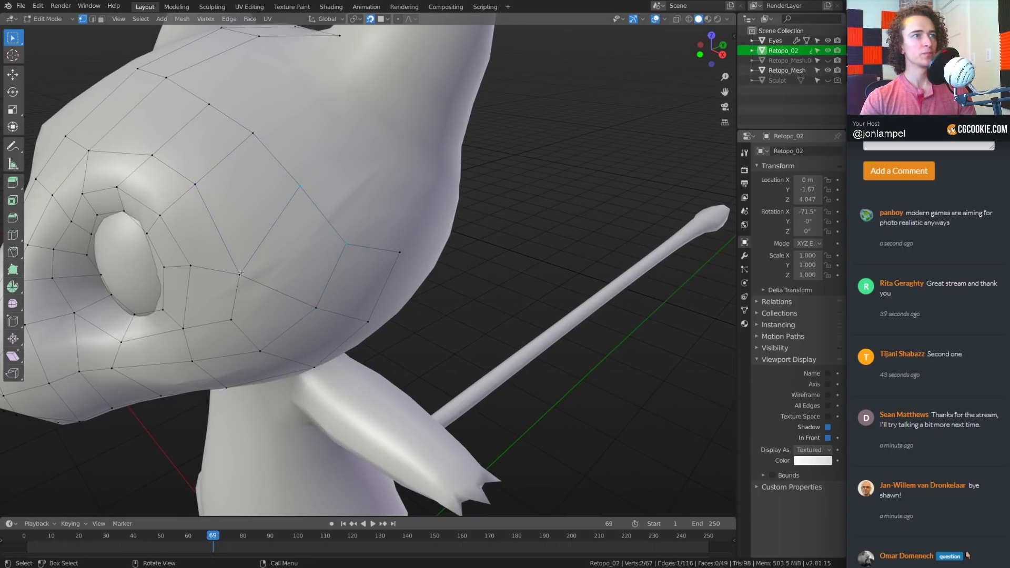
{"action": "left_click_drag", "start_coordinate": [297, 188], "coordinate": [303, 202]}
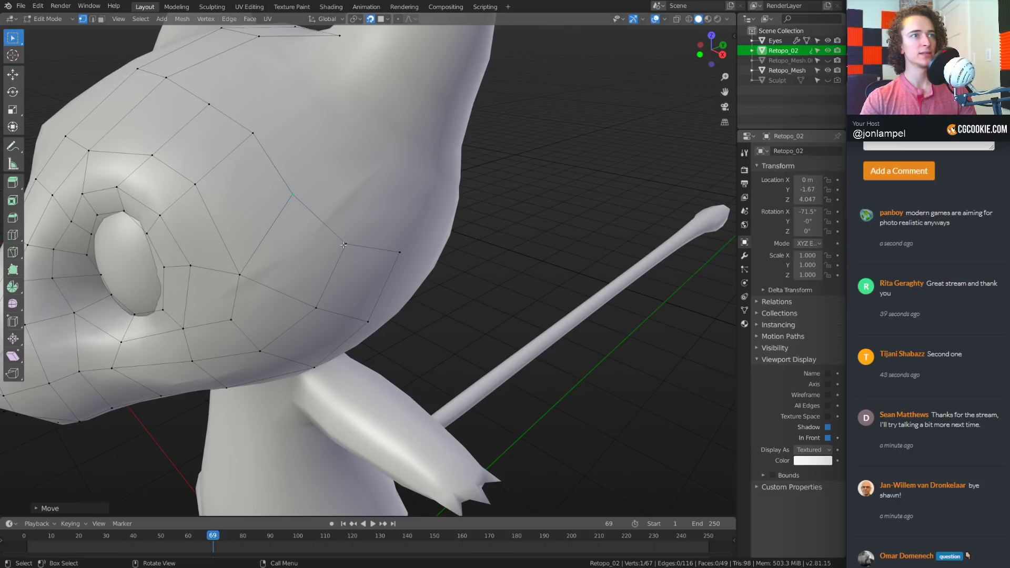
{"action": "left_click_drag", "start_coordinate": [343, 244], "coordinate": [403, 252]}
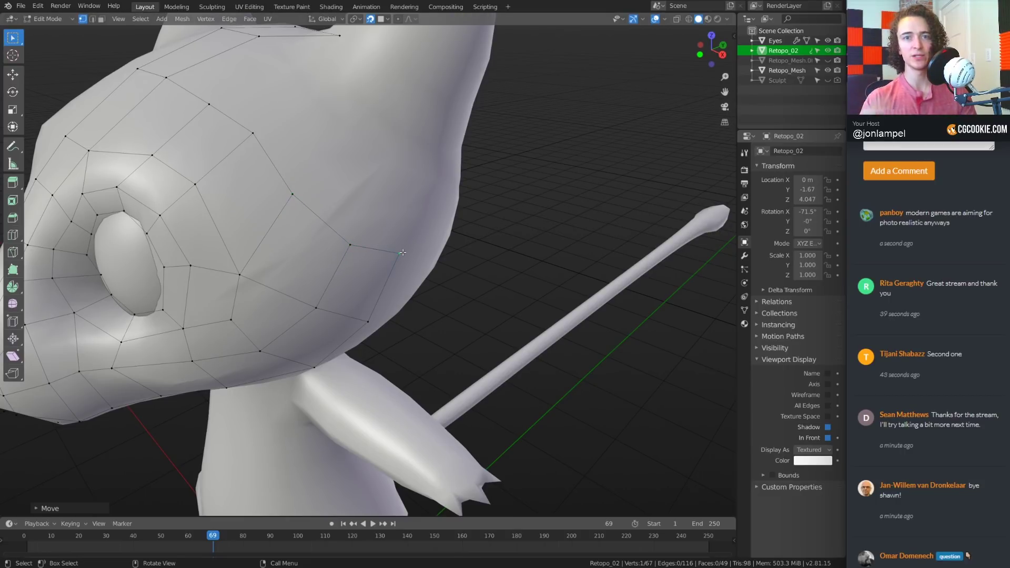
{"action": "left_click_drag", "start_coordinate": [246, 135], "coordinate": [241, 136]}
Extrude the forehead edge above the eye toward the ear and fill a quad joining it to the central forehead strip
{"action": "middle_click_drag", "start_coordinate": [297, 180], "coordinate": [266, 301]}
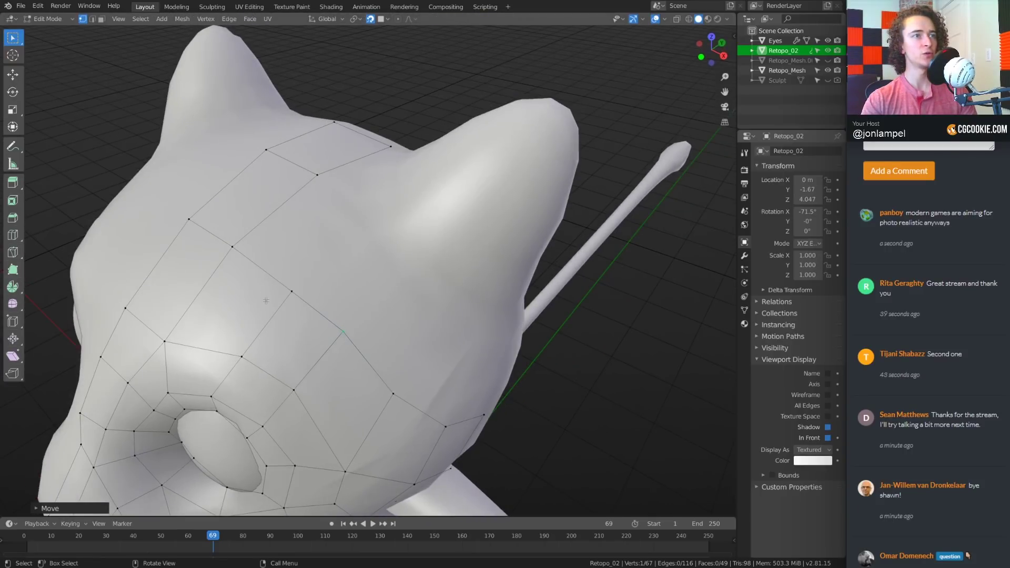
{"action": "left_click", "coordinate": [290, 289]}
{"action": "key", "text": "e"}
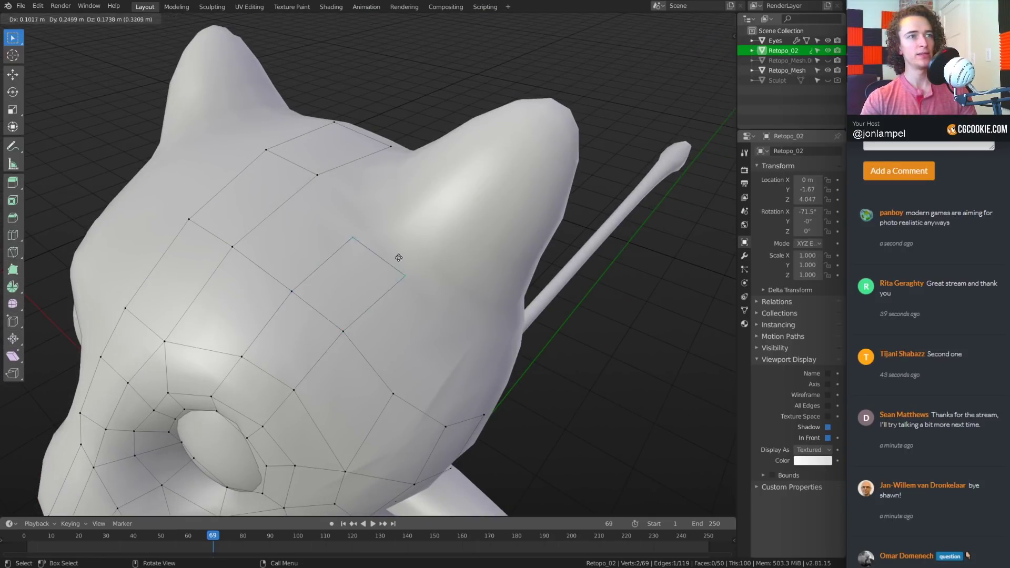
{"action": "left_click", "coordinate": [402, 245]}
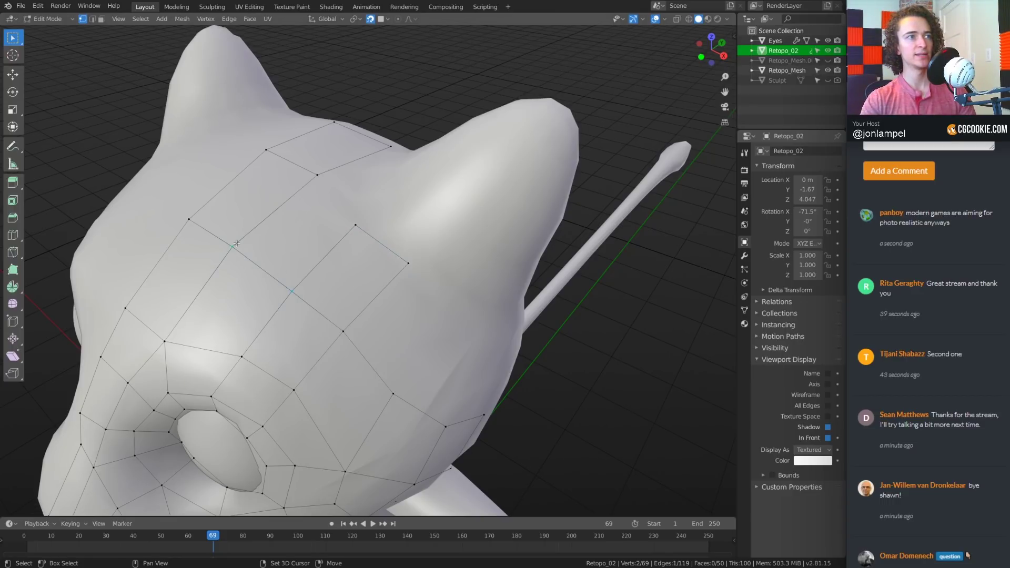
{"action": "key", "text": "f"}
Reposition the two new vertices in front of the ear so they follow the ear's base
{"action": "middle_click_drag", "start_coordinate": [406, 257], "coordinate": [294, 210]}
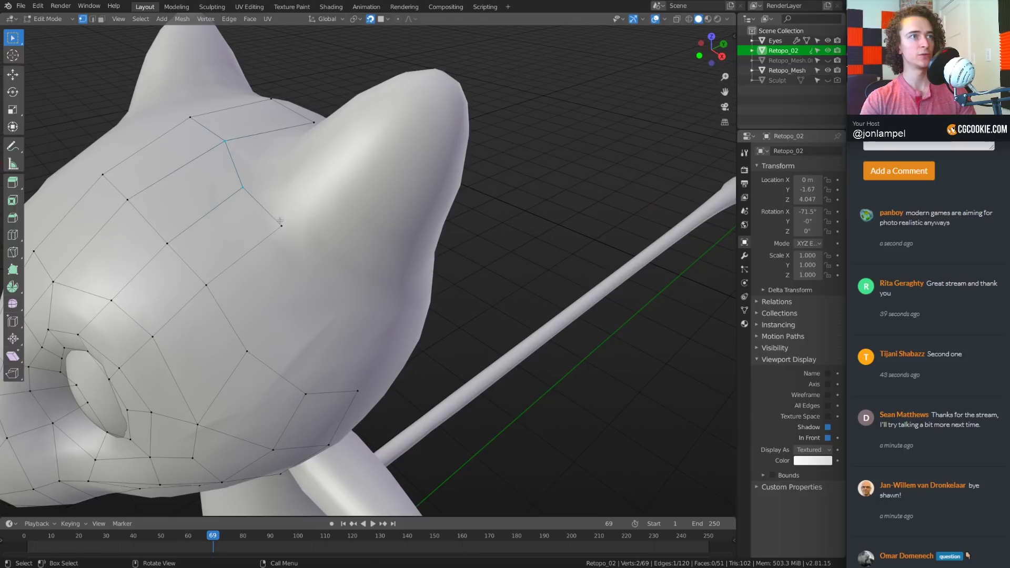
{"action": "left_click", "coordinate": [242, 185]}
{"action": "key", "text": "g"}
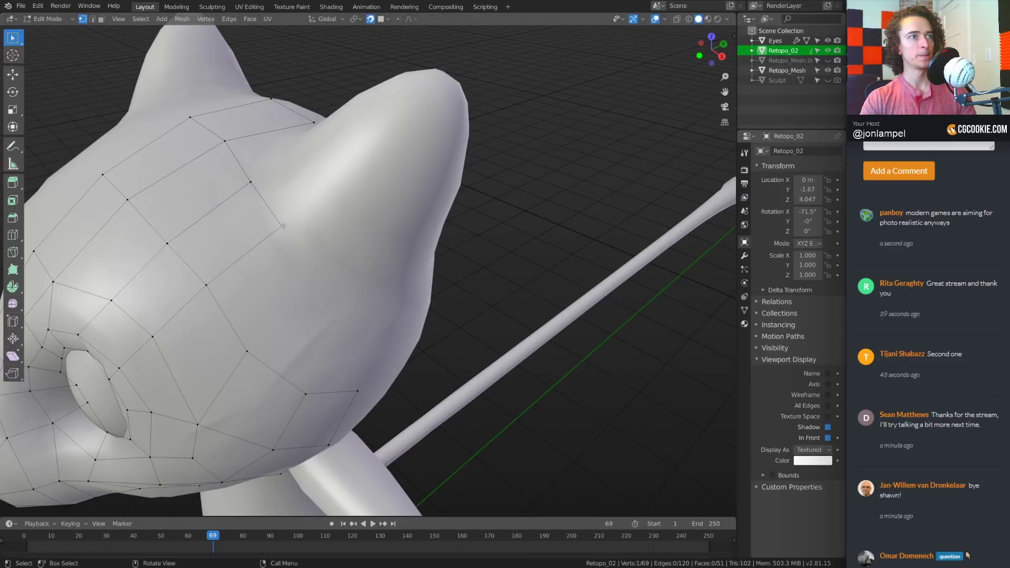
{"action": "left_click", "coordinate": [276, 230]}
{"action": "left_click", "coordinate": [251, 182]}
{"action": "key", "text": "g"}
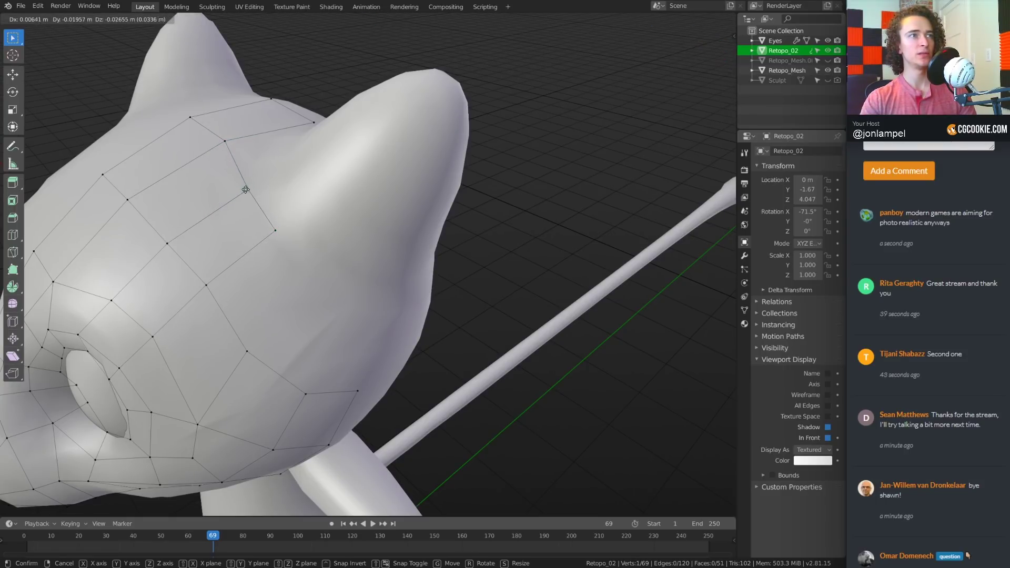
{"action": "left_click", "coordinate": [246, 189]}
Extrude the rear cheek edge up toward the ear base, scaling the new edge down and adjusting its position
{"action": "left_click", "coordinate": [250, 354]}
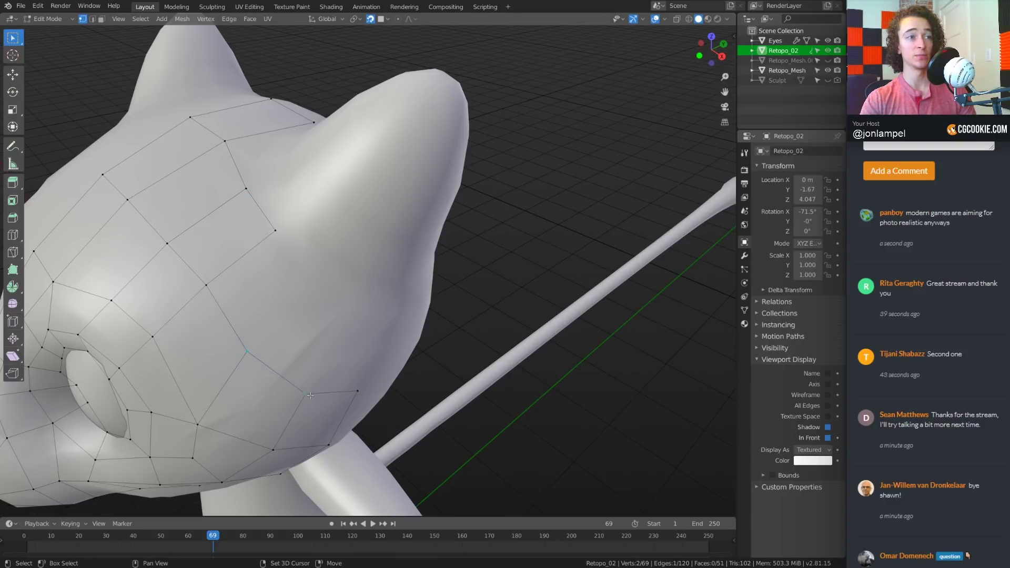
{"action": "key", "text": "e"}
{"action": "left_click", "coordinate": [395, 316]}
{"action": "key", "text": "s"}
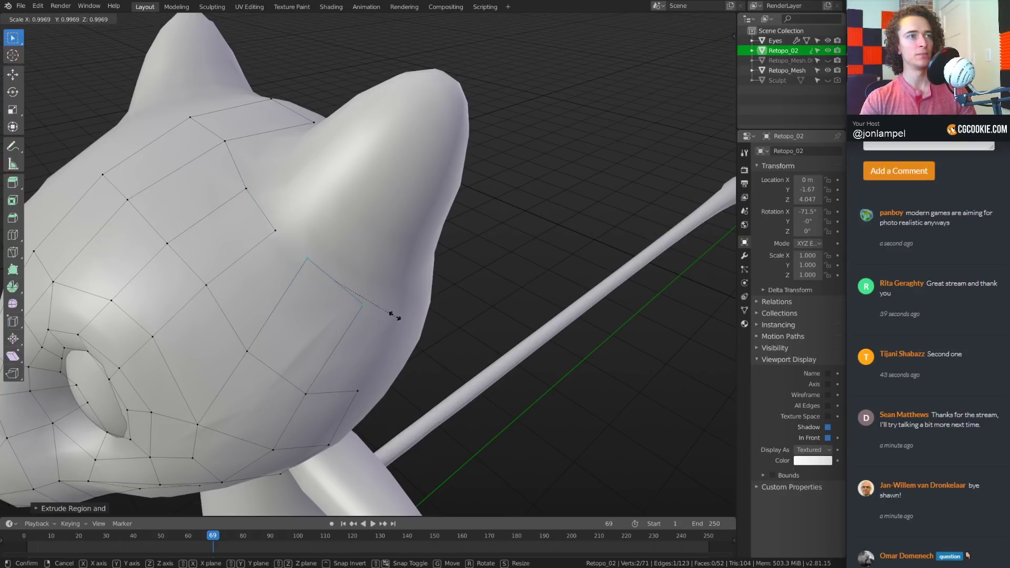
{"action": "left_click", "coordinate": [382, 309]}
{"action": "key", "text": "s"}
{"action": "left_click", "coordinate": [410, 304]}
{"action": "key", "text": "g"}
{"action": "left_click", "coordinate": [409, 303]}
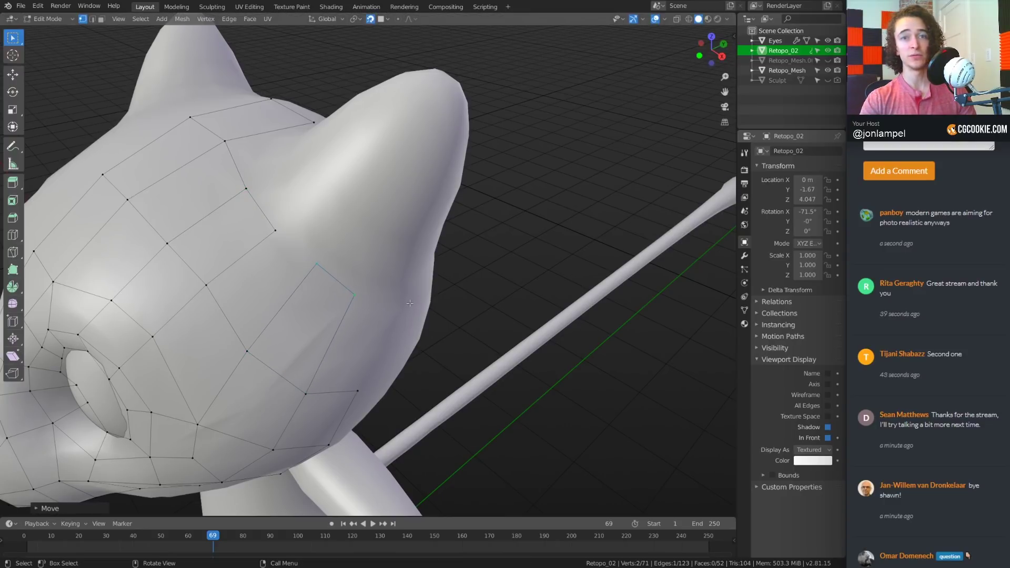
Fill the gap between the cheek and forehead extrusions and move the shared corner vertex slightly down the ear base
{"action": "left_click", "coordinate": [249, 352]}
{"action": "left_click", "coordinate": [209, 284], "text": "shift"}
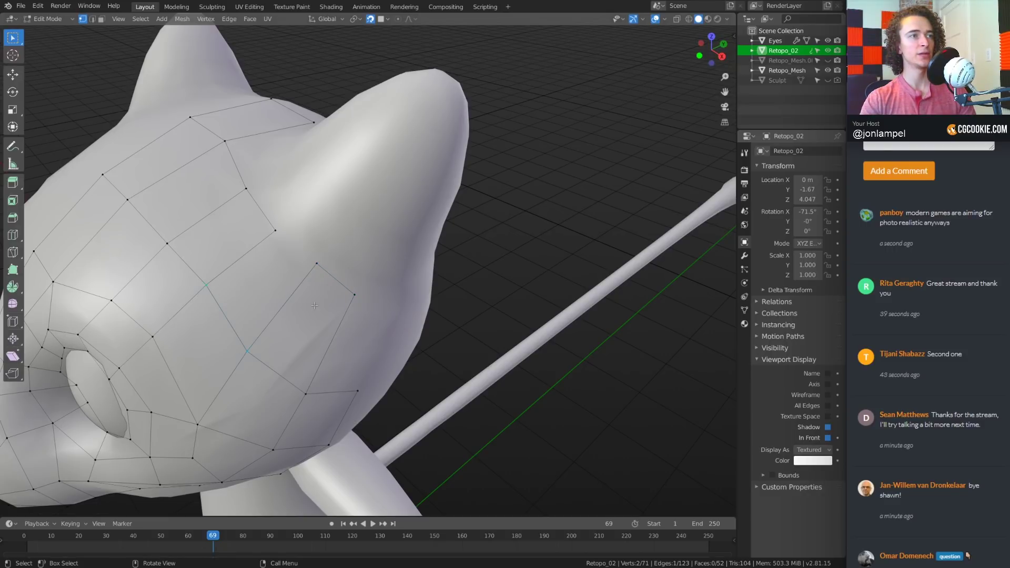
{"action": "key", "text": "f"}
{"action": "left_click", "coordinate": [317, 264]}
{"action": "key", "text": "g"}
{"action": "left_click", "coordinate": [315, 273]}
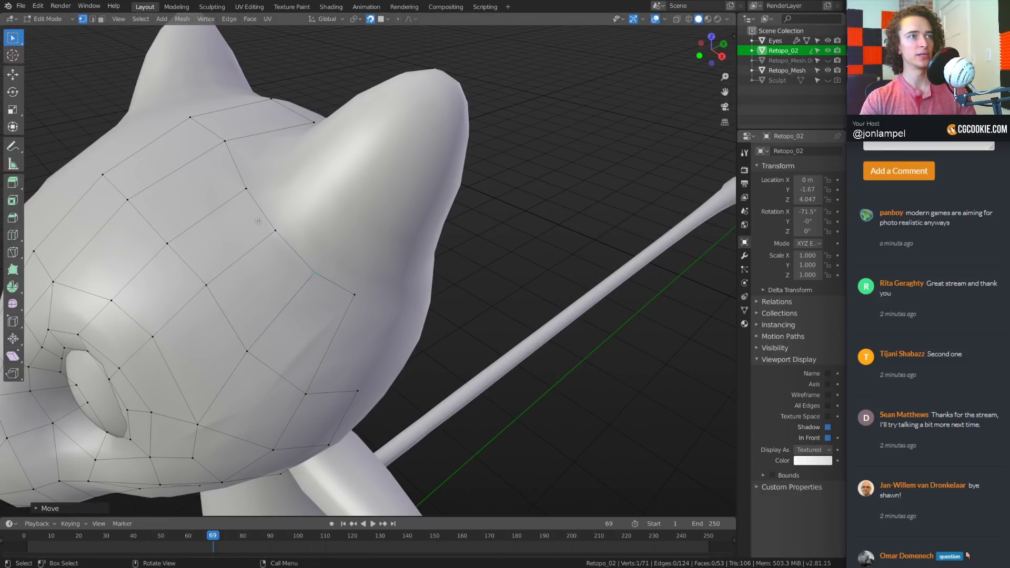
Nudge the vertices in front of the ear and on the crown inward to smooth the strip's outer edge
{"action": "left_click", "coordinate": [245, 188]}
{"action": "key", "text": "g"}
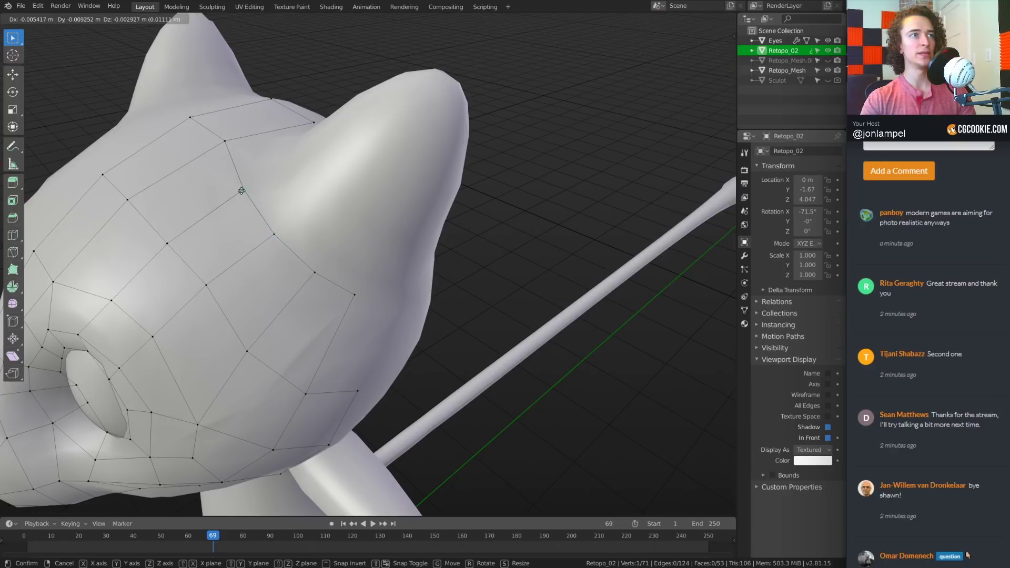
{"action": "left_click", "coordinate": [242, 190]}
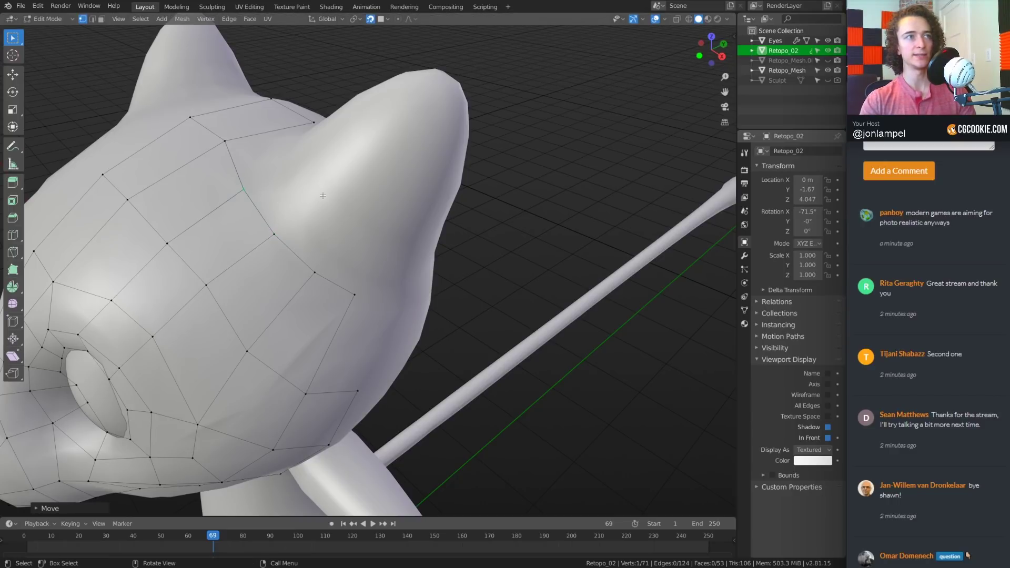
{"action": "middle_click_drag", "start_coordinate": [322, 196], "coordinate": [338, 208]}
{"action": "left_click", "coordinate": [382, 353]}
{"action": "key", "text": "g"}
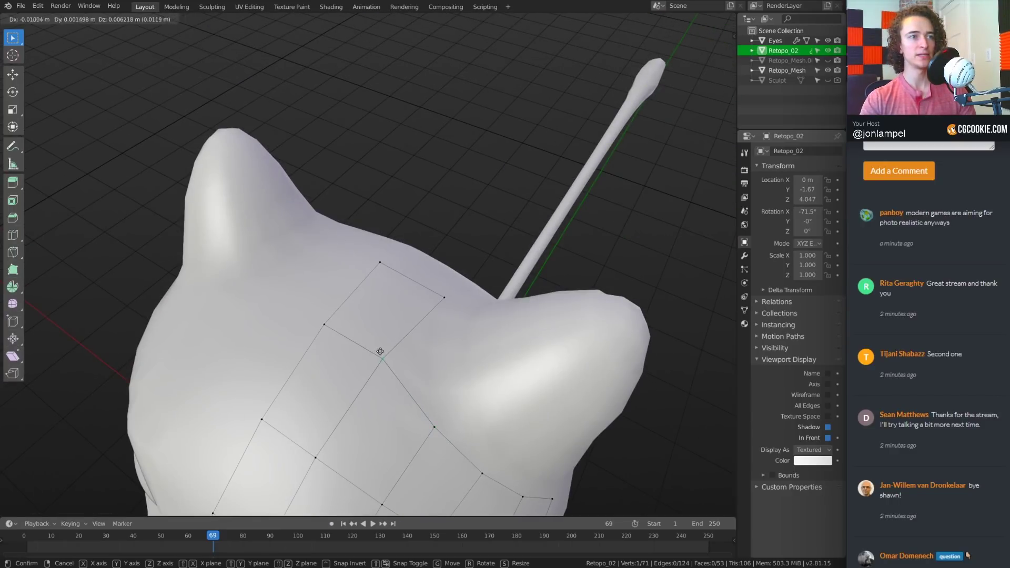
{"action": "left_click", "coordinate": [377, 349]}
{"action": "left_click", "coordinate": [445, 296]}
{"action": "key", "text": "g"}
{"action": "left_click", "coordinate": [432, 290]}
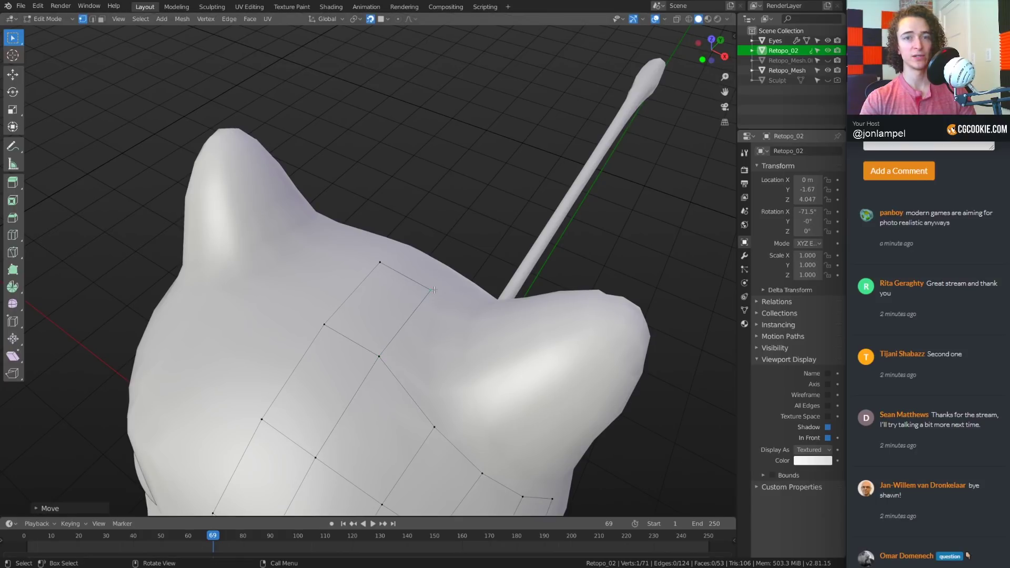
Move the two vertices below the ear down and forward to even out the rear temple faces
{"action": "scroll", "coordinate": [442, 408], "scroll_direction": "down", "scroll_amount": 2}
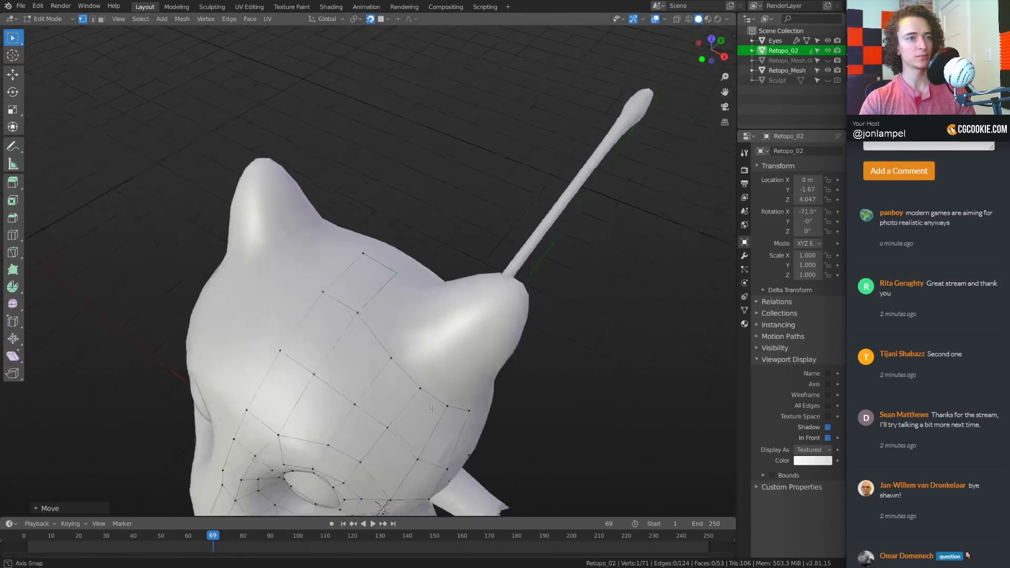
{"action": "middle_click_drag", "start_coordinate": [442, 408], "coordinate": [499, 465]}
{"action": "scroll", "coordinate": [380, 271], "scroll_direction": "up", "scroll_amount": 2}
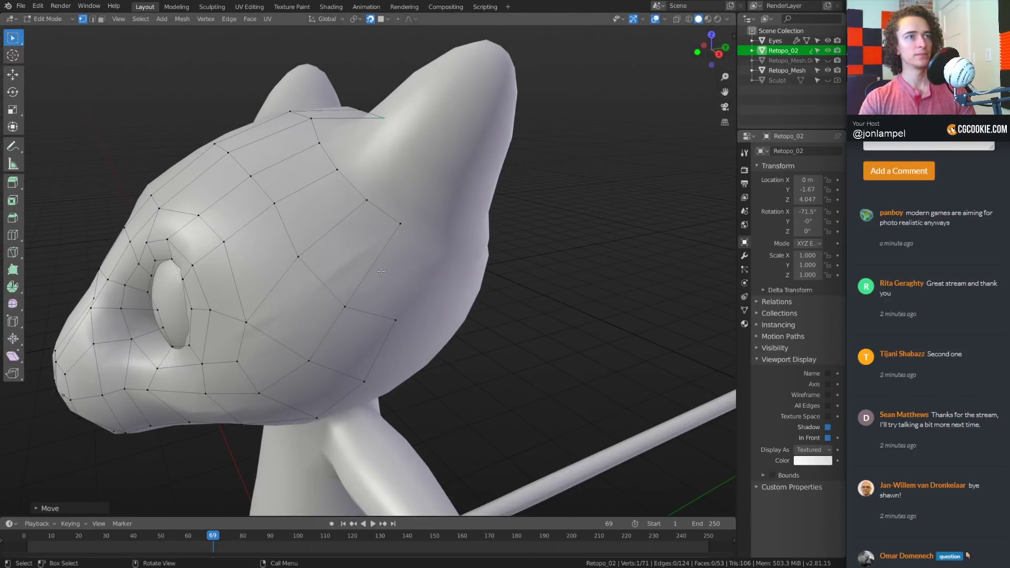
{"action": "left_click", "coordinate": [400, 223]}
{"action": "key", "text": "g"}
{"action": "left_click", "coordinate": [393, 232]}
{"action": "left_click", "coordinate": [367, 201]}
{"action": "key", "text": "g"}
{"action": "left_click", "coordinate": [356, 205]}
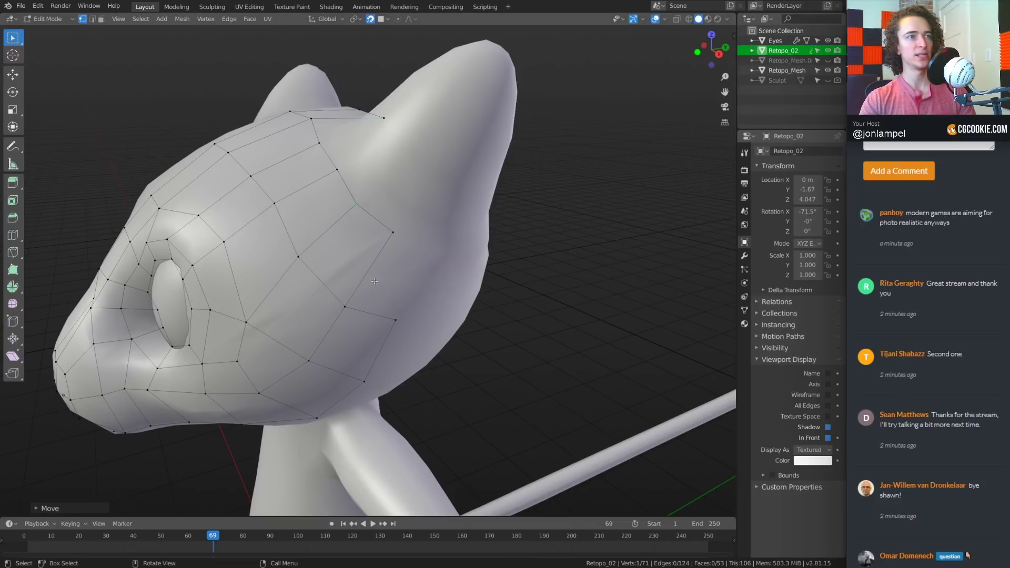
Extrude the rear cheek's corner vertex up below the ear, erase the stray annotation stroke and fill the open quad
{"action": "left_click", "coordinate": [395, 319]}
{"action": "middle_click_drag", "start_coordinate": [396, 319], "coordinate": [423, 294]}
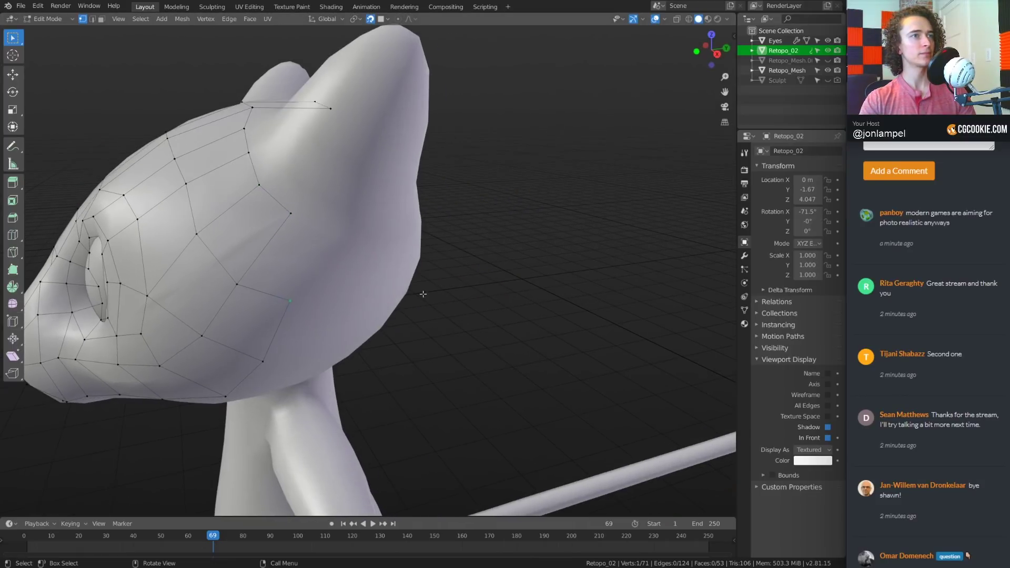
{"action": "key", "text": "e"}
{"action": "left_click", "coordinate": [406, 238]}
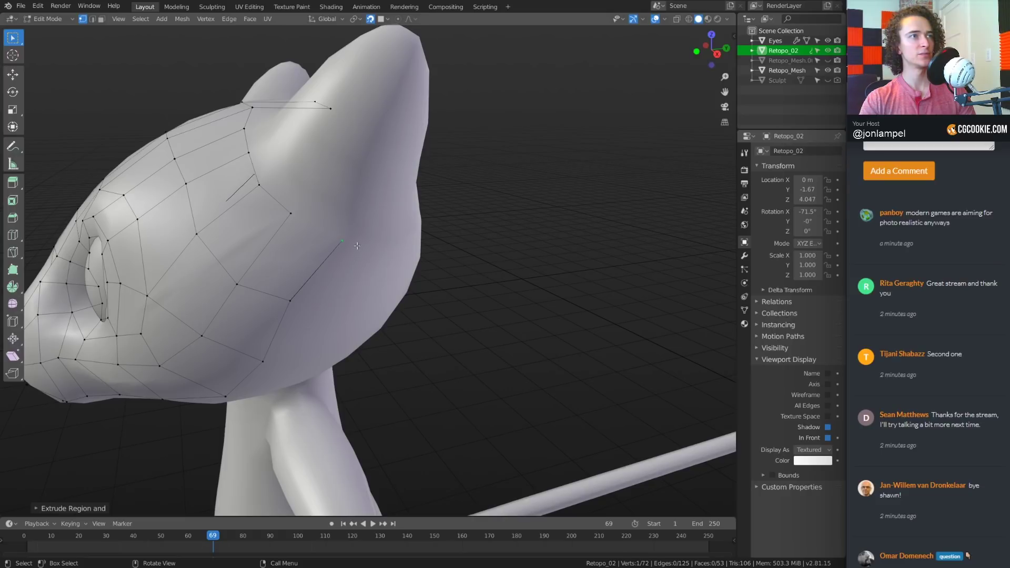
{"action": "mouse_move", "coordinate": [357, 246]}
{"action": "middle_mouse_down"}
{"action": "mouse_move", "coordinate": [385, 229]}
{"action": "mouse_move", "coordinate": [369, 246]}
{"action": "middle_mouse_up"}
{"action": "key", "text": "d"}
{"action": "right_click", "coordinate": [258, 205]}
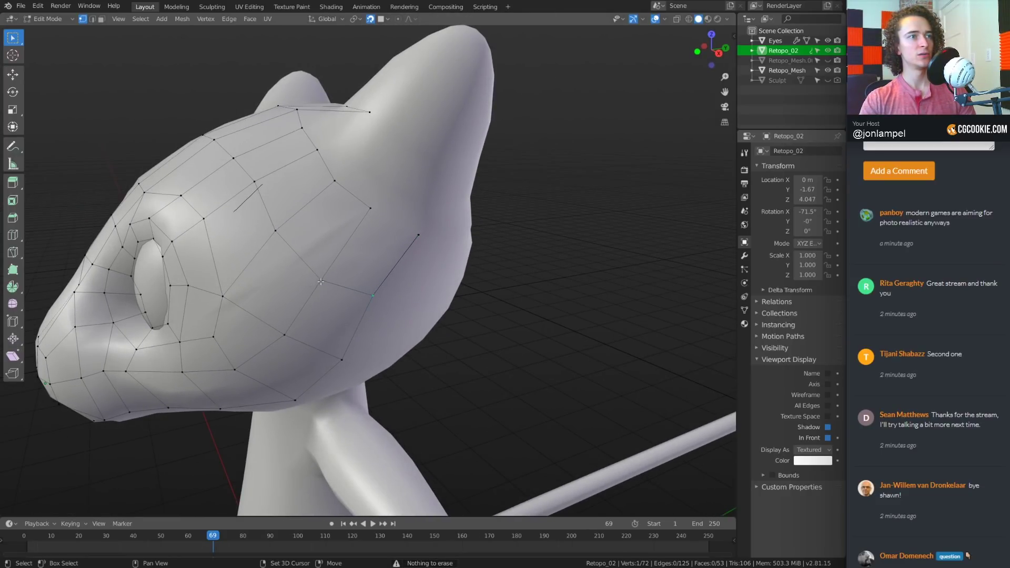
{"action": "key", "text": "f"}
{"action": "left_click", "coordinate": [366, 208]}
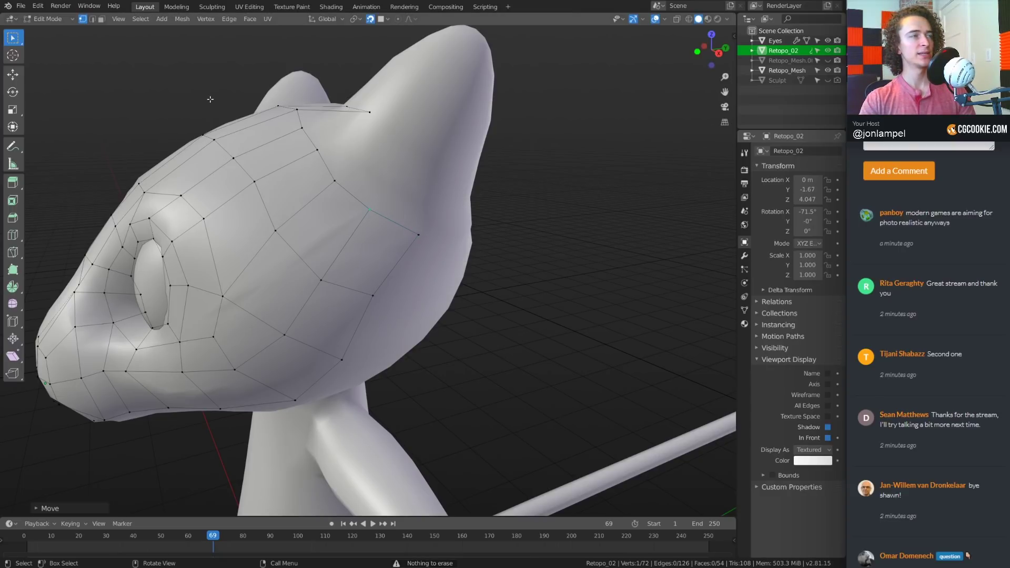
Switch the active selection tool from Box Select to Tweak
{"action": "right_click", "coordinate": [11, 41]}
{"action": "left_click", "coordinate": [56, 36]}
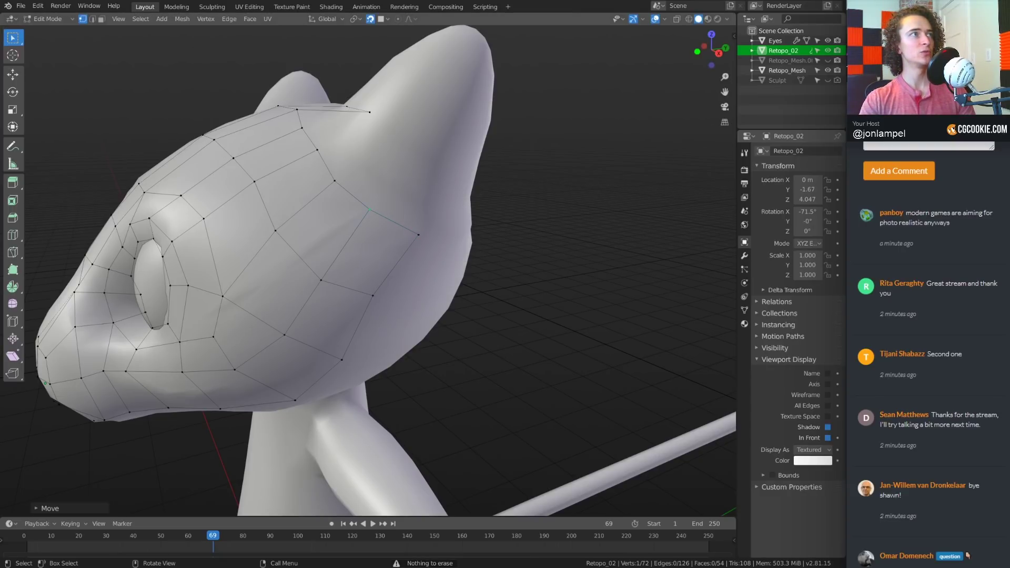
{"action": "left_click", "coordinate": [21, 45]}
{"action": "left_click", "coordinate": [56, 41]}
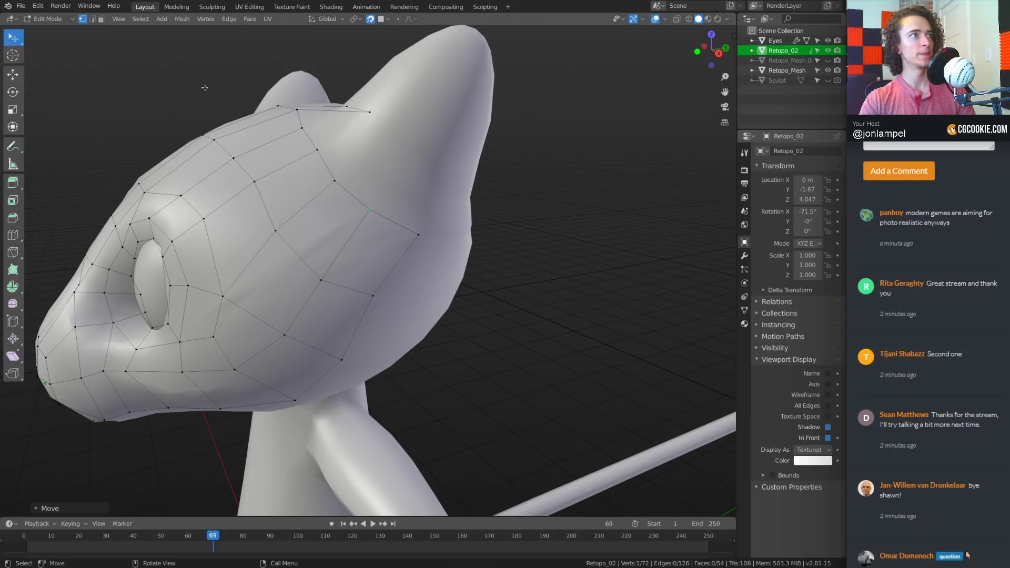
Tweak the positions of the rear cheek vertices and the vertices around the front of the ear base
{"action": "middle_click_drag", "start_coordinate": [308, 173], "coordinate": [330, 187]}
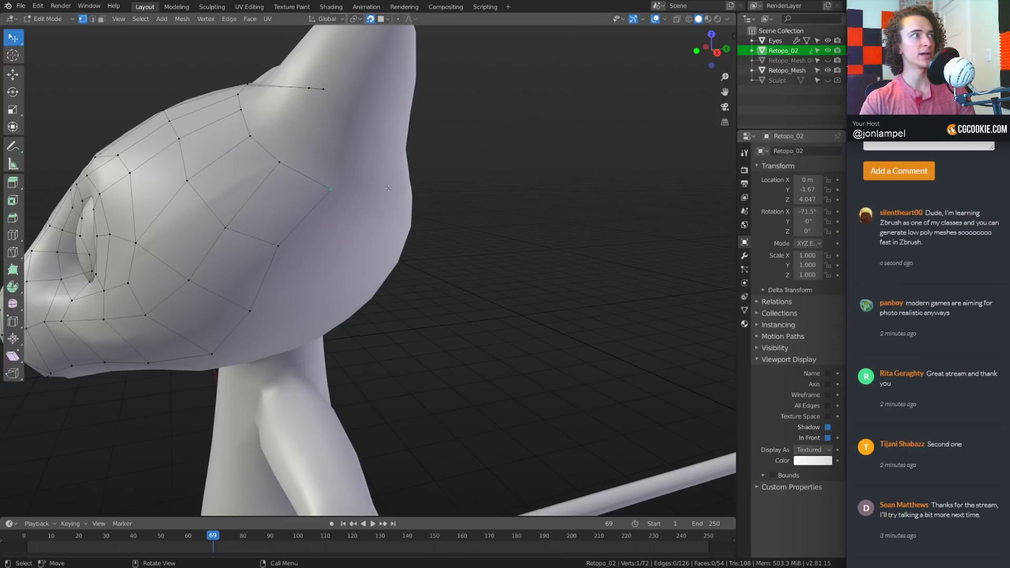
{"action": "left_click_drag", "start_coordinate": [333, 192], "coordinate": [322, 199]}
{"action": "left_click_drag", "start_coordinate": [275, 248], "coordinate": [273, 263]}
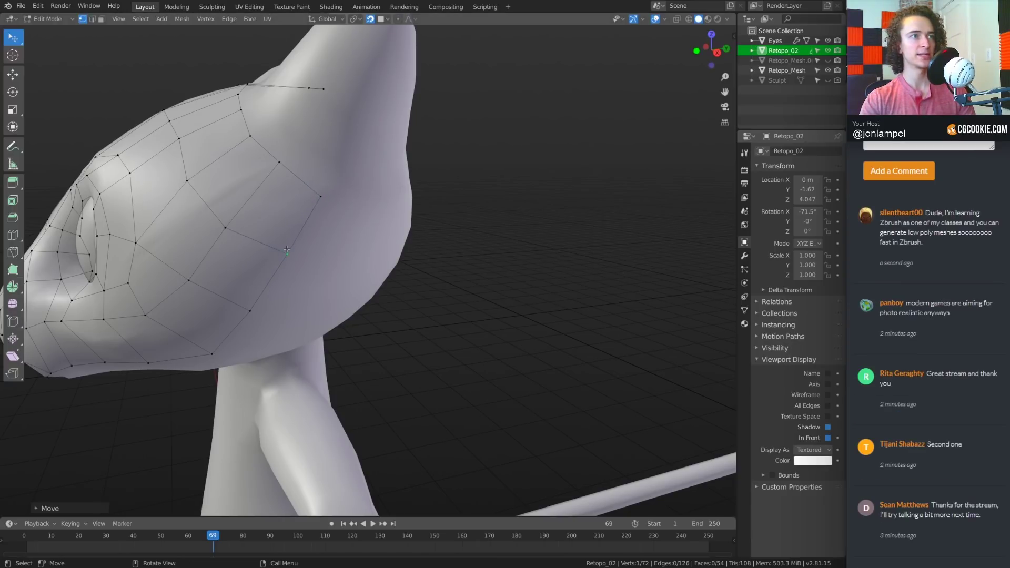
{"action": "middle_click_drag", "start_coordinate": [274, 262], "coordinate": [398, 247]}
{"action": "left_click_drag", "start_coordinate": [440, 256], "coordinate": [437, 248]}
{"action": "left_click_drag", "start_coordinate": [380, 278], "coordinate": [373, 273]}
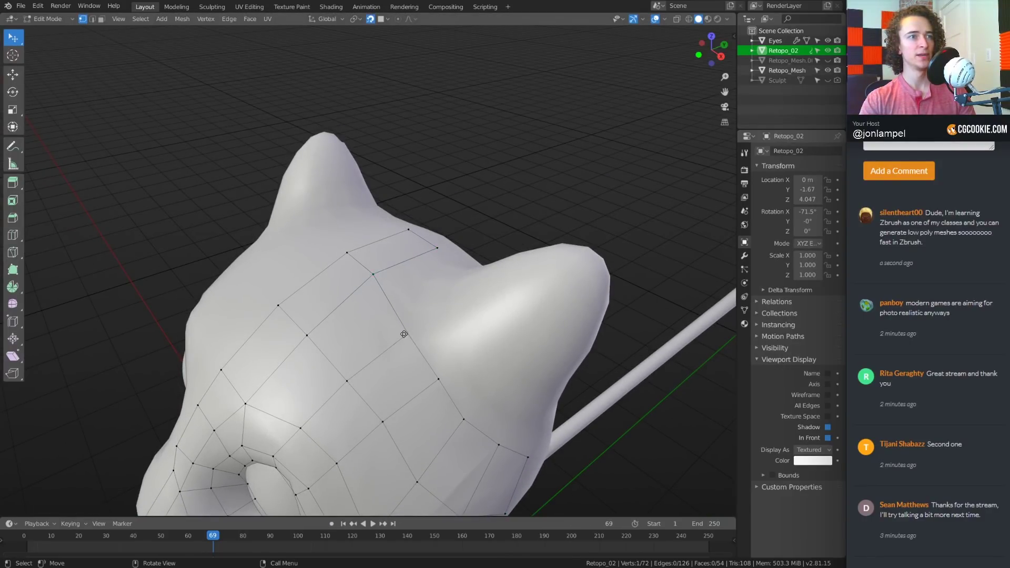
{"action": "left_click_drag", "start_coordinate": [408, 333], "coordinate": [404, 330]}
From the side, pull two vertices on the cheek's rear edge slightly backward
{"action": "middle_click_drag", "start_coordinate": [419, 295], "coordinate": [384, 253]}
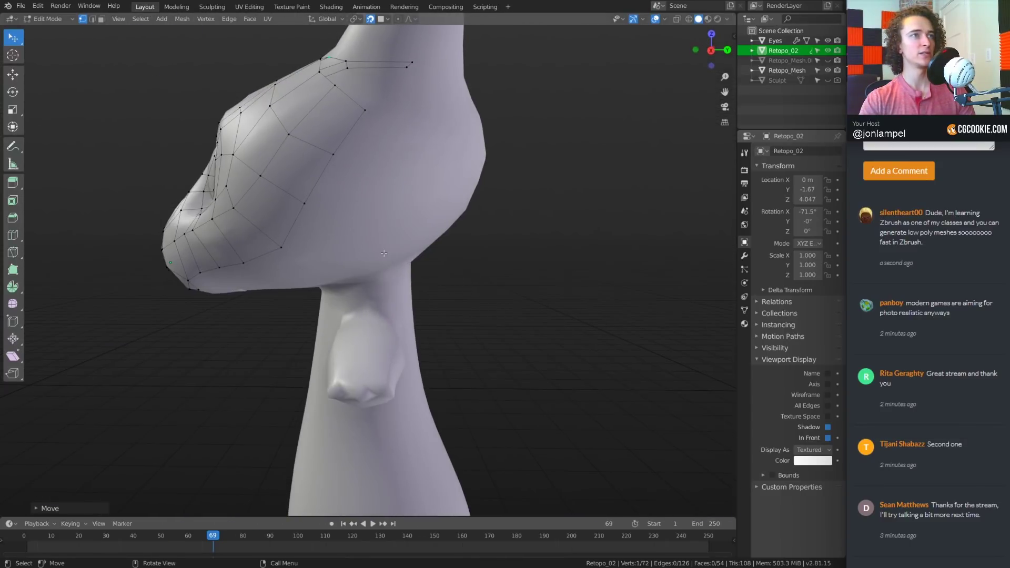
{"action": "left_click_drag", "start_coordinate": [332, 156], "coordinate": [341, 160]}
{"action": "left_click_drag", "start_coordinate": [304, 204], "coordinate": [314, 212]}
Extrude one edge of the jaw strip down onto the underside of the head
{"action": "middle_click_drag", "start_coordinate": [390, 260], "coordinate": [387, 170]}
{"action": "left_click", "coordinate": [387, 180], "text": "shift"}
{"action": "key", "text": "e"}
{"action": "left_click", "coordinate": [383, 219]}
{"action": "middle_click_drag", "start_coordinate": [412, 226], "coordinate": [413, 205]}
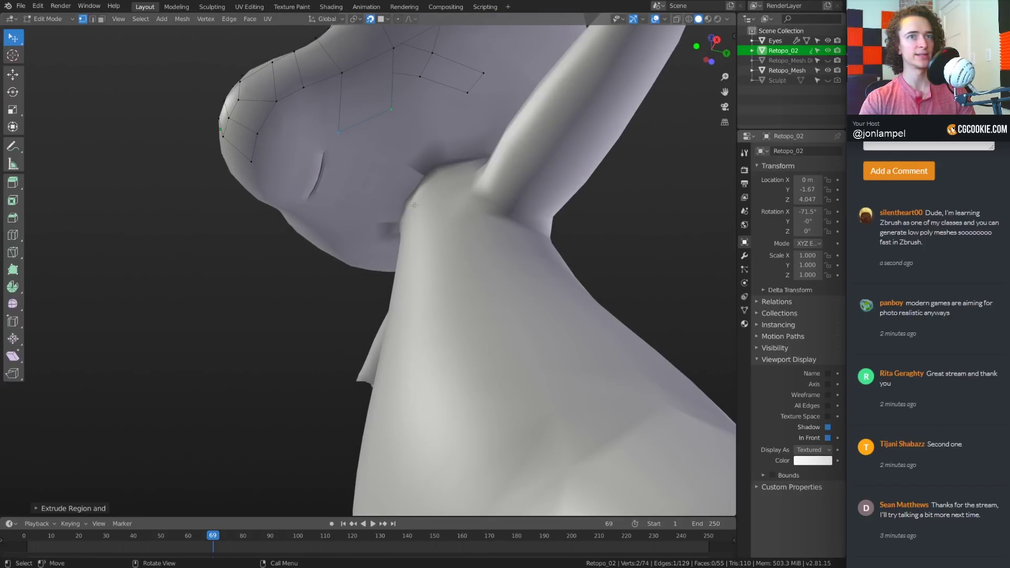
Show the mesh's modifiers and extrude the jaw strip's open edge further down the underside of the head
{"action": "left_click", "coordinate": [744, 255]}
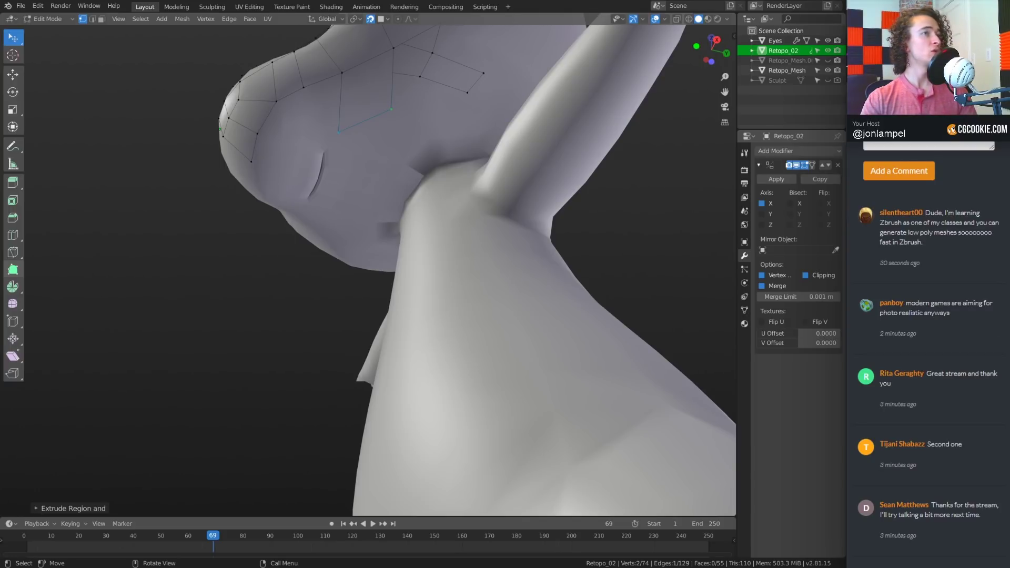
{"action": "middle_click_drag", "start_coordinate": [413, 143], "coordinate": [420, 197]}
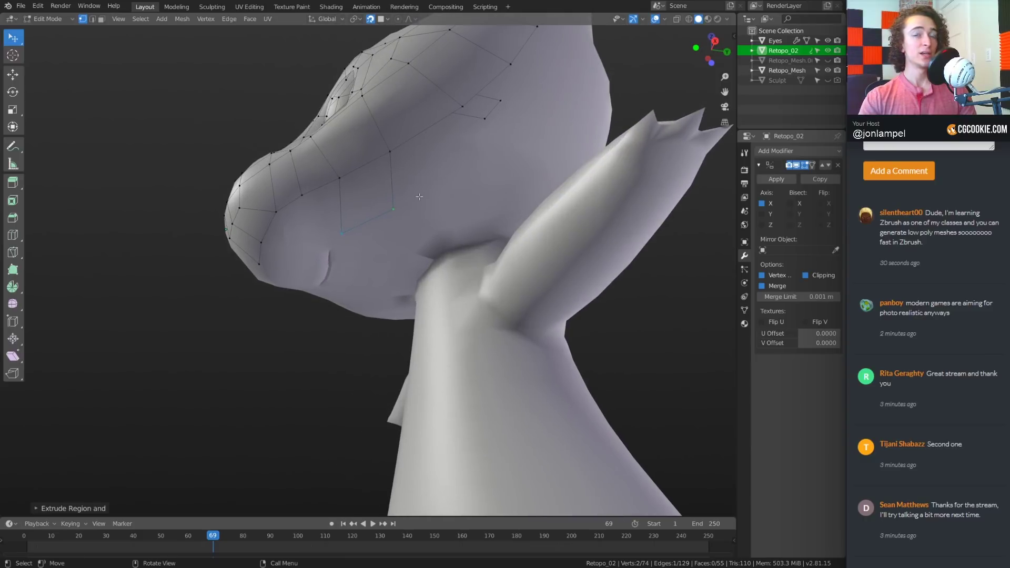
{"action": "key", "text": "e"}
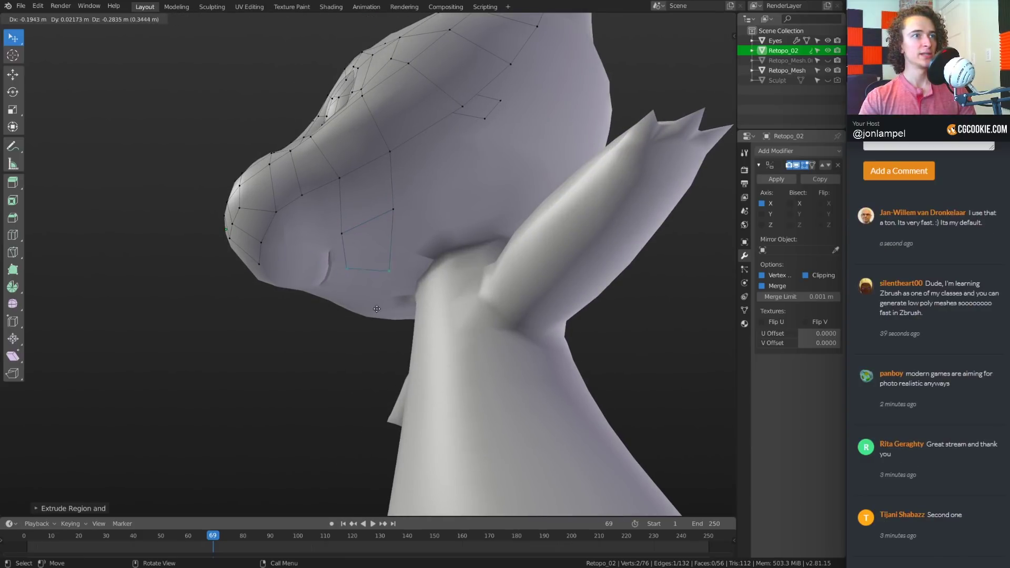
{"action": "left_click", "coordinate": [382, 299]}
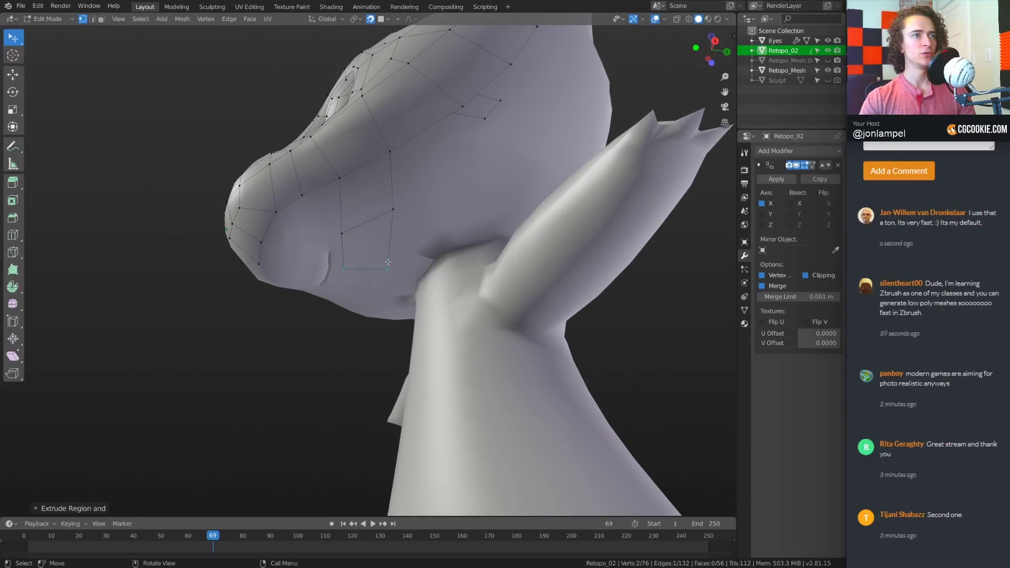
Reposition the vertices of the jaw strip along the underside of the head
{"action": "middle_click_drag", "start_coordinate": [382, 299], "coordinate": [397, 243]}
{"action": "left_click_drag", "start_coordinate": [413, 207], "coordinate": [370, 208]}
{"action": "left_click_drag", "start_coordinate": [373, 156], "coordinate": [435, 116]}
{"action": "mouse_move", "coordinate": [378, 135]}
{"action": "left_mouse_down"}
{"action": "mouse_move", "coordinate": [435, 117]}
{"action": "mouse_move", "coordinate": [381, 128]}
{"action": "left_mouse_up"}
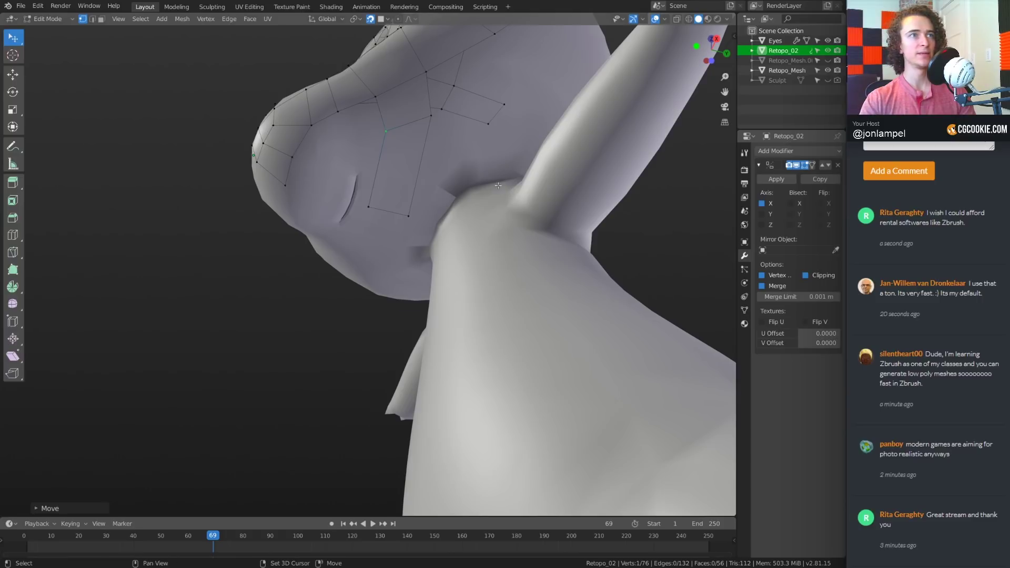
Extrude the lower edge of the rear cheek quads down toward the neck
{"action": "middle_click_drag", "start_coordinate": [568, 177], "coordinate": [479, 273]}
{"action": "left_click", "coordinate": [462, 186], "text": "shift"}
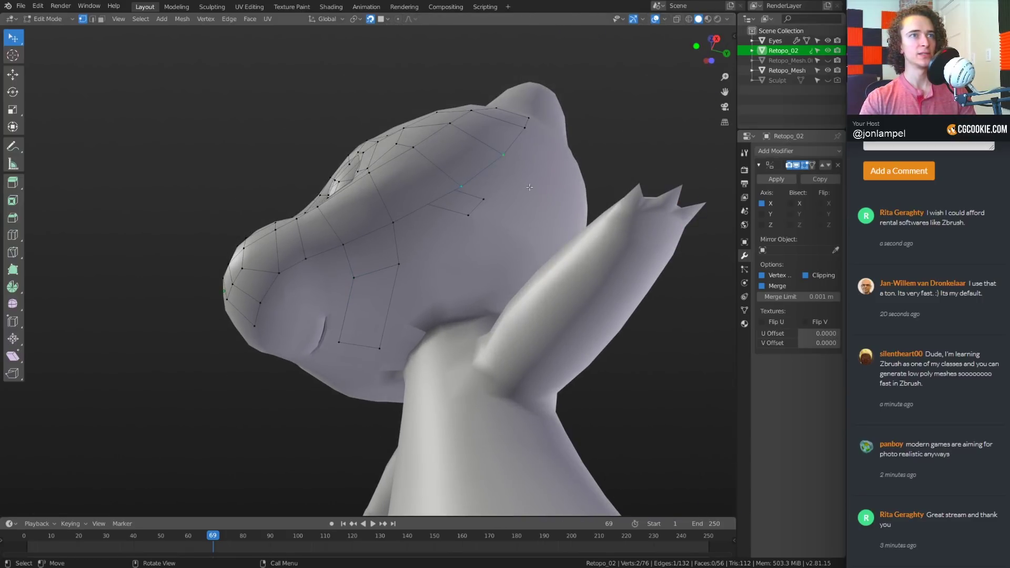
{"action": "middle_click_drag", "start_coordinate": [469, 186], "coordinate": [444, 307]}
{"action": "key", "text": "e"}
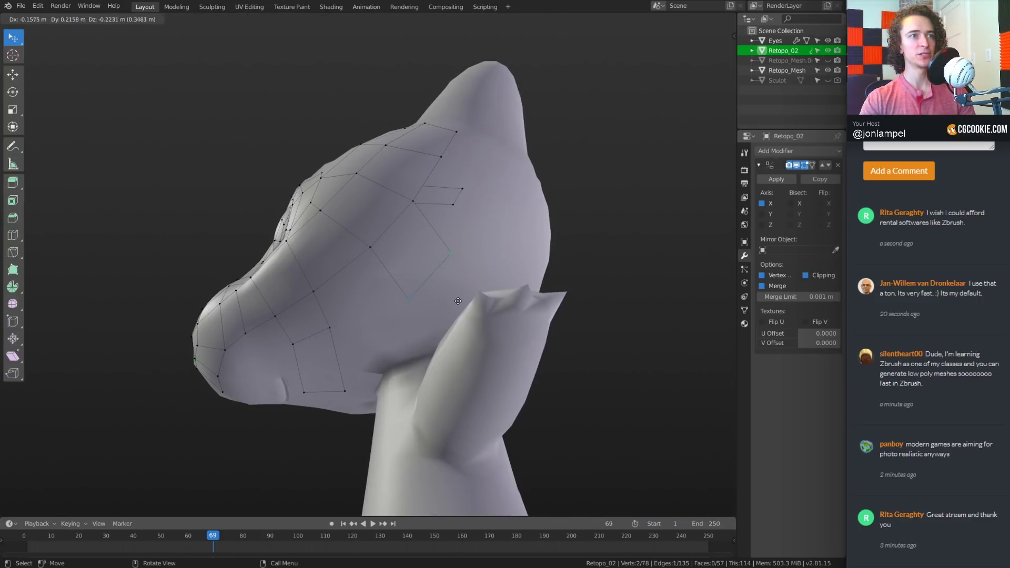
{"action": "left_click", "coordinate": [413, 305]}
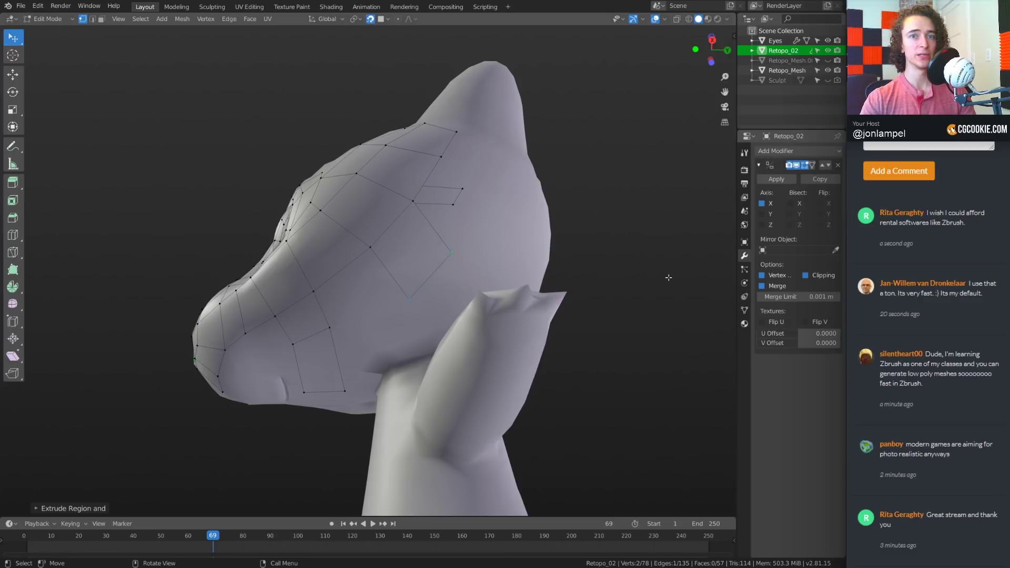
Set the mesh's Remesh mode to Quad and widen the properties area, returning to the modifier settings
{"action": "left_click", "coordinate": [744, 242]}
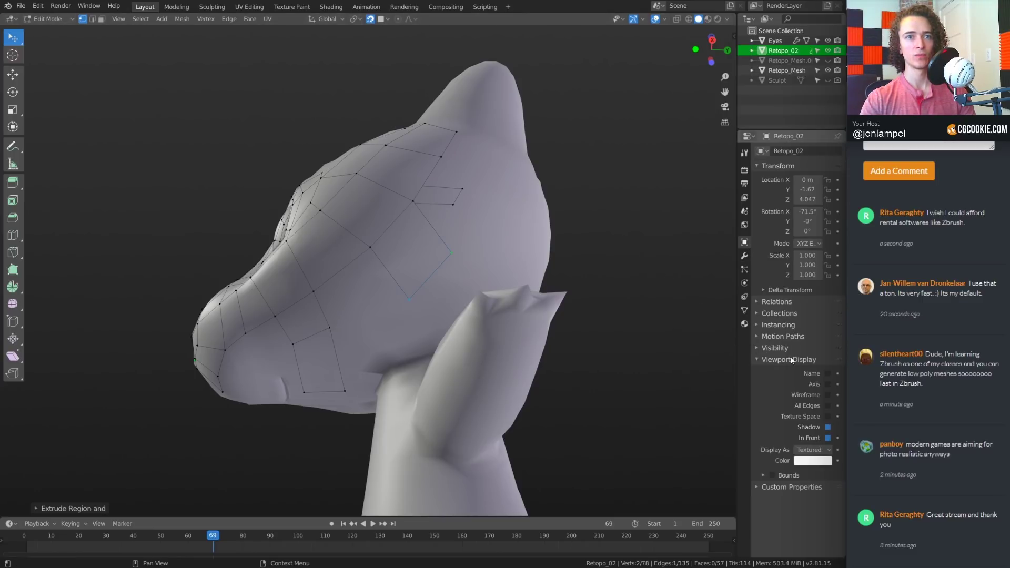
{"action": "left_click", "coordinate": [744, 310]}
{"action": "left_click", "coordinate": [791, 370]}
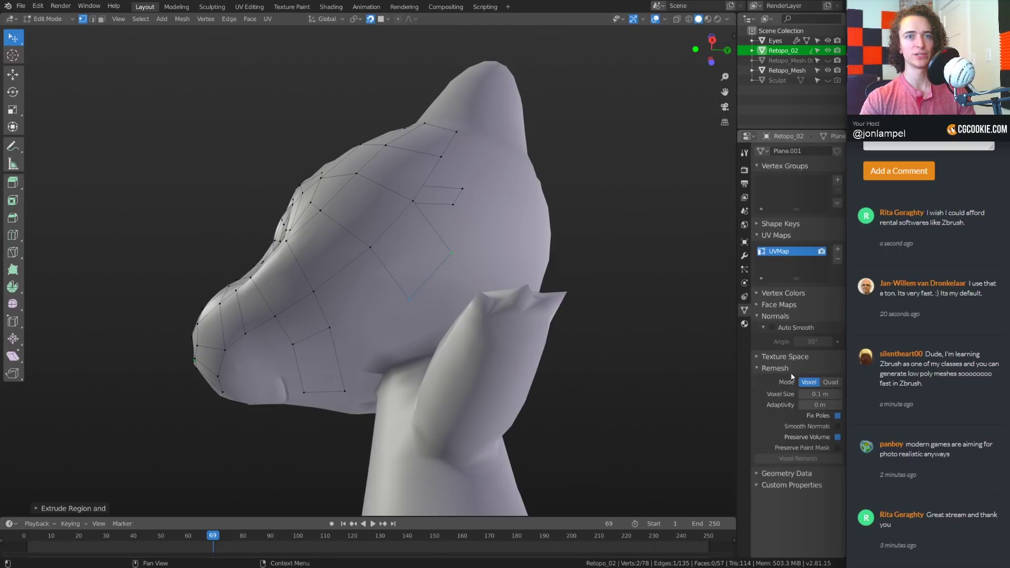
{"action": "left_click", "coordinate": [828, 383]}
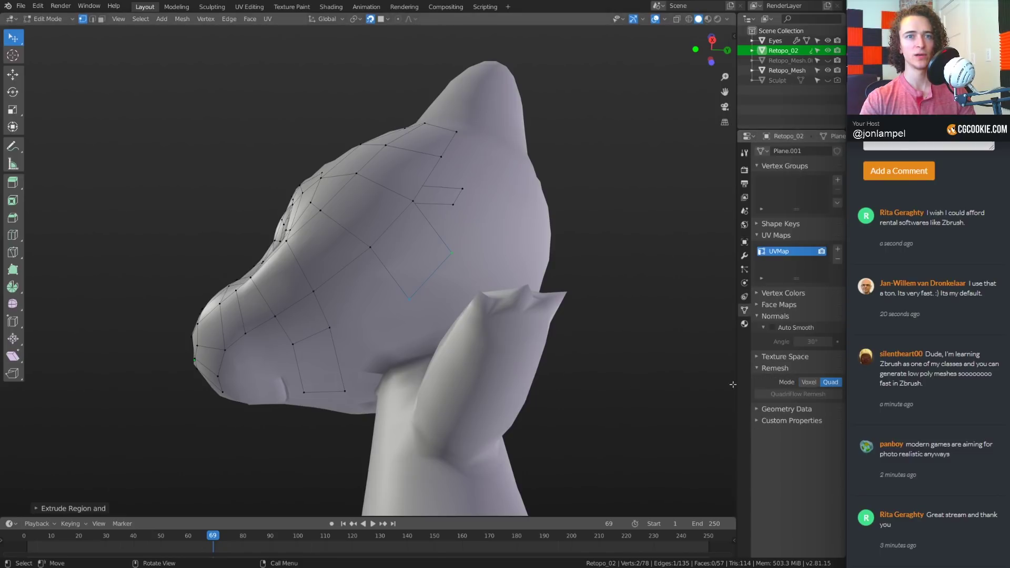
{"action": "left_click_drag", "start_coordinate": [737, 384], "coordinate": [710, 384]}
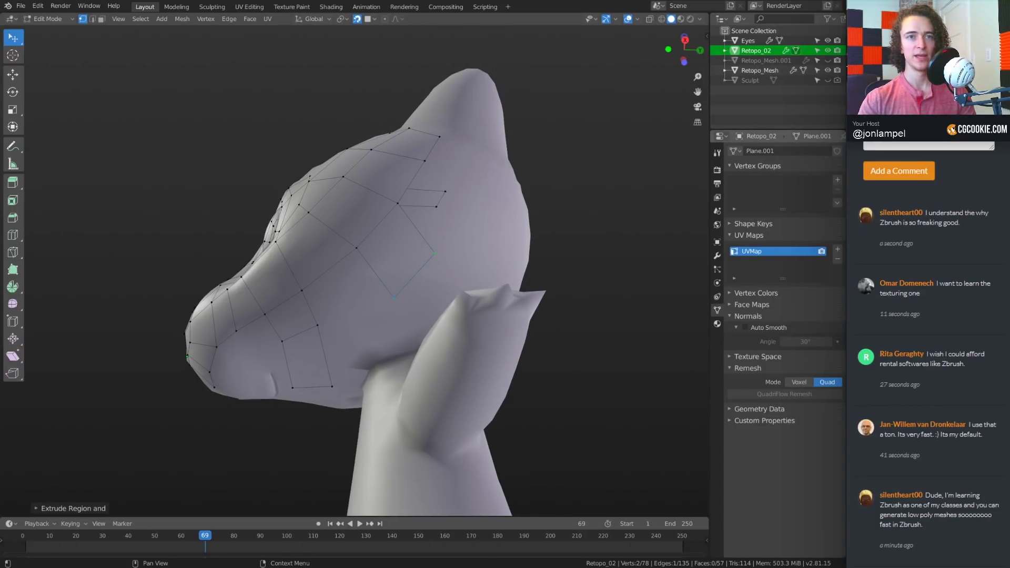
{"action": "left_click", "coordinate": [718, 257]}
Fill the gap between the new cheek quad and the jaw strip with a face
{"action": "middle_click_drag", "start_coordinate": [334, 264], "coordinate": [345, 256]}
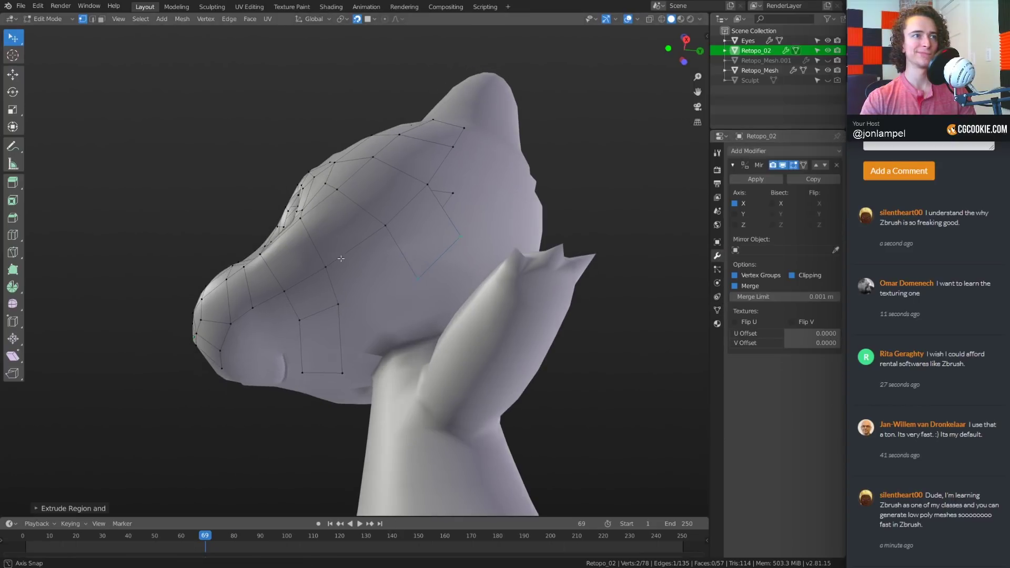
{"action": "left_click", "coordinate": [327, 269]}
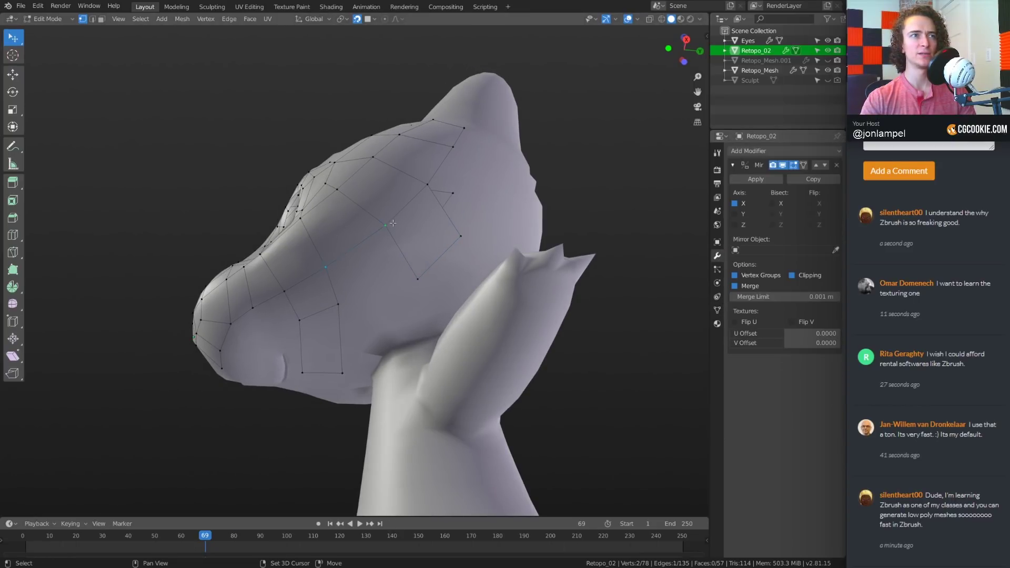
{"action": "key", "text": "f"}
Extrude the rear edge of the cheek quads backward below the ear toward the back of the head
{"action": "middle_click_drag", "start_coordinate": [445, 263], "coordinate": [344, 295]}
{"action": "left_click", "coordinate": [337, 337], "text": "shift"}
{"action": "scroll", "coordinate": [363, 337], "scroll_direction": "up", "scroll_amount": 1}
{"action": "key", "text": "e"}
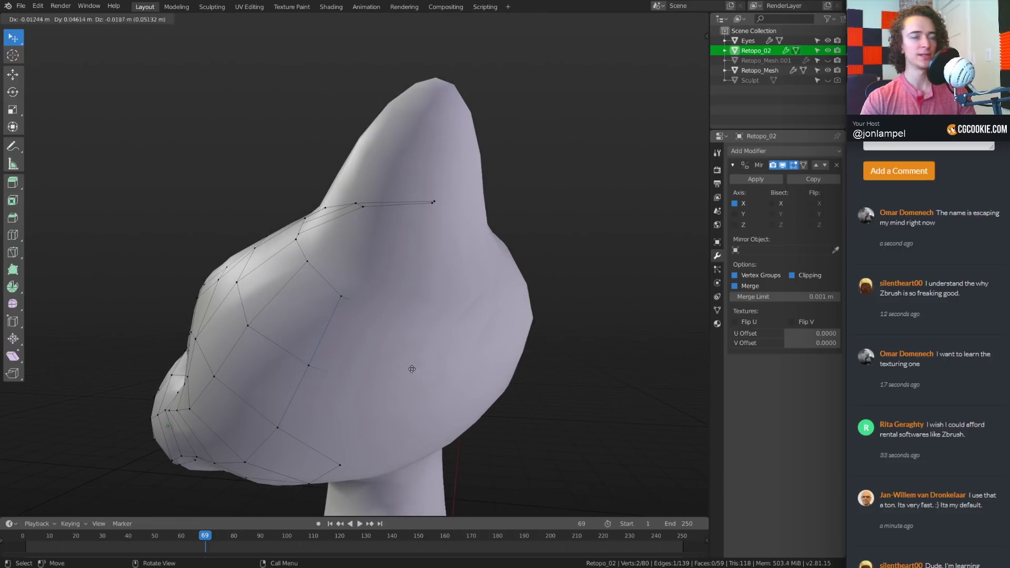
{"action": "left_click", "coordinate": [450, 400]}
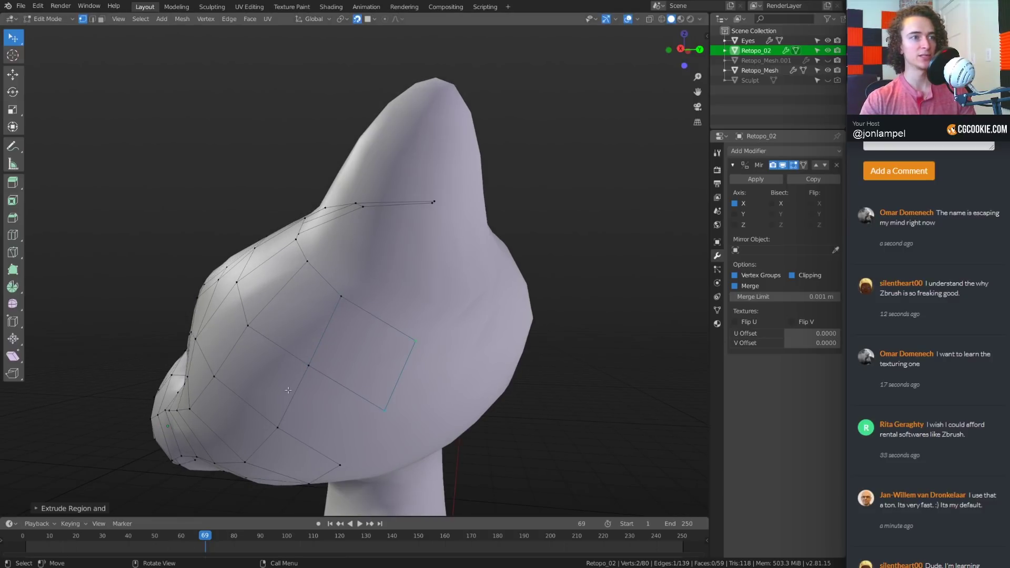
Fill the face beneath the newly extruded cheek quad and select that quad's upper edge
{"action": "key", "text": "f"}
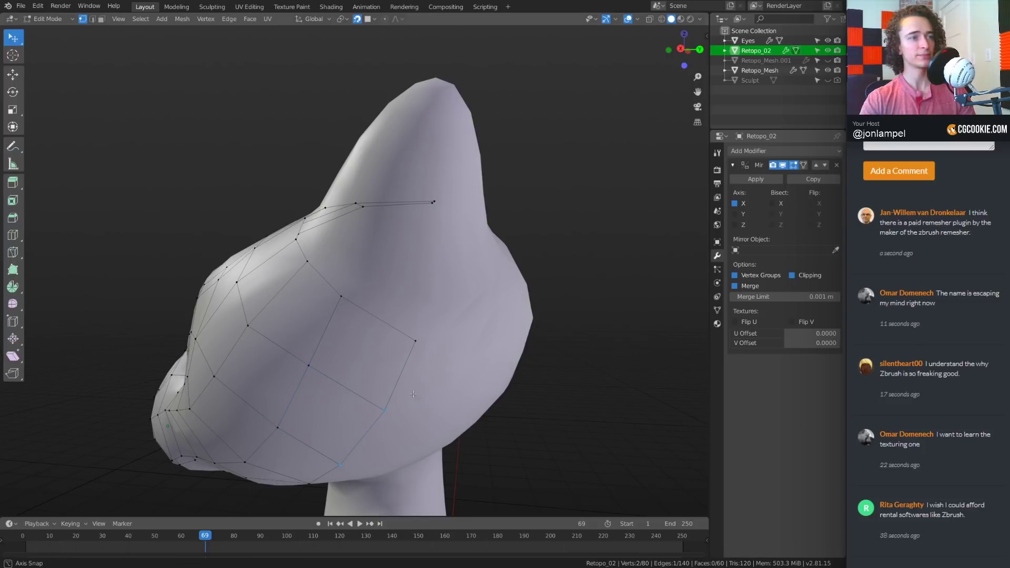
{"action": "middle_click_drag", "start_coordinate": [413, 394], "coordinate": [422, 402]}
{"action": "left_click", "coordinate": [488, 366], "text": "shift"}
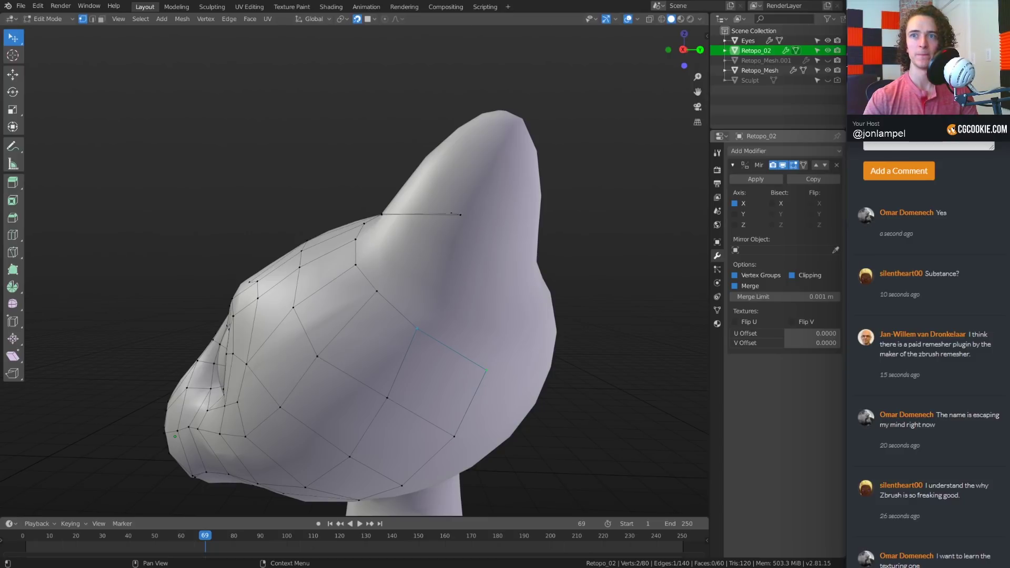
Switch to the web browser and skim the start of the QuadRemesher Addon video on YouTube
{"action": "key", "text": "alt+Tab"}
{"action": "left_click_drag", "start_coordinate": [771, 15], "coordinate": [635, 18]}
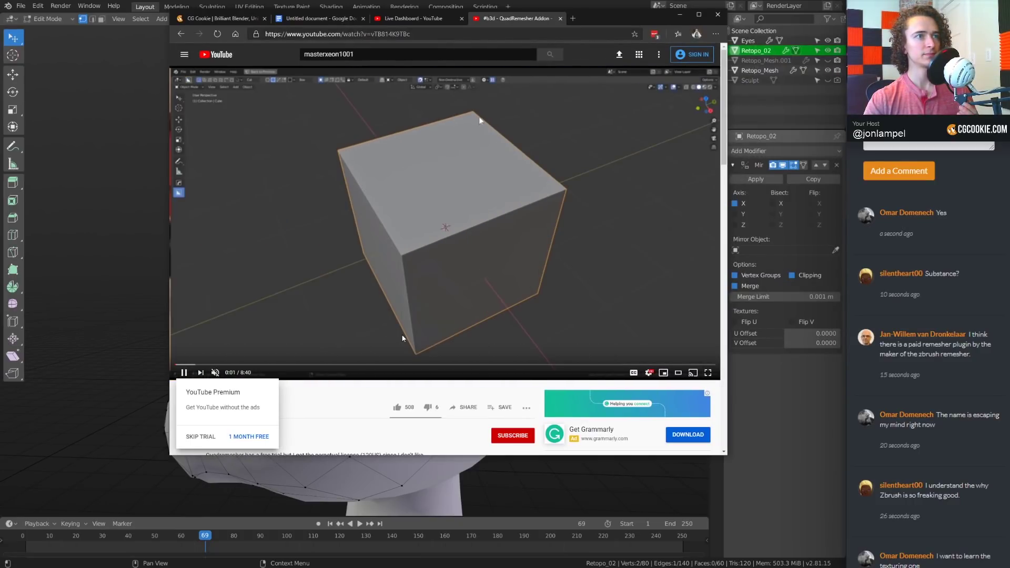
{"action": "left_click", "coordinate": [191, 364]}
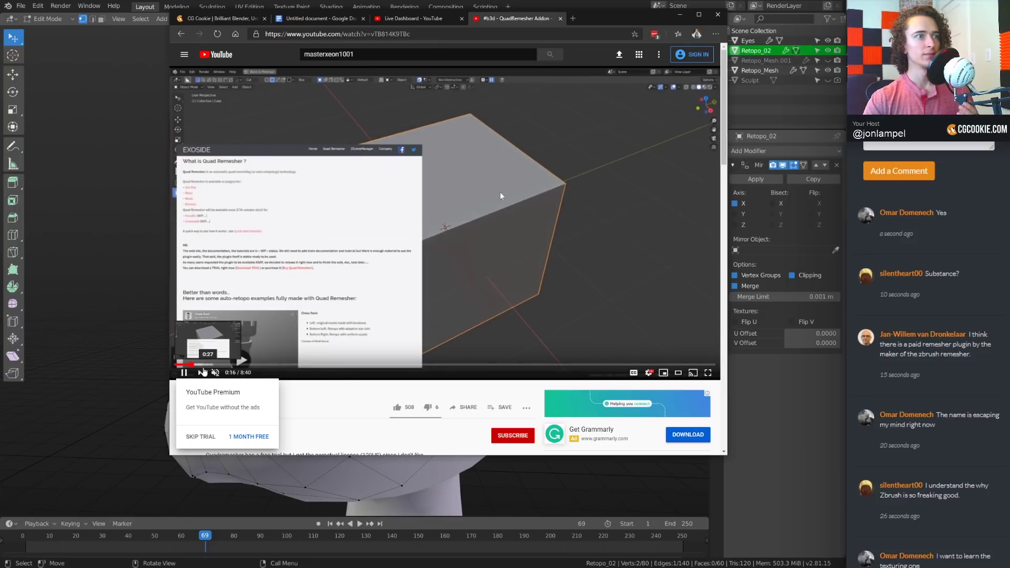
{"action": "left_click", "coordinate": [227, 235]}
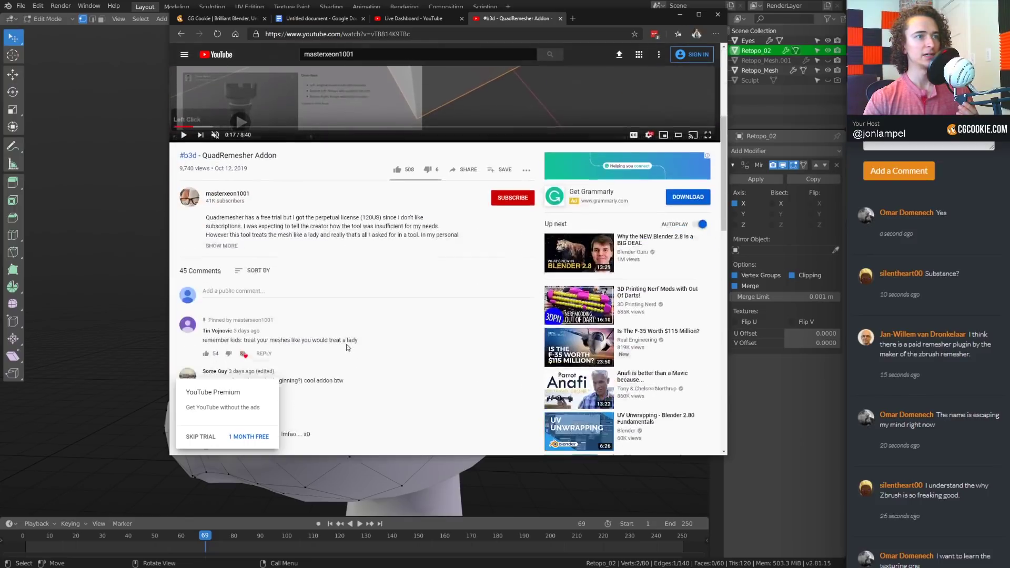
Open the Blender Artists Quad Remesher thread linked in the video description and accept its cookie notice
{"action": "scroll", "coordinate": [228, 235], "scroll_direction": "down", "scroll_amount": 5}
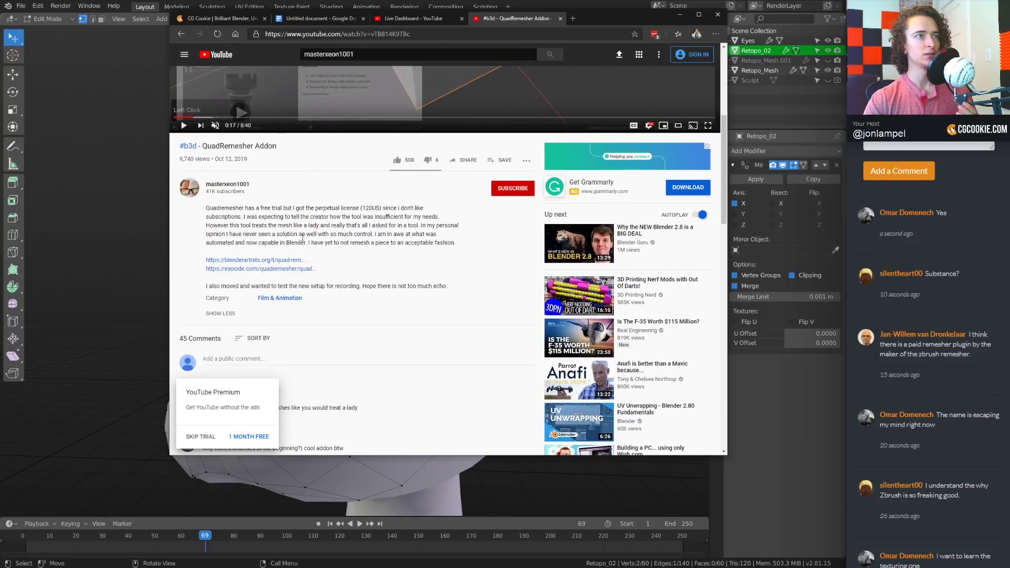
{"action": "left_click", "coordinate": [278, 261]}
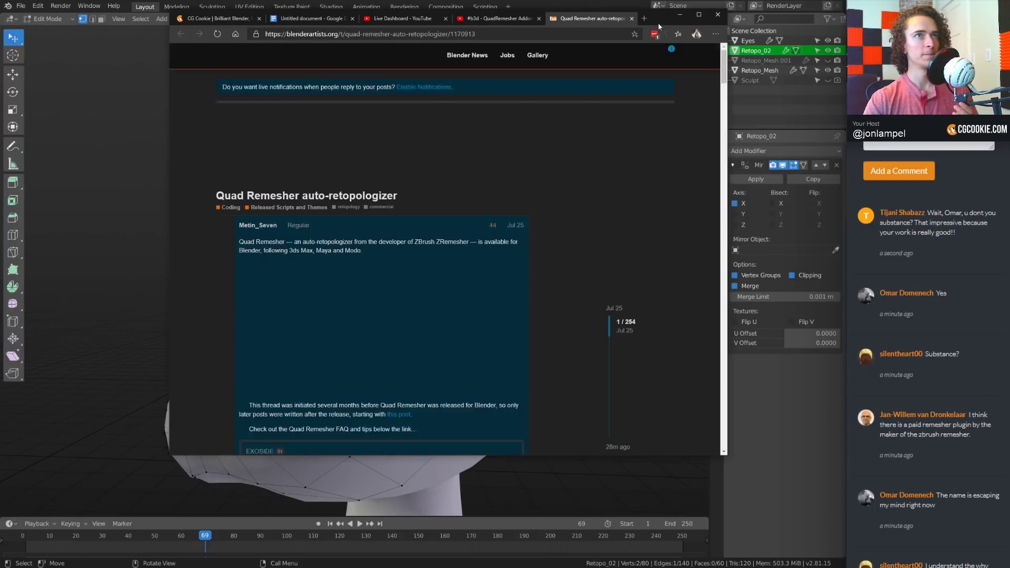
{"action": "left_click_drag", "start_coordinate": [657, 24], "coordinate": [606, 31]}
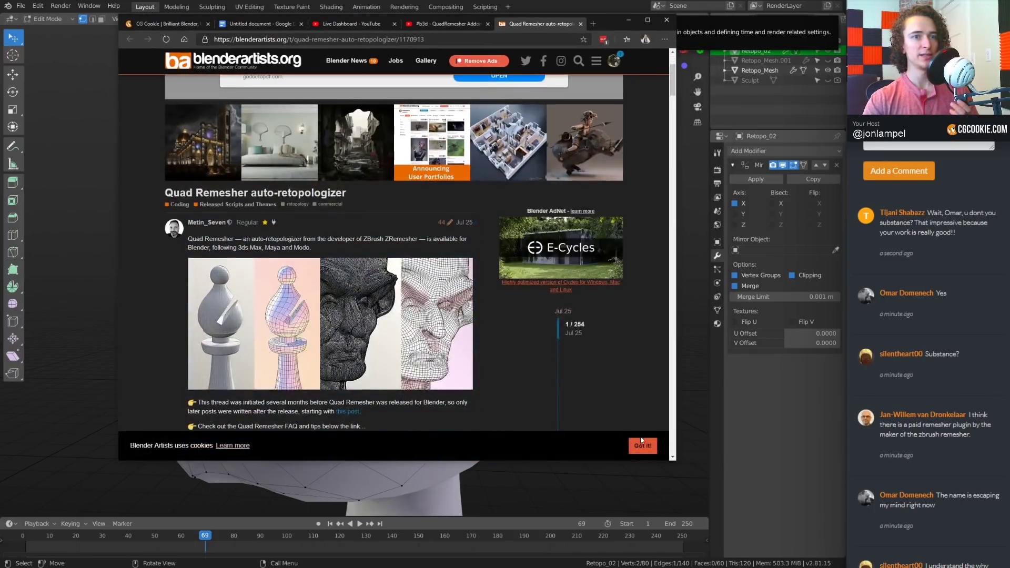
{"action": "left_click", "coordinate": [641, 444]}
Read the thread's opening post about Quad Remesher and examine its before-and-after image enlarged
{"action": "scroll", "coordinate": [634, 354], "scroll_direction": "down", "scroll_amount": 3}
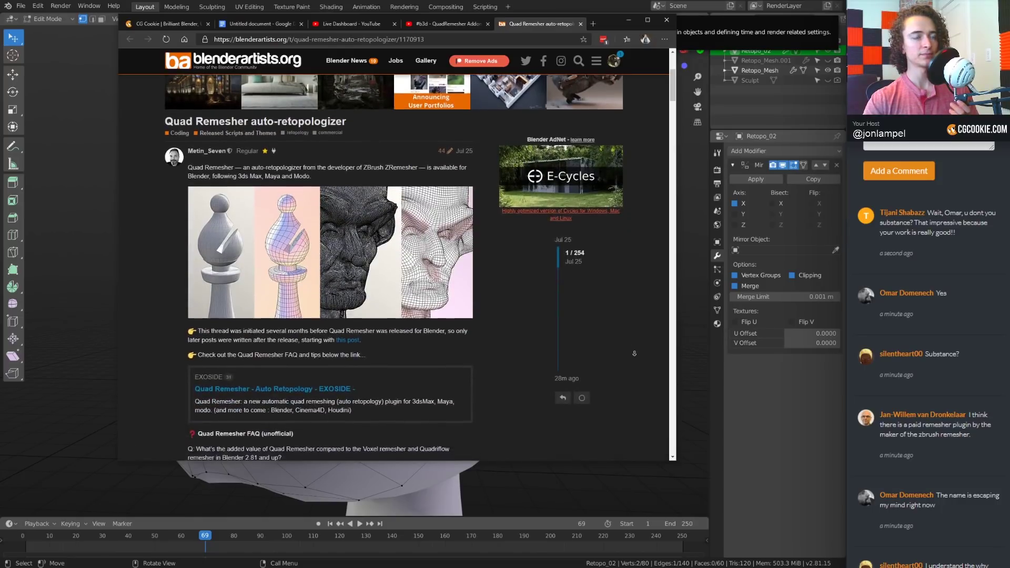
{"action": "scroll", "coordinate": [634, 352], "scroll_direction": "down", "scroll_amount": 1}
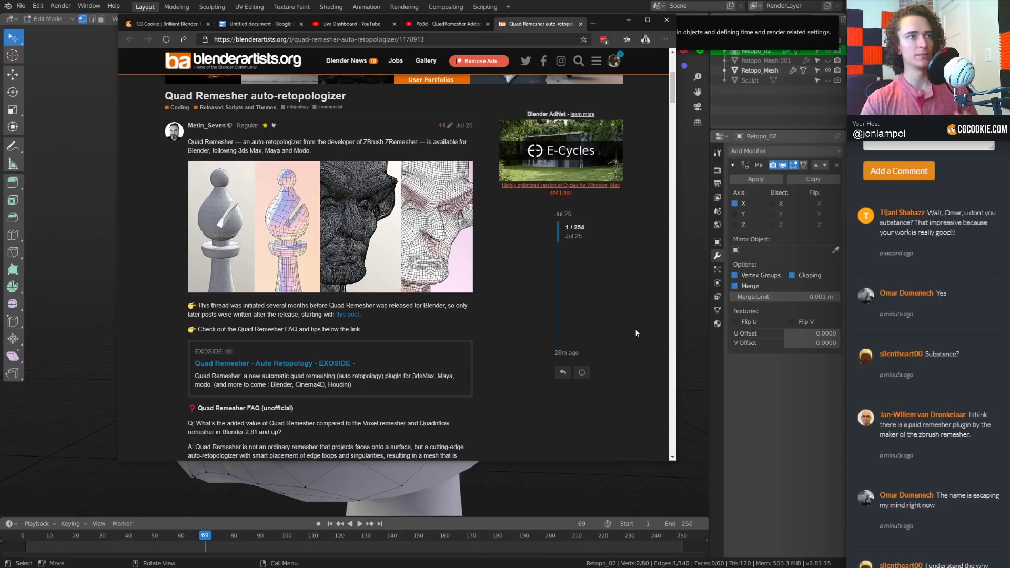
{"action": "scroll", "coordinate": [635, 332], "scroll_direction": "down", "scroll_amount": 2}
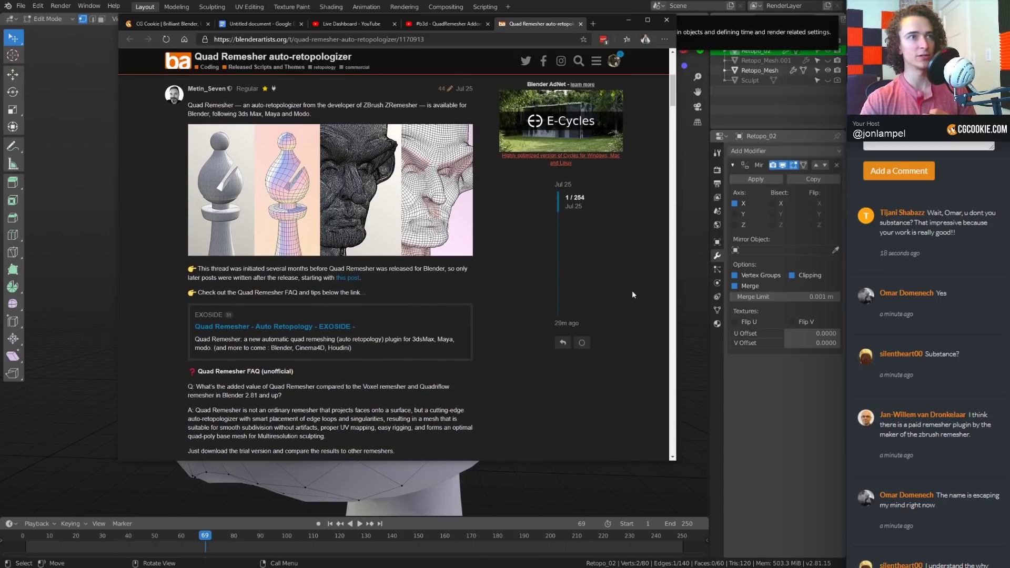
{"action": "scroll", "coordinate": [631, 295], "scroll_direction": "down", "scroll_amount": 1}
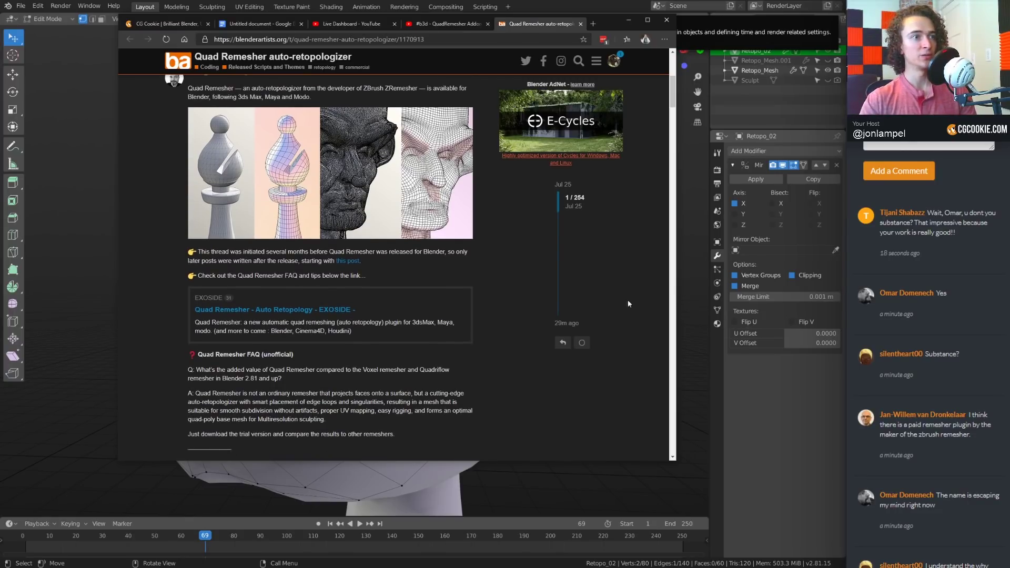
{"action": "middle_click", "coordinate": [615, 300]}
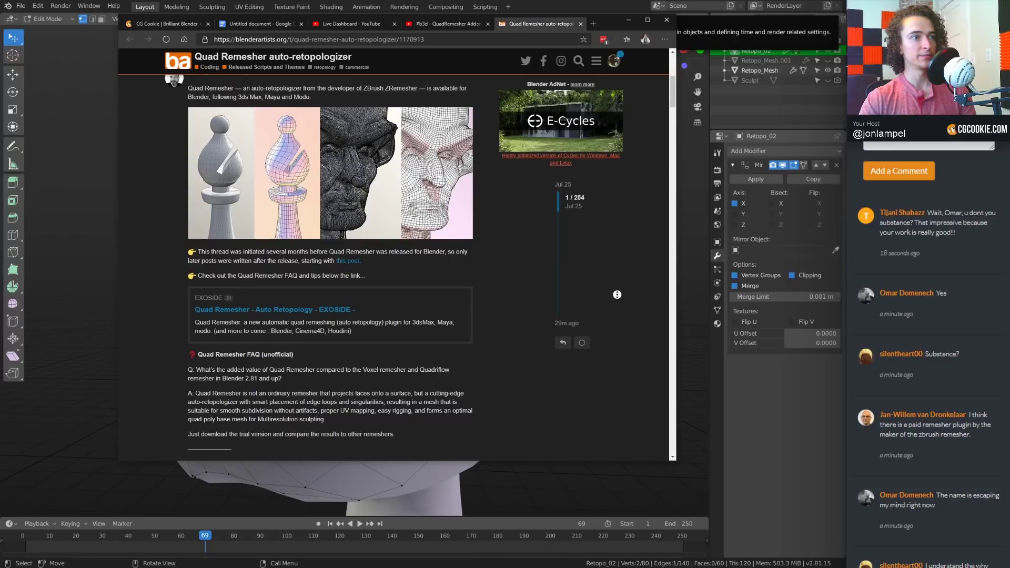
{"action": "left_click", "coordinate": [354, 202]}
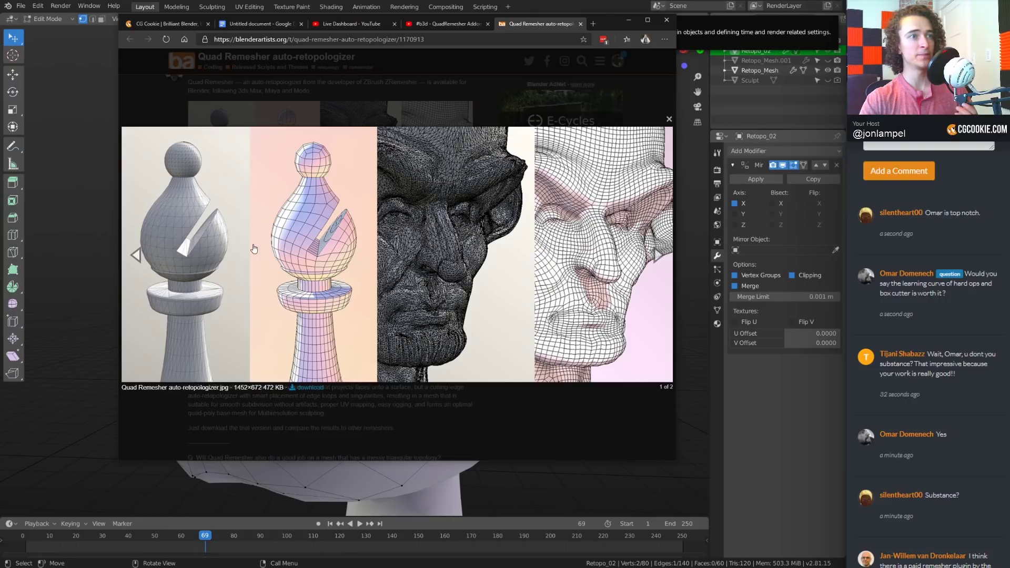
{"action": "left_click", "coordinate": [558, 418]}
Close the enlarged image and skim the thread's Quad Remesher FAQ, usage tips and early remeshing examples
{"action": "scroll", "coordinate": [549, 285], "scroll_direction": "down", "scroll_amount": 10}
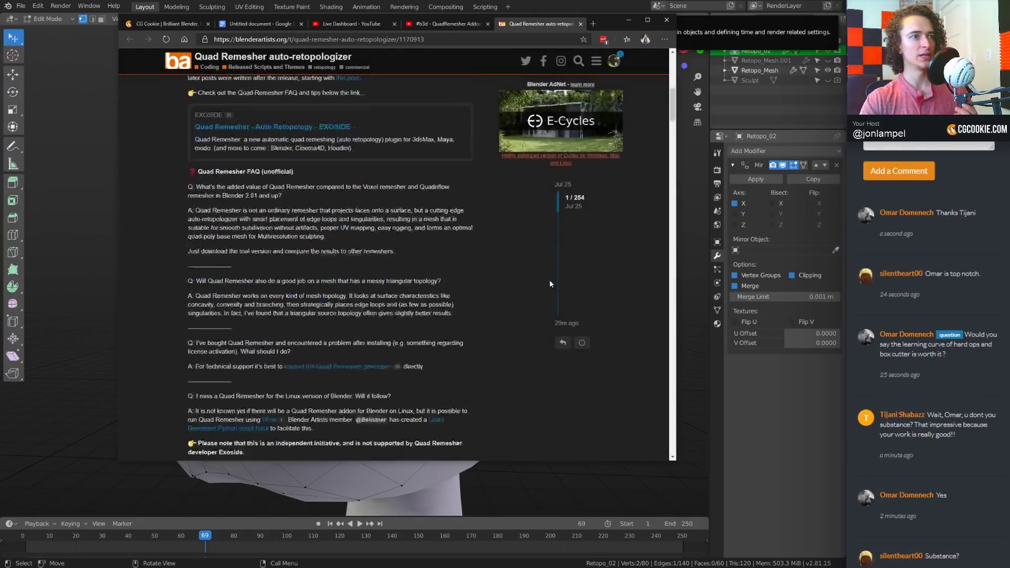
{"action": "scroll", "coordinate": [549, 279], "scroll_direction": "down", "scroll_amount": 10}
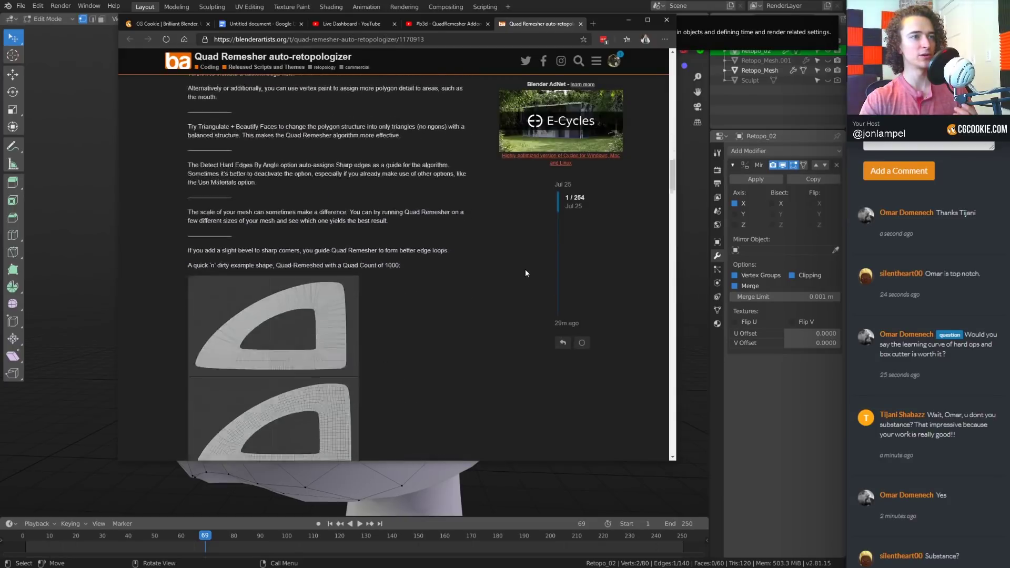
{"action": "scroll", "coordinate": [525, 274], "scroll_direction": "down", "scroll_amount": 10}
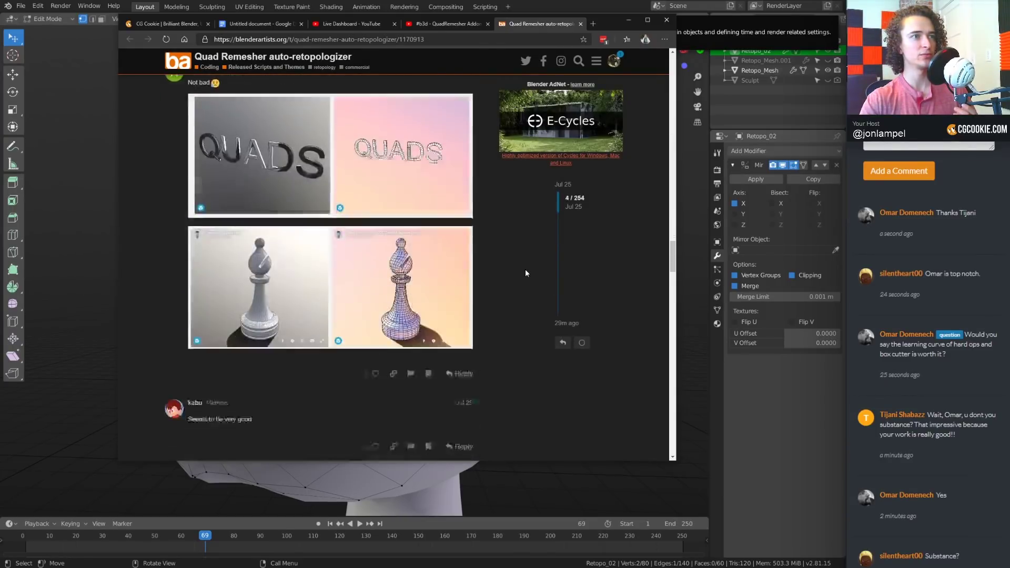
{"action": "scroll", "coordinate": [525, 269], "scroll_direction": "down", "scroll_amount": 10}
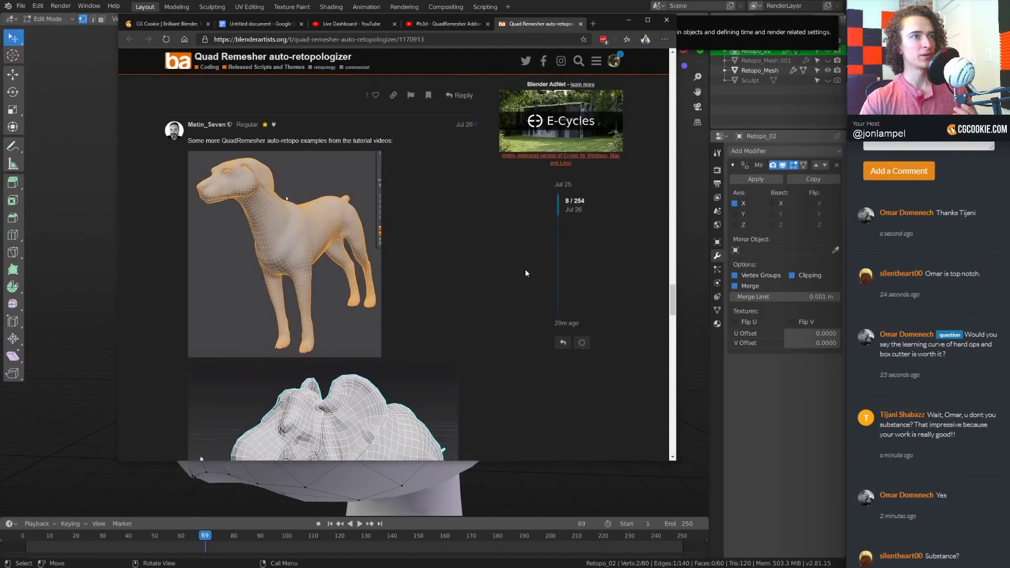
{"action": "scroll", "coordinate": [524, 273], "scroll_direction": "down", "scroll_amount": 5}
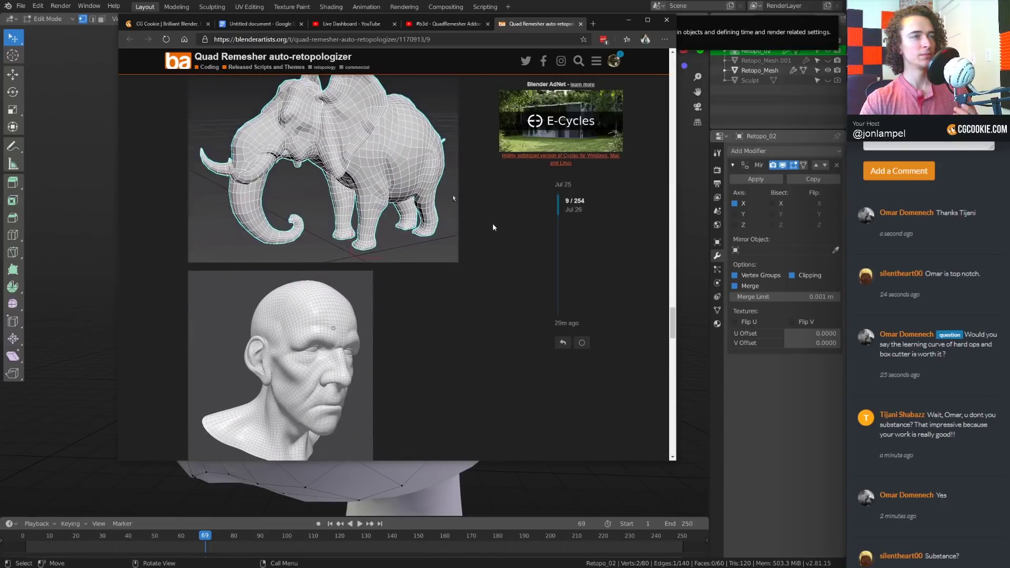
Examine the remeshed elephant and bald man's head example images enlarged
{"action": "scroll", "coordinate": [492, 227], "scroll_direction": "up", "scroll_amount": 1}
{"action": "left_click", "coordinate": [385, 234]}
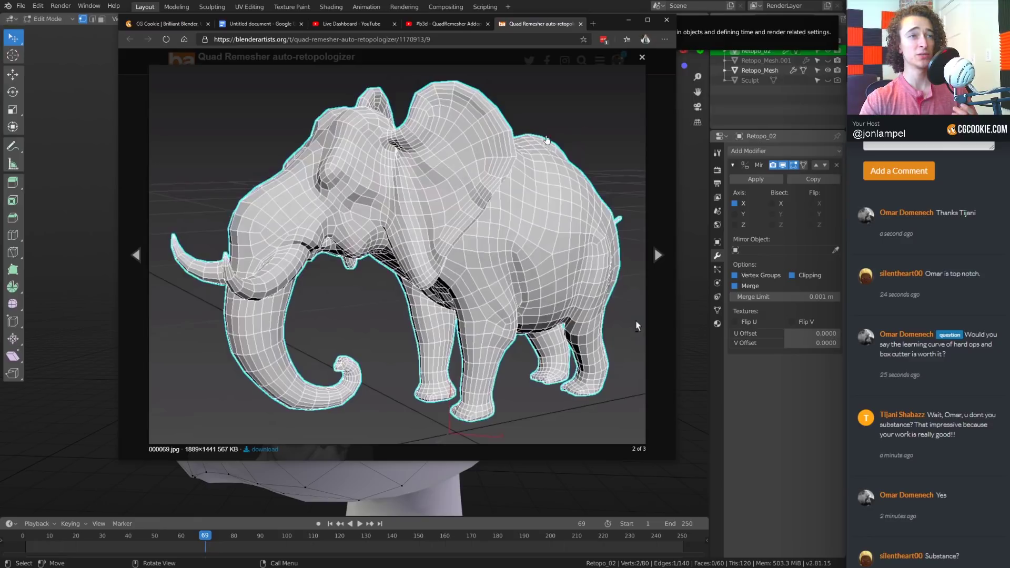
{"action": "left_click", "coordinate": [661, 77]}
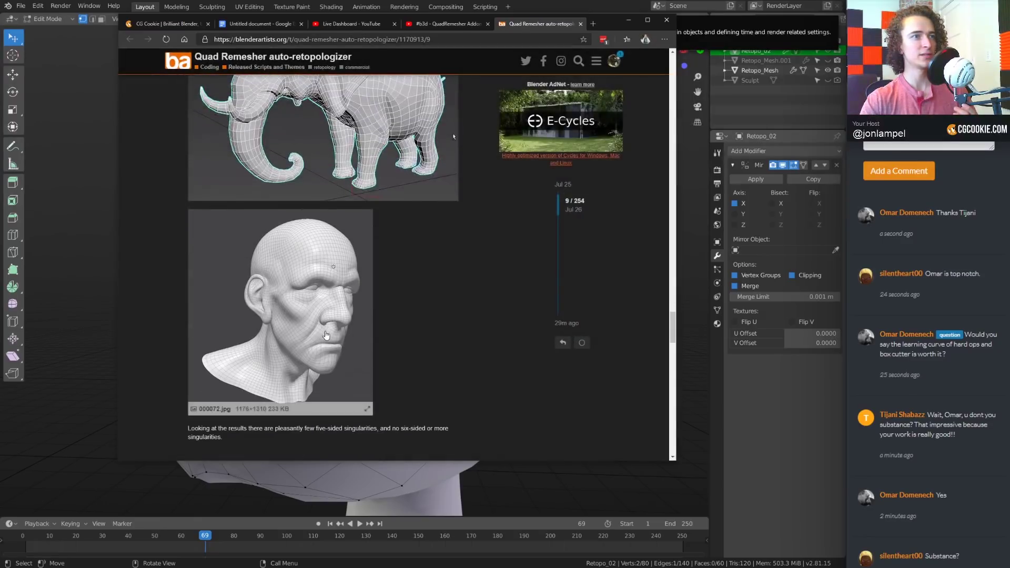
{"action": "left_click", "coordinate": [326, 334]}
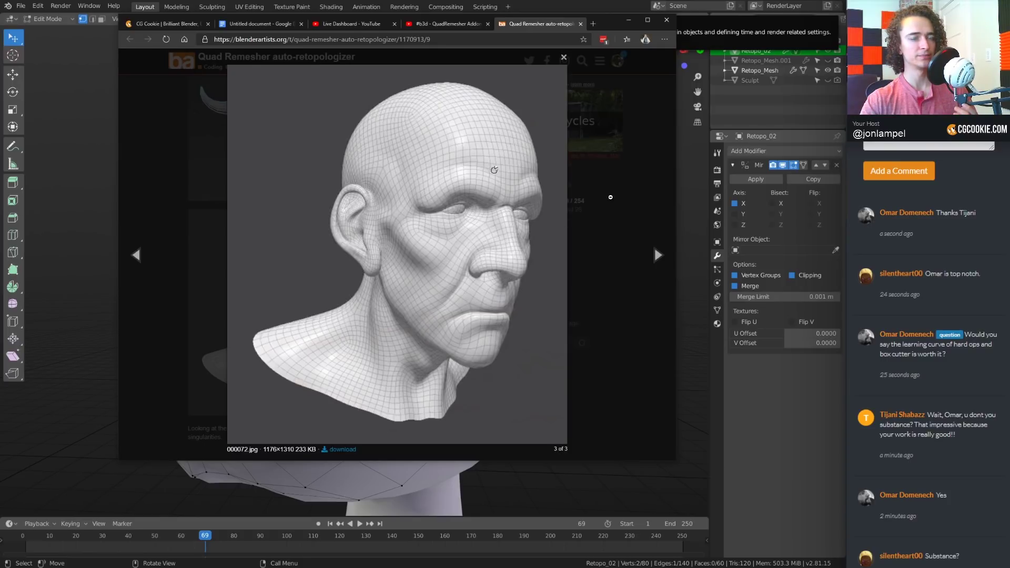
{"action": "left_click", "coordinate": [620, 212]}
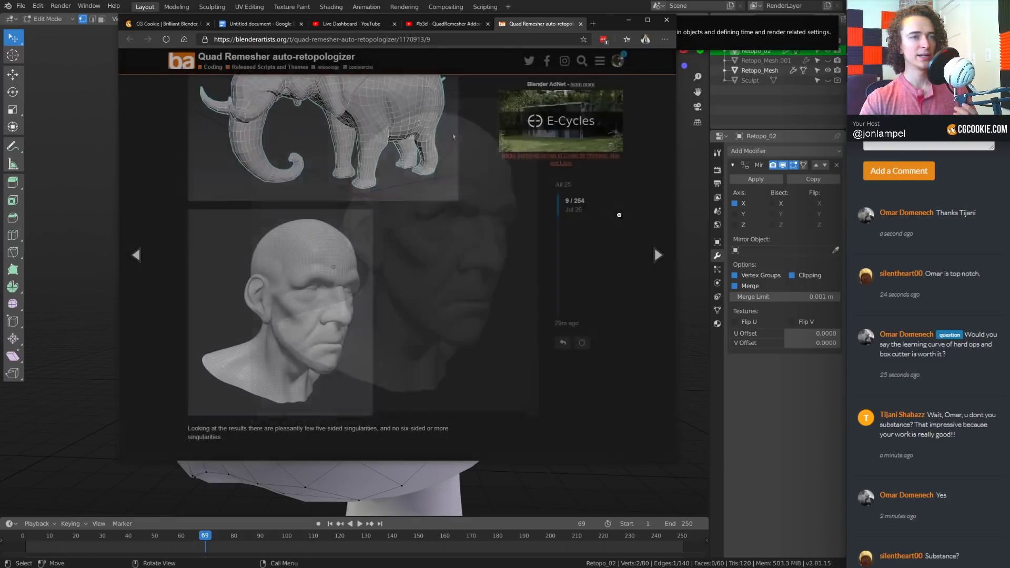
Skim the replies comparing auto-retopology tools, then return to the example images and re-examine the man's head enlarged
{"action": "scroll", "coordinate": [572, 261], "scroll_direction": "down", "scroll_amount": 5}
{"action": "scroll", "coordinate": [572, 262], "scroll_direction": "down", "scroll_amount": 10}
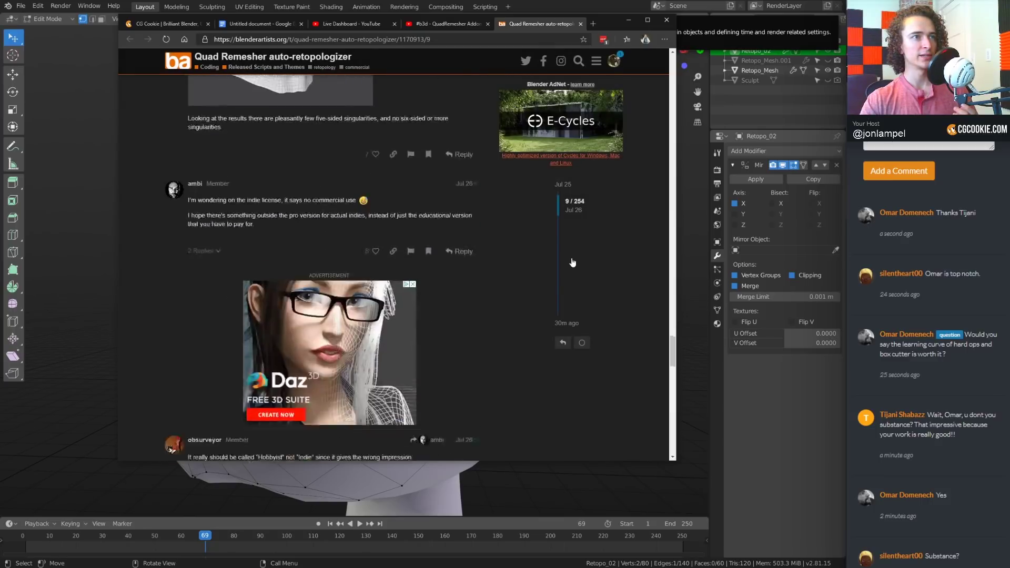
{"action": "scroll", "coordinate": [572, 262], "scroll_direction": "down", "scroll_amount": 10}
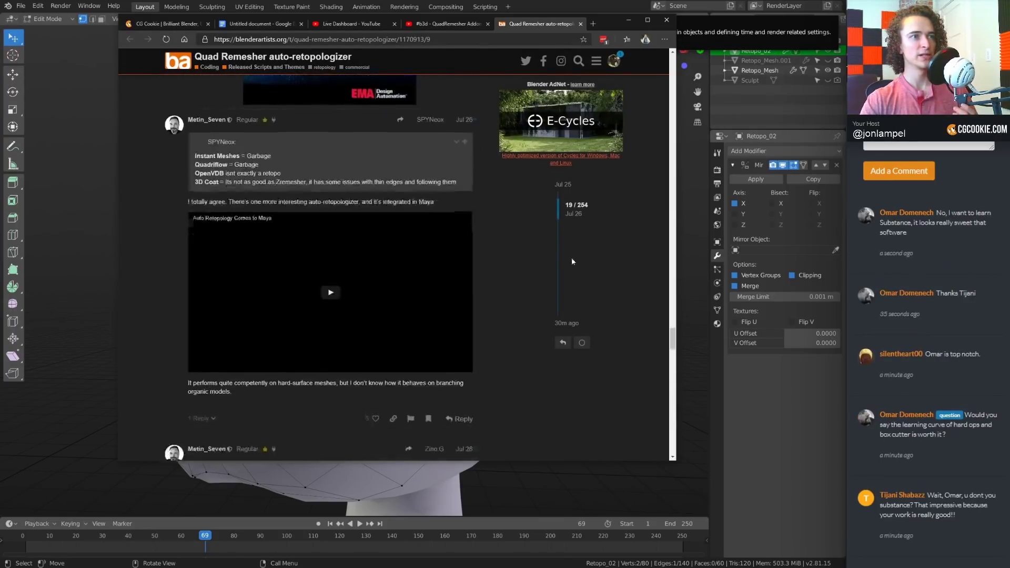
{"action": "scroll", "coordinate": [572, 262], "scroll_direction": "up", "scroll_amount": 8}
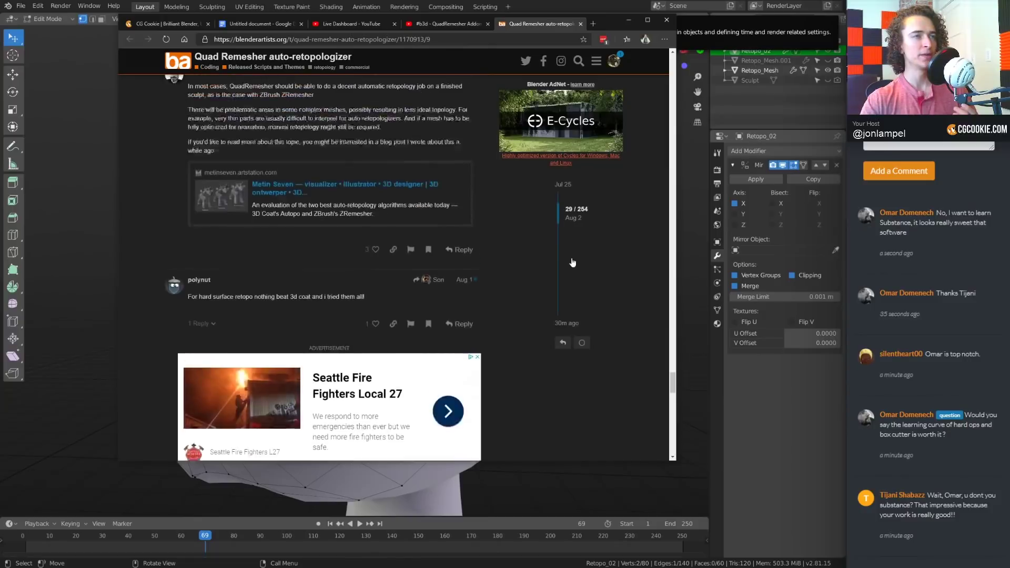
{"action": "scroll", "coordinate": [572, 262], "scroll_direction": "up", "scroll_amount": 10}
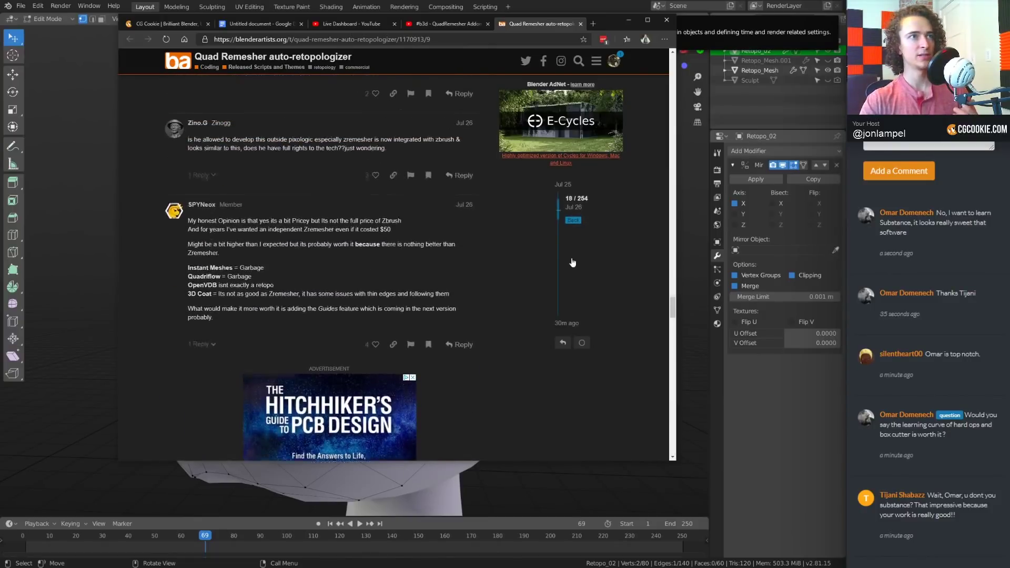
{"action": "scroll", "coordinate": [572, 262], "scroll_direction": "down", "scroll_amount": 6}
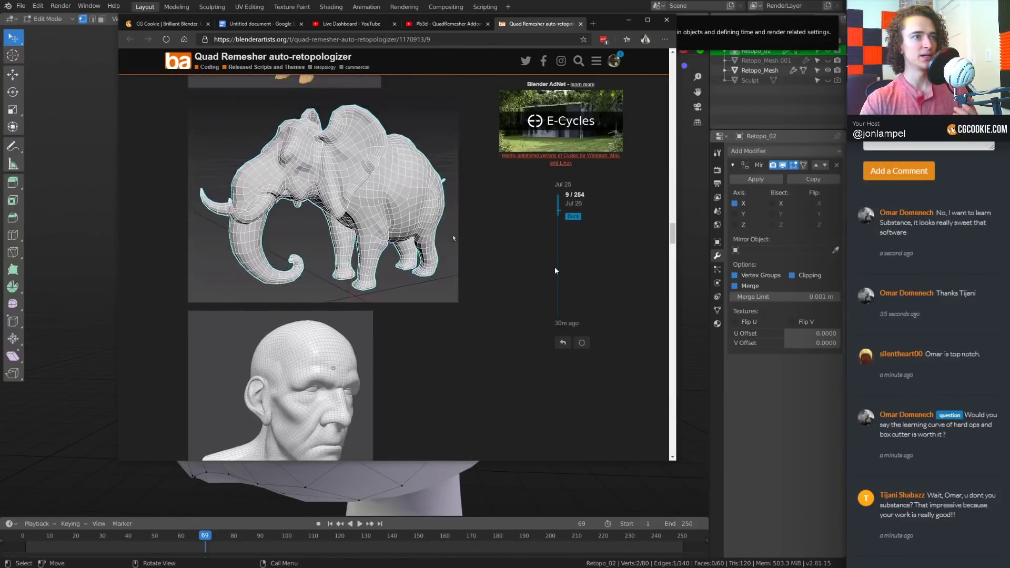
{"action": "left_click", "coordinate": [391, 202]}
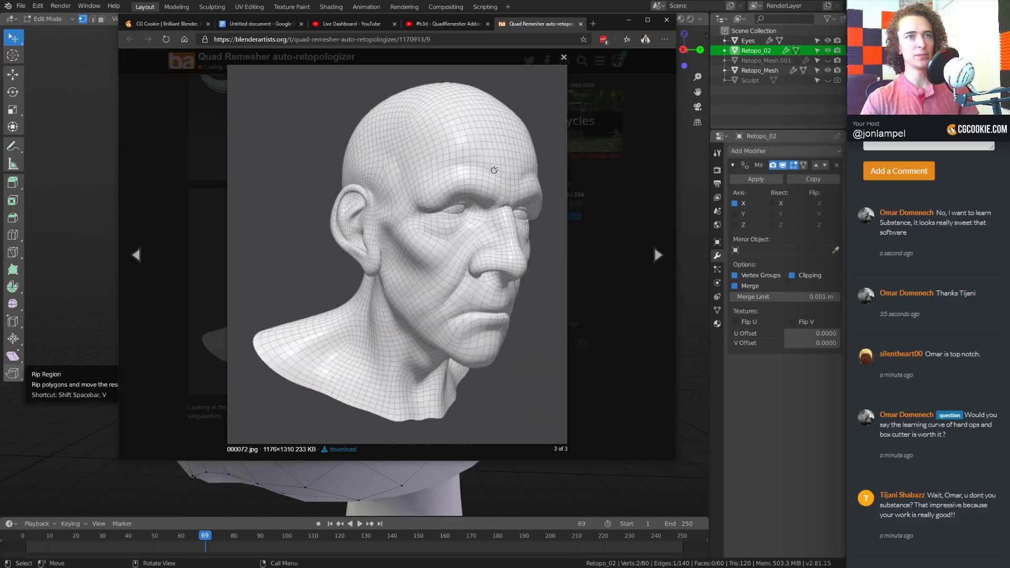
{"action": "left_click", "coordinate": [615, 207]}
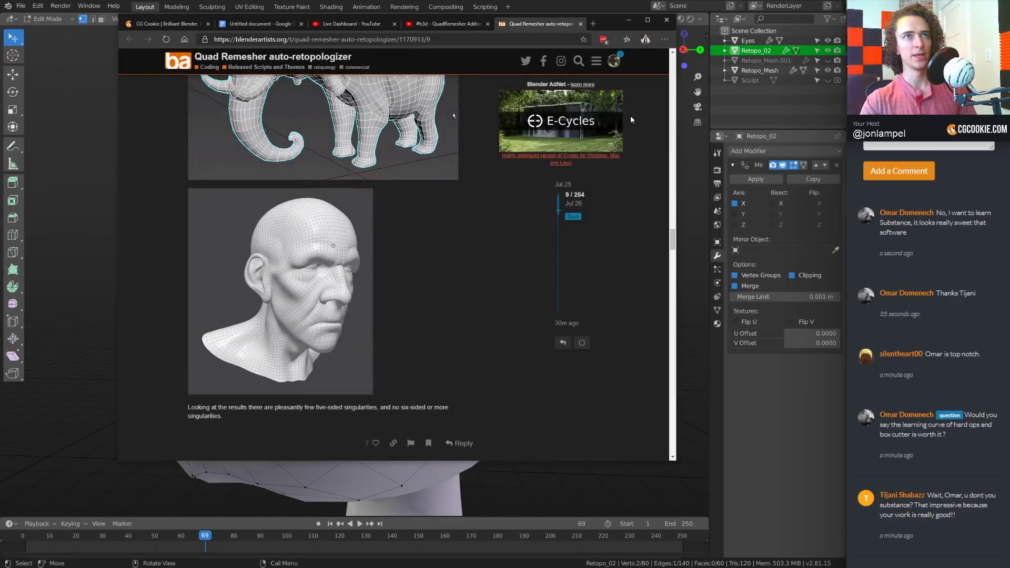
Switch back to Blender, put Retopo_02 in Object Mode and inspect the head's surface from several angles
{"action": "key", "text": "alt+Tab"}
{"action": "middle_click_drag", "start_coordinate": [504, 316], "coordinate": [507, 275]}
{"action": "key", "text": "Tab"}
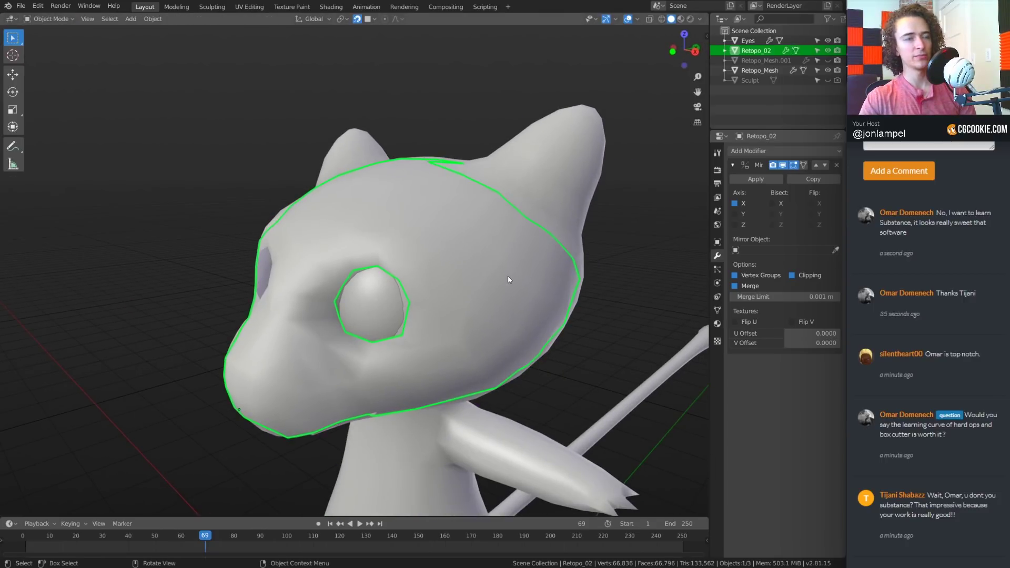
{"action": "key", "text": "q"}
{"action": "key", "text": "Escape"}
{"action": "middle_click_drag", "start_coordinate": [541, 210], "coordinate": [503, 197]}
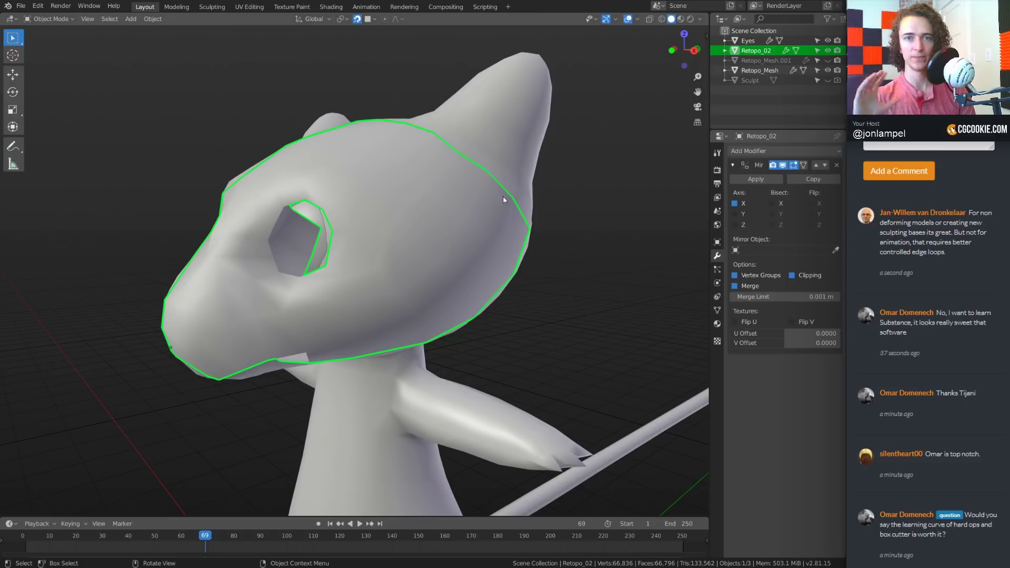
{"action": "mouse_move", "coordinate": [493, 219]}
{"action": "middle_mouse_down"}
{"action": "mouse_move", "coordinate": [538, 230]}
{"action": "mouse_move", "coordinate": [502, 232]}
{"action": "middle_mouse_up"}
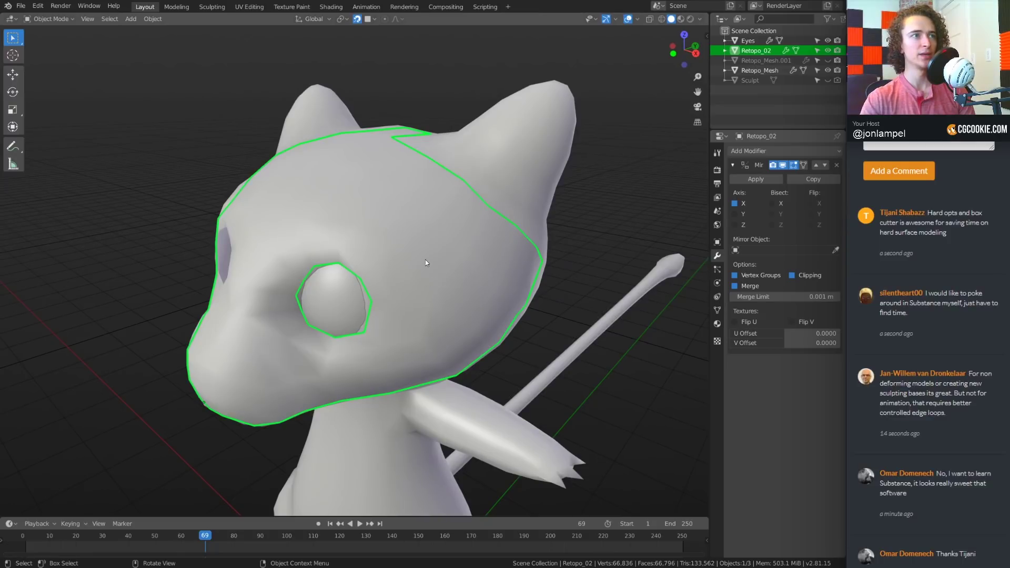
{"action": "middle_click_drag", "start_coordinate": [426, 262], "coordinate": [543, 169]}
Select Retopo_Mesh and examine the head from the front
{"action": "left_click", "coordinate": [451, 240]}
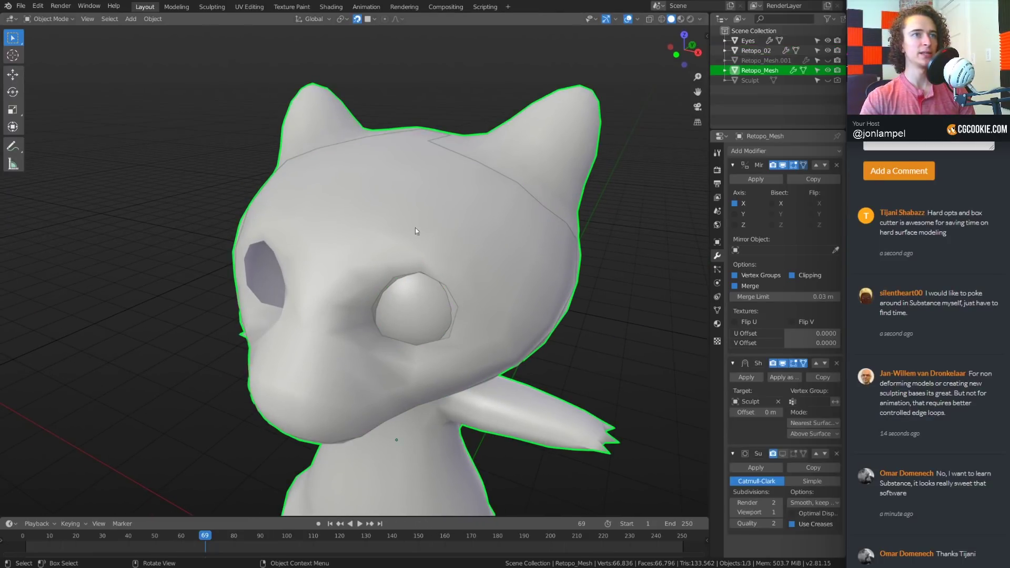
{"action": "middle_click_drag", "start_coordinate": [446, 153], "coordinate": [404, 269]}
{"action": "scroll", "coordinate": [428, 260], "scroll_direction": "up", "scroll_amount": 2}
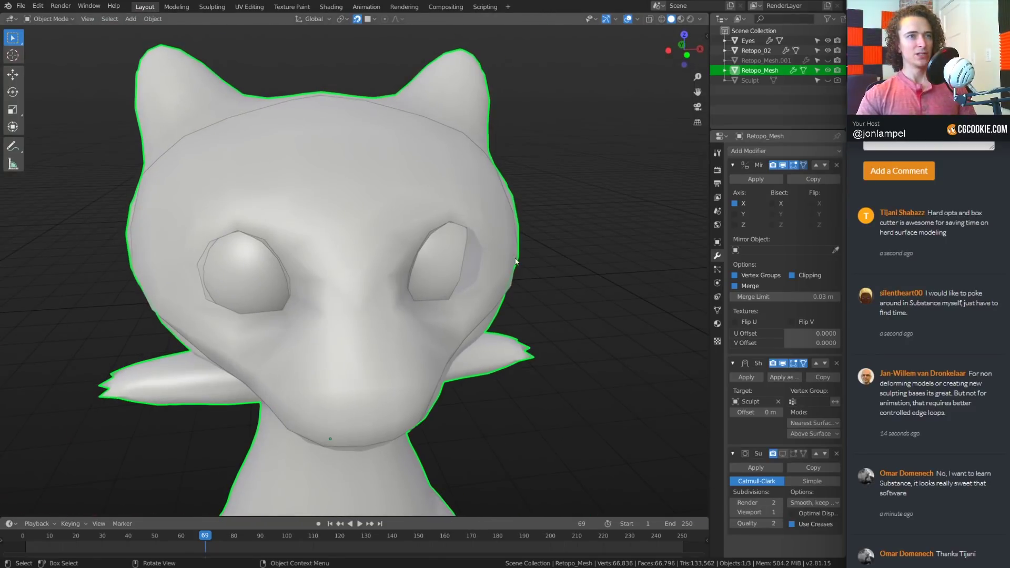
{"action": "middle_click_drag", "start_coordinate": [435, 153], "coordinate": [421, 152]}
Select Retopo_02 and enter Edit Mode with its face and eye topology in view
{"action": "left_click", "coordinate": [443, 147]}
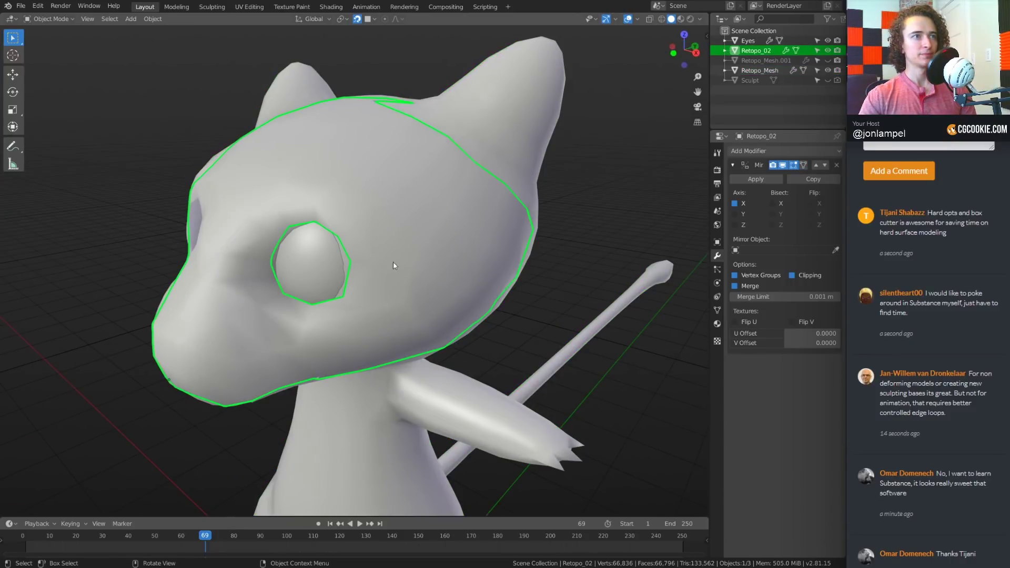
{"action": "middle_click_drag", "start_coordinate": [393, 265], "coordinate": [448, 271]}
{"action": "key", "text": "Tab"}
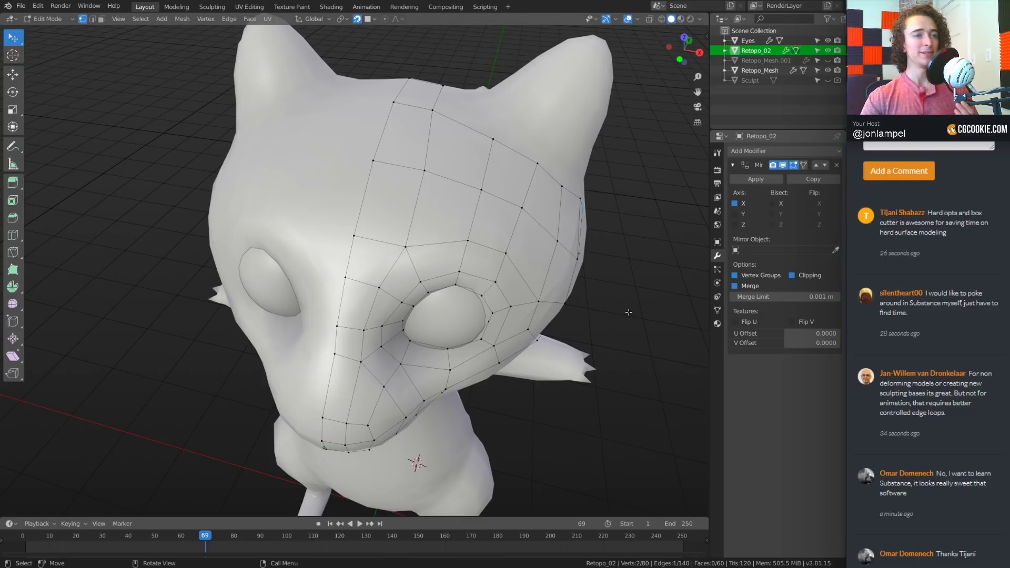
{"action": "middle_click_drag", "start_coordinate": [626, 354], "coordinate": [620, 335]}
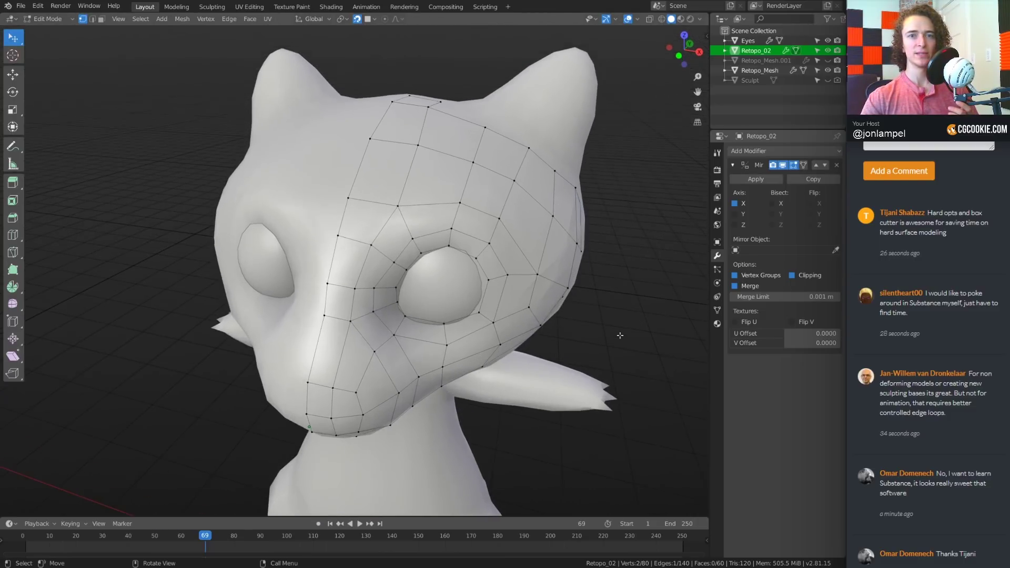